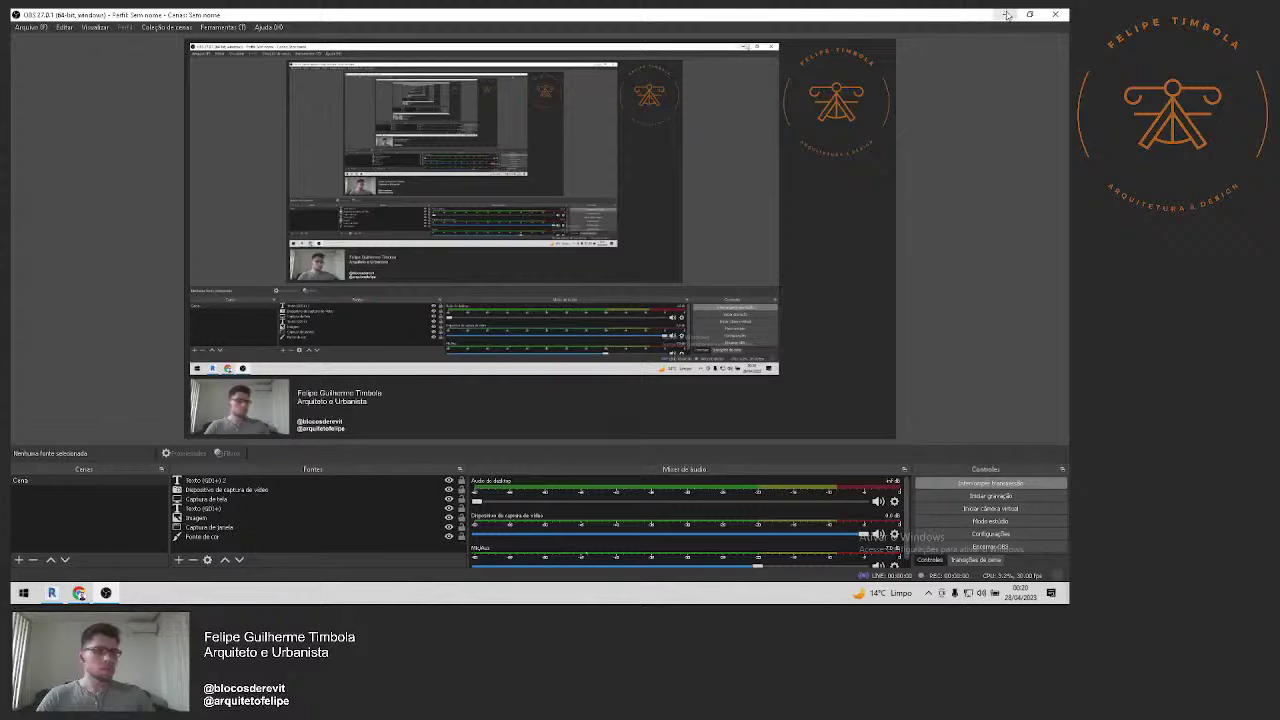
Step: Minimize OBS Studio and restore Revit showing the 'Layout do Mobiliário Pavimento Térreo' plan
{"action": "left_click", "coordinate": [1004, 14]}
{"action": "left_click", "coordinate": [53, 594]}
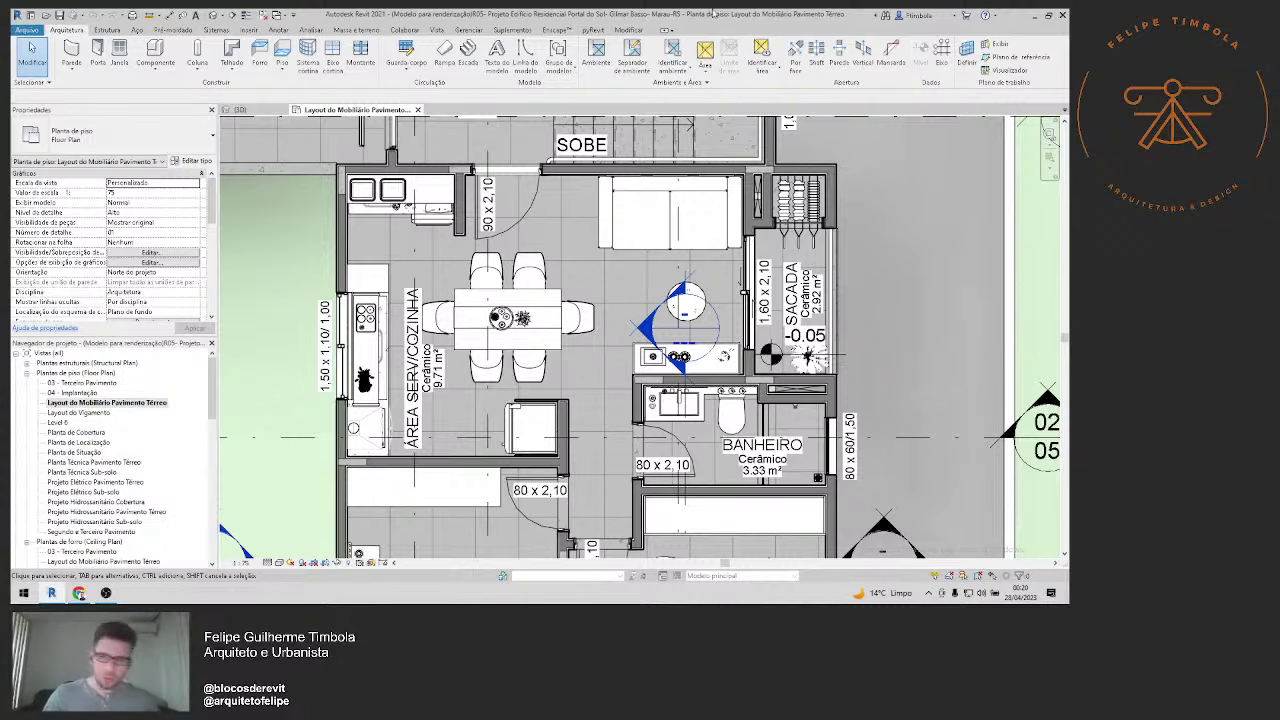
{"action": "left_click", "coordinate": [106, 593]}
{"action": "left_click", "coordinate": [106, 593]}
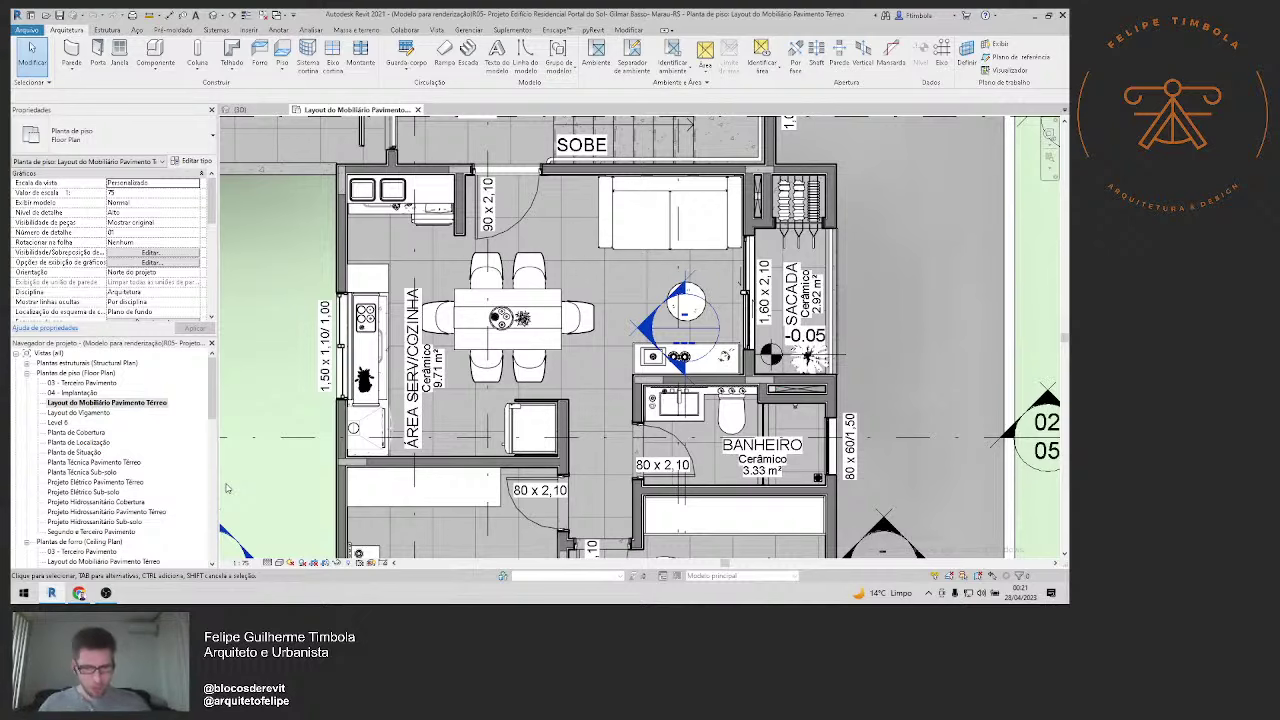
{"action": "scroll", "coordinate": [226, 488], "scroll_direction": "up", "scroll_amount": 2}
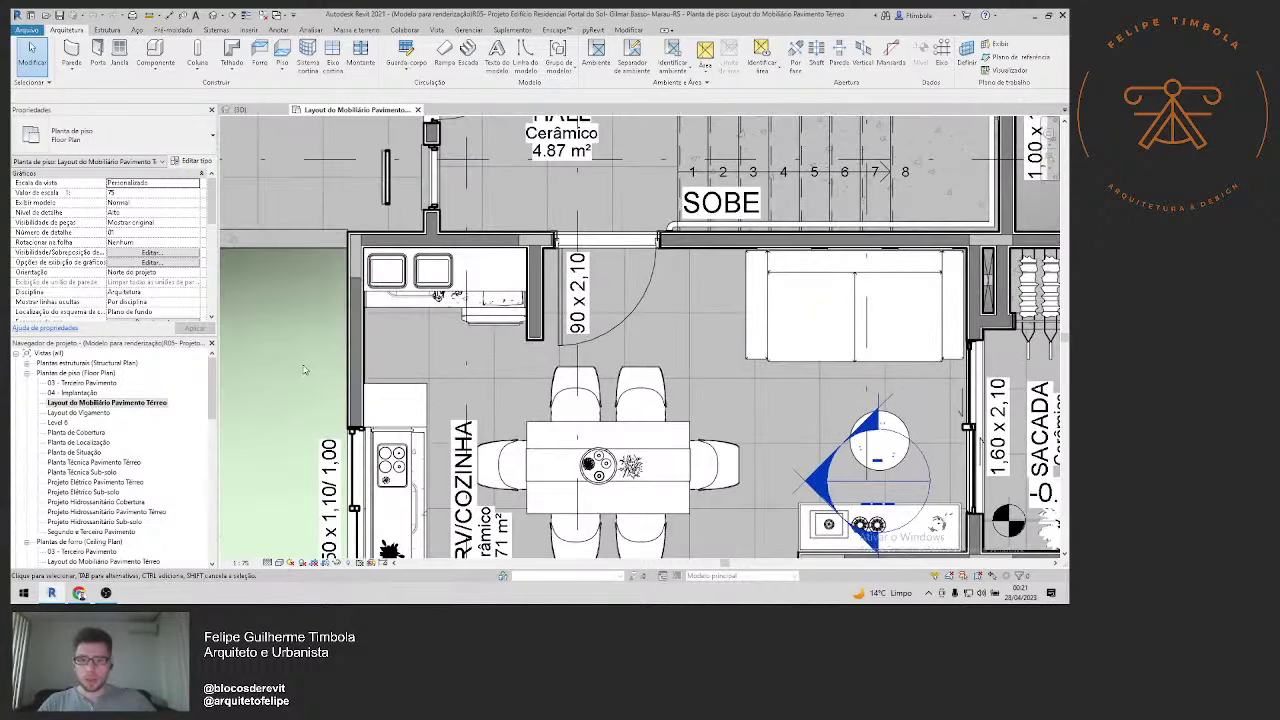
{"action": "scroll", "coordinate": [309, 395], "scroll_direction": "down", "scroll_amount": 2}
{"action": "middle_click_drag", "start_coordinate": [309, 395], "coordinate": [324, 296]}
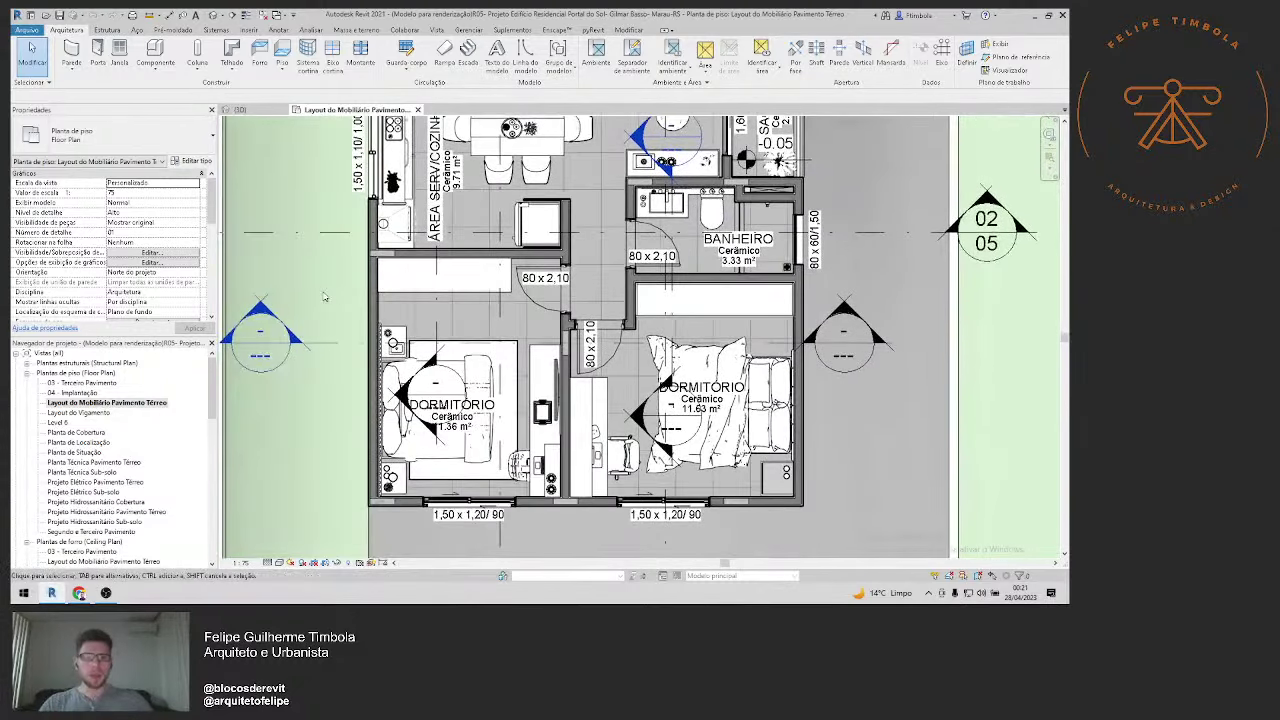
{"action": "scroll", "coordinate": [734, 143], "scroll_direction": "up", "scroll_amount": 2}
{"action": "middle_click_drag", "start_coordinate": [705, 125], "coordinate": [690, 490]}
{"action": "middle_click_drag", "start_coordinate": [420, 240], "coordinate": [520, 337]}
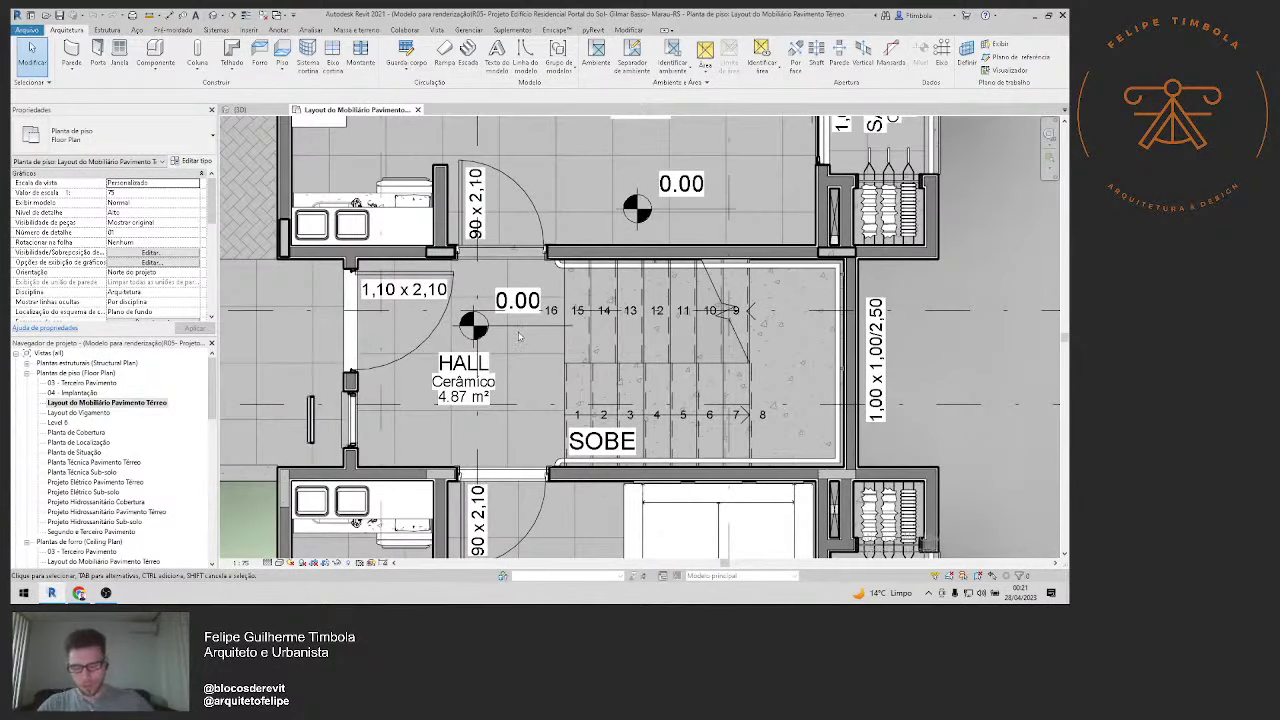
{"action": "left_click", "coordinate": [478, 467]}
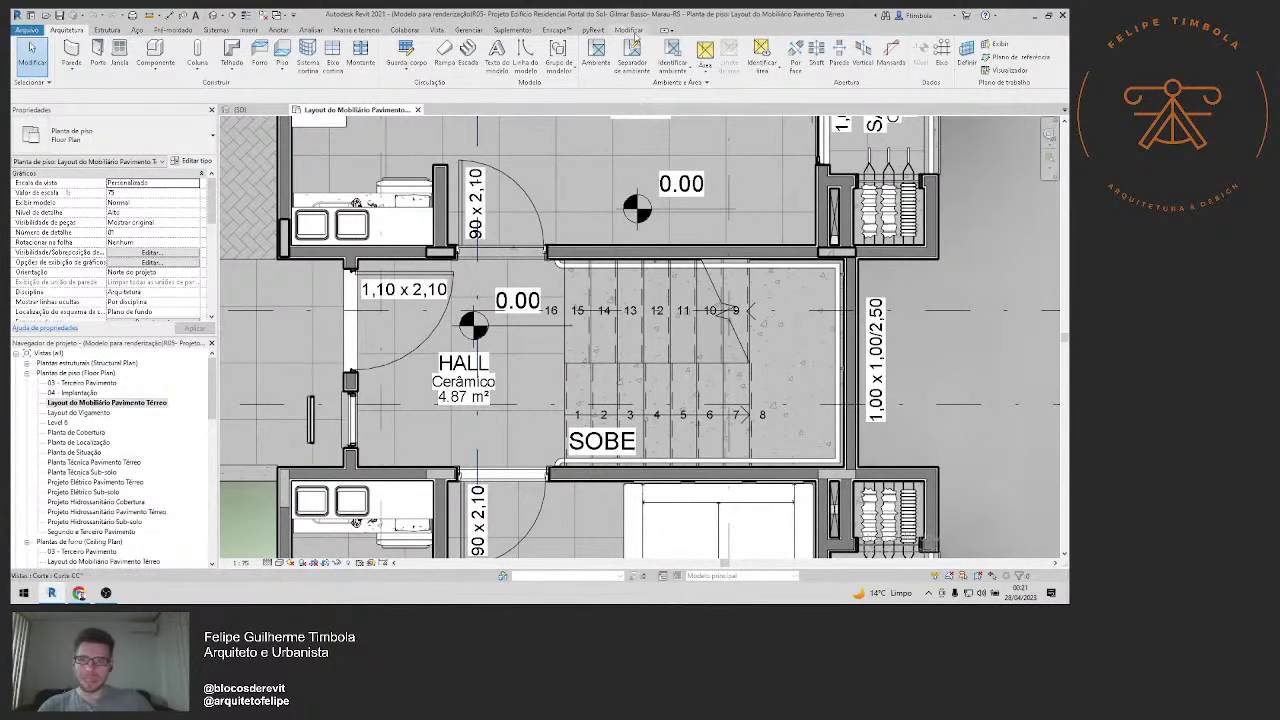
Step: Join the hall column with its adjoining wall using Join Geometry
{"action": "left_click", "coordinate": [187, 77]}
{"action": "scroll", "coordinate": [283, 209], "scroll_direction": "up", "scroll_amount": 2}
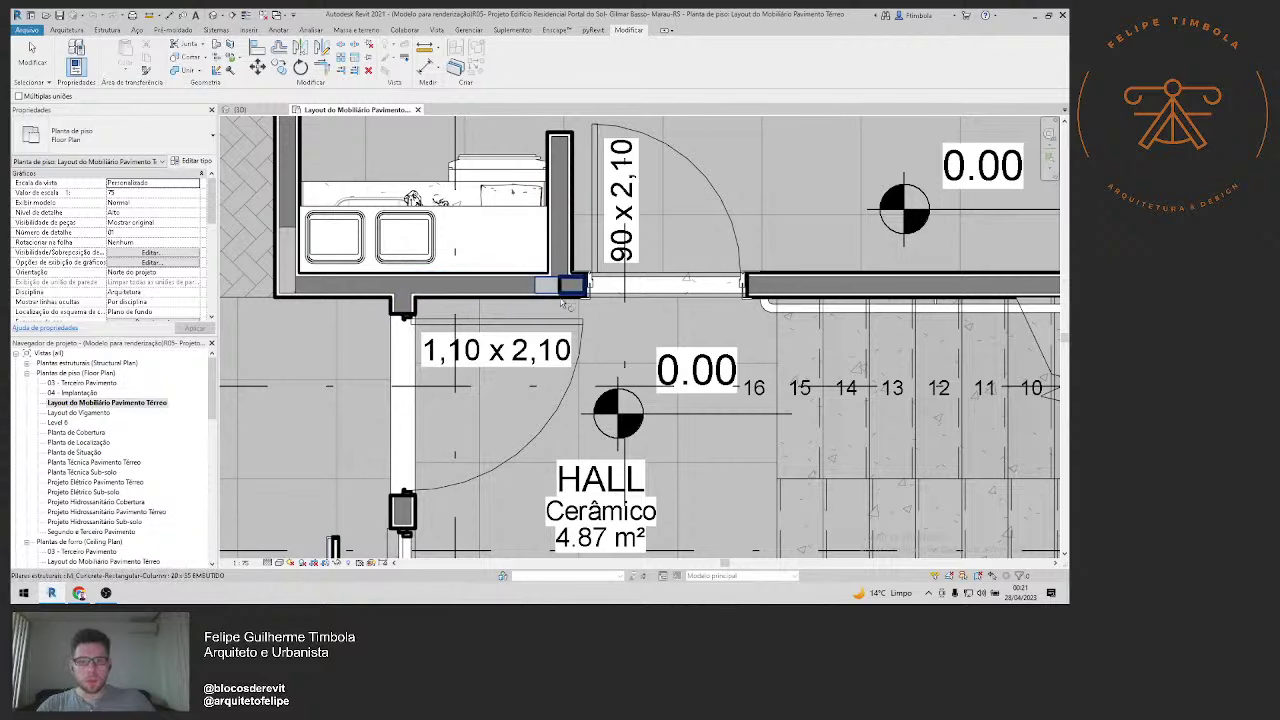
{"action": "scroll", "coordinate": [560, 300], "scroll_direction": "up", "scroll_amount": 1}
{"action": "scroll", "coordinate": [555, 299], "scroll_direction": "up", "scroll_amount": 1}
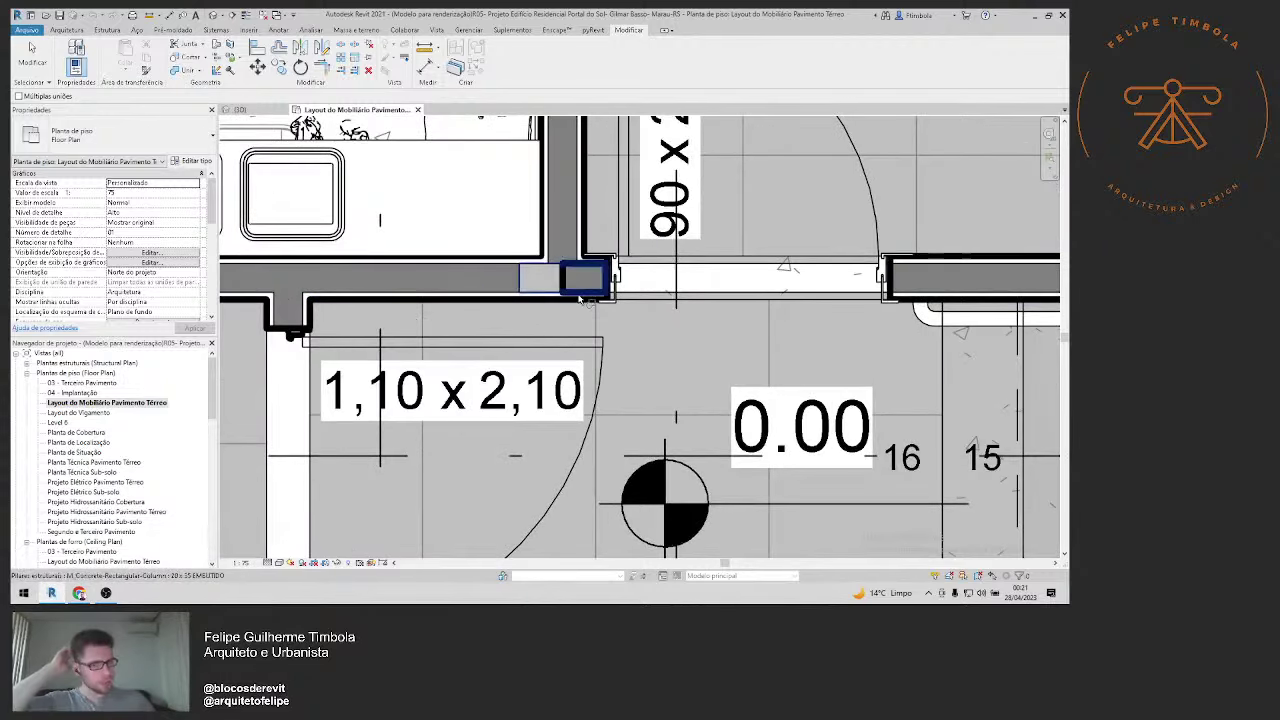
{"action": "left_click", "coordinate": [585, 278]}
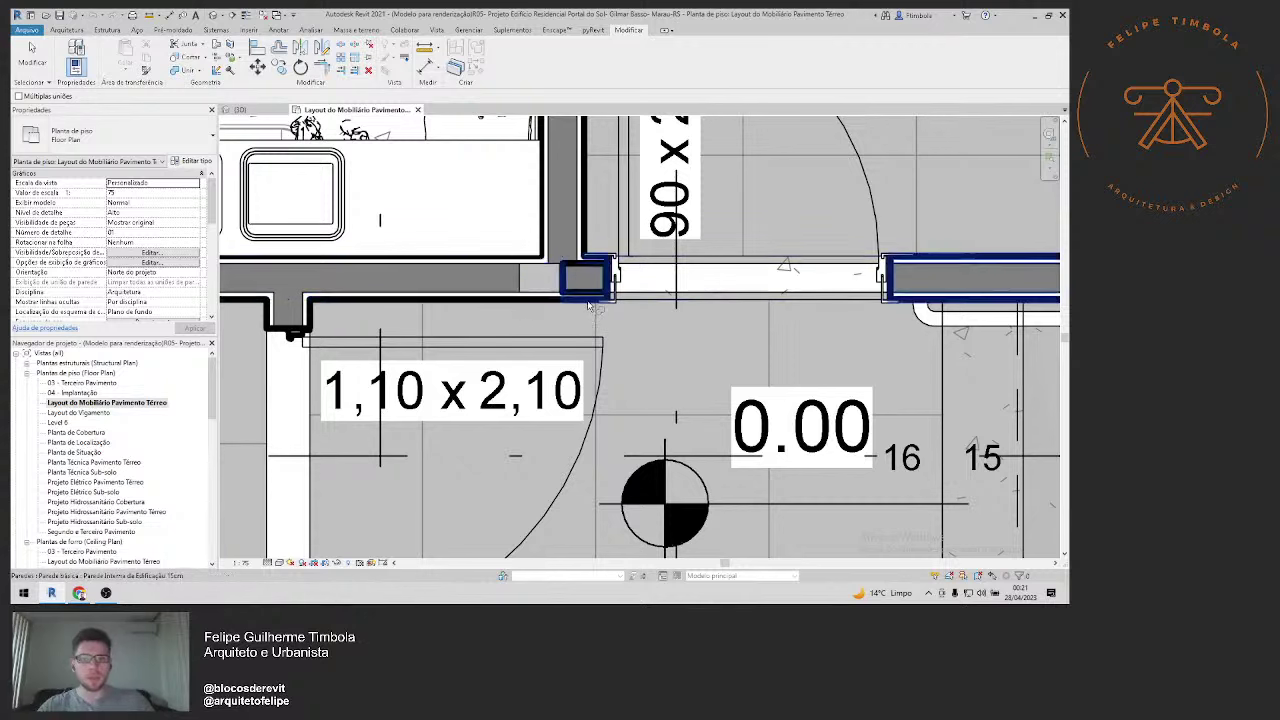
{"action": "left_click", "coordinate": [569, 271]}
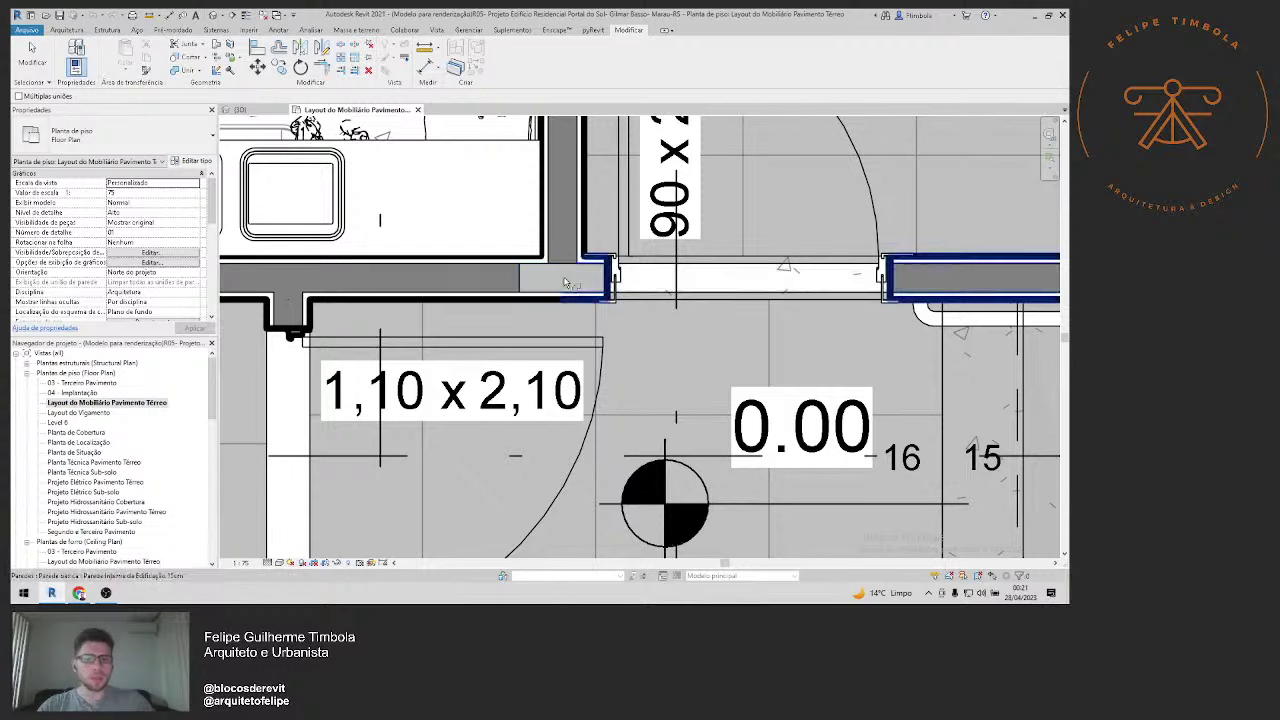
Step: Join the column beside the stair with its adjoining wall
{"action": "scroll", "coordinate": [575, 272], "scroll_direction": "down", "scroll_amount": 2}
{"action": "scroll", "coordinate": [533, 298], "scroll_direction": "down", "scroll_amount": 2}
{"action": "scroll", "coordinate": [979, 293], "scroll_direction": "up", "scroll_amount": 2}
{"action": "middle_click_drag", "start_coordinate": [979, 293], "coordinate": [716, 291]}
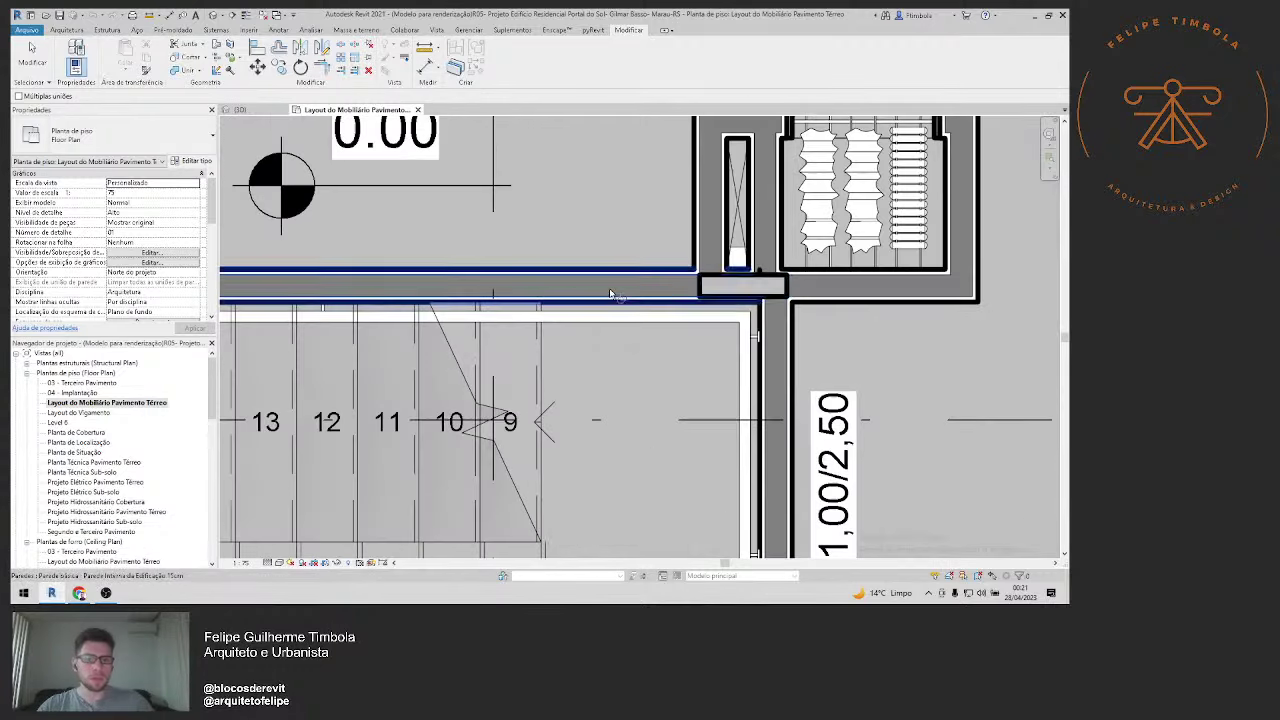
{"action": "left_click", "coordinate": [706, 293]}
{"action": "left_click", "coordinate": [704, 290]}
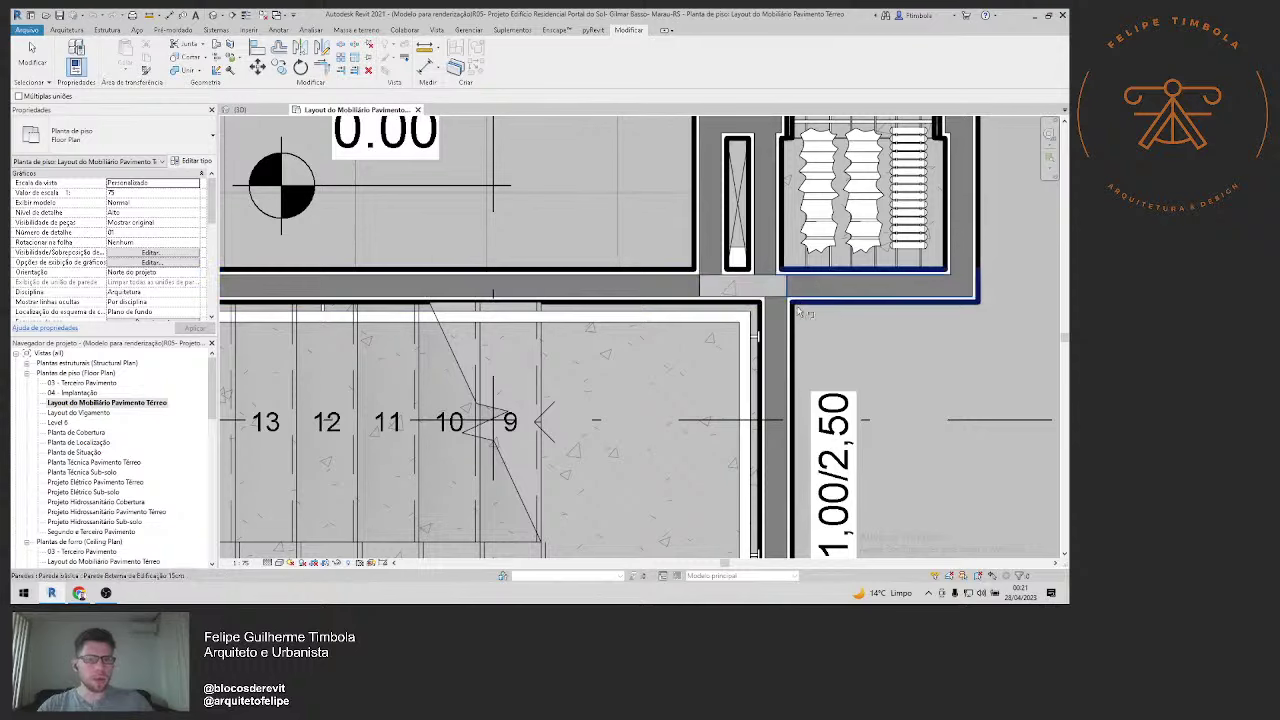
Step: Pan and zoom around the living room, kitchen and bathroom to check the walls
{"action": "scroll", "coordinate": [700, 242], "scroll_direction": "down", "scroll_amount": 2}
{"action": "middle_click_drag", "start_coordinate": [700, 242], "coordinate": [790, 360]}
{"action": "scroll", "coordinate": [497, 405], "scroll_direction": "down", "scroll_amount": 3}
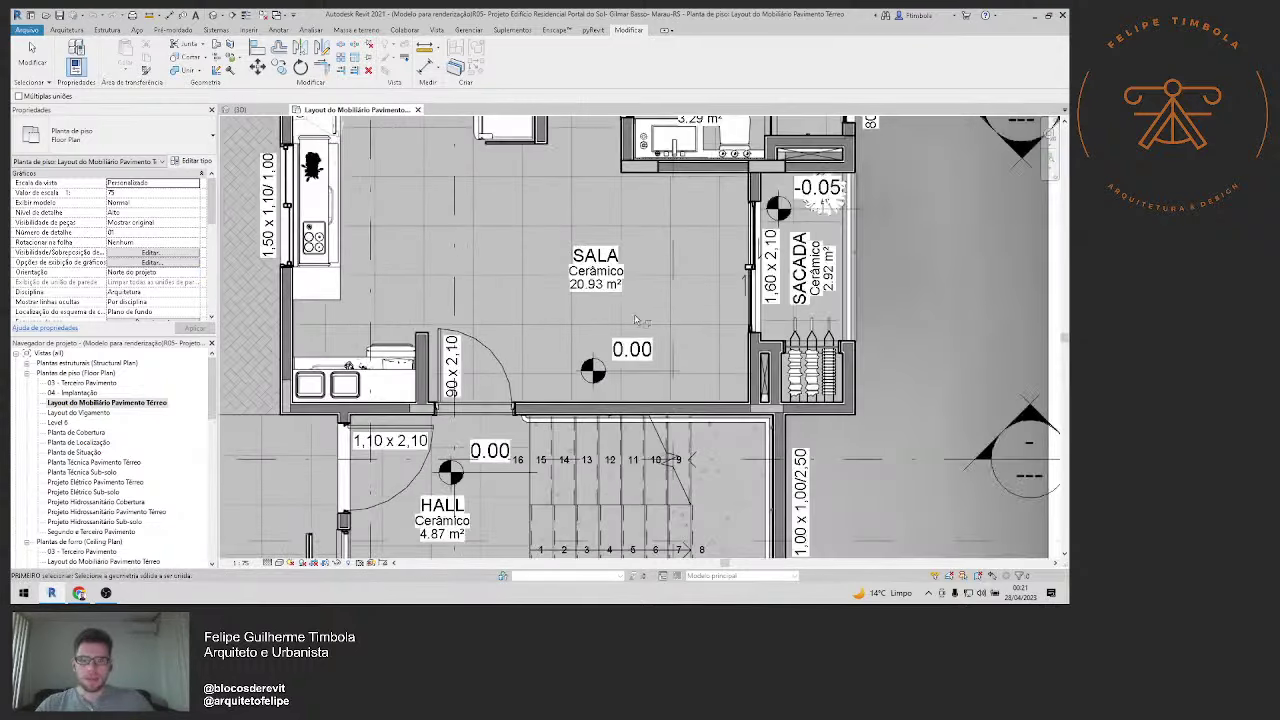
{"action": "middle_click_drag", "start_coordinate": [560, 344], "coordinate": [640, 360]}
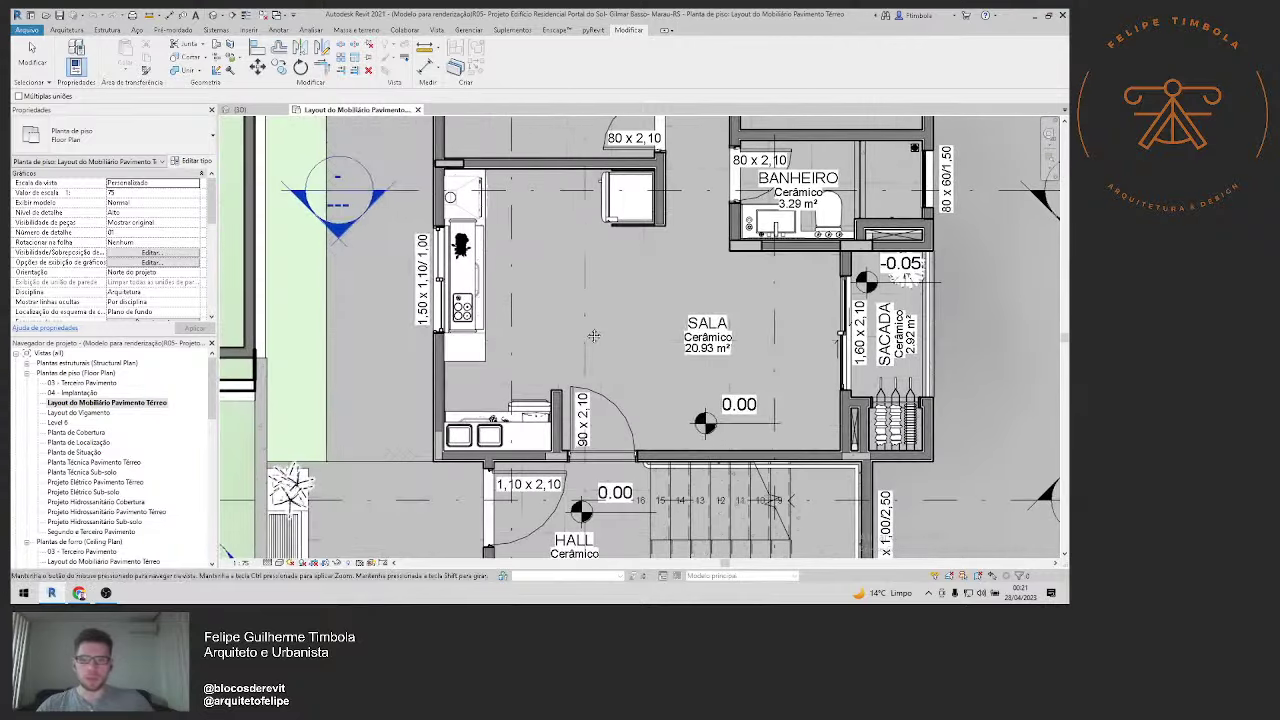
{"action": "scroll", "coordinate": [459, 175], "scroll_direction": "up", "scroll_amount": 2}
{"action": "scroll", "coordinate": [459, 175], "scroll_direction": "up", "scroll_amount": 2}
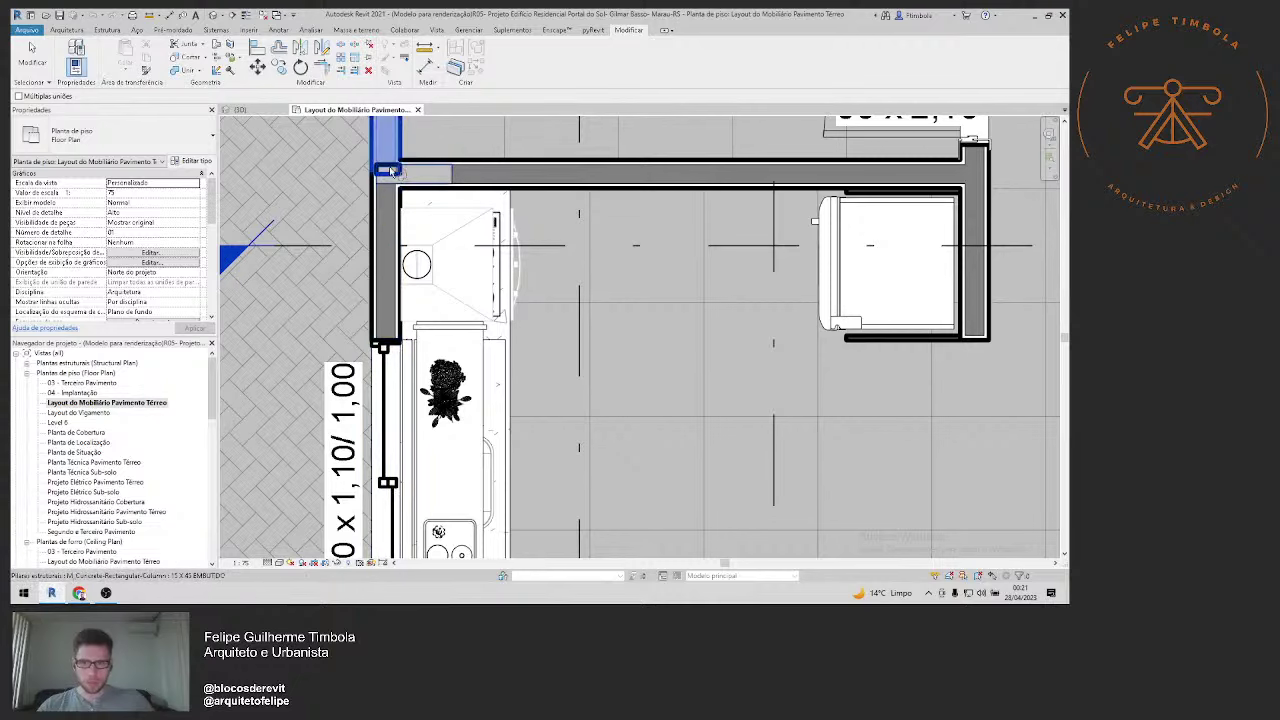
{"action": "scroll", "coordinate": [403, 155], "scroll_direction": "down", "scroll_amount": 2}
{"action": "middle_click_drag", "start_coordinate": [573, 252], "coordinate": [487, 313]}
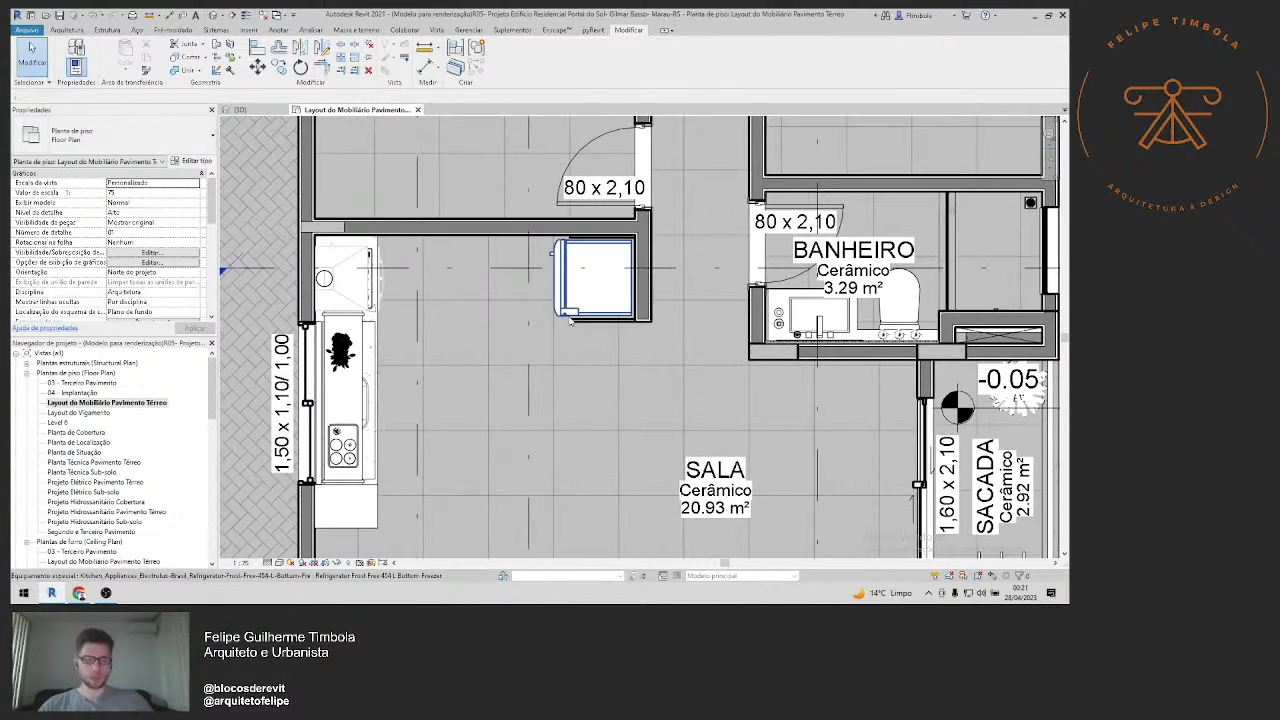
{"action": "scroll", "coordinate": [810, 387], "scroll_direction": "up", "scroll_amount": 2}
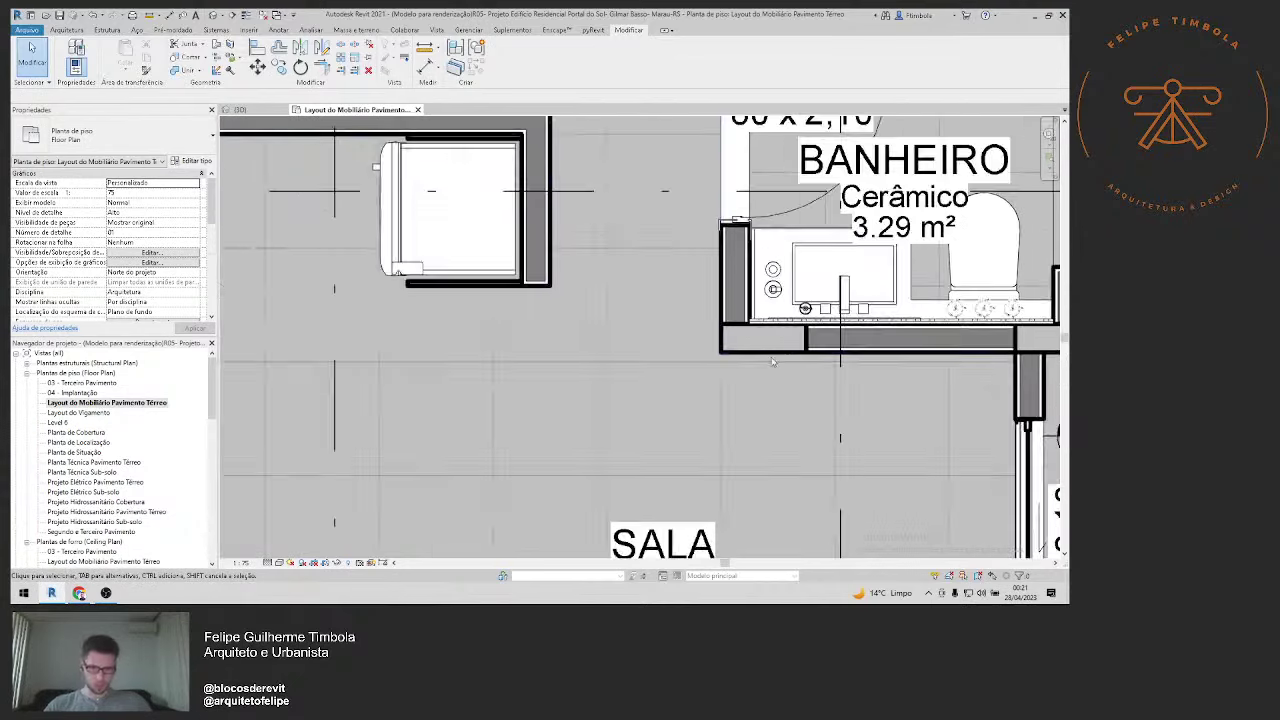
{"action": "middle_click_drag", "start_coordinate": [810, 387], "coordinate": [770, 355]}
{"action": "scroll", "coordinate": [795, 320], "scroll_direction": "down", "scroll_amount": 2}
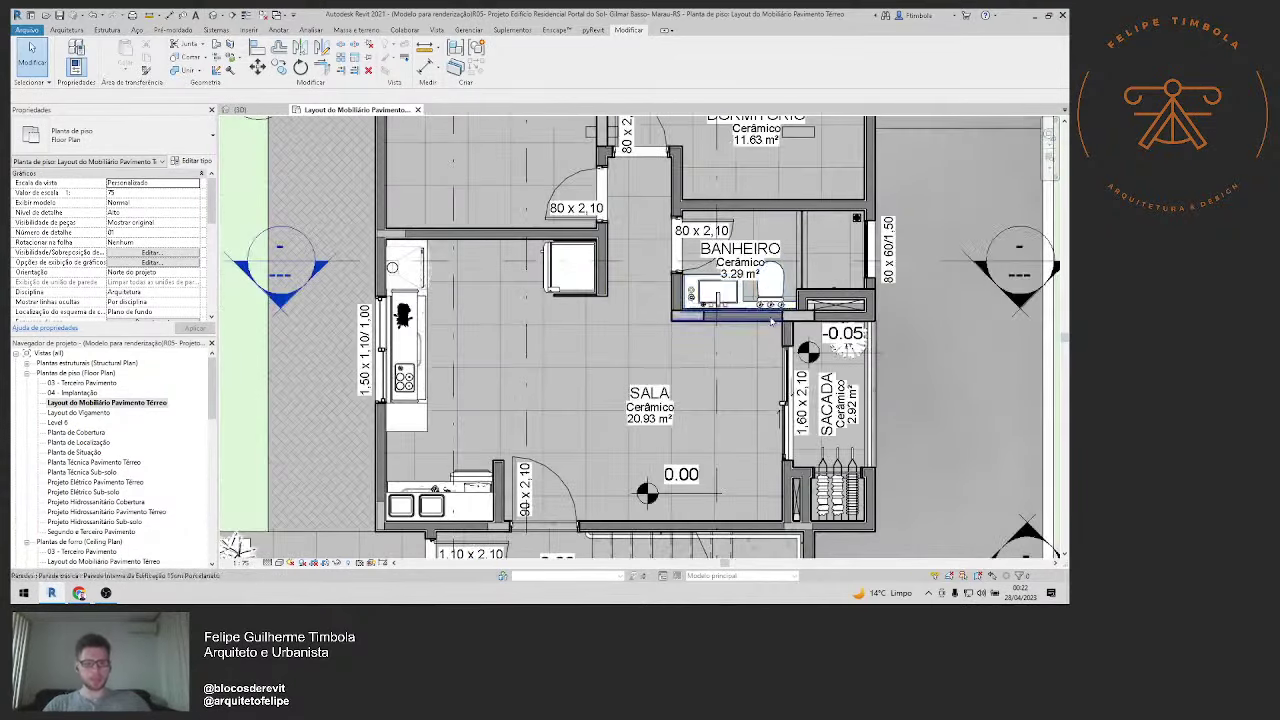
{"action": "scroll", "coordinate": [795, 320], "scroll_direction": "up", "scroll_amount": 2}
{"action": "scroll", "coordinate": [795, 320], "scroll_direction": "up", "scroll_amount": 2}
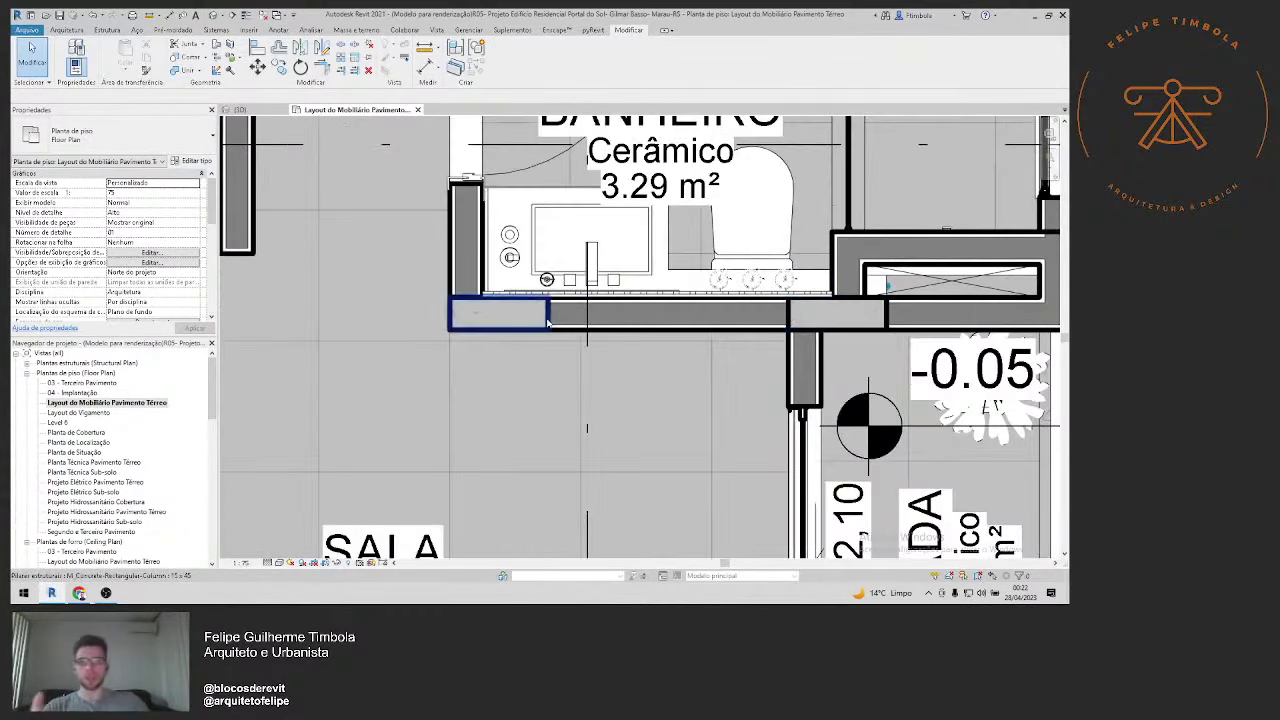
Step: Make the bathroom-end column type 15 X 45 EMBUTIDO and join it to the bathroom wall
{"action": "left_click", "coordinate": [500, 316]}
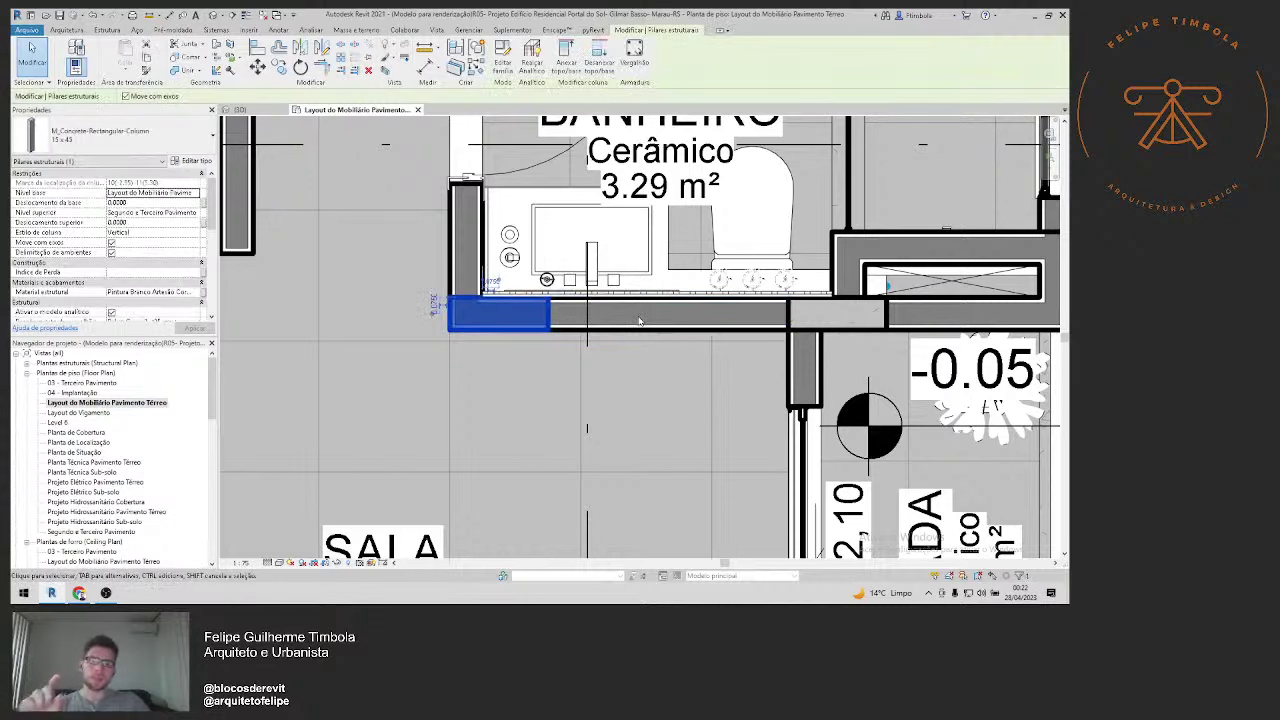
{"action": "key", "text": "Escape"}
{"action": "left_click", "coordinate": [500, 316]}
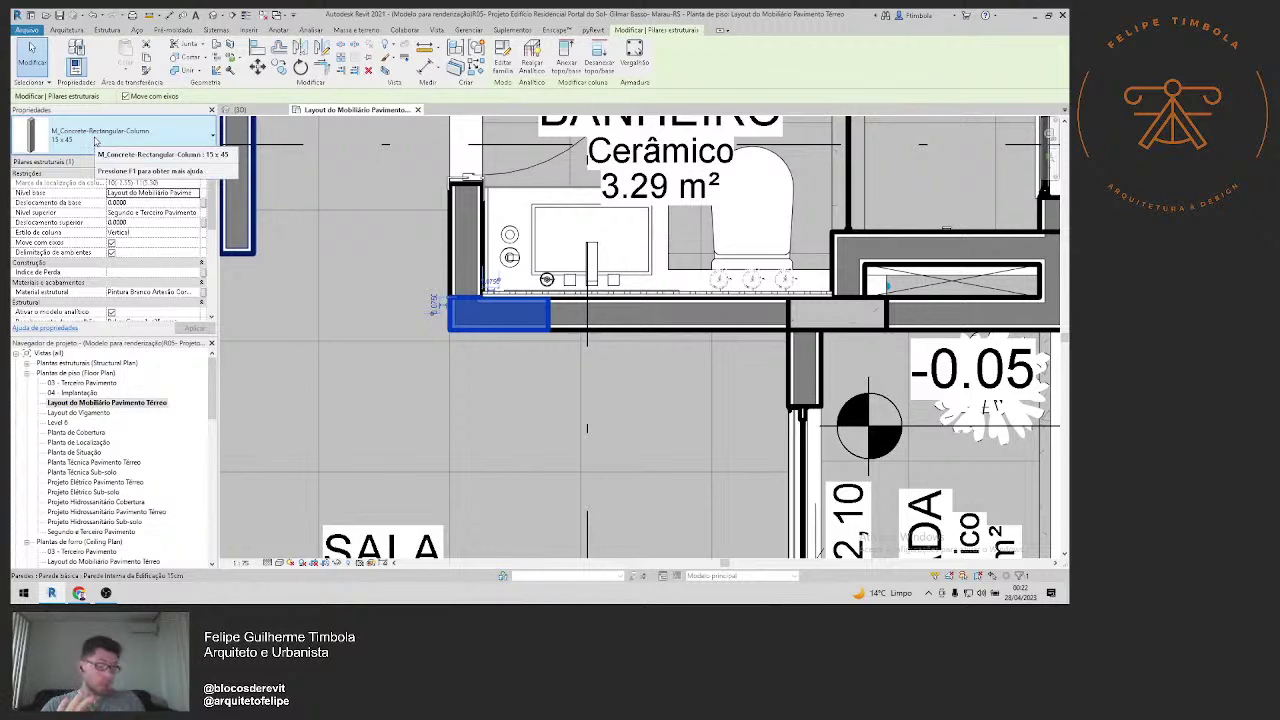
{"action": "left_click", "coordinate": [95, 141]}
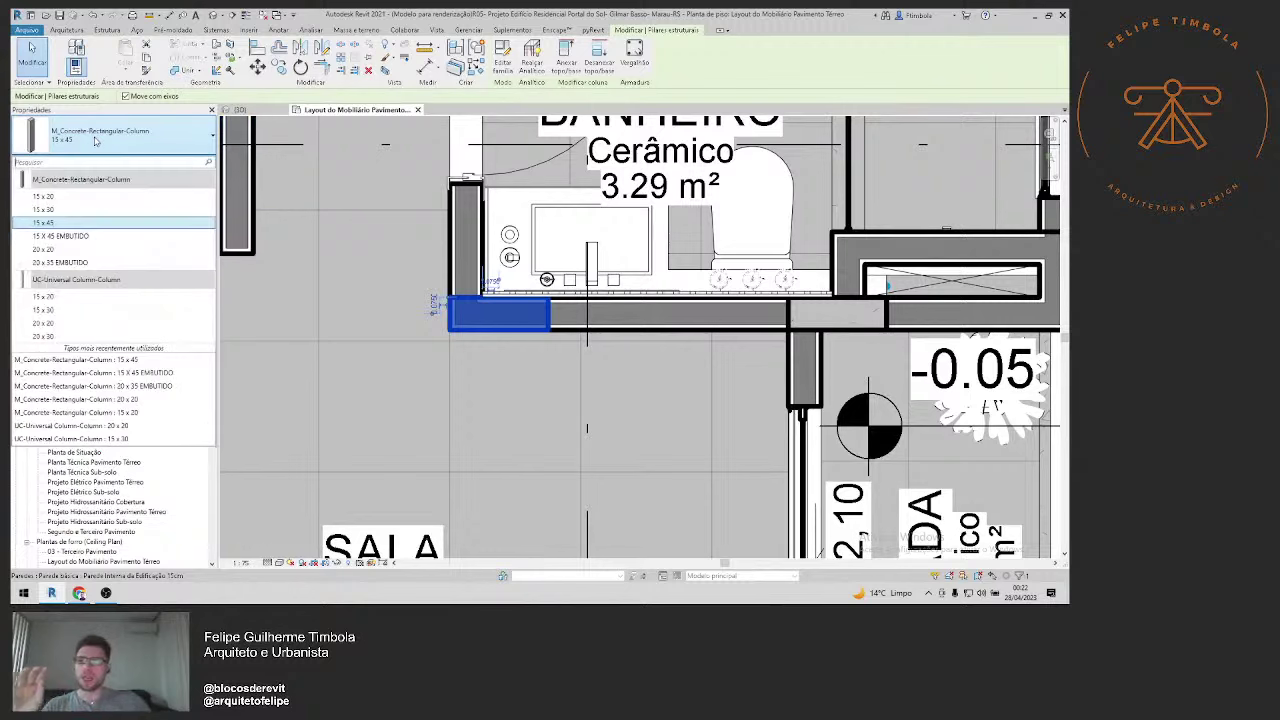
{"action": "left_click", "coordinate": [80, 272]}
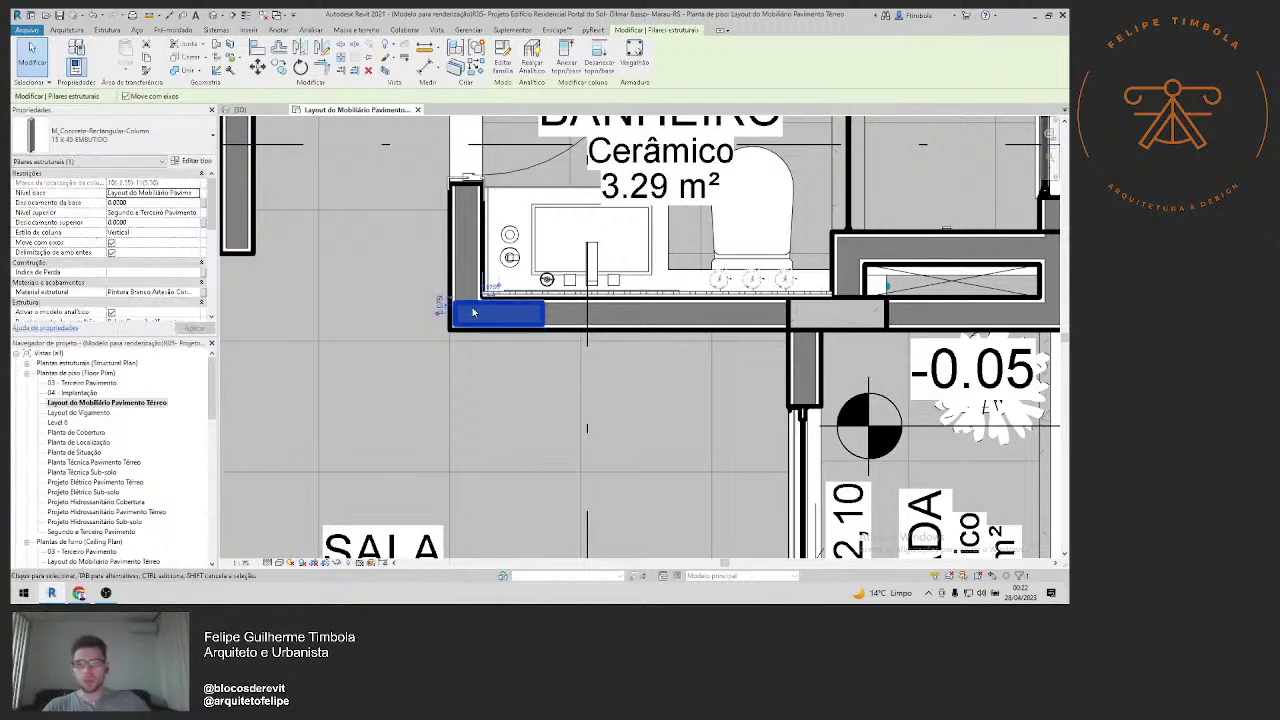
{"action": "left_click", "coordinate": [395, 268]}
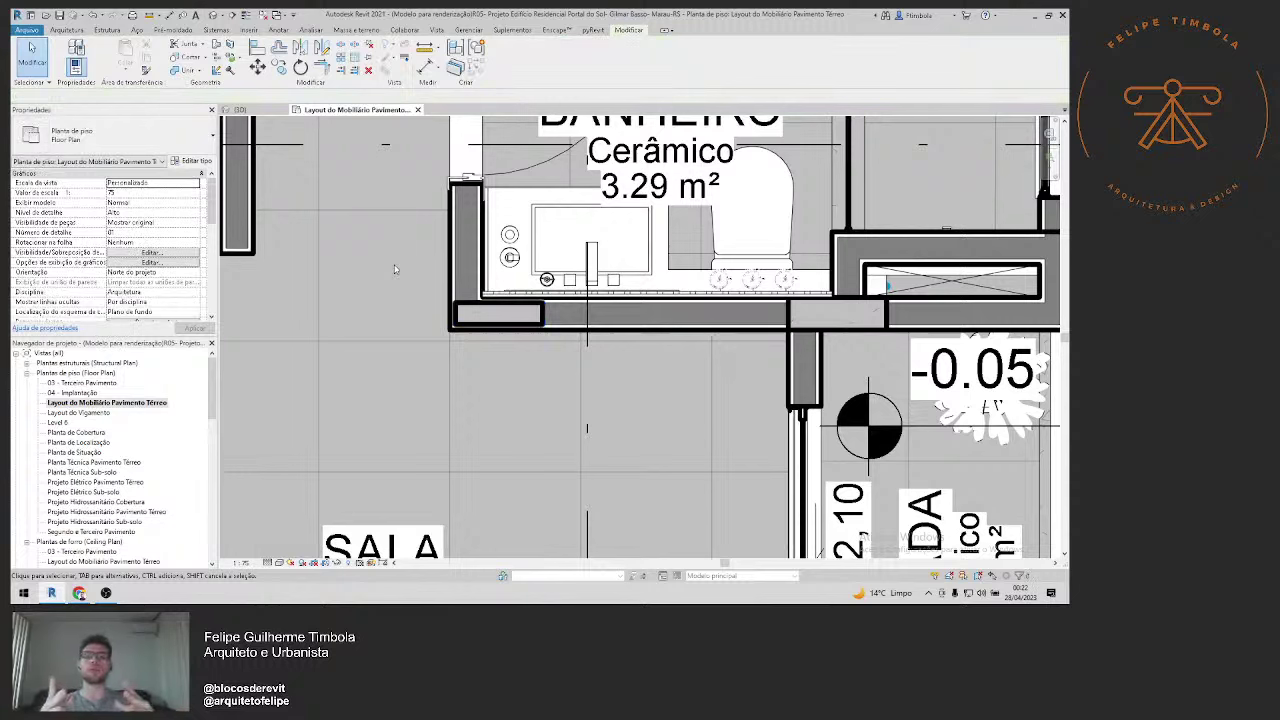
{"action": "left_click", "coordinate": [181, 70]}
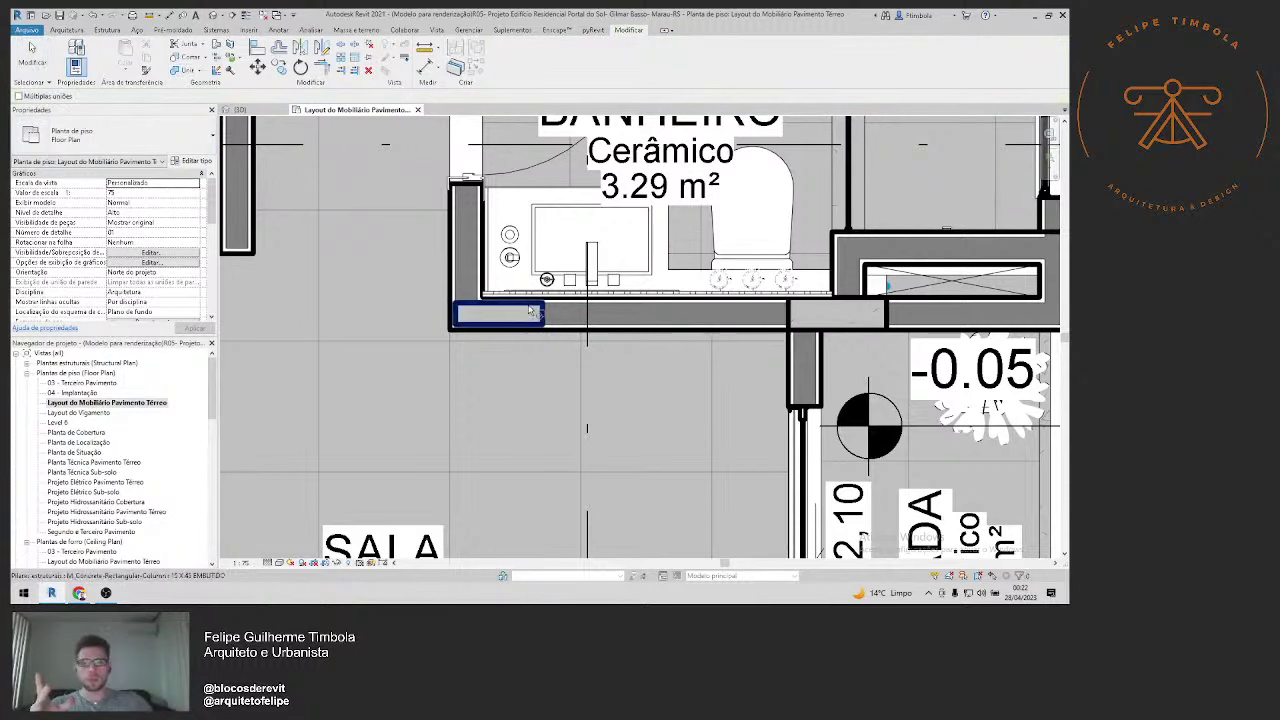
{"action": "left_click", "coordinate": [543, 314]}
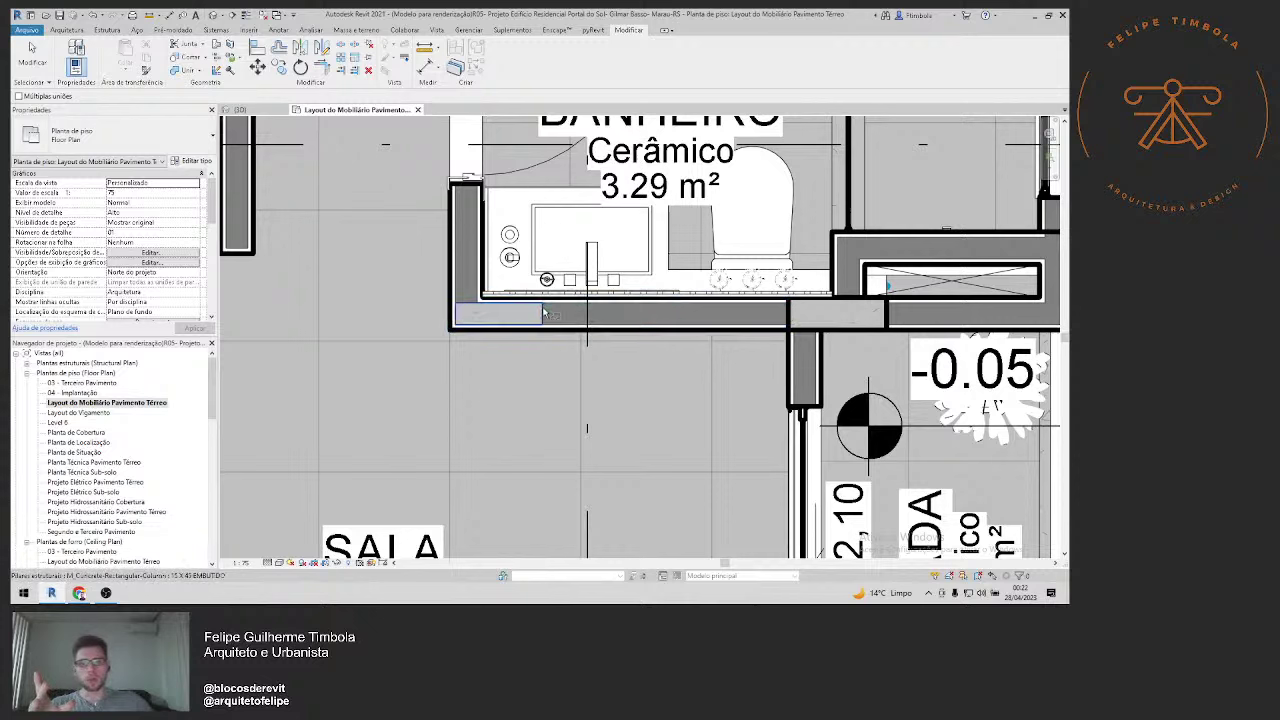
{"action": "left_click", "coordinate": [783, 307]}
{"action": "key", "text": "Escape"}
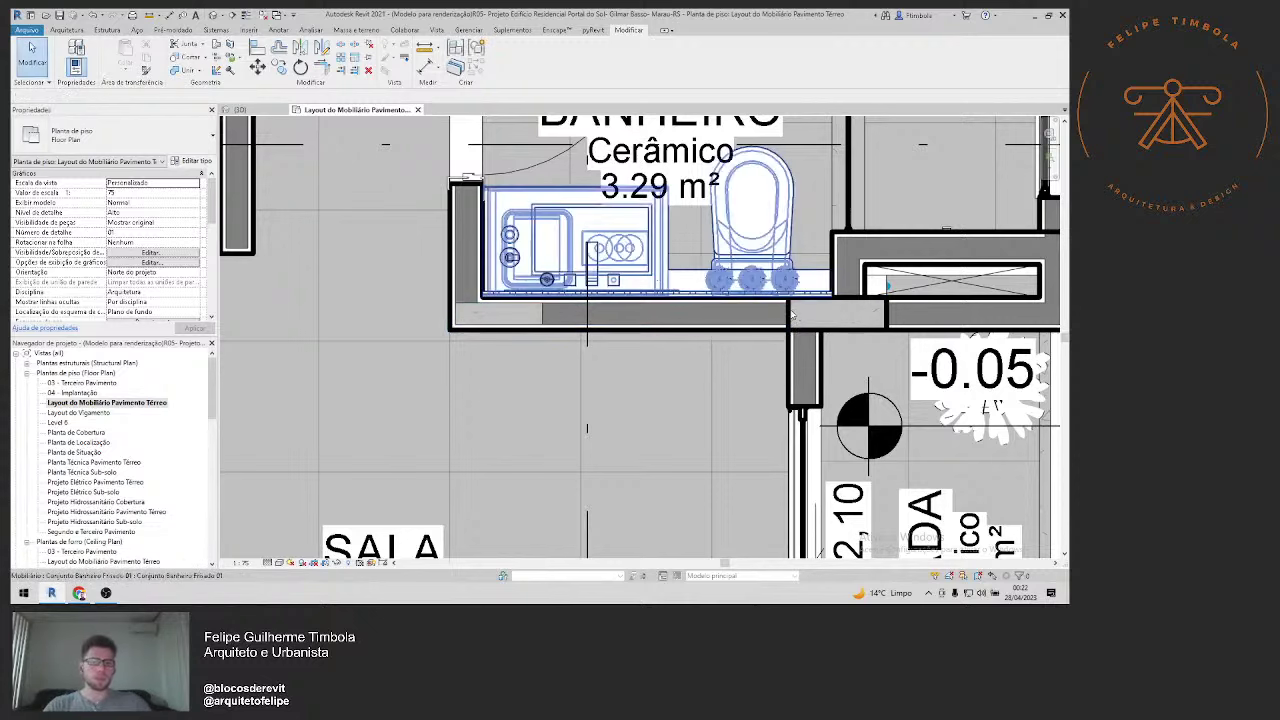
Step: Make the wall-junction column 15 X 45 EMBUTIDO and join it with the bathroom wall
{"action": "left_click", "coordinate": [792, 314]}
{"action": "left_click", "coordinate": [198, 135]}
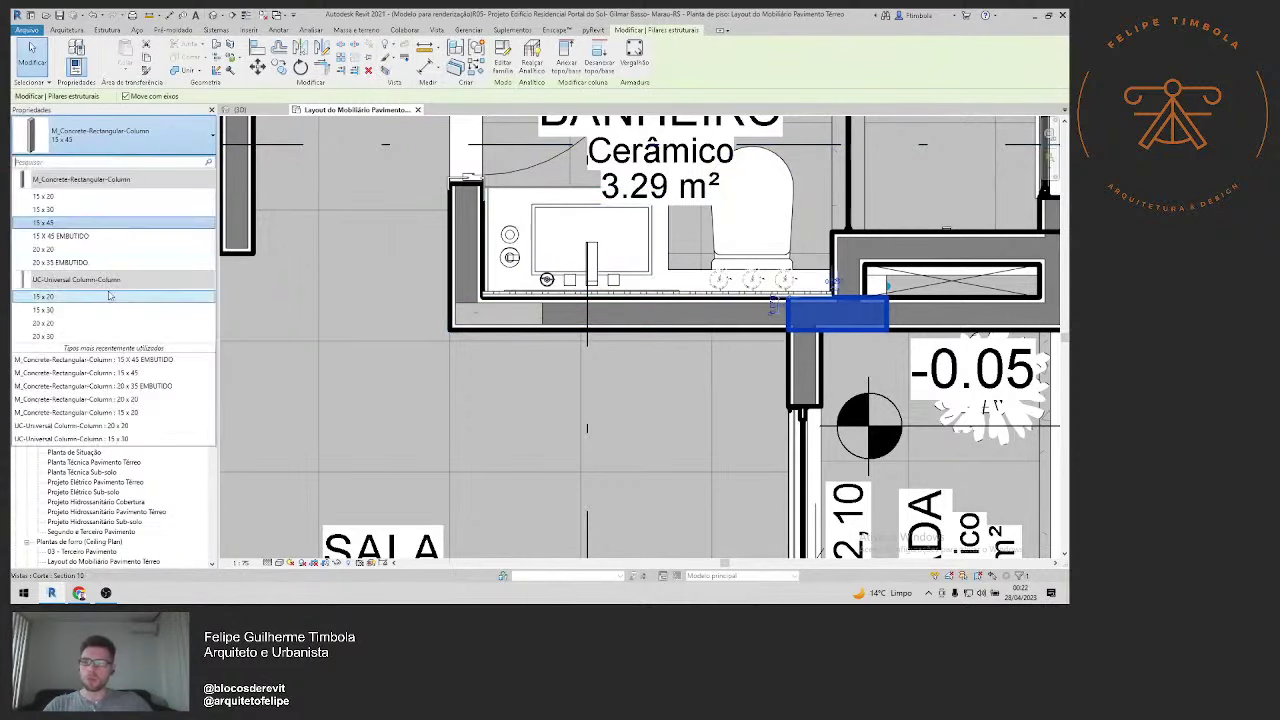
{"action": "left_click", "coordinate": [88, 211]}
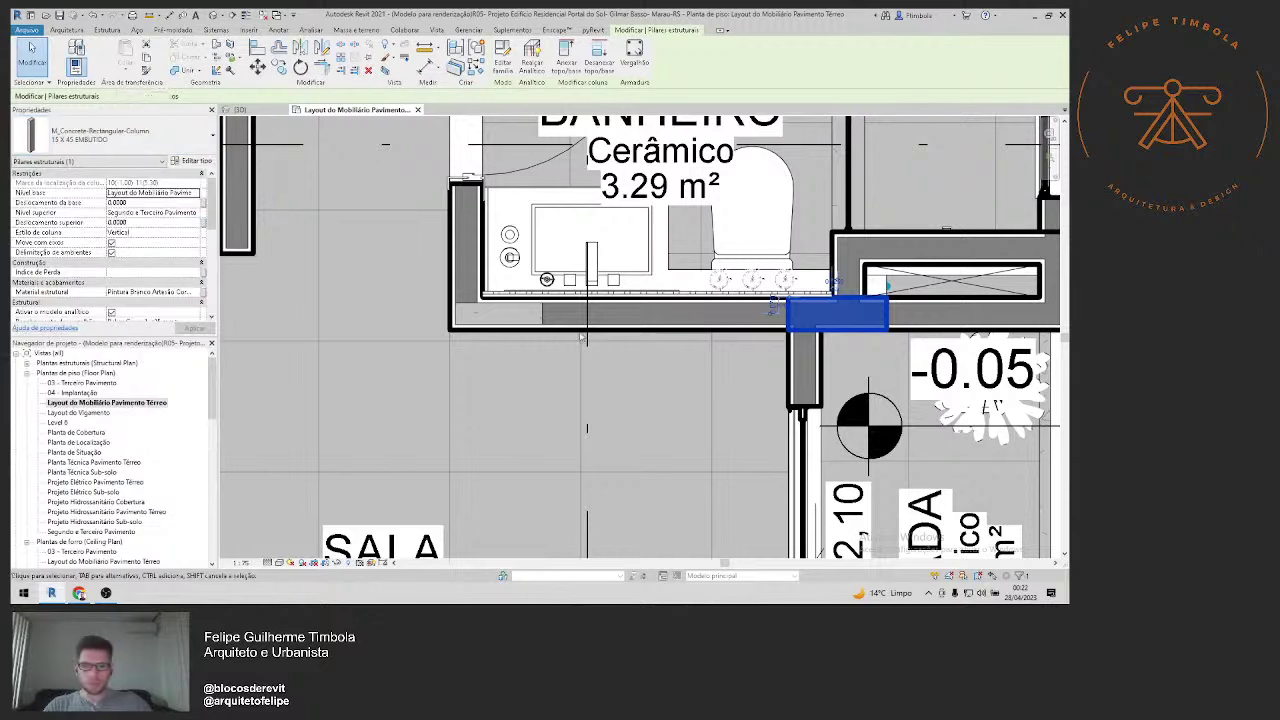
{"action": "key", "text": "Escape"}
{"action": "left_click", "coordinate": [215, 57]}
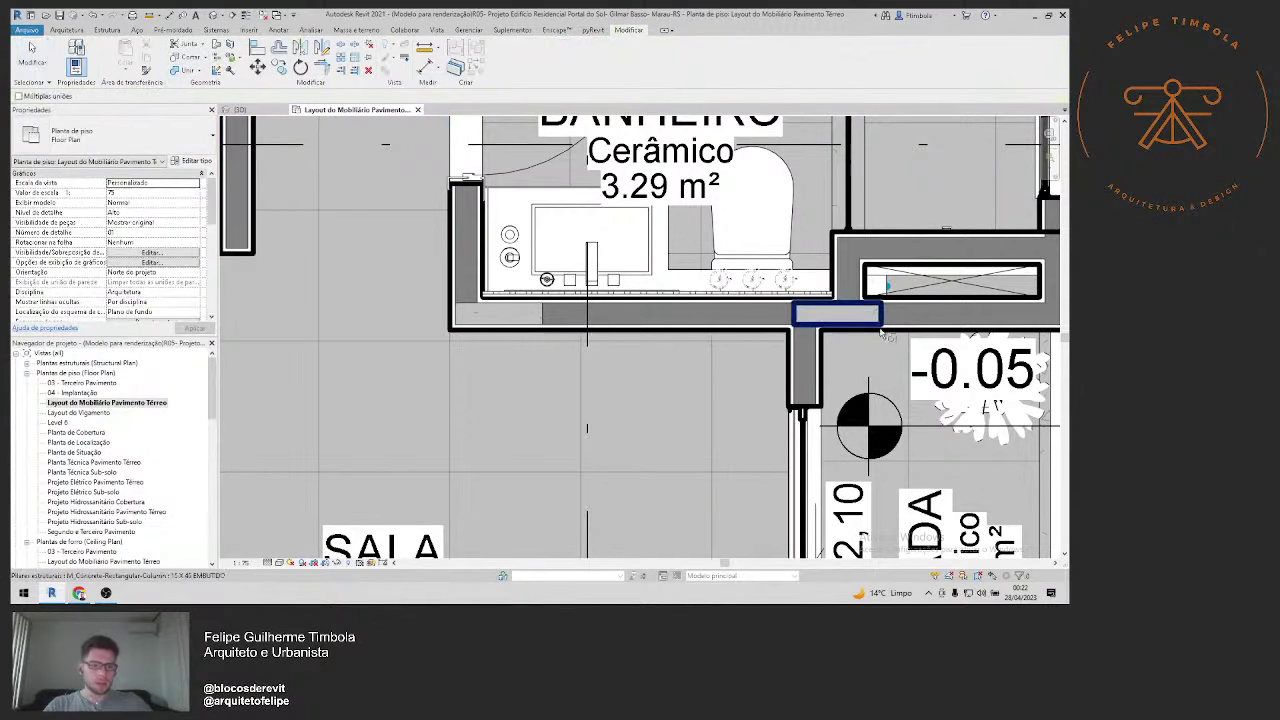
{"action": "left_click", "coordinate": [890, 335]}
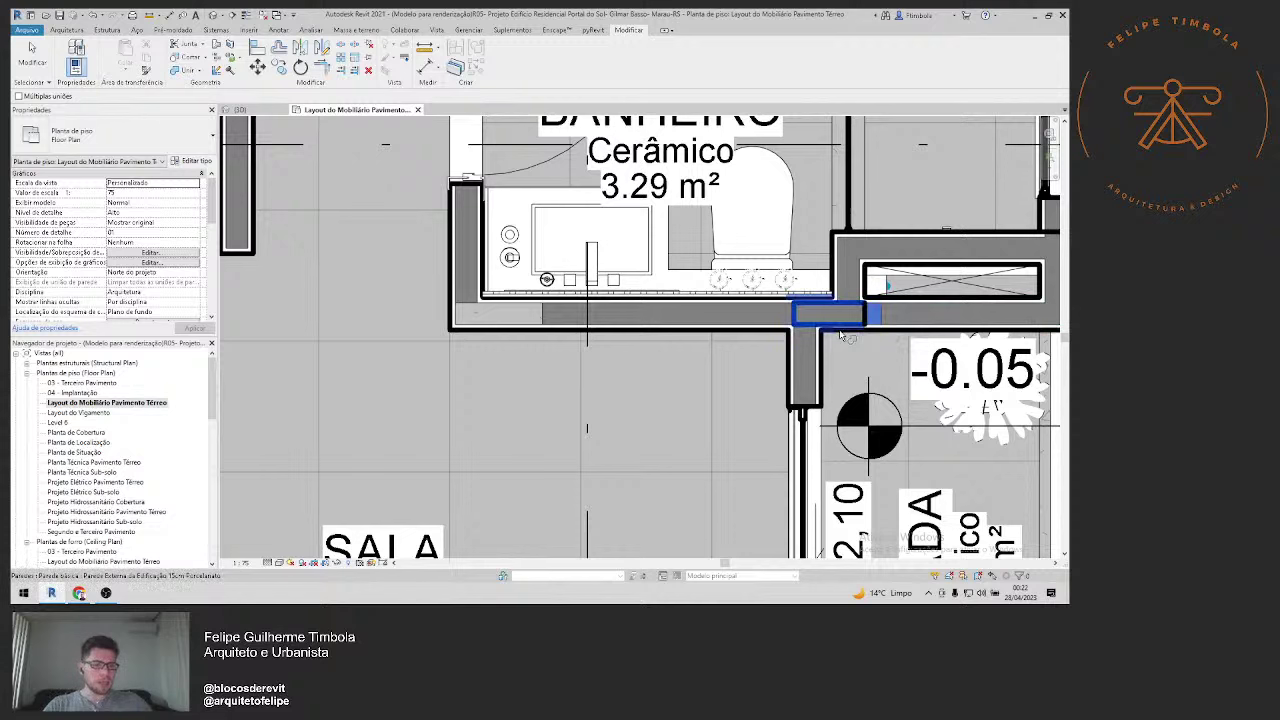
{"action": "left_click", "coordinate": [840, 318]}
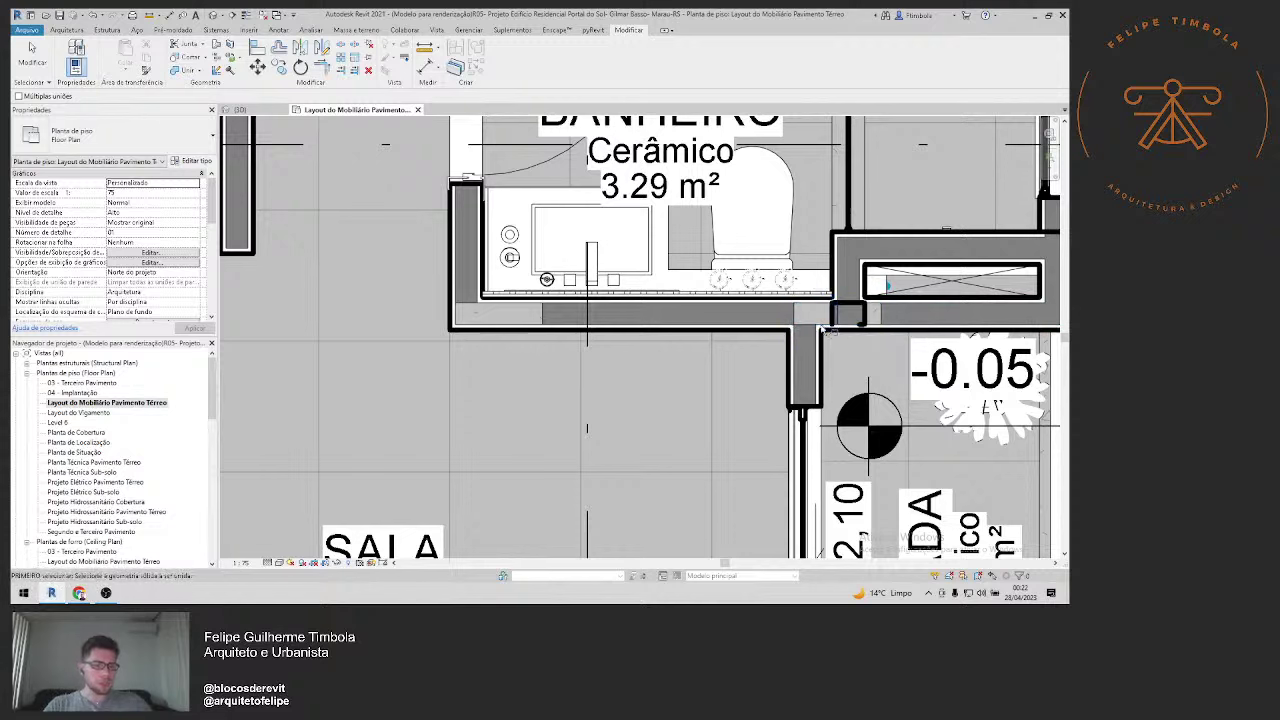
{"action": "left_click", "coordinate": [839, 321]}
{"action": "left_click", "coordinate": [838, 320]}
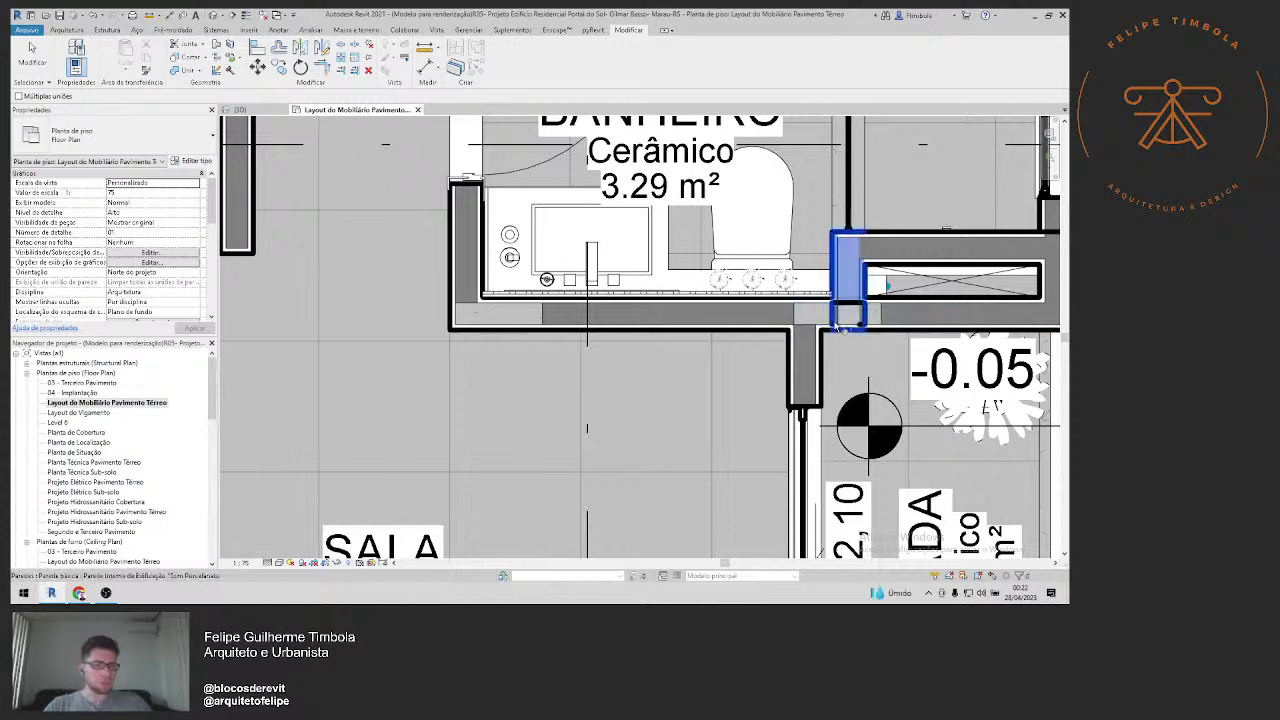
{"action": "key", "text": "Escape"}
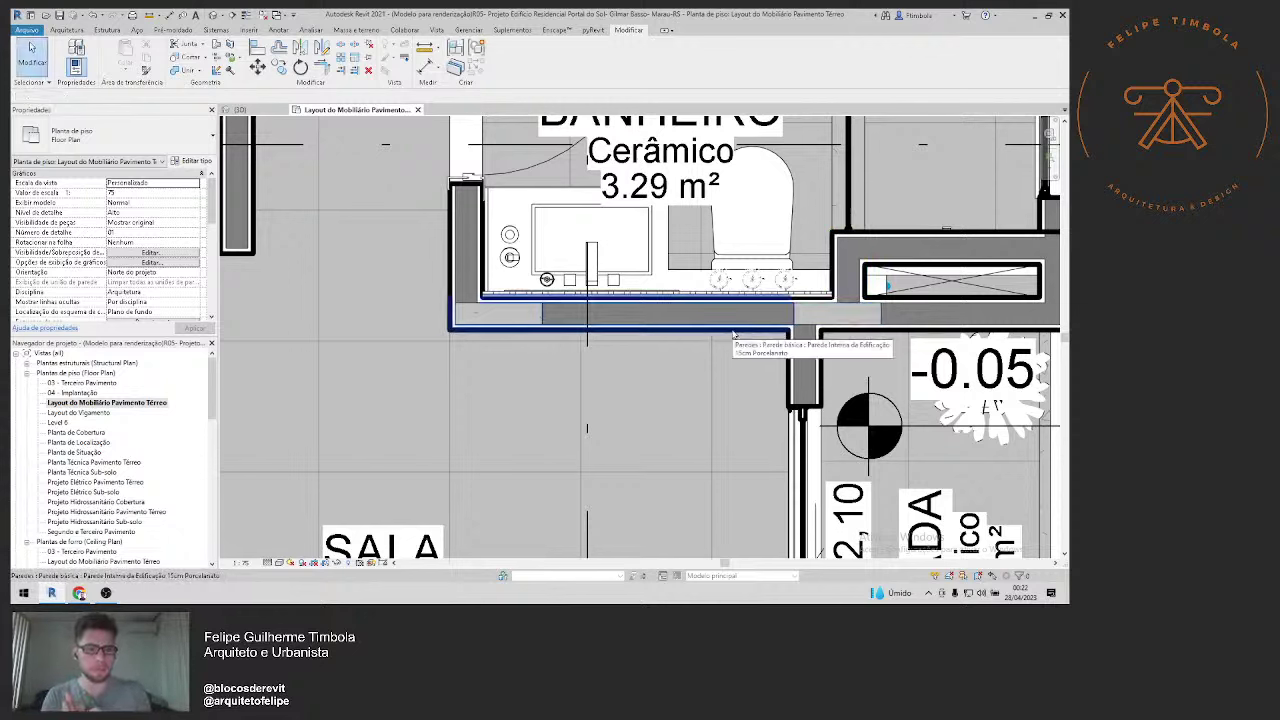
Step: Set the Top Offset of both bedroom columns to -0.15
{"action": "scroll", "coordinate": [733, 335], "scroll_direction": "down", "scroll_amount": 3}
{"action": "scroll", "coordinate": [538, 282], "scroll_direction": "up", "scroll_amount": 1}
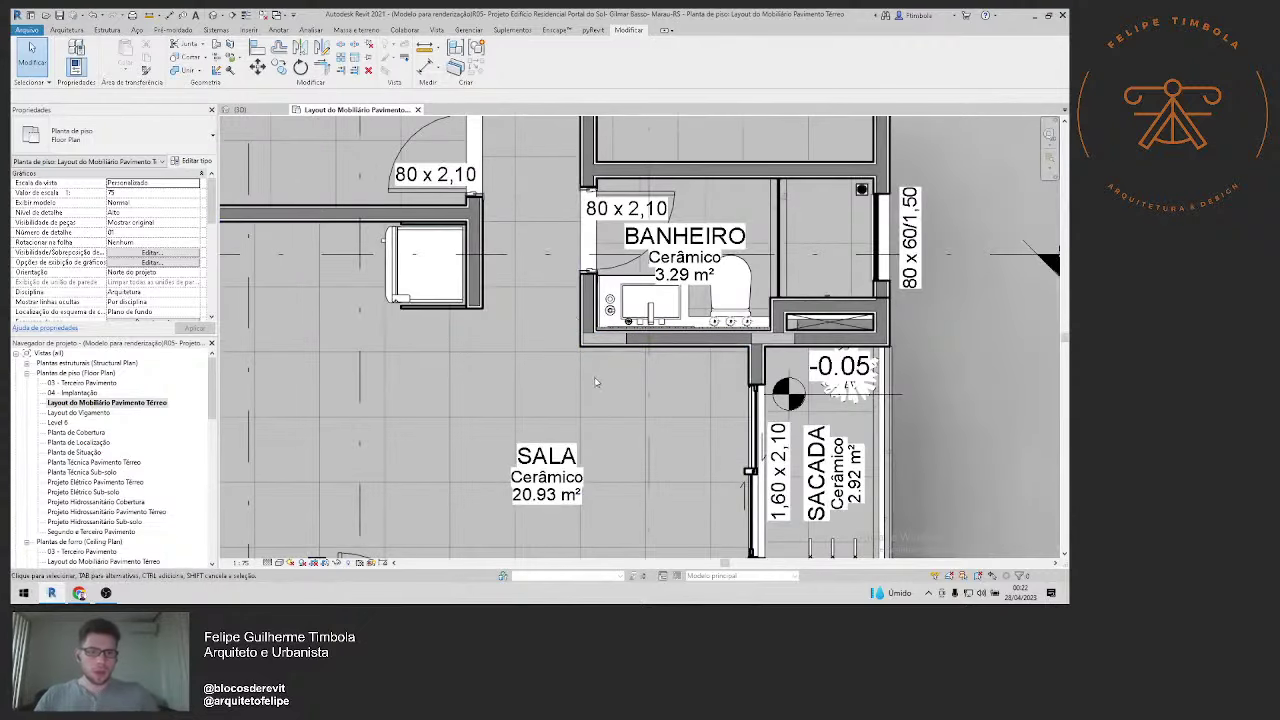
{"action": "mouse_move", "coordinate": [595, 382]}
{"action": "middle_mouse_down"}
{"action": "mouse_move", "coordinate": [688, 382]}
{"action": "mouse_move", "coordinate": [548, 382]}
{"action": "middle_mouse_up"}
{"action": "scroll", "coordinate": [880, 300], "scroll_direction": "up", "scroll_amount": 3}
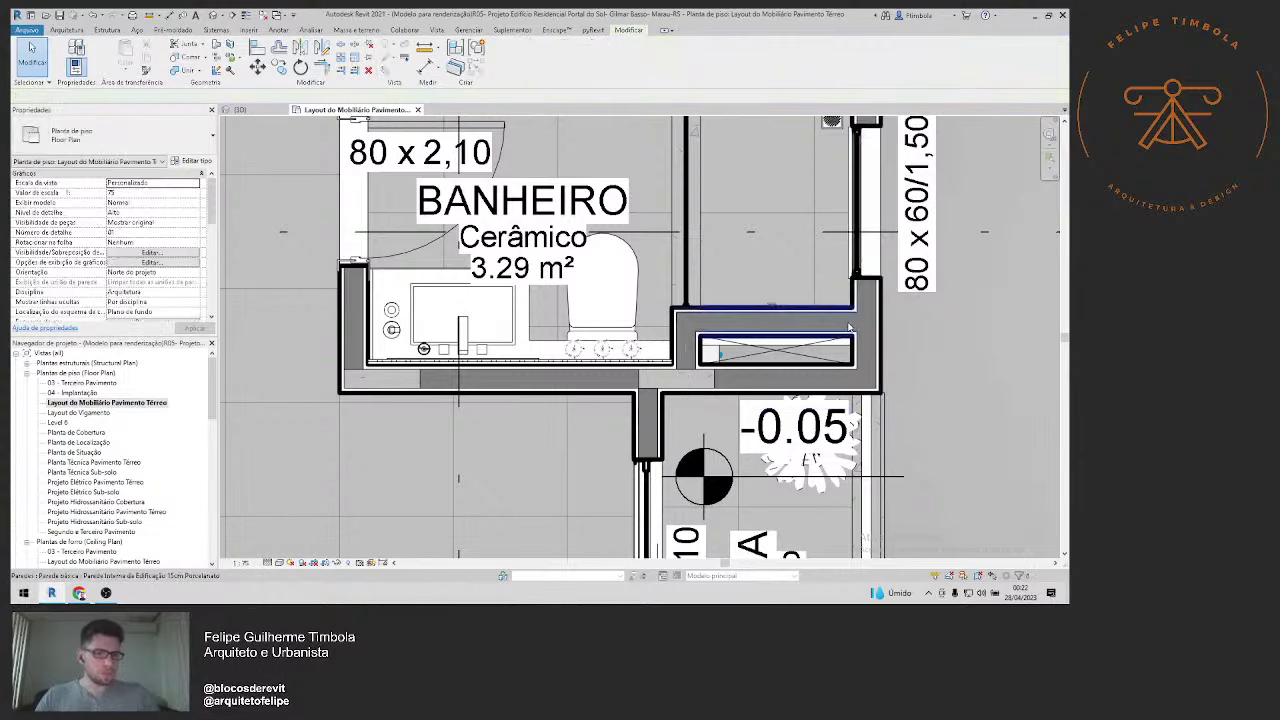
{"action": "scroll", "coordinate": [849, 327], "scroll_direction": "down", "scroll_amount": 3}
{"action": "scroll", "coordinate": [645, 189], "scroll_direction": "down", "scroll_amount": 2}
{"action": "scroll", "coordinate": [645, 189], "scroll_direction": "up", "scroll_amount": 1}
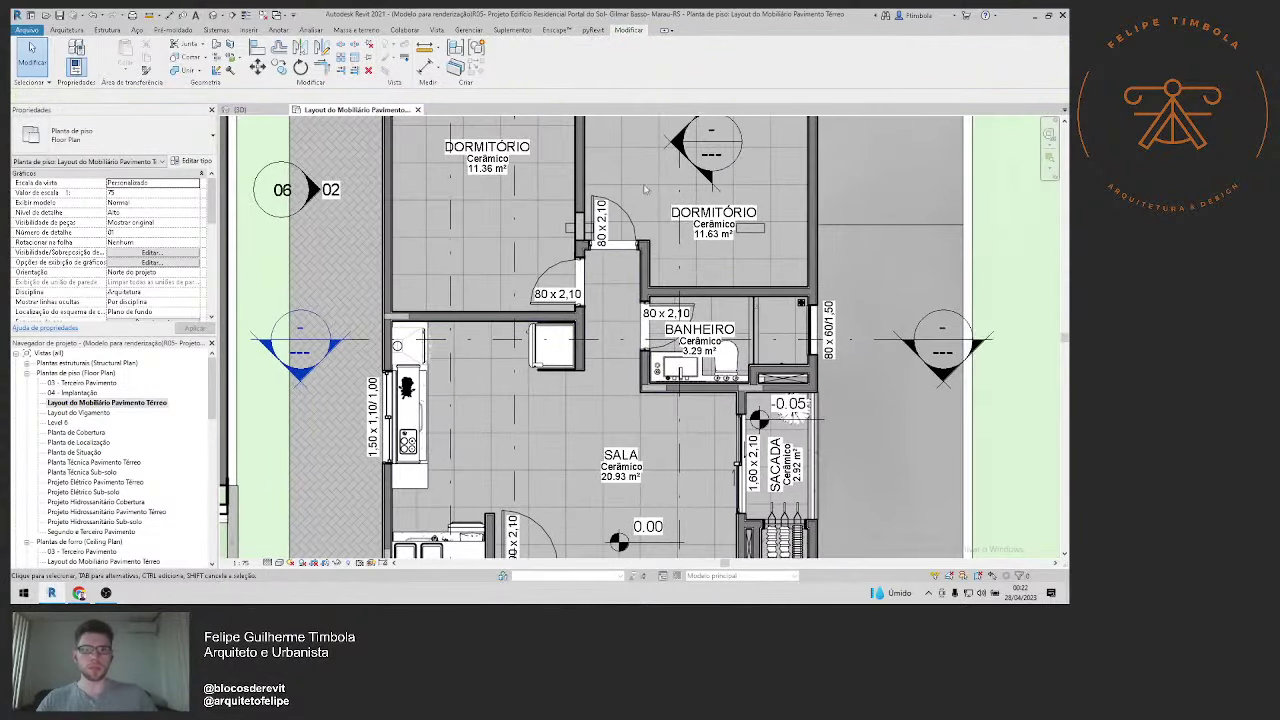
{"action": "scroll", "coordinate": [566, 316], "scroll_direction": "up", "scroll_amount": 1}
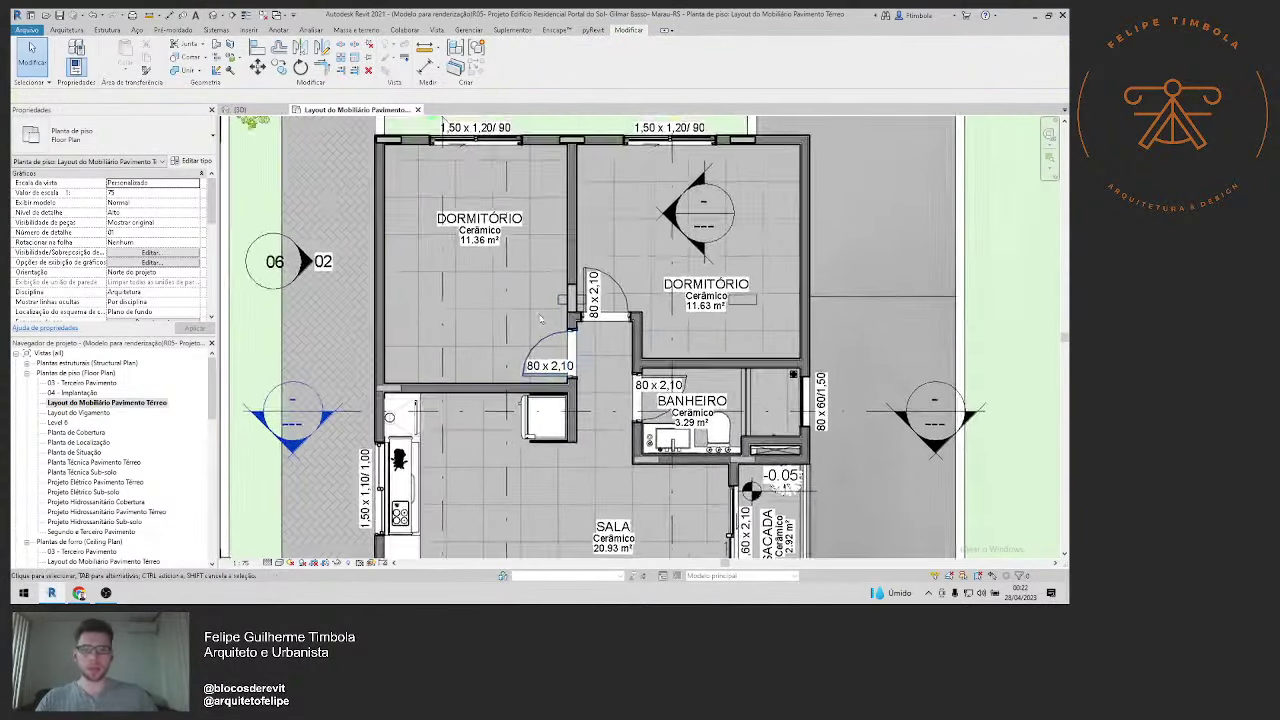
{"action": "scroll", "coordinate": [566, 316], "scroll_direction": "up", "scroll_amount": 2}
{"action": "left_click", "coordinate": [566, 316]}
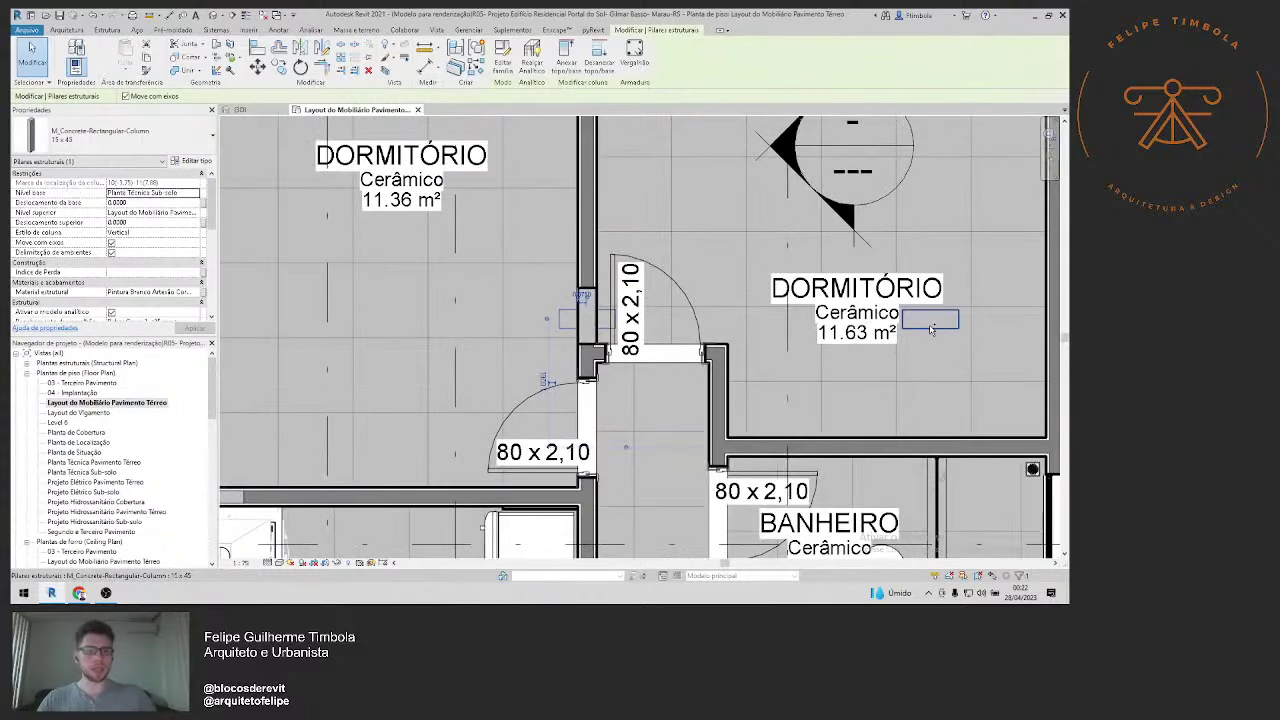
{"action": "left_click", "coordinate": [929, 322], "text": "ctrl"}
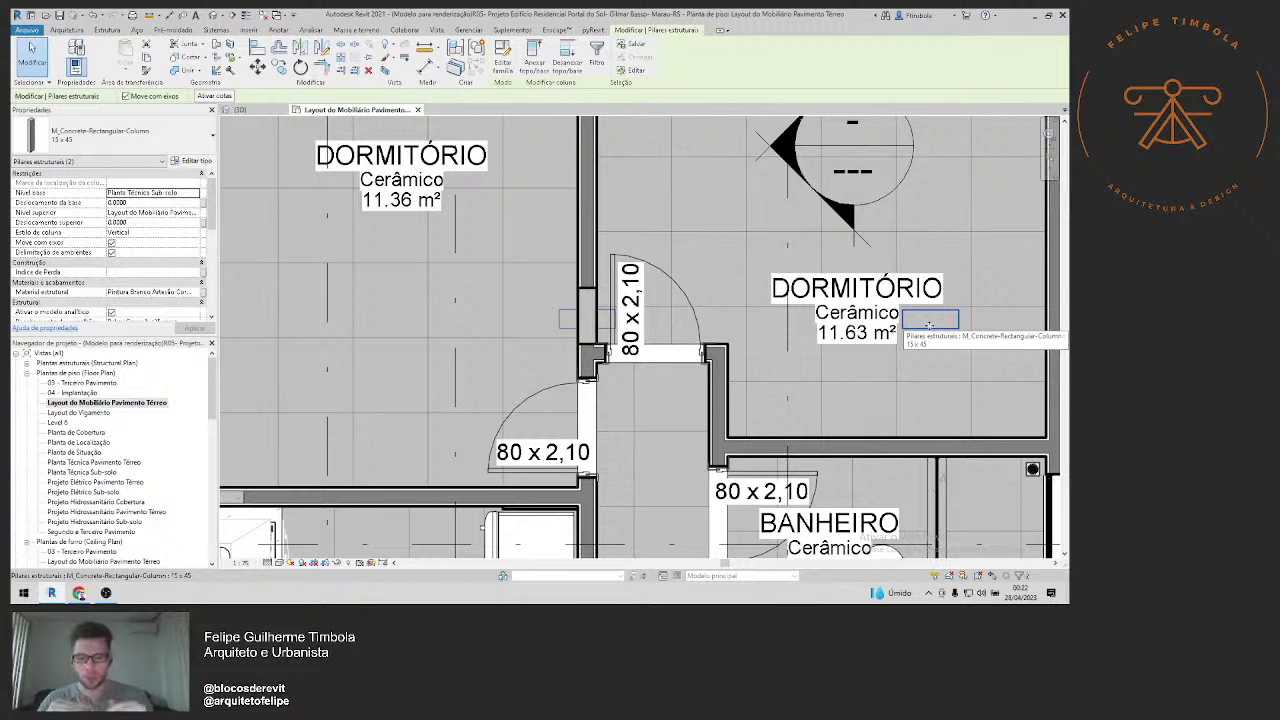
{"action": "key", "text": "XF86AudioRaiseVolume"}
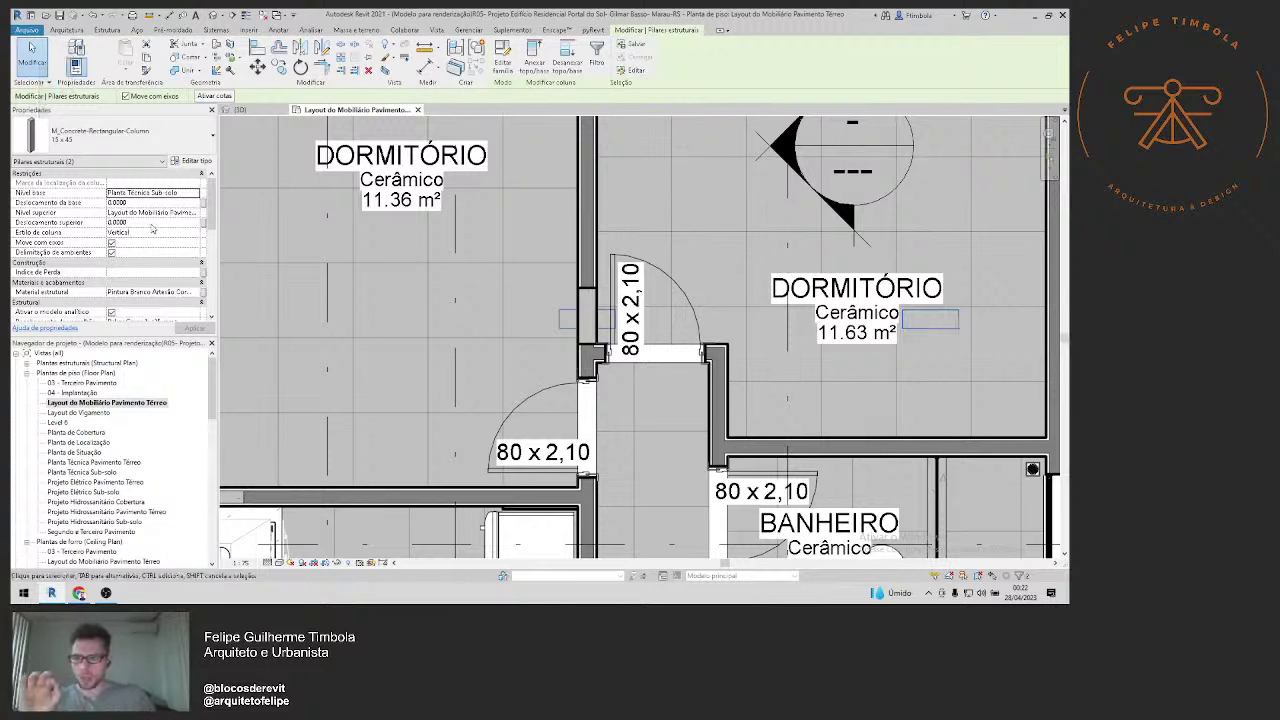
{"action": "left_click", "coordinate": [151, 223]}
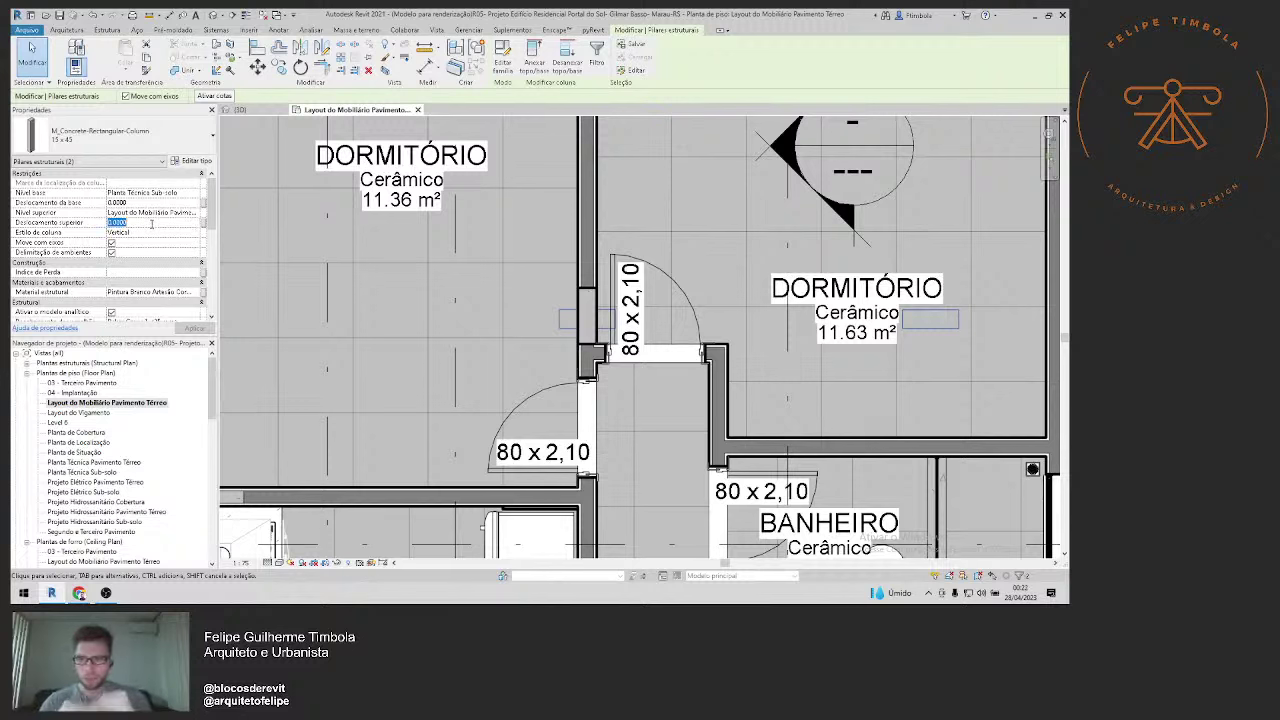
{"action": "key", "text": "BackSpace"}
{"action": "type", "text": "-15"}
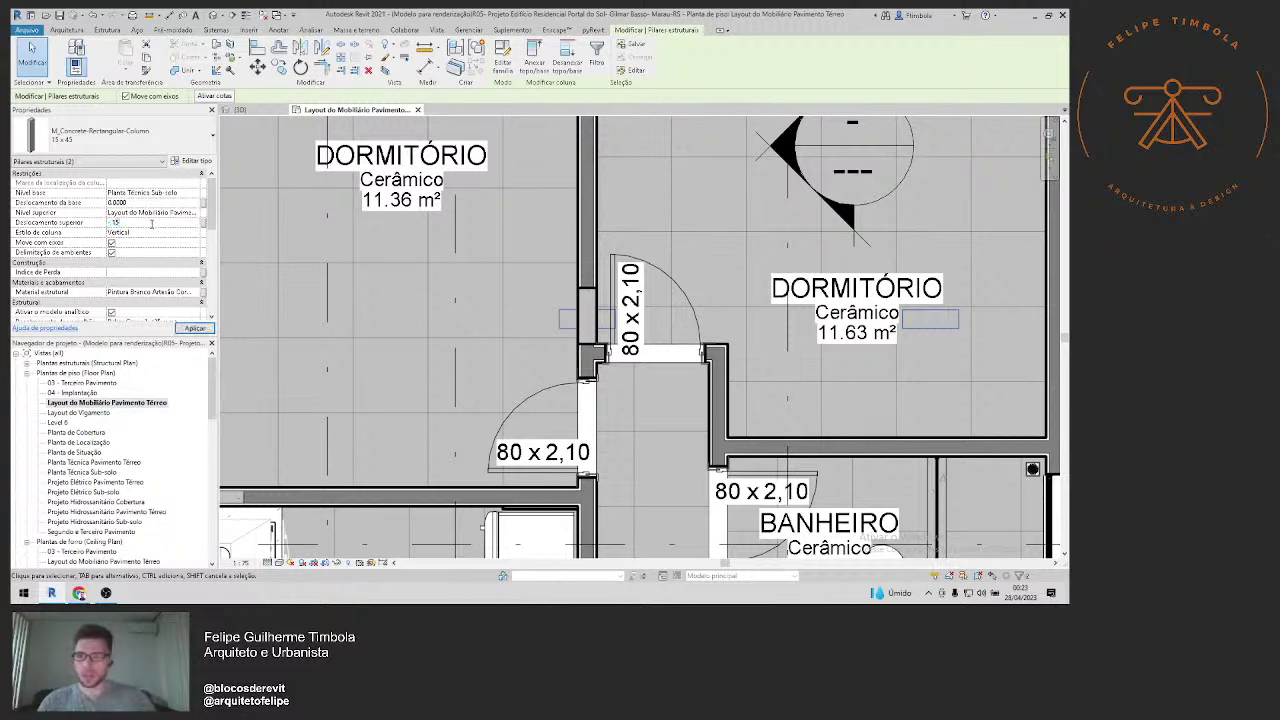
{"action": "key", "text": "Return"}
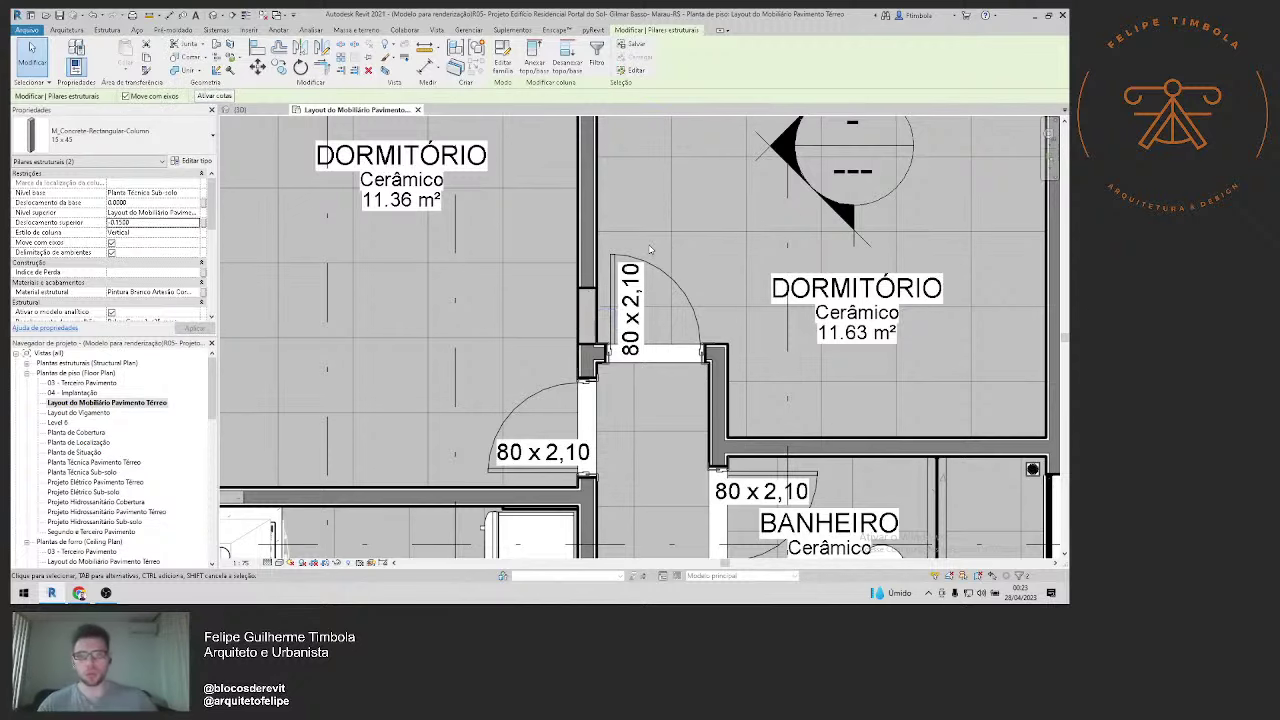
Step: Change the column beside the bedroom door to the EMBUTIDO embedded type
{"action": "scroll", "coordinate": [620, 290], "scroll_direction": "down", "scroll_amount": 2}
{"action": "scroll", "coordinate": [592, 320], "scroll_direction": "up", "scroll_amount": 3}
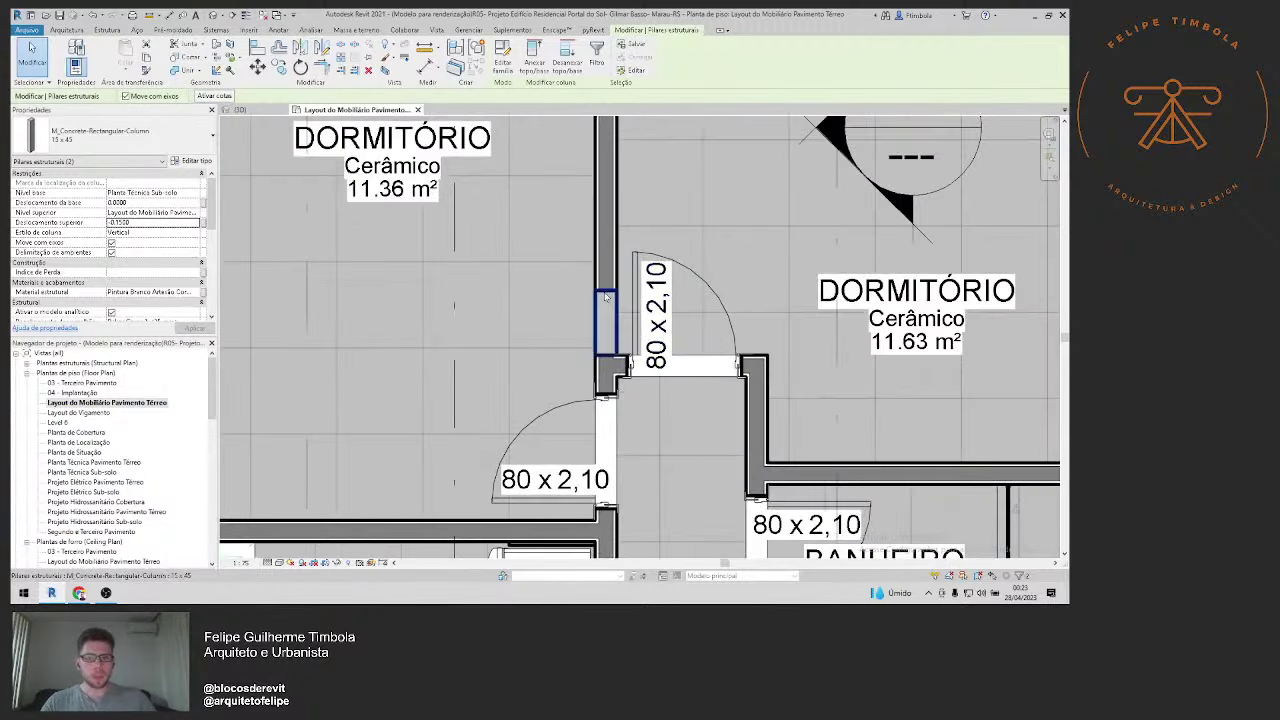
{"action": "left_click", "coordinate": [605, 322]}
{"action": "left_click", "coordinate": [120, 135]}
{"action": "left_click", "coordinate": [85, 262]}
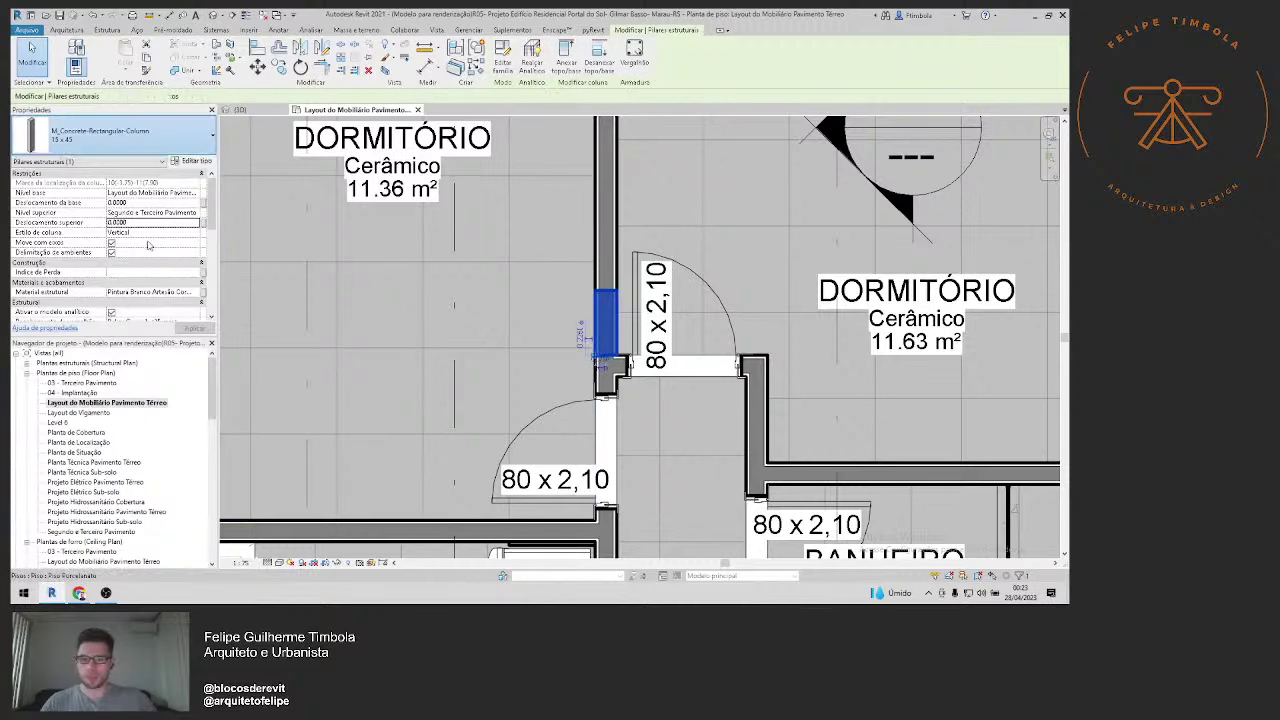
{"action": "key", "text": "Escape"}
Step: Join the top bedroom wall with its columns, then switch to the 3D view
{"action": "scroll", "coordinate": [600, 330], "scroll_direction": "up", "scroll_amount": 2}
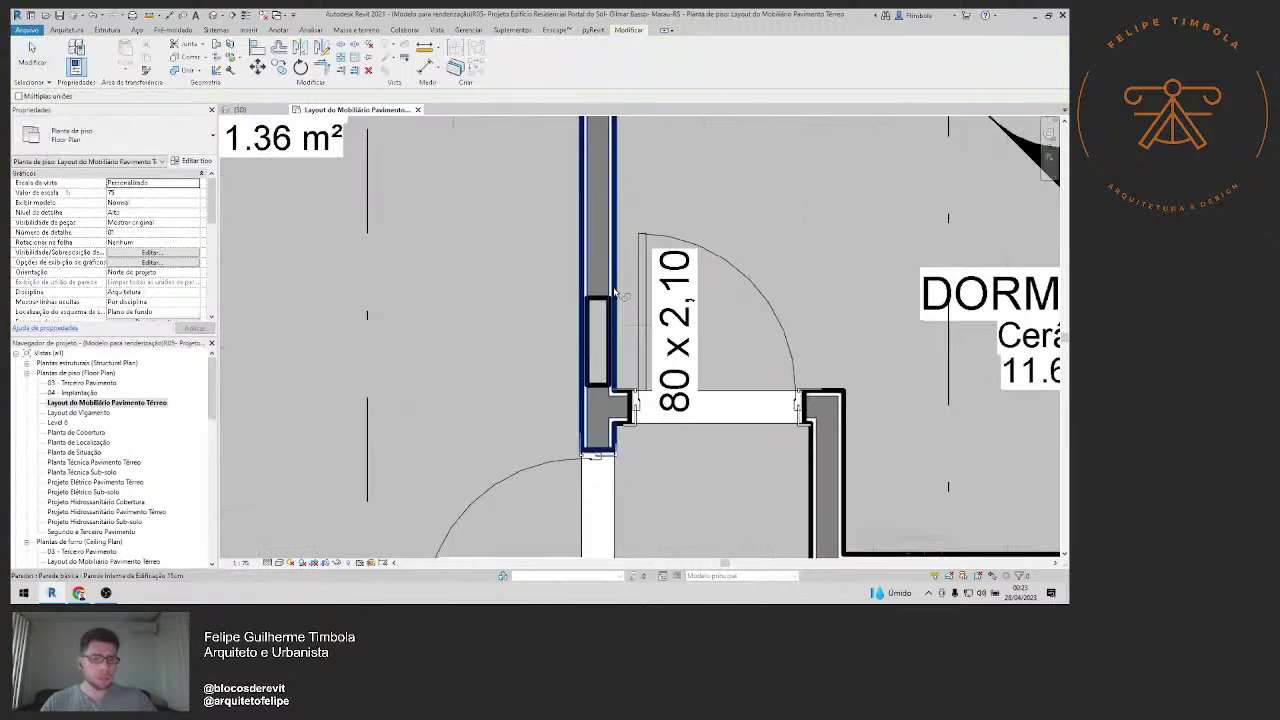
{"action": "left_click", "coordinate": [598, 335]}
{"action": "scroll", "coordinate": [612, 300], "scroll_direction": "down", "scroll_amount": 3}
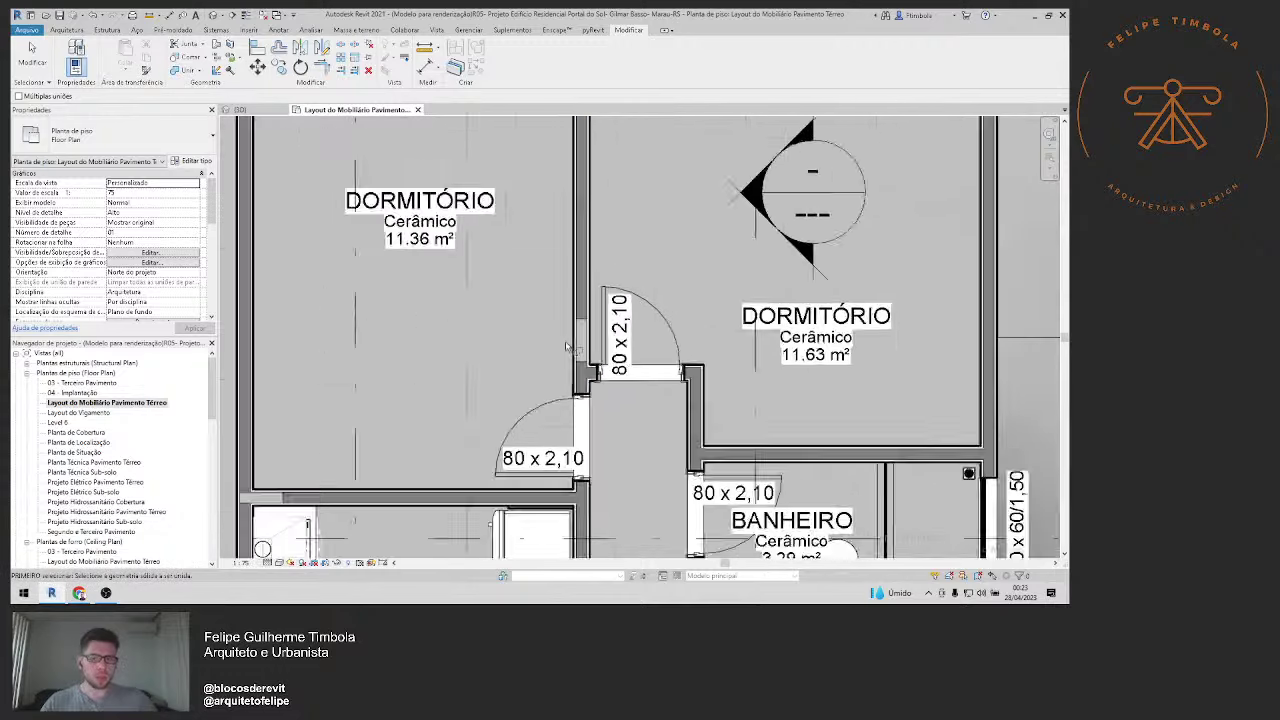
{"action": "scroll", "coordinate": [400, 376], "scroll_direction": "down", "scroll_amount": 1}
{"action": "middle_click_drag", "start_coordinate": [432, 342], "coordinate": [407, 502]}
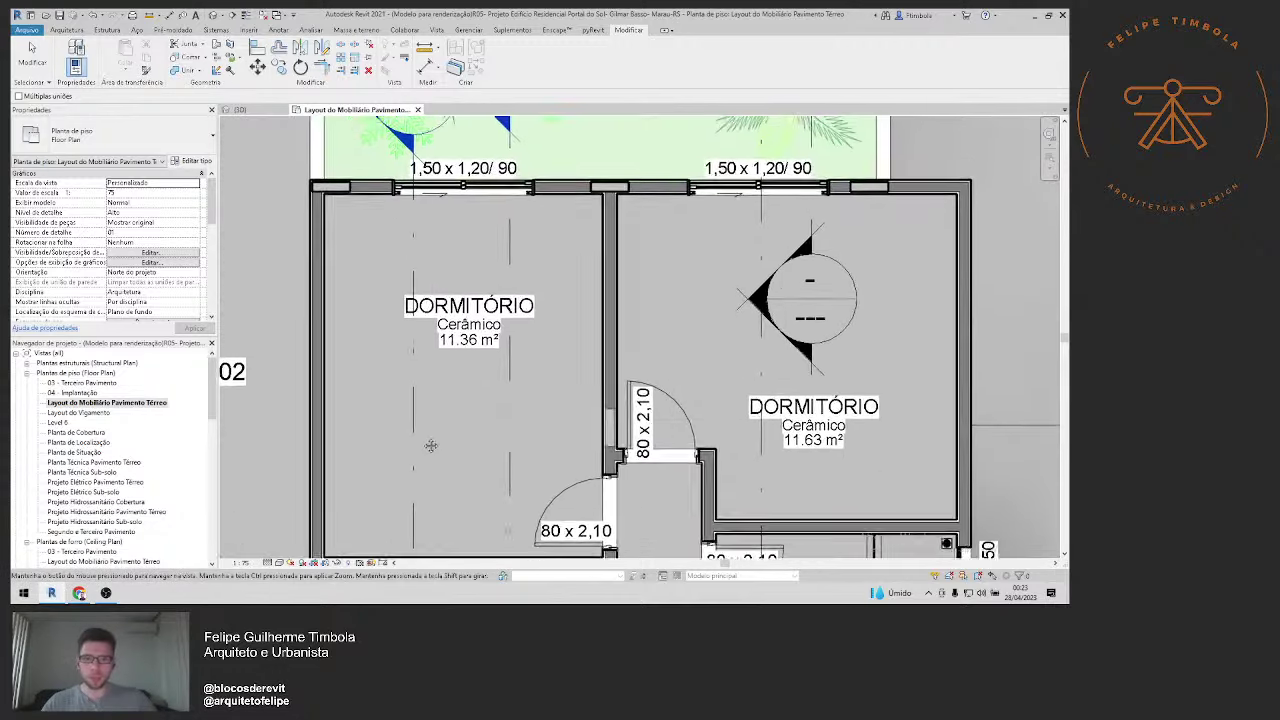
{"action": "scroll", "coordinate": [860, 231], "scroll_direction": "up", "scroll_amount": 2}
{"action": "left_click", "coordinate": [915, 170]}
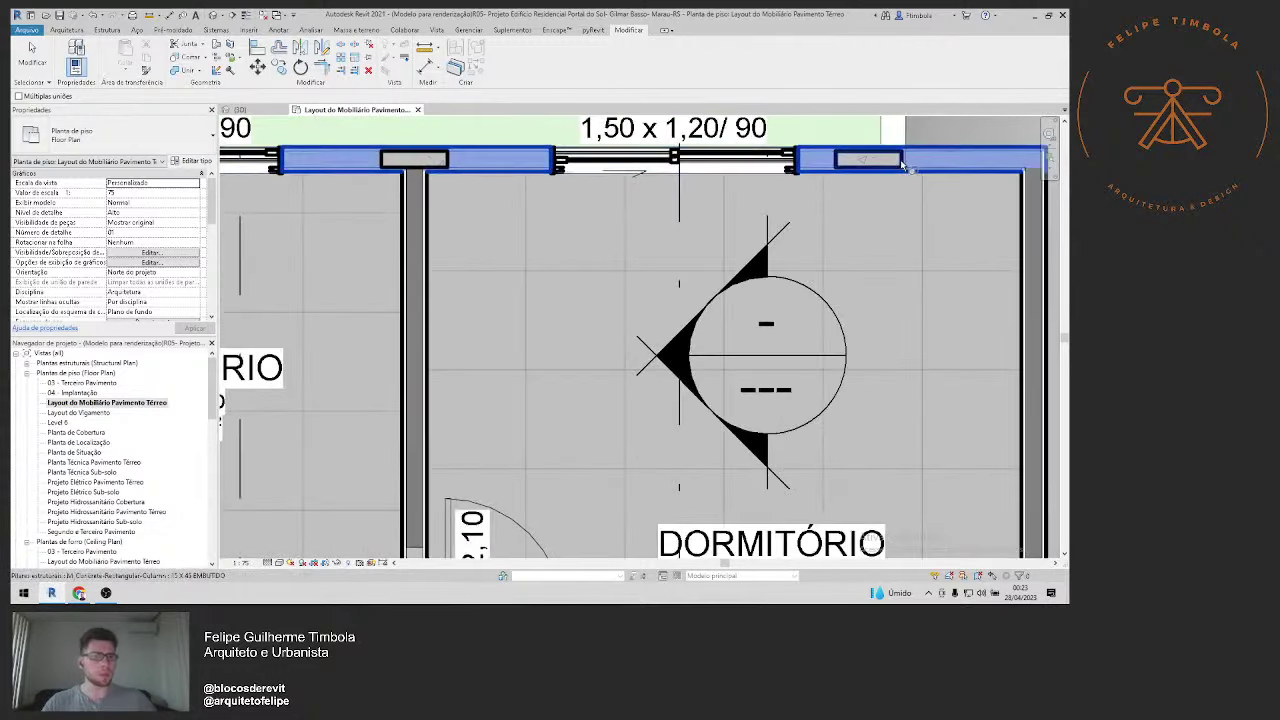
{"action": "left_click", "coordinate": [562, 185]}
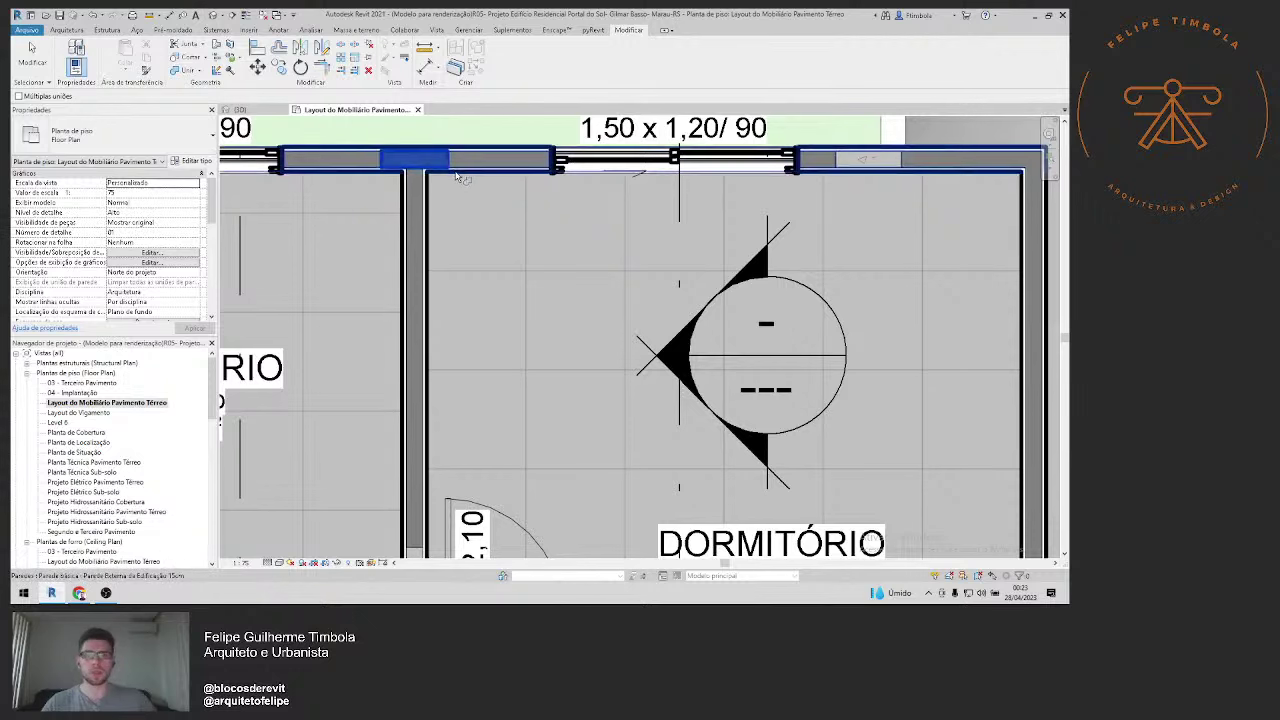
{"action": "middle_click_drag", "start_coordinate": [554, 185], "coordinate": [424, 265]}
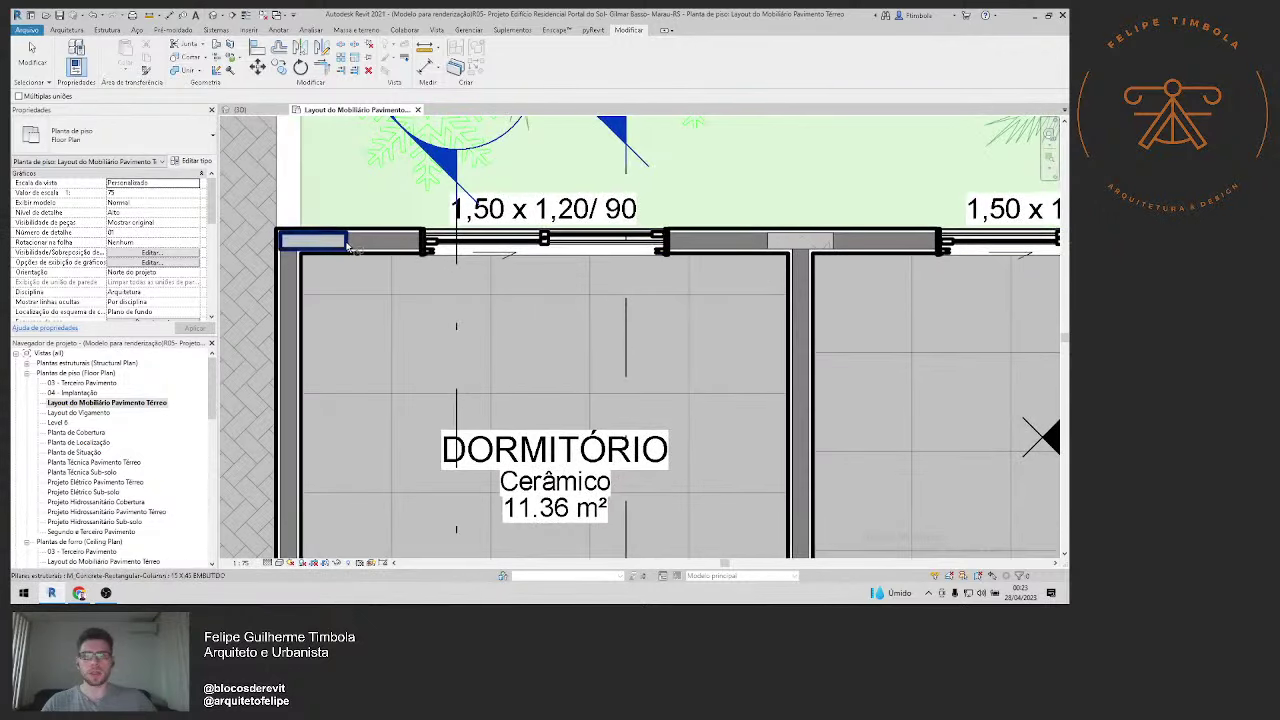
{"action": "key", "text": "Escape"}
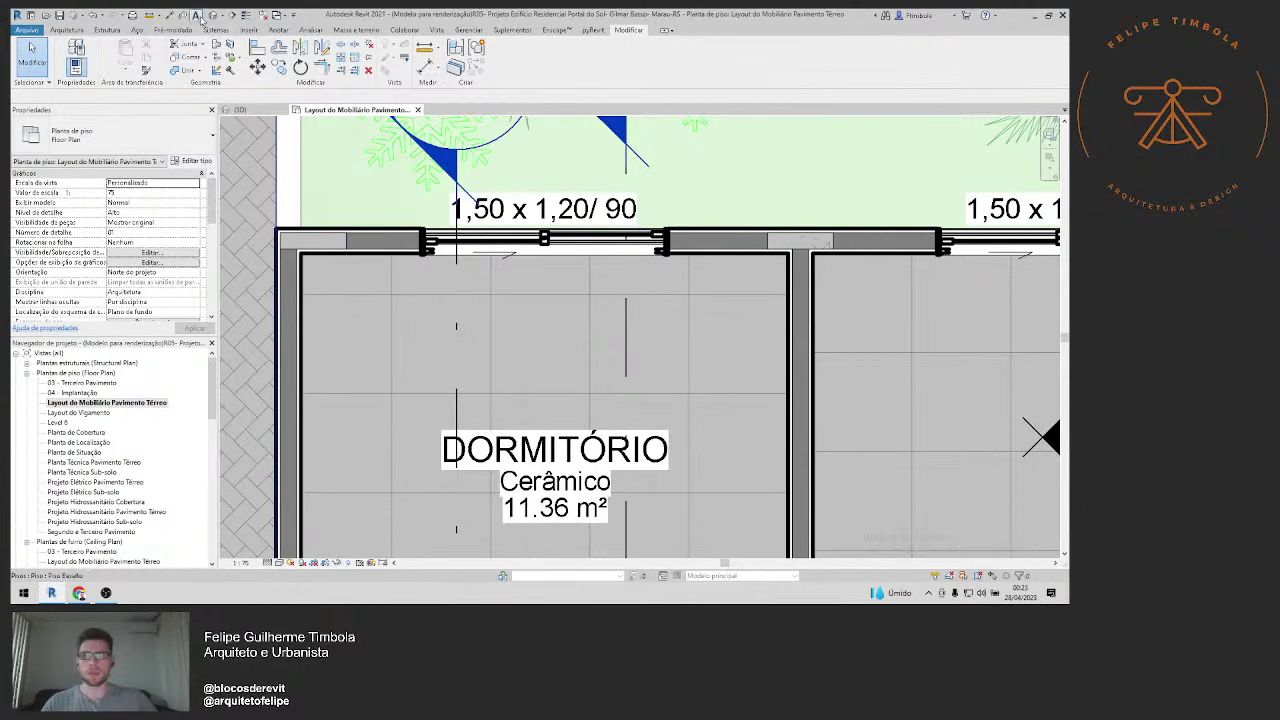
{"action": "left_click", "coordinate": [198, 16]}
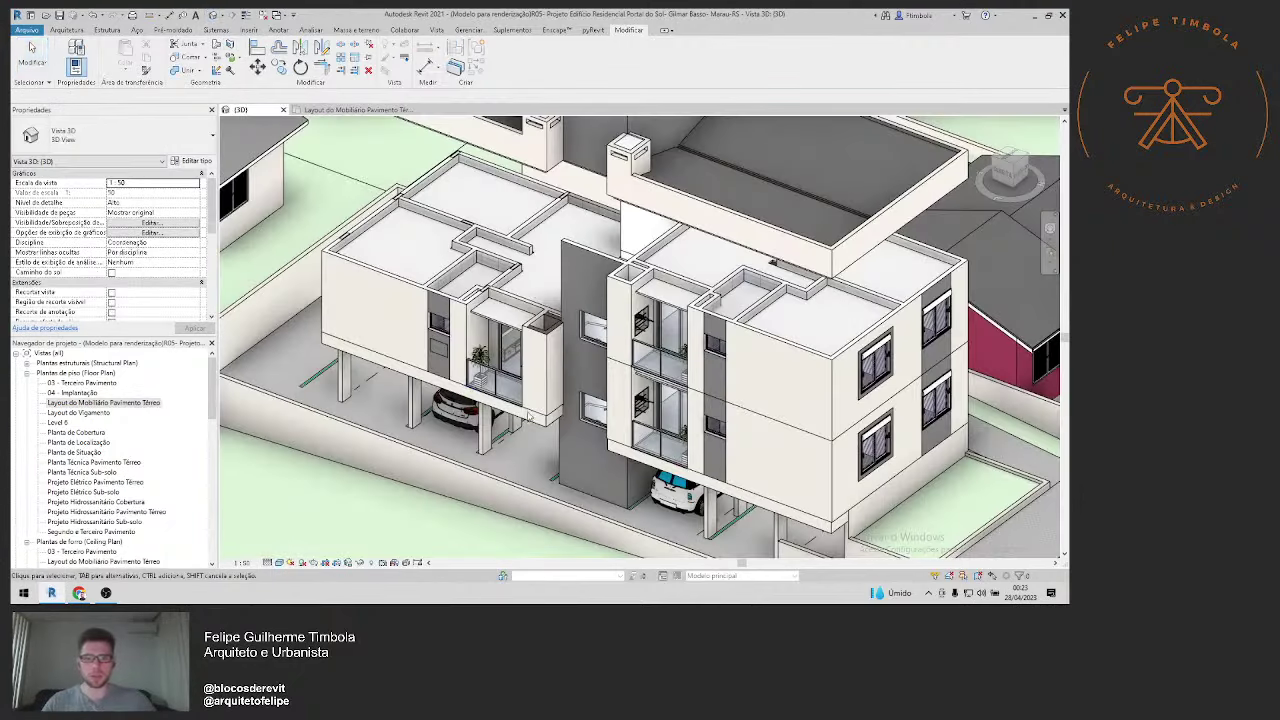
Step: Orbit and zoom the 3D view to inspect the building's roofs and walls
{"action": "scroll", "coordinate": [508, 462], "scroll_direction": "up", "scroll_amount": 1}
{"action": "mouse_move", "coordinate": [508, 462]}
{"action": "middle_mouse_down", "text": "shift"}
{"action": "mouse_move", "coordinate": [810, 245]}
{"action": "mouse_move", "coordinate": [617, 352]}
{"action": "middle_mouse_up", "text": "shift"}
{"action": "scroll", "coordinate": [617, 352], "scroll_direction": "up", "scroll_amount": 2}
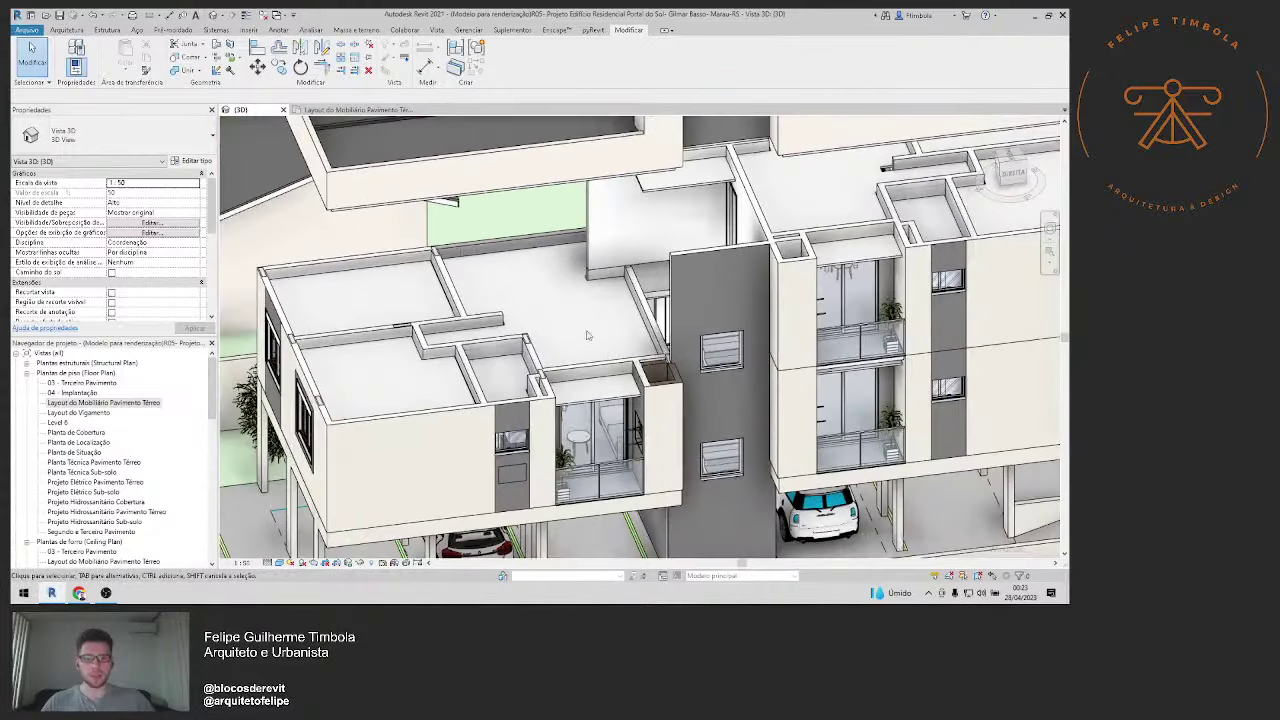
{"action": "scroll", "coordinate": [563, 320], "scroll_direction": "down", "scroll_amount": 1}
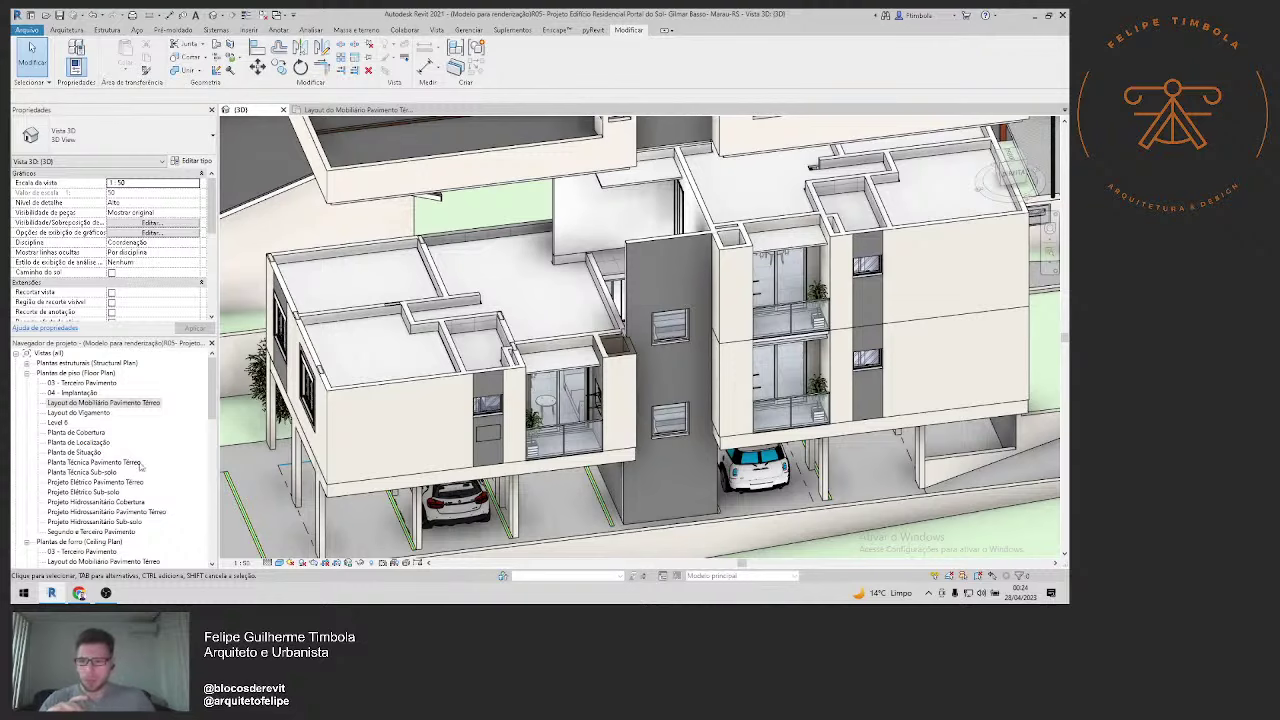
Step: Open the Layout do Mobiliário Pavimento Térreo plan and zoom to the stair hall
{"action": "double_click", "coordinate": [99, 403]}
{"action": "scroll", "coordinate": [627, 249], "scroll_direction": "down", "scroll_amount": 1}
{"action": "scroll", "coordinate": [627, 249], "scroll_direction": "down", "scroll_amount": 3}
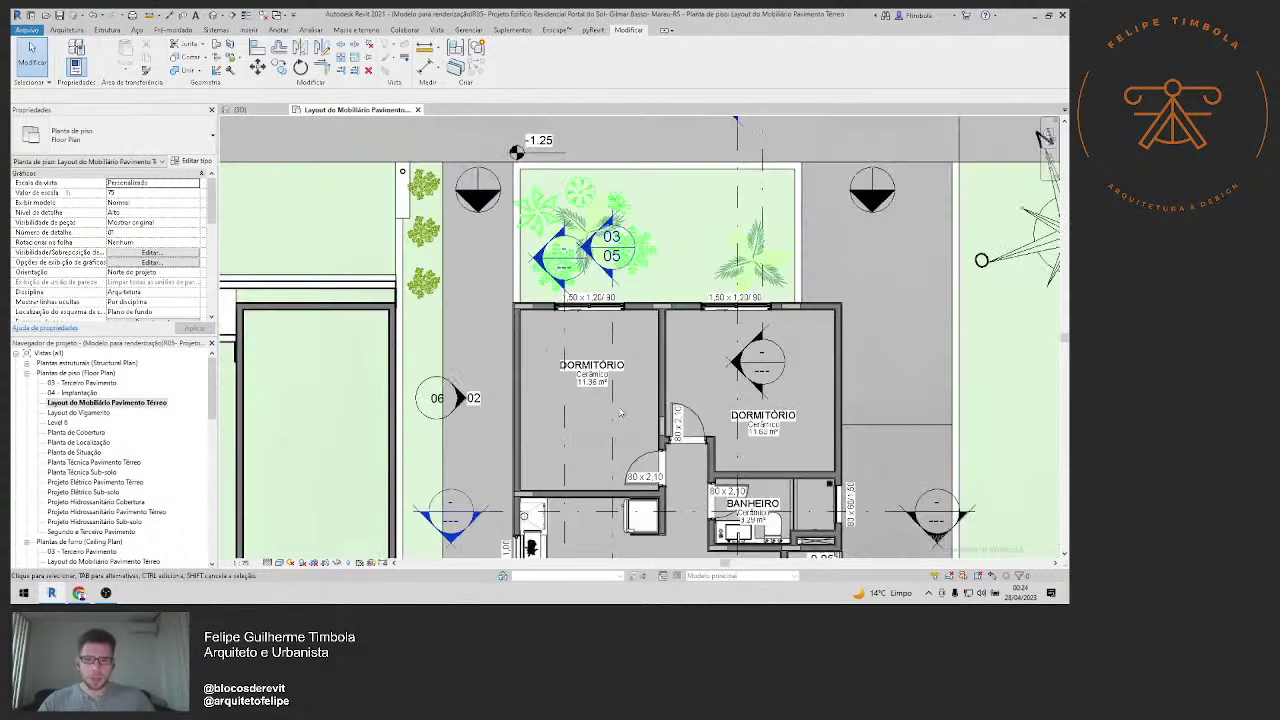
{"action": "scroll", "coordinate": [627, 249], "scroll_direction": "up", "scroll_amount": 3}
{"action": "scroll", "coordinate": [627, 249], "scroll_direction": "down", "scroll_amount": 3}
{"action": "middle_click_drag", "start_coordinate": [535, 550], "coordinate": [535, 390]}
{"action": "scroll", "coordinate": [535, 390], "scroll_direction": "up", "scroll_amount": 1}
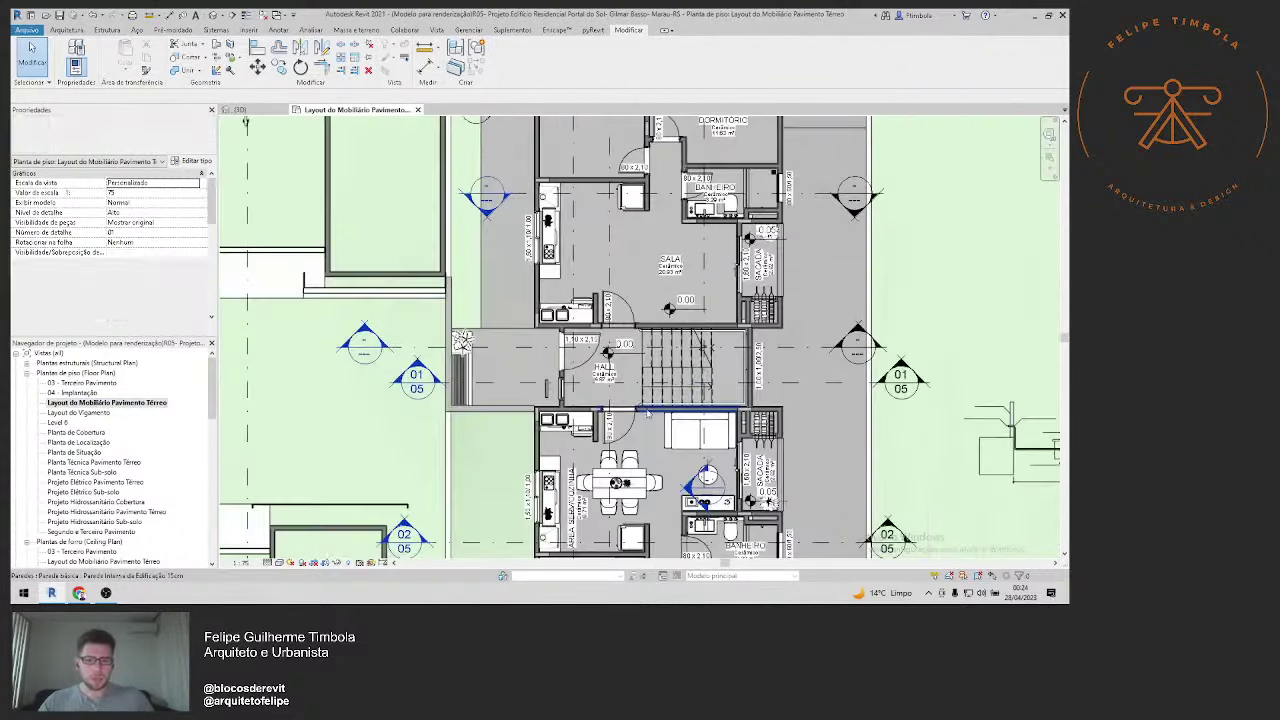
{"action": "scroll", "coordinate": [450, 370], "scroll_direction": "up", "scroll_amount": 1}
{"action": "scroll", "coordinate": [400, 350], "scroll_direction": "up", "scroll_amount": 1}
{"action": "scroll", "coordinate": [381, 344], "scroll_direction": "up", "scroll_amount": 1}
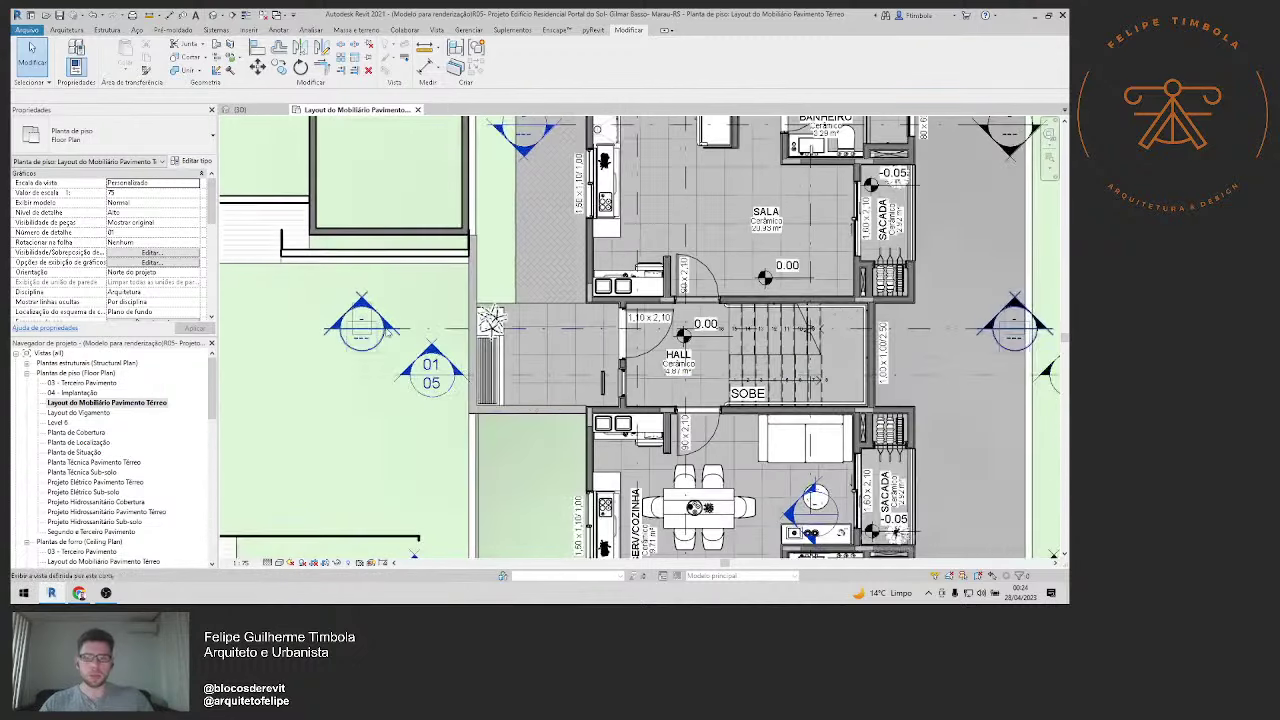
{"action": "double_click", "coordinate": [381, 344]}
{"action": "scroll", "coordinate": [636, 410], "scroll_direction": "up", "scroll_amount": 2}
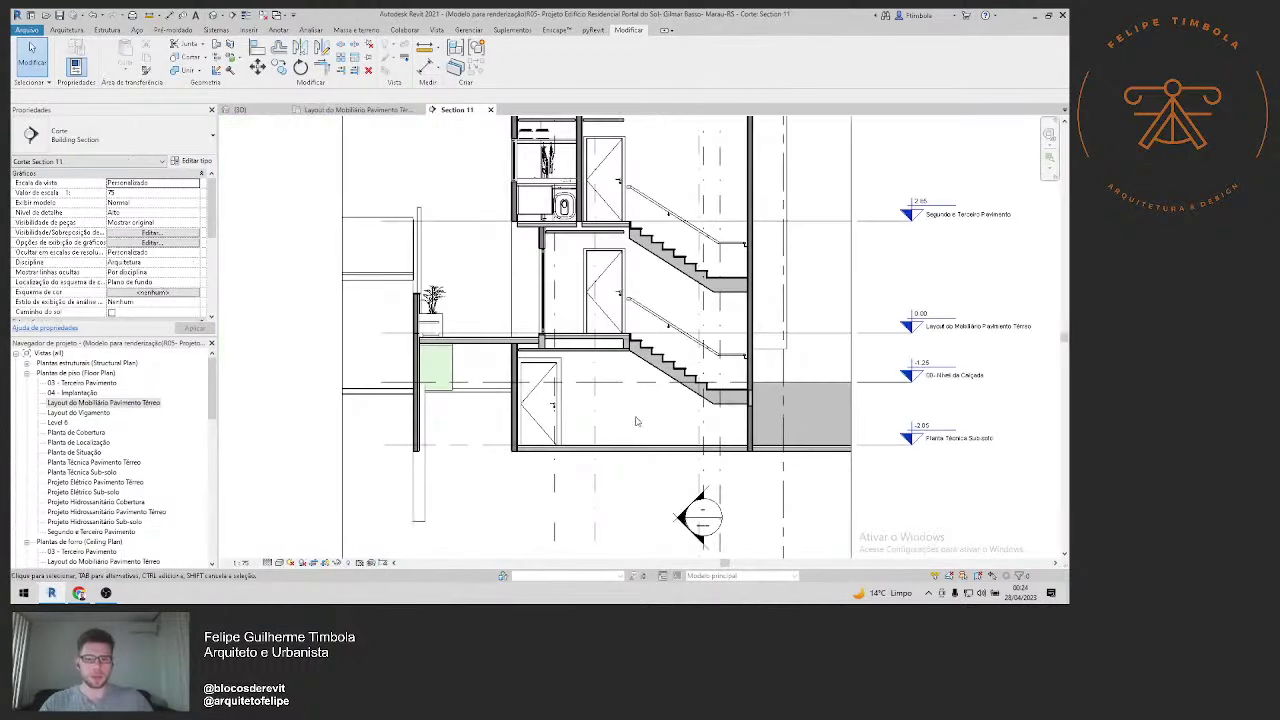
{"action": "scroll", "coordinate": [610, 379], "scroll_direction": "up", "scroll_amount": 2}
{"action": "scroll", "coordinate": [560, 350], "scroll_direction": "up", "scroll_amount": 2}
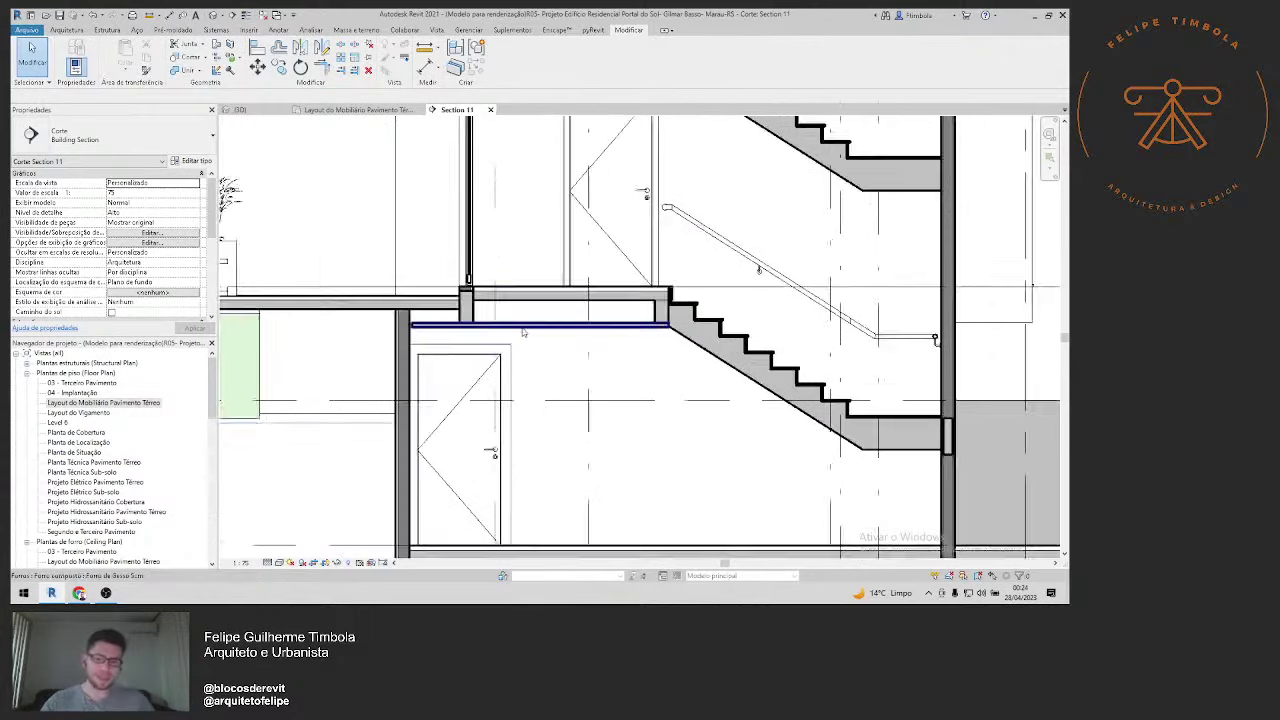
{"action": "scroll", "coordinate": [505, 320], "scroll_direction": "up", "scroll_amount": 1}
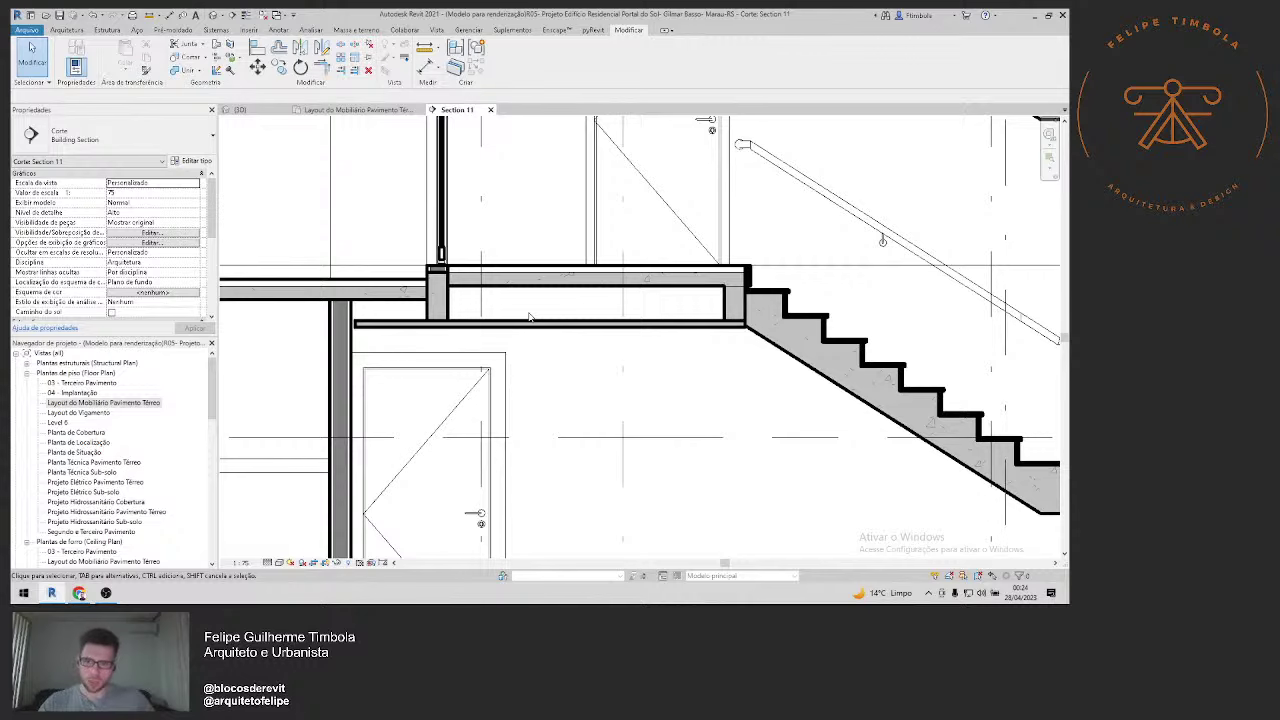
{"action": "scroll", "coordinate": [530, 318], "scroll_direction": "down", "scroll_amount": 1}
{"action": "scroll", "coordinate": [960, 400], "scroll_direction": "up", "scroll_amount": 1}
{"action": "middle_click_drag", "start_coordinate": [985, 388], "coordinate": [957, 418]}
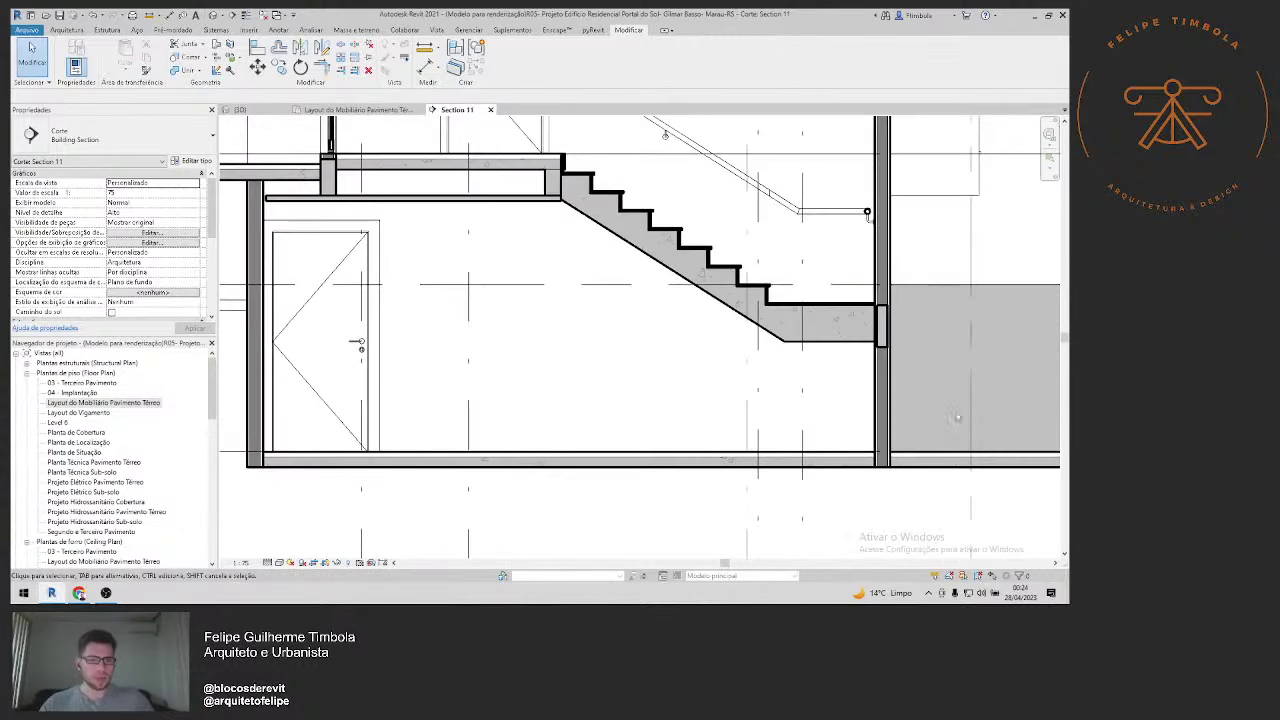
{"action": "middle_click_drag", "start_coordinate": [578, 374], "coordinate": [634, 403]}
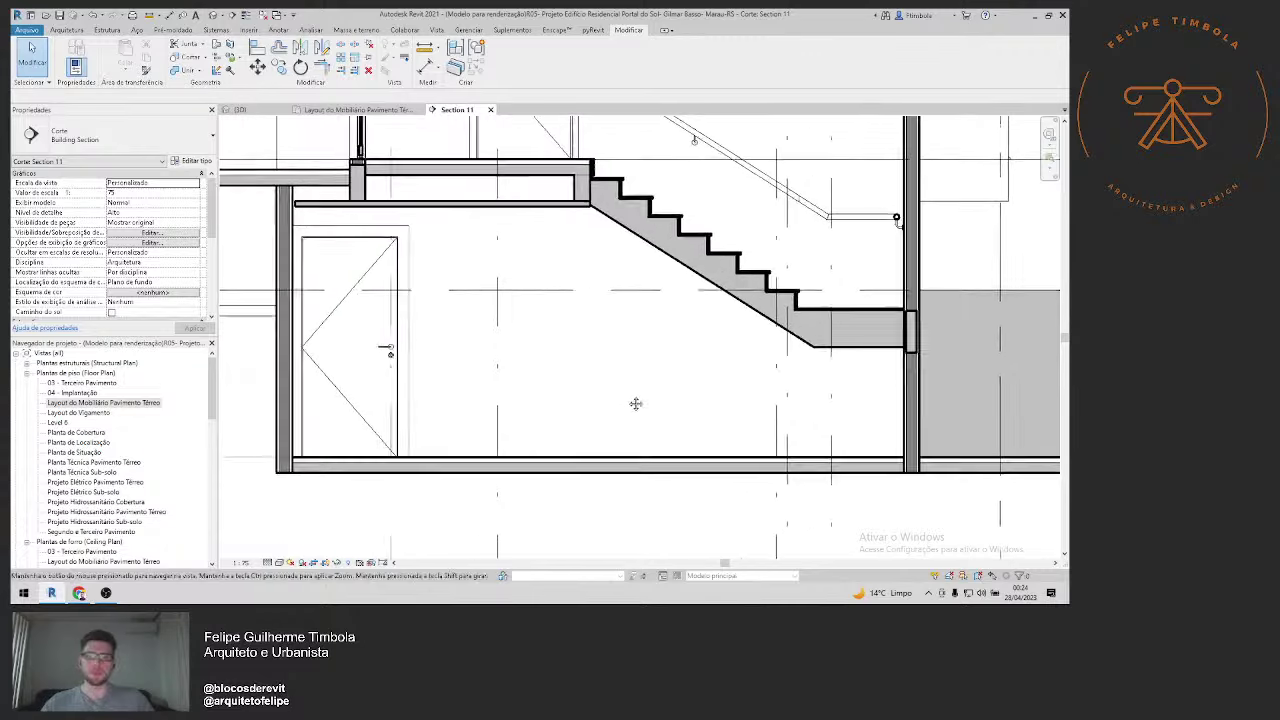
{"action": "scroll", "coordinate": [615, 412], "scroll_direction": "down", "scroll_amount": 1}
{"action": "scroll", "coordinate": [498, 390], "scroll_direction": "down", "scroll_amount": 1}
{"action": "middle_click_drag", "start_coordinate": [367, 340], "coordinate": [507, 370]}
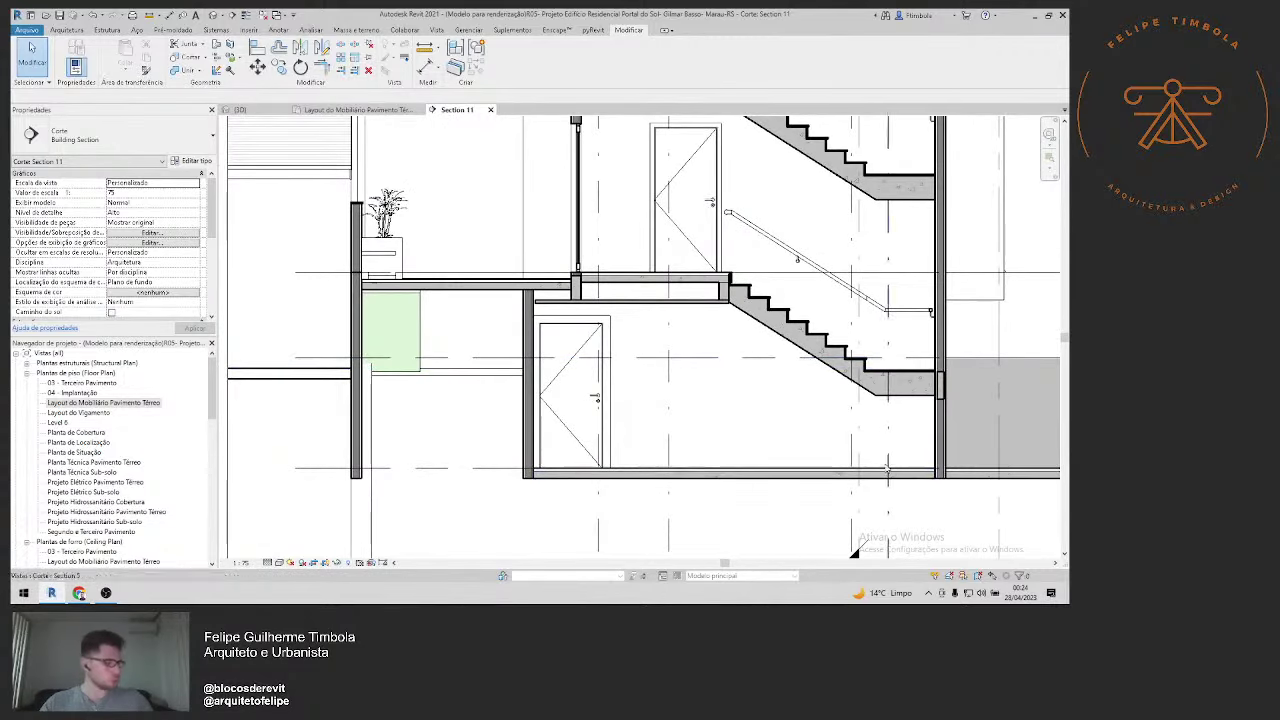
{"action": "middle_click_drag", "start_coordinate": [875, 456], "coordinate": [762, 551]}
{"action": "middle_click_drag", "start_coordinate": [619, 432], "coordinate": [641, 402]}
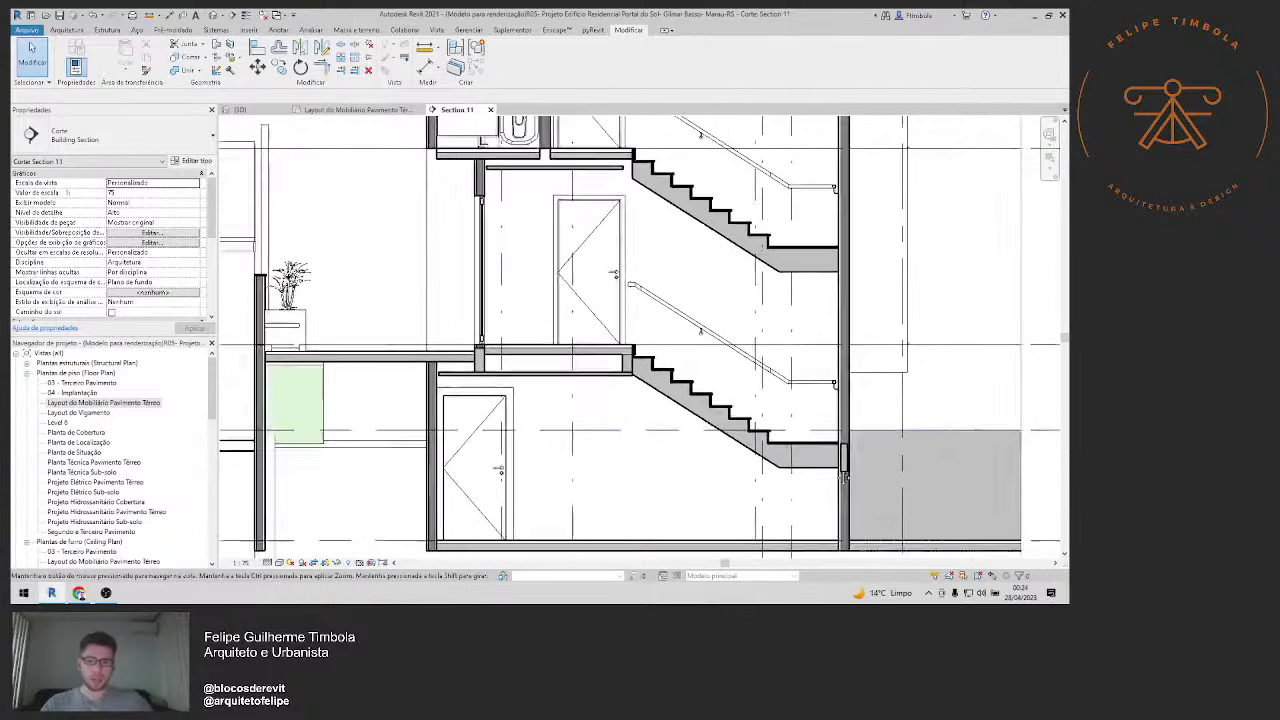
{"action": "scroll", "coordinate": [640, 400], "scroll_direction": "up", "scroll_amount": 4}
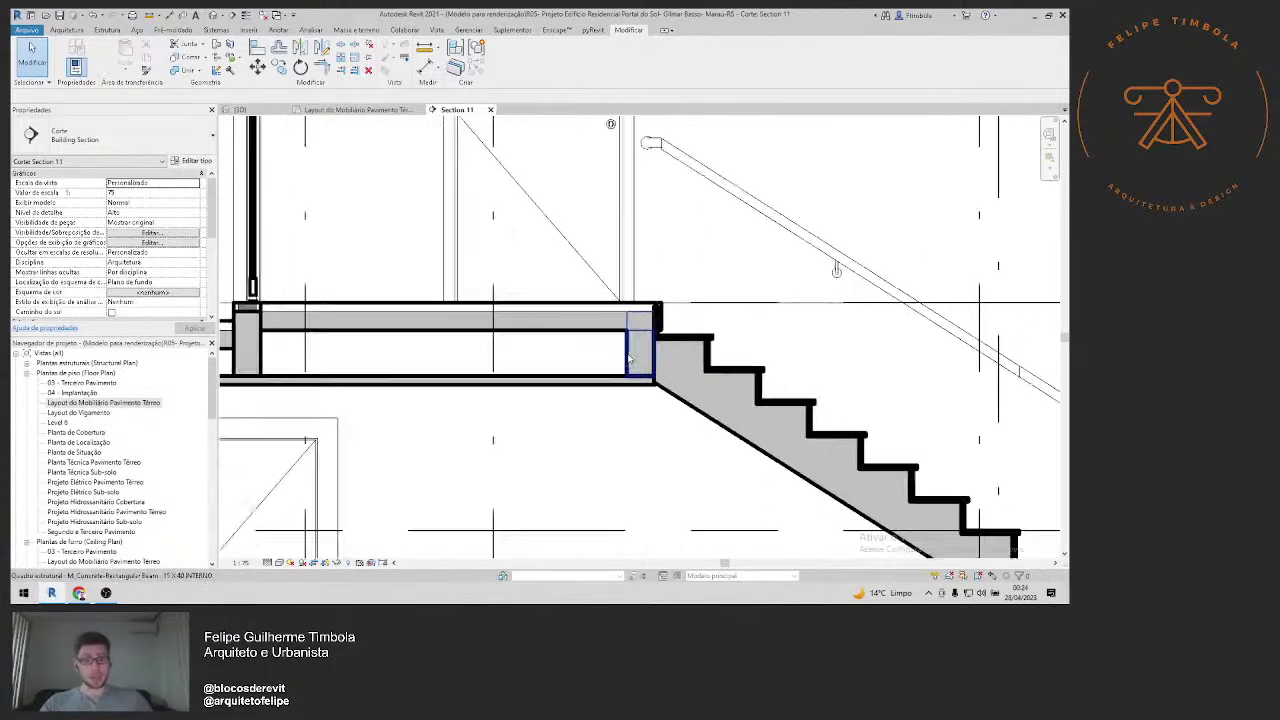
{"action": "scroll", "coordinate": [630, 385], "scroll_direction": "up", "scroll_amount": 1}
{"action": "scroll", "coordinate": [624, 376], "scroll_direction": "down", "scroll_amount": 1}
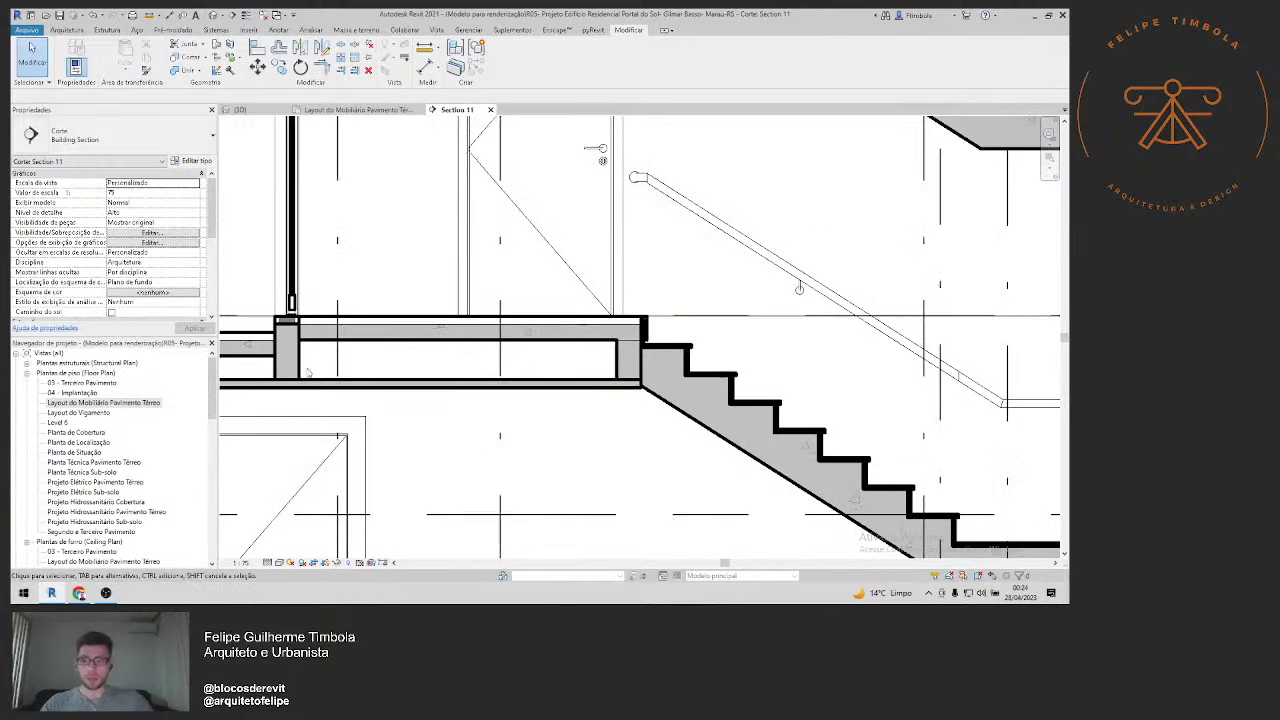
{"action": "middle_click_drag", "start_coordinate": [308, 372], "coordinate": [420, 370]}
{"action": "left_click", "coordinate": [418, 358]}
{"action": "key", "text": "Escape"}
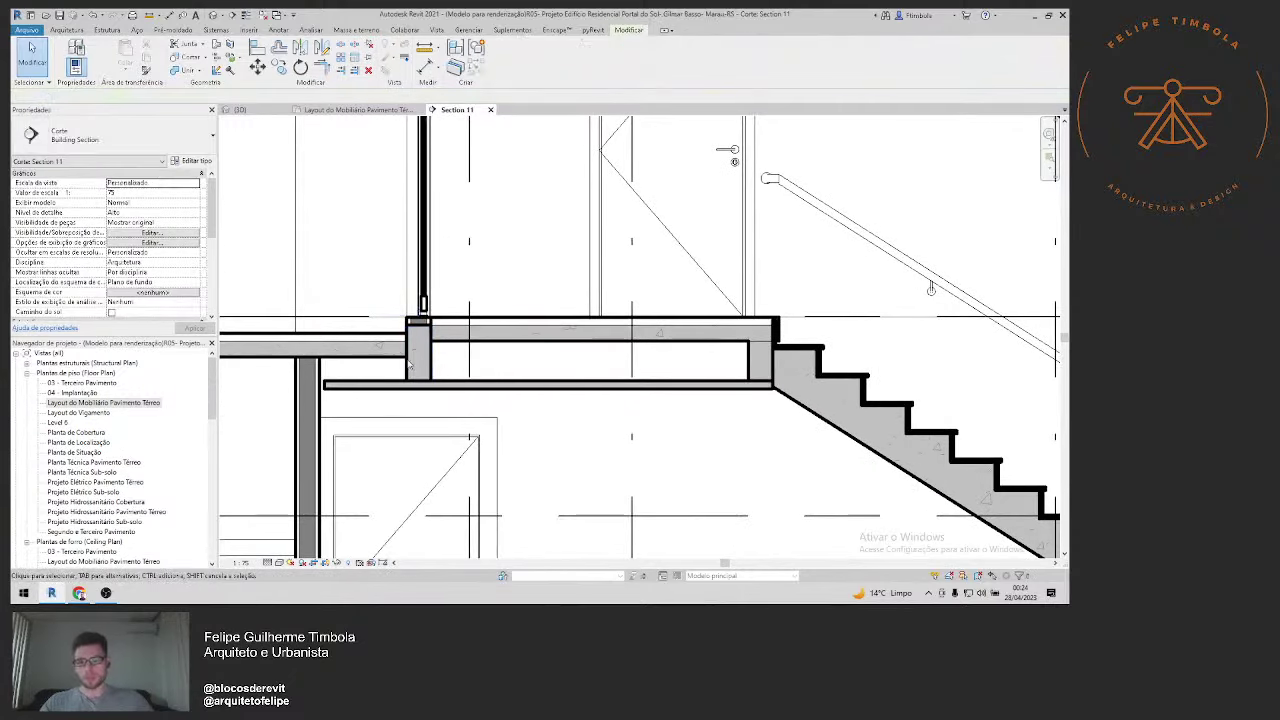
Step: Select the edge wall, both floor slabs and the concrete beam to inspect them
{"action": "scroll", "coordinate": [408, 365], "scroll_direction": "up", "scroll_amount": 1}
{"action": "left_click", "coordinate": [420, 338]}
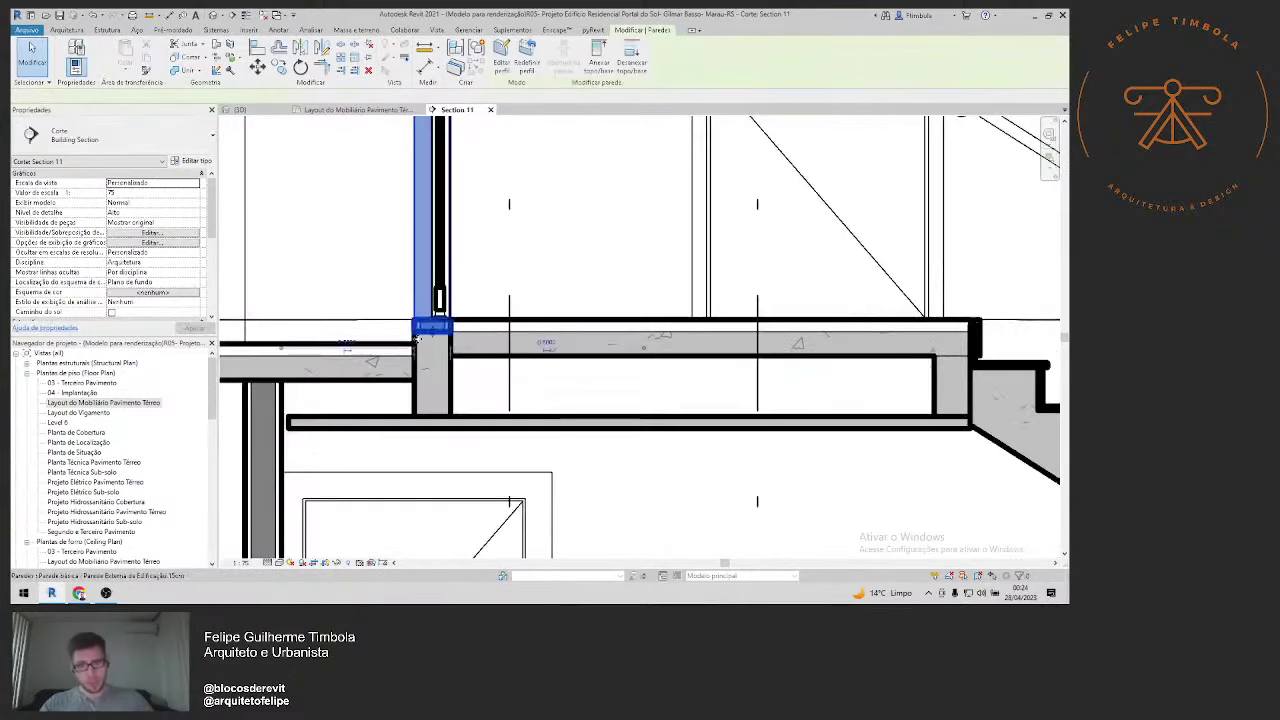
{"action": "scroll", "coordinate": [418, 340], "scroll_direction": "up", "scroll_amount": 1}
{"action": "left_click", "coordinate": [518, 366]}
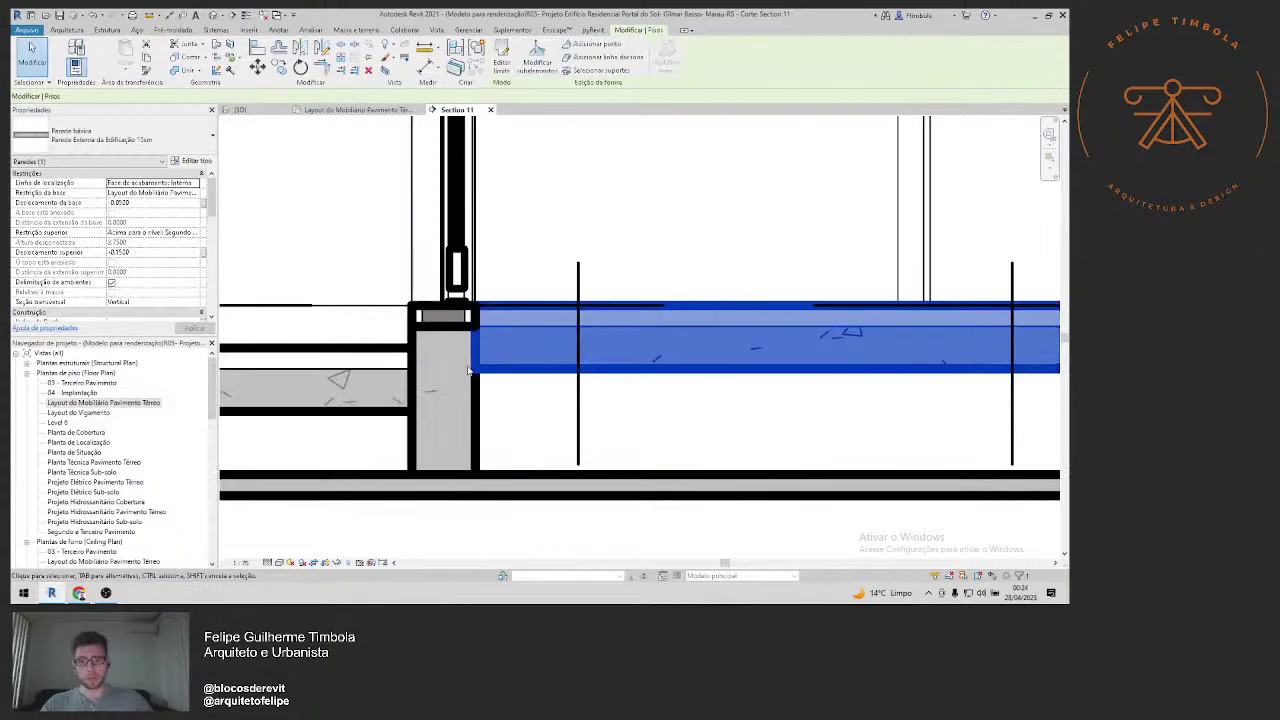
{"action": "left_click", "coordinate": [409, 348]}
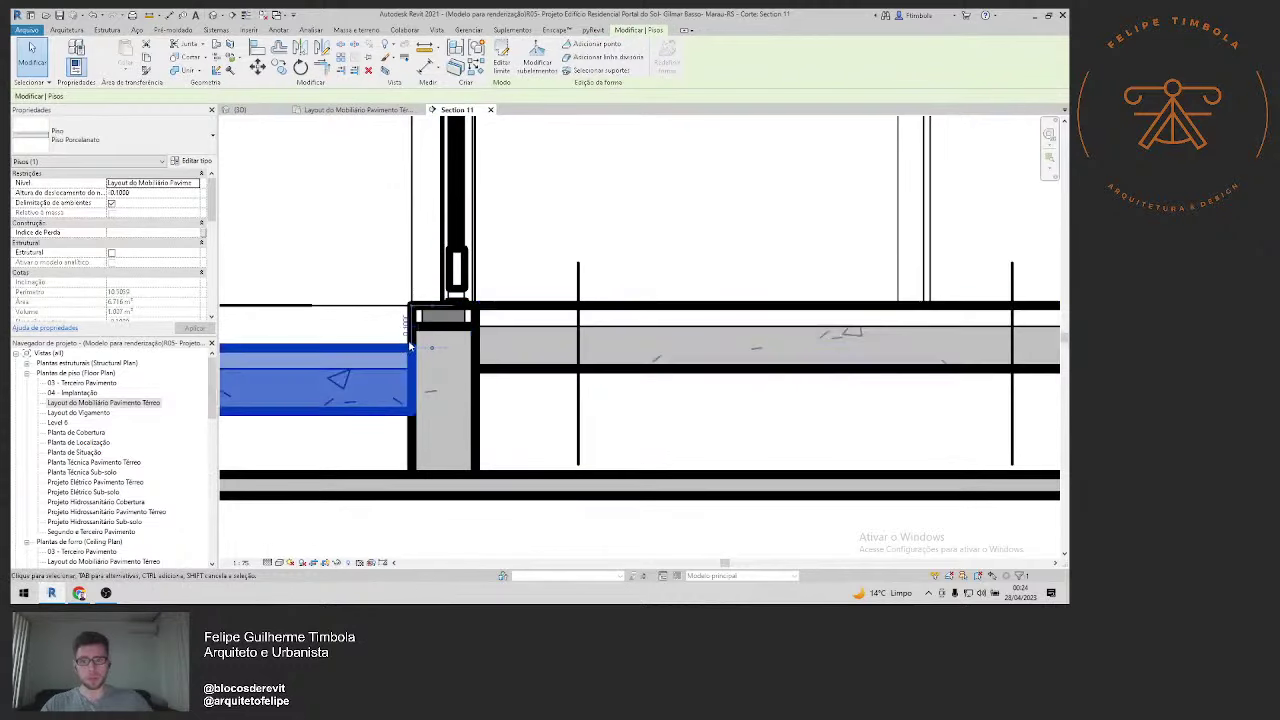
{"action": "left_click", "coordinate": [425, 440]}
{"action": "scroll", "coordinate": [490, 410], "scroll_direction": "down", "scroll_amount": 2}
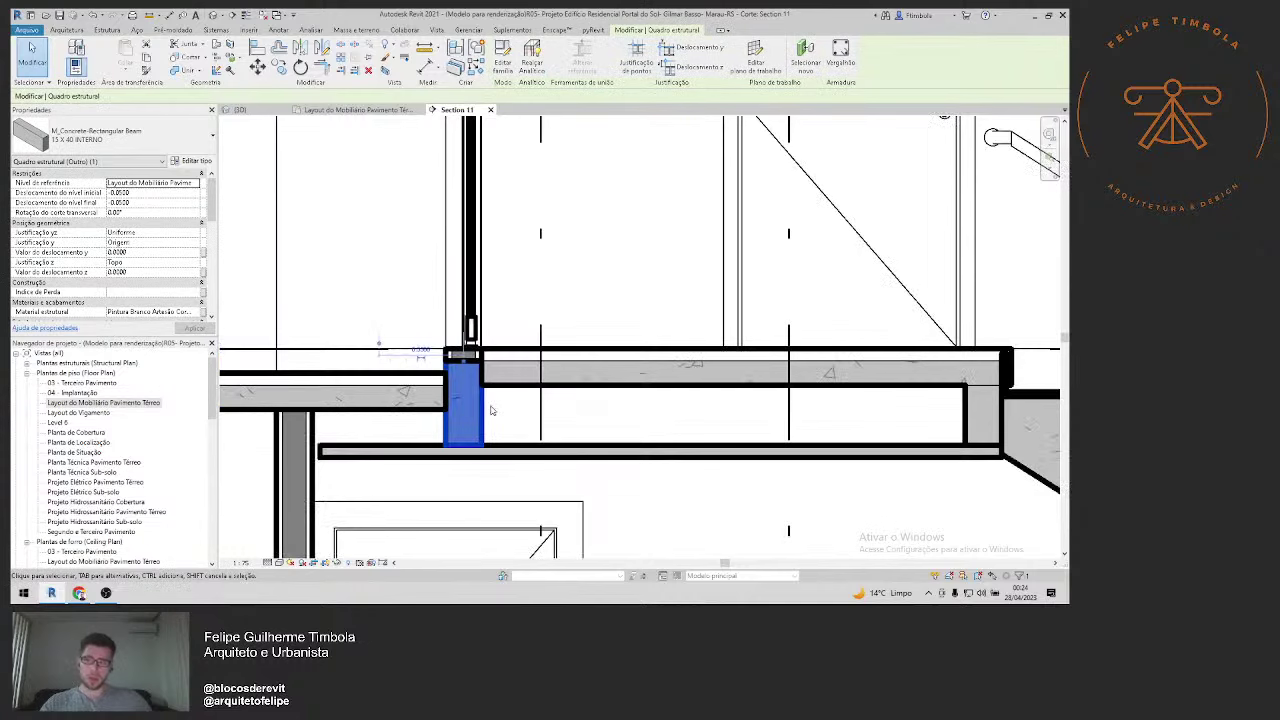
{"action": "key", "text": "Escape"}
Step: Join the floor slab with the concrete beam below its edge
{"action": "left_click", "coordinate": [190, 72]}
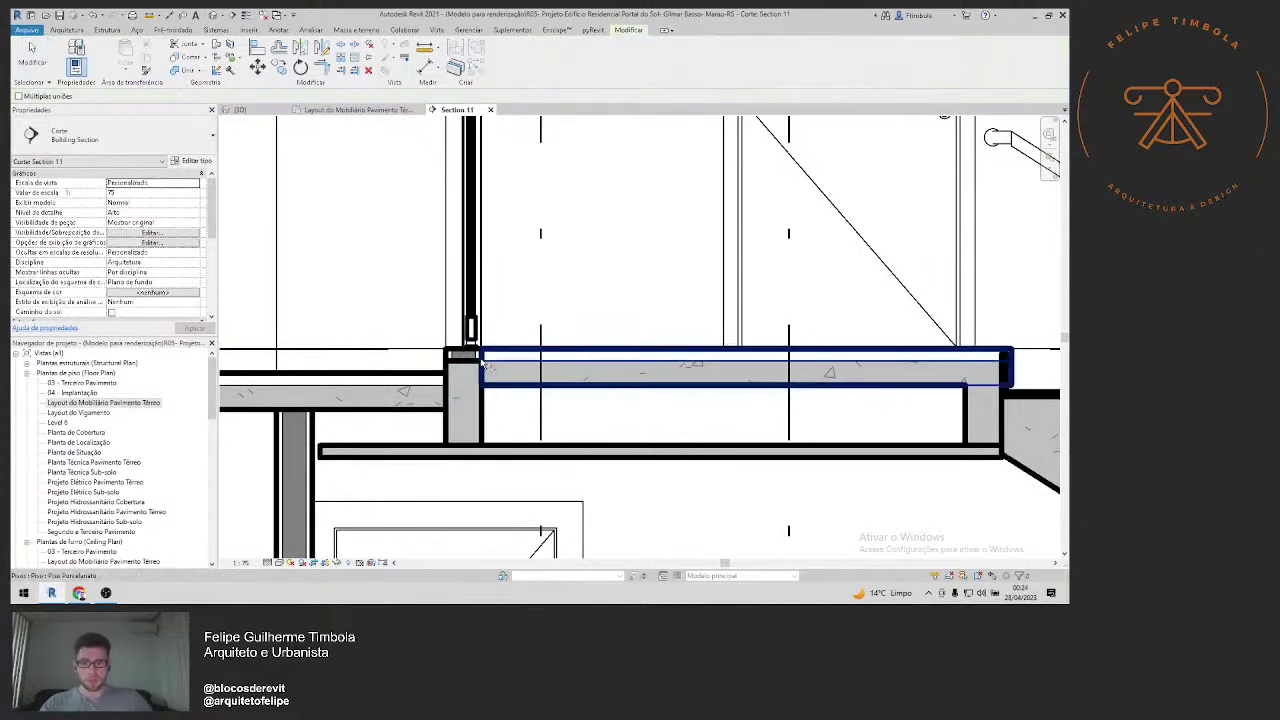
{"action": "left_click", "coordinate": [472, 368]}
{"action": "left_click", "coordinate": [476, 400]}
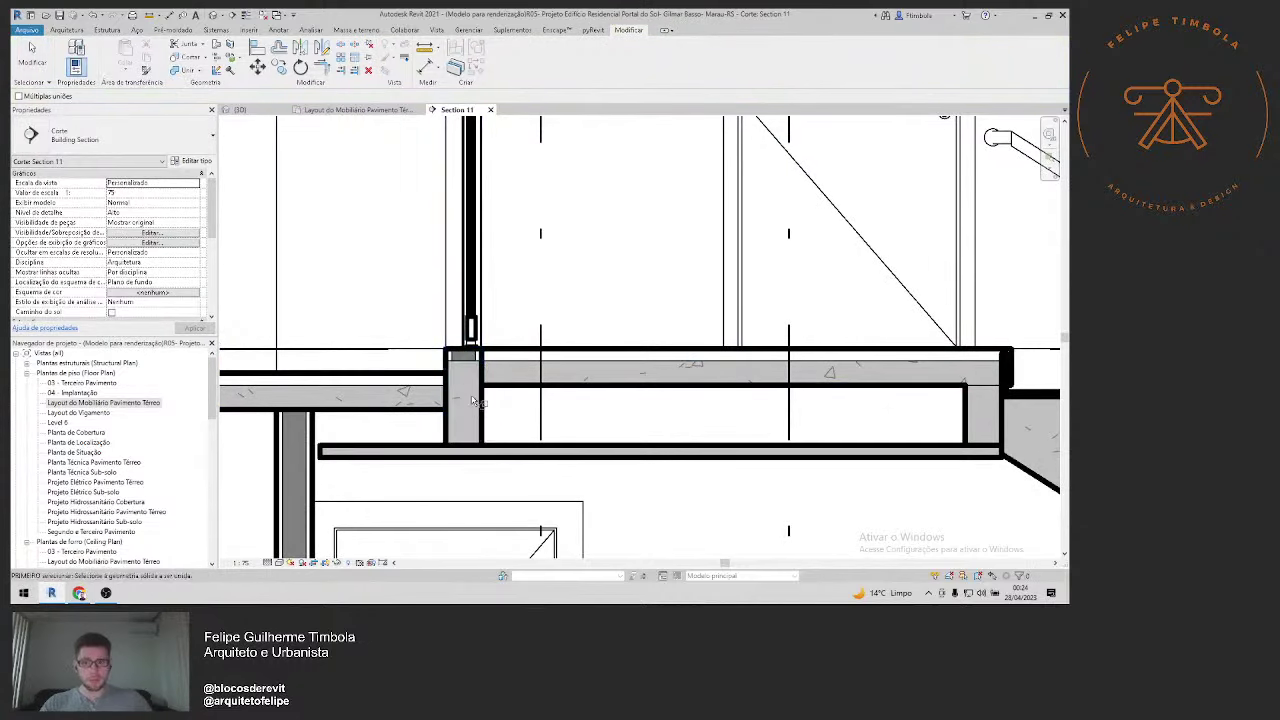
{"action": "key", "text": "Escape"}
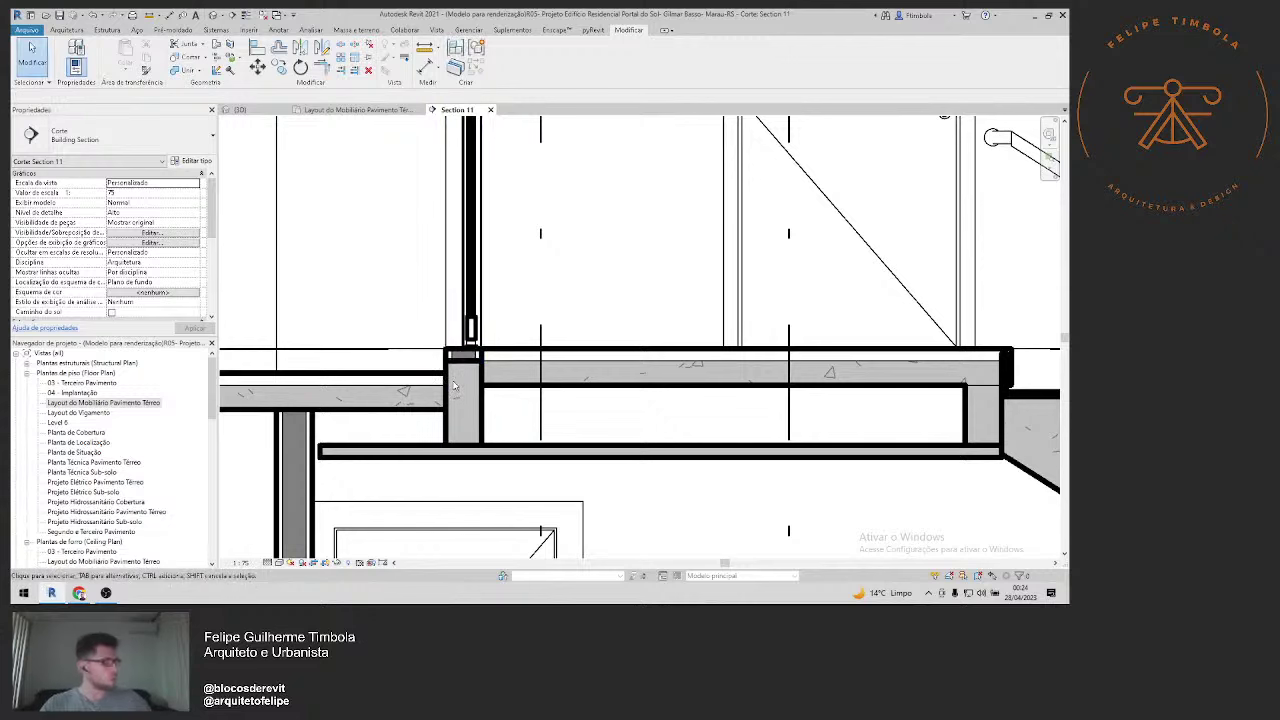
{"action": "scroll", "coordinate": [452, 385], "scroll_direction": "down", "scroll_amount": 2}
{"action": "scroll", "coordinate": [452, 385], "scroll_direction": "down", "scroll_amount": 2}
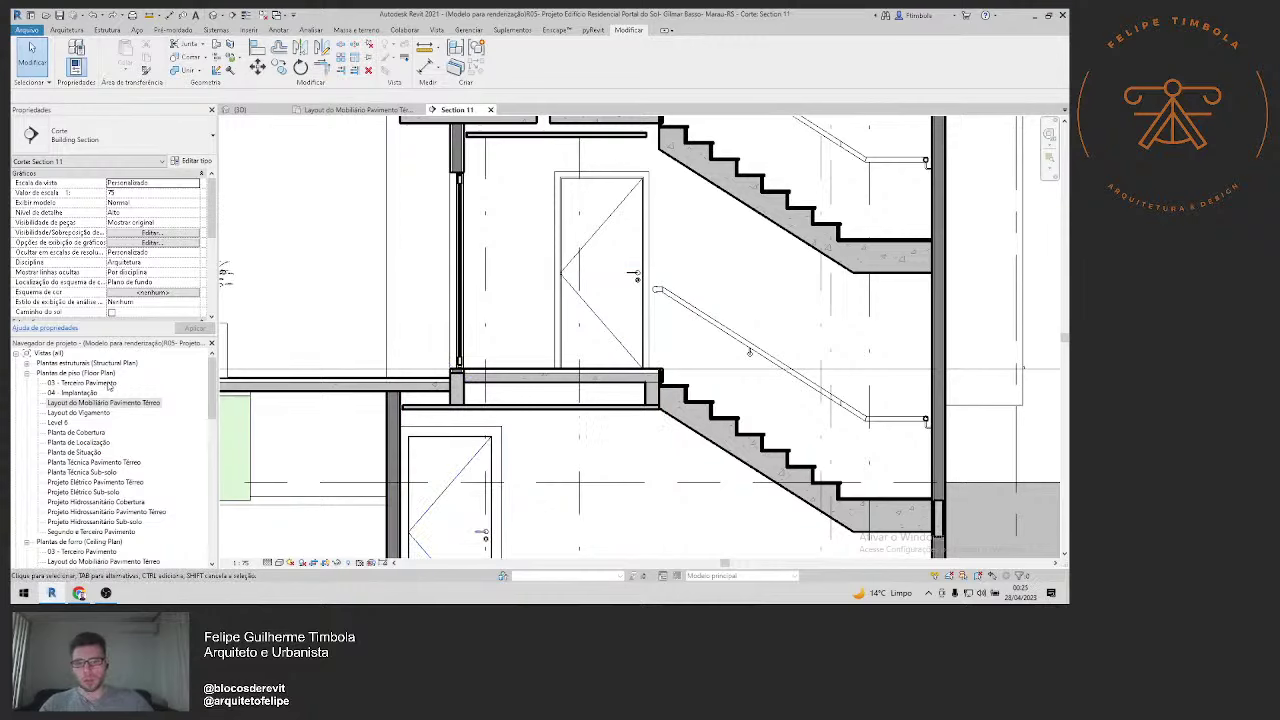
Step: In the furniture layout plan, nudge the section marker right and open Section 13
{"action": "double_click", "coordinate": [110, 405]}
{"action": "scroll", "coordinate": [484, 333], "scroll_direction": "down", "scroll_amount": 2}
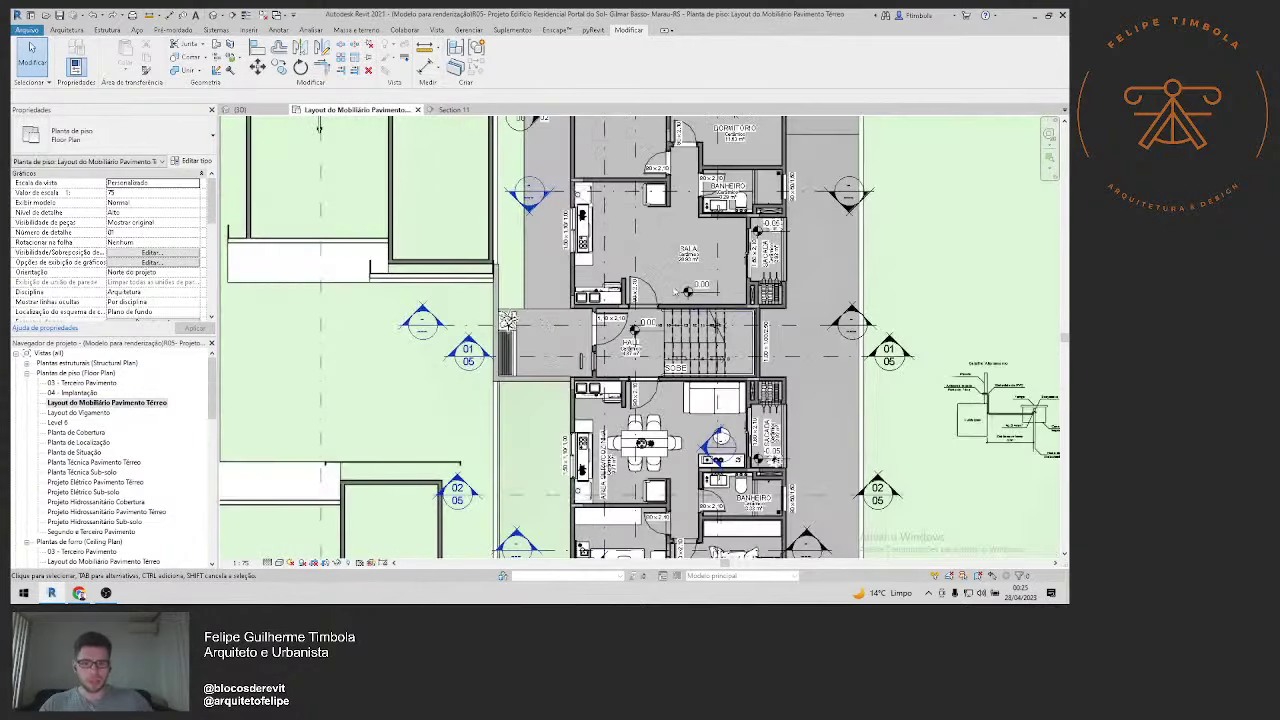
{"action": "mouse_move", "coordinate": [644, 365]}
{"action": "middle_mouse_down"}
{"action": "mouse_move", "coordinate": [614, 449]}
{"action": "mouse_move", "coordinate": [612, 408]}
{"action": "middle_mouse_up"}
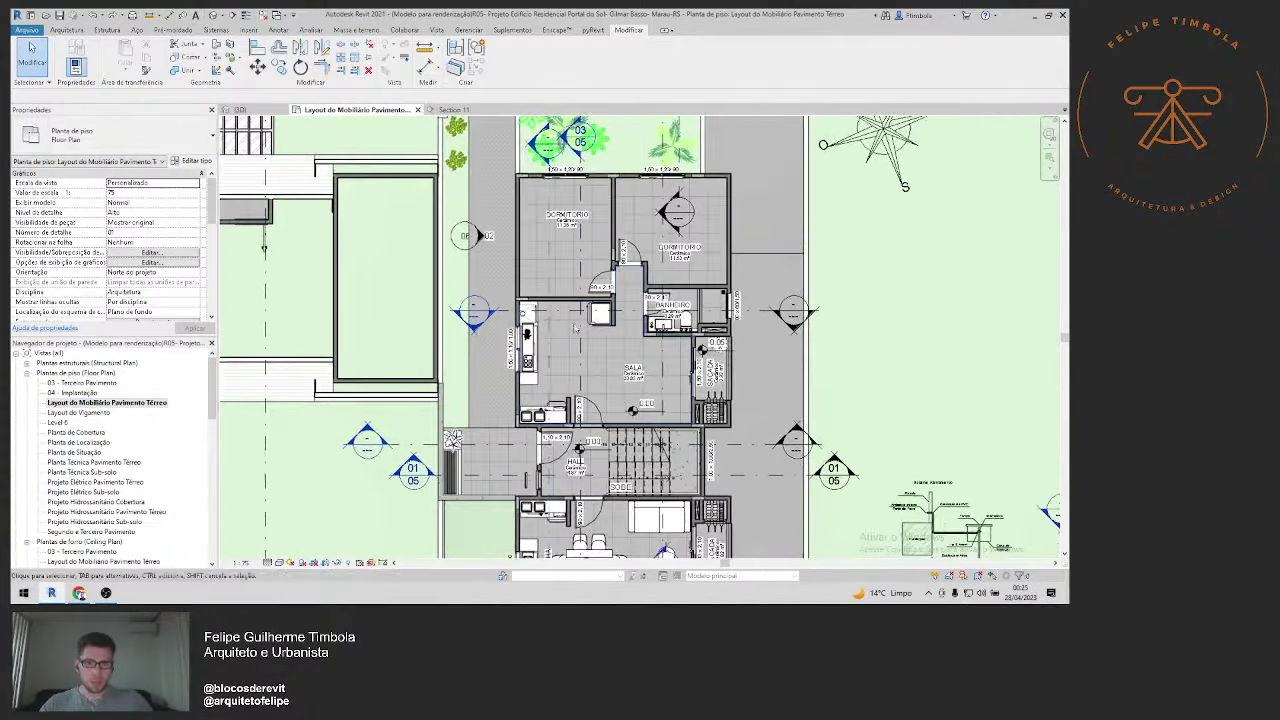
{"action": "left_click", "coordinate": [547, 143]}
{"action": "left_click_drag", "start_coordinate": [548, 143], "coordinate": [588, 145]}
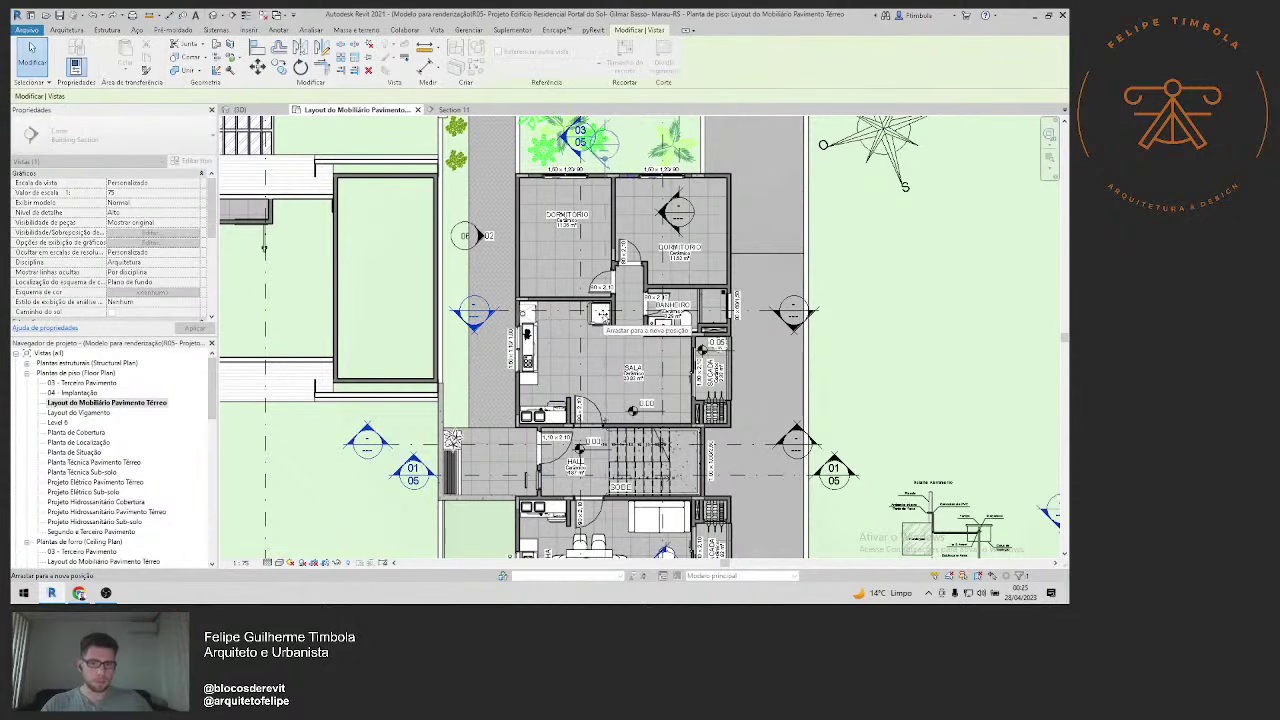
{"action": "key", "text": "Escape"}
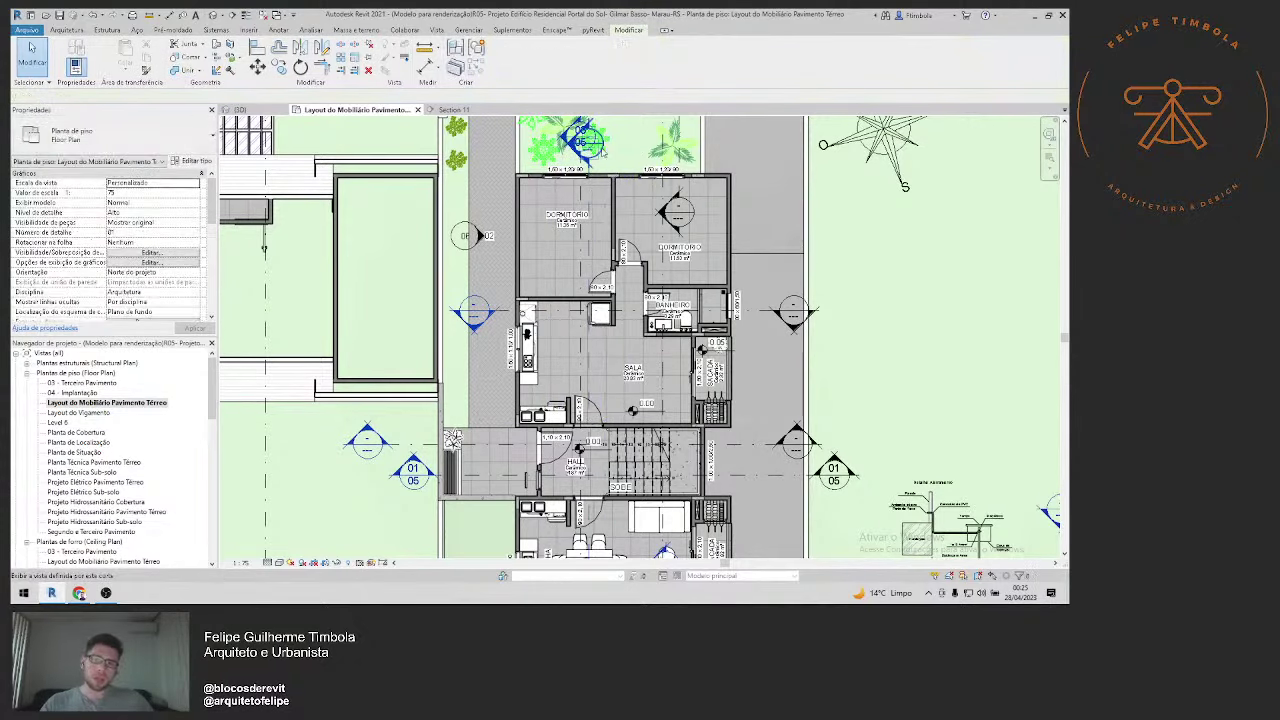
{"action": "double_click", "coordinate": [601, 148]}
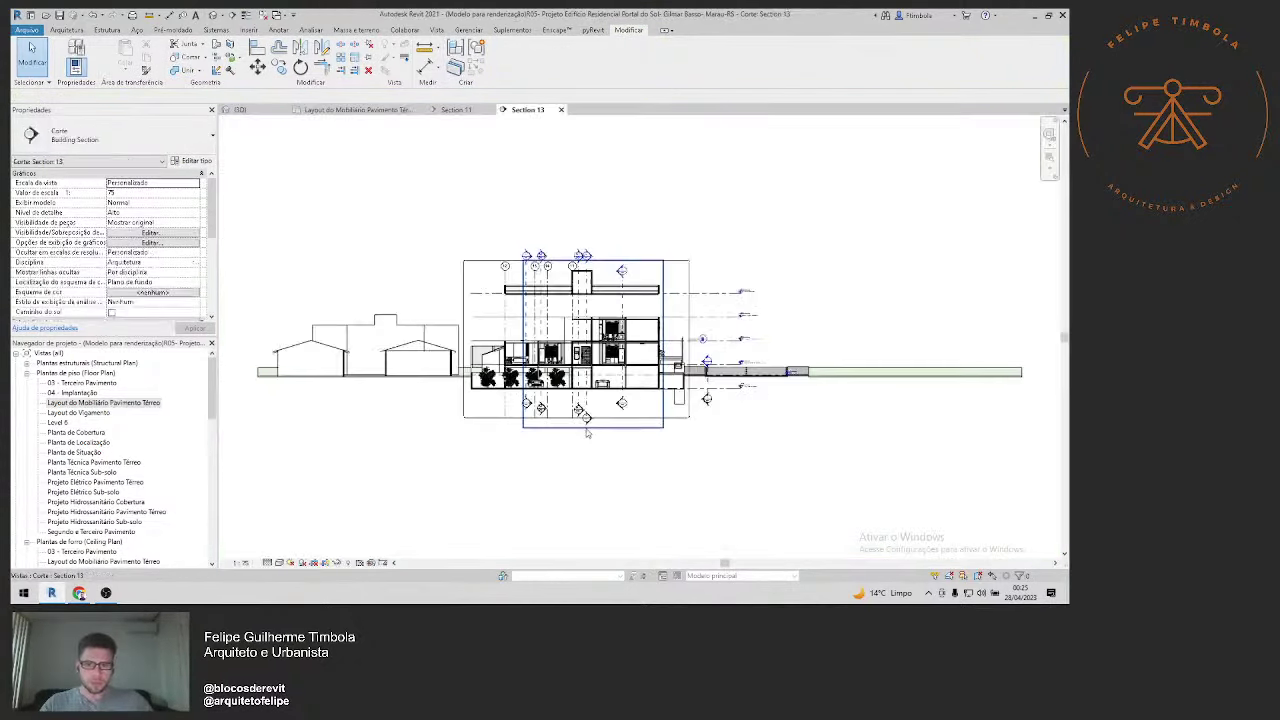
{"action": "scroll", "coordinate": [556, 372], "scroll_direction": "up", "scroll_amount": 5}
{"action": "scroll", "coordinate": [556, 372], "scroll_direction": "up", "scroll_amount": 3}
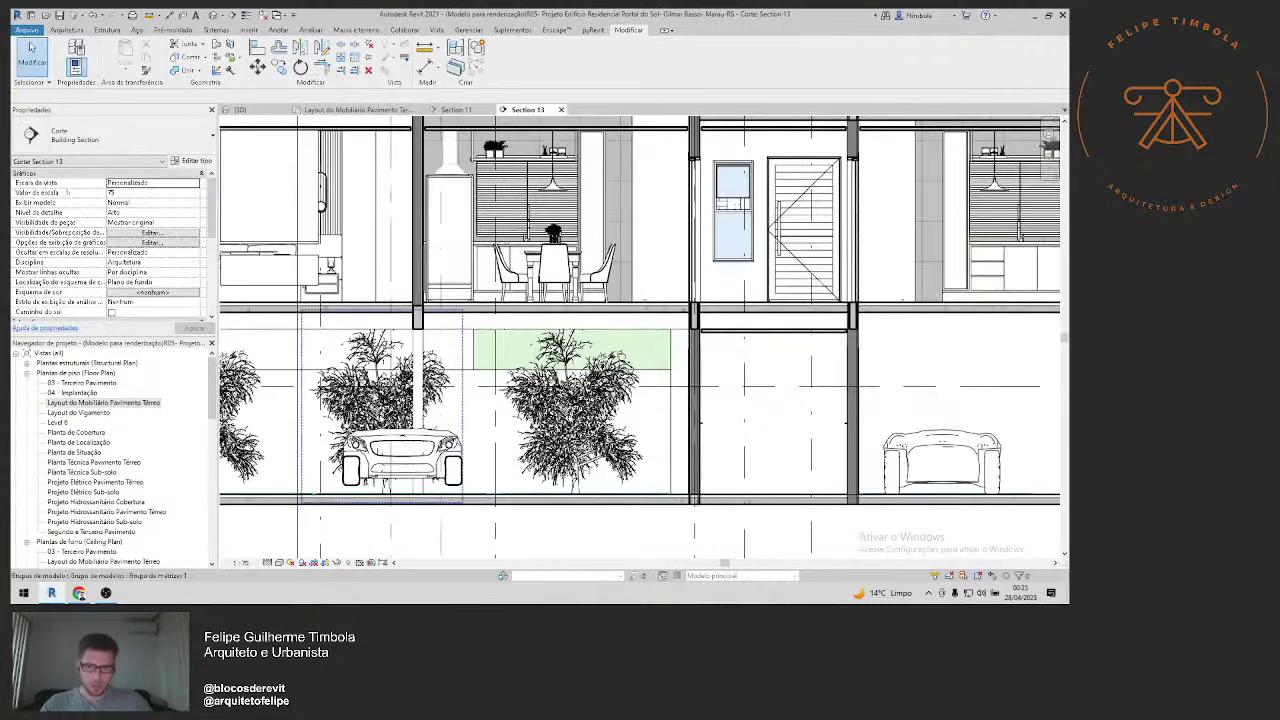
{"action": "scroll", "coordinate": [400, 328], "scroll_direction": "up", "scroll_amount": 2}
{"action": "scroll", "coordinate": [400, 328], "scroll_direction": "up", "scroll_amount": 2}
{"action": "scroll", "coordinate": [400, 328], "scroll_direction": "up", "scroll_amount": 2}
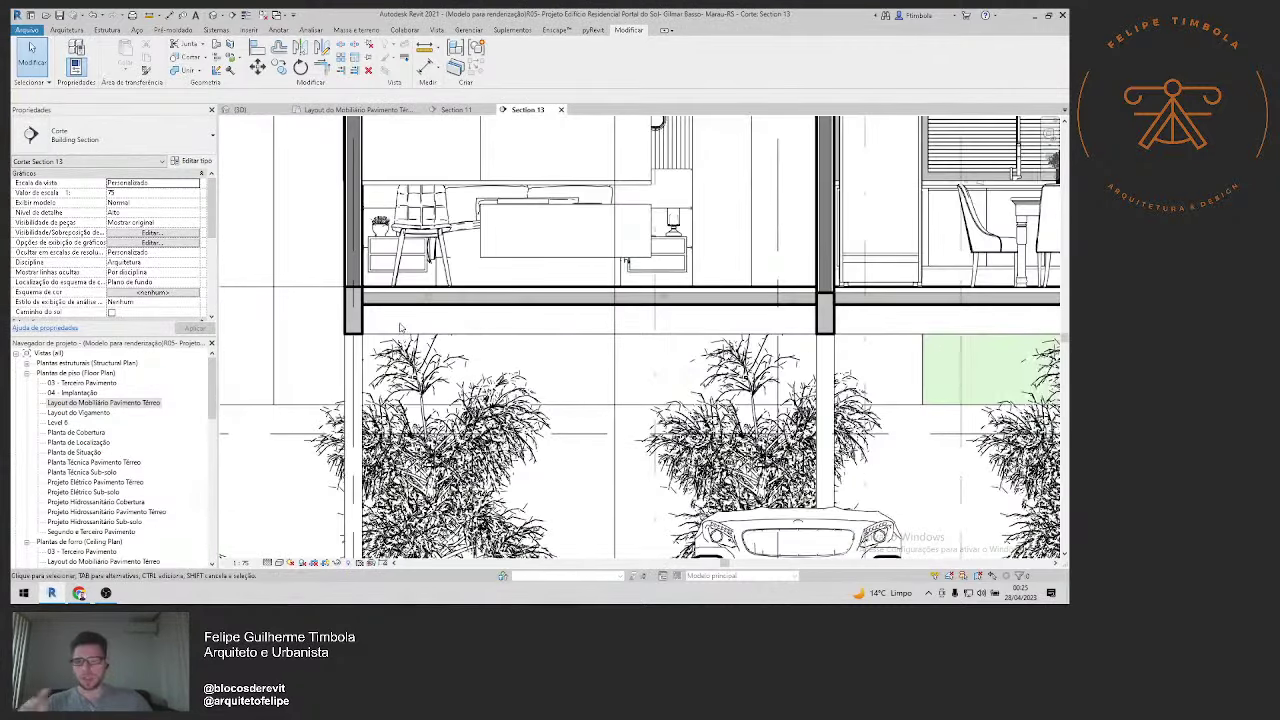
{"action": "scroll", "coordinate": [398, 328], "scroll_direction": "down", "scroll_amount": 1}
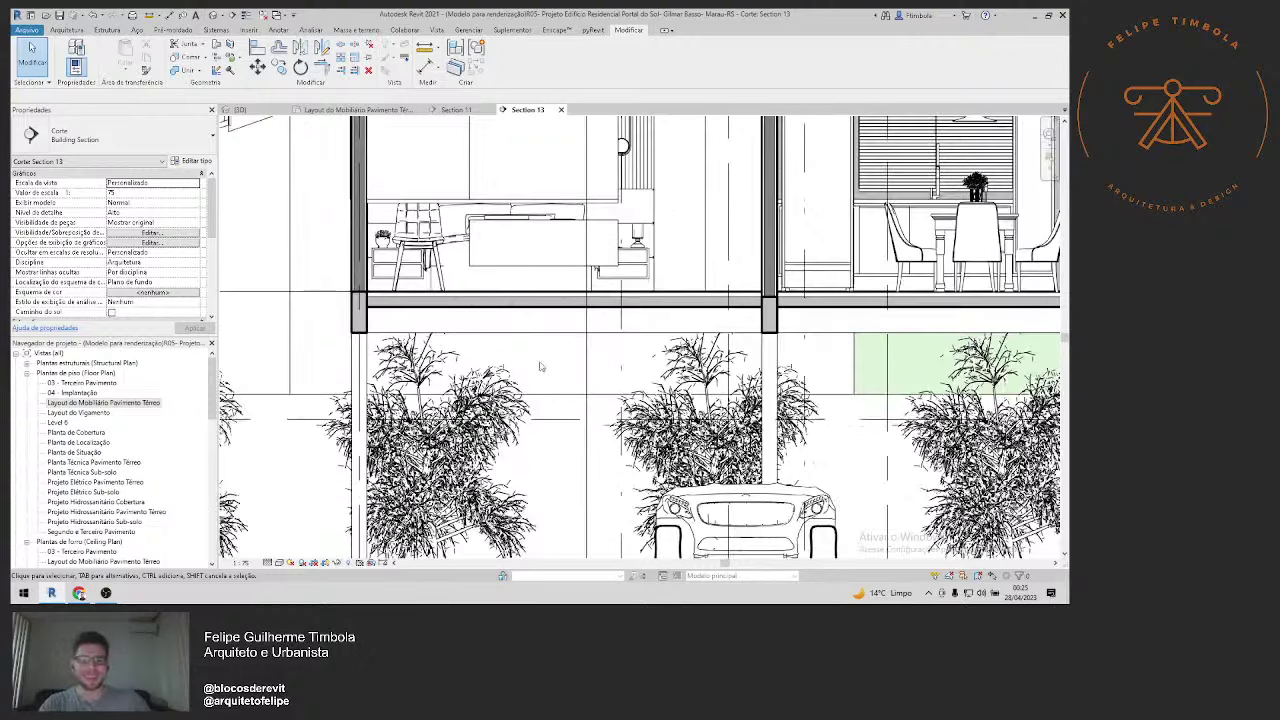
{"action": "middle_click_drag", "start_coordinate": [540, 367], "coordinate": [302, 392]}
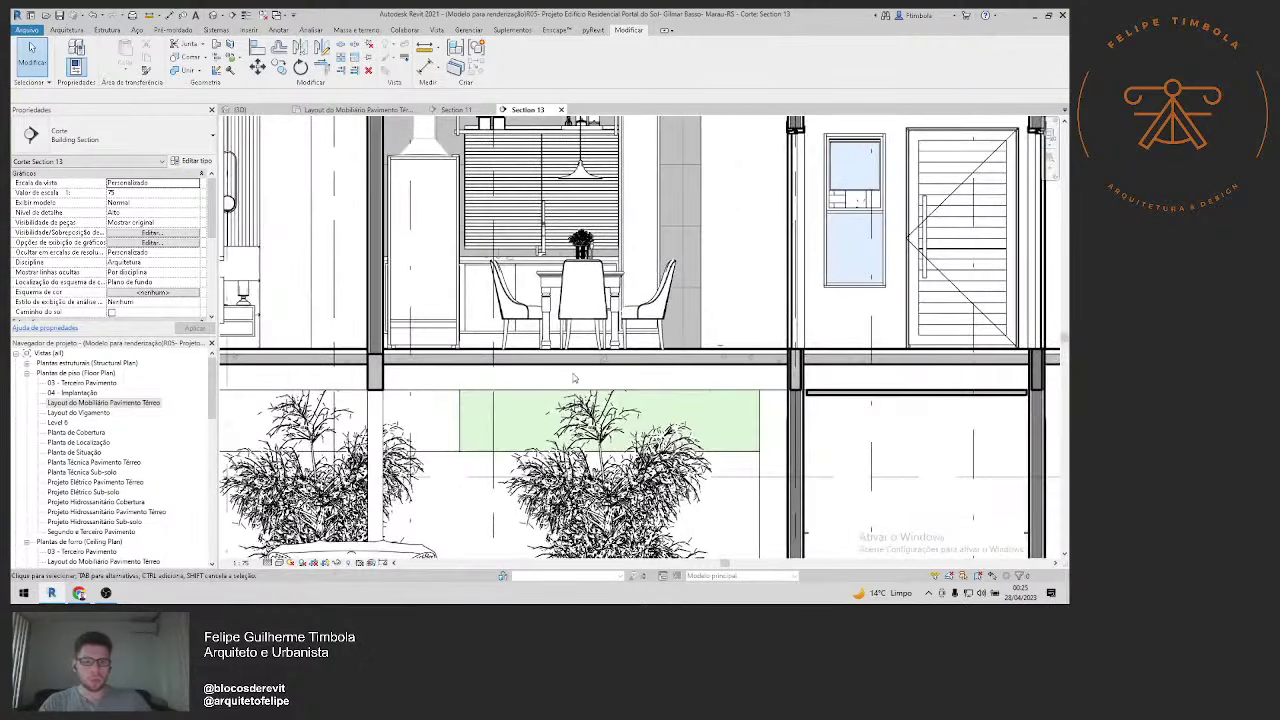
{"action": "scroll", "coordinate": [573, 378], "scroll_direction": "down", "scroll_amount": 2}
{"action": "middle_click_drag", "start_coordinate": [490, 378], "coordinate": [614, 378]}
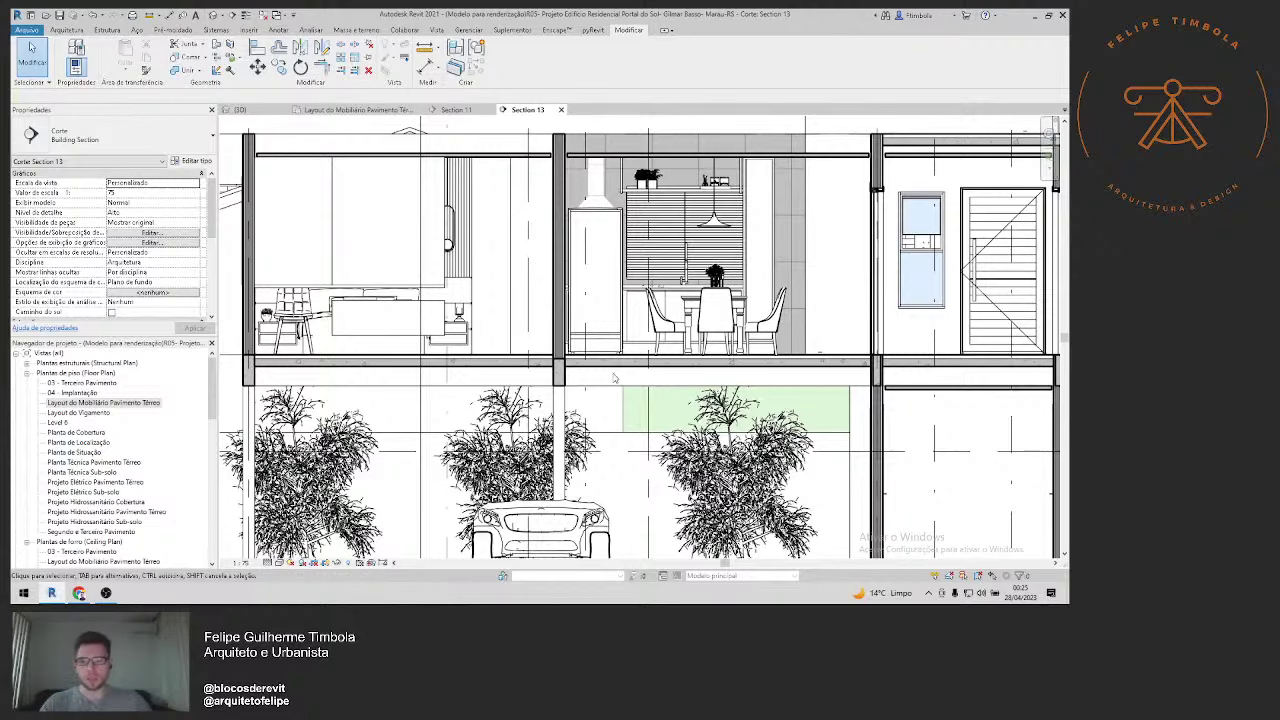
{"action": "scroll", "coordinate": [560, 382], "scroll_direction": "up", "scroll_amount": 1}
{"action": "scroll", "coordinate": [470, 386], "scroll_direction": "up", "scroll_amount": 1}
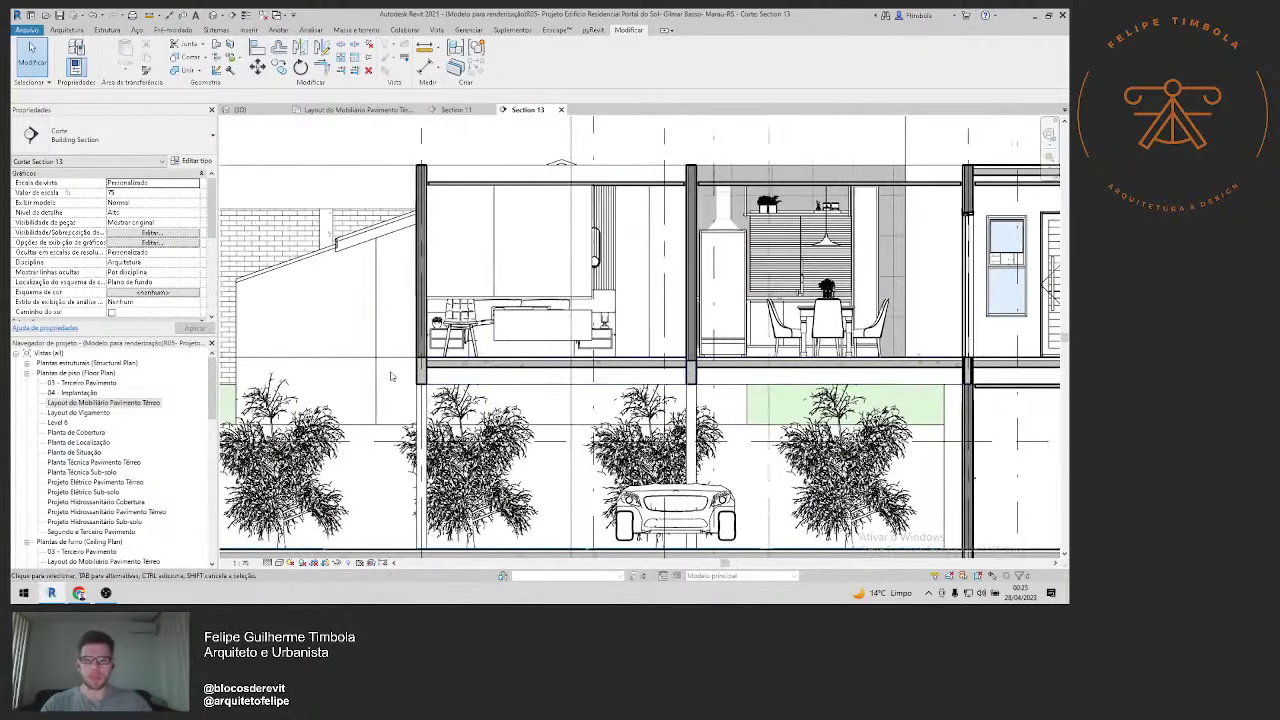
{"action": "scroll", "coordinate": [455, 388], "scroll_direction": "up", "scroll_amount": 1}
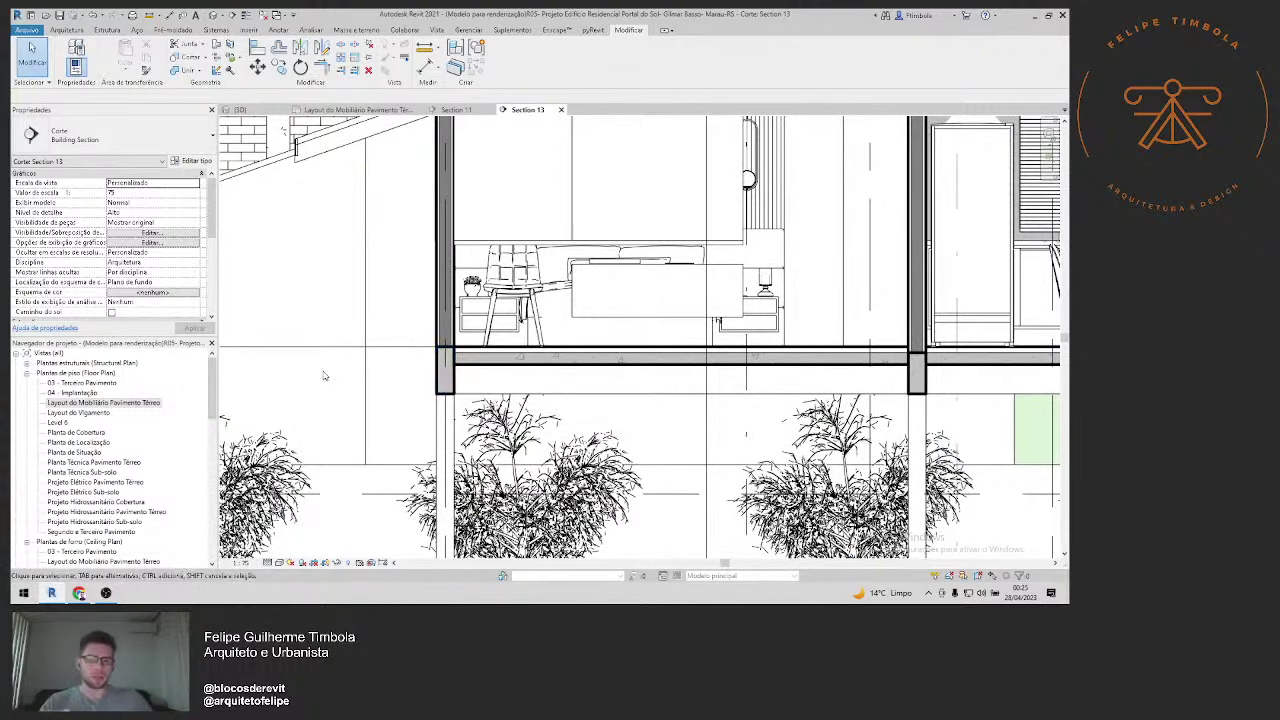
{"action": "mouse_move", "coordinate": [323, 375]}
{"action": "middle_mouse_down"}
{"action": "mouse_move", "coordinate": [830, 385]}
{"action": "mouse_move", "coordinate": [583, 387]}
{"action": "middle_mouse_up"}
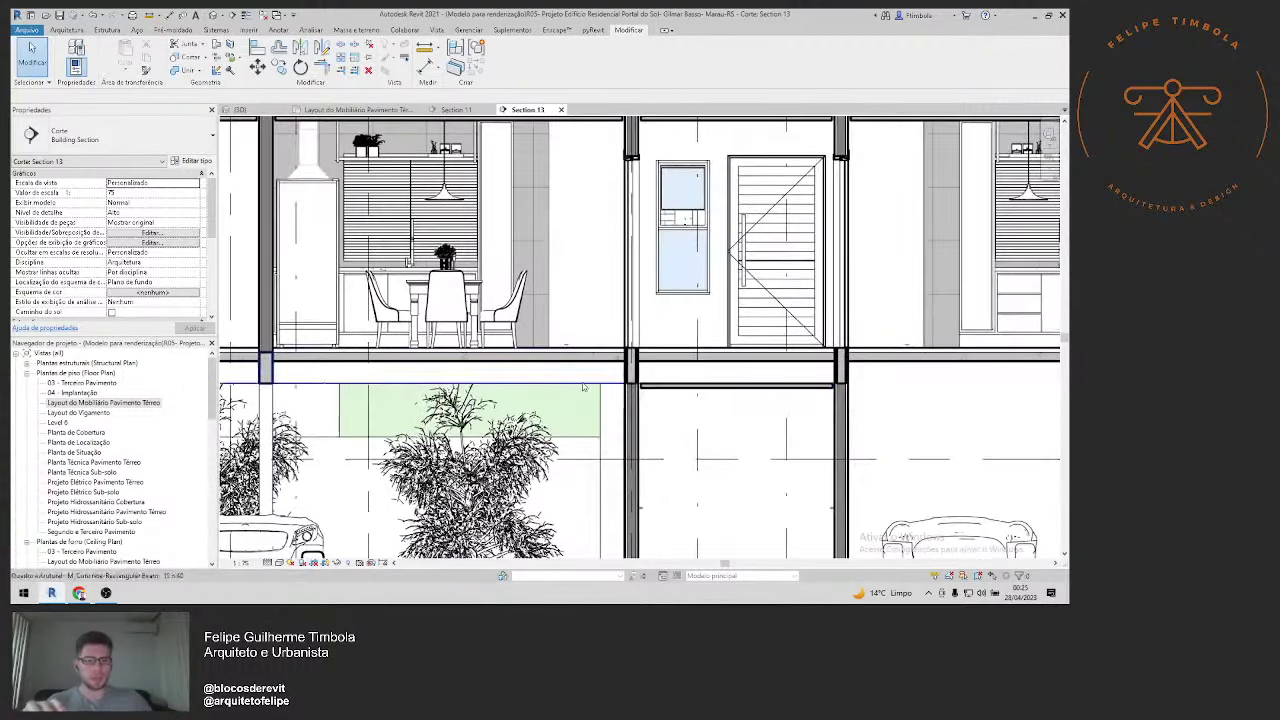
Step: Pan and zoom around Section 13 to view the beam, stairs, windows and kitchen
{"action": "scroll", "coordinate": [645, 400], "scroll_direction": "up", "scroll_amount": 3}
{"action": "scroll", "coordinate": [645, 400], "scroll_direction": "up", "scroll_amount": 2}
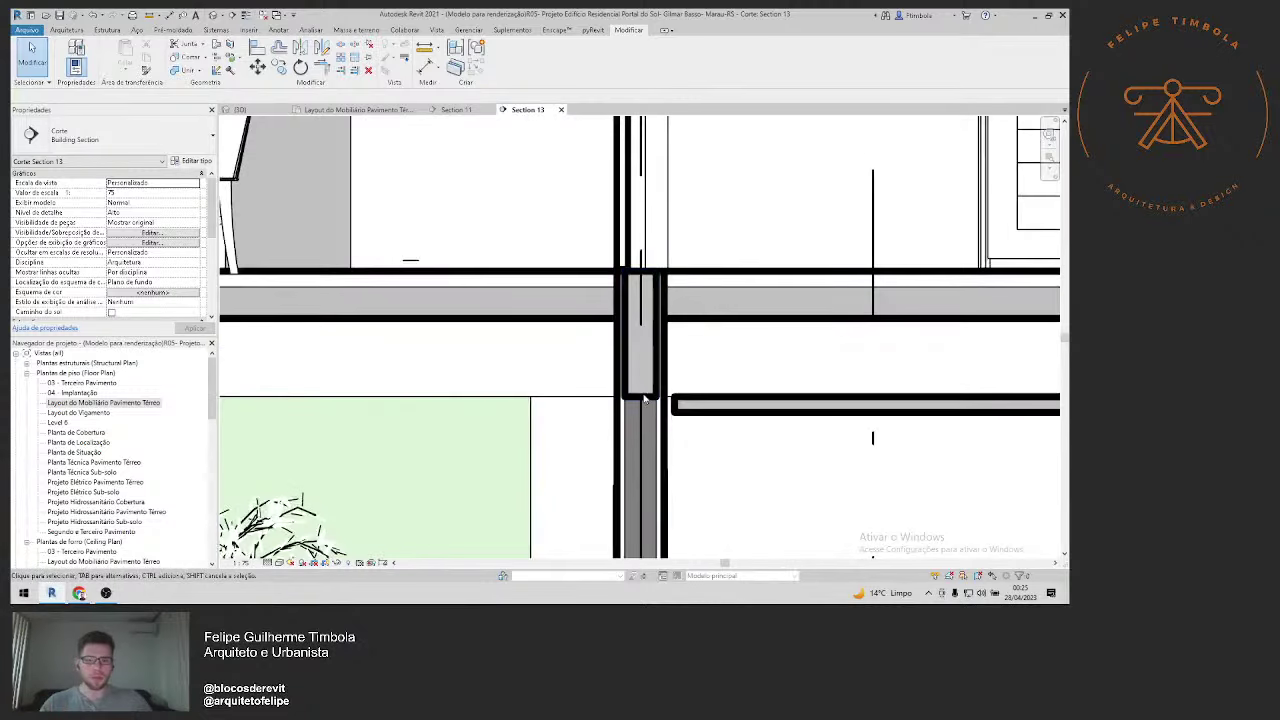
{"action": "left_click", "coordinate": [182, 70]}
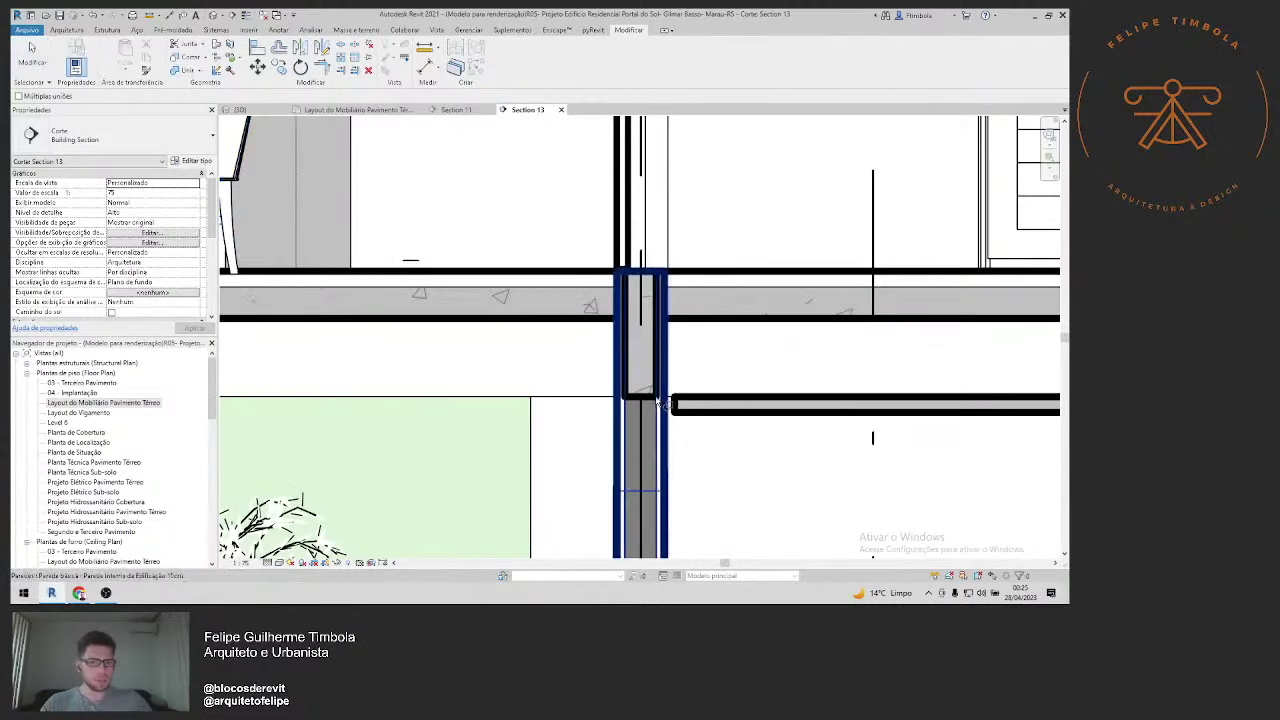
{"action": "scroll", "coordinate": [658, 400], "scroll_direction": "down", "scroll_amount": 2}
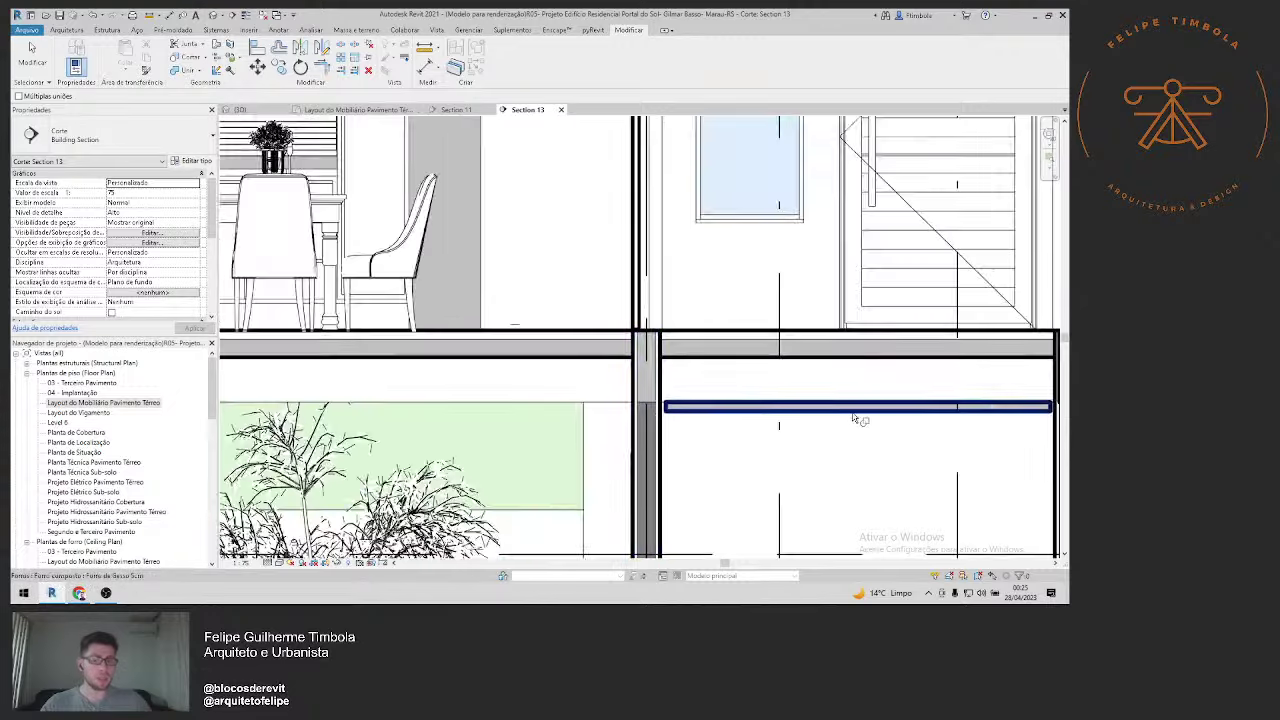
{"action": "middle_click_drag", "start_coordinate": [855, 418], "coordinate": [648, 332]}
{"action": "scroll", "coordinate": [658, 333], "scroll_direction": "down", "scroll_amount": 2}
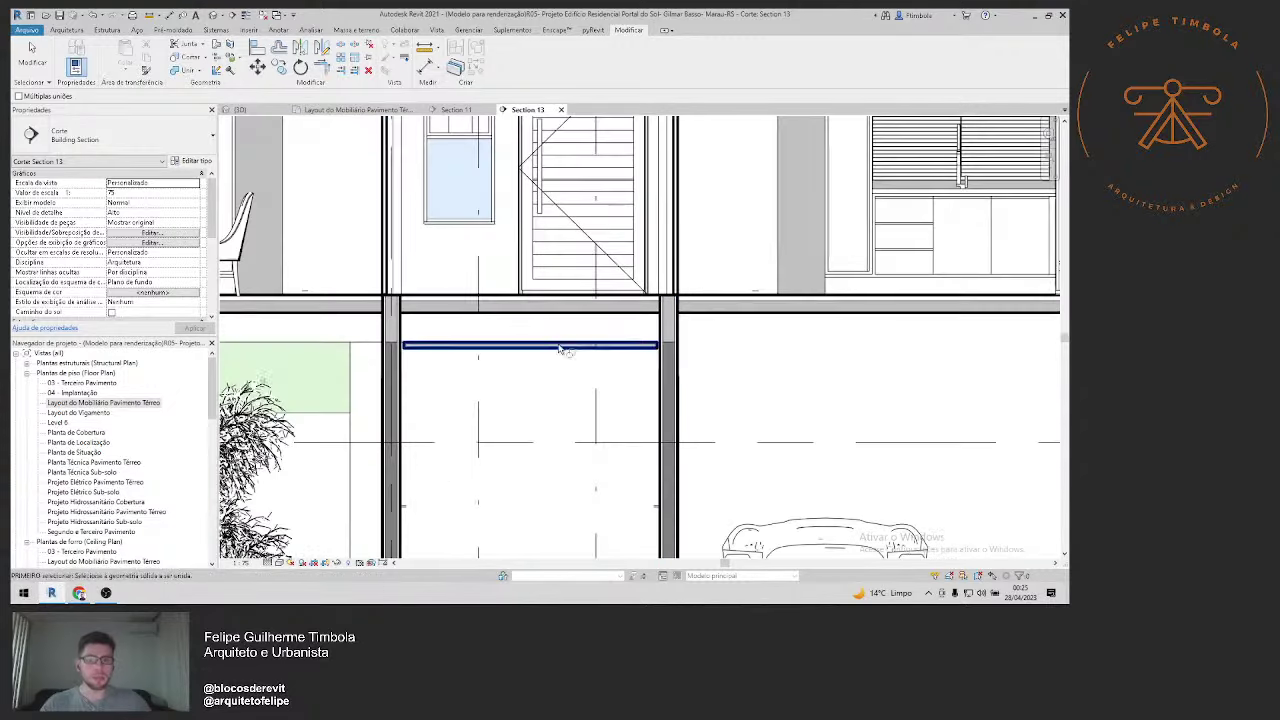
{"action": "middle_click_drag", "start_coordinate": [455, 375], "coordinate": [495, 408]}
{"action": "scroll", "coordinate": [568, 400], "scroll_direction": "down", "scroll_amount": 2}
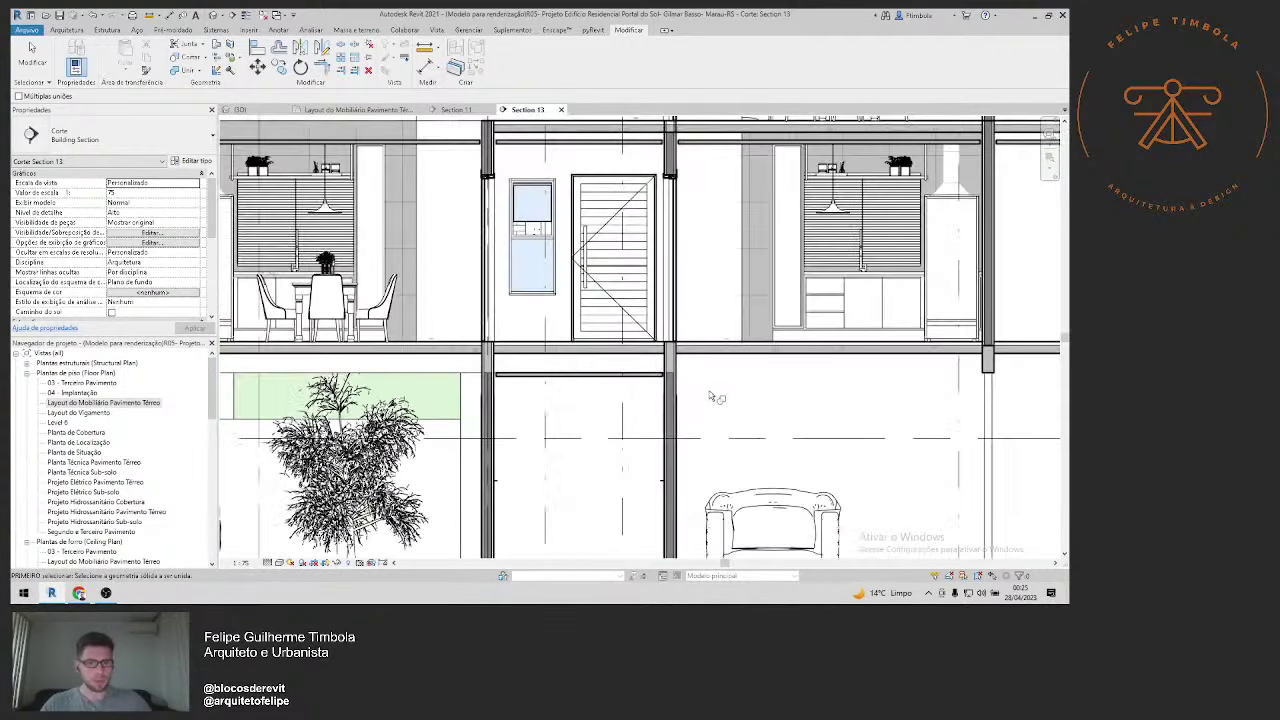
{"action": "middle_click_drag", "start_coordinate": [809, 411], "coordinate": [693, 404]}
{"action": "scroll", "coordinate": [710, 404], "scroll_direction": "down", "scroll_amount": 1}
{"action": "scroll", "coordinate": [634, 403], "scroll_direction": "down", "scroll_amount": 1}
{"action": "scroll", "coordinate": [640, 403], "scroll_direction": "down", "scroll_amount": 1}
{"action": "scroll", "coordinate": [693, 404], "scroll_direction": "up", "scroll_amount": 3}
{"action": "scroll", "coordinate": [800, 400], "scroll_direction": "up", "scroll_amount": 2}
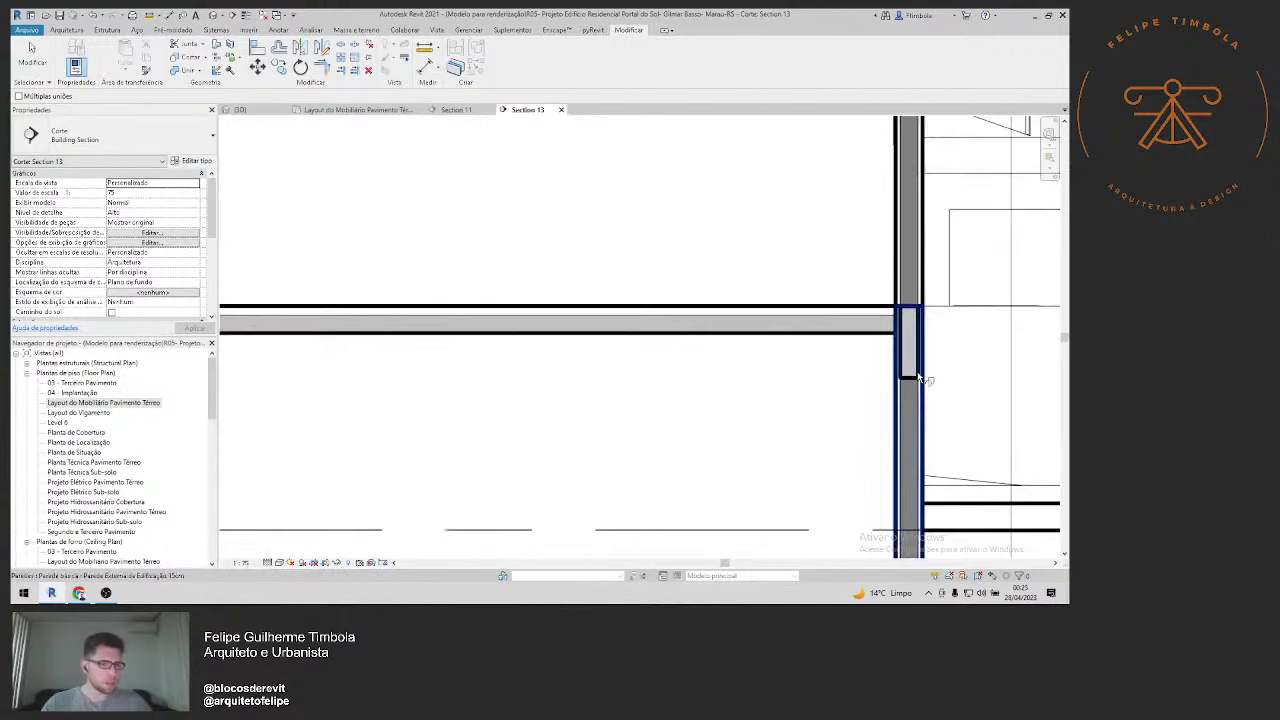
{"action": "scroll", "coordinate": [900, 396], "scroll_direction": "down", "scroll_amount": 2}
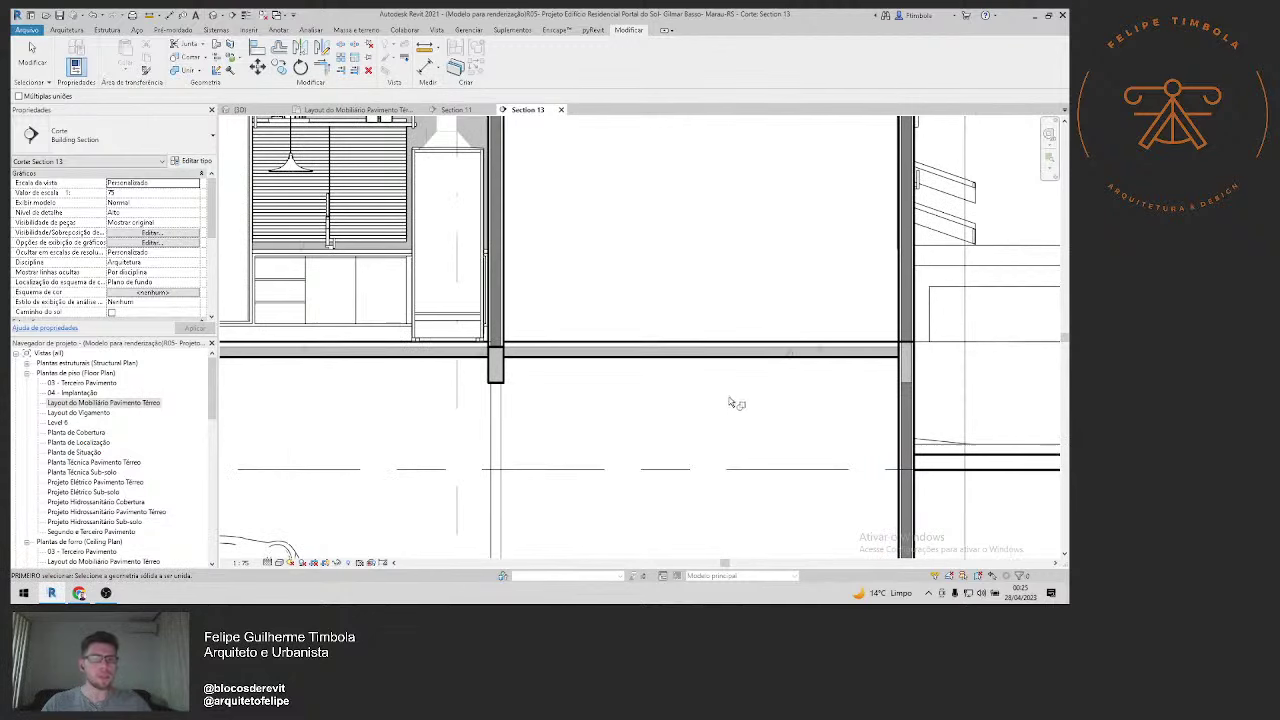
{"action": "scroll", "coordinate": [729, 403], "scroll_direction": "down", "scroll_amount": 2}
{"action": "mouse_move", "coordinate": [430, 473]}
{"action": "middle_mouse_down"}
{"action": "mouse_move", "coordinate": [530, 403]}
{"action": "mouse_move", "coordinate": [602, 403]}
{"action": "mouse_move", "coordinate": [577, 400]}
{"action": "middle_mouse_up"}
{"action": "scroll", "coordinate": [393, 387], "scroll_direction": "up", "scroll_amount": 2}
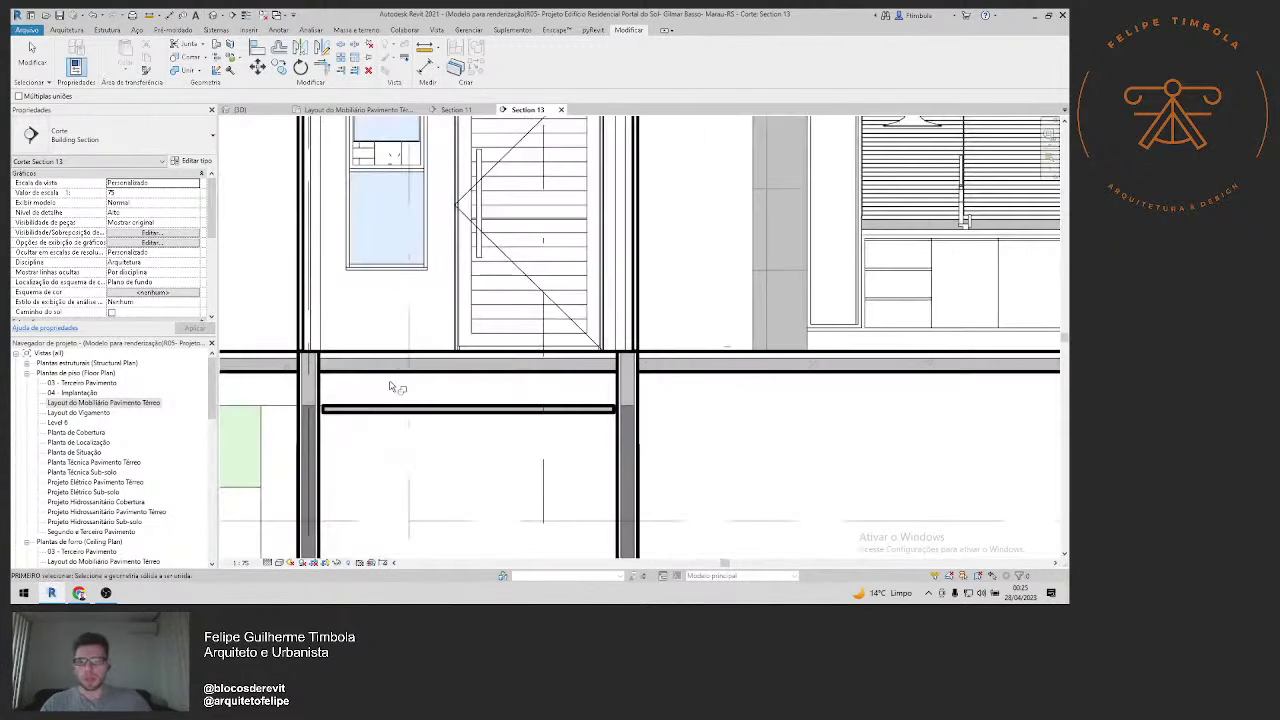
Step: Open the Layout do Mobiliário Pavimento Térreo plan zoomed out to the whole building
{"action": "double_click", "coordinate": [130, 402]}
{"action": "scroll", "coordinate": [497, 397], "scroll_direction": "down", "scroll_amount": 2}
{"action": "middle_click_drag", "start_coordinate": [540, 400], "coordinate": [490, 340]}
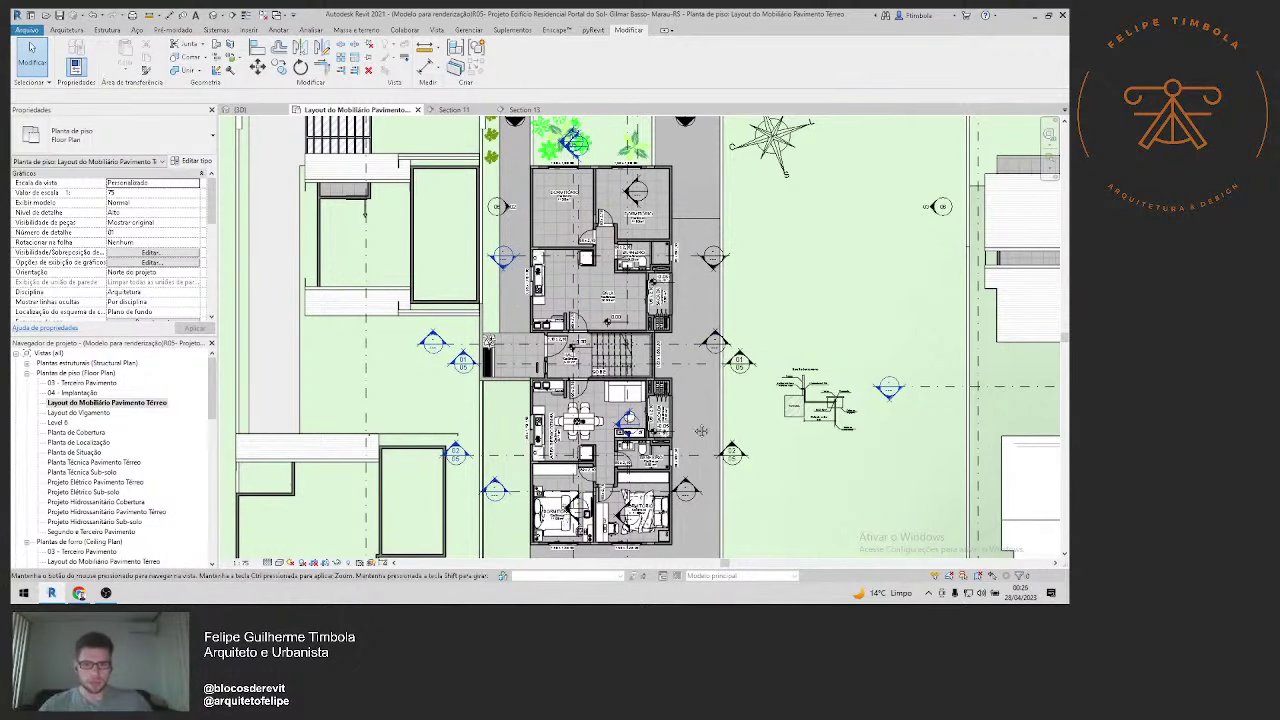
Step: Find the section line in the ground-floor plan and open the Section 5 building section
{"action": "scroll", "coordinate": [705, 402], "scroll_direction": "down", "scroll_amount": 2}
{"action": "scroll", "coordinate": [637, 453], "scroll_direction": "down", "scroll_amount": 1}
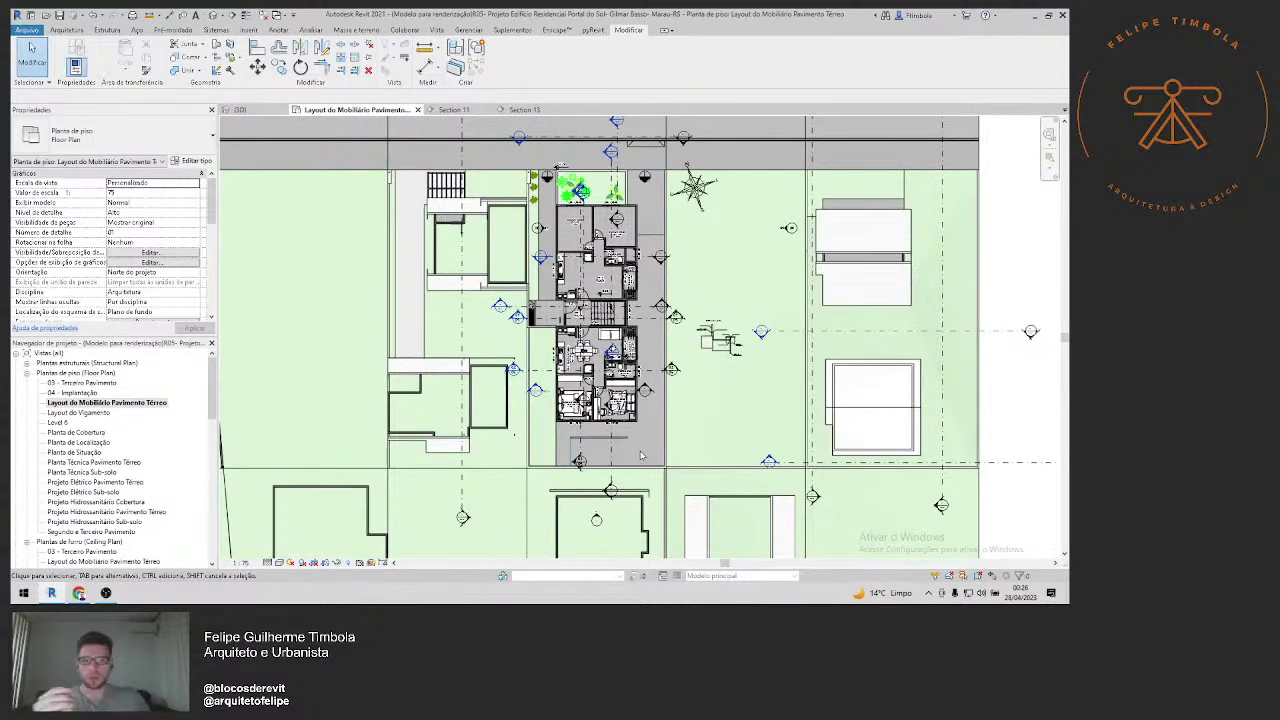
{"action": "left_click", "coordinate": [621, 160]}
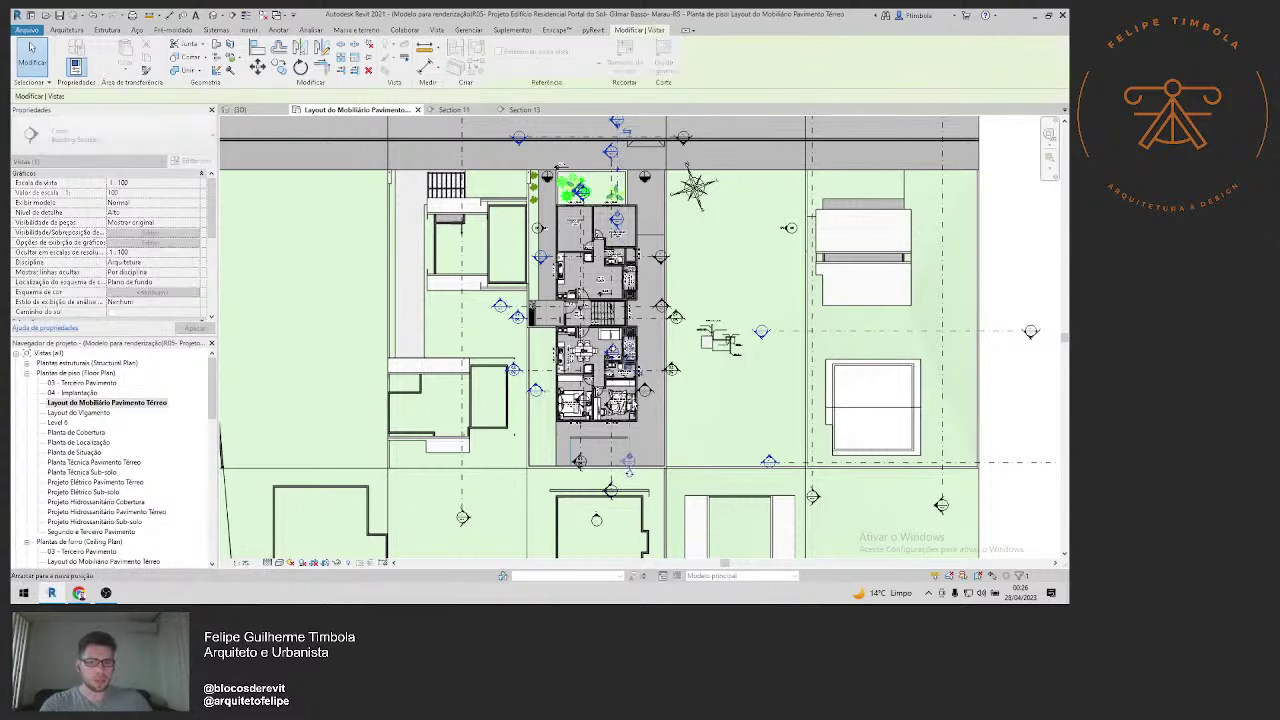
{"action": "scroll", "coordinate": [629, 369], "scroll_direction": "up", "scroll_amount": 1}
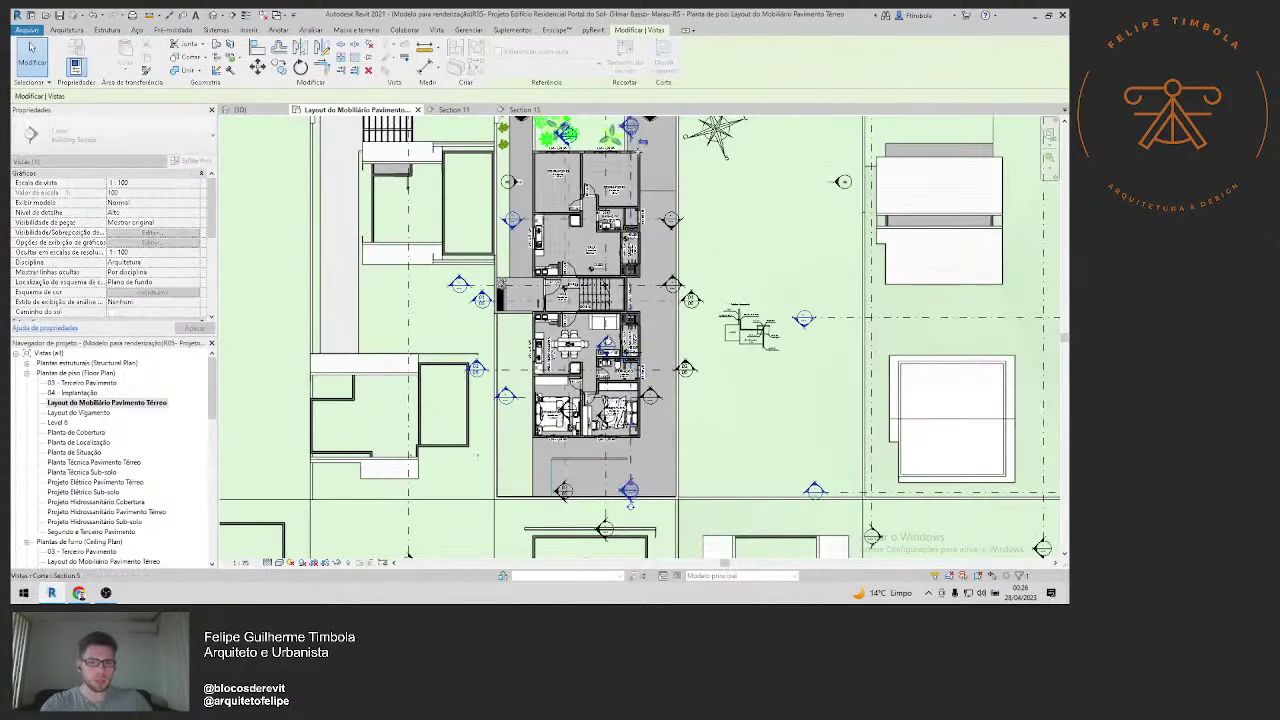
{"action": "scroll", "coordinate": [626, 470], "scroll_direction": "up", "scroll_amount": 2}
{"action": "middle_click_drag", "start_coordinate": [623, 403], "coordinate": [623, 428]}
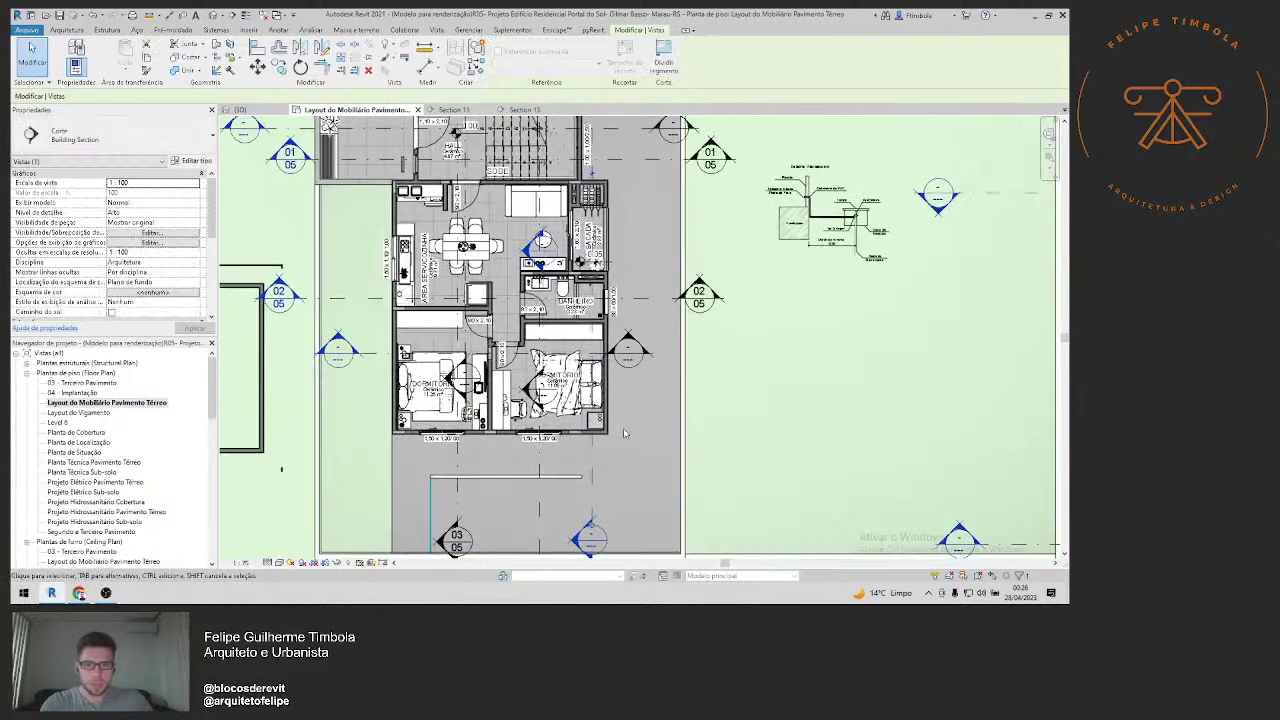
{"action": "key", "text": "Escape"}
{"action": "scroll", "coordinate": [626, 440], "scroll_direction": "down", "scroll_amount": 2}
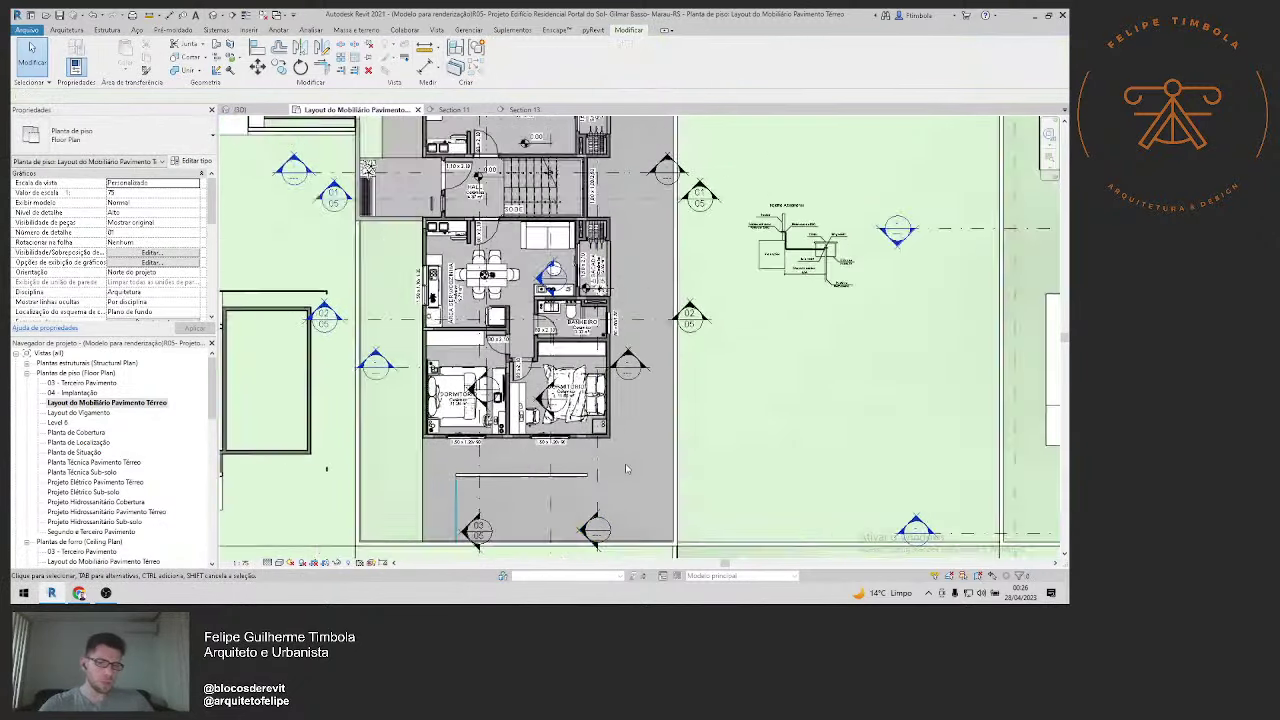
{"action": "scroll", "coordinate": [625, 463], "scroll_direction": "down", "scroll_amount": 2}
{"action": "scroll", "coordinate": [617, 248], "scroll_direction": "up", "scroll_amount": 1}
{"action": "double_click", "coordinate": [612, 245]}
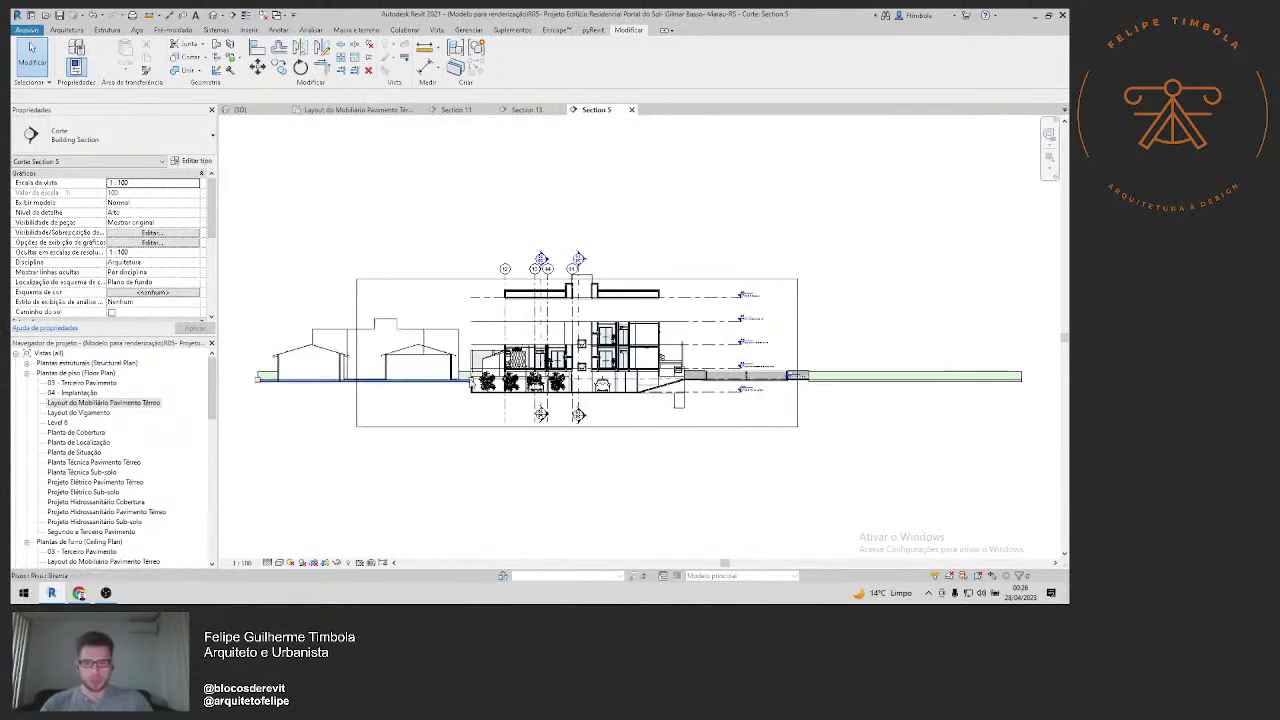
Step: Turn off Section 5's crop view and apply it so the whole section shows
{"action": "scroll", "coordinate": [470, 380], "scroll_direction": "up", "scroll_amount": 1}
{"action": "scroll", "coordinate": [115, 291], "scroll_direction": "down", "scroll_amount": 2}
{"action": "left_click", "coordinate": [112, 283]}
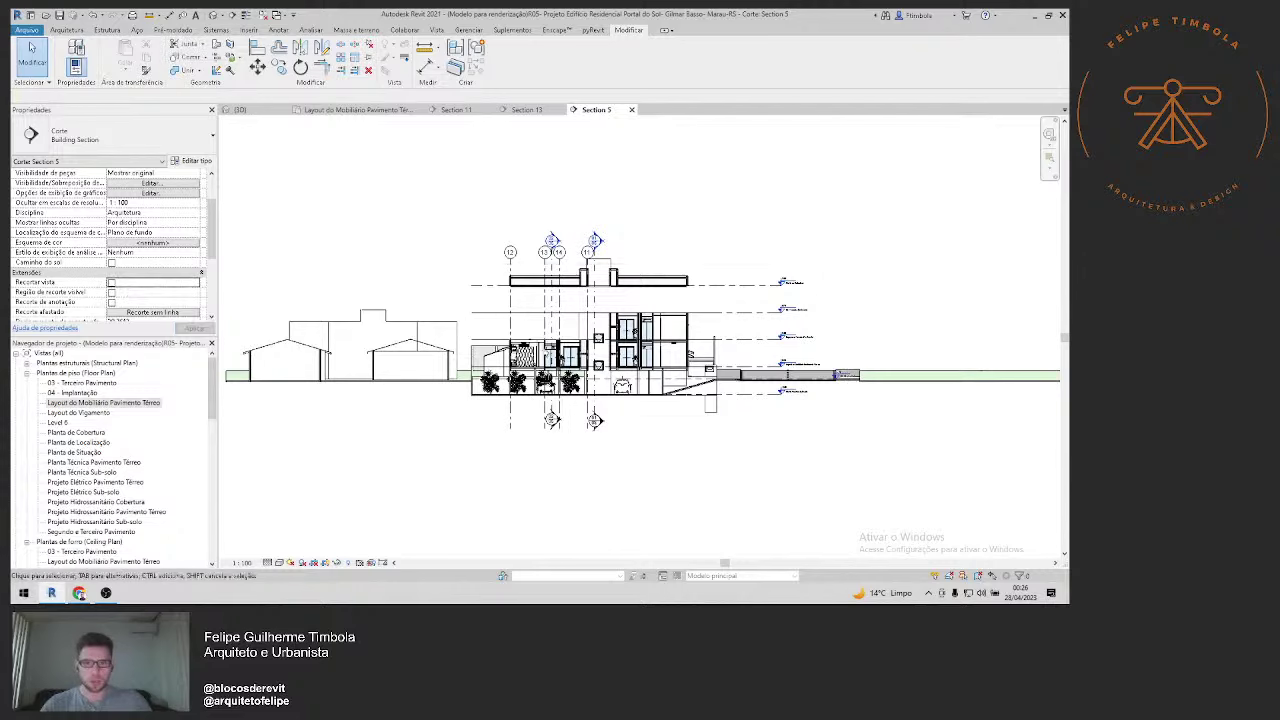
{"action": "left_click", "coordinate": [511, 305]}
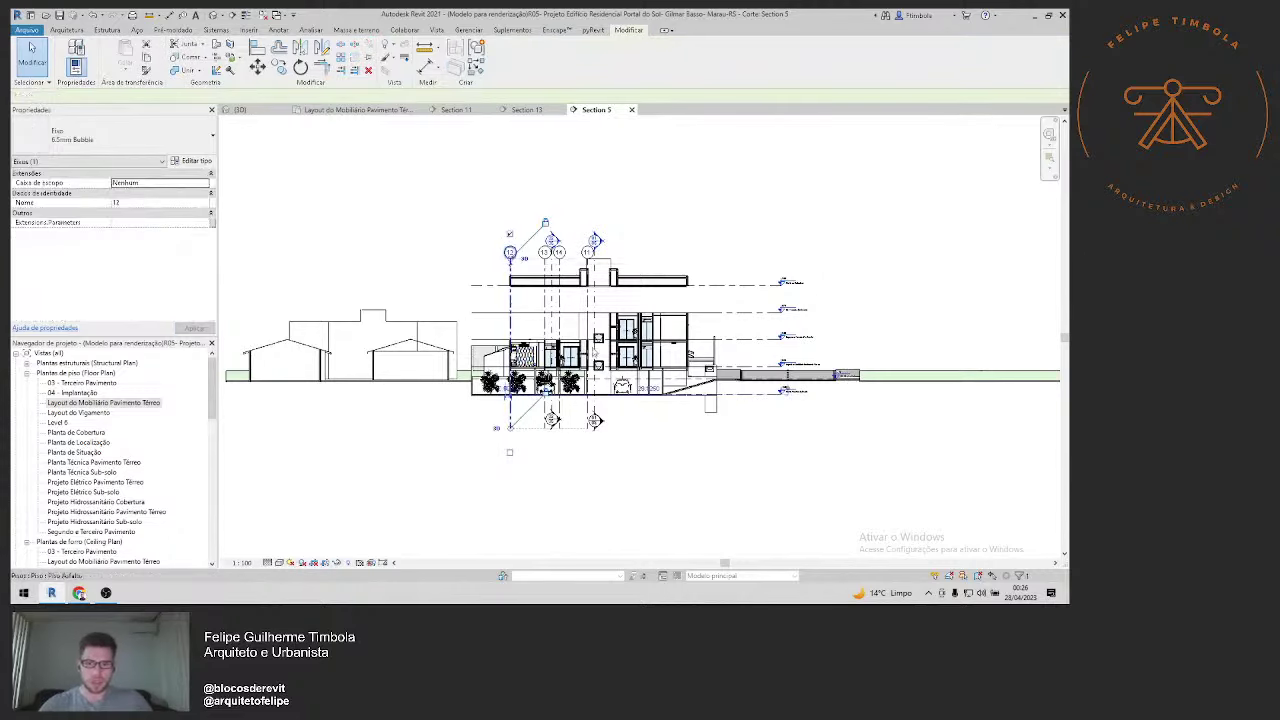
{"action": "left_click", "coordinate": [524, 422]}
Step: Zoom in and inspect the beam at the column top above the parked car
{"action": "scroll", "coordinate": [541, 383], "scroll_direction": "up", "scroll_amount": 3}
{"action": "scroll", "coordinate": [396, 282], "scroll_direction": "up", "scroll_amount": 3}
{"action": "scroll", "coordinate": [396, 282], "scroll_direction": "up", "scroll_amount": 2}
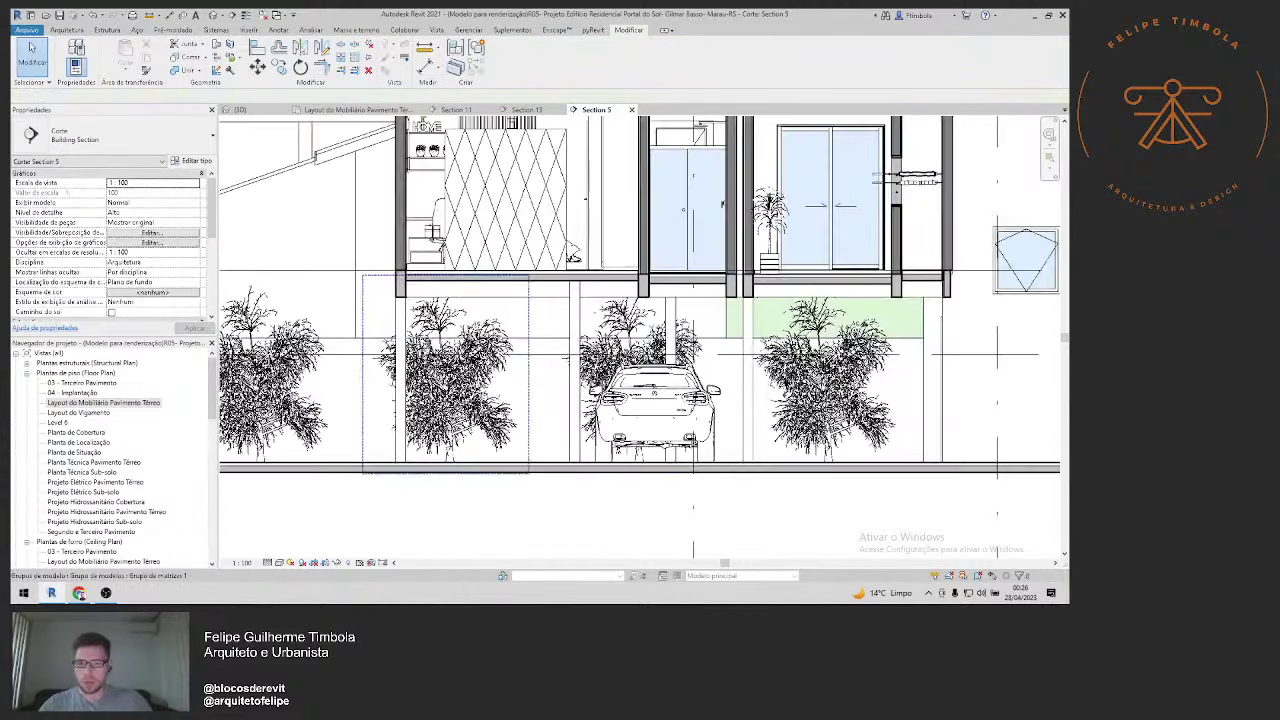
{"action": "scroll", "coordinate": [396, 282], "scroll_direction": "up", "scroll_amount": 2}
{"action": "left_click", "coordinate": [396, 282]}
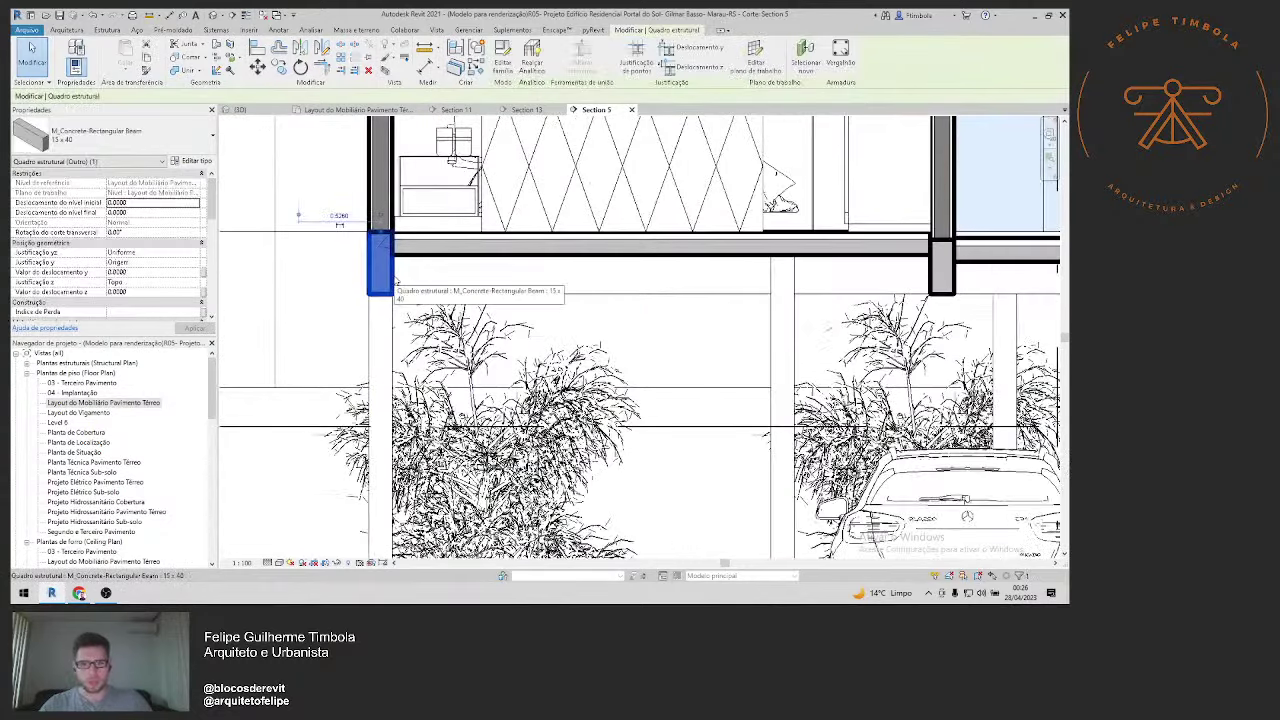
{"action": "scroll", "coordinate": [390, 283], "scroll_direction": "right", "scroll_amount": 5}
{"action": "scroll", "coordinate": [350, 286], "scroll_direction": "right", "scroll_amount": 1}
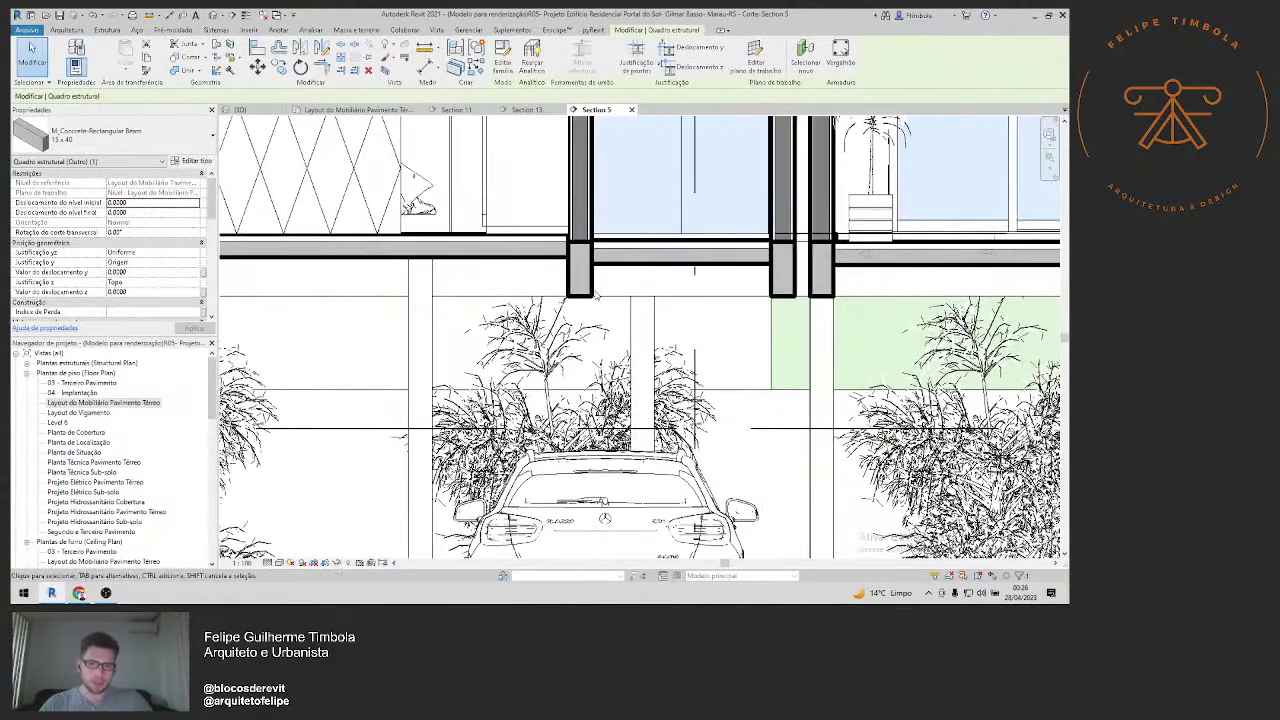
{"action": "middle_click_drag", "start_coordinate": [554, 267], "coordinate": [636, 303]}
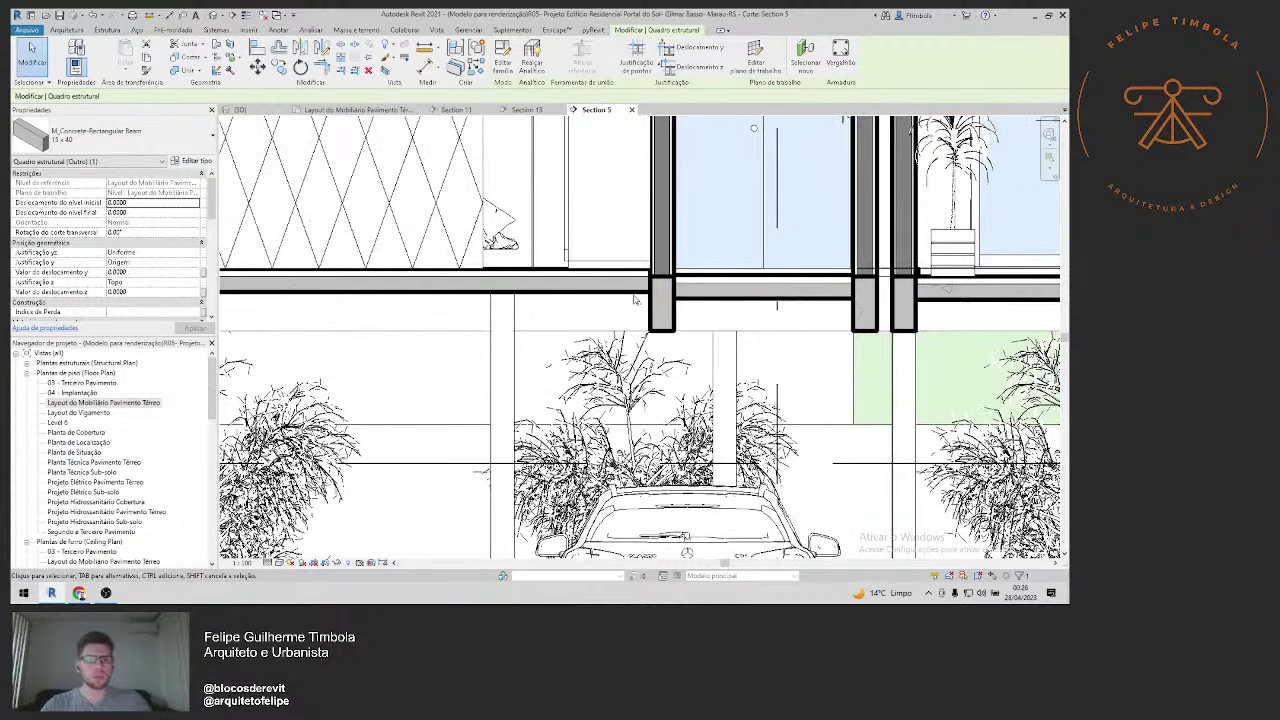
{"action": "key", "text": "Escape"}
Step: Select the two floor slabs between the columns to check them, then clear the selection
{"action": "scroll", "coordinate": [632, 310], "scroll_direction": "right", "scroll_amount": 2}
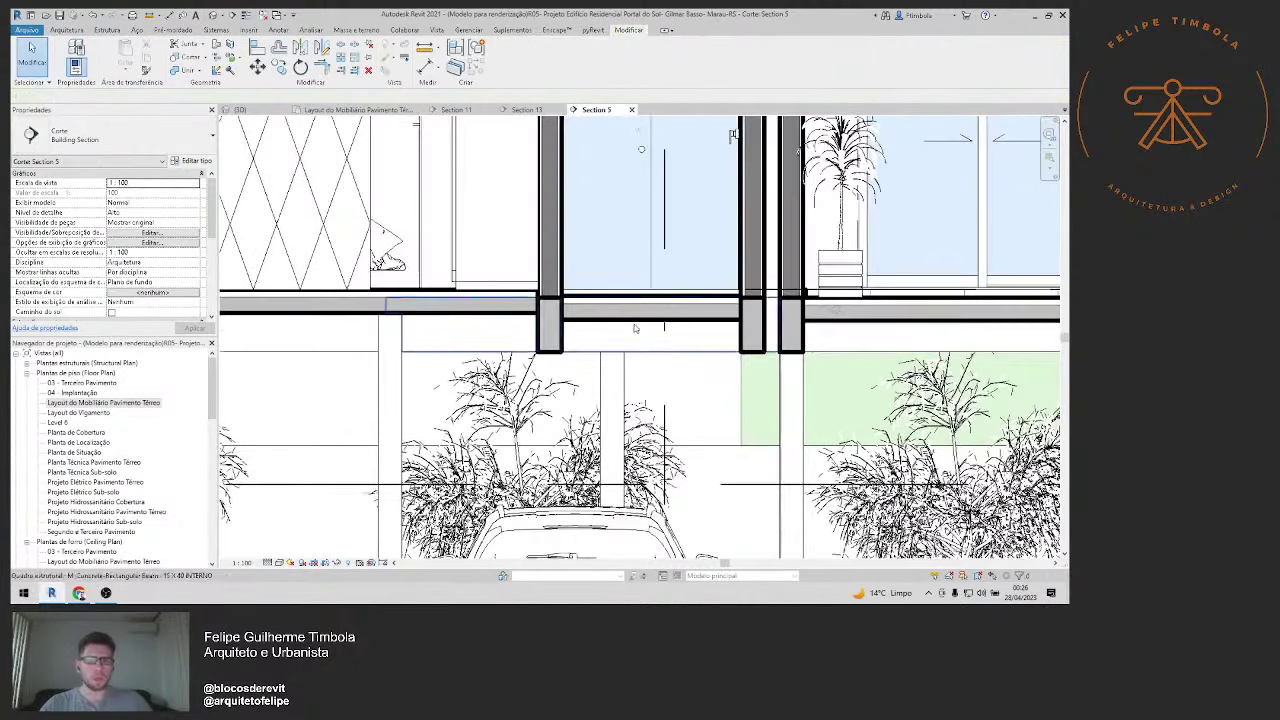
{"action": "left_click", "coordinate": [631, 313]}
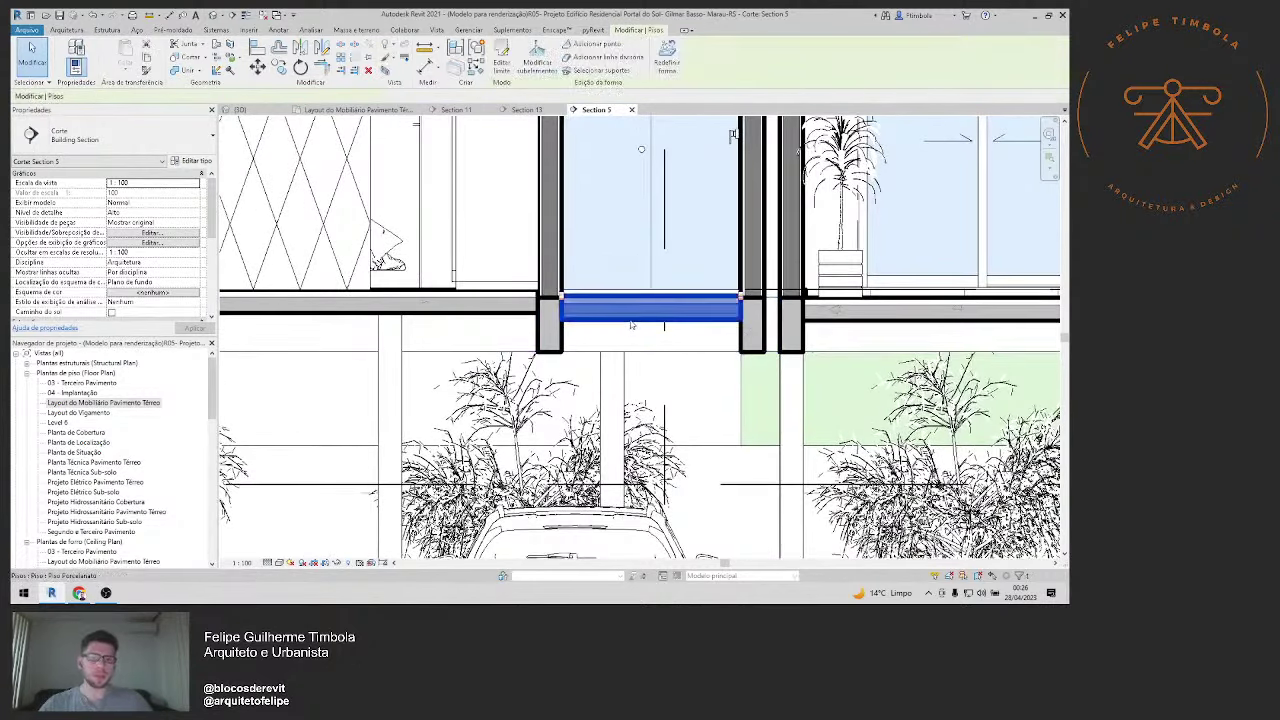
{"action": "scroll", "coordinate": [730, 332], "scroll_direction": "right", "scroll_amount": 2}
{"action": "left_click", "coordinate": [730, 320], "text": "ctrl"}
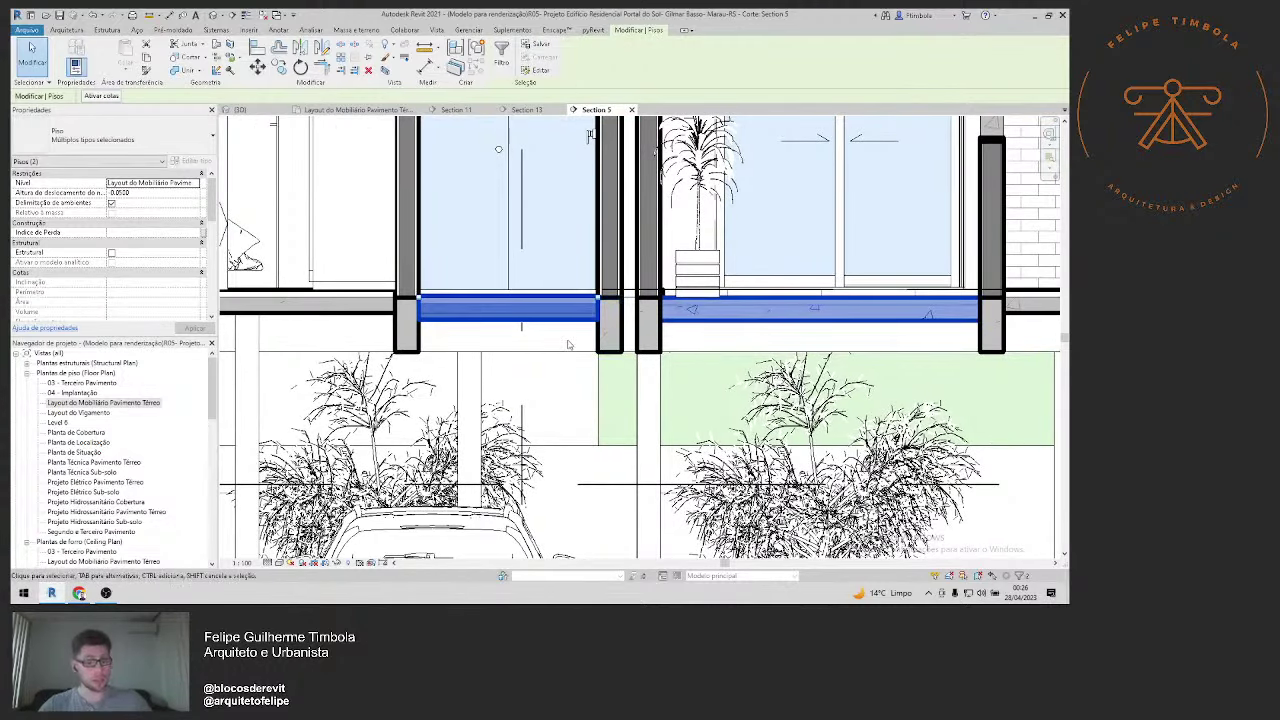
{"action": "key", "text": "Escape"}
{"action": "scroll", "coordinate": [567, 345], "scroll_direction": "down", "scroll_amount": 1}
{"action": "mouse_move", "coordinate": [800, 360]}
{"action": "middle_mouse_down"}
{"action": "mouse_move", "coordinate": [592, 362]}
{"action": "mouse_move", "coordinate": [576, 402]}
{"action": "middle_mouse_up"}
Step: Select the embedded 15 x 40 beam beside the square window, then open the Layout do Vigamento plan
{"action": "scroll", "coordinate": [740, 372], "scroll_direction": "up", "scroll_amount": 2}
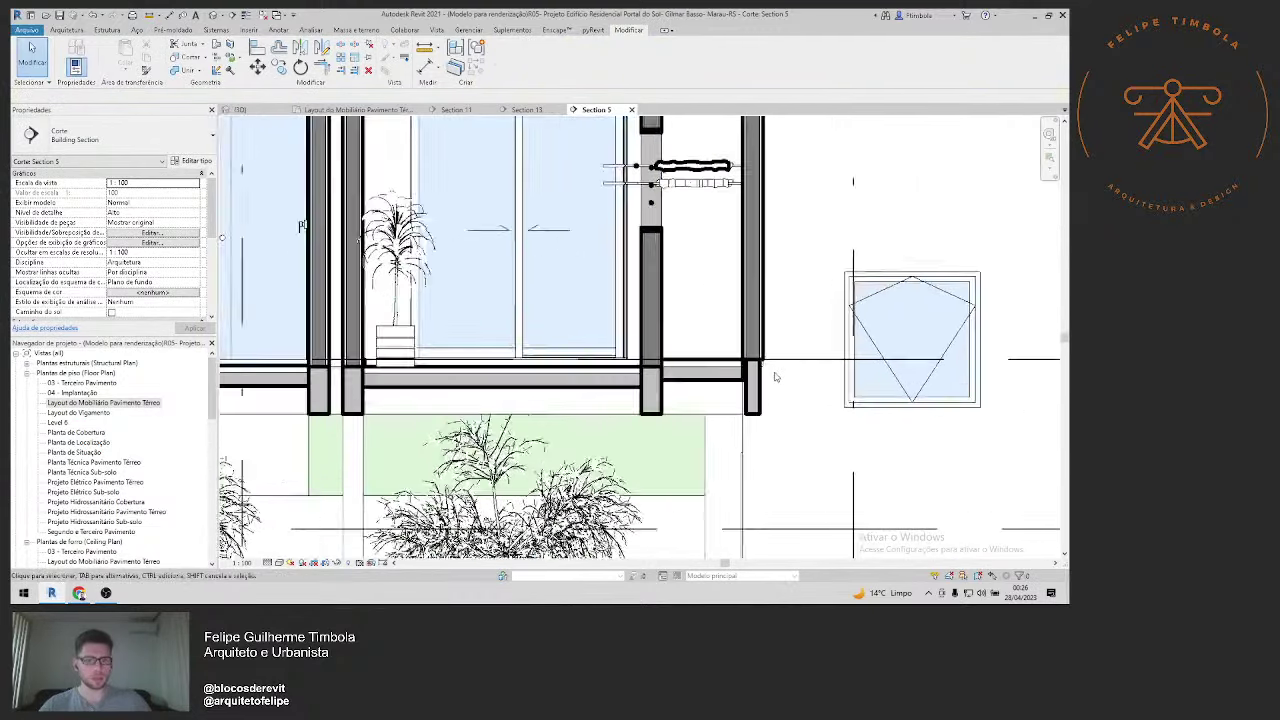
{"action": "scroll", "coordinate": [750, 380], "scroll_direction": "up", "scroll_amount": 1}
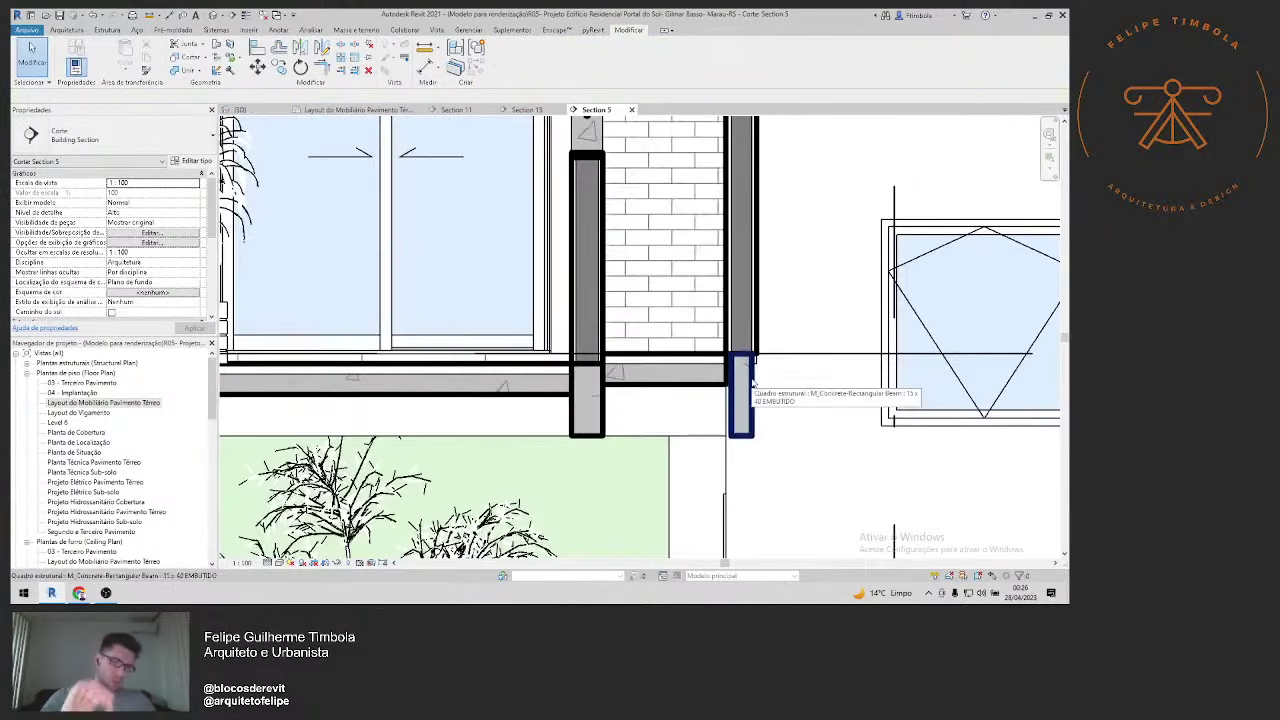
{"action": "scroll", "coordinate": [752, 383], "scroll_direction": "down", "scroll_amount": 2}
{"action": "scroll", "coordinate": [880, 400], "scroll_direction": "up", "scroll_amount": 1}
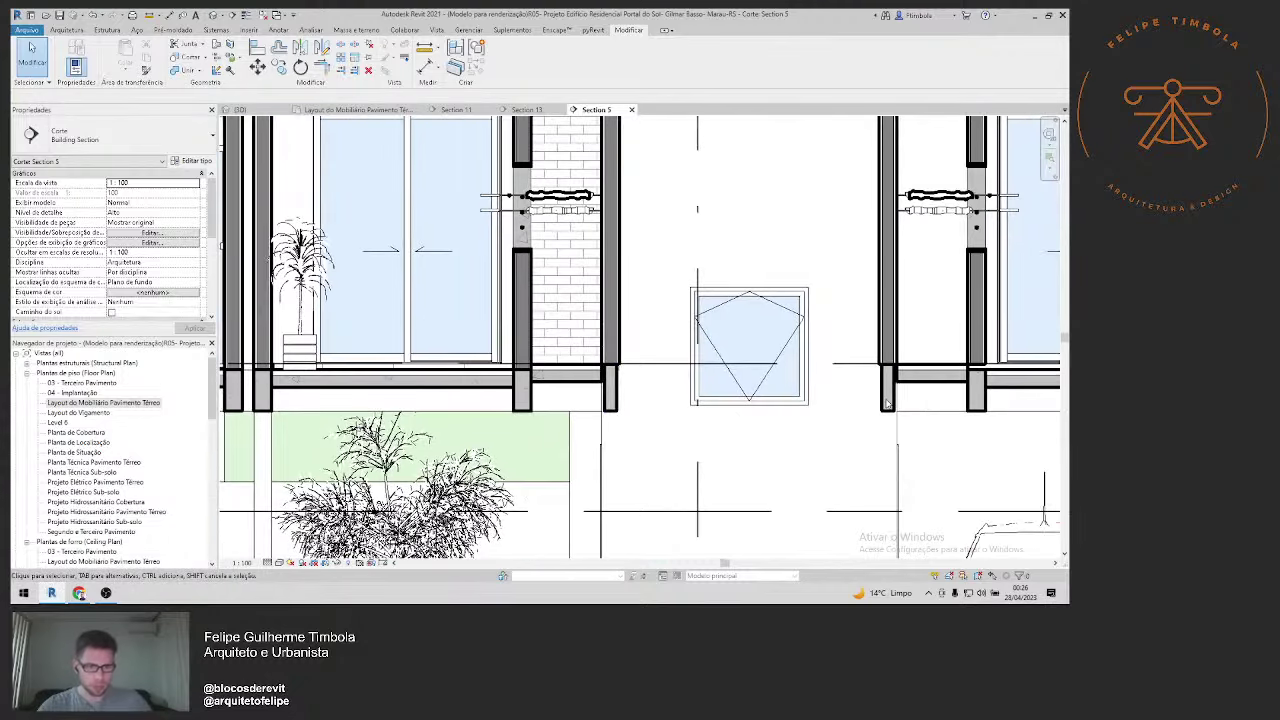
{"action": "scroll", "coordinate": [886, 402], "scroll_direction": "down", "scroll_amount": 1}
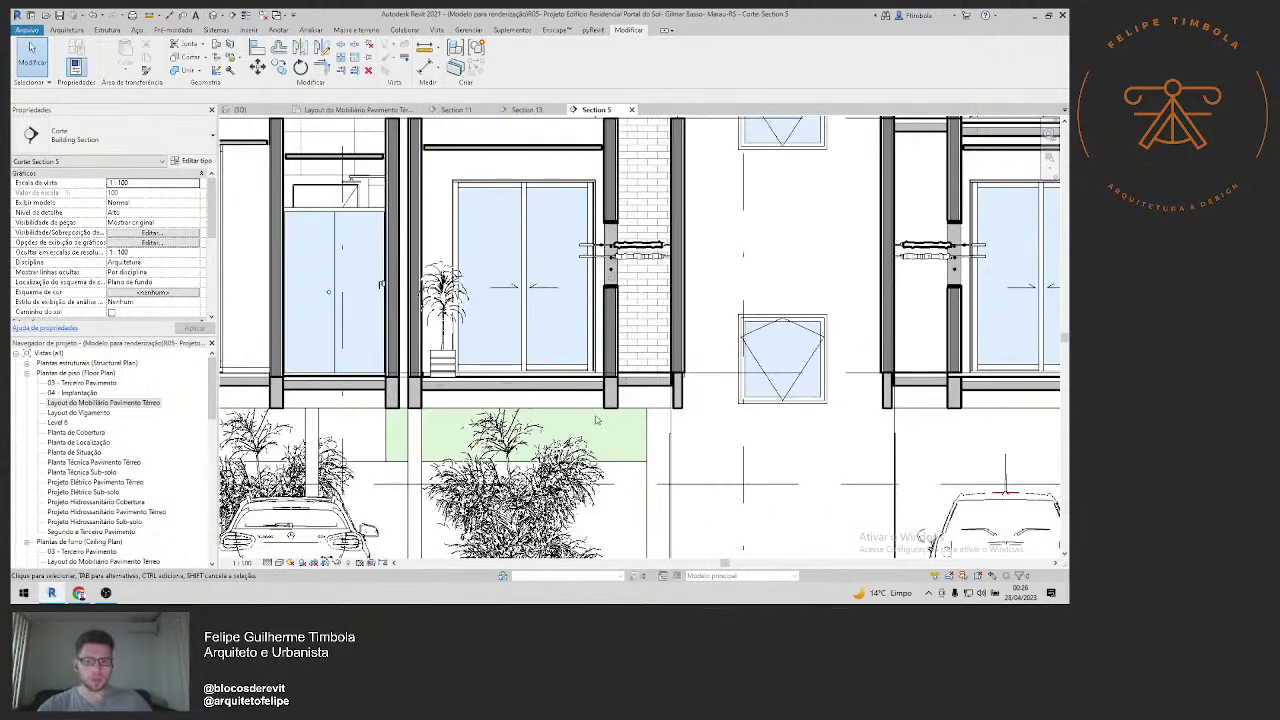
{"action": "middle_click_drag", "start_coordinate": [611, 420], "coordinate": [671, 422]}
{"action": "scroll", "coordinate": [760, 402], "scroll_direction": "up", "scroll_amount": 2}
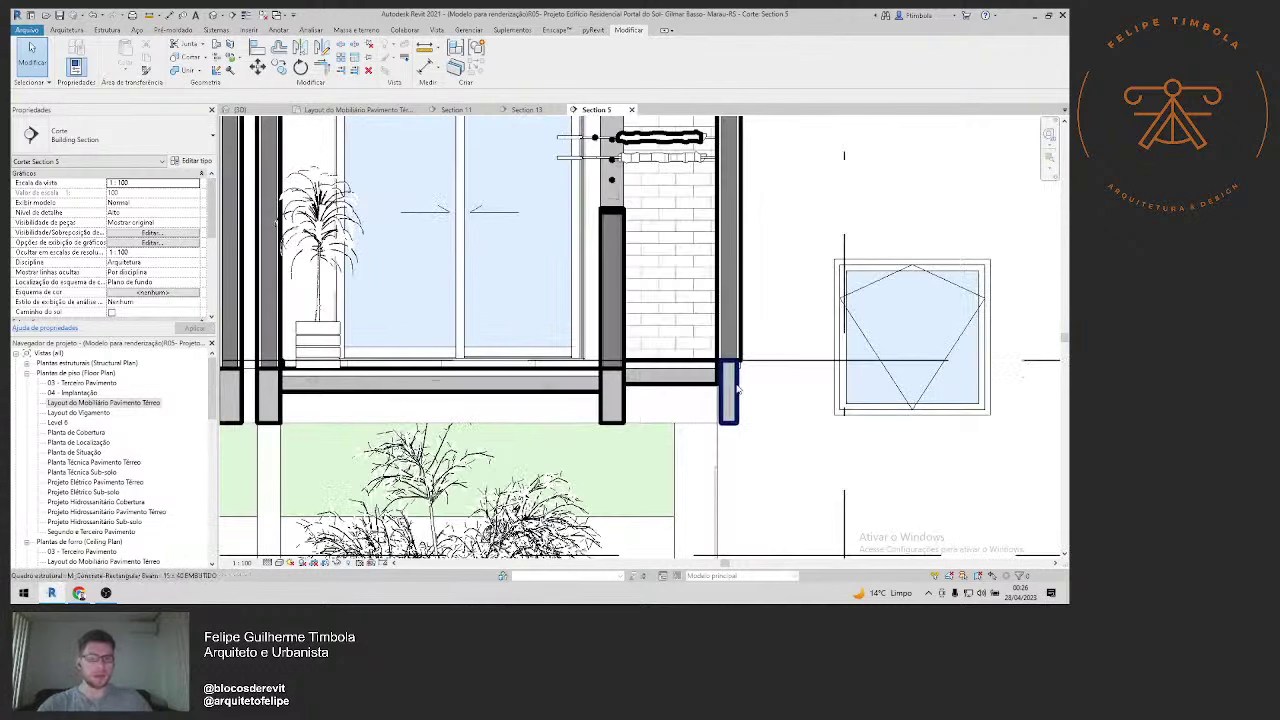
{"action": "left_click", "coordinate": [737, 390]}
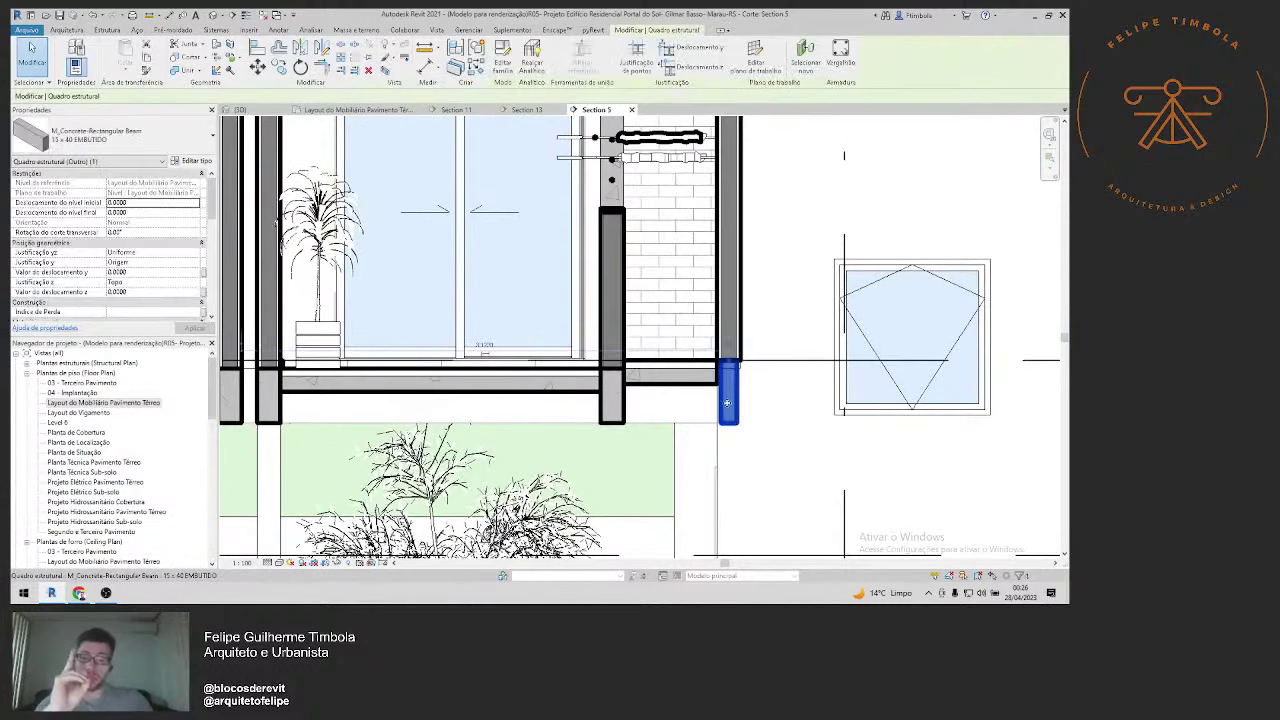
{"action": "double_click", "coordinate": [80, 413]}
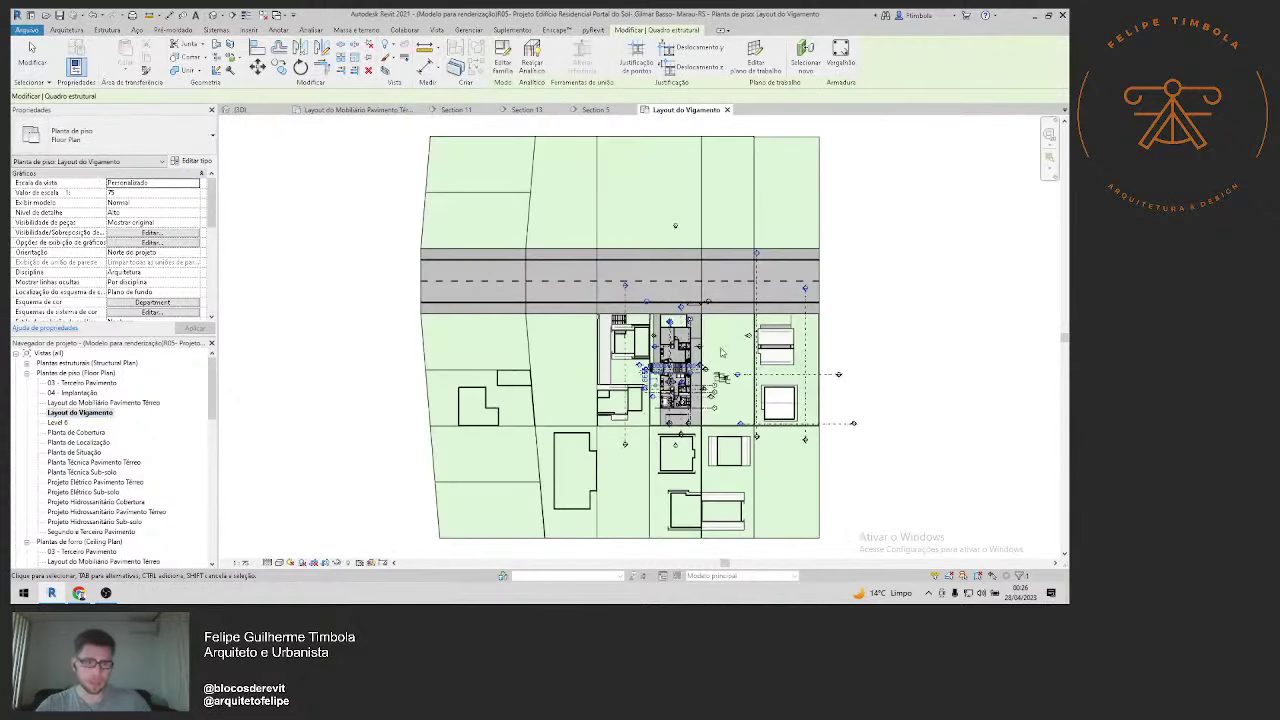
Step: Zoom to the stair corner and temporarily isolate only the walls and beams
{"action": "scroll", "coordinate": [652, 415], "scroll_direction": "up", "scroll_amount": 2}
{"action": "scroll", "coordinate": [656, 405], "scroll_direction": "up", "scroll_amount": 2}
{"action": "scroll", "coordinate": [660, 395], "scroll_direction": "up", "scroll_amount": 2}
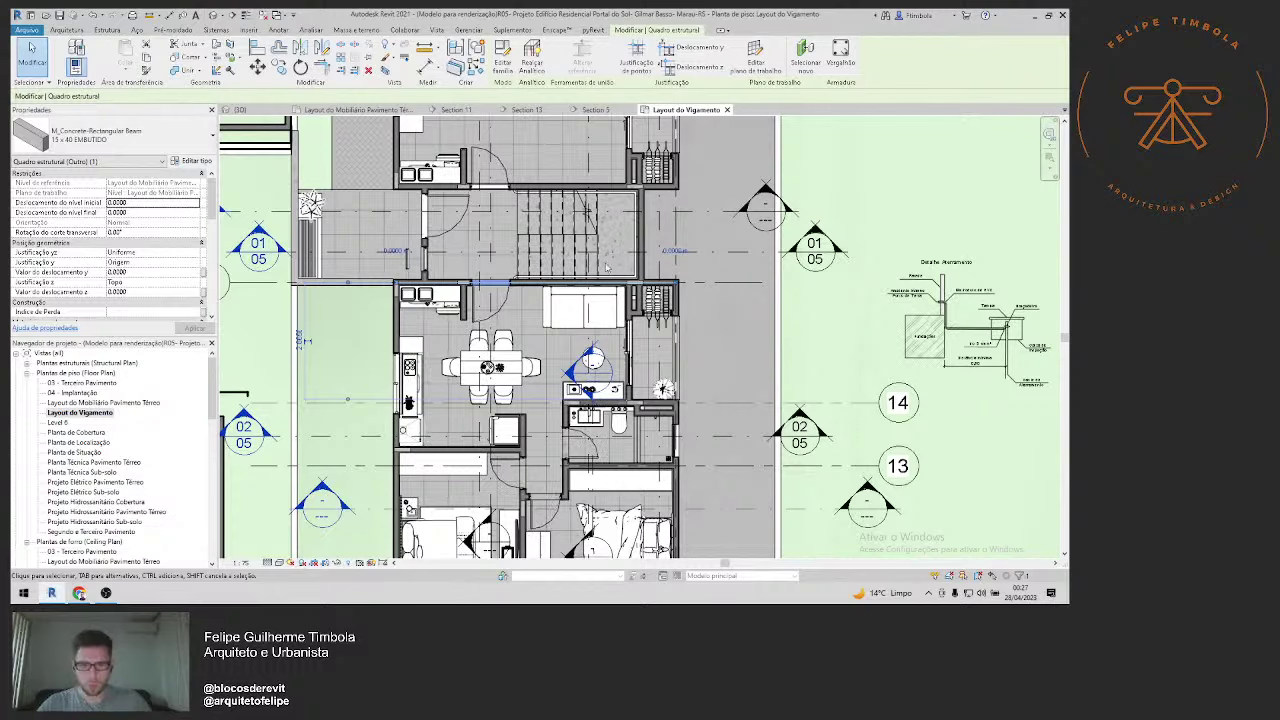
{"action": "scroll", "coordinate": [631, 284], "scroll_direction": "up", "scroll_amount": 2}
{"action": "scroll", "coordinate": [631, 284], "scroll_direction": "up", "scroll_amount": 2}
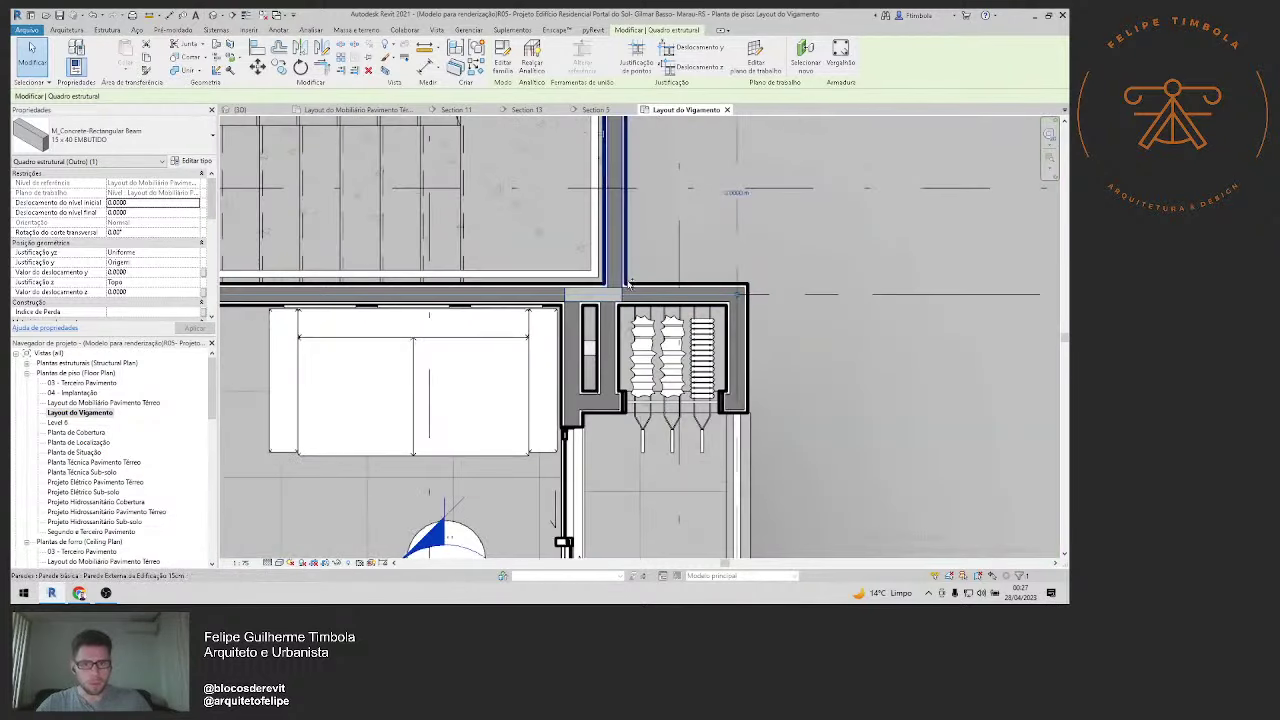
{"action": "left_click", "coordinate": [336, 563]}
{"action": "left_click", "coordinate": [365, 525]}
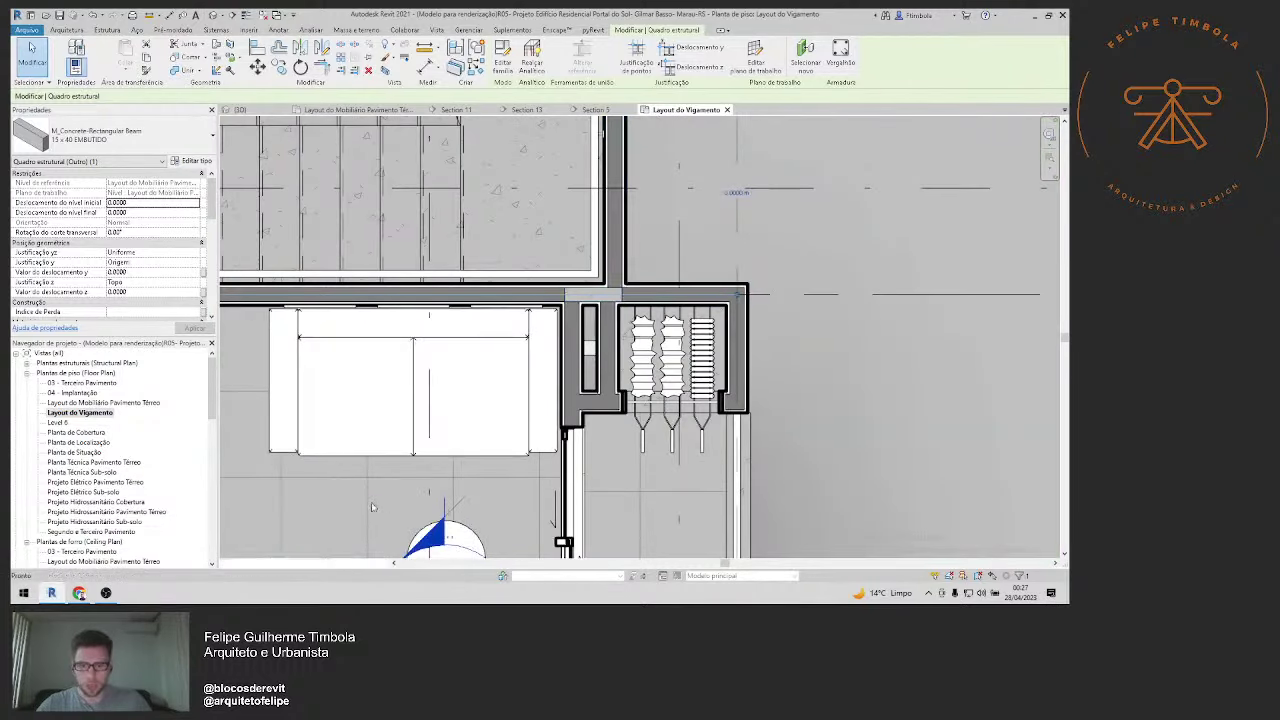
Step: Trim/Extend the vertical beam to meet the horizontal beam at the corner
{"action": "left_click", "coordinate": [562, 296]}
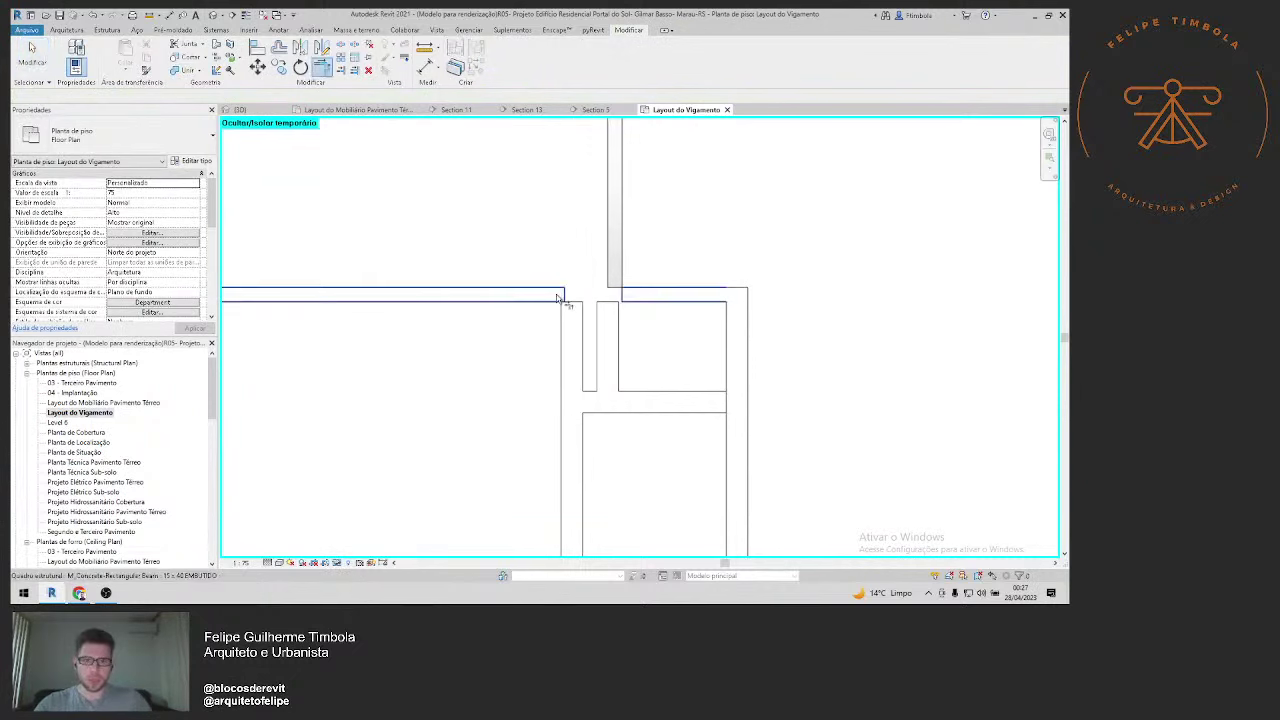
{"action": "left_click", "coordinate": [622, 276]}
{"action": "key", "text": "Escape"}
Step: Check the building facade in the 3D view, then return to the Layout do Vigamento plan
{"action": "left_click", "coordinate": [215, 14]}
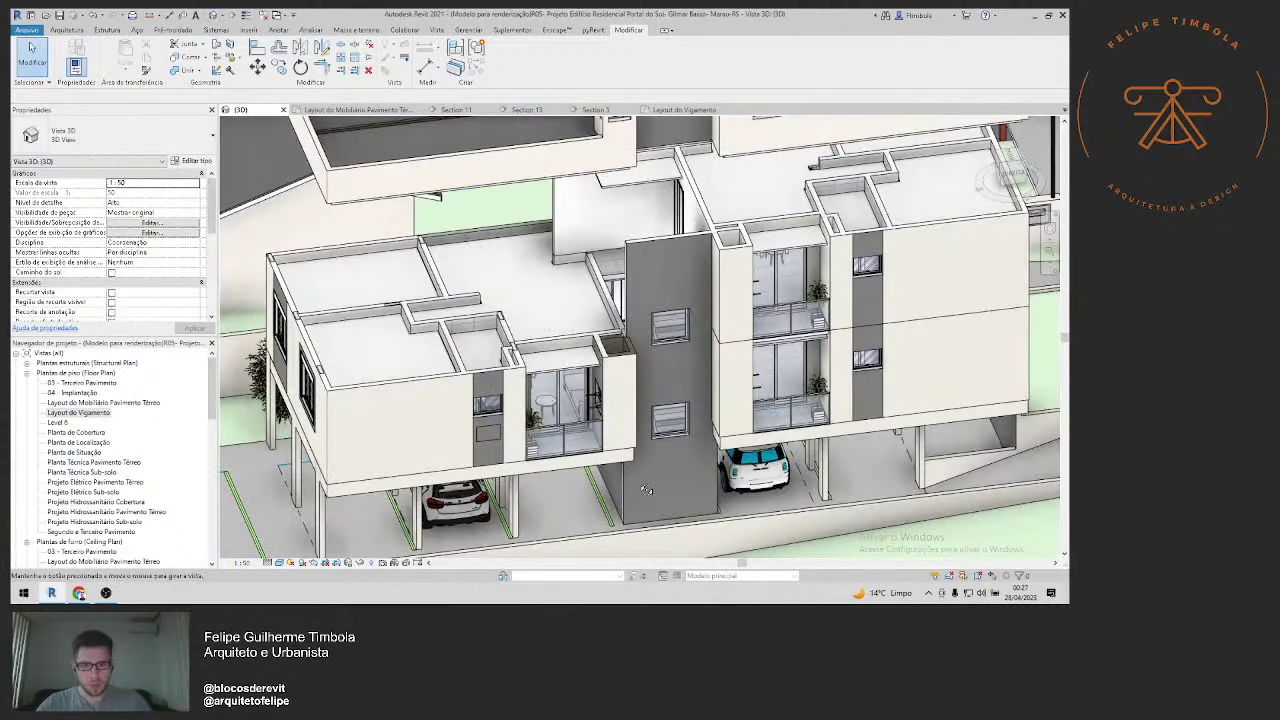
{"action": "middle_click_drag", "start_coordinate": [723, 460], "coordinate": [598, 479], "text": "shift"}
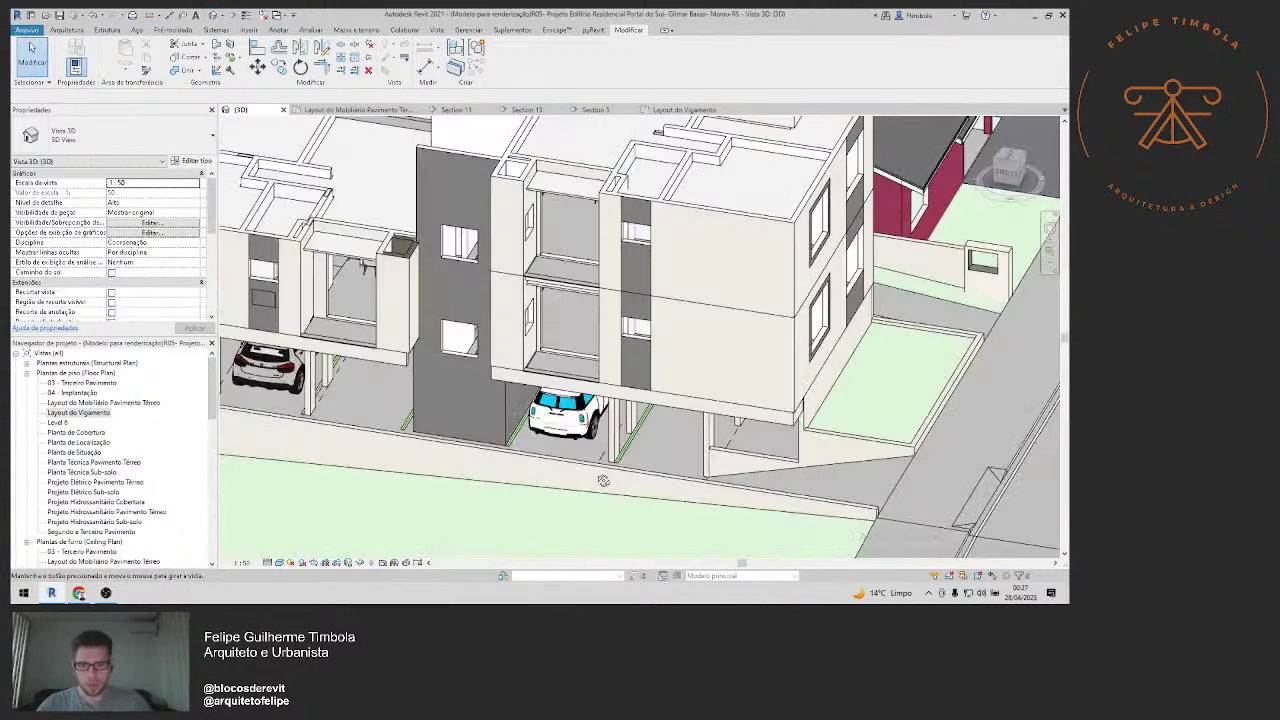
{"action": "scroll", "coordinate": [428, 328], "scroll_direction": "up", "scroll_amount": 3}
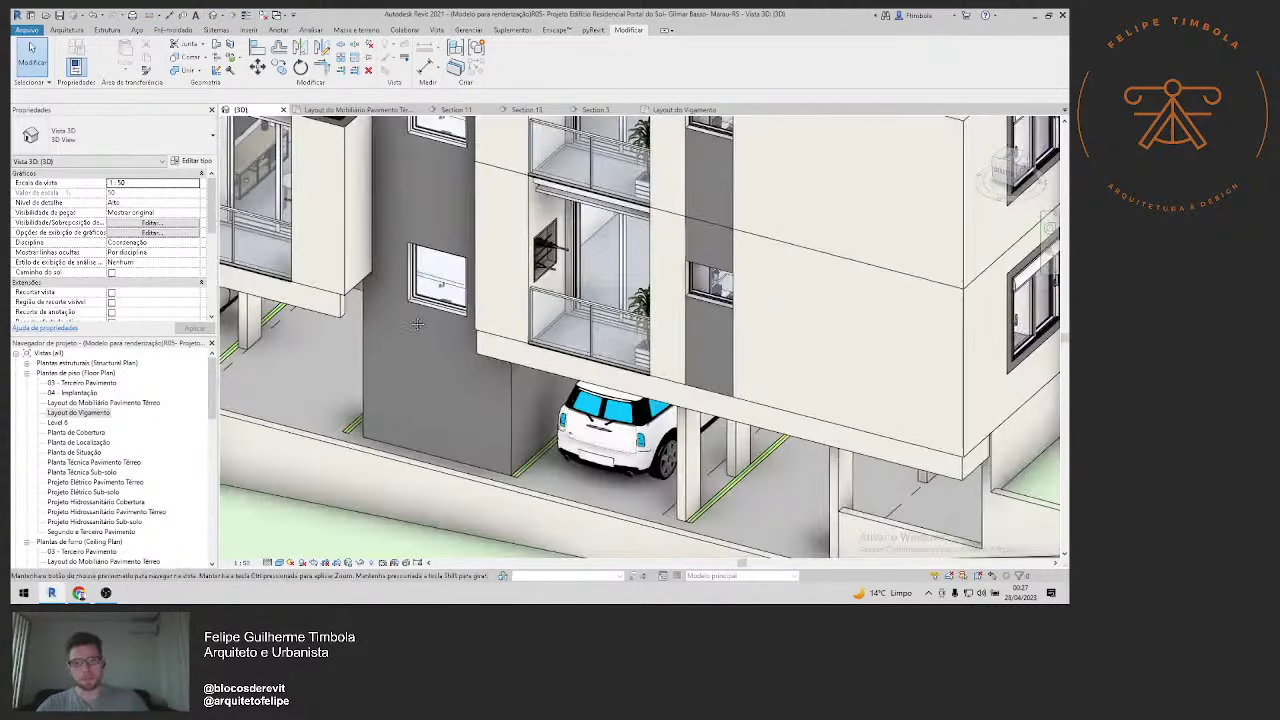
{"action": "scroll", "coordinate": [428, 328], "scroll_direction": "up", "scroll_amount": 1}
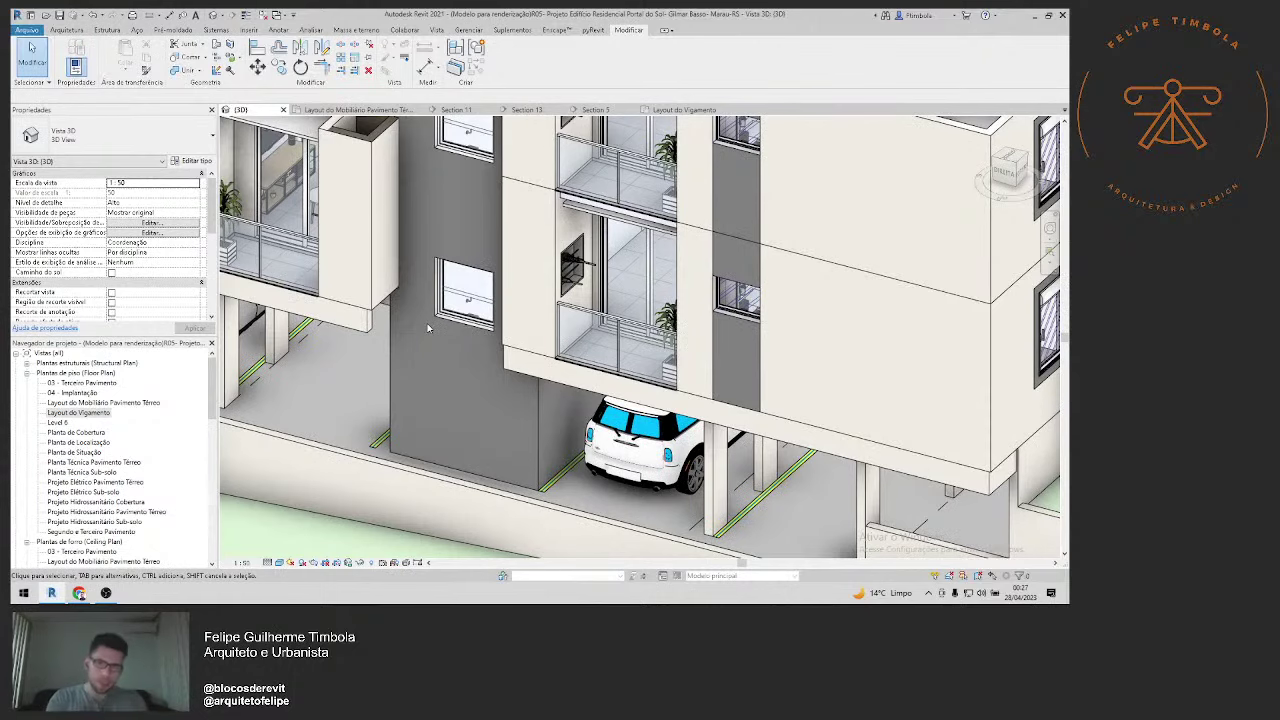
{"action": "double_click", "coordinate": [78, 412]}
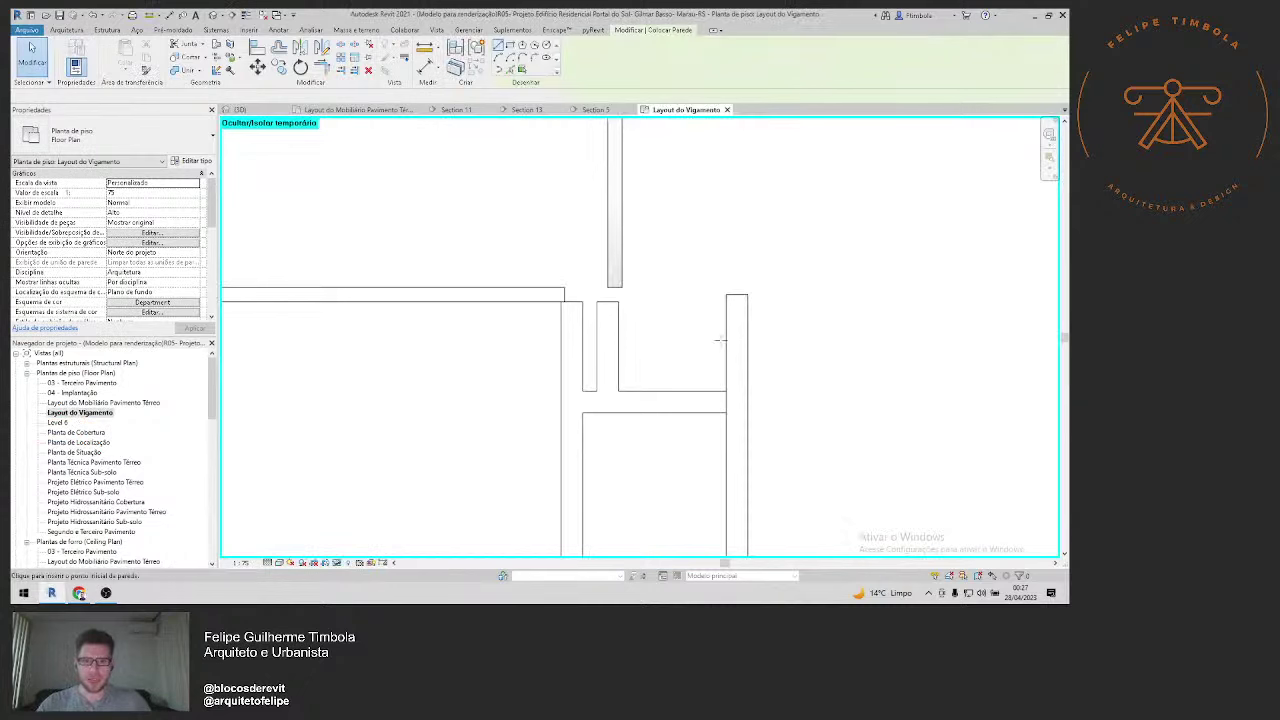
Step: Start a beam with the 15 x 40 type selected, then cancel without drawing
{"action": "key", "text": "b"}
{"action": "key", "text": "m"}
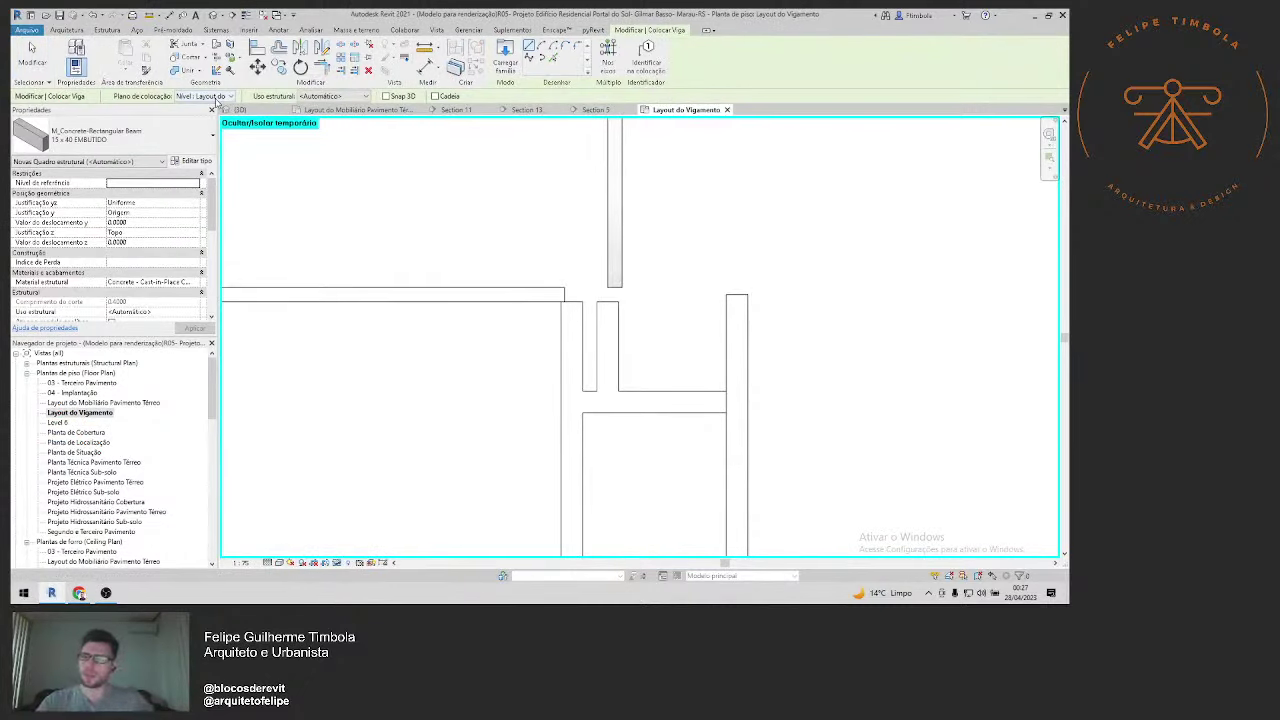
{"action": "left_click", "coordinate": [80, 140]}
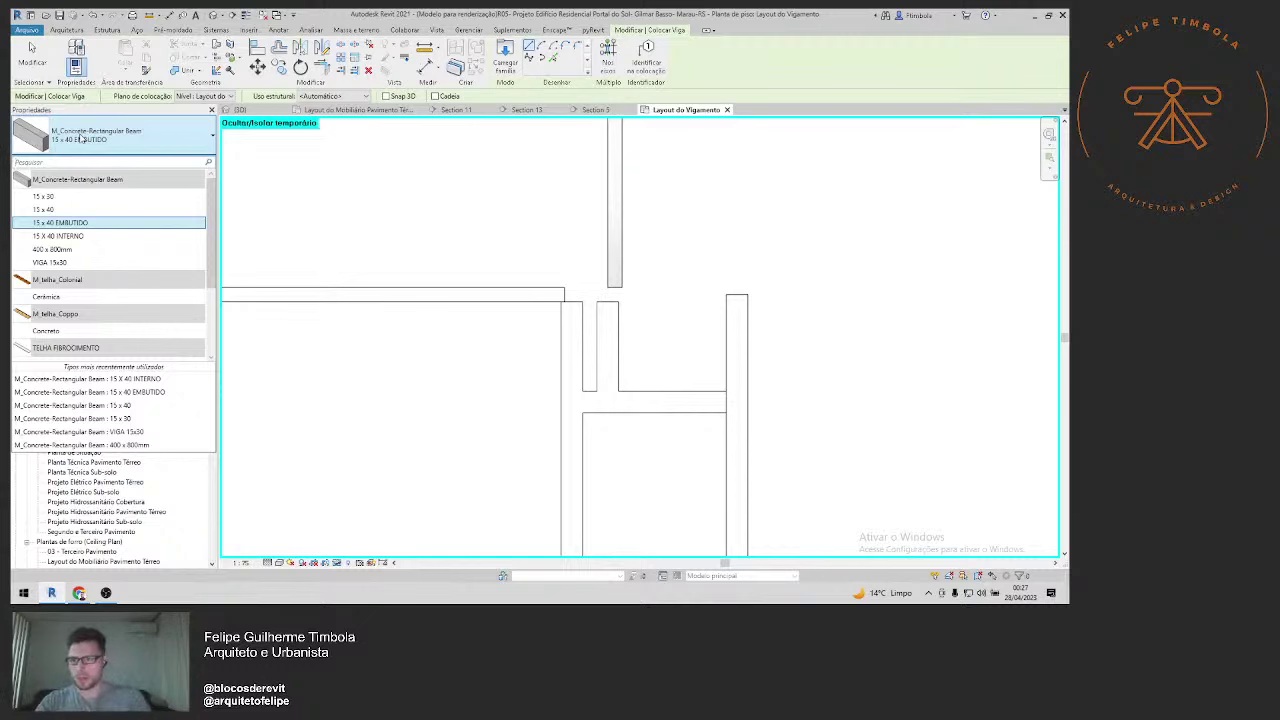
{"action": "left_click", "coordinate": [43, 209]}
{"action": "scroll", "coordinate": [597, 298], "scroll_direction": "up", "scroll_amount": 2}
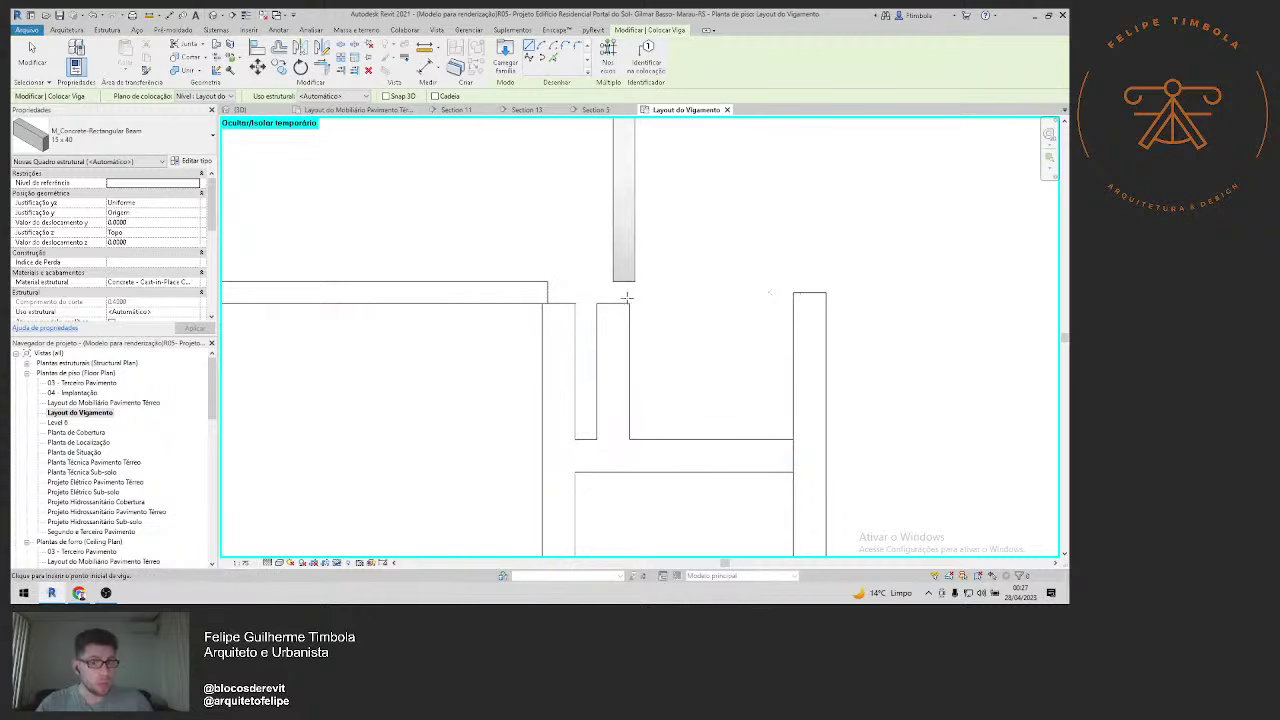
{"action": "key", "text": "Escape"}
{"action": "key", "text": "Escape"}
{"action": "scroll", "coordinate": [649, 305], "scroll_direction": "up", "scroll_amount": 2}
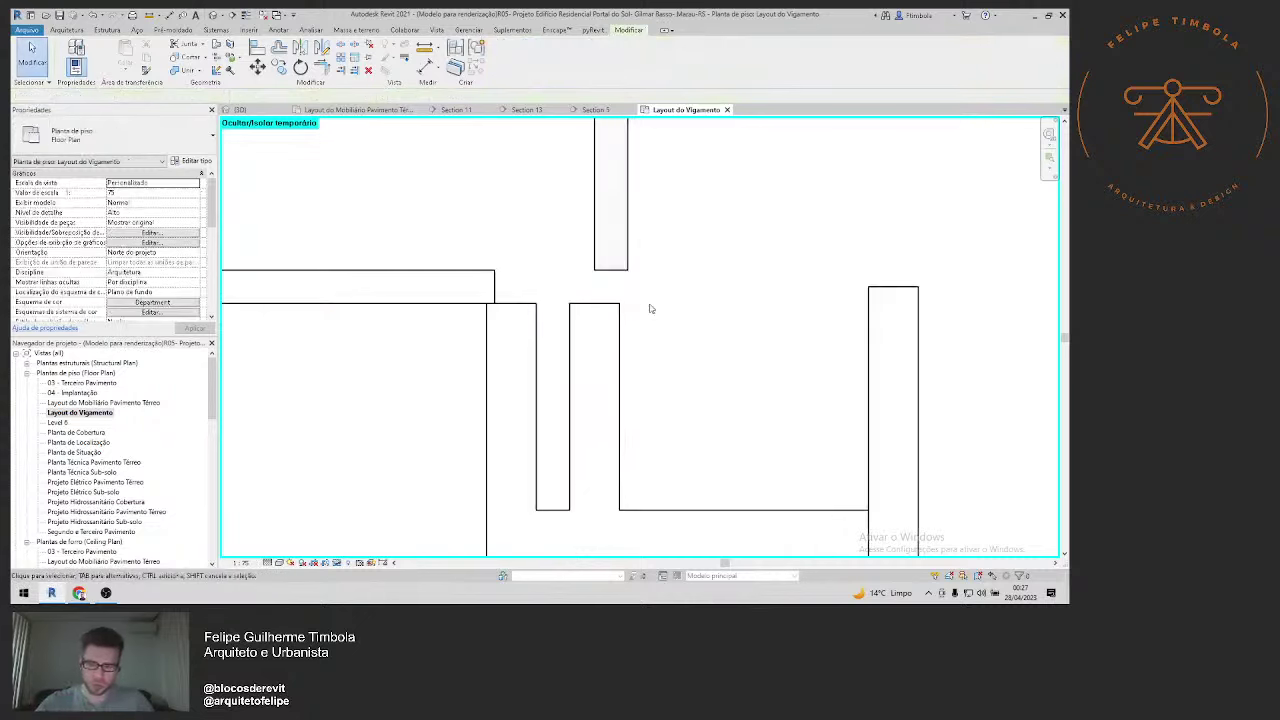
Step: Start a detail line at the beam corner and cancel it
{"action": "key", "text": "d"}
{"action": "key", "text": "l"}
{"action": "left_click", "coordinate": [628, 270]}
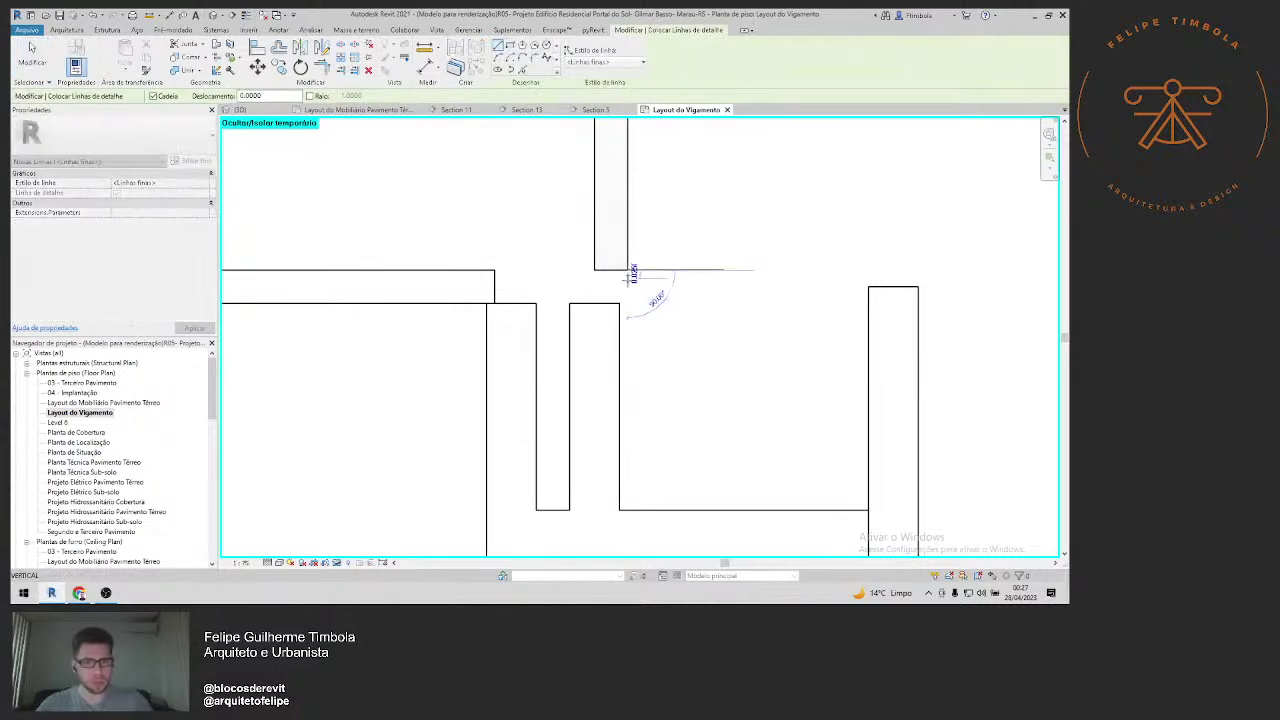
{"action": "key", "text": "Escape"}
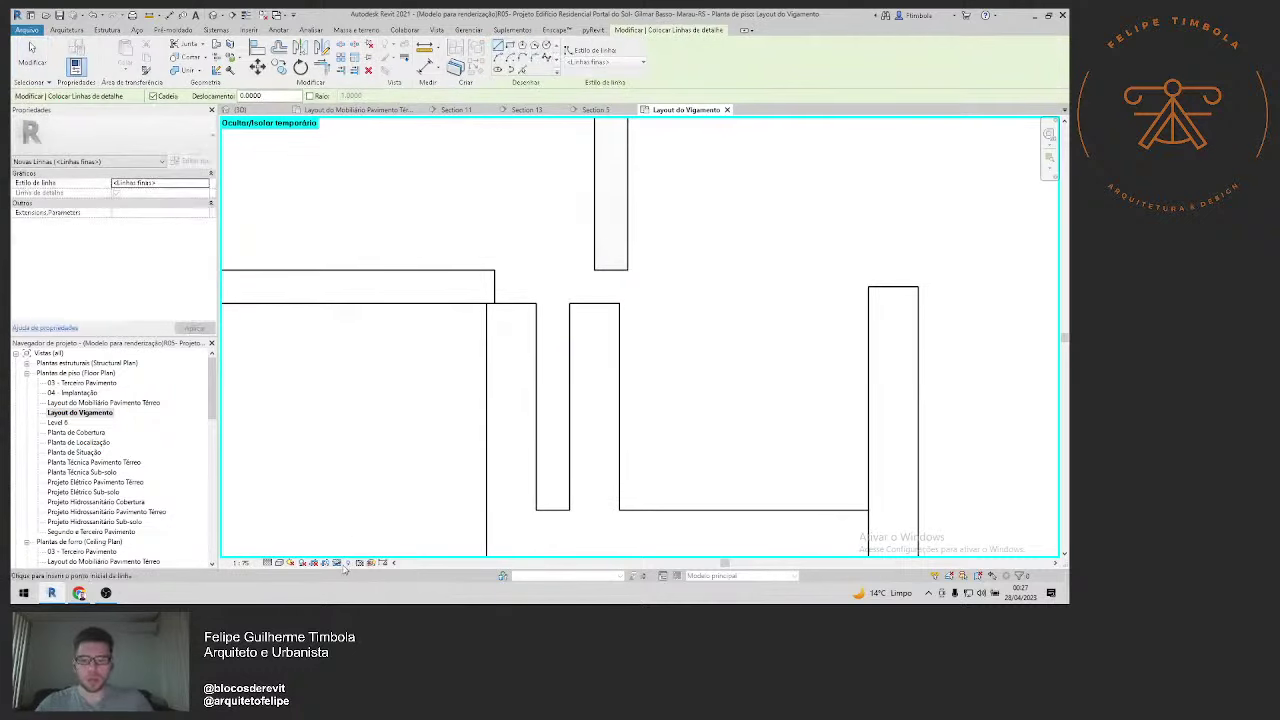
Step: Reset Temporary Hide/Isolate to show all hidden elements, then start and cancel another beam
{"action": "left_click", "coordinate": [343, 565]}
{"action": "left_click", "coordinate": [390, 546]}
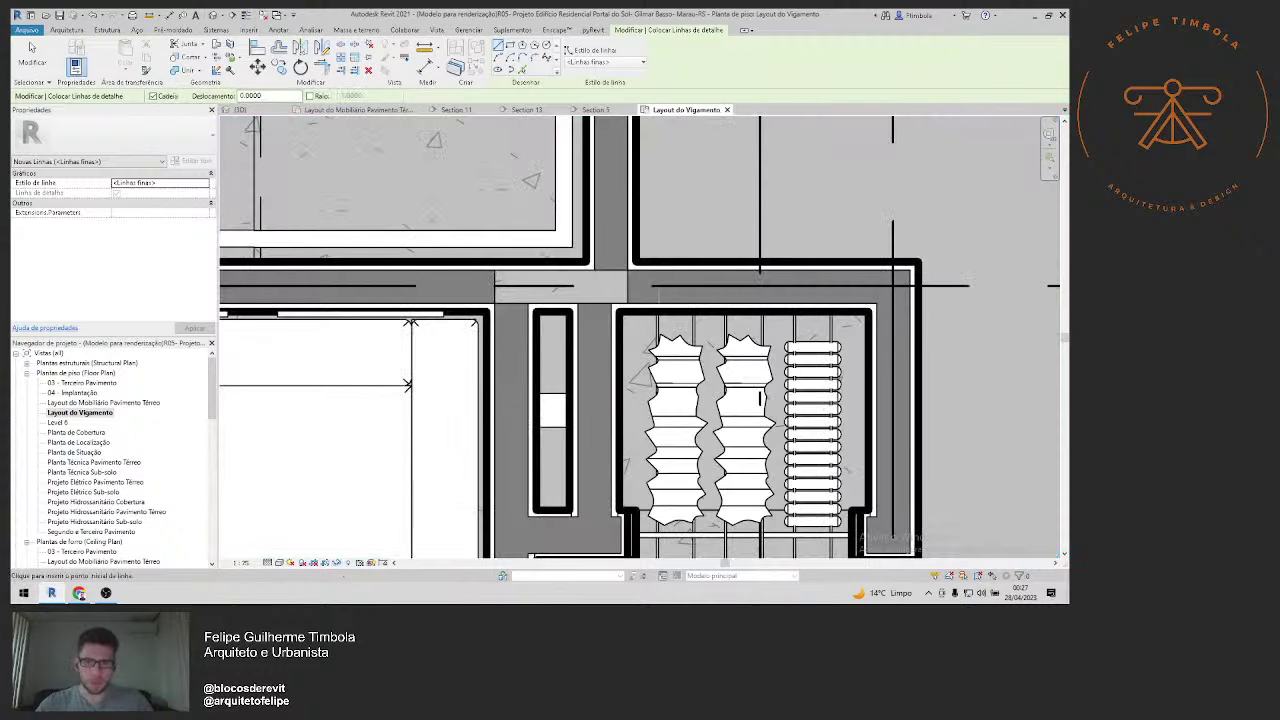
{"action": "middle_click_drag", "start_coordinate": [622, 287], "coordinate": [552, 312]}
{"action": "key", "text": "Escape"}
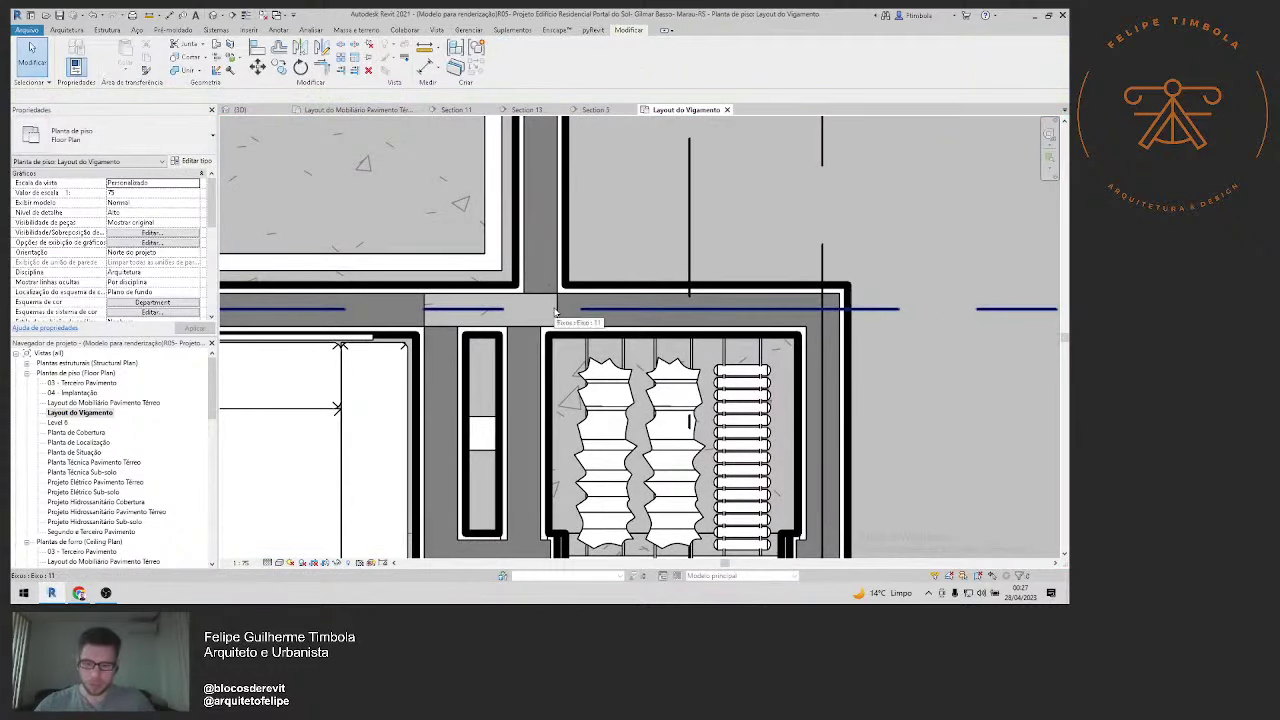
{"action": "key", "text": "b"}
{"action": "key", "text": "m"}
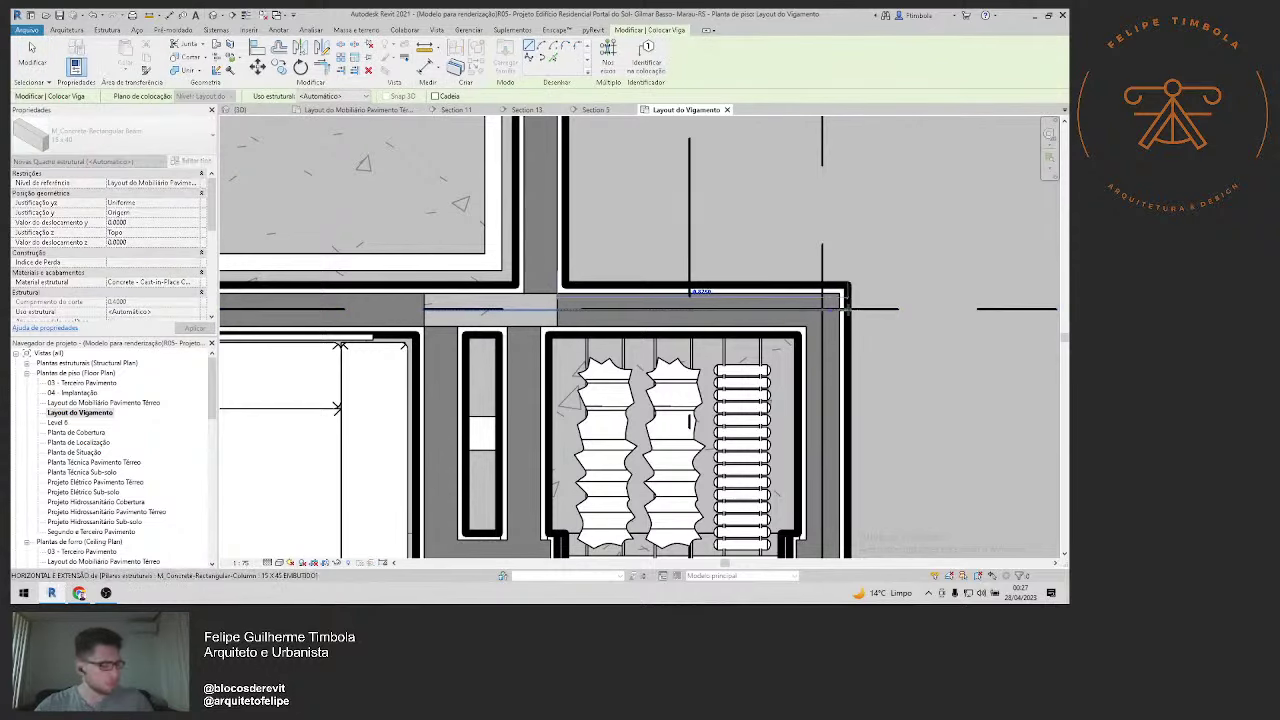
{"action": "key", "text": "Escape"}
{"action": "key", "text": "Escape"}
Step: In the 3D view, select the beam end under the slab
{"action": "left_click", "coordinate": [222, 14]}
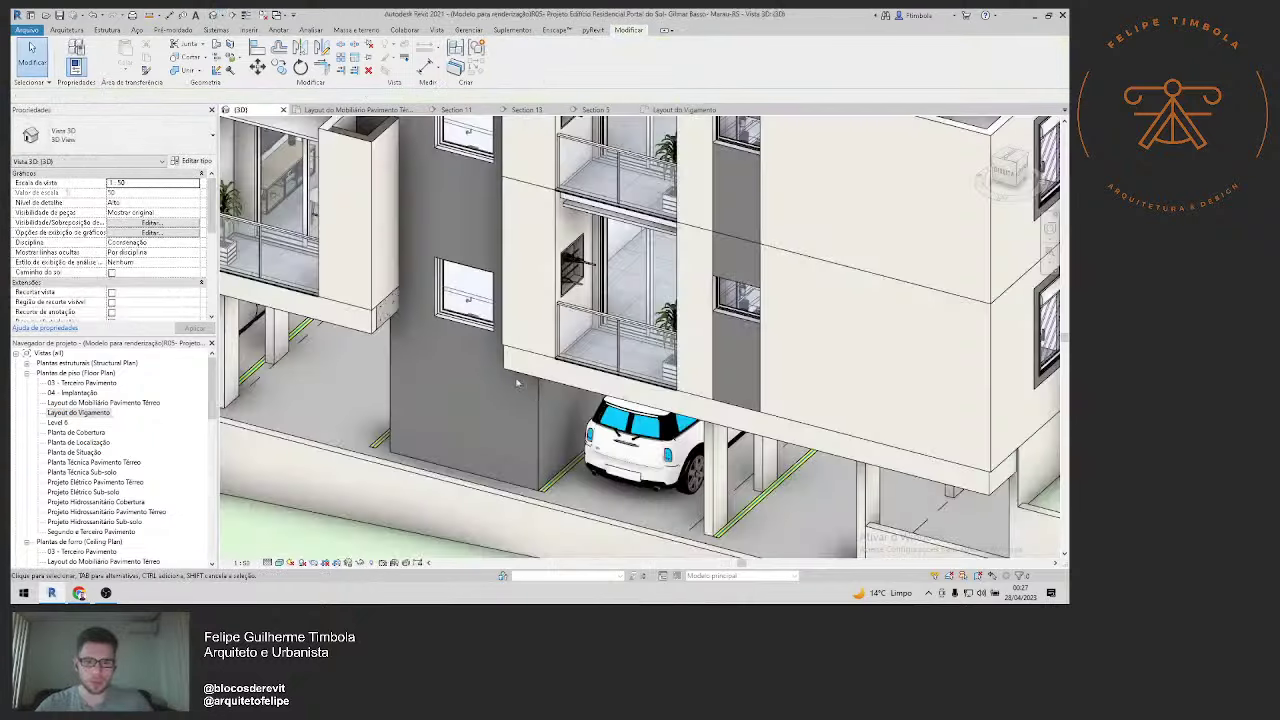
{"action": "middle_click_drag", "start_coordinate": [517, 383], "coordinate": [627, 377]}
{"action": "scroll", "coordinate": [479, 316], "scroll_direction": "up", "scroll_amount": 4}
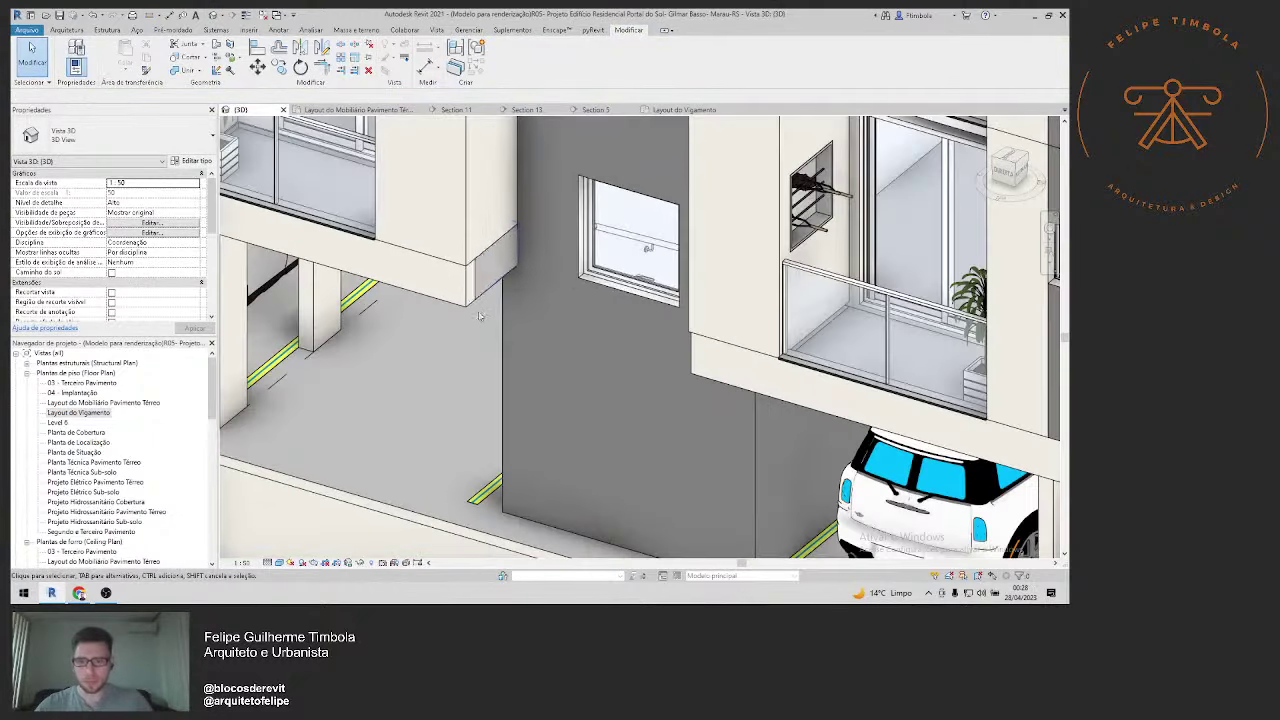
{"action": "left_click", "coordinate": [490, 290]}
{"action": "key", "text": "Escape"}
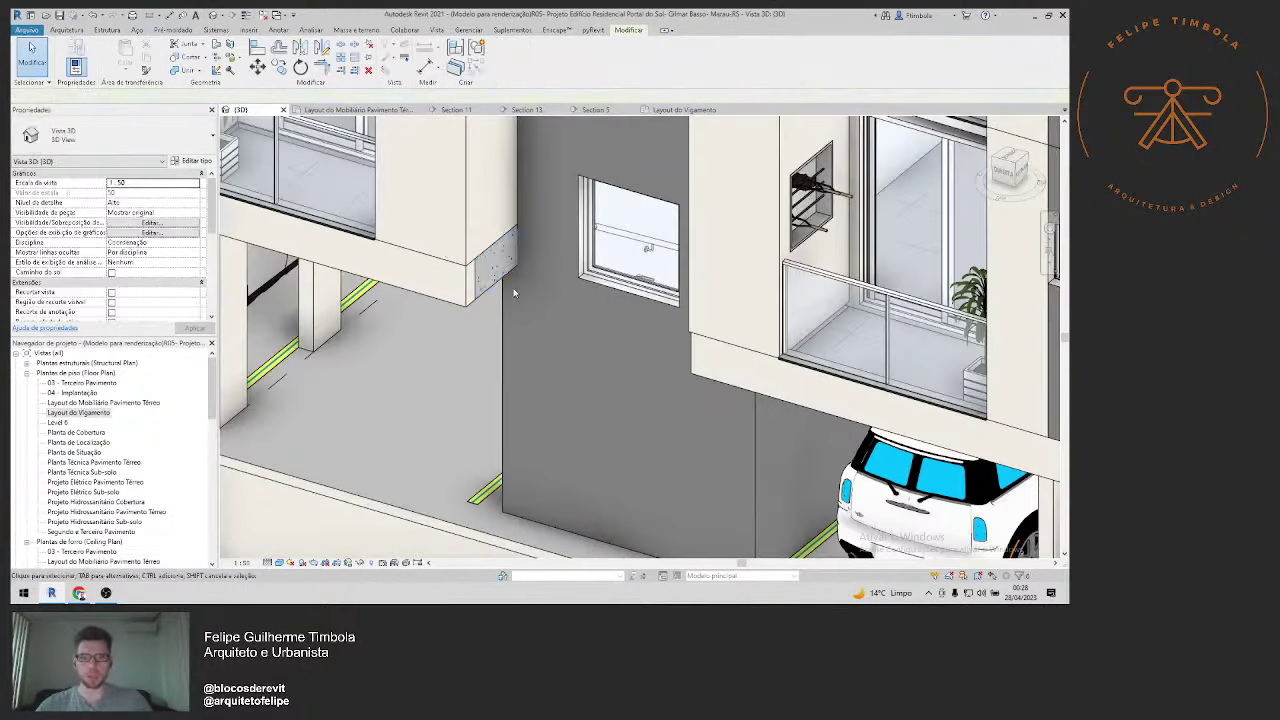
{"action": "left_click", "coordinate": [498, 268]}
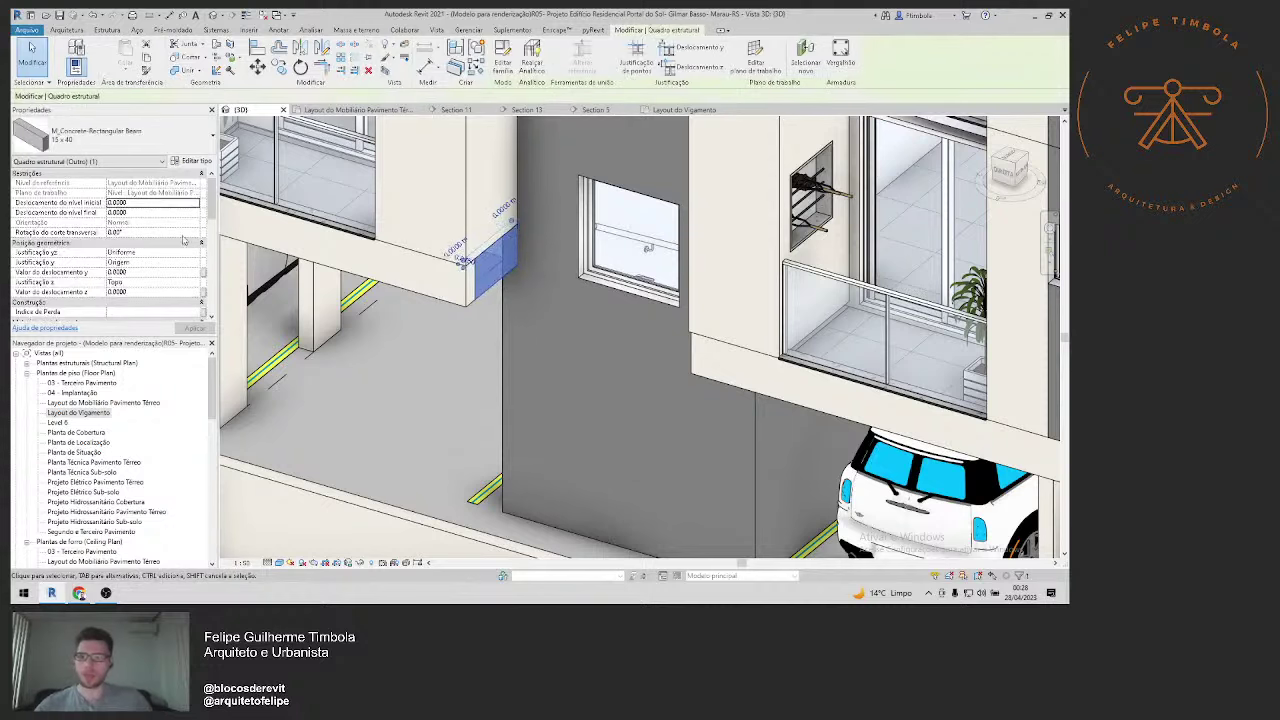
{"action": "scroll", "coordinate": [202, 306], "scroll_direction": "down", "scroll_amount": 1}
Step: Set the beam's structural material to Pintura Branco Artesão Coral 2
{"action": "left_click", "coordinate": [198, 312]}
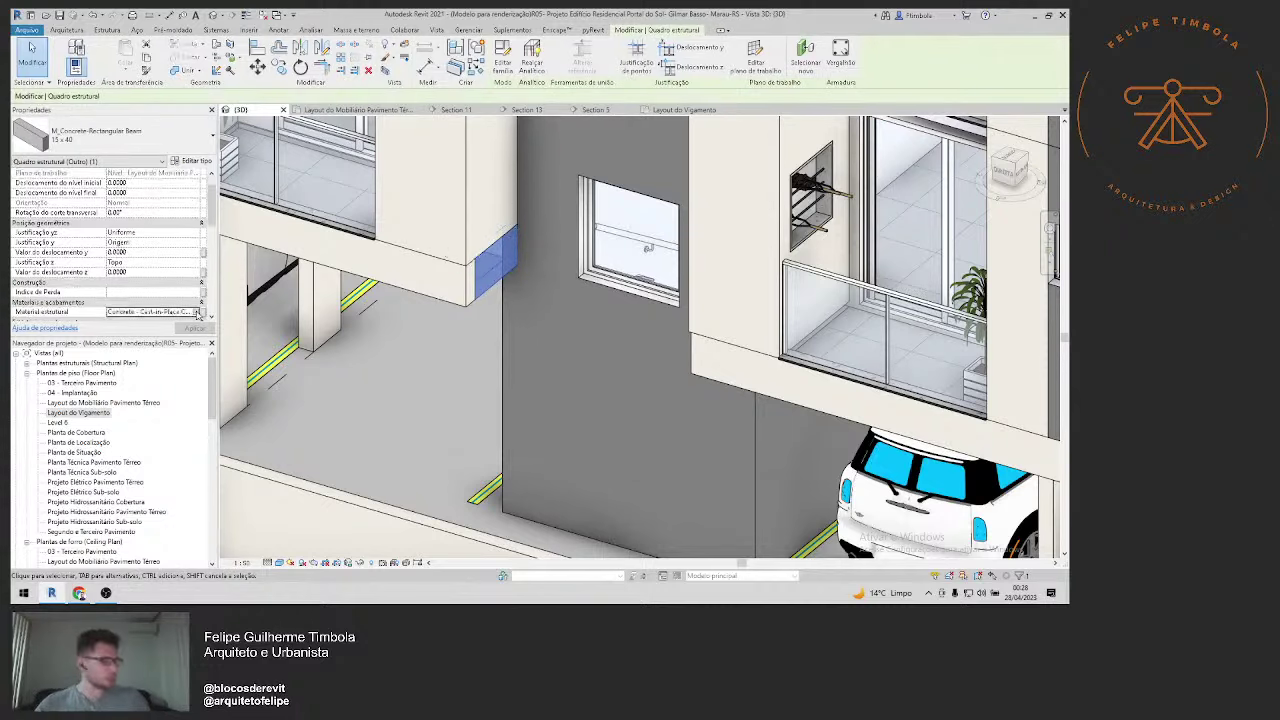
{"action": "left_click", "coordinate": [197, 311]}
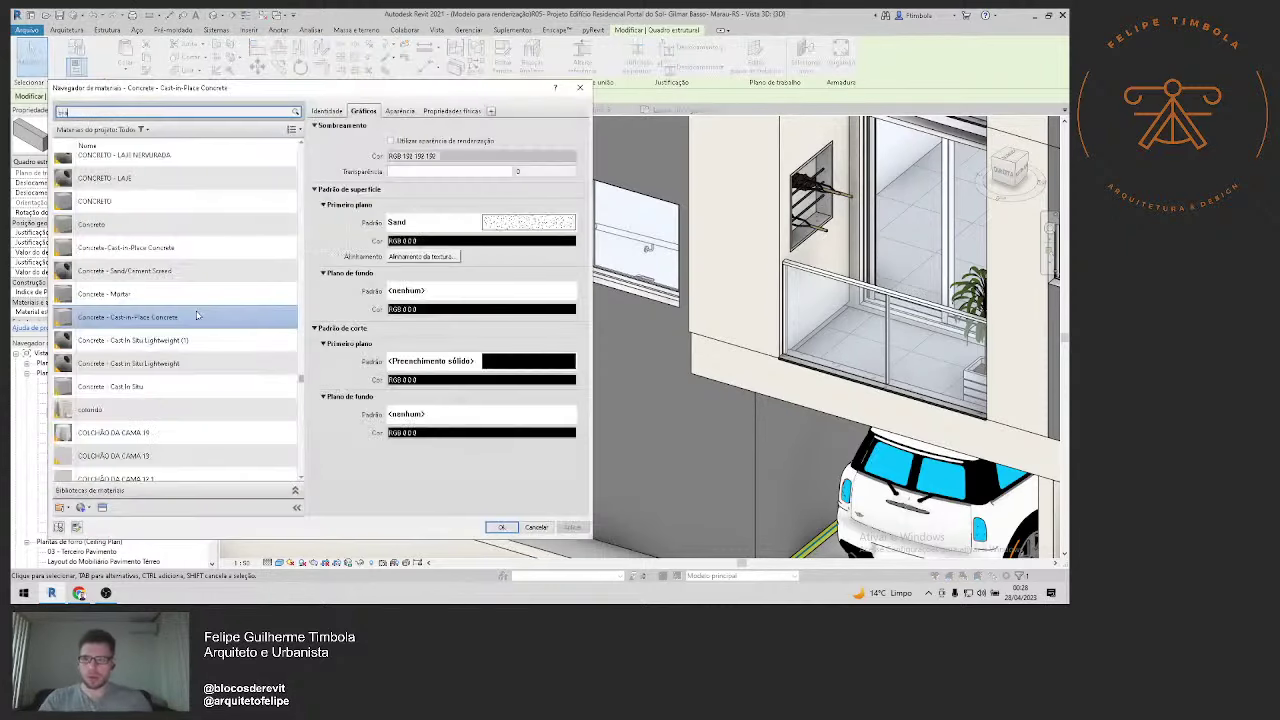
{"action": "type", "text": "anco arte"}
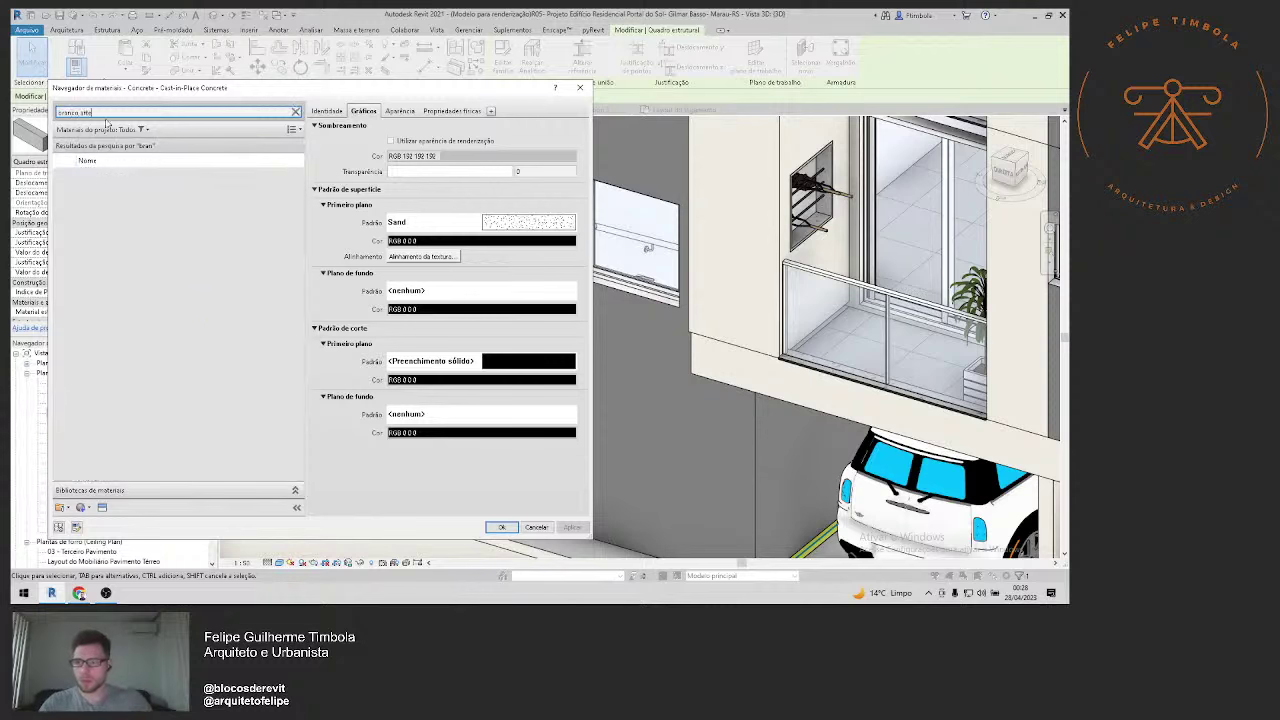
{"action": "left_click", "coordinate": [142, 203]}
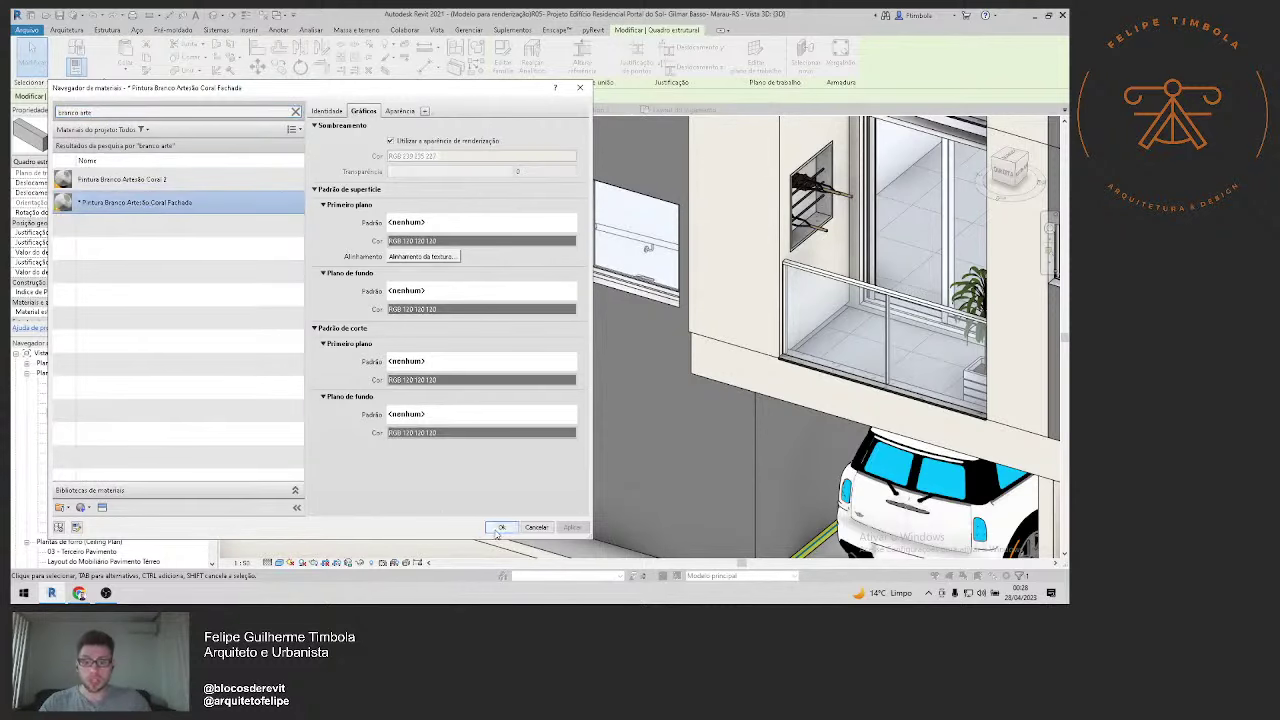
{"action": "key", "text": "Up"}
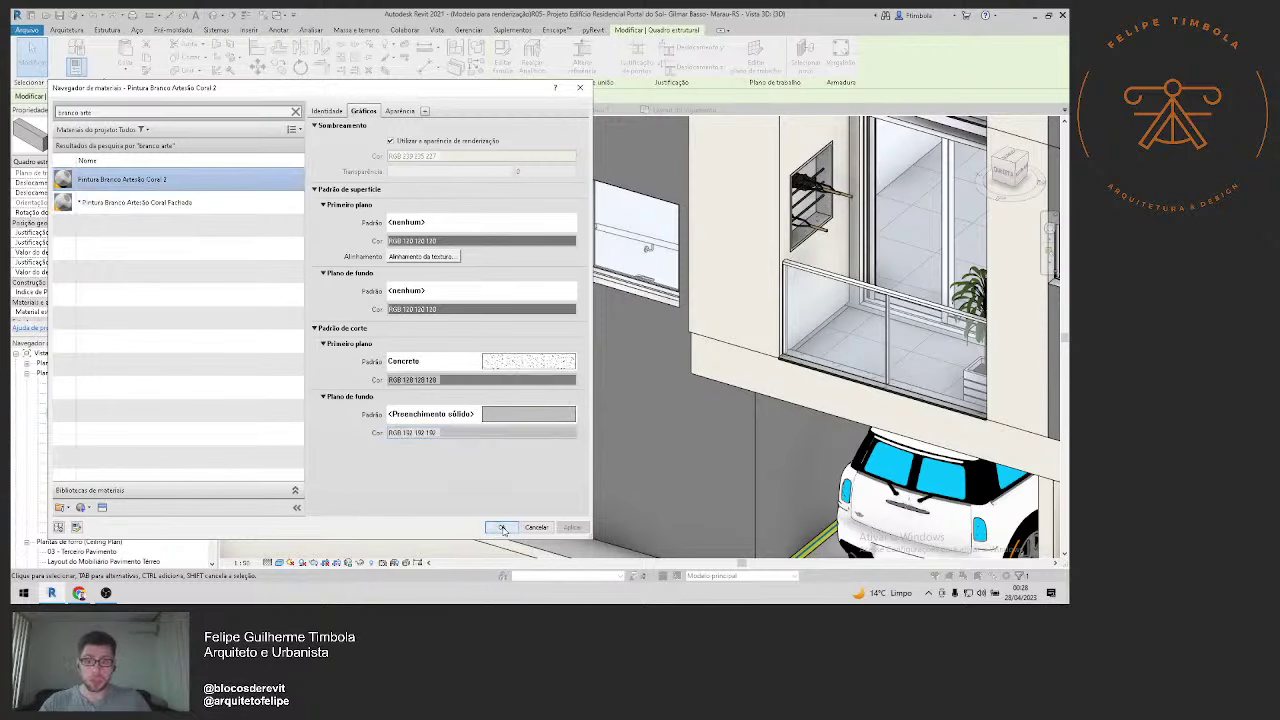
{"action": "left_click", "coordinate": [502, 527]}
{"action": "key", "text": "Escape"}
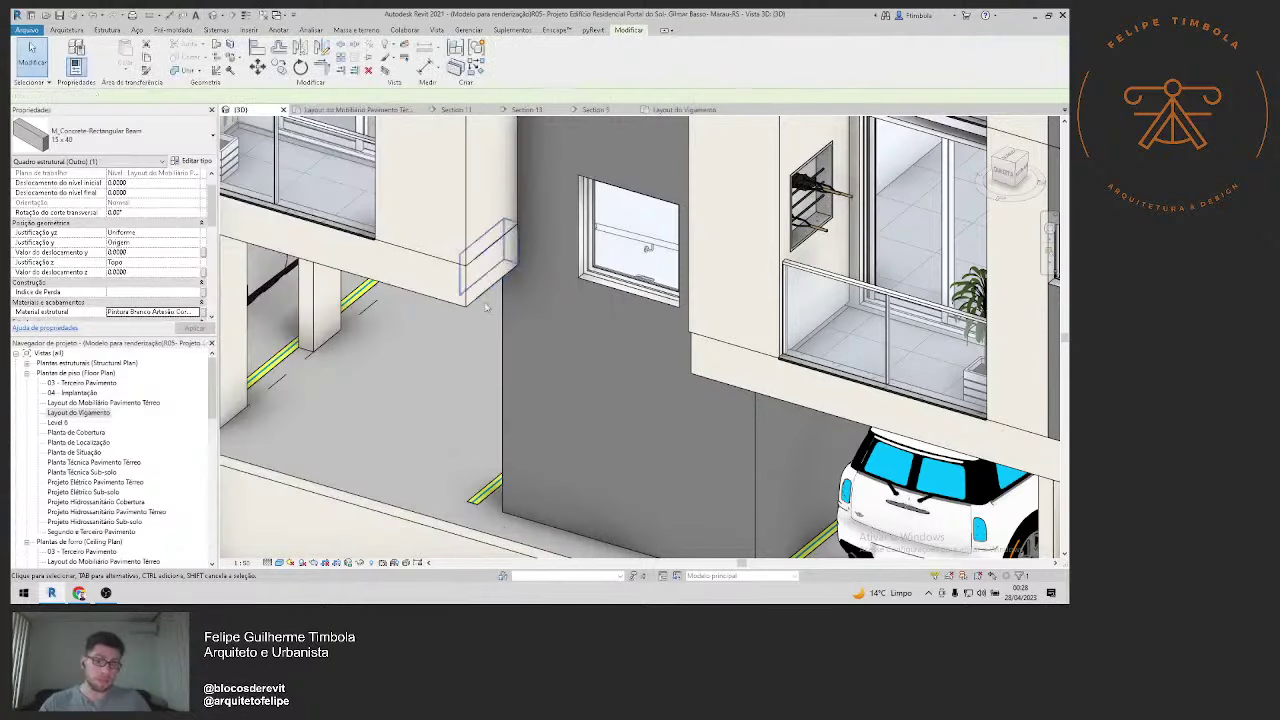
Step: Orbit the 3D model around the facade, then reopen the Layout do Vigamento plan
{"action": "middle_click_drag", "start_coordinate": [486, 360], "coordinate": [588, 345], "text": "shift"}
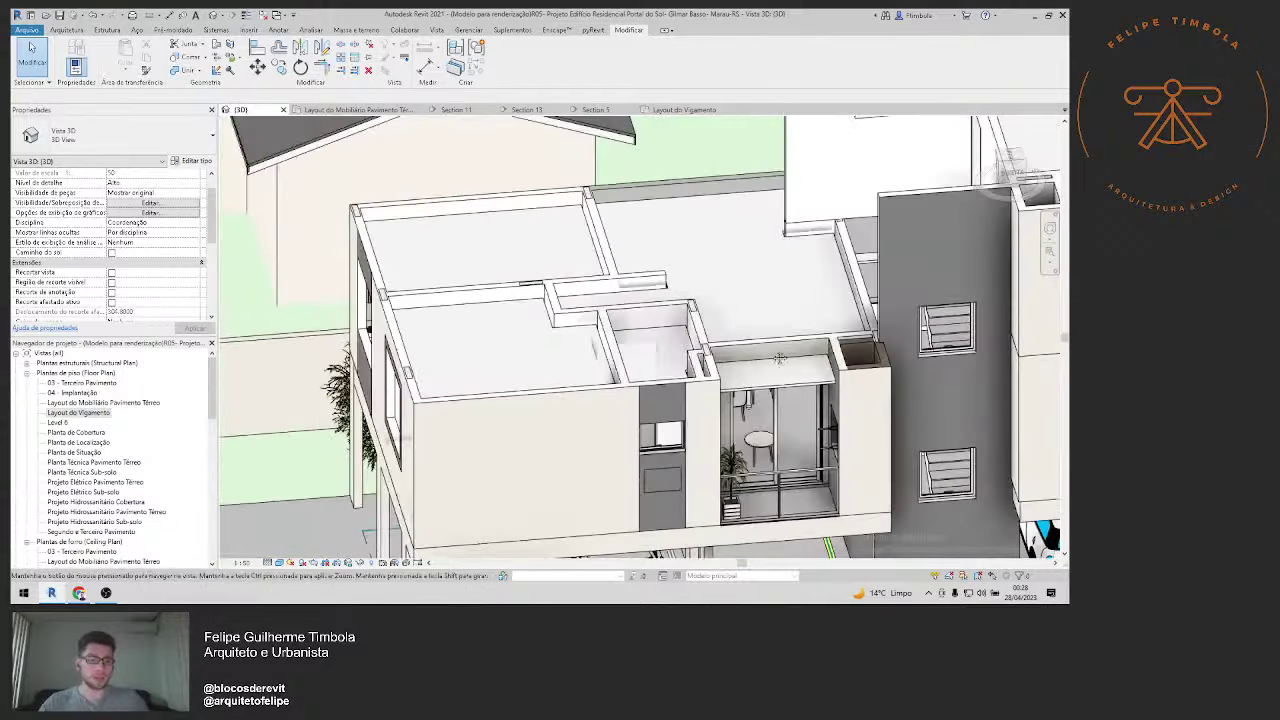
{"action": "middle_click_drag", "start_coordinate": [588, 345], "coordinate": [796, 440], "text": "shift"}
{"action": "scroll", "coordinate": [796, 440], "scroll_direction": "up", "scroll_amount": 3}
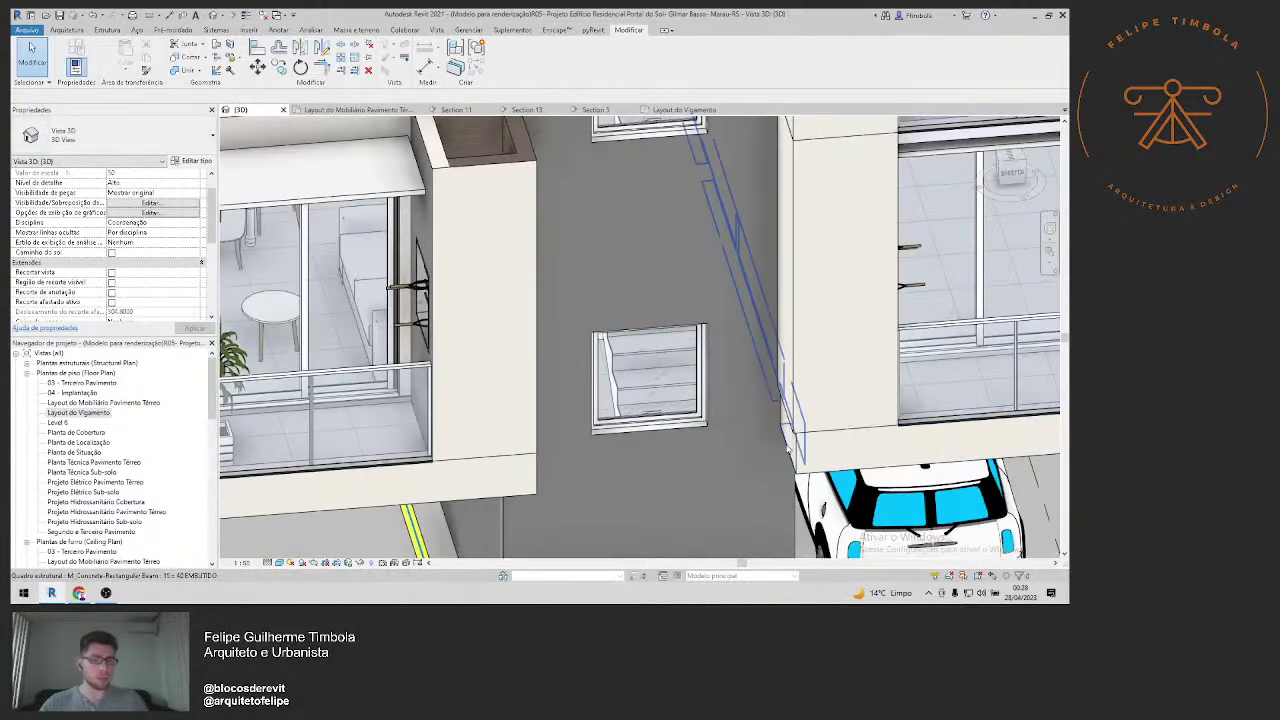
{"action": "scroll", "coordinate": [788, 450], "scroll_direction": "down", "scroll_amount": 5}
{"action": "middle_click_drag", "start_coordinate": [705, 449], "coordinate": [667, 463], "text": "shift"}
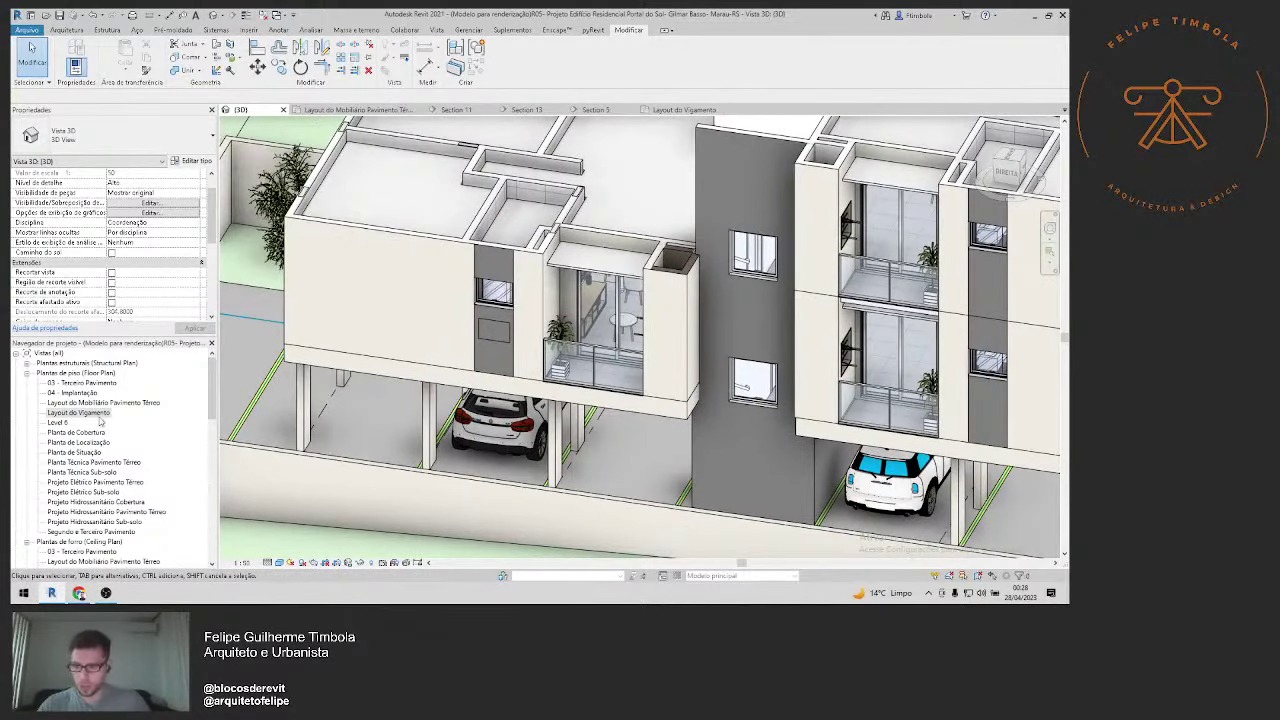
{"action": "double_click", "coordinate": [80, 412]}
{"action": "scroll", "coordinate": [663, 329], "scroll_direction": "down", "scroll_amount": 2}
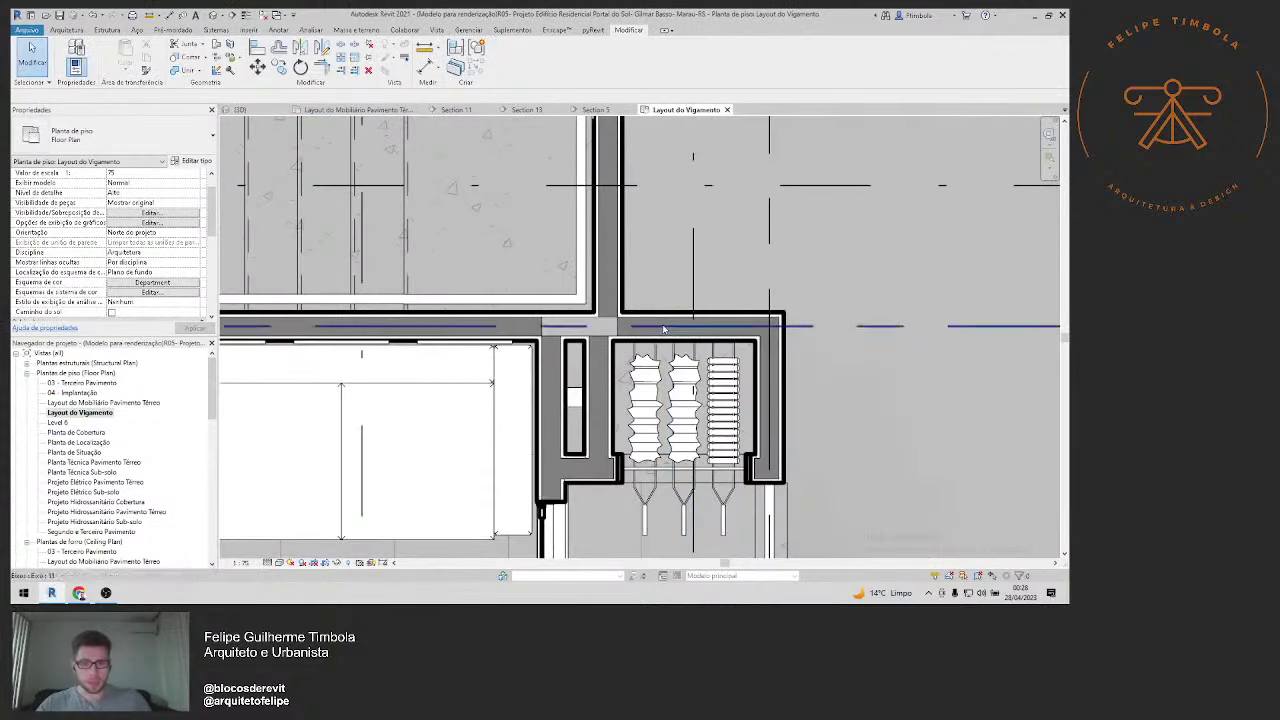
{"action": "key", "text": "Tab"}
{"action": "left_click", "coordinate": [662, 327]}
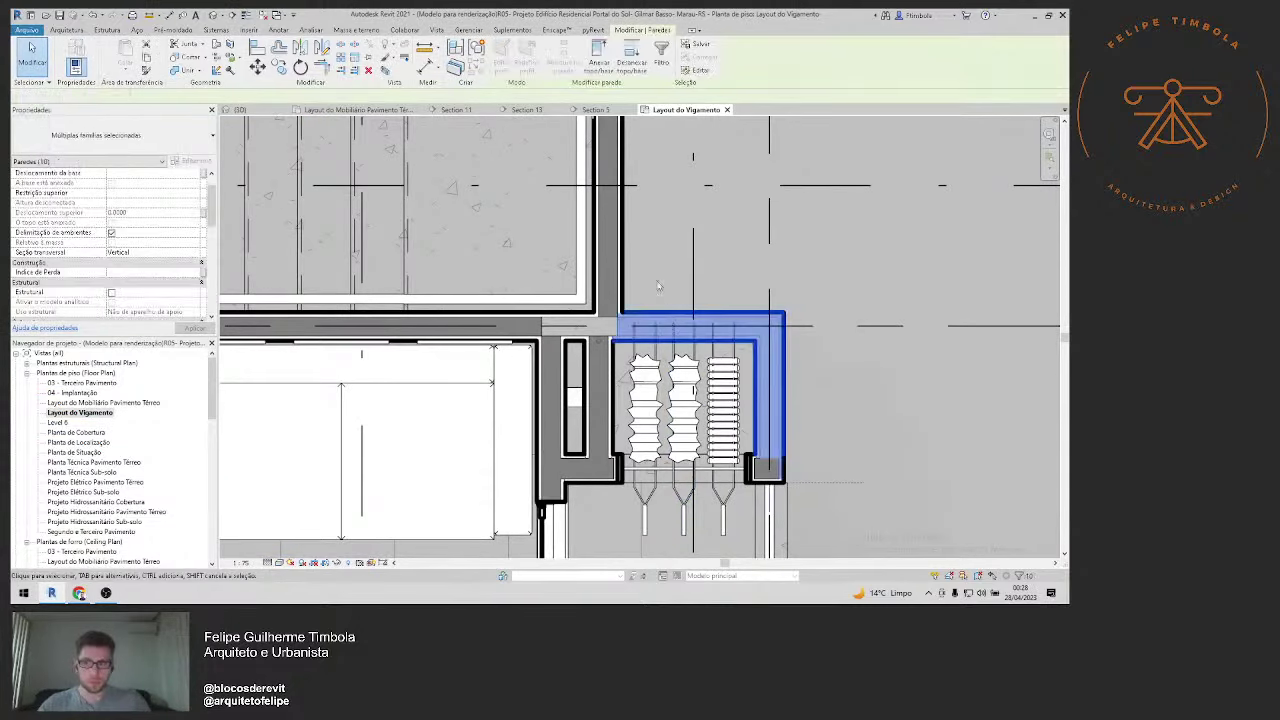
{"action": "key", "text": "Escape"}
{"action": "scroll", "coordinate": [657, 287], "scroll_direction": "down", "scroll_amount": 2}
{"action": "middle_click_drag", "start_coordinate": [657, 287], "coordinate": [656, 233]}
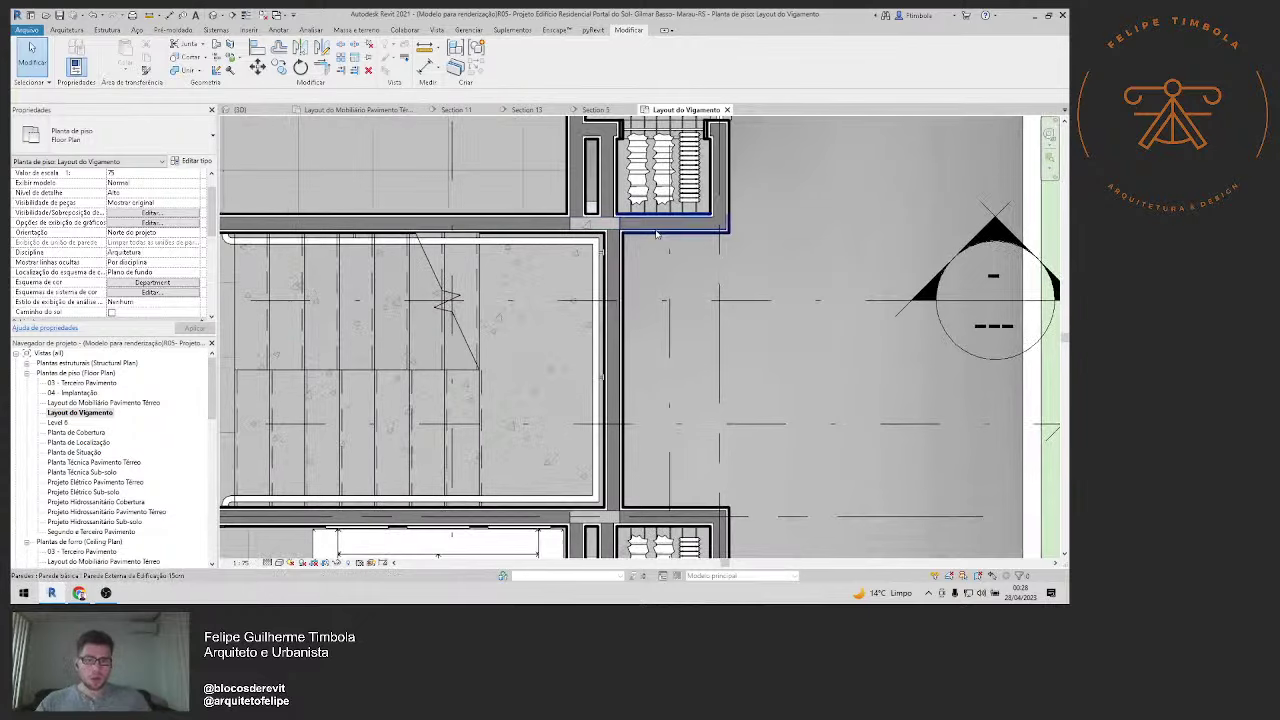
{"action": "scroll", "coordinate": [657, 233], "scroll_direction": "up", "scroll_amount": 2}
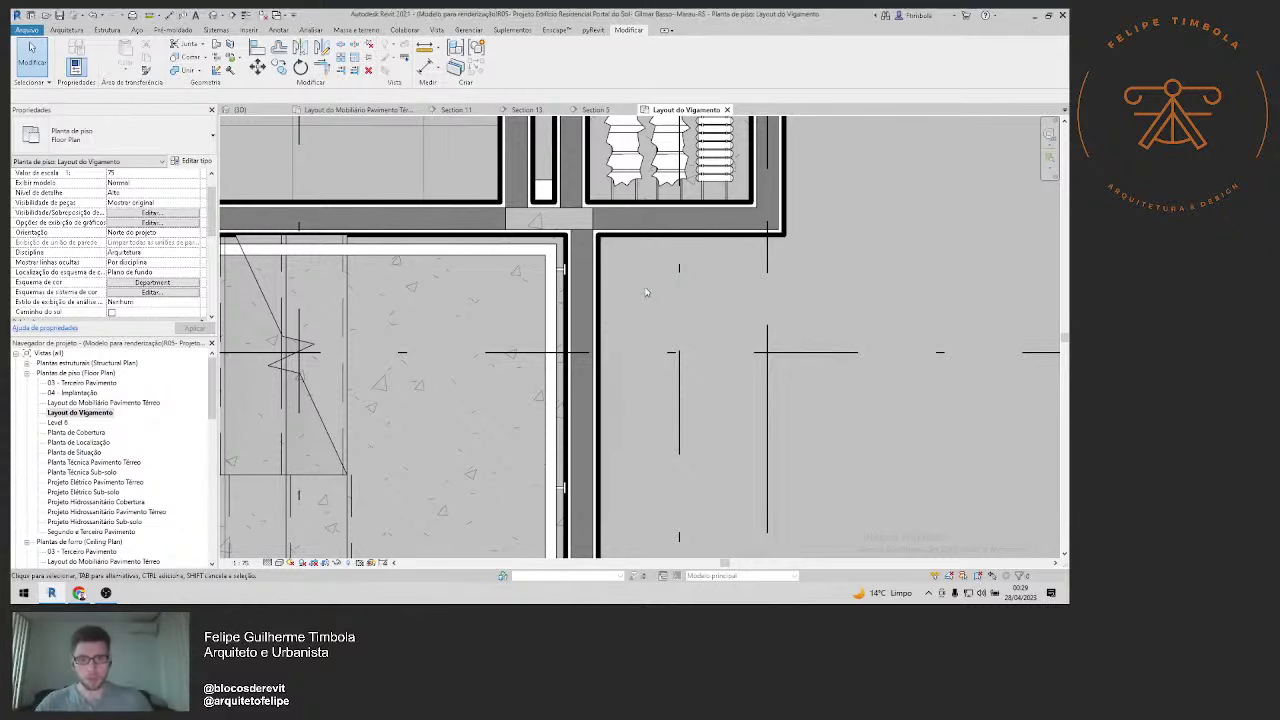
{"action": "left_click_drag", "start_coordinate": [634, 286], "coordinate": [582, 202]}
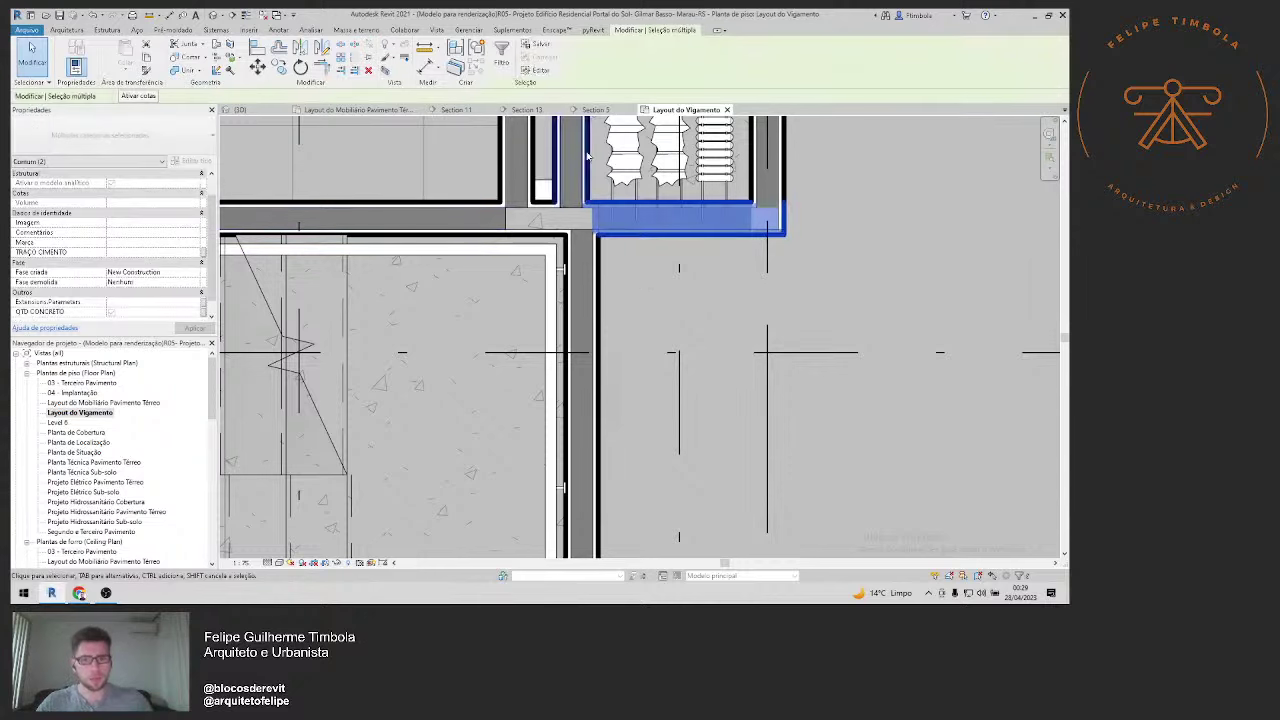
{"action": "left_click", "coordinate": [507, 71]}
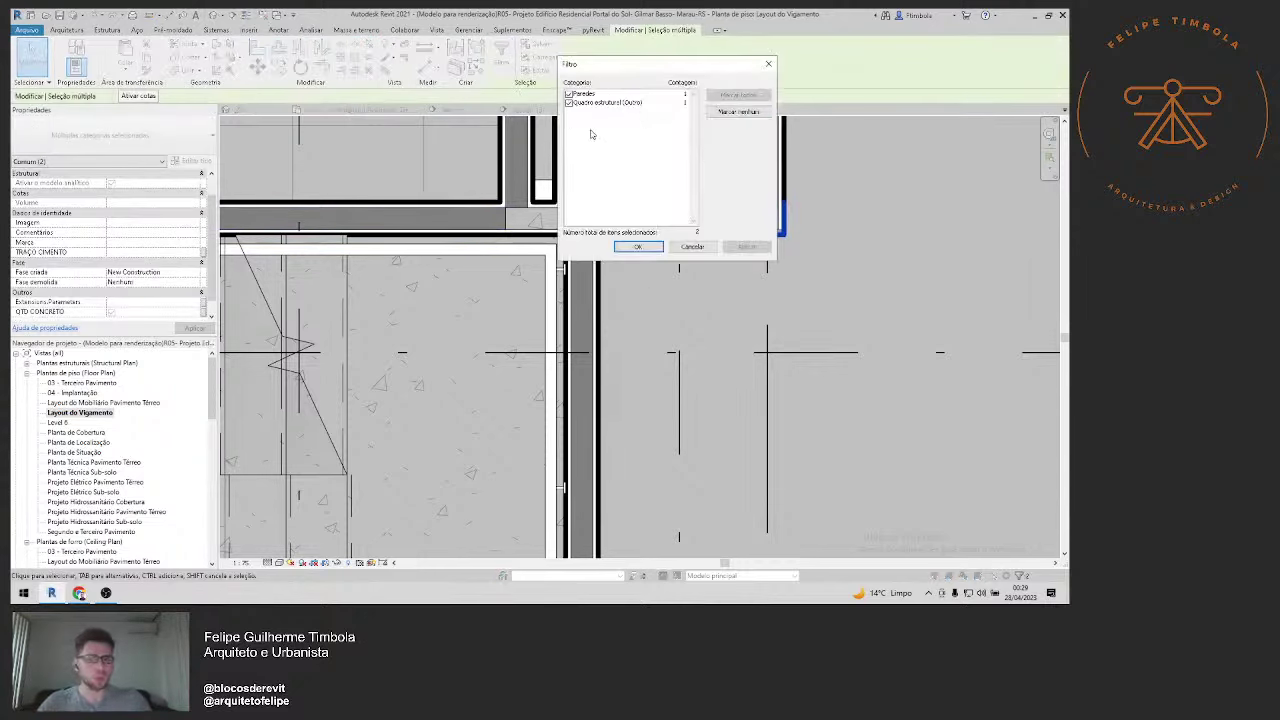
{"action": "left_click", "coordinate": [569, 93]}
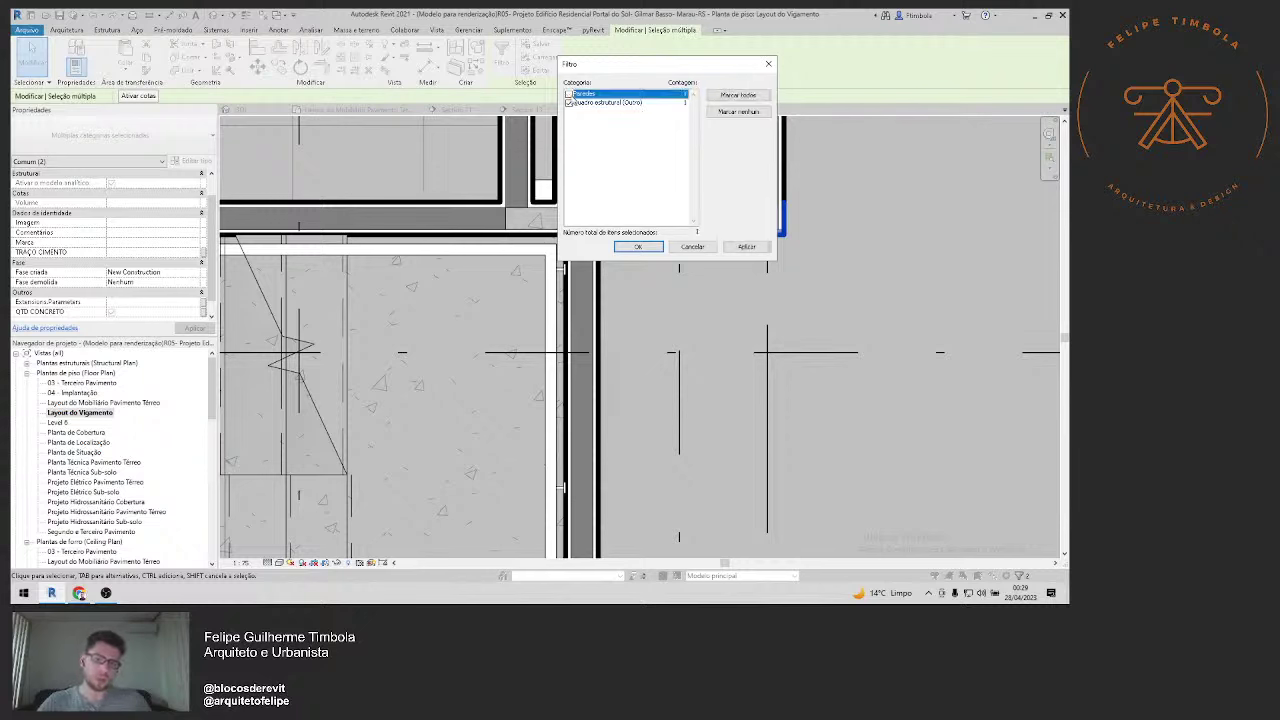
{"action": "left_click", "coordinate": [637, 246]}
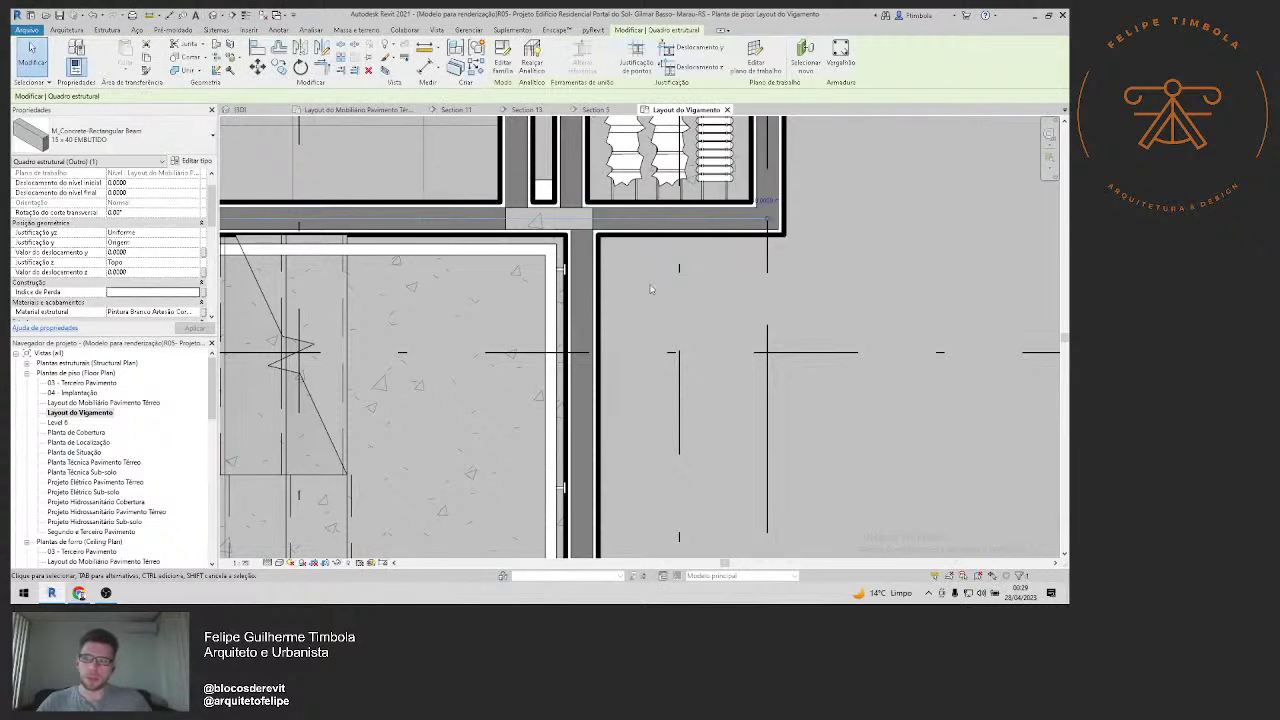
{"action": "left_click", "coordinate": [336, 563]}
{"action": "left_click", "coordinate": [400, 510]}
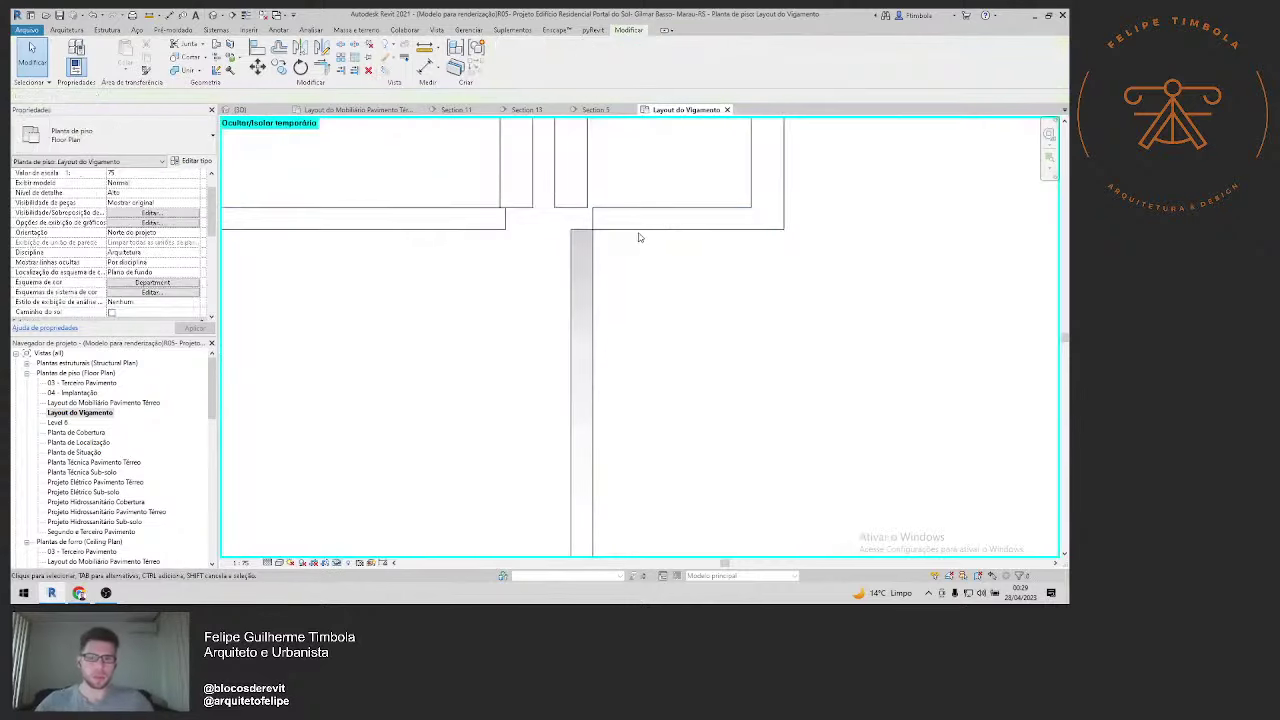
{"action": "left_click", "coordinate": [590, 255]}
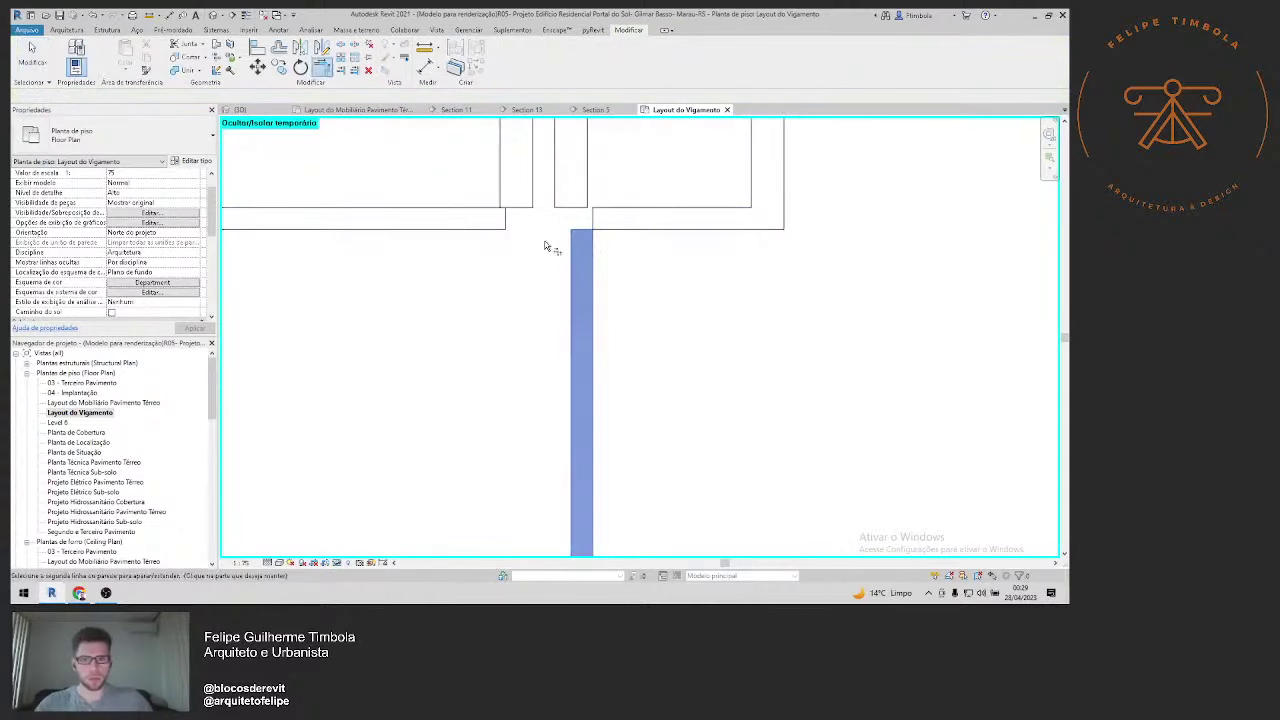
{"action": "left_click", "coordinate": [640, 275]}
{"action": "scroll", "coordinate": [643, 275], "scroll_direction": "down", "scroll_amount": 2}
{"action": "scroll", "coordinate": [643, 275], "scroll_direction": "down", "scroll_amount": 1}
{"action": "left_click", "coordinate": [595, 245]}
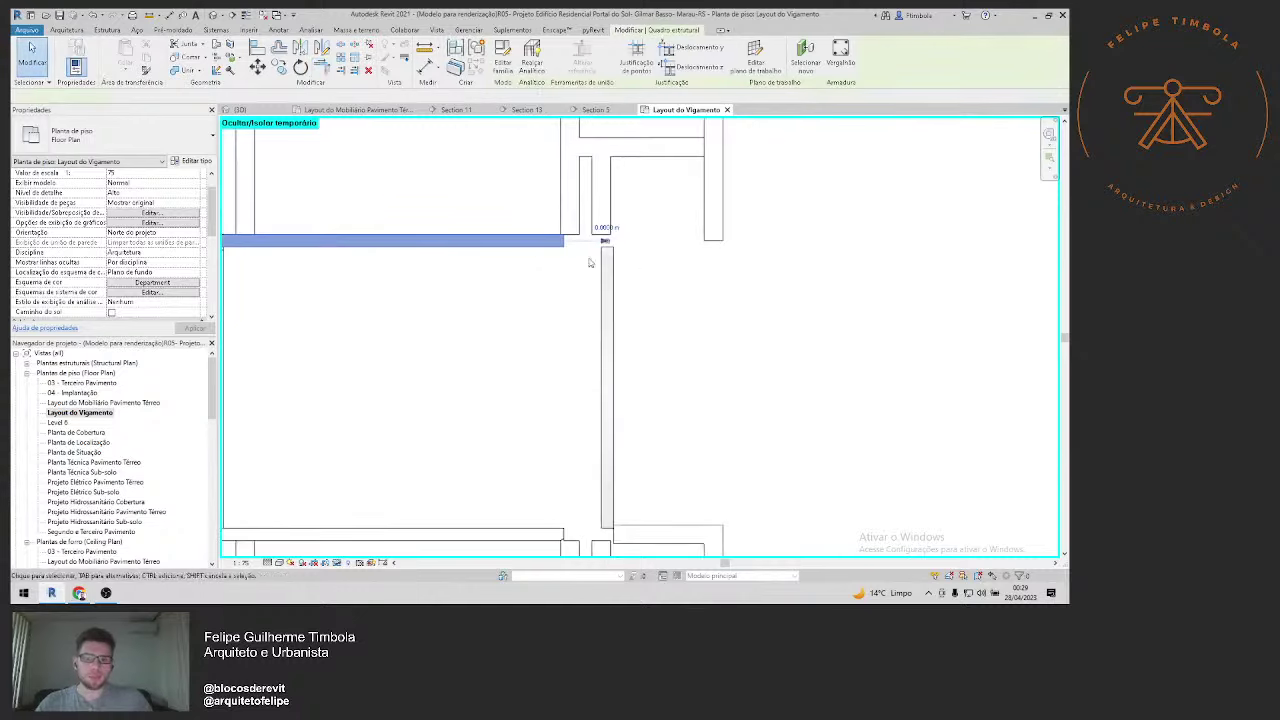
{"action": "left_click", "coordinate": [606, 280]}
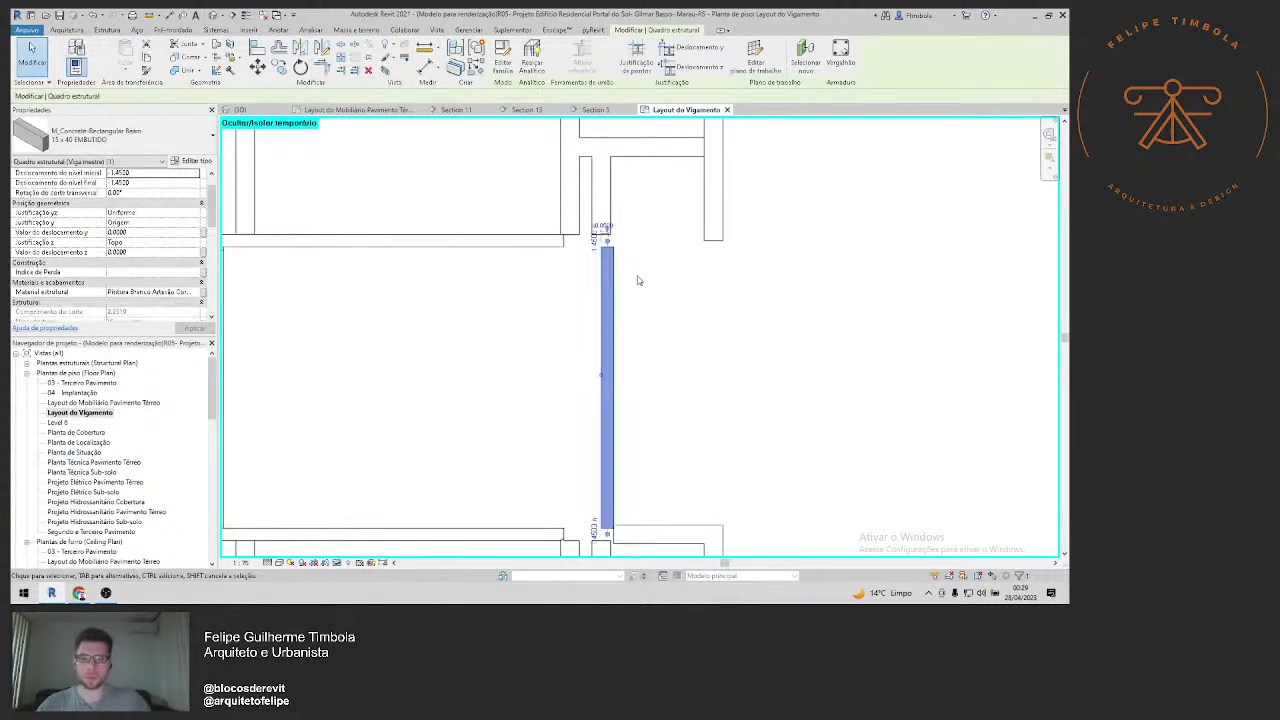
{"action": "left_click", "coordinate": [638, 280]}
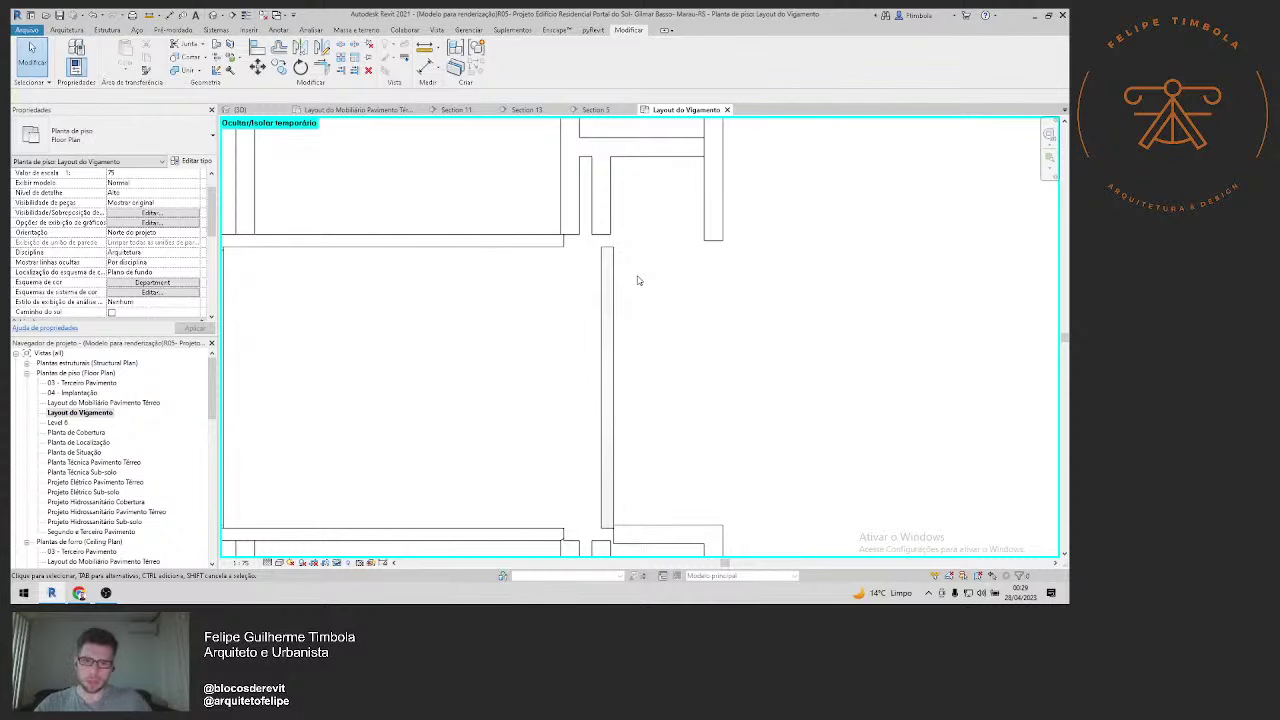
{"action": "left_click", "coordinate": [355, 562]}
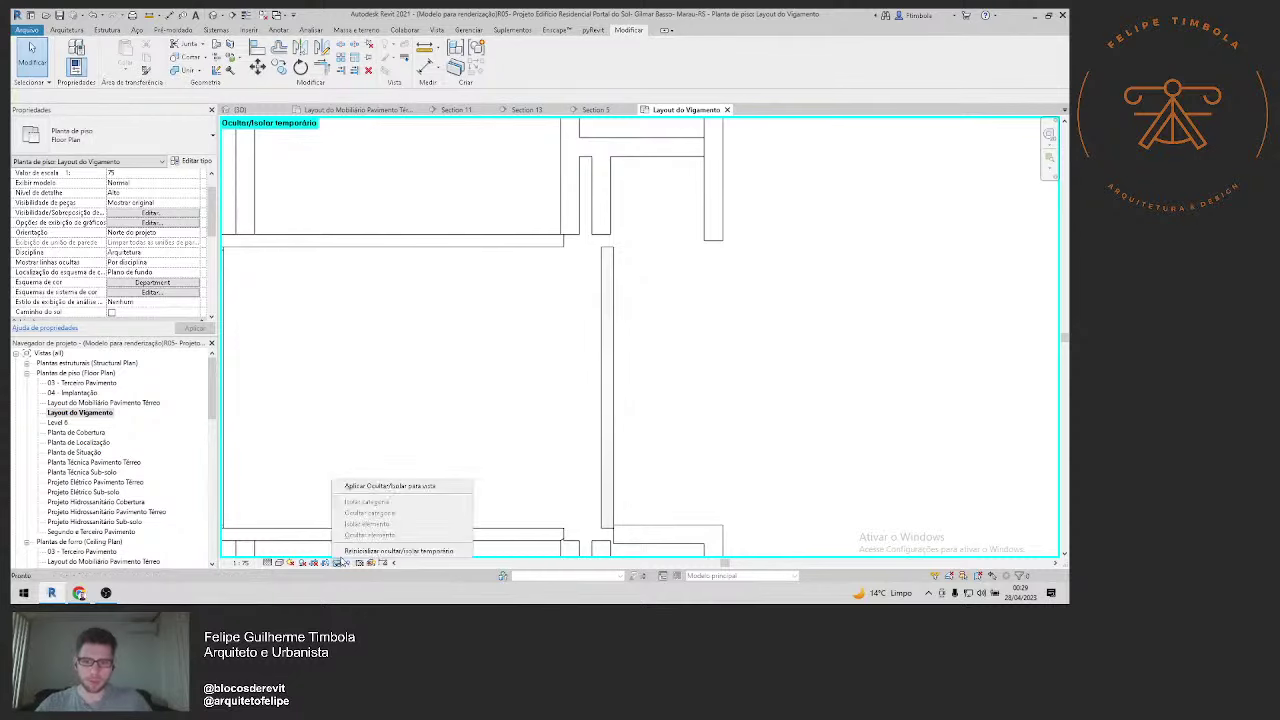
{"action": "left_click", "coordinate": [380, 534]}
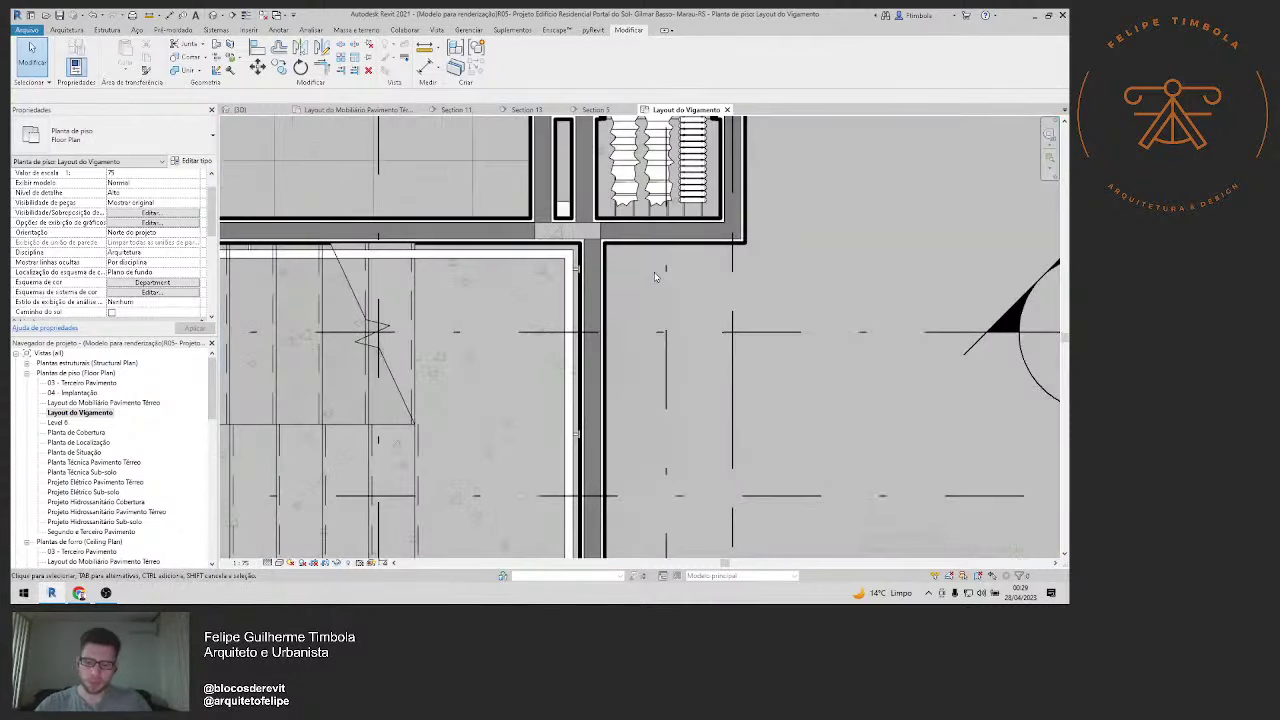
Step: Start a new beam at the corner with the BM shortcut, then cancel it
{"action": "key", "text": "b"}
{"action": "key", "text": "m"}
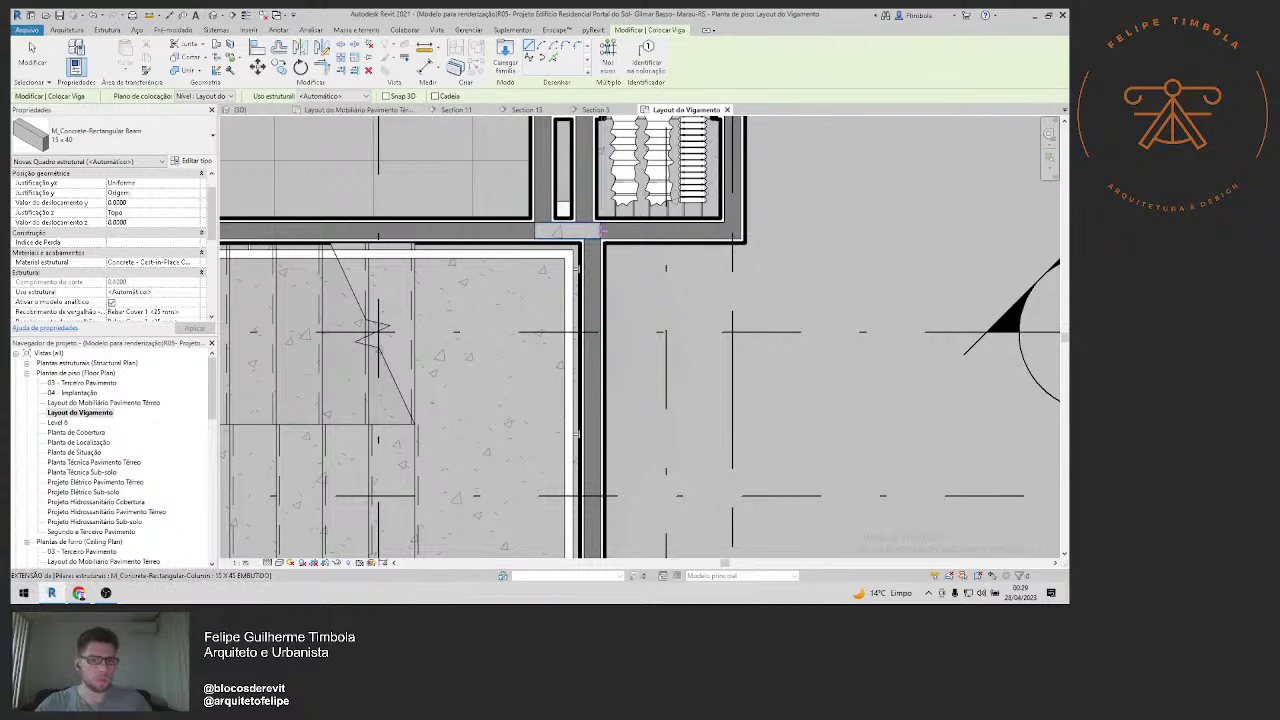
{"action": "left_click", "coordinate": [603, 231]}
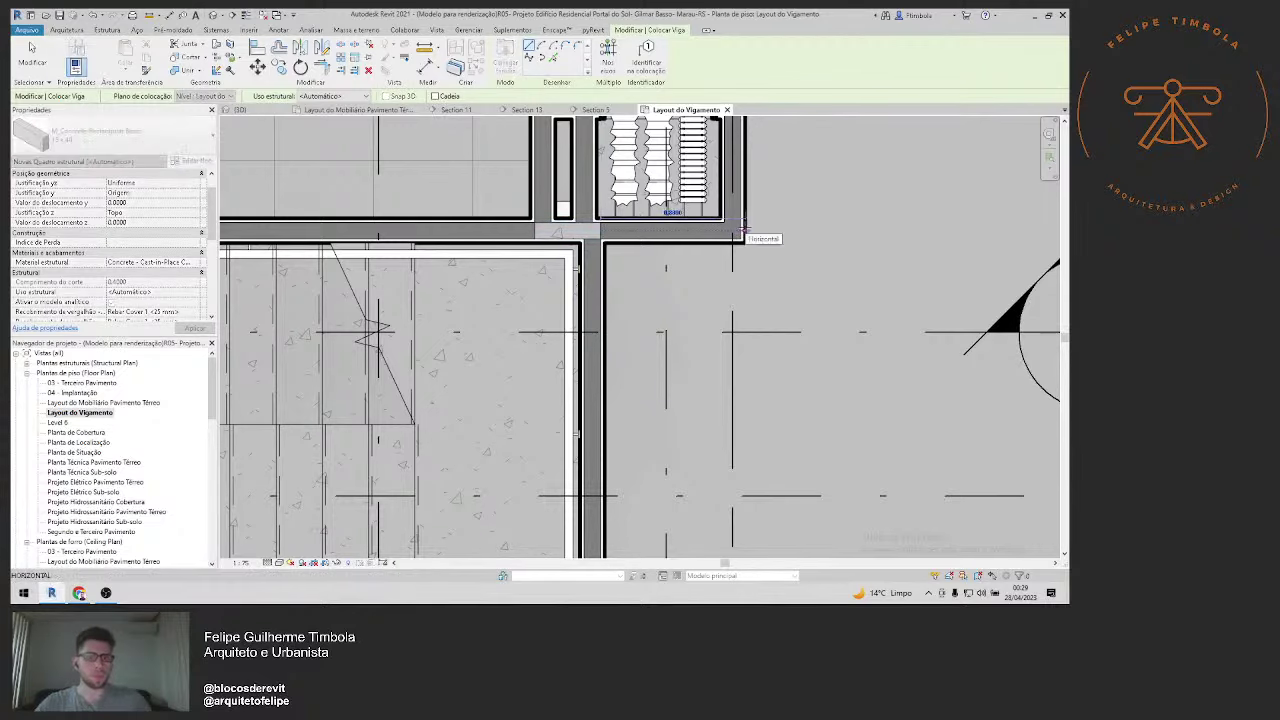
{"action": "key", "text": "Escape"}
{"action": "key", "text": "Escape"}
Step: Select the beam under the balcony in 3D and set its structural material to Pintura Branco Artesão Coral 2
{"action": "left_click", "coordinate": [213, 14]}
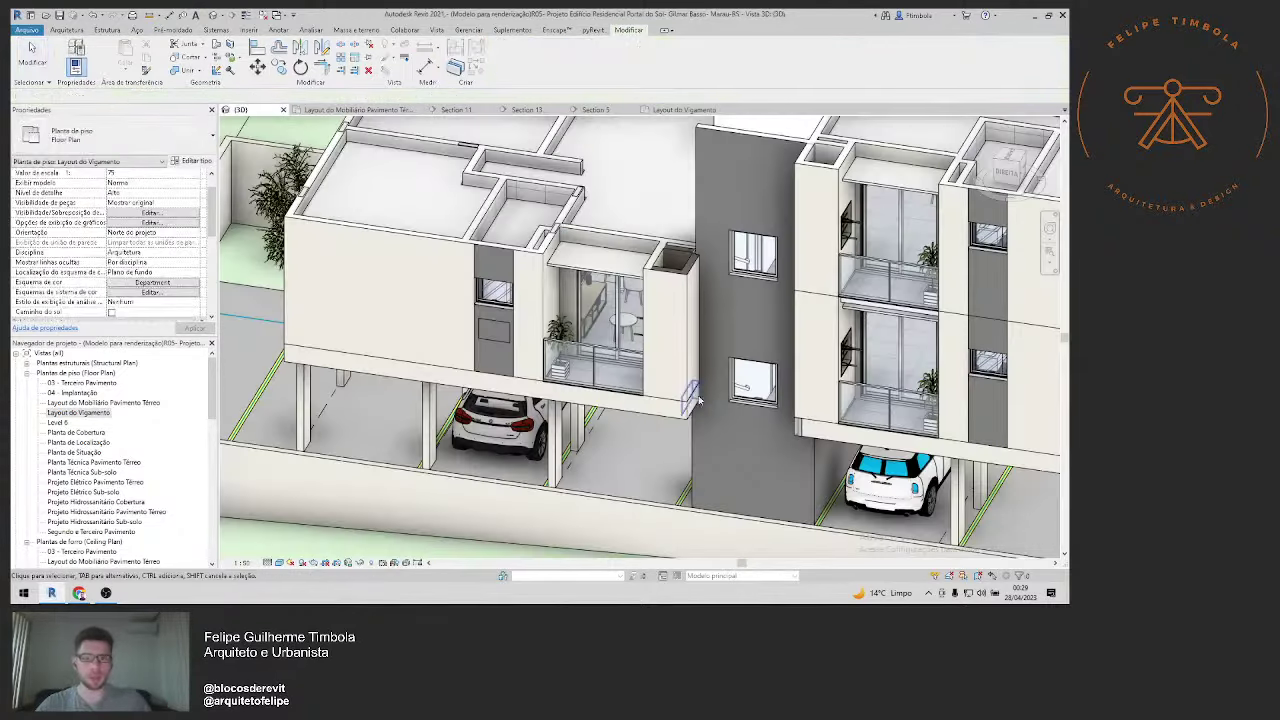
{"action": "scroll", "coordinate": [700, 400], "scroll_direction": "up", "scroll_amount": 5}
{"action": "left_click", "coordinate": [795, 400]}
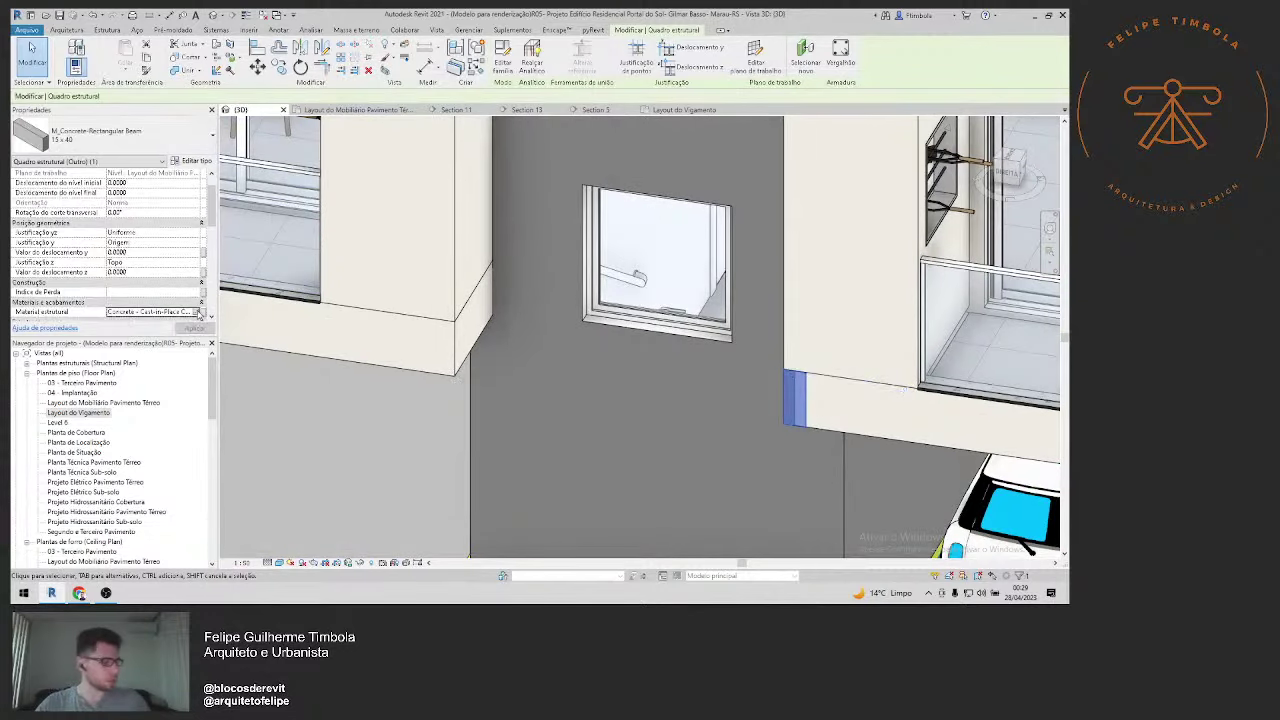
{"action": "left_click", "coordinate": [197, 311]}
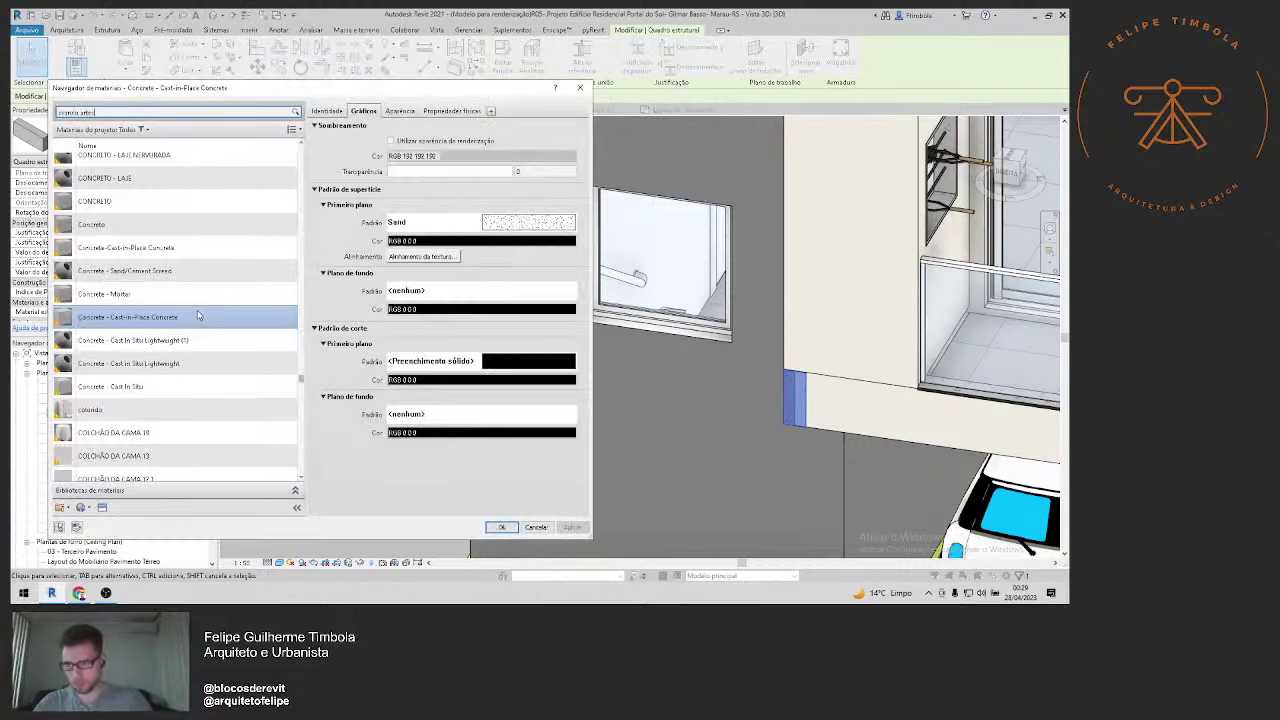
{"action": "type", "text": "artes"}
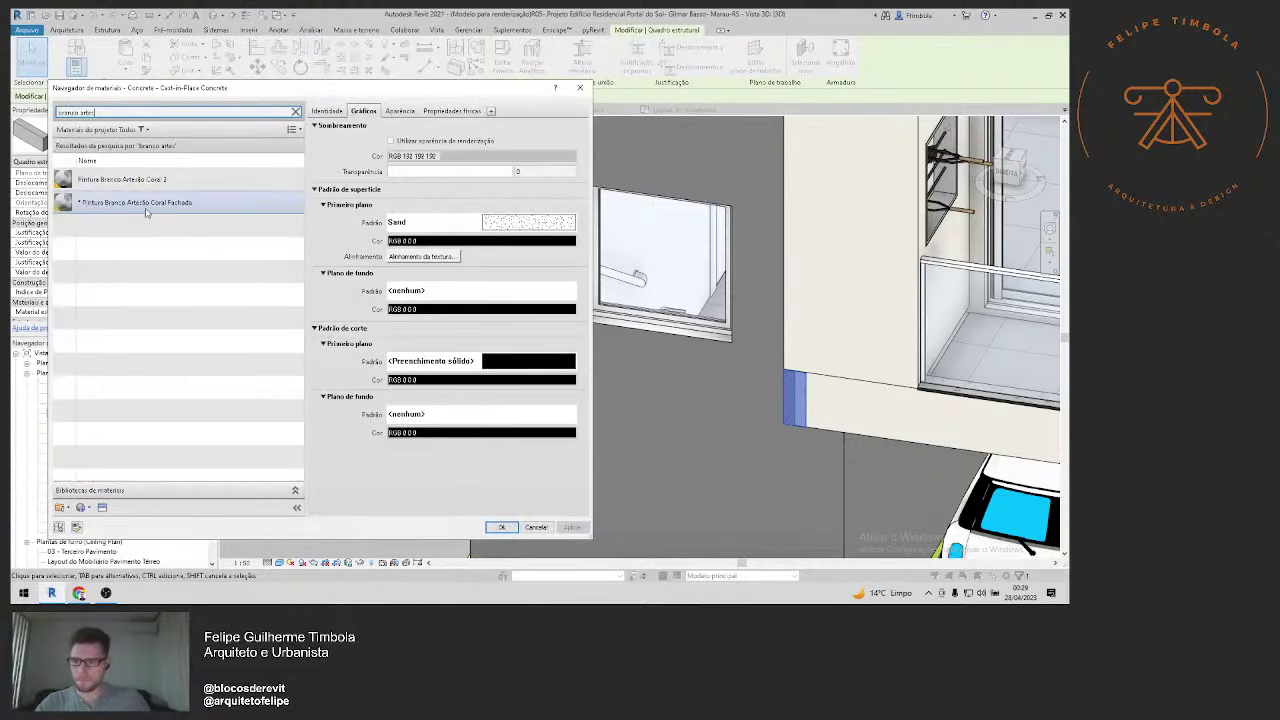
{"action": "left_click", "coordinate": [145, 181]}
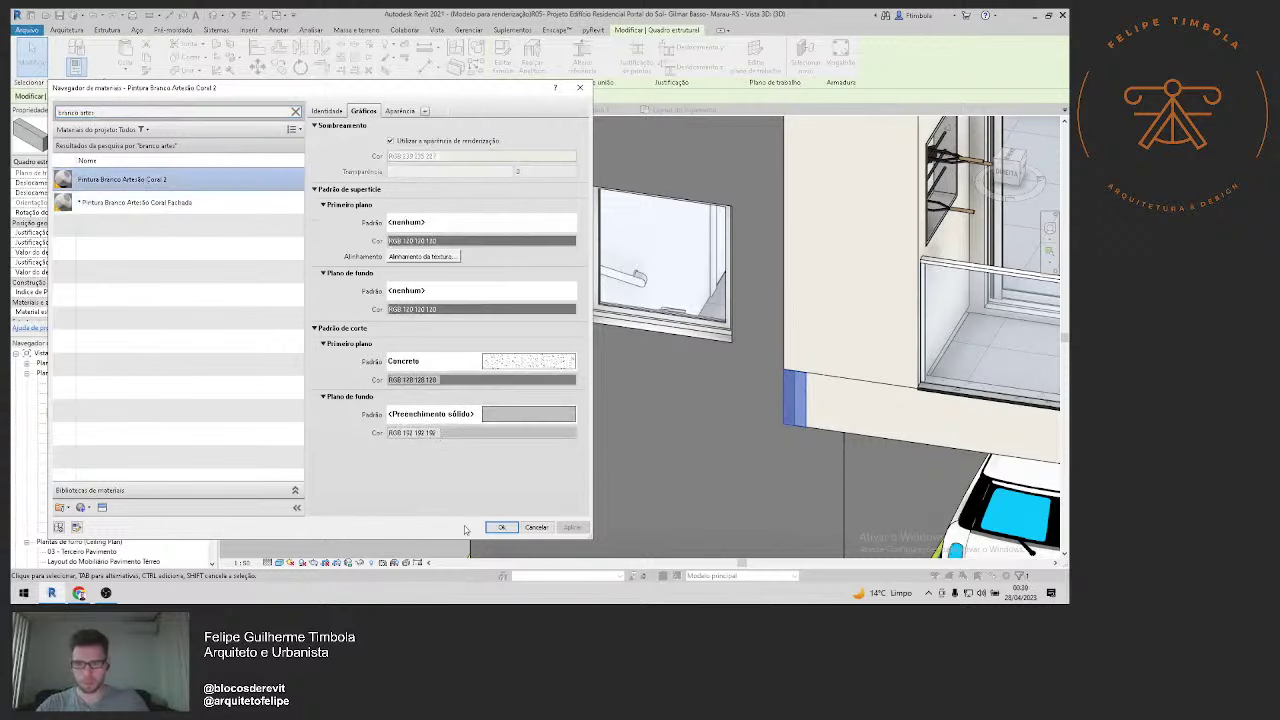
{"action": "left_click", "coordinate": [150, 202]}
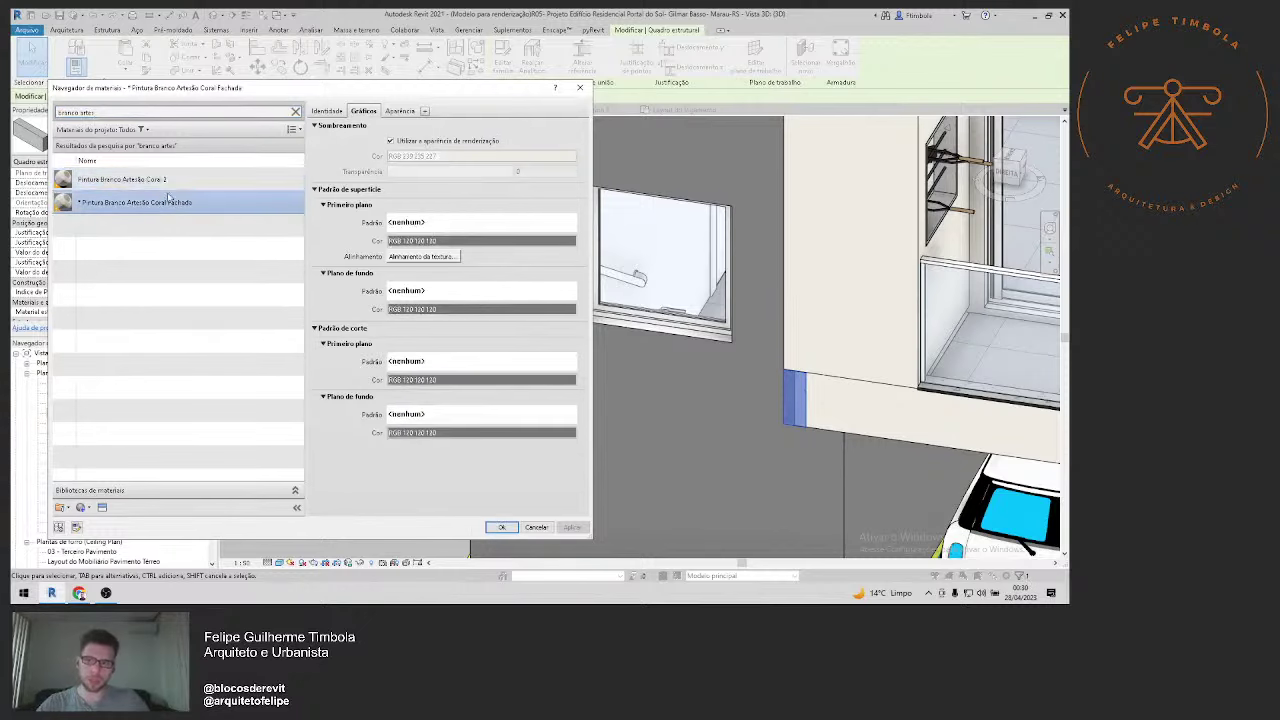
{"action": "left_click", "coordinate": [150, 179]}
{"action": "left_click", "coordinate": [502, 527]}
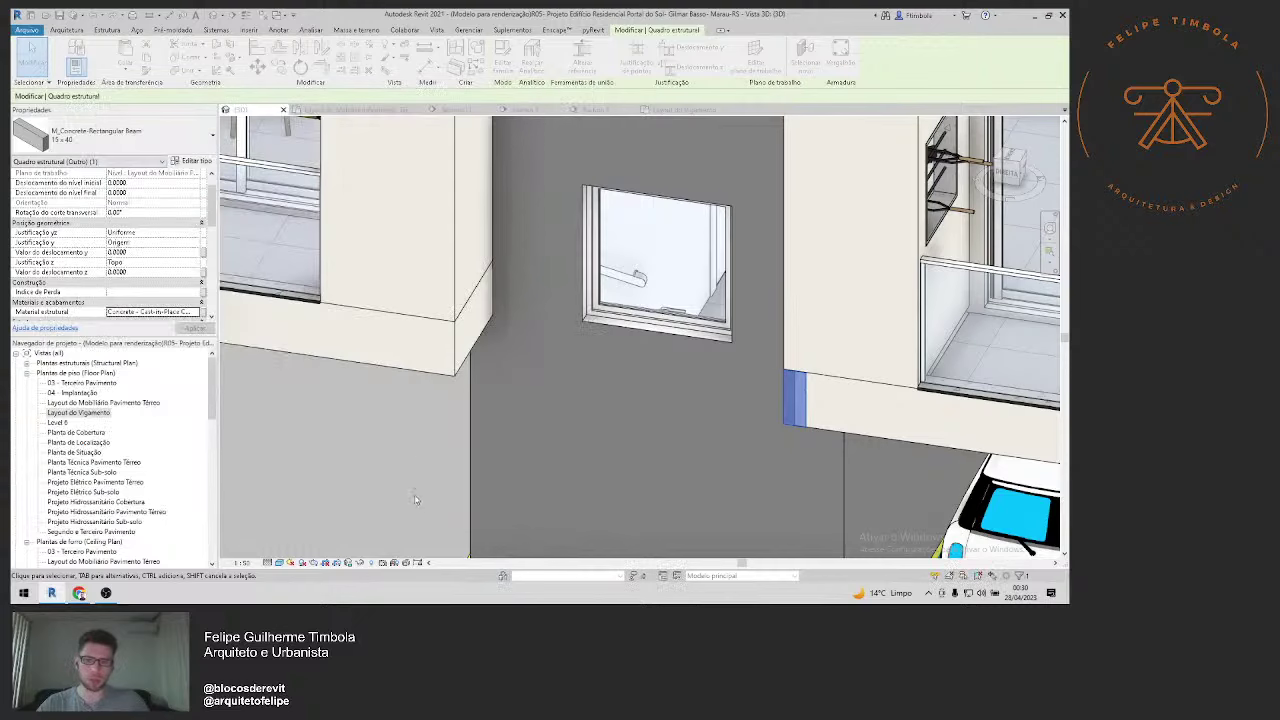
{"action": "key", "text": "Escape"}
{"action": "scroll", "coordinate": [700, 434], "scroll_direction": "down", "scroll_amount": 2}
Step: Orbit the 3D model to view the beams from above, starting and cancelling Trim/Extend (TR)
{"action": "scroll", "coordinate": [700, 434], "scroll_direction": "down", "scroll_amount": 2}
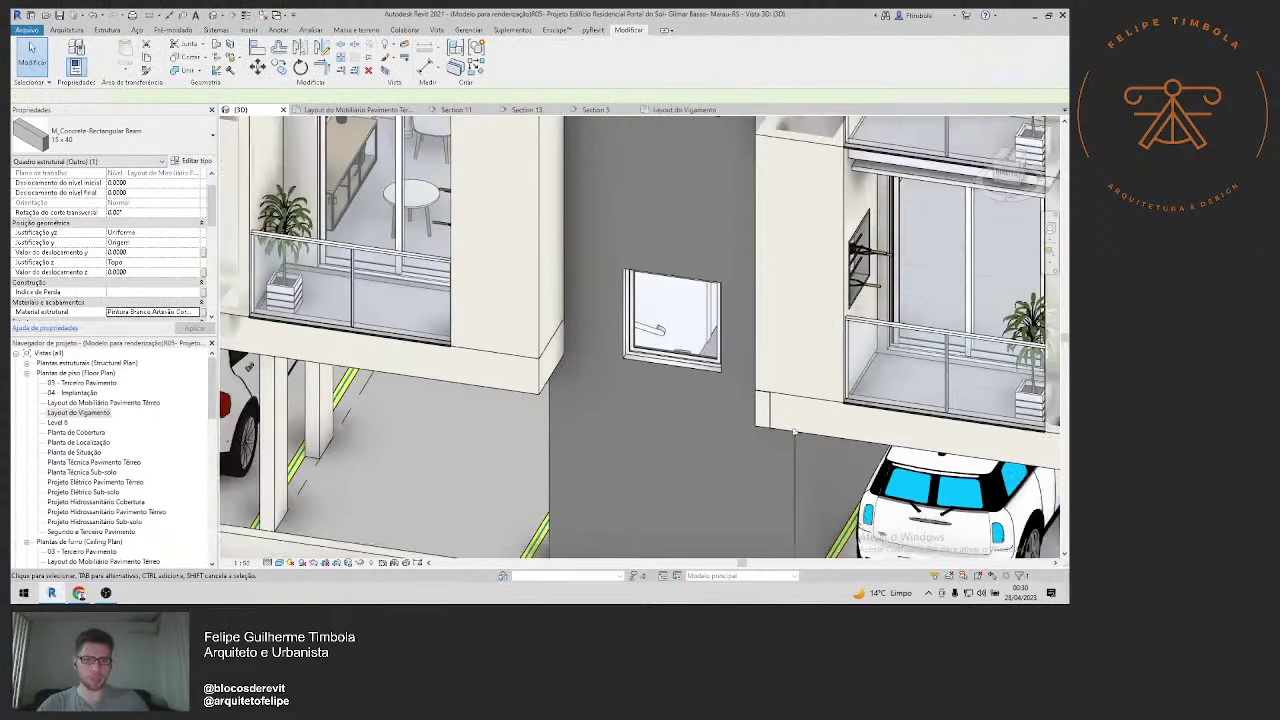
{"action": "mouse_move", "coordinate": [783, 434]}
{"action": "middle_mouse_down", "text": "shift"}
{"action": "mouse_move", "coordinate": [671, 369]}
{"action": "mouse_move", "coordinate": [612, 408]}
{"action": "middle_mouse_up", "text": "shift"}
{"action": "key", "text": "t"}
{"action": "key", "text": "r"}
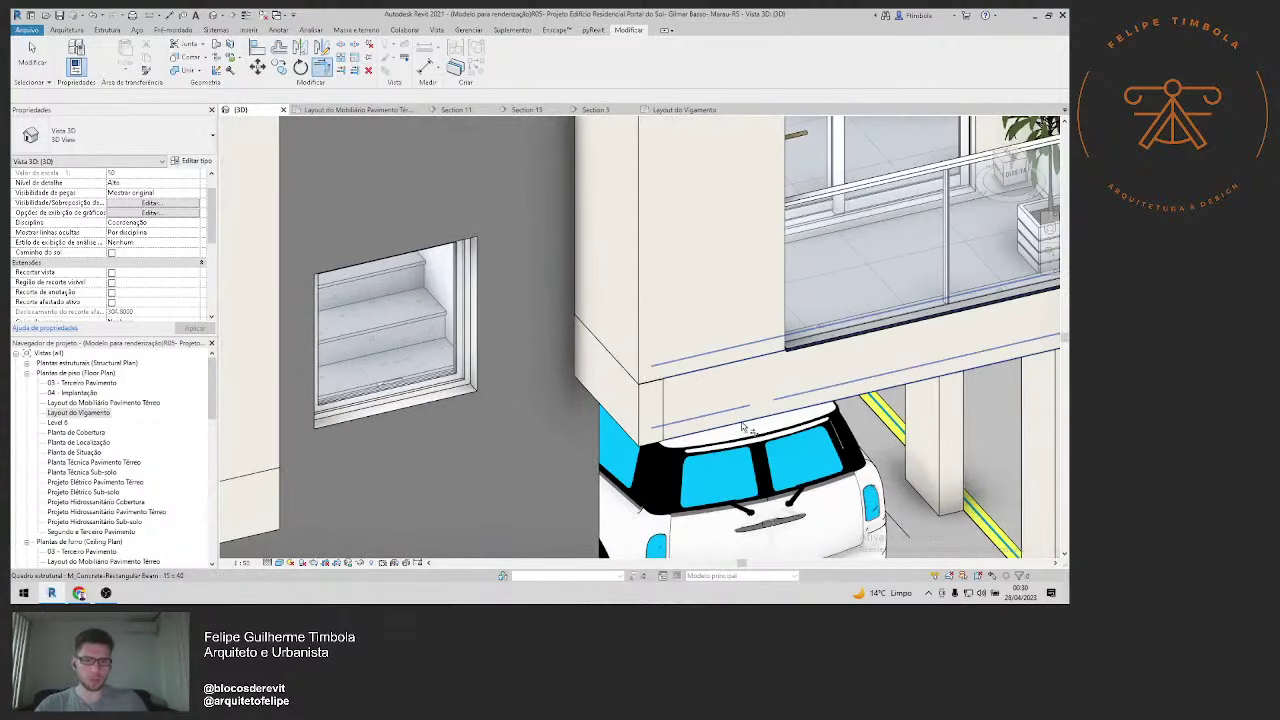
{"action": "left_click", "coordinate": [612, 408]}
{"action": "key", "text": "Escape"}
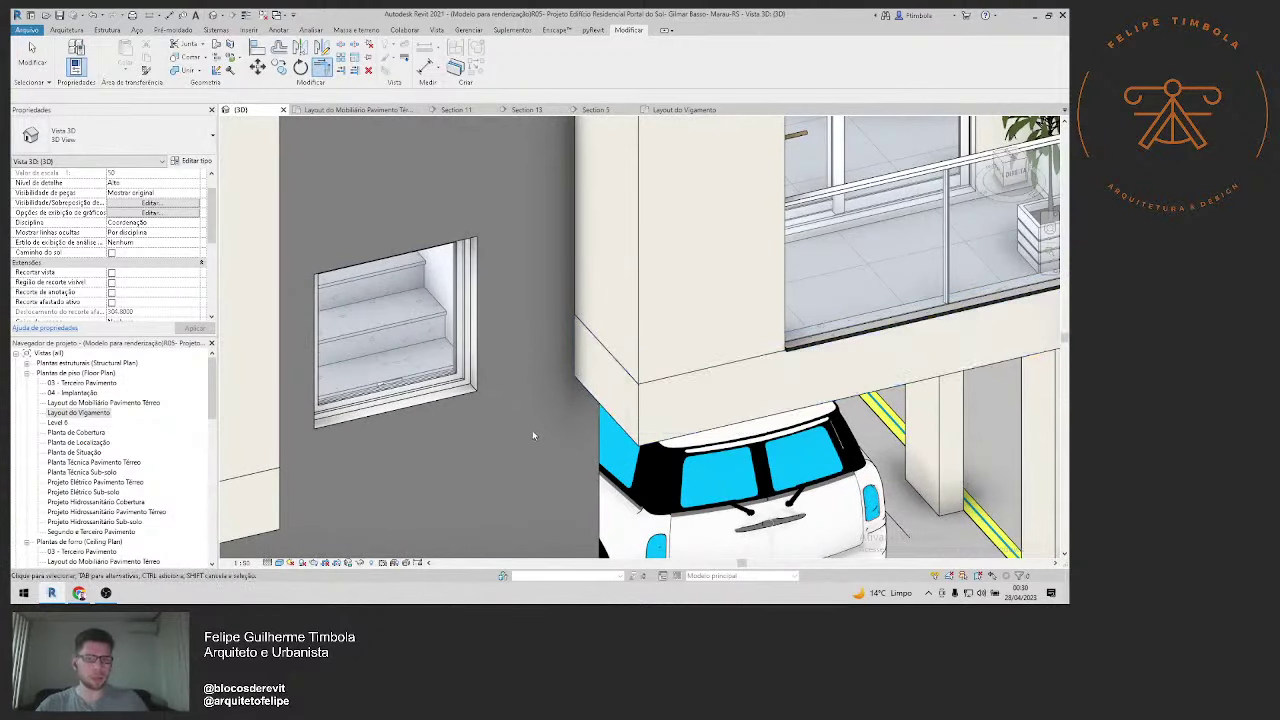
{"action": "key", "text": "Escape"}
Step: Orbit to inspect the upper balconies and rooftop
{"action": "scroll", "coordinate": [532, 430], "scroll_direction": "down", "scroll_amount": 2}
{"action": "scroll", "coordinate": [532, 435], "scroll_direction": "down", "scroll_amount": 2}
{"action": "mouse_move", "coordinate": [483, 451]}
{"action": "middle_mouse_down", "text": "shift"}
{"action": "mouse_move", "coordinate": [587, 430]}
{"action": "mouse_move", "coordinate": [622, 450]}
{"action": "middle_mouse_up", "text": "shift"}
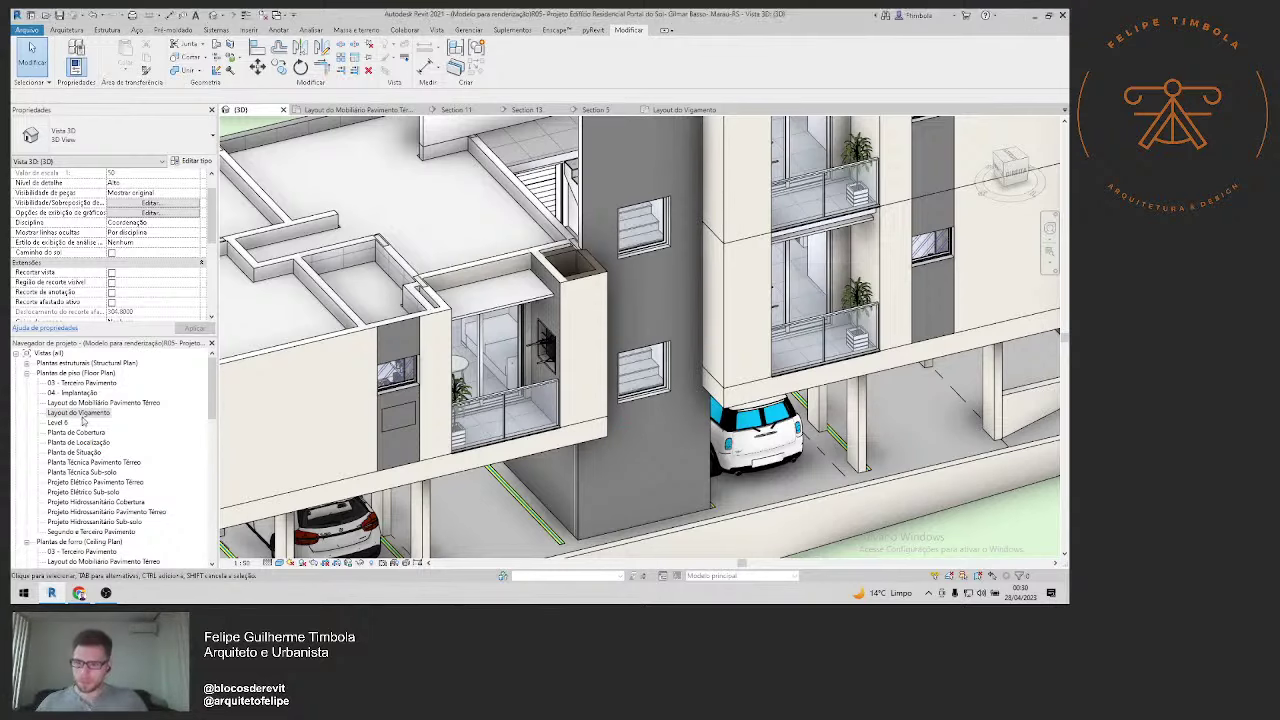
{"action": "scroll", "coordinate": [562, 350], "scroll_direction": "down", "scroll_amount": 3}
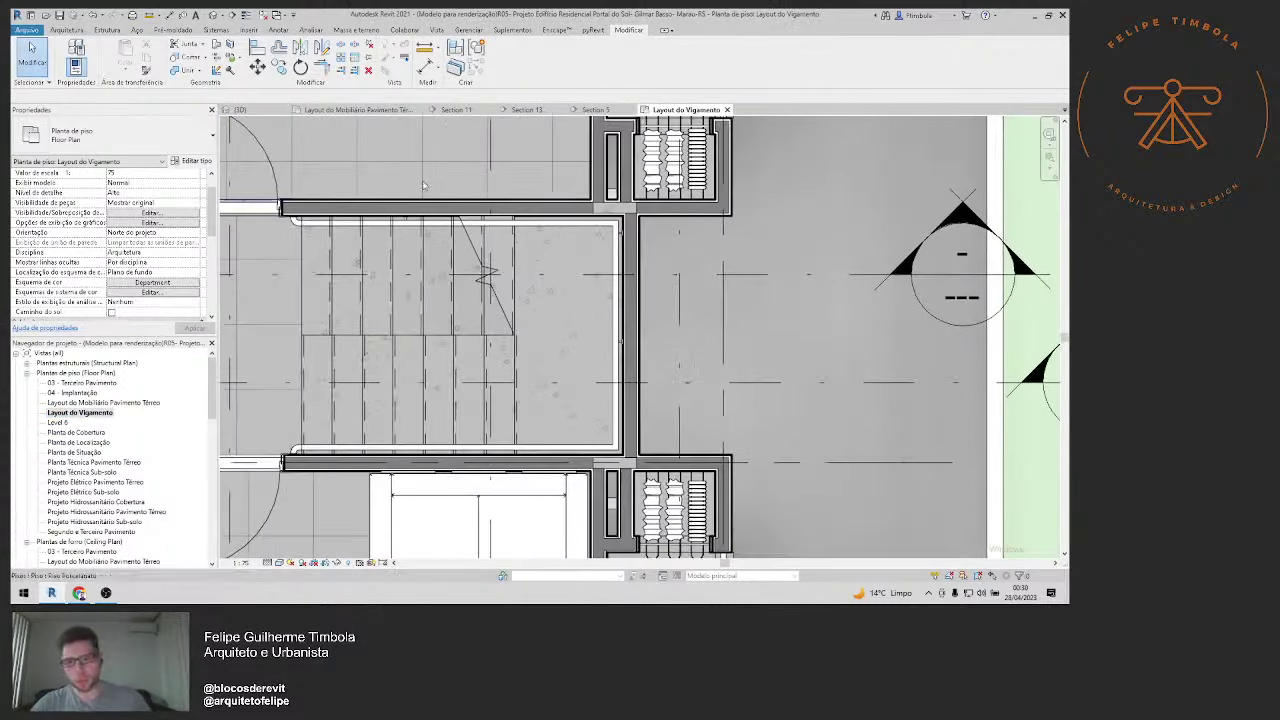
Step: Open the Section 5 building section and frame the beams and columns
{"action": "scroll", "coordinate": [707, 360], "scroll_direction": "down", "scroll_amount": 2}
{"action": "scroll", "coordinate": [707, 360], "scroll_direction": "down", "scroll_amount": 3}
{"action": "scroll", "coordinate": [707, 360], "scroll_direction": "down", "scroll_amount": 3}
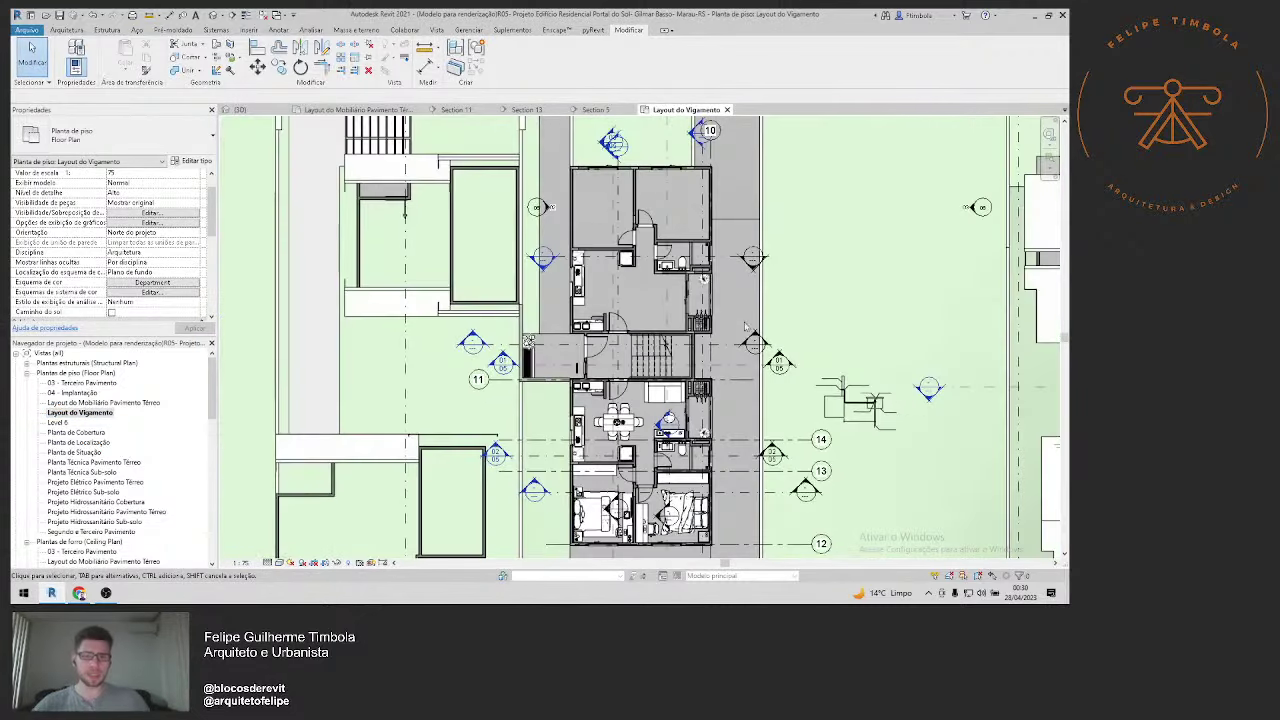
{"action": "middle_click_drag", "start_coordinate": [701, 185], "coordinate": [697, 211]}
{"action": "double_click", "coordinate": [537, 233]}
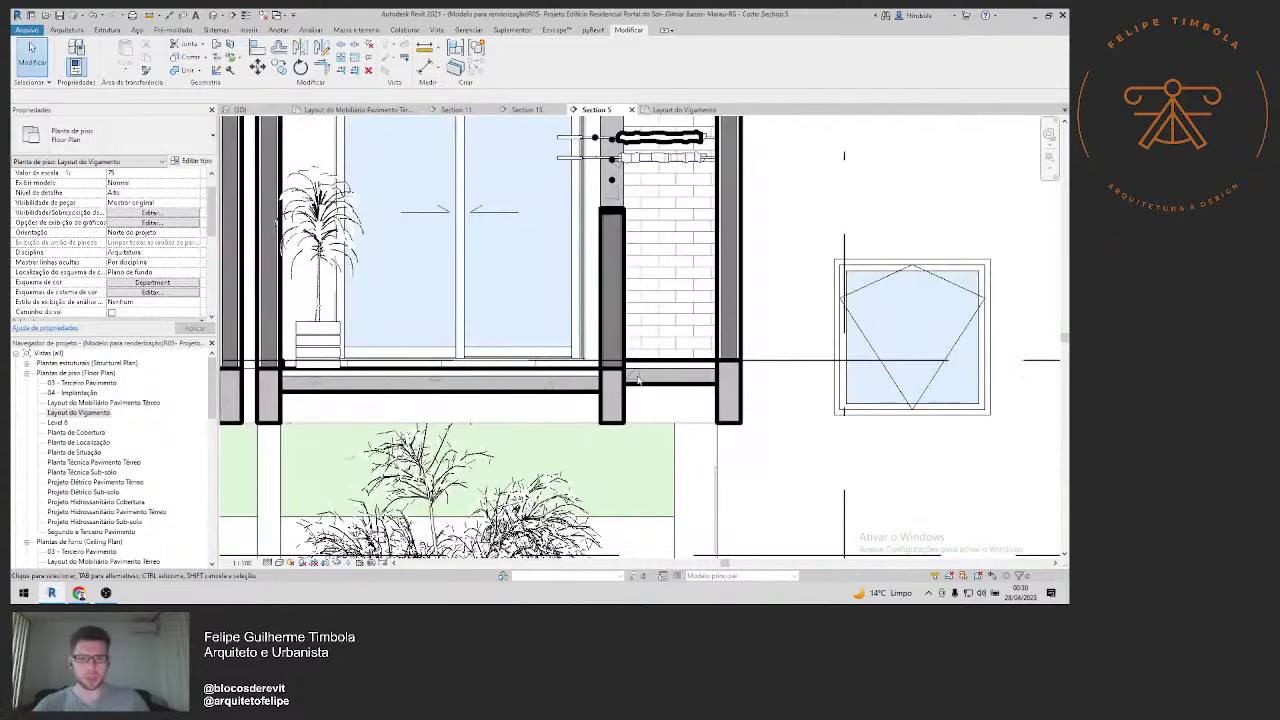
{"action": "scroll", "coordinate": [741, 389], "scroll_direction": "down", "scroll_amount": 3}
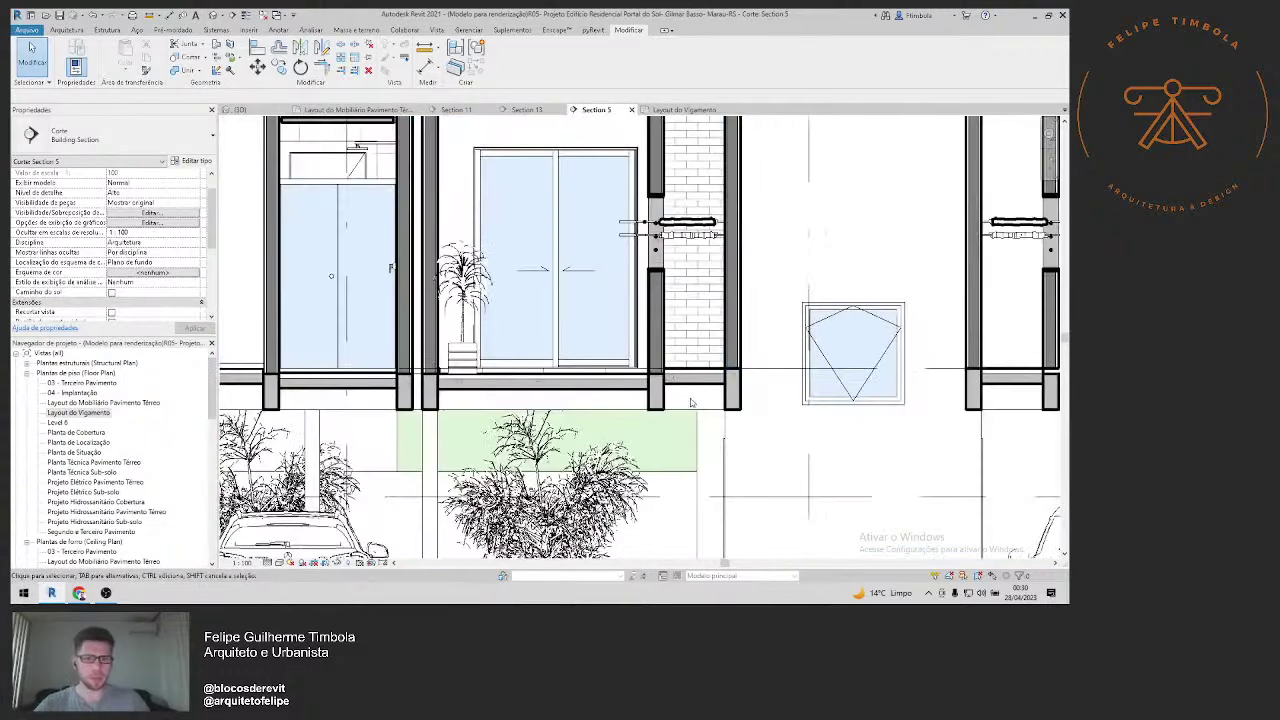
{"action": "scroll", "coordinate": [780, 403], "scroll_direction": "up", "scroll_amount": 1}
{"action": "scroll", "coordinate": [832, 410], "scroll_direction": "up", "scroll_amount": 1}
{"action": "scroll", "coordinate": [625, 410], "scroll_direction": "left", "scroll_amount": 2, "text": "shift"}
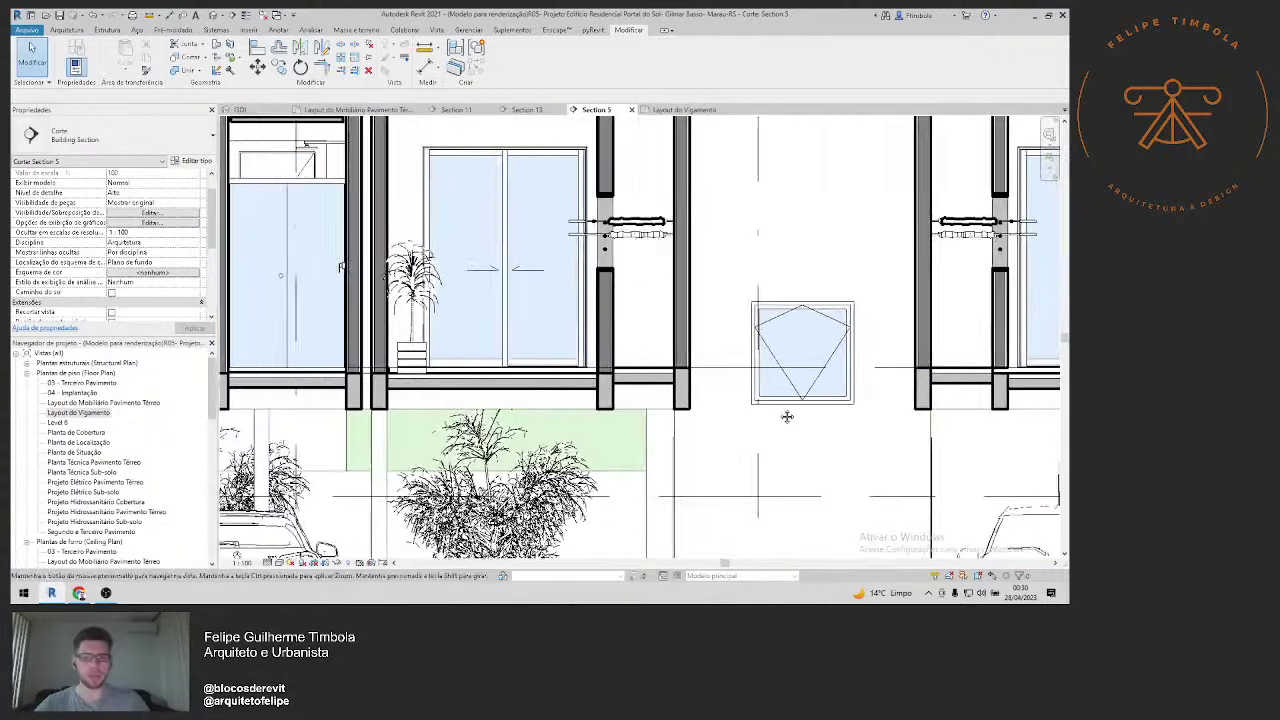
{"action": "scroll", "coordinate": [645, 395], "scroll_direction": "left", "scroll_amount": 1, "text": "shift"}
{"action": "scroll", "coordinate": [638, 392], "scroll_direction": "left", "scroll_amount": 2, "text": "shift"}
{"action": "scroll", "coordinate": [636, 390], "scroll_direction": "left", "scroll_amount": 2, "text": "shift"}
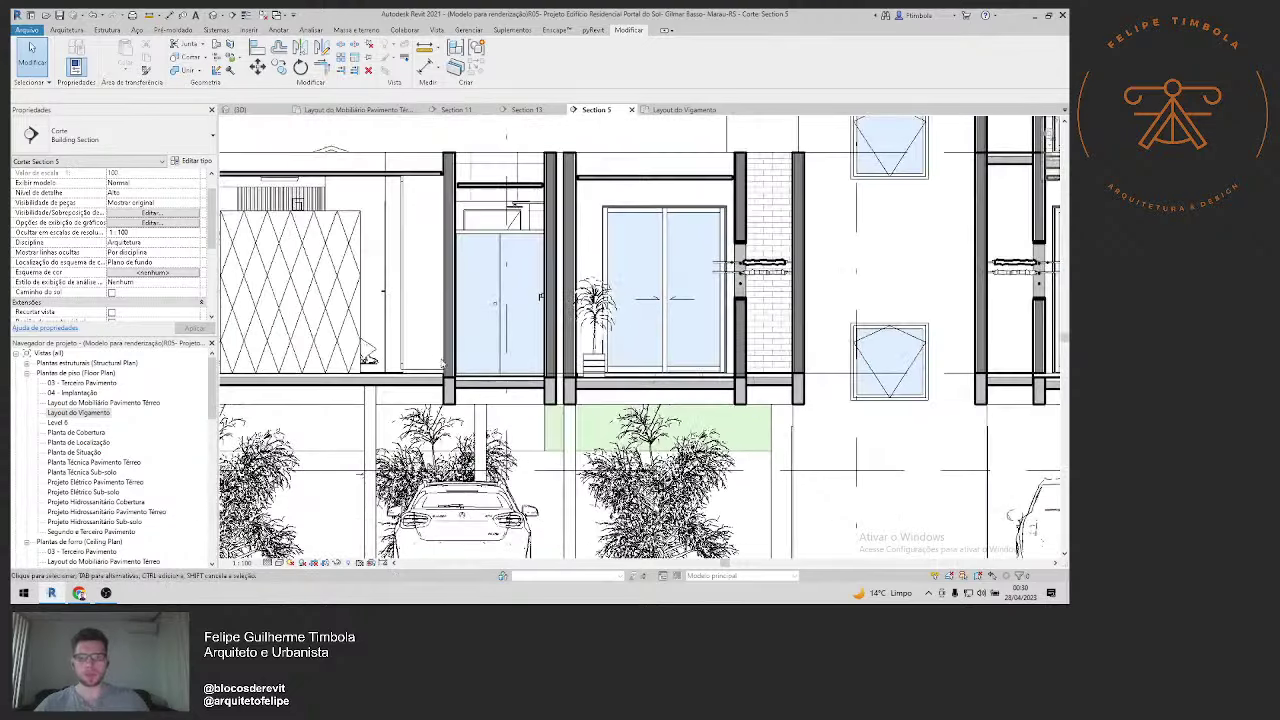
{"action": "scroll", "coordinate": [600, 390], "scroll_direction": "left", "scroll_amount": 2, "text": "shift"}
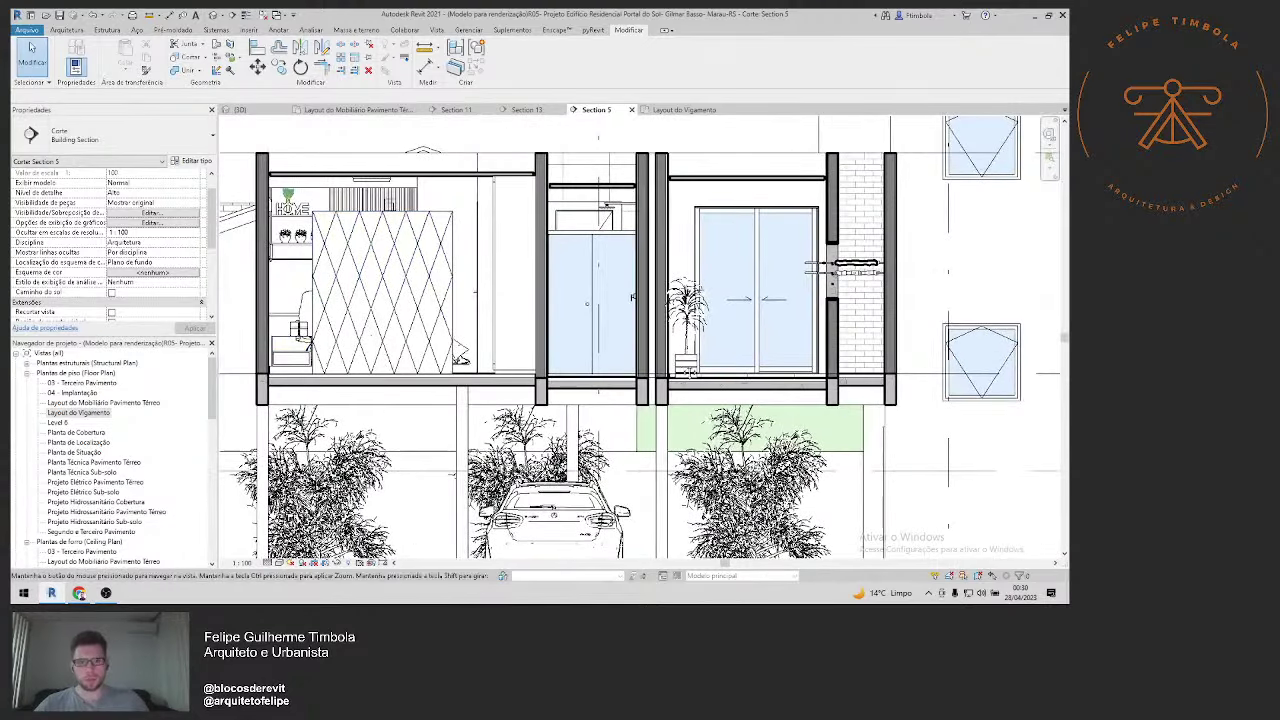
{"action": "scroll", "coordinate": [458, 366], "scroll_direction": "right", "scroll_amount": 2, "text": "shift"}
{"action": "scroll", "coordinate": [458, 366], "scroll_direction": "down", "scroll_amount": 1}
{"action": "scroll", "coordinate": [851, 377], "scroll_direction": "up", "scroll_amount": 2}
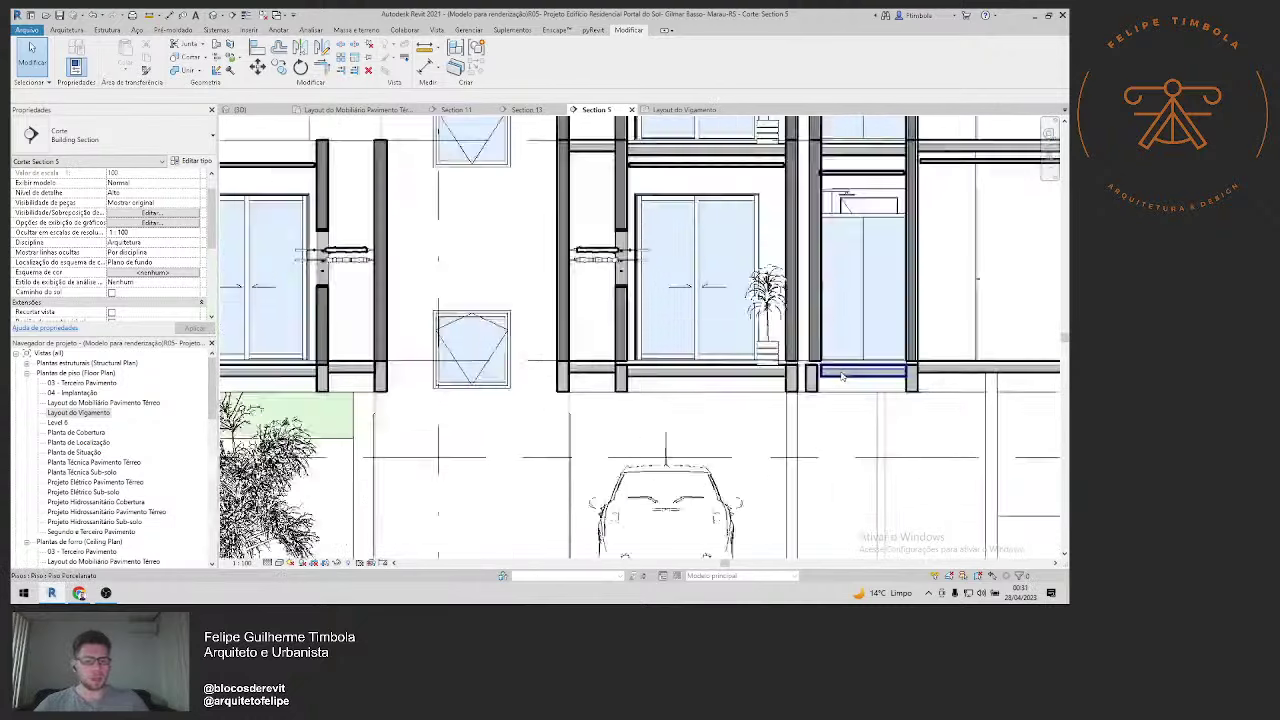
{"action": "scroll", "coordinate": [851, 377], "scroll_direction": "up", "scroll_amount": 2}
{"action": "scroll", "coordinate": [851, 377], "scroll_direction": "up", "scroll_amount": 2}
{"action": "mouse_move", "coordinate": [851, 390]}
{"action": "middle_mouse_down"}
{"action": "mouse_move", "coordinate": [645, 398]}
{"action": "mouse_move", "coordinate": [643, 488]}
{"action": "middle_mouse_up"}
{"action": "scroll", "coordinate": [645, 398], "scroll_direction": "down", "scroll_amount": 1}
{"action": "scroll", "coordinate": [645, 398], "scroll_direction": "down", "scroll_amount": 1}
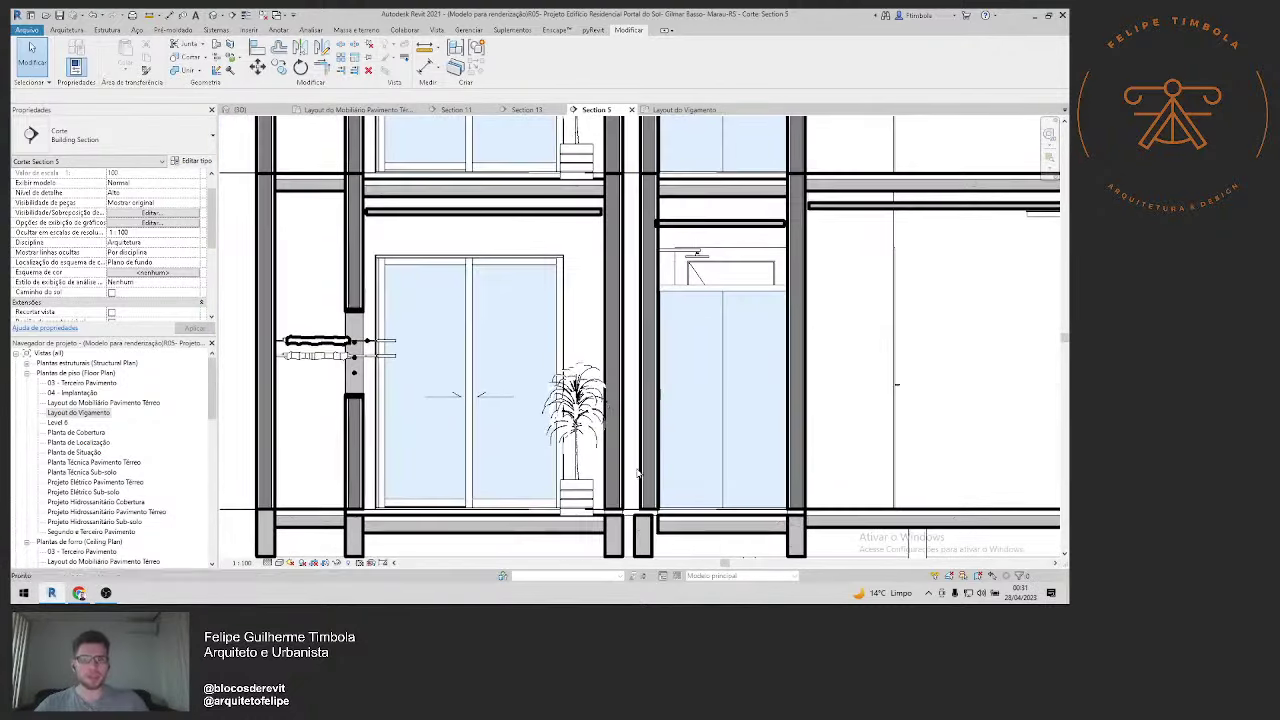
{"action": "scroll", "coordinate": [690, 230], "scroll_direction": "down", "scroll_amount": 2}
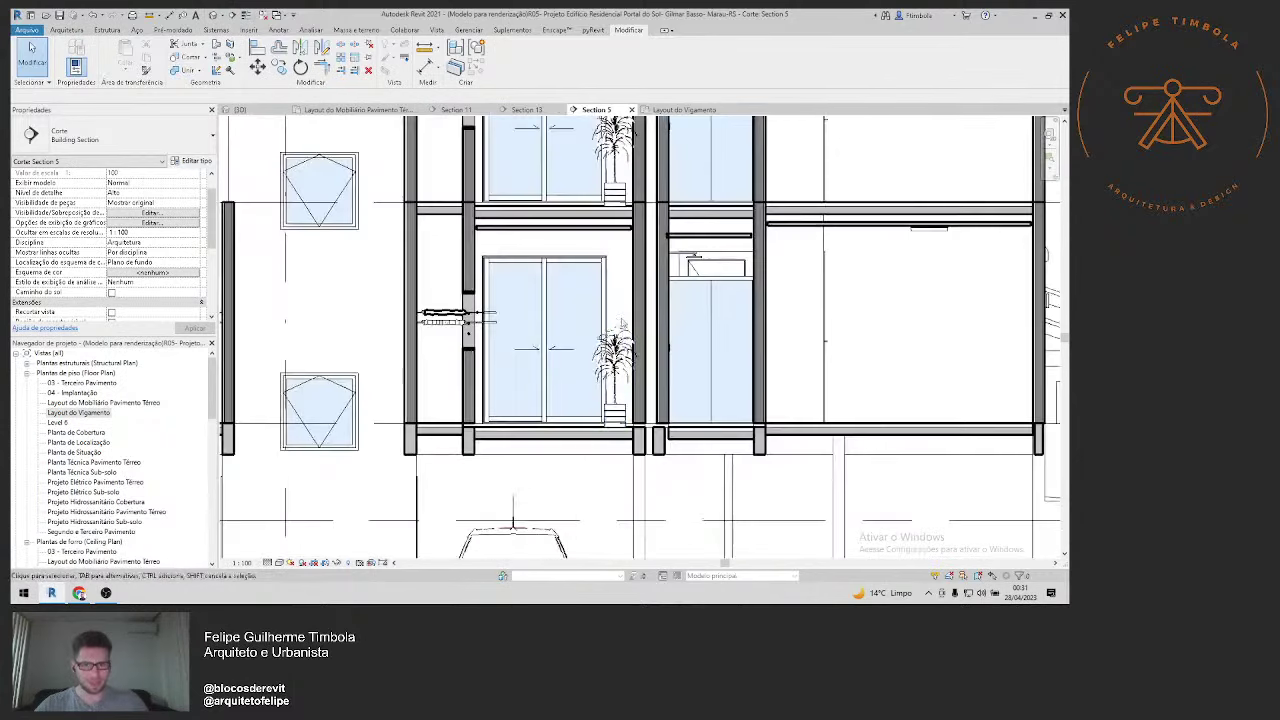
{"action": "middle_click_drag", "start_coordinate": [534, 349], "coordinate": [570, 349]}
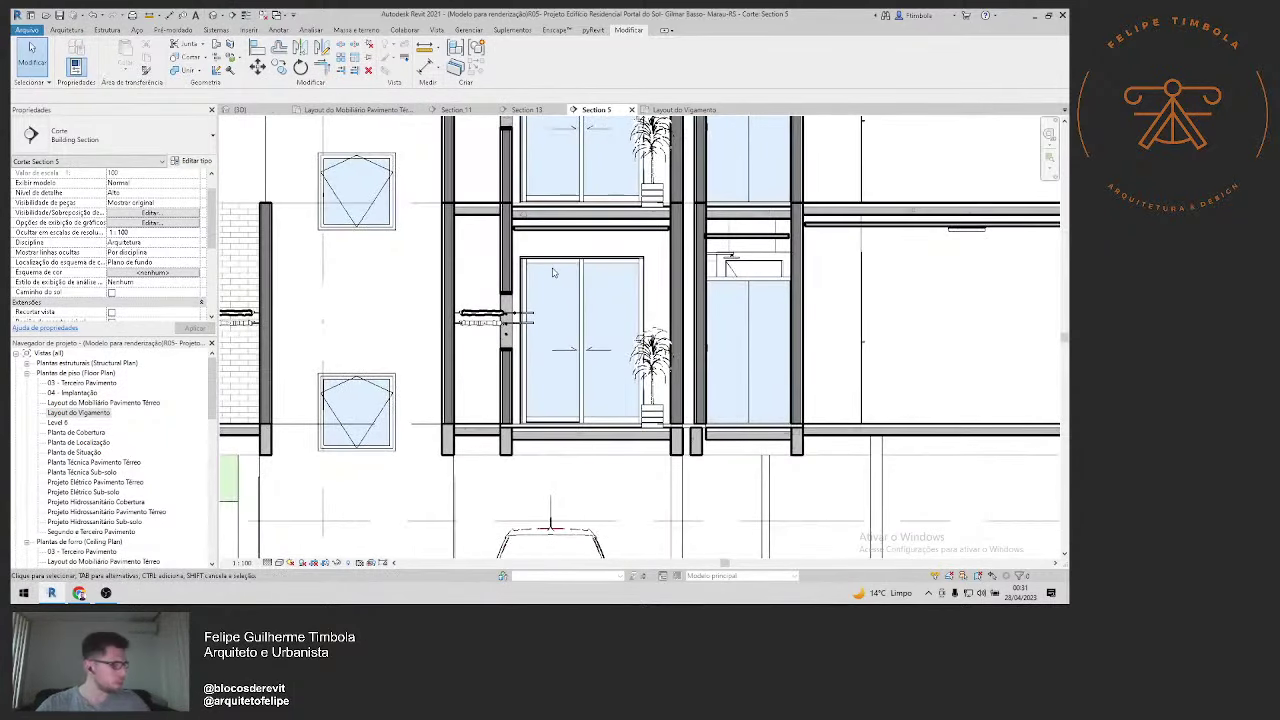
{"action": "scroll", "coordinate": [540, 330], "scroll_direction": "up", "scroll_amount": 1}
{"action": "scroll", "coordinate": [530, 380], "scroll_direction": "up", "scroll_amount": 2}
{"action": "scroll", "coordinate": [520, 420], "scroll_direction": "up", "scroll_amount": 4}
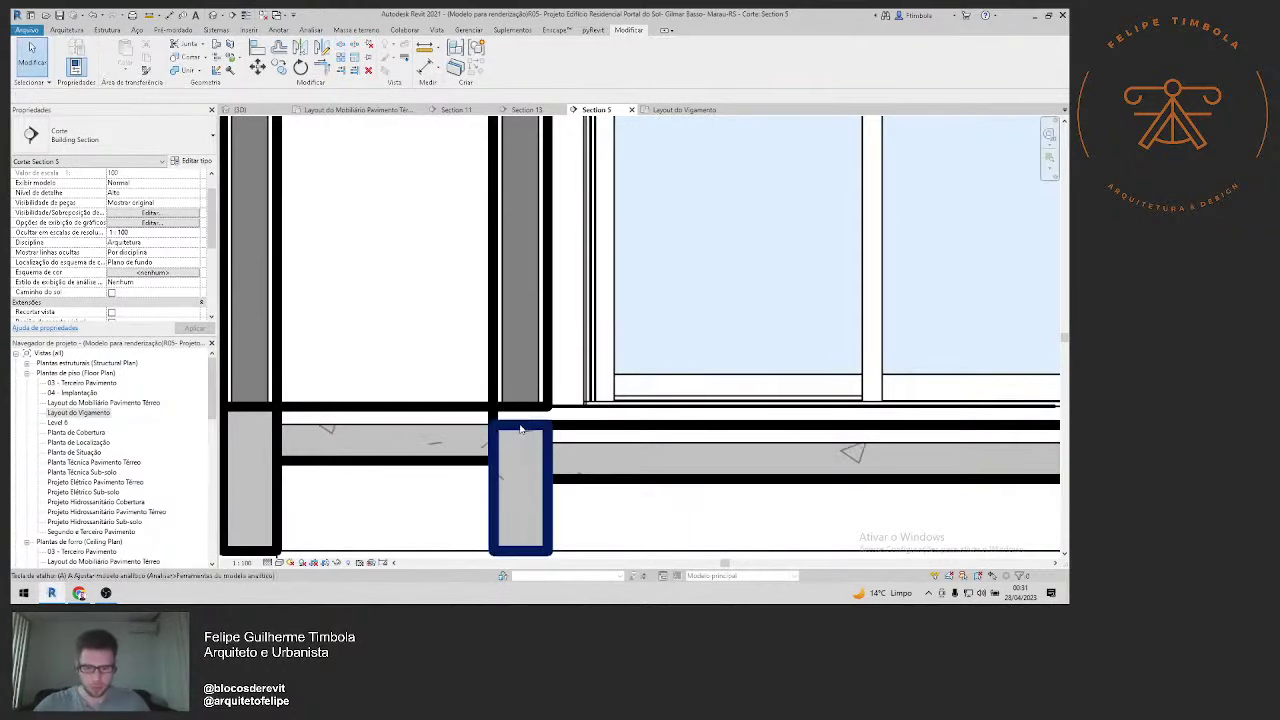
Step: Start Align (AL), cancel it, and check the Beam Head level line
{"action": "key", "text": "a"}
{"action": "key", "text": "l"}
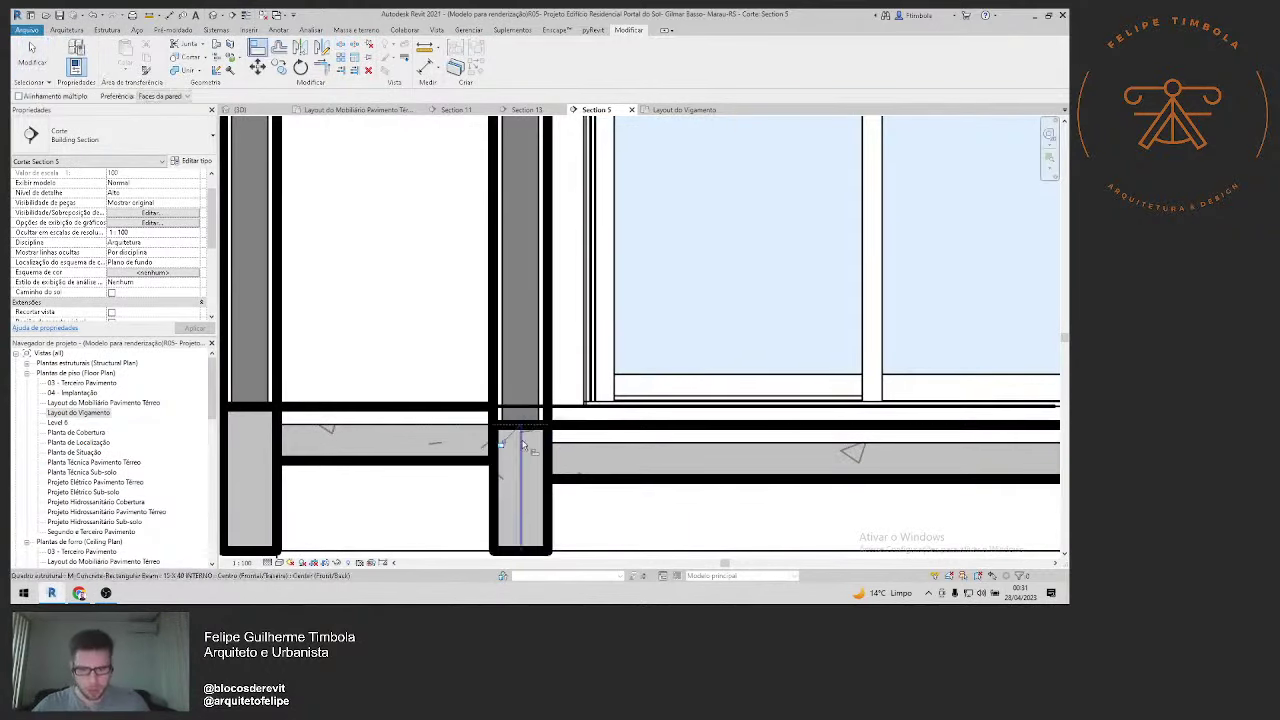
{"action": "key", "text": "Escape"}
{"action": "left_click", "coordinate": [517, 409]}
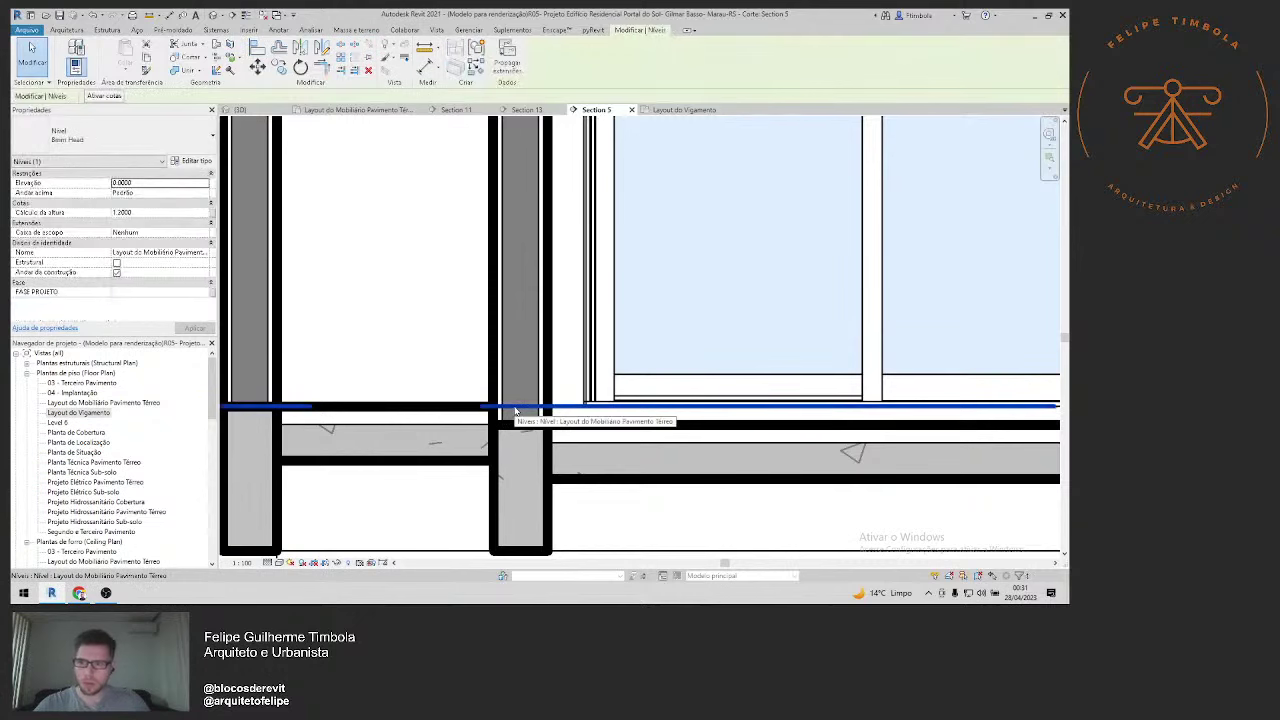
{"action": "scroll", "coordinate": [517, 412], "scroll_direction": "down", "scroll_amount": 3}
{"action": "key", "text": "Escape"}
{"action": "scroll", "coordinate": [728, 418], "scroll_direction": "up", "scroll_amount": 5}
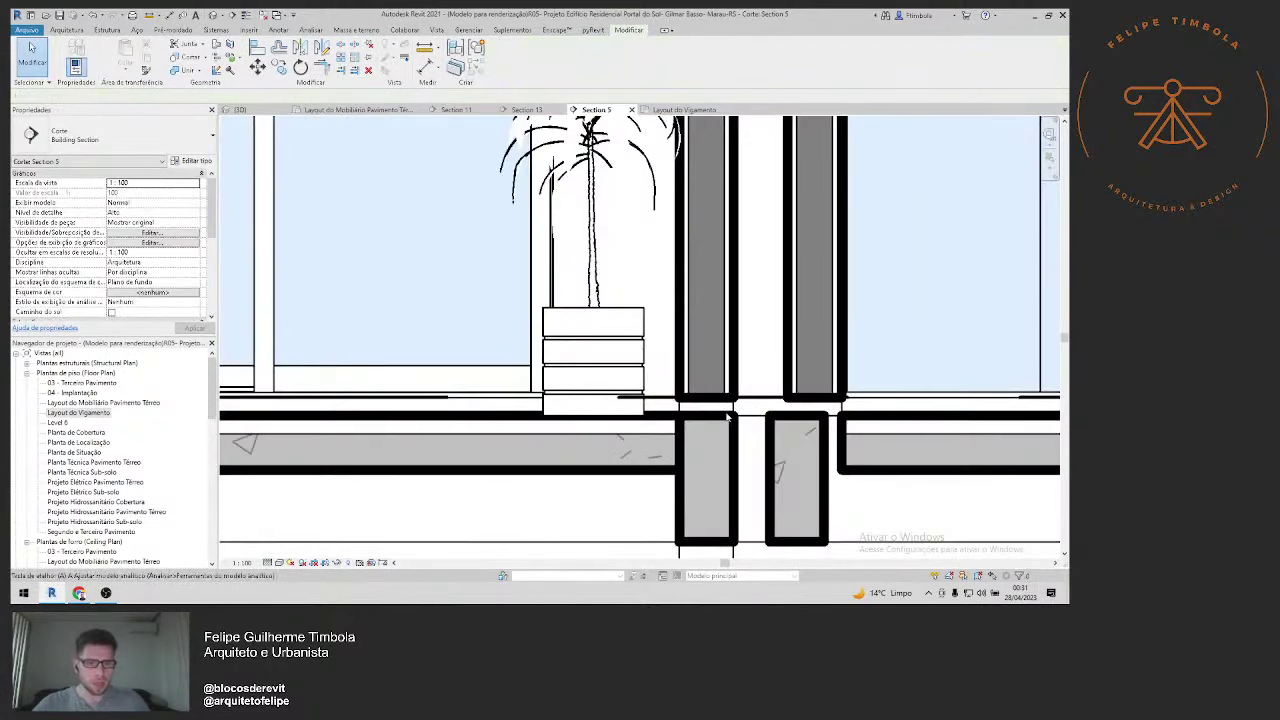
Step: Align the wall to the beam and column top edge and correct its base offset
{"action": "key", "text": "a"}
{"action": "key", "text": "l"}
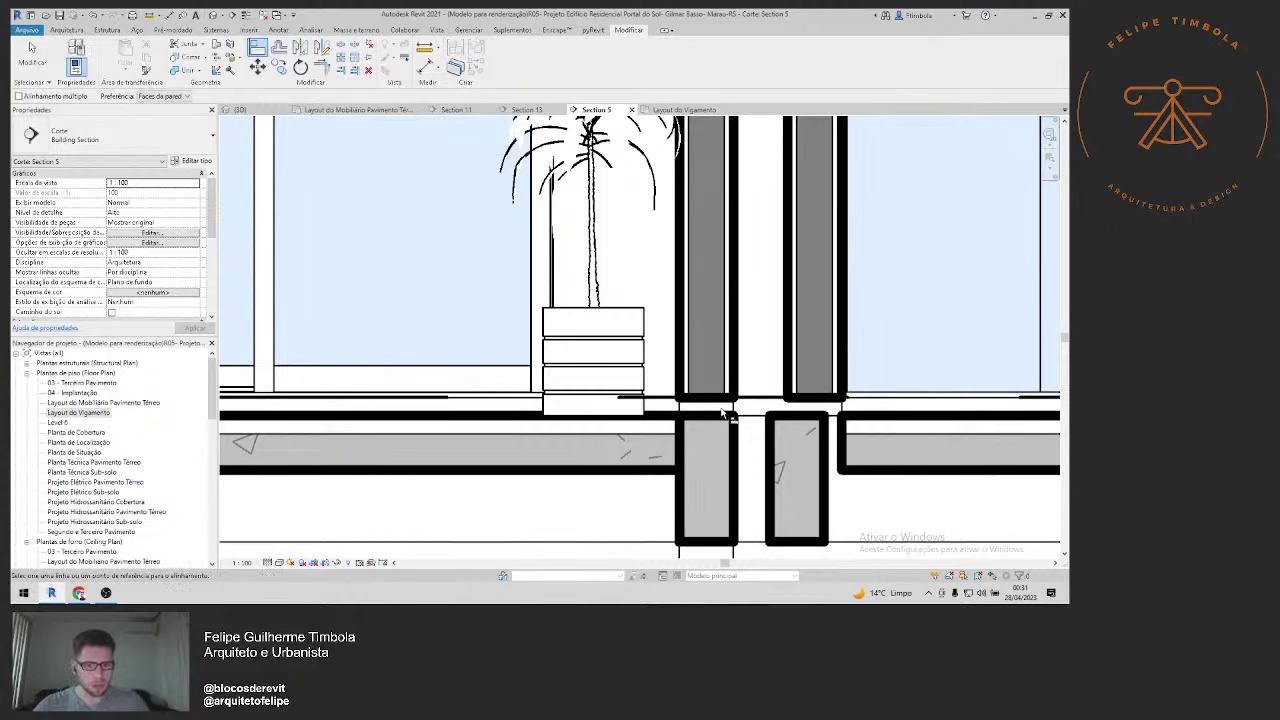
{"action": "left_click", "coordinate": [723, 420]}
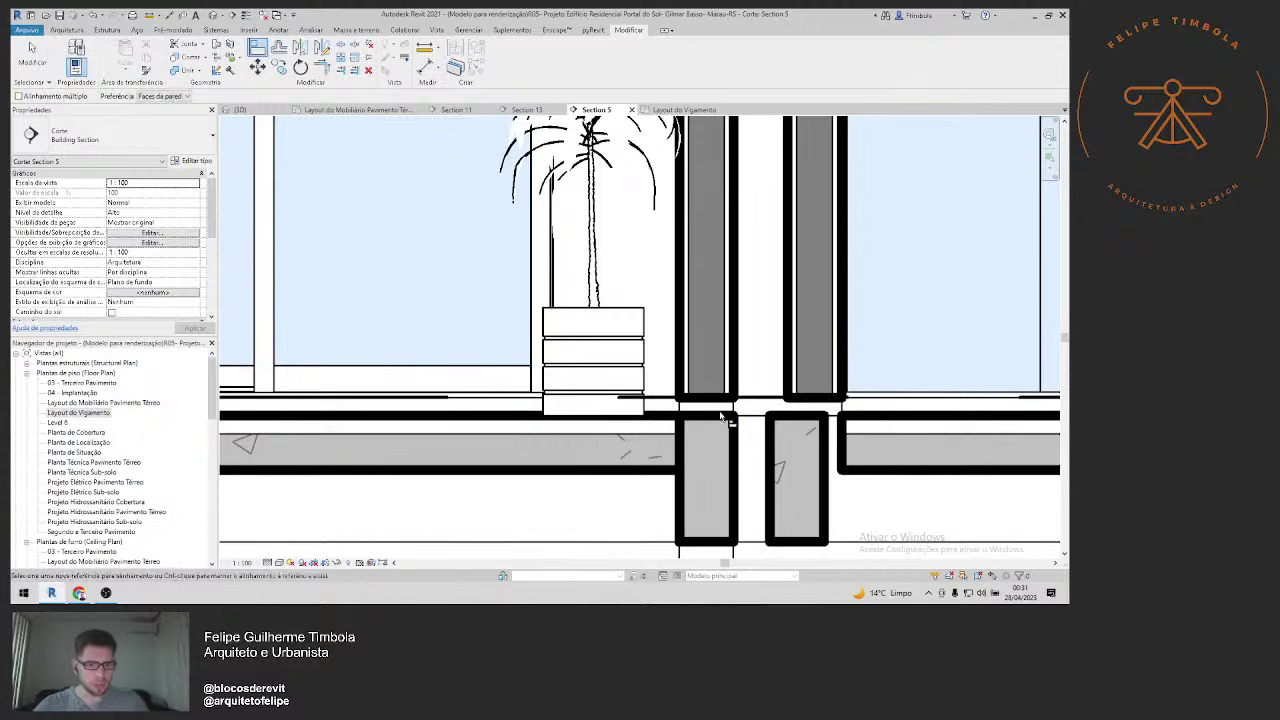
{"action": "left_click", "coordinate": [720, 411]}
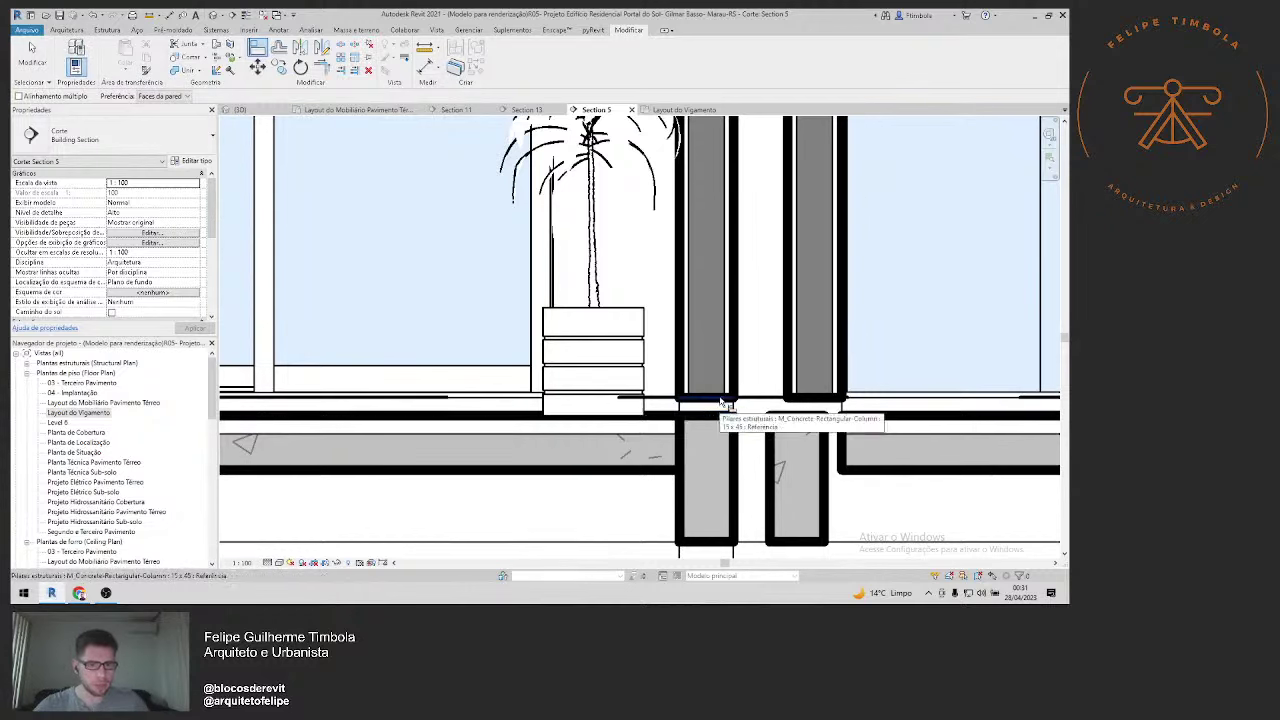
{"action": "left_click", "coordinate": [723, 403]}
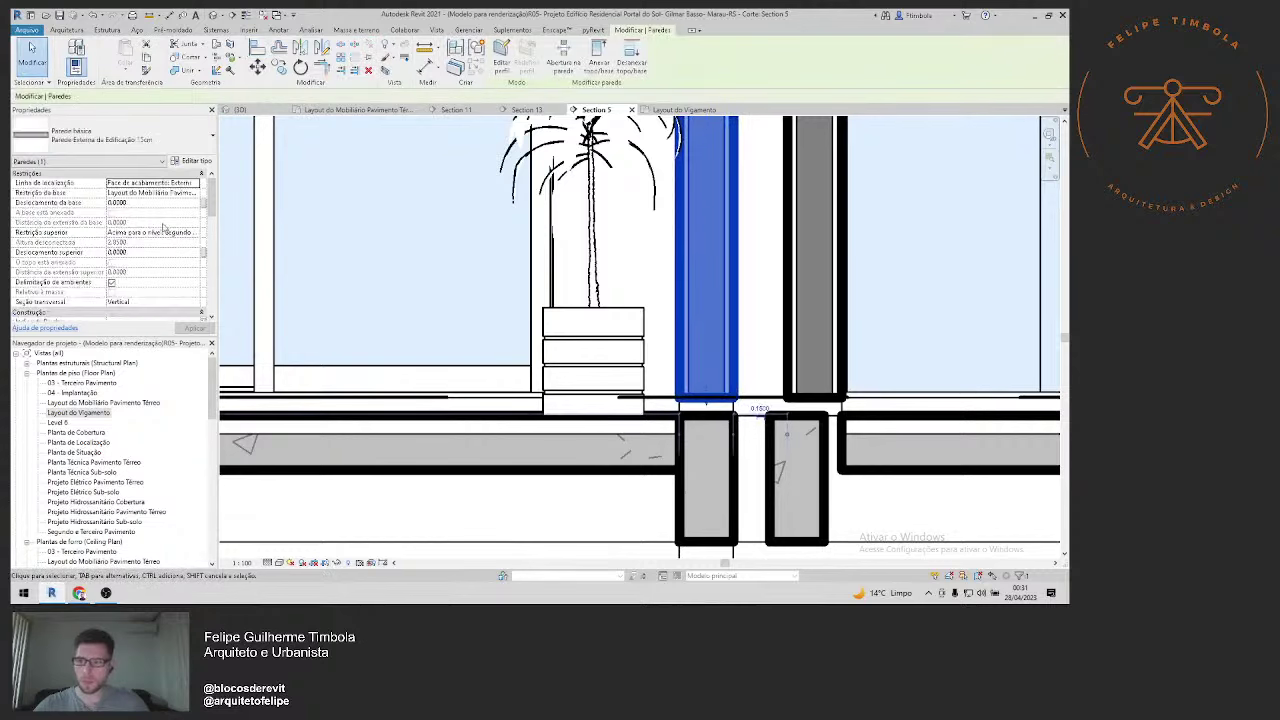
{"action": "left_click", "coordinate": [165, 202]}
{"action": "type", "text": "0.0500"}
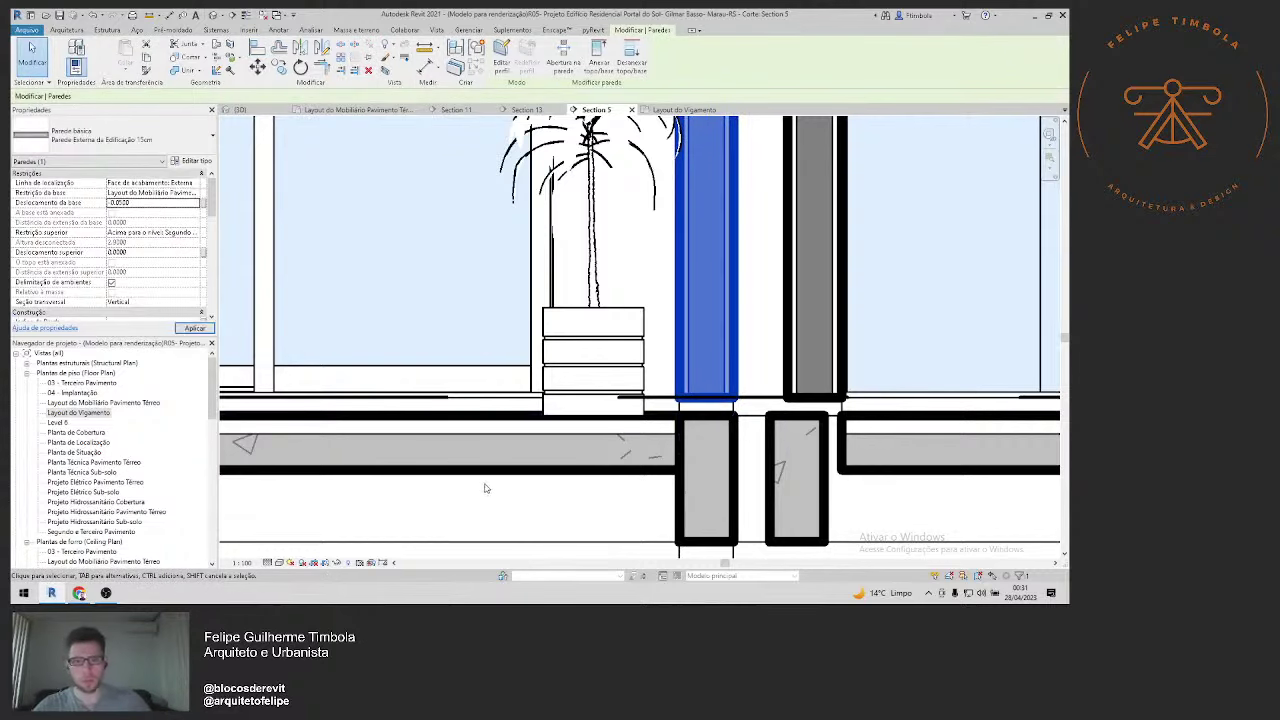
{"action": "key", "text": "Return"}
{"action": "left_click", "coordinate": [495, 480]}
Step: Align the lower column with the wall line, then check the interior wall above it
{"action": "scroll", "coordinate": [495, 480], "scroll_direction": "down", "scroll_amount": 2}
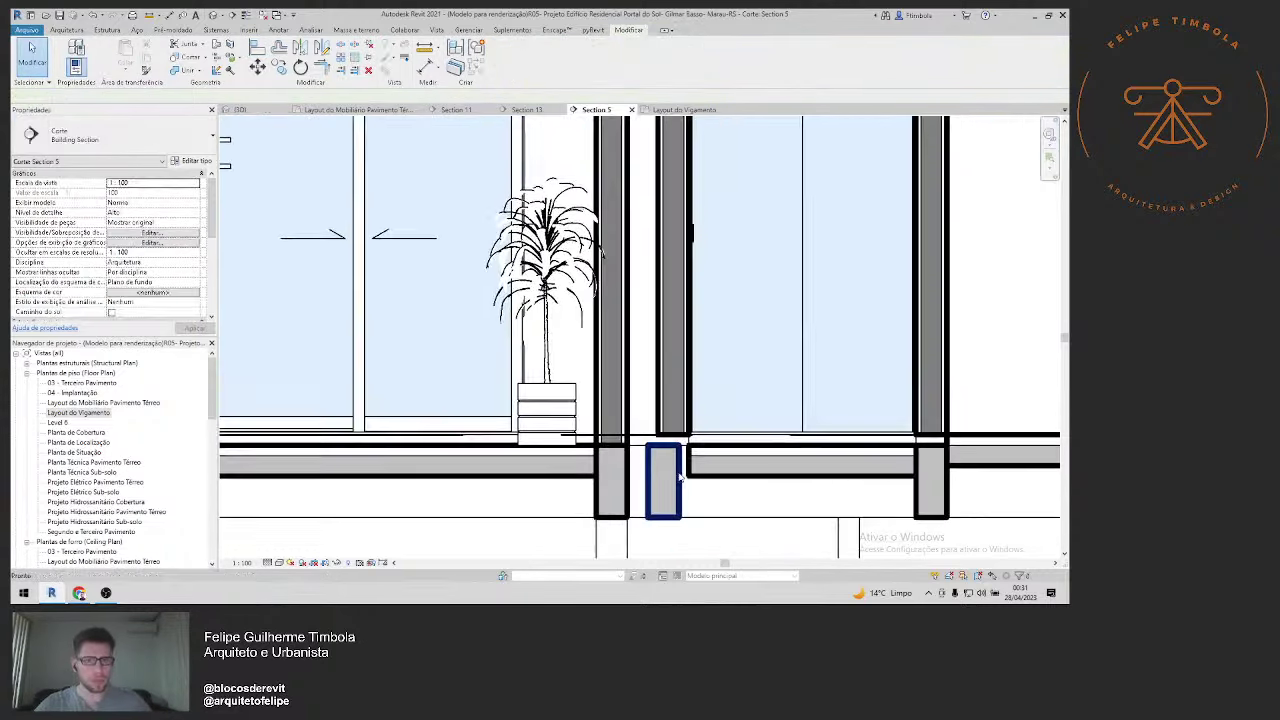
{"action": "scroll", "coordinate": [680, 478], "scroll_direction": "down", "scroll_amount": 3}
{"action": "scroll", "coordinate": [660, 450], "scroll_direction": "up", "scroll_amount": 2}
{"action": "scroll", "coordinate": [644, 436], "scroll_direction": "up", "scroll_amount": 1}
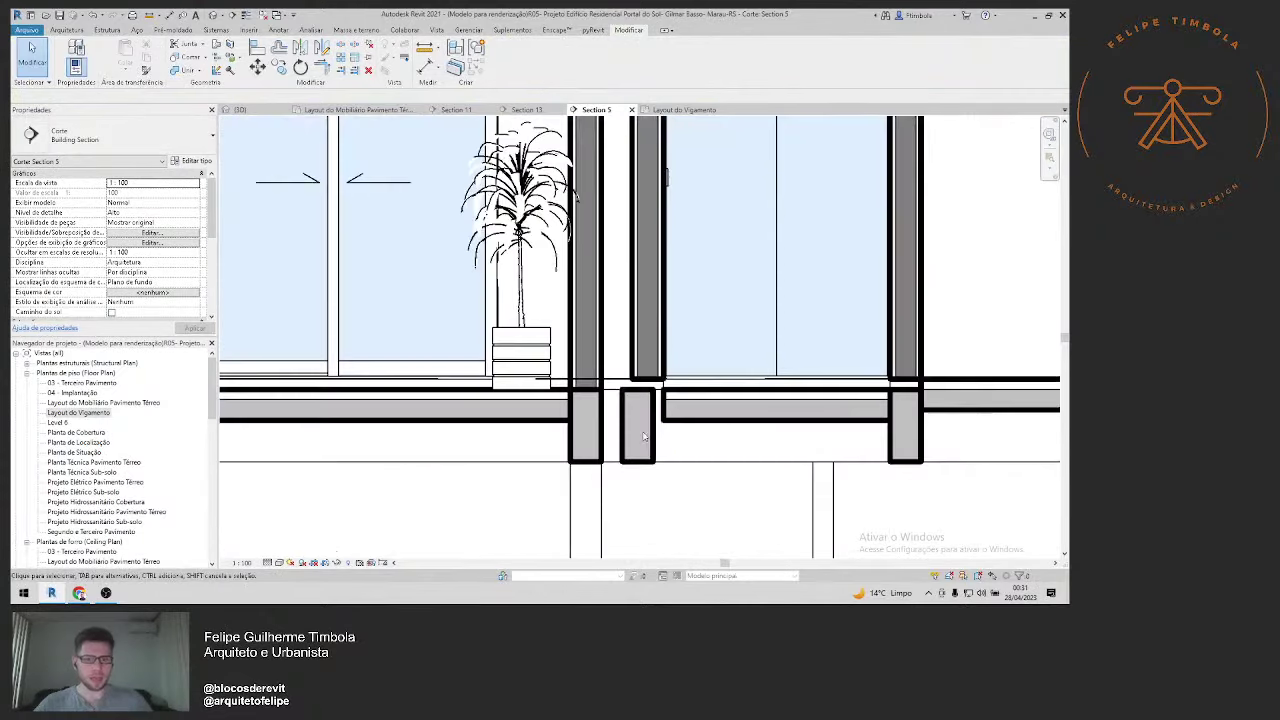
{"action": "scroll", "coordinate": [644, 436], "scroll_direction": "up", "scroll_amount": 1}
{"action": "key", "text": "a"}
{"action": "key", "text": "l"}
{"action": "left_click", "coordinate": [627, 405]}
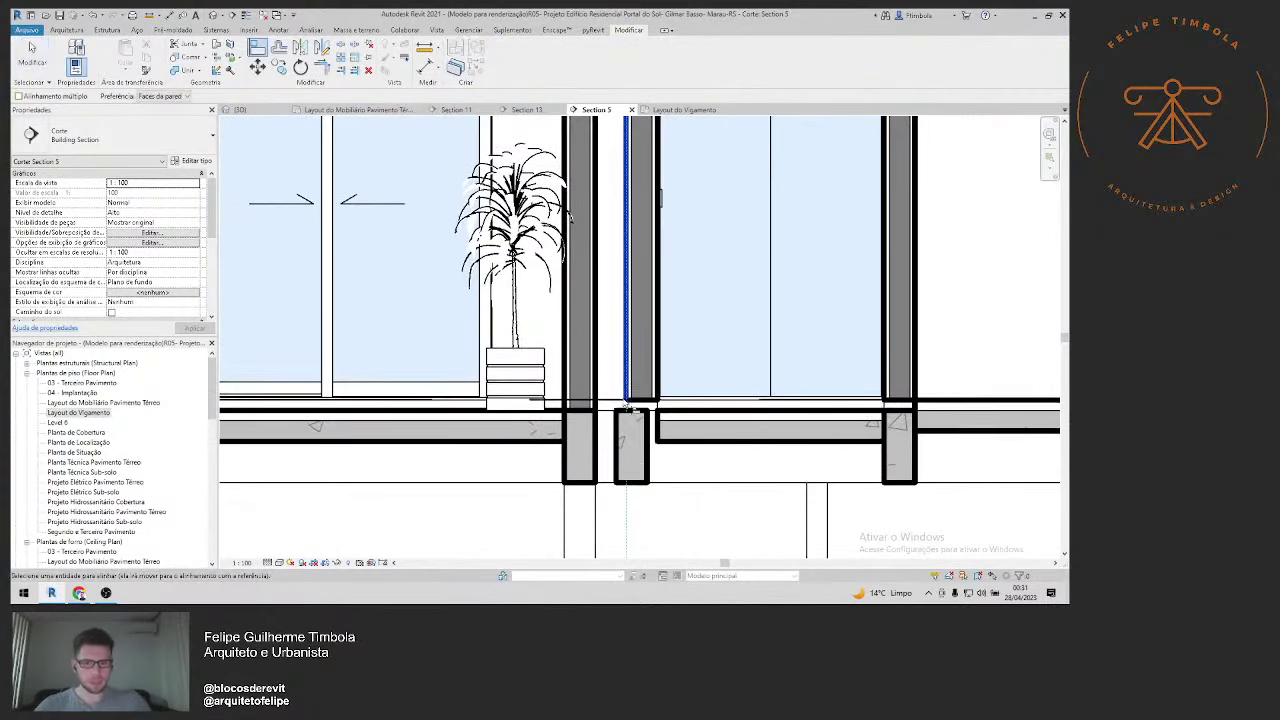
{"action": "left_click", "coordinate": [620, 447]}
{"action": "key", "text": "Escape"}
{"action": "key", "text": "Escape"}
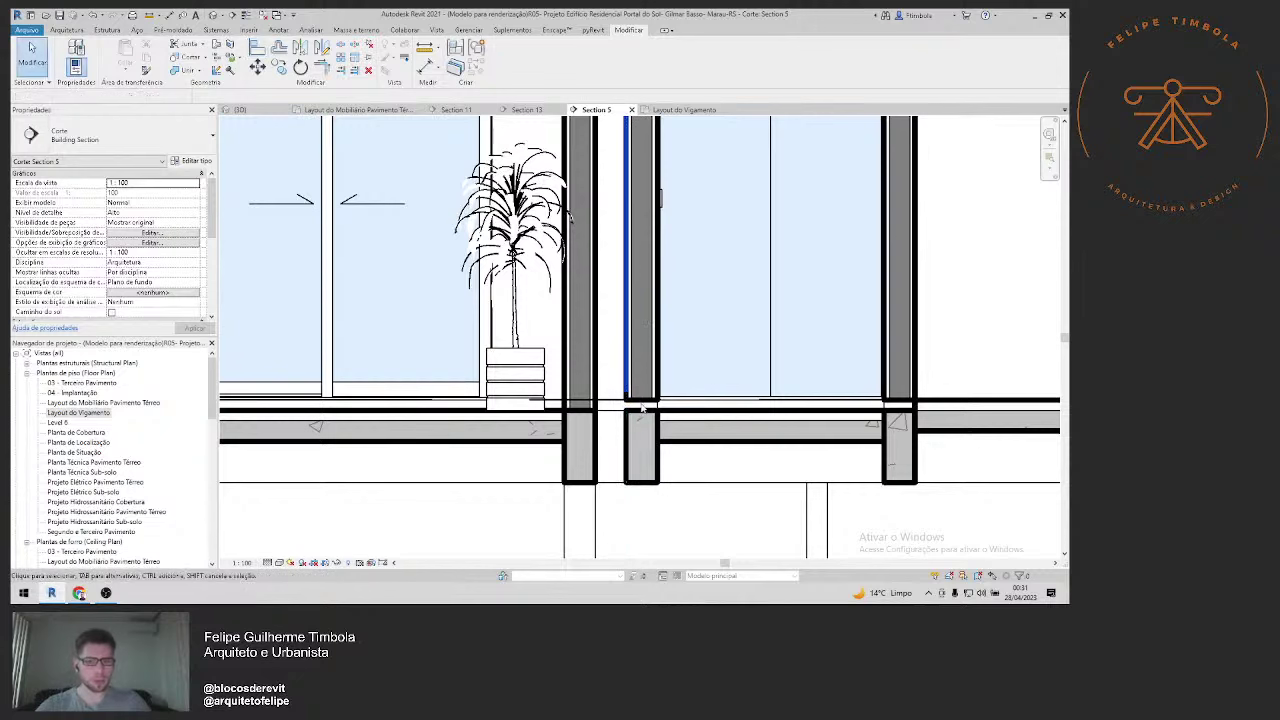
{"action": "left_click", "coordinate": [643, 402]}
{"action": "left_click", "coordinate": [643, 402]}
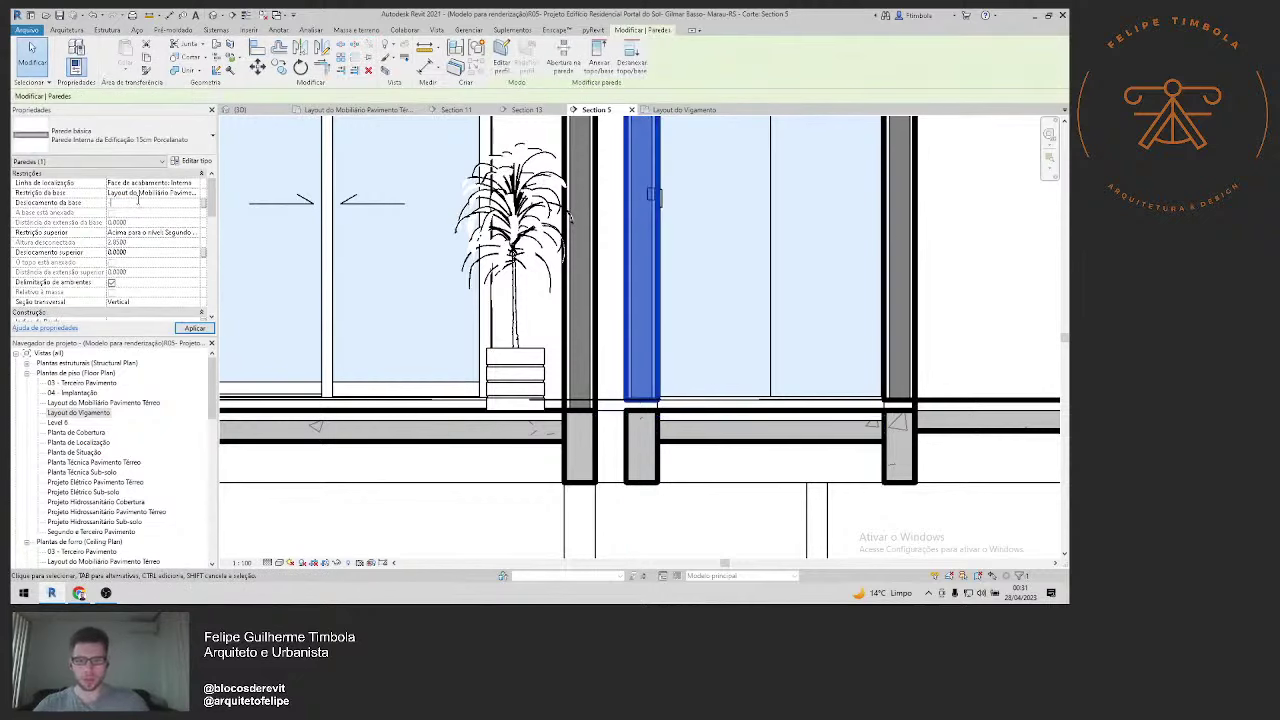
{"action": "type", "text": "-0.0500"}
{"action": "left_click", "coordinate": [718, 526]}
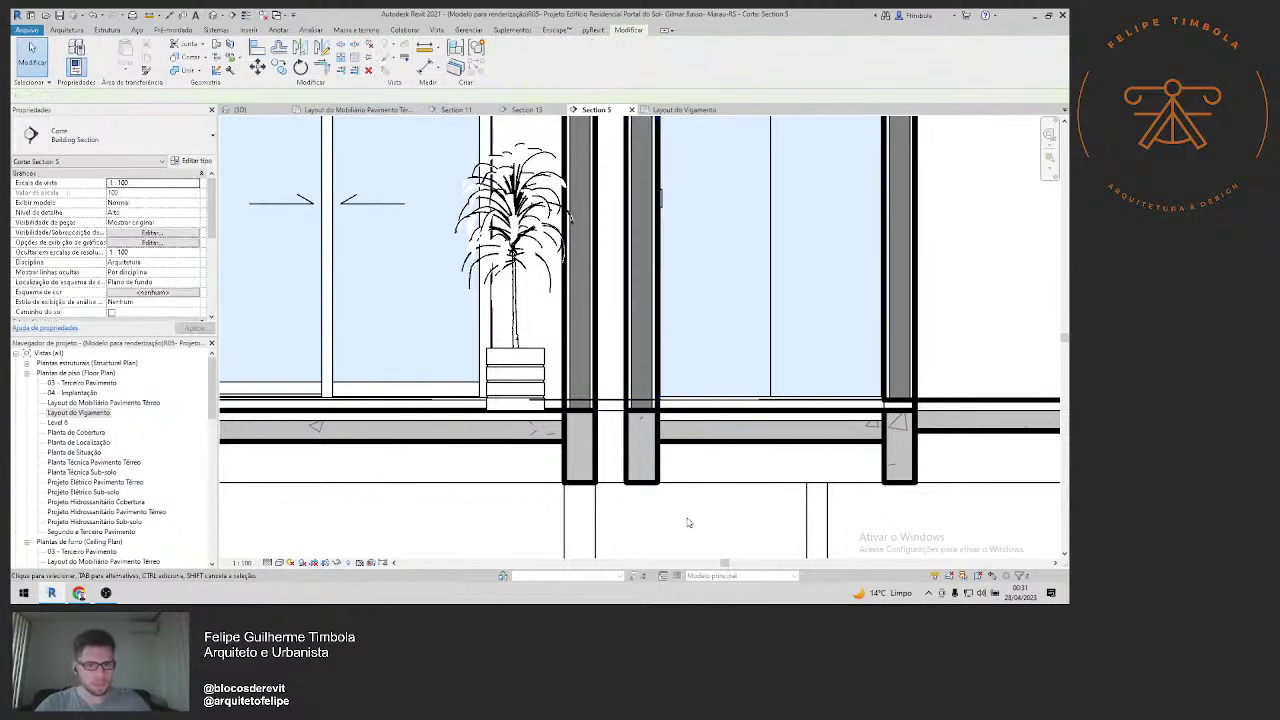
{"action": "scroll", "coordinate": [683, 186], "scroll_direction": "down", "scroll_amount": 2}
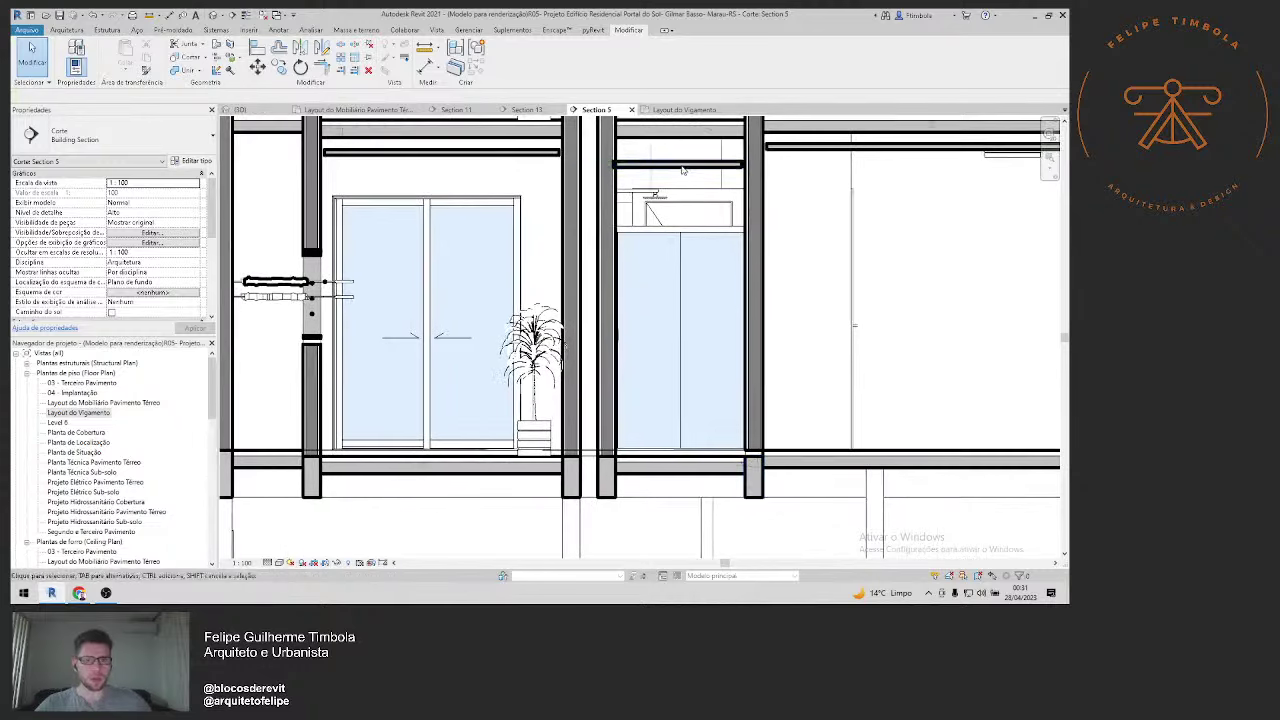
Step: Offset the ceiling's boundary line beside the bathroom 0.05 upward and finish the sketch
{"action": "left_click", "coordinate": [680, 165]}
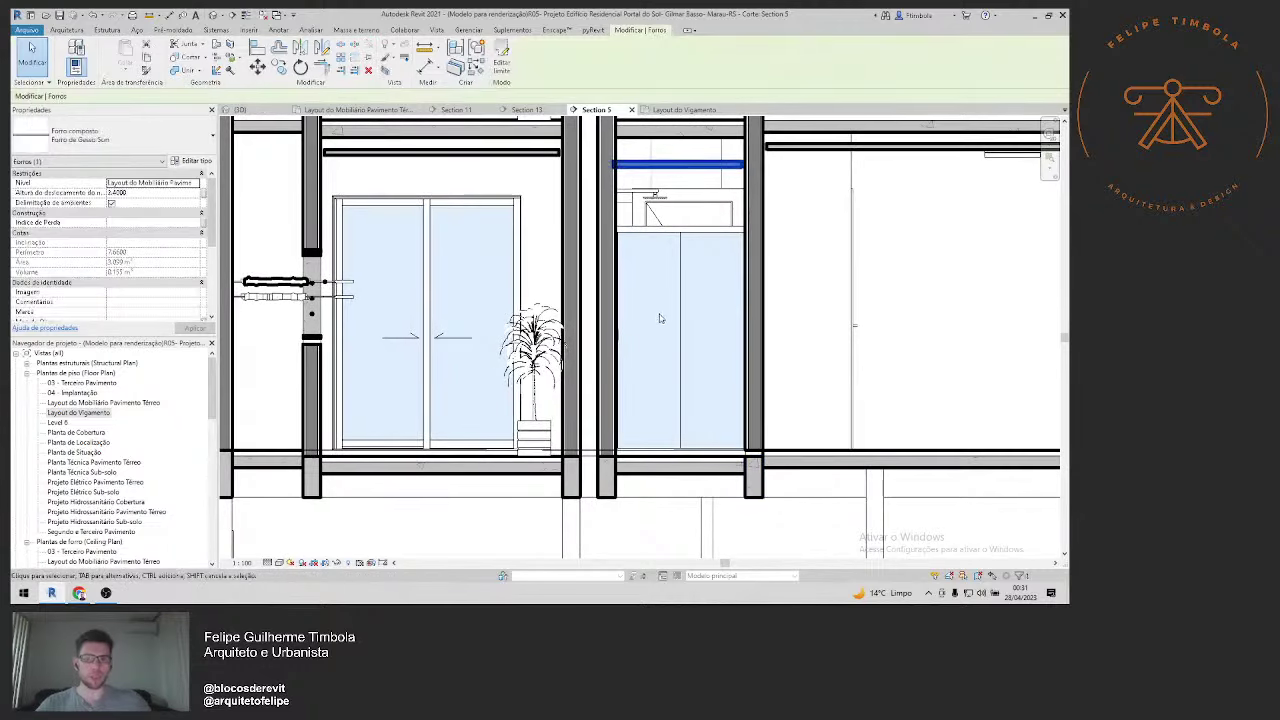
{"action": "double_click", "coordinate": [100, 402]}
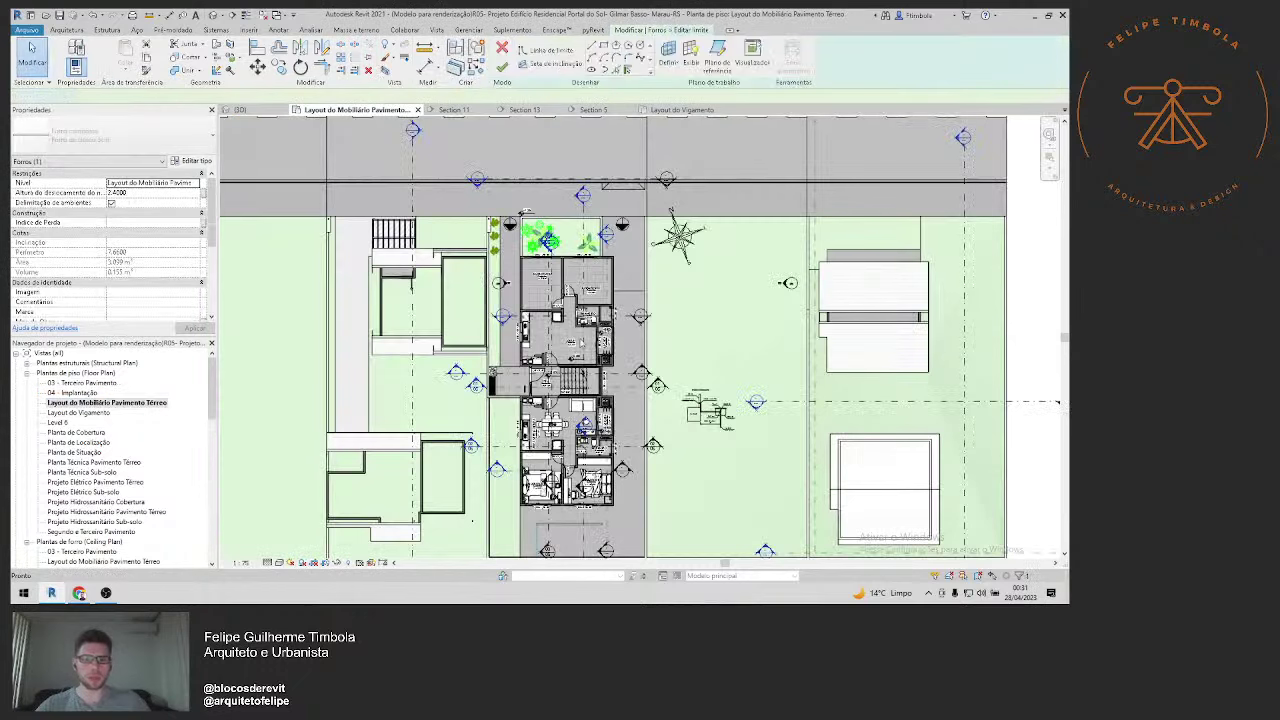
{"action": "scroll", "coordinate": [640, 375], "scroll_direction": "up", "scroll_amount": 3}
{"action": "scroll", "coordinate": [640, 375], "scroll_direction": "up", "scroll_amount": 3}
{"action": "scroll", "coordinate": [640, 375], "scroll_direction": "up", "scroll_amount": 3}
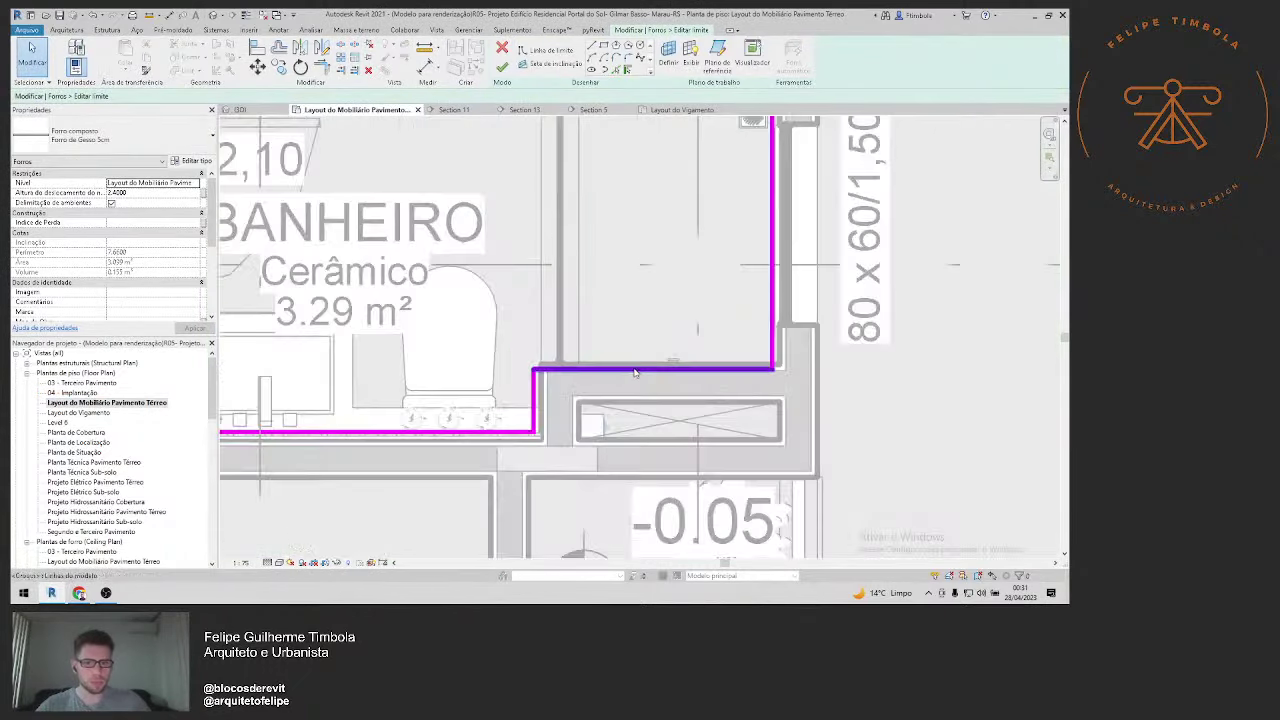
{"action": "left_click", "coordinate": [634, 370]}
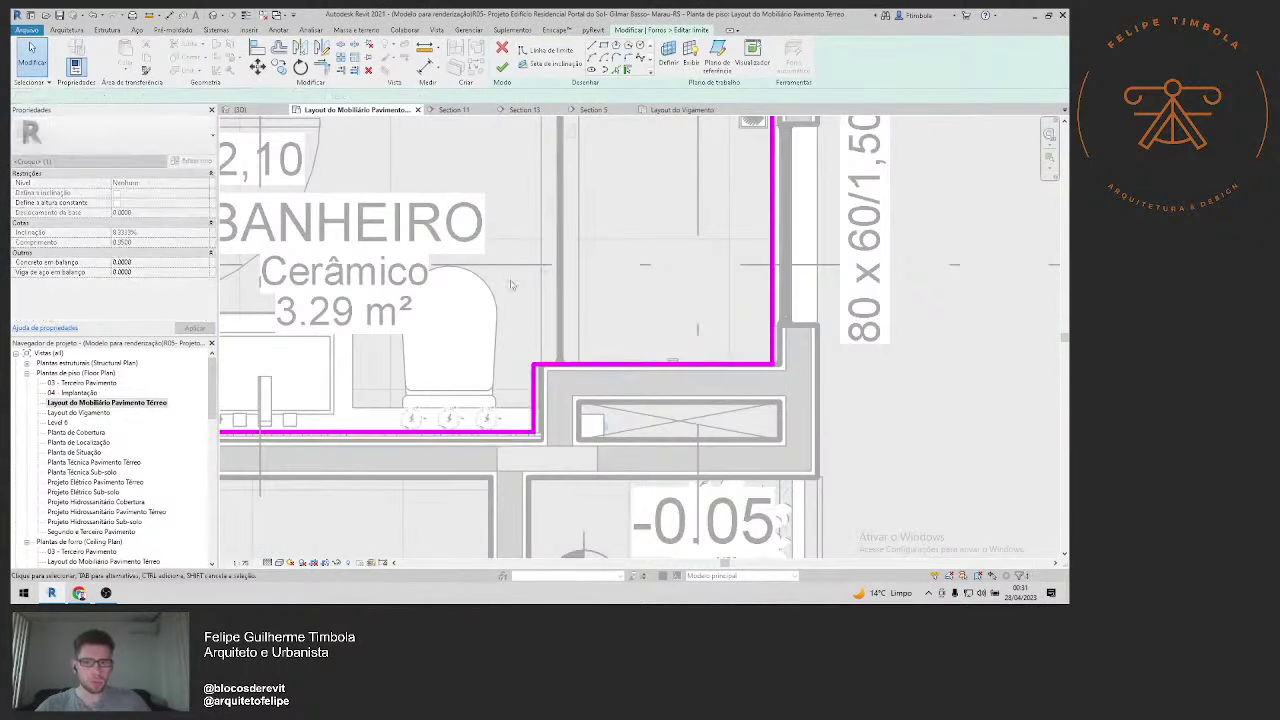
{"action": "left_click", "coordinate": [278, 47]}
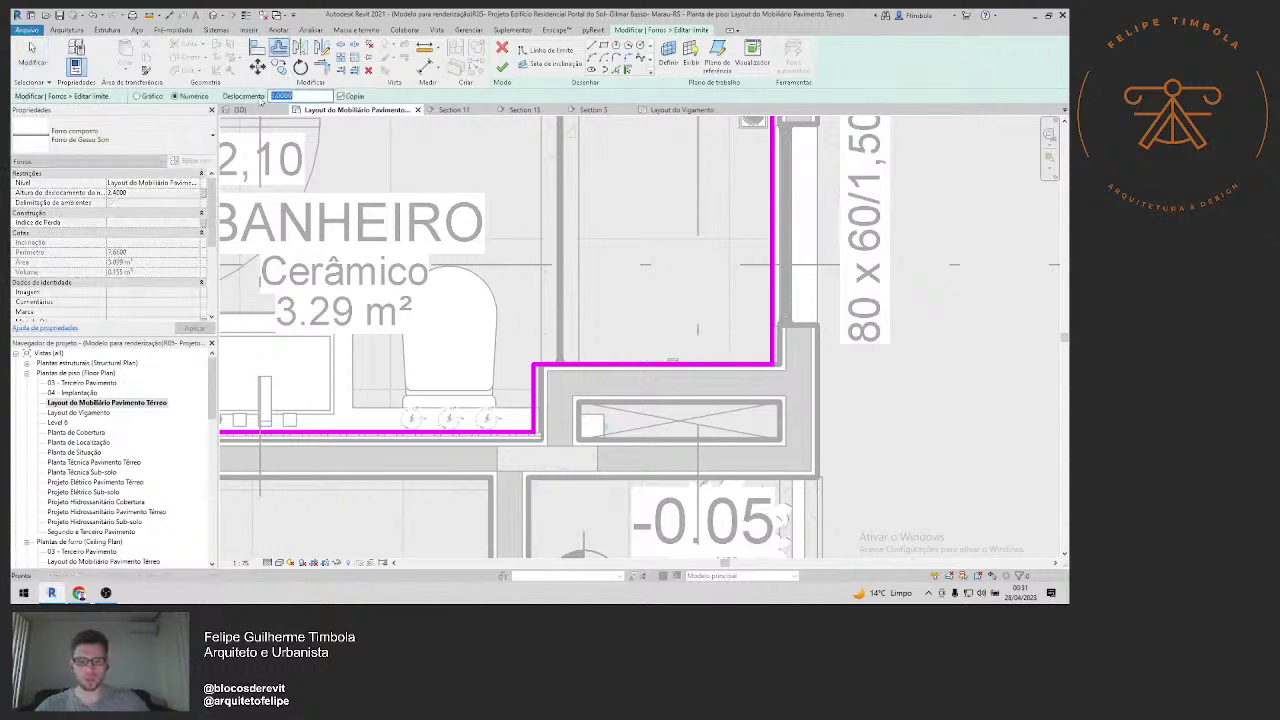
{"action": "key", "text": "Return"}
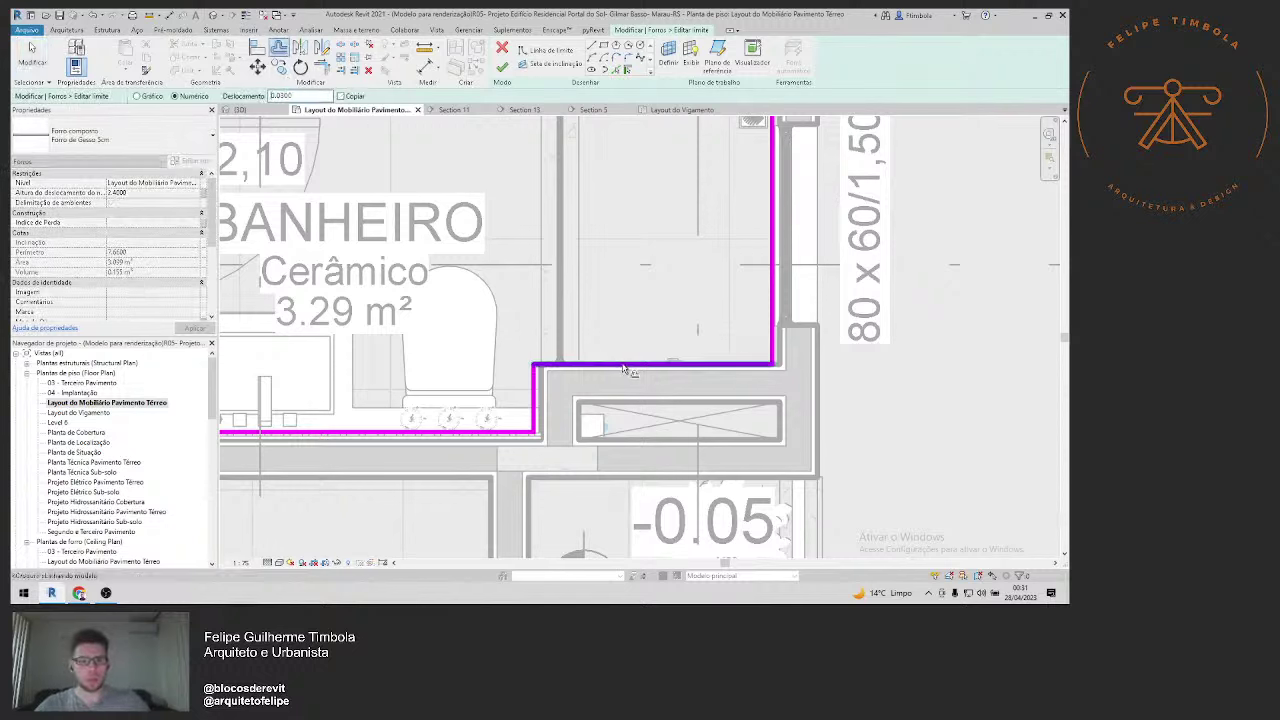
{"action": "left_click", "coordinate": [640, 362]}
{"action": "key", "text": "Escape"}
{"action": "left_click", "coordinate": [502, 67]}
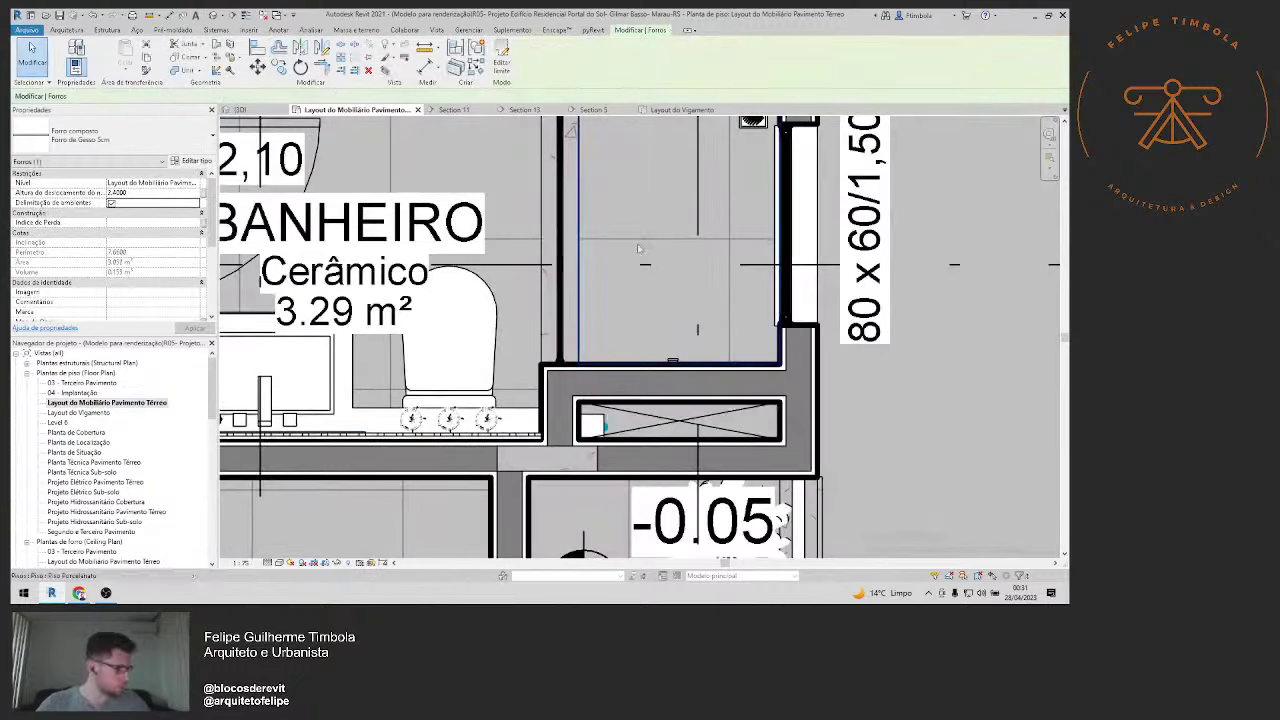
Step: Return to the Section 5 view
{"action": "scroll", "coordinate": [670, 347], "scroll_direction": "down", "scroll_amount": 2}
{"action": "scroll", "coordinate": [670, 347], "scroll_direction": "down", "scroll_amount": 3}
{"action": "scroll", "coordinate": [657, 333], "scroll_direction": "down", "scroll_amount": 3}
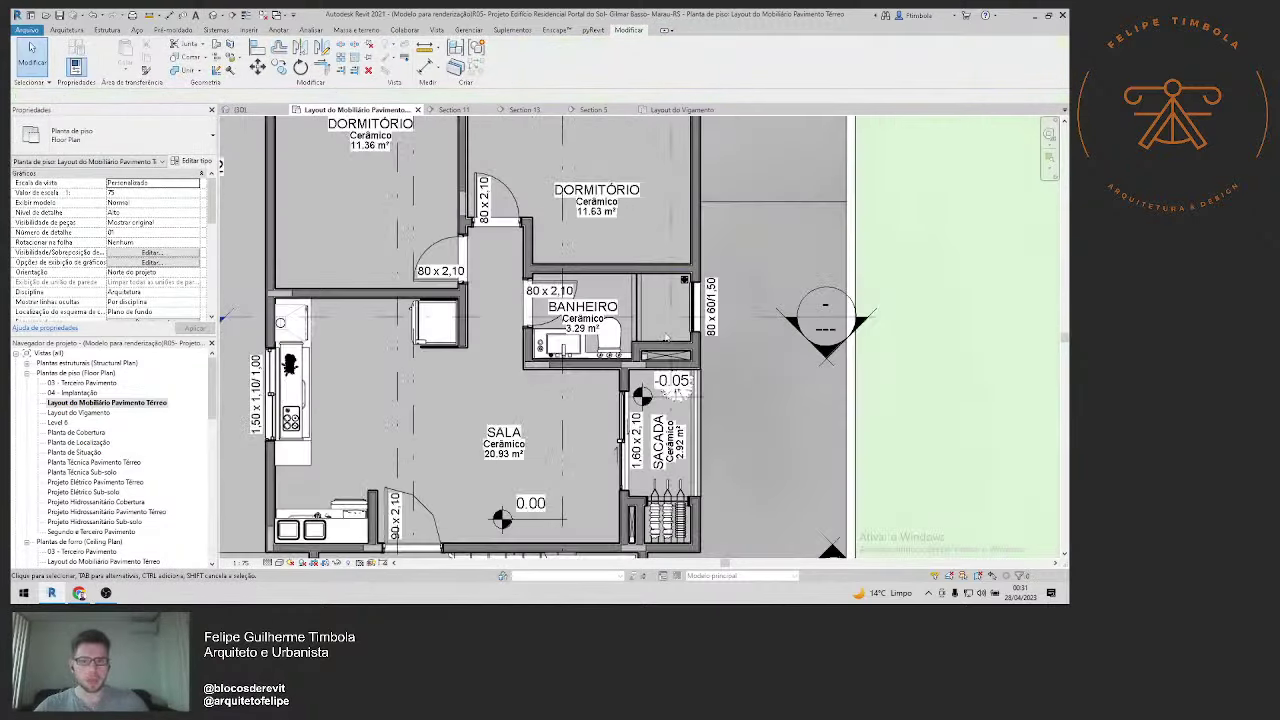
{"action": "scroll", "coordinate": [657, 333], "scroll_direction": "down", "scroll_amount": 3}
{"action": "double_click", "coordinate": [652, 198]}
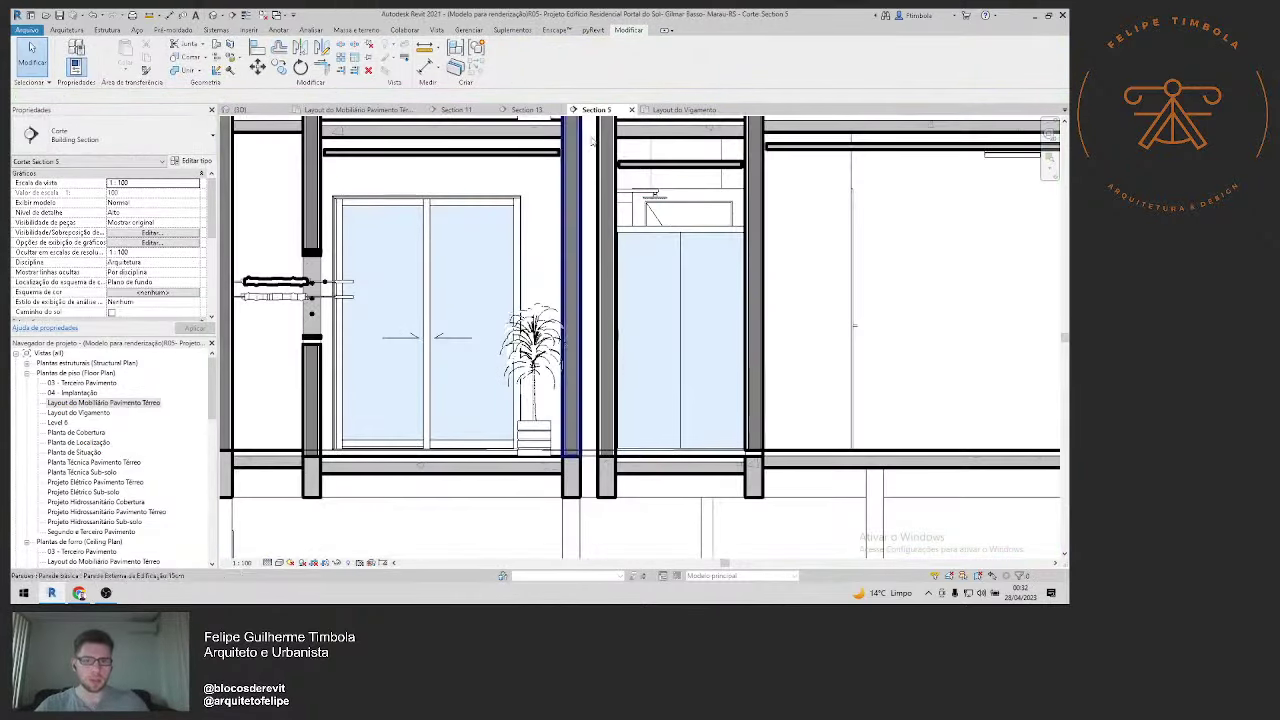
Step: Correct the base offset of the wall above the right column
{"action": "scroll", "coordinate": [655, 243], "scroll_direction": "up", "scroll_amount": 2}
{"action": "scroll", "coordinate": [667, 329], "scroll_direction": "down", "scroll_amount": 1}
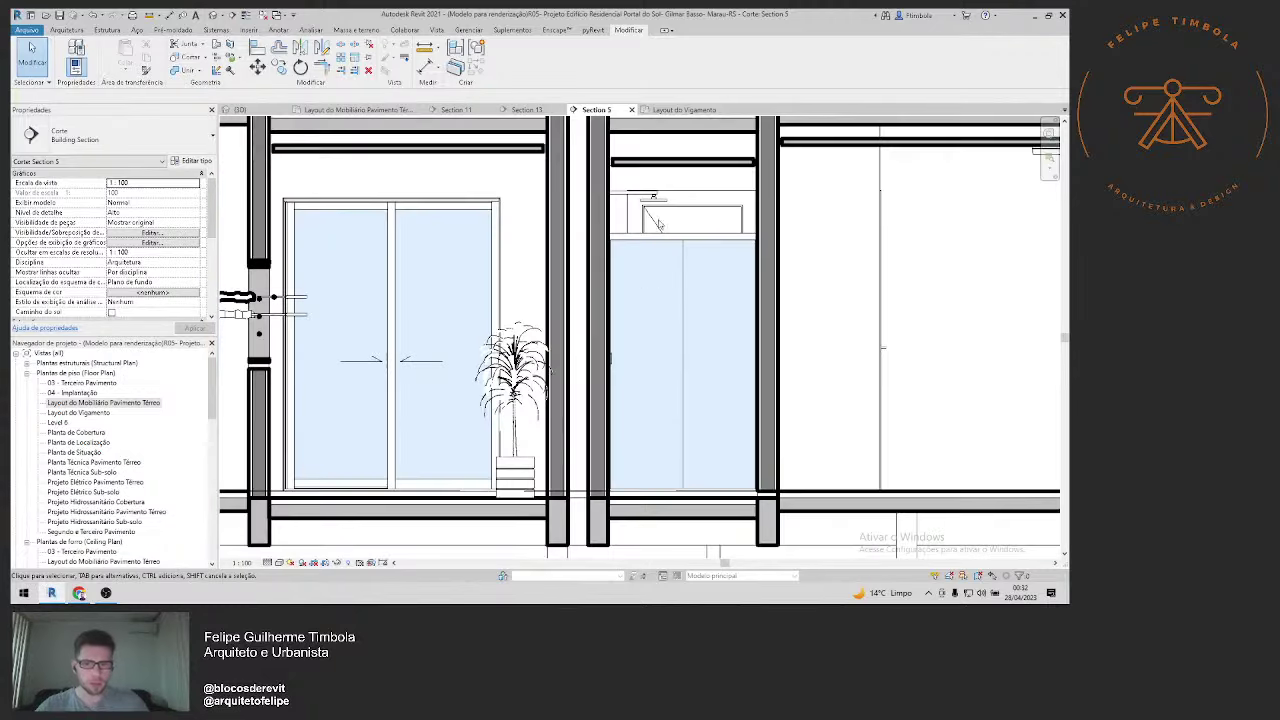
{"action": "scroll", "coordinate": [690, 420], "scroll_direction": "up", "scroll_amount": 1}
{"action": "scroll", "coordinate": [720, 440], "scroll_direction": "up", "scroll_amount": 1}
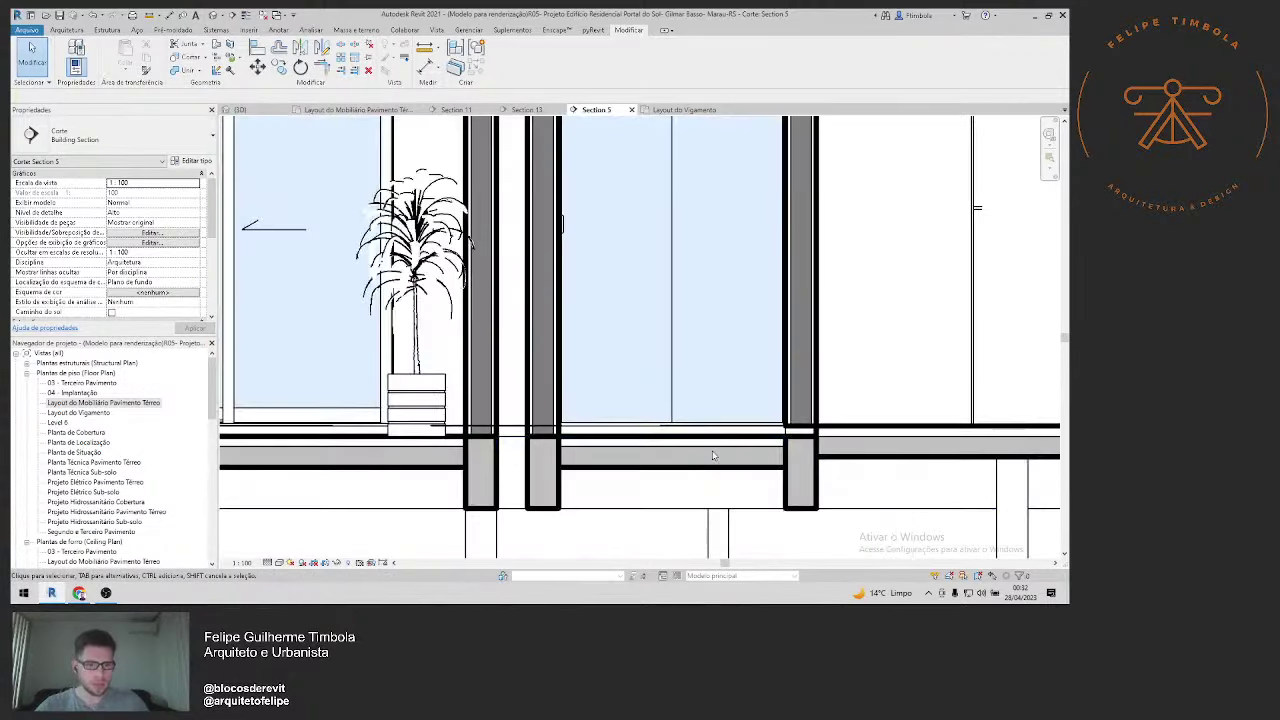
{"action": "left_click", "coordinate": [800, 380]}
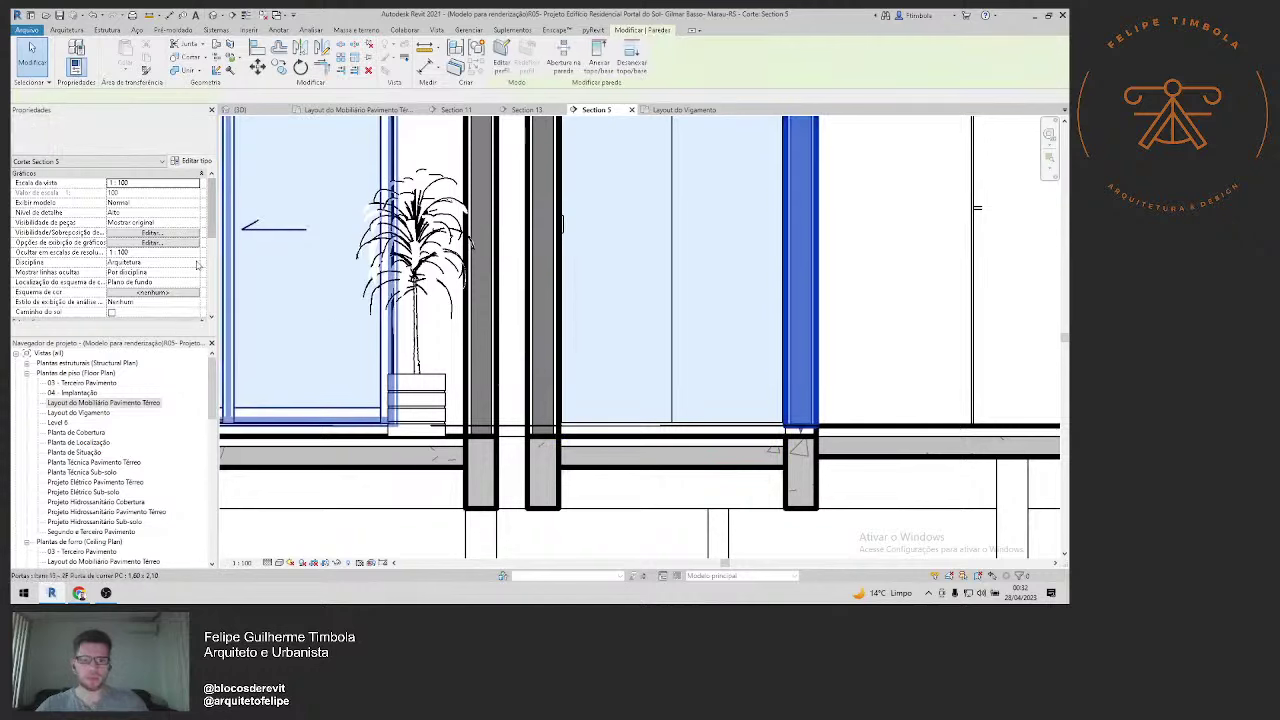
{"action": "left_click", "coordinate": [148, 203]}
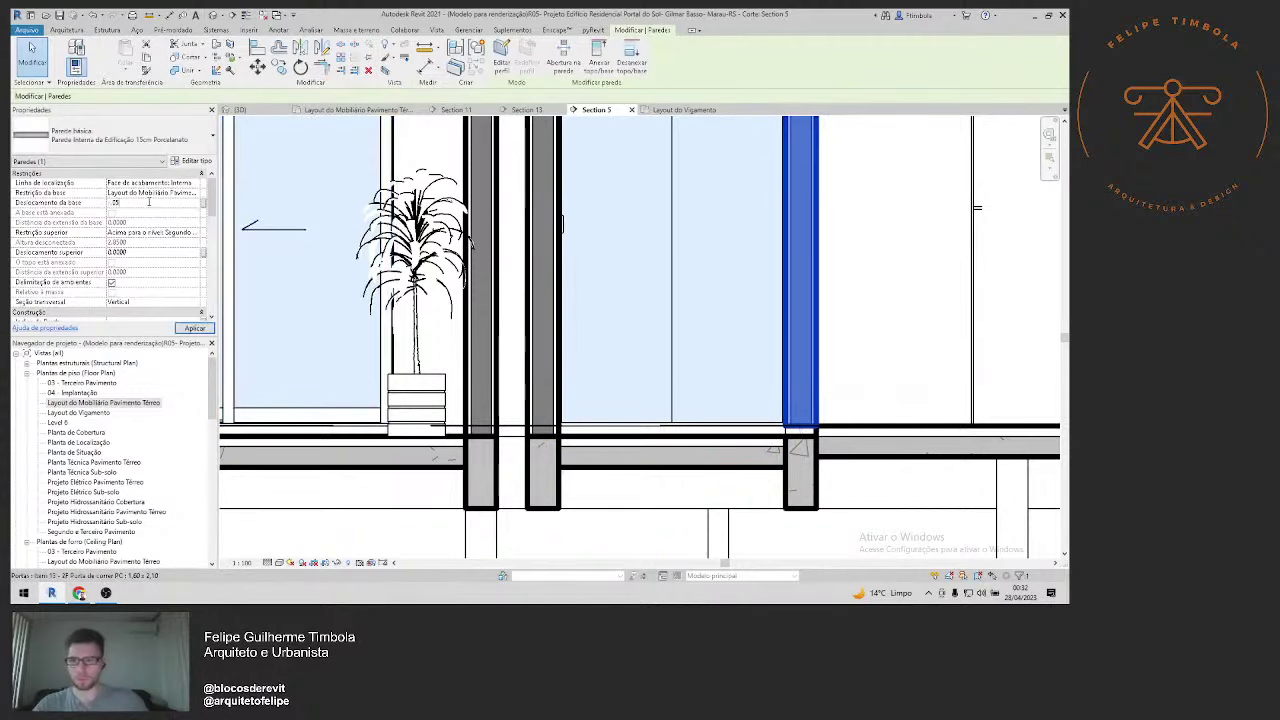
{"action": "key", "text": "Escape"}
Step: Pan across the section's right side and upper floors, then switch to the {3D} view
{"action": "scroll", "coordinate": [731, 357], "scroll_direction": "down", "scroll_amount": 2}
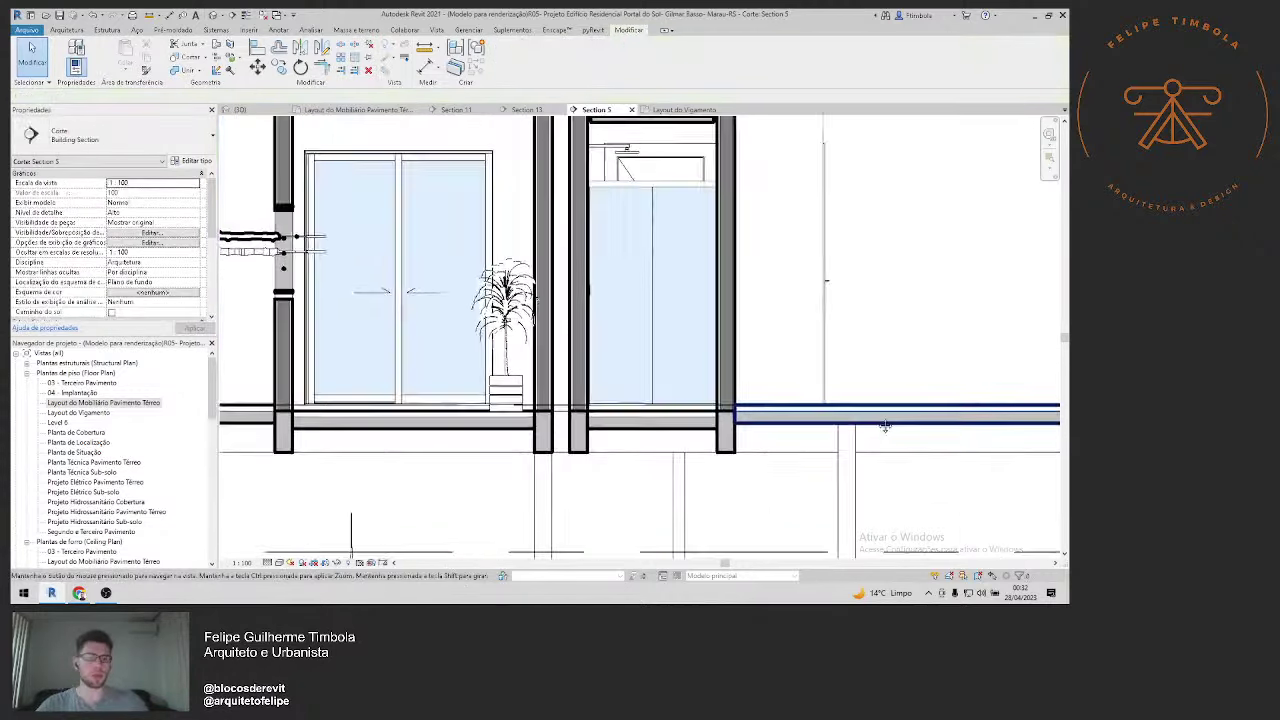
{"action": "middle_click_drag", "start_coordinate": [860, 433], "coordinate": [674, 433]}
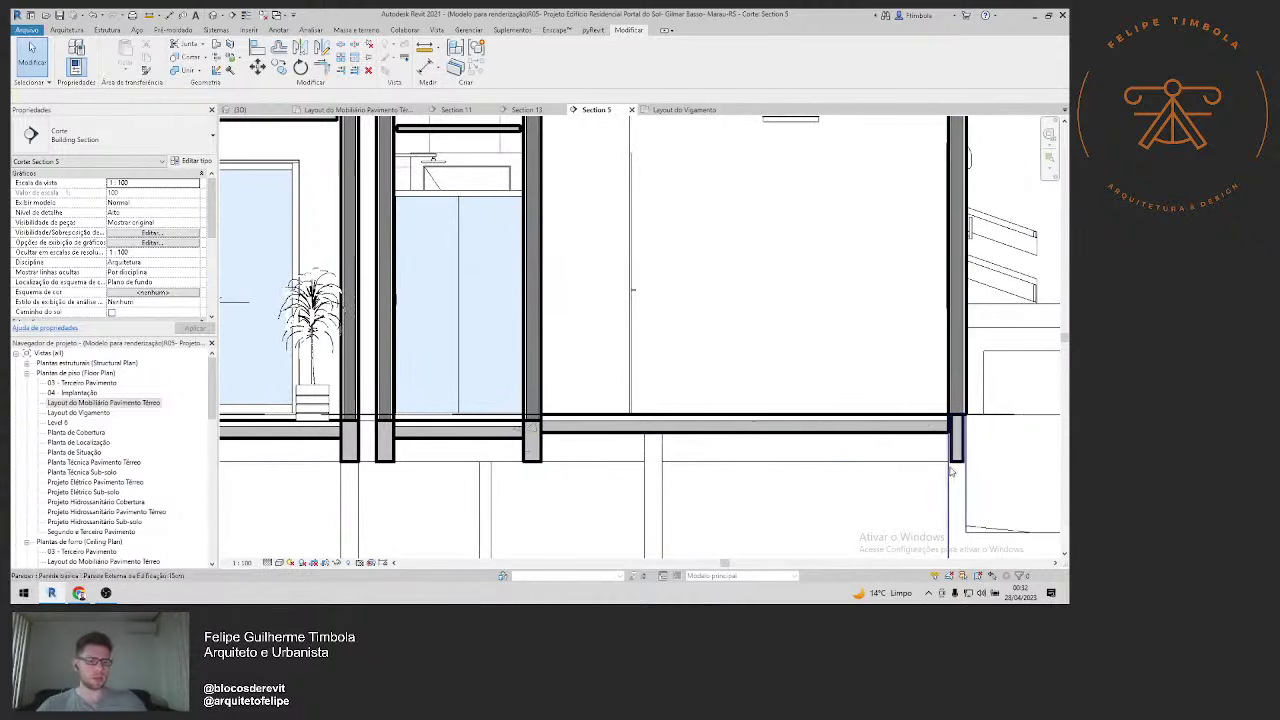
{"action": "scroll", "coordinate": [943, 480], "scroll_direction": "down", "scroll_amount": 2}
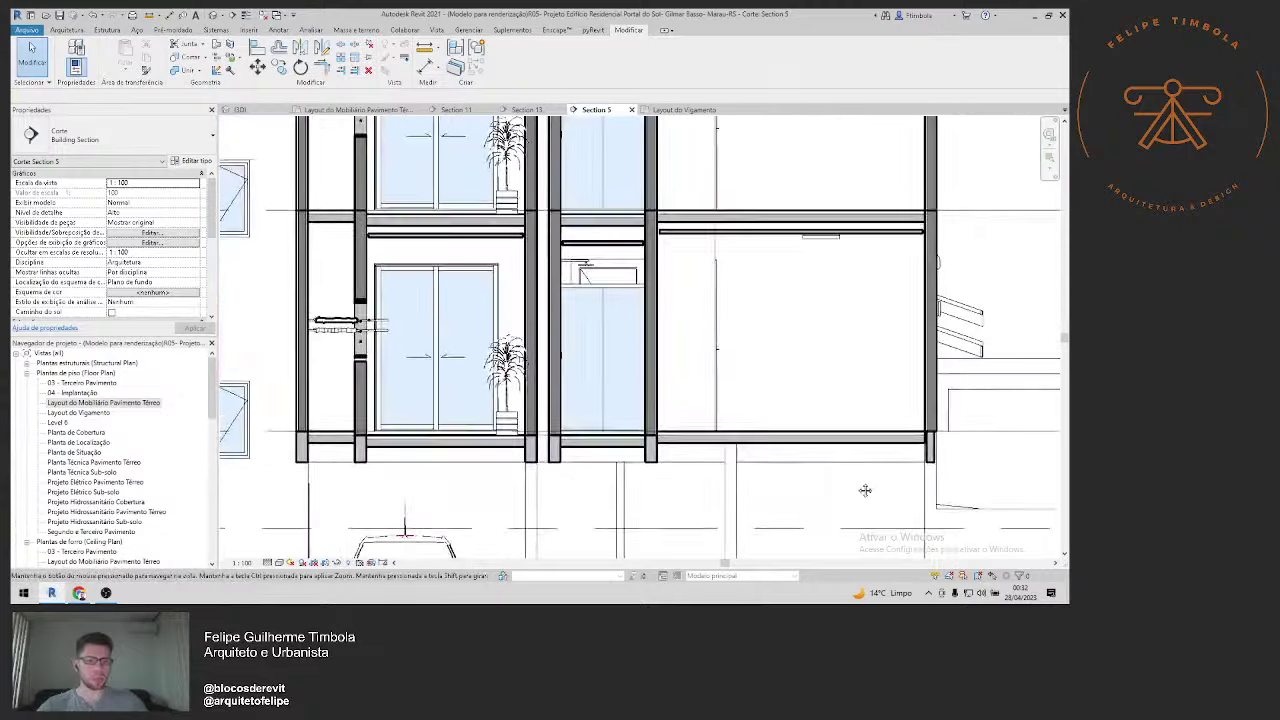
{"action": "middle_click_drag", "start_coordinate": [863, 491], "coordinate": [871, 401]}
{"action": "scroll", "coordinate": [846, 458], "scroll_direction": "down", "scroll_amount": 1}
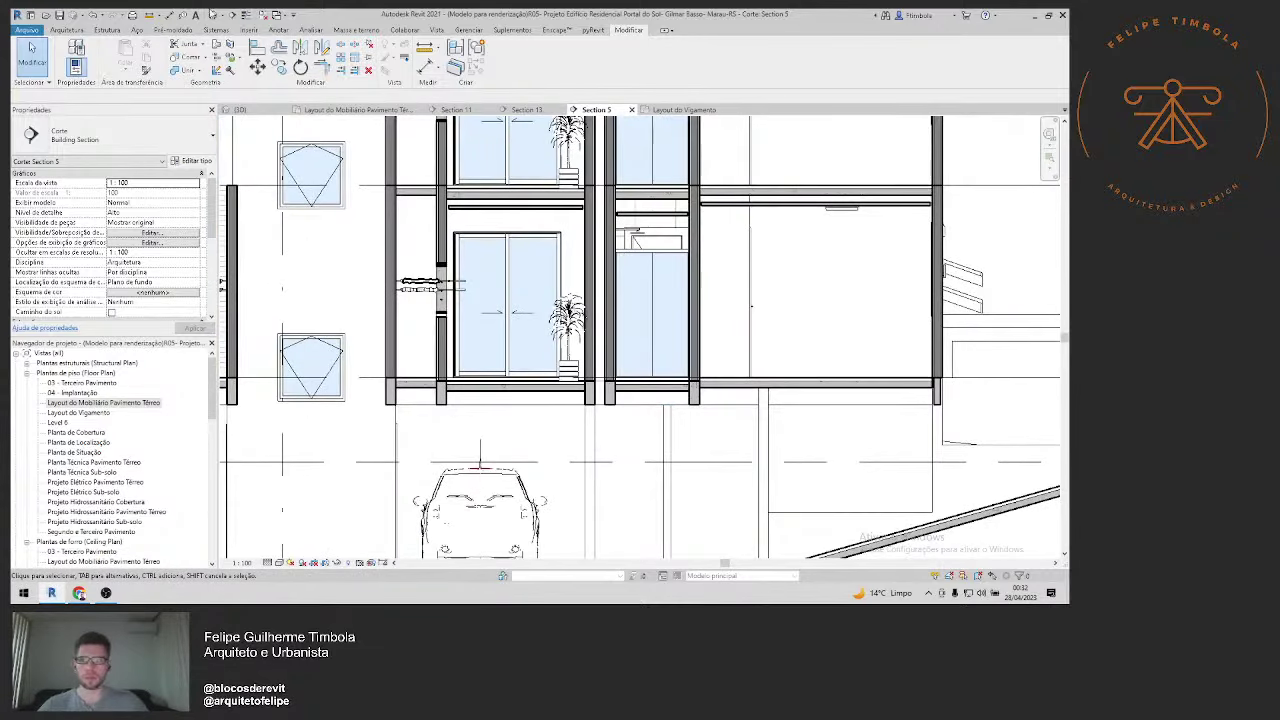
{"action": "left_click", "coordinate": [214, 16]}
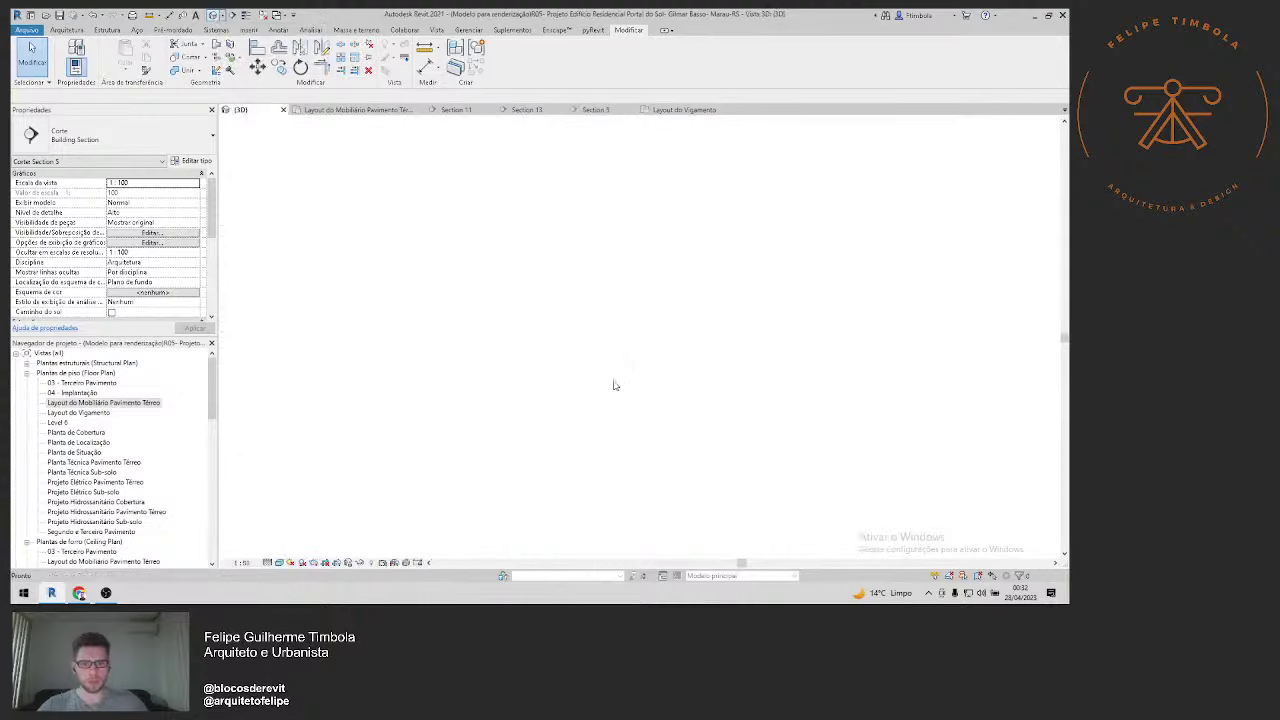
Step: Delete both stray thin walls hanging below the balconies
{"action": "scroll", "coordinate": [760, 435], "scroll_direction": "down", "scroll_amount": 2}
{"action": "scroll", "coordinate": [870, 405], "scroll_direction": "up", "scroll_amount": 2}
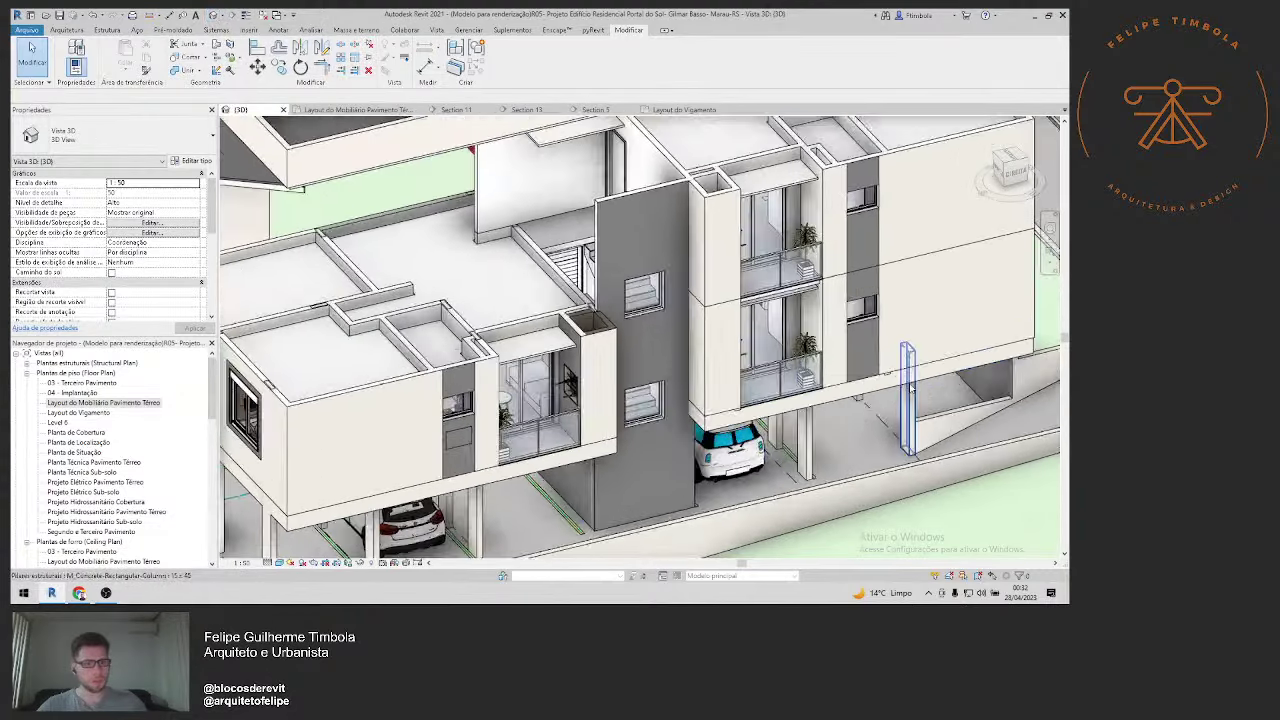
{"action": "scroll", "coordinate": [910, 390], "scroll_direction": "up", "scroll_amount": 3}
{"action": "left_click", "coordinate": [866, 366]}
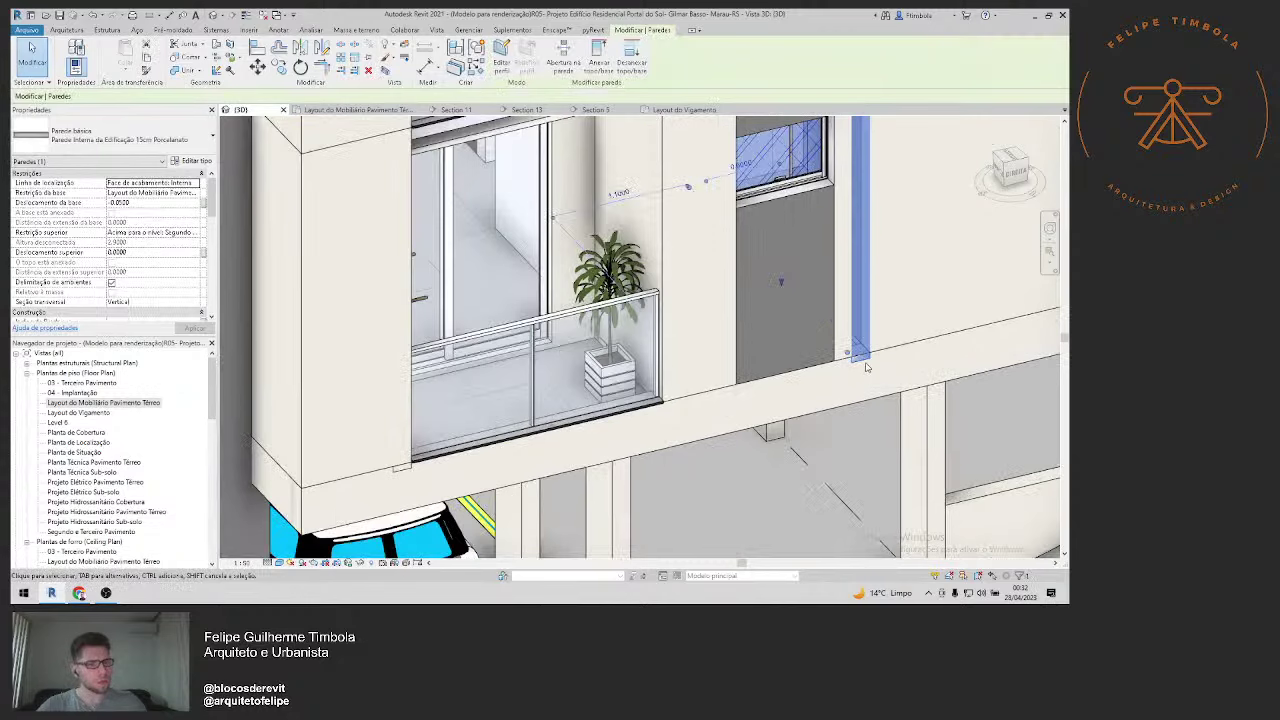
{"action": "key", "text": "Delete"}
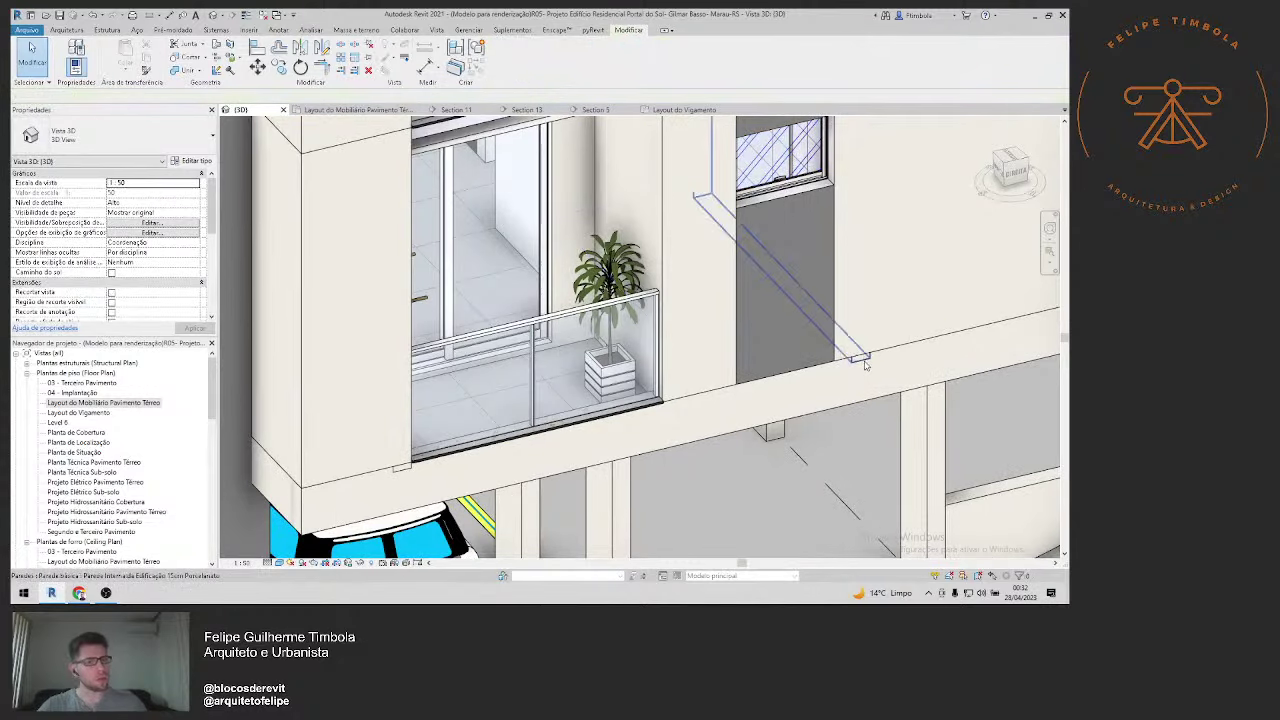
{"action": "scroll", "coordinate": [866, 370], "scroll_direction": "down", "scroll_amount": 3}
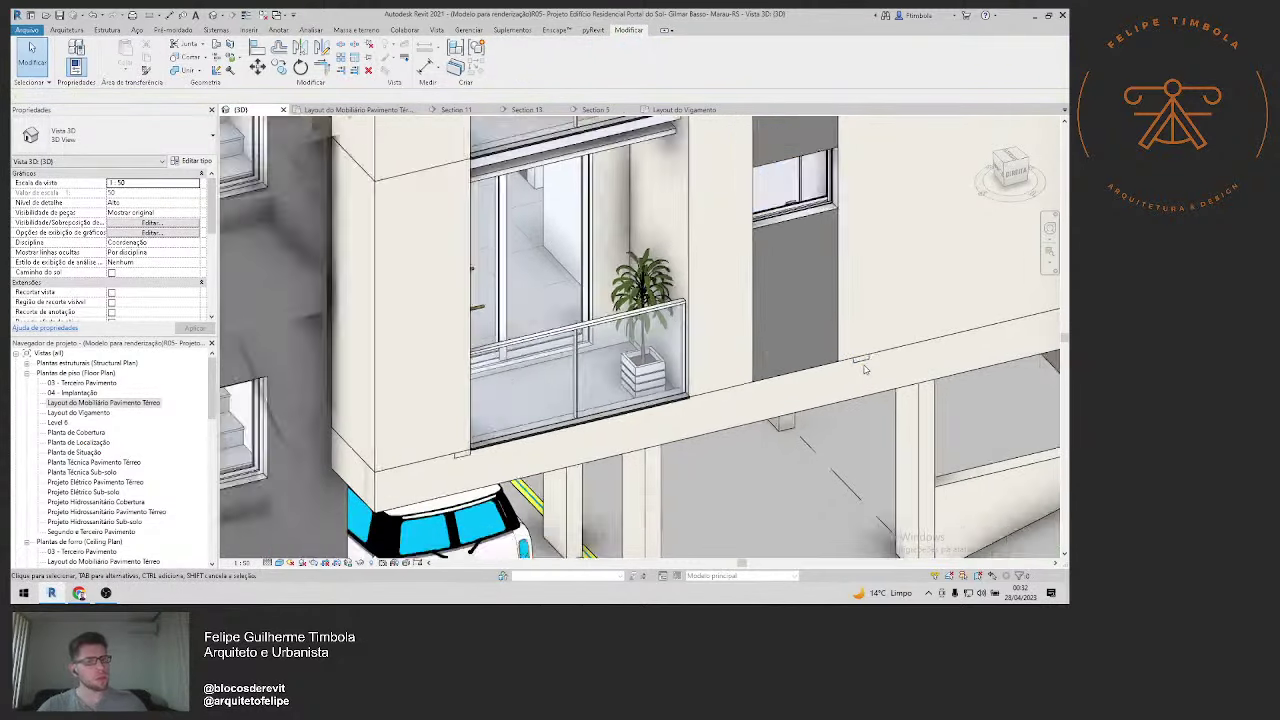
{"action": "scroll", "coordinate": [866, 370], "scroll_direction": "down", "scroll_amount": 3}
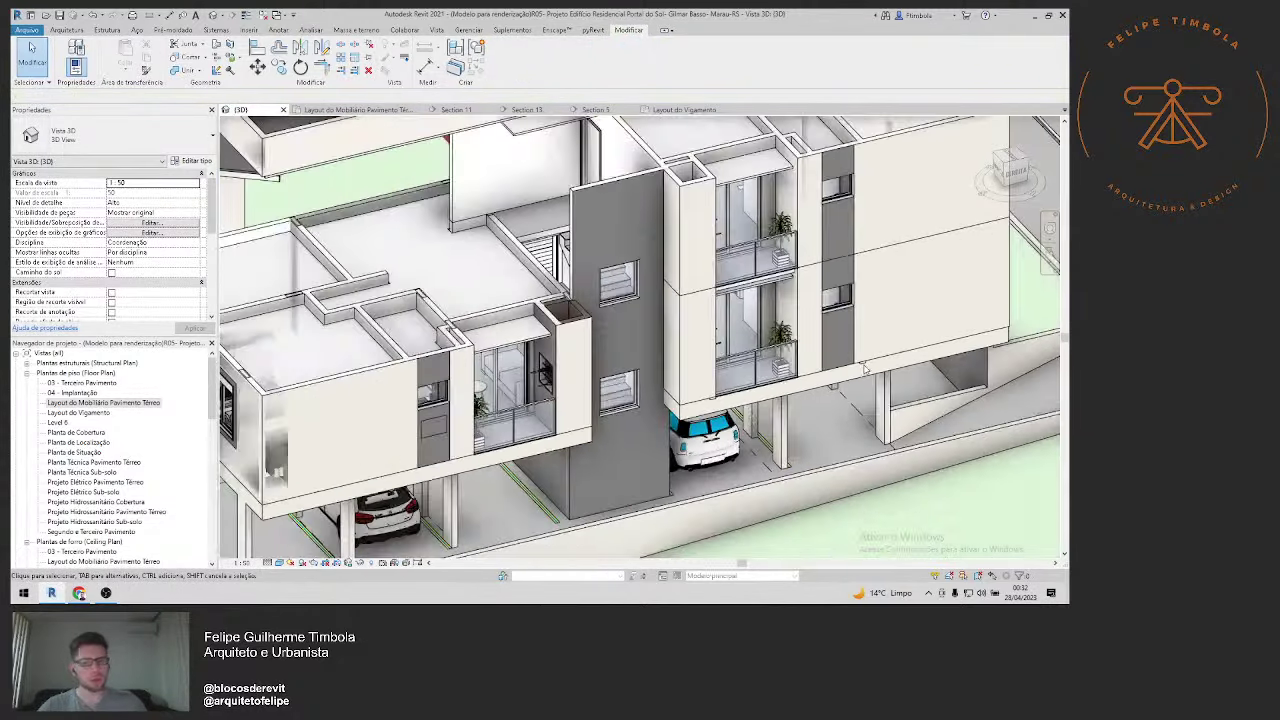
{"action": "left_click", "coordinate": [415, 474]}
{"action": "scroll", "coordinate": [412, 475], "scroll_direction": "up", "scroll_amount": 3}
{"action": "scroll", "coordinate": [410, 477], "scroll_direction": "up", "scroll_amount": 2}
{"action": "key", "text": "Delete"}
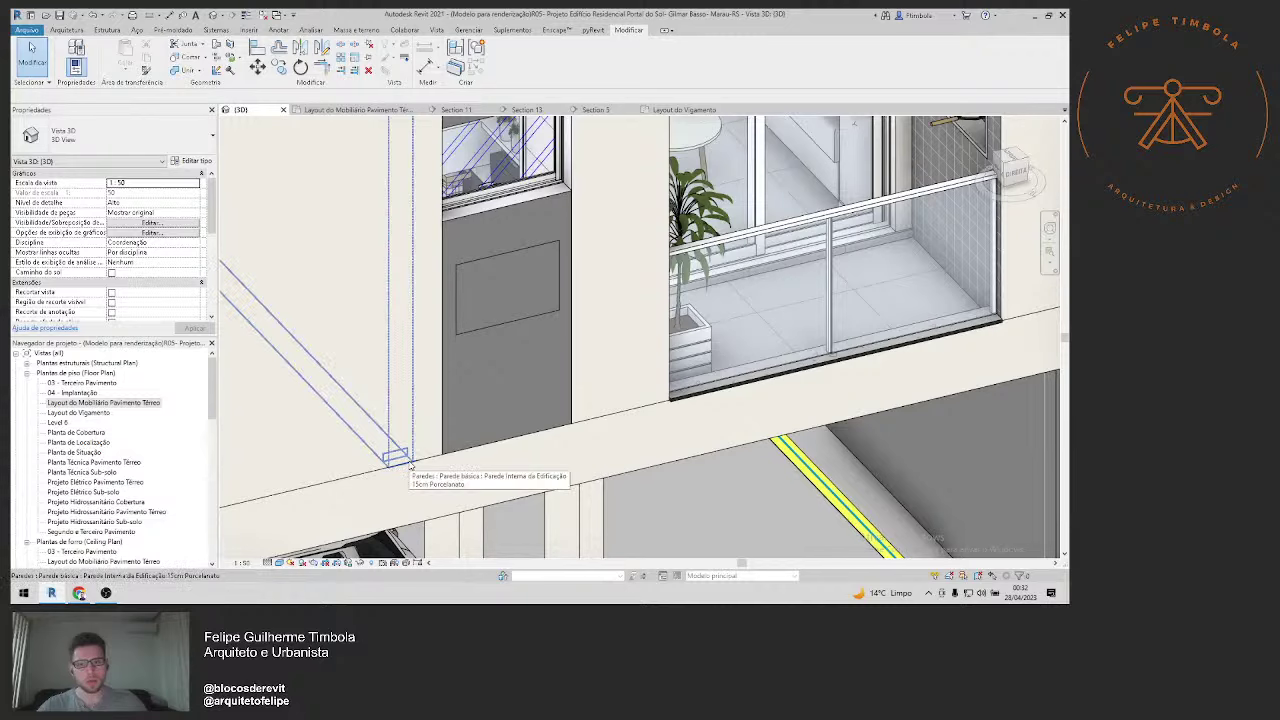
Step: Open the Layout do Mobiliário Pavimento Térreo plan
{"action": "scroll", "coordinate": [410, 465], "scroll_direction": "down", "scroll_amount": 2}
{"action": "scroll", "coordinate": [450, 456], "scroll_direction": "down", "scroll_amount": 2}
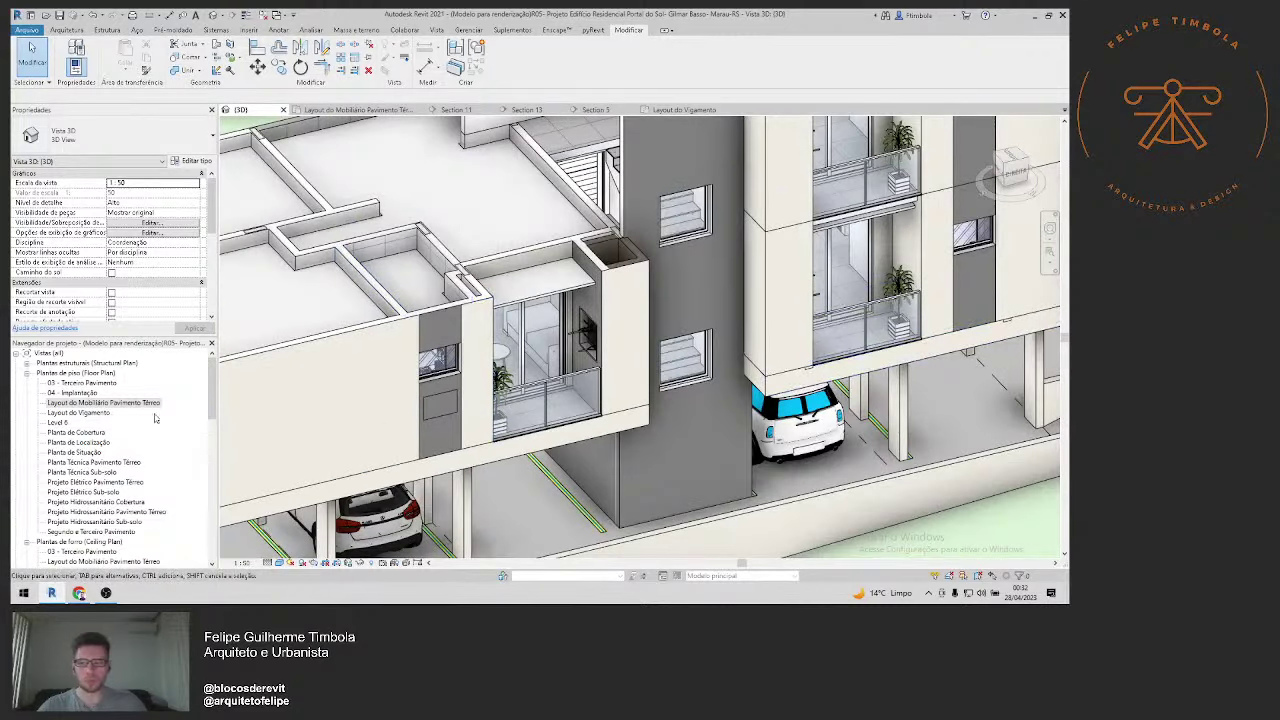
{"action": "double_click", "coordinate": [104, 402]}
{"action": "scroll", "coordinate": [638, 383], "scroll_direction": "up", "scroll_amount": 3}
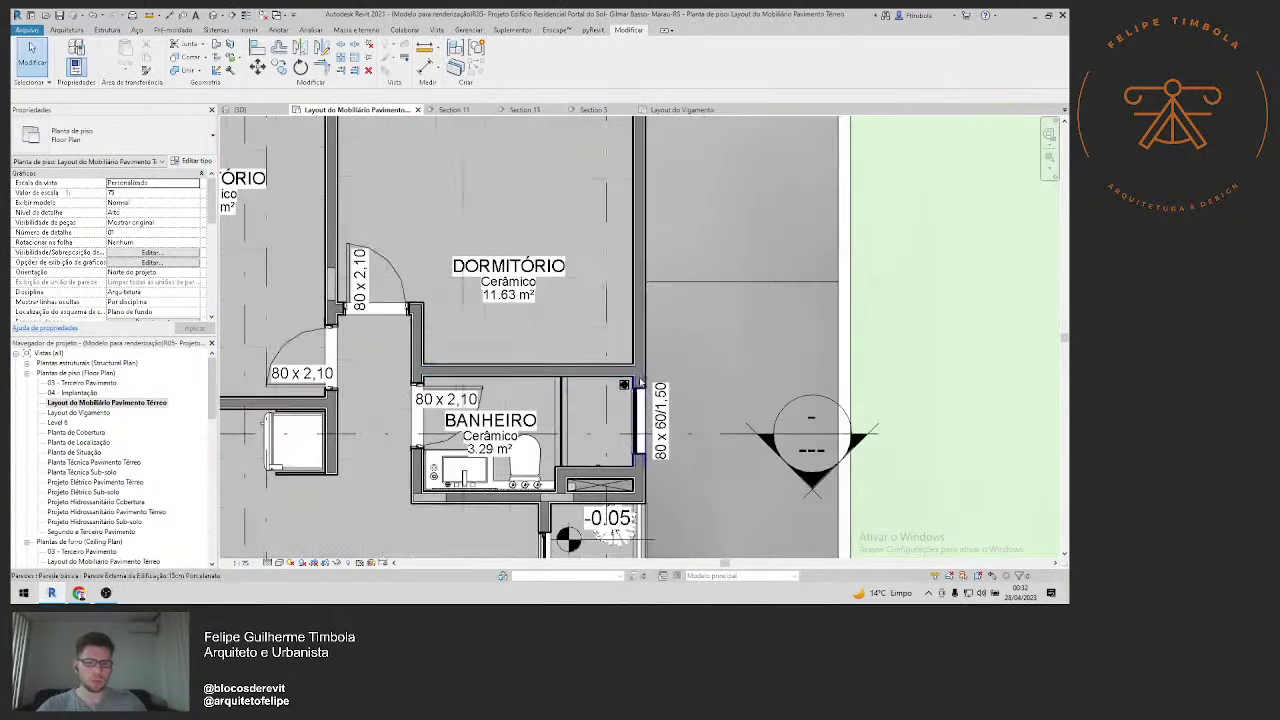
{"action": "left_click", "coordinate": [638, 383]}
{"action": "scroll", "coordinate": [638, 384], "scroll_direction": "up", "scroll_amount": 4}
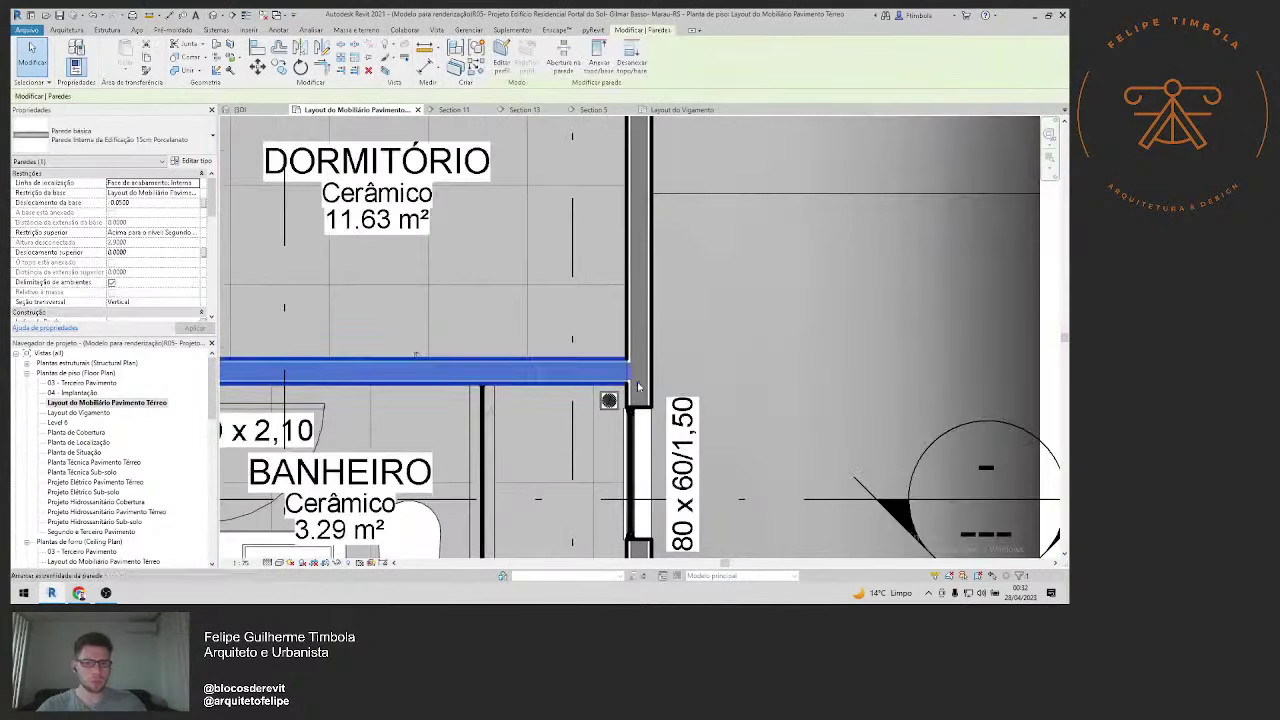
{"action": "left_click", "coordinate": [415, 208]}
{"action": "left_click", "coordinate": [215, 15]}
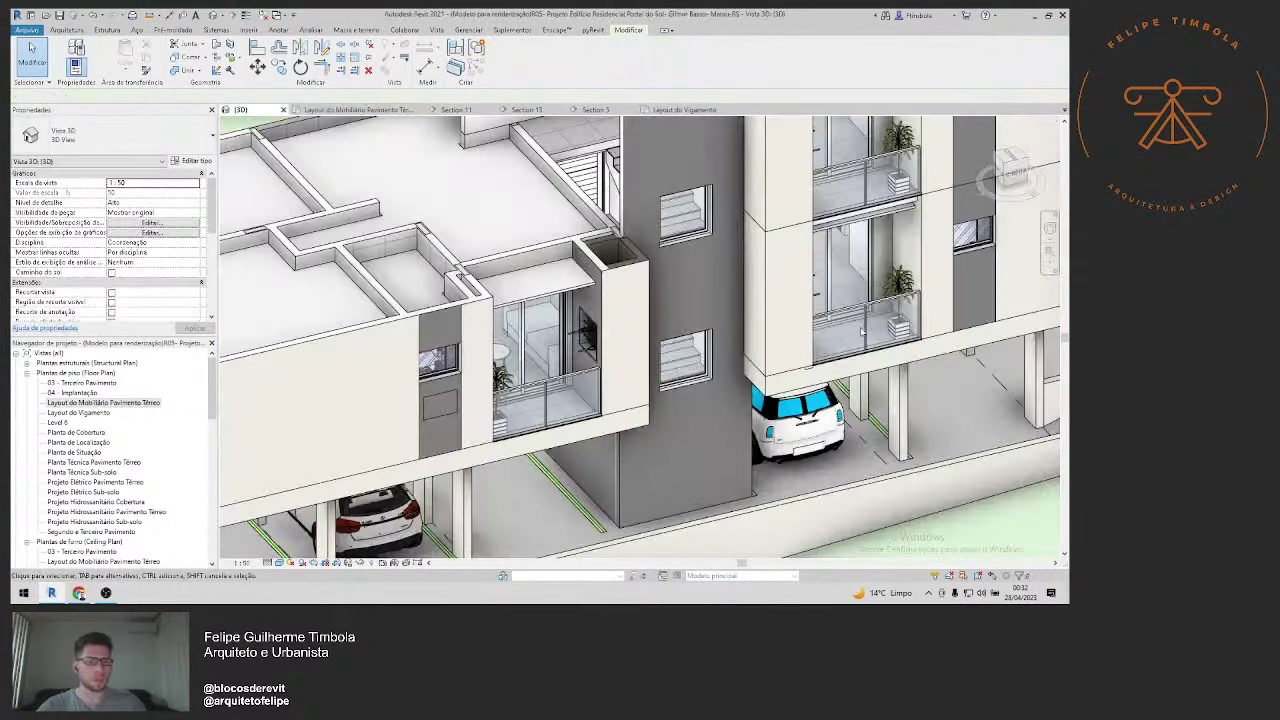
{"action": "middle_click_drag", "start_coordinate": [862, 333], "coordinate": [672, 343]}
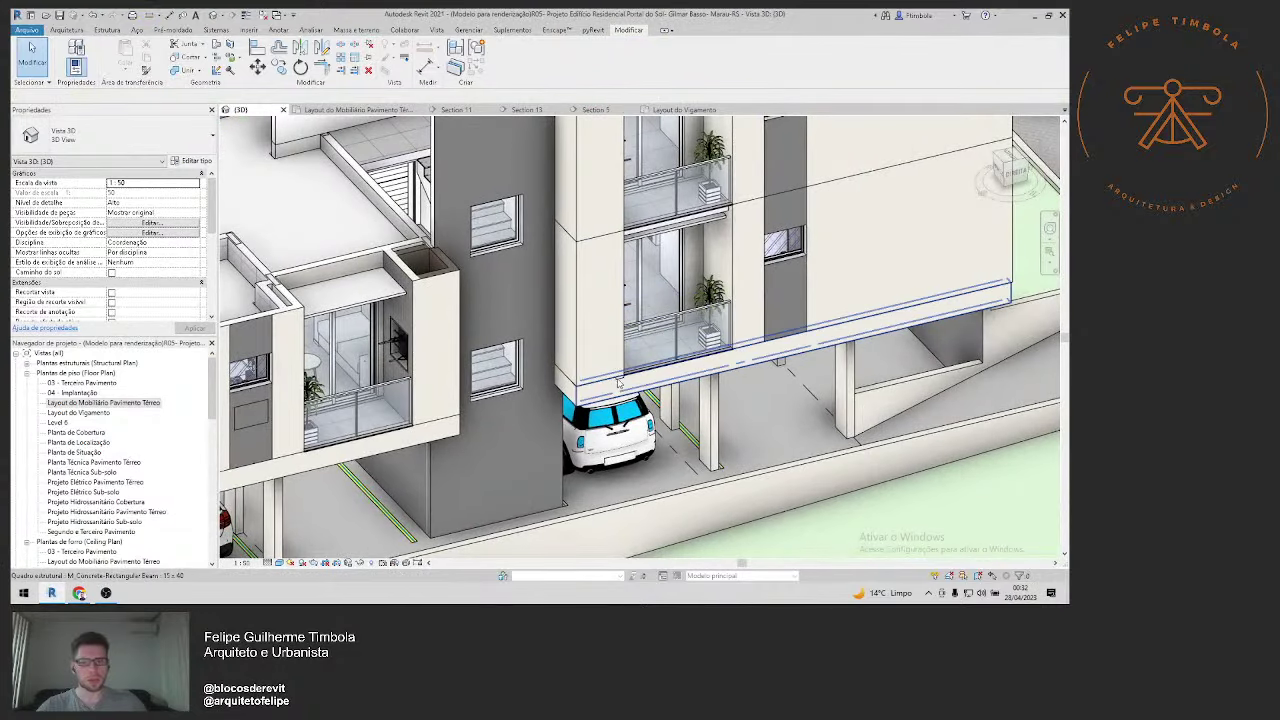
{"action": "double_click", "coordinate": [105, 402]}
{"action": "scroll", "coordinate": [580, 330], "scroll_direction": "down", "scroll_amount": 3}
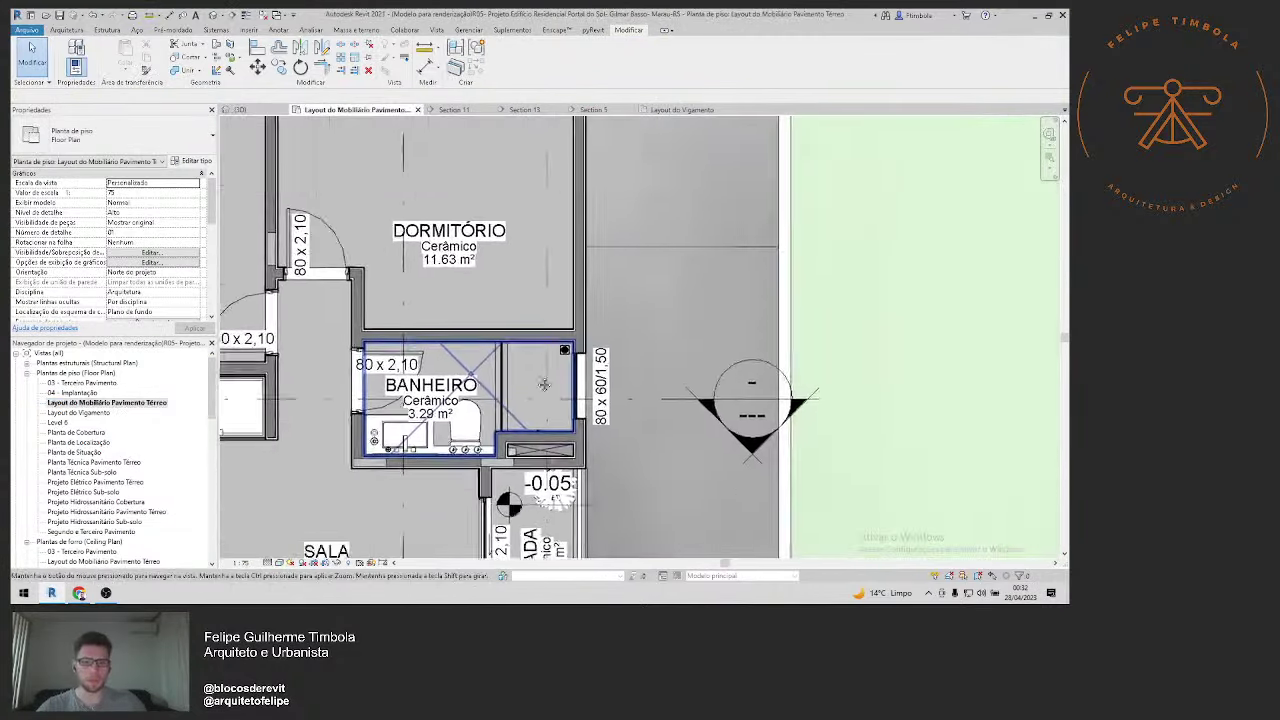
{"action": "middle_click_drag", "start_coordinate": [578, 560], "coordinate": [575, 245]}
{"action": "scroll", "coordinate": [605, 388], "scroll_direction": "up", "scroll_amount": 3}
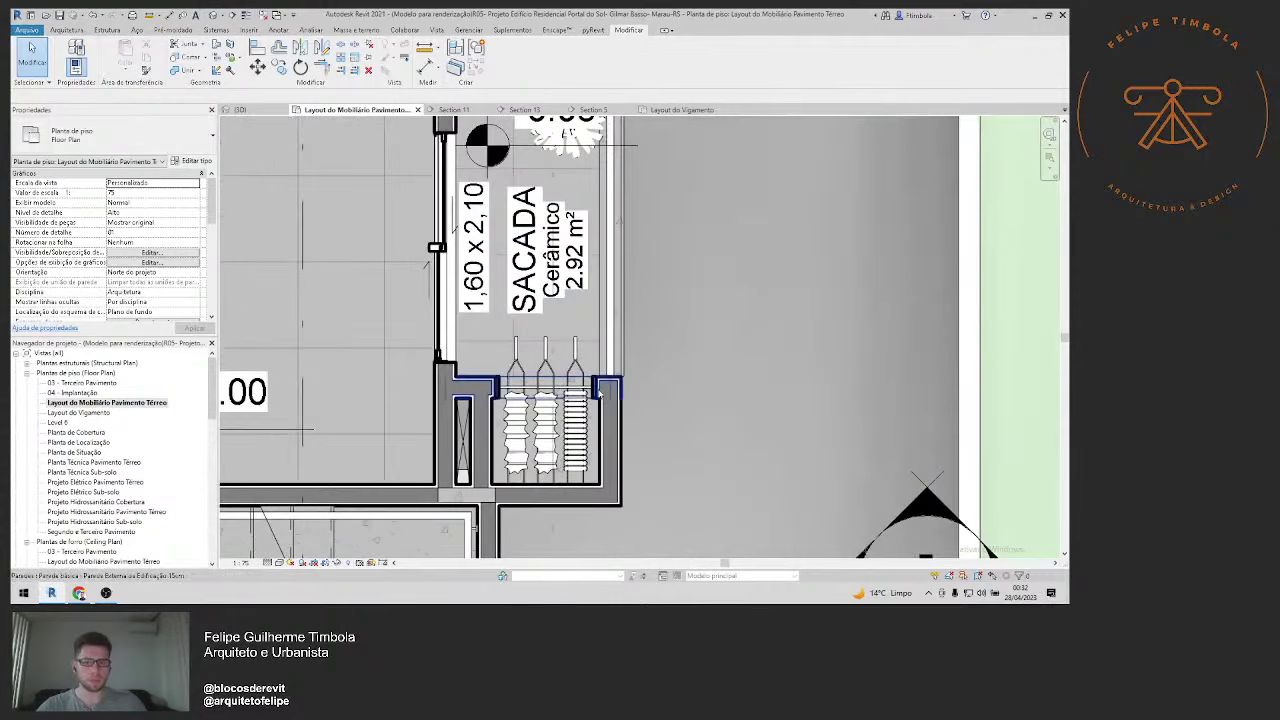
{"action": "left_click", "coordinate": [614, 392]}
{"action": "left_click", "coordinate": [644, 398]}
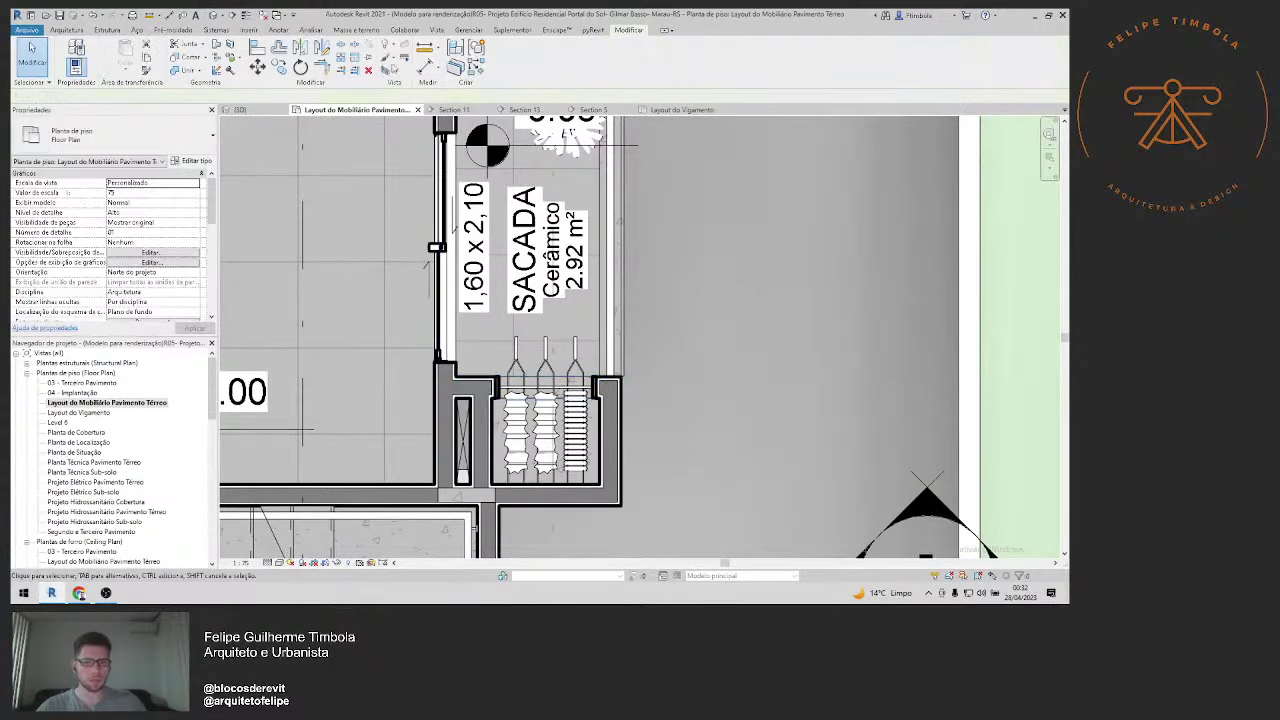
{"action": "left_click", "coordinate": [213, 15]}
{"action": "scroll", "coordinate": [612, 380], "scroll_direction": "up", "scroll_amount": 2}
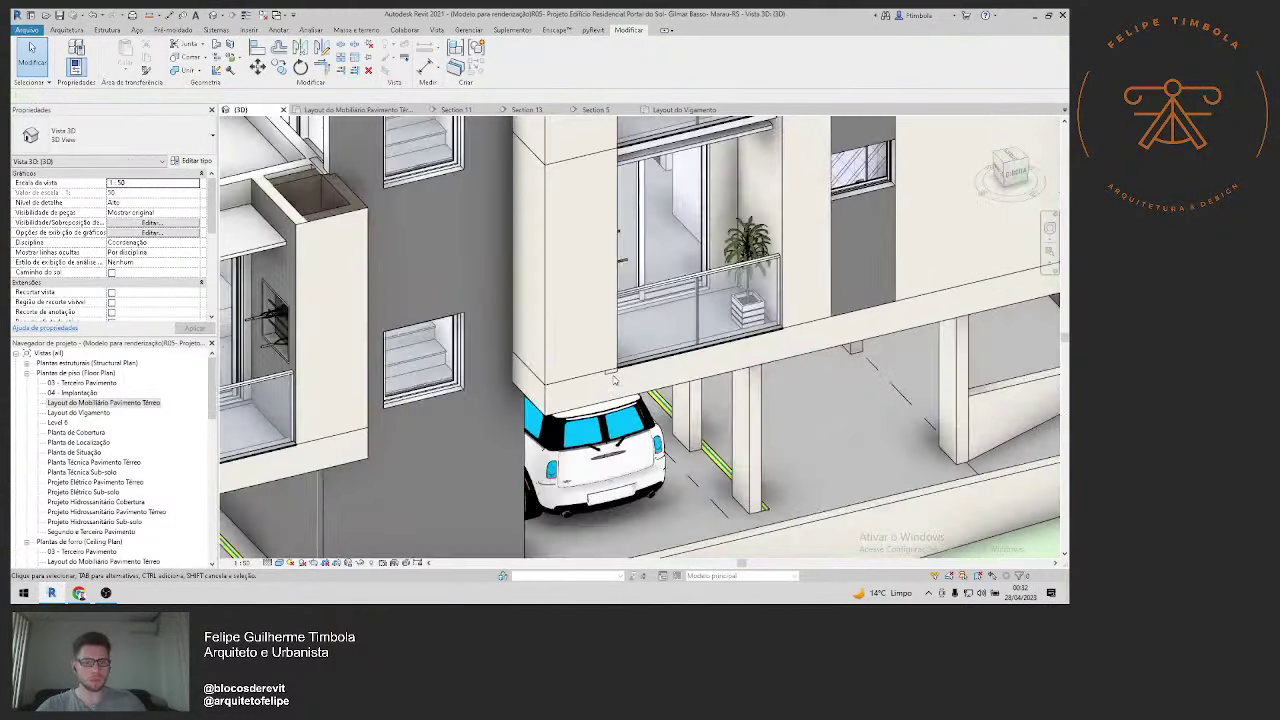
{"action": "left_click", "coordinate": [612, 377]}
{"action": "left_click", "coordinate": [612, 377]}
{"action": "double_click", "coordinate": [103, 402]}
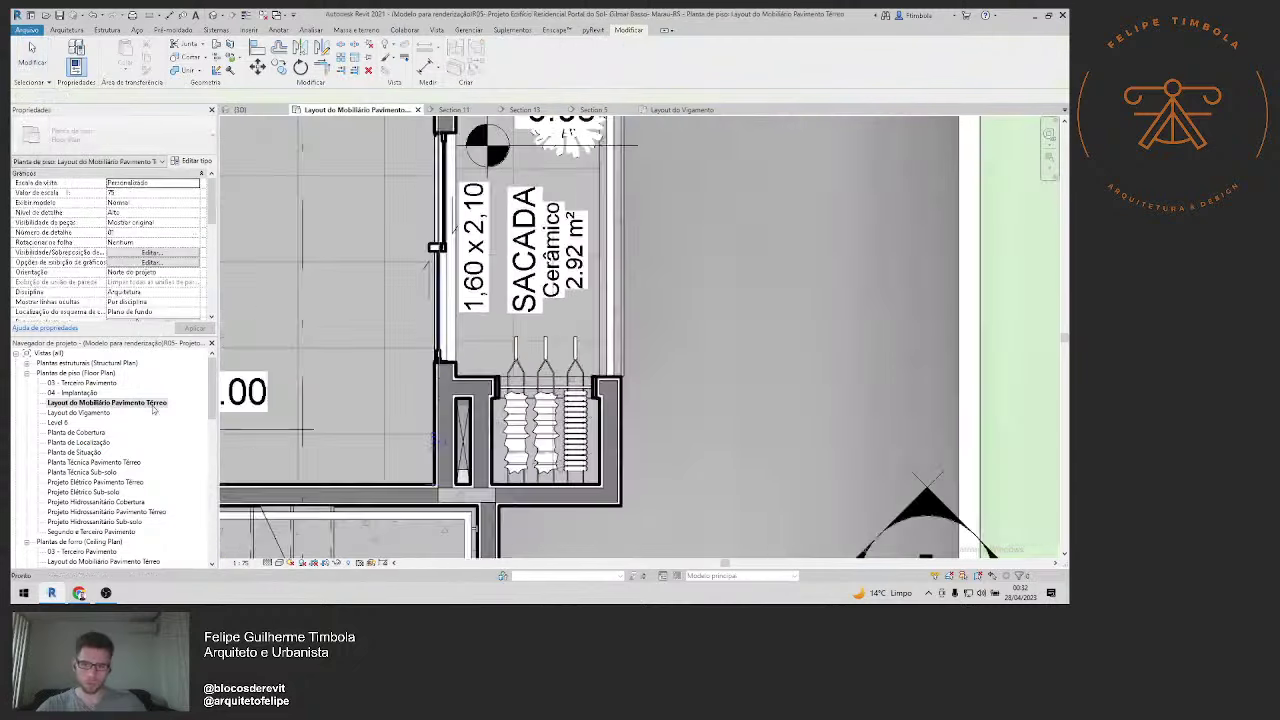
{"action": "scroll", "coordinate": [585, 422], "scroll_direction": "up", "scroll_amount": 2}
{"action": "scroll", "coordinate": [585, 422], "scroll_direction": "up", "scroll_amount": 2}
{"action": "key", "text": "Escape"}
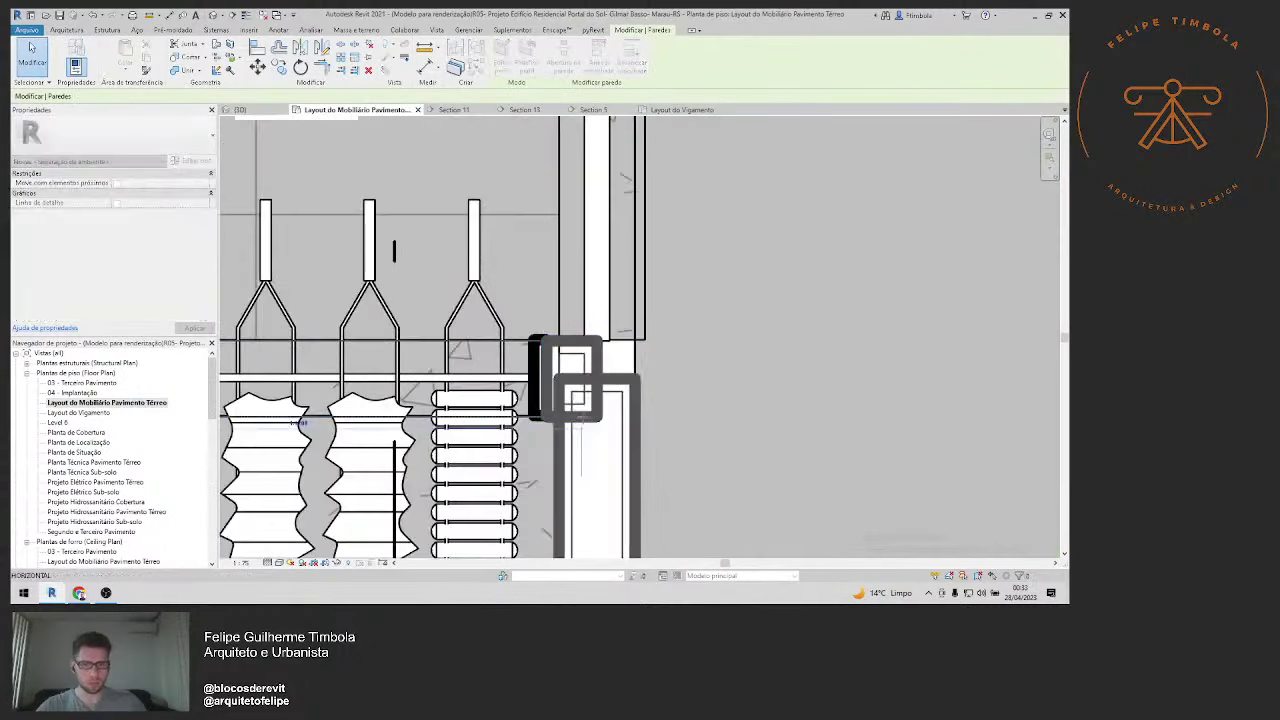
{"action": "left_click", "coordinate": [583, 418]}
{"action": "key", "text": "Escape"}
{"action": "left_click", "coordinate": [213, 15]}
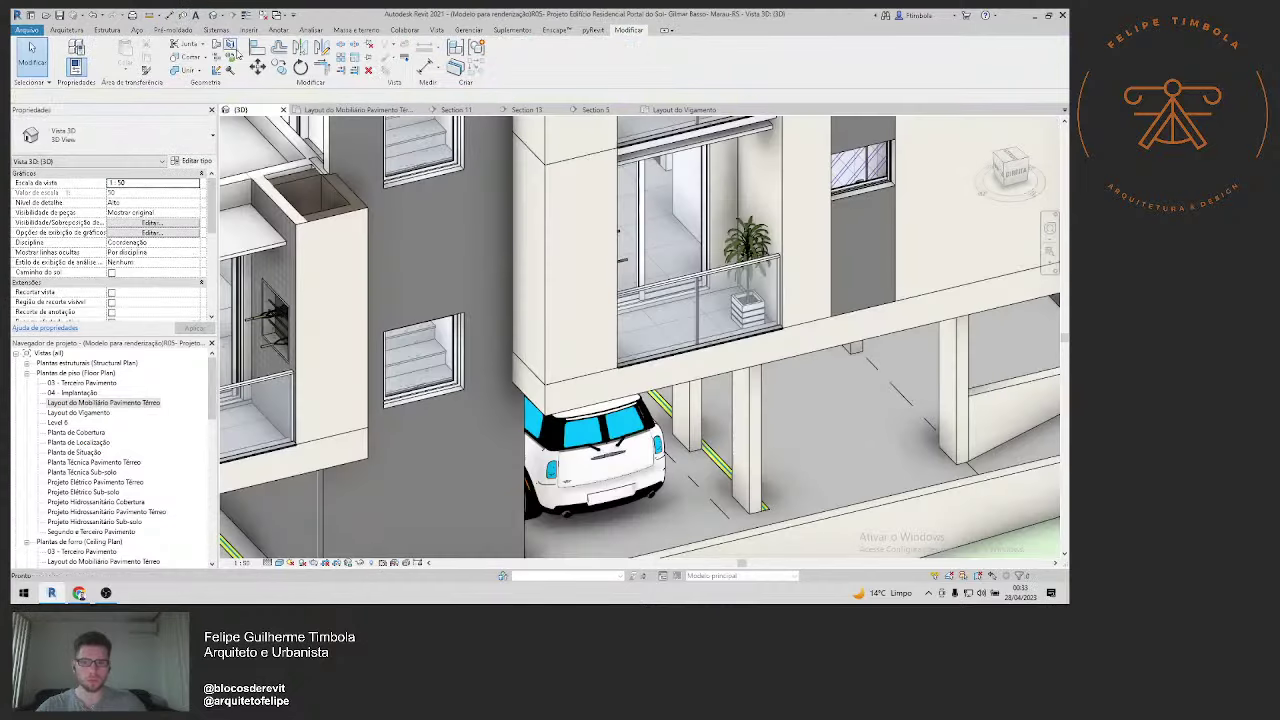
{"action": "scroll", "coordinate": [754, 496], "scroll_direction": "down", "scroll_amount": 2}
{"action": "scroll", "coordinate": [754, 496], "scroll_direction": "down", "scroll_amount": 2}
{"action": "middle_click_drag", "start_coordinate": [754, 496], "coordinate": [720, 420], "text": "shift"}
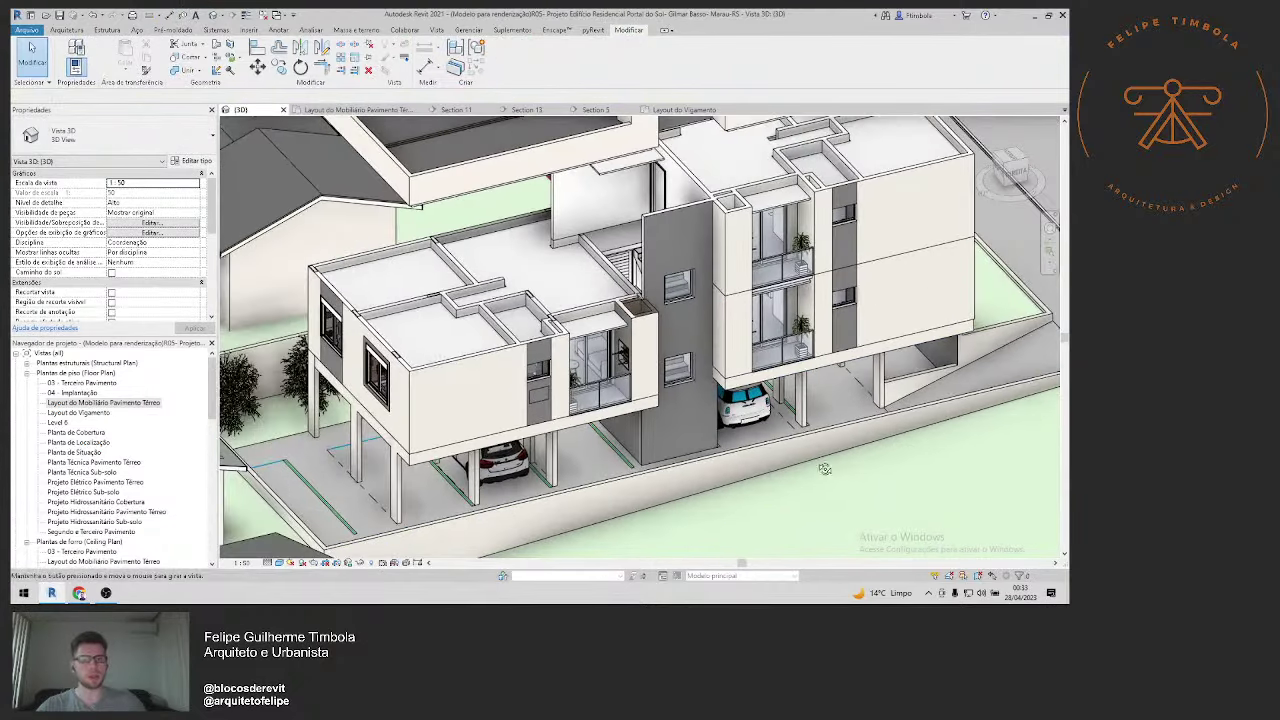
{"action": "scroll", "coordinate": [706, 390], "scroll_direction": "up", "scroll_amount": 2}
{"action": "scroll", "coordinate": [706, 390], "scroll_direction": "up", "scroll_amount": 2}
{"action": "scroll", "coordinate": [706, 390], "scroll_direction": "up", "scroll_amount": 3}
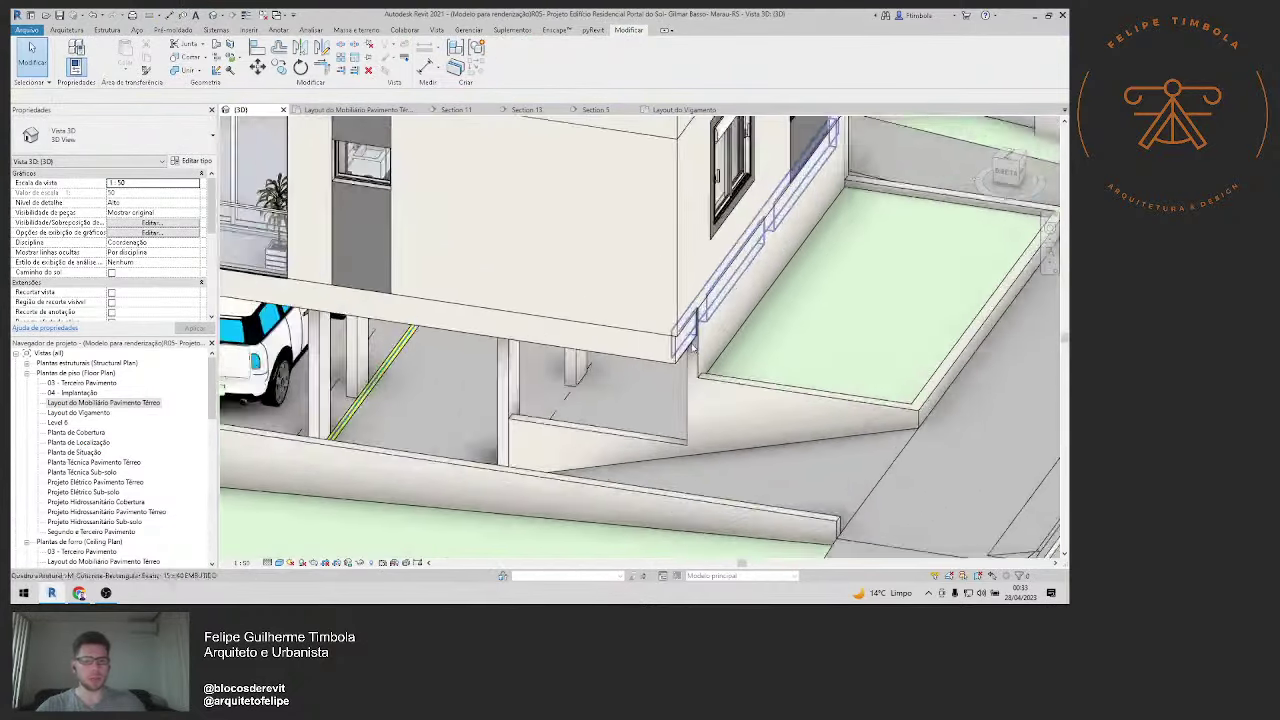
{"action": "scroll", "coordinate": [700, 370], "scroll_direction": "up", "scroll_amount": 2}
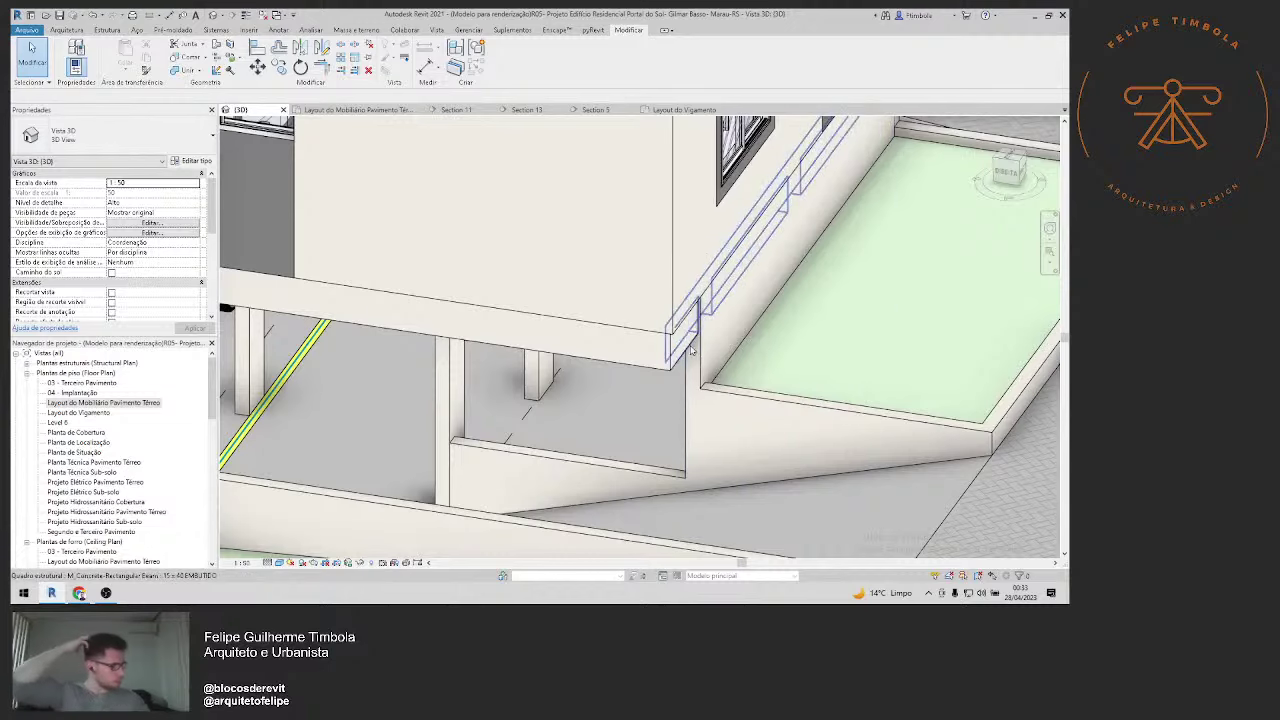
{"action": "scroll", "coordinate": [690, 348], "scroll_direction": "down", "scroll_amount": 3}
{"action": "scroll", "coordinate": [690, 348], "scroll_direction": "down", "scroll_amount": 3}
{"action": "mouse_move", "coordinate": [520, 480]}
{"action": "middle_mouse_down"}
{"action": "mouse_move", "coordinate": [651, 520]}
{"action": "mouse_move", "coordinate": [580, 520]}
{"action": "mouse_move", "coordinate": [600, 523]}
{"action": "middle_mouse_up"}
{"action": "scroll", "coordinate": [616, 520], "scroll_direction": "down", "scroll_amount": 2}
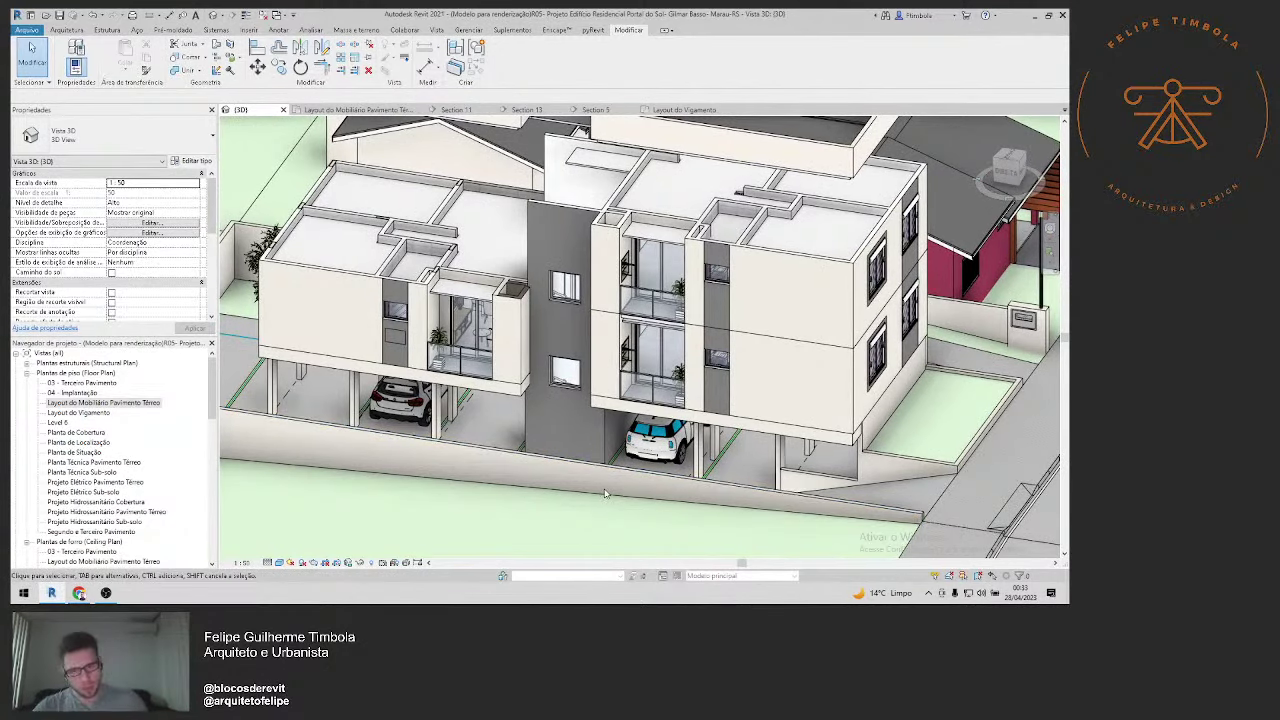
{"action": "double_click", "coordinate": [116, 403]}
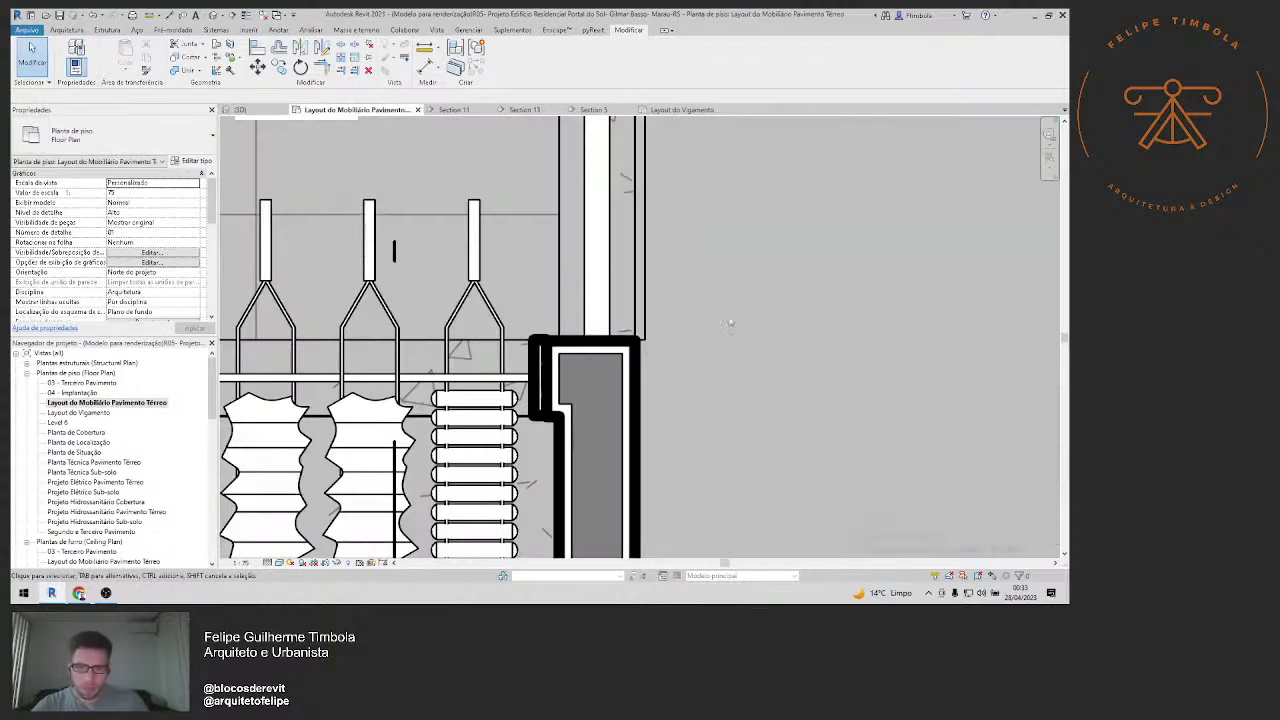
{"action": "scroll", "coordinate": [645, 318], "scroll_direction": "down", "scroll_amount": 2}
{"action": "scroll", "coordinate": [645, 318], "scroll_direction": "down", "scroll_amount": 2}
{"action": "scroll", "coordinate": [645, 318], "scroll_direction": "down", "scroll_amount": 2}
{"action": "scroll", "coordinate": [645, 318], "scroll_direction": "down", "scroll_amount": 2}
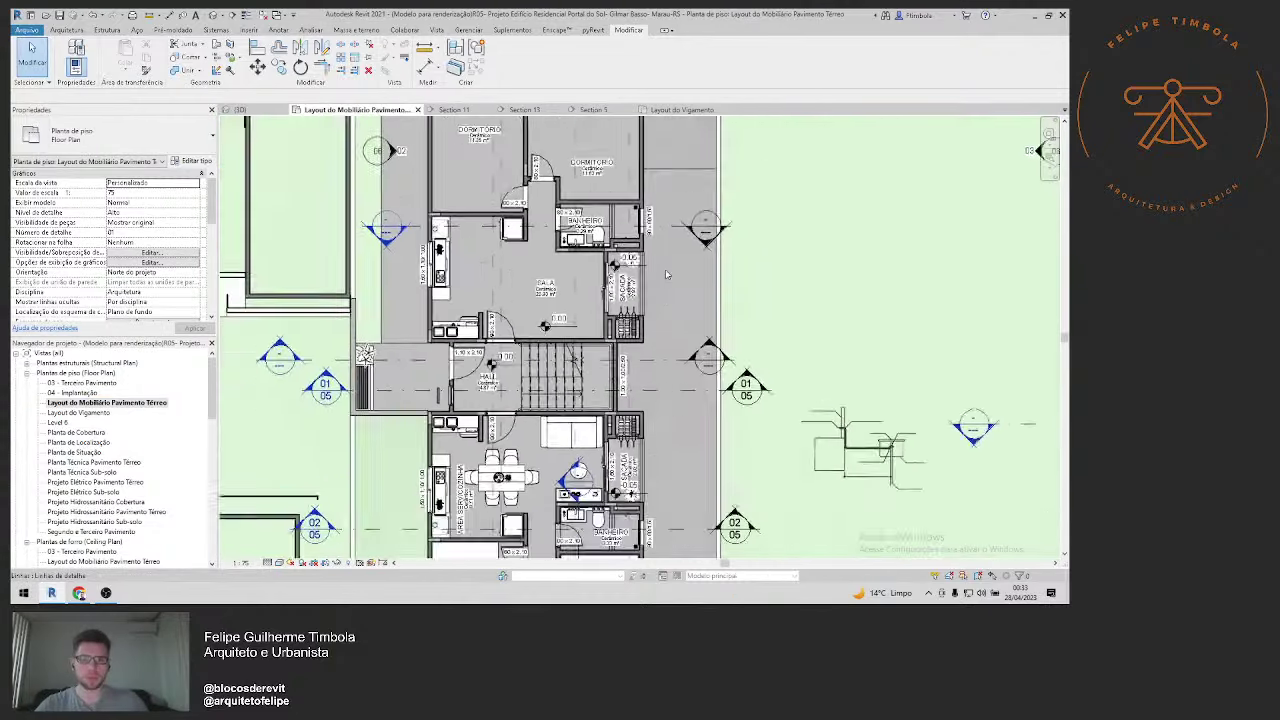
{"action": "middle_click_drag", "start_coordinate": [665, 269], "coordinate": [645, 351]}
{"action": "double_click", "coordinate": [608, 140]}
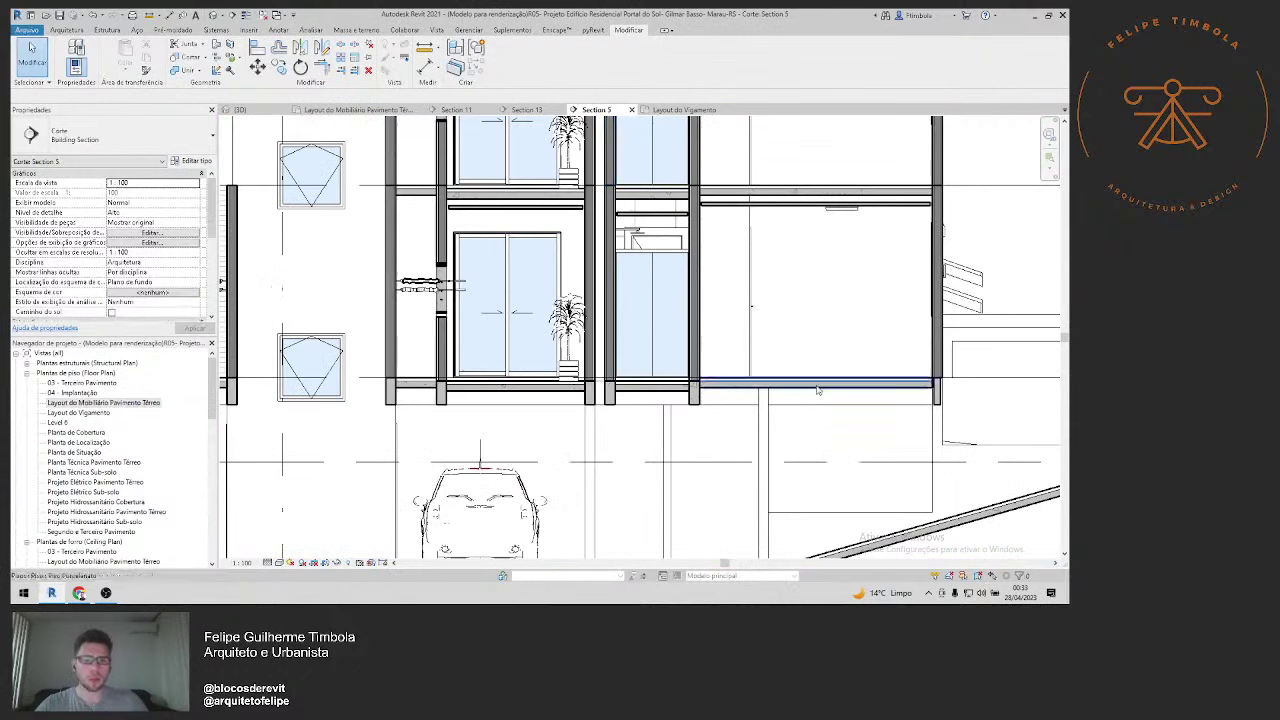
{"action": "double_click", "coordinate": [116, 403]}
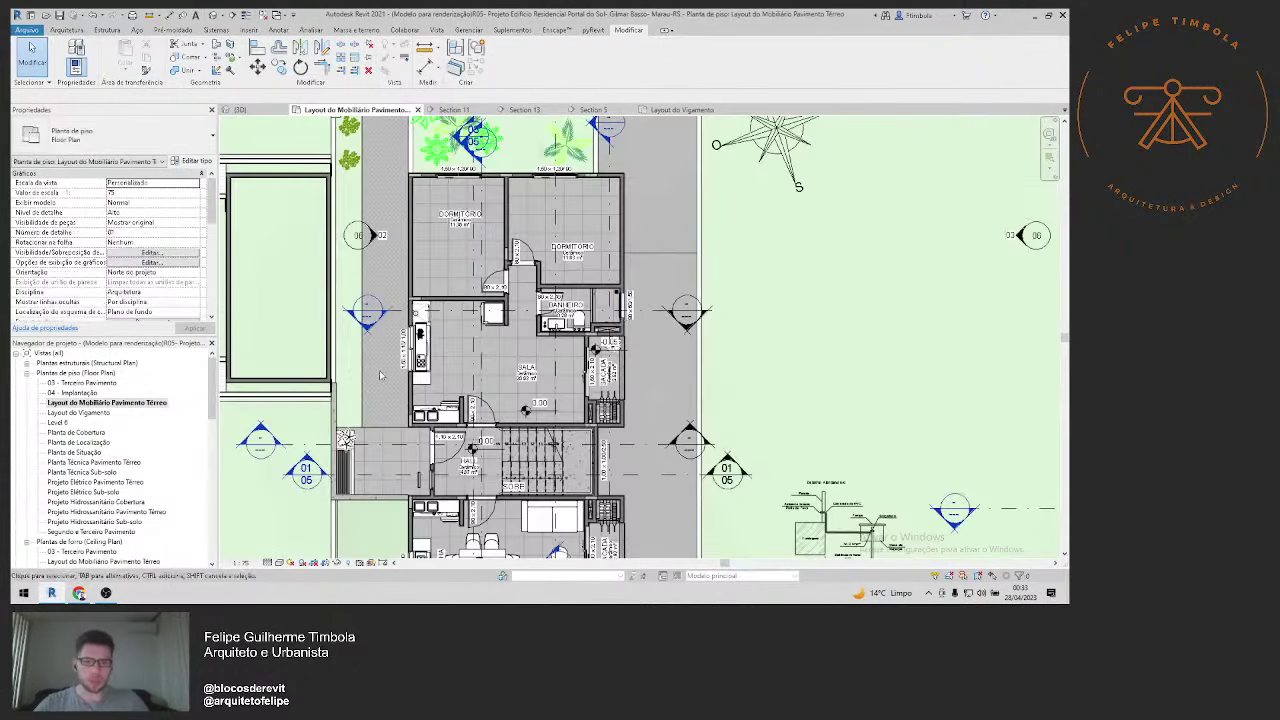
{"action": "scroll", "coordinate": [623, 203], "scroll_direction": "up", "scroll_amount": 1}
{"action": "scroll", "coordinate": [623, 203], "scroll_direction": "up", "scroll_amount": 4}
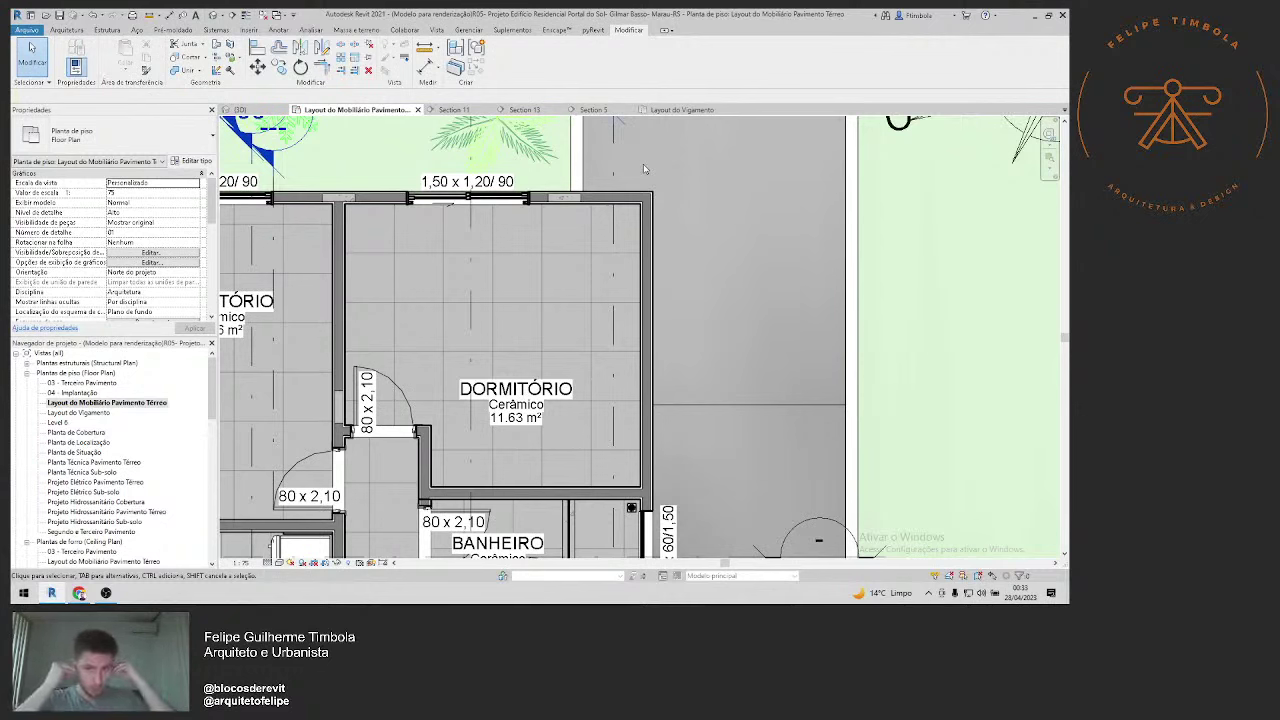
Step: Filter the bedroom selection to its two Structural Framing beams and isolate them
{"action": "scroll", "coordinate": [672, 165], "scroll_direction": "up", "scroll_amount": 1}
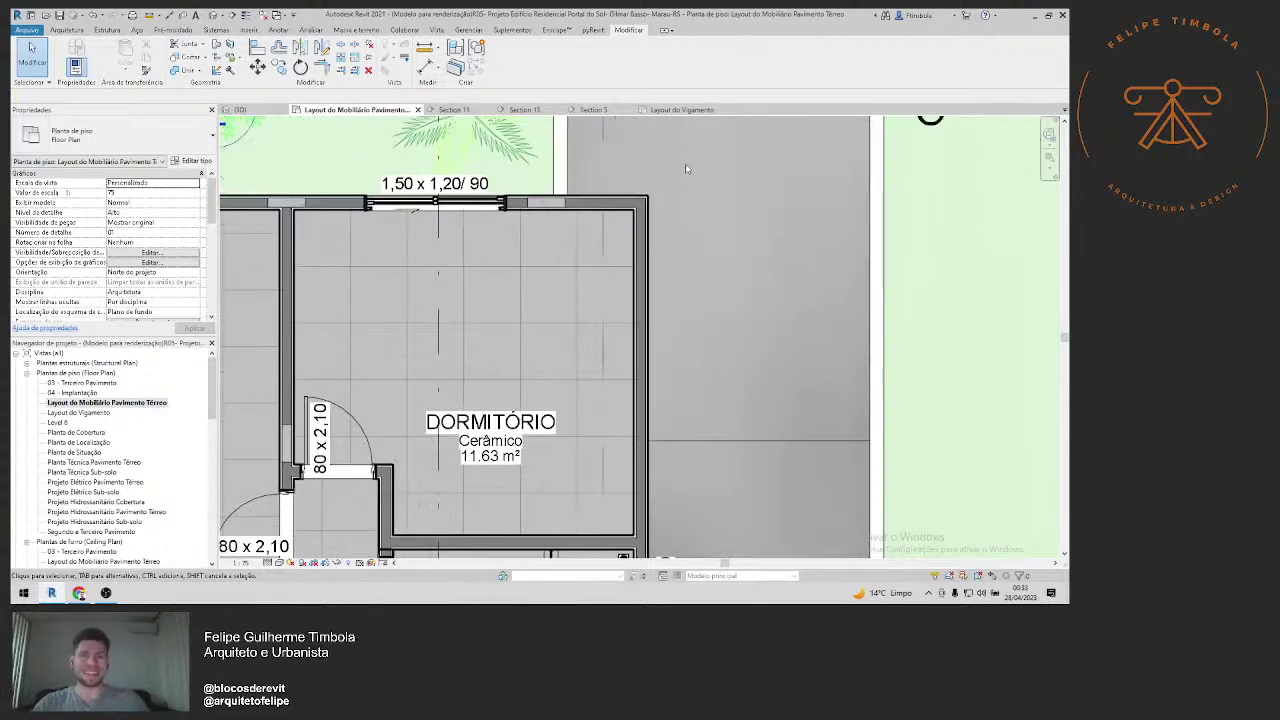
{"action": "left_click_drag", "start_coordinate": [677, 174], "coordinate": [330, 500]}
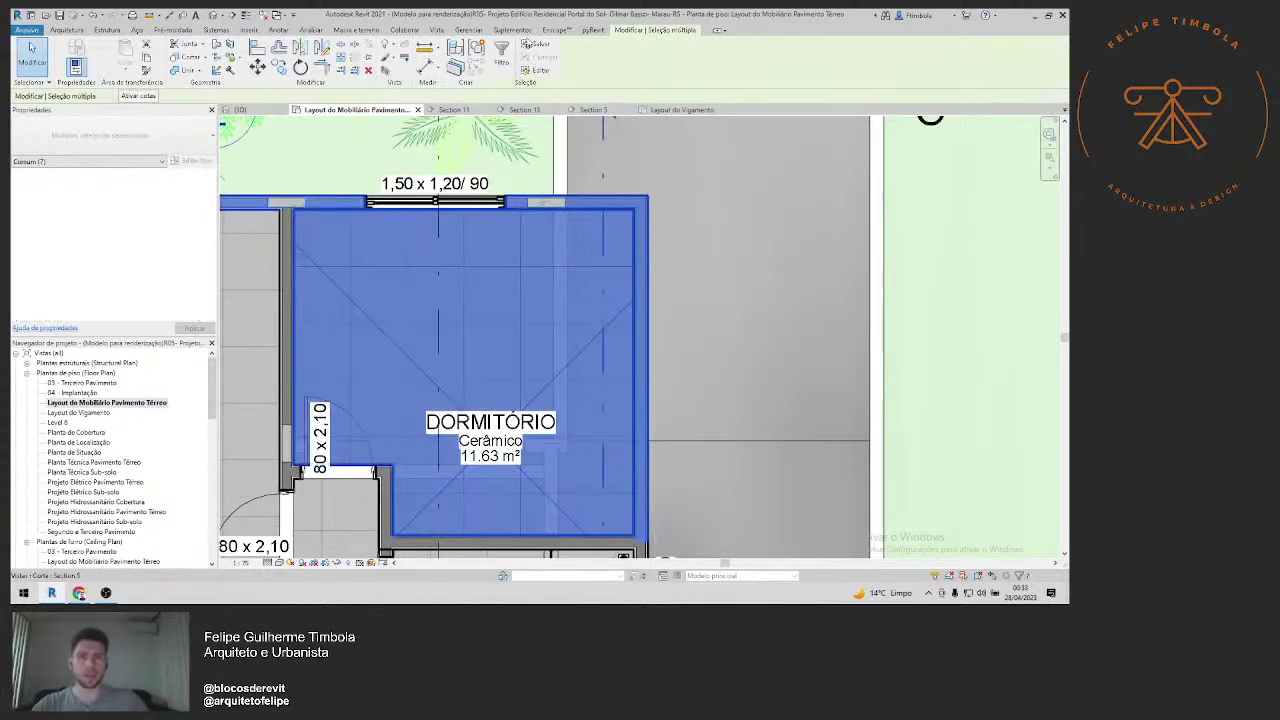
{"action": "left_click", "coordinate": [505, 62]}
{"action": "left_click", "coordinate": [738, 112]}
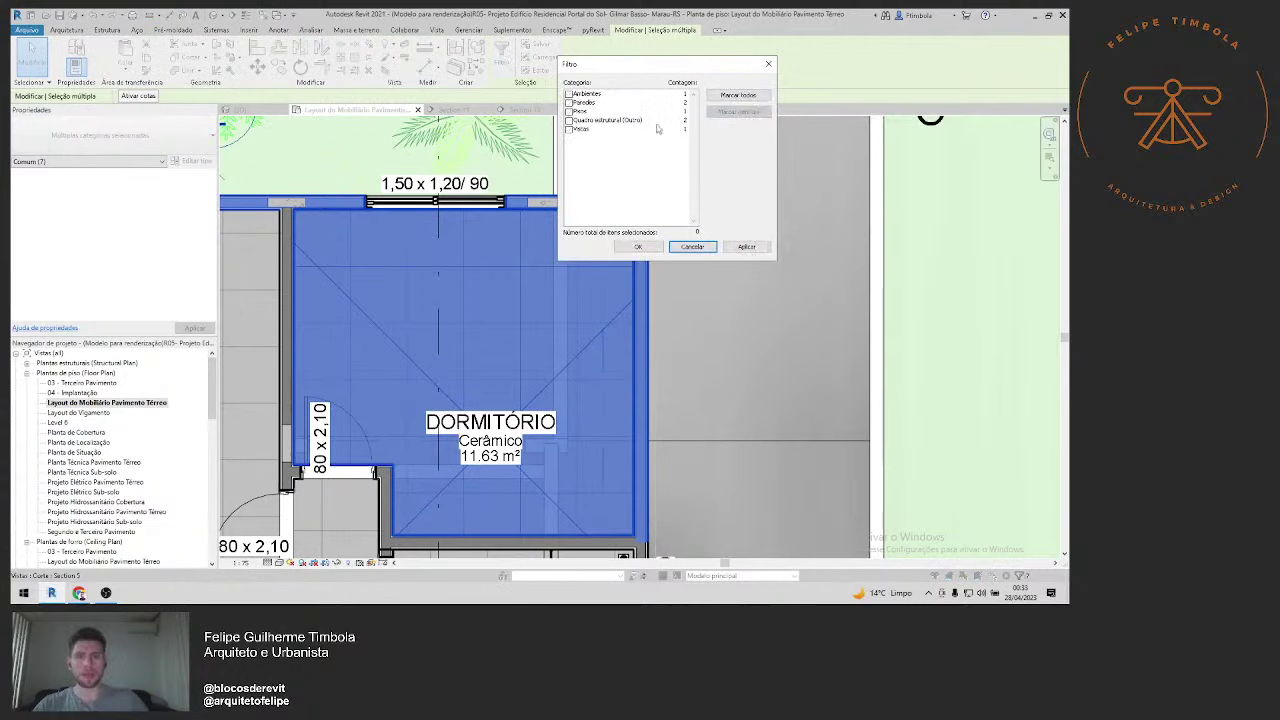
{"action": "left_click", "coordinate": [569, 120]}
{"action": "left_click", "coordinate": [637, 246]}
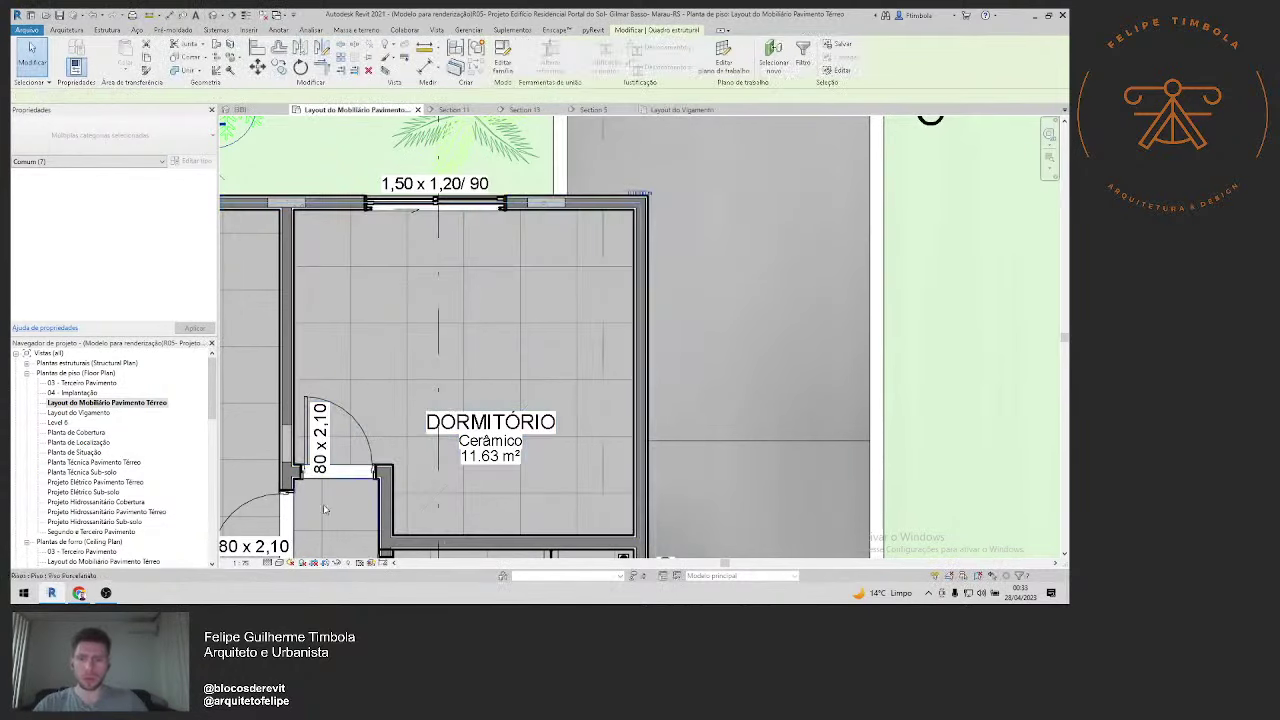
{"action": "left_click", "coordinate": [347, 562]}
{"action": "left_click", "coordinate": [400, 508]}
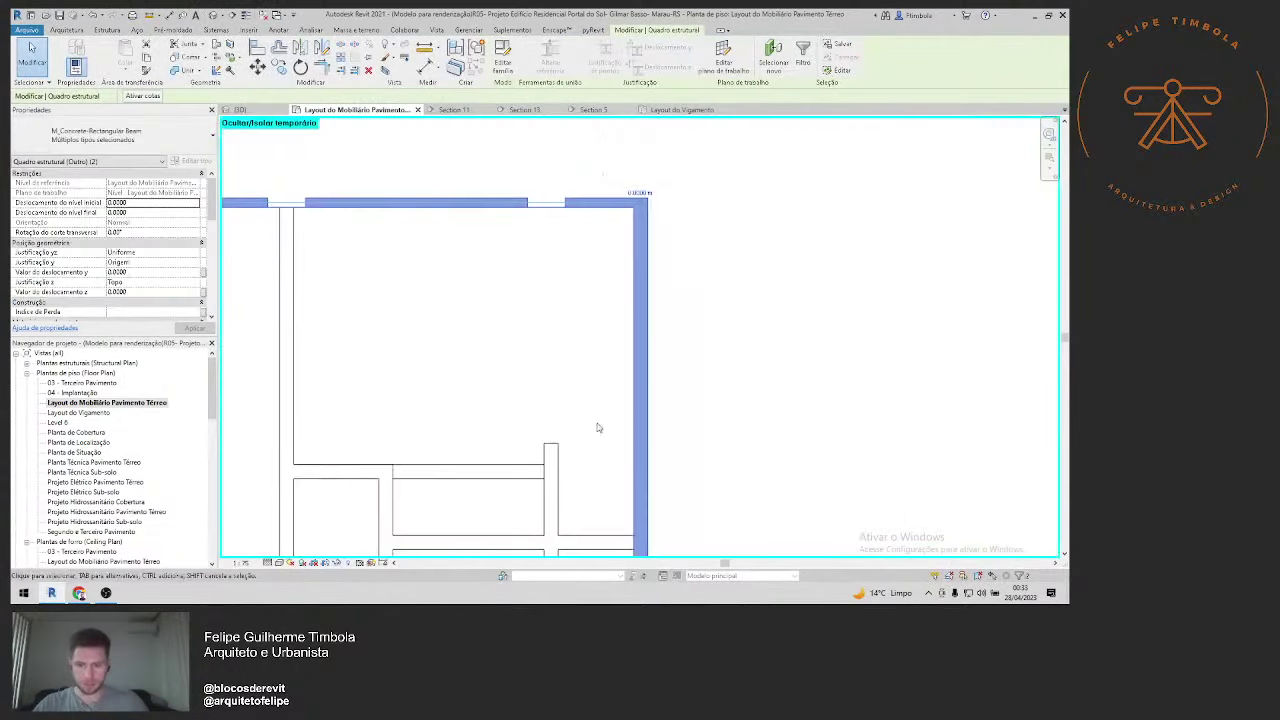
{"action": "key", "text": "Escape"}
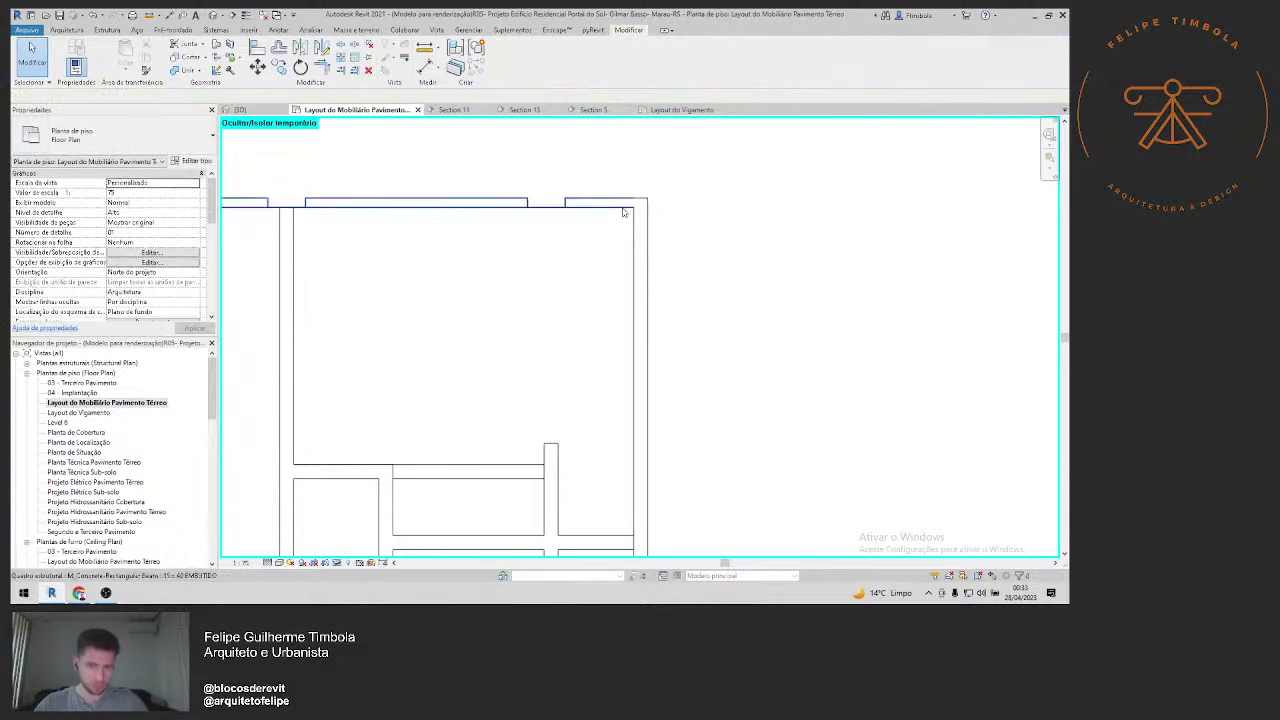
Step: Extend the top beam to the bedroom corner, absorbing the short beam piece
{"action": "left_click", "coordinate": [622, 208]}
{"action": "key", "text": "Escape"}
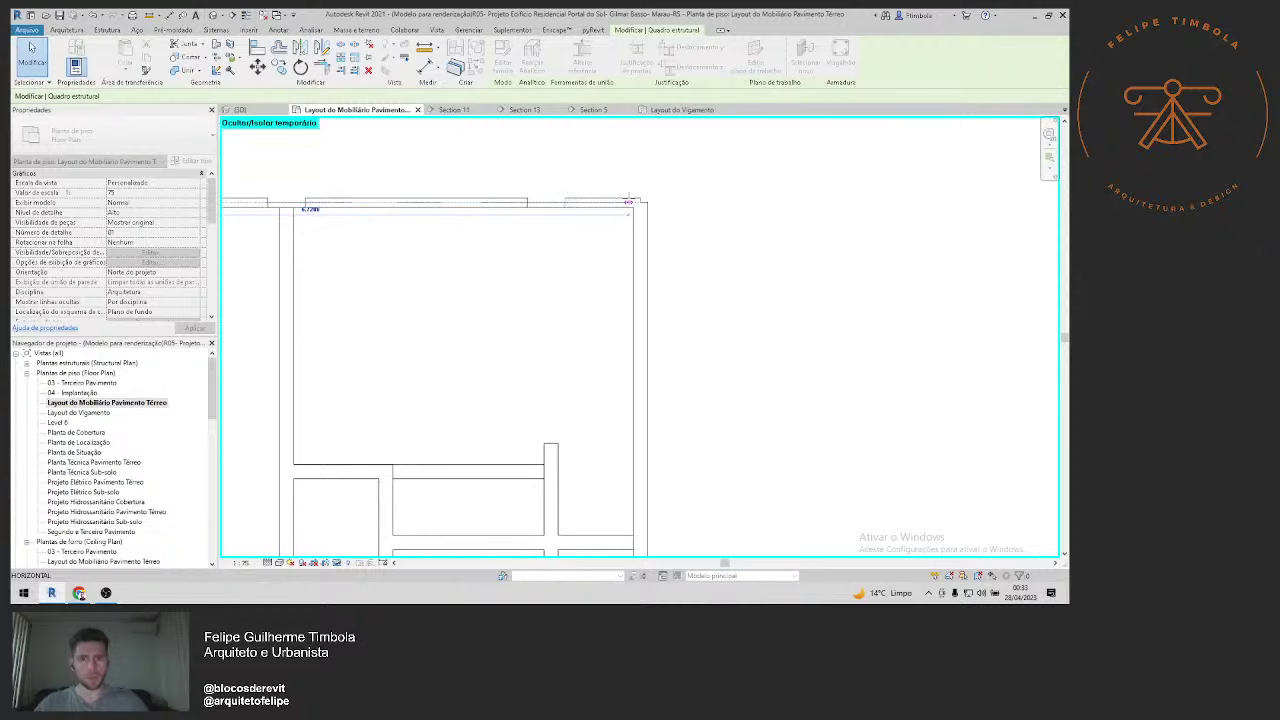
{"action": "scroll", "coordinate": [586, 209], "scroll_direction": "up", "scroll_amount": 2}
{"action": "key", "text": "a"}
{"action": "key", "text": "l"}
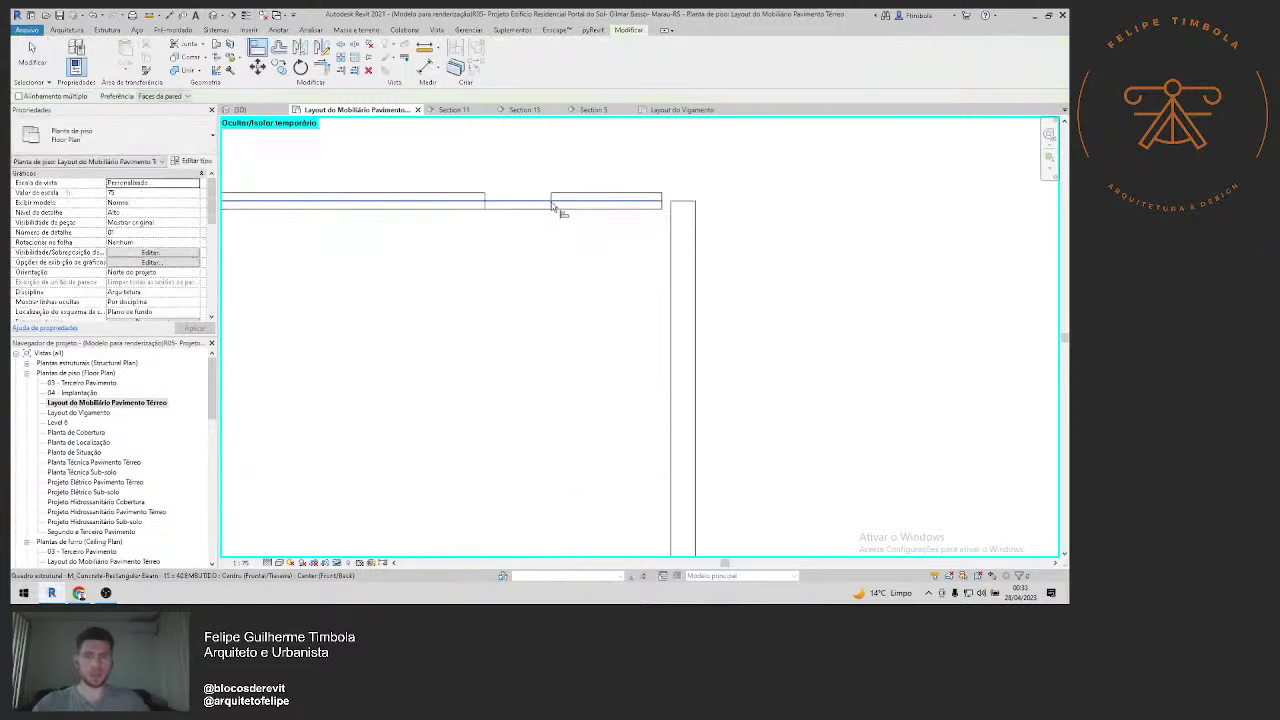
{"action": "key", "text": "Escape"}
{"action": "left_click", "coordinate": [660, 203]}
{"action": "key", "text": "a"}
{"action": "key", "text": "l"}
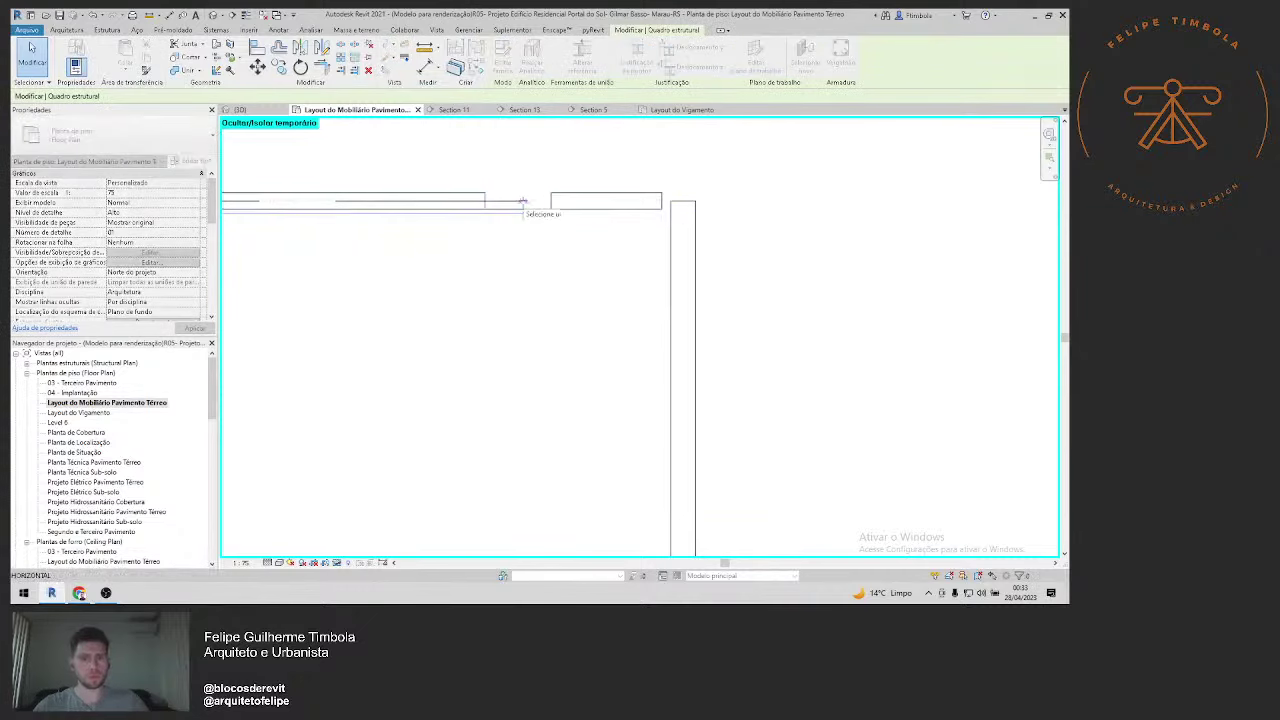
{"action": "left_click", "coordinate": [518, 203]}
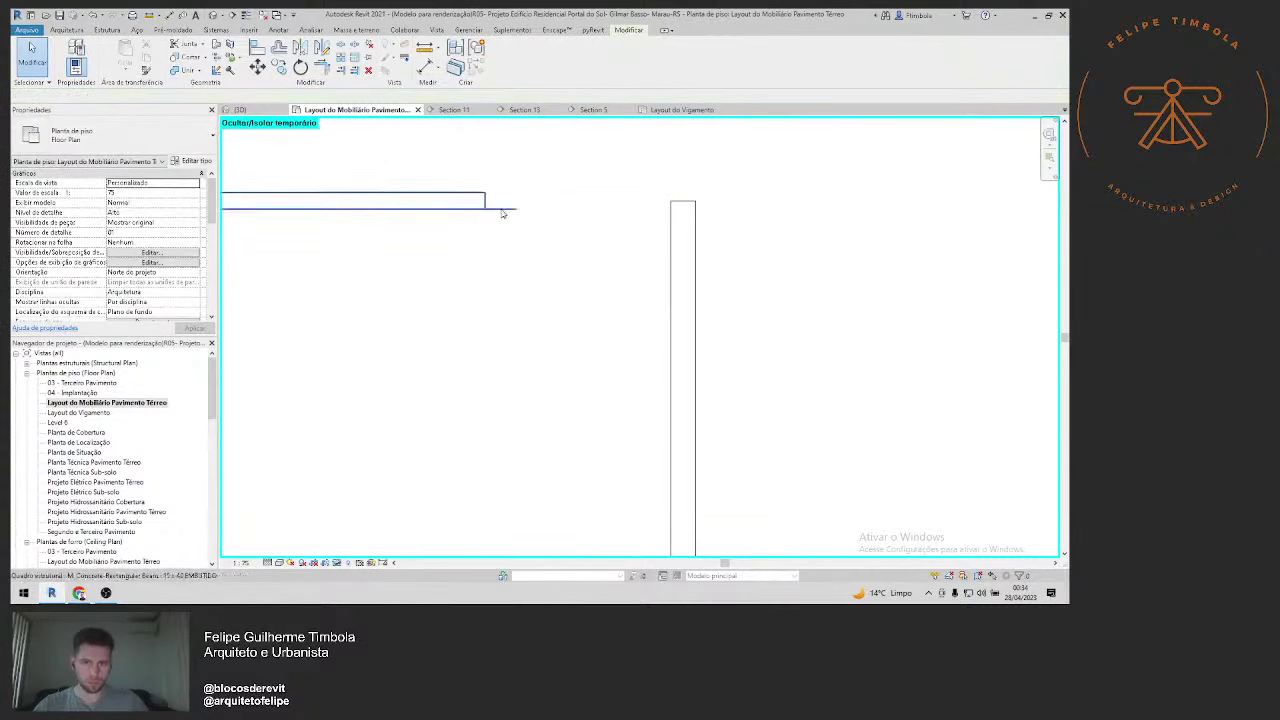
{"action": "left_click", "coordinate": [558, 258]}
Step: Drag the top beam's end grip to the wall corner, then reset Temporary Hide/Isolate
{"action": "scroll", "coordinate": [524, 263], "scroll_direction": "down", "scroll_amount": 2}
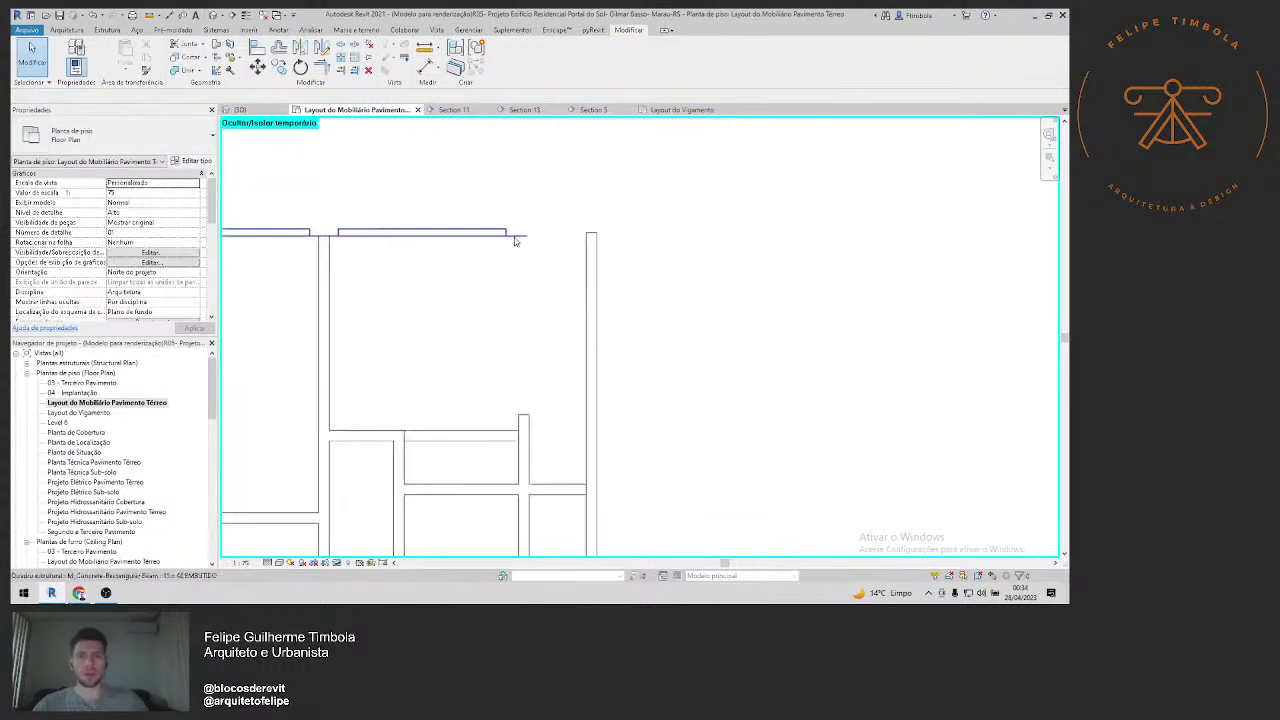
{"action": "scroll", "coordinate": [534, 246], "scroll_direction": "up", "scroll_amount": 3}
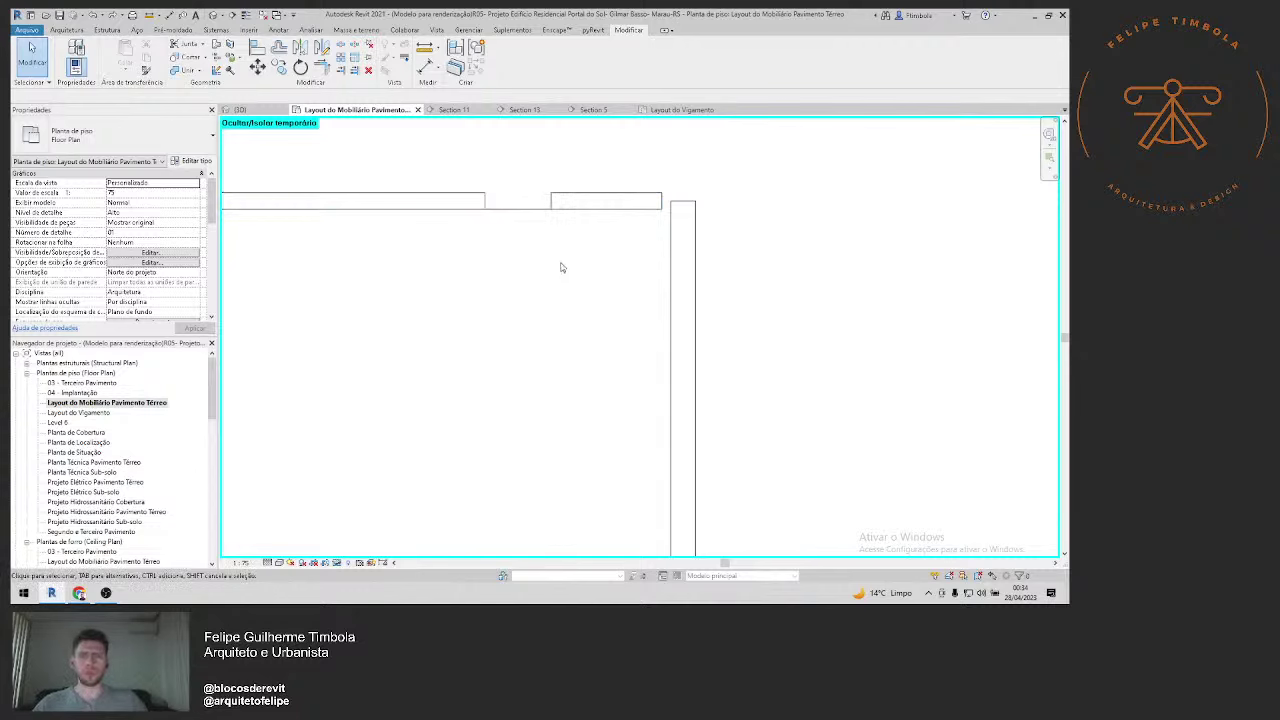
{"action": "left_click", "coordinate": [657, 205]}
{"action": "left_click_drag", "start_coordinate": [661, 200], "coordinate": [522, 200]}
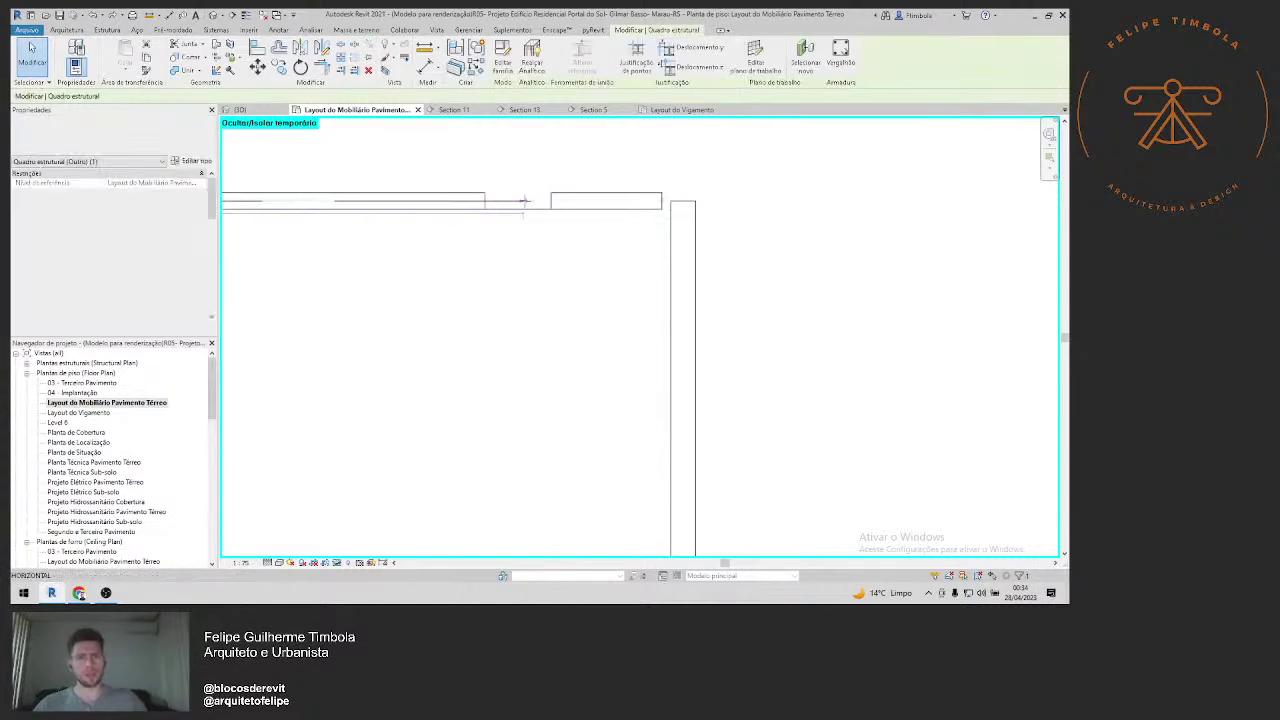
{"action": "key", "text": "Escape"}
{"action": "left_click", "coordinate": [335, 563]}
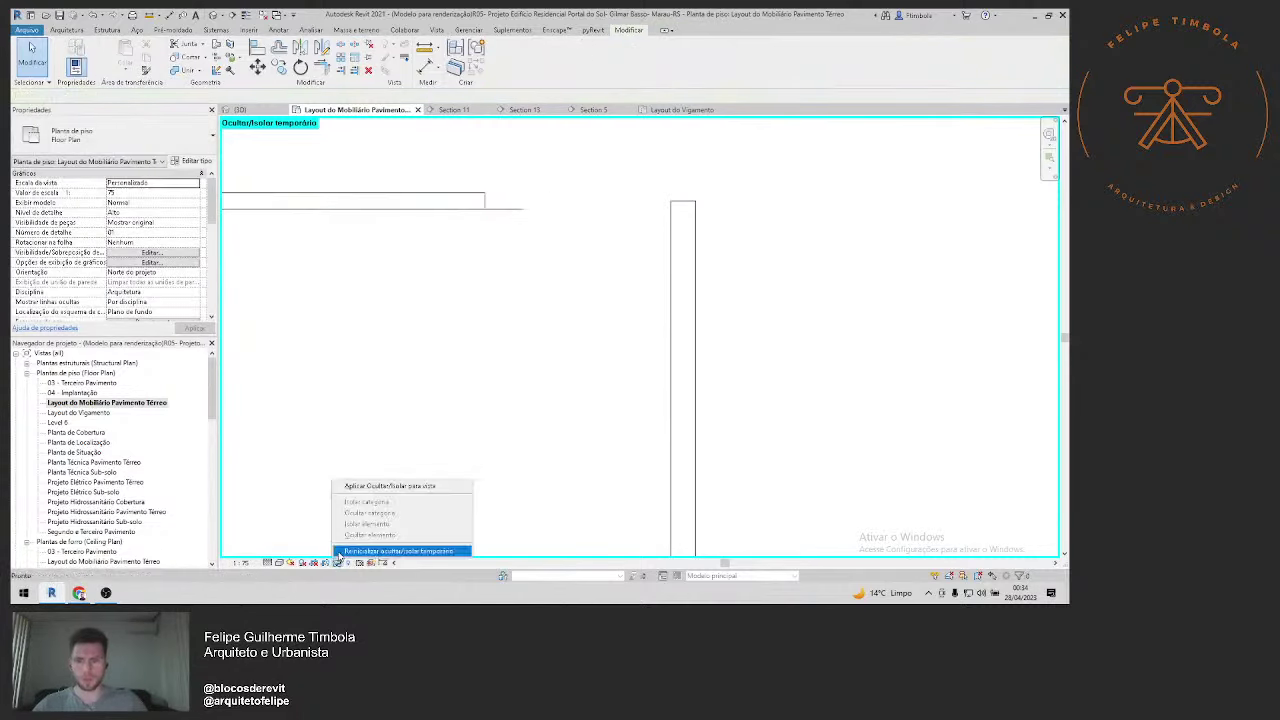
{"action": "left_click", "coordinate": [390, 549]}
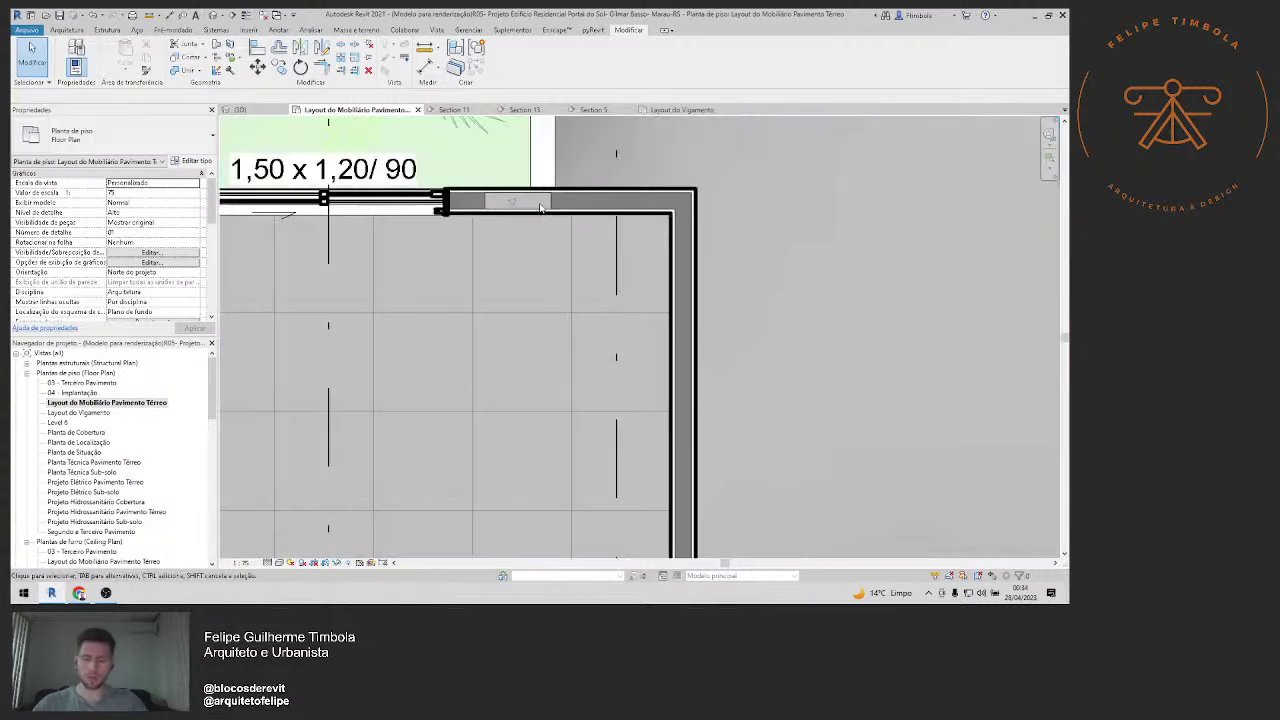
Step: Start a beam with BM at the wall corner, then cancel the placement
{"action": "key", "text": "b"}
{"action": "key", "text": "m"}
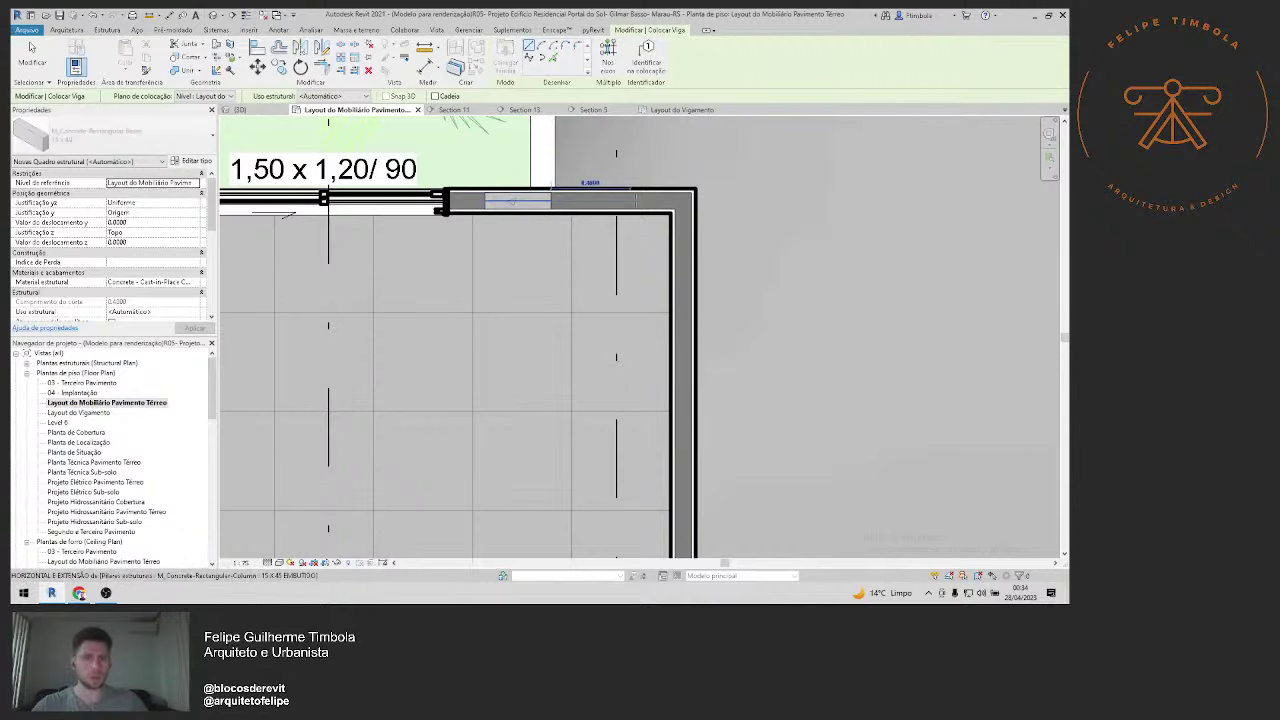
{"action": "left_click", "coordinate": [684, 201]}
{"action": "key", "text": "Escape"}
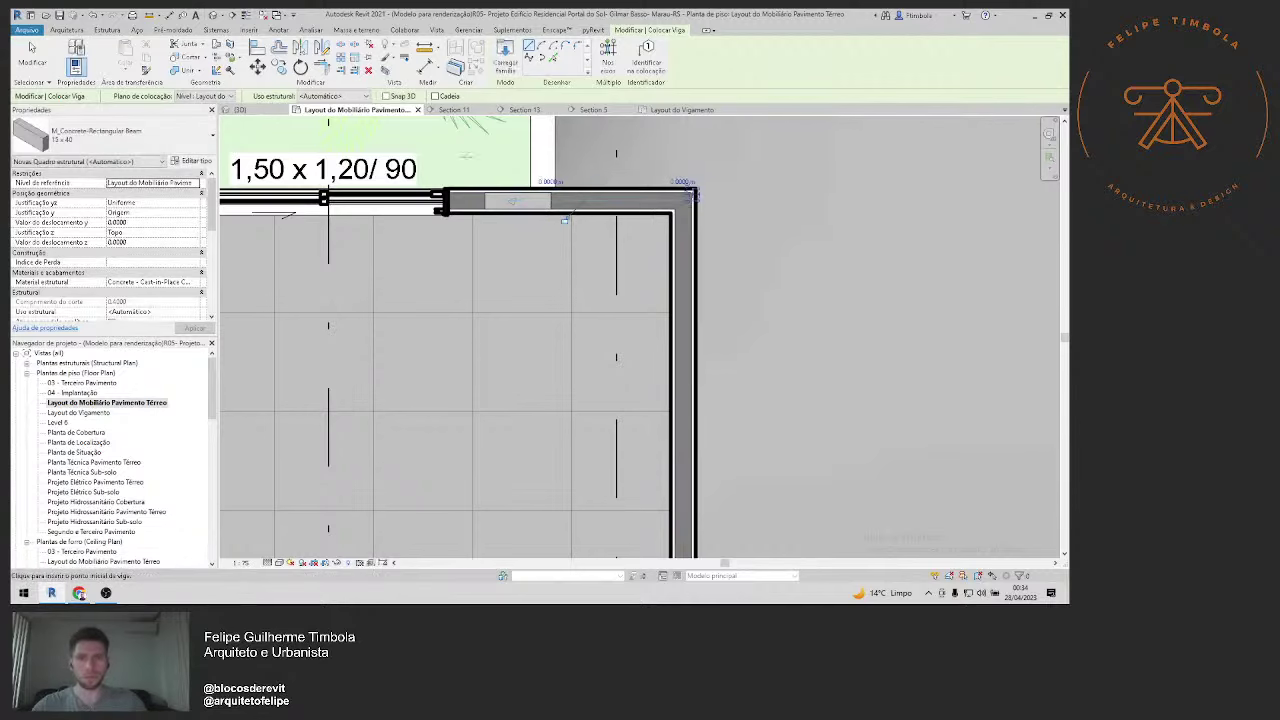
{"action": "key", "text": "Escape"}
Step: Go to the {3D} view and zoom and orbit to the slab's underside corner
{"action": "left_click", "coordinate": [216, 15]}
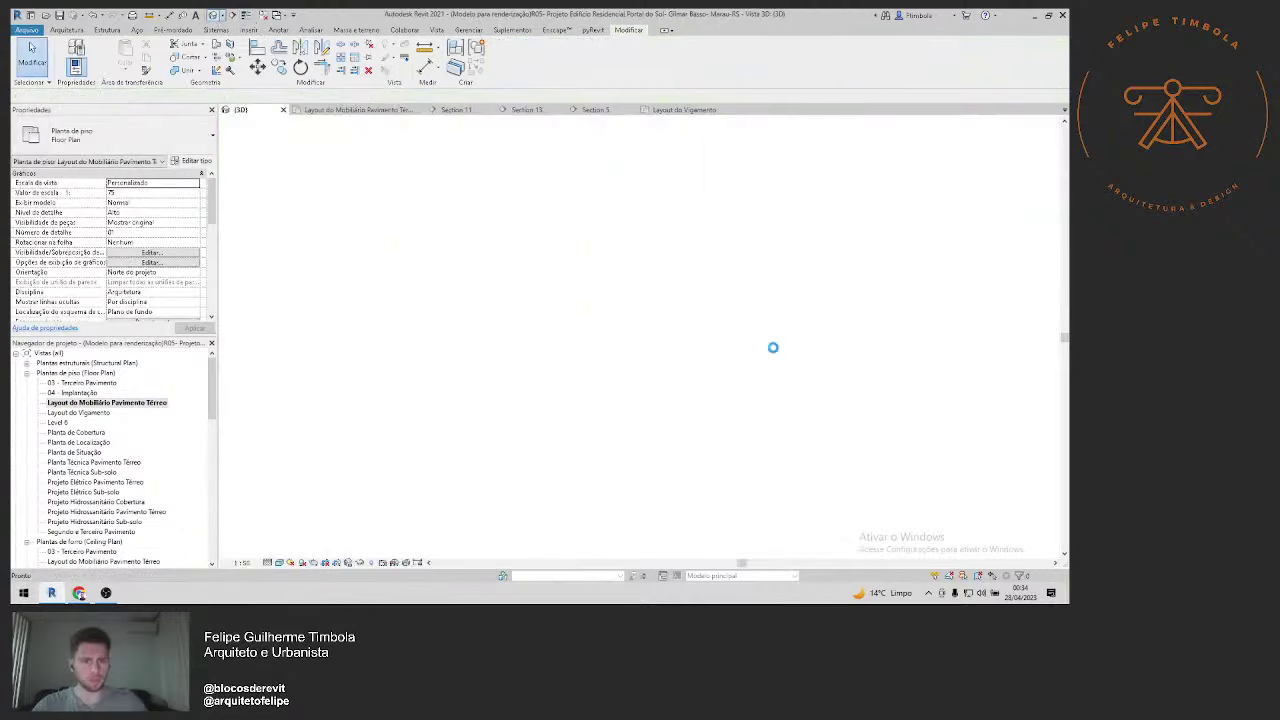
{"action": "scroll", "coordinate": [906, 420], "scroll_direction": "up", "scroll_amount": 3}
{"action": "scroll", "coordinate": [906, 420], "scroll_direction": "up", "scroll_amount": 3}
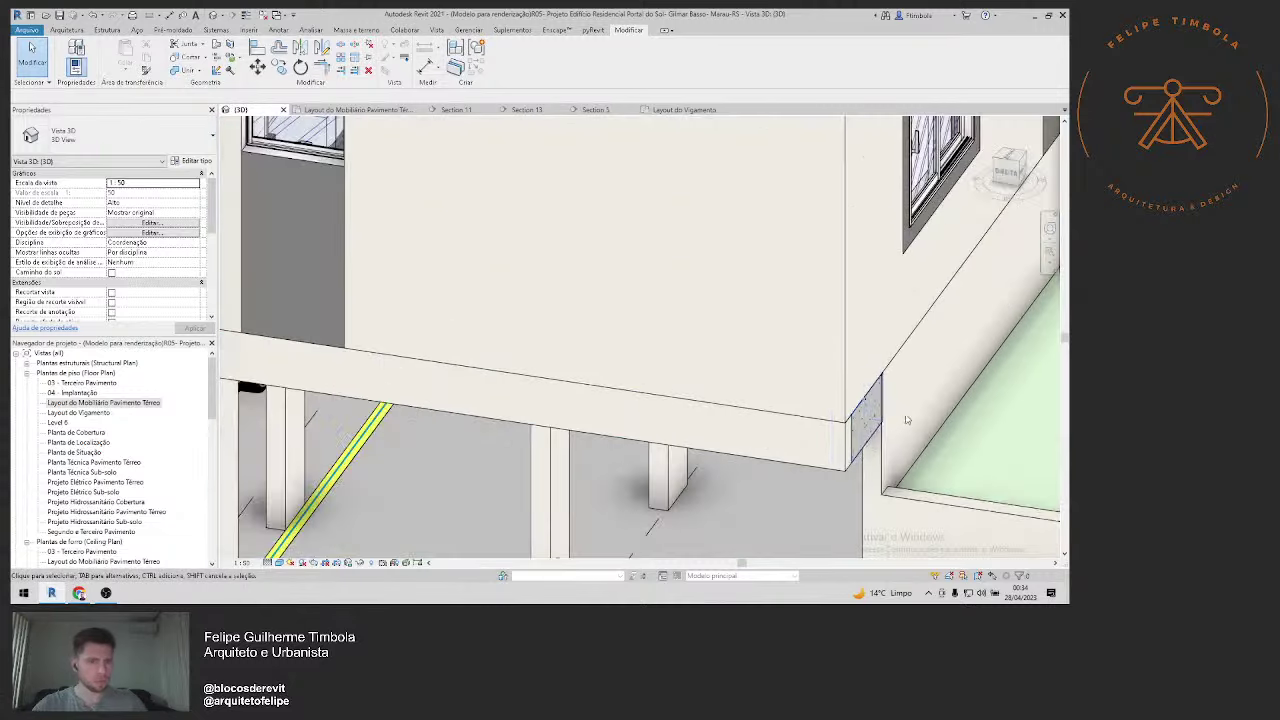
{"action": "scroll", "coordinate": [906, 420], "scroll_direction": "up", "scroll_amount": 2}
{"action": "mouse_move", "coordinate": [871, 442]}
{"action": "middle_mouse_down", "text": "shift"}
{"action": "mouse_move", "coordinate": [820, 429]}
{"action": "mouse_move", "coordinate": [820, 337]}
{"action": "mouse_move", "coordinate": [507, 333]}
{"action": "middle_mouse_up", "text": "shift"}
{"action": "key", "text": "a"}
{"action": "key", "text": "l"}
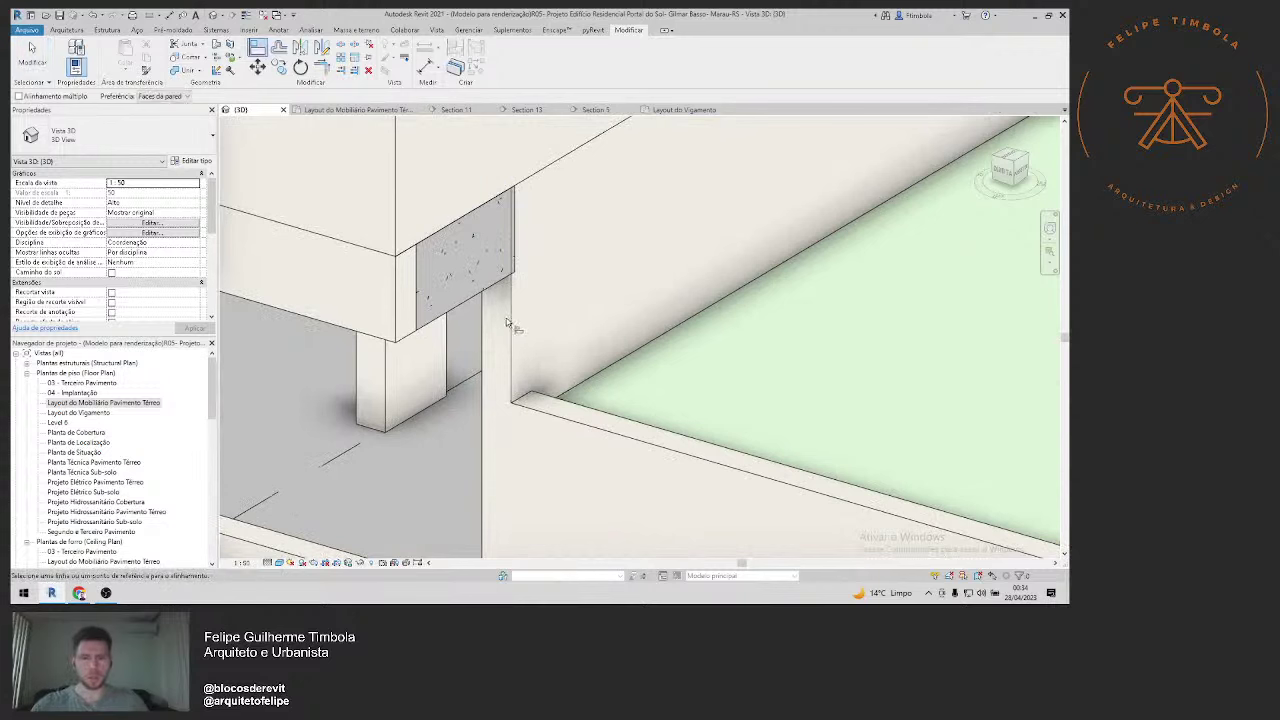
{"action": "key", "text": "Escape"}
{"action": "key", "text": "Escape"}
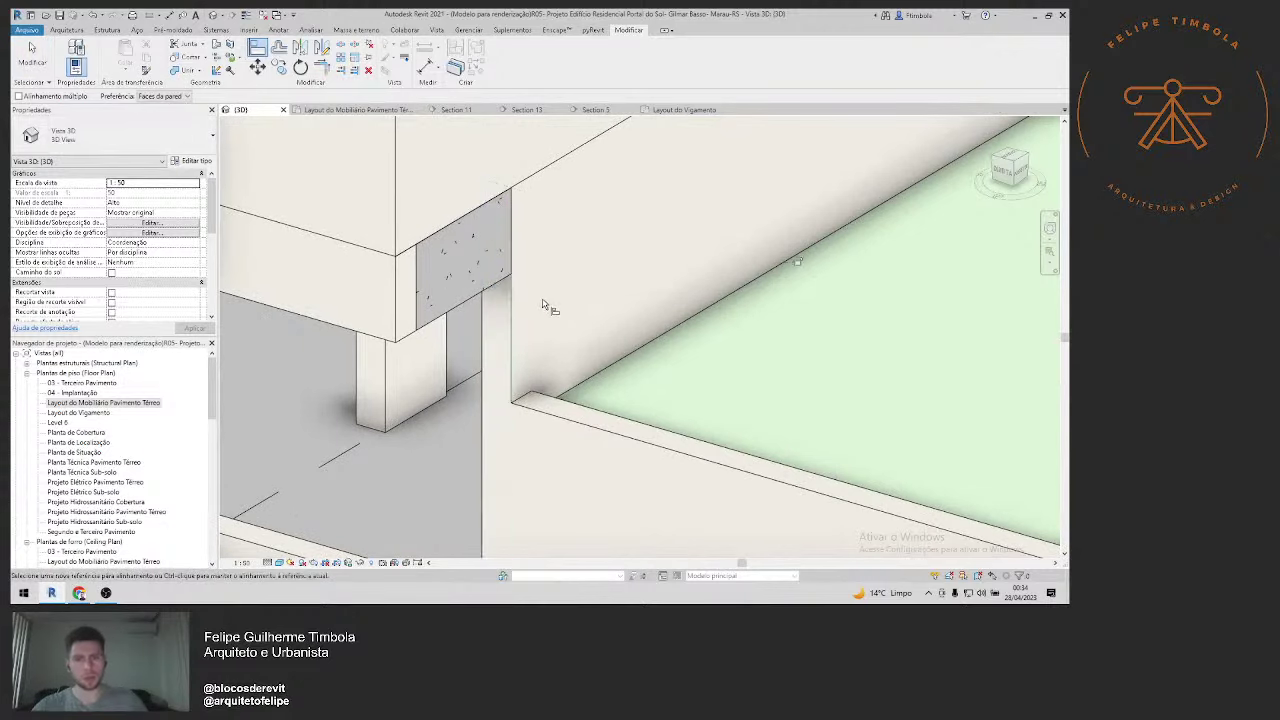
{"action": "scroll", "coordinate": [543, 306], "scroll_direction": "down", "scroll_amount": 1}
Step: Give the 15 x 40 corner beam the structural material Pintura Branco Artesão Coral 2
{"action": "scroll", "coordinate": [543, 306], "scroll_direction": "down", "scroll_amount": 1}
{"action": "left_click", "coordinate": [488, 278]}
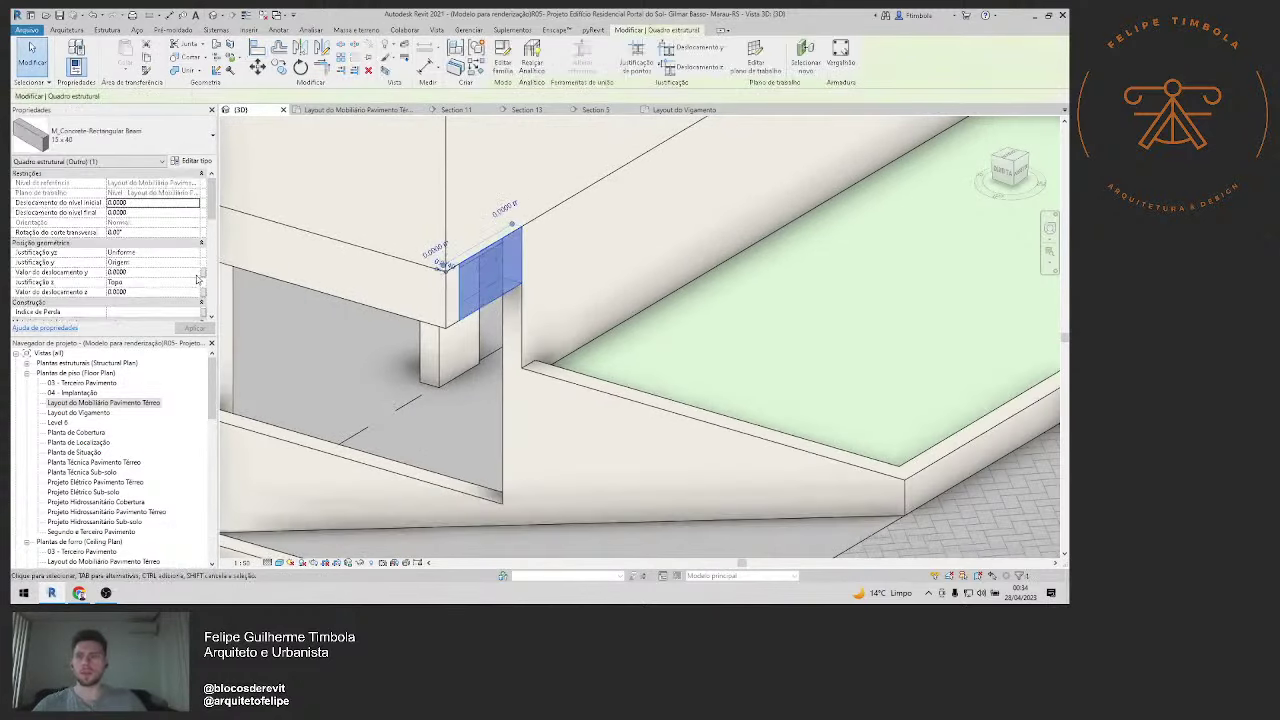
{"action": "scroll", "coordinate": [197, 279], "scroll_direction": "down", "scroll_amount": 3}
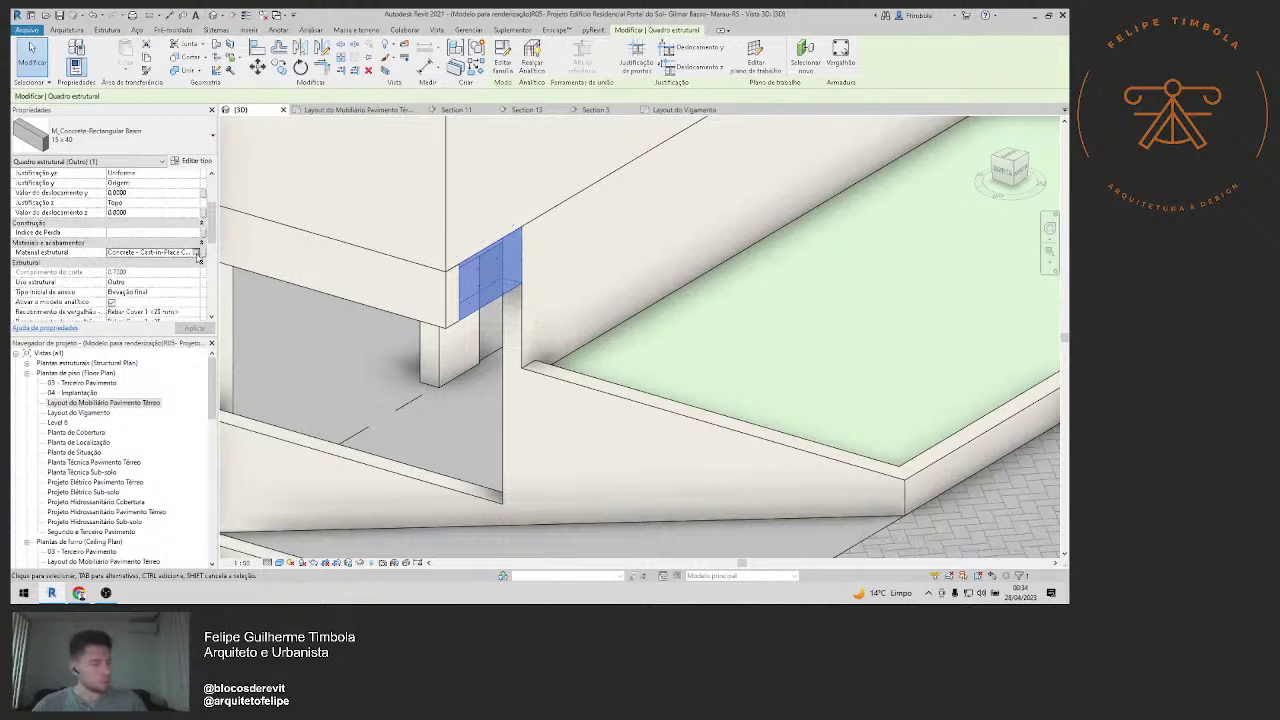
{"action": "left_click", "coordinate": [196, 252]}
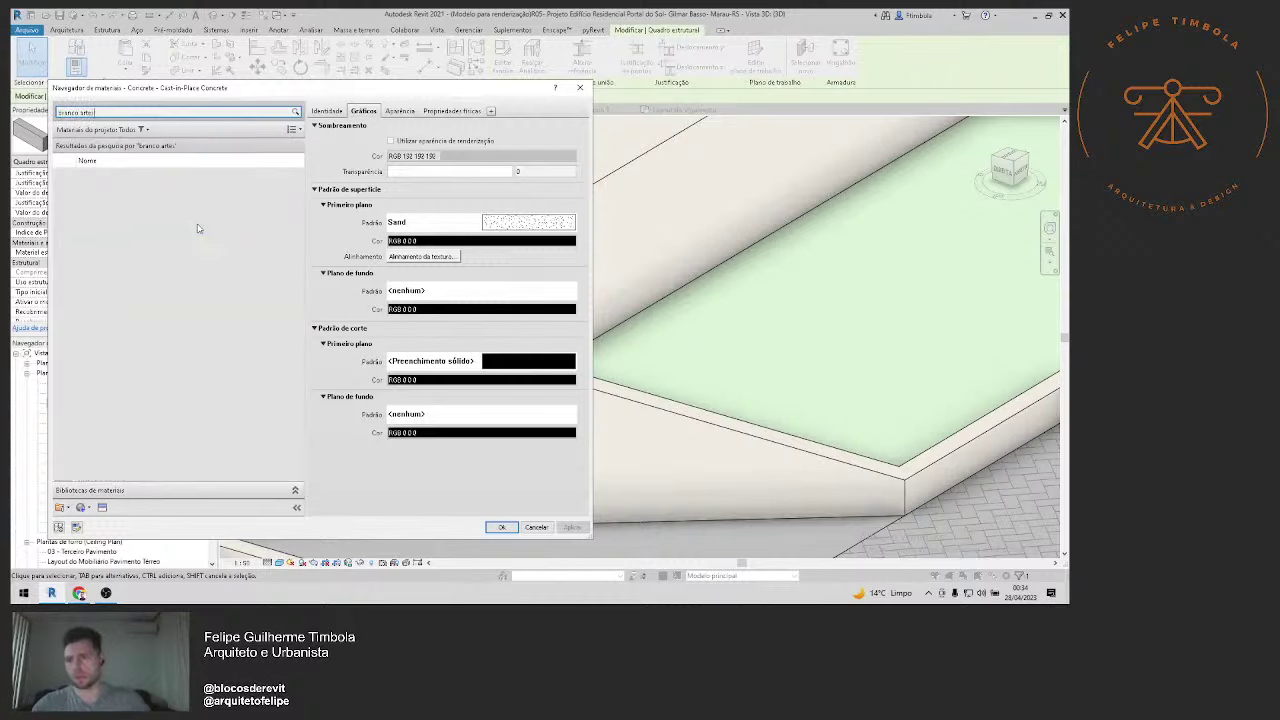
{"action": "left_click", "coordinate": [168, 204]}
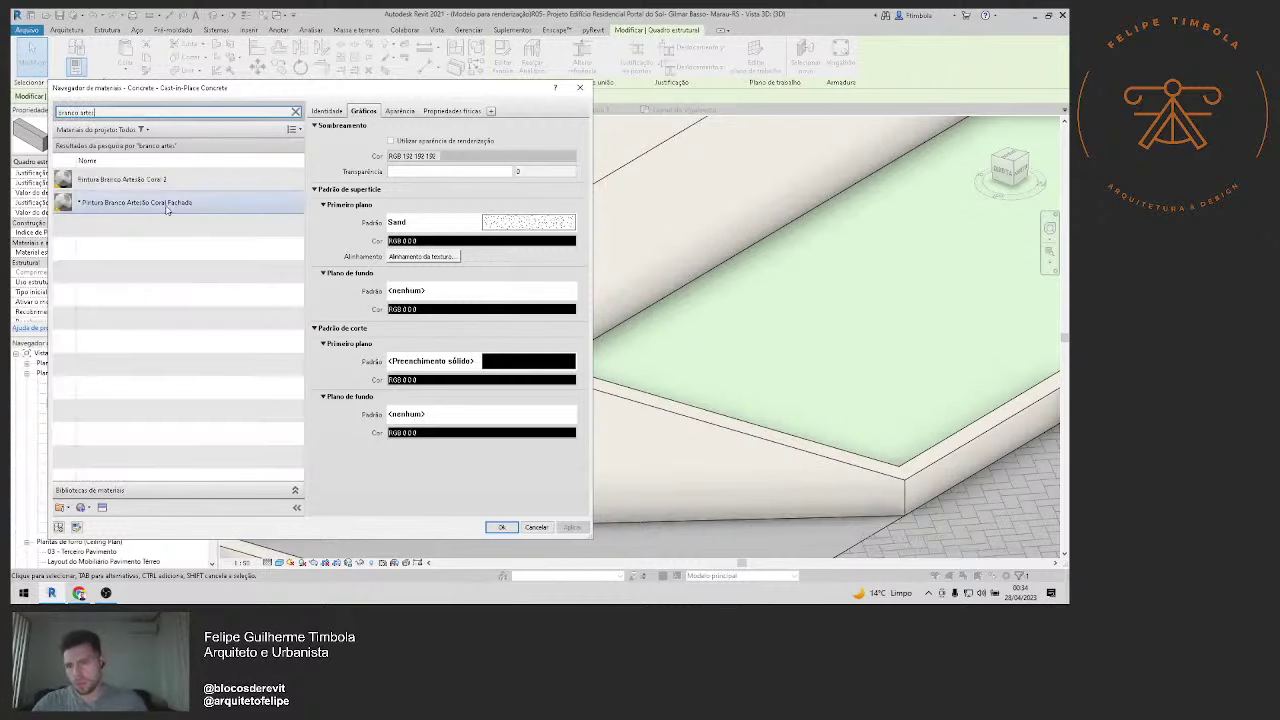
{"action": "left_click", "coordinate": [150, 180]}
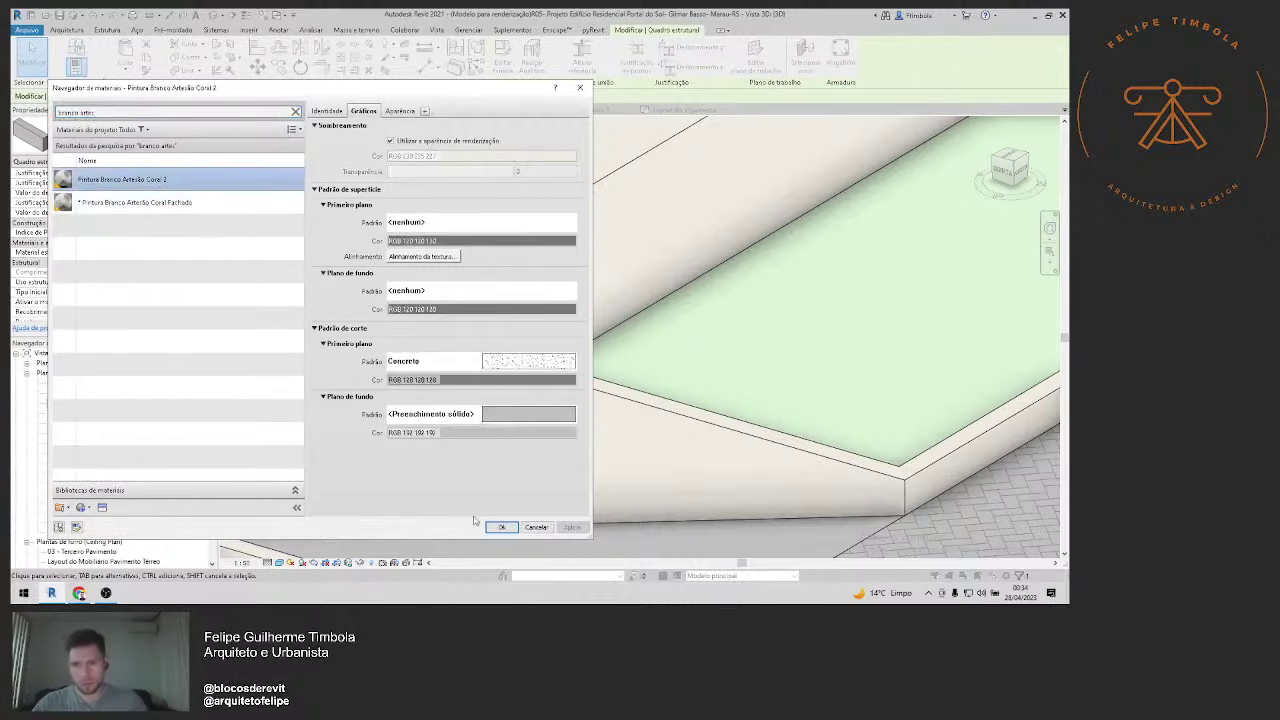
{"action": "left_click", "coordinate": [498, 528]}
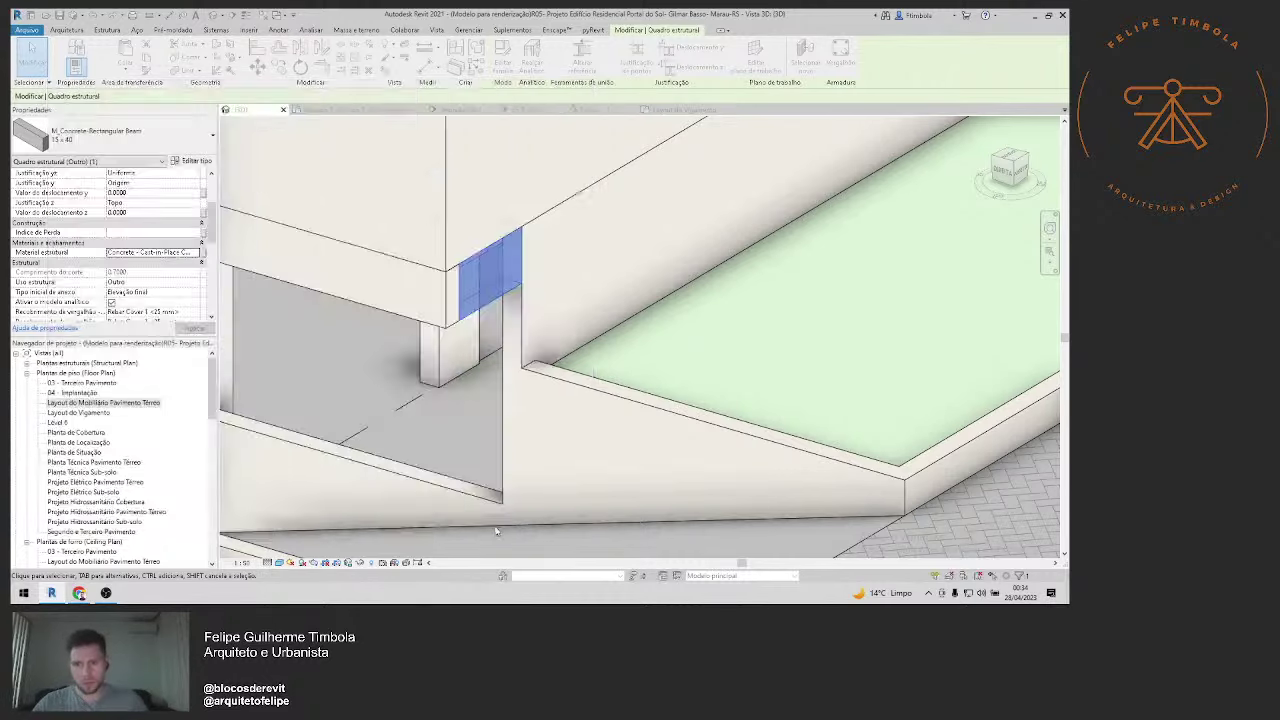
{"action": "left_click", "coordinate": [472, 383]}
Step: Clear the selection, then zoom out and orbit the 3D view to another side
{"action": "scroll", "coordinate": [566, 381], "scroll_direction": "down", "scroll_amount": 3}
{"action": "key", "text": "Escape"}
{"action": "scroll", "coordinate": [565, 381], "scroll_direction": "down", "scroll_amount": 2}
{"action": "scroll", "coordinate": [520, 400], "scroll_direction": "down", "scroll_amount": 1}
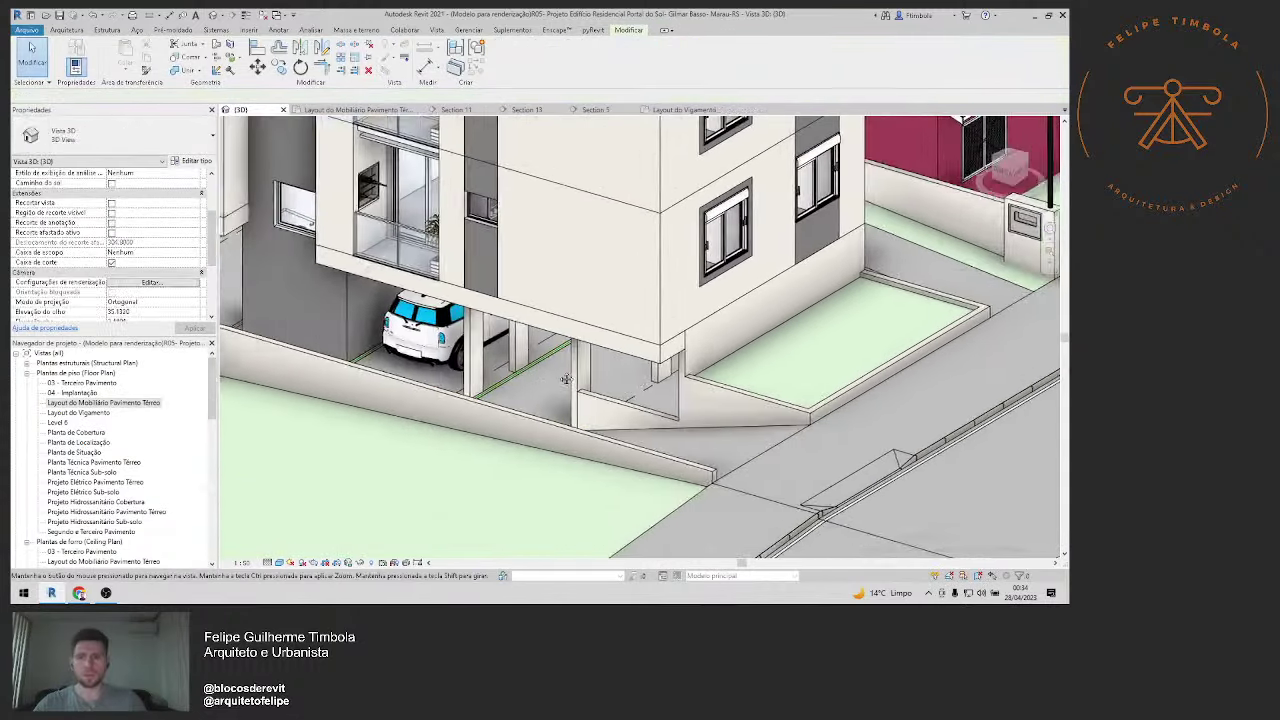
{"action": "scroll", "coordinate": [500, 410], "scroll_direction": "down", "scroll_amount": 1}
{"action": "scroll", "coordinate": [471, 425], "scroll_direction": "down", "scroll_amount": 1}
{"action": "mouse_move", "coordinate": [471, 425]}
{"action": "middle_mouse_down", "text": "shift"}
{"action": "mouse_move", "coordinate": [760, 447]}
{"action": "mouse_move", "coordinate": [432, 416]}
{"action": "middle_mouse_up", "text": "shift"}
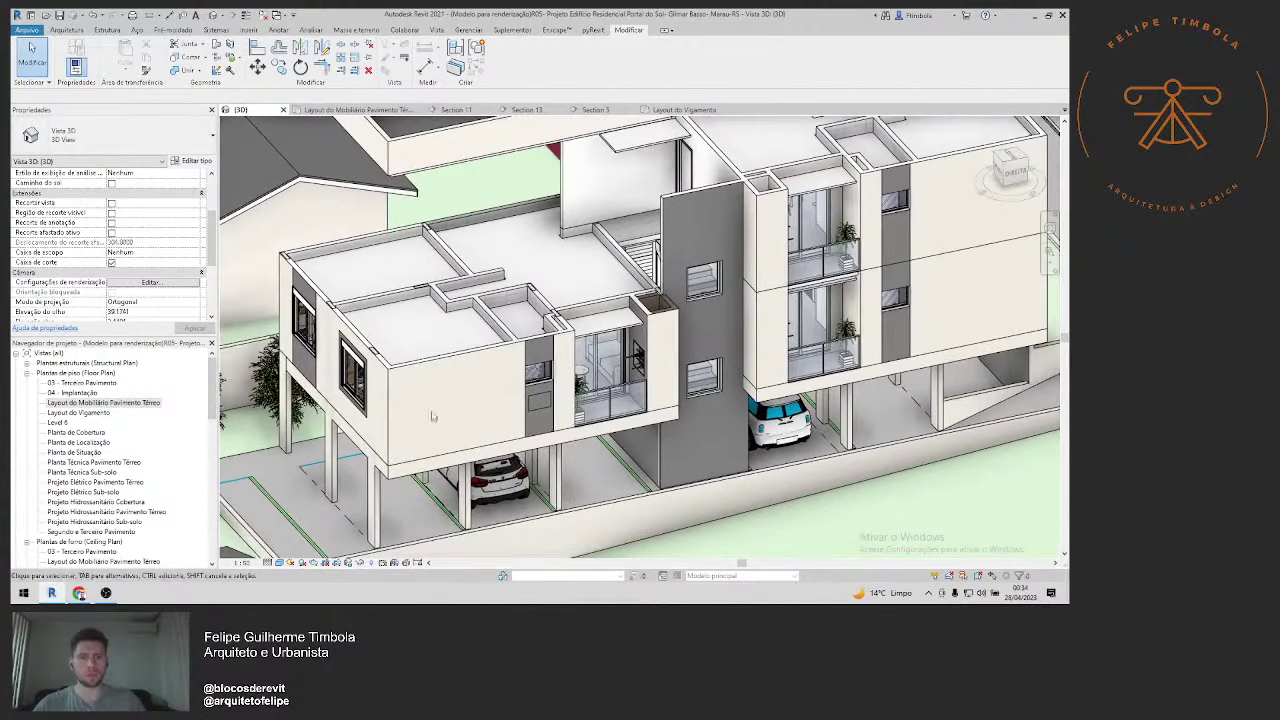
Step: Open the Layout do Mobiliário Pavimento Térreo plan, framing the bedrooms, bathroom and living room
{"action": "double_click", "coordinate": [119, 403]}
{"action": "scroll", "coordinate": [446, 387], "scroll_direction": "down", "scroll_amount": 2}
{"action": "scroll", "coordinate": [446, 387], "scroll_direction": "down", "scroll_amount": 2}
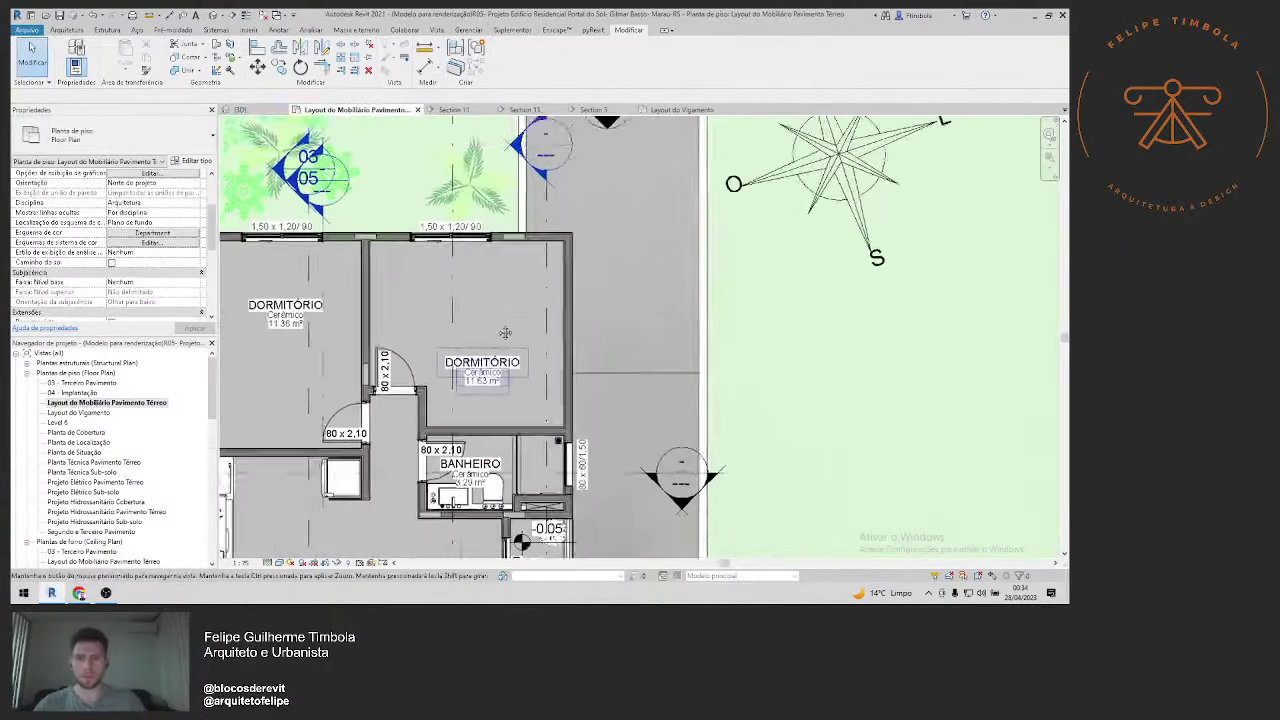
{"action": "scroll", "coordinate": [446, 387], "scroll_direction": "up", "scroll_amount": 2}
{"action": "scroll", "coordinate": [430, 368], "scroll_direction": "down", "scroll_amount": 1}
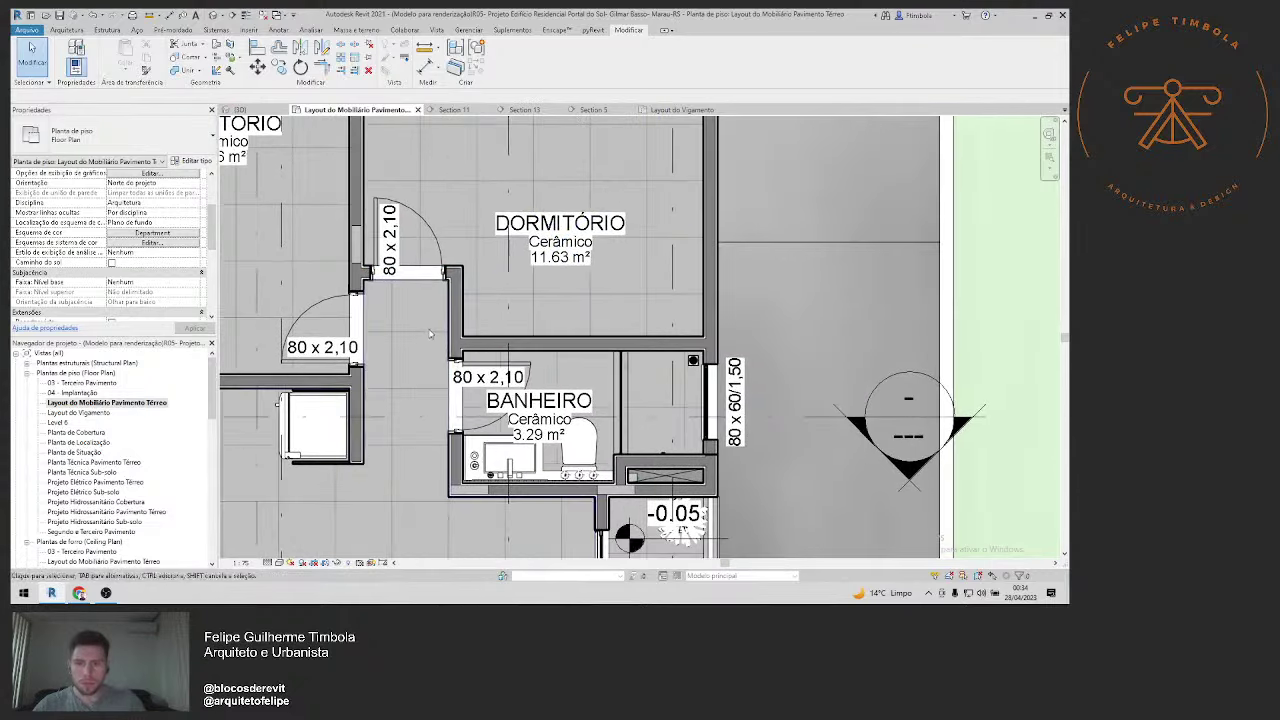
{"action": "scroll", "coordinate": [415, 350], "scroll_direction": "down", "scroll_amount": 1}
{"action": "scroll", "coordinate": [415, 350], "scroll_direction": "down", "scroll_amount": 1}
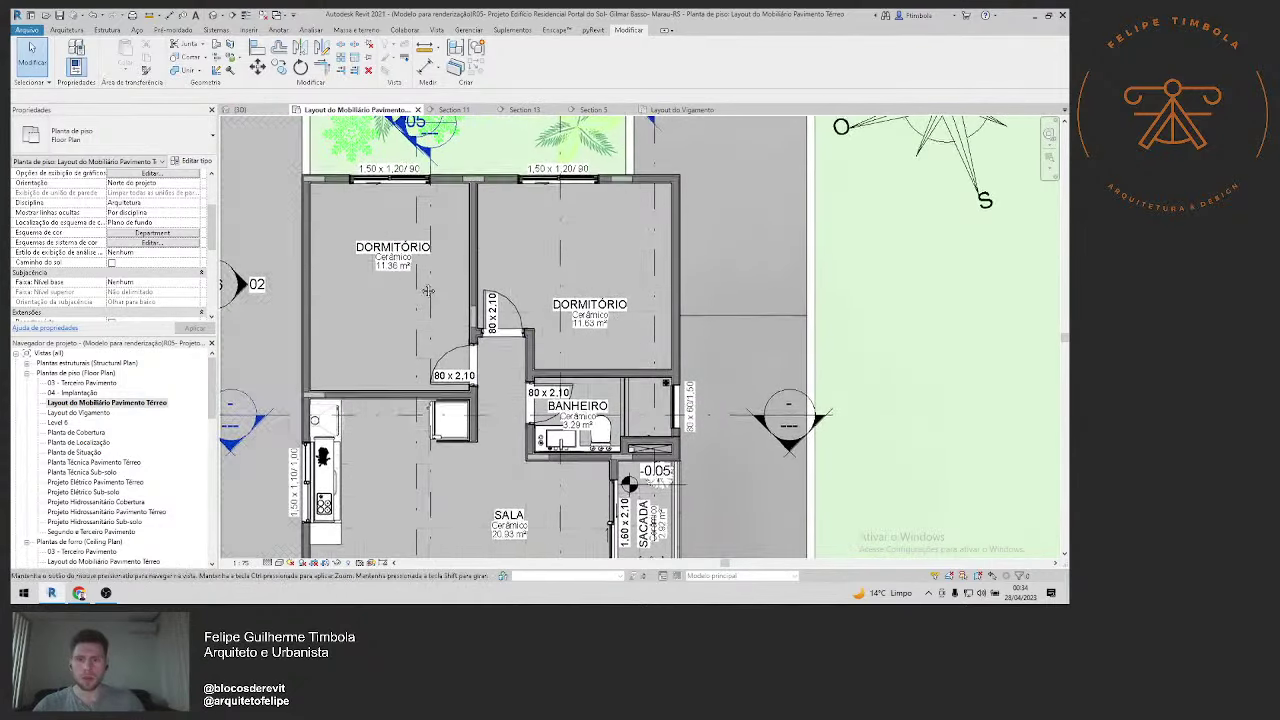
{"action": "scroll", "coordinate": [450, 226], "scroll_direction": "up", "scroll_amount": 1}
{"action": "middle_click_drag", "start_coordinate": [450, 226], "coordinate": [455, 234]}
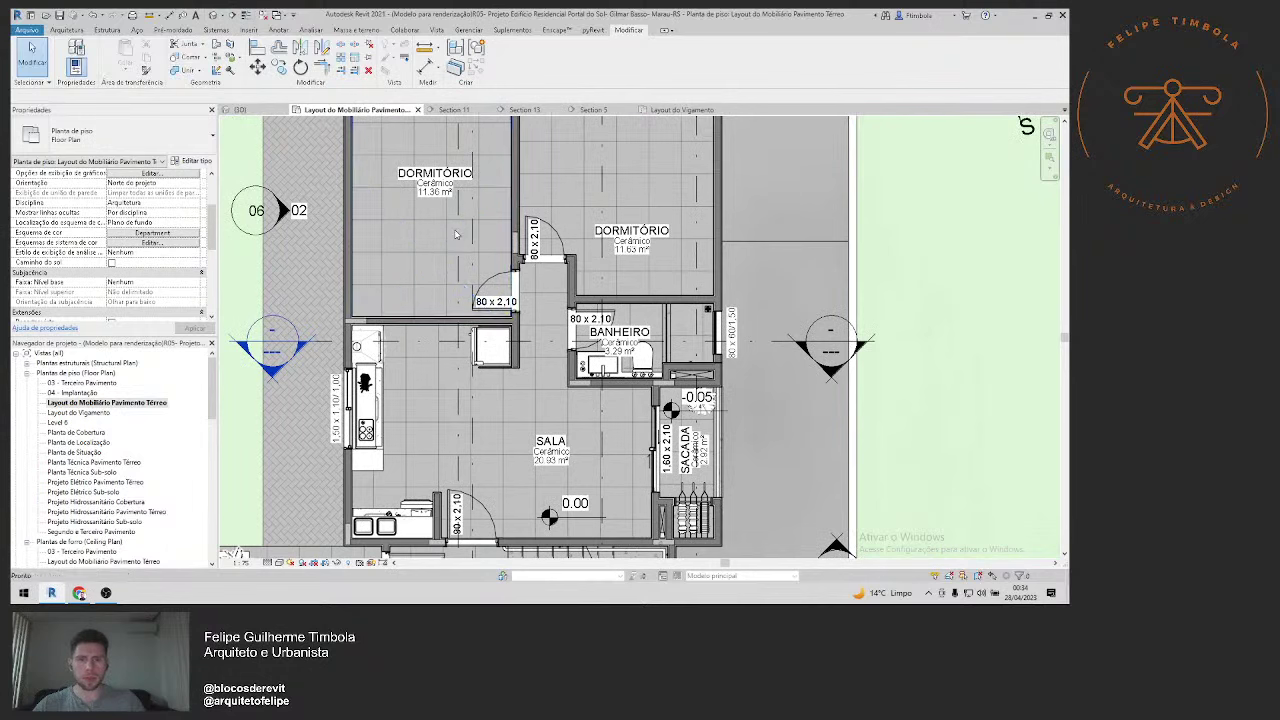
{"action": "left_click", "coordinate": [454, 231]}
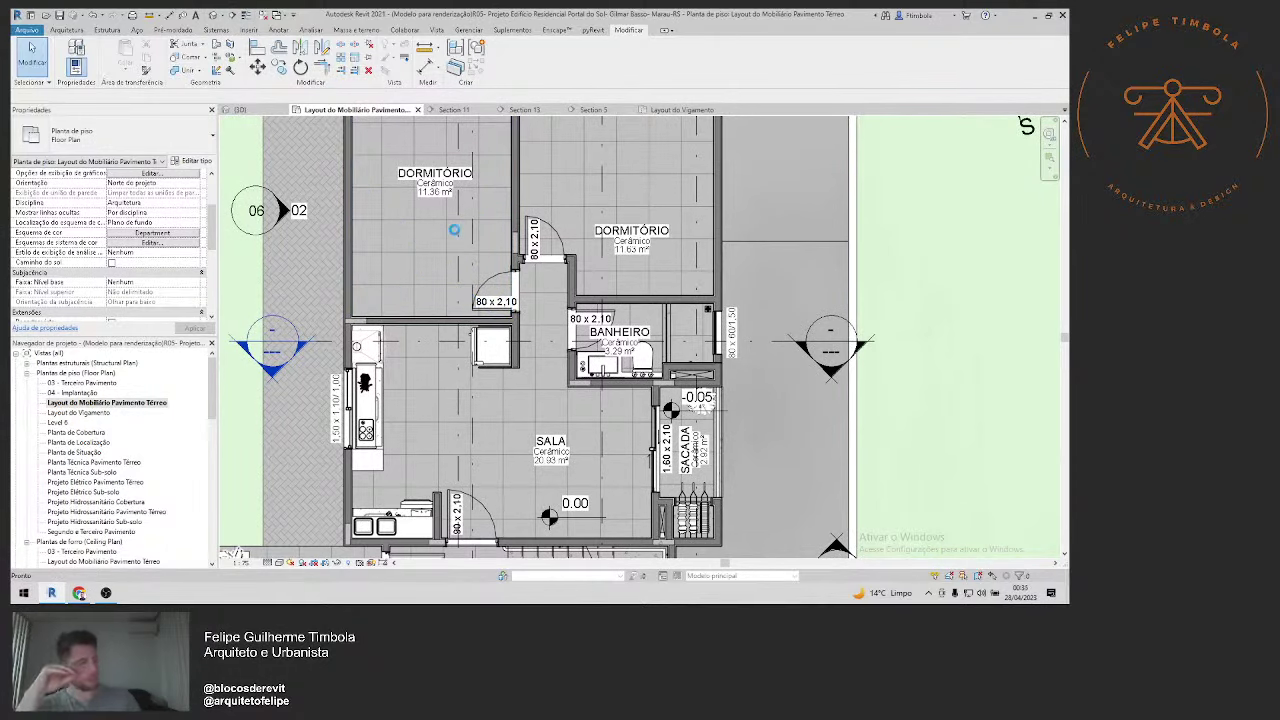
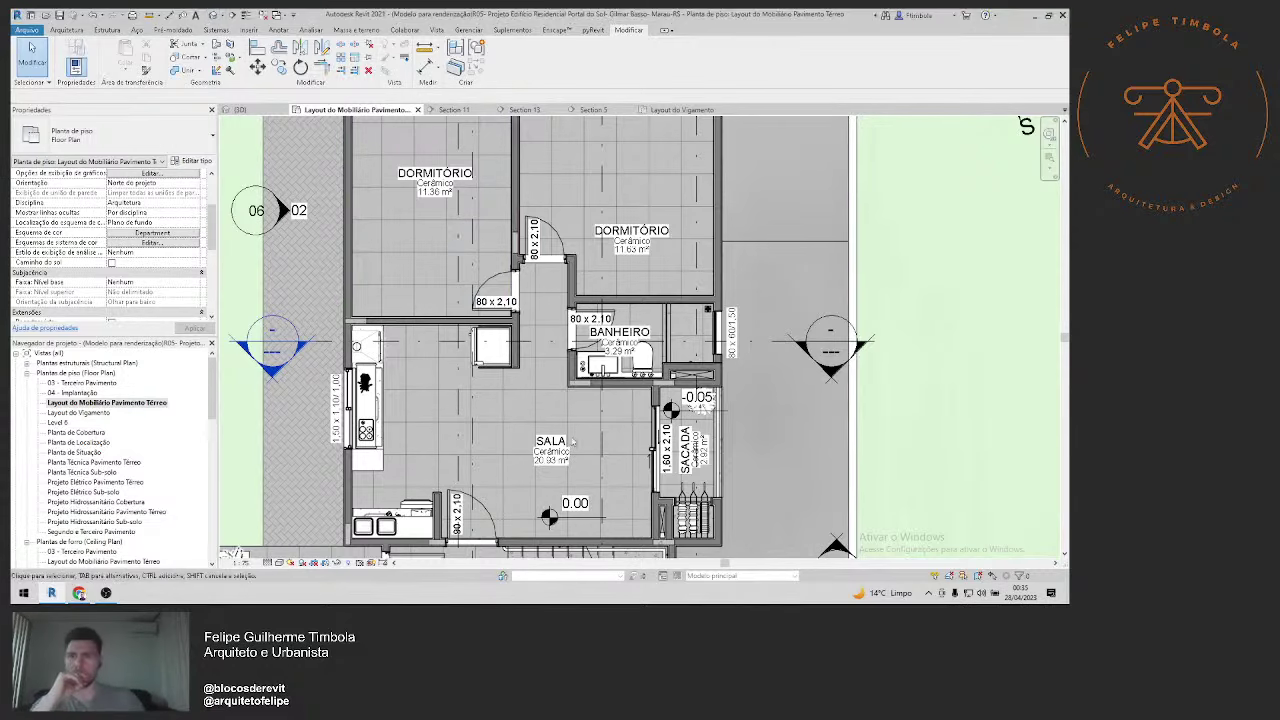
Step: Open Section 5 and select the exterior wall holding the balcony railing
{"action": "scroll", "coordinate": [573, 443], "scroll_direction": "down", "scroll_amount": 5}
{"action": "double_click", "coordinate": [662, 200]}
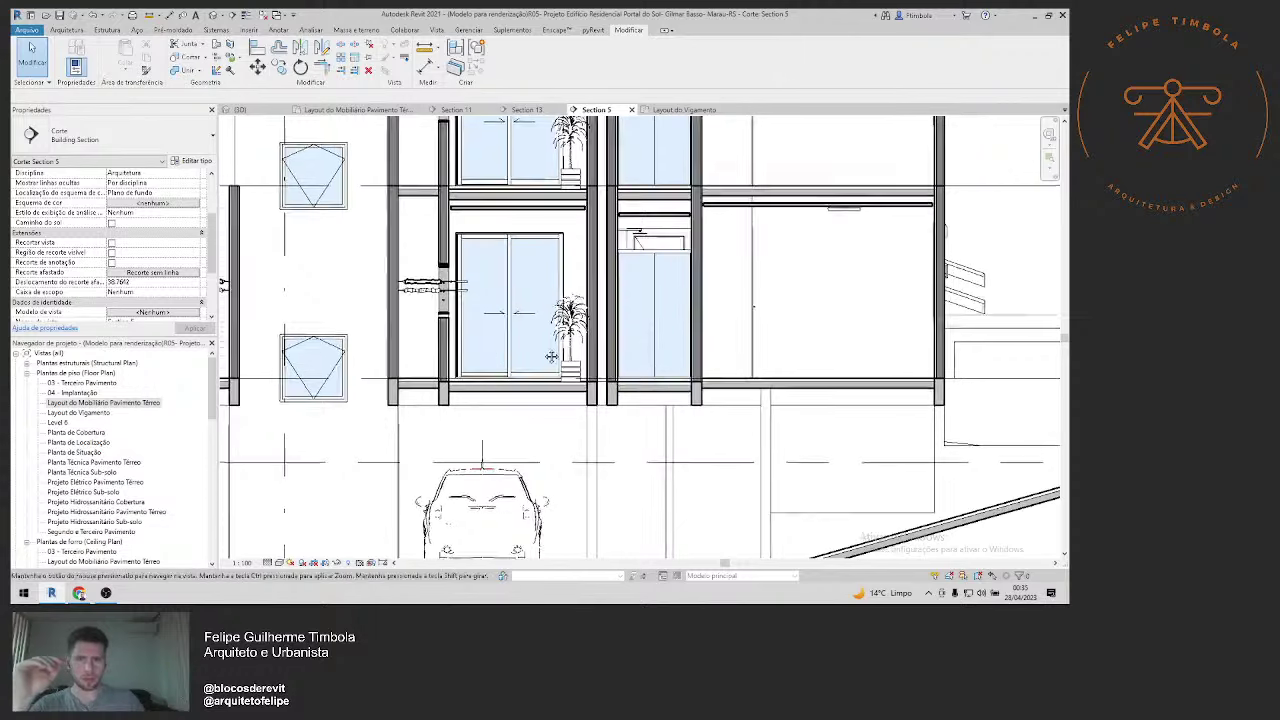
{"action": "middle_click_drag", "start_coordinate": [897, 303], "coordinate": [1040, 303]}
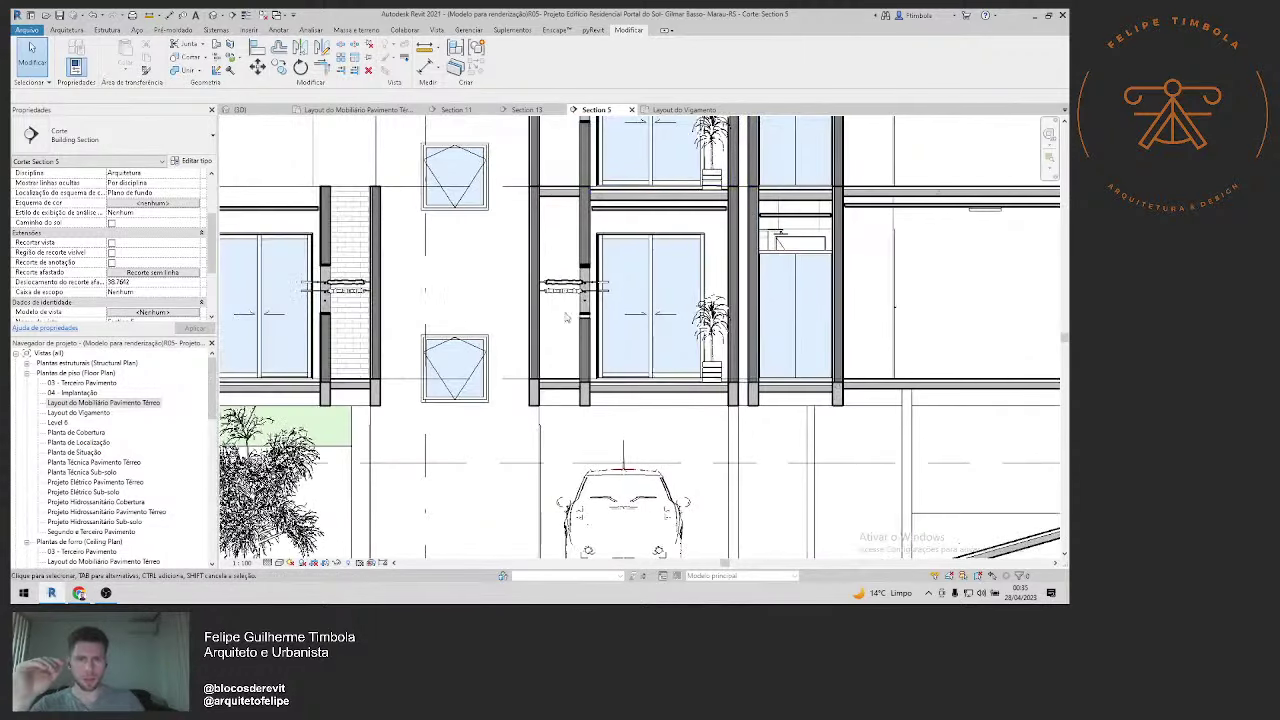
{"action": "scroll", "coordinate": [573, 335], "scroll_direction": "up", "scroll_amount": 3}
{"action": "scroll", "coordinate": [590, 320], "scroll_direction": "up", "scroll_amount": 2}
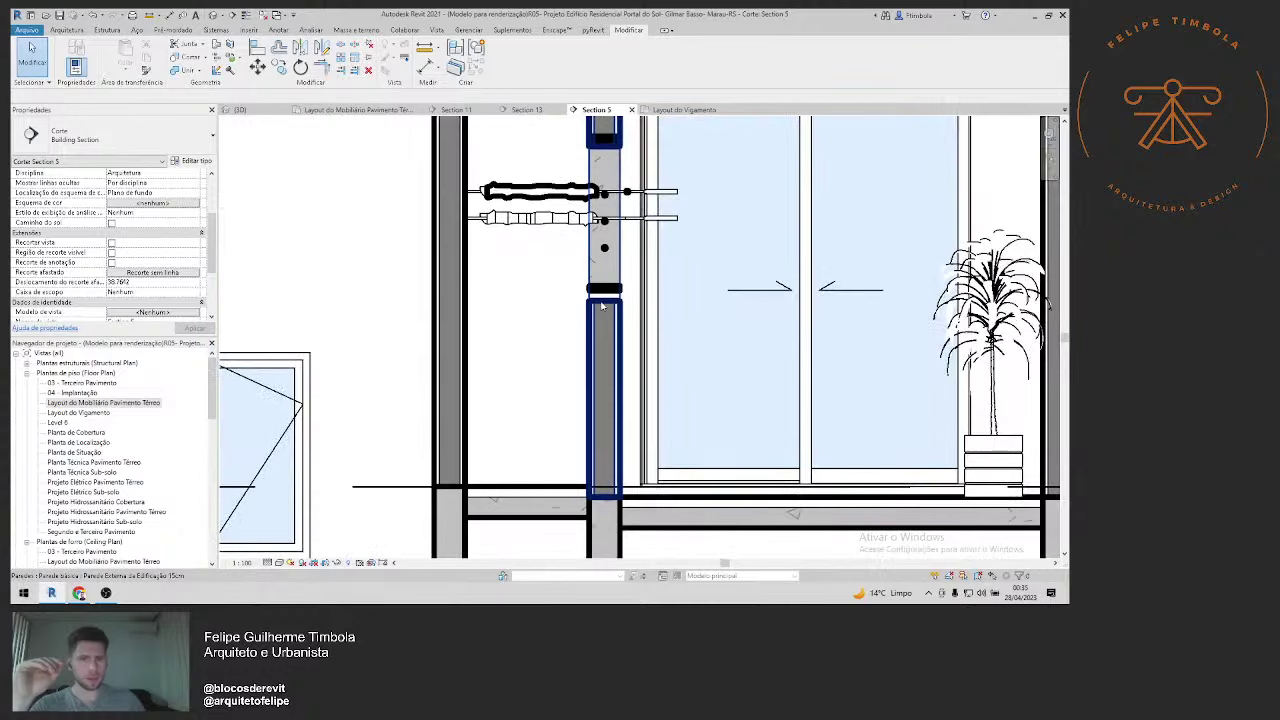
{"action": "left_click", "coordinate": [603, 306]}
{"action": "scroll", "coordinate": [603, 306], "scroll_direction": "up", "scroll_amount": 1}
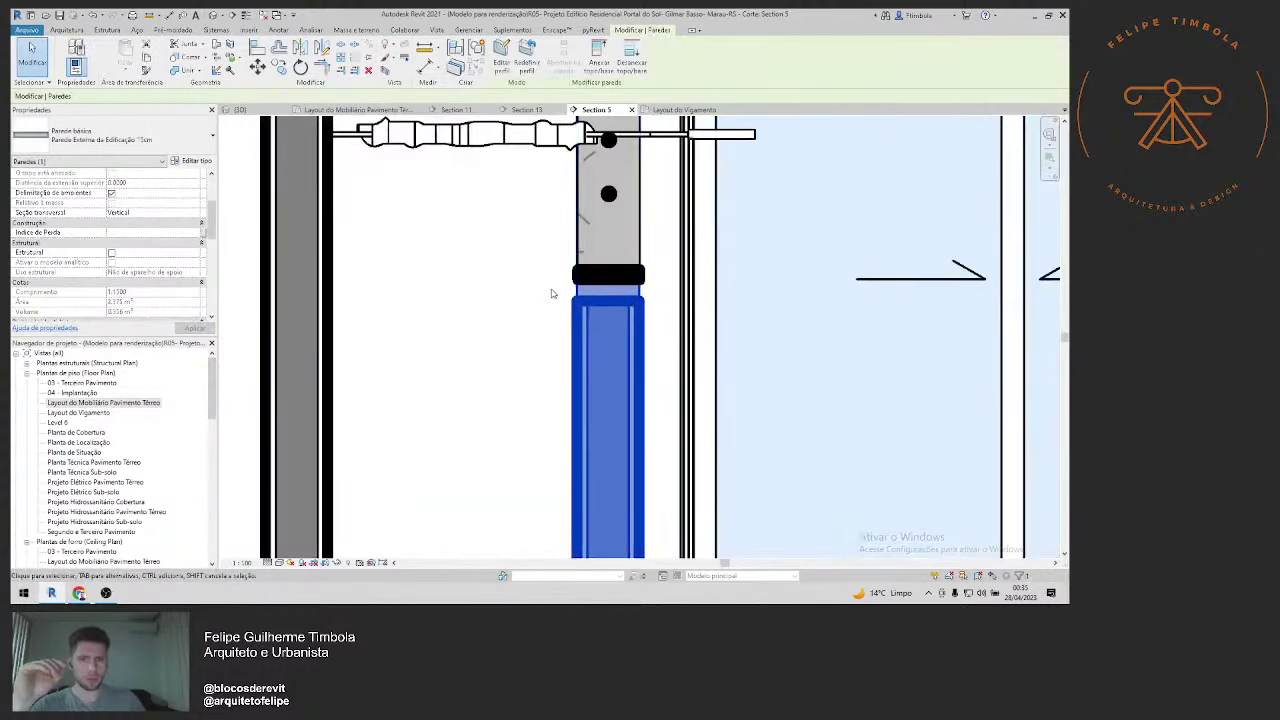
Step: In the 3D view, edit and finish the profile of the wall beside the balcony
{"action": "left_click", "coordinate": [220, 16]}
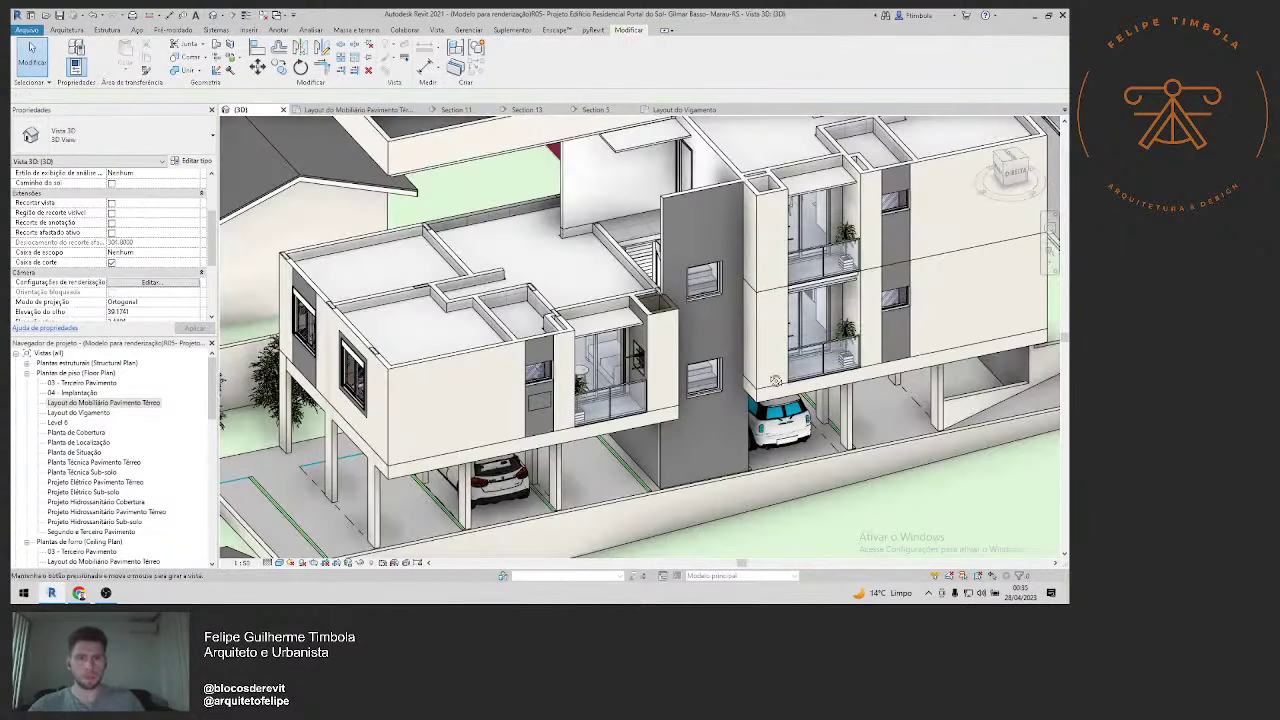
{"action": "scroll", "coordinate": [775, 381], "scroll_direction": "up", "scroll_amount": 3}
{"action": "scroll", "coordinate": [373, 252], "scroll_direction": "up", "scroll_amount": 3}
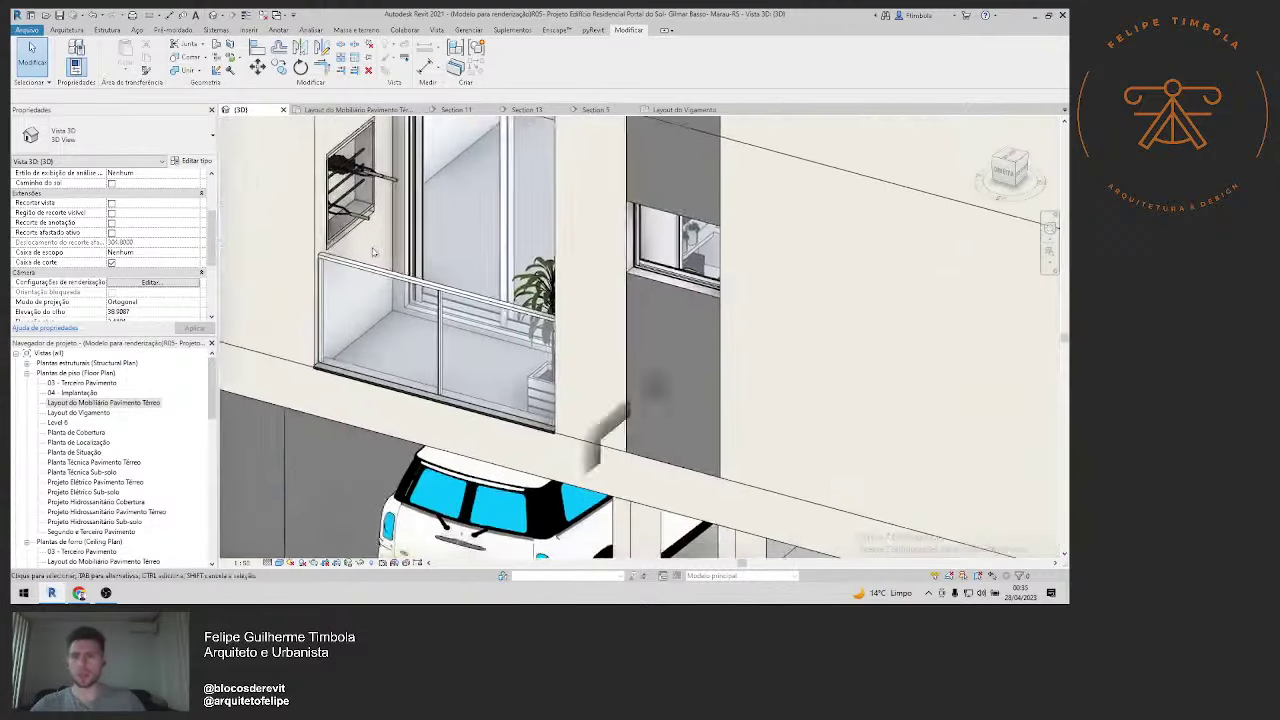
{"action": "middle_click_drag", "start_coordinate": [373, 252], "coordinate": [460, 320]}
{"action": "scroll", "coordinate": [400, 330], "scroll_direction": "up", "scroll_amount": 2}
{"action": "left_click", "coordinate": [490, 320]}
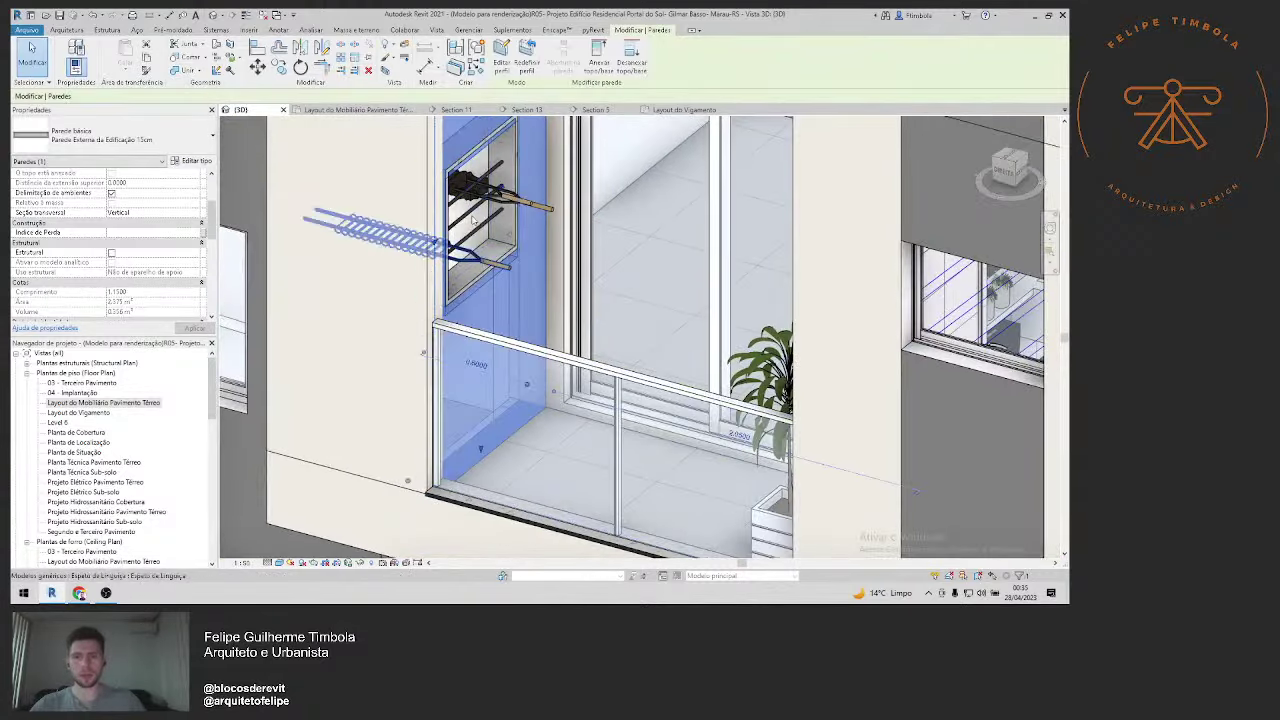
{"action": "left_click", "coordinate": [501, 60]}
{"action": "scroll", "coordinate": [495, 275], "scroll_direction": "up", "scroll_amount": 3}
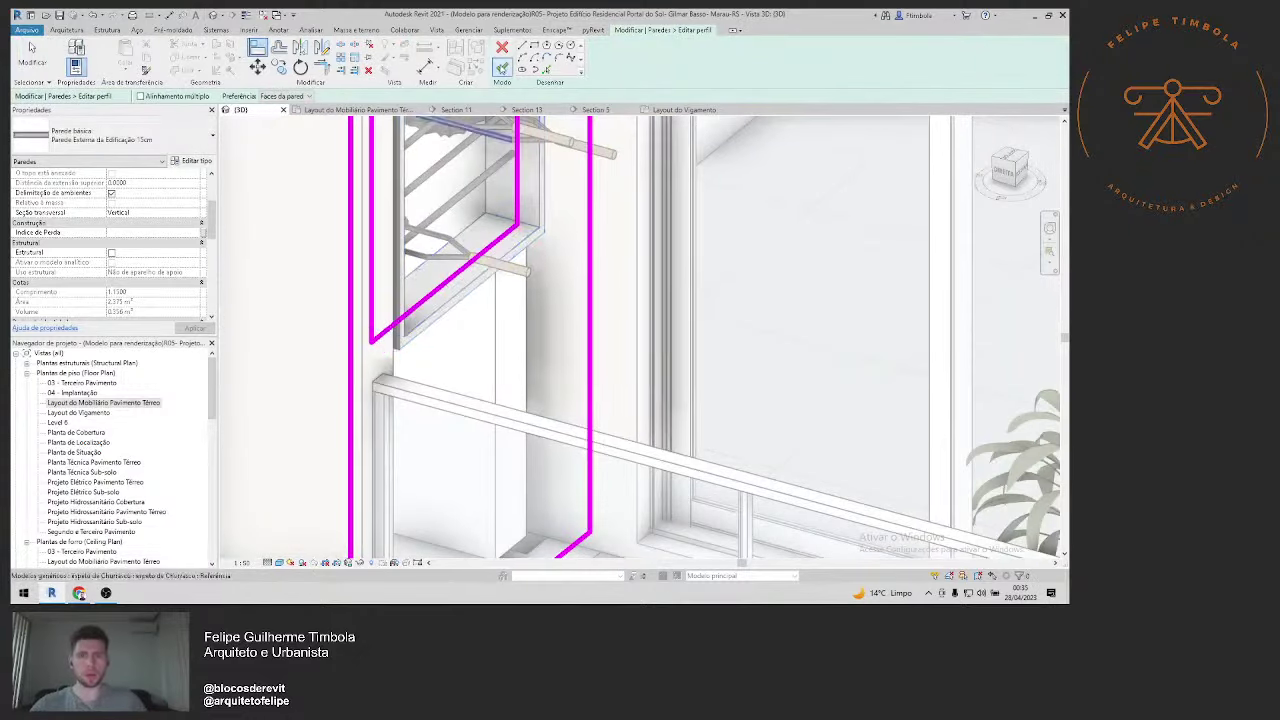
{"action": "left_click", "coordinate": [501, 67]}
{"action": "key", "text": "Escape"}
Step: Pan the 3D model toward the parked car and orbit to look down from above
{"action": "scroll", "coordinate": [532, 438], "scroll_direction": "down", "scroll_amount": 3}
{"action": "scroll", "coordinate": [532, 438], "scroll_direction": "down", "scroll_amount": 3}
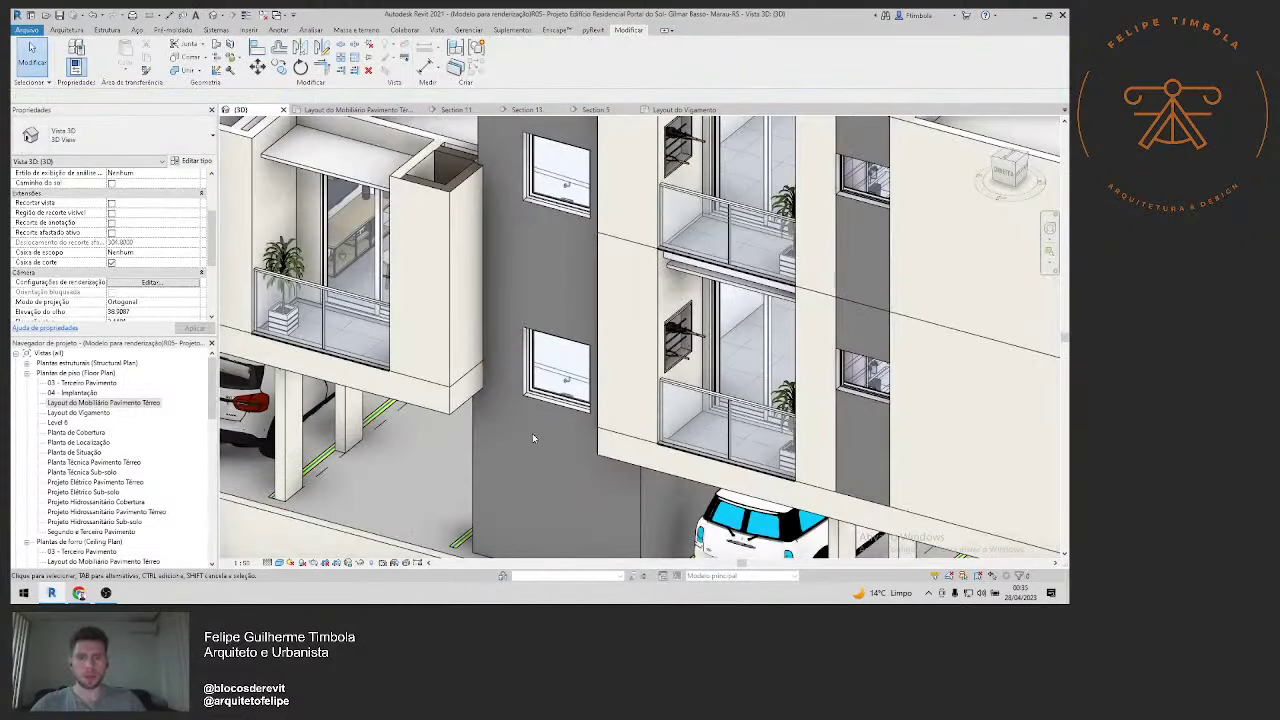
{"action": "middle_click_drag", "start_coordinate": [532, 438], "coordinate": [790, 440]}
{"action": "scroll", "coordinate": [562, 447], "scroll_direction": "up", "scroll_amount": 3}
{"action": "scroll", "coordinate": [562, 447], "scroll_direction": "down", "scroll_amount": 3}
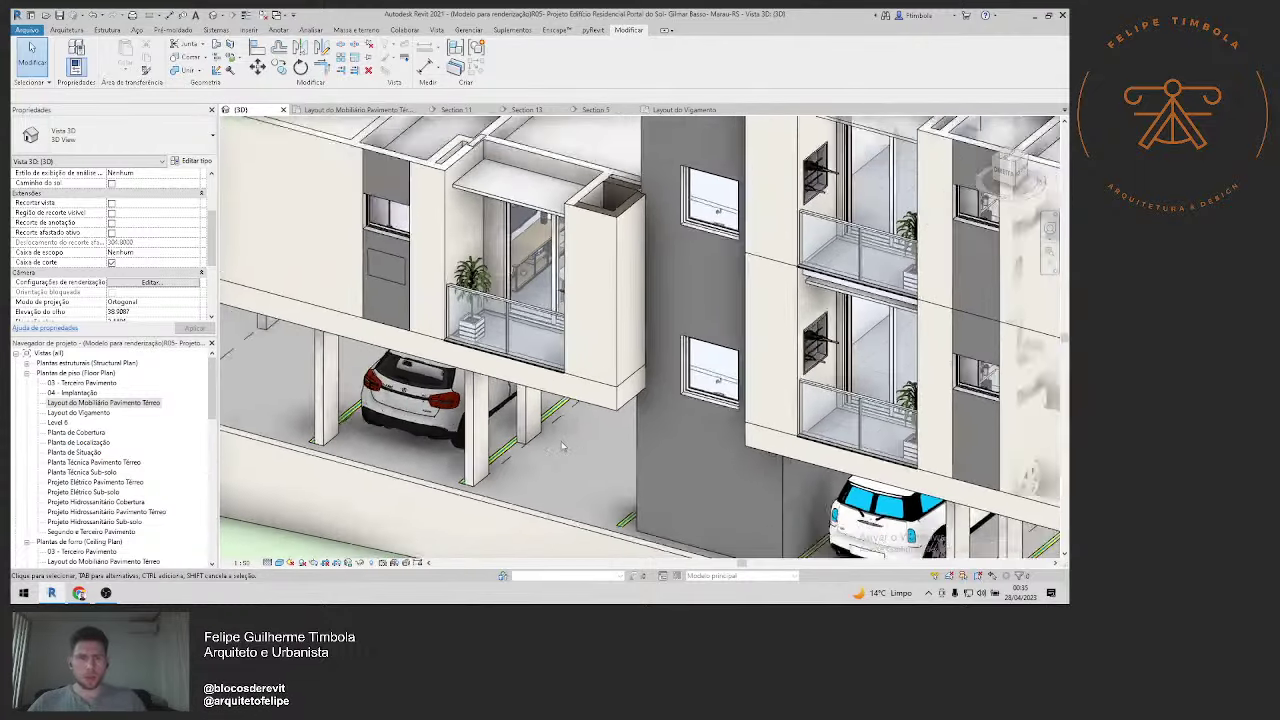
{"action": "mouse_move", "coordinate": [562, 447]}
{"action": "middle_mouse_down", "text": "shift"}
{"action": "mouse_move", "coordinate": [684, 395]}
{"action": "mouse_move", "coordinate": [690, 450]}
{"action": "middle_mouse_up", "text": "shift"}
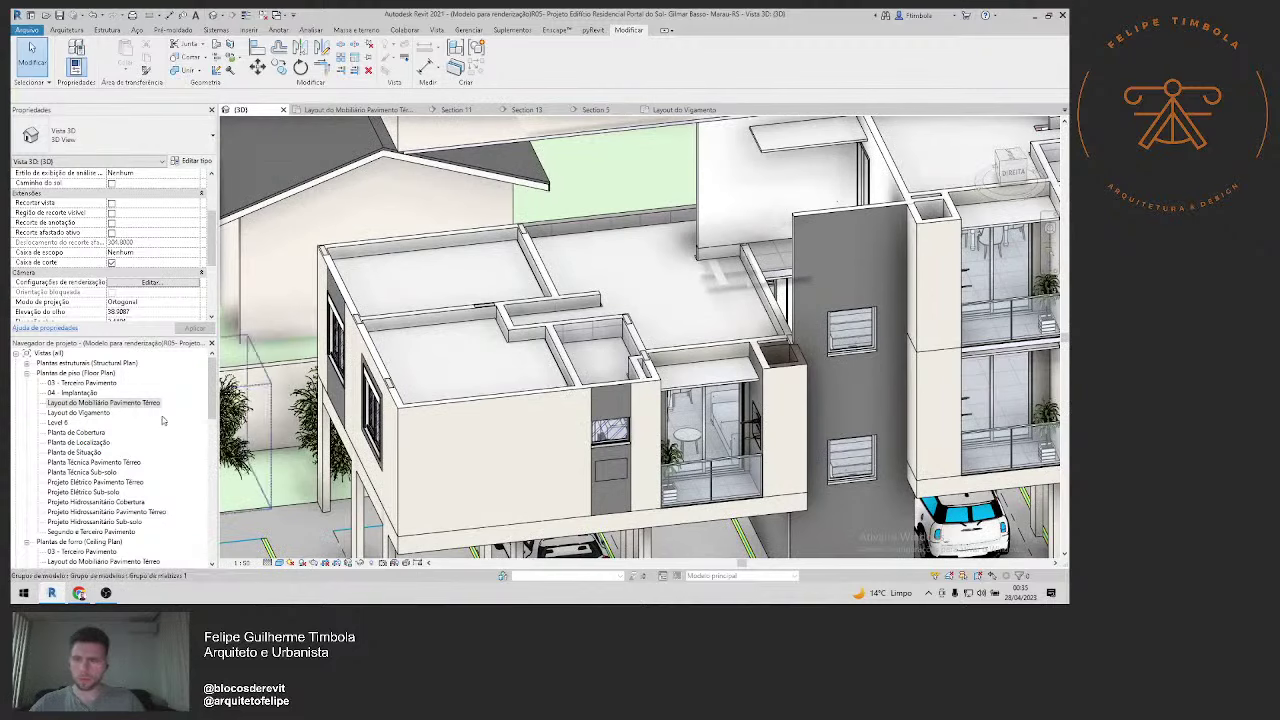
Step: Open the Layout do Mobiliário Pavimento Térreo plan, then Section 5, and inspect the railing wall
{"action": "double_click", "coordinate": [104, 402]}
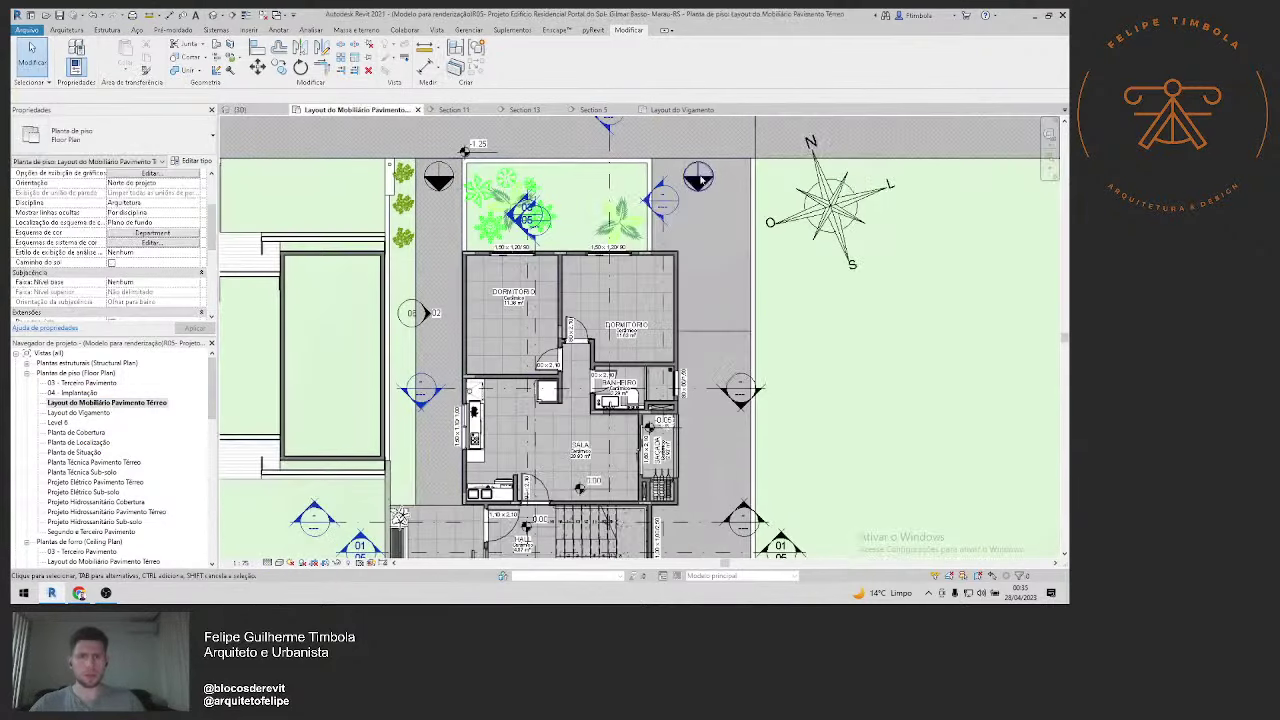
{"action": "double_click", "coordinate": [668, 203]}
{"action": "scroll", "coordinate": [600, 280], "scroll_direction": "down", "scroll_amount": 3}
{"action": "scroll", "coordinate": [570, 300], "scroll_direction": "down", "scroll_amount": 2}
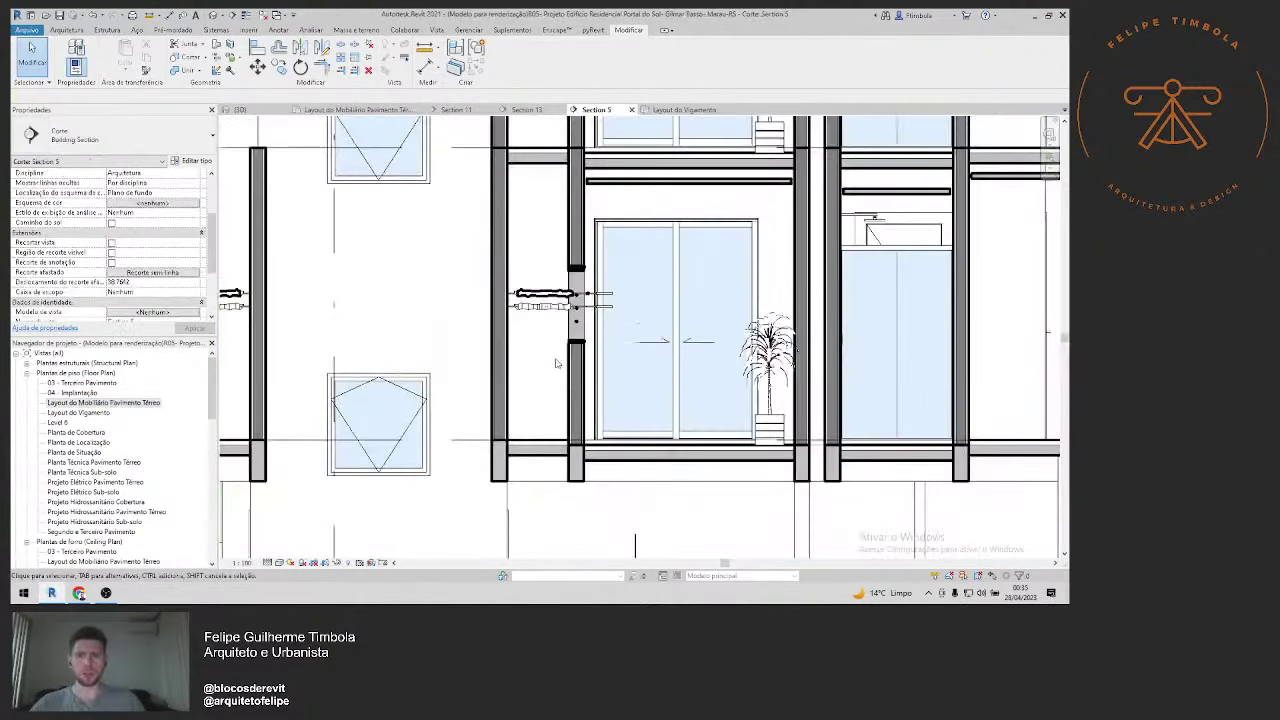
{"action": "scroll", "coordinate": [540, 315], "scroll_direction": "up", "scroll_amount": 3}
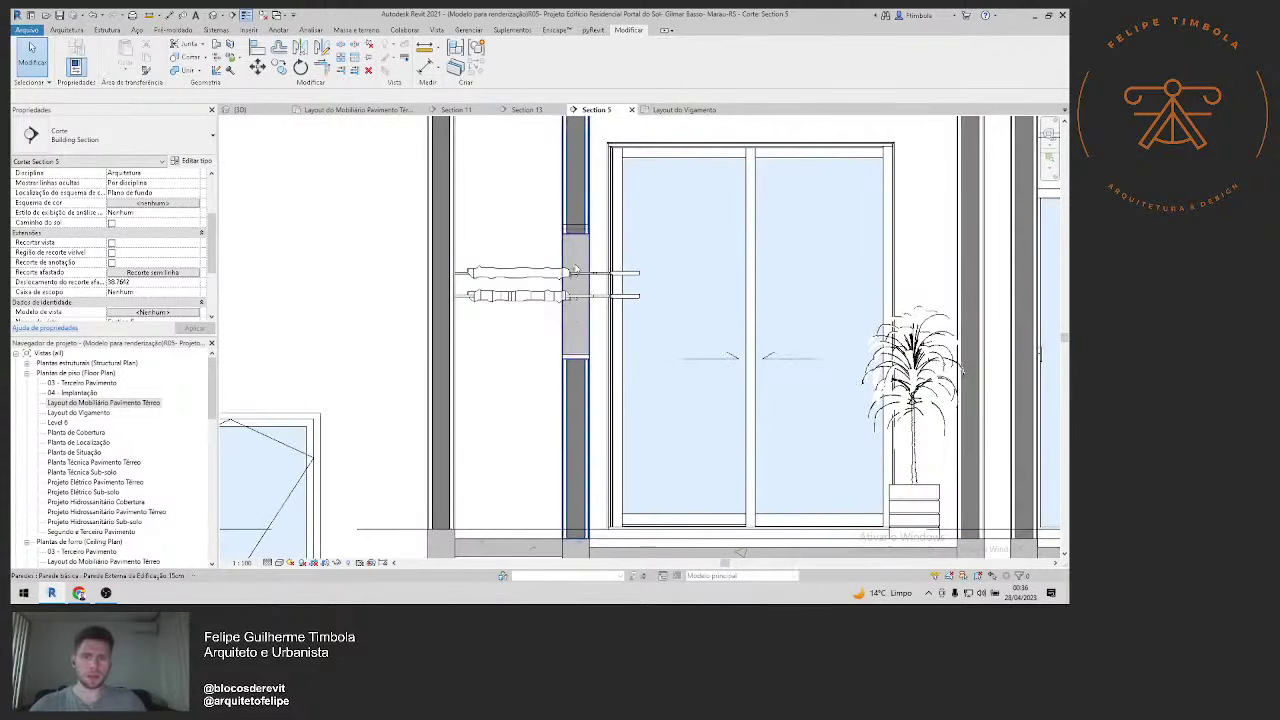
{"action": "scroll", "coordinate": [580, 225], "scroll_direction": "up", "scroll_amount": 4}
{"action": "scroll", "coordinate": [585, 230], "scroll_direction": "up", "scroll_amount": 1}
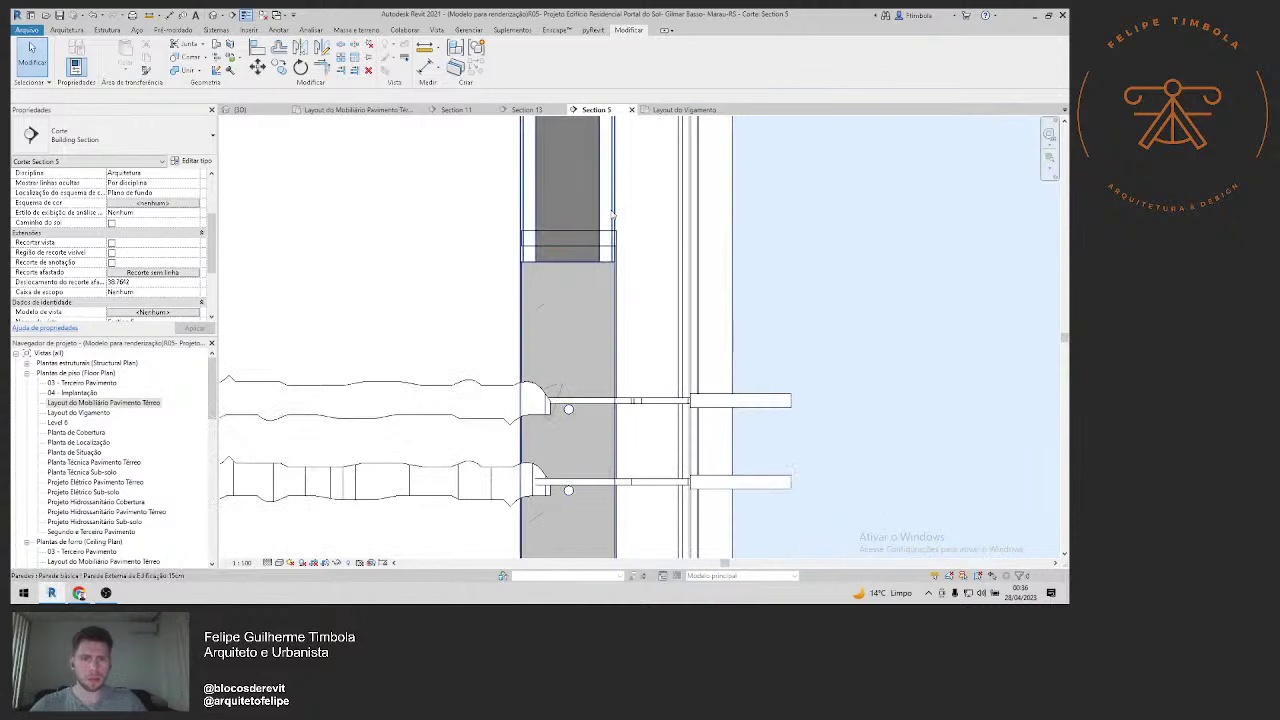
{"action": "left_click", "coordinate": [532, 262]}
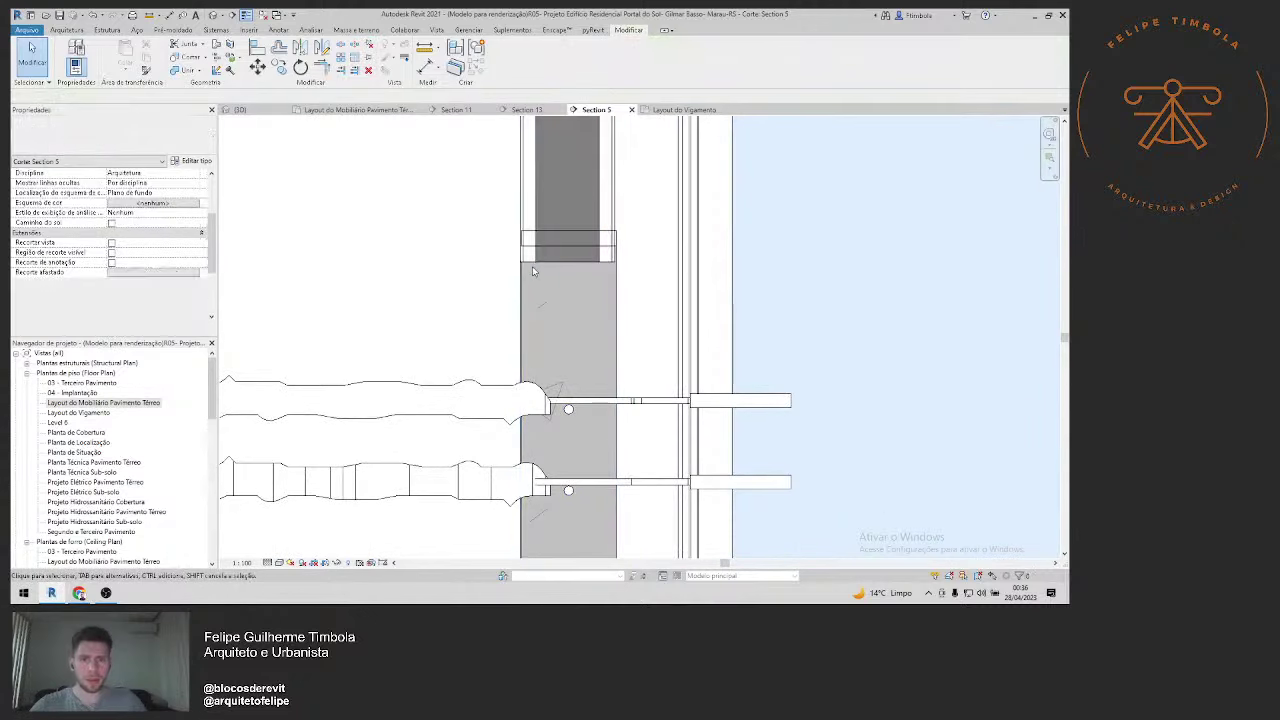
{"action": "key", "text": "Escape"}
Step: Select the generic model piece inside the wall, start an MV move, then cancel it
{"action": "left_click", "coordinate": [534, 236]}
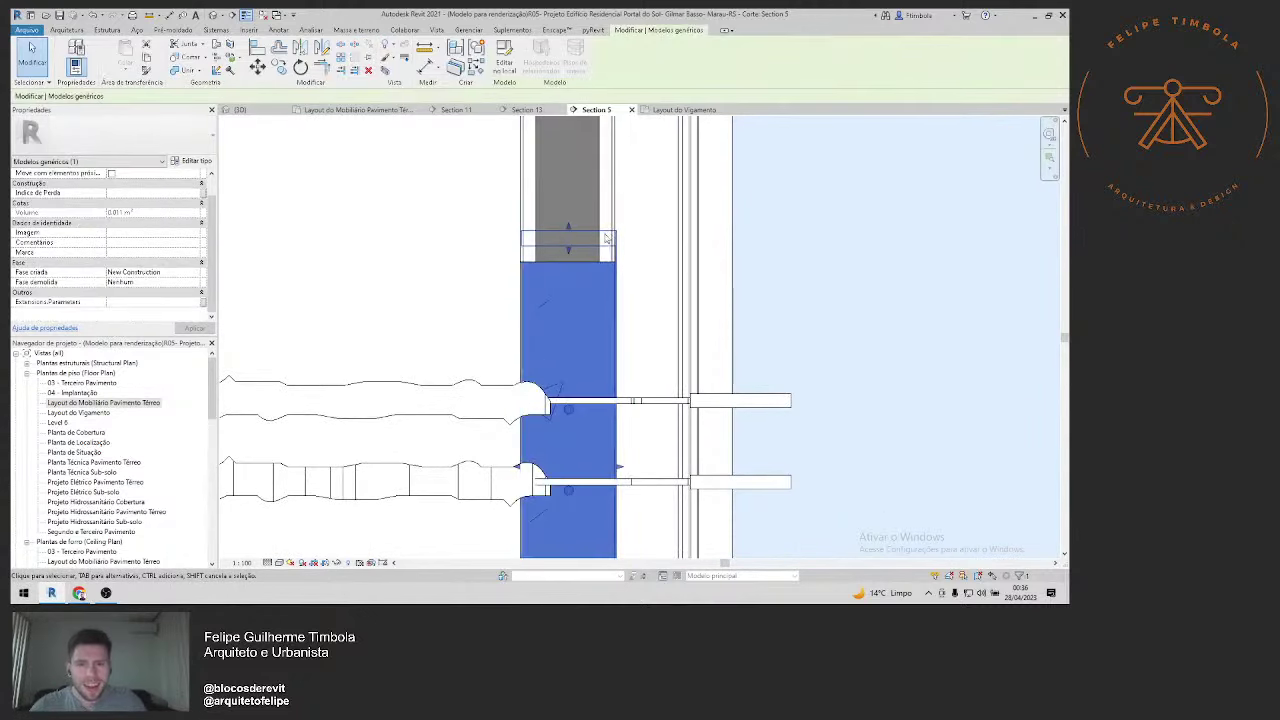
{"action": "scroll", "coordinate": [606, 238], "scroll_direction": "up", "scroll_amount": 3}
{"action": "scroll", "coordinate": [640, 258], "scroll_direction": "up", "scroll_amount": 4}
{"action": "key", "text": "m"}
{"action": "key", "text": "v"}
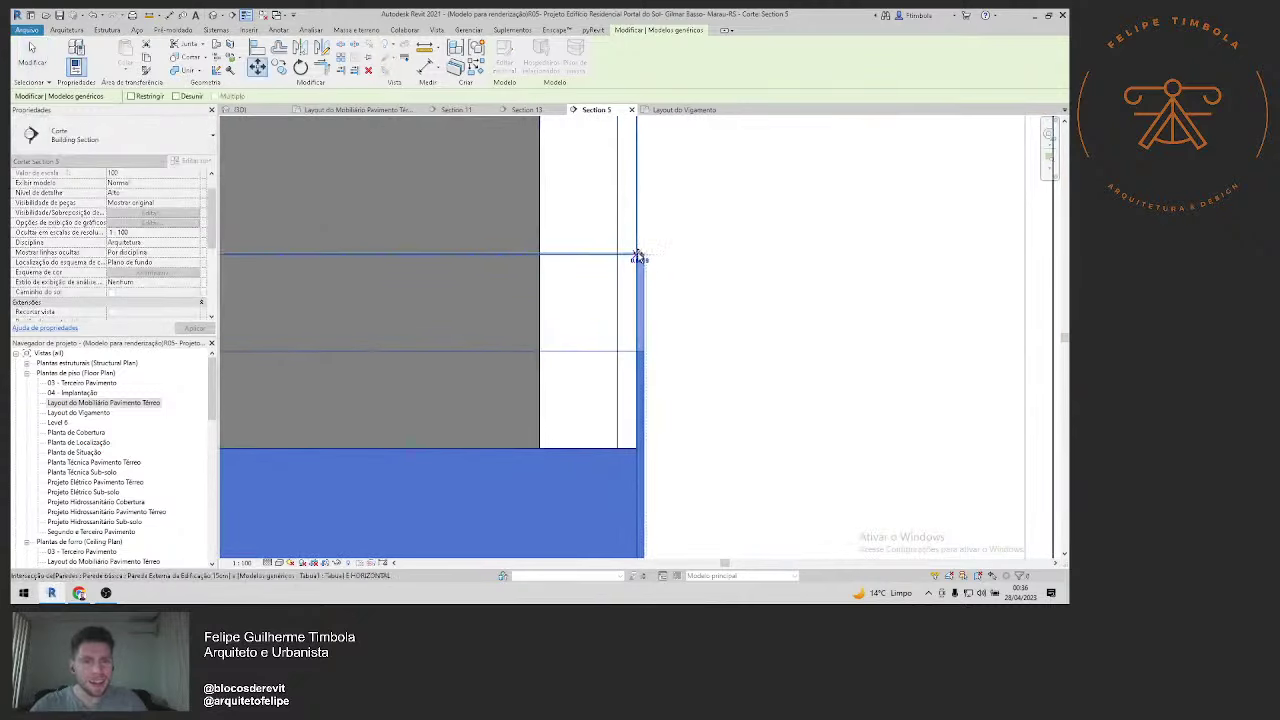
{"action": "key", "text": "Escape"}
Step: Zoom around Section 5 to inspect where the balcony wall meets the floor slabs
{"action": "scroll", "coordinate": [686, 309], "scroll_direction": "down", "scroll_amount": 2}
{"action": "scroll", "coordinate": [686, 309], "scroll_direction": "down", "scroll_amount": 2}
{"action": "scroll", "coordinate": [686, 309], "scroll_direction": "down", "scroll_amount": 2}
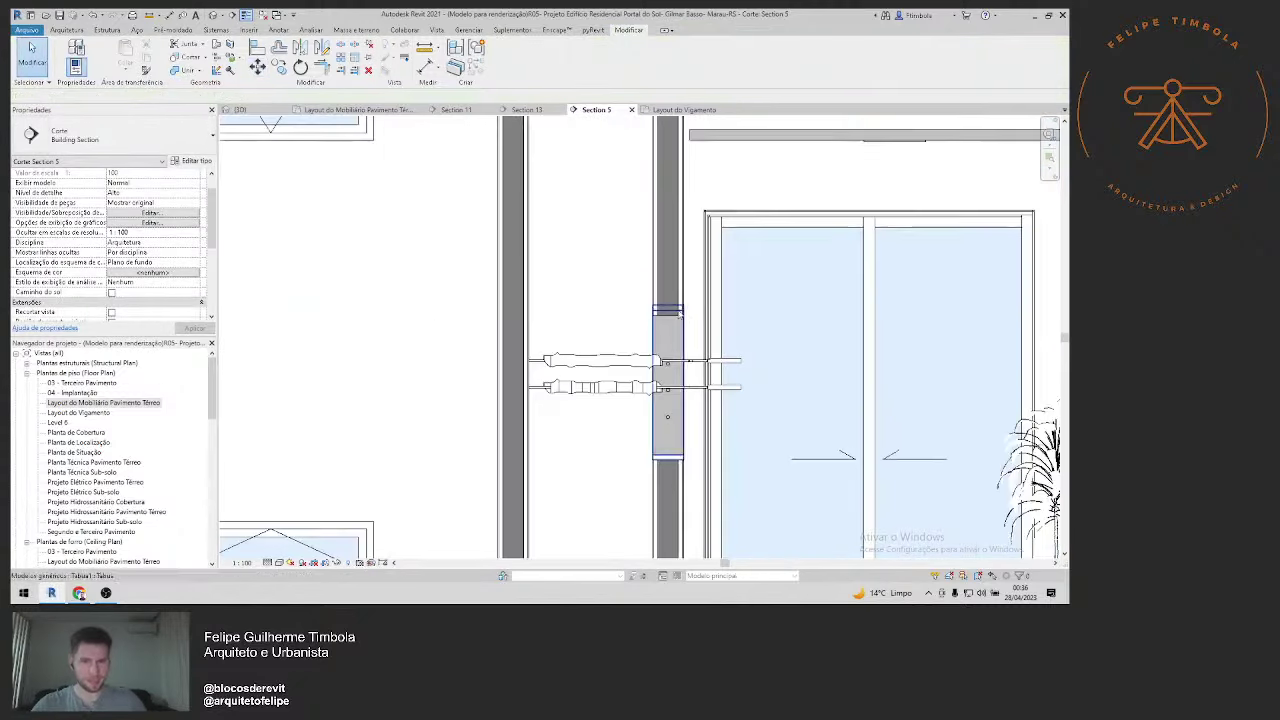
{"action": "scroll", "coordinate": [680, 313], "scroll_direction": "down", "scroll_amount": 2}
{"action": "scroll", "coordinate": [673, 503], "scroll_direction": "up", "scroll_amount": 3}
{"action": "scroll", "coordinate": [673, 503], "scroll_direction": "up", "scroll_amount": 2}
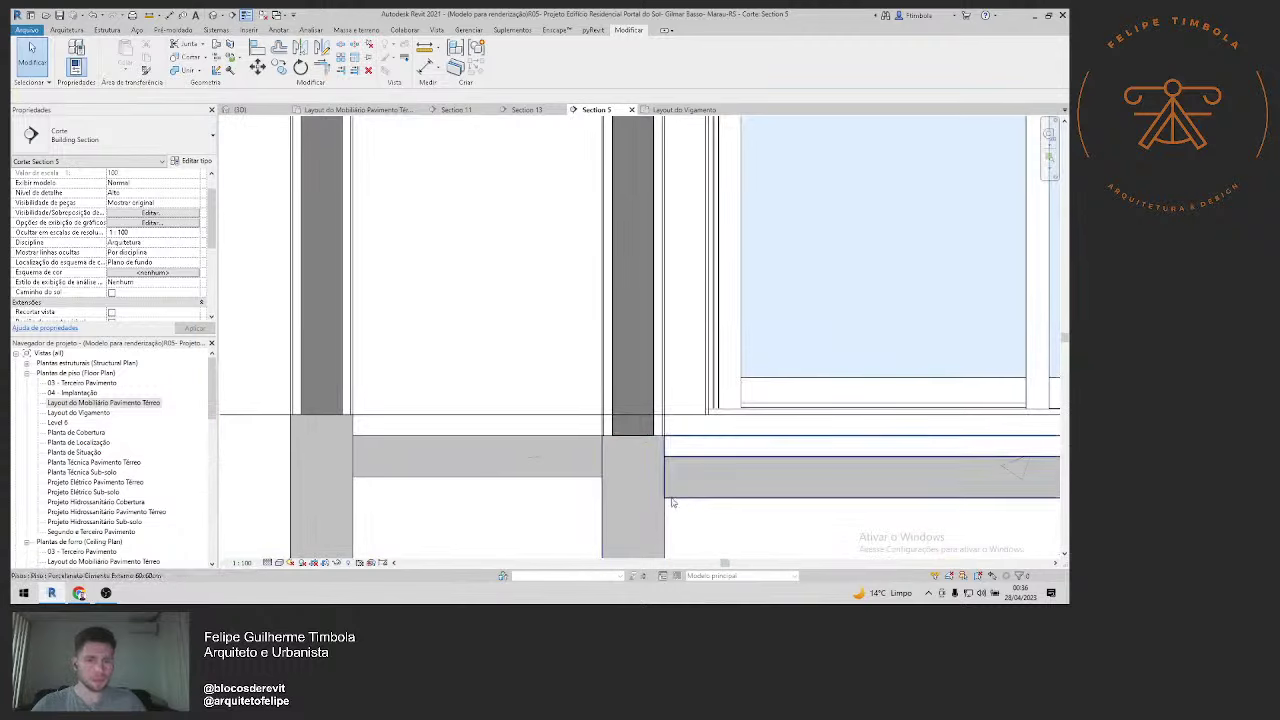
{"action": "scroll", "coordinate": [706, 515], "scroll_direction": "up", "scroll_amount": 2}
{"action": "scroll", "coordinate": [624, 485], "scroll_direction": "up", "scroll_amount": 2}
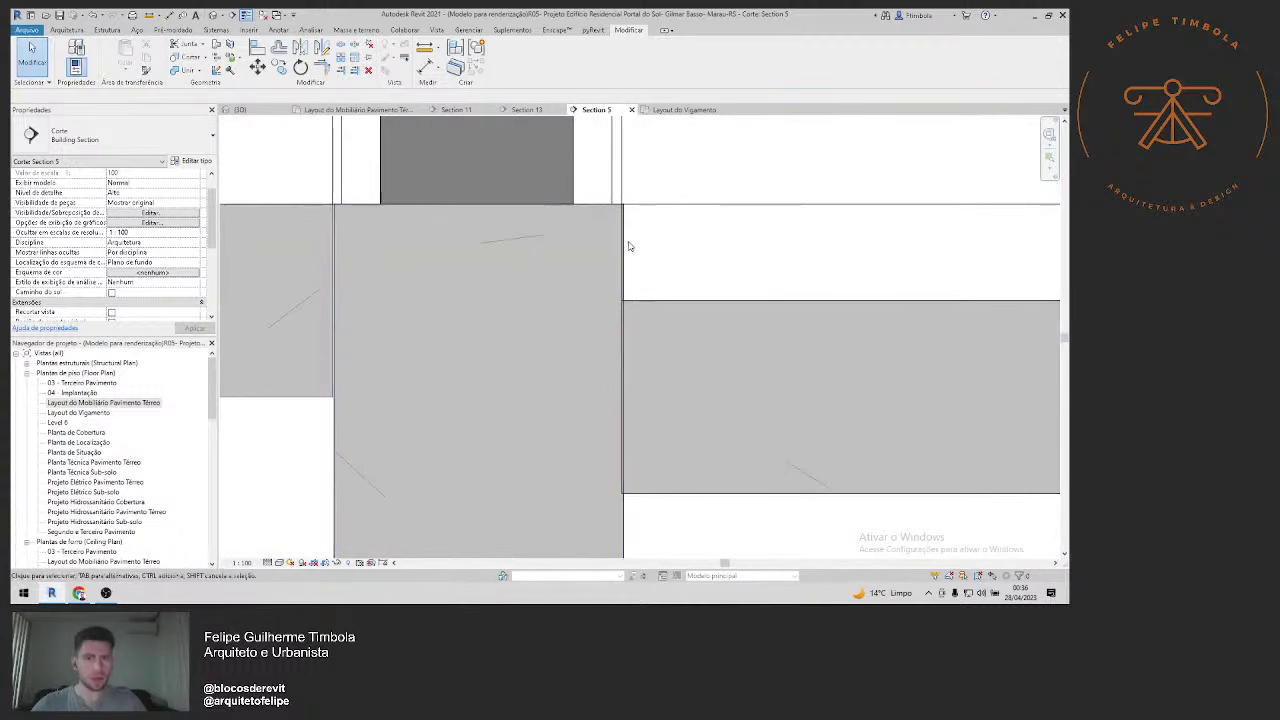
{"action": "key", "text": "a"}
{"action": "key", "text": "l"}
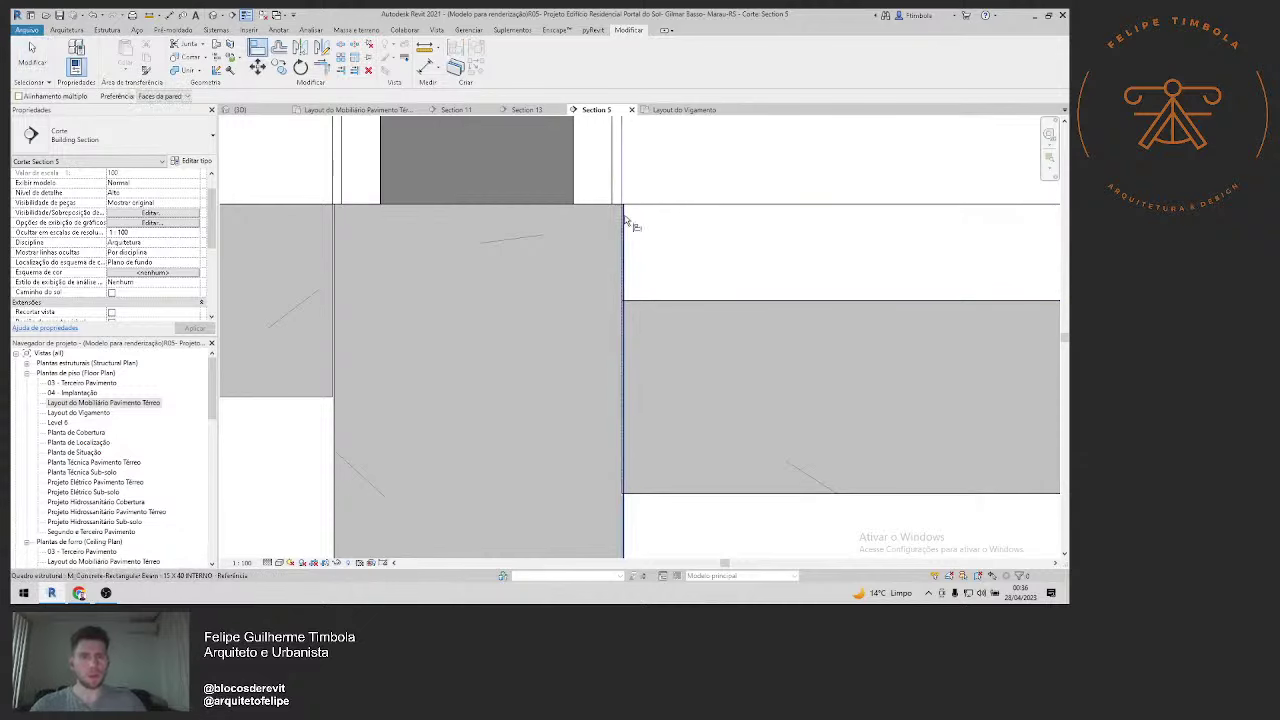
{"action": "scroll", "coordinate": [657, 258], "scroll_direction": "down", "scroll_amount": 3}
{"action": "middle_click_drag", "start_coordinate": [757, 337], "coordinate": [521, 346]}
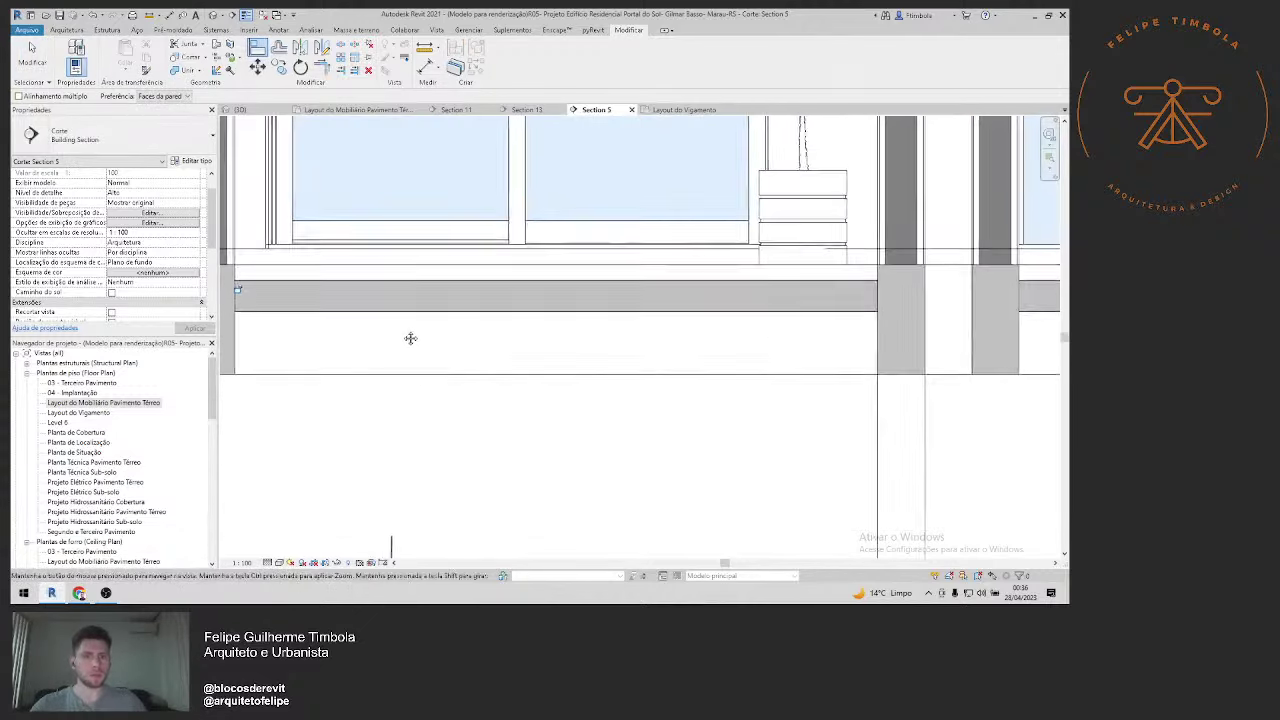
{"action": "scroll", "coordinate": [521, 346], "scroll_direction": "up", "scroll_amount": 2}
{"action": "scroll", "coordinate": [569, 320], "scroll_direction": "down", "scroll_amount": 2}
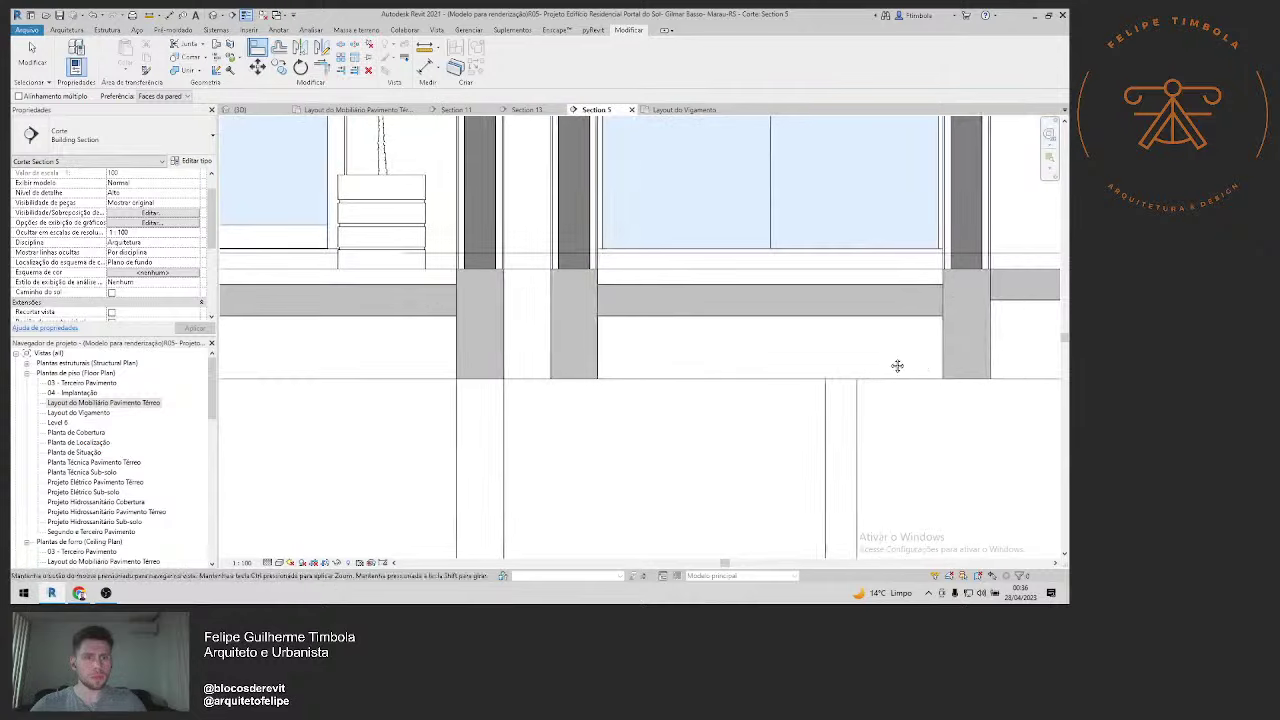
{"action": "scroll", "coordinate": [505, 345], "scroll_direction": "up", "scroll_amount": 2}
{"action": "scroll", "coordinate": [507, 348], "scroll_direction": "down", "scroll_amount": 1}
{"action": "scroll", "coordinate": [509, 351], "scroll_direction": "down", "scroll_amount": 2}
{"action": "scroll", "coordinate": [794, 363], "scroll_direction": "up", "scroll_amount": 3}
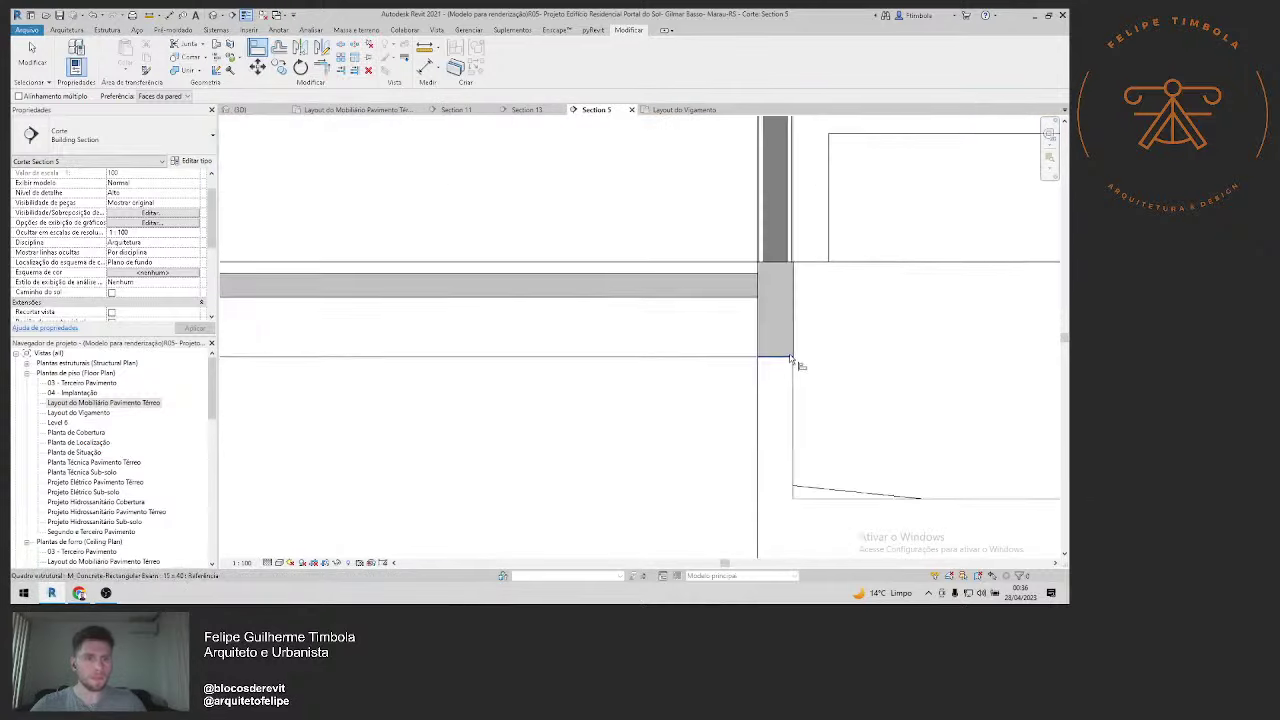
{"action": "scroll", "coordinate": [801, 358], "scroll_direction": "up", "scroll_amount": 1}
{"action": "scroll", "coordinate": [717, 173], "scroll_direction": "up", "scroll_amount": 2}
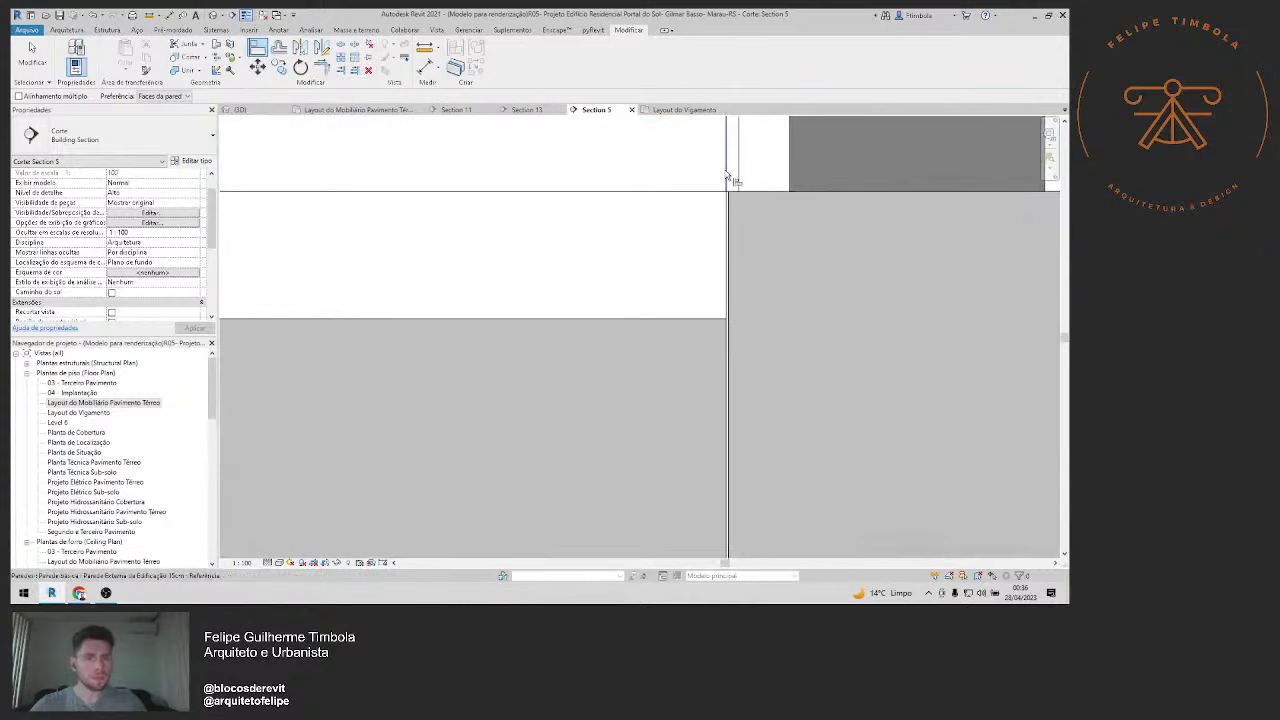
{"action": "scroll", "coordinate": [771, 277], "scroll_direction": "down", "scroll_amount": 2}
{"action": "scroll", "coordinate": [757, 320], "scroll_direction": "down", "scroll_amount": 1}
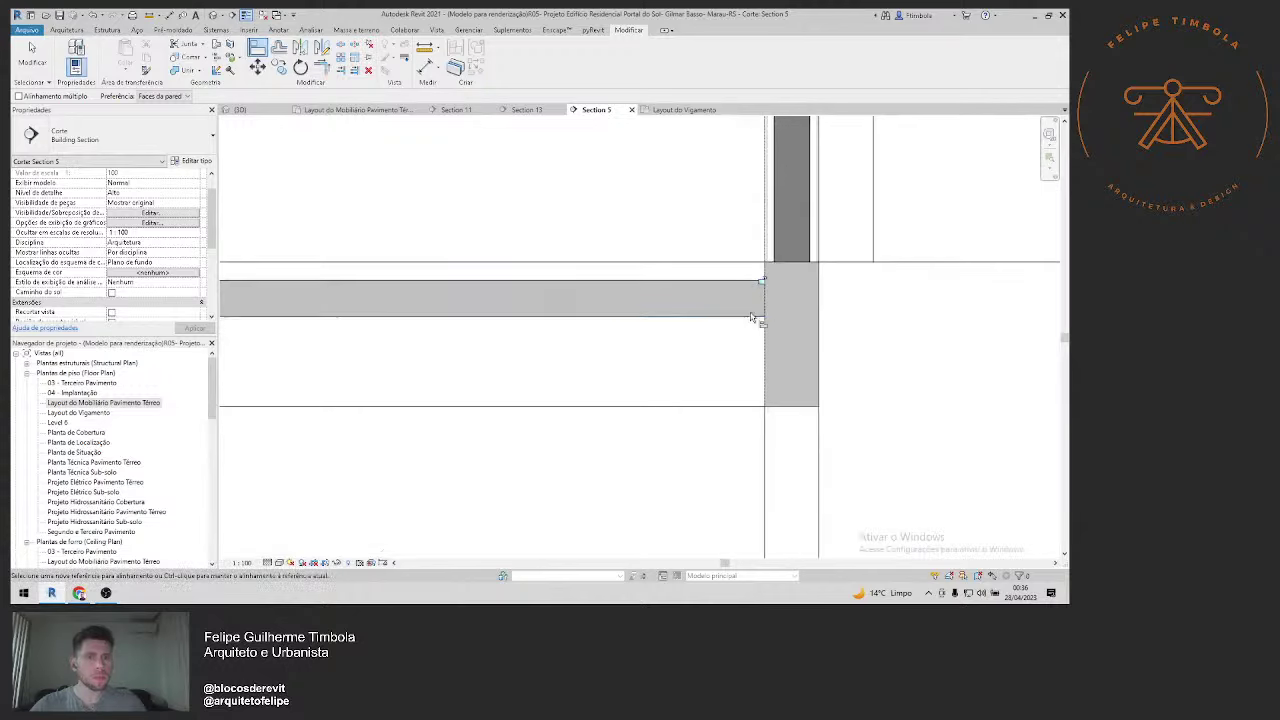
{"action": "scroll", "coordinate": [588, 335], "scroll_direction": "down", "scroll_amount": 1}
{"action": "scroll", "coordinate": [786, 340], "scroll_direction": "down", "scroll_amount": 1}
{"action": "scroll", "coordinate": [786, 340], "scroll_direction": "down", "scroll_amount": 1}
{"action": "scroll", "coordinate": [543, 320], "scroll_direction": "up", "scroll_amount": 2}
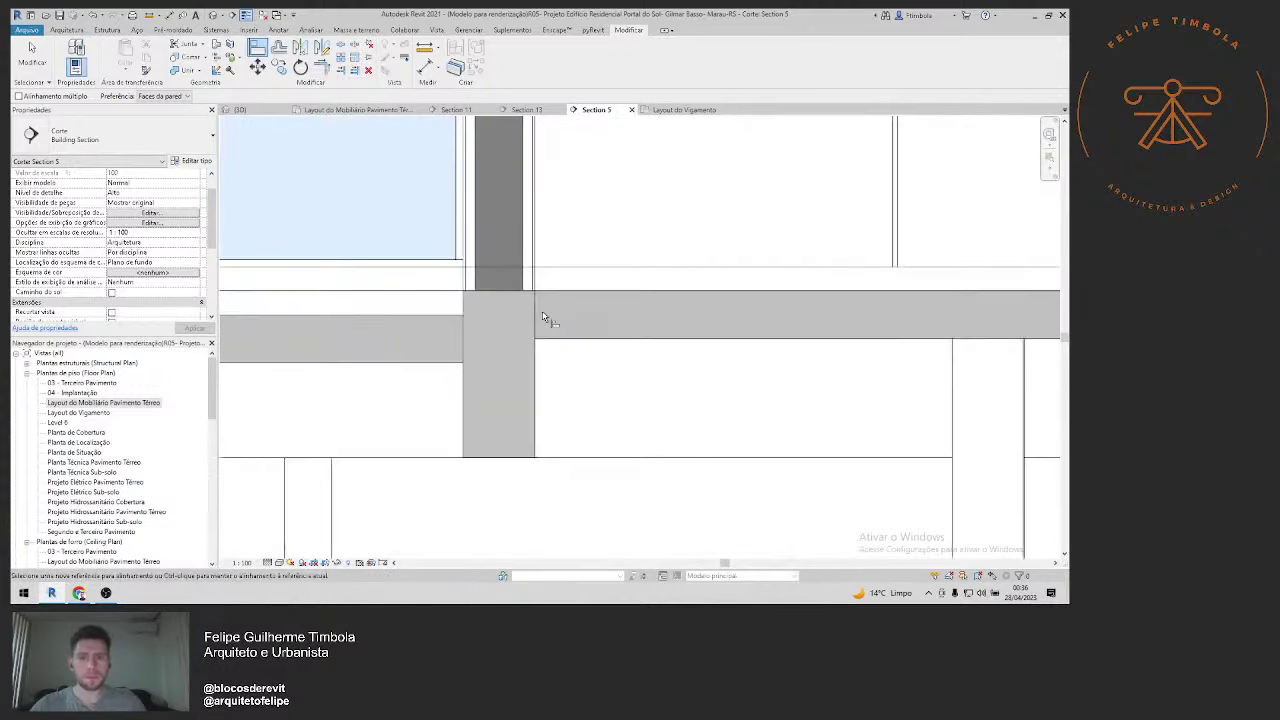
{"action": "scroll", "coordinate": [536, 299], "scroll_direction": "up", "scroll_amount": 1}
{"action": "scroll", "coordinate": [540, 298], "scroll_direction": "up", "scroll_amount": 1}
{"action": "scroll", "coordinate": [545, 310], "scroll_direction": "down", "scroll_amount": 2}
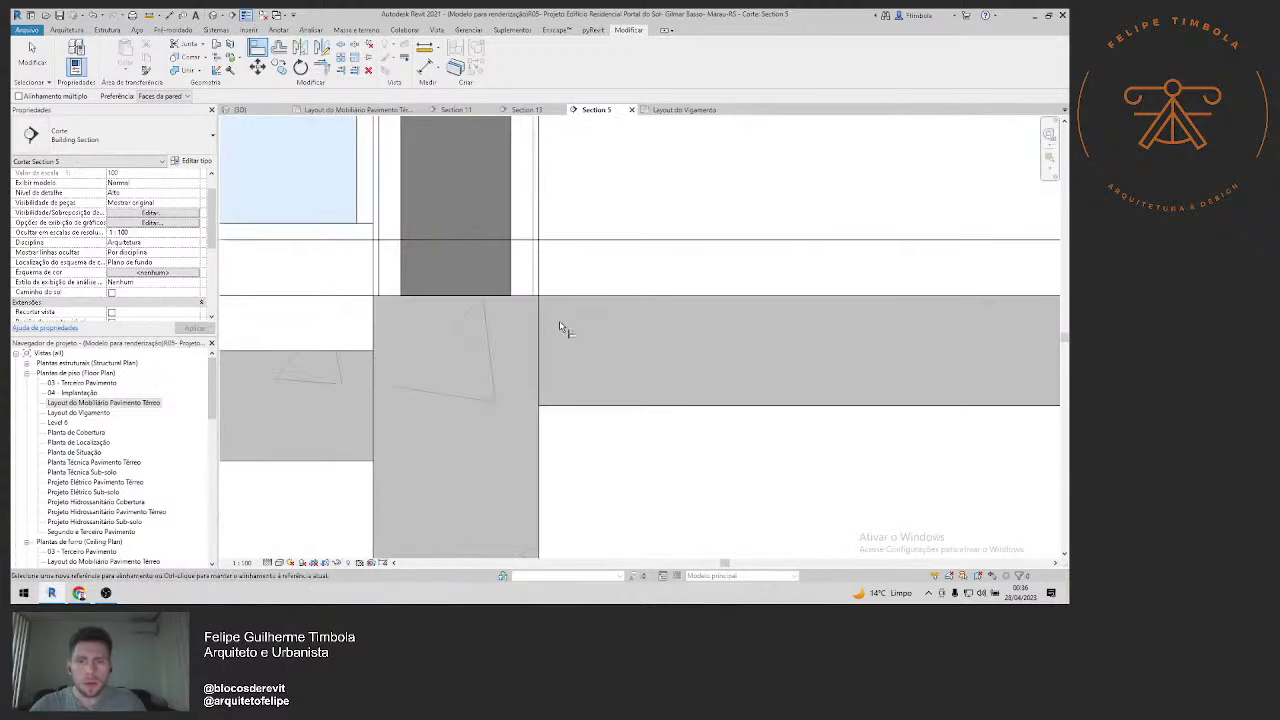
{"action": "scroll", "coordinate": [559, 325], "scroll_direction": "down", "scroll_amount": 2}
{"action": "scroll", "coordinate": [559, 325], "scroll_direction": "down", "scroll_amount": 2}
{"action": "scroll", "coordinate": [474, 371], "scroll_direction": "down", "scroll_amount": 2}
{"action": "scroll", "coordinate": [617, 357], "scroll_direction": "down", "scroll_amount": 1}
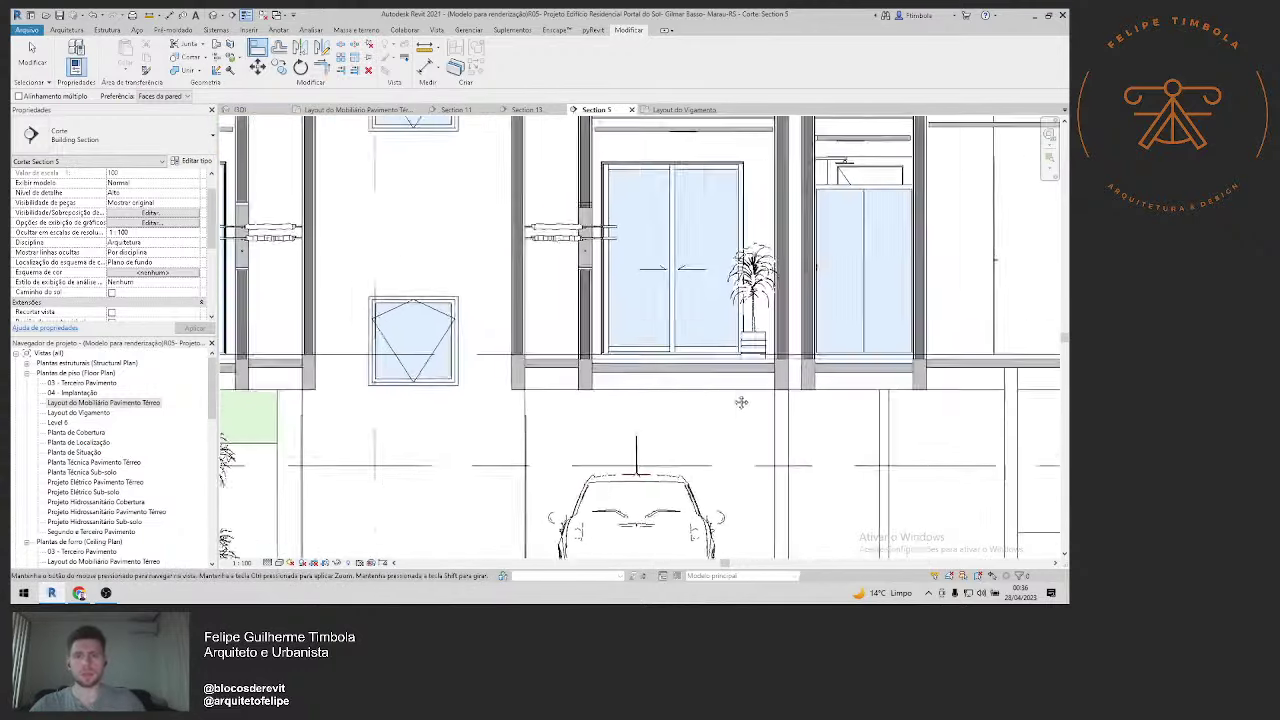
{"action": "scroll", "coordinate": [740, 400], "scroll_direction": "up", "scroll_amount": 1}
{"action": "scroll", "coordinate": [605, 313], "scroll_direction": "up", "scroll_amount": 2}
{"action": "scroll", "coordinate": [605, 313], "scroll_direction": "up", "scroll_amount": 1}
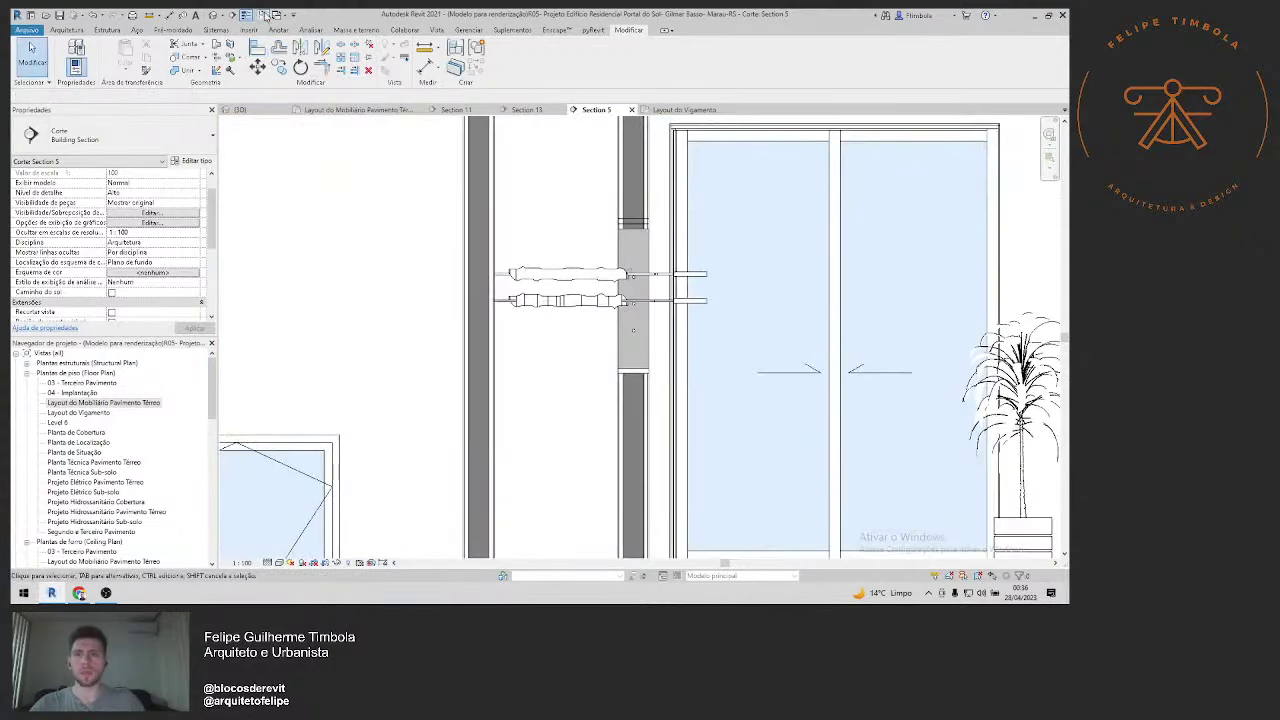
{"action": "left_click", "coordinate": [212, 17]}
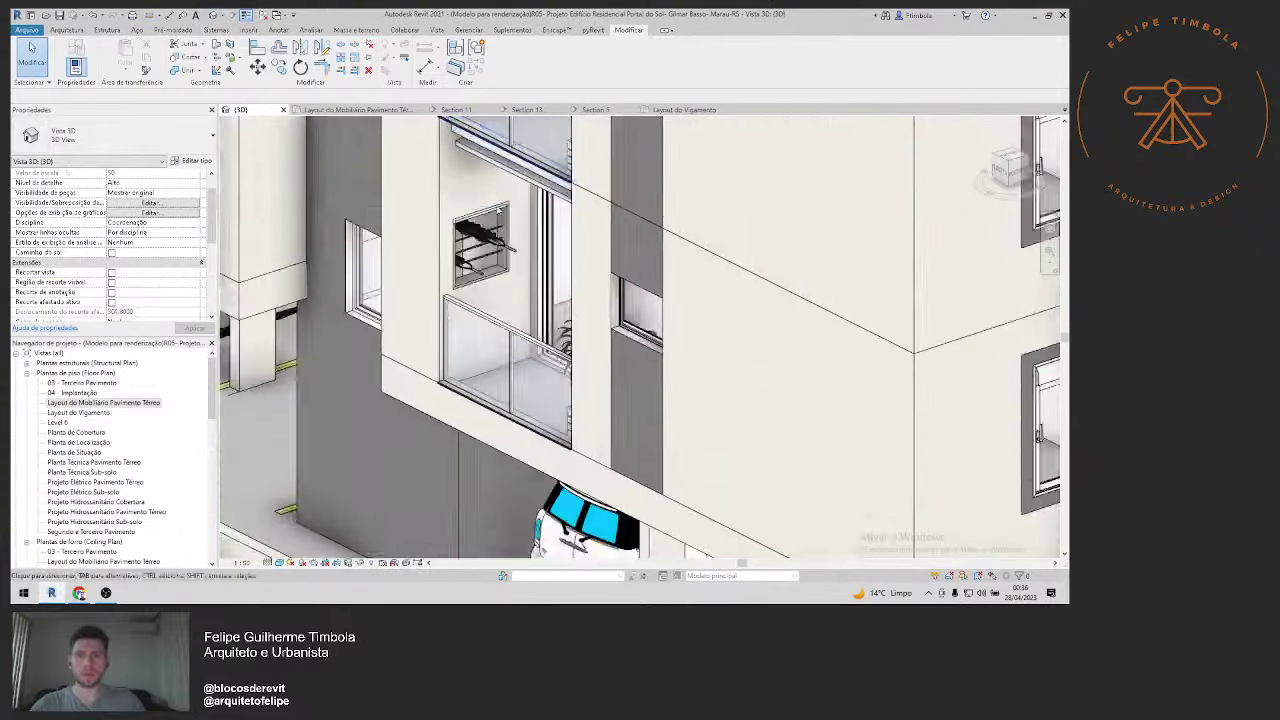
{"action": "scroll", "coordinate": [497, 210], "scroll_direction": "up", "scroll_amount": 3}
{"action": "left_click", "coordinate": [331, 371]}
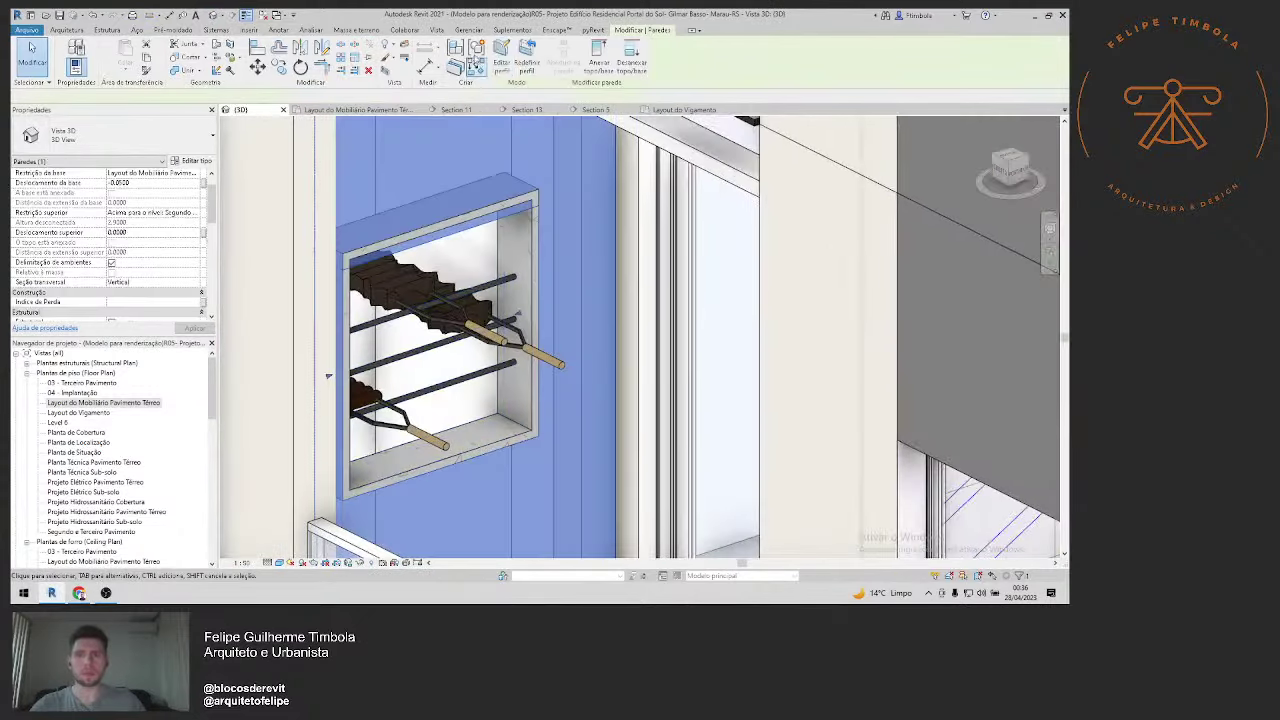
{"action": "left_click", "coordinate": [501, 58]}
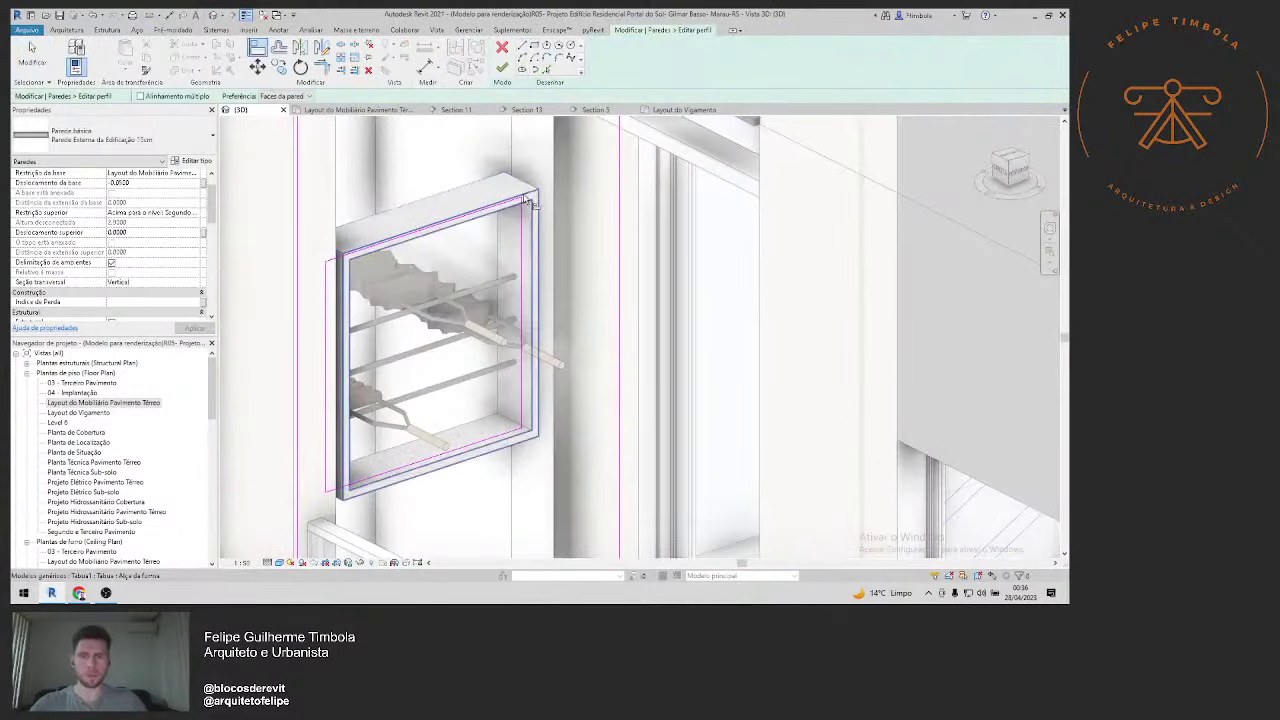
{"action": "left_click", "coordinate": [501, 67]}
{"action": "scroll", "coordinate": [675, 367], "scroll_direction": "down", "scroll_amount": 3}
{"action": "scroll", "coordinate": [675, 367], "scroll_direction": "down", "scroll_amount": 5}
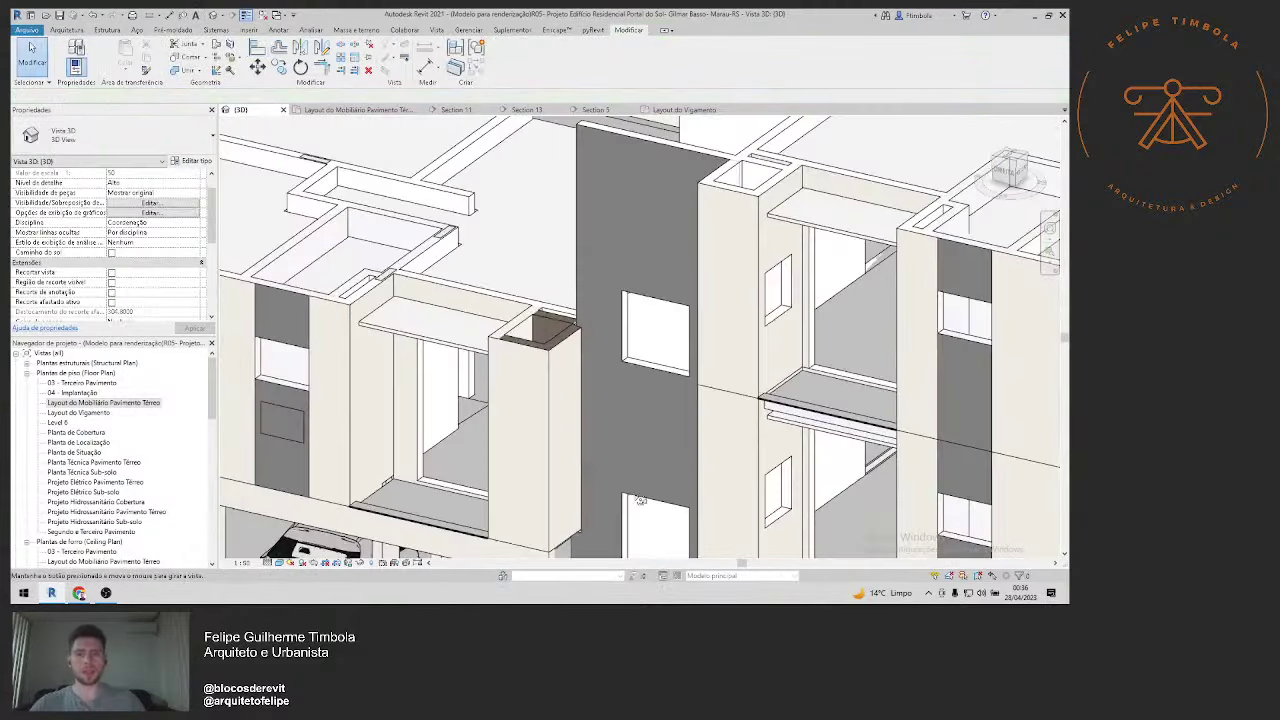
{"action": "scroll", "coordinate": [300, 400], "scroll_direction": "up", "scroll_amount": 3}
{"action": "double_click", "coordinate": [175, 403]}
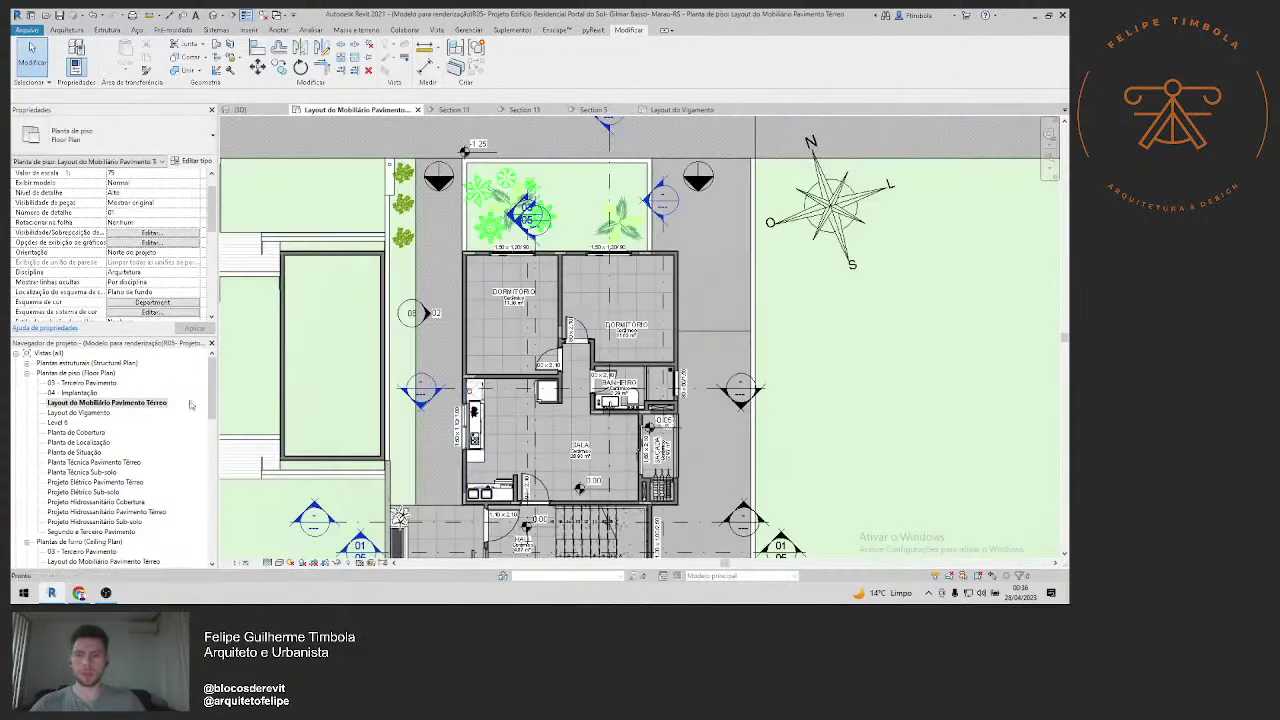
{"action": "double_click", "coordinate": [666, 205]}
{"action": "scroll", "coordinate": [586, 323], "scroll_direction": "down", "scroll_amount": 2}
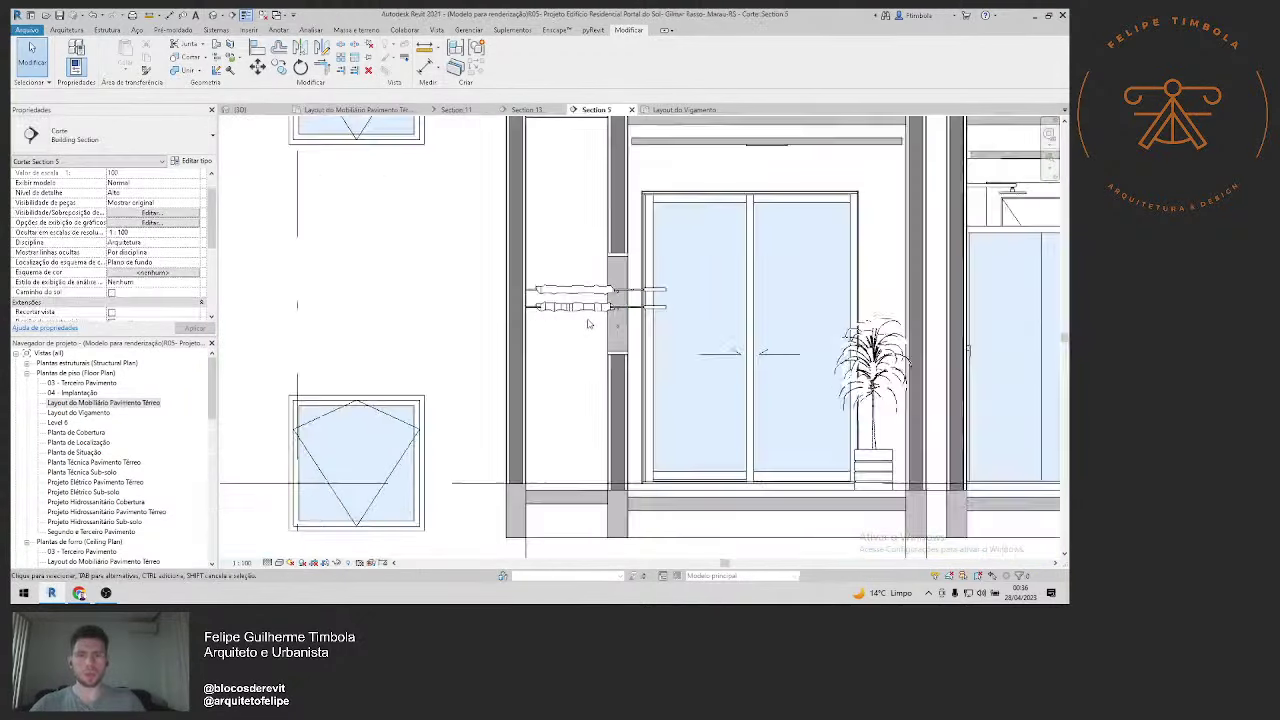
{"action": "scroll", "coordinate": [586, 323], "scroll_direction": "down", "scroll_amount": 2}
{"action": "scroll", "coordinate": [605, 290], "scroll_direction": "up", "scroll_amount": 2}
{"action": "scroll", "coordinate": [594, 389], "scroll_direction": "down", "scroll_amount": 2}
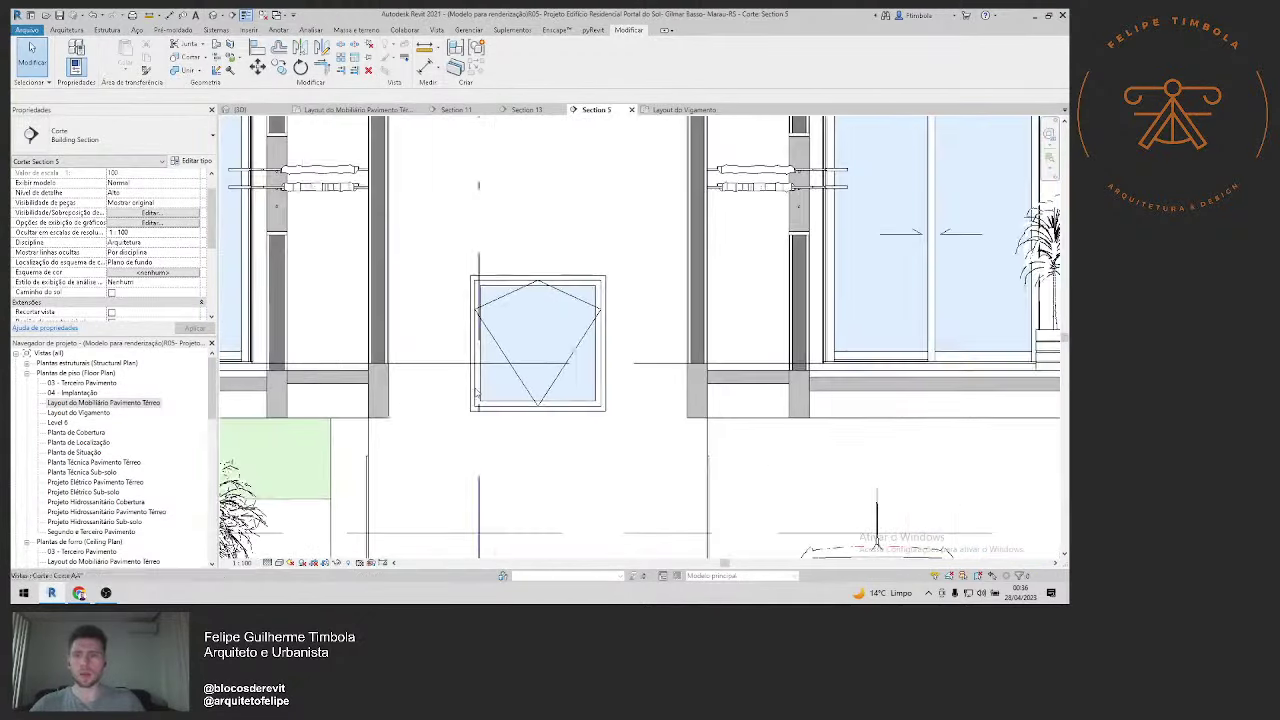
{"action": "scroll", "coordinate": [400, 400], "scroll_direction": "up", "scroll_amount": 3}
{"action": "scroll", "coordinate": [337, 340], "scroll_direction": "up", "scroll_amount": 2}
{"action": "middle_click_drag", "start_coordinate": [337, 340], "coordinate": [374, 334]}
{"action": "scroll", "coordinate": [369, 330], "scroll_direction": "up", "scroll_amount": 2}
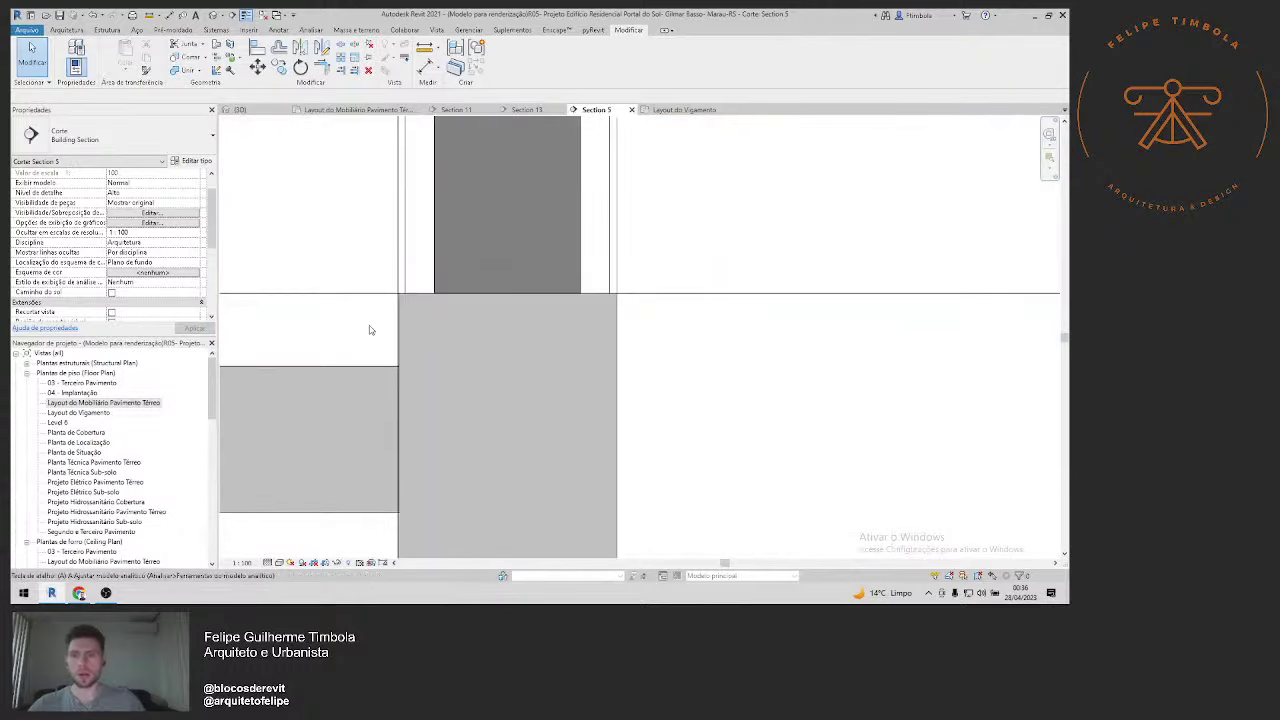
{"action": "key", "text": "a"}
{"action": "key", "text": "l"}
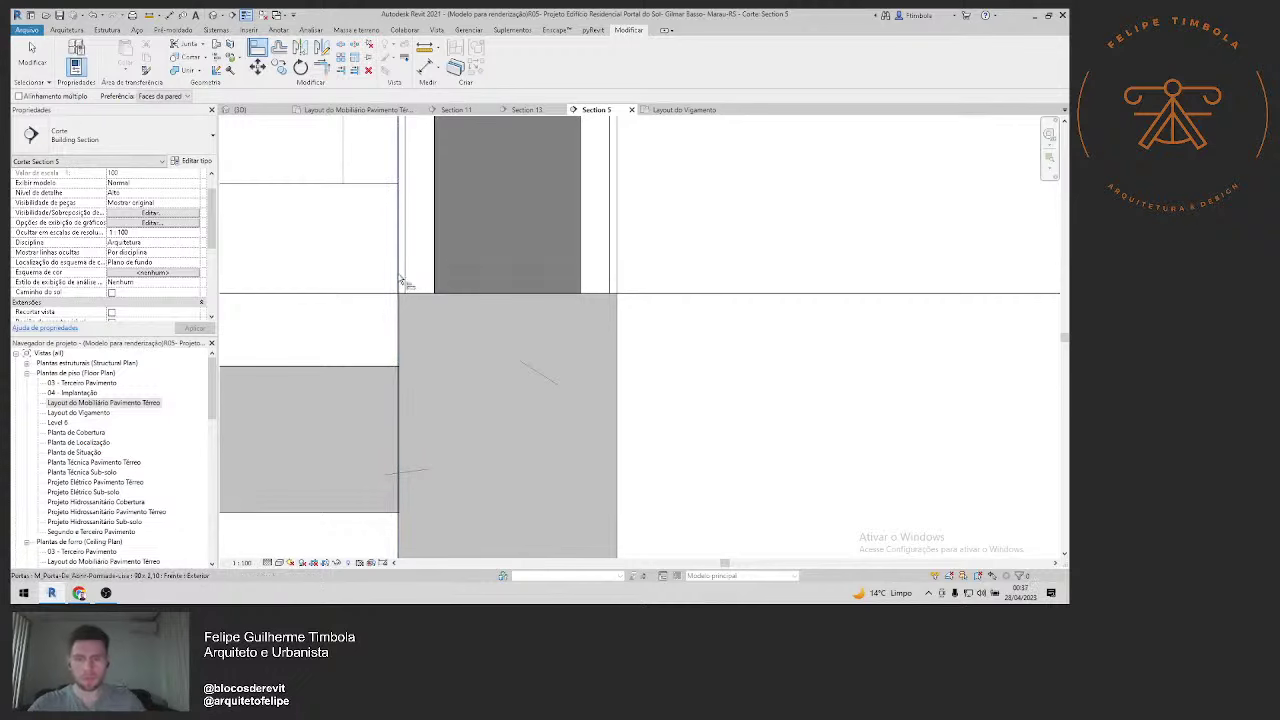
{"action": "scroll", "coordinate": [446, 343], "scroll_direction": "down", "scroll_amount": 2}
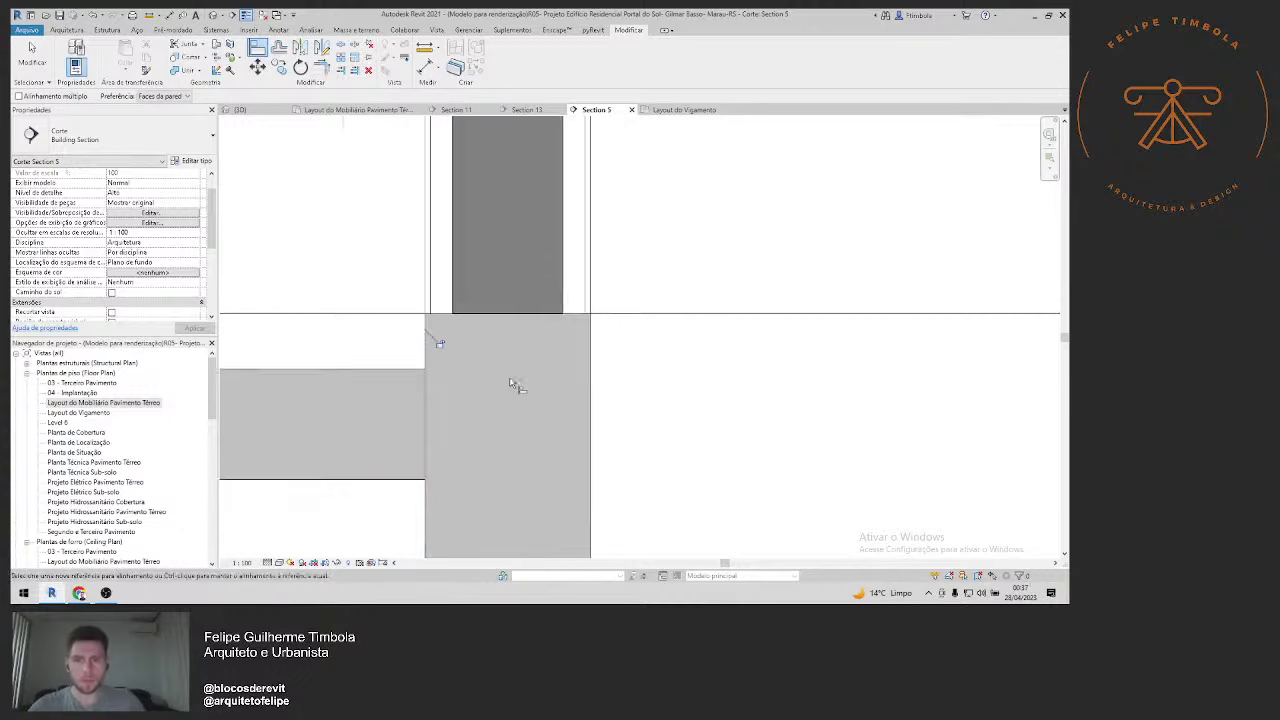
{"action": "scroll", "coordinate": [514, 383], "scroll_direction": "down", "scroll_amount": 2}
{"action": "scroll", "coordinate": [406, 437], "scroll_direction": "down", "scroll_amount": 2}
{"action": "scroll", "coordinate": [463, 440], "scroll_direction": "down", "scroll_amount": 1}
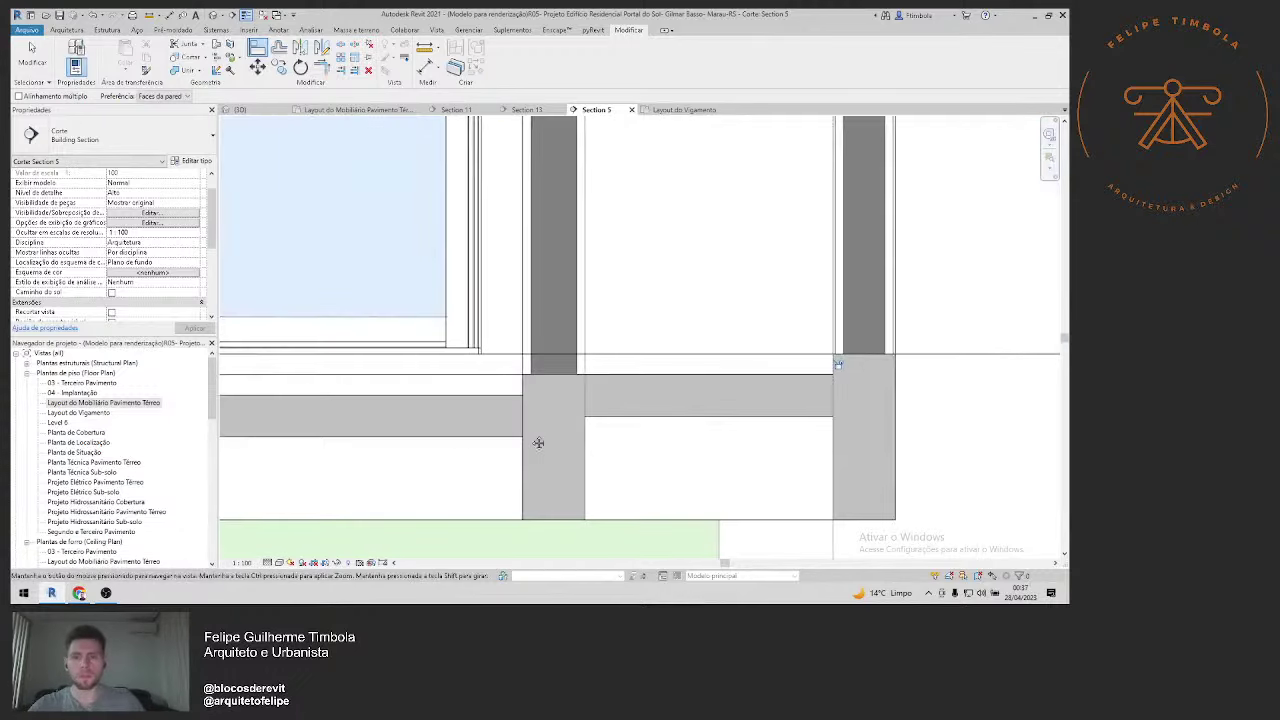
{"action": "scroll", "coordinate": [537, 443], "scroll_direction": "down", "scroll_amount": 2}
{"action": "scroll", "coordinate": [529, 443], "scroll_direction": "down", "scroll_amount": 1}
{"action": "scroll", "coordinate": [607, 397], "scroll_direction": "down", "scroll_amount": 1}
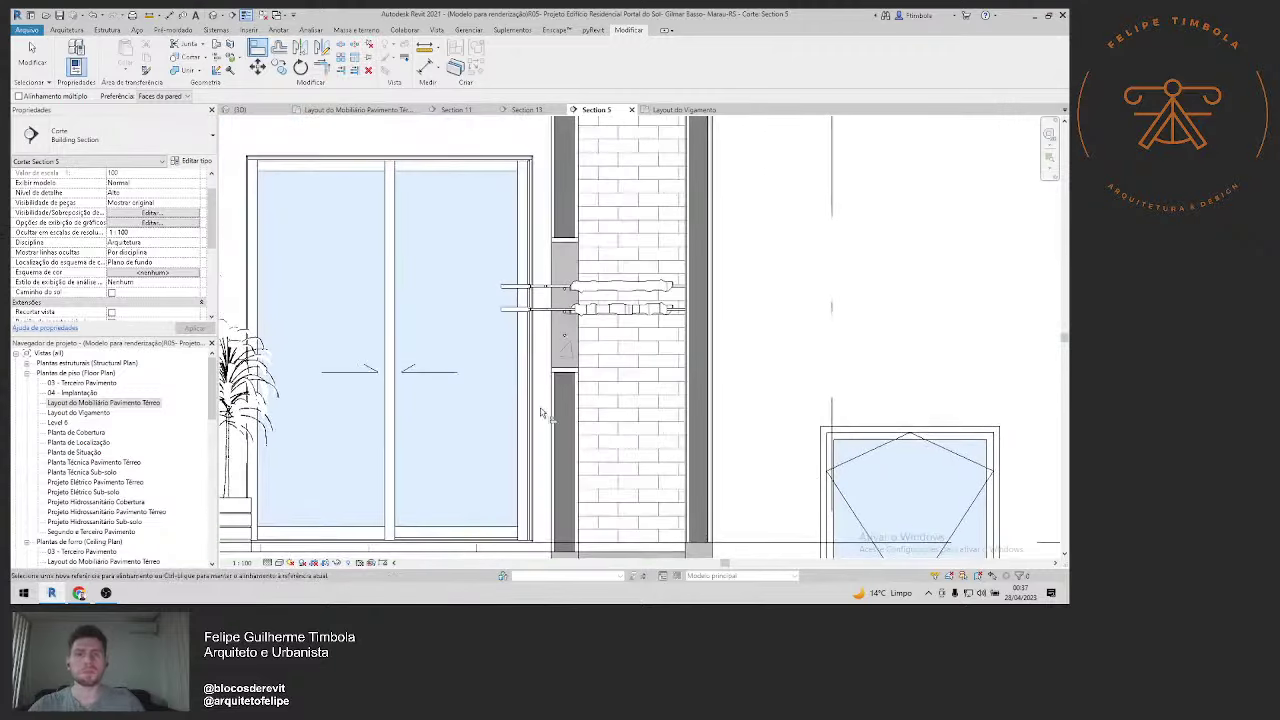
{"action": "scroll", "coordinate": [543, 409], "scroll_direction": "down", "scroll_amount": 2}
{"action": "middle_click_drag", "start_coordinate": [543, 409], "coordinate": [685, 400]}
{"action": "scroll", "coordinate": [595, 297], "scroll_direction": "up", "scroll_amount": 3}
{"action": "scroll", "coordinate": [595, 297], "scroll_direction": "down", "scroll_amount": 2}
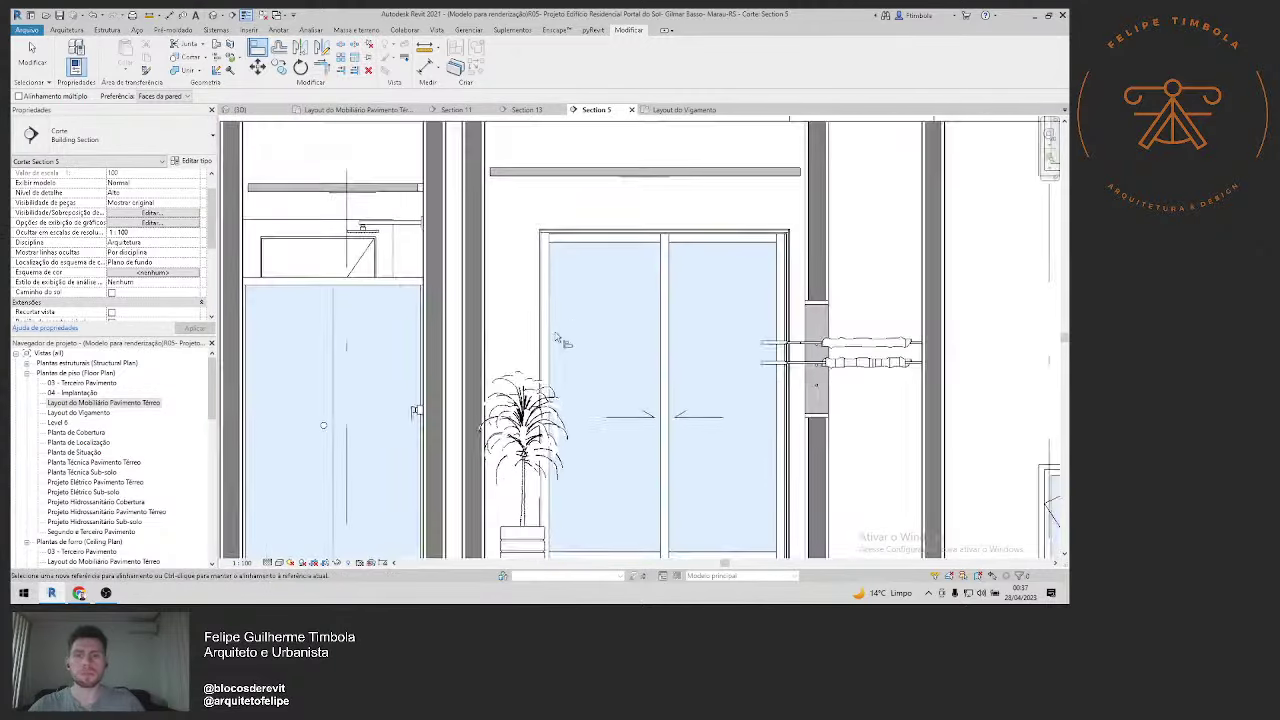
{"action": "scroll", "coordinate": [595, 300], "scroll_direction": "up", "scroll_amount": 1}
{"action": "middle_click_drag", "start_coordinate": [590, 333], "coordinate": [589, 263]}
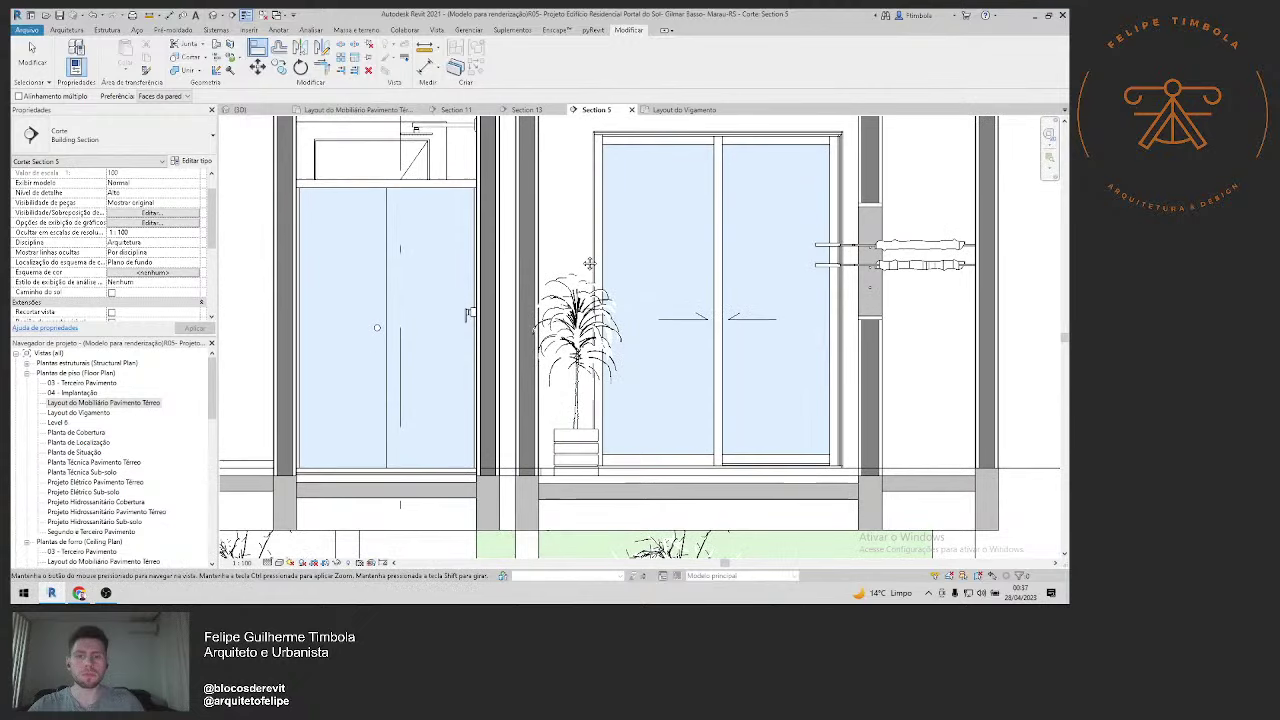
{"action": "middle_click_drag", "start_coordinate": [590, 263], "coordinate": [840, 300]}
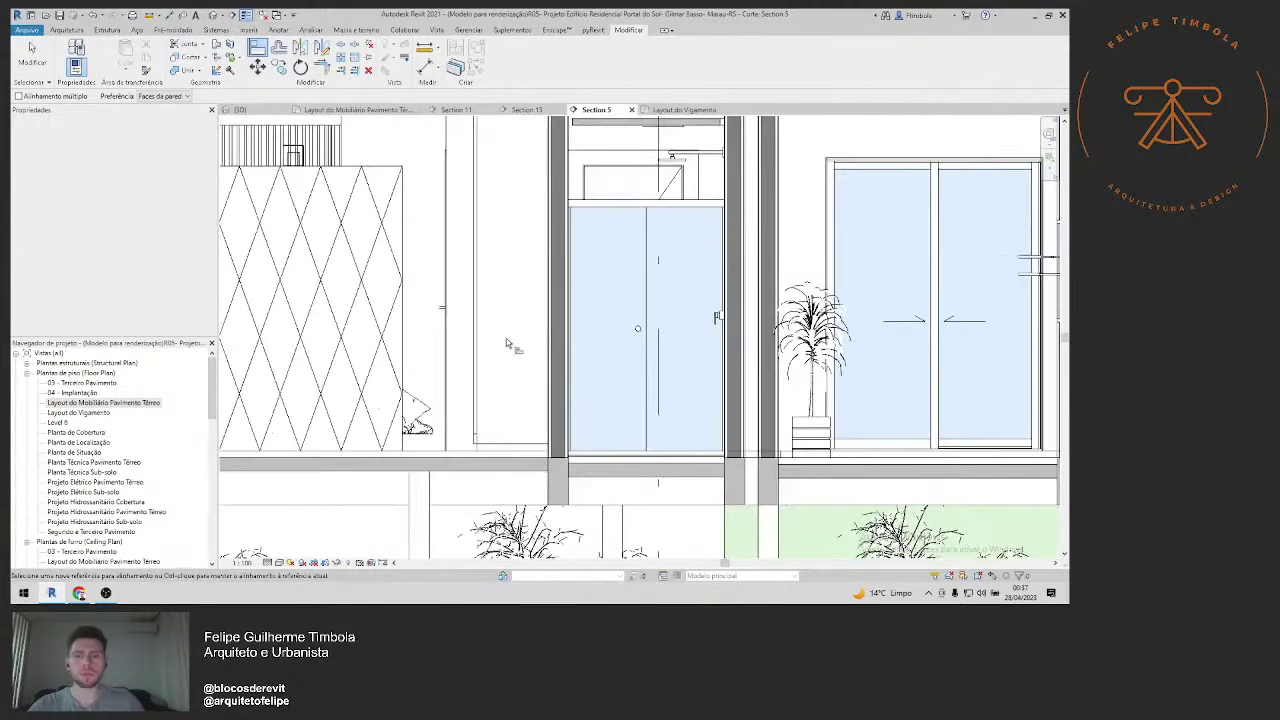
{"action": "scroll", "coordinate": [507, 344], "scroll_direction": "up", "scroll_amount": 2}
{"action": "scroll", "coordinate": [571, 463], "scroll_direction": "up", "scroll_amount": 3}
{"action": "scroll", "coordinate": [571, 463], "scroll_direction": "up", "scroll_amount": 1}
{"action": "scroll", "coordinate": [480, 459], "scroll_direction": "down", "scroll_amount": 5}
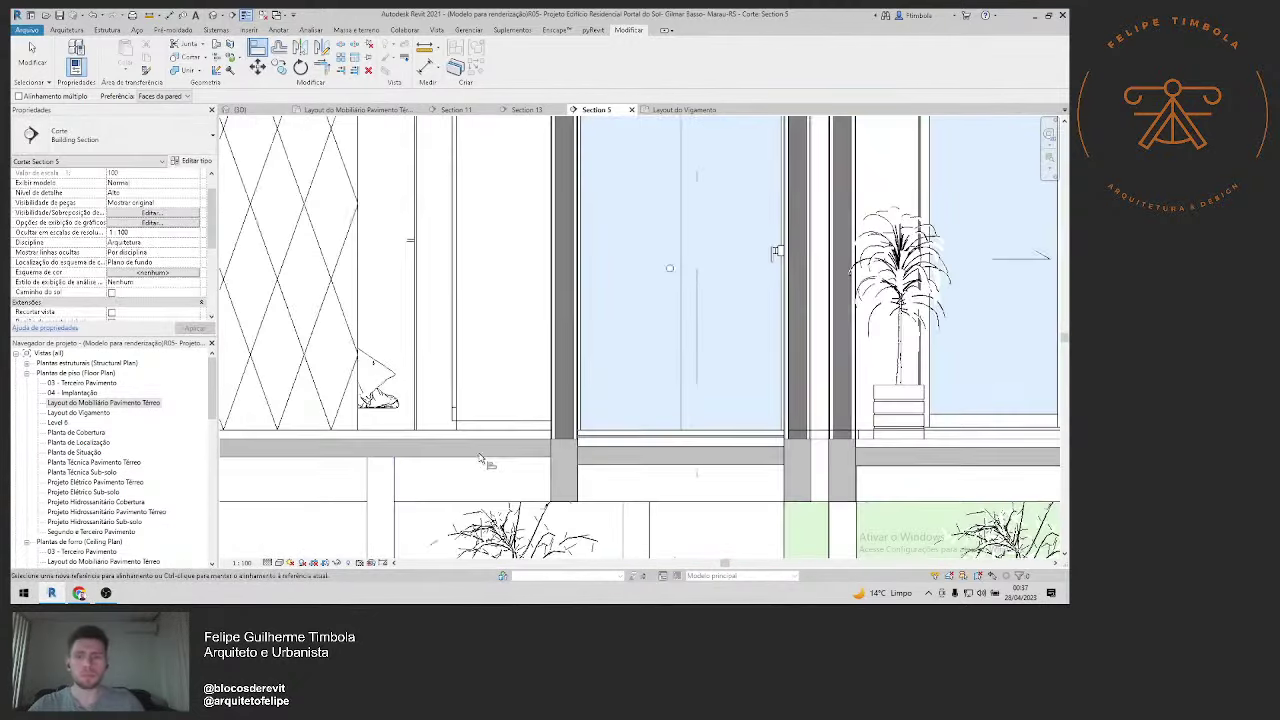
{"action": "middle_click_drag", "start_coordinate": [480, 459], "coordinate": [770, 455]}
{"action": "scroll", "coordinate": [284, 380], "scroll_direction": "down", "scroll_amount": 2}
{"action": "scroll", "coordinate": [284, 380], "scroll_direction": "down", "scroll_amount": 2}
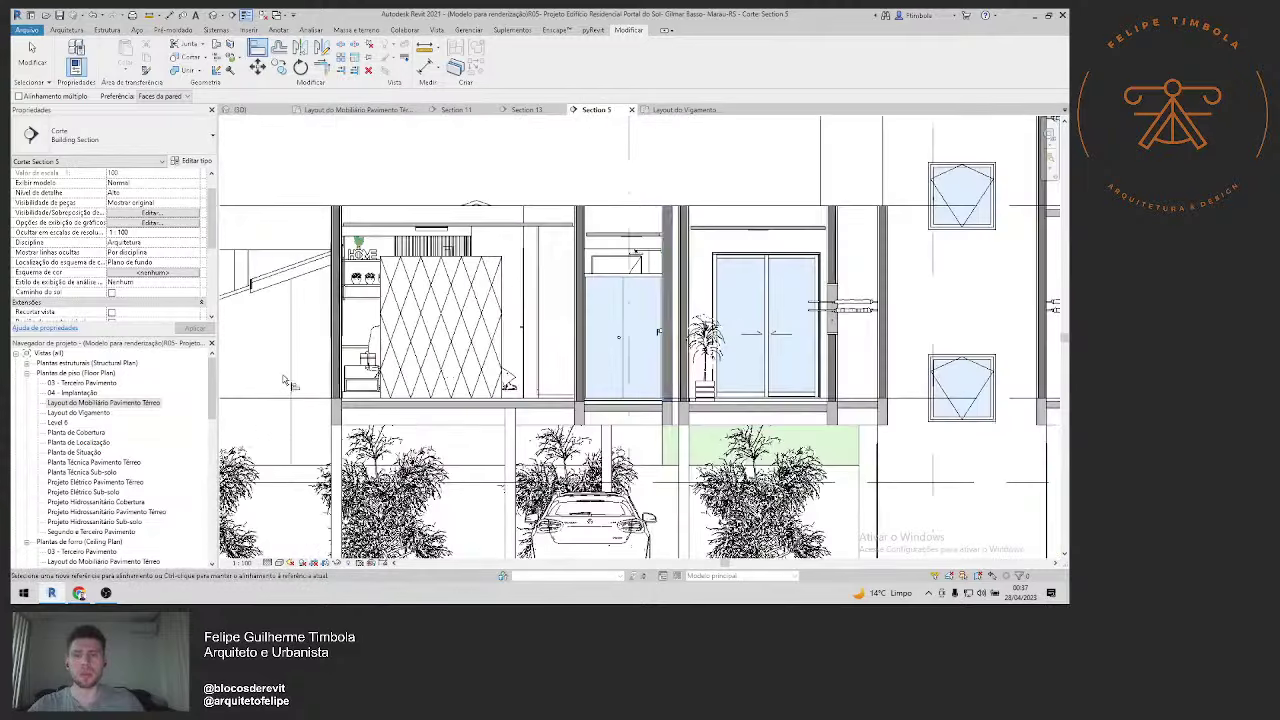
{"action": "scroll", "coordinate": [550, 400], "scroll_direction": "up", "scroll_amount": 1}
{"action": "scroll", "coordinate": [550, 400], "scroll_direction": "down", "scroll_amount": 2}
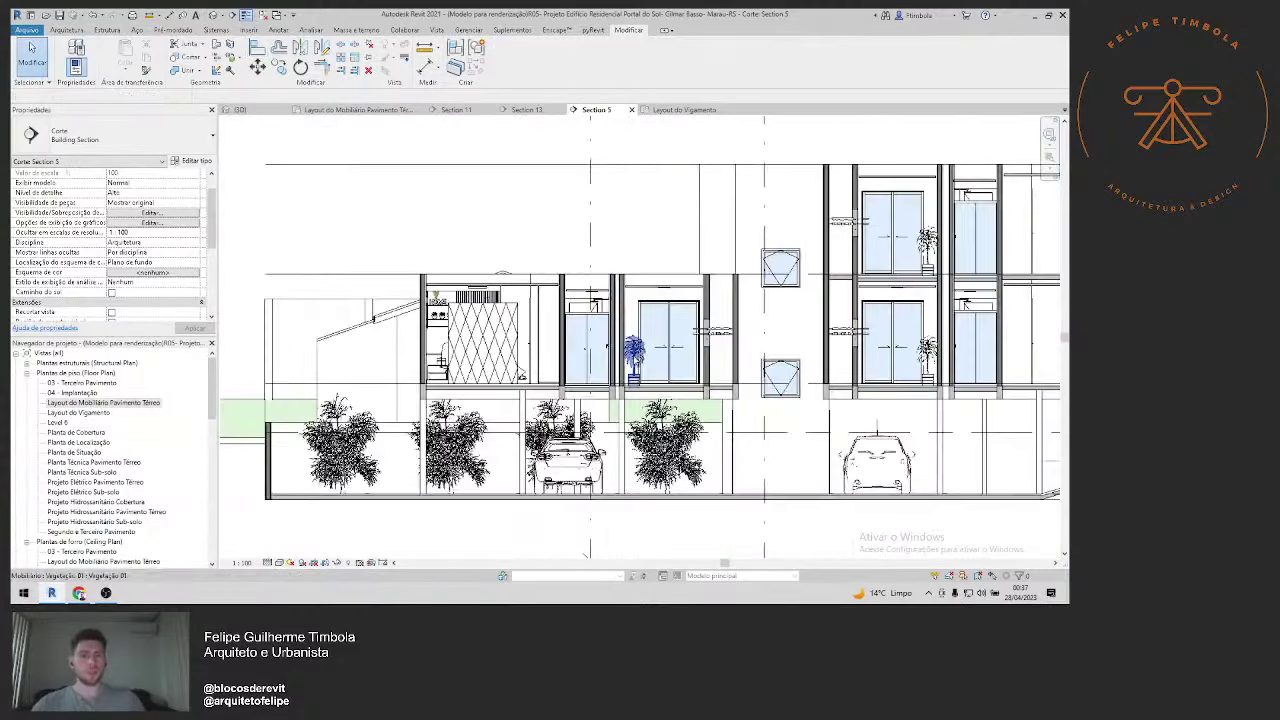
{"action": "scroll", "coordinate": [740, 350], "scroll_direction": "up", "scroll_amount": 1}
{"action": "middle_click_drag", "start_coordinate": [790, 350], "coordinate": [672, 354]}
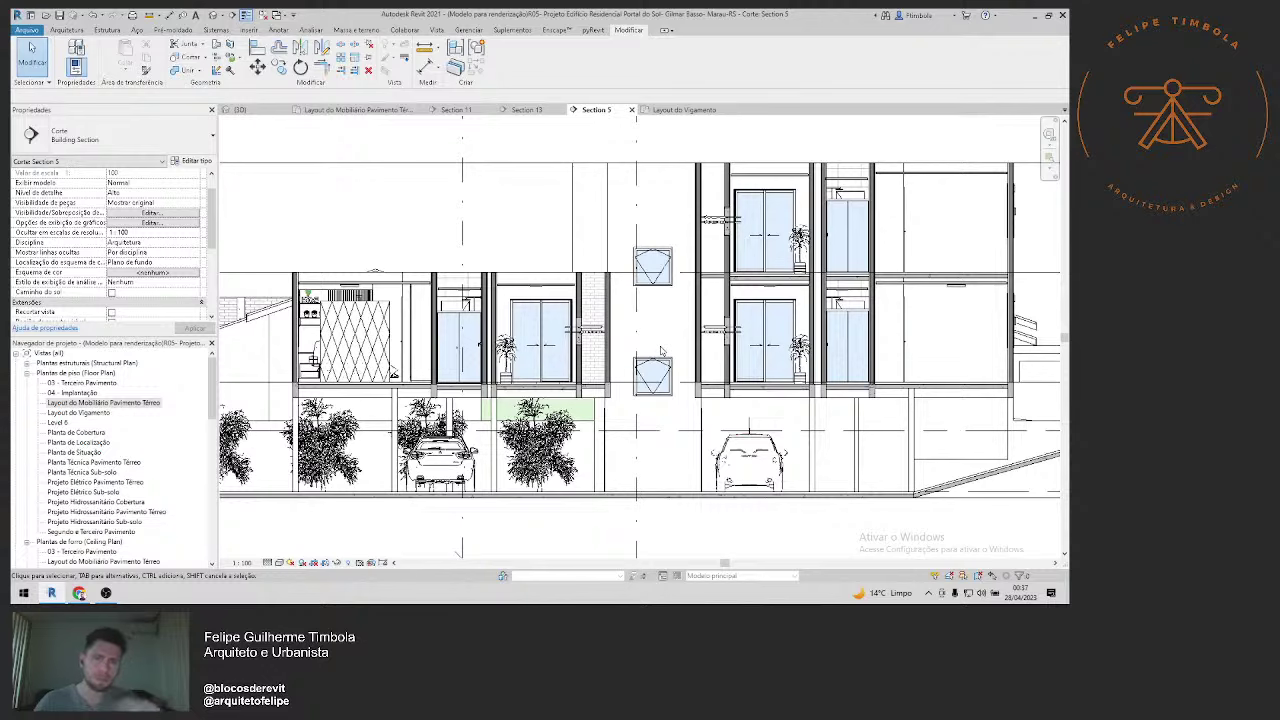
{"action": "scroll", "coordinate": [660, 349], "scroll_direction": "up", "scroll_amount": 2}
{"action": "scroll", "coordinate": [594, 349], "scroll_direction": "up", "scroll_amount": 2}
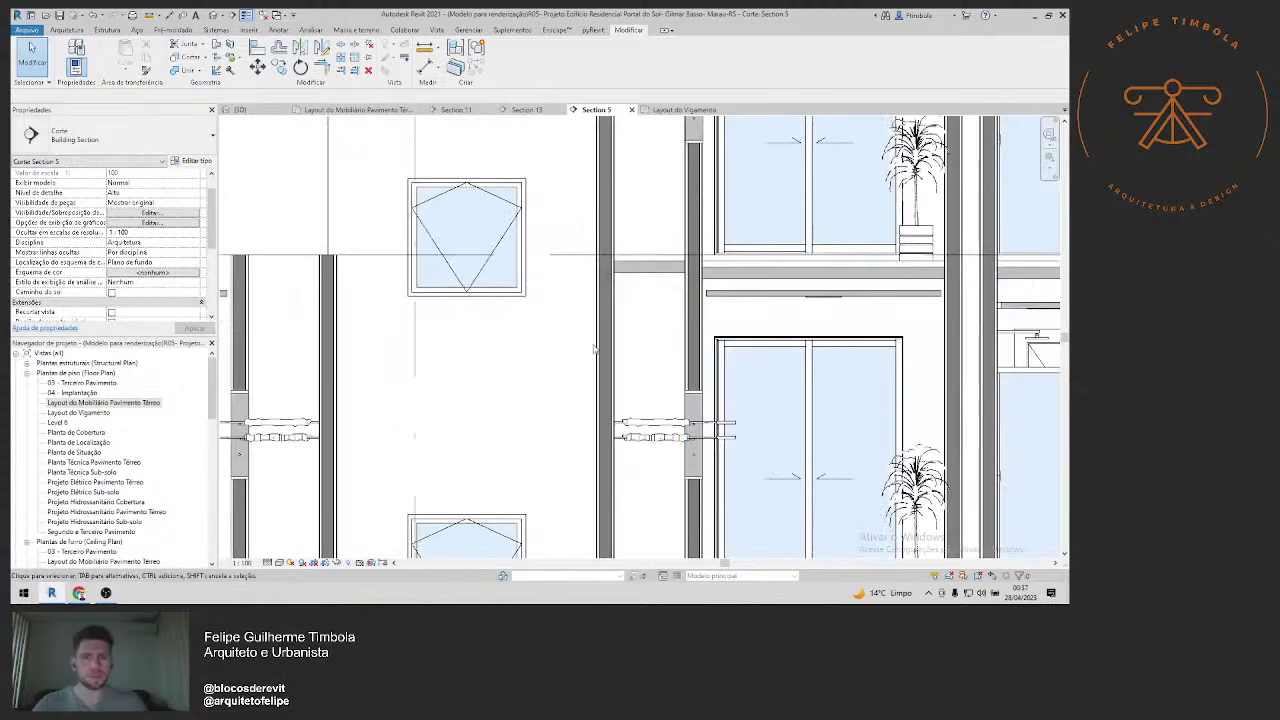
Step: Change the balcony service-area wall to Parede Externa da Edificação 15cm Tijolo Refratário
{"action": "double_click", "coordinate": [62, 403]}
{"action": "scroll", "coordinate": [680, 493], "scroll_direction": "up", "scroll_amount": 3}
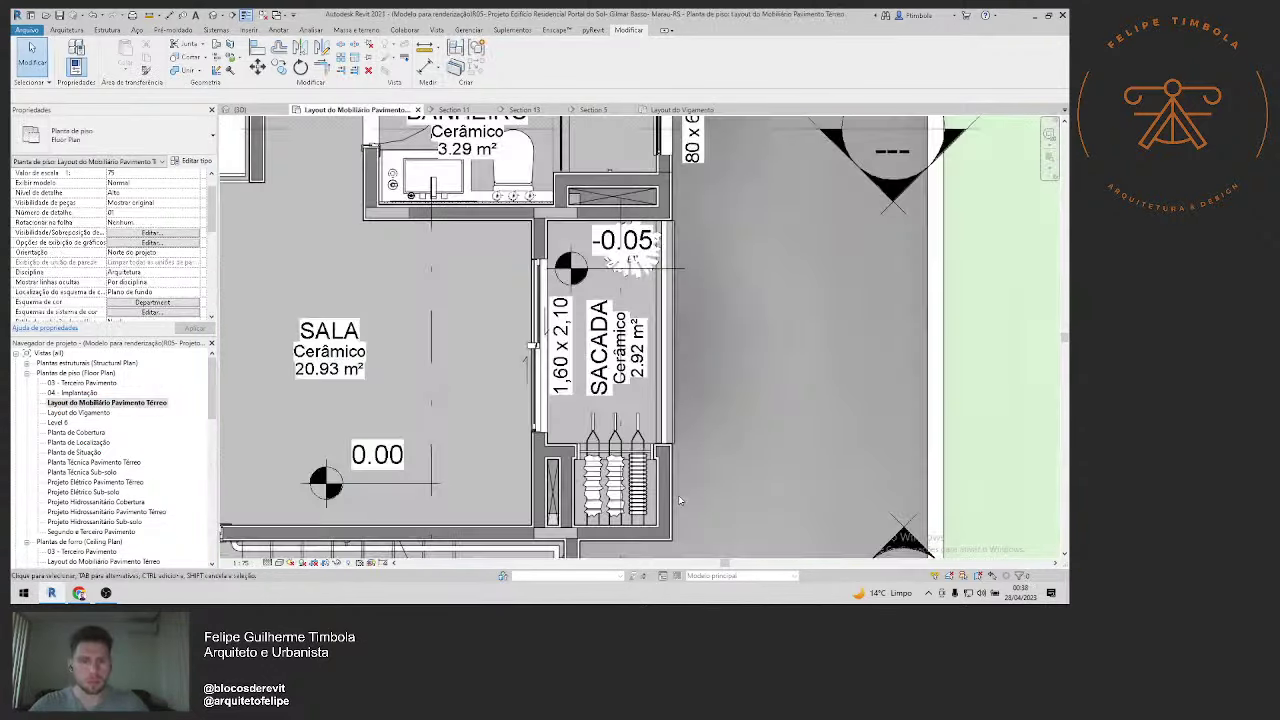
{"action": "scroll", "coordinate": [640, 420], "scroll_direction": "up", "scroll_amount": 2}
{"action": "scroll", "coordinate": [600, 337], "scroll_direction": "up", "scroll_amount": 3}
{"action": "left_click", "coordinate": [600, 337]}
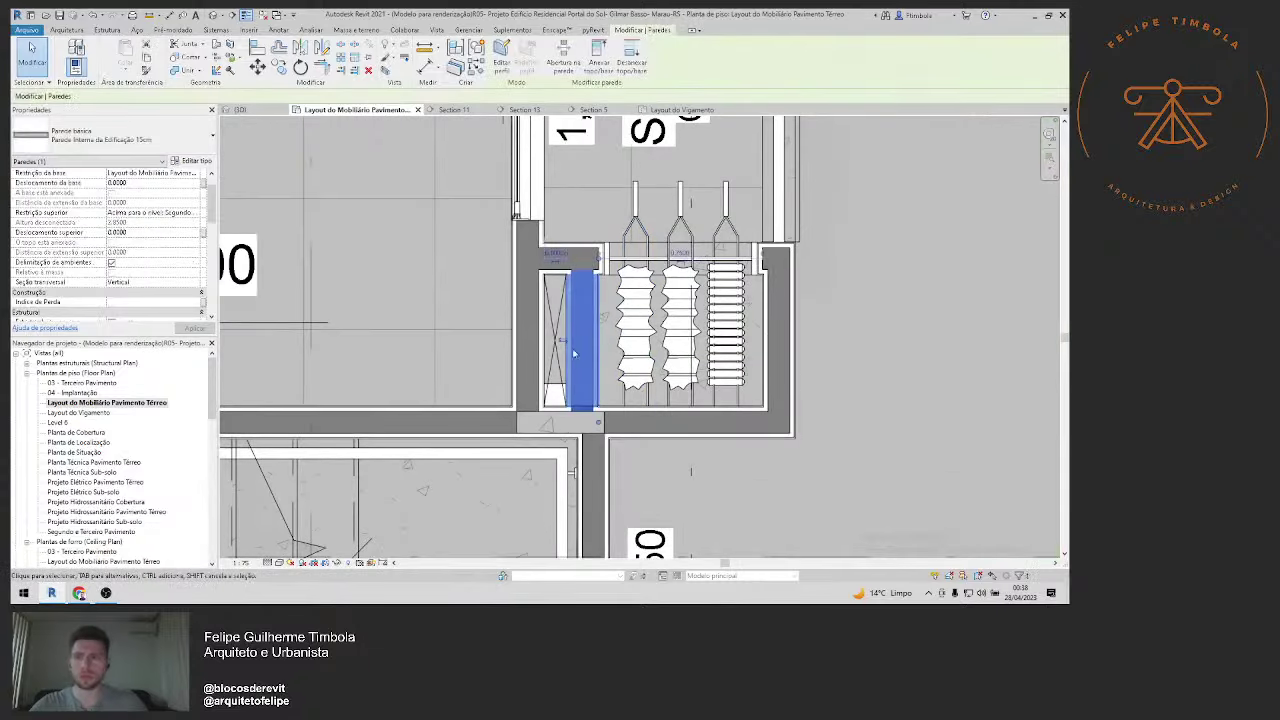
{"action": "left_click", "coordinate": [110, 136]}
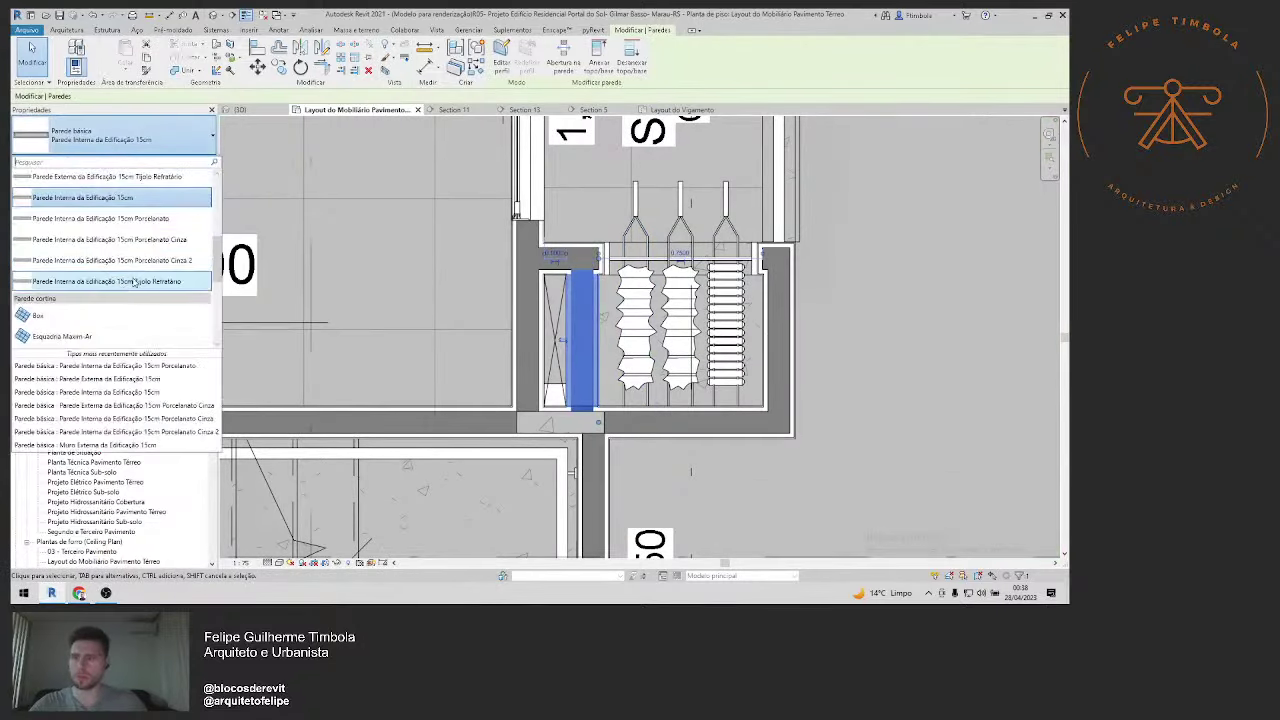
{"action": "scroll", "coordinate": [134, 283], "scroll_direction": "up", "scroll_amount": 2}
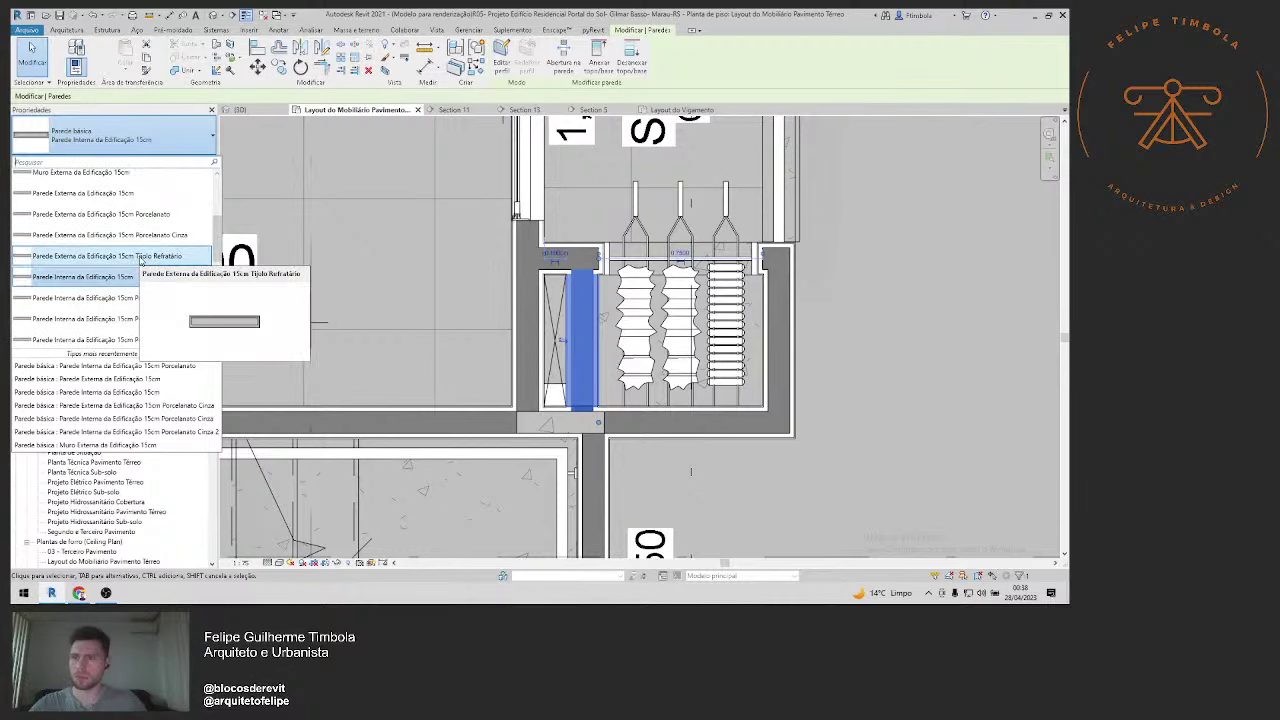
{"action": "left_click", "coordinate": [141, 258]}
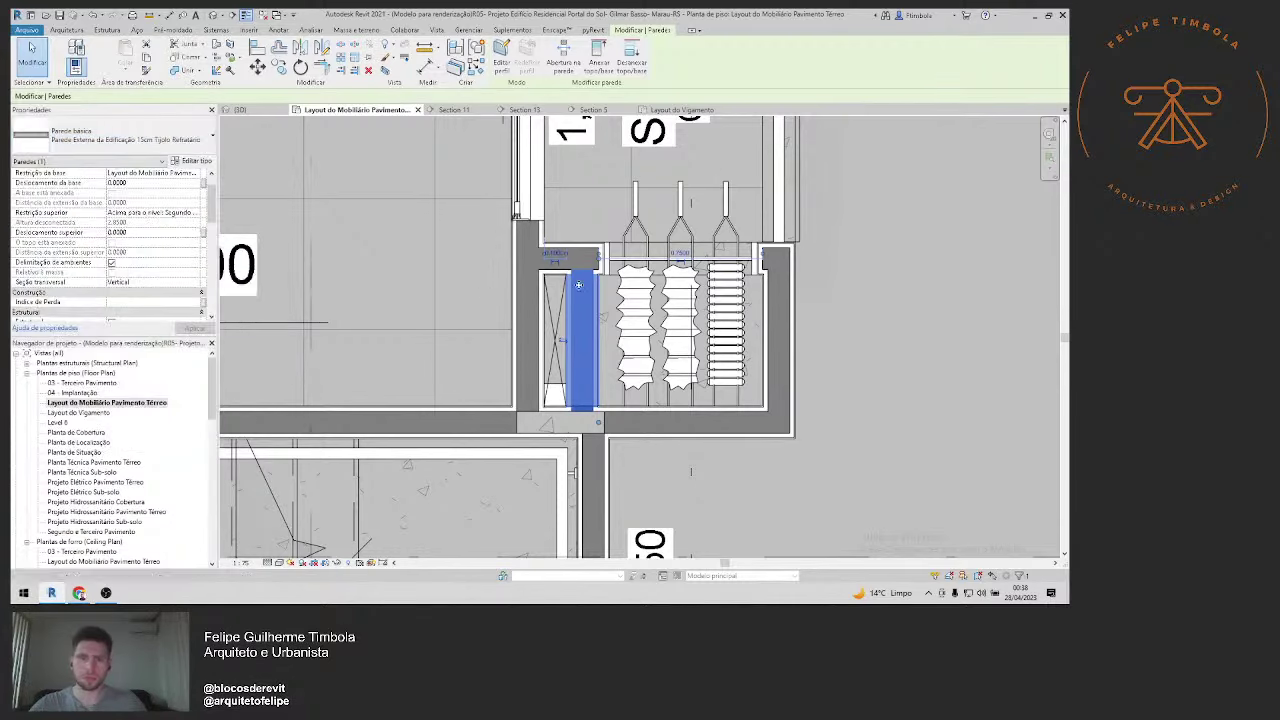
{"action": "key", "text": "Escape"}
Step: Open Section 5 from its plan marker and pan the section right and up
{"action": "scroll", "coordinate": [535, 347], "scroll_direction": "down", "scroll_amount": 4}
{"action": "scroll", "coordinate": [535, 346], "scroll_direction": "down", "scroll_amount": 3}
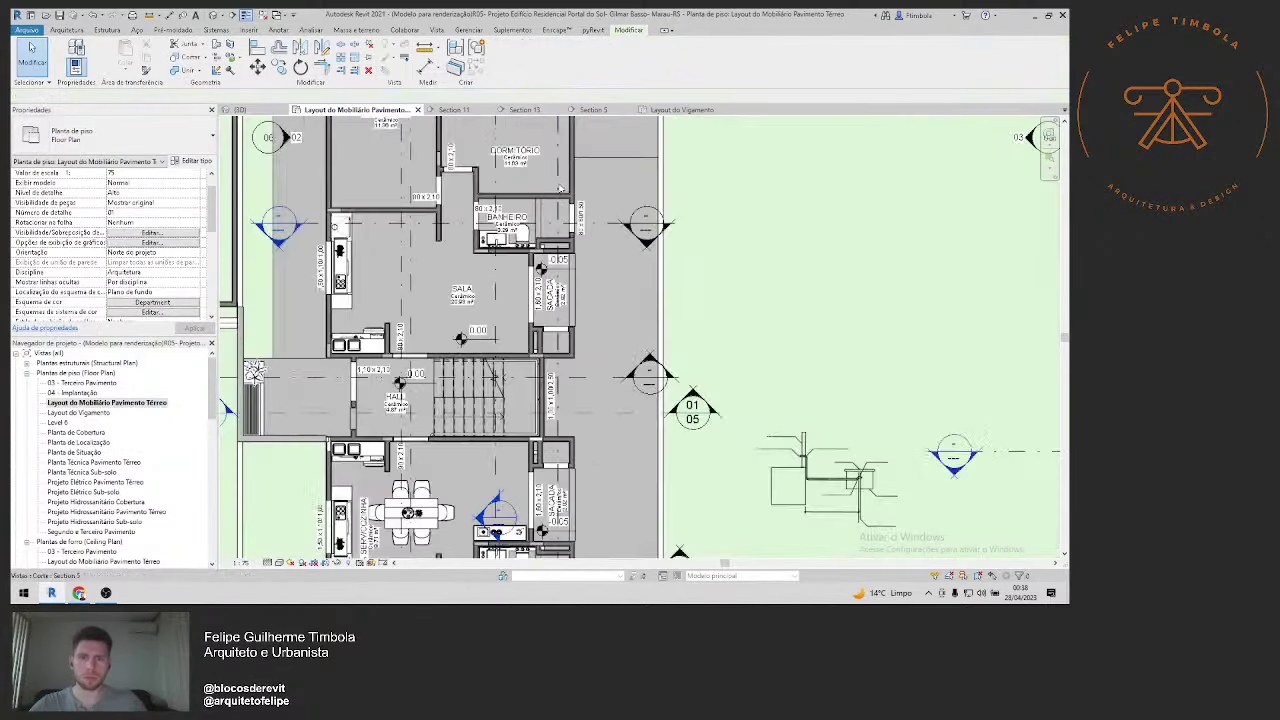
{"action": "scroll", "coordinate": [540, 320], "scroll_direction": "down", "scroll_amount": 2}
{"action": "scroll", "coordinate": [550, 250], "scroll_direction": "down", "scroll_amount": 2}
{"action": "double_click", "coordinate": [567, 167]}
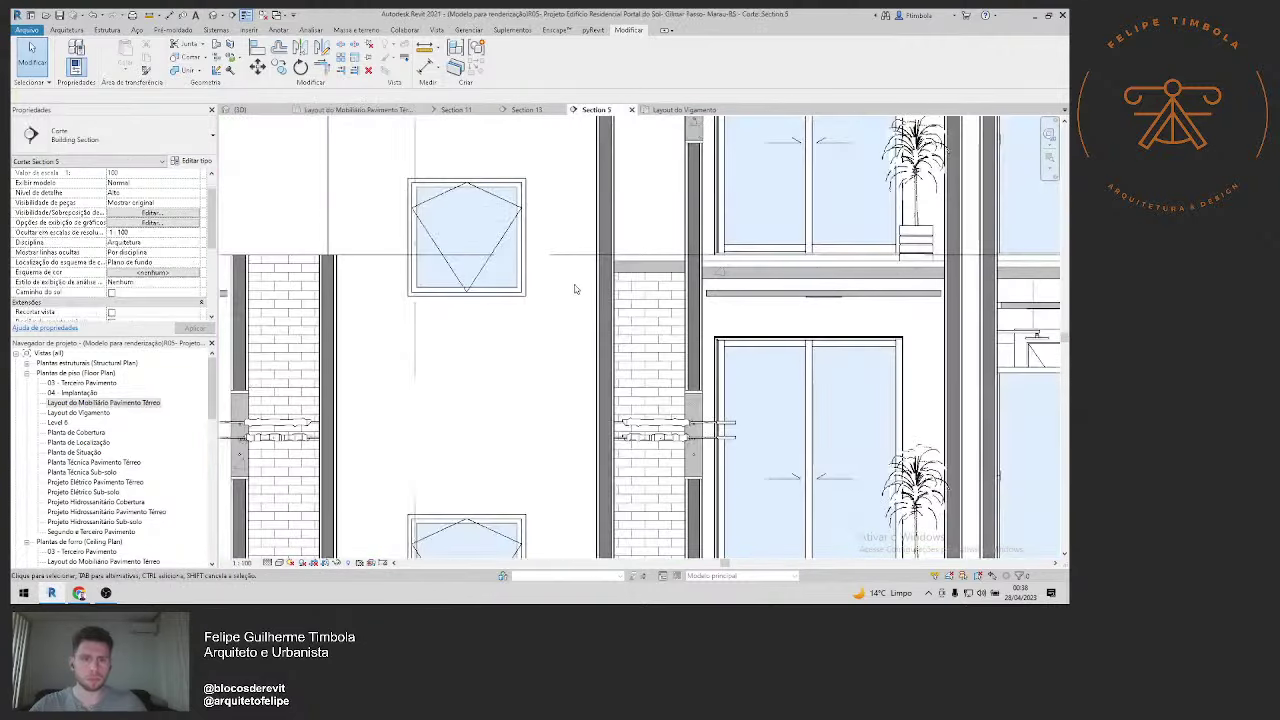
{"action": "scroll", "coordinate": [575, 289], "scroll_direction": "down", "scroll_amount": 3}
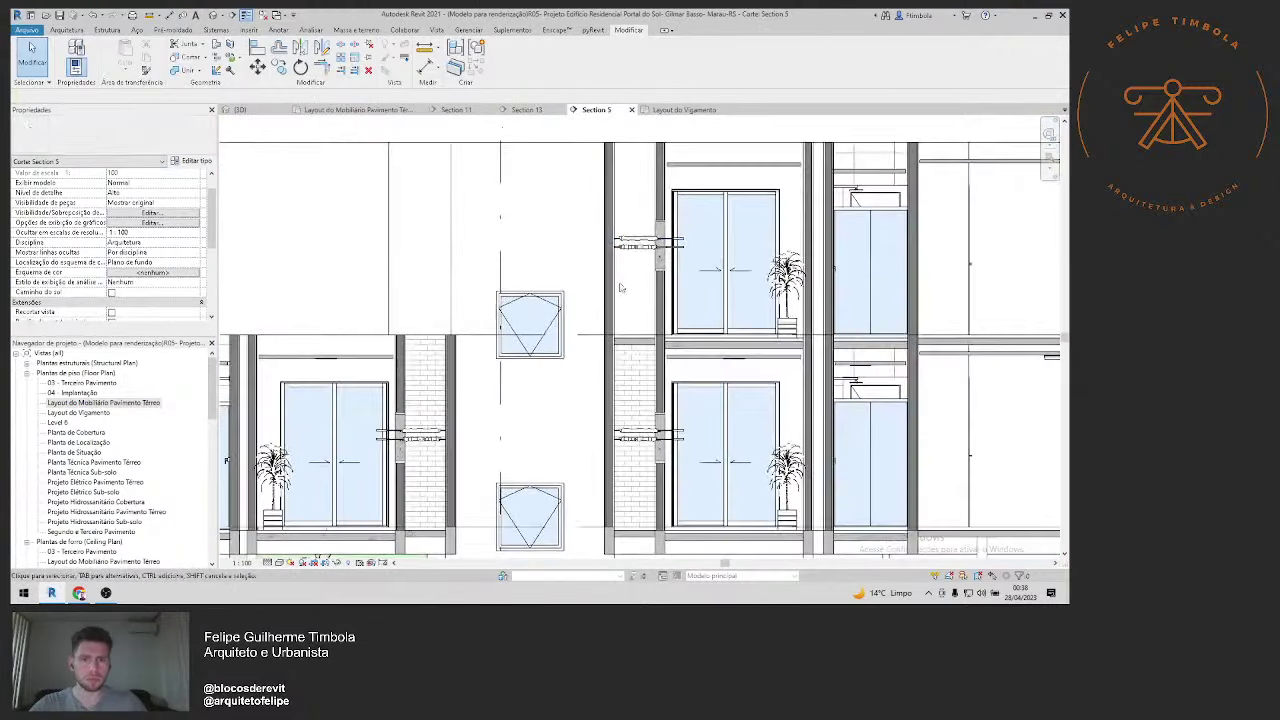
{"action": "mouse_move", "coordinate": [594, 449]}
{"action": "middle_mouse_down"}
{"action": "mouse_move", "coordinate": [652, 394]}
{"action": "mouse_move", "coordinate": [662, 464]}
{"action": "middle_mouse_up"}
{"action": "scroll", "coordinate": [673, 378], "scroll_direction": "up", "scroll_amount": 3}
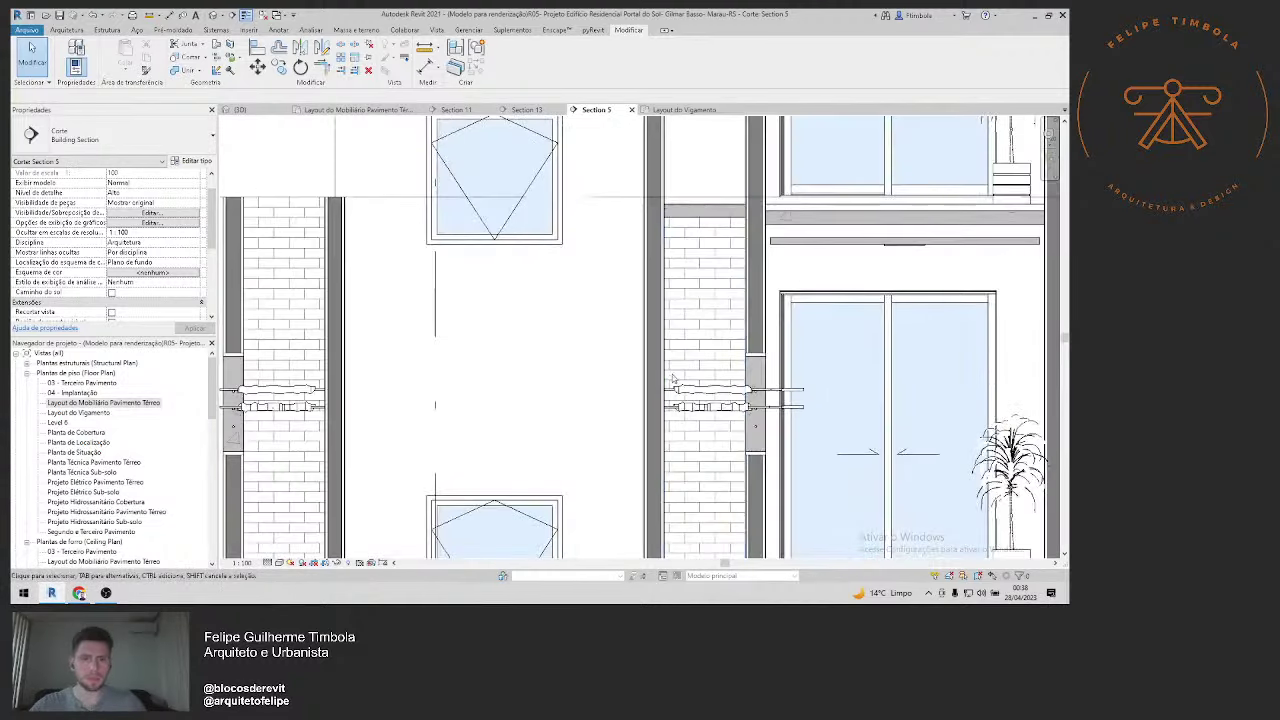
Step: Browse the Layout do Vigamento and Planta Técnica plans, then open Segundo e Terceiro Pavimento
{"action": "double_click", "coordinate": [120, 402]}
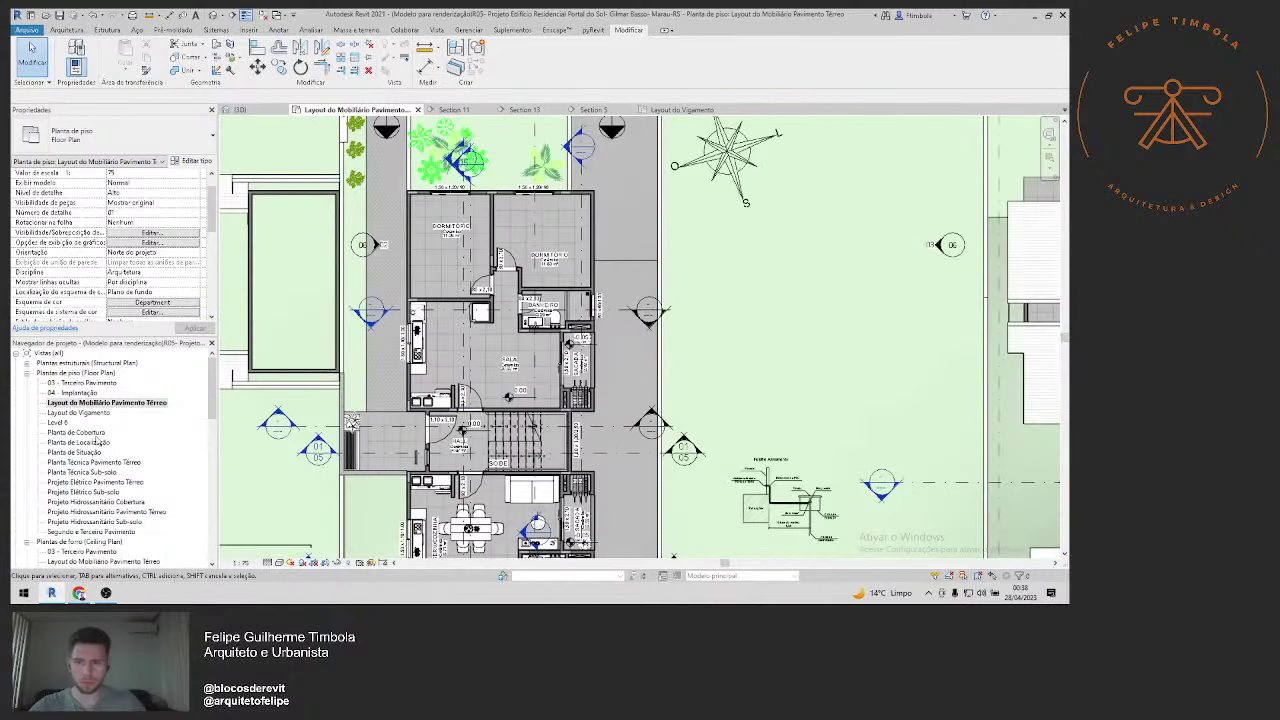
{"action": "double_click", "coordinate": [96, 413]}
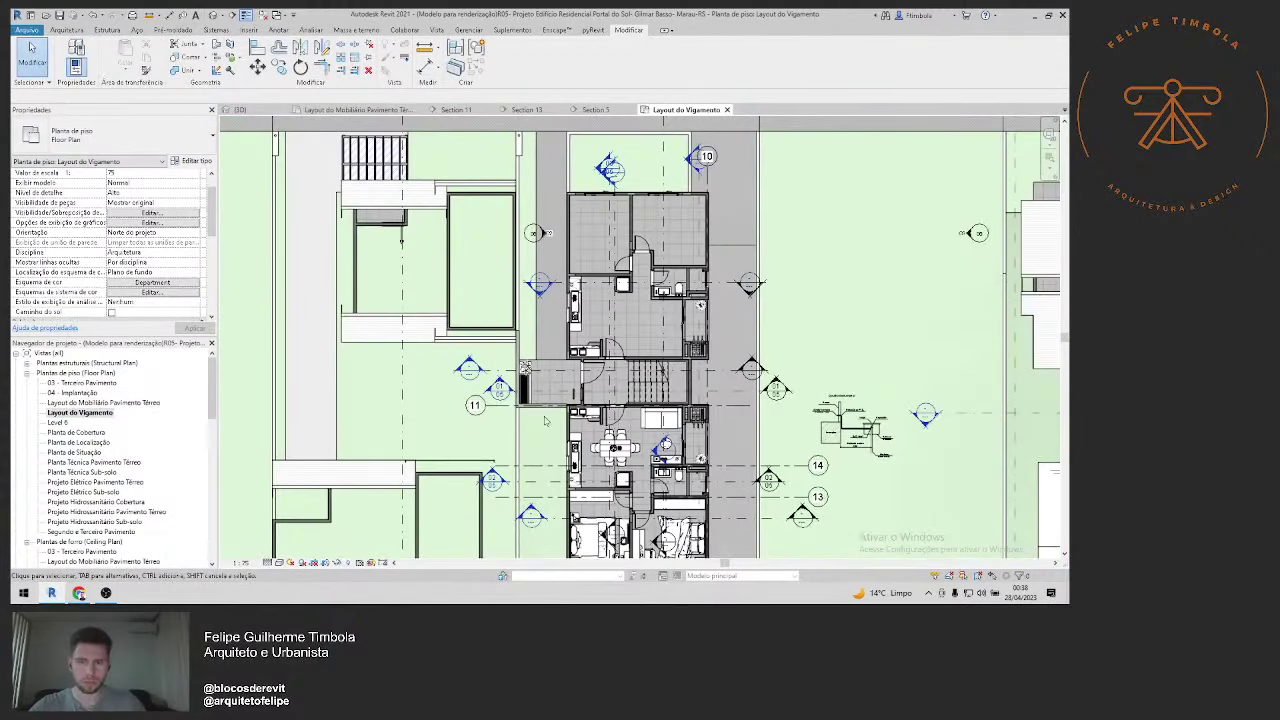
{"action": "left_click", "coordinate": [100, 463]}
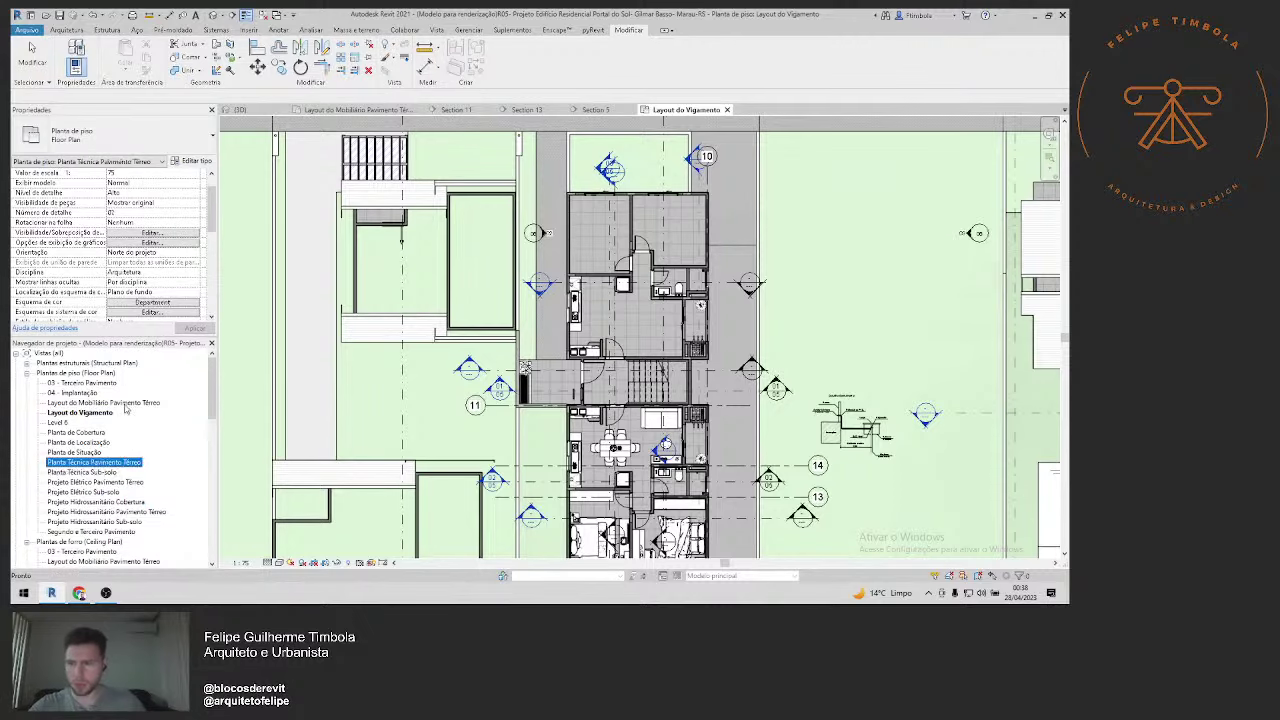
{"action": "double_click", "coordinate": [125, 531]}
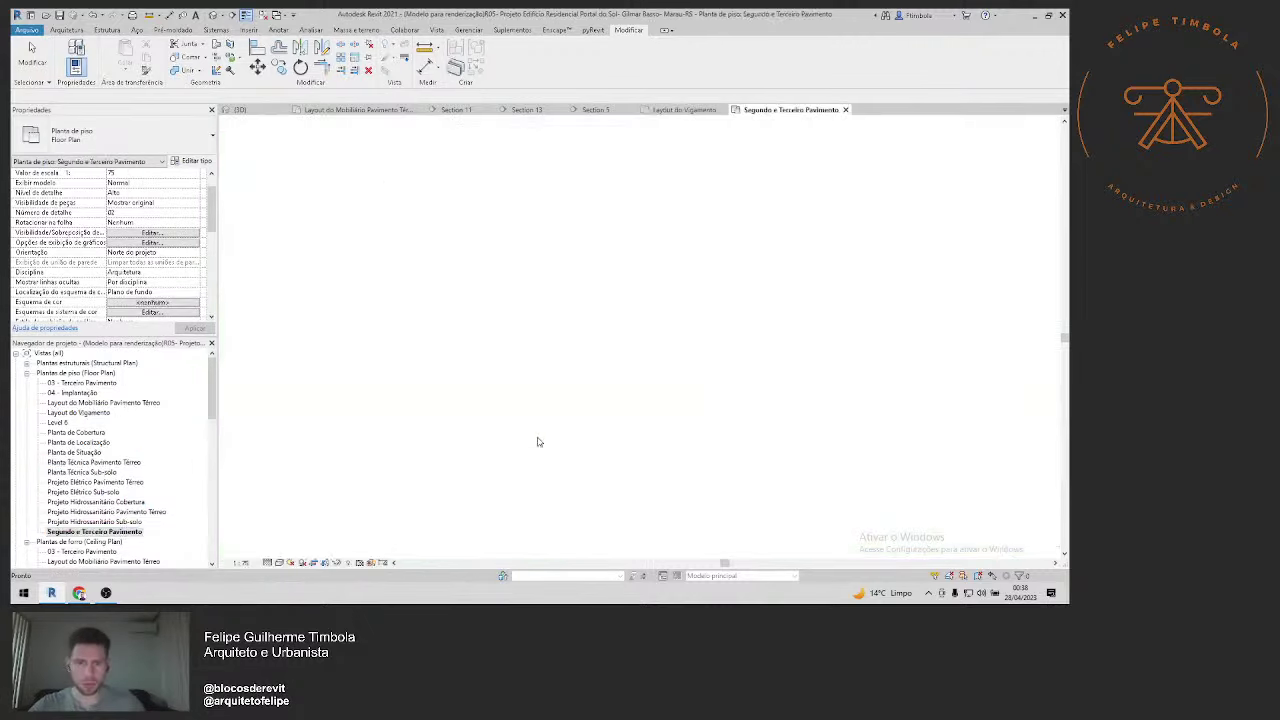
{"action": "scroll", "coordinate": [640, 390], "scroll_direction": "up", "scroll_amount": 3}
{"action": "scroll", "coordinate": [640, 390], "scroll_direction": "up", "scroll_amount": 3}
Step: Check the stair wall's type without changing it, glance at 3D, and return to the plan
{"action": "left_click", "coordinate": [628, 398]}
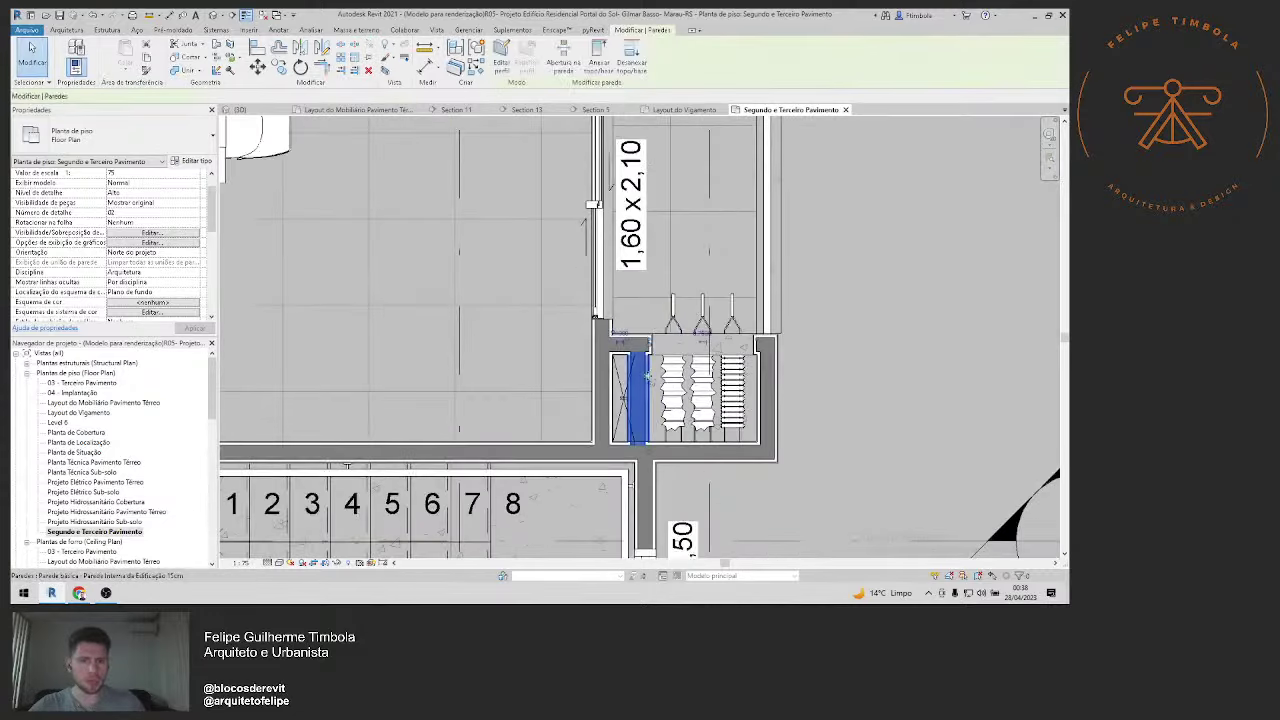
{"action": "left_click", "coordinate": [28, 148]}
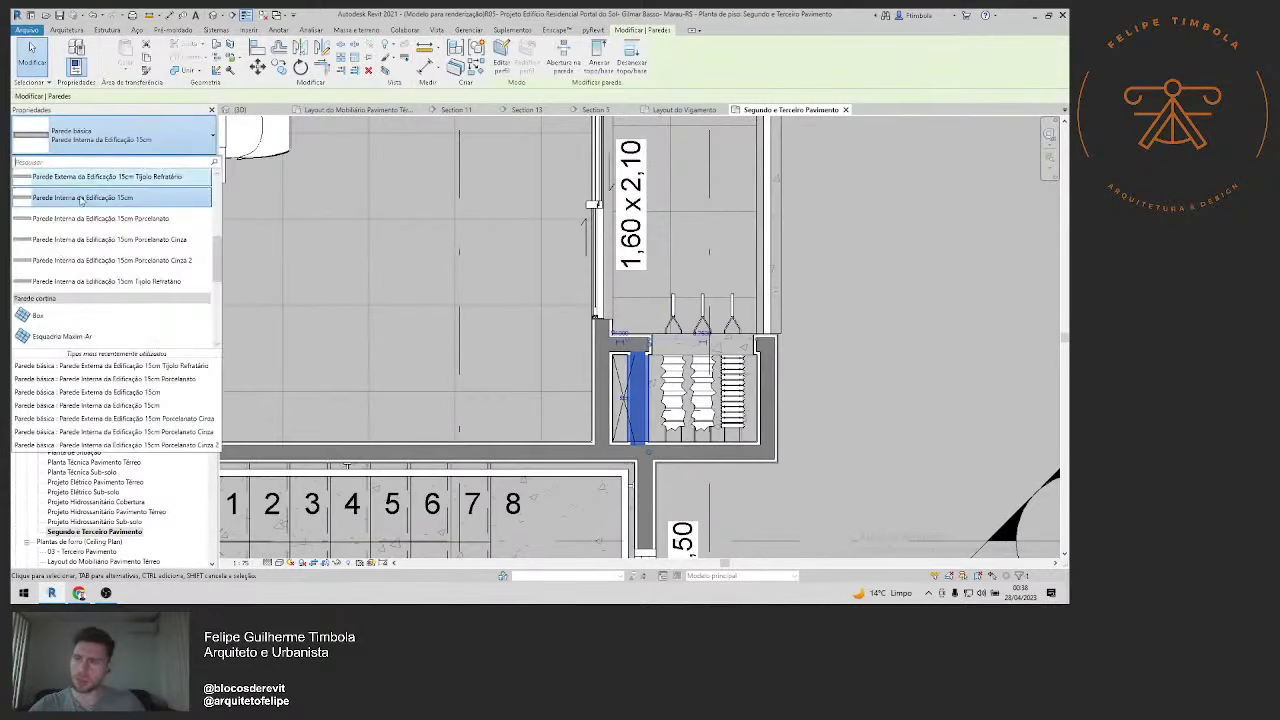
{"action": "left_click", "coordinate": [135, 368]}
{"action": "key", "text": "Escape"}
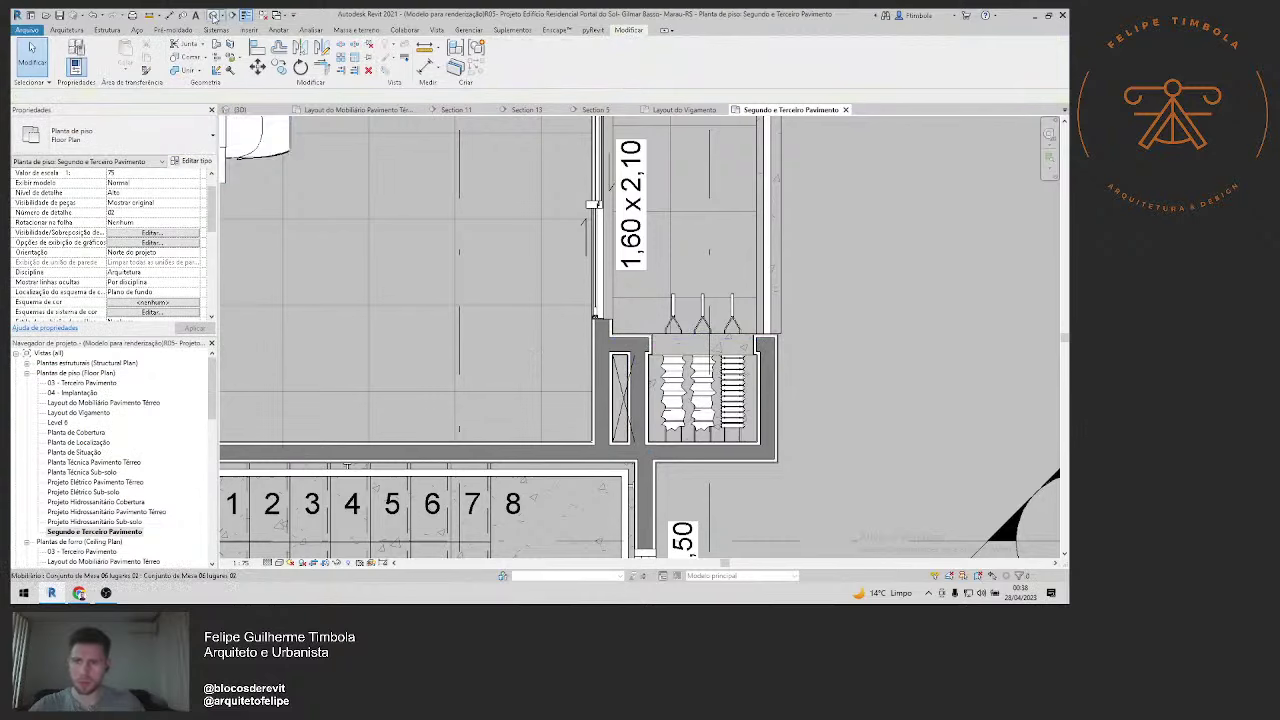
{"action": "left_click", "coordinate": [240, 109]}
{"action": "double_click", "coordinate": [120, 532]}
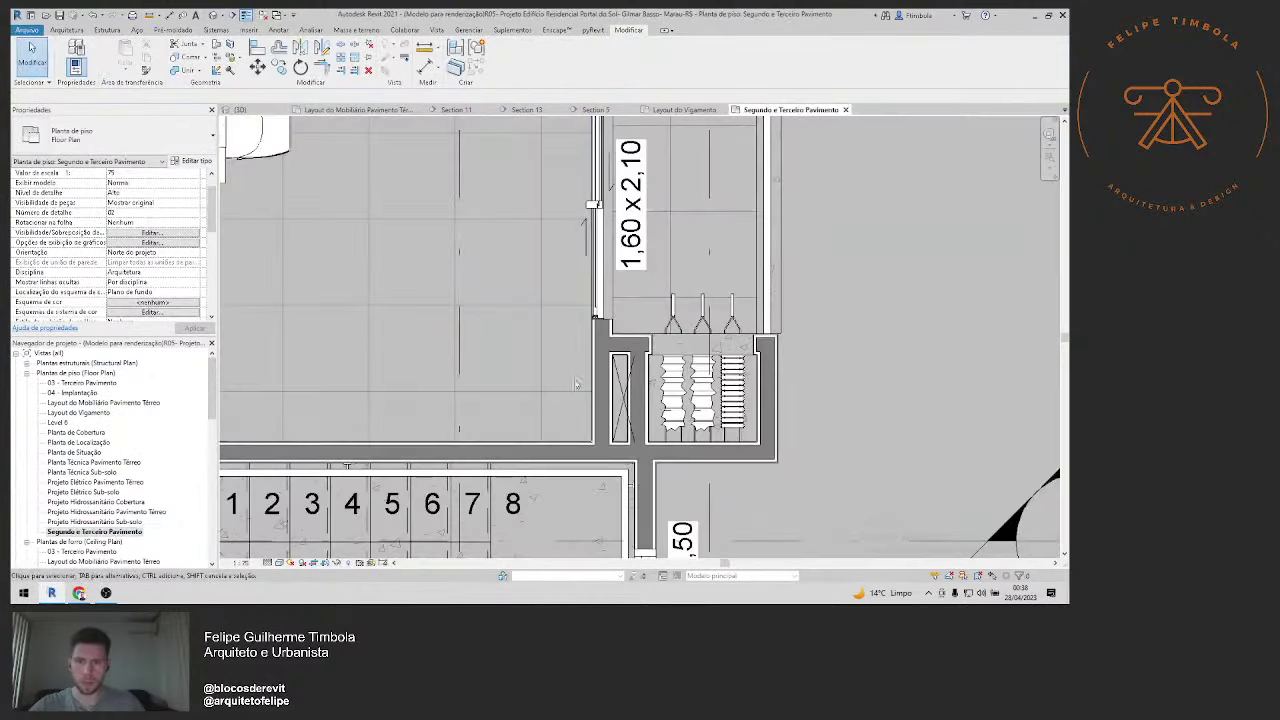
{"action": "scroll", "coordinate": [602, 150], "scroll_direction": "down", "scroll_amount": 6}
{"action": "double_click", "coordinate": [602, 150]}
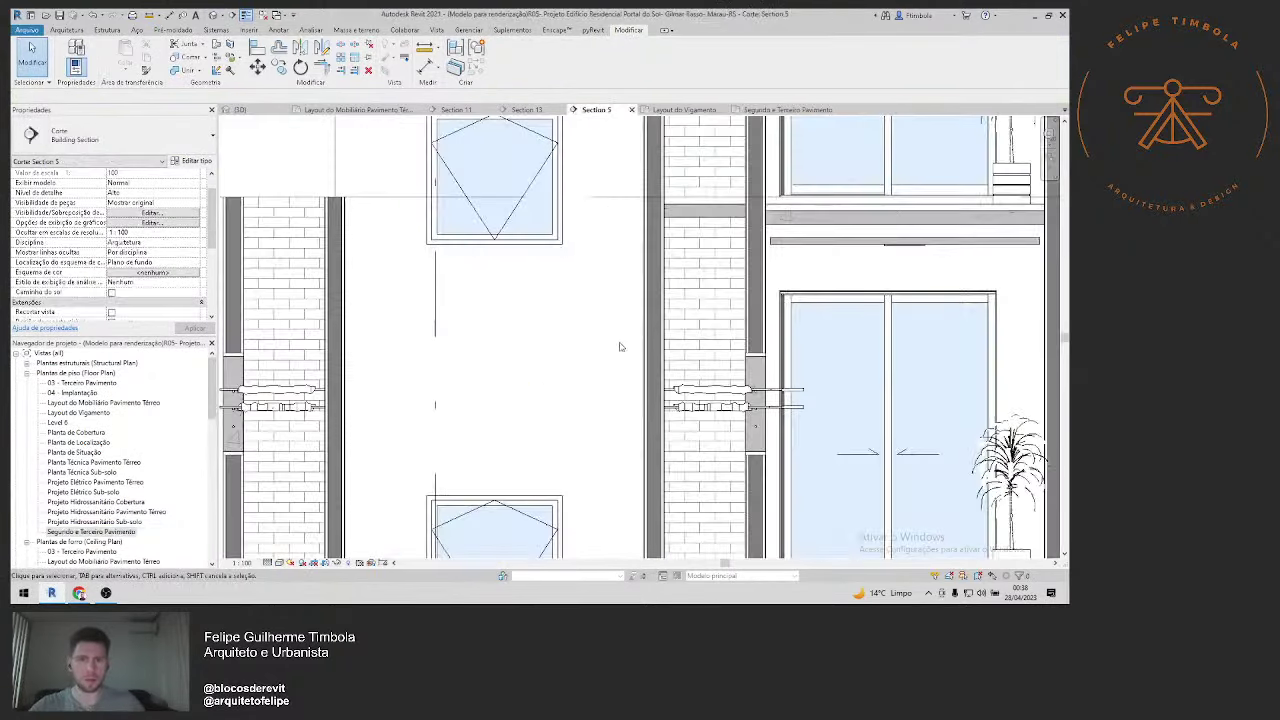
{"action": "scroll", "coordinate": [565, 363], "scroll_direction": "down", "scroll_amount": 3}
{"action": "scroll", "coordinate": [565, 363], "scroll_direction": "down", "scroll_amount": 2}
{"action": "scroll", "coordinate": [565, 363], "scroll_direction": "down", "scroll_amount": 1}
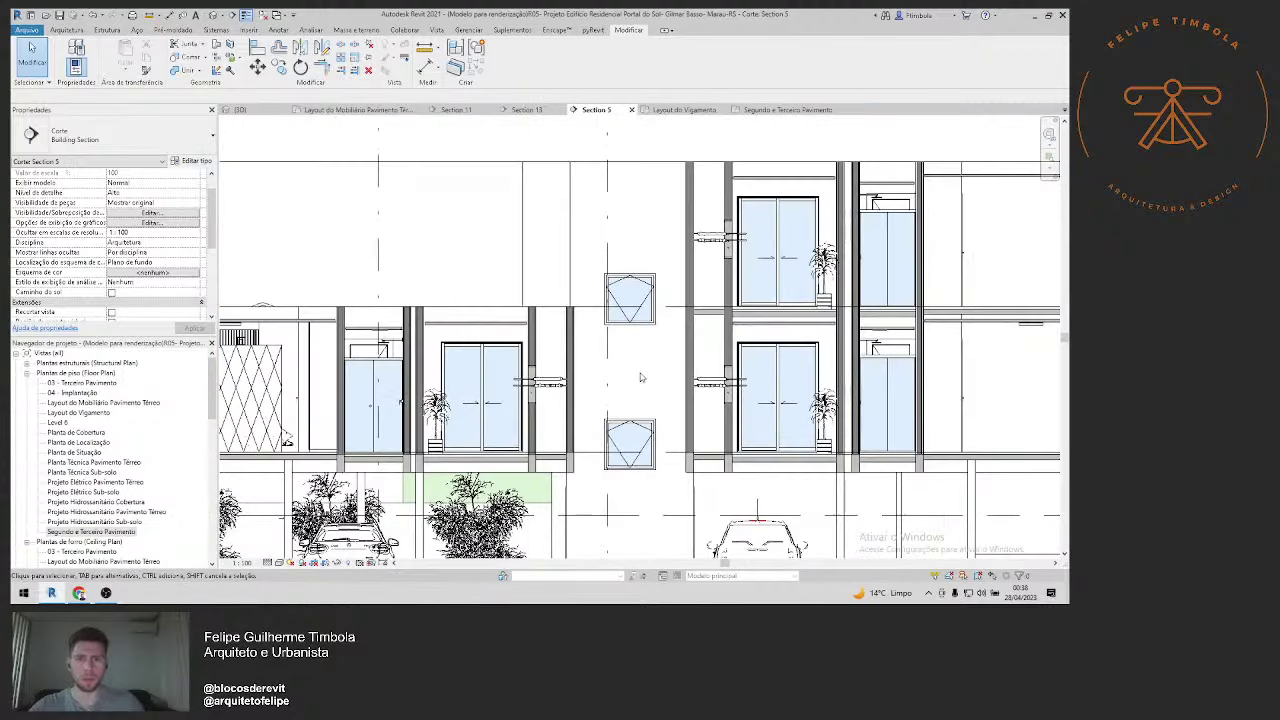
{"action": "middle_click_drag", "start_coordinate": [637, 380], "coordinate": [577, 373]}
{"action": "scroll", "coordinate": [577, 373], "scroll_direction": "down", "scroll_amount": 1}
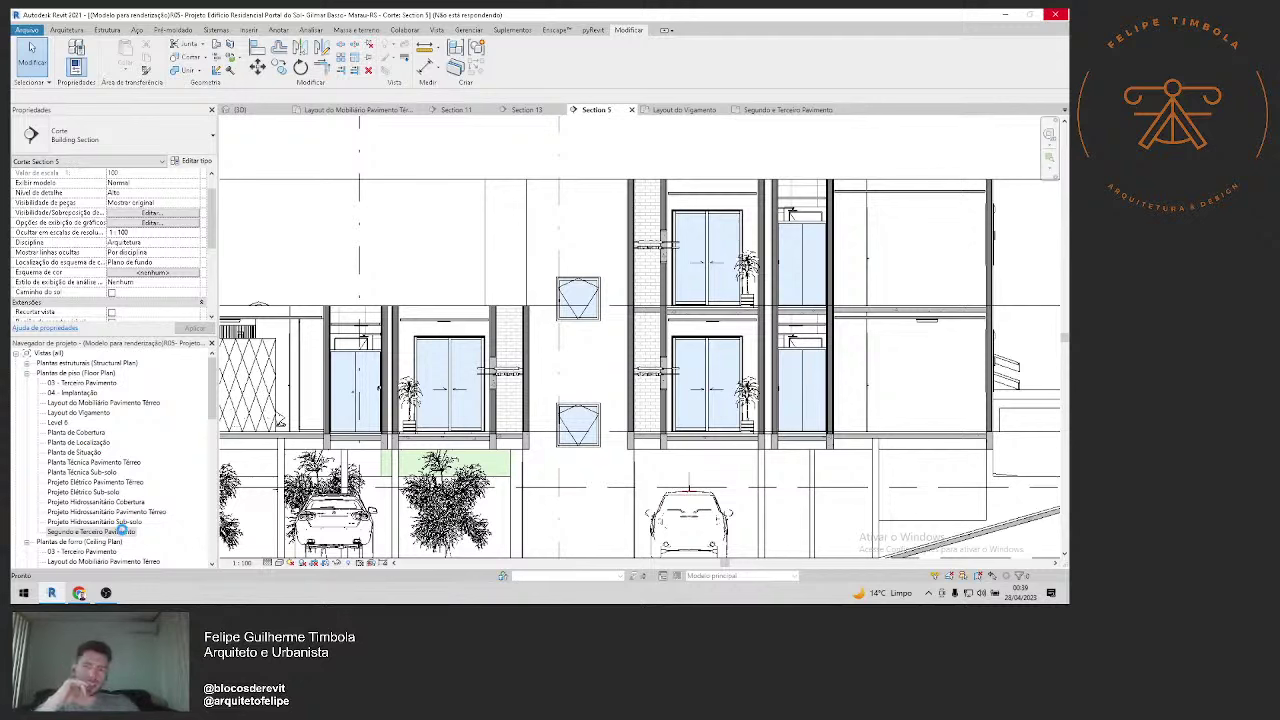
{"action": "double_click", "coordinate": [111, 463]}
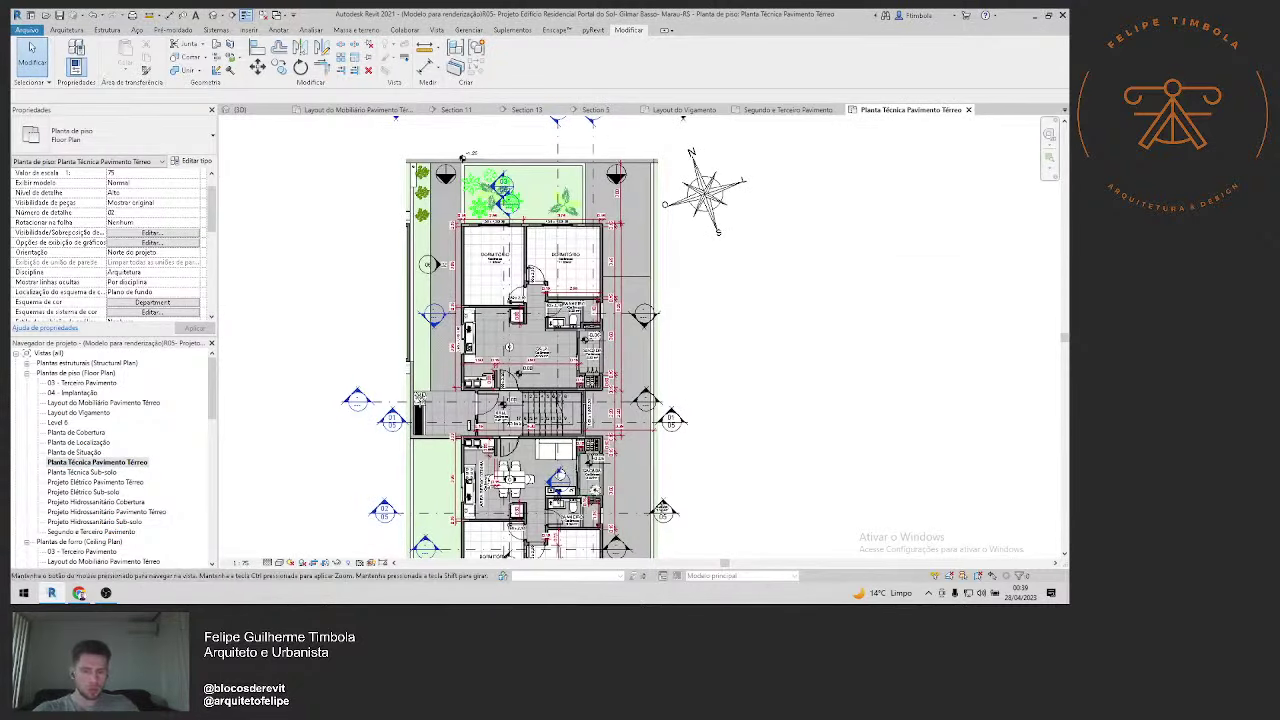
{"action": "middle_click_drag", "start_coordinate": [610, 550], "coordinate": [615, 410]}
{"action": "scroll", "coordinate": [619, 498], "scroll_direction": "up", "scroll_amount": 3}
{"action": "left_click", "coordinate": [620, 498]}
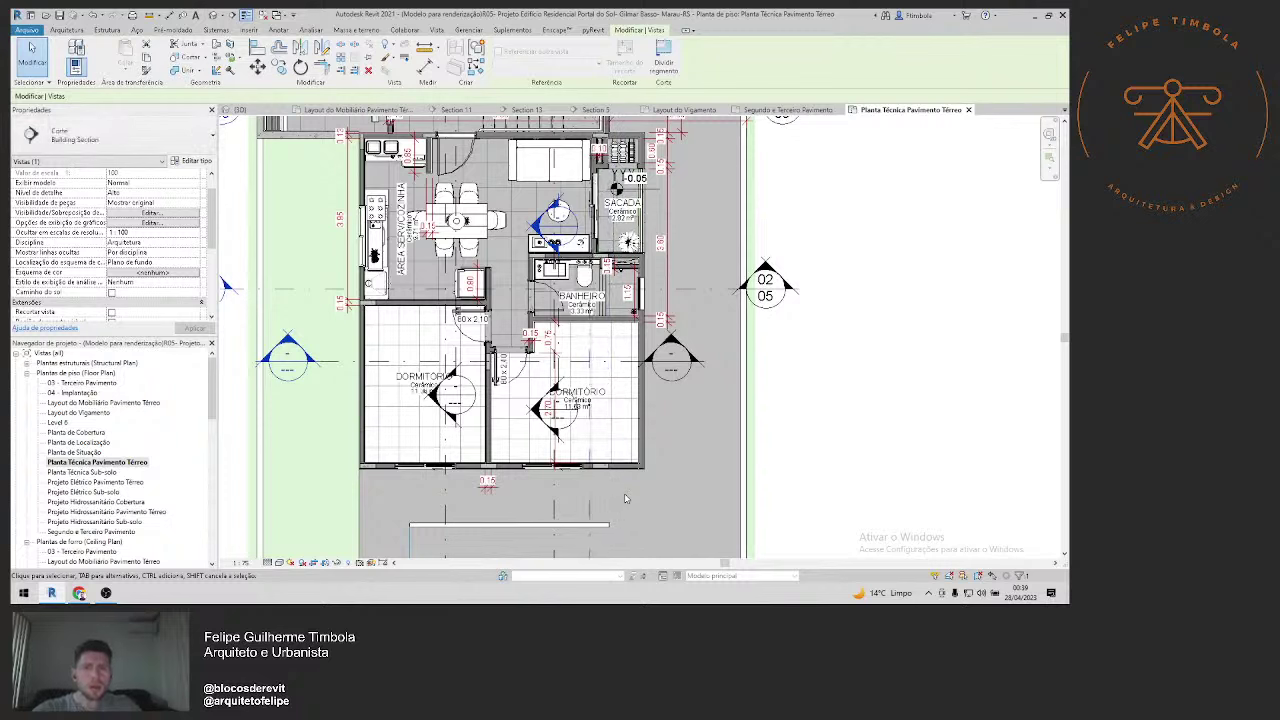
{"action": "left_click", "coordinate": [716, 448]}
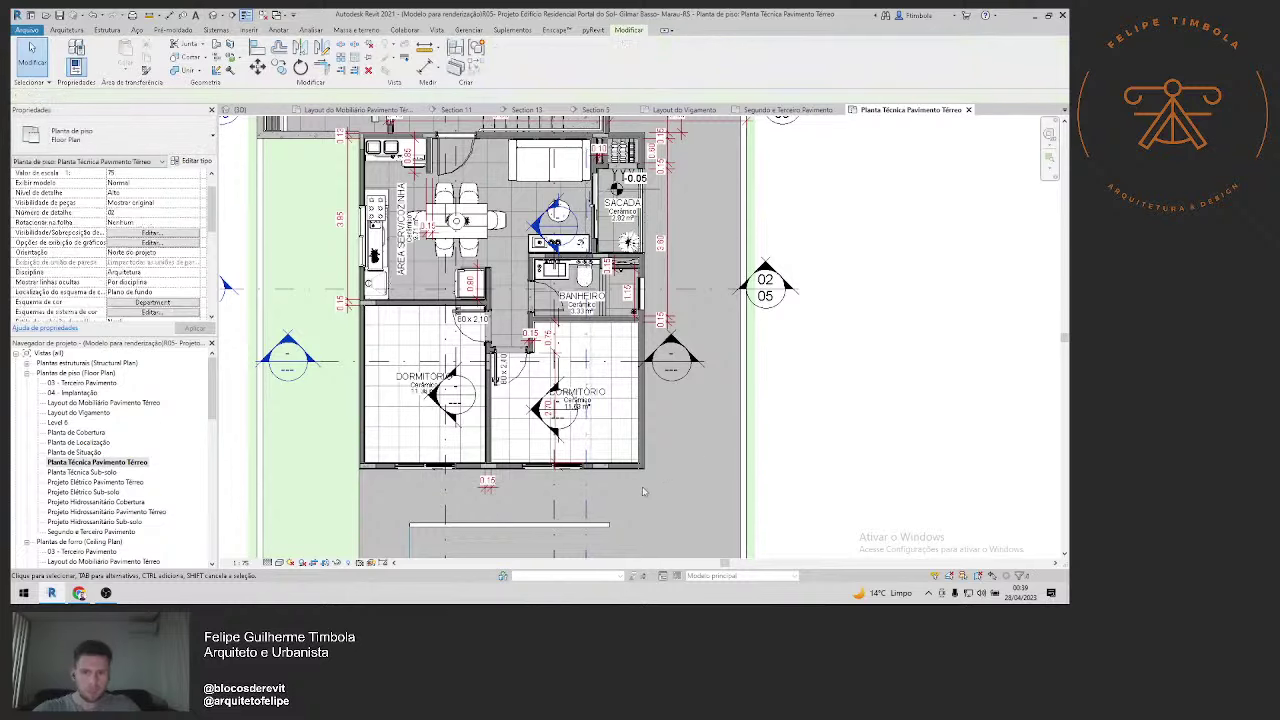
{"action": "scroll", "coordinate": [716, 448], "scroll_direction": "down", "scroll_amount": 2}
{"action": "scroll", "coordinate": [716, 448], "scroll_direction": "down", "scroll_amount": 1}
{"action": "scroll", "coordinate": [716, 448], "scroll_direction": "down", "scroll_amount": 1}
{"action": "double_click", "coordinate": [621, 148]}
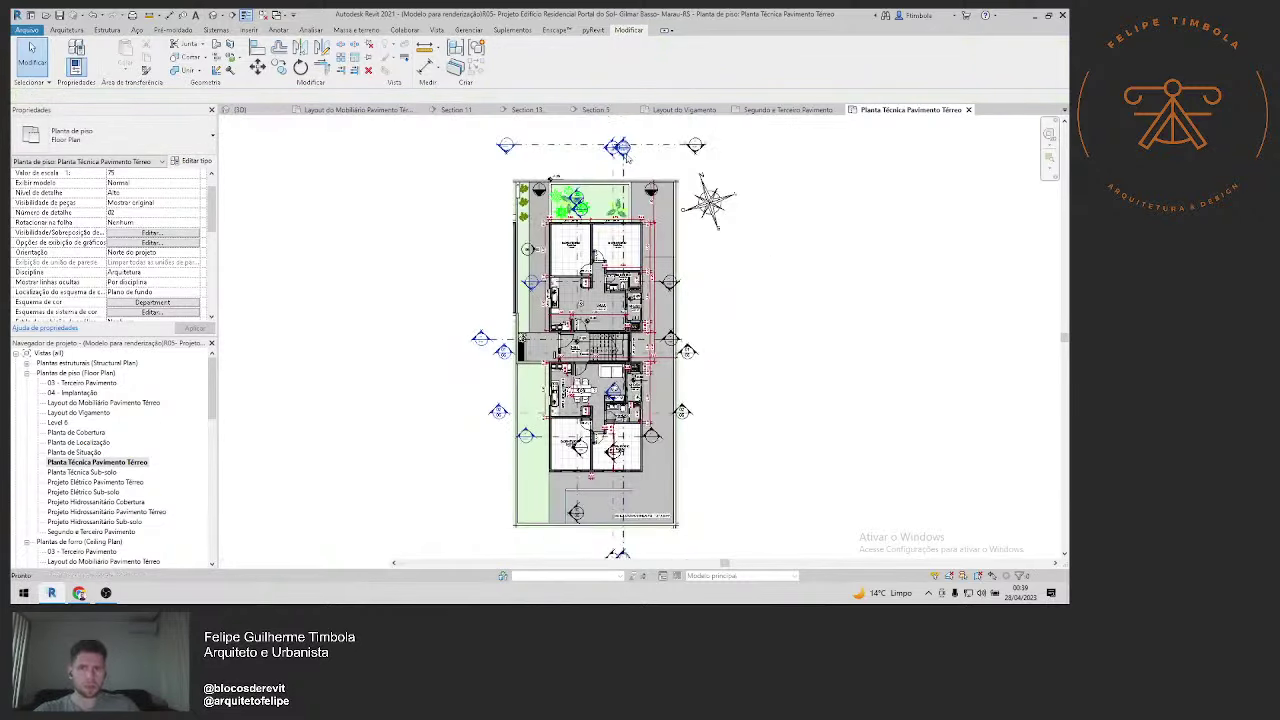
{"action": "scroll", "coordinate": [322, 302], "scroll_direction": "up", "scroll_amount": 2}
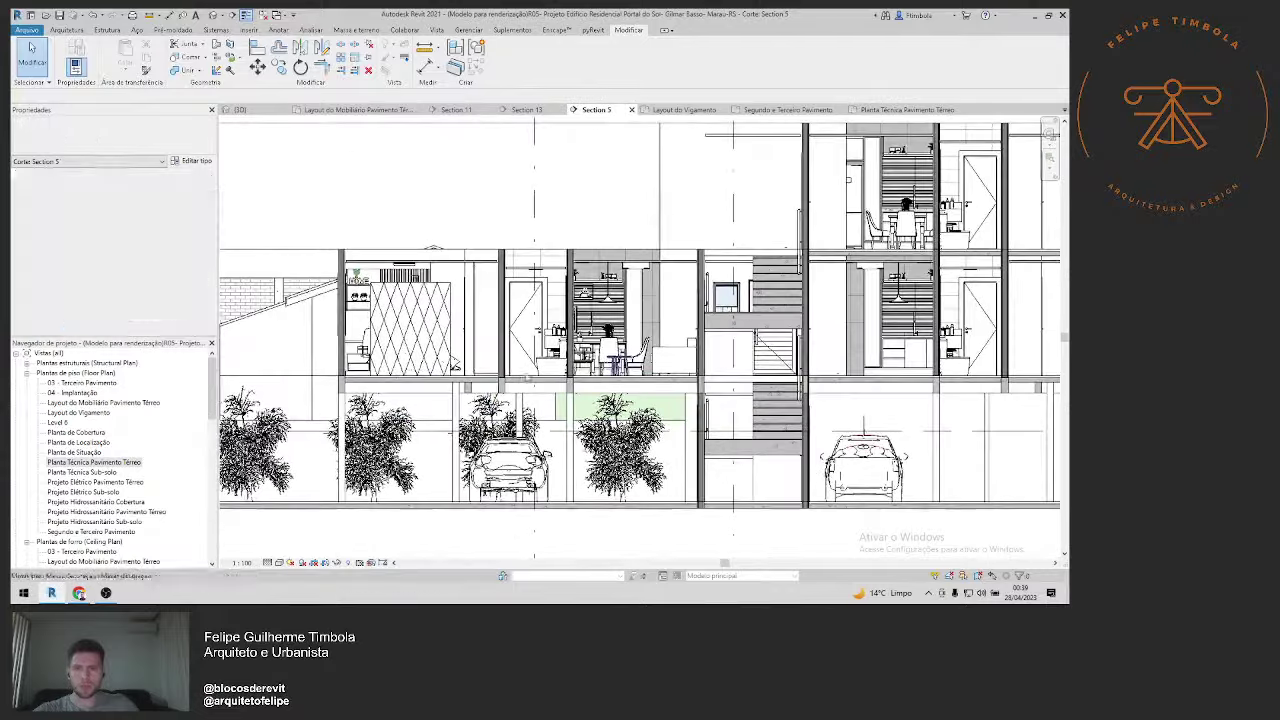
{"action": "scroll", "coordinate": [322, 302], "scroll_direction": "up", "scroll_amount": 1}
{"action": "scroll", "coordinate": [322, 302], "scroll_direction": "up", "scroll_amount": 1}
{"action": "scroll", "coordinate": [322, 302], "scroll_direction": "up", "scroll_amount": 1}
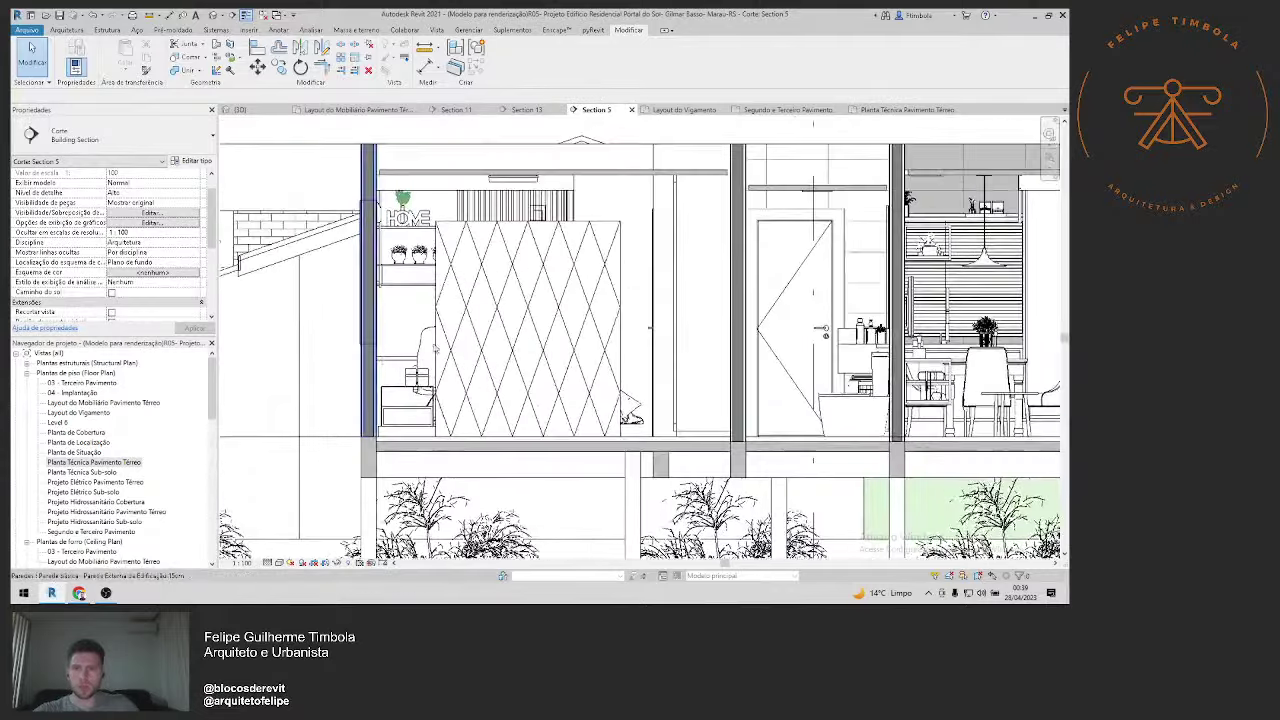
{"action": "left_click", "coordinate": [472, 325]}
{"action": "right_click", "coordinate": [474, 326]}
{"action": "mouse_move", "coordinate": [513, 371]}
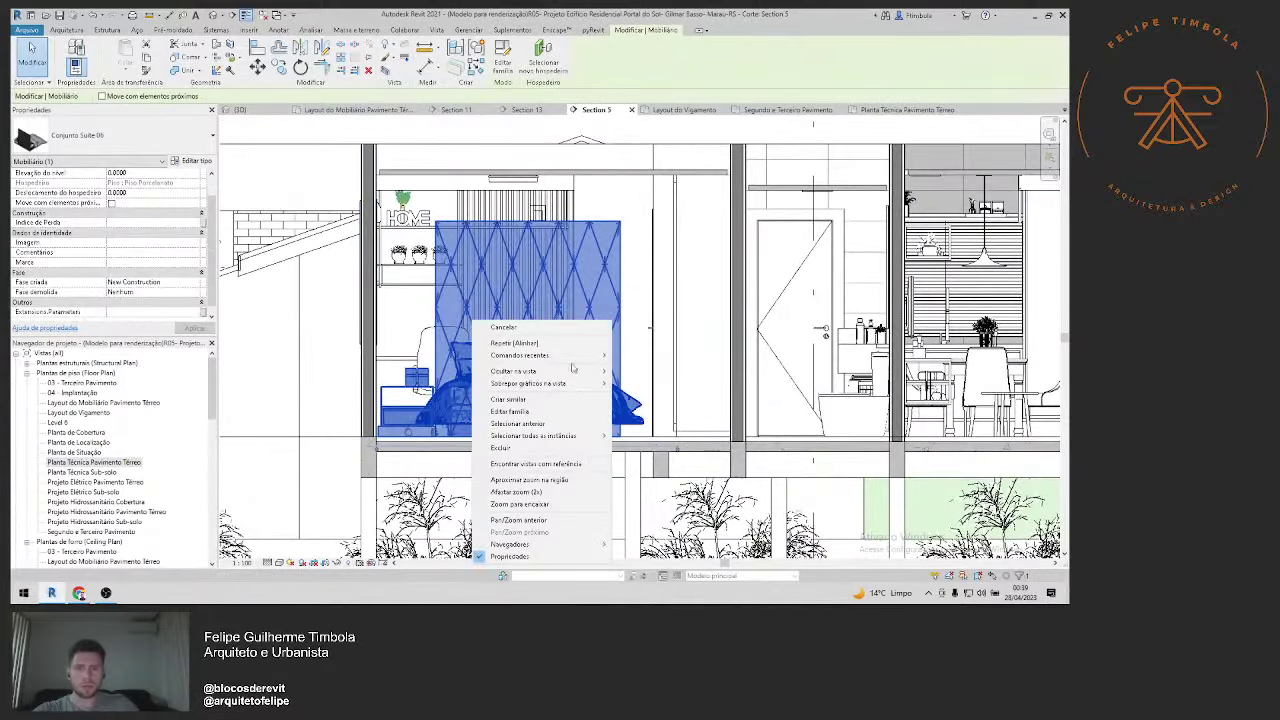
{"action": "left_click", "coordinate": [615, 372]}
{"action": "scroll", "coordinate": [500, 410], "scroll_direction": "up", "scroll_amount": 1}
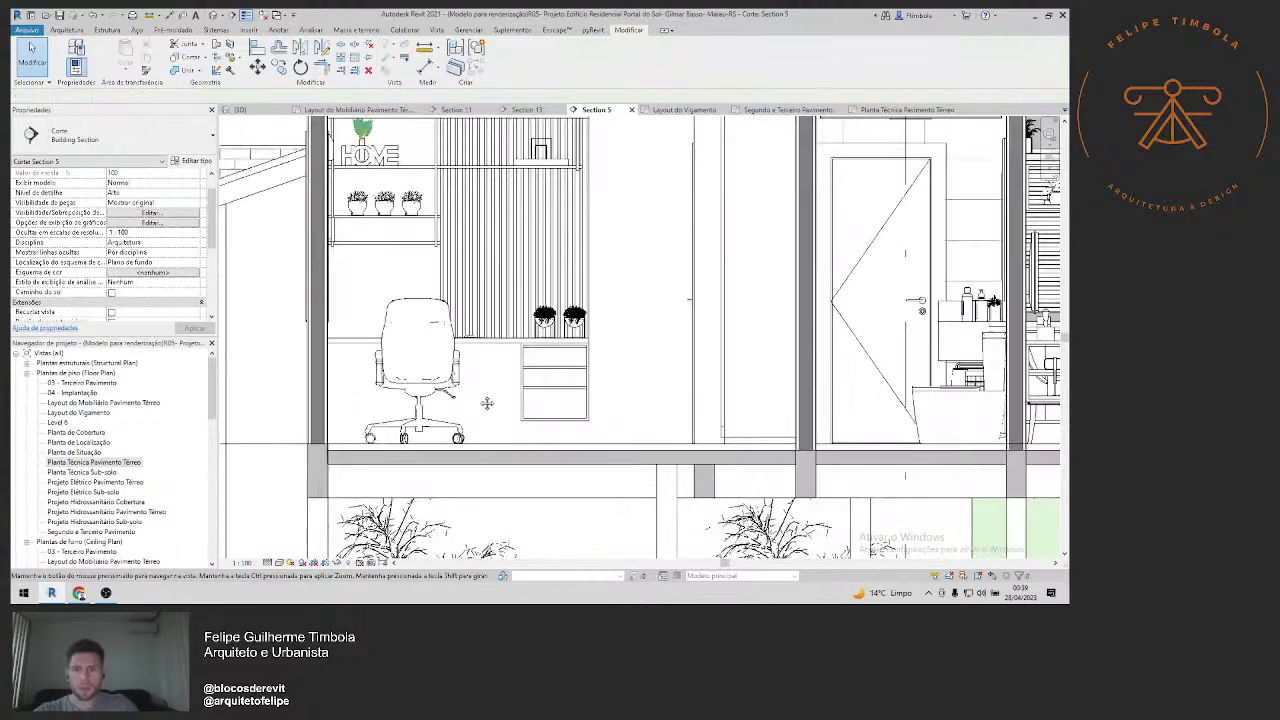
{"action": "scroll", "coordinate": [491, 420], "scroll_direction": "up", "scroll_amount": 1}
{"action": "scroll", "coordinate": [480, 430], "scroll_direction": "up", "scroll_amount": 2}
{"action": "scroll", "coordinate": [400, 470], "scroll_direction": "up", "scroll_amount": 2}
{"action": "scroll", "coordinate": [343, 502], "scroll_direction": "up", "scroll_amount": 2}
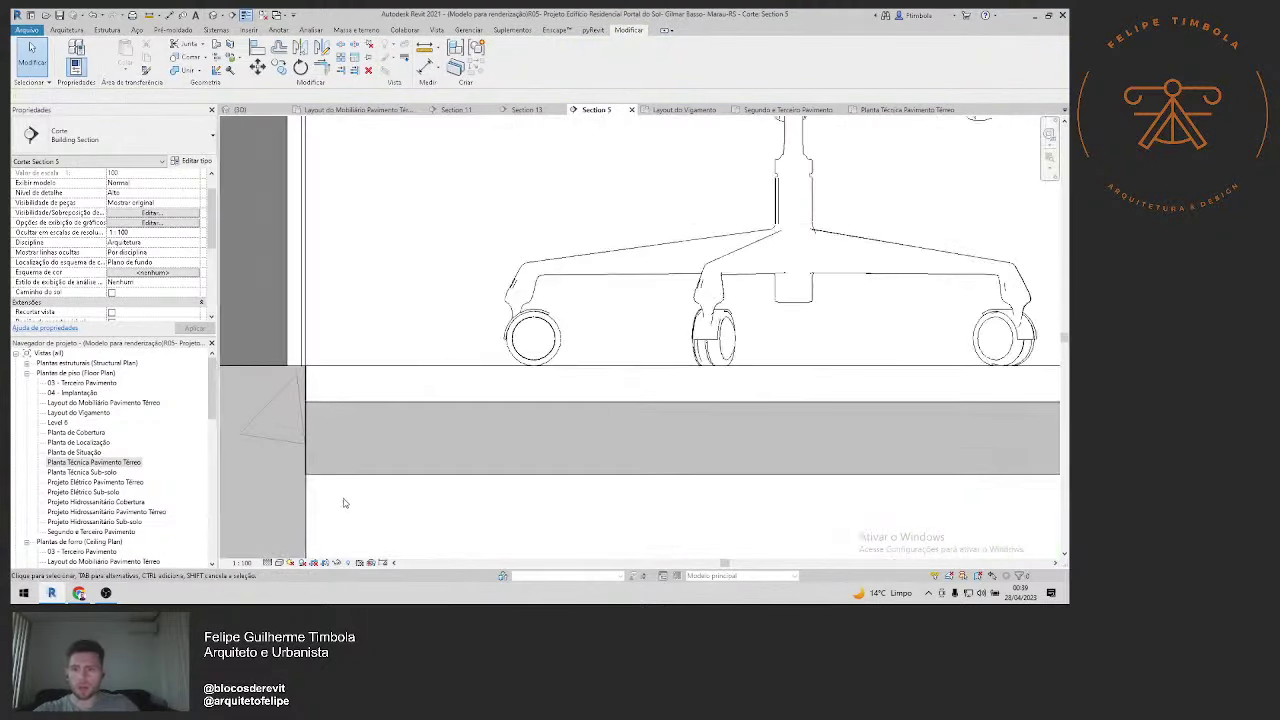
{"action": "key", "text": "a"}
{"action": "key", "text": "l"}
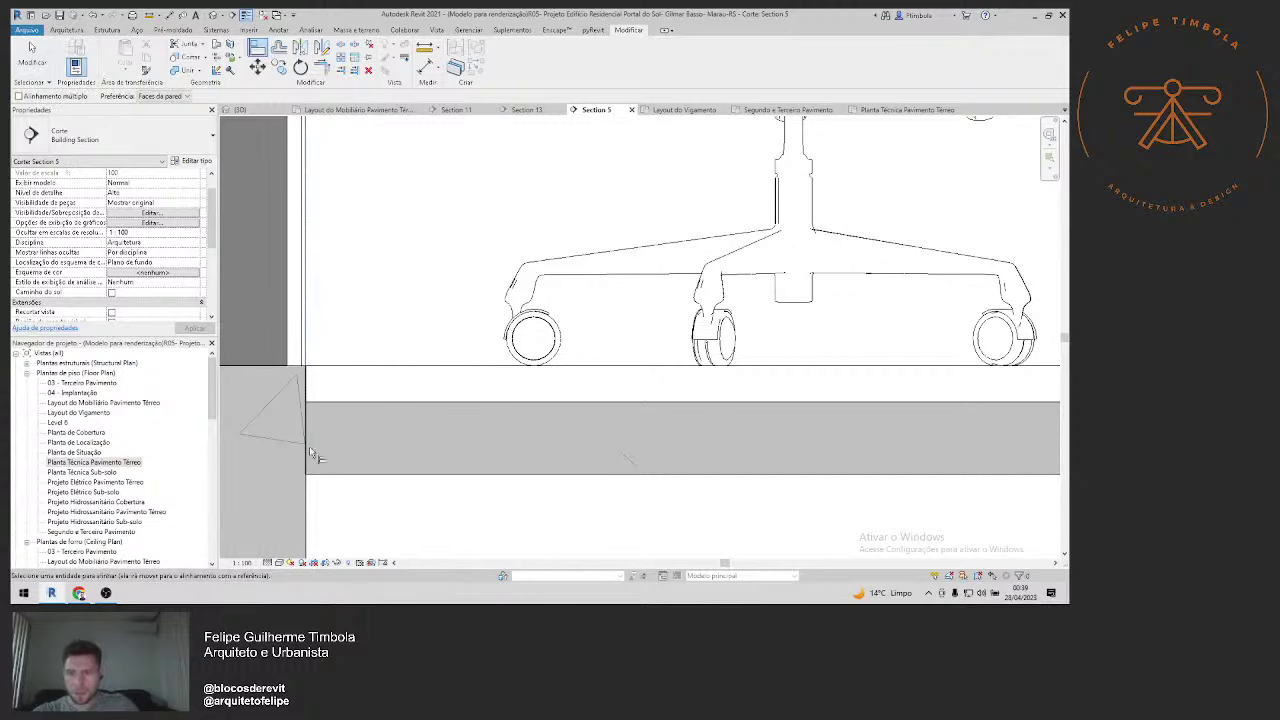
{"action": "scroll", "coordinate": [313, 510], "scroll_direction": "down", "scroll_amount": 2}
{"action": "scroll", "coordinate": [337, 497], "scroll_direction": "down", "scroll_amount": 1}
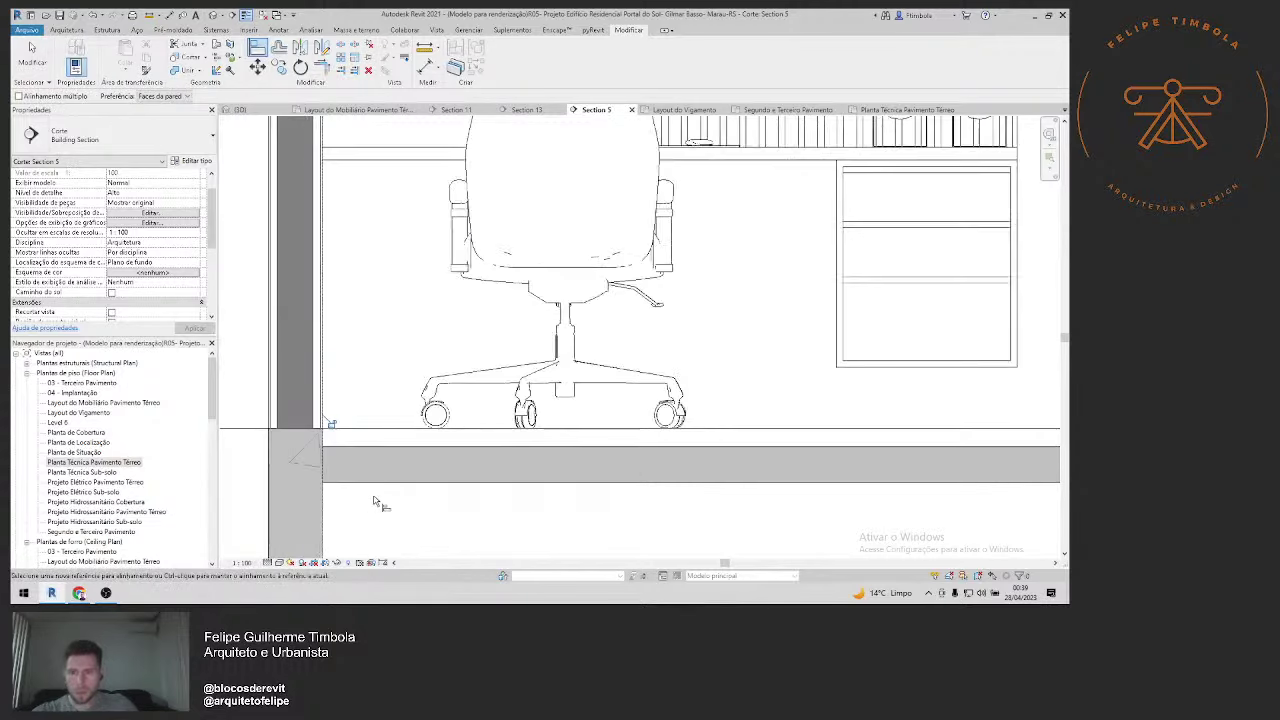
{"action": "scroll", "coordinate": [373, 502], "scroll_direction": "down", "scroll_amount": 1}
{"action": "scroll", "coordinate": [449, 509], "scroll_direction": "down", "scroll_amount": 1}
{"action": "scroll", "coordinate": [409, 486], "scroll_direction": "down", "scroll_amount": 1}
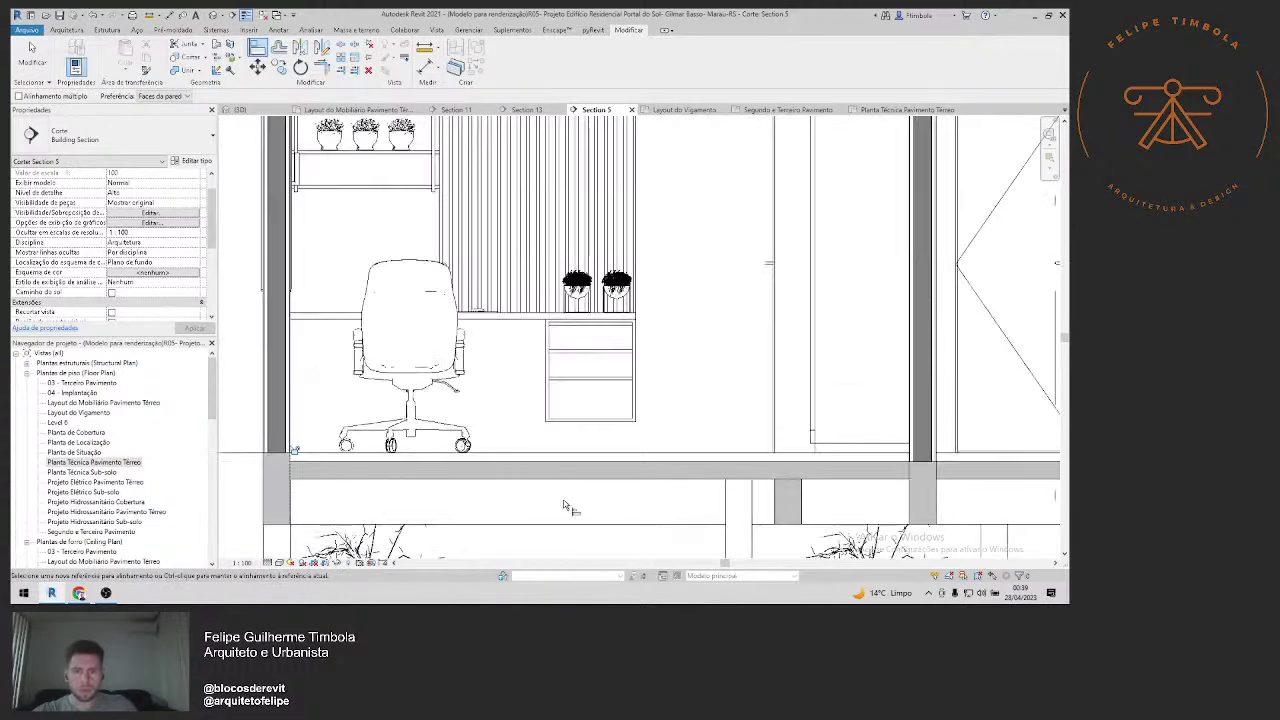
{"action": "scroll", "coordinate": [409, 506], "scroll_direction": "down", "scroll_amount": 2}
{"action": "scroll", "coordinate": [666, 443], "scroll_direction": "up", "scroll_amount": 2}
{"action": "scroll", "coordinate": [758, 405], "scroll_direction": "up", "scroll_amount": 2}
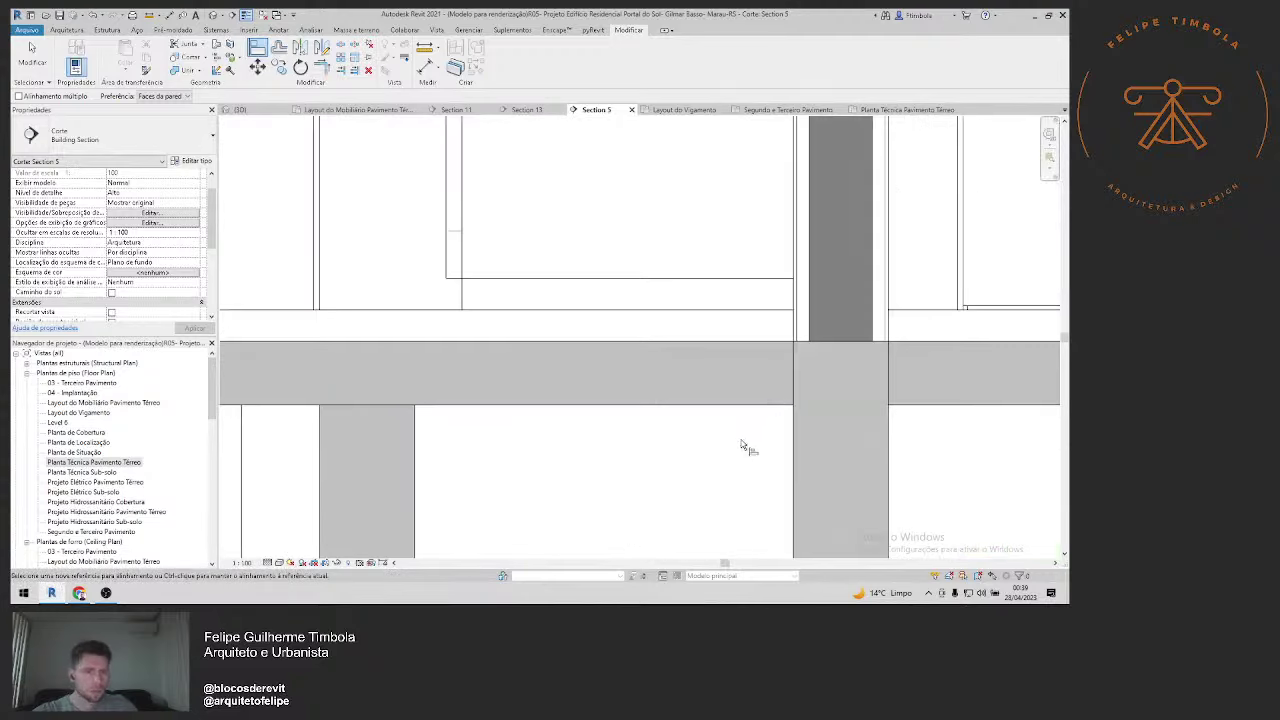
{"action": "scroll", "coordinate": [742, 446], "scroll_direction": "down", "scroll_amount": 3}
{"action": "scroll", "coordinate": [380, 280], "scroll_direction": "up", "scroll_amount": 1}
{"action": "scroll", "coordinate": [378, 277], "scroll_direction": "up", "scroll_amount": 1}
{"action": "scroll", "coordinate": [377, 275], "scroll_direction": "up", "scroll_amount": 1}
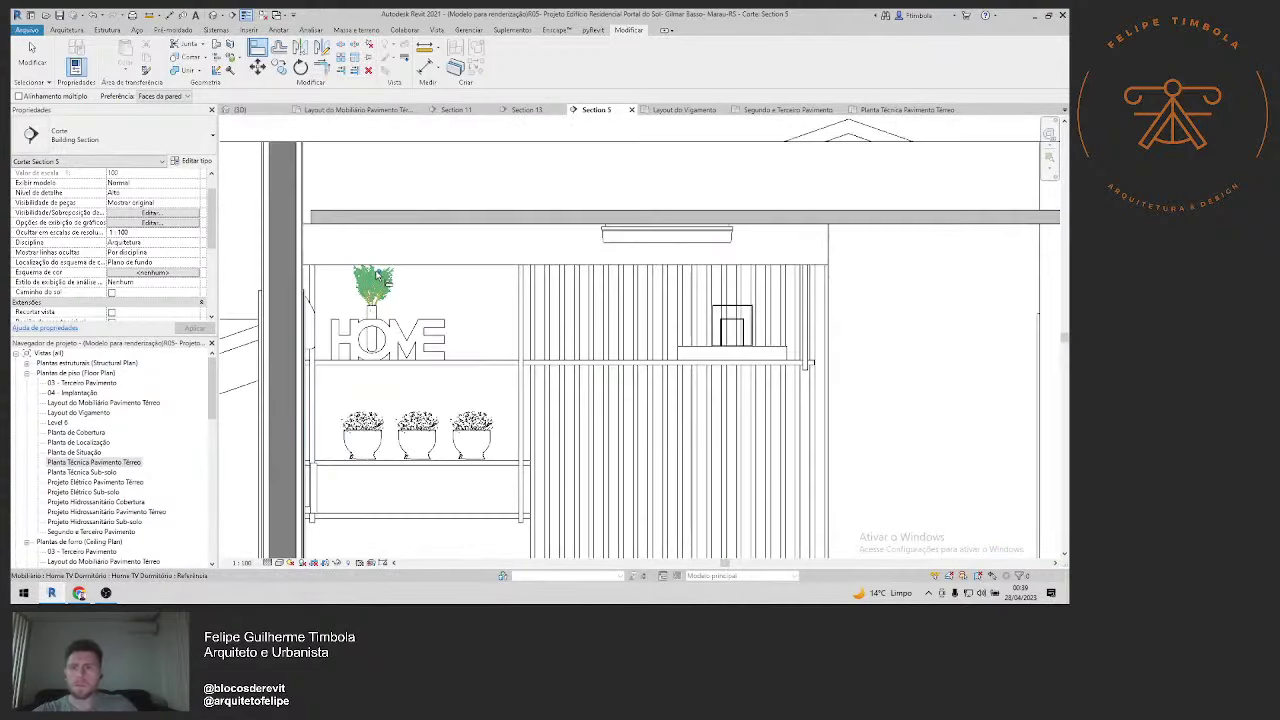
{"action": "scroll", "coordinate": [377, 275], "scroll_direction": "down", "scroll_amount": 1}
{"action": "mouse_move", "coordinate": [870, 300]}
{"action": "middle_mouse_down"}
{"action": "mouse_move", "coordinate": [749, 306]}
{"action": "mouse_move", "coordinate": [574, 266]}
{"action": "mouse_move", "coordinate": [573, 378]}
{"action": "mouse_move", "coordinate": [543, 305]}
{"action": "middle_mouse_up"}
{"action": "scroll", "coordinate": [542, 350], "scroll_direction": "up", "scroll_amount": 2}
{"action": "scroll", "coordinate": [543, 350], "scroll_direction": "down", "scroll_amount": 2}
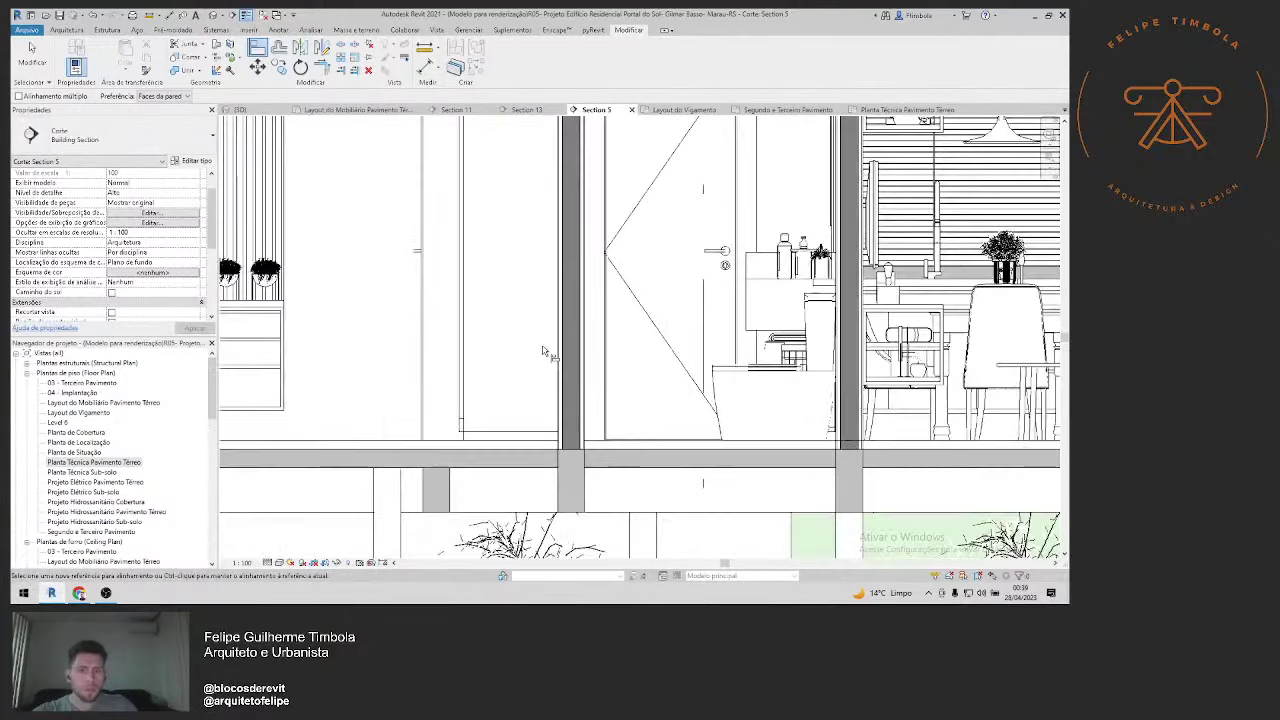
{"action": "scroll", "coordinate": [426, 437], "scroll_direction": "up", "scroll_amount": 1}
{"action": "mouse_move", "coordinate": [780, 480]}
{"action": "middle_mouse_down"}
{"action": "mouse_move", "coordinate": [632, 492]}
{"action": "mouse_move", "coordinate": [355, 481]}
{"action": "middle_mouse_up"}
{"action": "scroll", "coordinate": [632, 492], "scroll_direction": "up", "scroll_amount": 1}
{"action": "scroll", "coordinate": [632, 492], "scroll_direction": "up", "scroll_amount": 1}
{"action": "scroll", "coordinate": [557, 491], "scroll_direction": "down", "scroll_amount": 1}
{"action": "scroll", "coordinate": [792, 478], "scroll_direction": "up", "scroll_amount": 2}
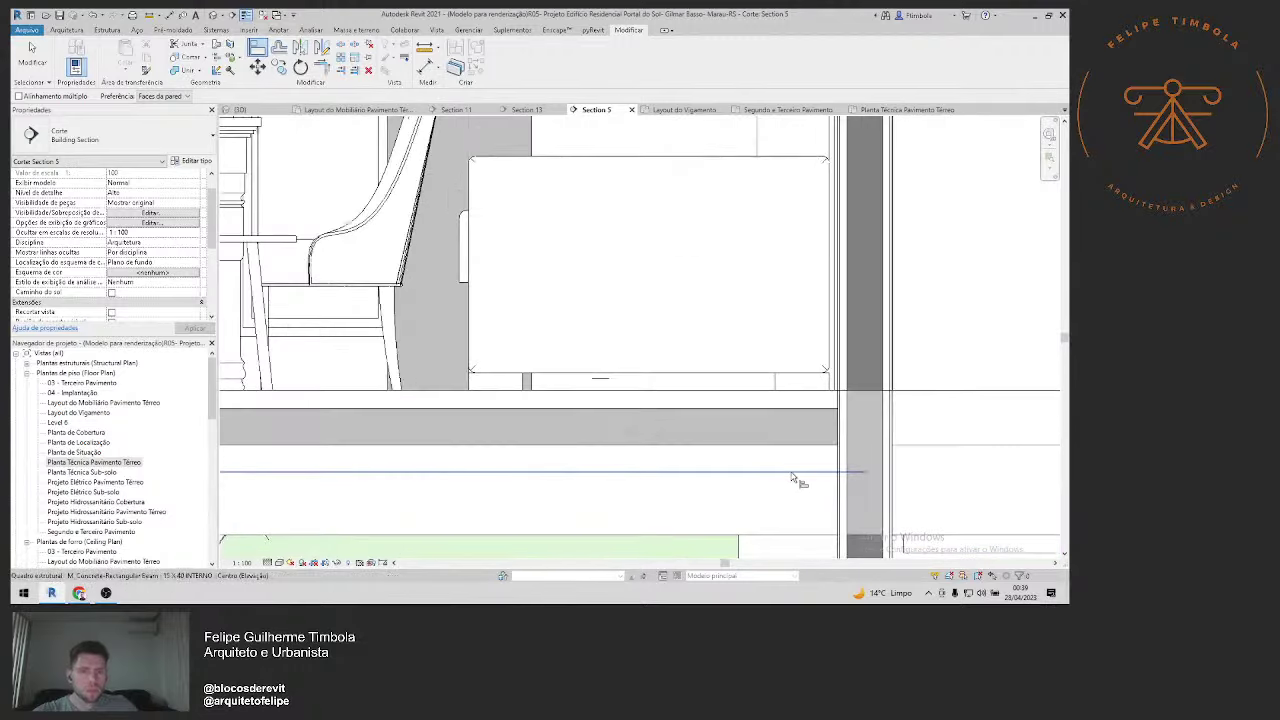
{"action": "scroll", "coordinate": [792, 478], "scroll_direction": "down", "scroll_amount": 1}
{"action": "scroll", "coordinate": [746, 277], "scroll_direction": "down", "scroll_amount": 1}
{"action": "mouse_move", "coordinate": [746, 277]}
{"action": "middle_mouse_down"}
{"action": "mouse_move", "coordinate": [754, 397]}
{"action": "mouse_move", "coordinate": [690, 283]}
{"action": "middle_mouse_up"}
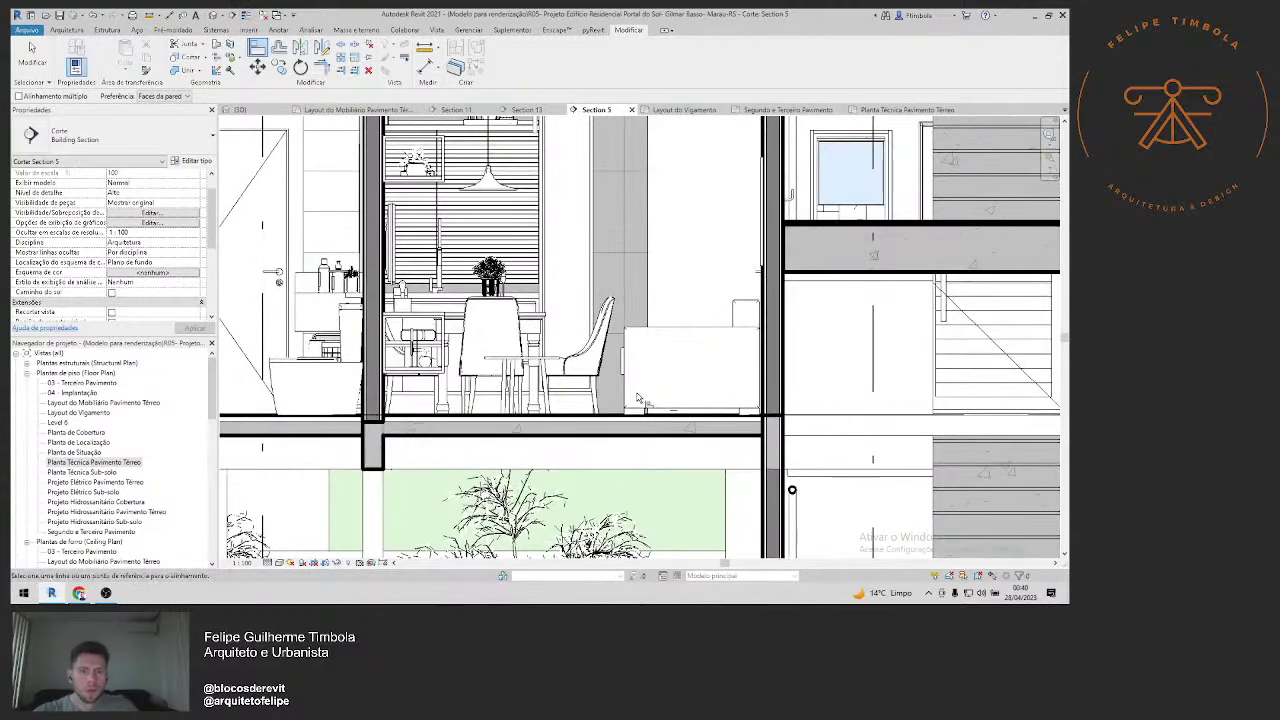
{"action": "middle_click_drag", "start_coordinate": [655, 498], "coordinate": [655, 413]}
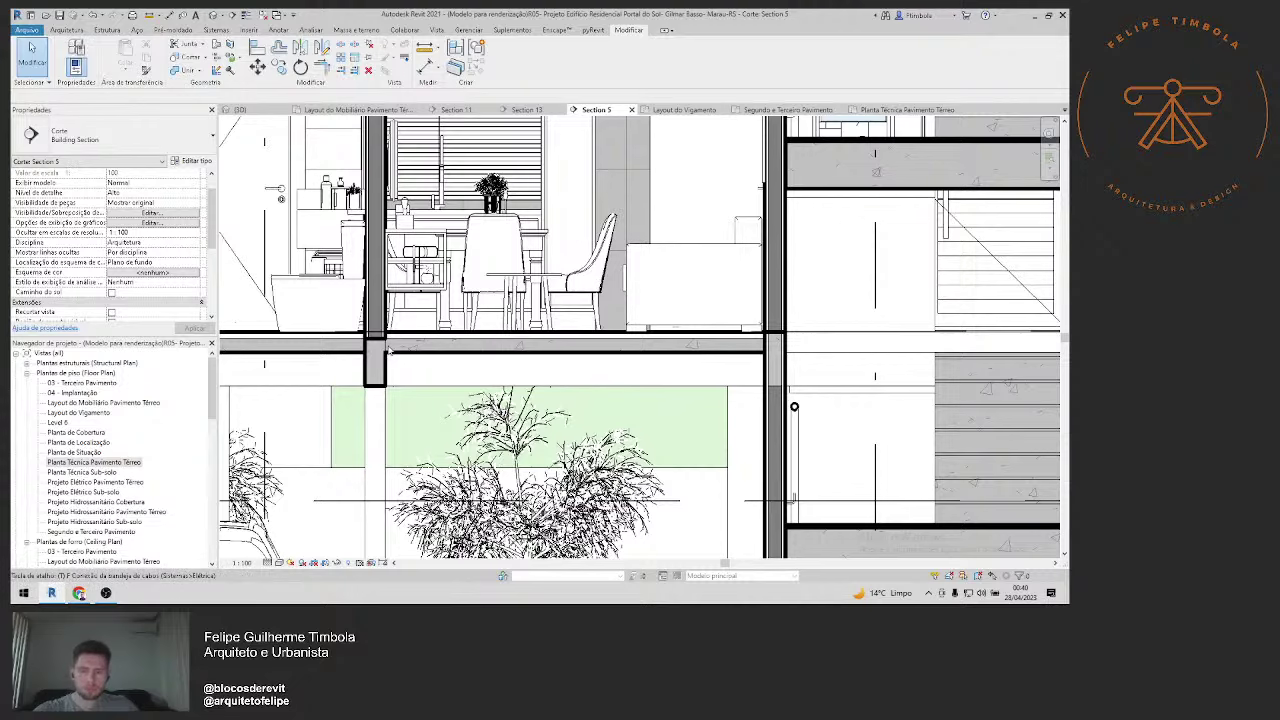
{"action": "scroll", "coordinate": [382, 357], "scroll_direction": "up", "scroll_amount": 3}
{"action": "scroll", "coordinate": [385, 358], "scroll_direction": "up", "scroll_amount": 2}
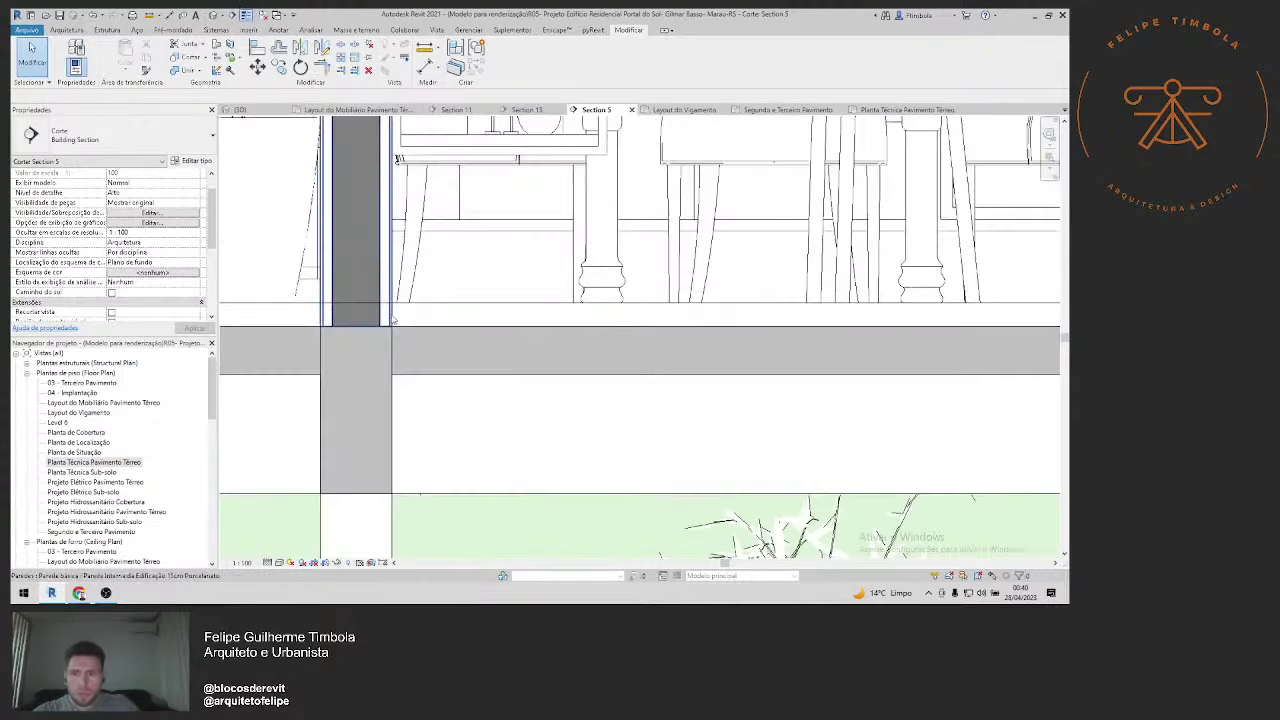
{"action": "scroll", "coordinate": [417, 363], "scroll_direction": "down", "scroll_amount": 3}
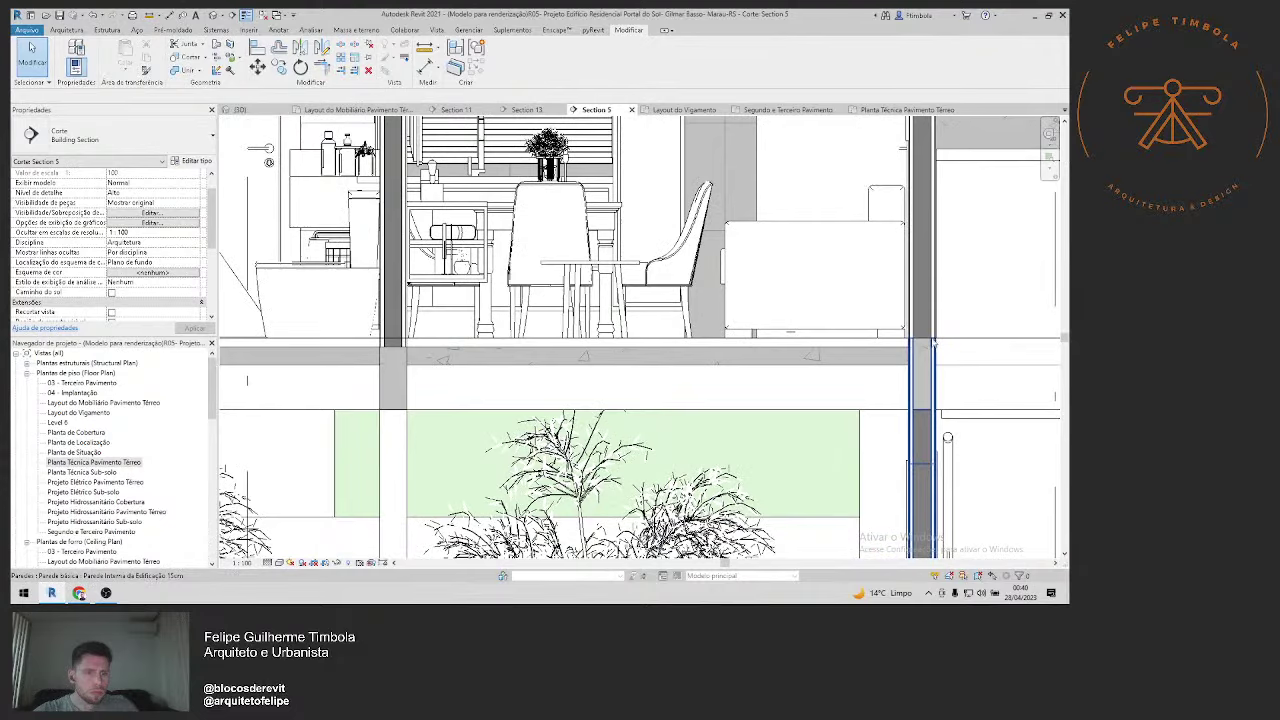
{"action": "mouse_move", "coordinate": [460, 371]}
{"action": "middle_mouse_down"}
{"action": "mouse_move", "coordinate": [835, 289]}
{"action": "mouse_move", "coordinate": [832, 269]}
{"action": "middle_mouse_up"}
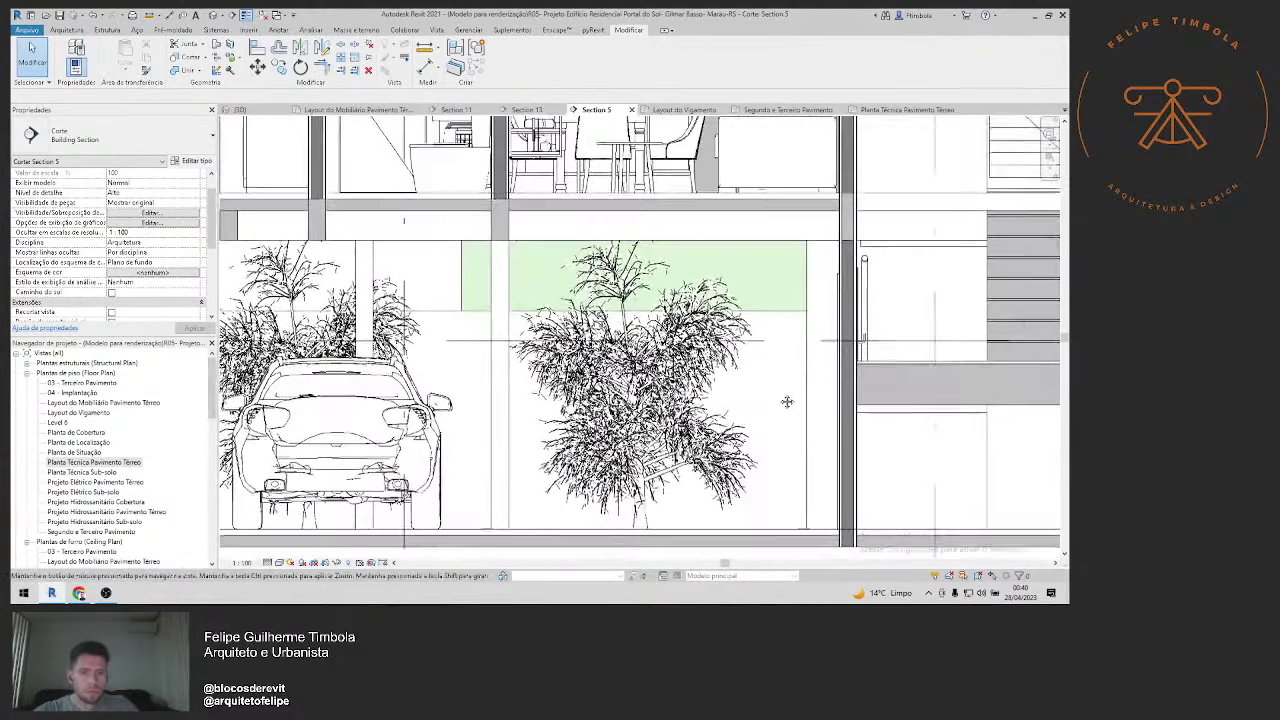
{"action": "mouse_move", "coordinate": [786, 400]}
{"action": "middle_mouse_down"}
{"action": "mouse_move", "coordinate": [781, 378]}
{"action": "mouse_move", "coordinate": [740, 408]}
{"action": "middle_mouse_up"}
{"action": "scroll", "coordinate": [767, 416], "scroll_direction": "down", "scroll_amount": 2}
{"action": "scroll", "coordinate": [740, 408], "scroll_direction": "up", "scroll_amount": 2}
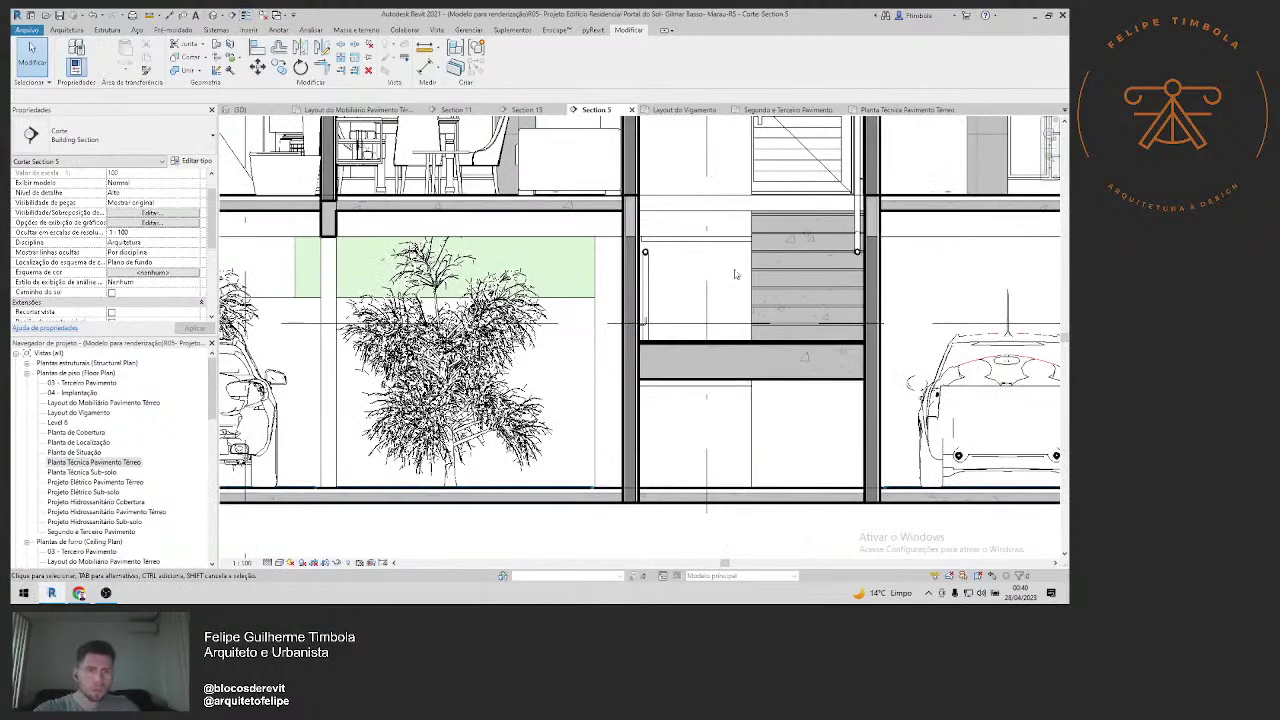
{"action": "middle_click_drag", "start_coordinate": [737, 274], "coordinate": [730, 430]}
{"action": "middle_click_drag", "start_coordinate": [710, 296], "coordinate": [723, 431]}
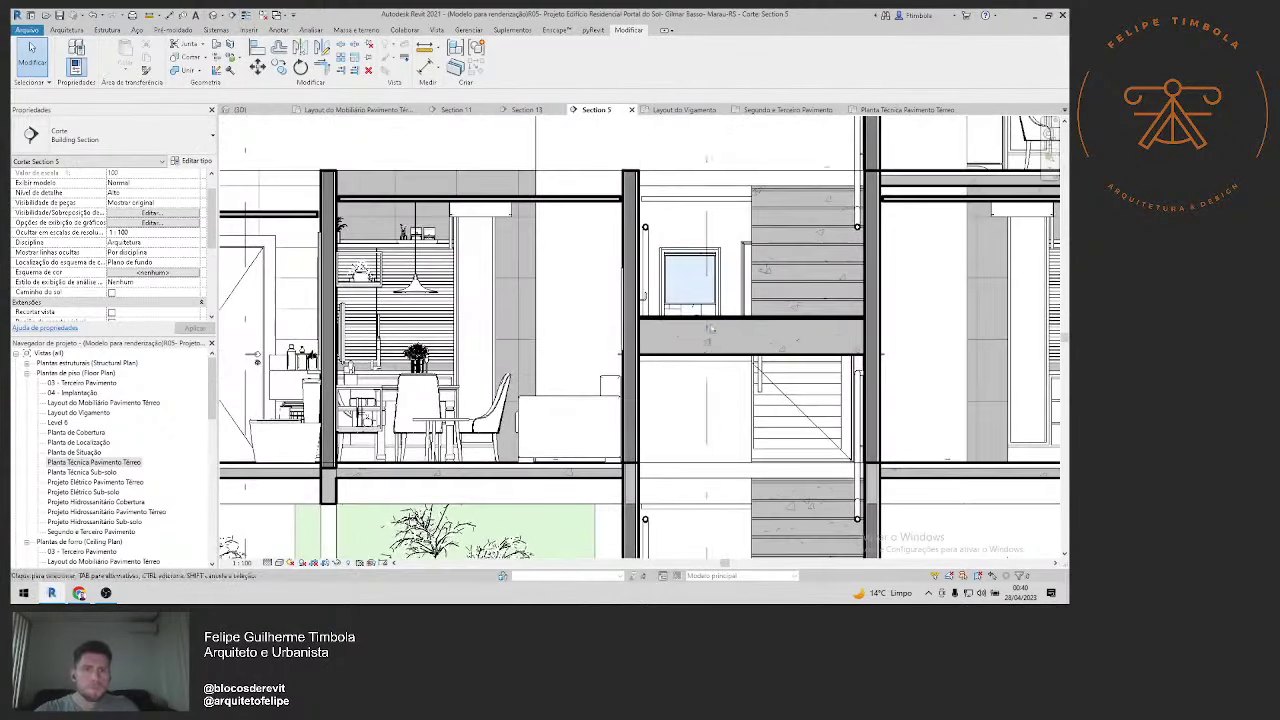
{"action": "scroll", "coordinate": [694, 240], "scroll_direction": "up", "scroll_amount": 1}
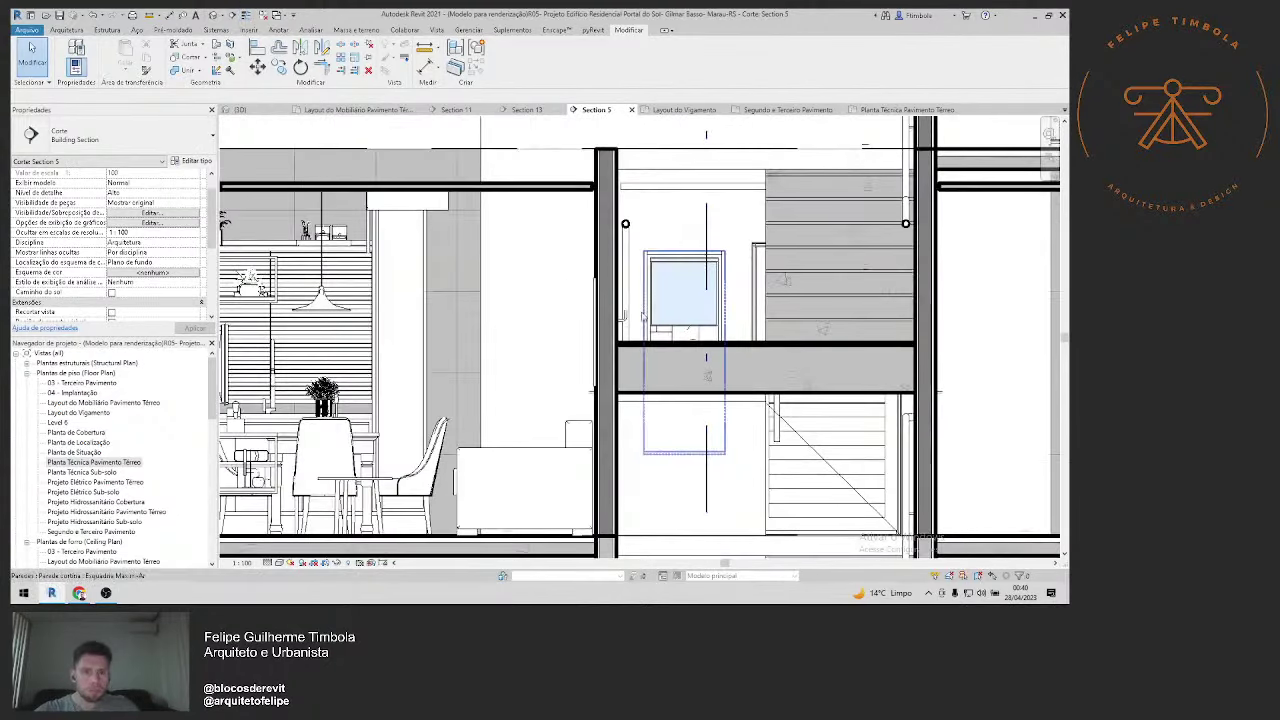
{"action": "scroll", "coordinate": [641, 314], "scroll_direction": "down", "scroll_amount": 1}
{"action": "middle_click_drag", "start_coordinate": [690, 450], "coordinate": [695, 341]}
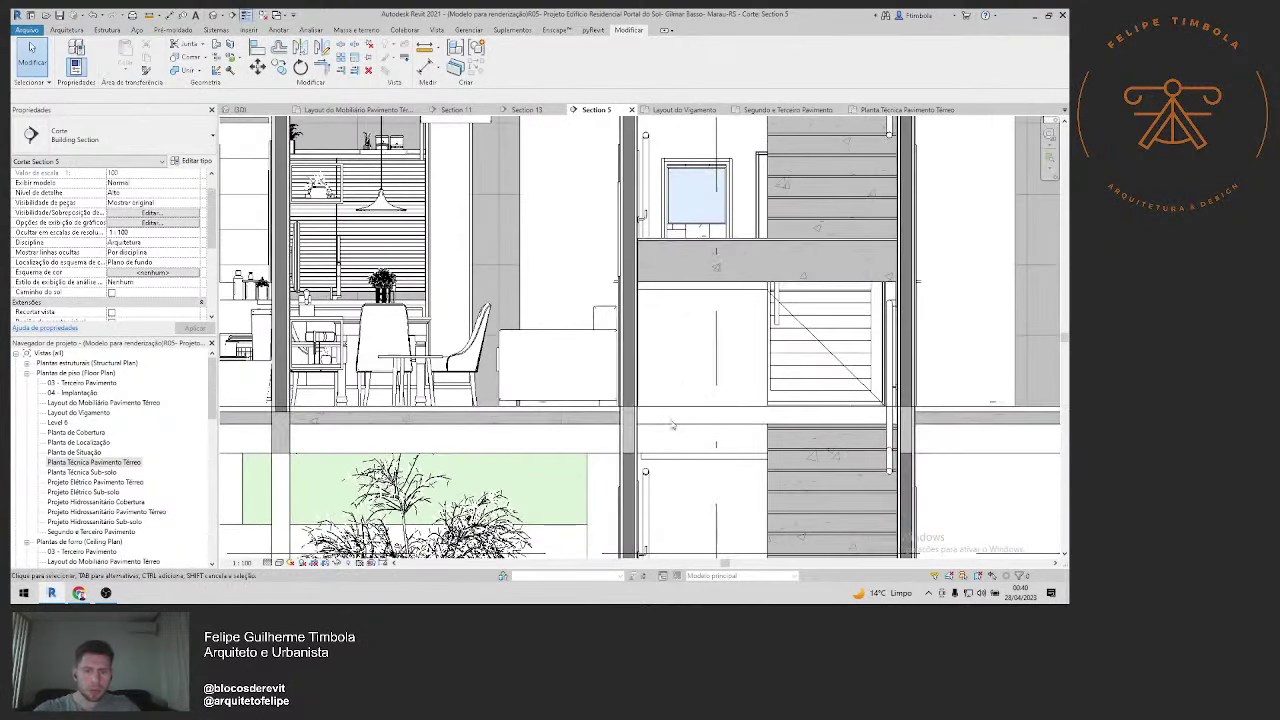
{"action": "scroll", "coordinate": [640, 403], "scroll_direction": "up", "scroll_amount": 2}
{"action": "scroll", "coordinate": [634, 403], "scroll_direction": "up", "scroll_amount": 2}
{"action": "scroll", "coordinate": [617, 424], "scroll_direction": "up", "scroll_amount": 2}
{"action": "left_click", "coordinate": [617, 424]}
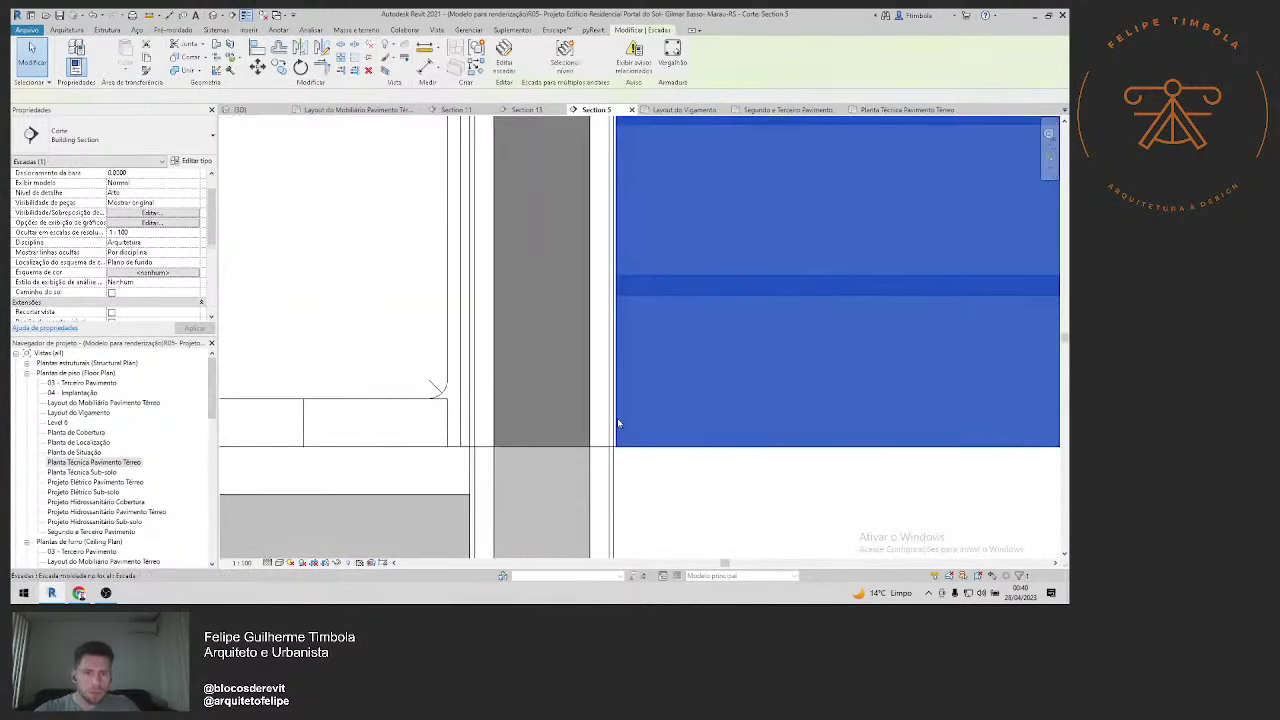
{"action": "scroll", "coordinate": [634, 451], "scroll_direction": "down", "scroll_amount": 1}
{"action": "scroll", "coordinate": [634, 320], "scroll_direction": "down", "scroll_amount": 1}
{"action": "scroll", "coordinate": [634, 339], "scroll_direction": "down", "scroll_amount": 1}
{"action": "scroll", "coordinate": [660, 260], "scroll_direction": "down", "scroll_amount": 1}
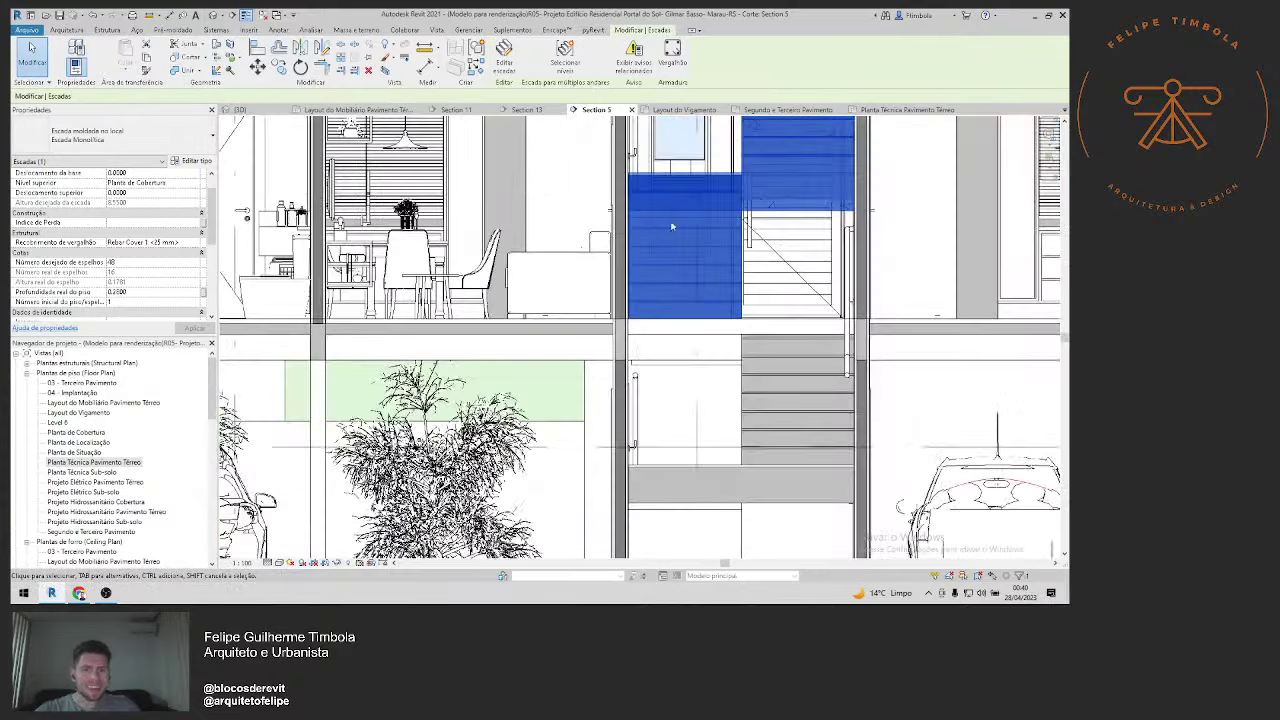
{"action": "key", "text": "Escape"}
{"action": "scroll", "coordinate": [650, 230], "scroll_direction": "up", "scroll_amount": 2}
{"action": "scroll", "coordinate": [643, 207], "scroll_direction": "up", "scroll_amount": 1}
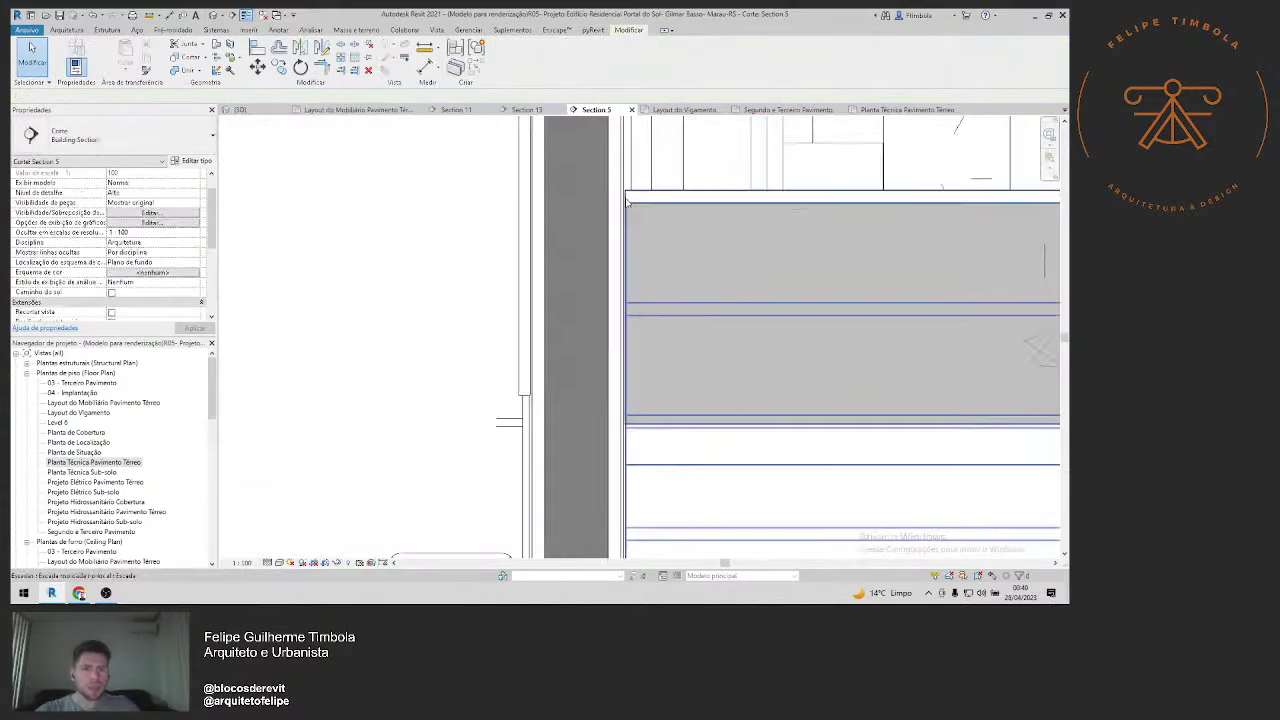
{"action": "scroll", "coordinate": [643, 207], "scroll_direction": "up", "scroll_amount": 2}
{"action": "middle_click_drag", "start_coordinate": [571, 237], "coordinate": [730, 224]}
{"action": "scroll", "coordinate": [734, 220], "scroll_direction": "down", "scroll_amount": 1}
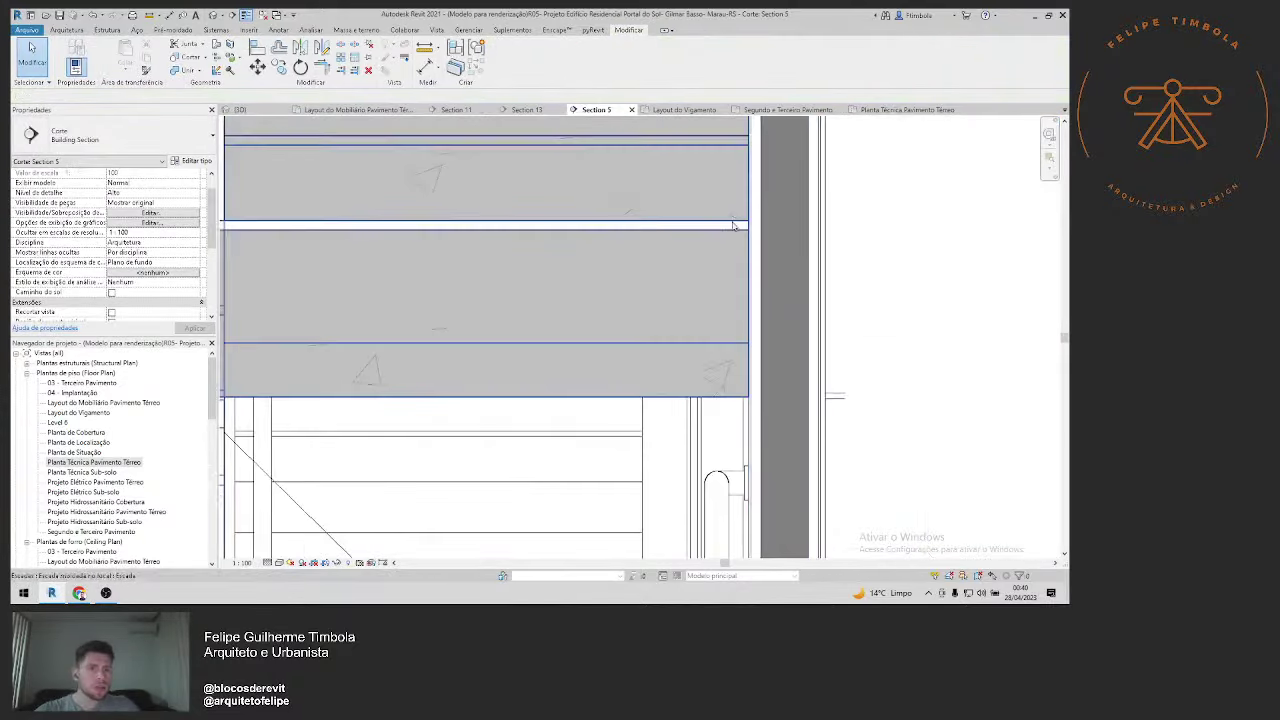
{"action": "scroll", "coordinate": [751, 271], "scroll_direction": "up", "scroll_amount": 2}
{"action": "scroll", "coordinate": [740, 280], "scroll_direction": "down", "scroll_amount": 2}
{"action": "scroll", "coordinate": [740, 280], "scroll_direction": "down", "scroll_amount": 1}
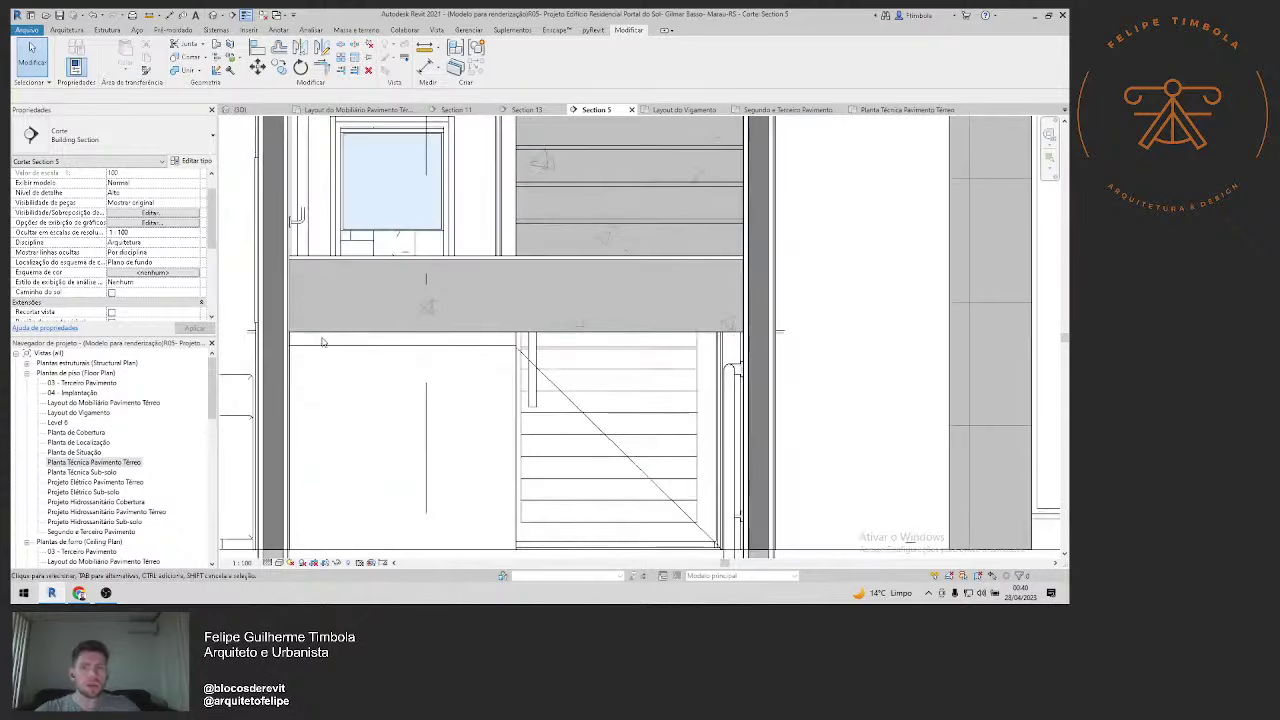
{"action": "scroll", "coordinate": [410, 400], "scroll_direction": "down", "scroll_amount": 2}
{"action": "mouse_move", "coordinate": [410, 400]}
{"action": "middle_mouse_down"}
{"action": "mouse_move", "coordinate": [523, 420]}
{"action": "mouse_move", "coordinate": [530, 360]}
{"action": "middle_mouse_up"}
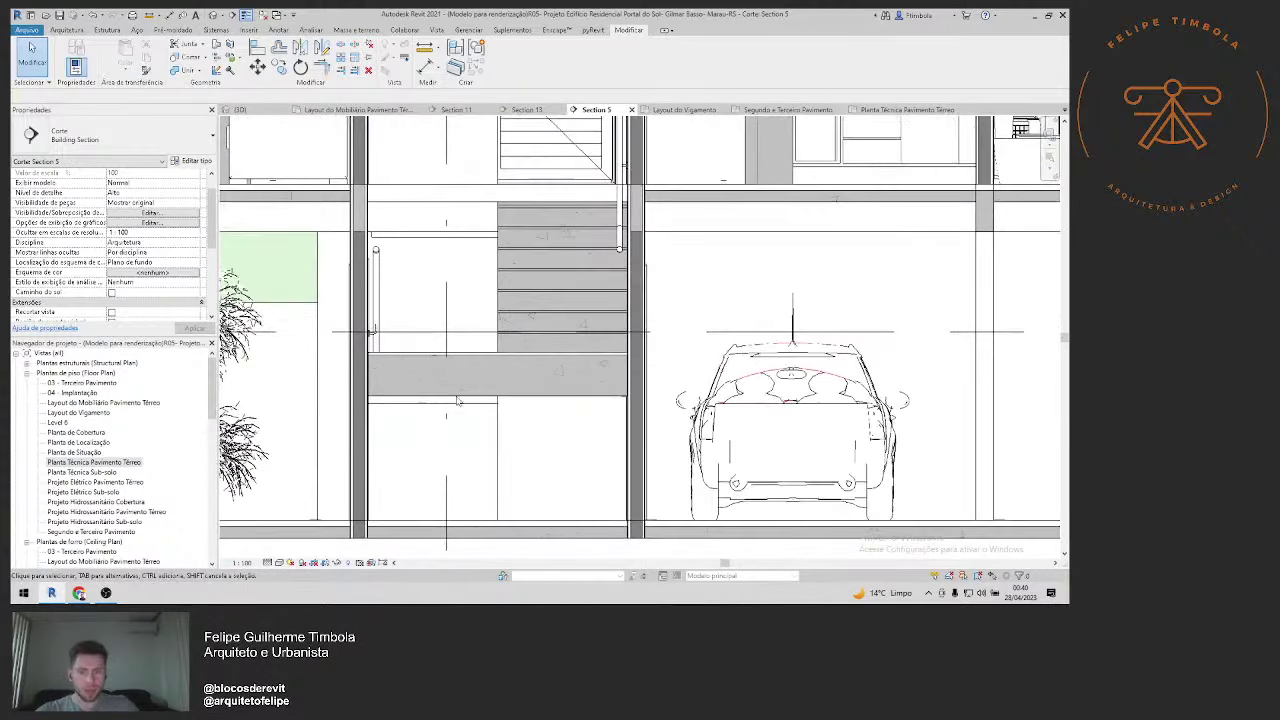
{"action": "middle_click_drag", "start_coordinate": [560, 555], "coordinate": [565, 430]}
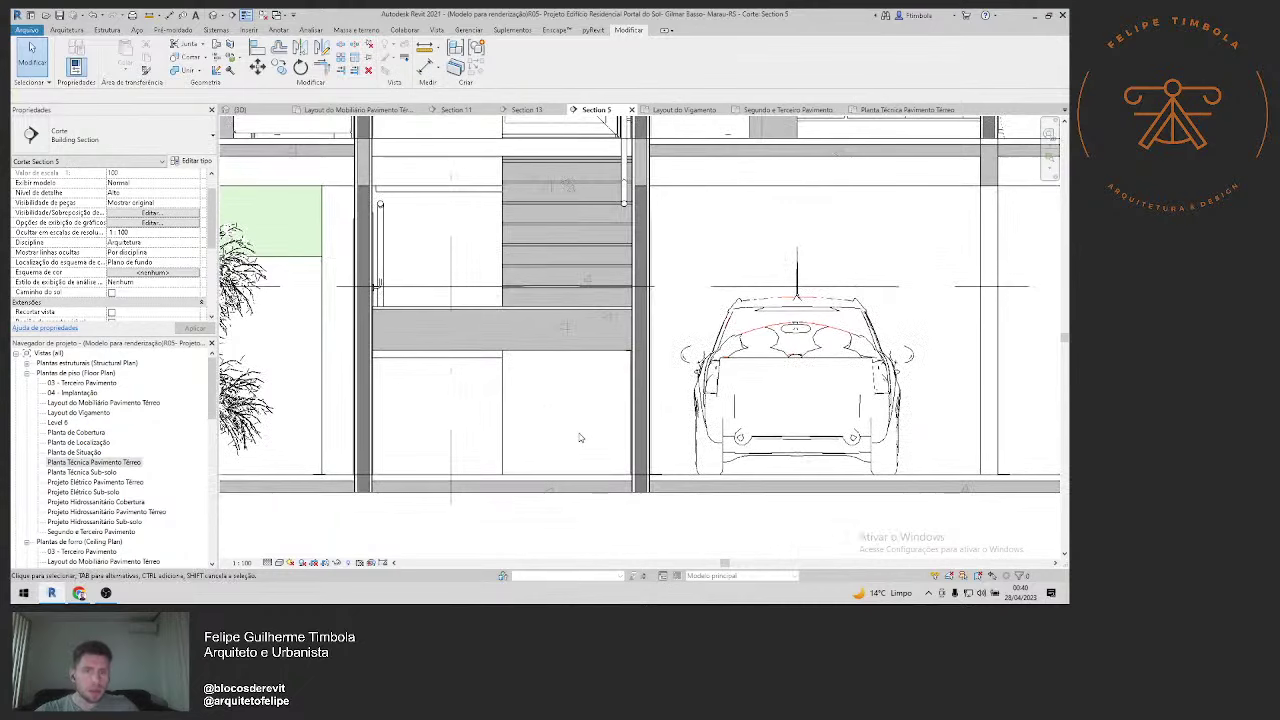
{"action": "scroll", "coordinate": [600, 455], "scroll_direction": "up", "scroll_amount": 2}
{"action": "scroll", "coordinate": [630, 465], "scroll_direction": "up", "scroll_amount": 3}
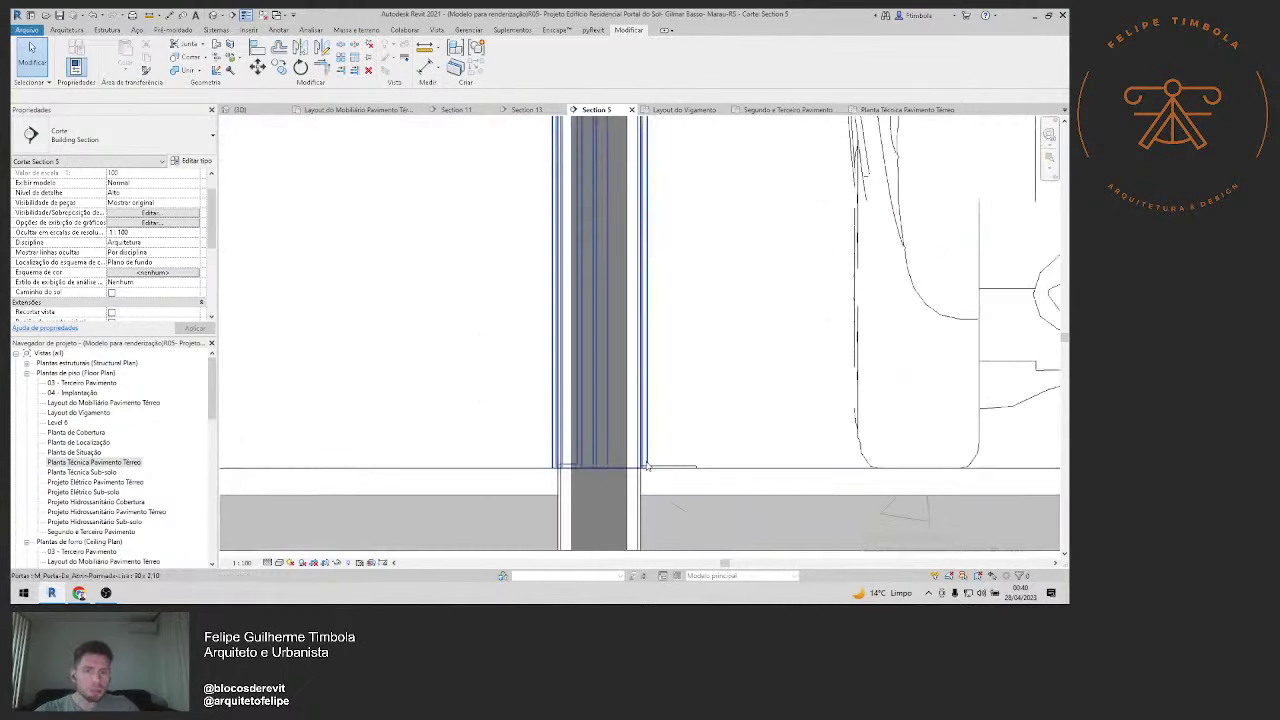
{"action": "scroll", "coordinate": [655, 470], "scroll_direction": "down", "scroll_amount": 2}
{"action": "scroll", "coordinate": [682, 260], "scroll_direction": "up", "scroll_amount": 2}
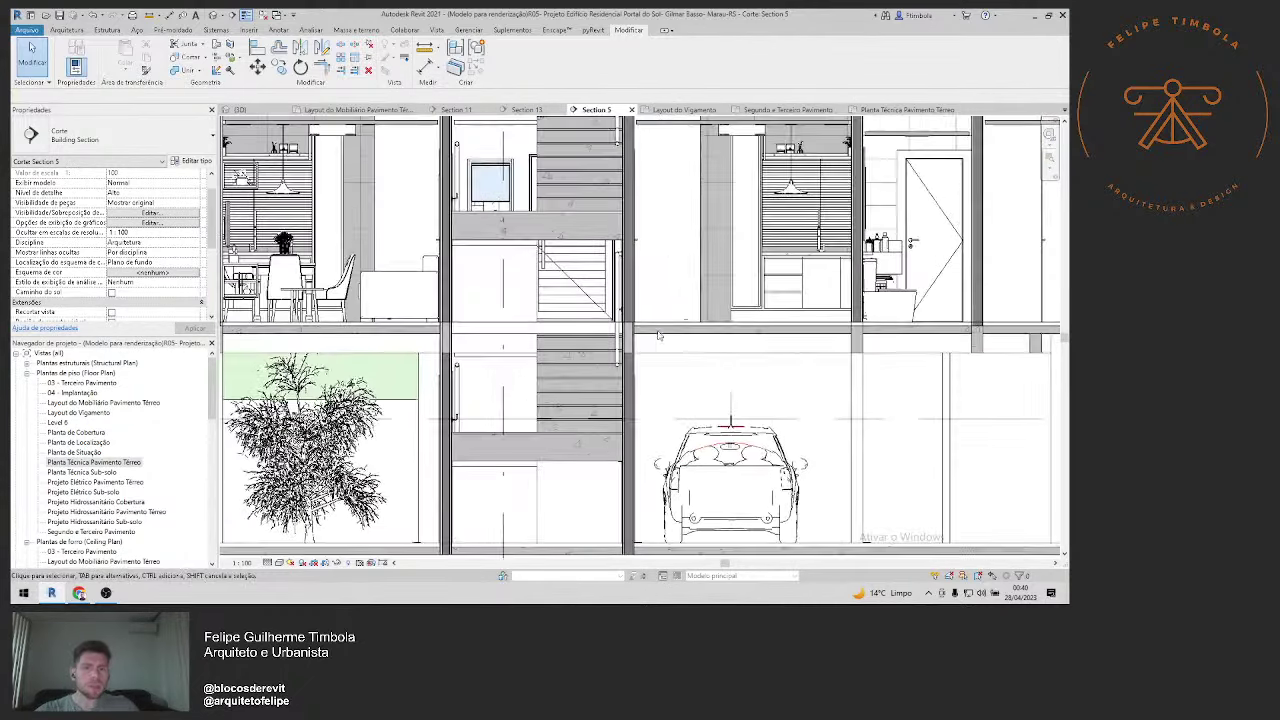
{"action": "scroll", "coordinate": [669, 291], "scroll_direction": "up", "scroll_amount": 1}
{"action": "scroll", "coordinate": [658, 324], "scroll_direction": "up", "scroll_amount": 2}
{"action": "scroll", "coordinate": [658, 378], "scroll_direction": "up", "scroll_amount": 2}
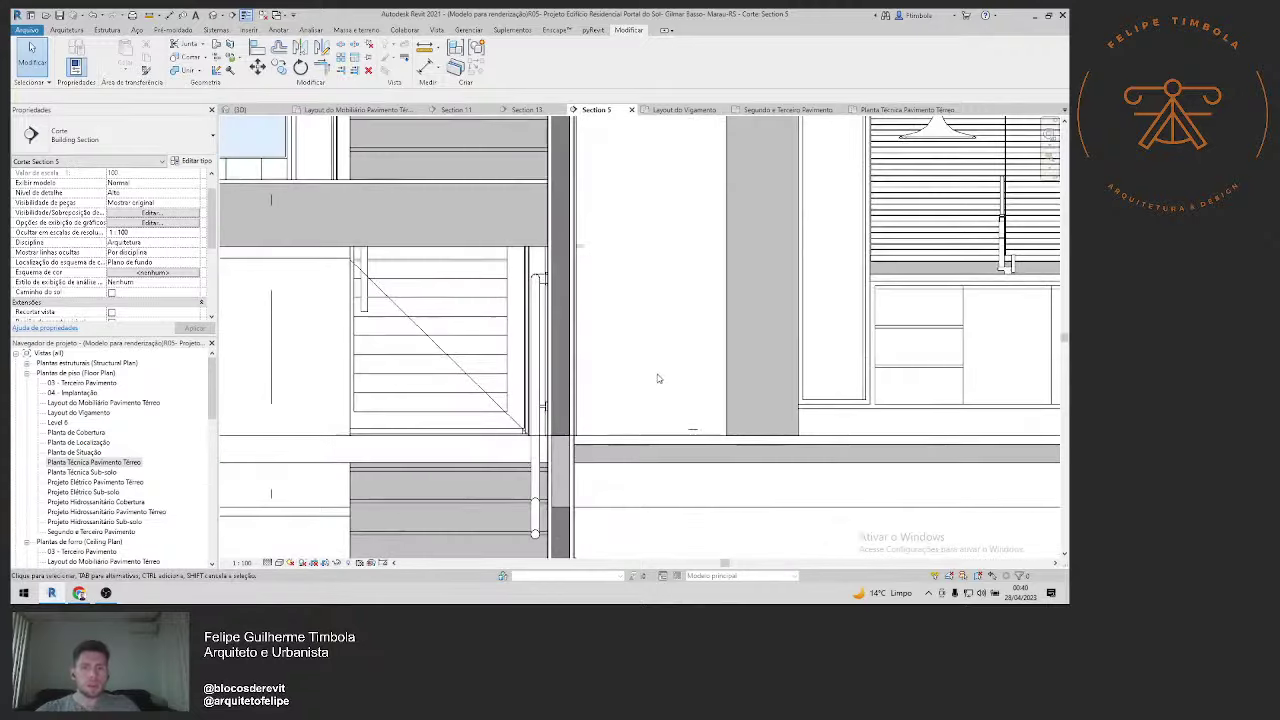
{"action": "middle_click_drag", "start_coordinate": [605, 290], "coordinate": [606, 452]}
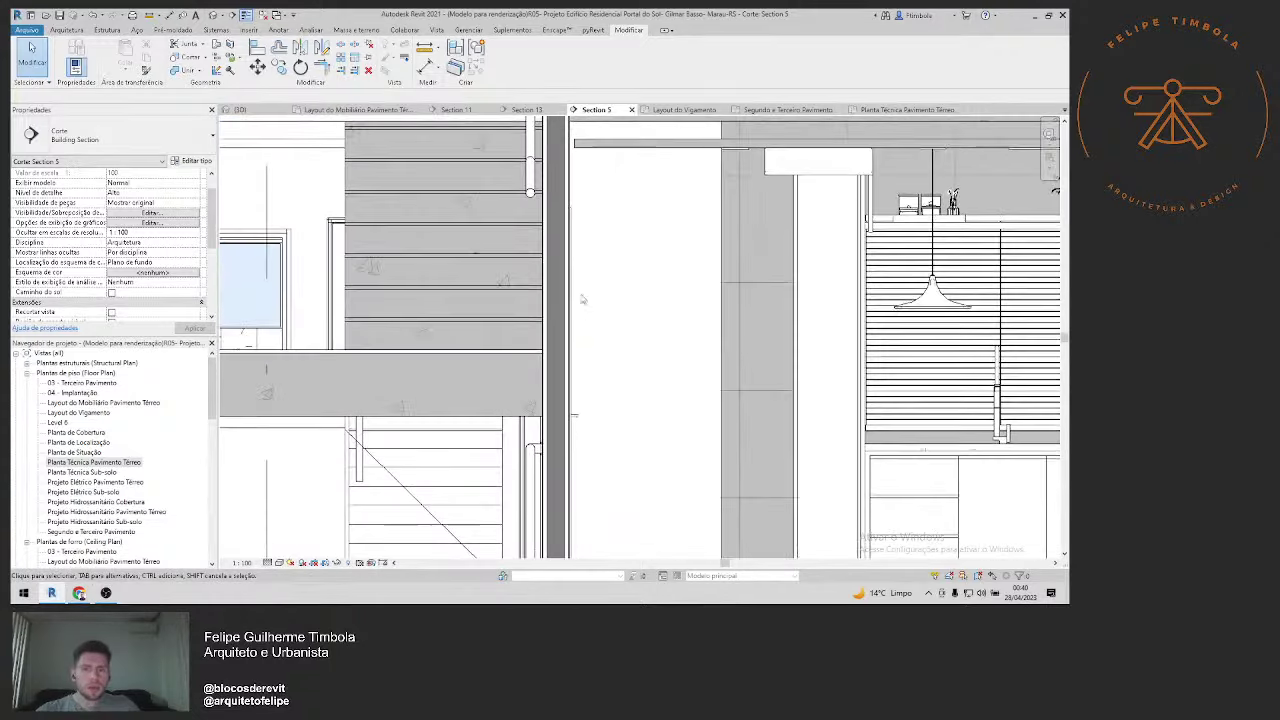
{"action": "scroll", "coordinate": [590, 310], "scroll_direction": "down", "scroll_amount": 2}
{"action": "scroll", "coordinate": [714, 206], "scroll_direction": "up", "scroll_amount": 1}
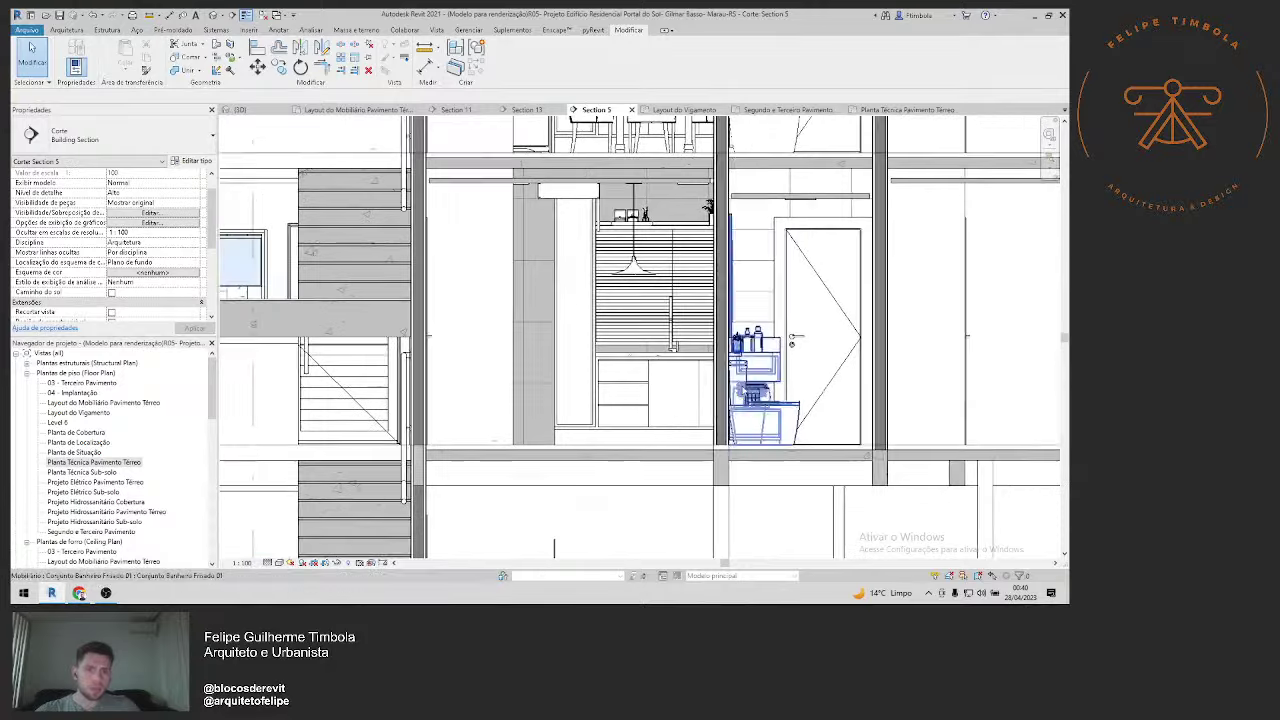
{"action": "scroll", "coordinate": [790, 340], "scroll_direction": "up", "scroll_amount": 1}
{"action": "scroll", "coordinate": [864, 440], "scroll_direction": "up", "scroll_amount": 2}
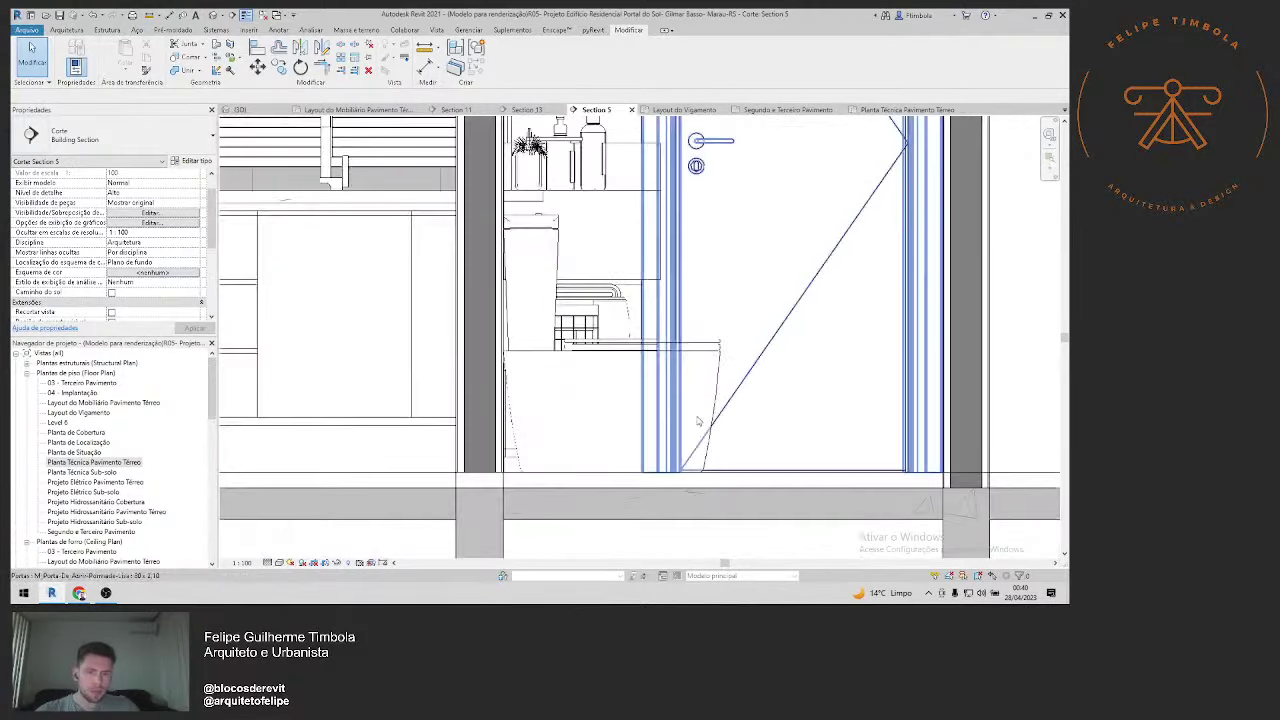
{"action": "middle_click_drag", "start_coordinate": [660, 445], "coordinate": [405, 445]}
{"action": "scroll", "coordinate": [640, 428], "scroll_direction": "down", "scroll_amount": 1}
{"action": "scroll", "coordinate": [640, 428], "scroll_direction": "down", "scroll_amount": 1}
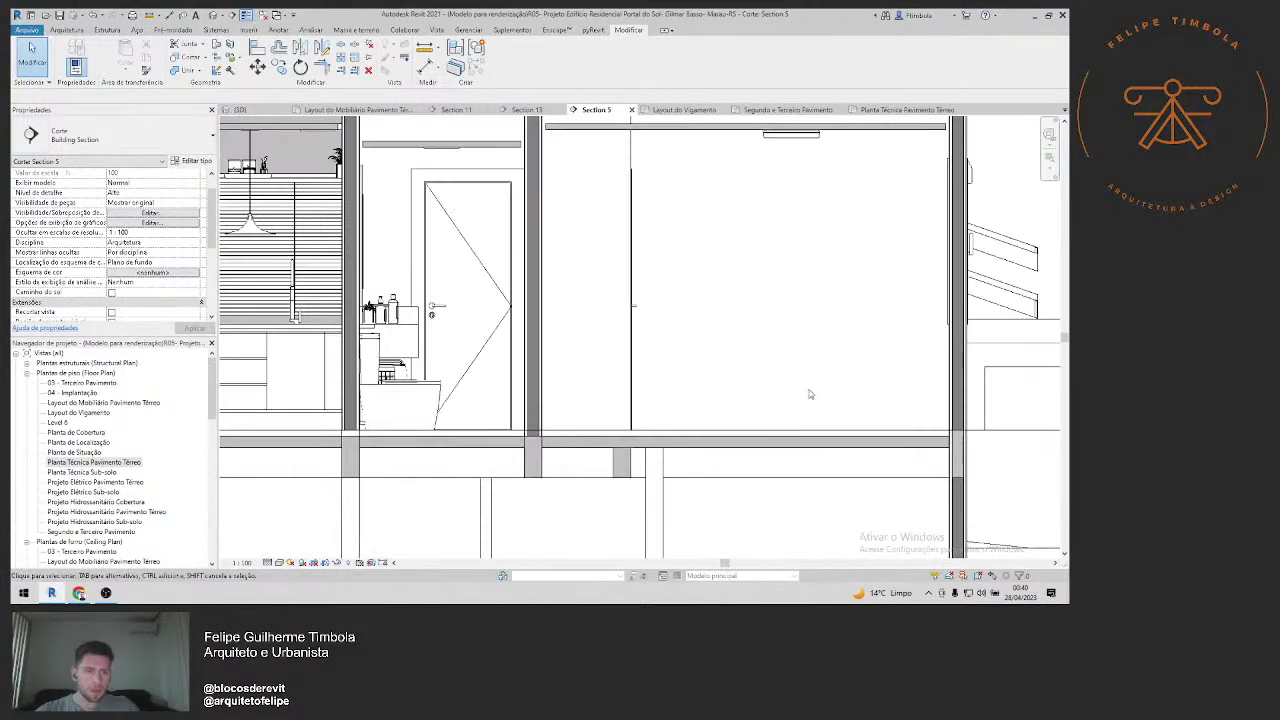
{"action": "scroll", "coordinate": [820, 251], "scroll_direction": "up", "scroll_amount": 1}
{"action": "scroll", "coordinate": [815, 325], "scroll_direction": "up", "scroll_amount": 3}
{"action": "scroll", "coordinate": [815, 325], "scroll_direction": "down", "scroll_amount": 2}
{"action": "scroll", "coordinate": [776, 348], "scroll_direction": "up", "scroll_amount": 2}
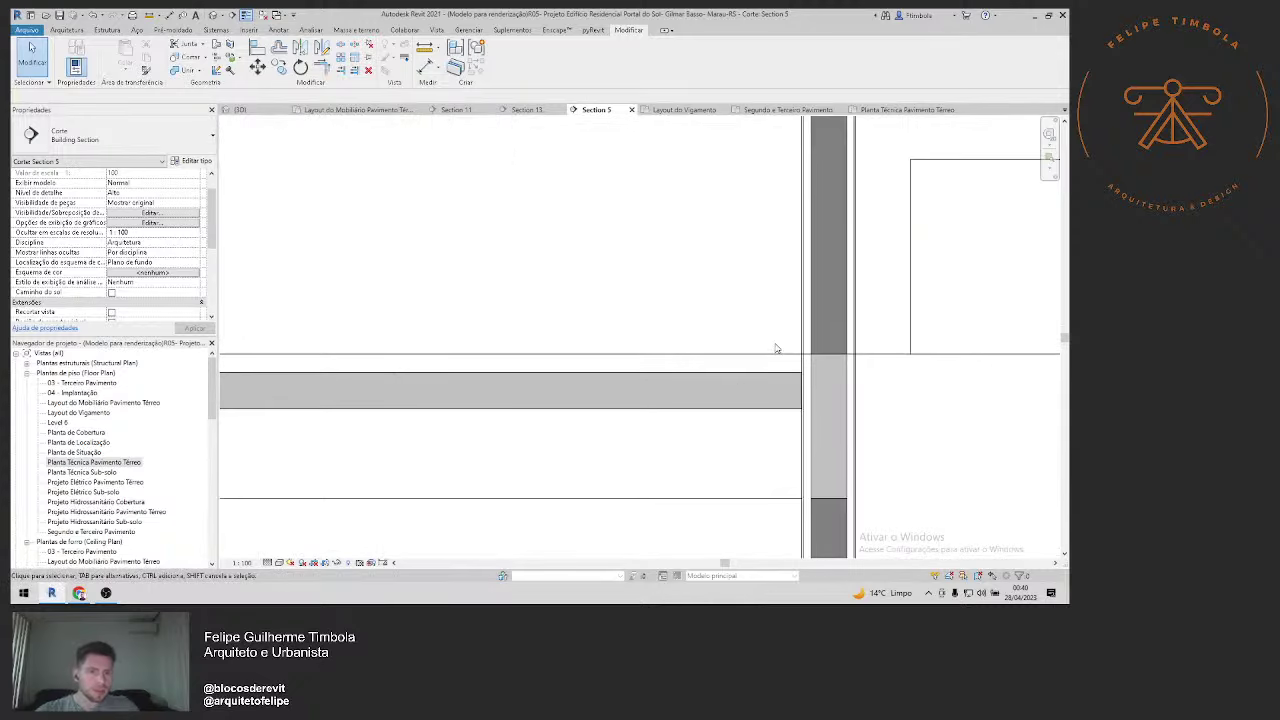
{"action": "scroll", "coordinate": [776, 348], "scroll_direction": "down", "scroll_amount": 1}
{"action": "scroll", "coordinate": [740, 330], "scroll_direction": "down", "scroll_amount": 1}
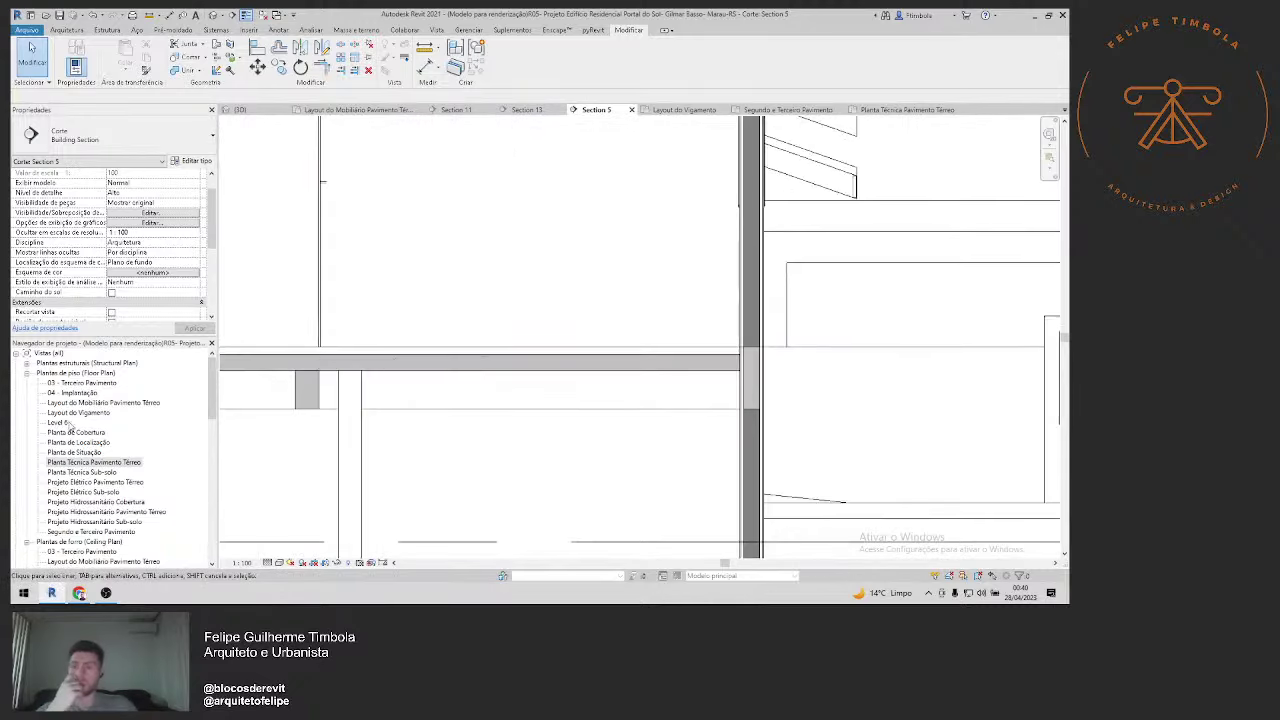
{"action": "scroll", "coordinate": [700, 310], "scroll_direction": "down", "scroll_amount": 1}
{"action": "scroll", "coordinate": [630, 286], "scroll_direction": "down", "scroll_amount": 1}
{"action": "scroll", "coordinate": [630, 286], "scroll_direction": "up", "scroll_amount": 1}
{"action": "scroll", "coordinate": [615, 276], "scroll_direction": "up", "scroll_amount": 2}
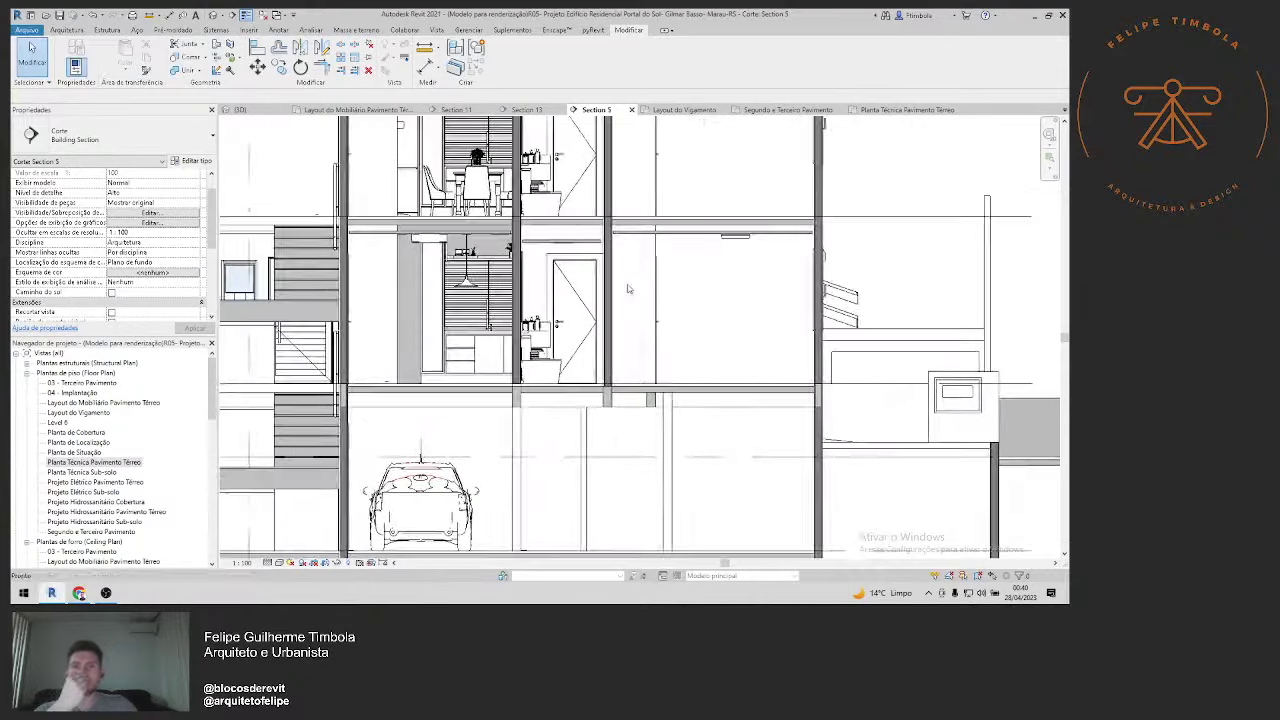
{"action": "scroll", "coordinate": [600, 266], "scroll_direction": "up", "scroll_amount": 1}
{"action": "scroll", "coordinate": [590, 260], "scroll_direction": "up", "scroll_amount": 1}
{"action": "scroll", "coordinate": [442, 377], "scroll_direction": "down", "scroll_amount": 2}
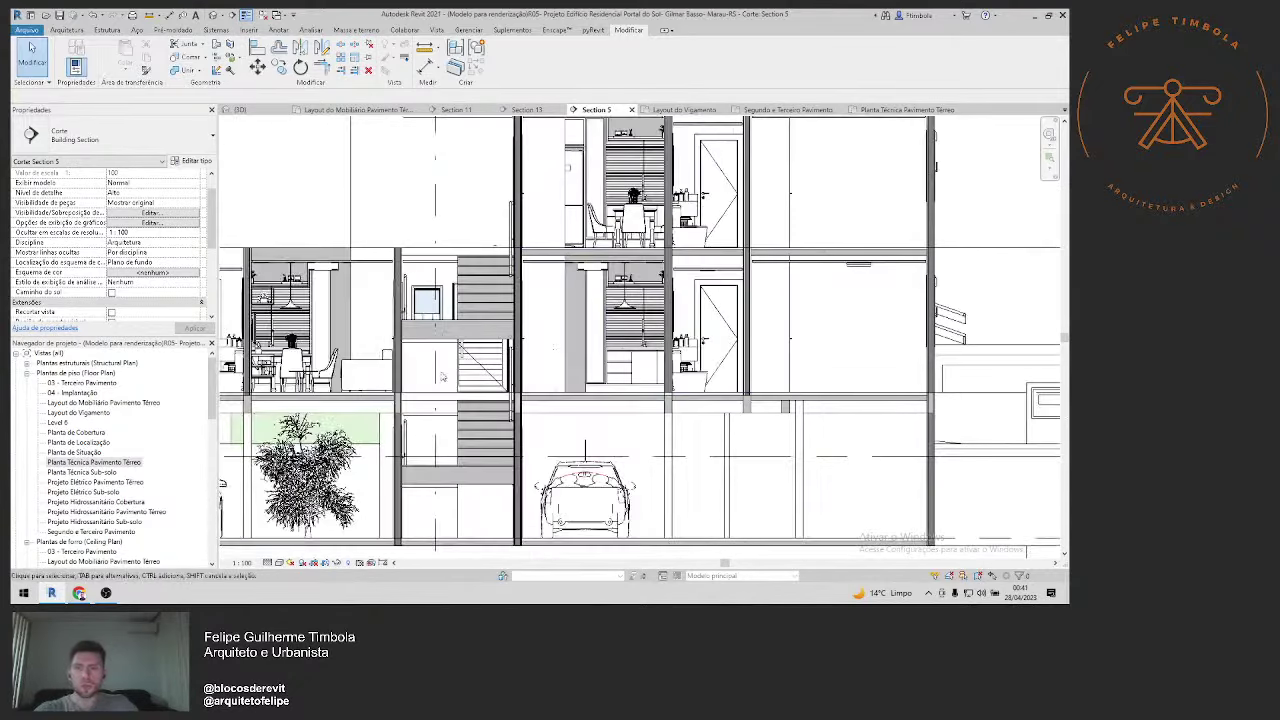
{"action": "double_click", "coordinate": [122, 462]}
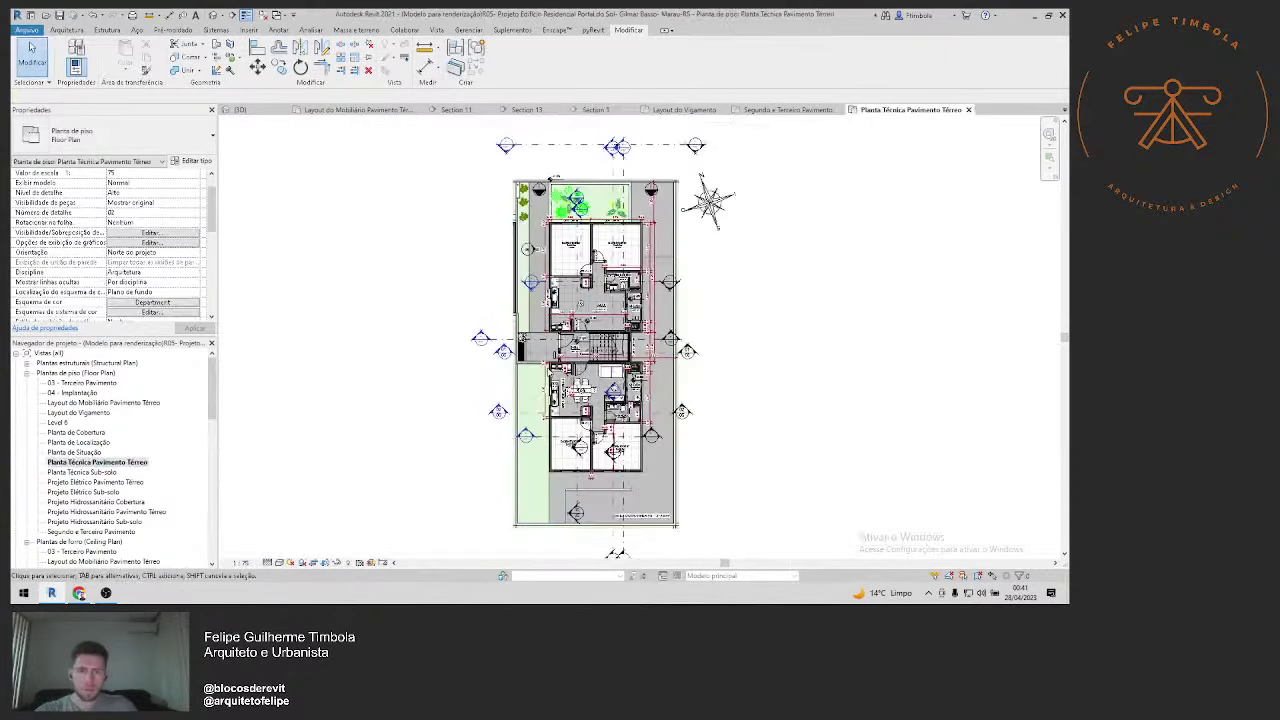
{"action": "left_click", "coordinate": [628, 167]}
{"action": "scroll", "coordinate": [636, 519], "scroll_direction": "up", "scroll_amount": 2}
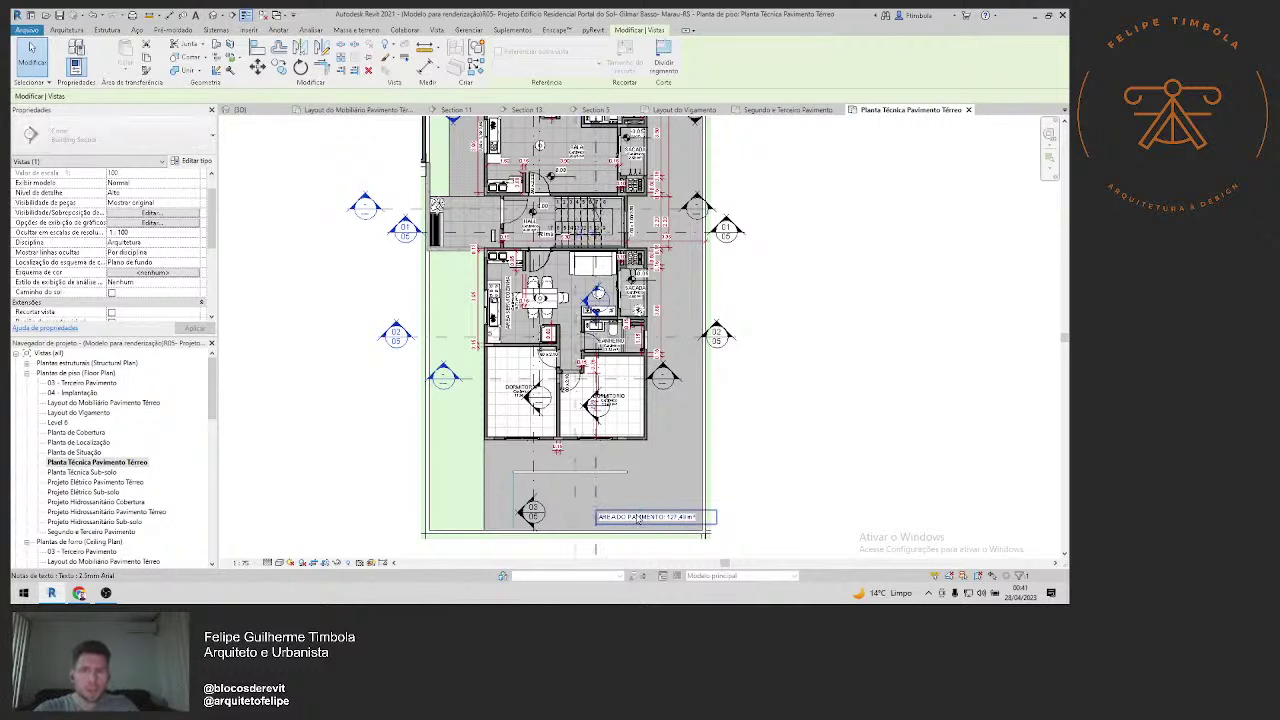
{"action": "key", "text": "Escape"}
{"action": "key", "text": "z"}
{"action": "key", "text": "f"}
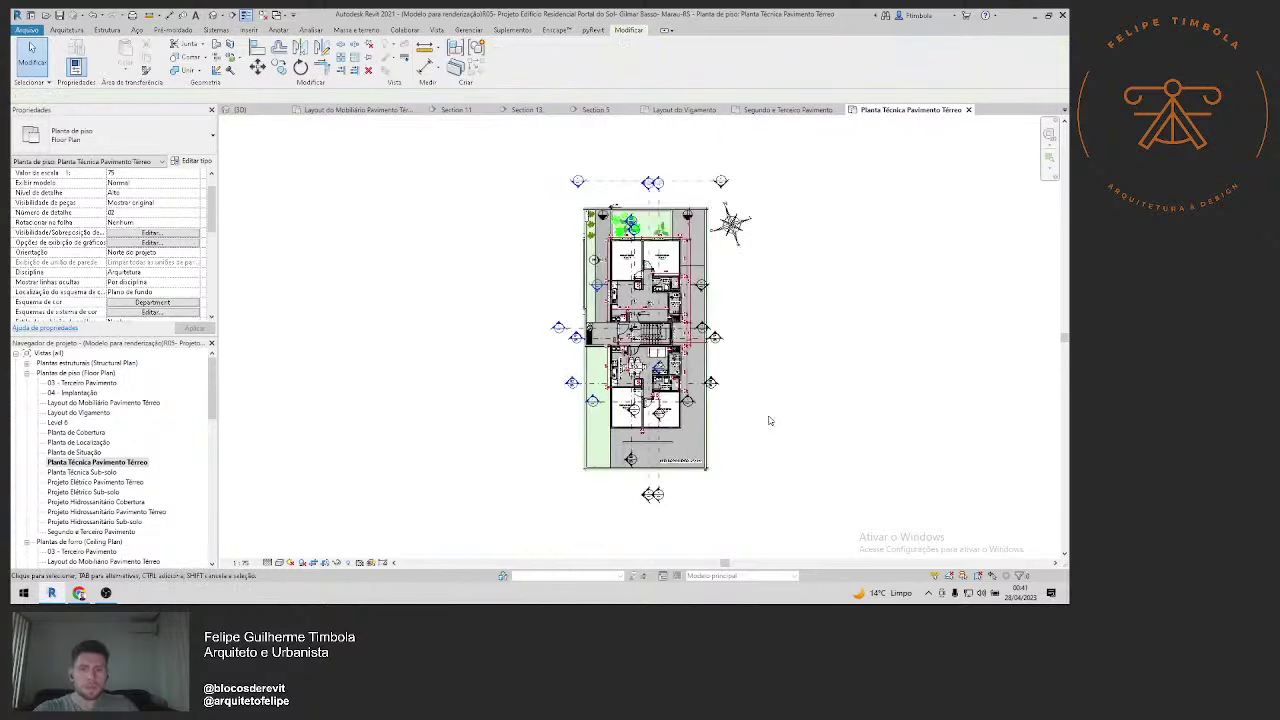
{"action": "key", "text": "ctrl+Tab"}
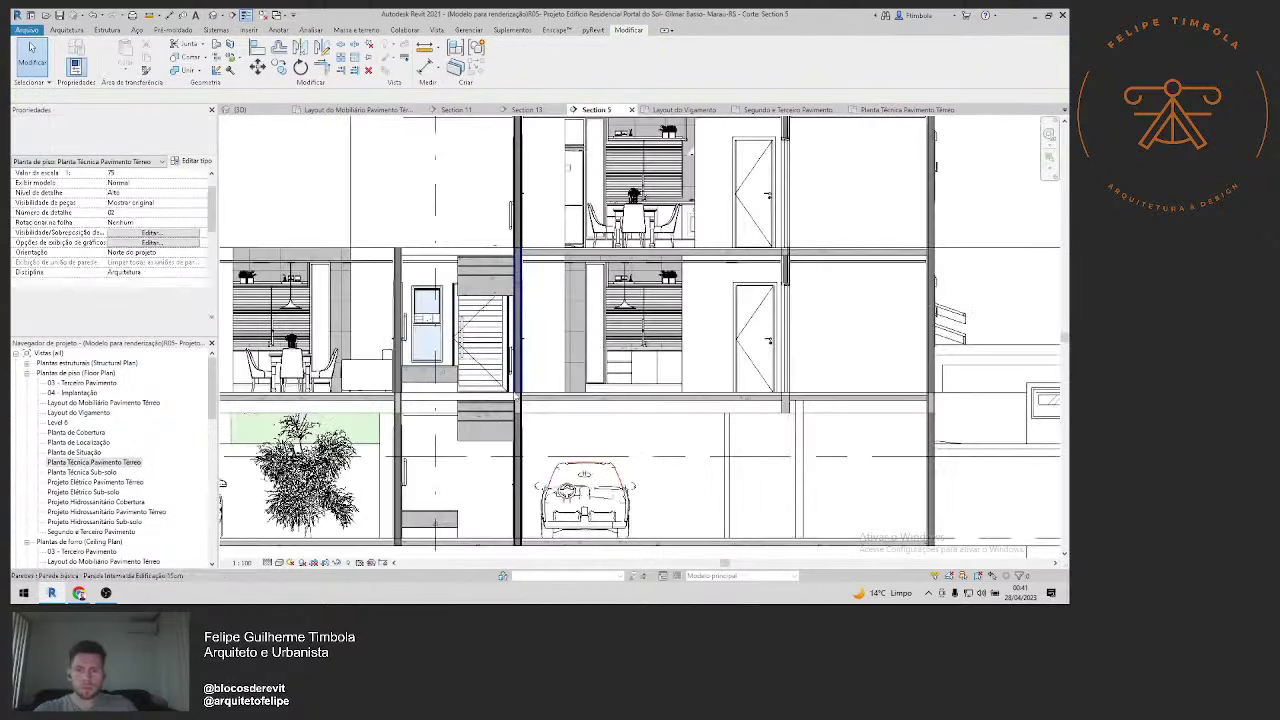
Step: Zoom and pan Section 5 to bring the door into view
{"action": "scroll", "coordinate": [865, 359], "scroll_direction": "up", "scroll_amount": 2}
{"action": "scroll", "coordinate": [862, 360], "scroll_direction": "up", "scroll_amount": 1}
{"action": "scroll", "coordinate": [858, 361], "scroll_direction": "up", "scroll_amount": 2}
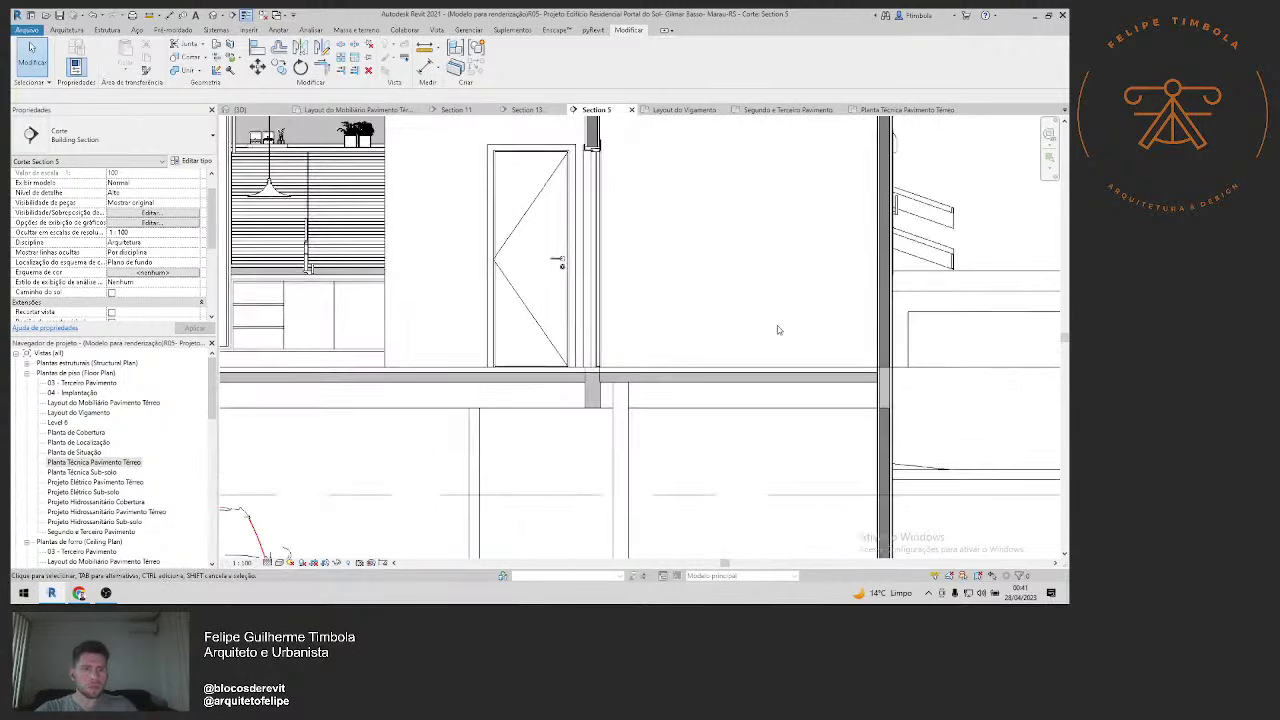
{"action": "scroll", "coordinate": [853, 362], "scroll_direction": "up", "scroll_amount": 1}
{"action": "scroll", "coordinate": [849, 364], "scroll_direction": "up", "scroll_amount": 1}
{"action": "scroll", "coordinate": [849, 364], "scroll_direction": "up", "scroll_amount": 2}
{"action": "scroll", "coordinate": [910, 439], "scroll_direction": "up", "scroll_amount": 1}
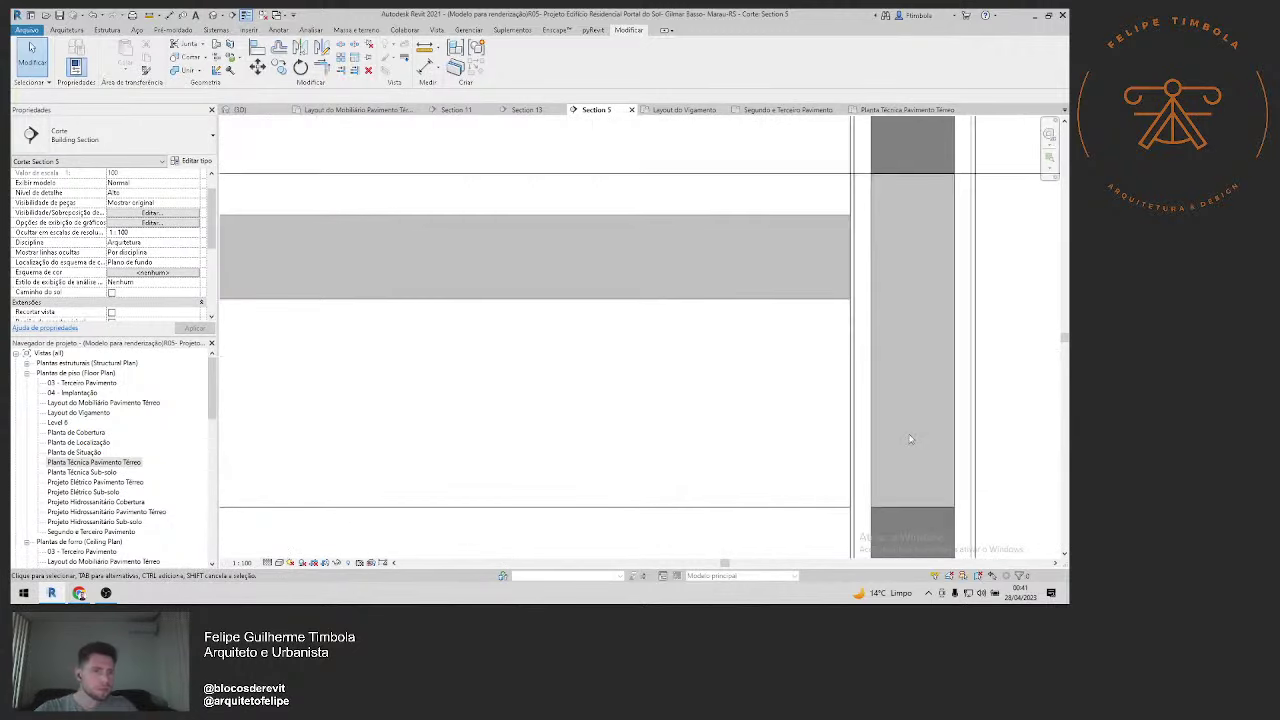
{"action": "scroll", "coordinate": [910, 439], "scroll_direction": "down", "scroll_amount": 2}
{"action": "scroll", "coordinate": [857, 314], "scroll_direction": "down", "scroll_amount": 2}
{"action": "scroll", "coordinate": [854, 486], "scroll_direction": "up", "scroll_amount": 2}
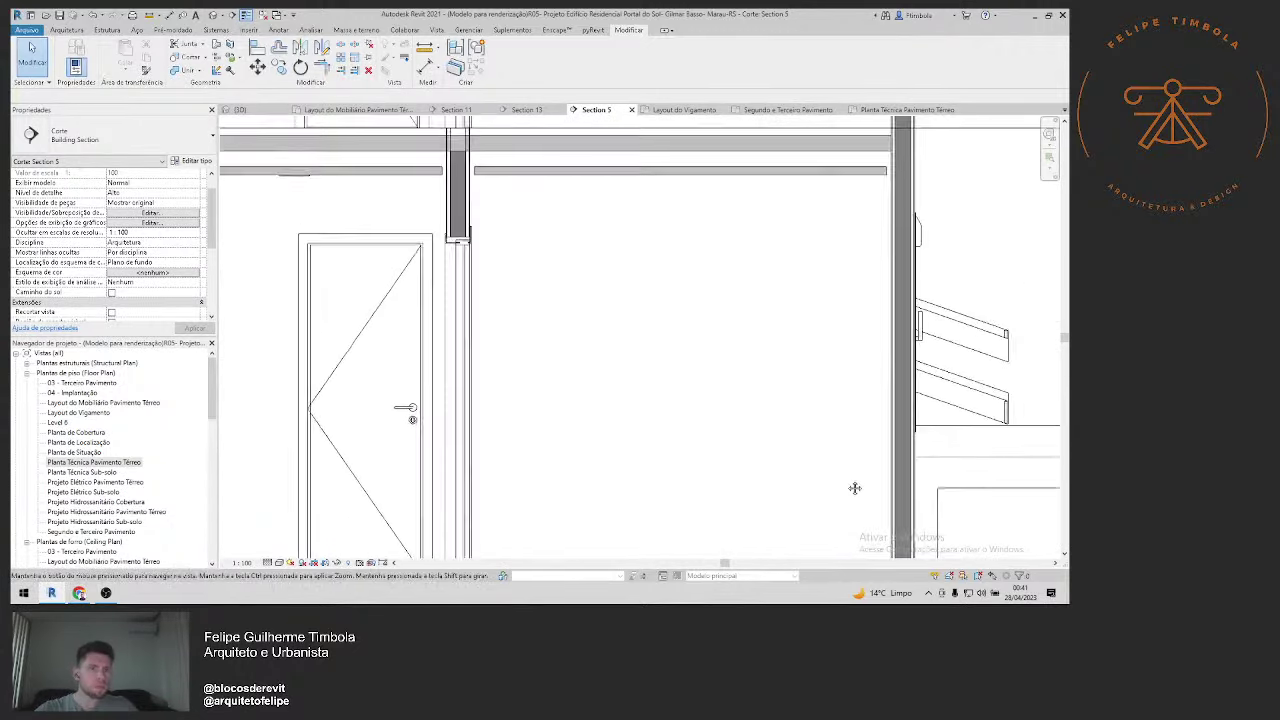
{"action": "mouse_move", "coordinate": [854, 486]}
{"action": "middle_mouse_down"}
{"action": "mouse_move", "coordinate": [865, 447]}
{"action": "mouse_move", "coordinate": [766, 334]}
{"action": "middle_mouse_up"}
Step: Frame the slab junction below the door and inspect the wall there
{"action": "scroll", "coordinate": [559, 368], "scroll_direction": "up", "scroll_amount": 2}
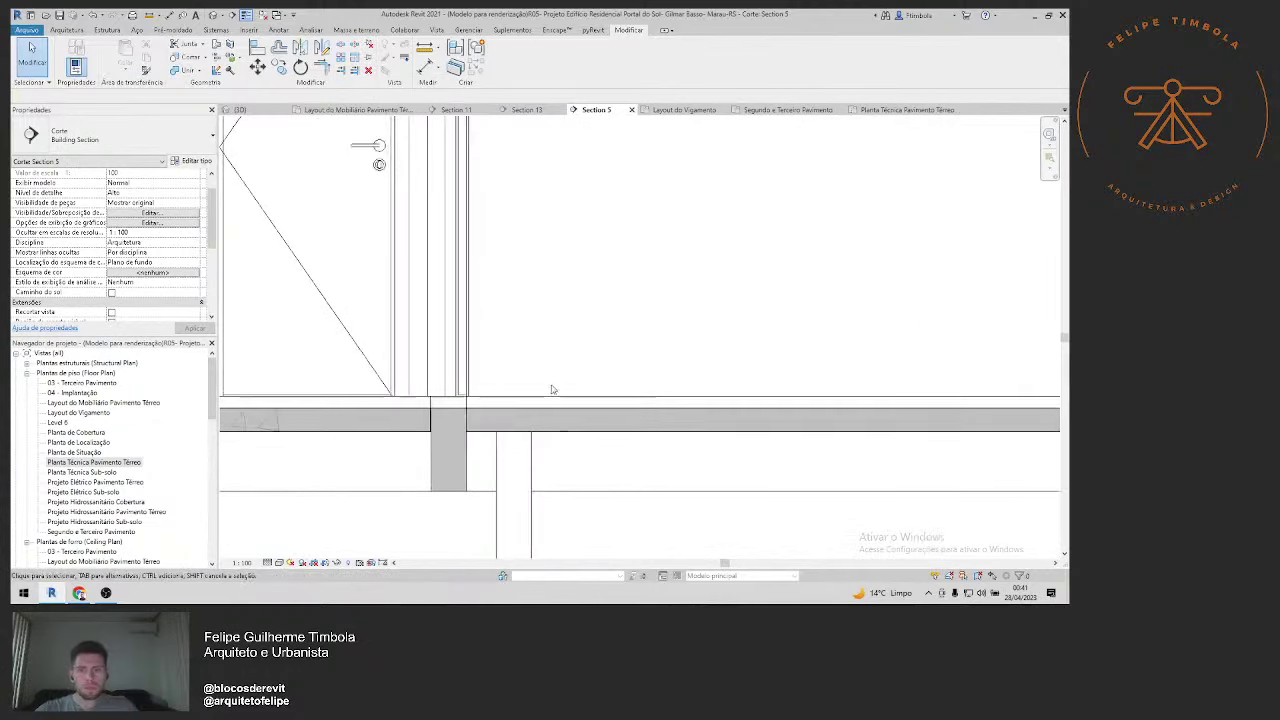
{"action": "scroll", "coordinate": [551, 389], "scroll_direction": "down", "scroll_amount": 3}
{"action": "scroll", "coordinate": [517, 266], "scroll_direction": "up", "scroll_amount": 1}
{"action": "scroll", "coordinate": [569, 251], "scroll_direction": "up", "scroll_amount": 1}
{"action": "middle_click_drag", "start_coordinate": [569, 251], "coordinate": [600, 305]}
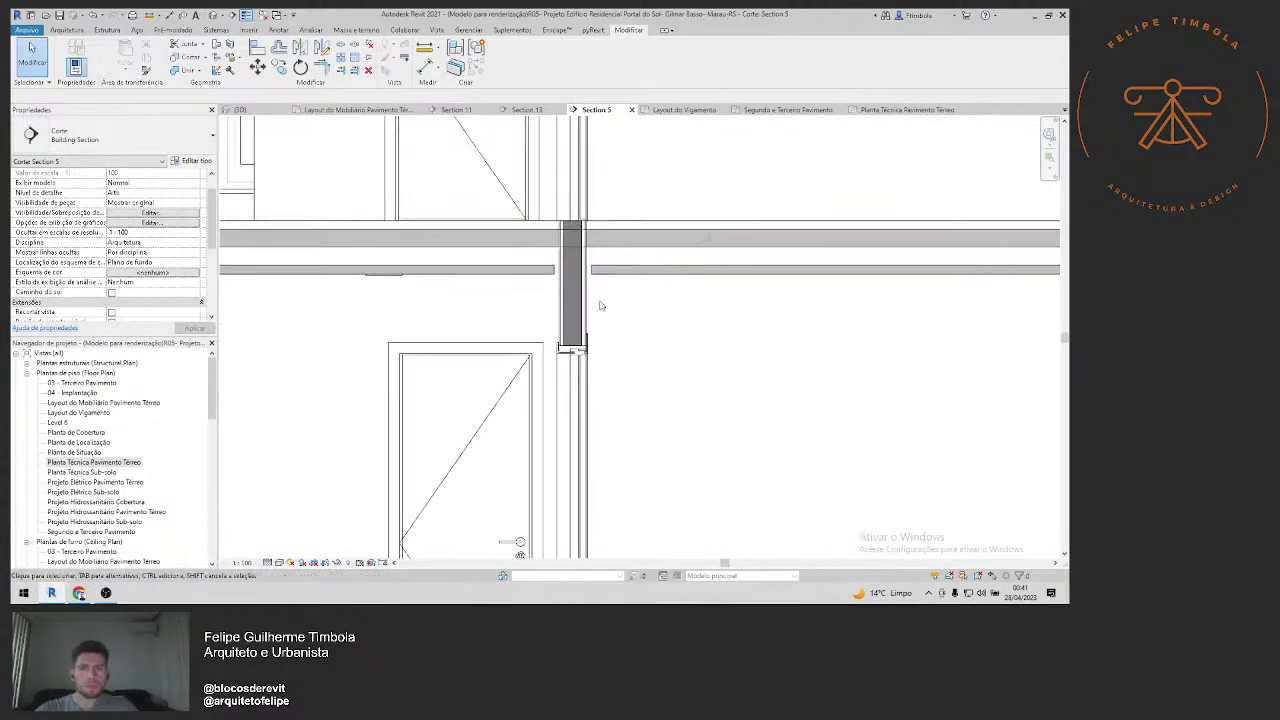
{"action": "scroll", "coordinate": [600, 305], "scroll_direction": "up", "scroll_amount": 2}
{"action": "left_click", "coordinate": [578, 290]}
{"action": "key", "text": "Escape"}
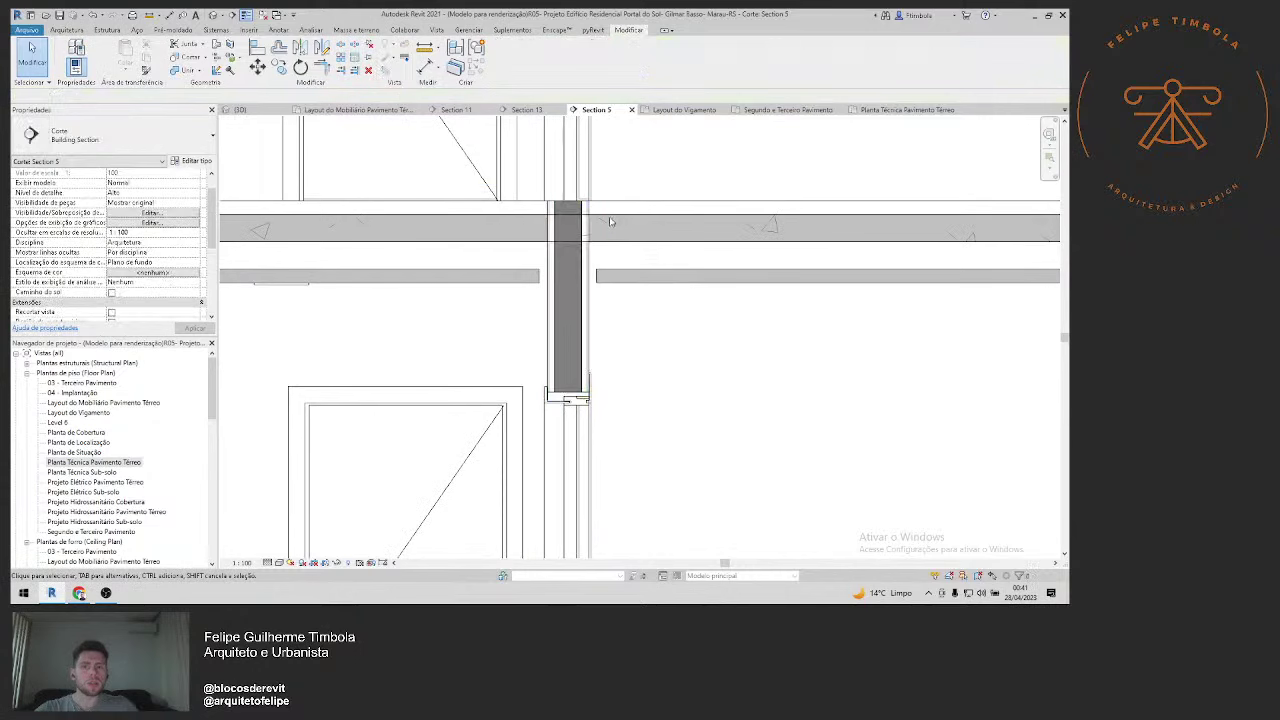
Step: Inspect the Piso Granito floor slab at two points along the wall
{"action": "left_click", "coordinate": [571, 218]}
{"action": "key", "text": "Escape"}
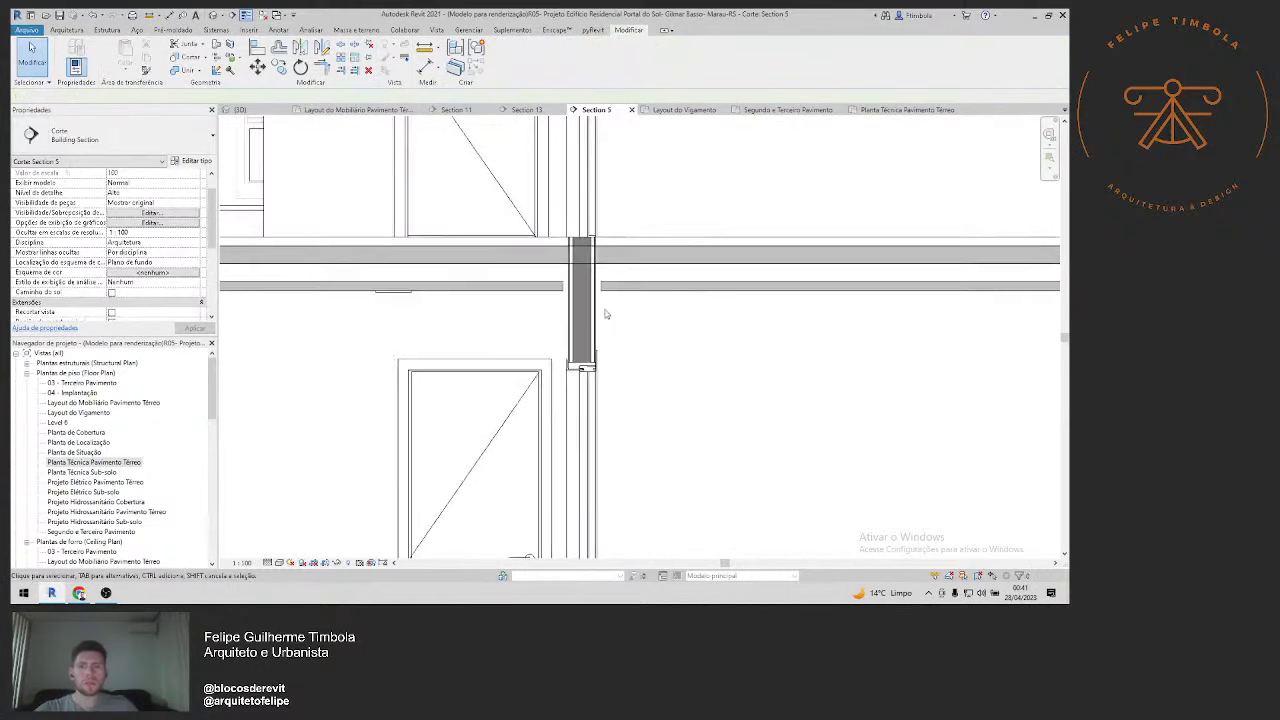
{"action": "scroll", "coordinate": [548, 343], "scroll_direction": "down", "scroll_amount": 2}
{"action": "scroll", "coordinate": [533, 341], "scroll_direction": "down", "scroll_amount": 1}
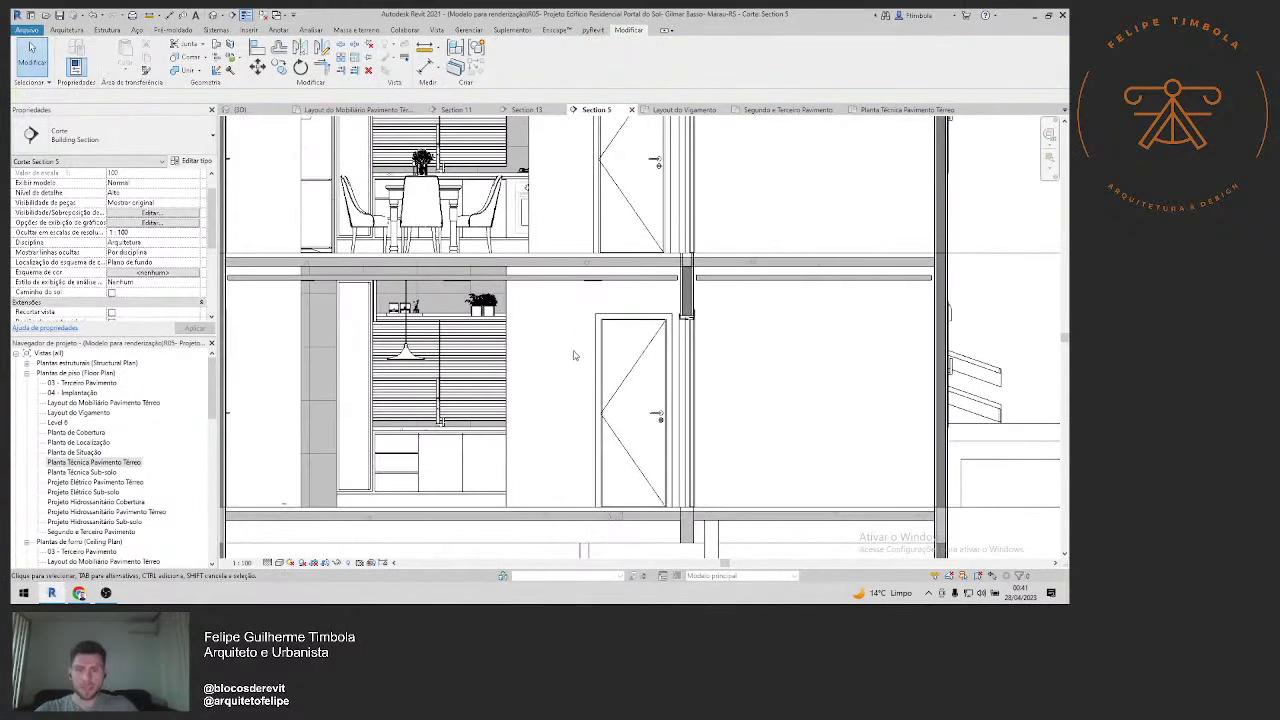
{"action": "scroll", "coordinate": [684, 275], "scroll_direction": "up", "scroll_amount": 2}
{"action": "left_click", "coordinate": [684, 281]}
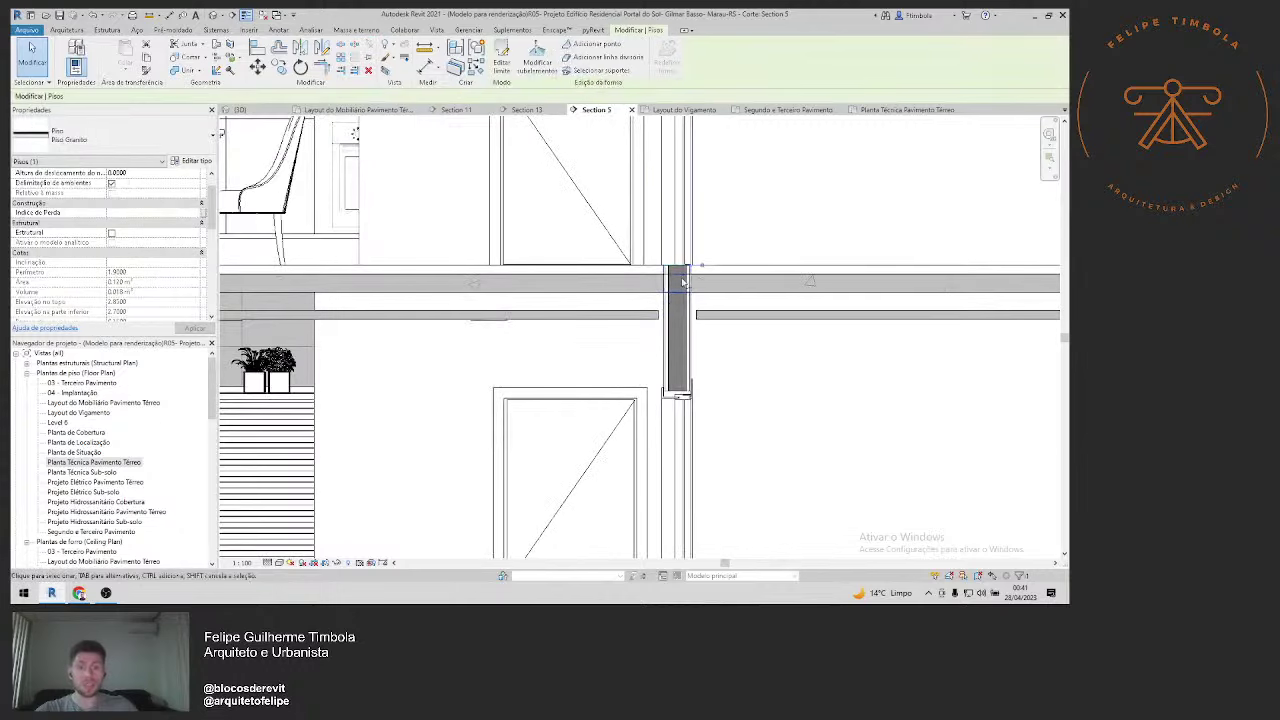
{"action": "scroll", "coordinate": [406, 390], "scroll_direction": "down", "scroll_amount": 2}
{"action": "scroll", "coordinate": [420, 320], "scroll_direction": "down", "scroll_amount": 1}
{"action": "key", "text": "Escape"}
Step: Pan and zoom Section 5 to show the upper floor, the door and the study
{"action": "scroll", "coordinate": [432, 261], "scroll_direction": "up", "scroll_amount": 2}
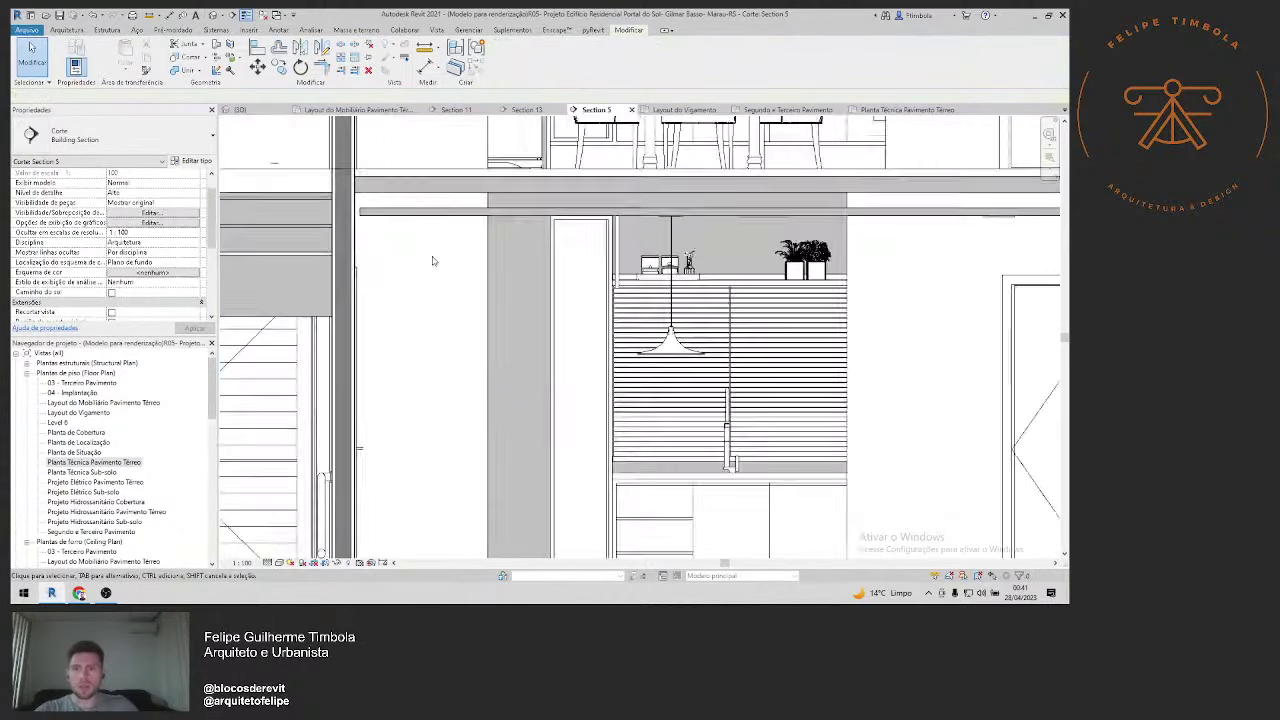
{"action": "scroll", "coordinate": [432, 261], "scroll_direction": "up", "scroll_amount": 1}
{"action": "scroll", "coordinate": [432, 261], "scroll_direction": "up", "scroll_amount": 1}
{"action": "scroll", "coordinate": [337, 194], "scroll_direction": "up", "scroll_amount": 2}
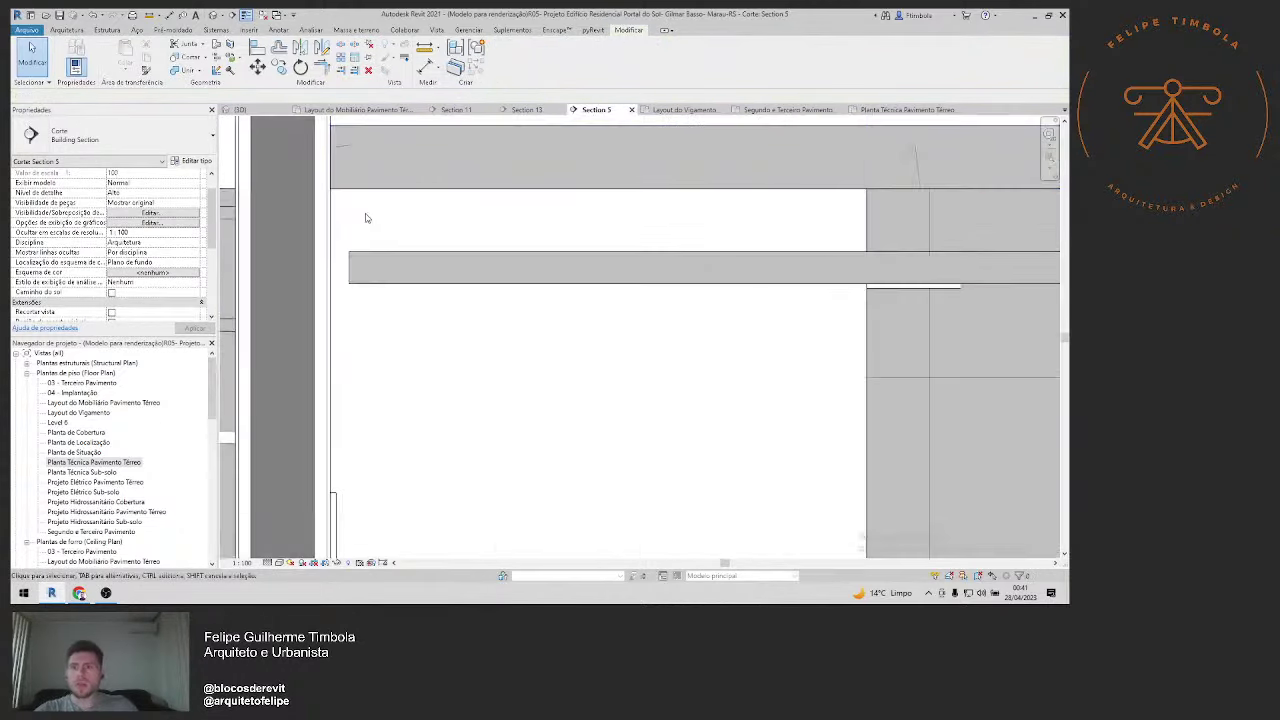
{"action": "scroll", "coordinate": [377, 269], "scroll_direction": "down", "scroll_amount": 2}
{"action": "scroll", "coordinate": [631, 303], "scroll_direction": "down", "scroll_amount": 2}
{"action": "scroll", "coordinate": [531, 326], "scroll_direction": "down", "scroll_amount": 1}
{"action": "scroll", "coordinate": [600, 403], "scroll_direction": "up", "scroll_amount": 1}
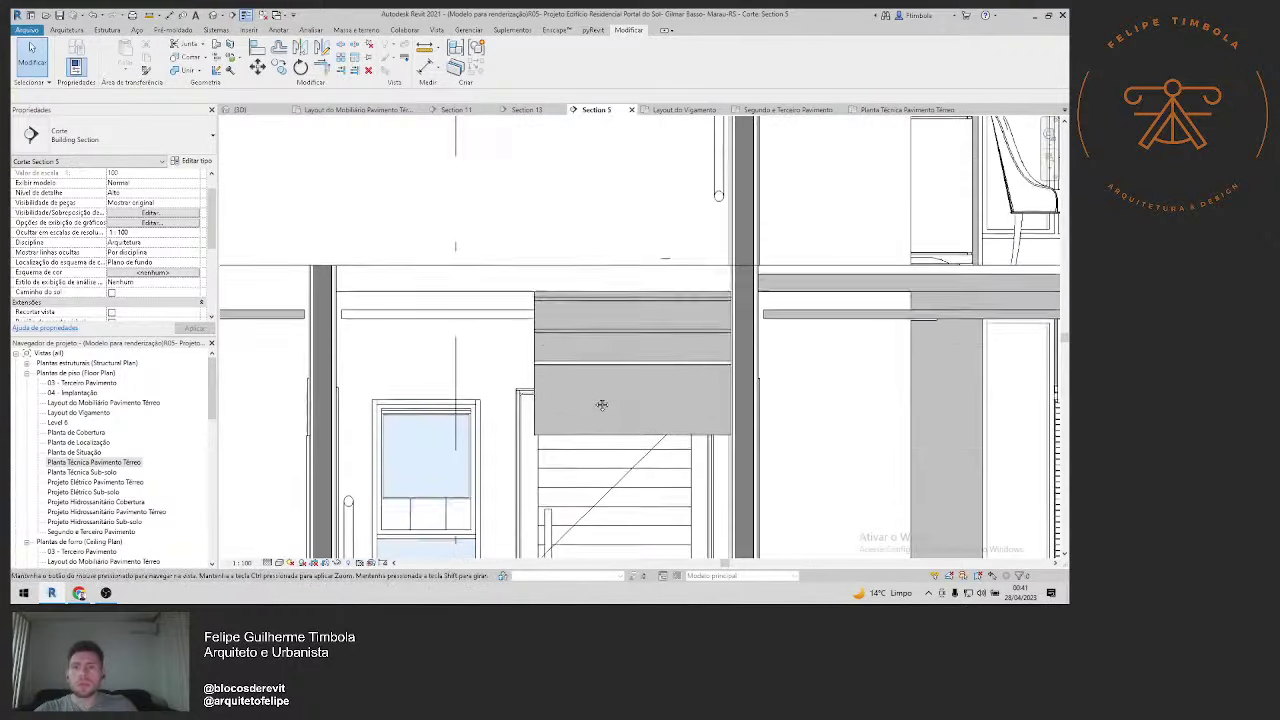
{"action": "scroll", "coordinate": [406, 358], "scroll_direction": "down", "scroll_amount": 1}
{"action": "mouse_move", "coordinate": [406, 358]}
{"action": "middle_mouse_down"}
{"action": "mouse_move", "coordinate": [456, 234]}
{"action": "mouse_move", "coordinate": [848, 328]}
{"action": "middle_mouse_up"}
{"action": "middle_click_drag", "start_coordinate": [456, 286], "coordinate": [649, 287]}
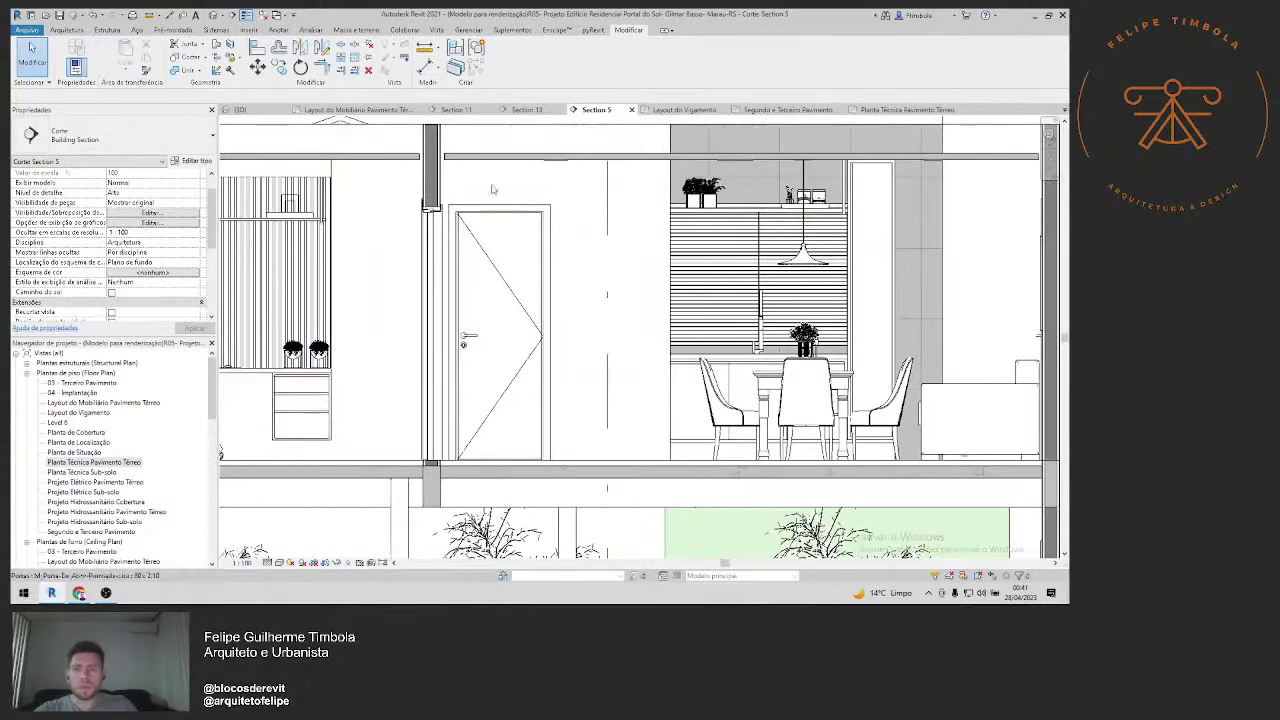
{"action": "scroll", "coordinate": [491, 189], "scroll_direction": "up", "scroll_amount": 3}
{"action": "scroll", "coordinate": [471, 177], "scroll_direction": "down", "scroll_amount": 4}
{"action": "middle_click_drag", "start_coordinate": [365, 250], "coordinate": [674, 254]}
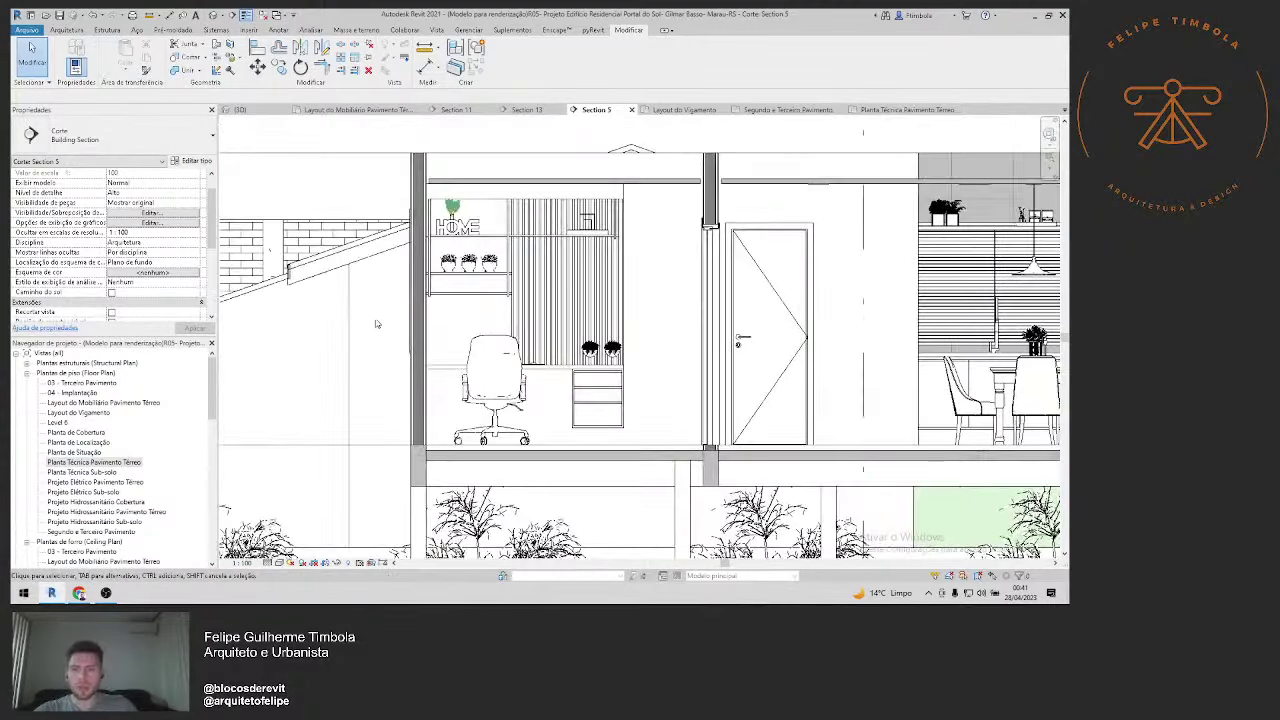
Step: On Planta Técnica Pavimento Térreo, identify a section mark, then open Section 5 from its head
{"action": "double_click", "coordinate": [92, 464]}
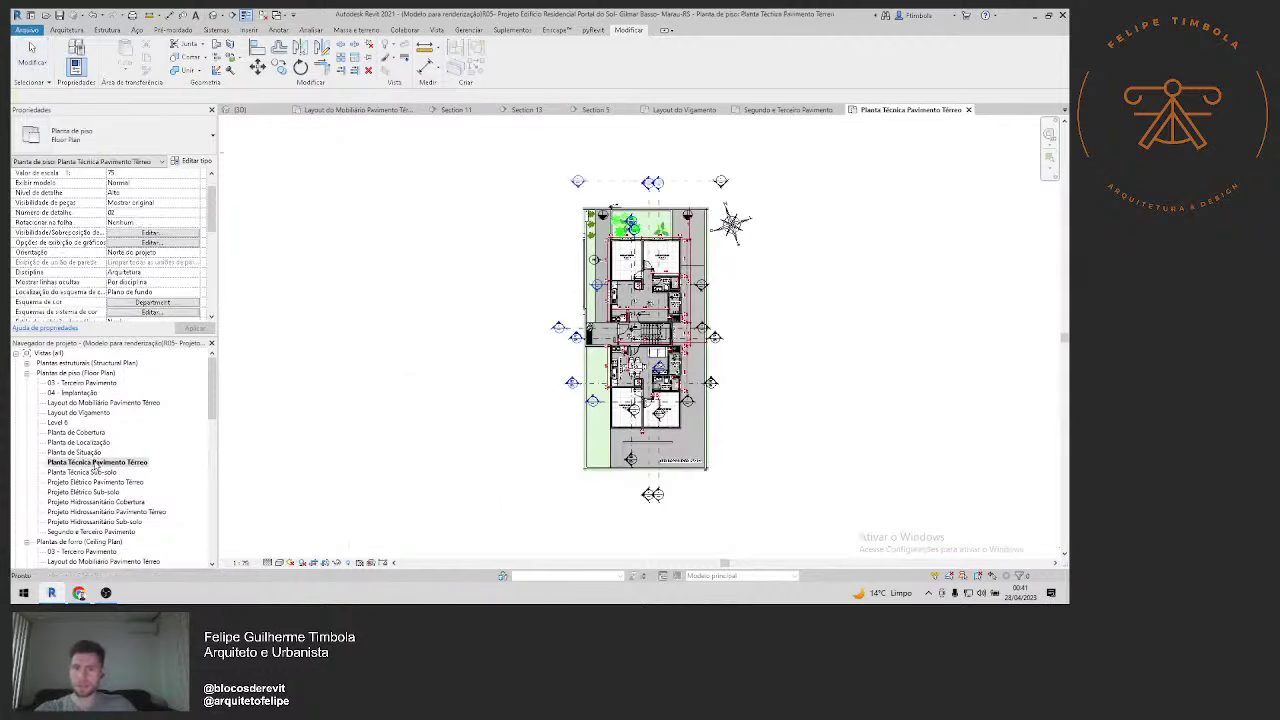
{"action": "scroll", "coordinate": [651, 310], "scroll_direction": "up", "scroll_amount": 3}
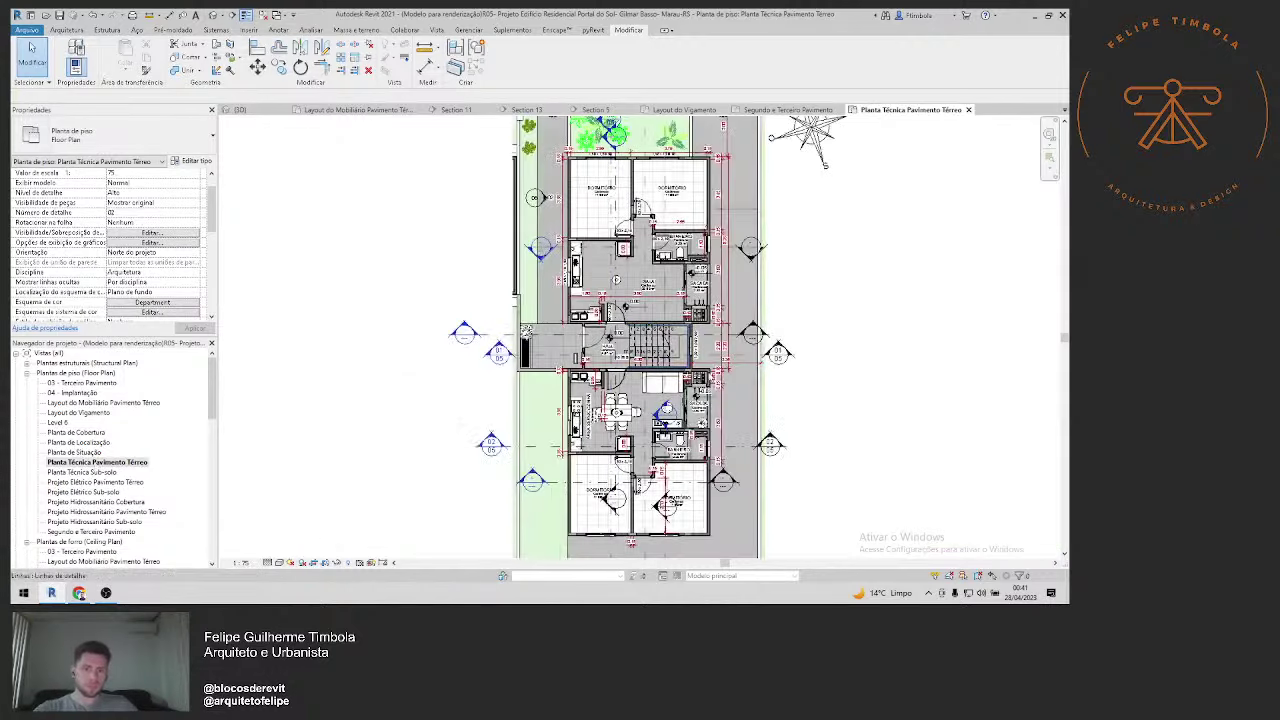
{"action": "left_click", "coordinate": [655, 333]}
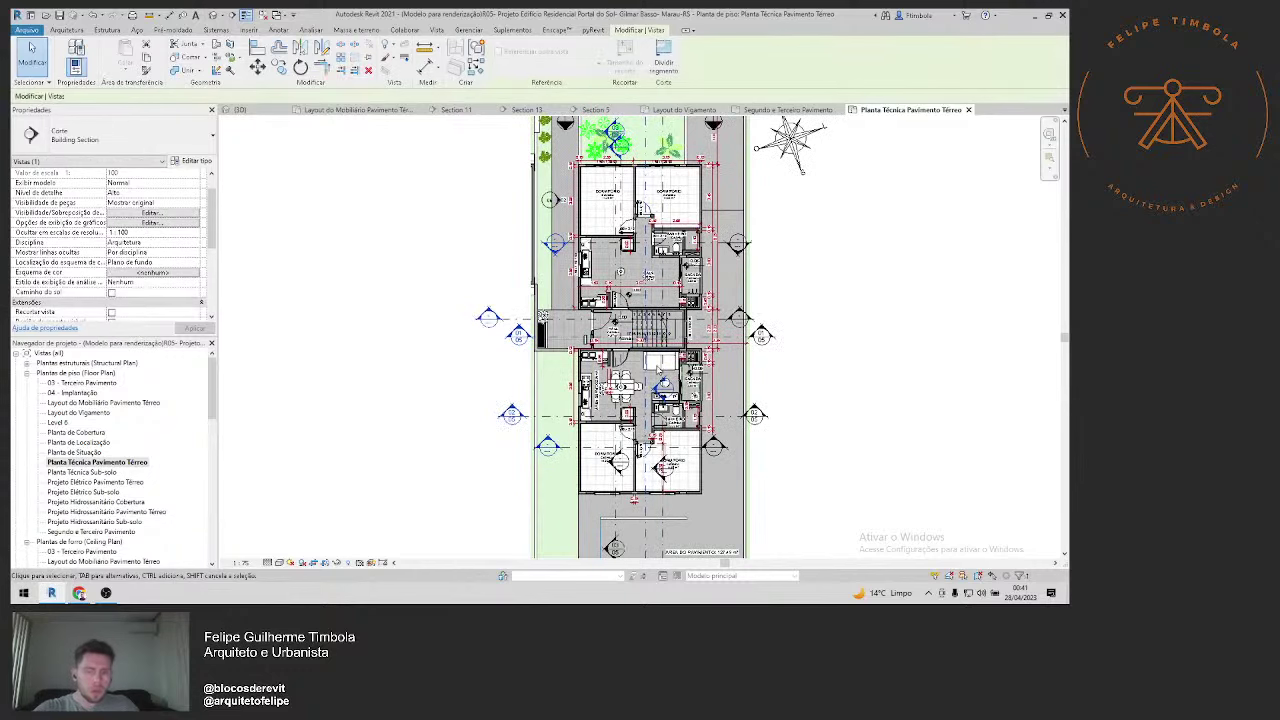
{"action": "scroll", "coordinate": [657, 370], "scroll_direction": "up", "scroll_amount": 1}
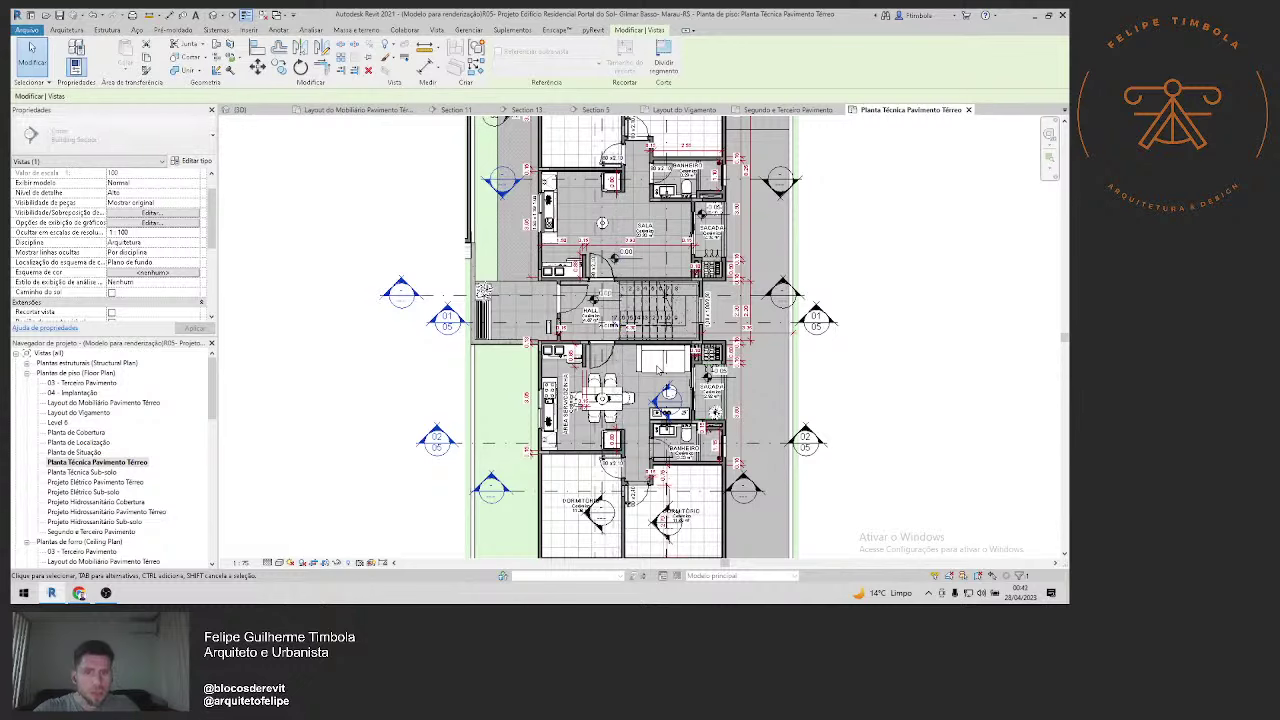
{"action": "left_click", "coordinate": [390, 416]}
{"action": "scroll", "coordinate": [390, 416], "scroll_direction": "down", "scroll_amount": 2}
{"action": "scroll", "coordinate": [477, 218], "scroll_direction": "down", "scroll_amount": 2}
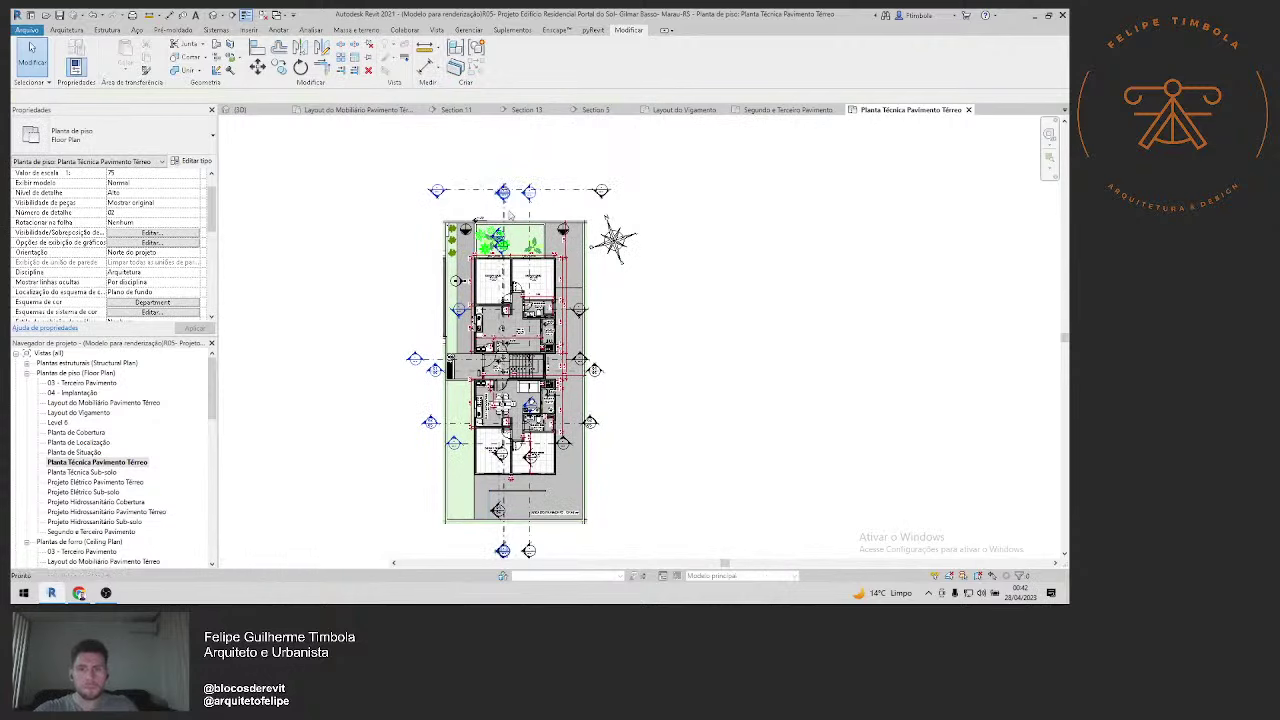
{"action": "double_click", "coordinate": [564, 330]}
Step: Hide the TV wall unit in the Section 5 view
{"action": "scroll", "coordinate": [528, 315], "scroll_direction": "up", "scroll_amount": 1}
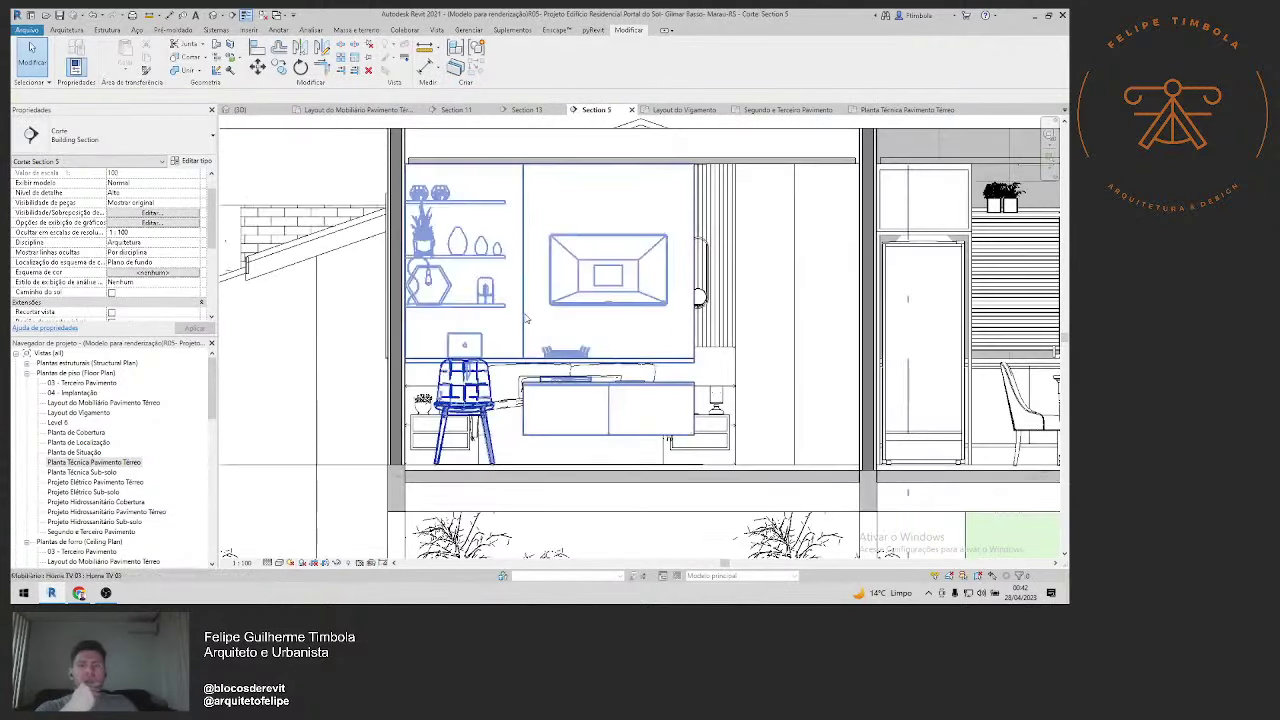
{"action": "left_click", "coordinate": [530, 314]}
{"action": "right_click", "coordinate": [530, 314]}
{"action": "left_click", "coordinate": [695, 365]}
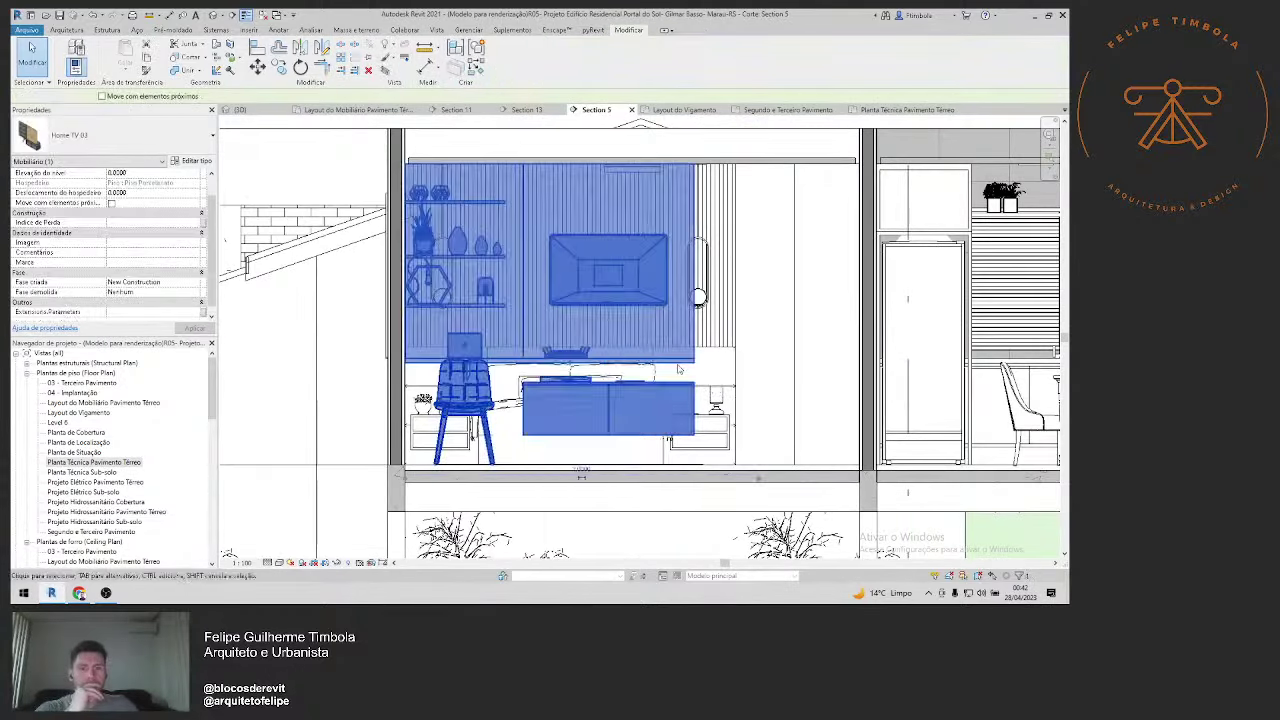
Step: Shift the section to the bed wall and start the Align (AL) tool
{"action": "mouse_move", "coordinate": [767, 260]}
{"action": "middle_mouse_down"}
{"action": "mouse_move", "coordinate": [743, 286]}
{"action": "mouse_move", "coordinate": [654, 274]}
{"action": "middle_mouse_up"}
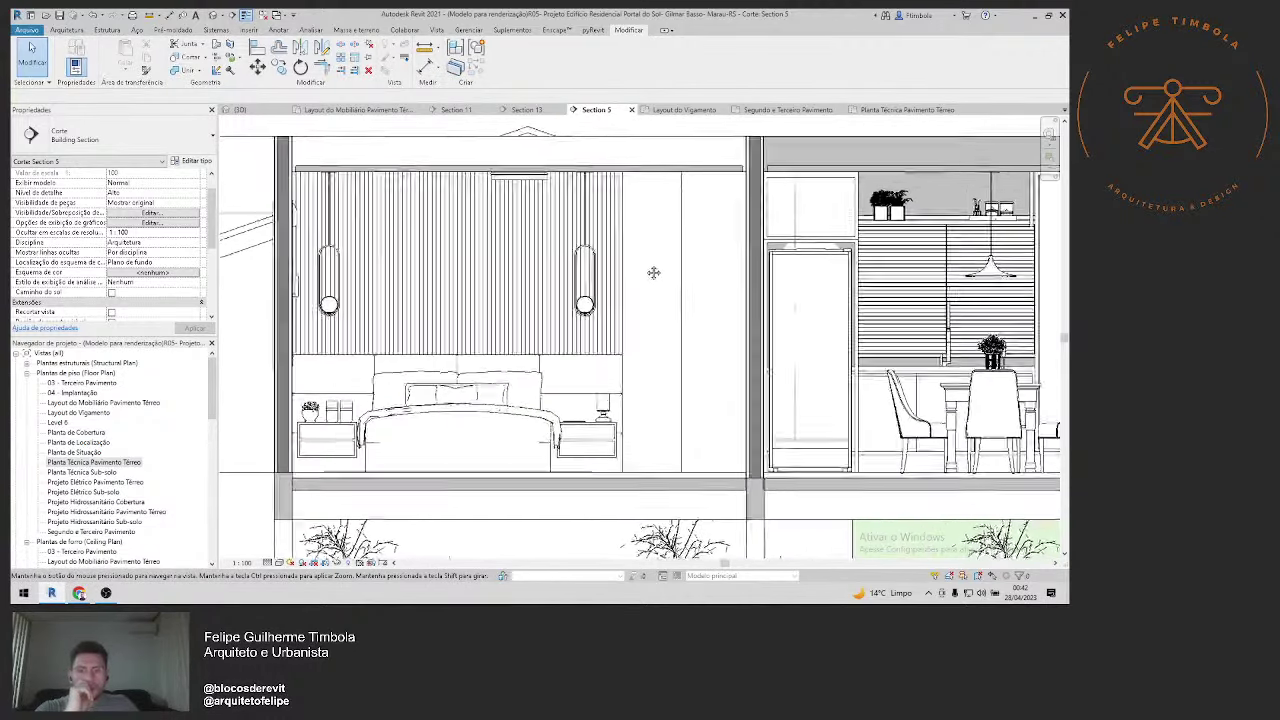
{"action": "scroll", "coordinate": [754, 421], "scroll_direction": "up", "scroll_amount": 3}
{"action": "scroll", "coordinate": [754, 421], "scroll_direction": "up", "scroll_amount": 2}
{"action": "scroll", "coordinate": [754, 421], "scroll_direction": "up", "scroll_amount": 2}
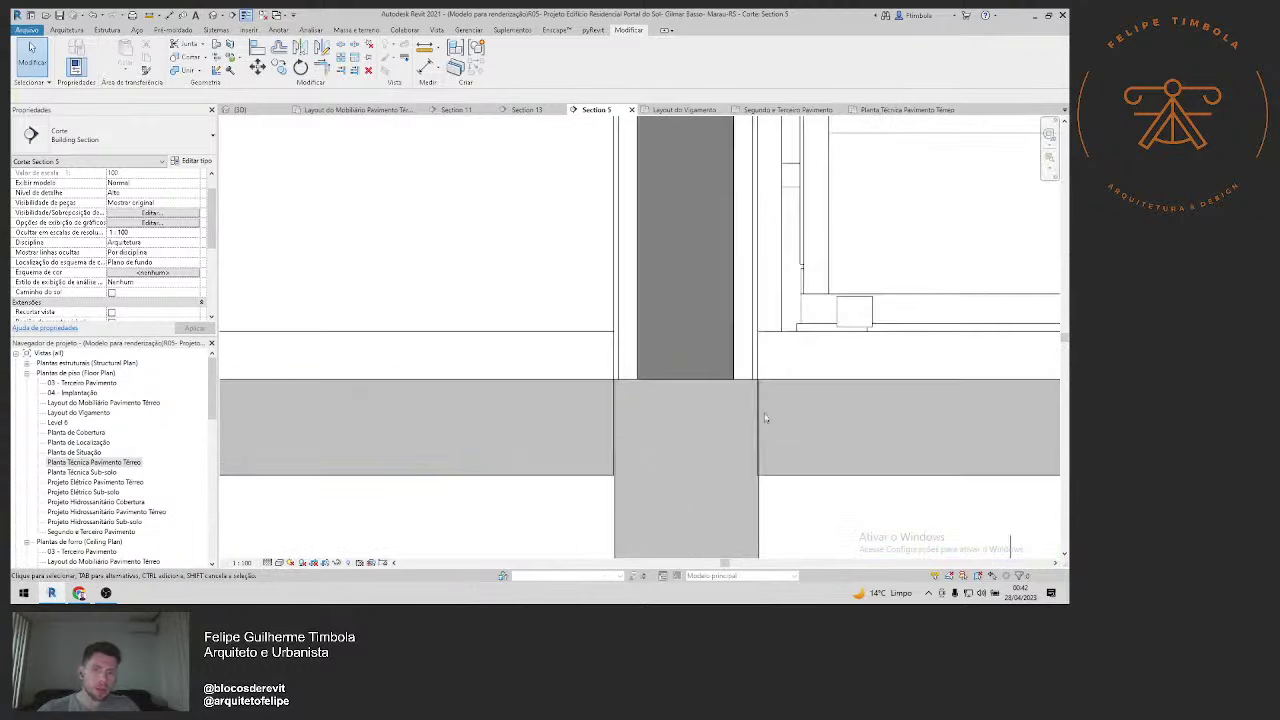
{"action": "scroll", "coordinate": [765, 418], "scroll_direction": "up", "scroll_amount": 2}
{"action": "key", "text": "a"}
{"action": "key", "text": "l"}
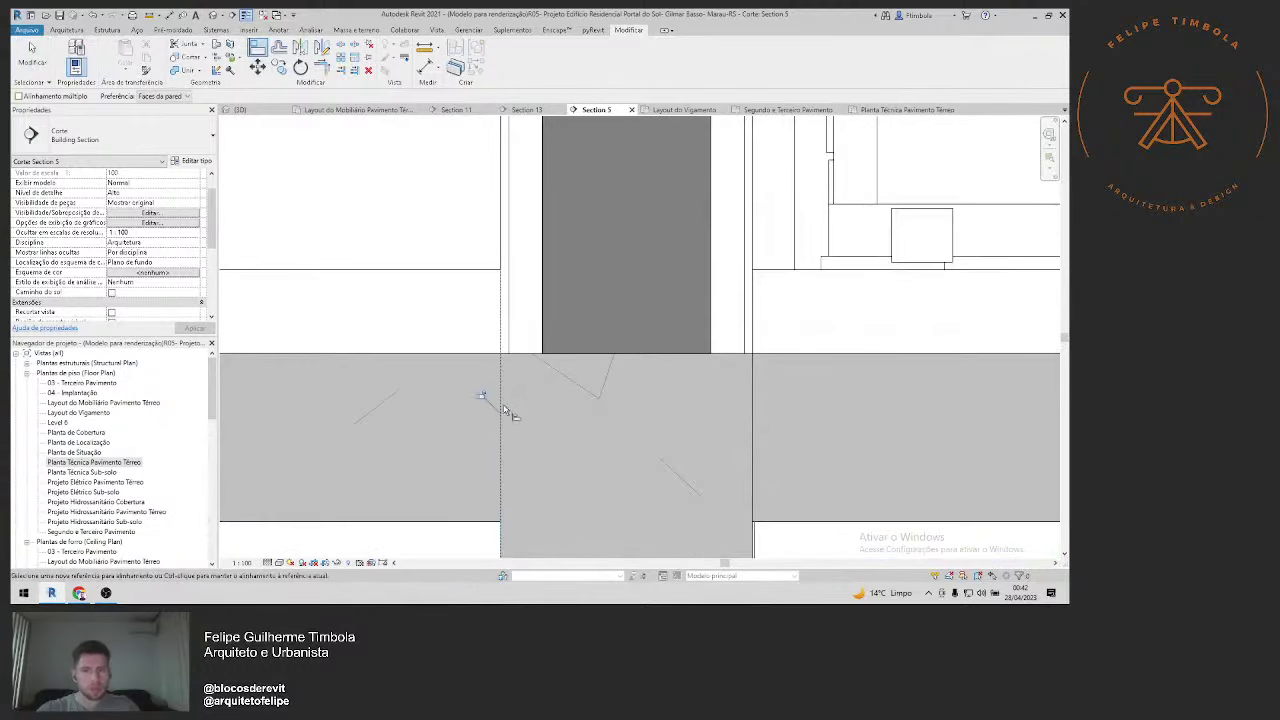
Step: Bring the dining chairs and slab into view and end the Align tool
{"action": "scroll", "coordinate": [560, 420], "scroll_direction": "down", "scroll_amount": 2}
{"action": "scroll", "coordinate": [575, 422], "scroll_direction": "down", "scroll_amount": 2}
{"action": "mouse_move", "coordinate": [580, 423]}
{"action": "middle_mouse_down"}
{"action": "mouse_move", "coordinate": [597, 436]}
{"action": "mouse_move", "coordinate": [951, 434]}
{"action": "middle_mouse_up"}
{"action": "scroll", "coordinate": [951, 434], "scroll_direction": "up", "scroll_amount": 2}
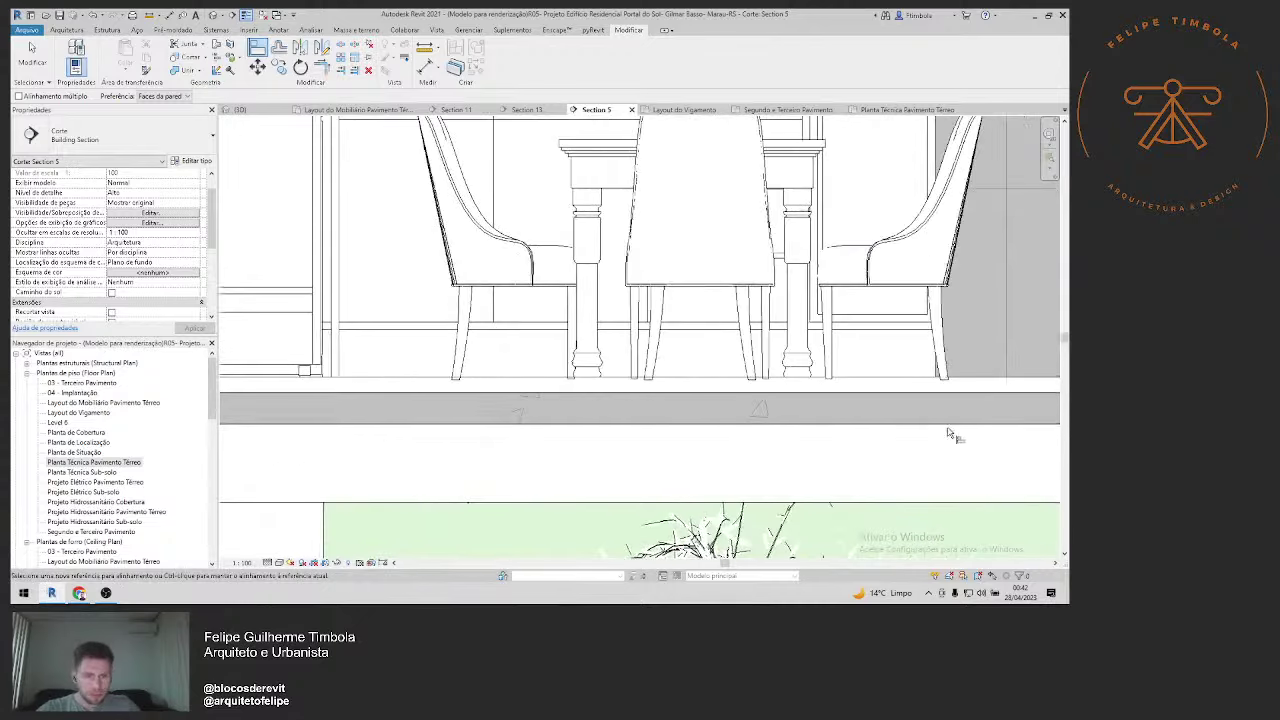
{"action": "scroll", "coordinate": [820, 431], "scroll_direction": "down", "scroll_amount": 2}
{"action": "scroll", "coordinate": [741, 398], "scroll_direction": "up", "scroll_amount": 2}
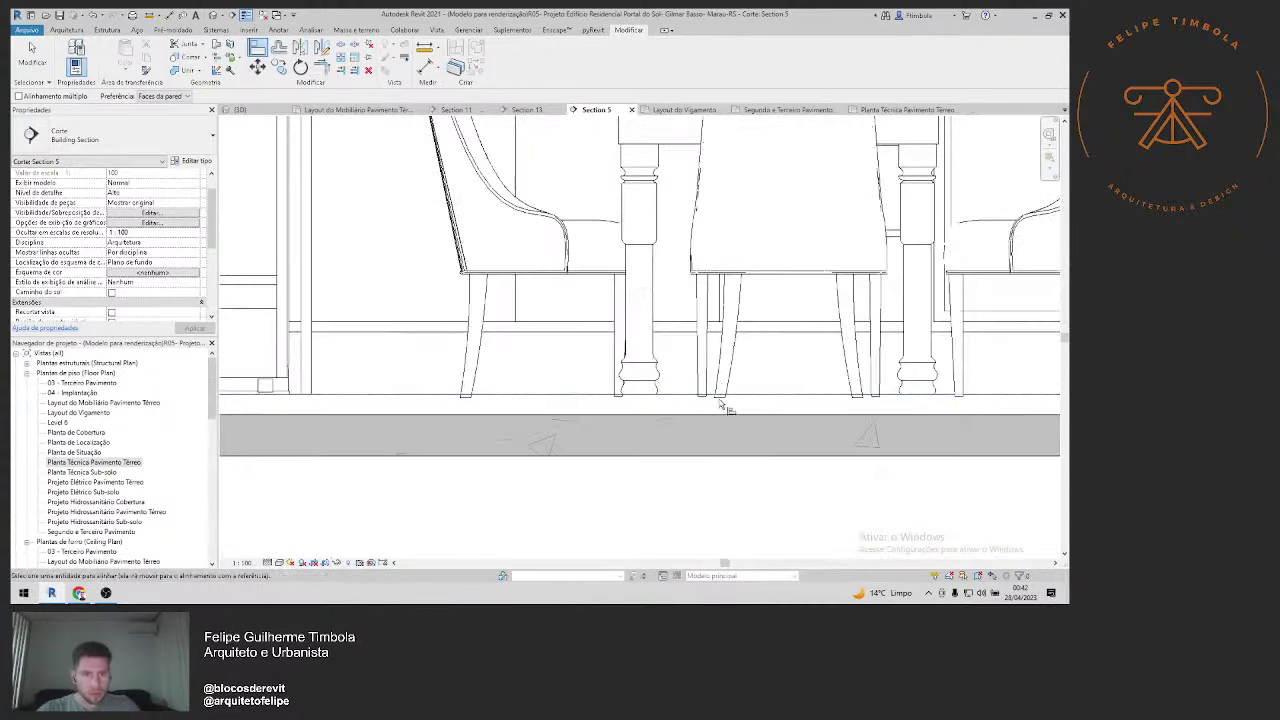
{"action": "scroll", "coordinate": [520, 402], "scroll_direction": "up", "scroll_amount": 2}
{"action": "key", "text": "Escape"}
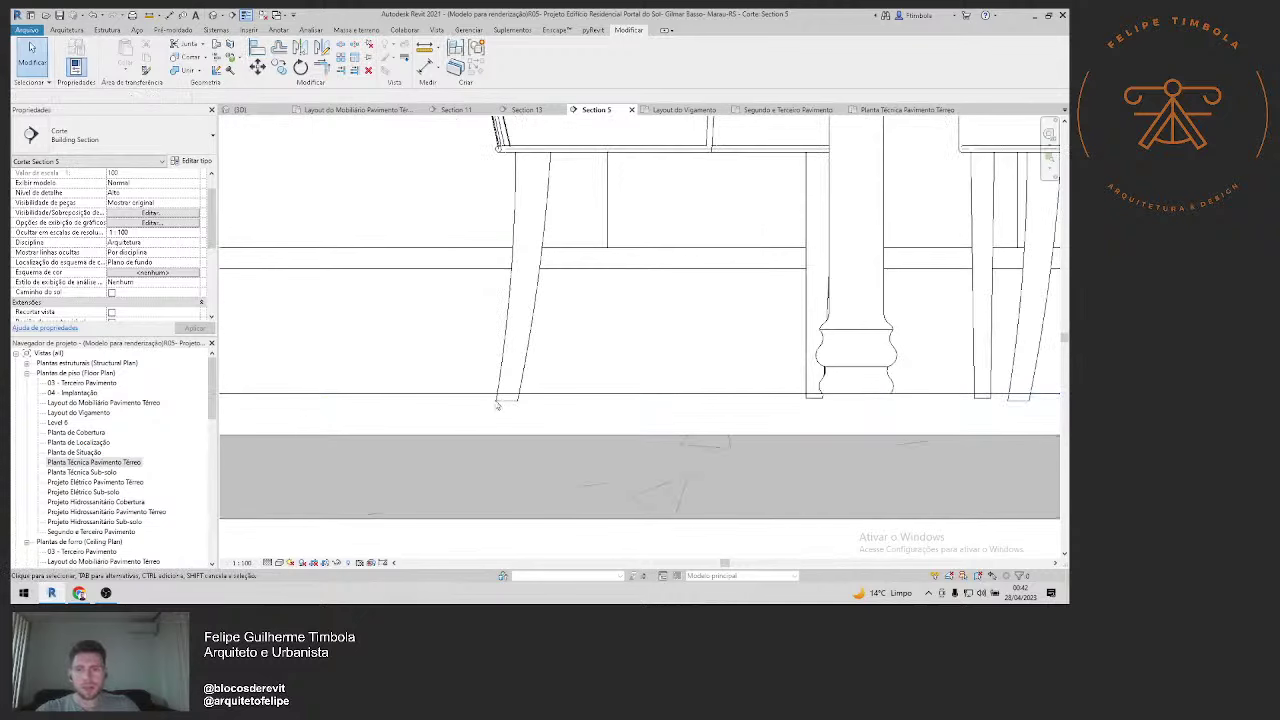
Step: Select a dining chair, start Move (MV), then cancel and deselect it
{"action": "left_click", "coordinate": [497, 402]}
{"action": "scroll", "coordinate": [497, 404], "scroll_direction": "up", "scroll_amount": 2}
{"action": "key", "text": "m"}
{"action": "key", "text": "v"}
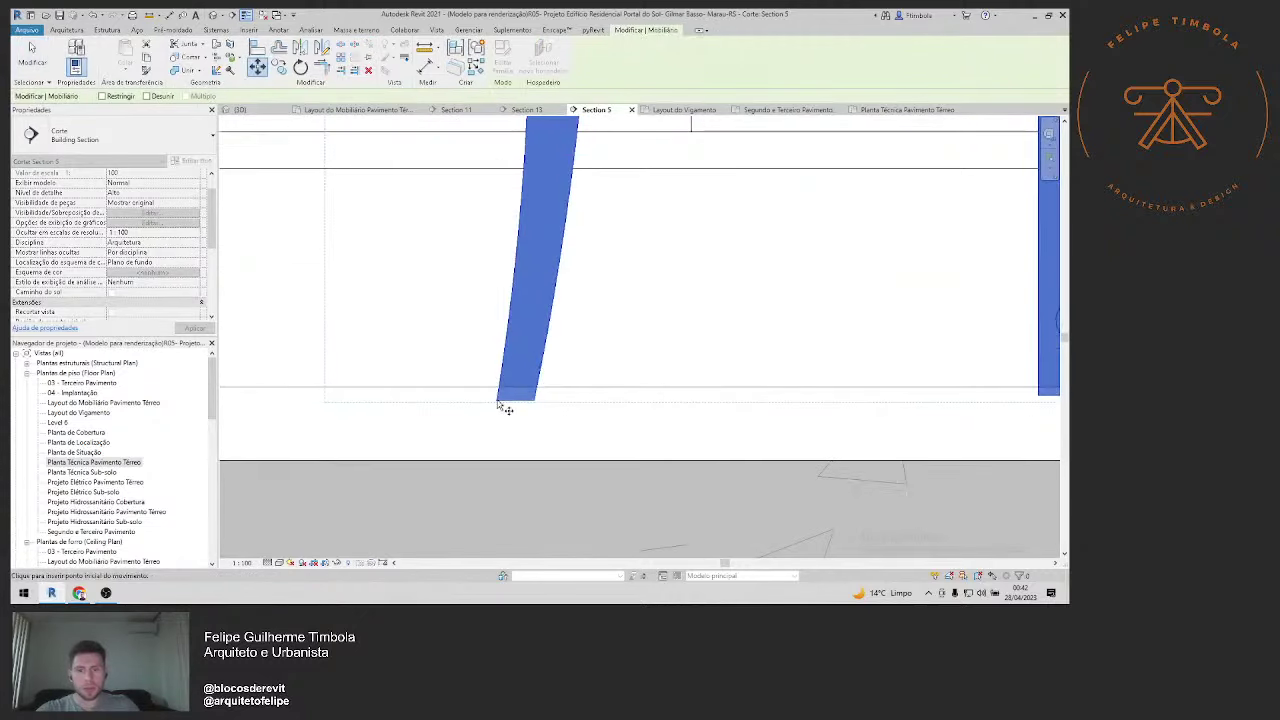
{"action": "key", "text": "Escape"}
{"action": "key", "text": "Escape"}
Step: Zoom in and out around the dining chair in Section 5
{"action": "scroll", "coordinate": [500, 428], "scroll_direction": "down", "scroll_amount": 4}
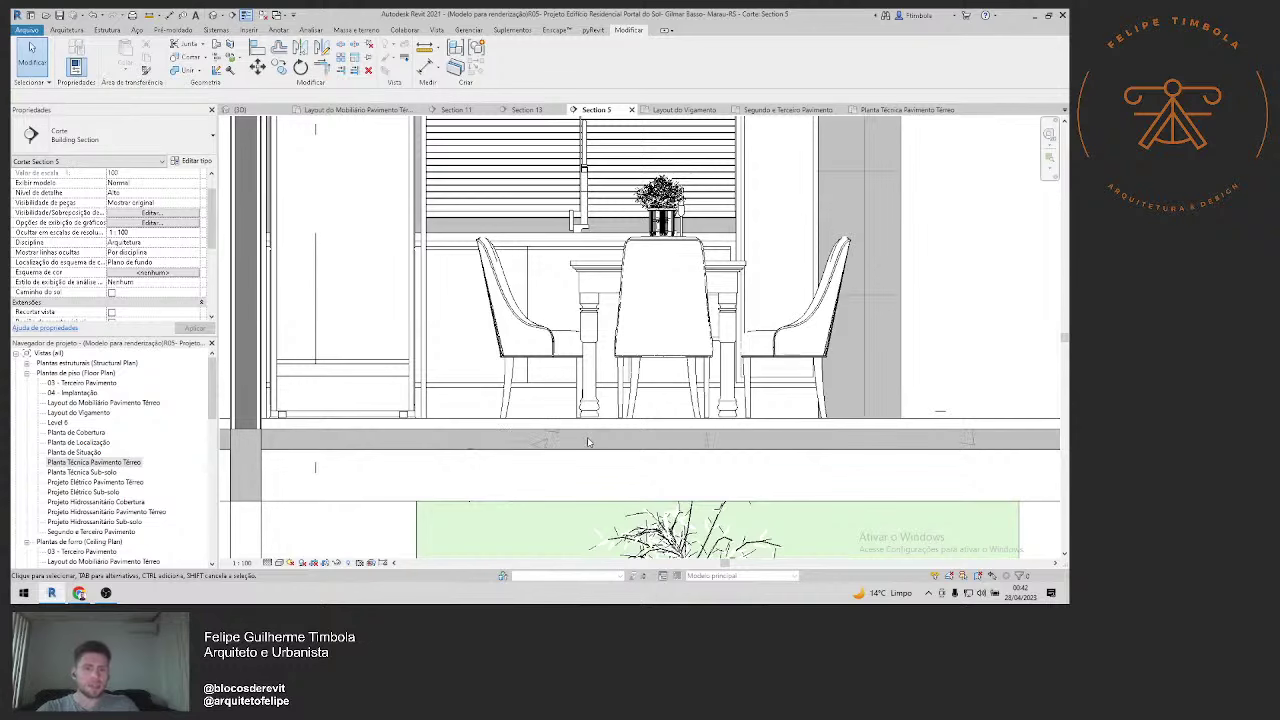
{"action": "scroll", "coordinate": [589, 443], "scroll_direction": "up", "scroll_amount": 4}
{"action": "scroll", "coordinate": [560, 420], "scroll_direction": "down", "scroll_amount": 2}
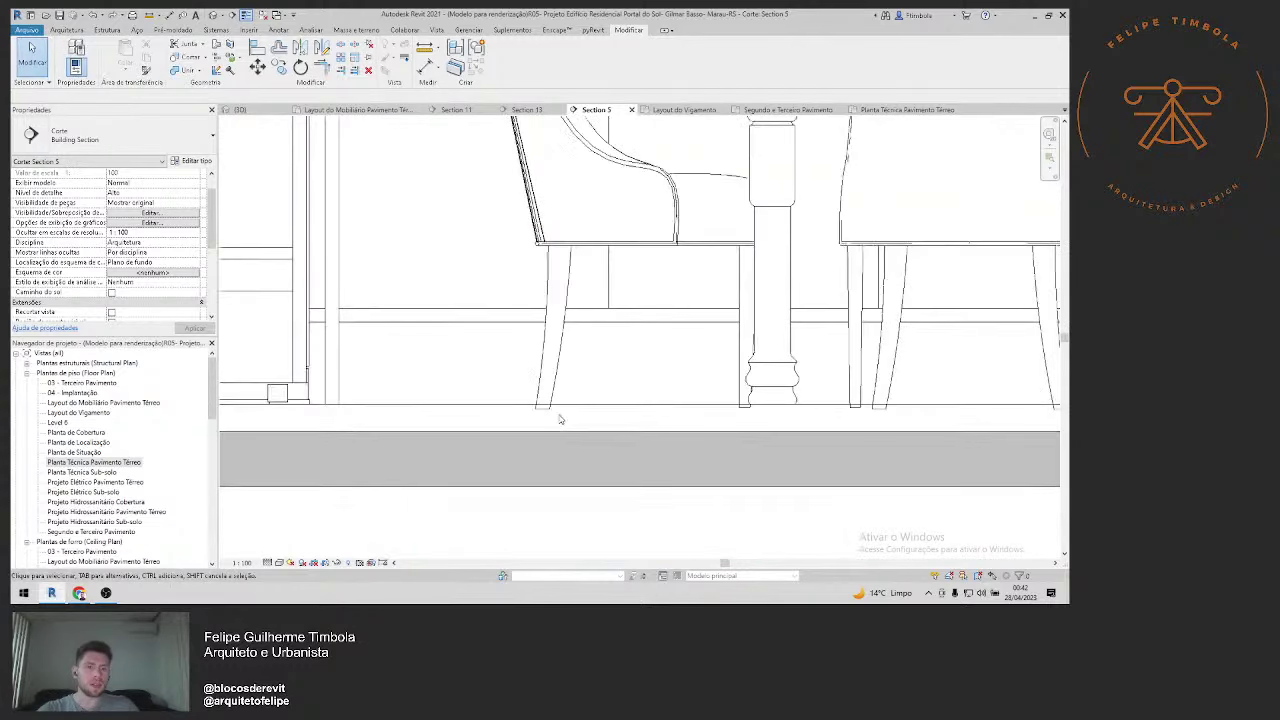
{"action": "scroll", "coordinate": [560, 420], "scroll_direction": "down", "scroll_amount": 2}
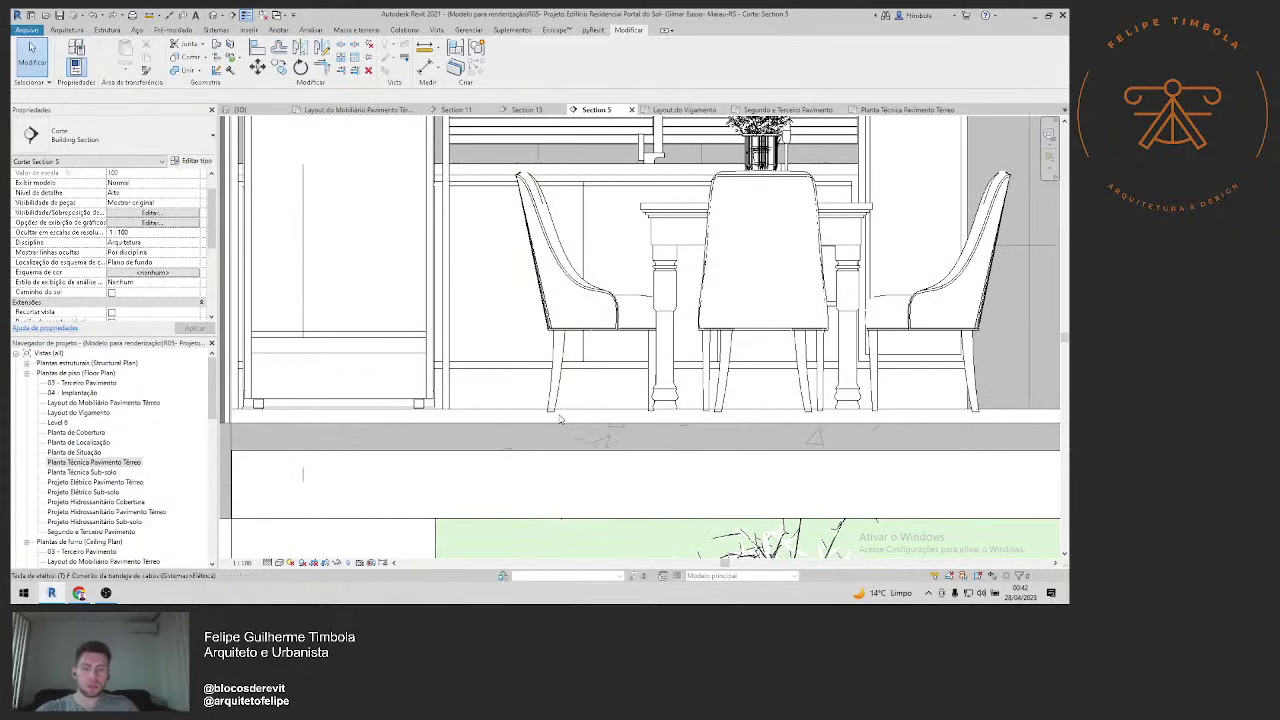
{"action": "scroll", "coordinate": [560, 420], "scroll_direction": "up", "scroll_amount": 4}
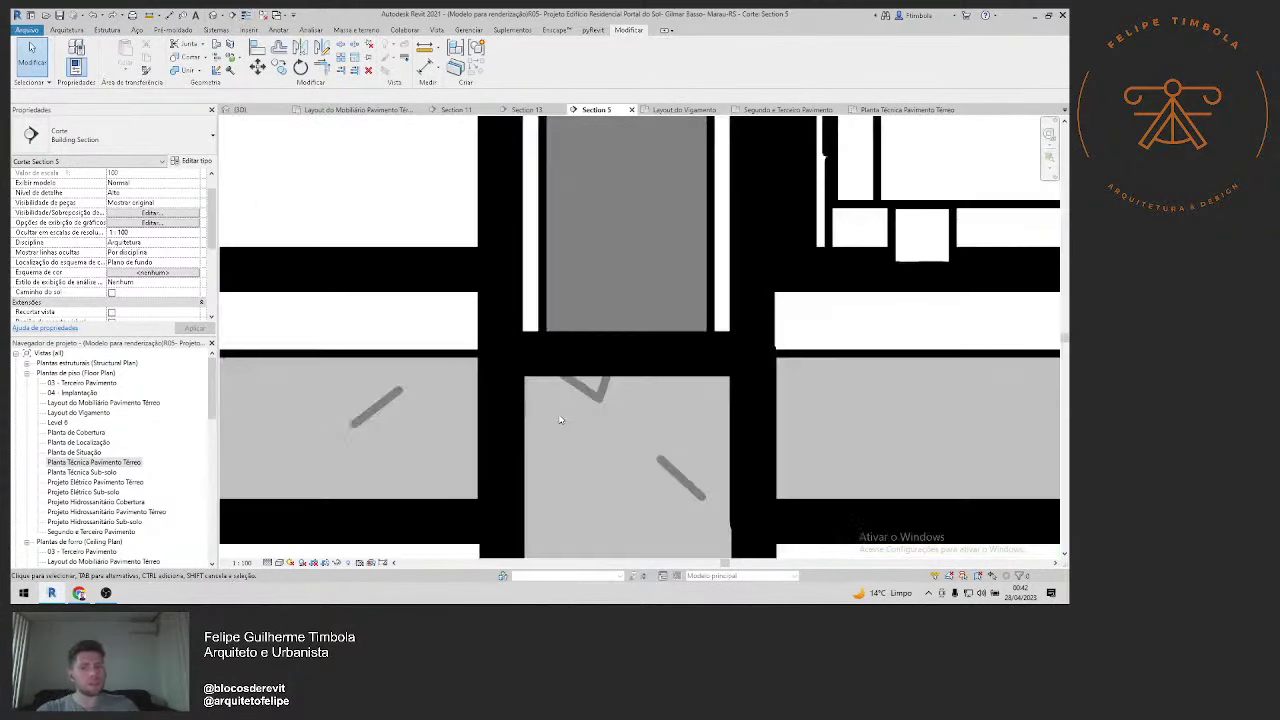
{"action": "scroll", "coordinate": [560, 420], "scroll_direction": "down", "scroll_amount": 2}
{"action": "scroll", "coordinate": [560, 420], "scroll_direction": "down", "scroll_amount": 1}
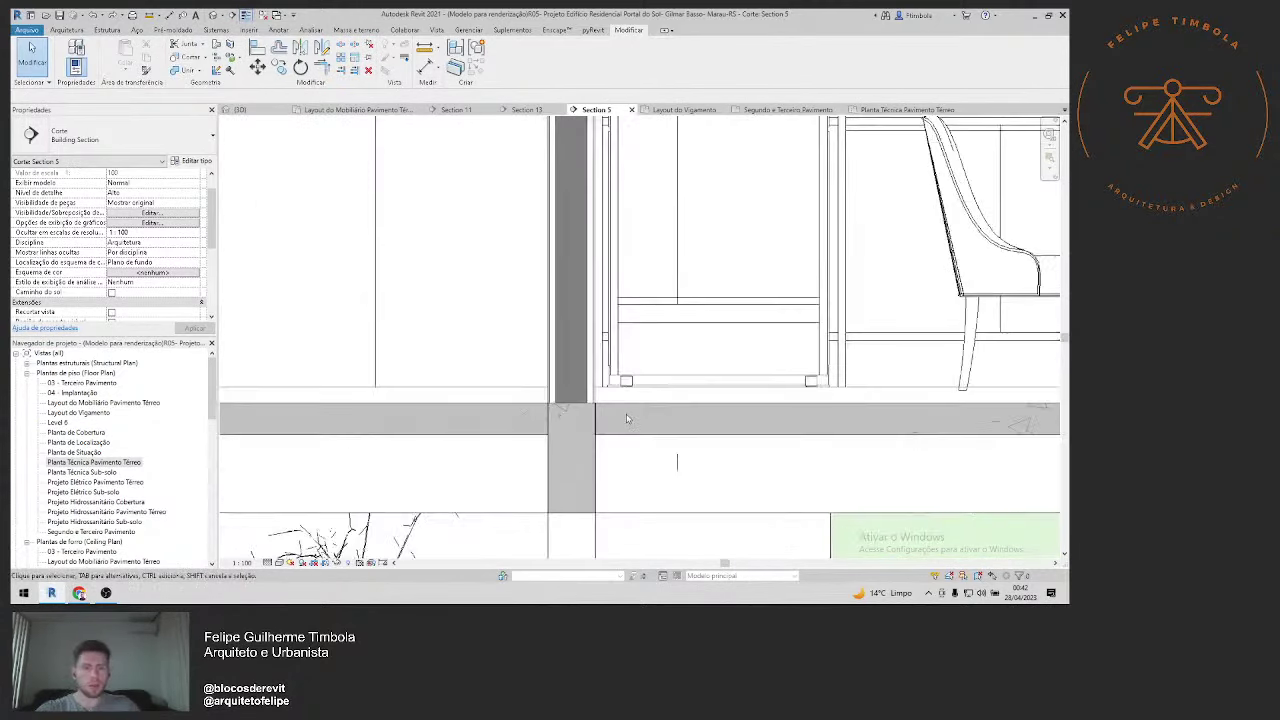
{"action": "scroll", "coordinate": [560, 420], "scroll_direction": "up", "scroll_amount": 2}
{"action": "scroll", "coordinate": [575, 424], "scroll_direction": "up", "scroll_amount": 1}
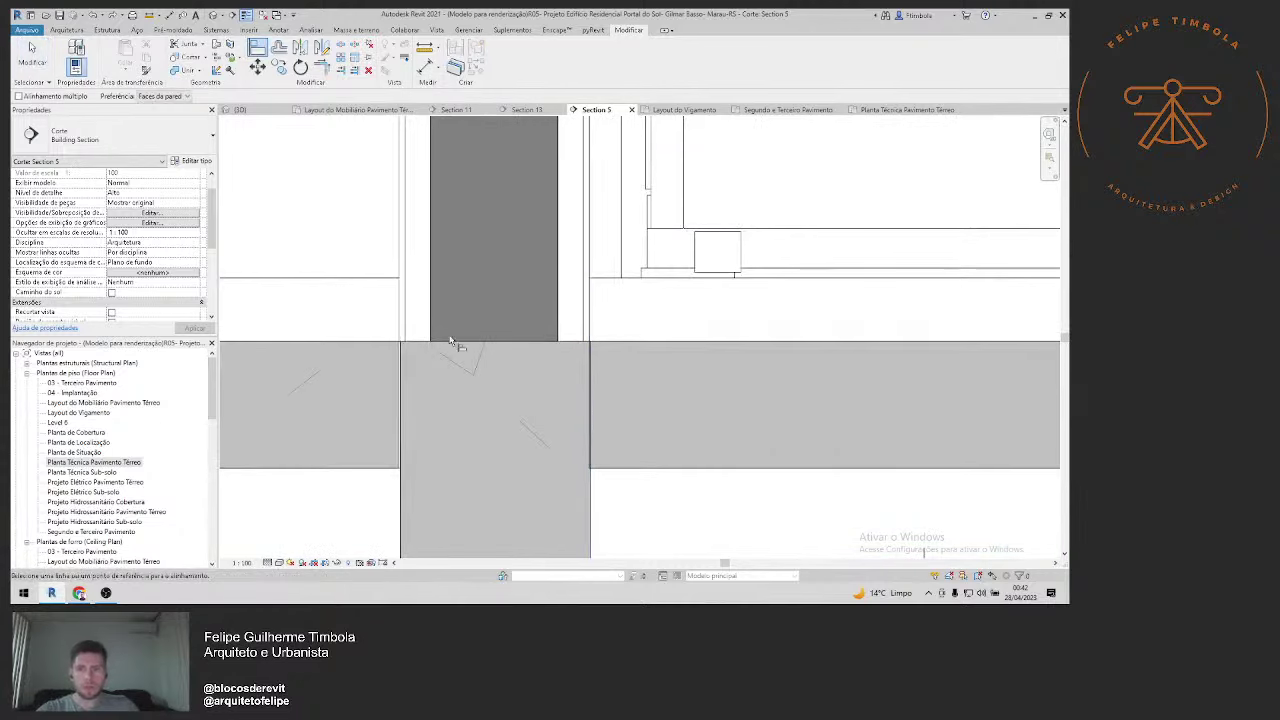
{"action": "scroll", "coordinate": [409, 357], "scroll_direction": "down", "scroll_amount": 3}
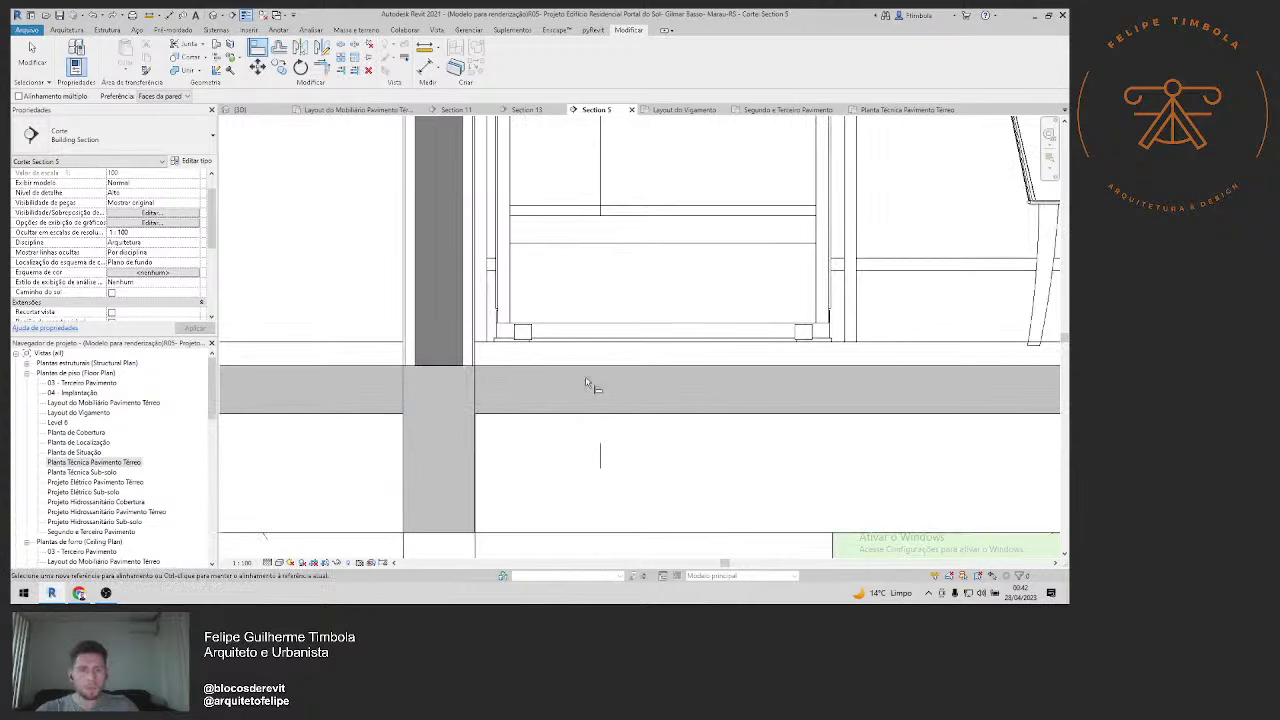
Step: Inspect the dining chair leg, clear it, and zoom out to the dining table and chairs
{"action": "key", "text": "Escape"}
{"action": "scroll", "coordinate": [708, 345], "scroll_direction": "up", "scroll_amount": 4}
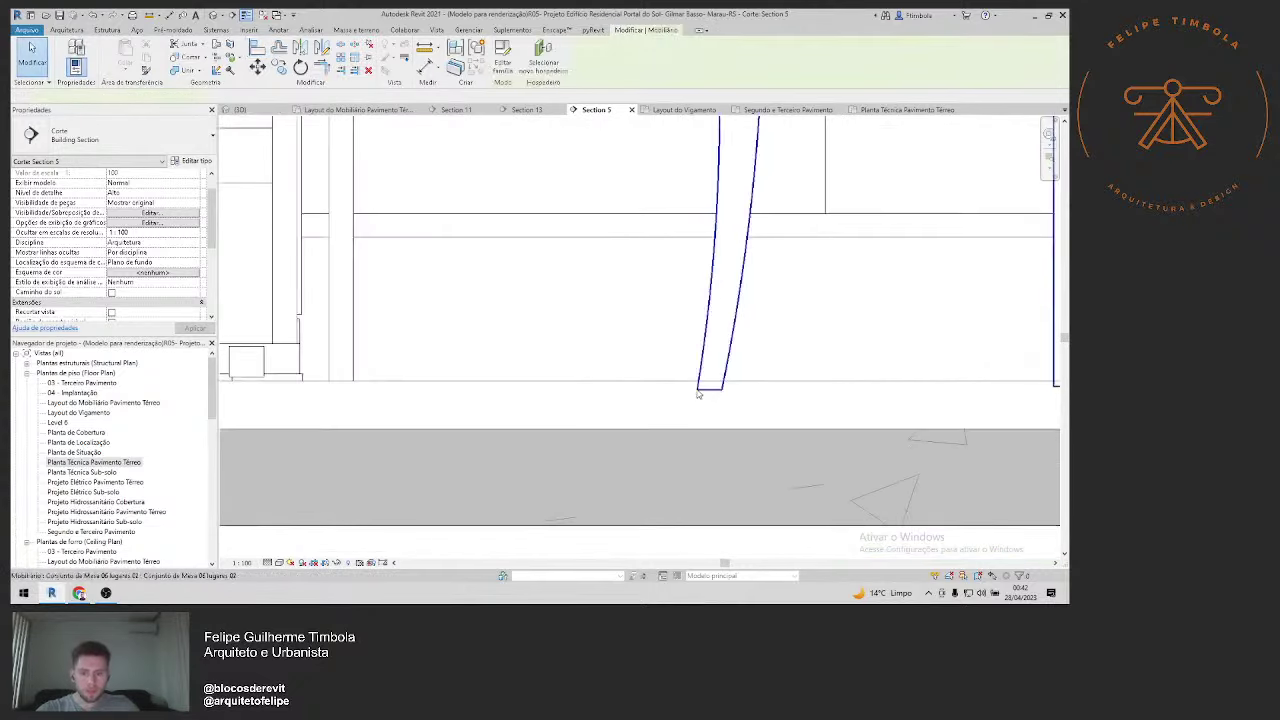
{"action": "scroll", "coordinate": [701, 392], "scroll_direction": "up", "scroll_amount": 1}
{"action": "left_click", "coordinate": [702, 390]}
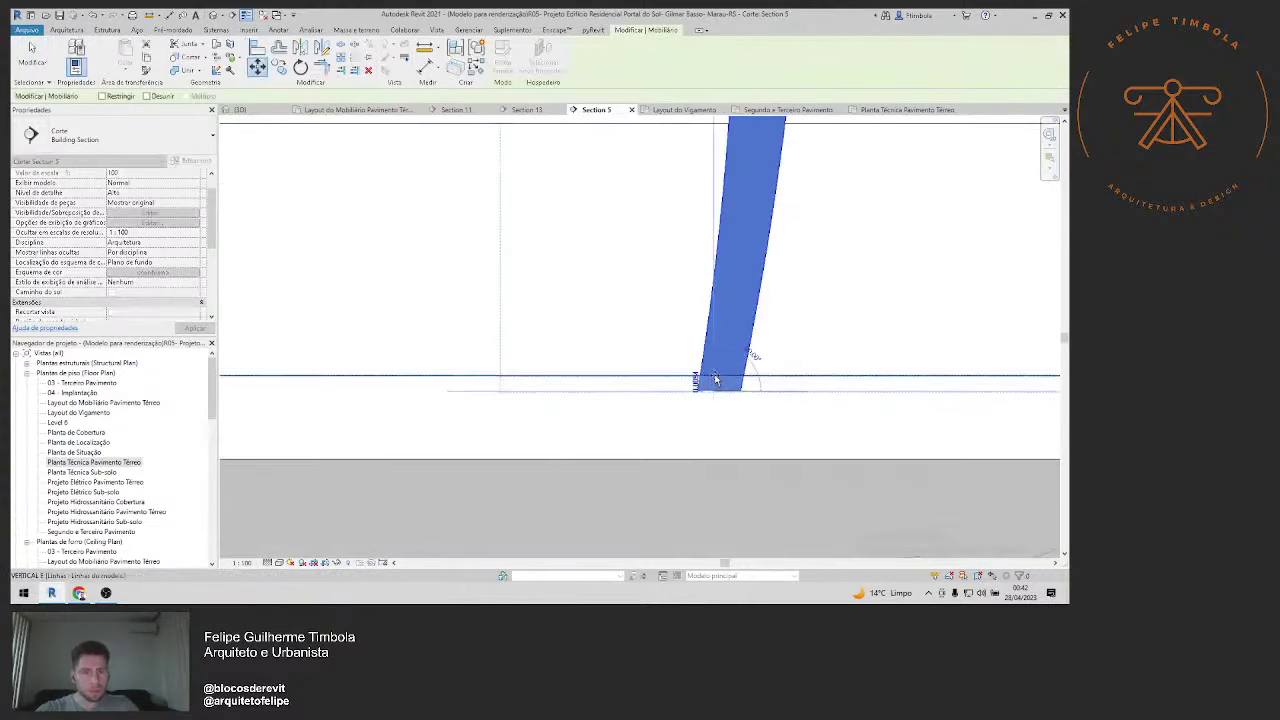
{"action": "key", "text": "Escape"}
{"action": "scroll", "coordinate": [670, 399], "scroll_direction": "down", "scroll_amount": 1}
{"action": "scroll", "coordinate": [690, 415], "scroll_direction": "down", "scroll_amount": 2}
Step: Turn on Thin Lines so walls and slabs show with thin lines
{"action": "scroll", "coordinate": [734, 434], "scroll_direction": "down", "scroll_amount": 1}
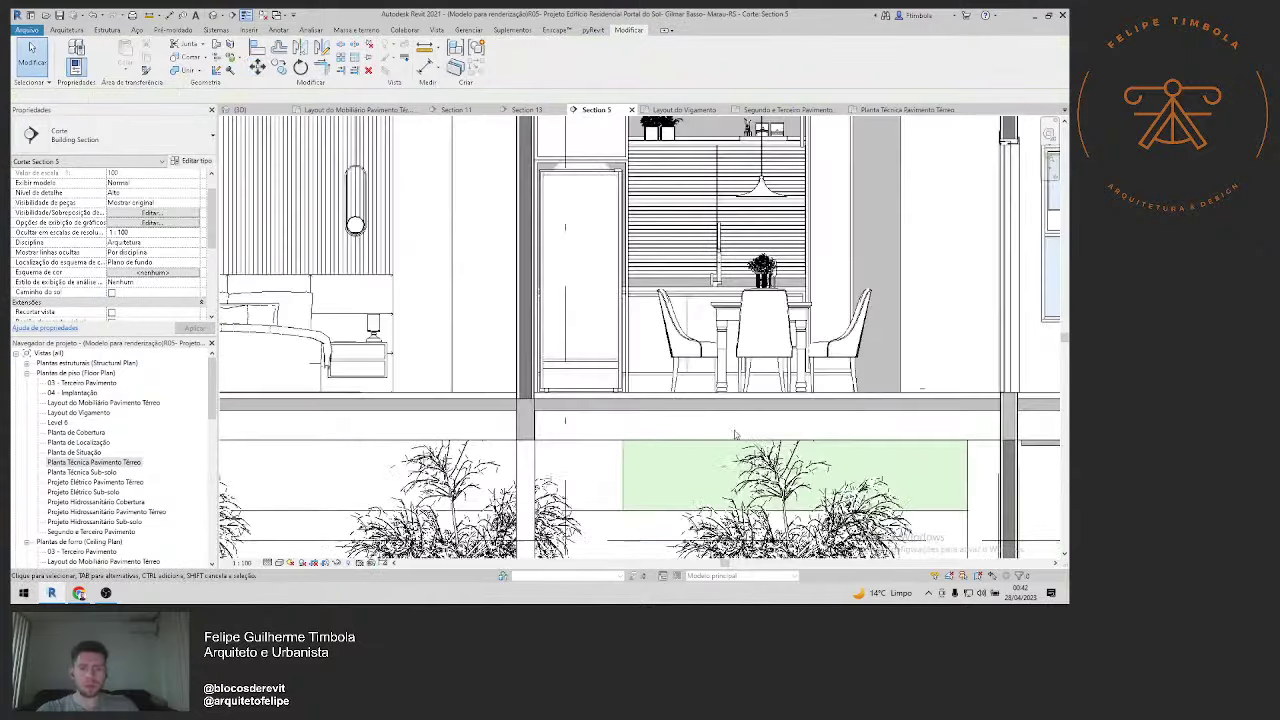
{"action": "scroll", "coordinate": [734, 434], "scroll_direction": "up", "scroll_amount": 1}
{"action": "scroll", "coordinate": [734, 434], "scroll_direction": "down", "scroll_amount": 1}
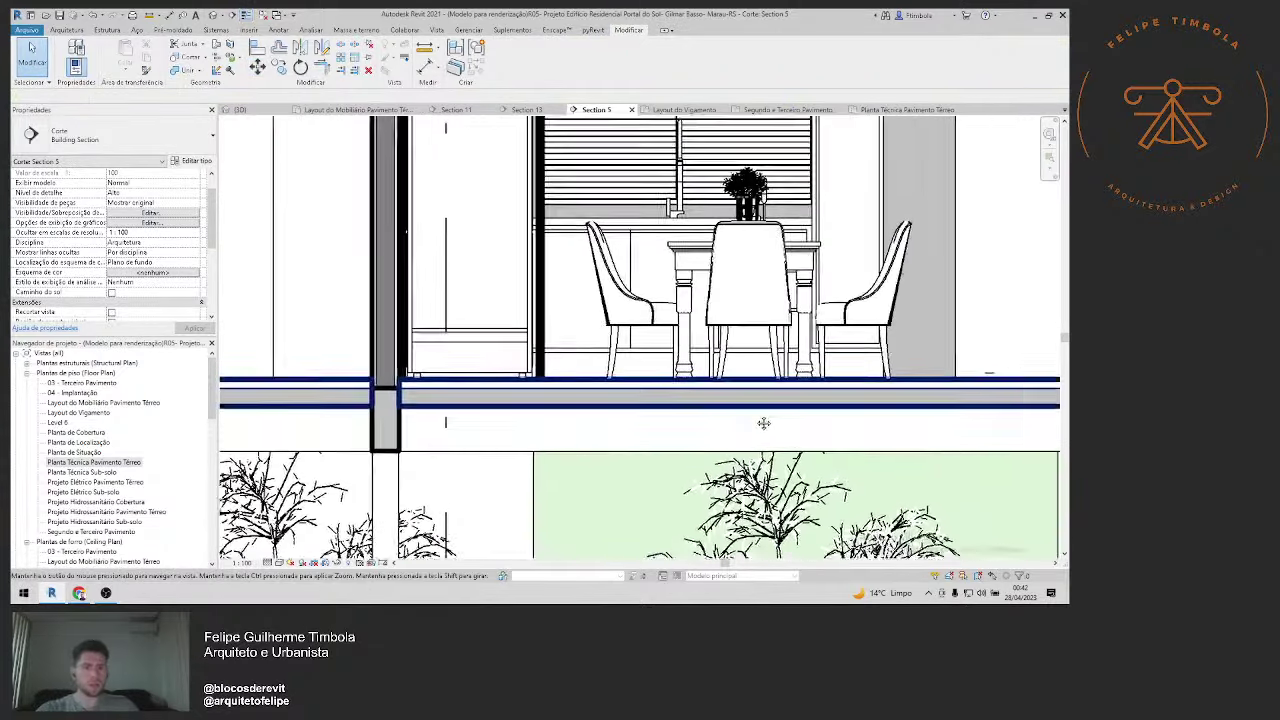
{"action": "scroll", "coordinate": [763, 420], "scroll_direction": "down", "scroll_amount": 1}
{"action": "scroll", "coordinate": [855, 403], "scroll_direction": "up", "scroll_amount": 2}
{"action": "scroll", "coordinate": [850, 360], "scroll_direction": "down", "scroll_amount": 1}
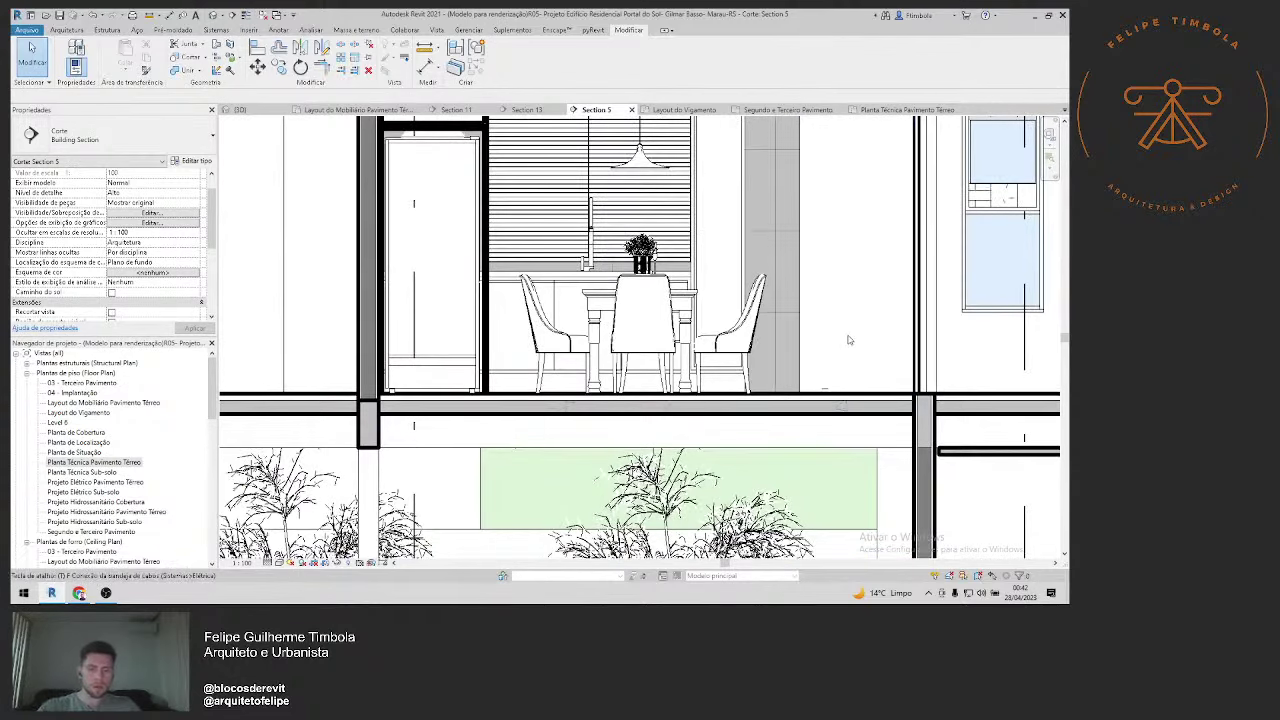
{"action": "key", "text": "l"}
Step: Pan and zoom to inspect the wall and slab junction in Section 5
{"action": "scroll", "coordinate": [848, 340], "scroll_direction": "down", "scroll_amount": 1}
{"action": "scroll", "coordinate": [820, 370], "scroll_direction": "down", "scroll_amount": 1}
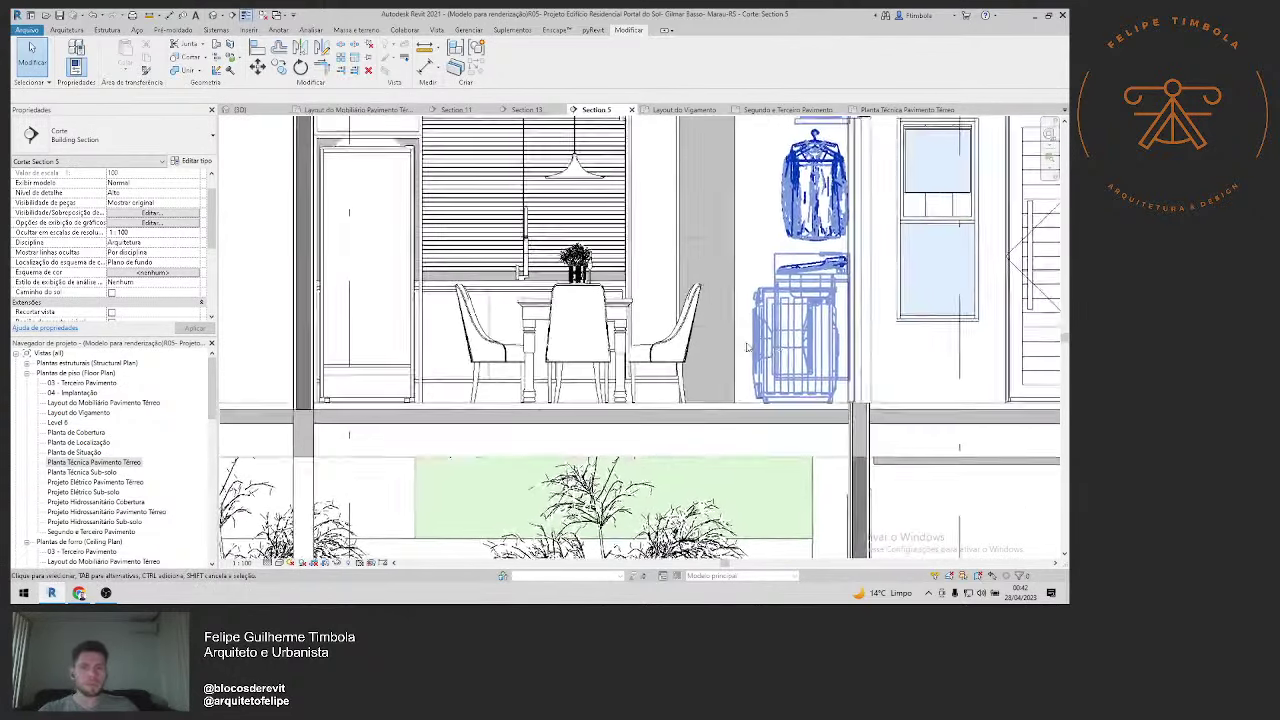
{"action": "scroll", "coordinate": [777, 388], "scroll_direction": "up", "scroll_amount": 2}
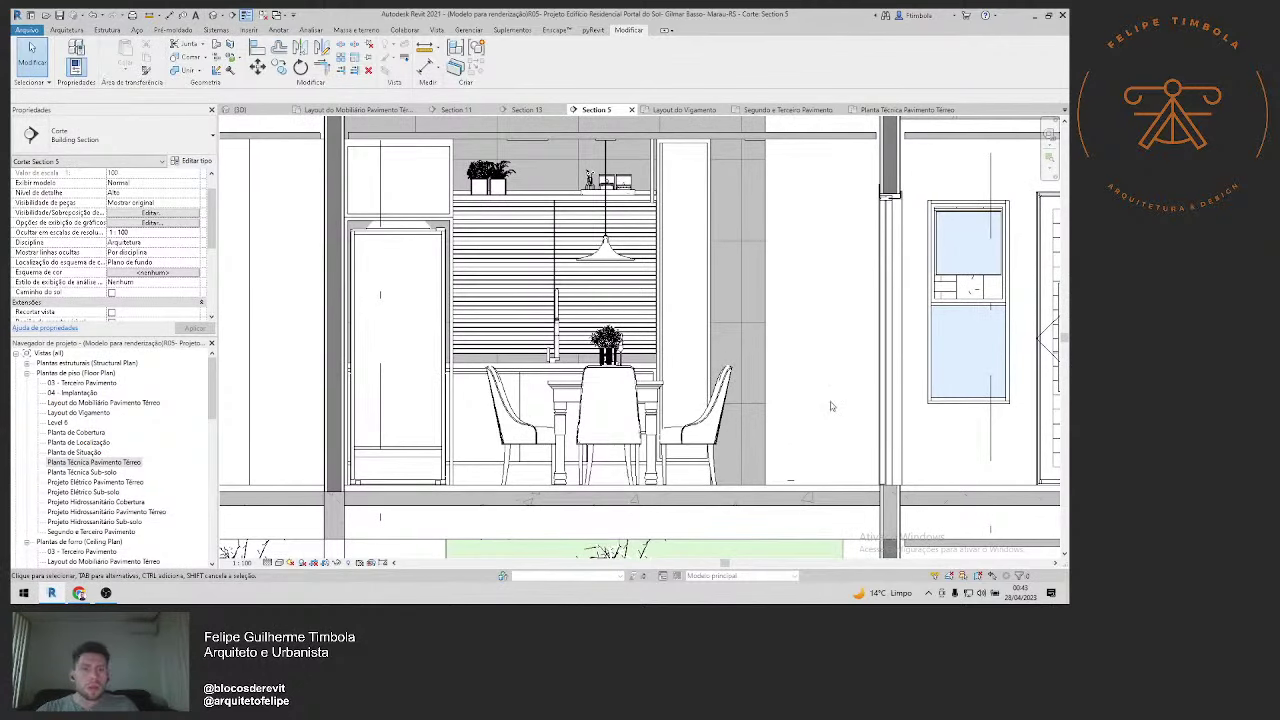
{"action": "middle_click_drag", "start_coordinate": [830, 406], "coordinate": [702, 410]}
{"action": "scroll", "coordinate": [770, 507], "scroll_direction": "up", "scroll_amount": 5}
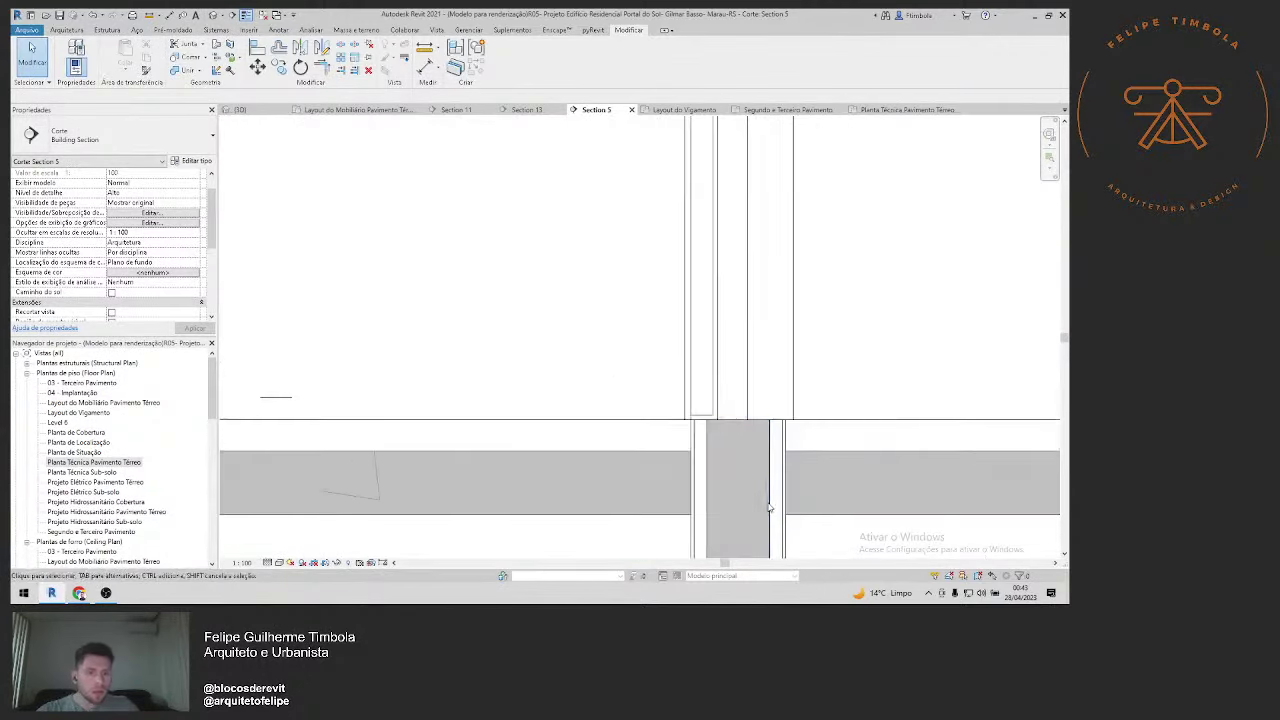
{"action": "scroll", "coordinate": [769, 507], "scroll_direction": "down", "scroll_amount": 3}
{"action": "scroll", "coordinate": [765, 500], "scroll_direction": "down", "scroll_amount": 1}
{"action": "scroll", "coordinate": [755, 485], "scroll_direction": "up", "scroll_amount": 1}
{"action": "scroll", "coordinate": [744, 469], "scroll_direction": "up", "scroll_amount": 1}
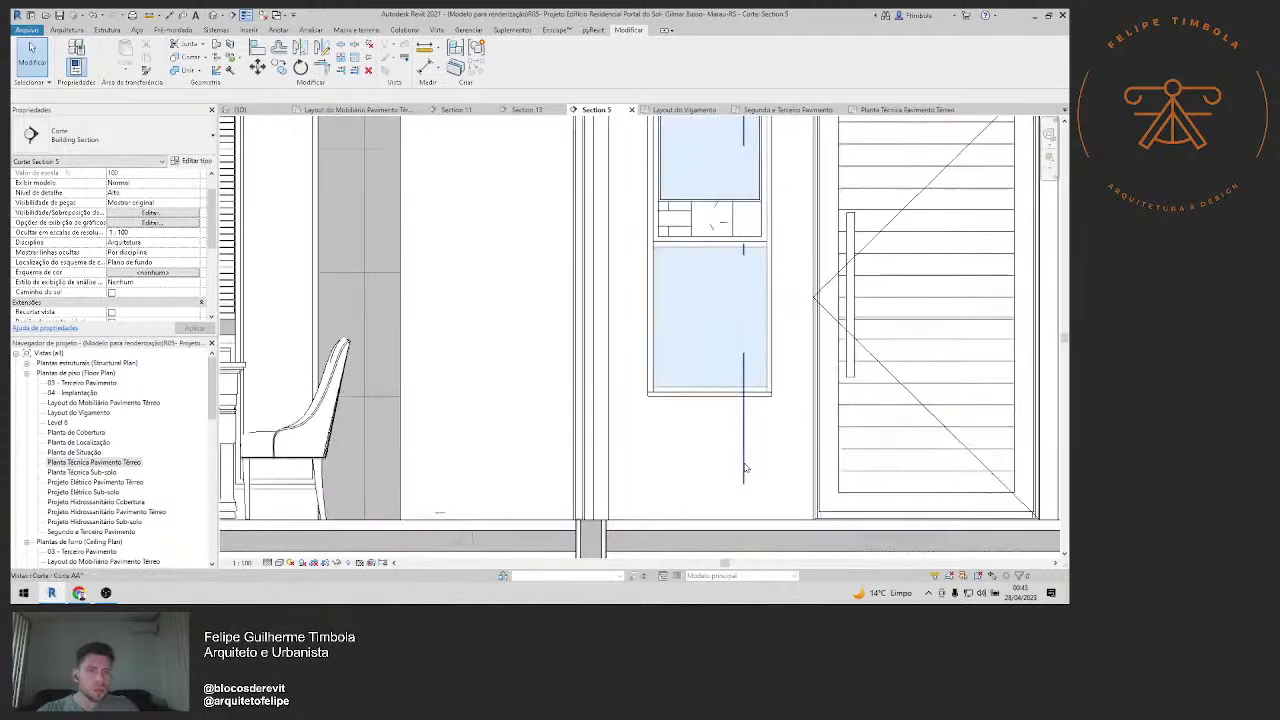
{"action": "scroll", "coordinate": [751, 469], "scroll_direction": "down", "scroll_amount": 2}
{"action": "scroll", "coordinate": [757, 400], "scroll_direction": "up", "scroll_amount": 1}
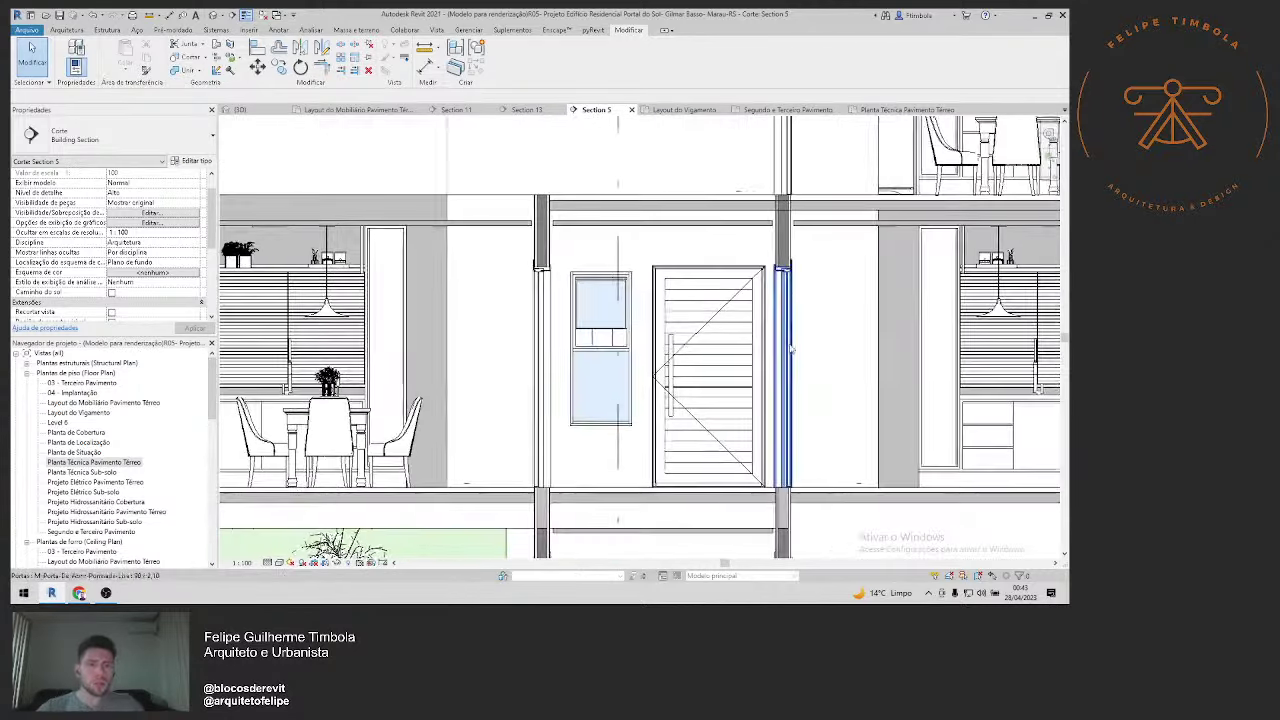
{"action": "scroll", "coordinate": [765, 300], "scroll_direction": "up", "scroll_amount": 1}
{"action": "scroll", "coordinate": [767, 277], "scroll_direction": "down", "scroll_amount": 3}
Step: Pan Section 5 over to the kitchen cabinets
{"action": "middle_click_drag", "start_coordinate": [765, 400], "coordinate": [614, 300]}
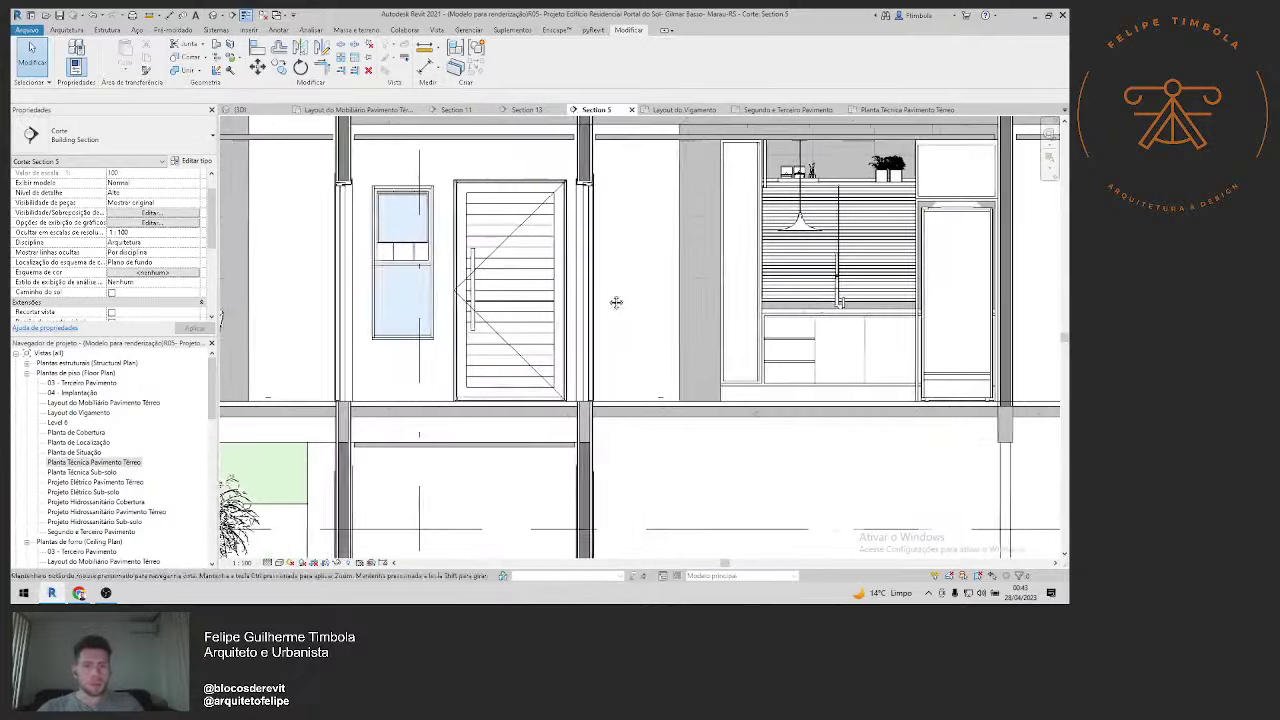
{"action": "scroll", "coordinate": [672, 425], "scroll_direction": "up", "scroll_amount": 2}
{"action": "middle_click_drag", "start_coordinate": [680, 431], "coordinate": [526, 391]}
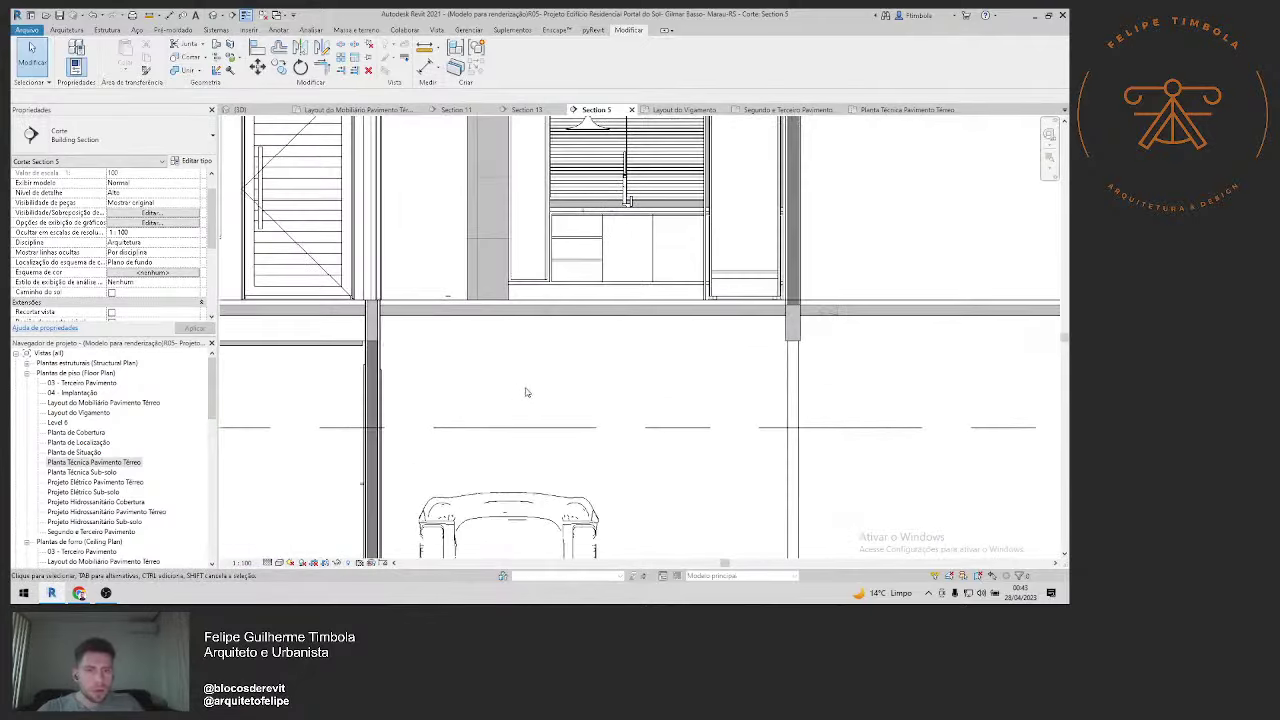
{"action": "scroll", "coordinate": [761, 333], "scroll_direction": "up", "scroll_amount": 2}
{"action": "scroll", "coordinate": [740, 349], "scroll_direction": "down", "scroll_amount": 1}
{"action": "scroll", "coordinate": [737, 351], "scroll_direction": "down", "scroll_amount": 2}
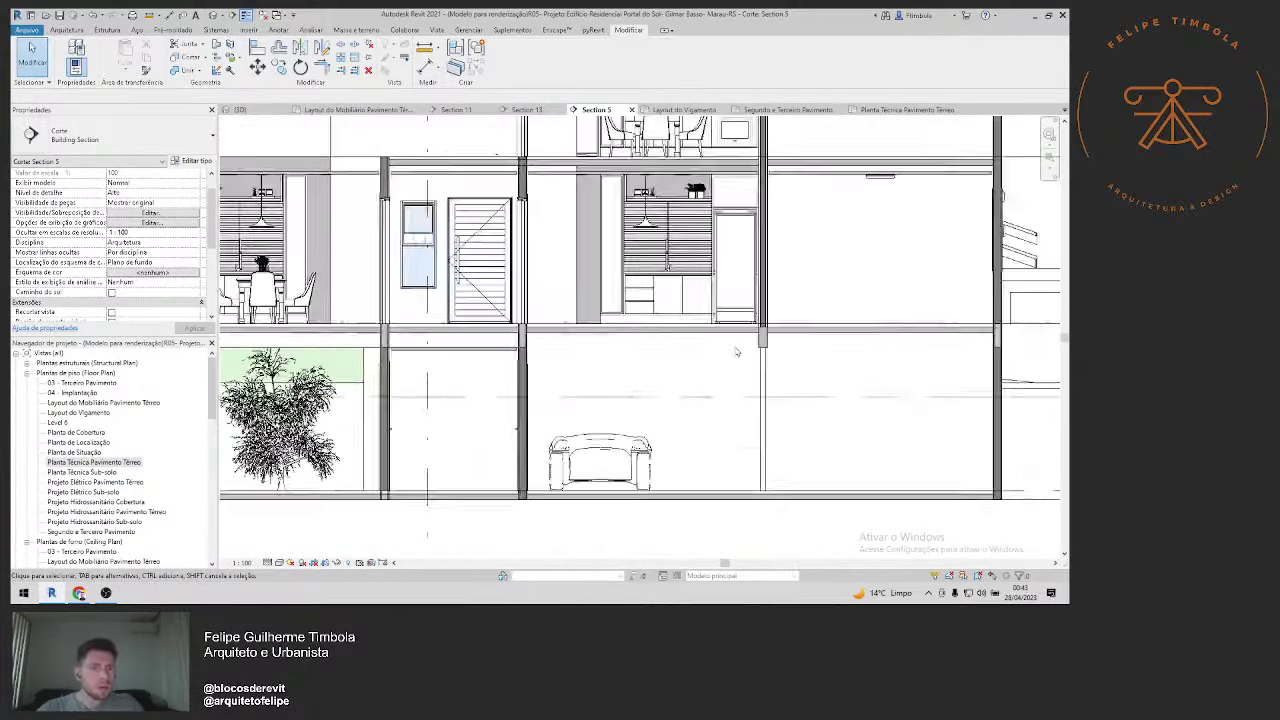
{"action": "scroll", "coordinate": [740, 372], "scroll_direction": "up", "scroll_amount": 1}
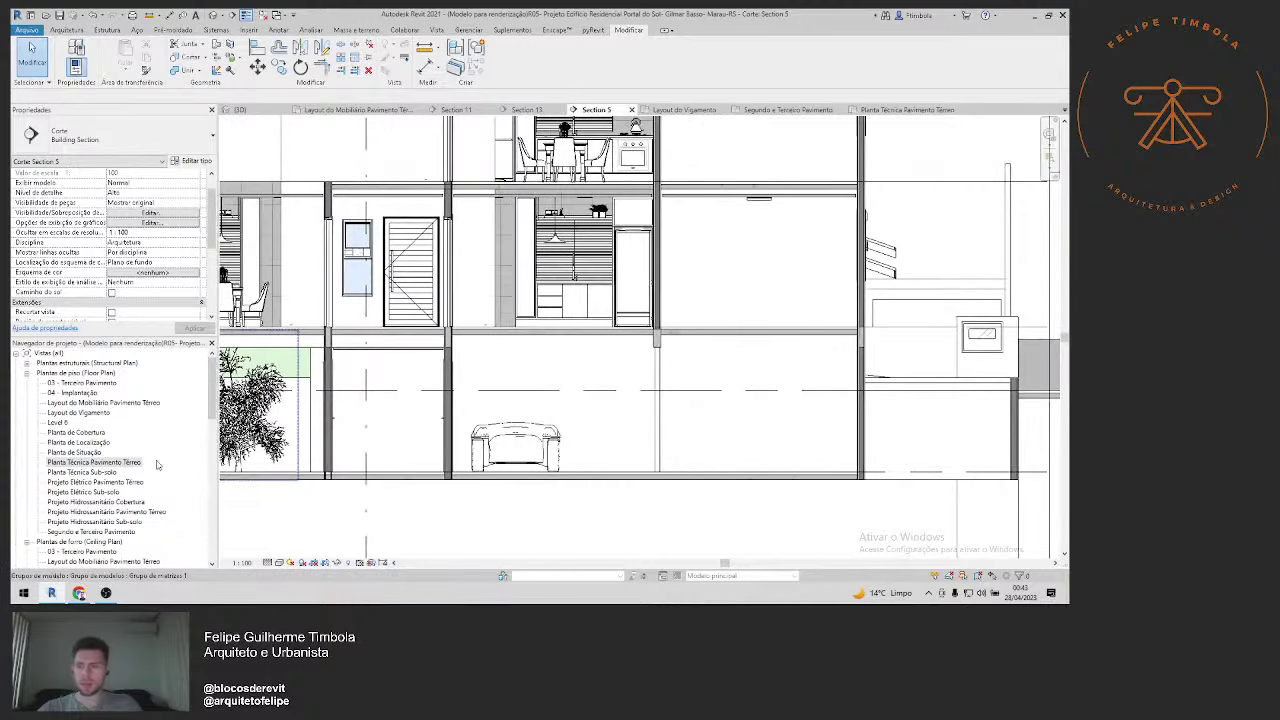
Step: Open the Planta Técnica Pavimento Térreo plan, framing the dining area and dormitories
{"action": "double_click", "coordinate": [110, 462]}
{"action": "scroll", "coordinate": [476, 219], "scroll_direction": "up", "scroll_amount": 2}
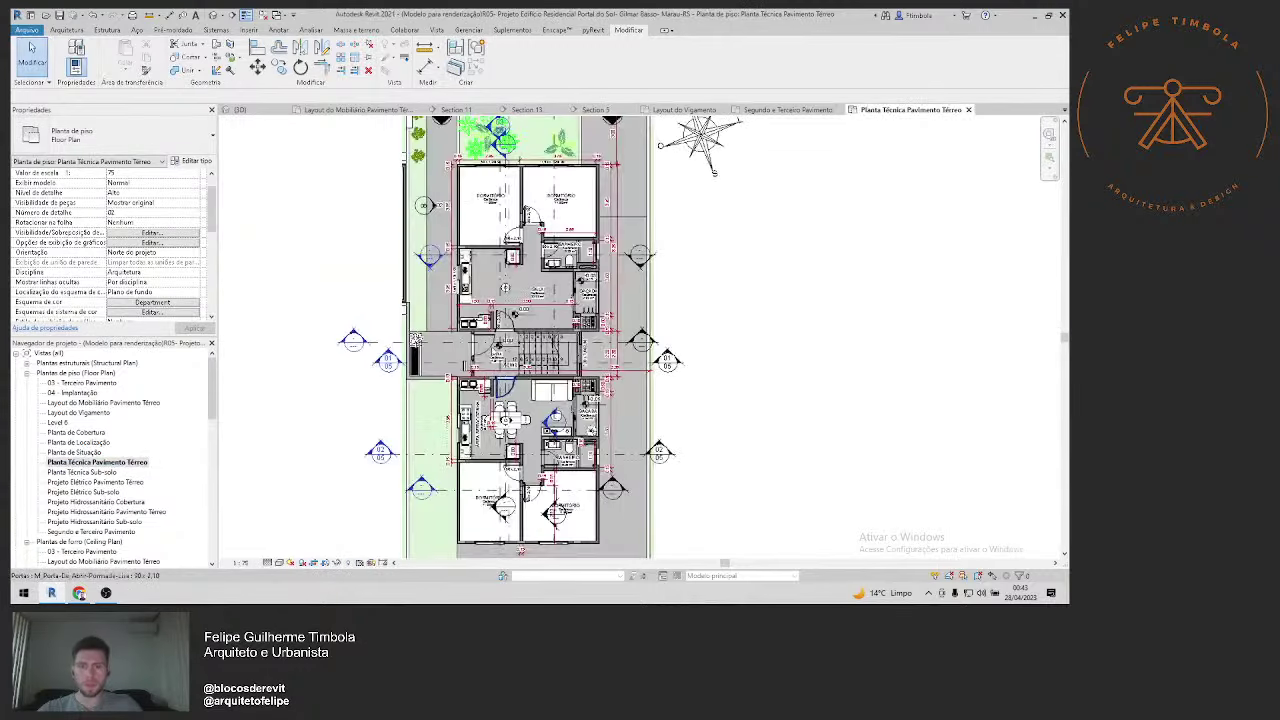
{"action": "middle_click_drag", "start_coordinate": [420, 340], "coordinate": [457, 355]}
{"action": "scroll", "coordinate": [557, 476], "scroll_direction": "up", "scroll_amount": 2}
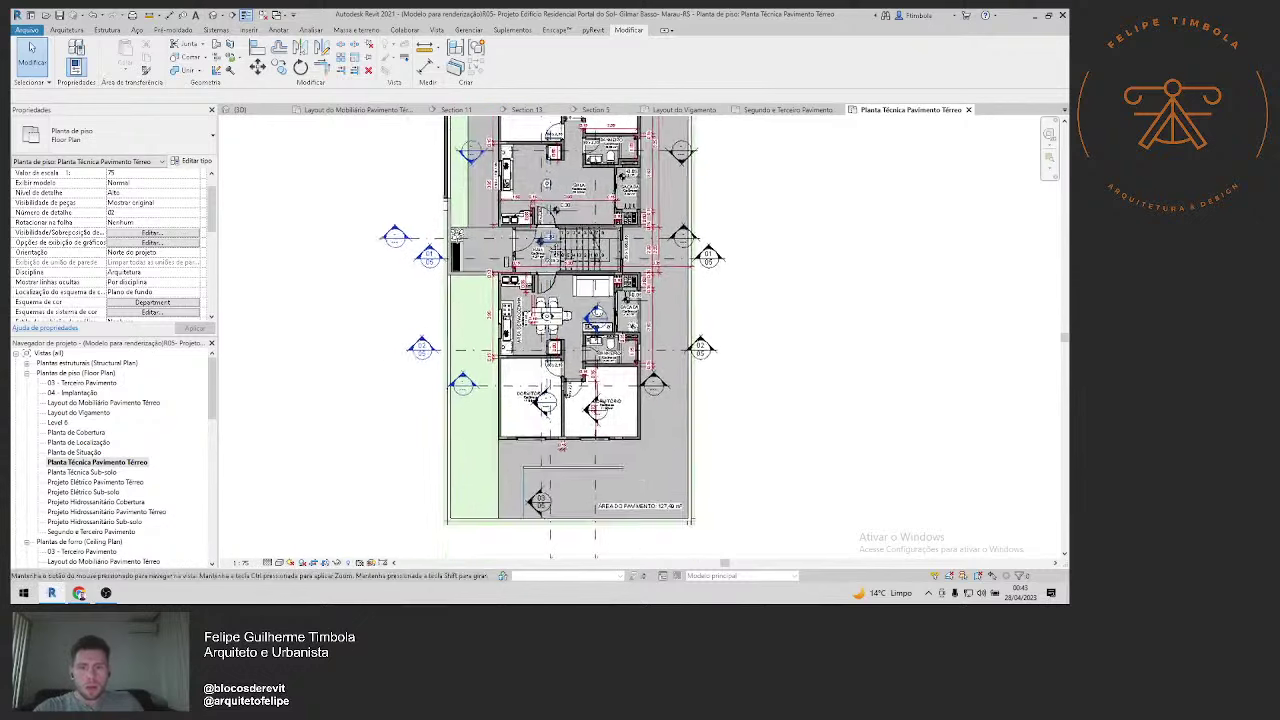
{"action": "middle_click_drag", "start_coordinate": [557, 400], "coordinate": [557, 476]}
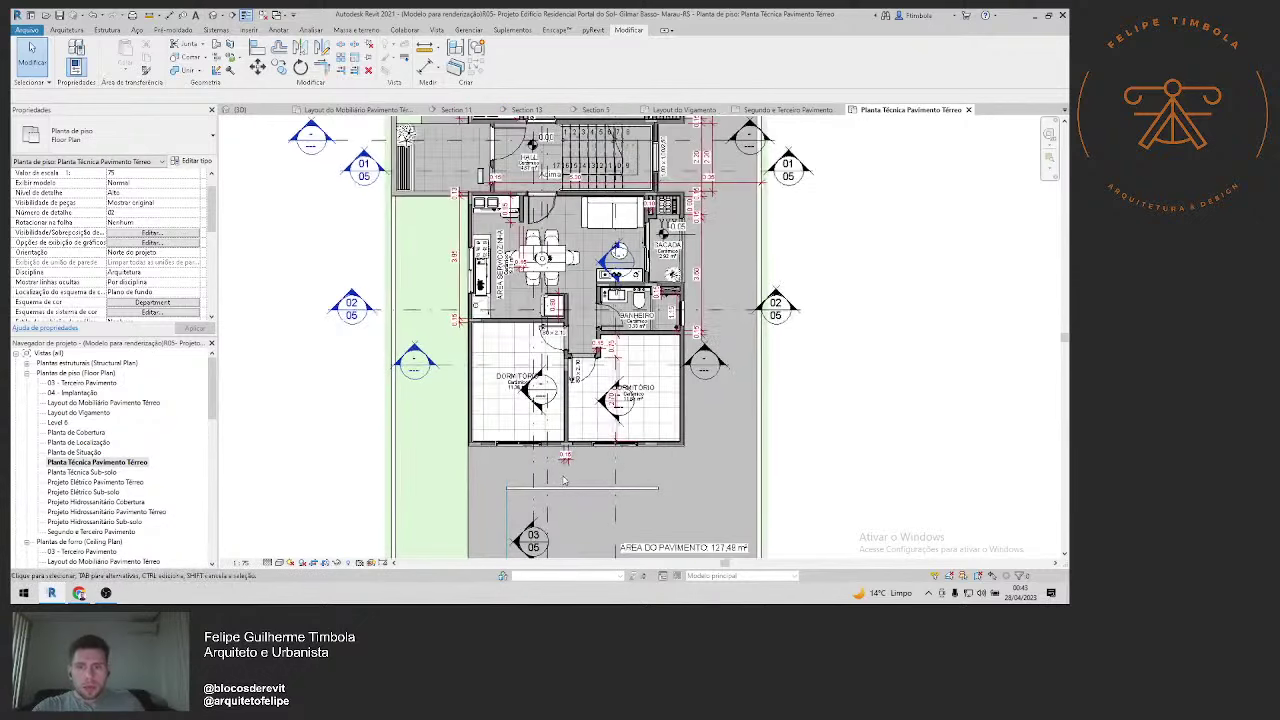
Step: Check the section line crossing the plan, then zoom out to the whole ground floor
{"action": "left_click", "coordinate": [508, 481]}
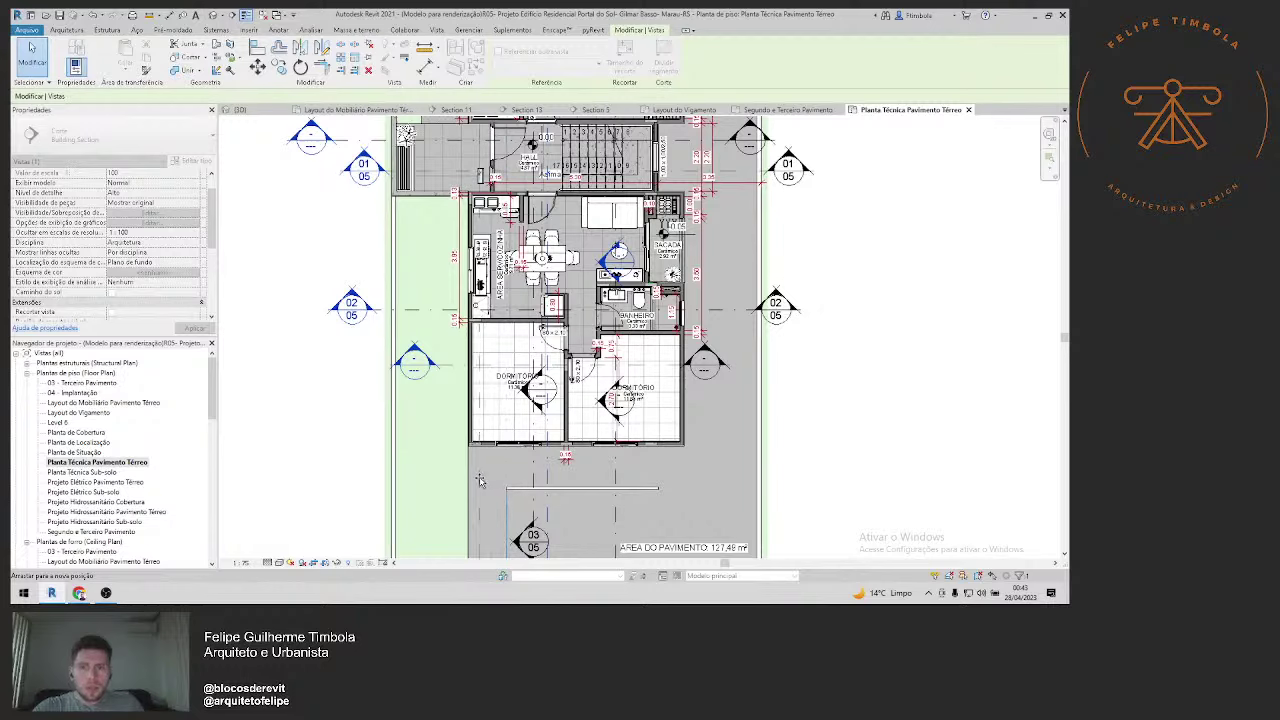
{"action": "key", "text": "Escape"}
{"action": "scroll", "coordinate": [478, 232], "scroll_direction": "down", "scroll_amount": 3}
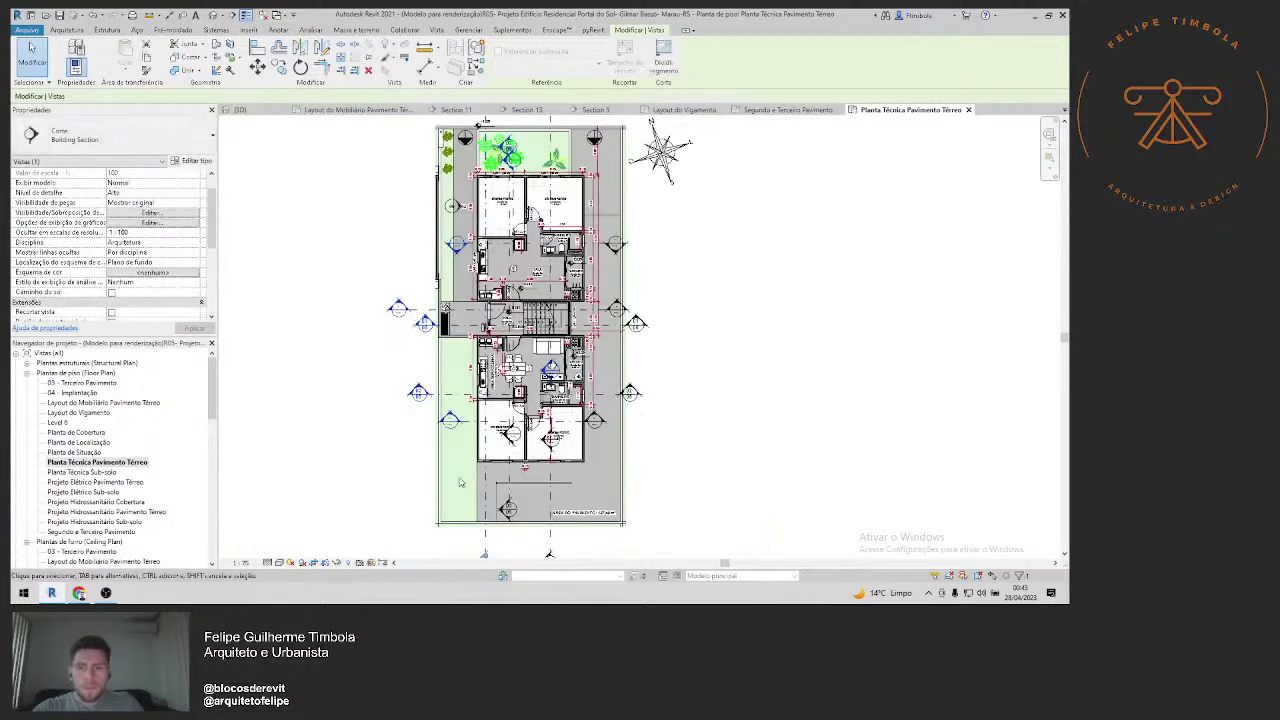
{"action": "scroll", "coordinate": [478, 232], "scroll_direction": "down", "scroll_amount": 2}
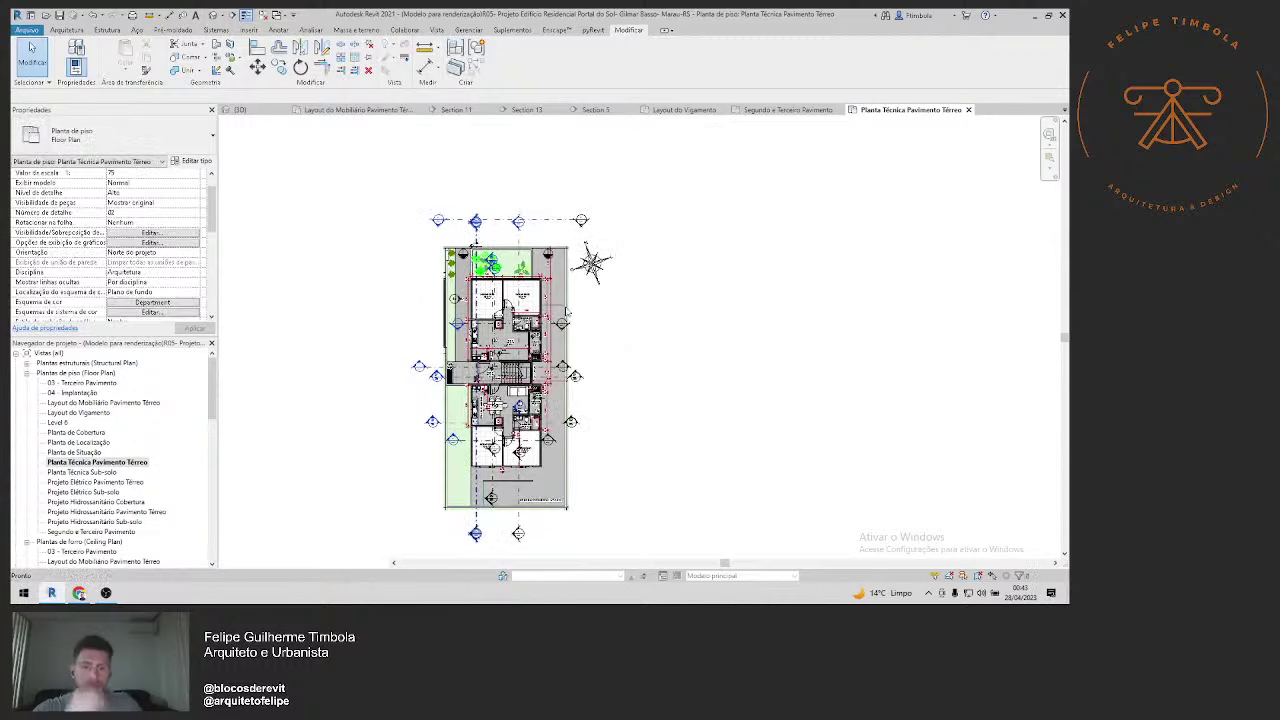
{"action": "double_click", "coordinate": [565, 315]}
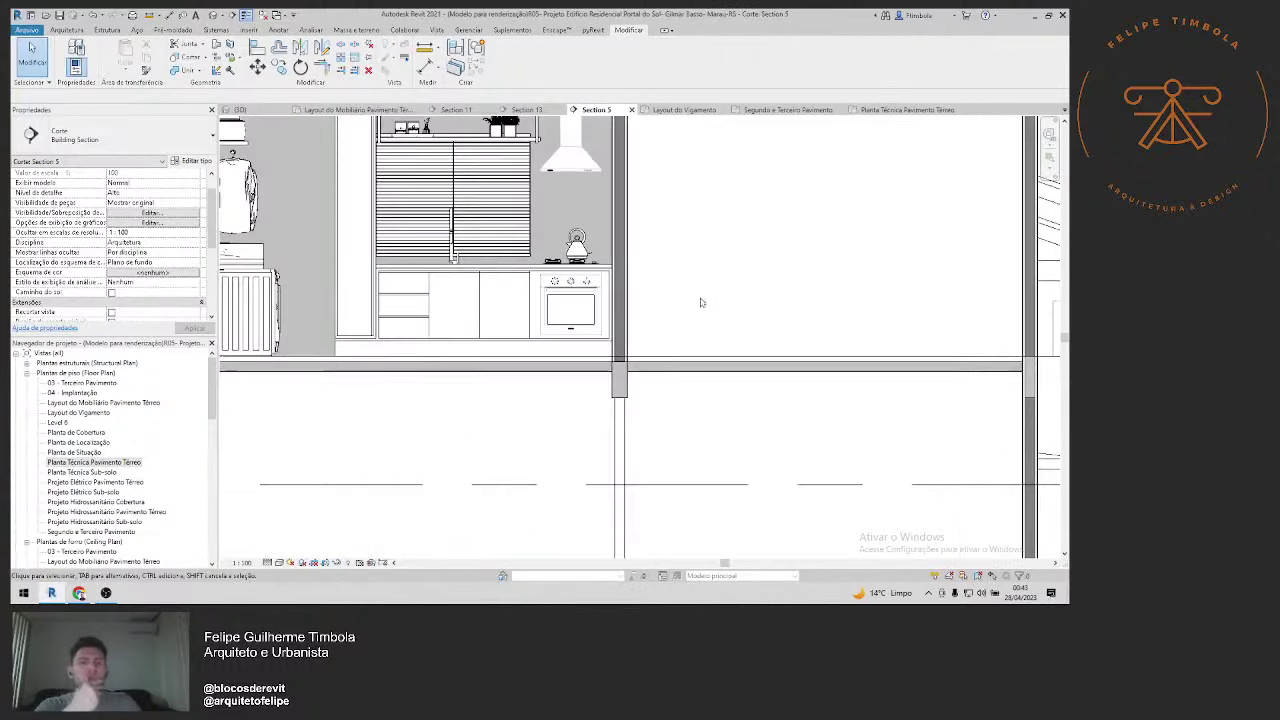
{"action": "mouse_move", "coordinate": [820, 289]}
{"action": "middle_mouse_down"}
{"action": "mouse_move", "coordinate": [686, 417]}
{"action": "mouse_move", "coordinate": [731, 340]}
{"action": "middle_mouse_up"}
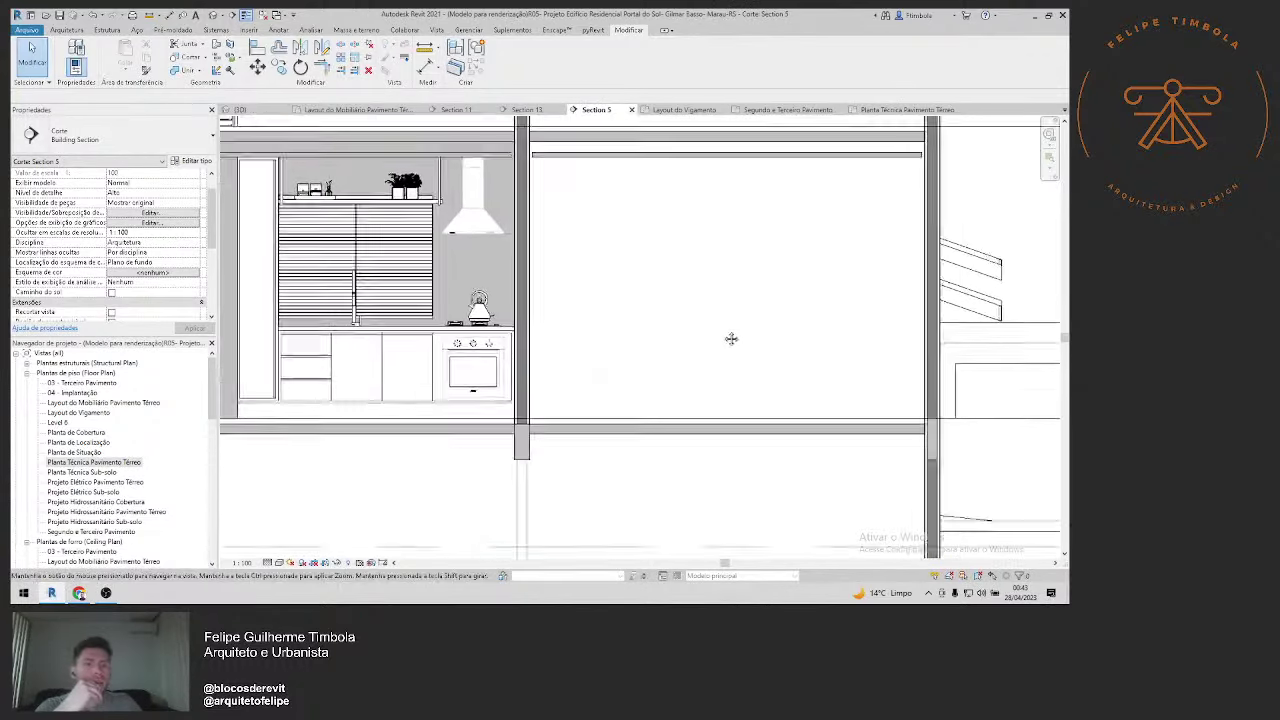
{"action": "scroll", "coordinate": [517, 423], "scroll_direction": "up", "scroll_amount": 3}
{"action": "scroll", "coordinate": [575, 350], "scroll_direction": "up", "scroll_amount": 2}
{"action": "scroll", "coordinate": [583, 430], "scroll_direction": "down", "scroll_amount": 3}
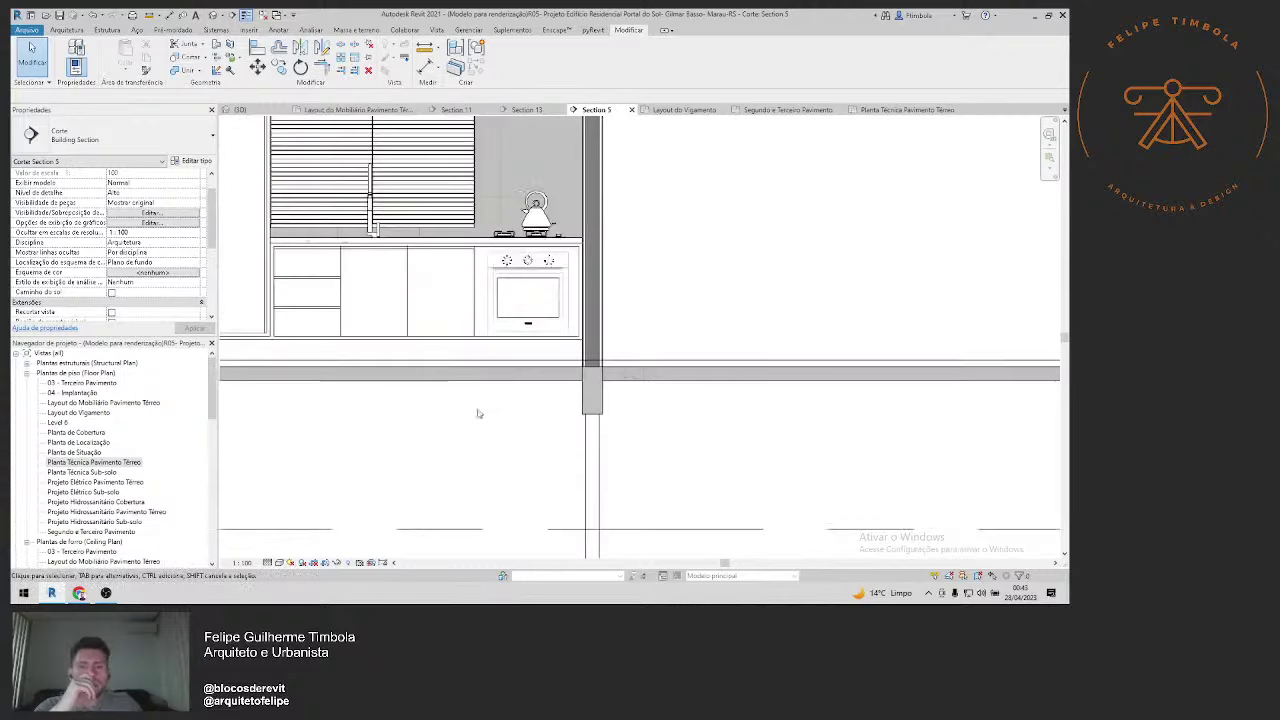
{"action": "middle_click_drag", "start_coordinate": [477, 414], "coordinate": [637, 420]}
{"action": "scroll", "coordinate": [637, 420], "scroll_direction": "up", "scroll_amount": 1}
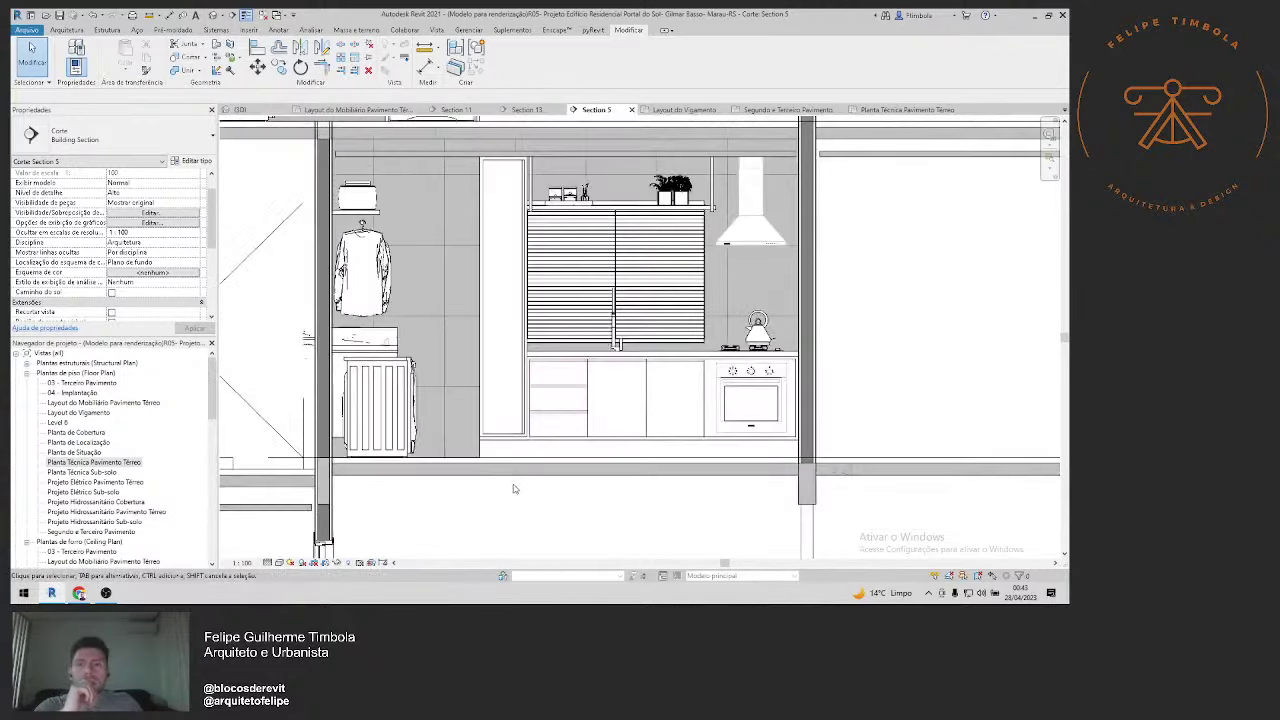
{"action": "mouse_move", "coordinate": [517, 486]}
{"action": "middle_mouse_down"}
{"action": "mouse_move", "coordinate": [686, 486]}
{"action": "mouse_move", "coordinate": [643, 429]}
{"action": "middle_mouse_up"}
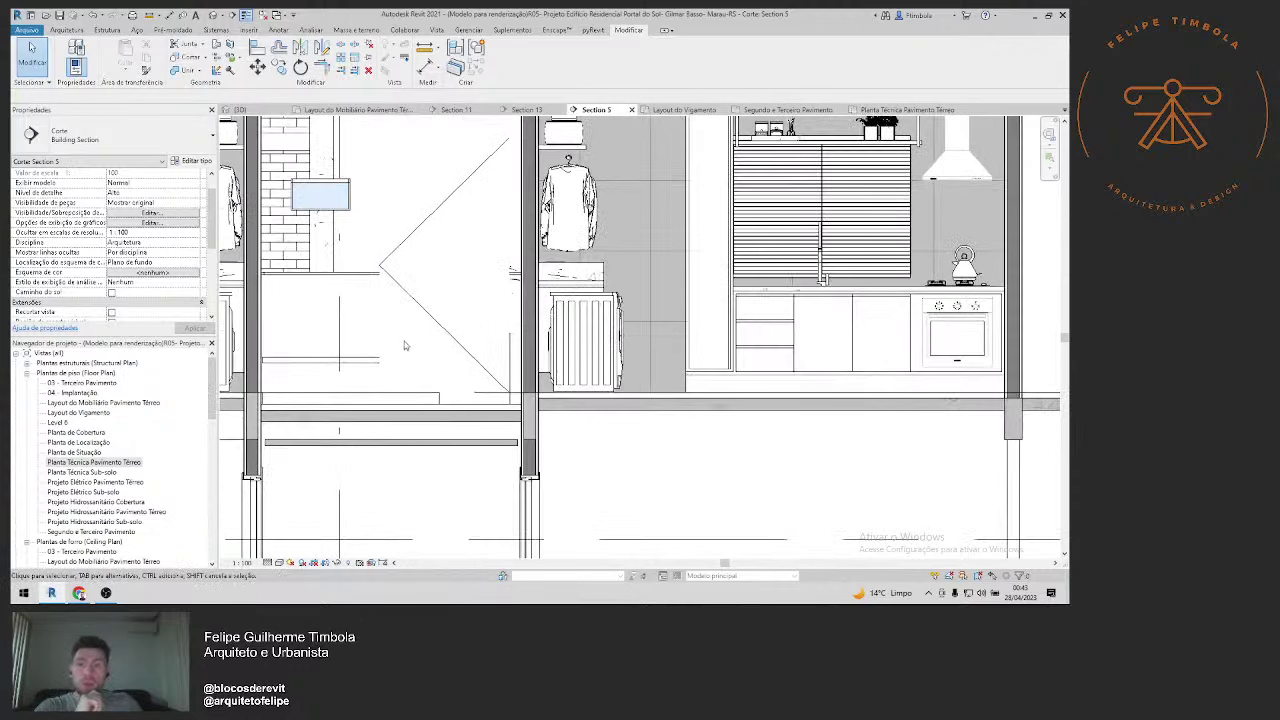
{"action": "scroll", "coordinate": [440, 385], "scroll_direction": "down", "scroll_amount": 2}
{"action": "scroll", "coordinate": [458, 377], "scroll_direction": "down", "scroll_amount": 1}
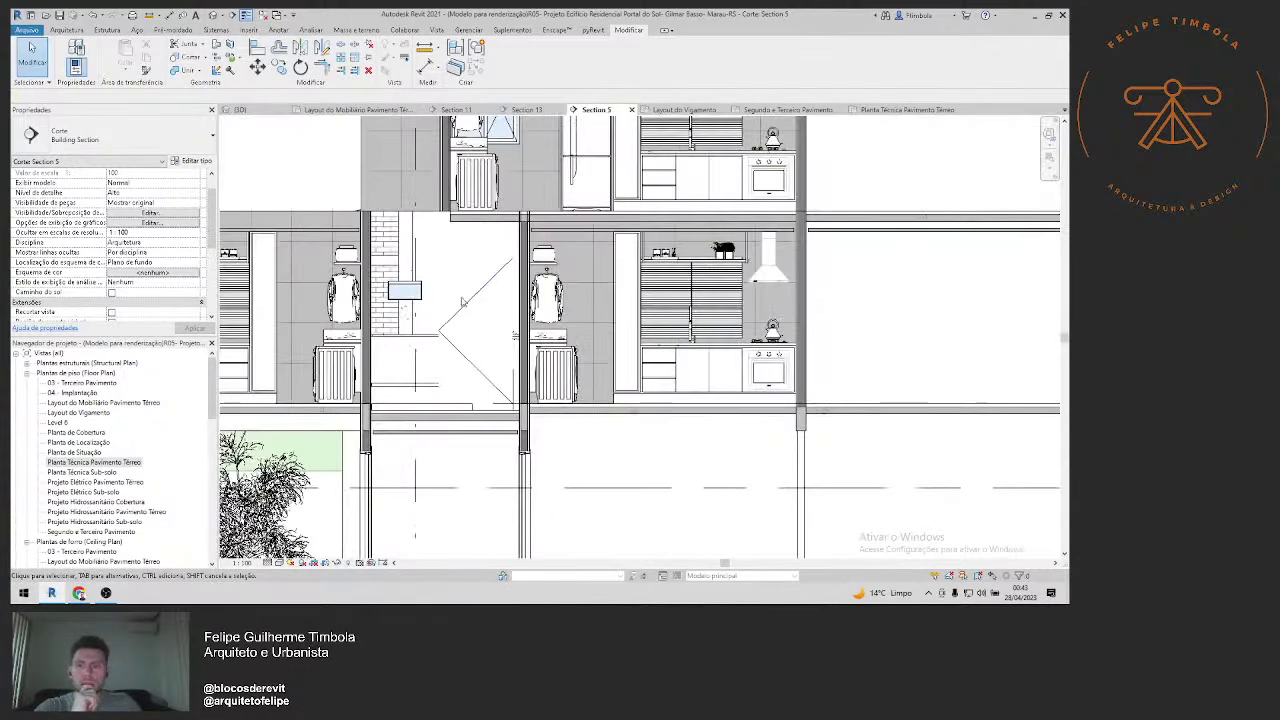
{"action": "left_click", "coordinate": [457, 354]}
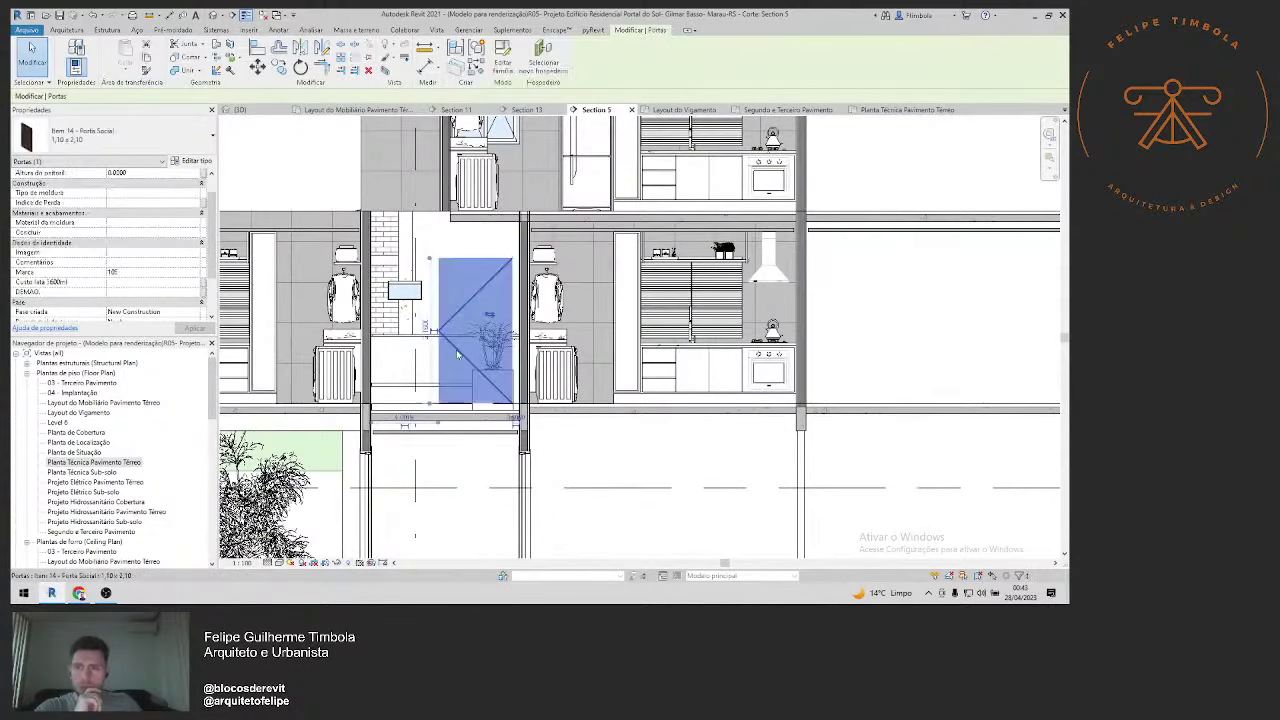
{"action": "left_click", "coordinate": [455, 447]}
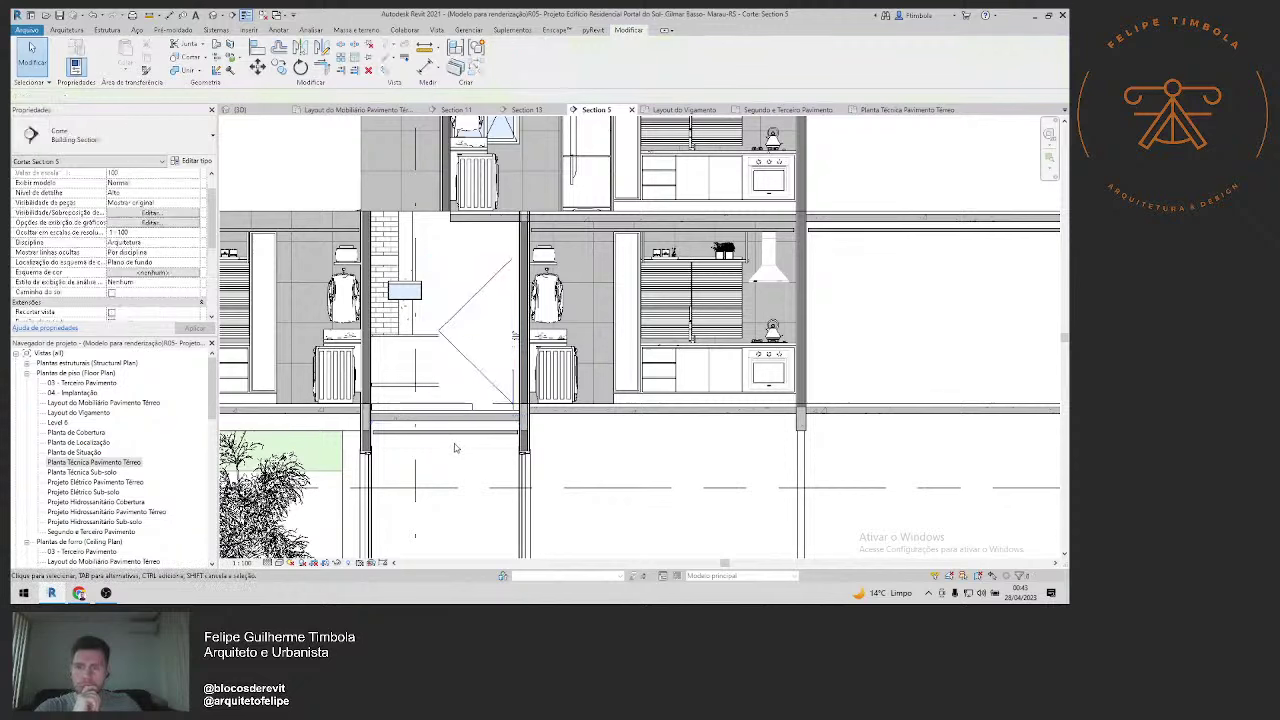
{"action": "double_click", "coordinate": [133, 462]}
{"action": "scroll", "coordinate": [463, 500], "scroll_direction": "up", "scroll_amount": 2}
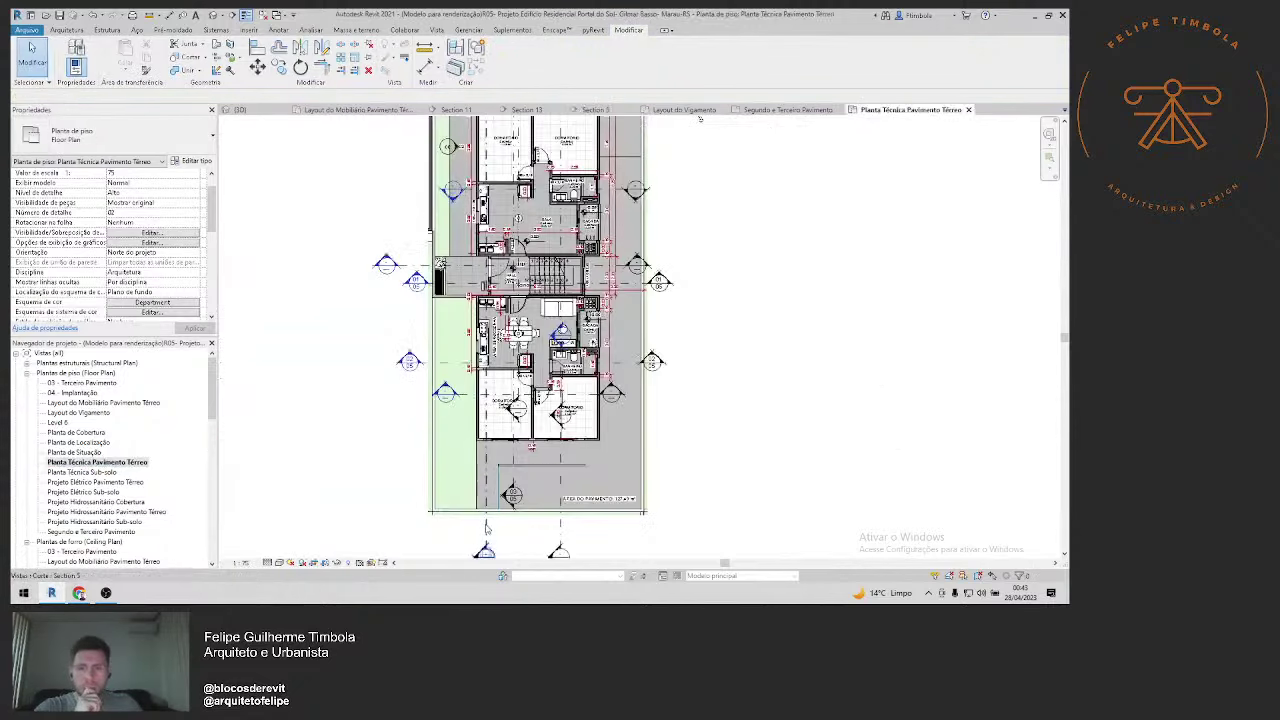
{"action": "left_click", "coordinate": [488, 530]}
{"action": "scroll", "coordinate": [490, 496], "scroll_direction": "up", "scroll_amount": 2}
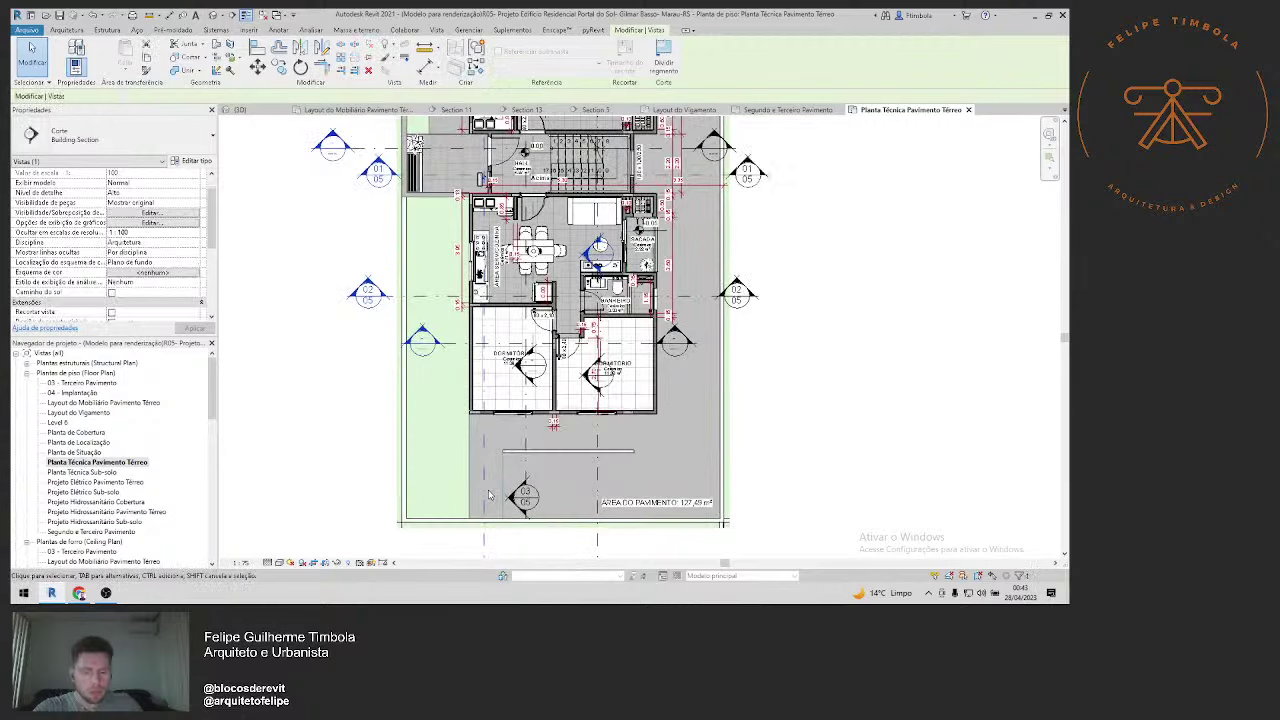
{"action": "scroll", "coordinate": [417, 440], "scroll_direction": "down", "scroll_amount": 2}
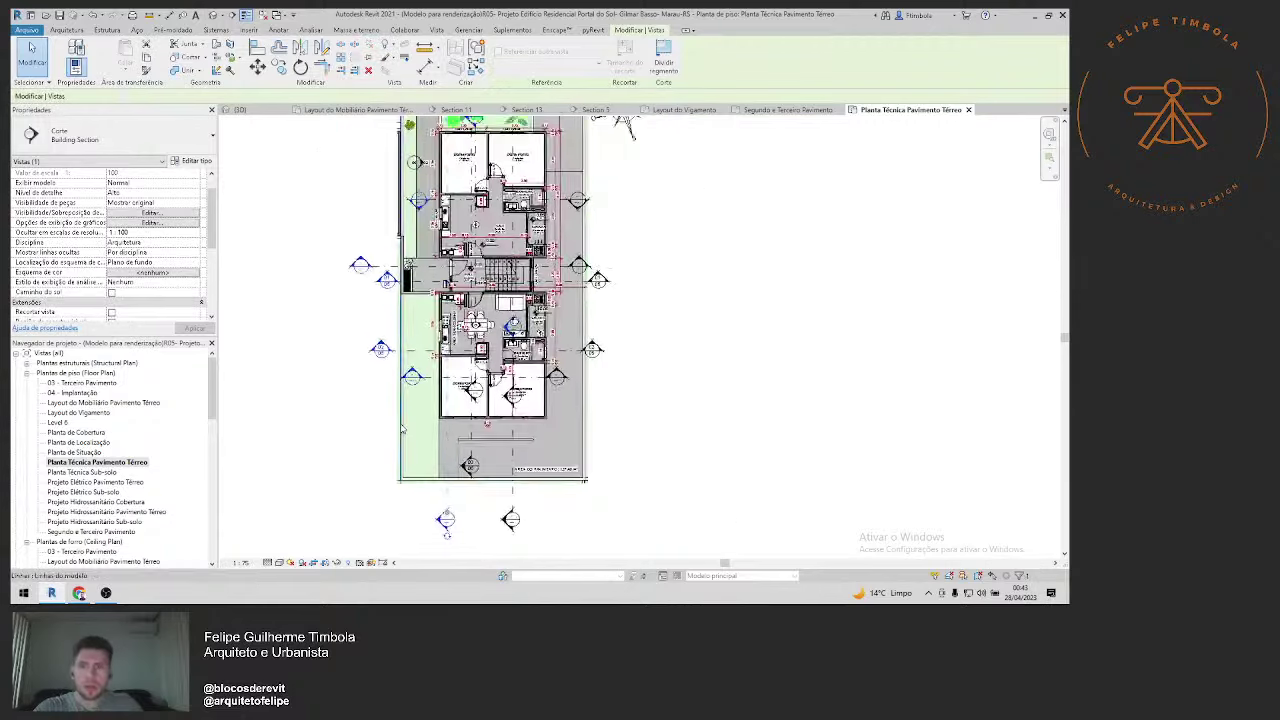
{"action": "scroll", "coordinate": [417, 440], "scroll_direction": "down", "scroll_amount": 3}
{"action": "key", "text": "Escape"}
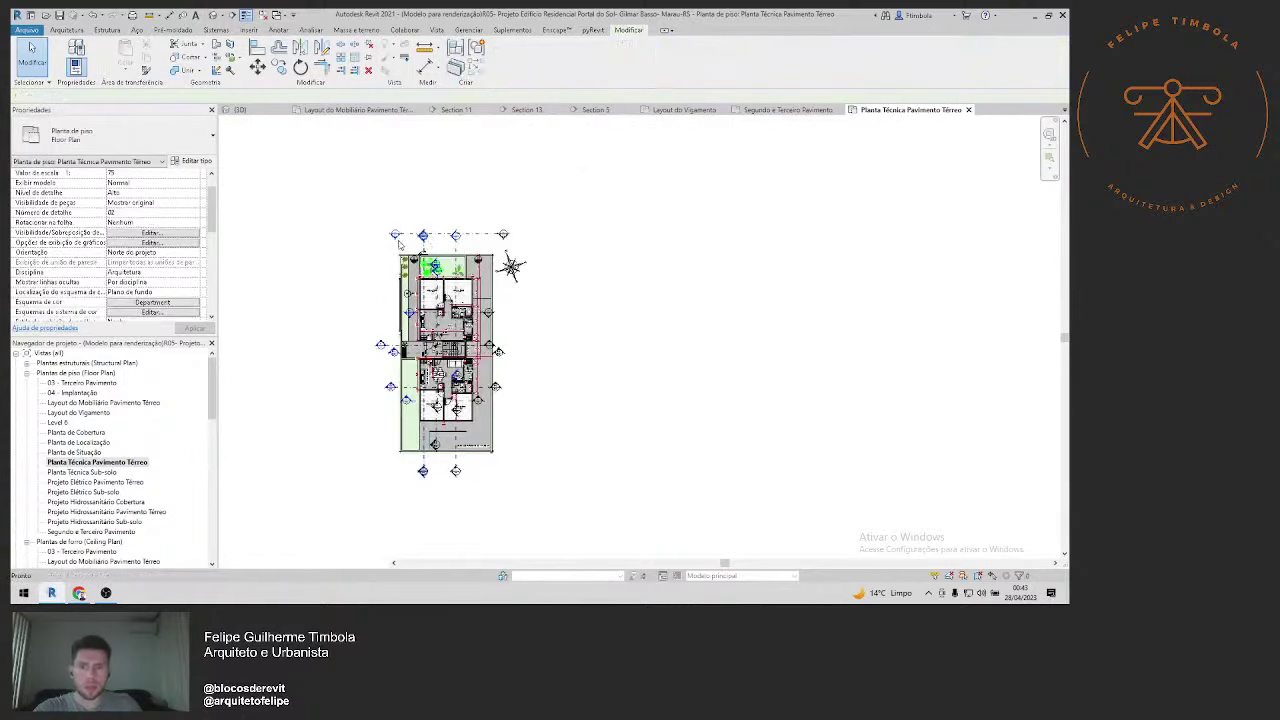
Step: Return to Section 5 and pan toward the stair area
{"action": "double_click", "coordinate": [399, 243]}
{"action": "scroll", "coordinate": [460, 305], "scroll_direction": "up", "scroll_amount": 2}
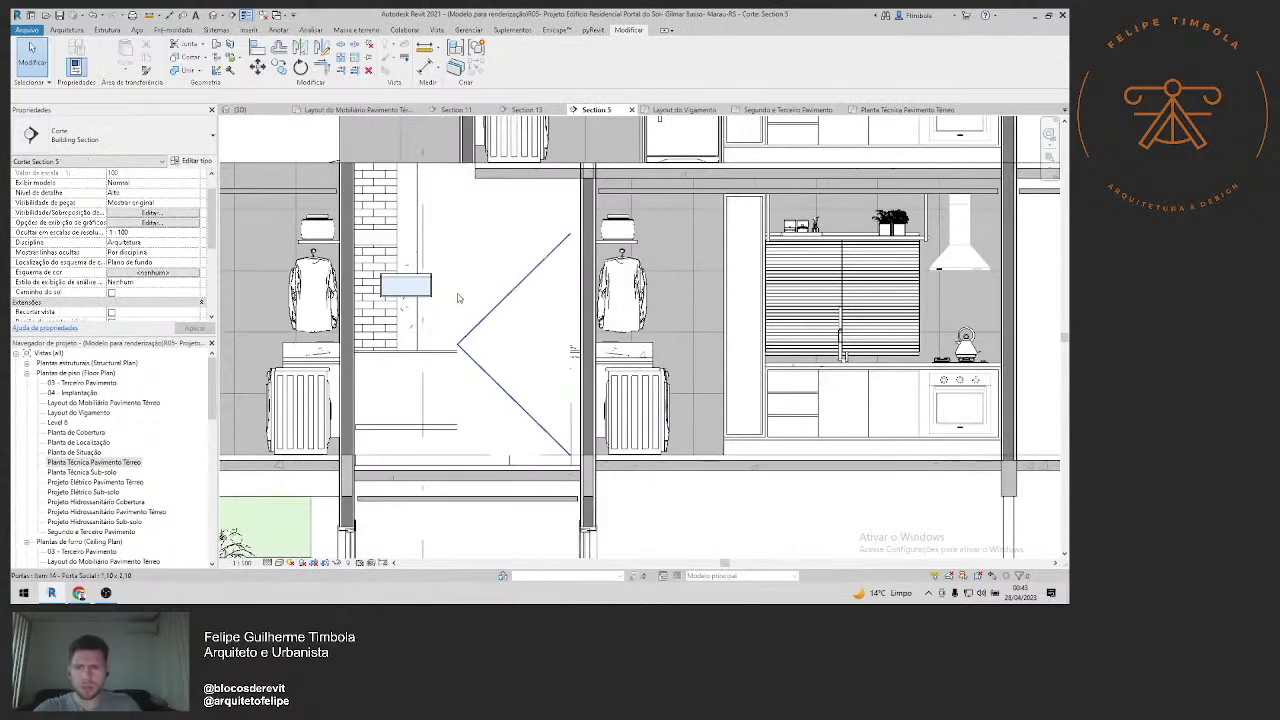
{"action": "scroll", "coordinate": [459, 300], "scroll_direction": "down", "scroll_amount": 2}
{"action": "scroll", "coordinate": [459, 300], "scroll_direction": "down", "scroll_amount": 1}
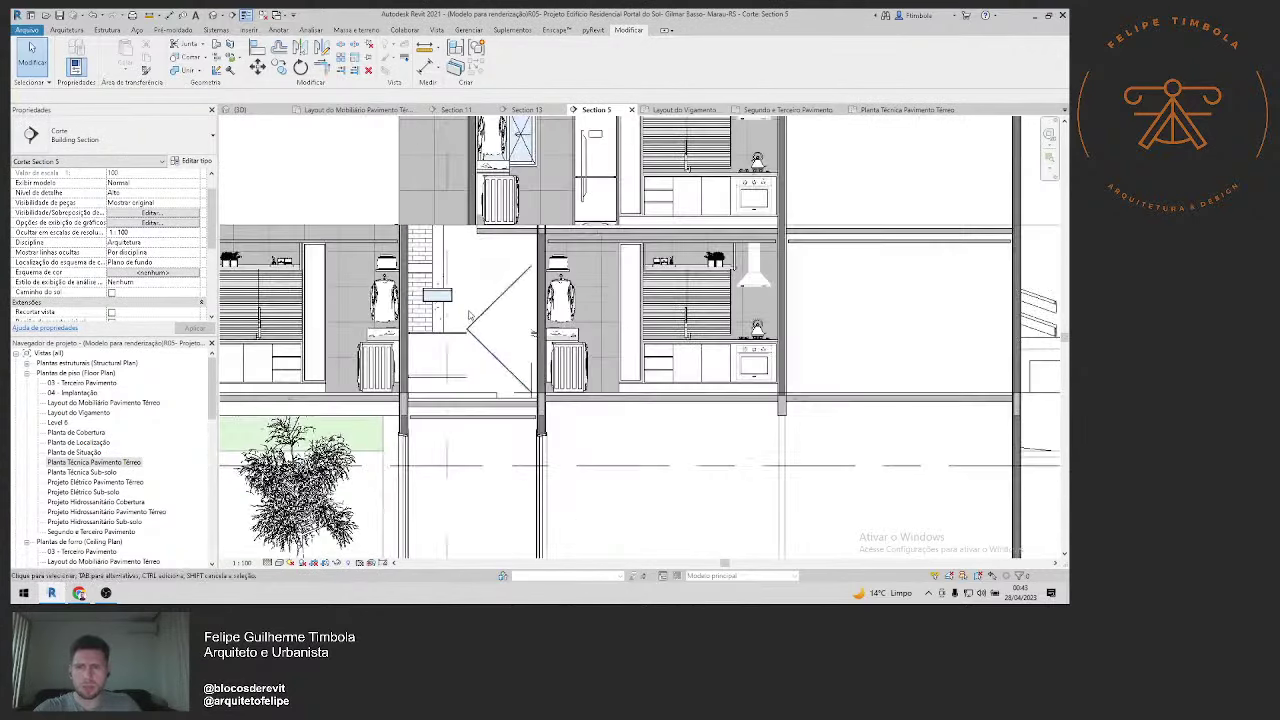
{"action": "middle_click_drag", "start_coordinate": [462, 302], "coordinate": [604, 343]}
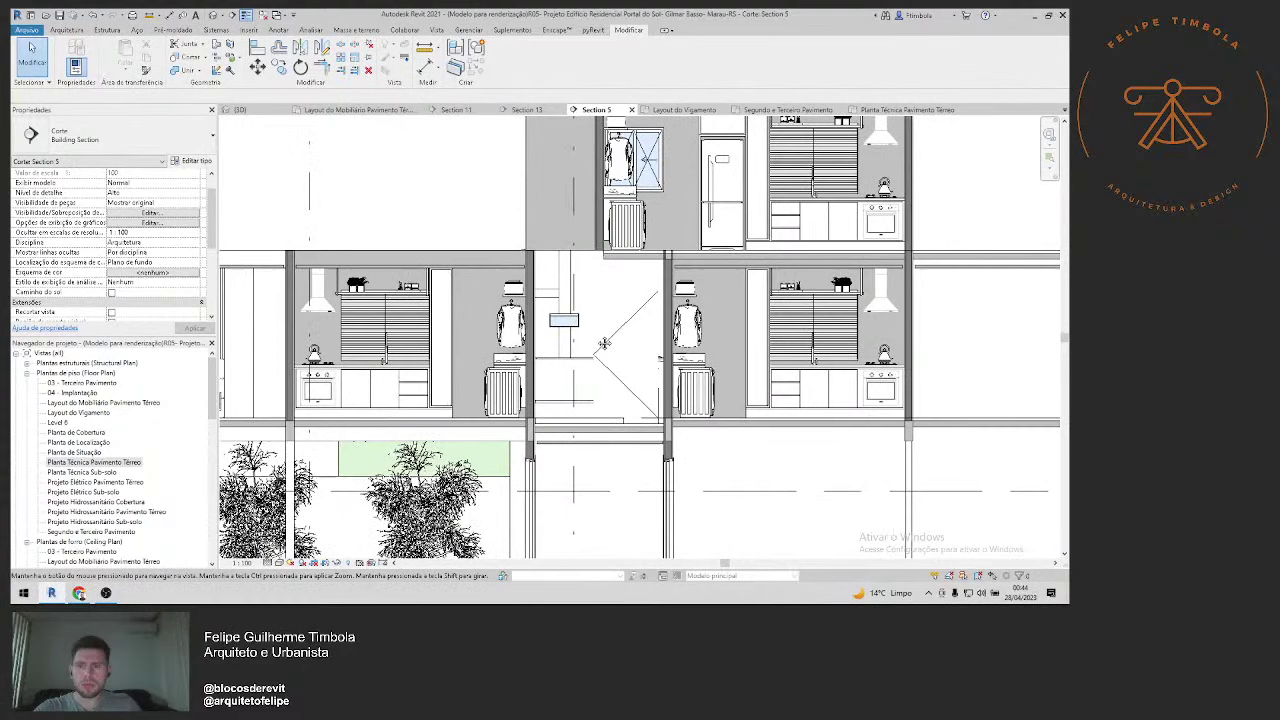
{"action": "scroll", "coordinate": [490, 330], "scroll_direction": "up", "scroll_amount": 2}
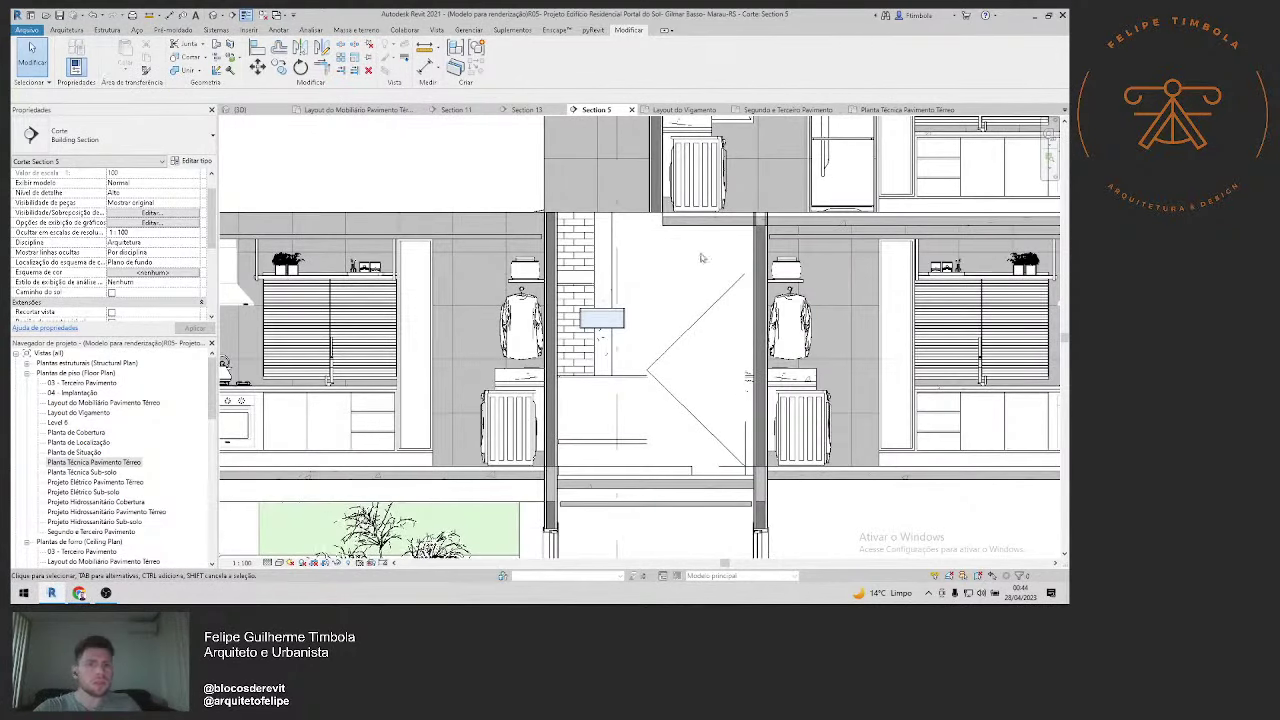
{"action": "scroll", "coordinate": [690, 260], "scroll_direction": "up", "scroll_amount": 1}
{"action": "scroll", "coordinate": [628, 265], "scroll_direction": "up", "scroll_amount": 2}
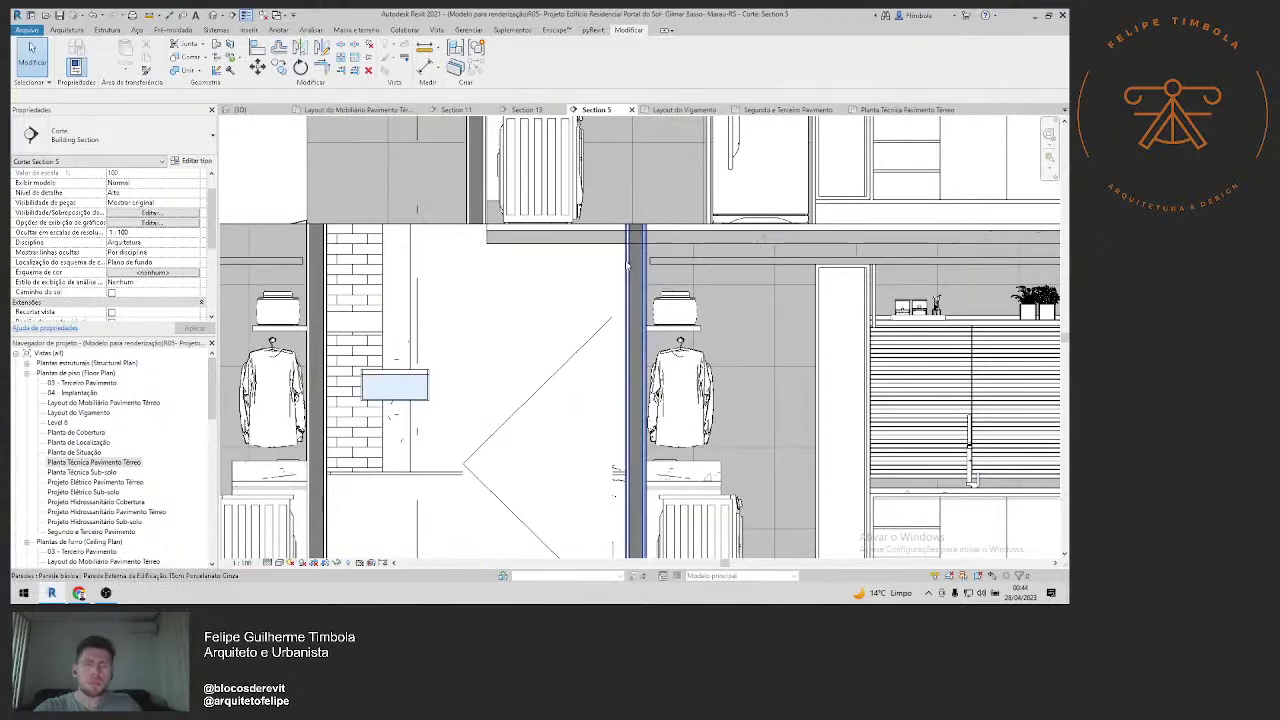
{"action": "scroll", "coordinate": [625, 268], "scroll_direction": "down", "scroll_amount": 2}
{"action": "scroll", "coordinate": [591, 281], "scroll_direction": "down", "scroll_amount": 1}
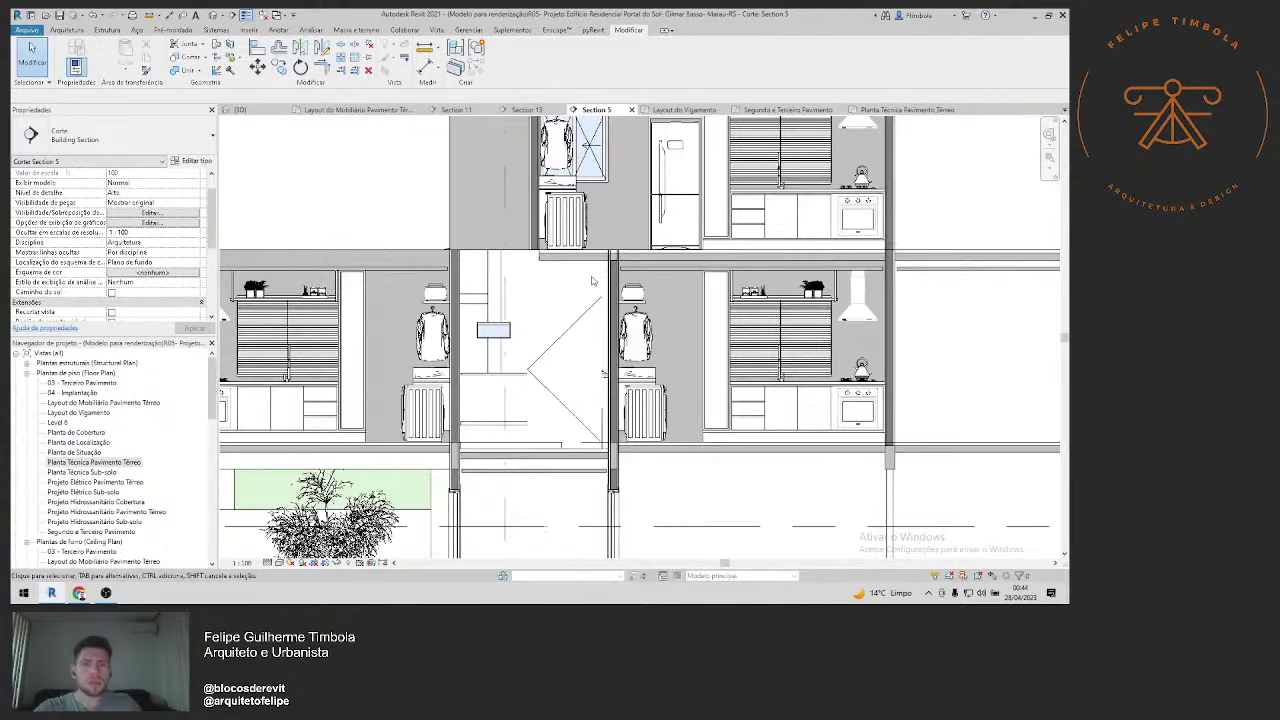
{"action": "scroll", "coordinate": [591, 281], "scroll_direction": "down", "scroll_amount": 1}
{"action": "scroll", "coordinate": [591, 281], "scroll_direction": "up", "scroll_amount": 1}
Step: Centre the stair door and bring the stair, wardrobes and kitchens into view
{"action": "mouse_move", "coordinate": [591, 281]}
{"action": "middle_mouse_down"}
{"action": "mouse_move", "coordinate": [691, 264]}
{"action": "mouse_move", "coordinate": [1000, 265]}
{"action": "middle_mouse_up"}
{"action": "scroll", "coordinate": [530, 310], "scroll_direction": "up", "scroll_amount": 1}
{"action": "scroll", "coordinate": [530, 310], "scroll_direction": "up", "scroll_amount": 1}
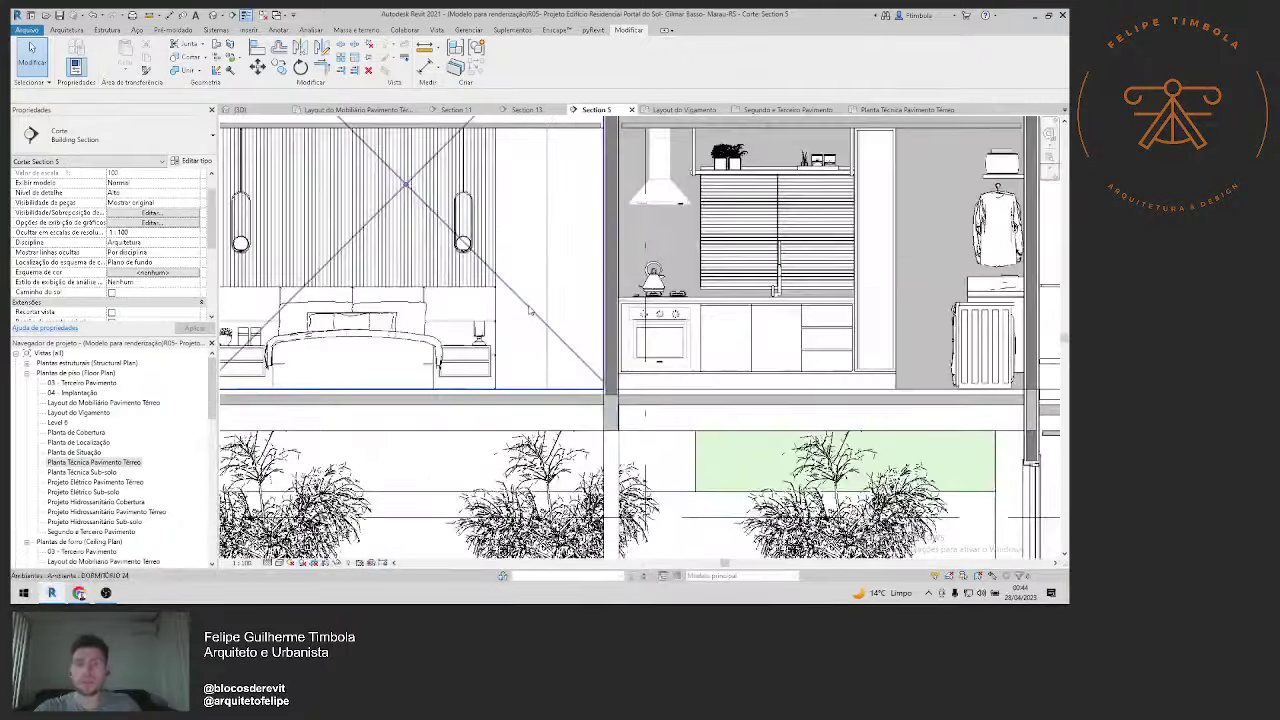
{"action": "scroll", "coordinate": [530, 310], "scroll_direction": "down", "scroll_amount": 1}
{"action": "scroll", "coordinate": [510, 266], "scroll_direction": "down", "scroll_amount": 1}
{"action": "middle_click_drag", "start_coordinate": [510, 266], "coordinate": [678, 395]}
{"action": "scroll", "coordinate": [678, 395], "scroll_direction": "down", "scroll_amount": 1}
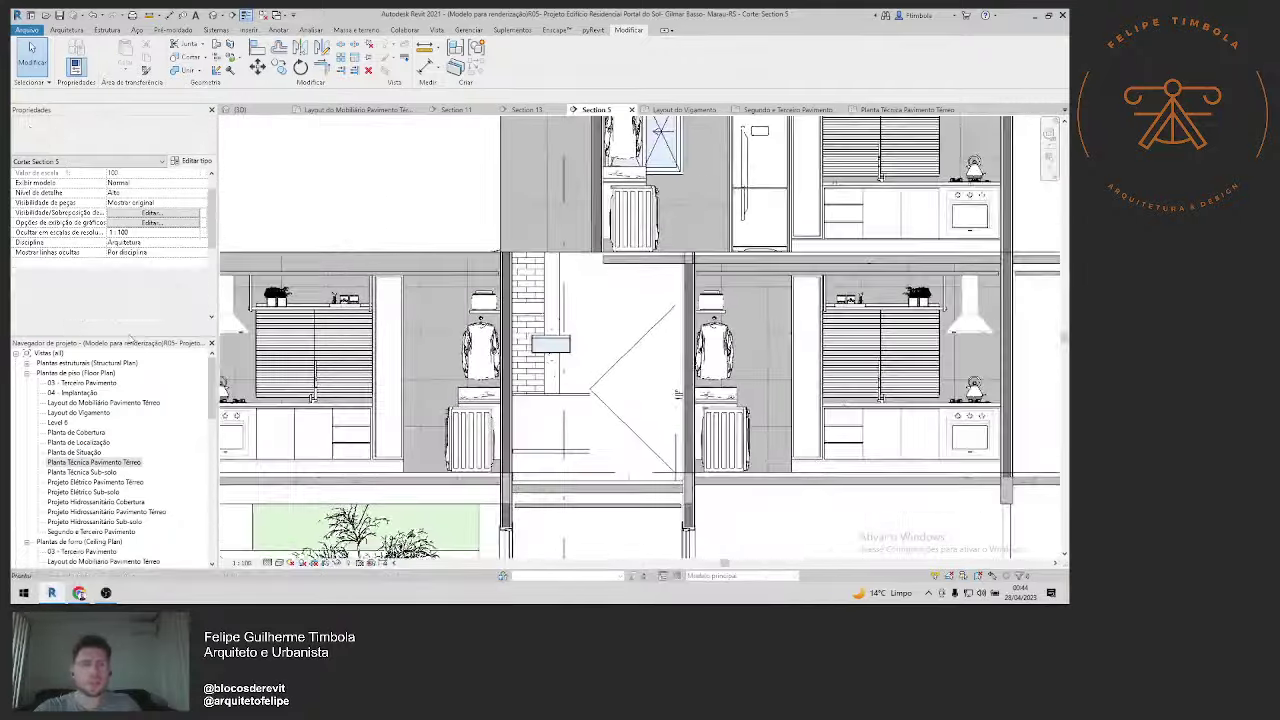
{"action": "scroll", "coordinate": [600, 430], "scroll_direction": "up", "scroll_amount": 1}
{"action": "scroll", "coordinate": [580, 435], "scroll_direction": "up", "scroll_amount": 1}
{"action": "scroll", "coordinate": [540, 436], "scroll_direction": "up", "scroll_amount": 1}
{"action": "scroll", "coordinate": [475, 436], "scroll_direction": "up", "scroll_amount": 2}
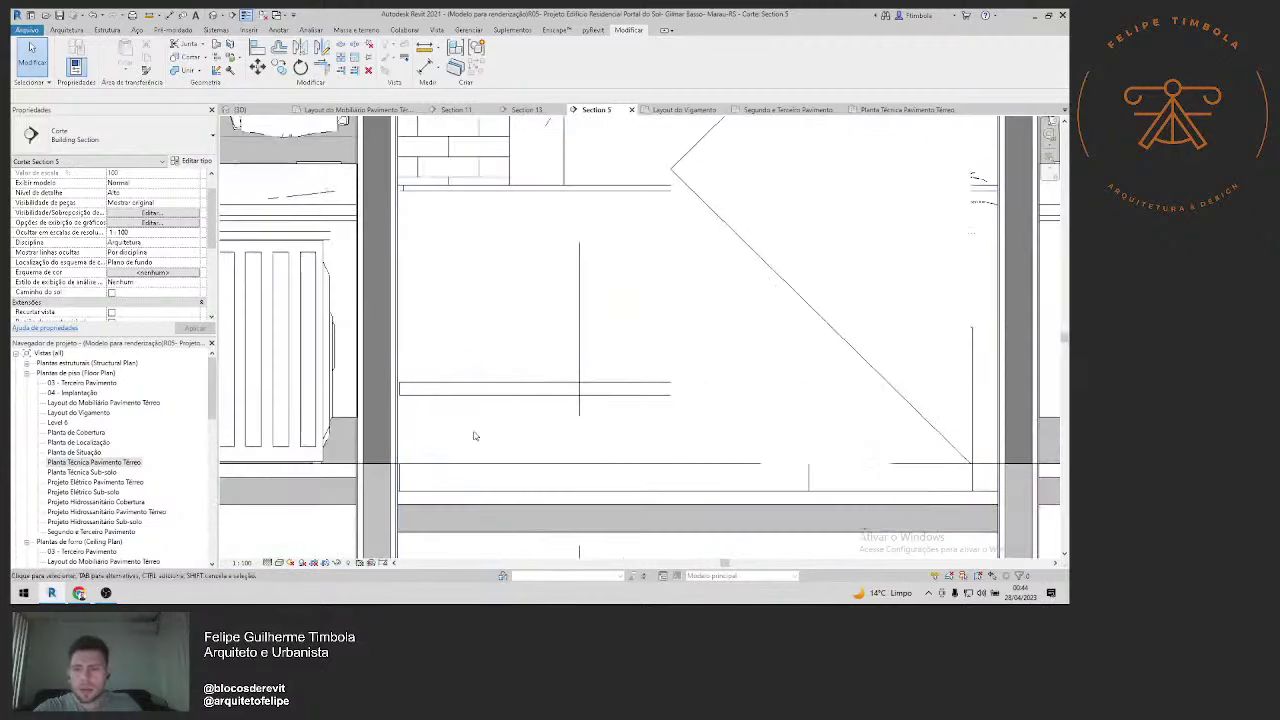
{"action": "scroll", "coordinate": [571, 346], "scroll_direction": "down", "scroll_amount": 1}
{"action": "scroll", "coordinate": [663, 469], "scroll_direction": "up", "scroll_amount": 1}
{"action": "scroll", "coordinate": [654, 390], "scroll_direction": "down", "scroll_amount": 1}
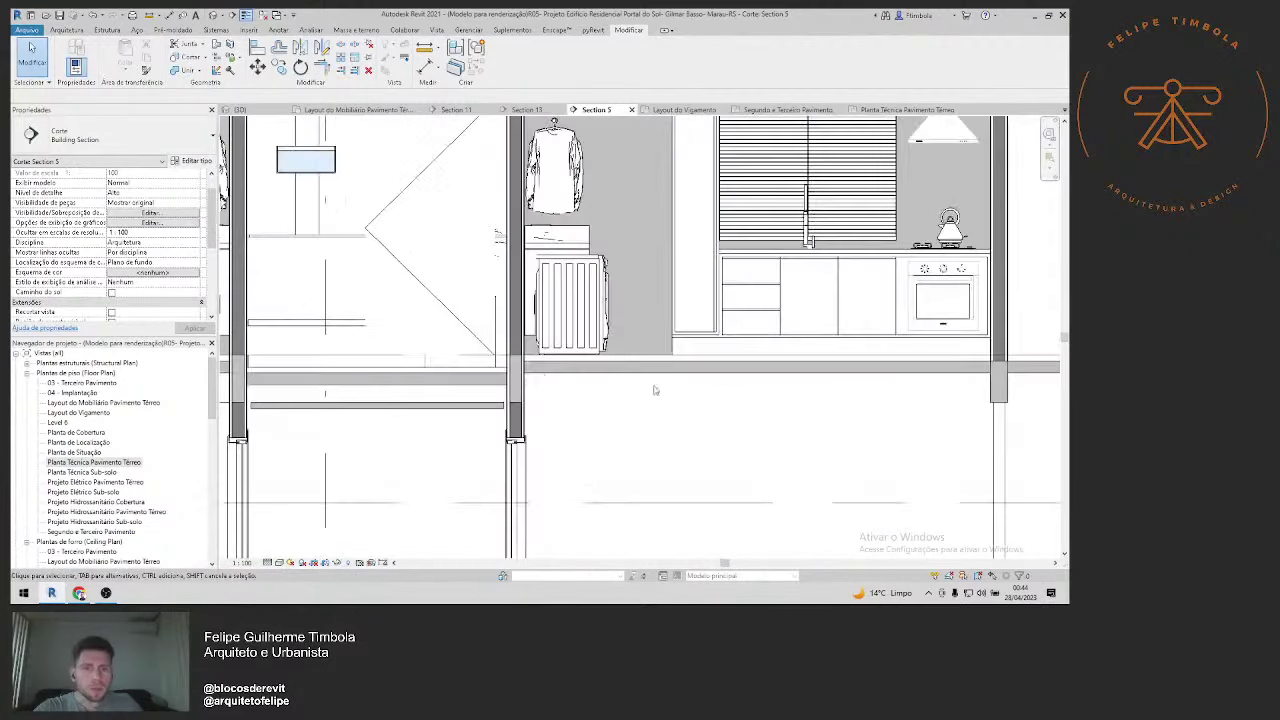
Step: Inspect the wall and cabinets, then open the Planta Técnica Pavimento Térreo plan
{"action": "middle_click_drag", "start_coordinate": [654, 390], "coordinate": [480, 394]}
{"action": "scroll", "coordinate": [597, 394], "scroll_direction": "up", "scroll_amount": 2}
{"action": "scroll", "coordinate": [600, 394], "scroll_direction": "down", "scroll_amount": 2}
{"action": "middle_click_drag", "start_coordinate": [600, 394], "coordinate": [311, 395]}
{"action": "scroll", "coordinate": [311, 395], "scroll_direction": "up", "scroll_amount": 1}
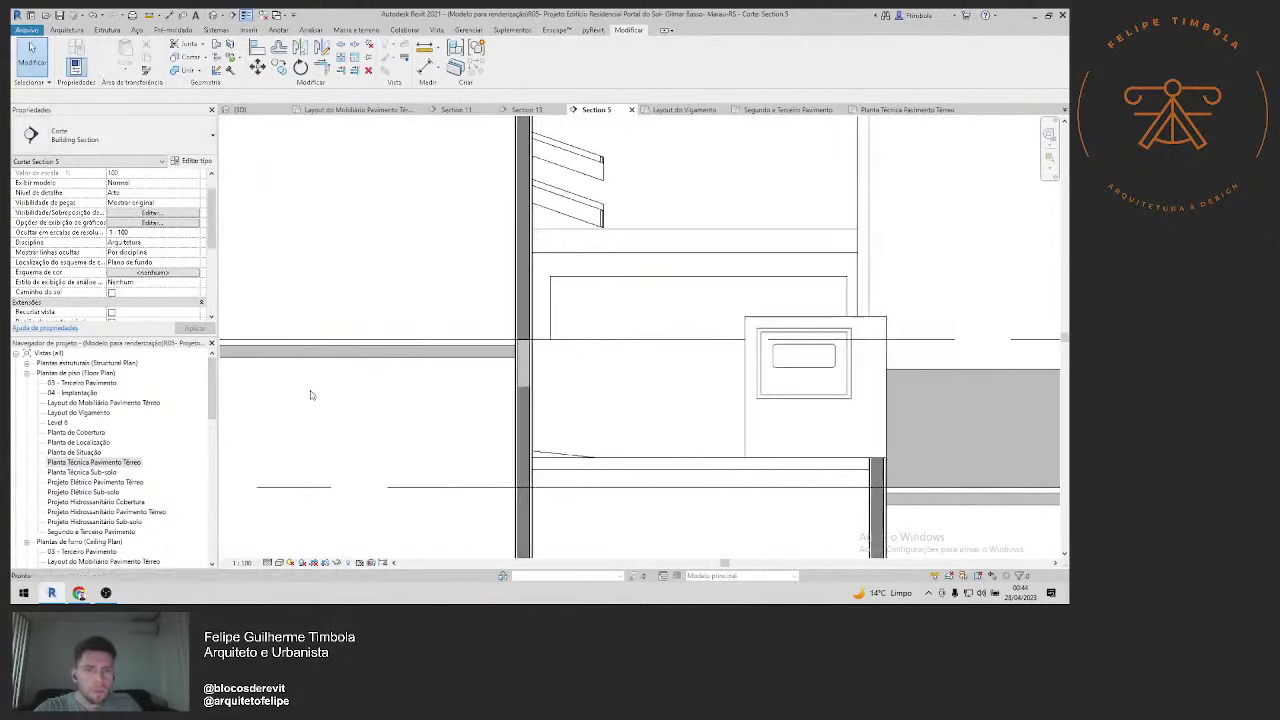
{"action": "scroll", "coordinate": [451, 380], "scroll_direction": "up", "scroll_amount": 1}
{"action": "scroll", "coordinate": [523, 383], "scroll_direction": "up", "scroll_amount": 2}
{"action": "scroll", "coordinate": [523, 383], "scroll_direction": "down", "scroll_amount": 2}
{"action": "scroll", "coordinate": [453, 403], "scroll_direction": "down", "scroll_amount": 2}
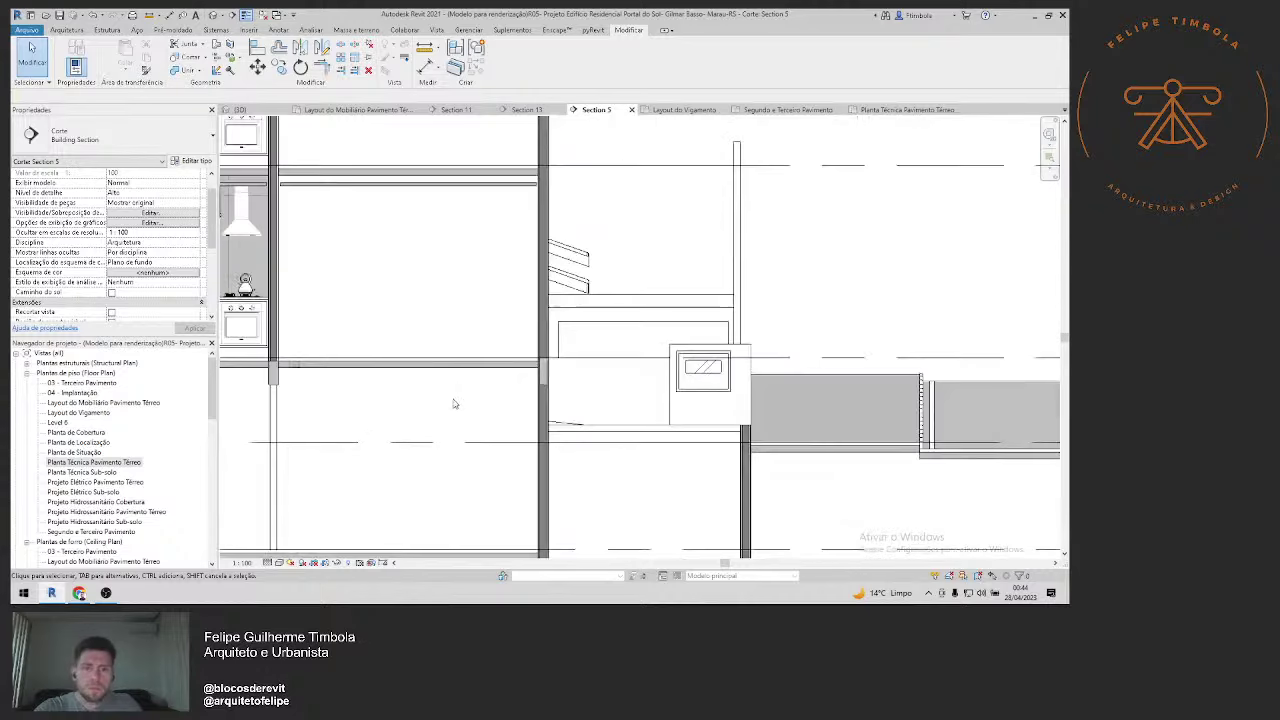
{"action": "scroll", "coordinate": [677, 408], "scroll_direction": "down", "scroll_amount": 2}
{"action": "scroll", "coordinate": [500, 443], "scroll_direction": "down", "scroll_amount": 1}
{"action": "scroll", "coordinate": [500, 443], "scroll_direction": "down", "scroll_amount": 1}
{"action": "left_click", "coordinate": [95, 463]}
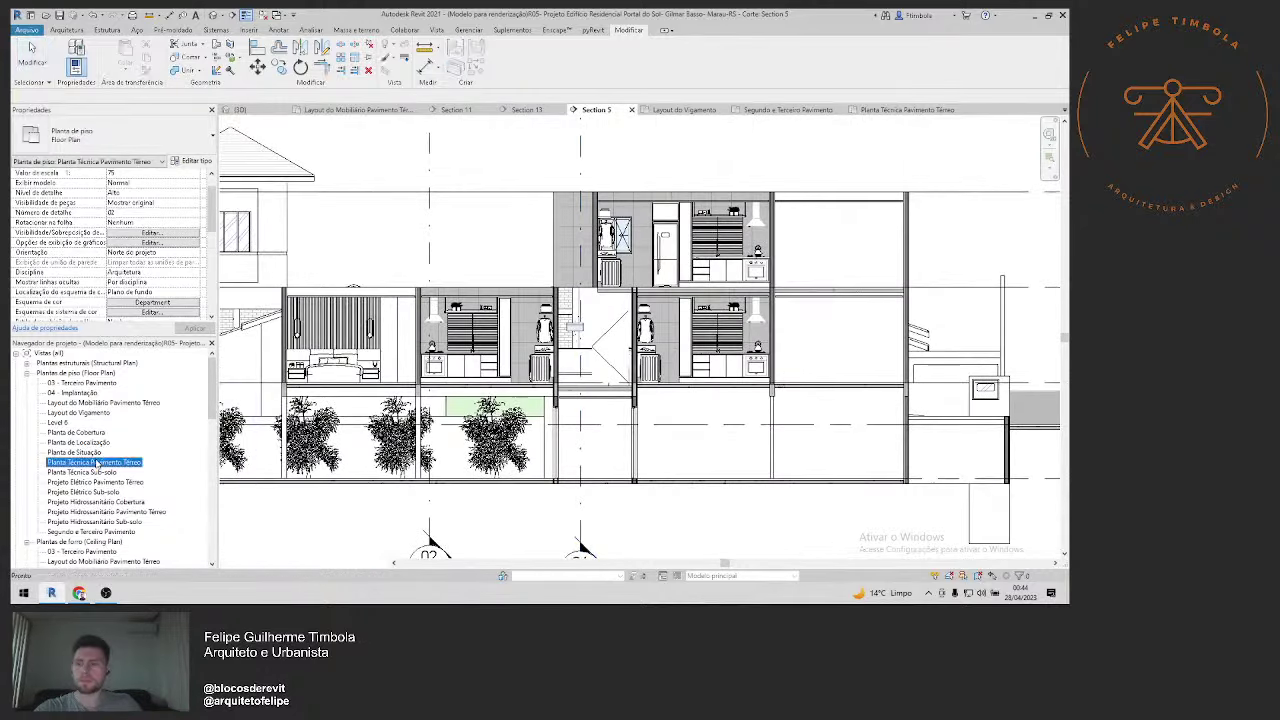
{"action": "double_click", "coordinate": [95, 463]}
Step: Open the Layout do Mobiliário Pavimento Térreo plan, showing the ground-floor rooms
{"action": "double_click", "coordinate": [103, 402]}
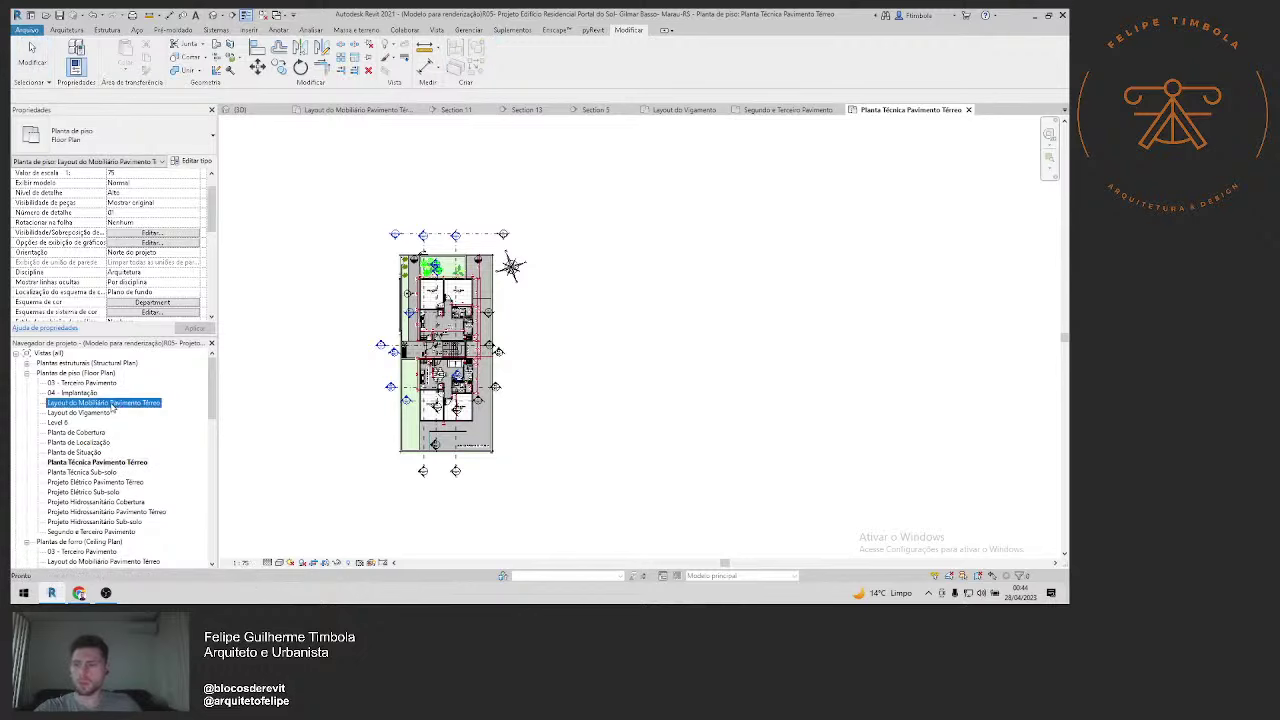
{"action": "middle_click_drag", "start_coordinate": [500, 440], "coordinate": [555, 215]}
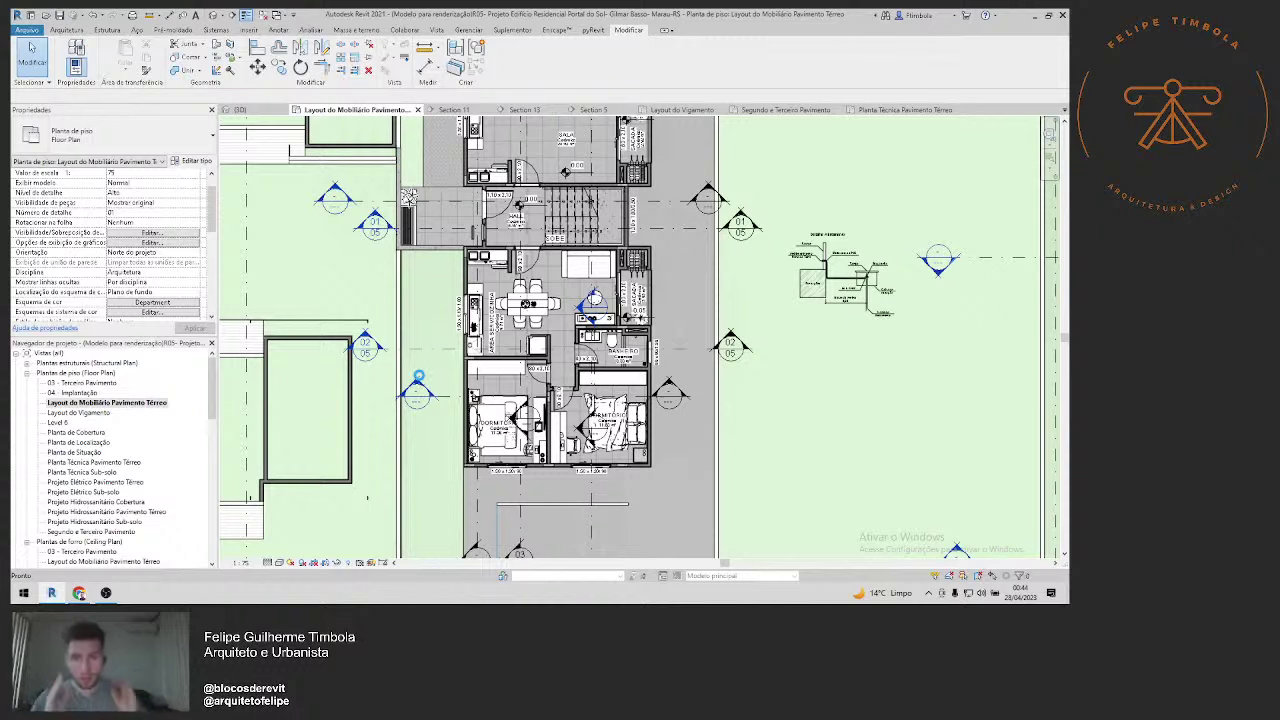
{"action": "key", "text": "XF86AudioRaiseVolume"}
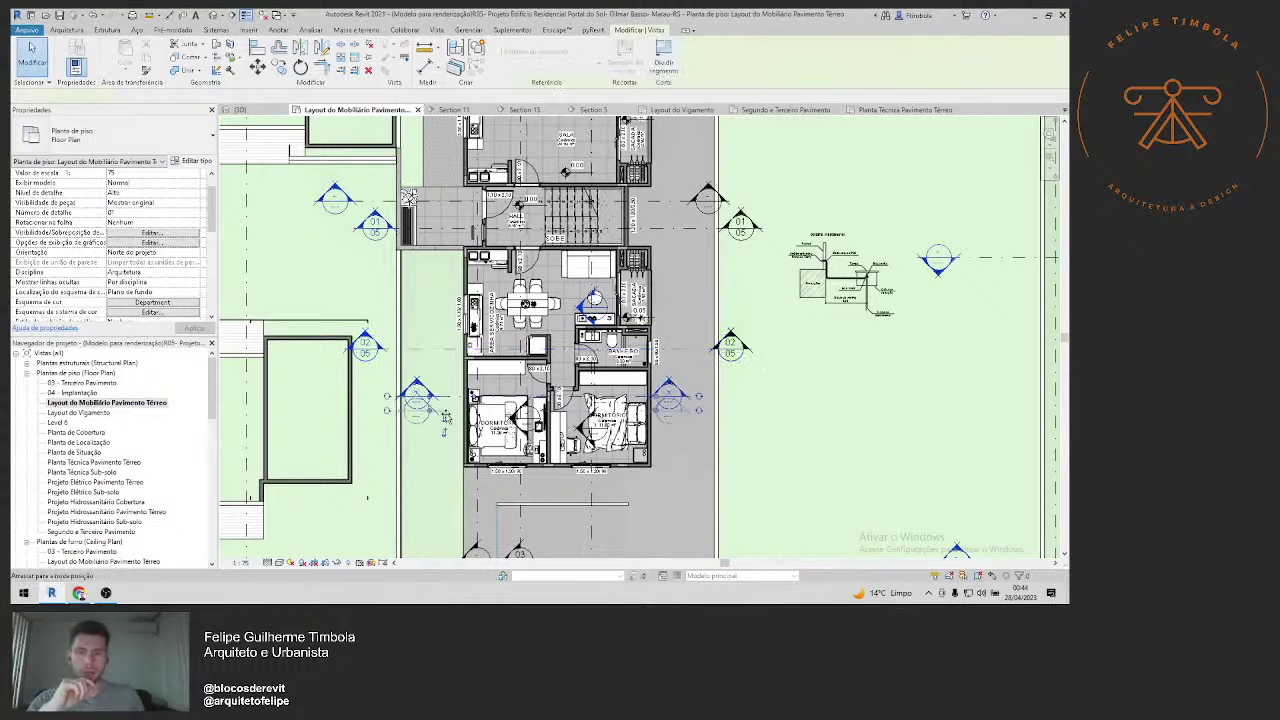
Step: Move the horizontal section line lower across the bedrooms and deselect it
{"action": "left_click_drag", "start_coordinate": [456, 399], "coordinate": [452, 441]}
{"action": "left_click", "coordinate": [440, 456]}
{"action": "scroll", "coordinate": [440, 456], "scroll_direction": "up", "scroll_amount": 1}
{"action": "scroll", "coordinate": [445, 445], "scroll_direction": "up", "scroll_amount": 1}
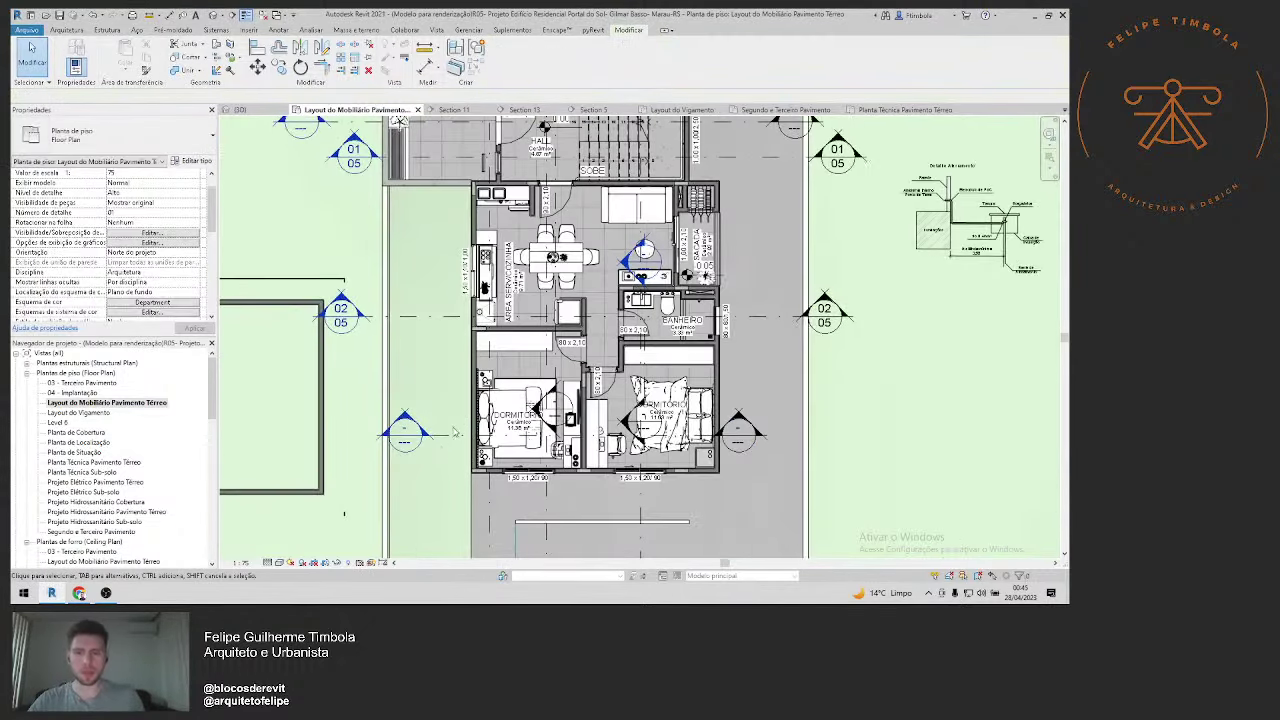
Step: Open Section 7 and zoom in to inspect the bedroom and car
{"action": "double_click", "coordinate": [418, 440]}
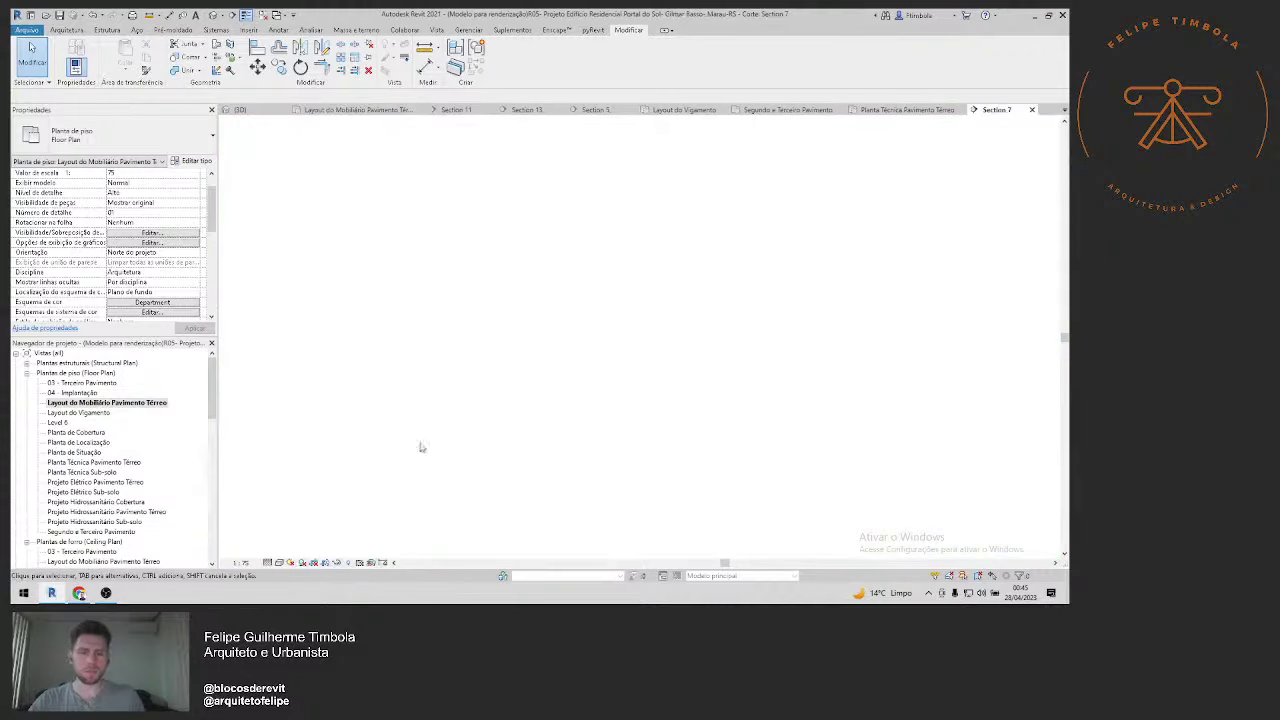
{"action": "scroll", "coordinate": [670, 446], "scroll_direction": "up", "scroll_amount": 2}
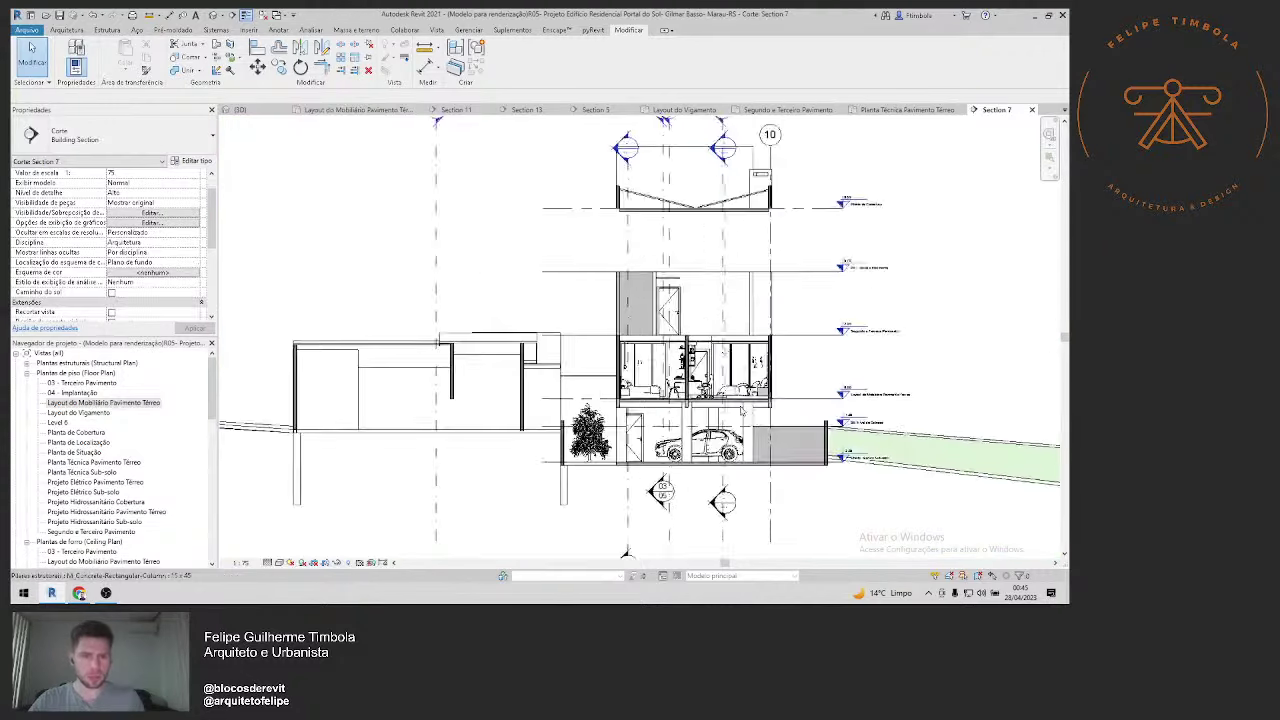
{"action": "scroll", "coordinate": [670, 446], "scroll_direction": "up", "scroll_amount": 2}
{"action": "scroll", "coordinate": [572, 420], "scroll_direction": "up", "scroll_amount": 3}
{"action": "scroll", "coordinate": [572, 400], "scroll_direction": "up", "scroll_amount": 3}
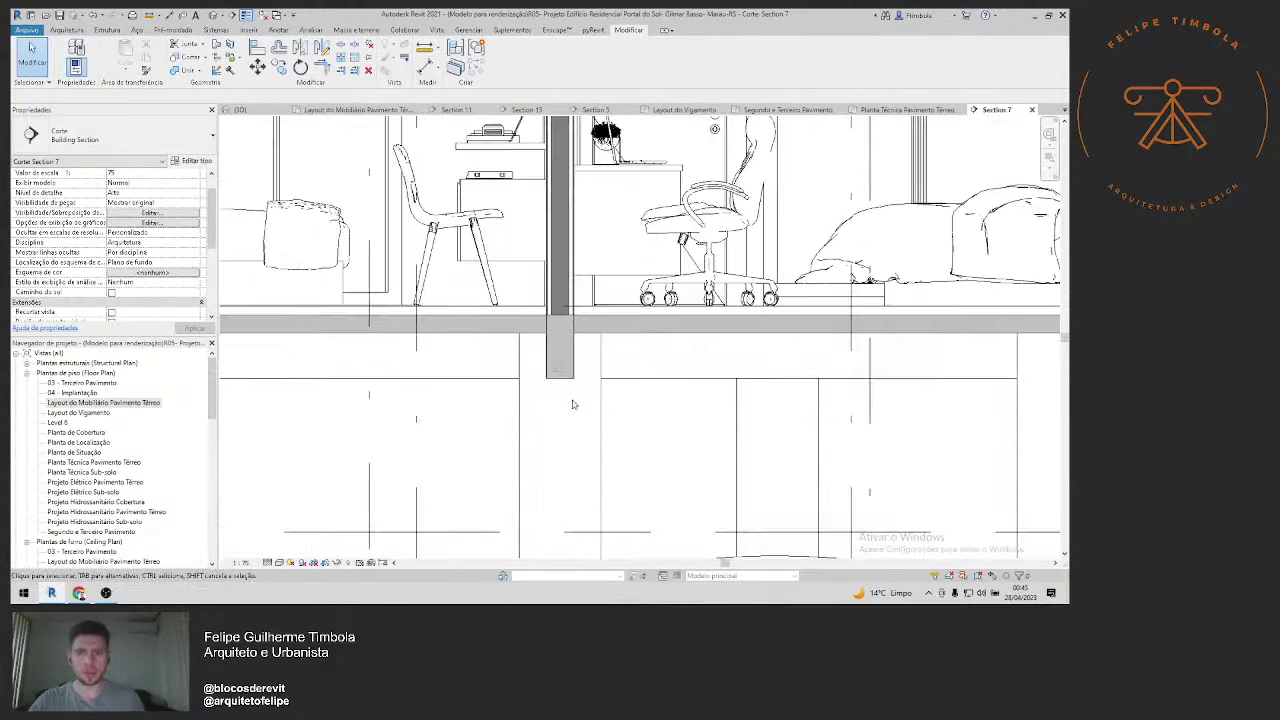
{"action": "scroll", "coordinate": [570, 312], "scroll_direction": "down", "scroll_amount": 2}
{"action": "scroll", "coordinate": [490, 340], "scroll_direction": "down", "scroll_amount": 2}
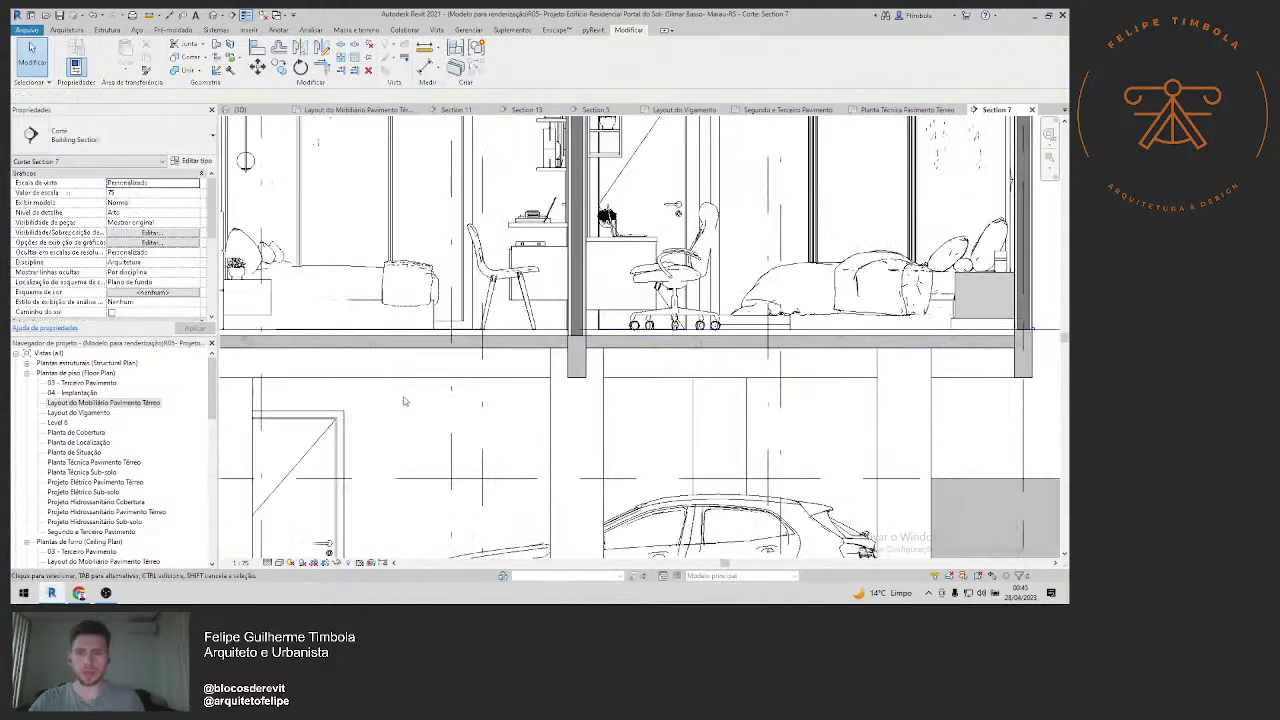
{"action": "scroll", "coordinate": [415, 370], "scroll_direction": "up", "scroll_amount": 1}
{"action": "scroll", "coordinate": [415, 370], "scroll_direction": "up", "scroll_amount": 1}
{"action": "scroll", "coordinate": [415, 370], "scroll_direction": "down", "scroll_amount": 2}
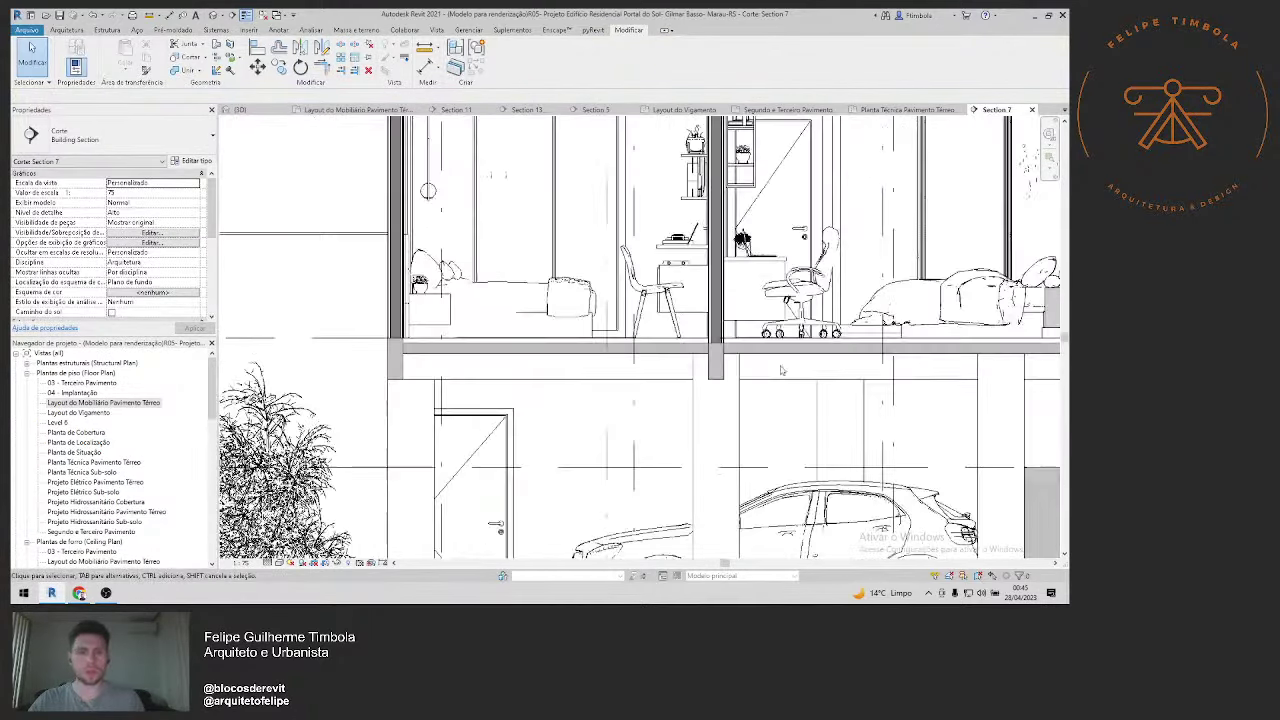
{"action": "middle_click_drag", "start_coordinate": [600, 365], "coordinate": [430, 365]}
{"action": "scroll", "coordinate": [579, 365], "scroll_direction": "up", "scroll_amount": 1}
{"action": "scroll", "coordinate": [608, 363], "scroll_direction": "up", "scroll_amount": 1}
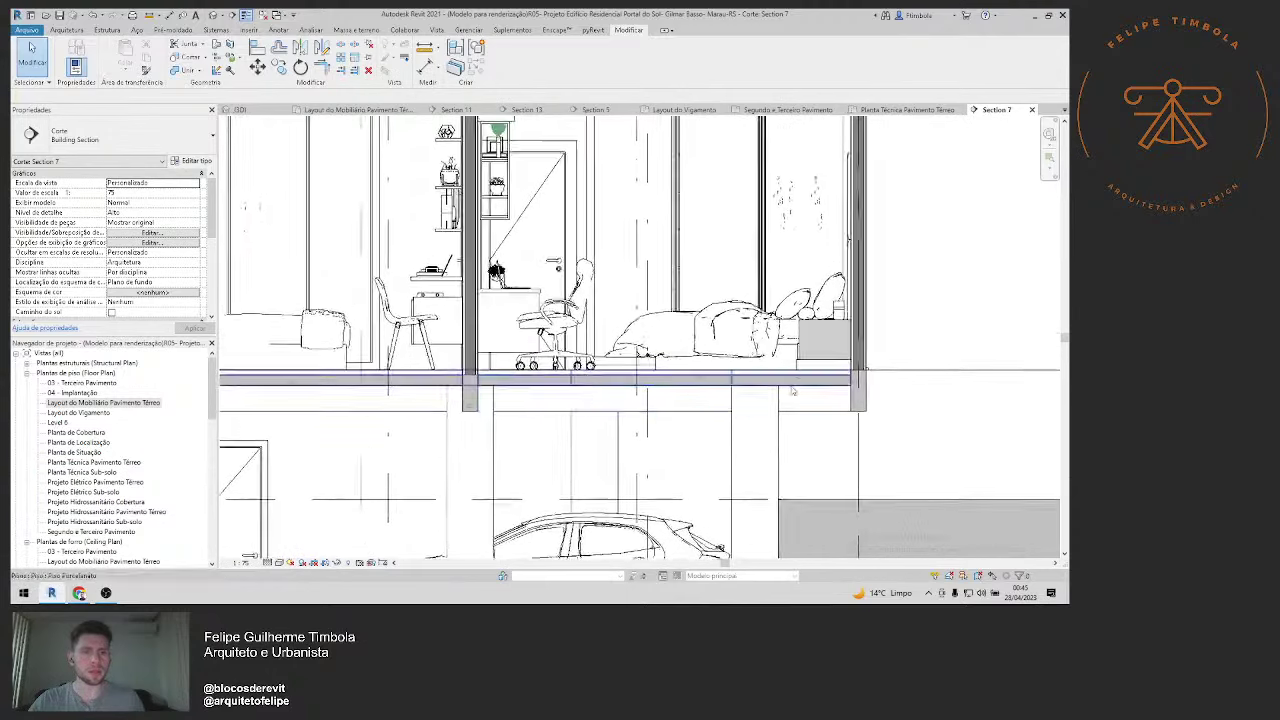
{"action": "scroll", "coordinate": [760, 360], "scroll_direction": "up", "scroll_amount": 1}
{"action": "scroll", "coordinate": [843, 357], "scroll_direction": "up", "scroll_amount": 1}
{"action": "scroll", "coordinate": [843, 357], "scroll_direction": "down", "scroll_amount": 3}
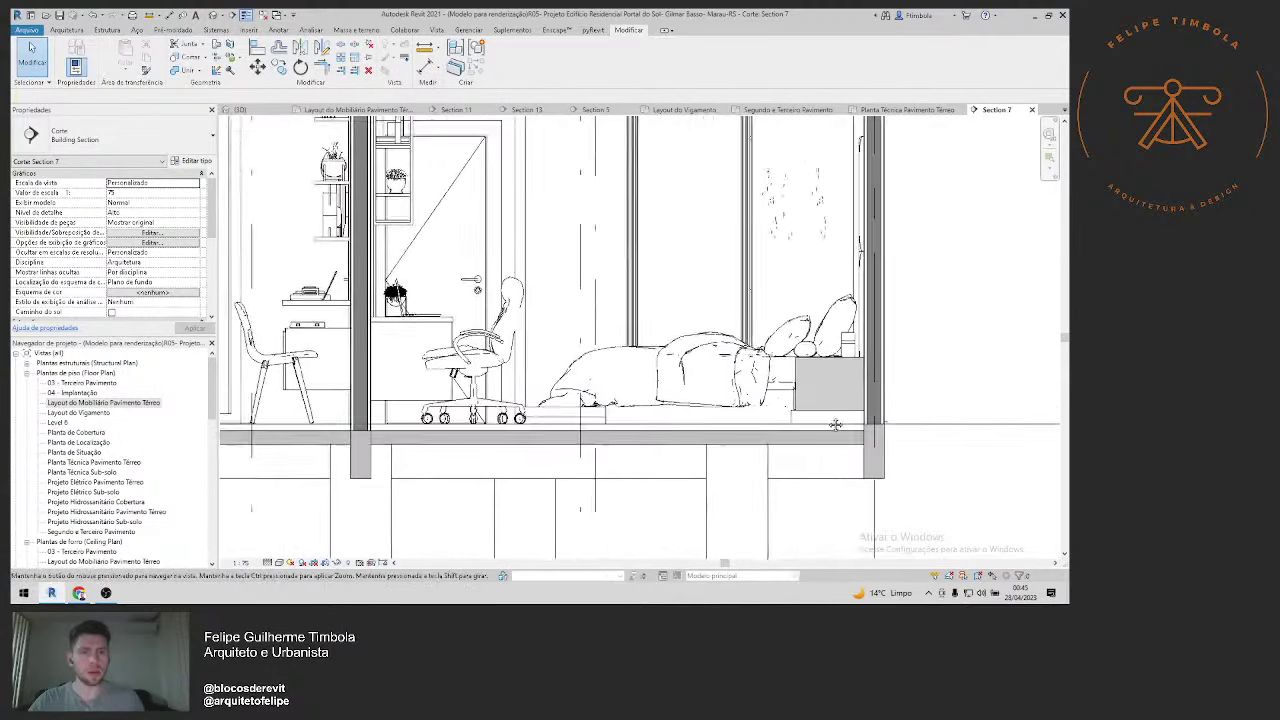
{"action": "scroll", "coordinate": [836, 456], "scroll_direction": "up", "scroll_amount": 2}
Step: Pan across both bedrooms, then raise the section line on the ground-floor furniture plan
{"action": "mouse_move", "coordinate": [810, 428]}
{"action": "middle_mouse_down"}
{"action": "mouse_move", "coordinate": [836, 456]}
{"action": "mouse_move", "coordinate": [896, 462]}
{"action": "middle_mouse_up"}
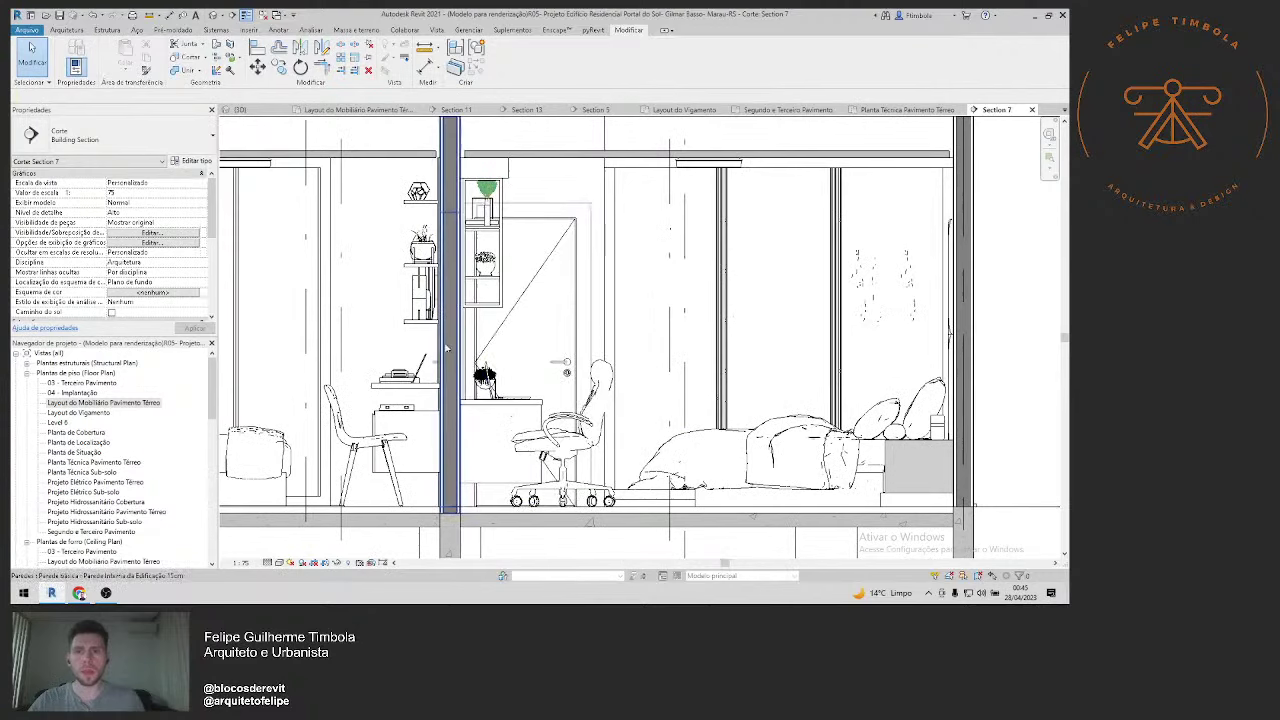
{"action": "middle_click_drag", "start_coordinate": [410, 340], "coordinate": [670, 353]}
{"action": "scroll", "coordinate": [660, 360], "scroll_direction": "down", "scroll_amount": 1}
{"action": "scroll", "coordinate": [600, 370], "scroll_direction": "down", "scroll_amount": 1}
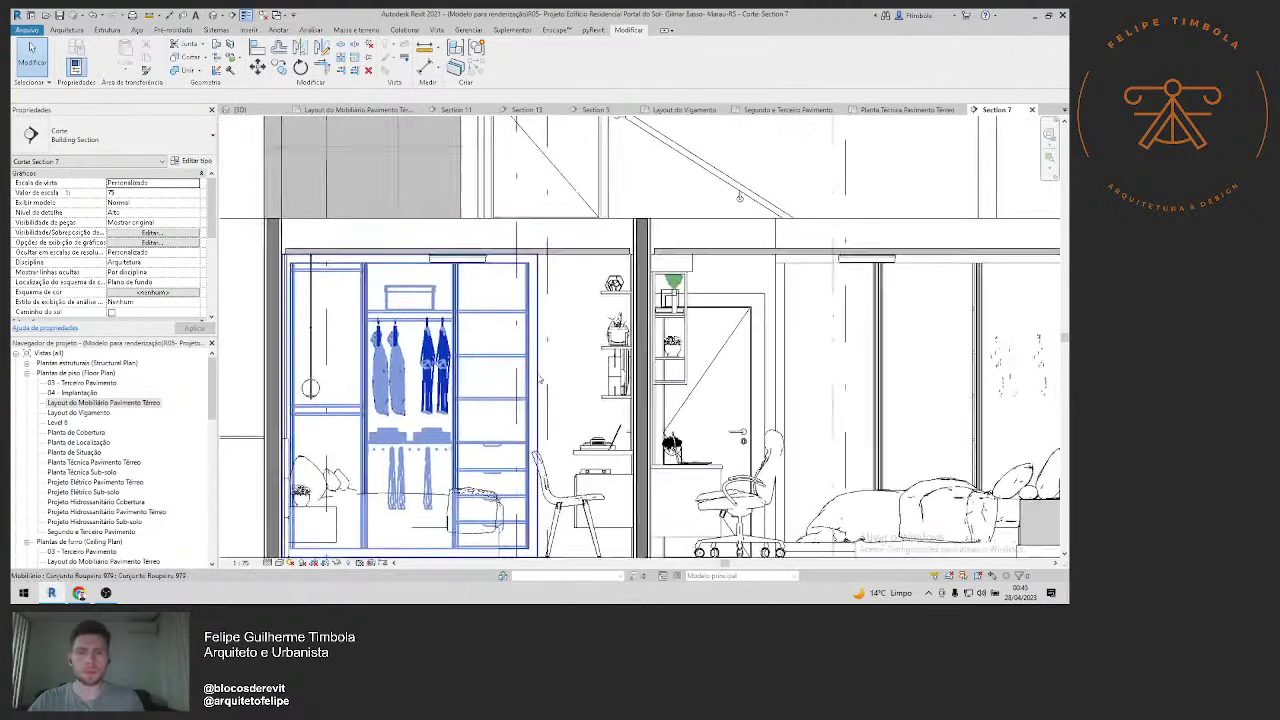
{"action": "scroll", "coordinate": [560, 380], "scroll_direction": "down", "scroll_amount": 1}
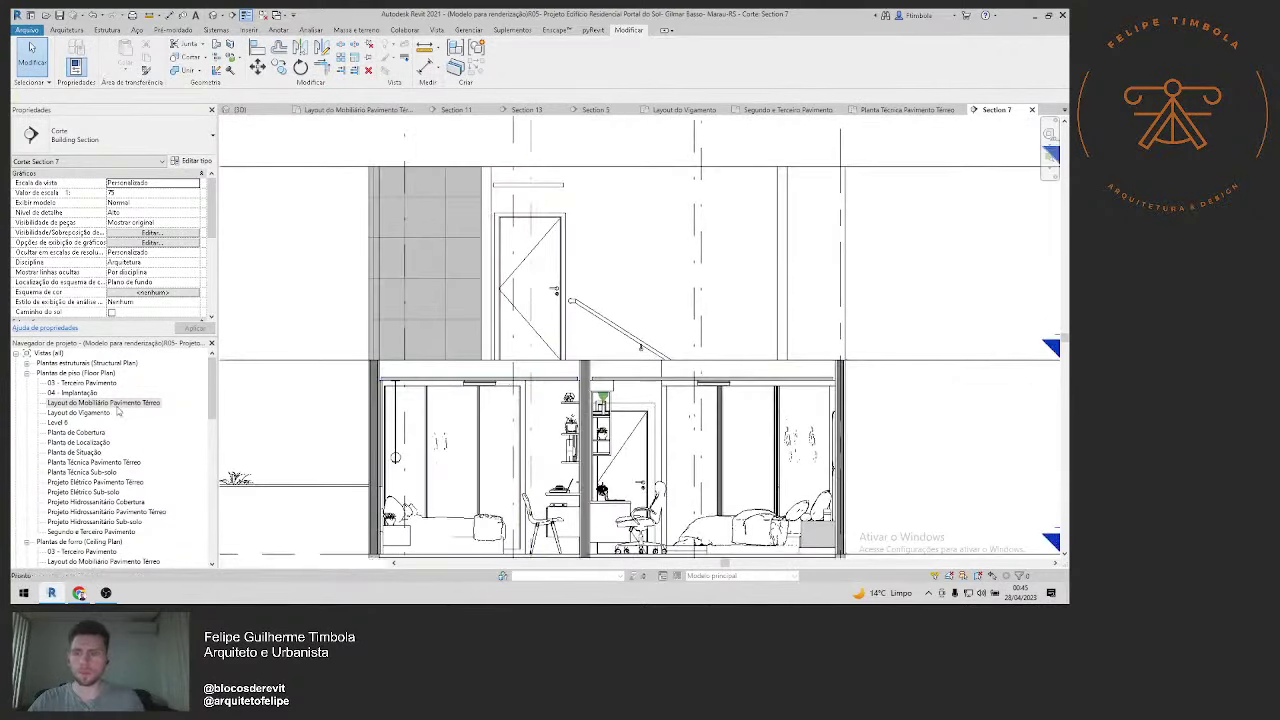
{"action": "double_click", "coordinate": [103, 402]}
{"action": "left_click_drag", "start_coordinate": [448, 442], "coordinate": [425, 360]}
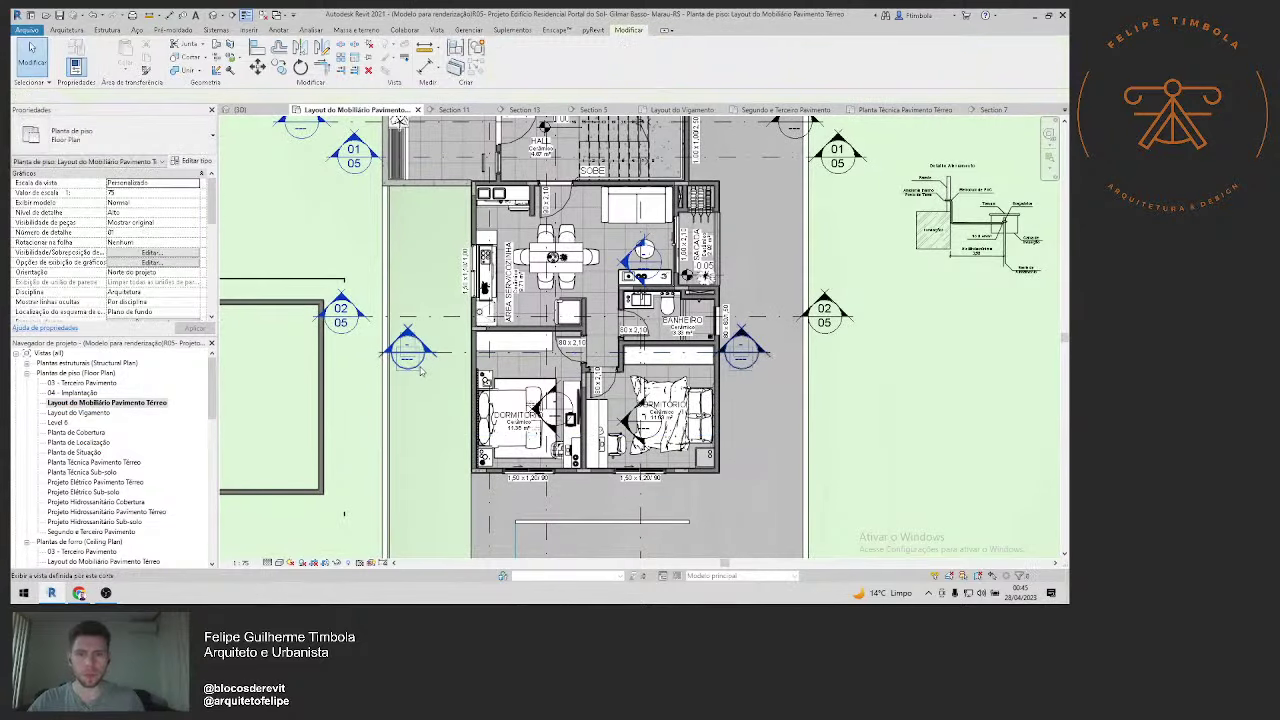
{"action": "double_click", "coordinate": [410, 352]}
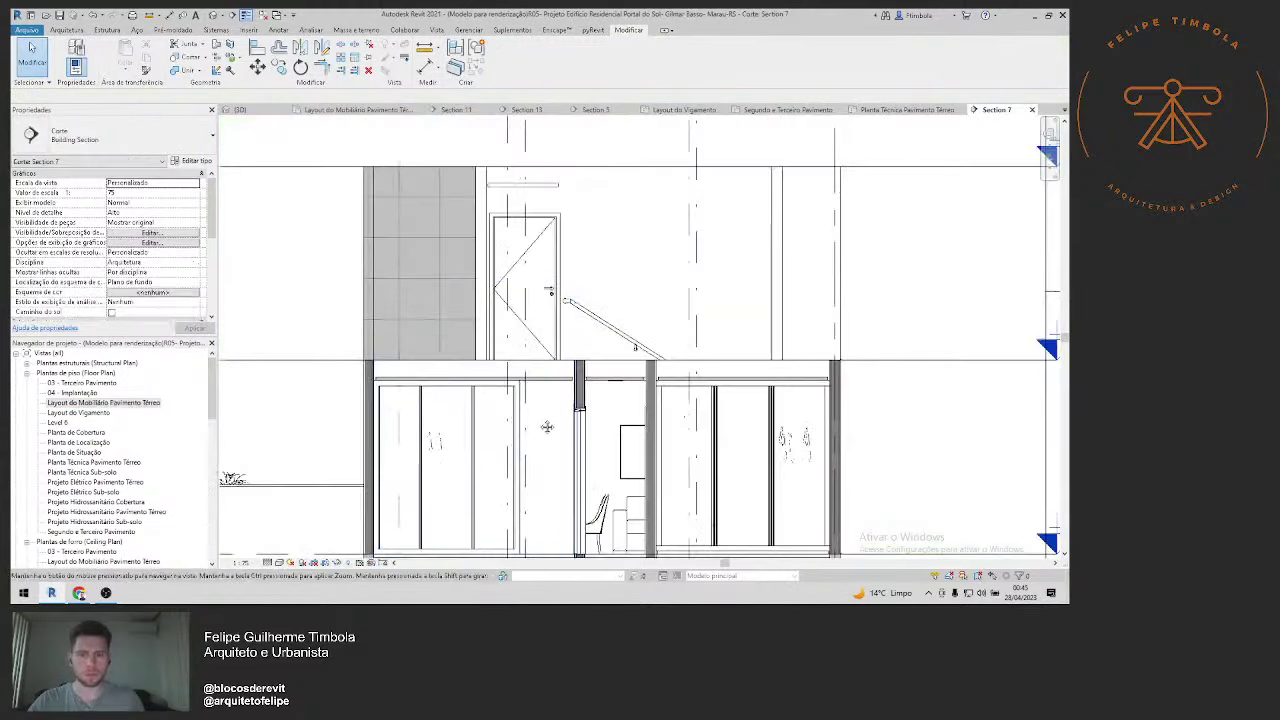
{"action": "scroll", "coordinate": [543, 423], "scroll_direction": "up", "scroll_amount": 1}
{"action": "scroll", "coordinate": [560, 440], "scroll_direction": "up", "scroll_amount": 1}
{"action": "scroll", "coordinate": [600, 503], "scroll_direction": "up", "scroll_amount": 3}
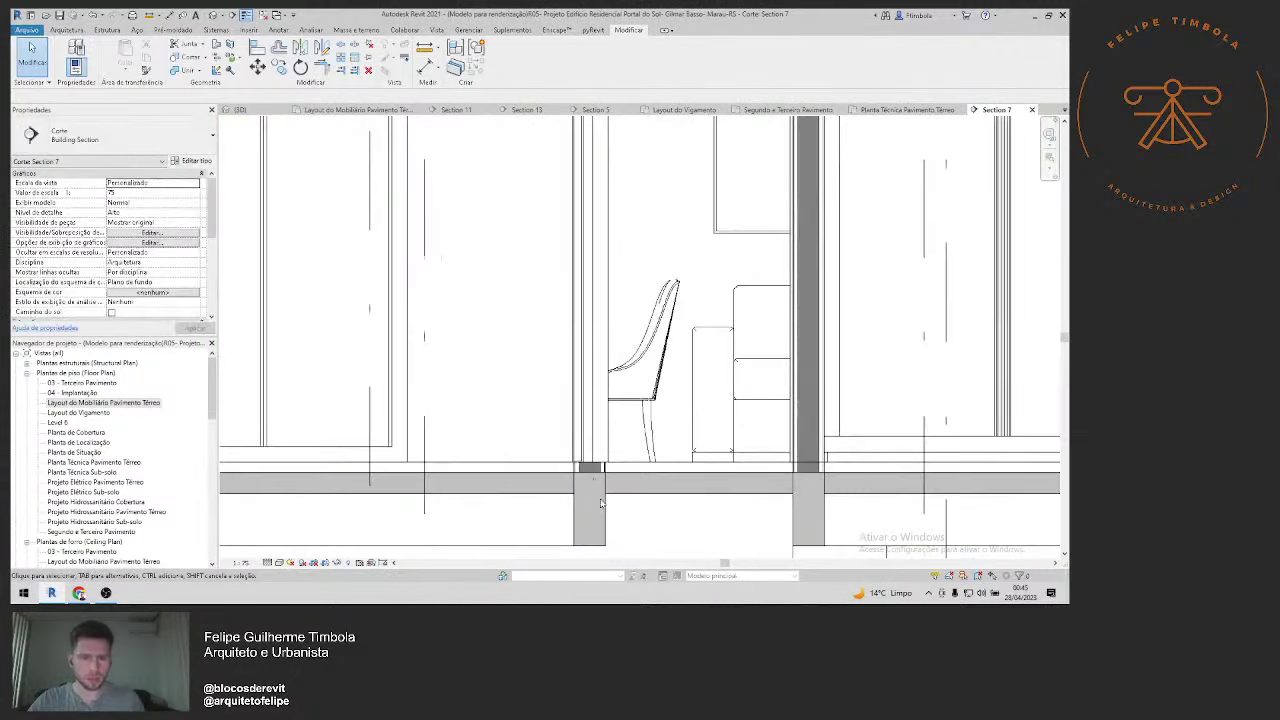
{"action": "scroll", "coordinate": [595, 470], "scroll_direction": "down", "scroll_amount": 2}
{"action": "scroll", "coordinate": [595, 470], "scroll_direction": "down", "scroll_amount": 2}
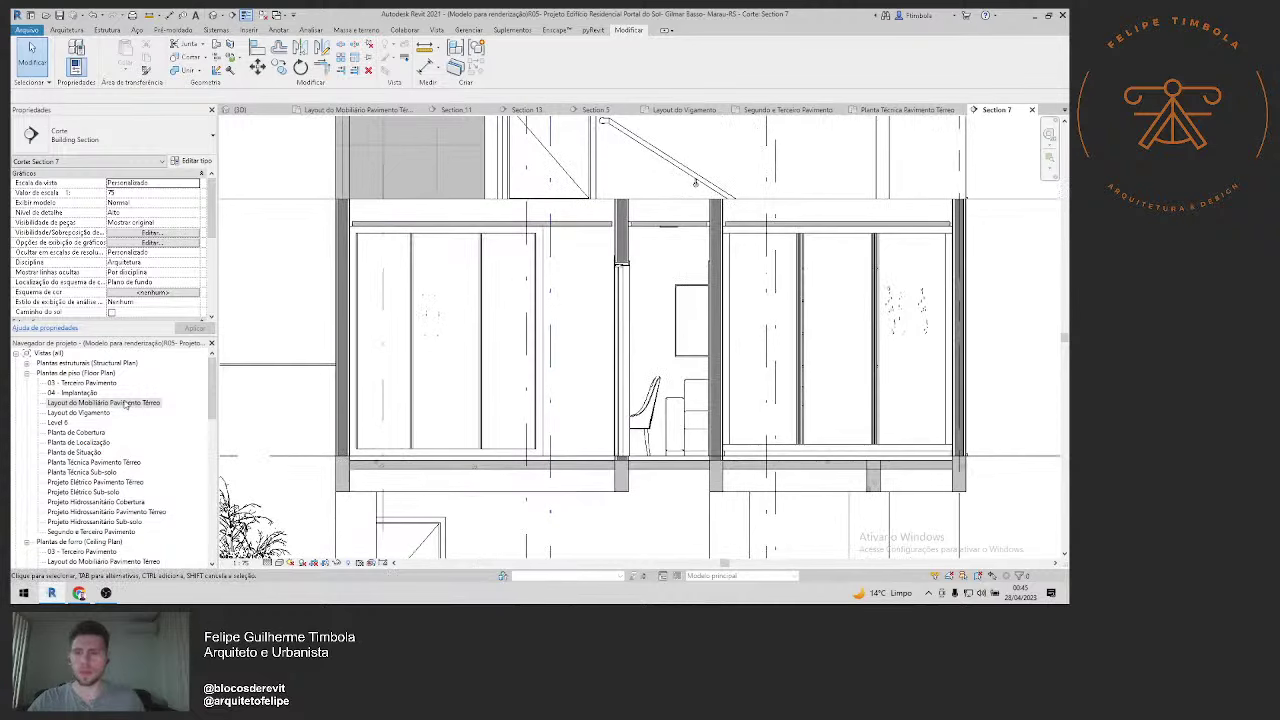
{"action": "double_click", "coordinate": [125, 403]}
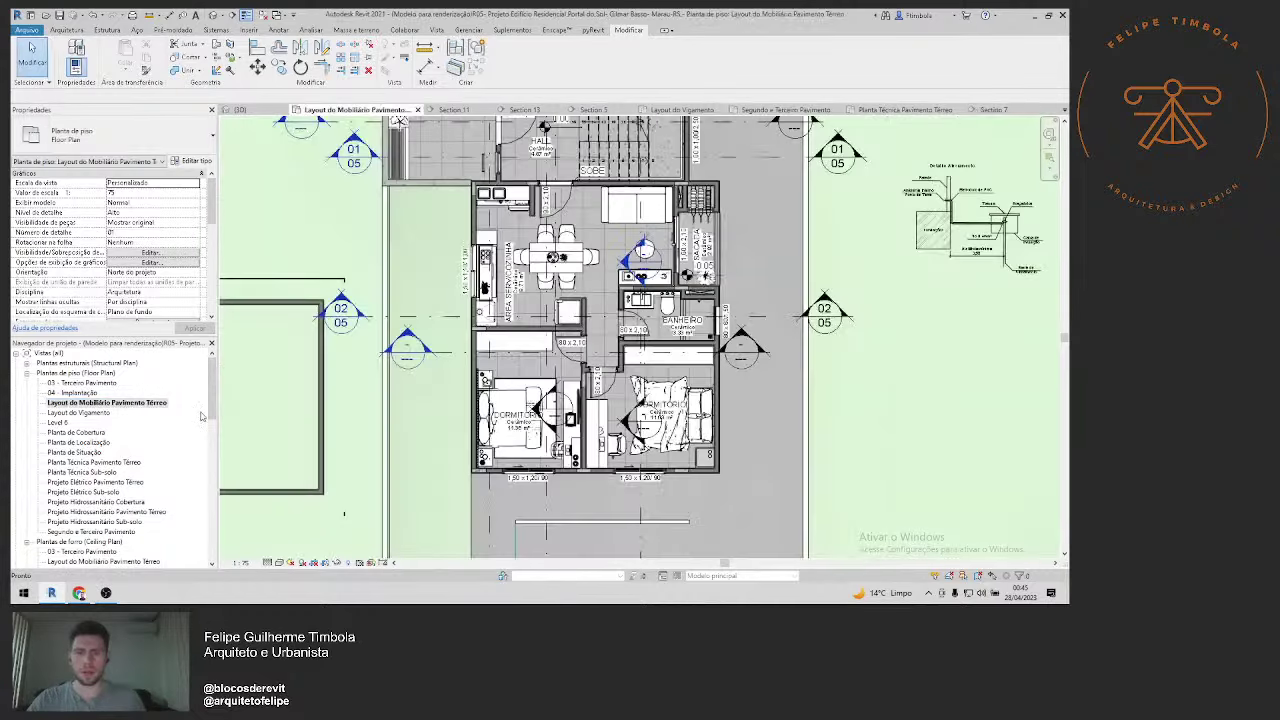
{"action": "left_click", "coordinate": [444, 320]}
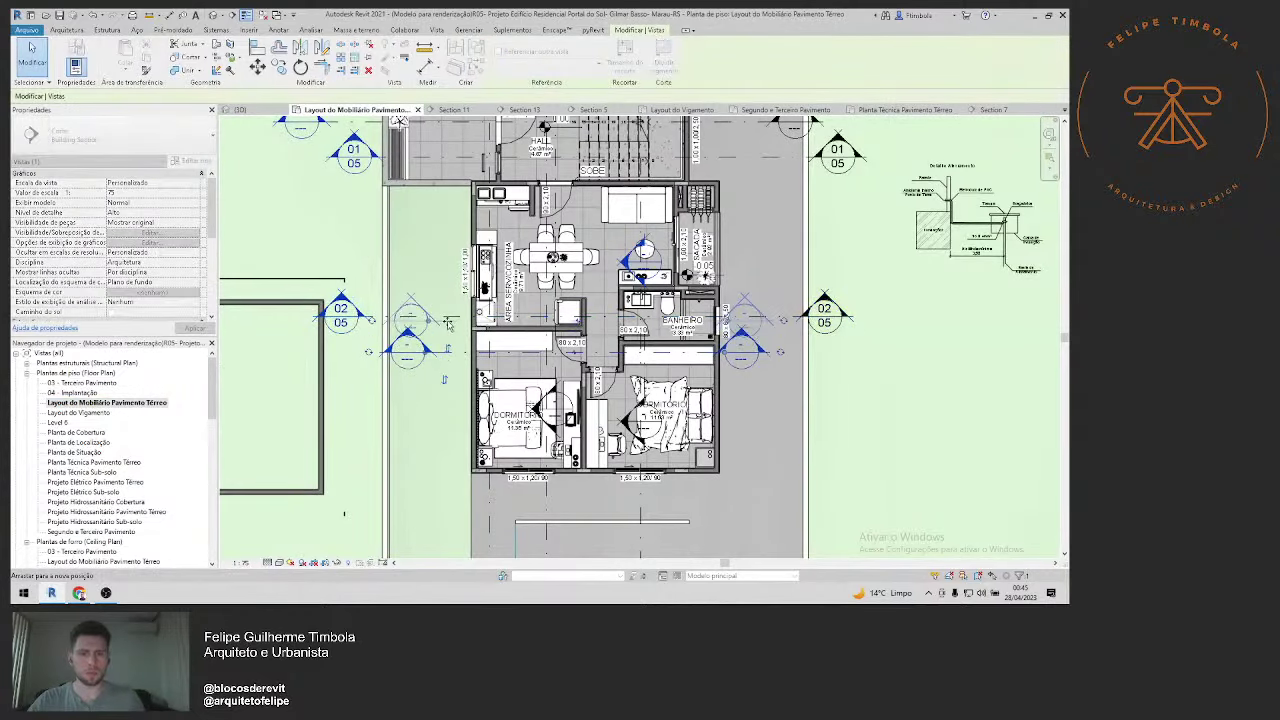
{"action": "double_click", "coordinate": [448, 322]}
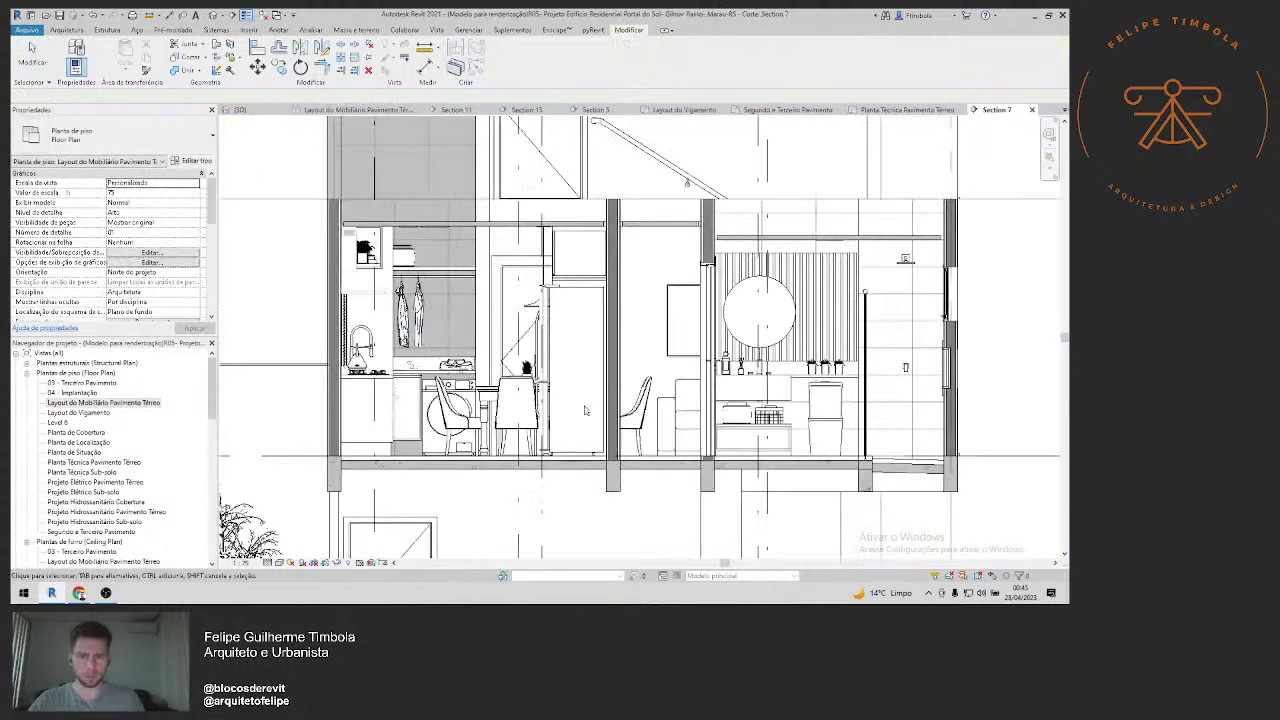
{"action": "scroll", "coordinate": [925, 478], "scroll_direction": "up", "scroll_amount": 2}
{"action": "scroll", "coordinate": [915, 474], "scroll_direction": "up", "scroll_amount": 3}
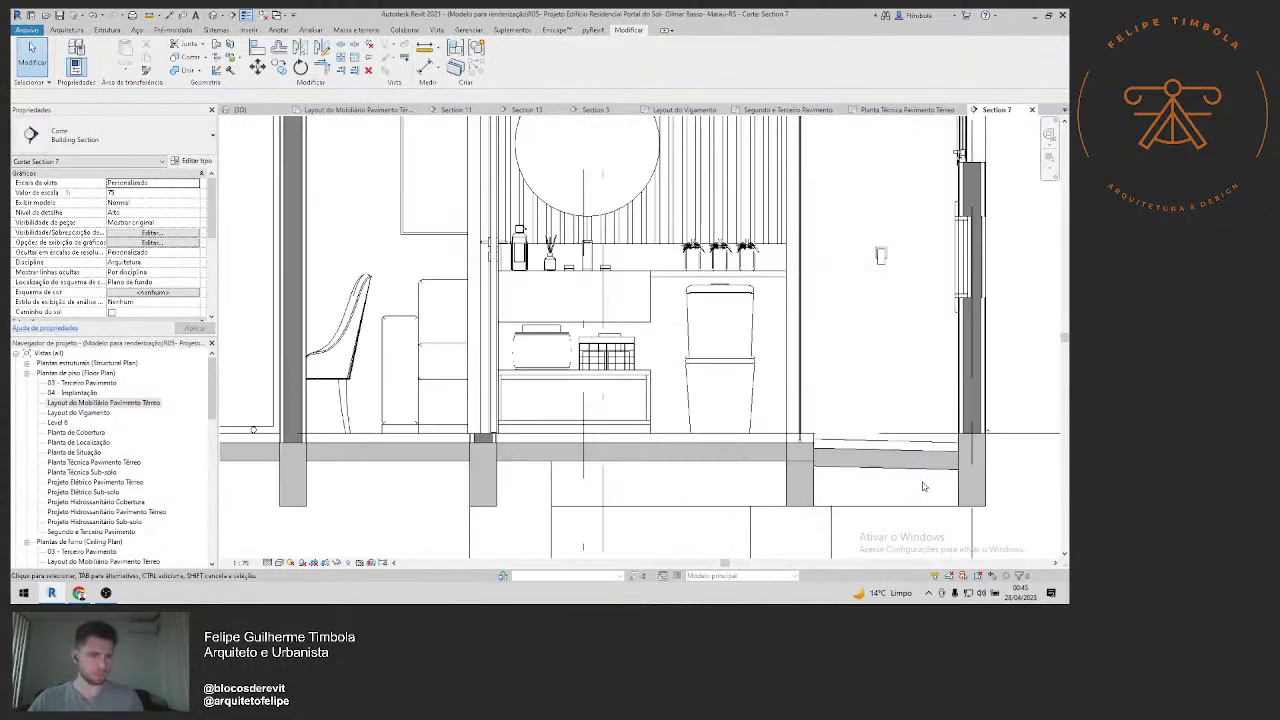
{"action": "scroll", "coordinate": [880, 476], "scroll_direction": "down", "scroll_amount": 1}
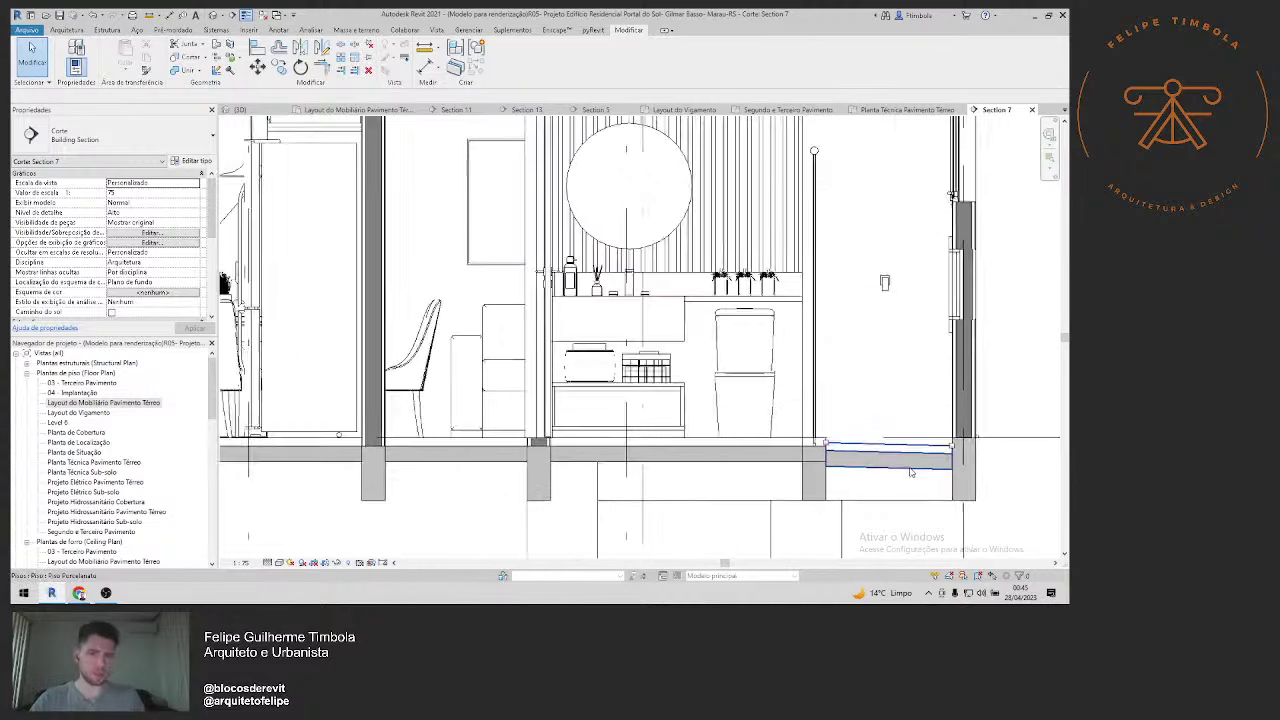
{"action": "scroll", "coordinate": [800, 486], "scroll_direction": "down", "scroll_amount": 2}
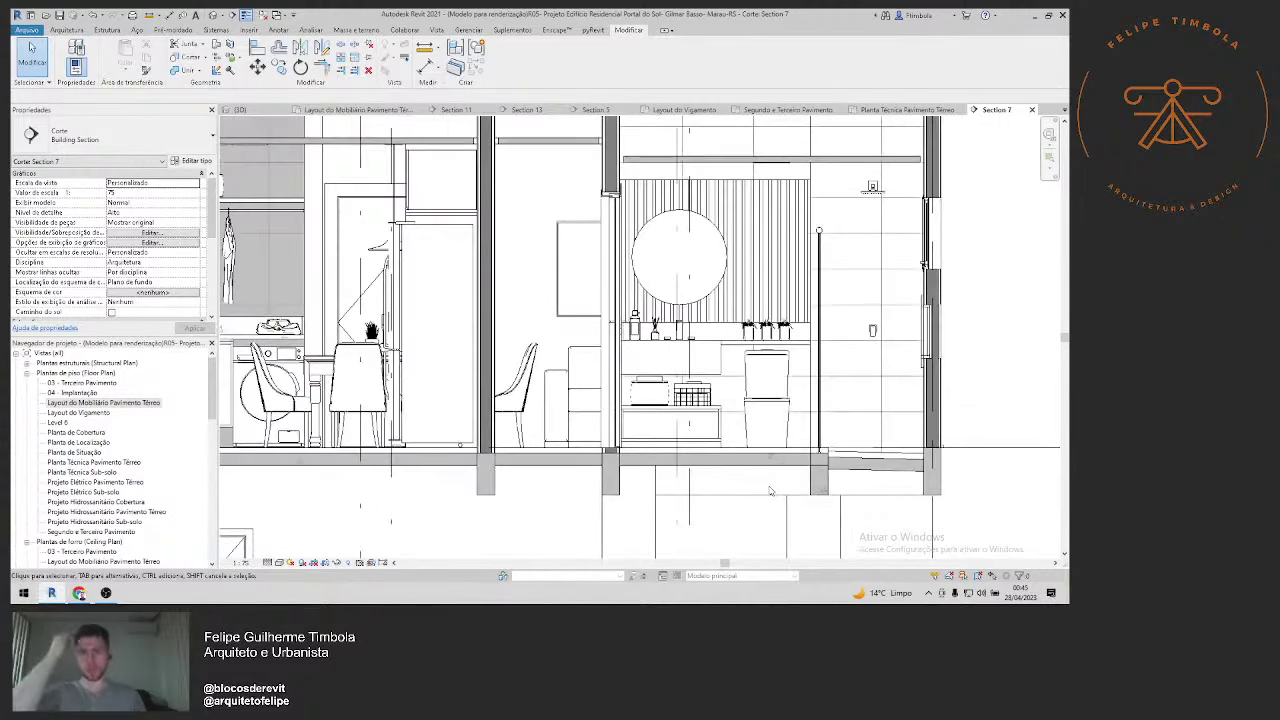
{"action": "middle_click_drag", "start_coordinate": [455, 507], "coordinate": [590, 515]}
{"action": "double_click", "coordinate": [103, 402]}
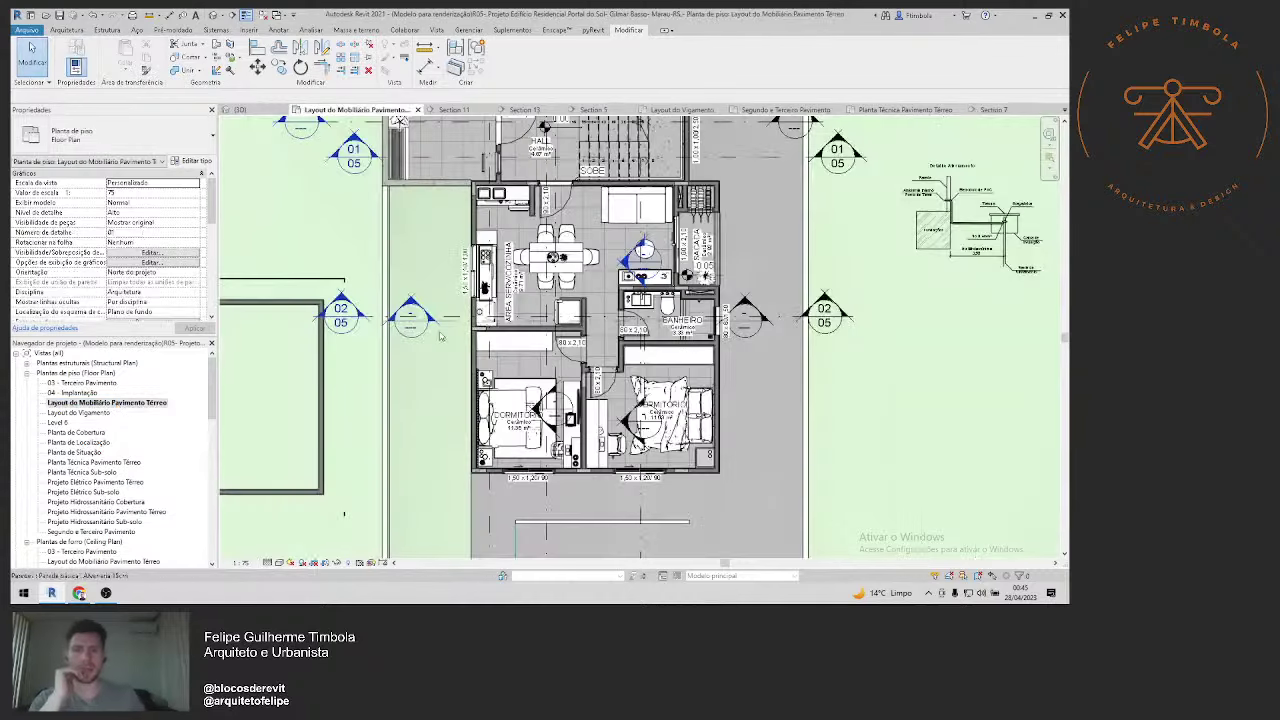
Step: Move the Section 7 line up through the kitchen and open the updated section
{"action": "left_click_drag", "start_coordinate": [458, 320], "coordinate": [455, 264]}
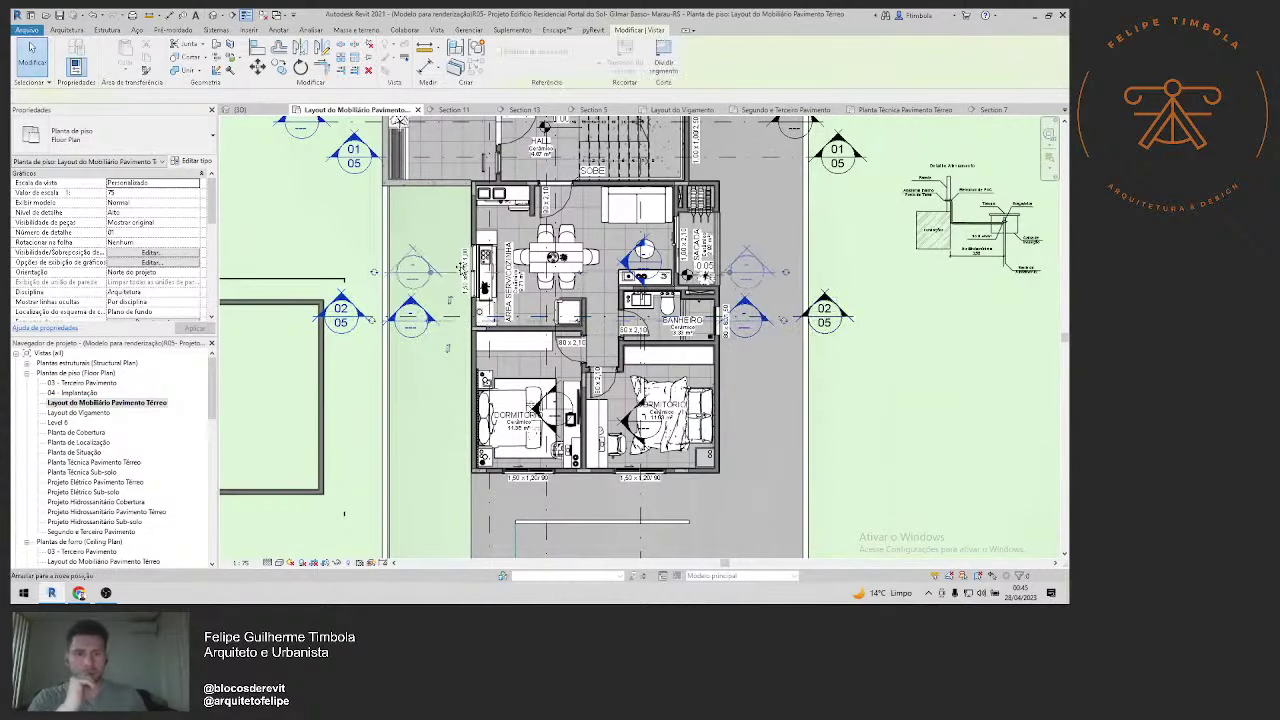
{"action": "key", "text": "Escape"}
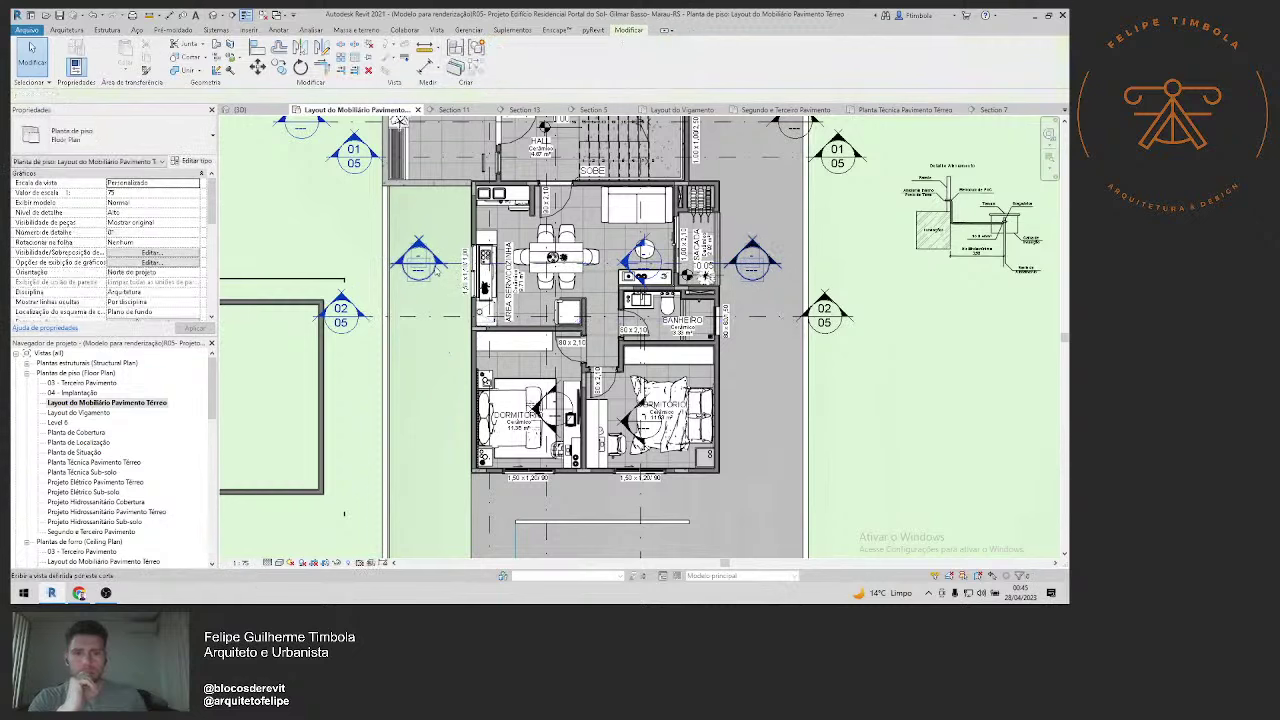
{"action": "double_click", "coordinate": [429, 280]}
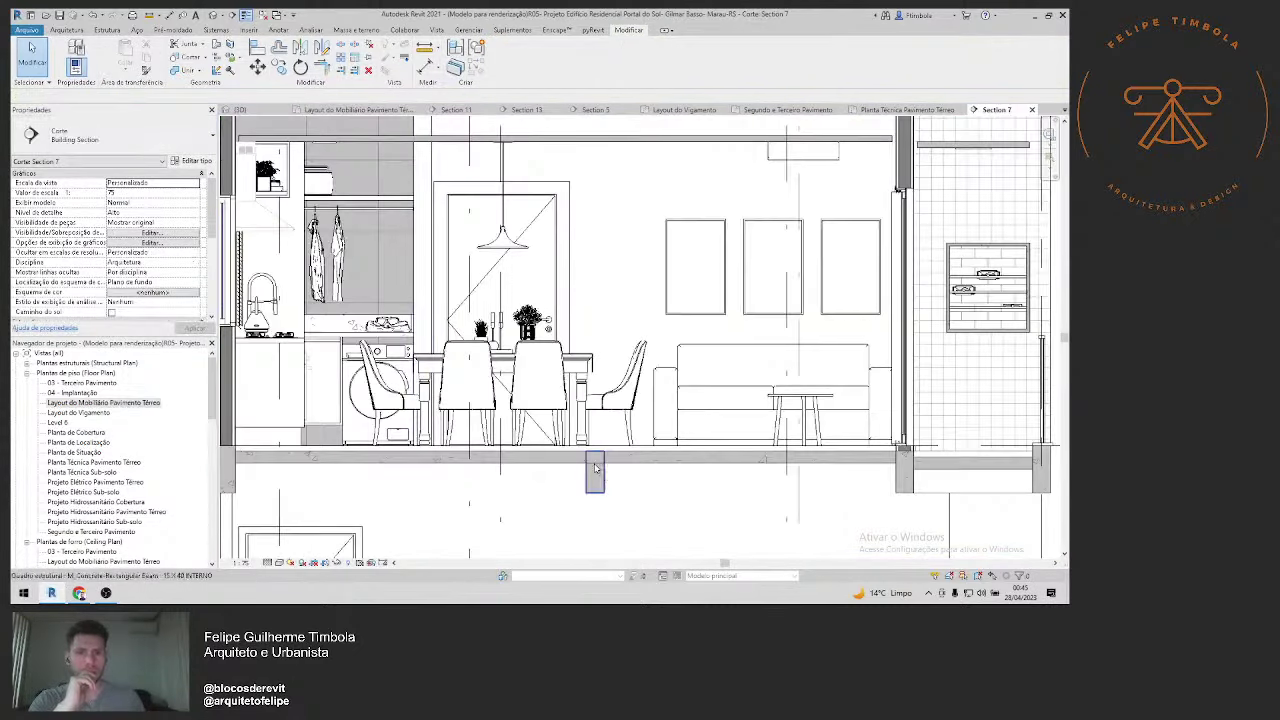
Step: Start and cancel Join Geometry, then zoom around the kitchen and dining cut
{"action": "left_click", "coordinate": [187, 70]}
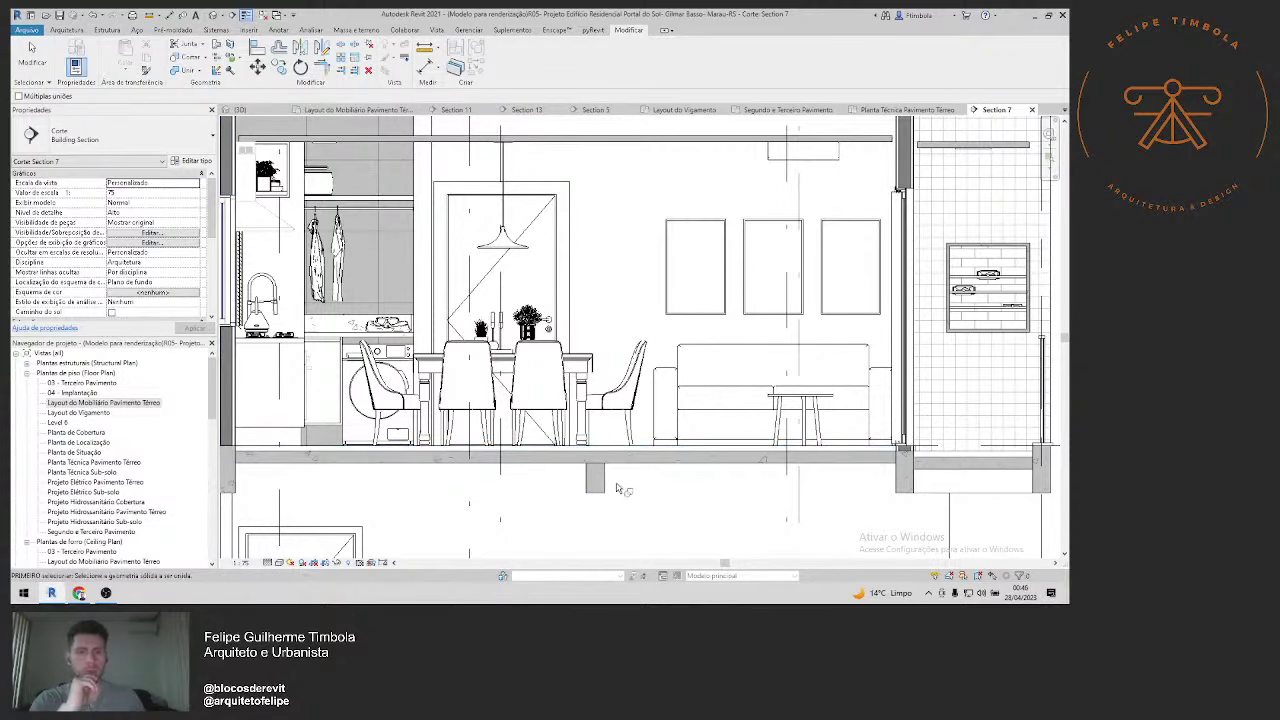
{"action": "scroll", "coordinate": [622, 490], "scroll_direction": "down", "scroll_amount": 2}
{"action": "key", "text": "Escape"}
{"action": "scroll", "coordinate": [374, 410], "scroll_direction": "up", "scroll_amount": 2}
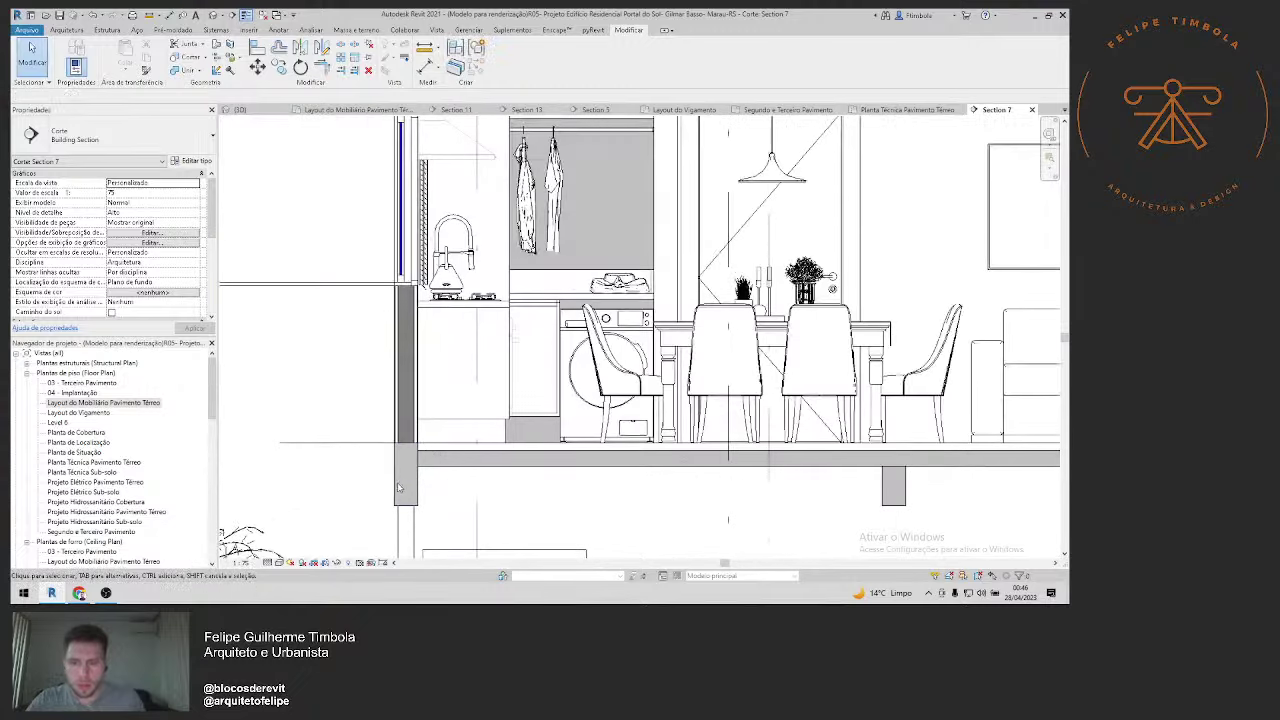
{"action": "scroll", "coordinate": [374, 410], "scroll_direction": "down", "scroll_amount": 1}
{"action": "scroll", "coordinate": [374, 410], "scroll_direction": "down", "scroll_amount": 1}
{"action": "scroll", "coordinate": [374, 410], "scroll_direction": "down", "scroll_amount": 1}
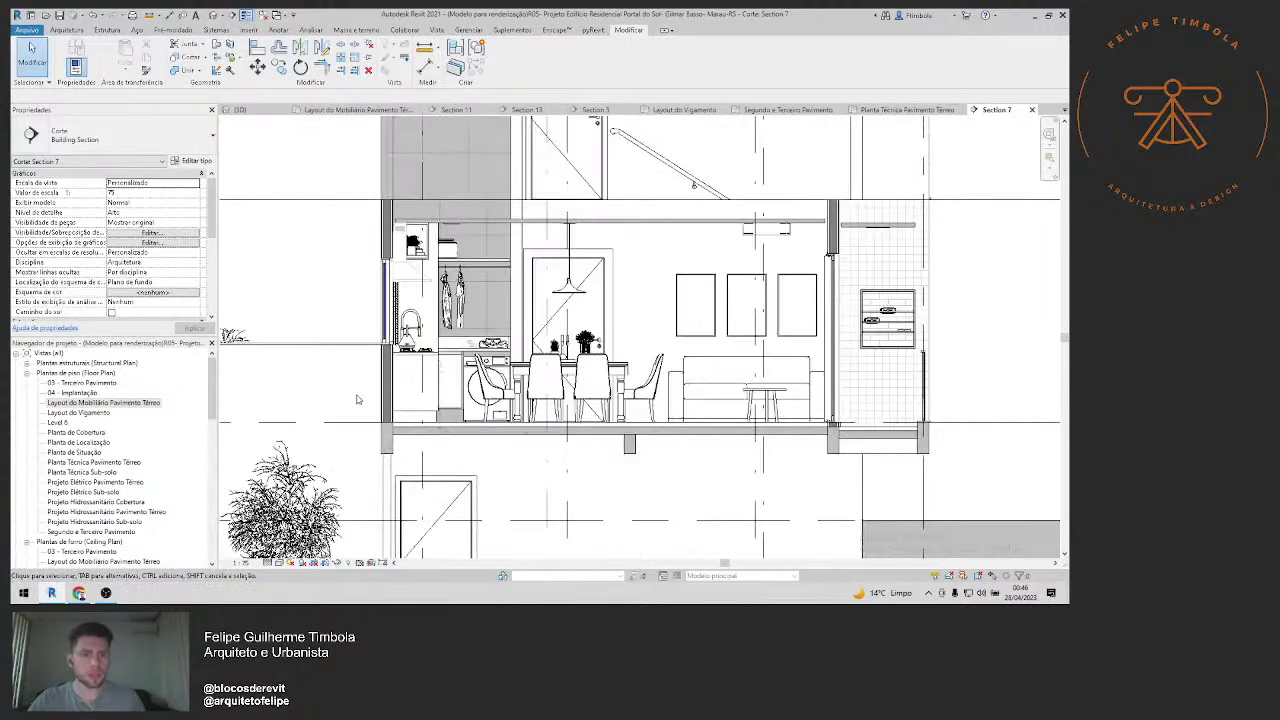
{"action": "scroll", "coordinate": [357, 399], "scroll_direction": "up", "scroll_amount": 1}
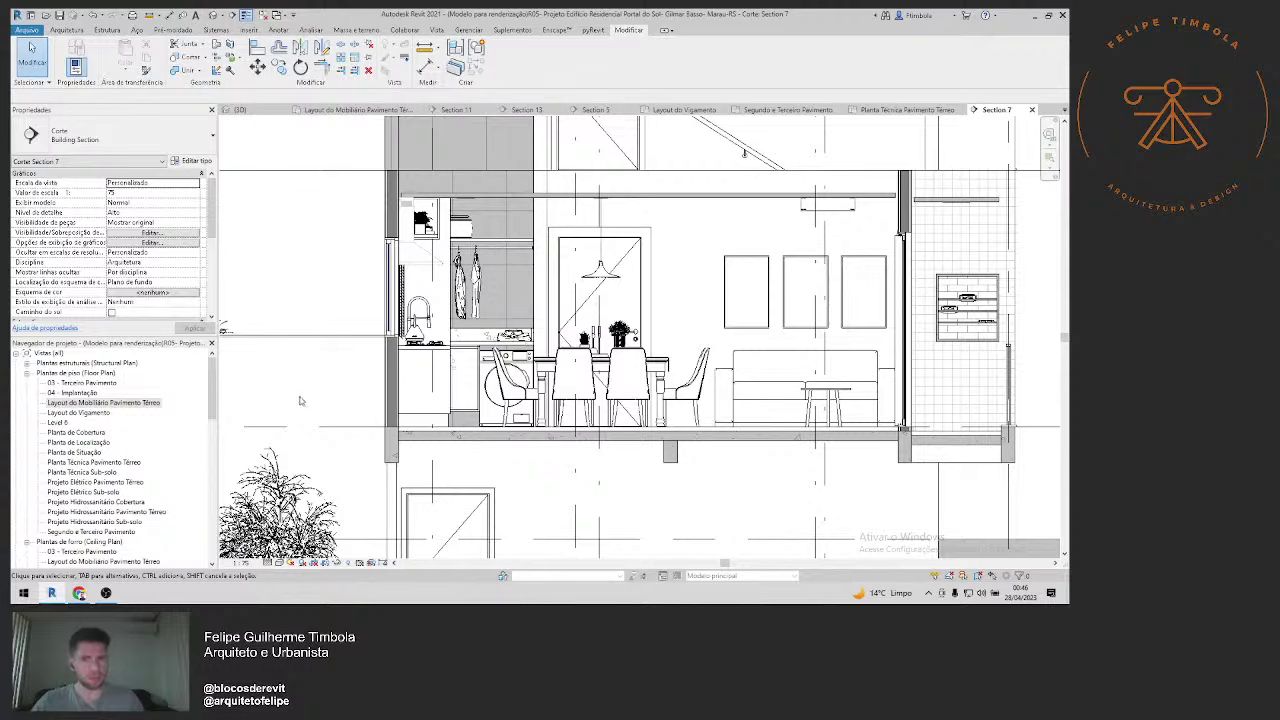
Step: Shift the Section 11 line slightly down across the stair hall and open Section 11
{"action": "double_click", "coordinate": [120, 403]}
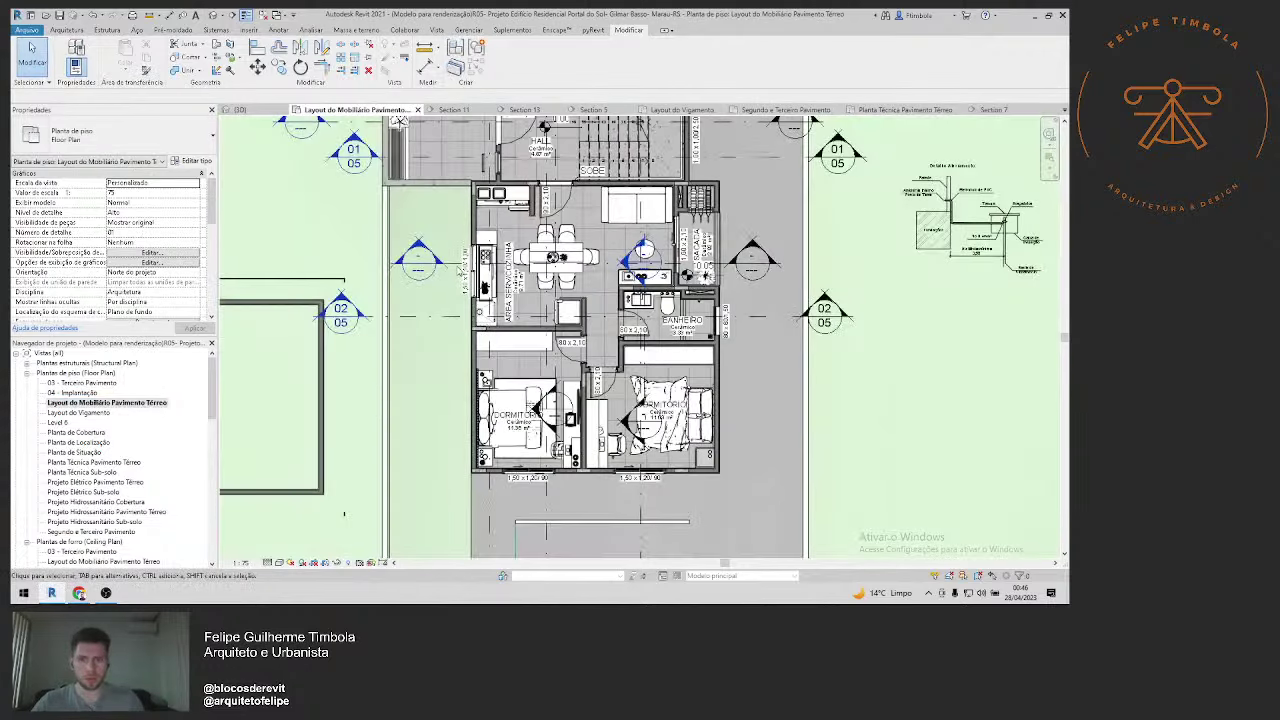
{"action": "middle_click_drag", "start_coordinate": [346, 129], "coordinate": [368, 229]}
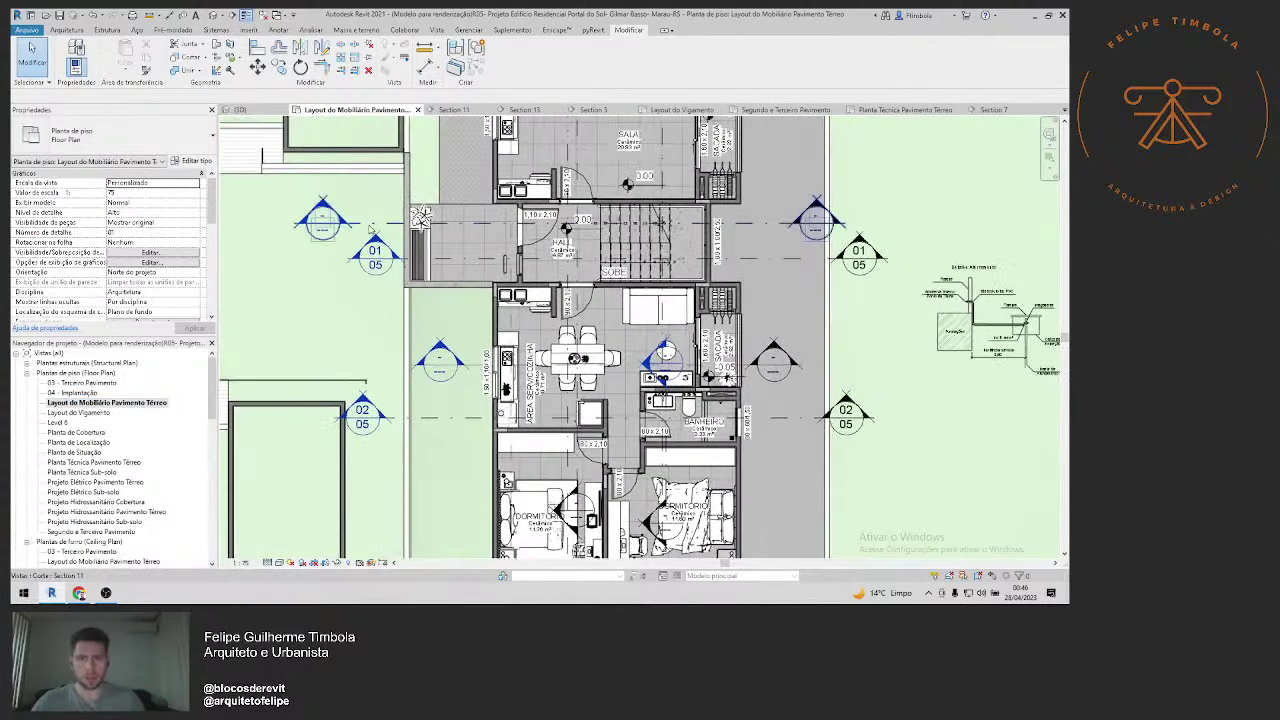
{"action": "left_click_drag", "start_coordinate": [370, 229], "coordinate": [323, 262]}
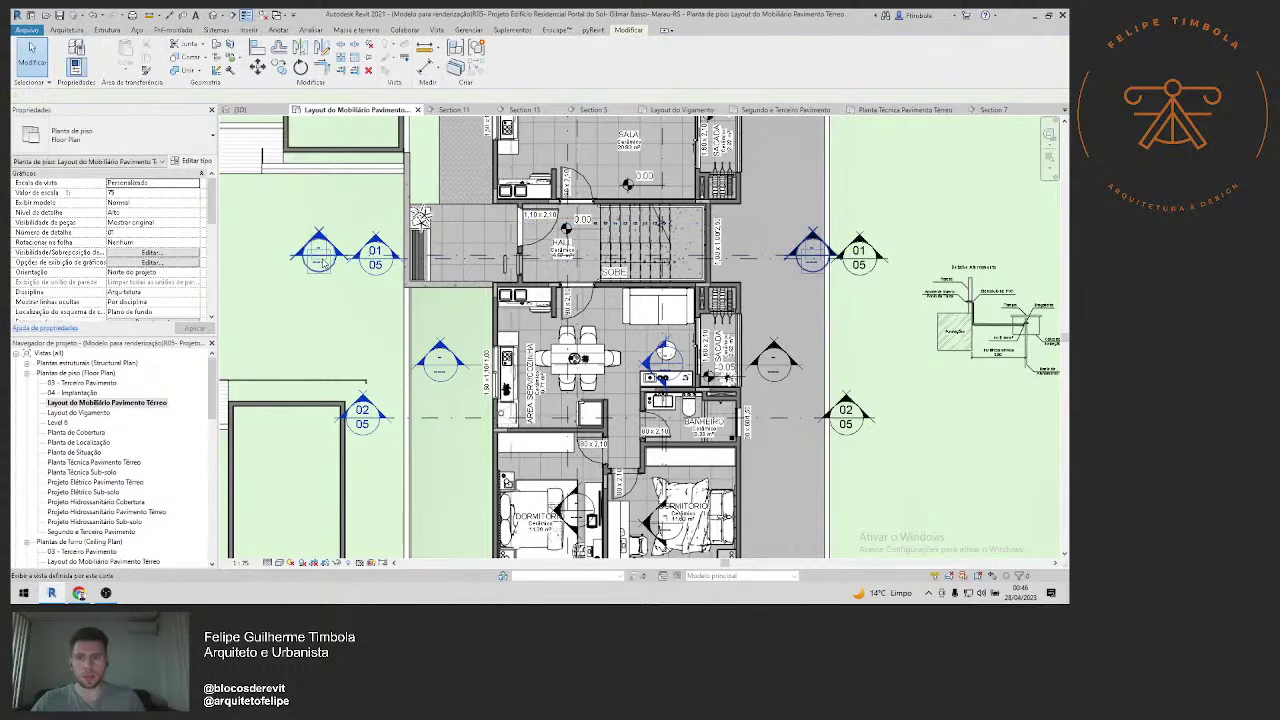
{"action": "double_click", "coordinate": [320, 258]}
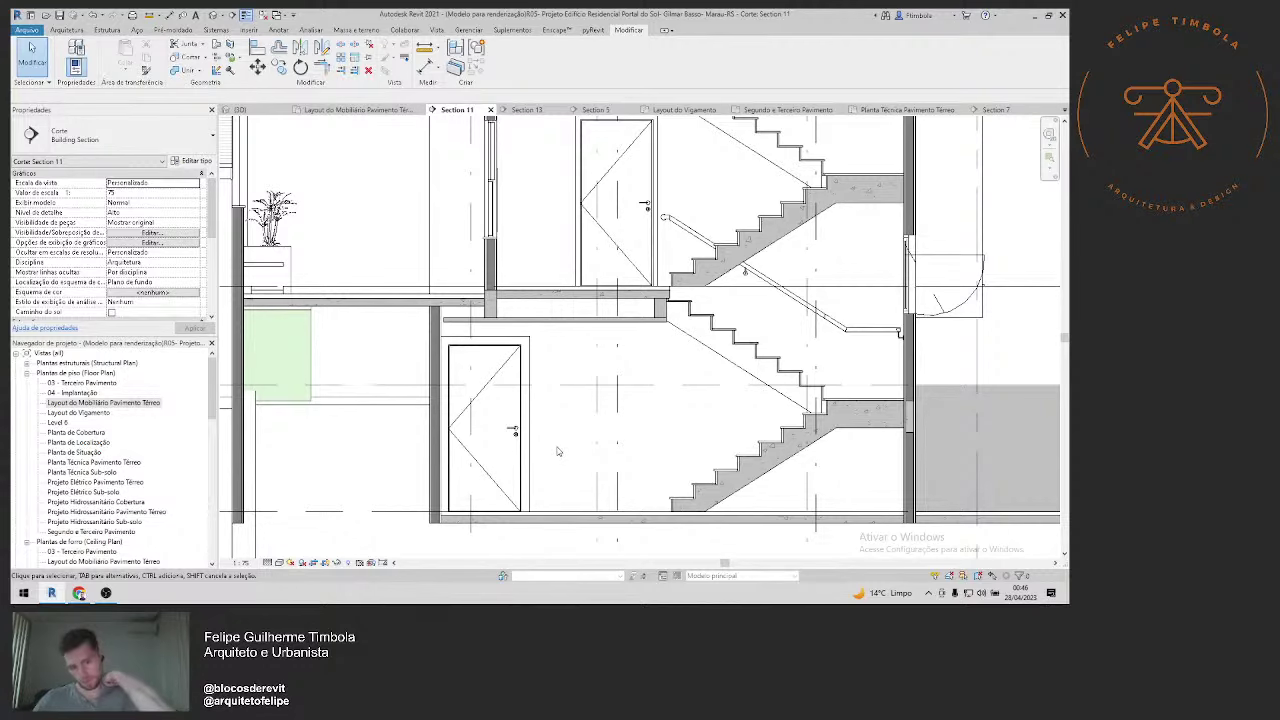
Step: Review the stairs in Section 11, then return to the ground-floor furniture layout plan
{"action": "scroll", "coordinate": [558, 451], "scroll_direction": "down", "scroll_amount": 2}
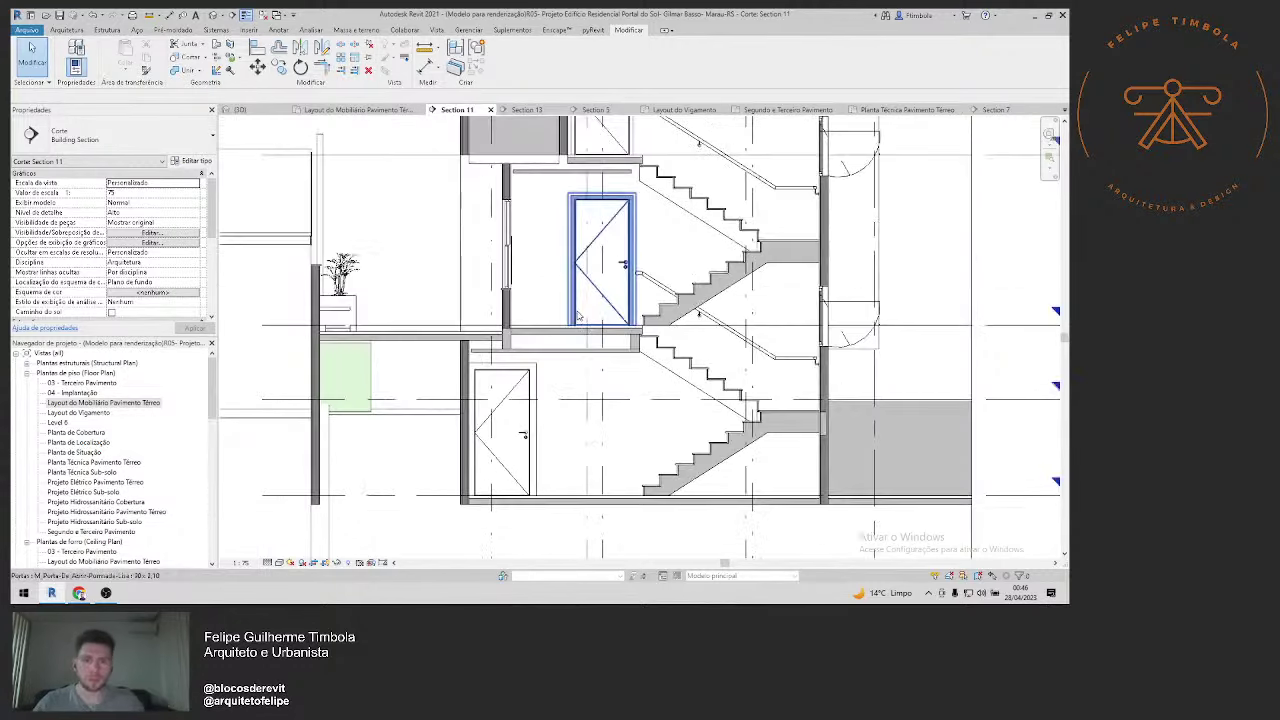
{"action": "middle_click_drag", "start_coordinate": [529, 260], "coordinate": [535, 302]}
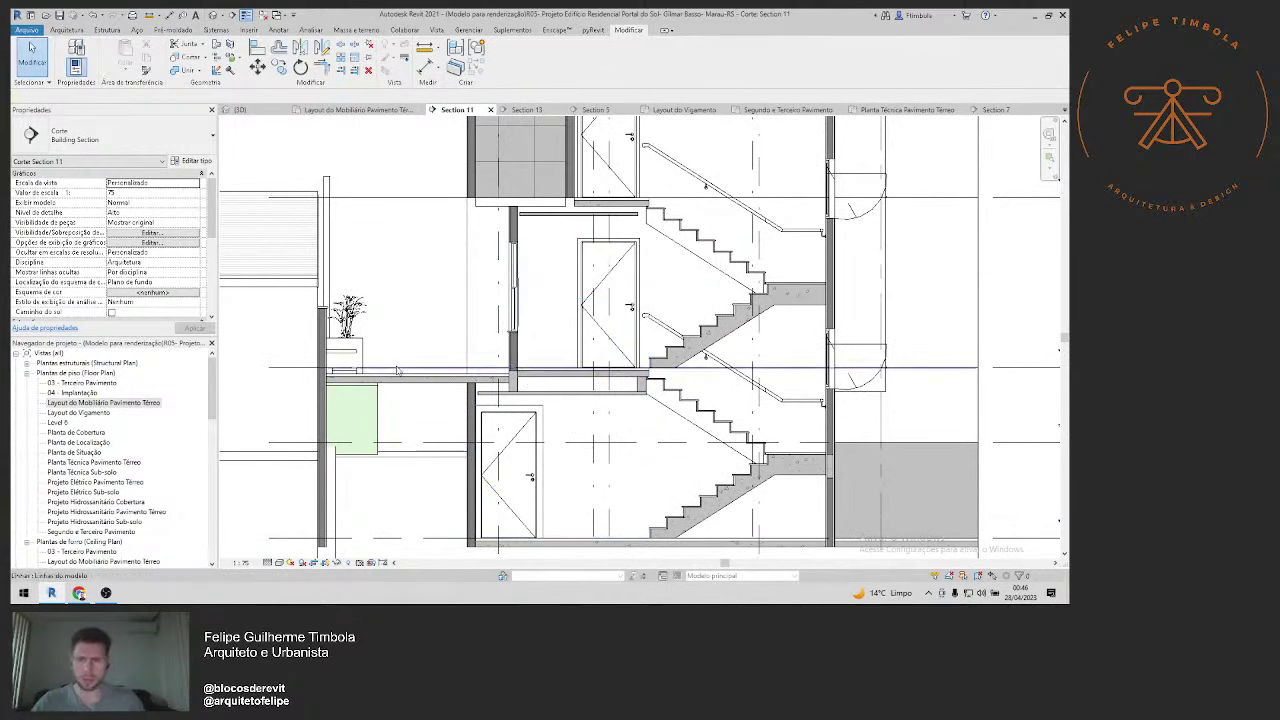
{"action": "scroll", "coordinate": [366, 376], "scroll_direction": "up", "scroll_amount": 2}
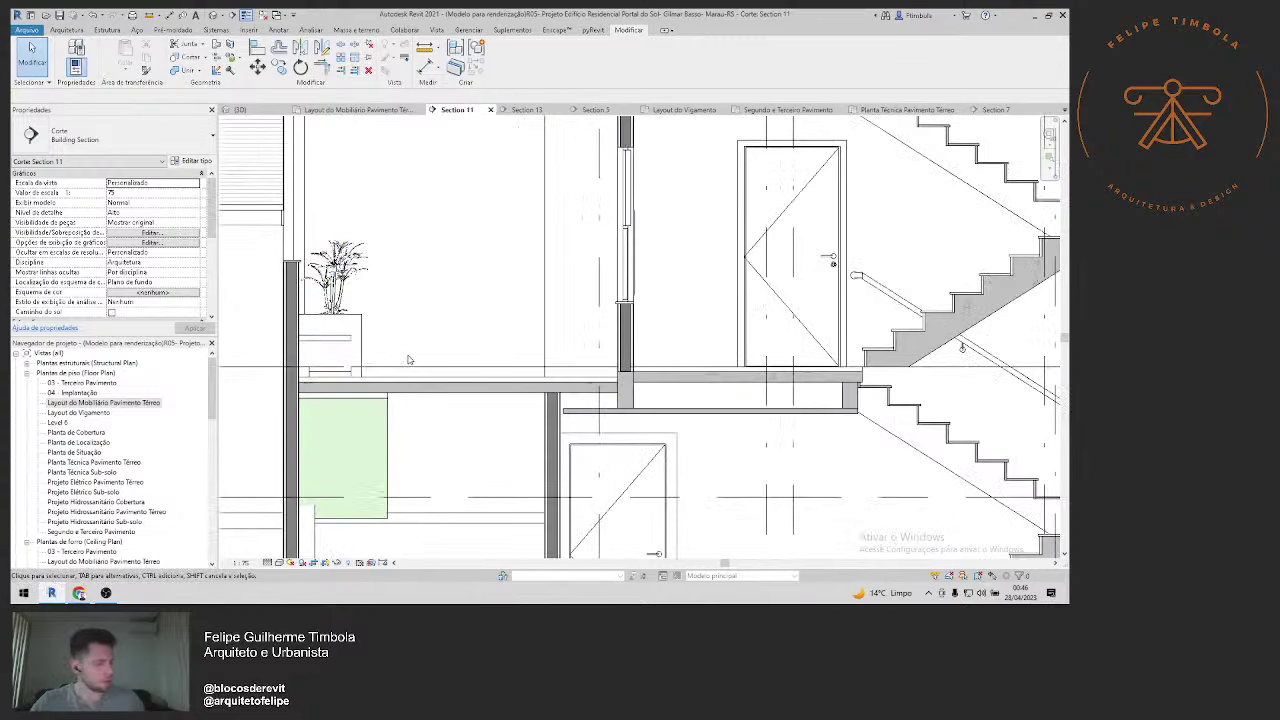
{"action": "double_click", "coordinate": [103, 403]}
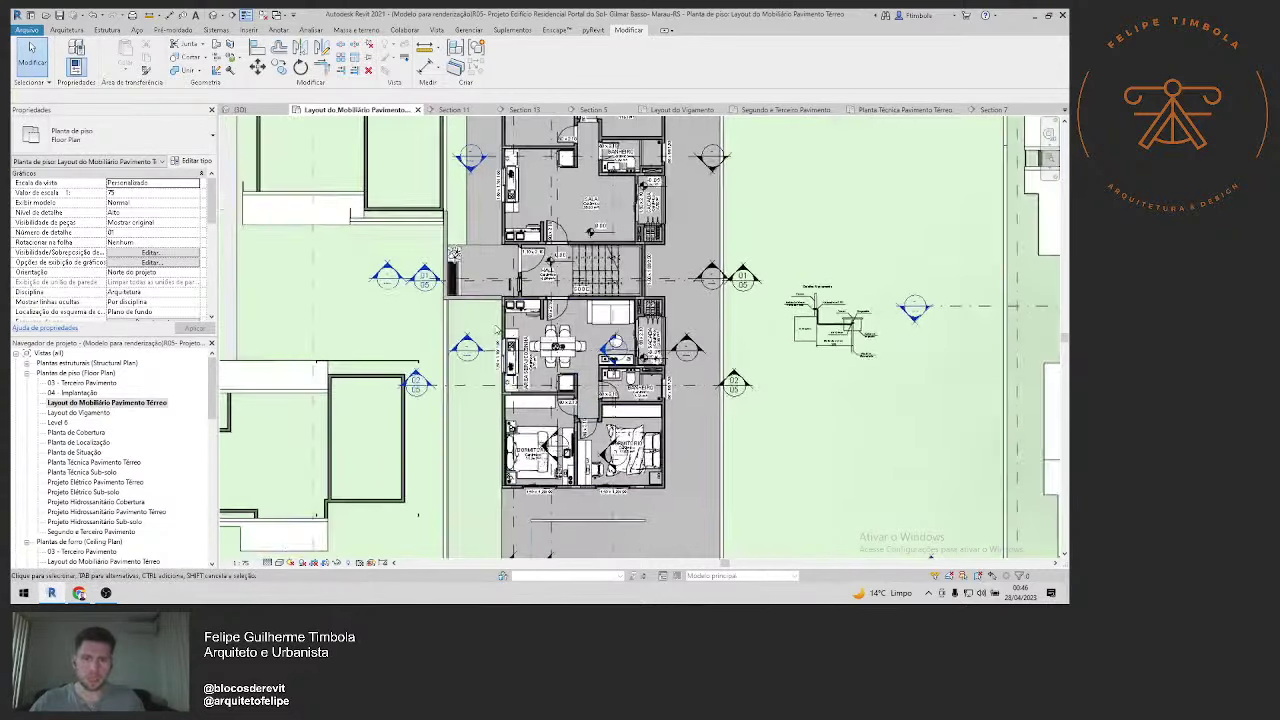
{"action": "scroll", "coordinate": [508, 397], "scroll_direction": "down", "scroll_amount": 3}
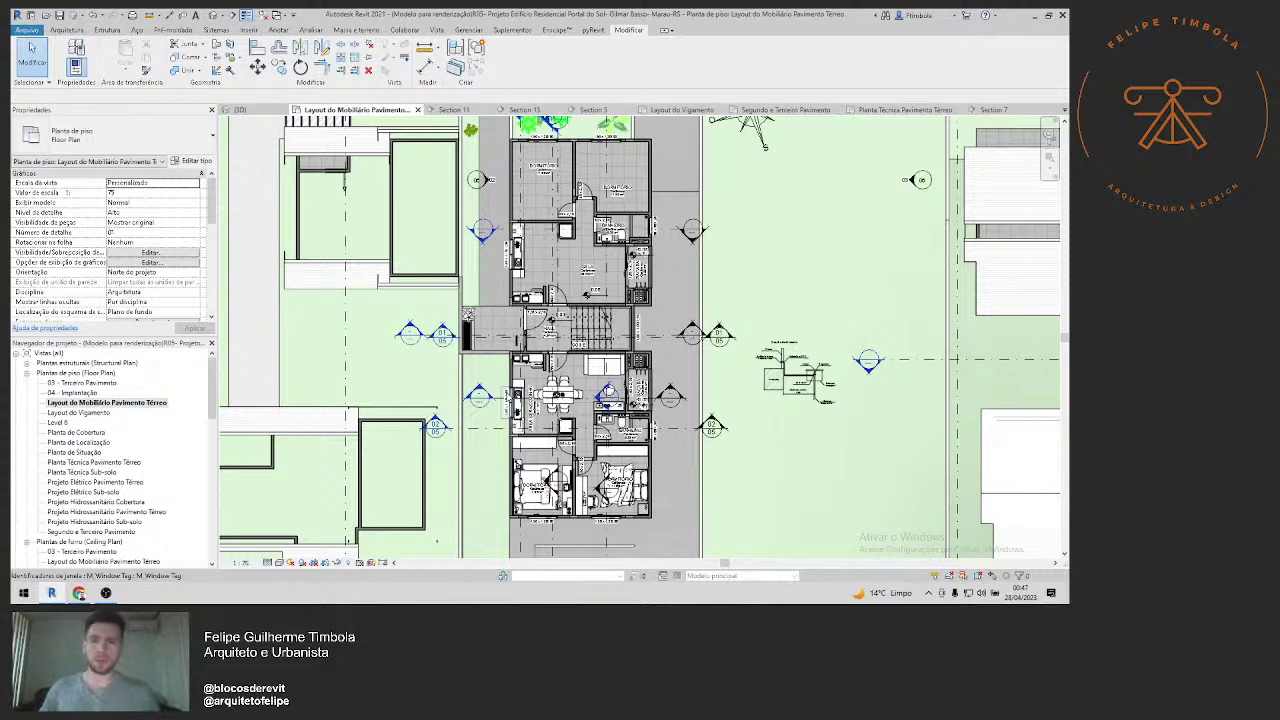
Step: Start Enscape with Iniciar on the Enscape ribbon tab
{"action": "left_click", "coordinate": [545, 31]}
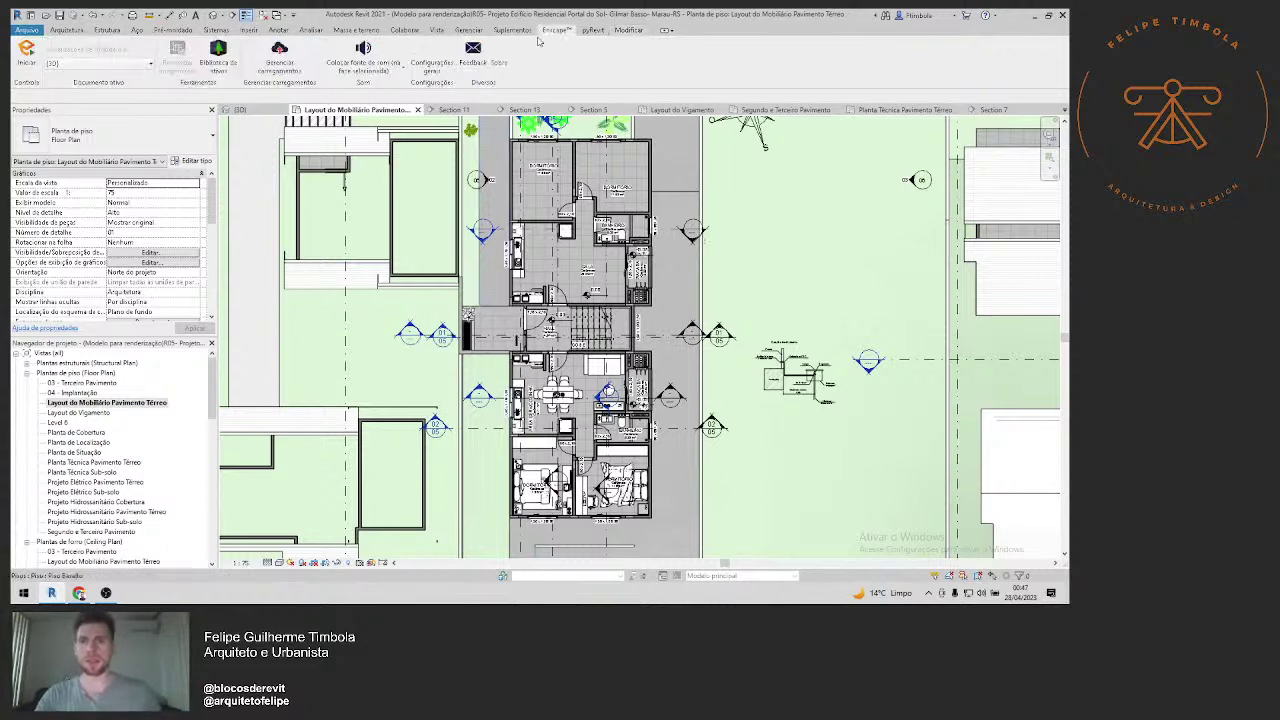
{"action": "left_click", "coordinate": [22, 62]}
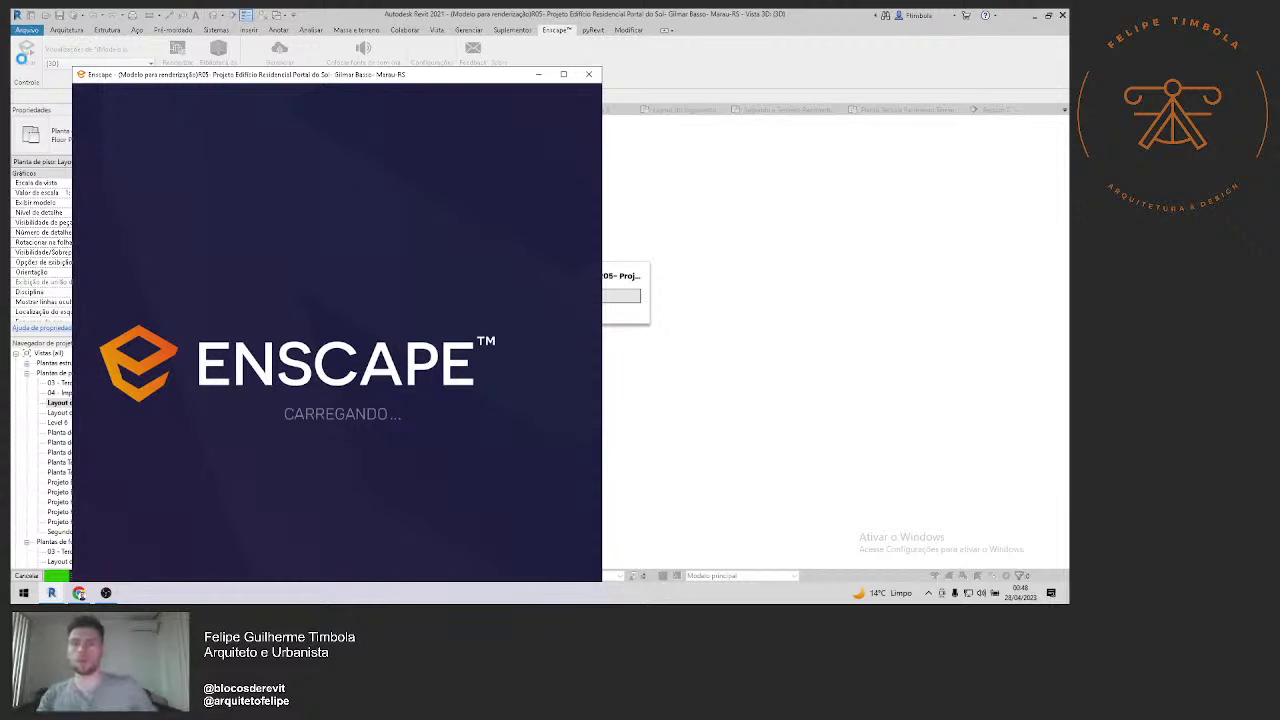
Step: Maximize the Enscape window and close the Ajuda help panel
{"action": "left_click", "coordinate": [563, 74]}
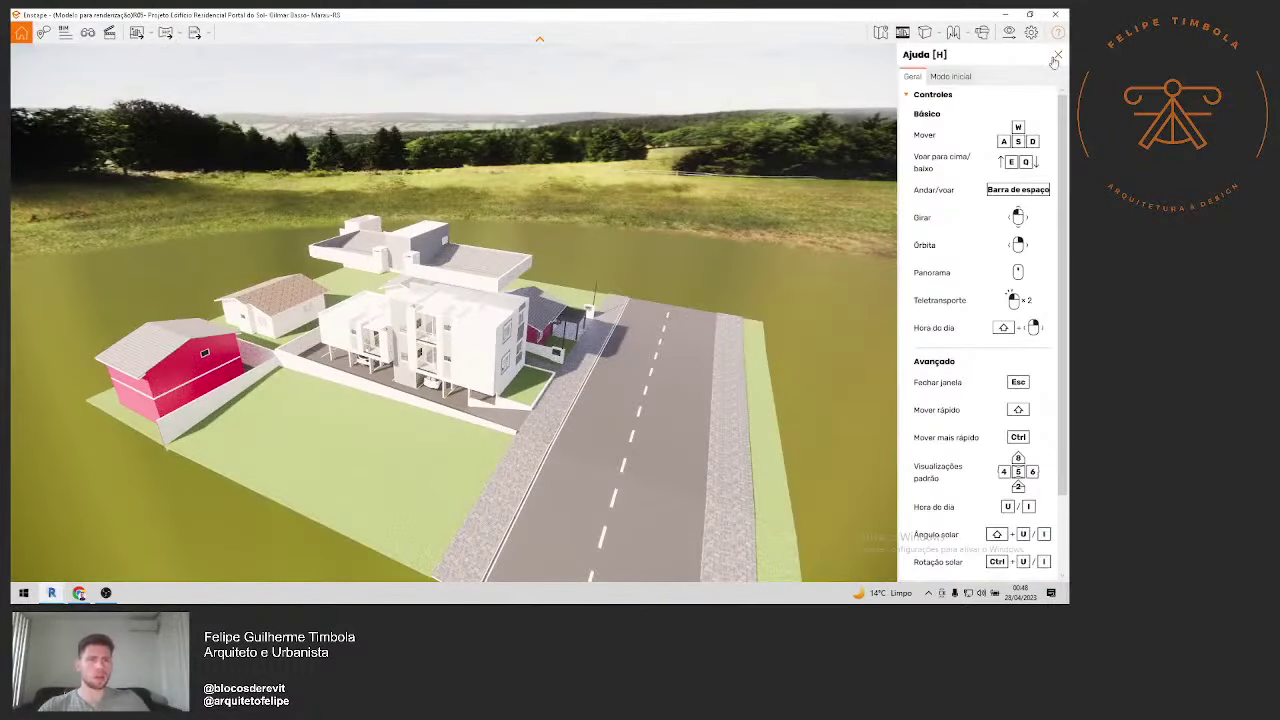
{"action": "left_click", "coordinate": [1056, 56]}
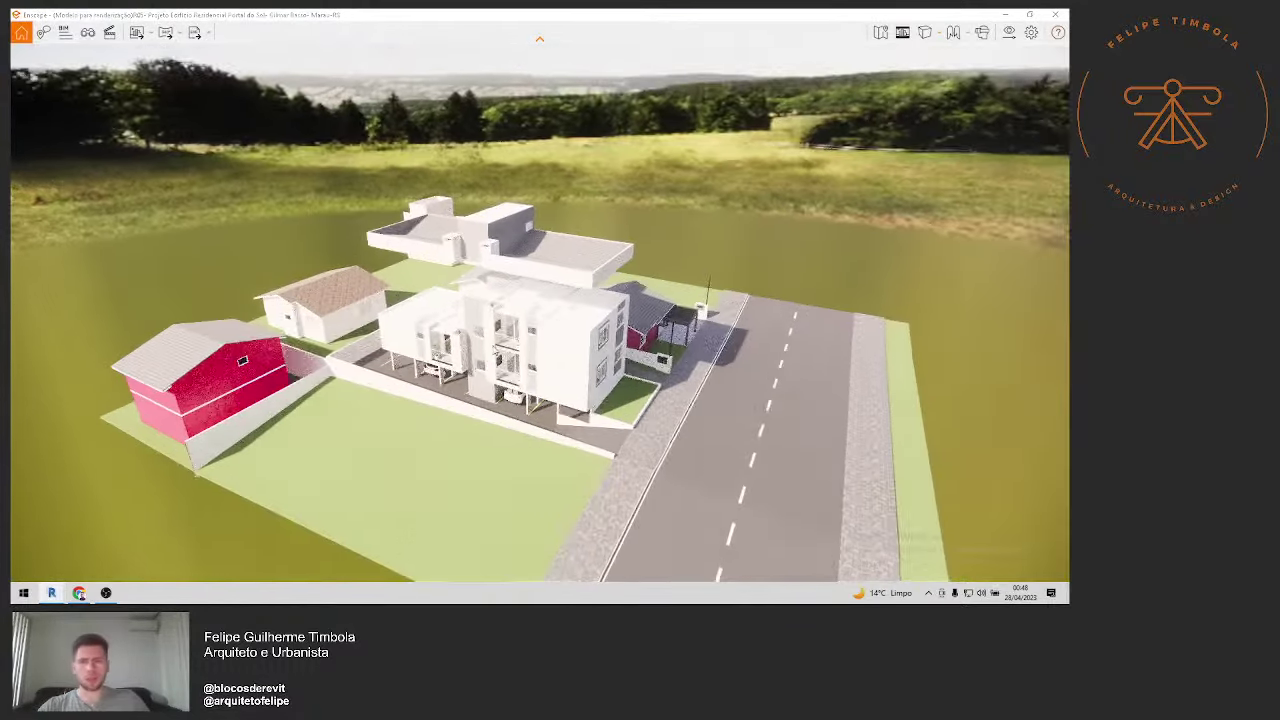
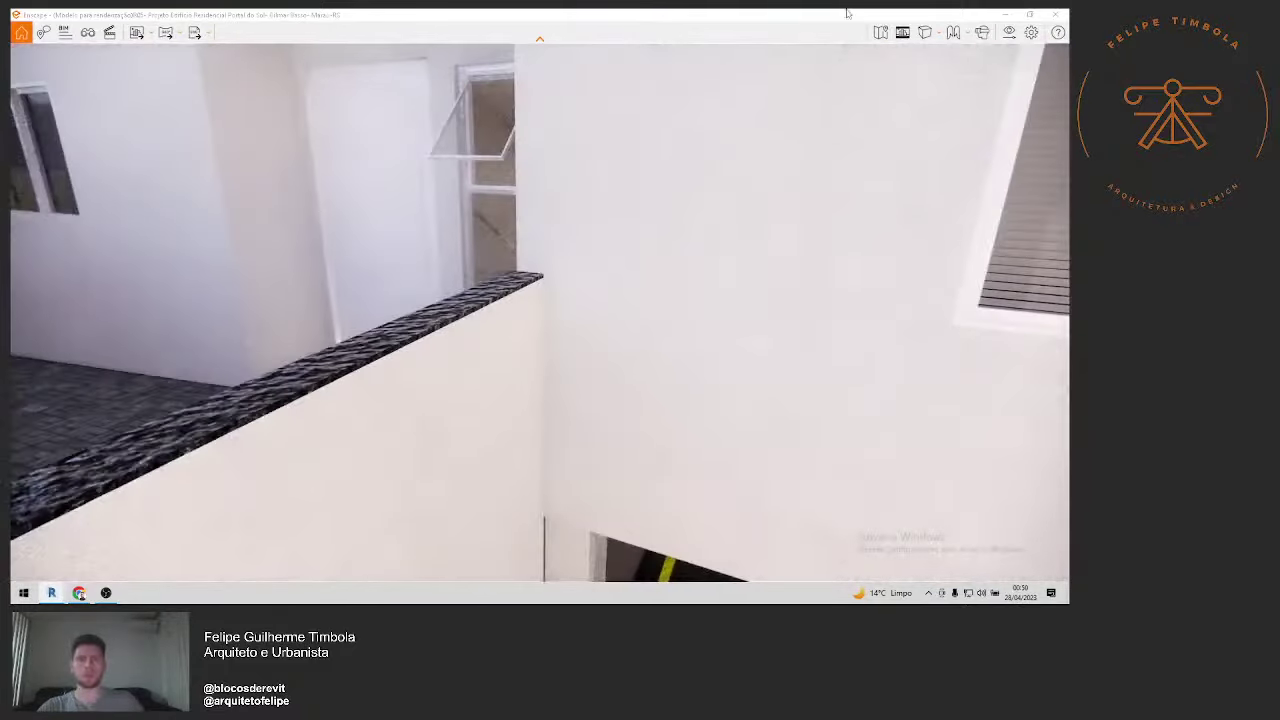
Step: Minimize Enscape, zoom into the ground-floor hall and stair, and start Paint with PT
{"action": "left_click", "coordinate": [1006, 13]}
{"action": "scroll", "coordinate": [590, 320], "scroll_direction": "up", "scroll_amount": 3}
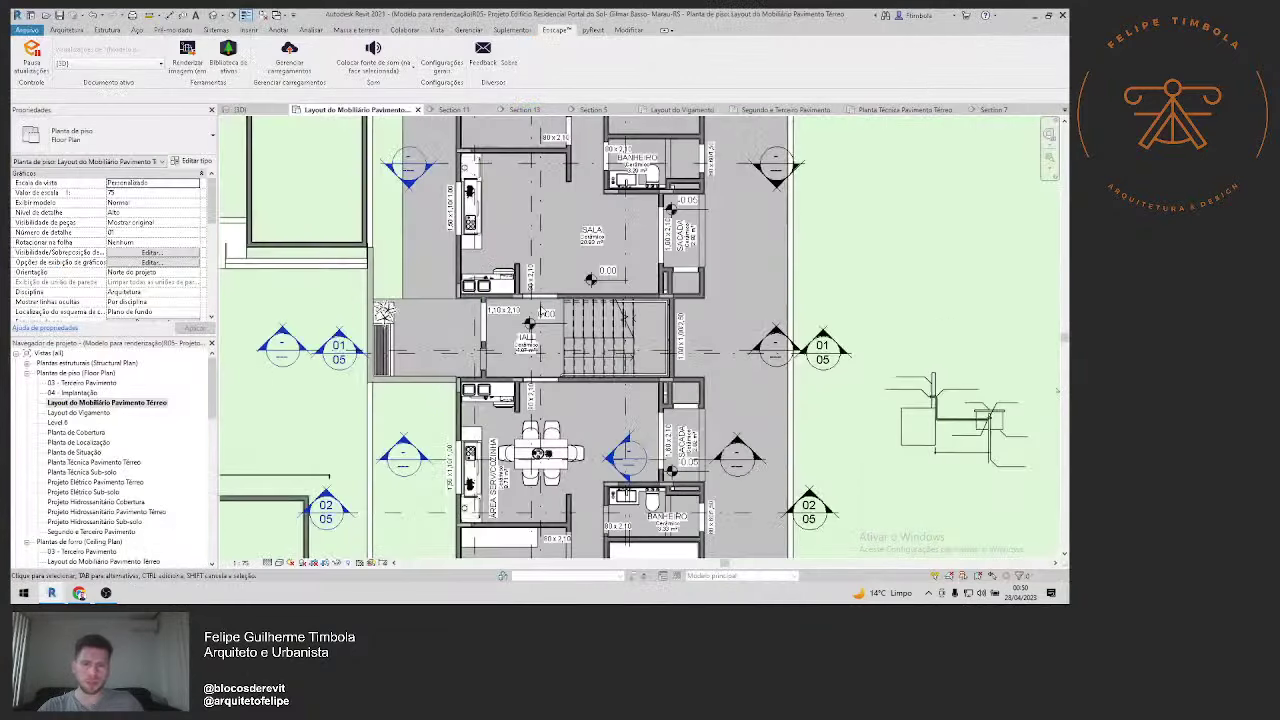
{"action": "scroll", "coordinate": [590, 310], "scroll_direction": "up", "scroll_amount": 3}
{"action": "scroll", "coordinate": [596, 283], "scroll_direction": "up", "scroll_amount": 1}
{"action": "middle_click_drag", "start_coordinate": [596, 283], "coordinate": [600, 255]}
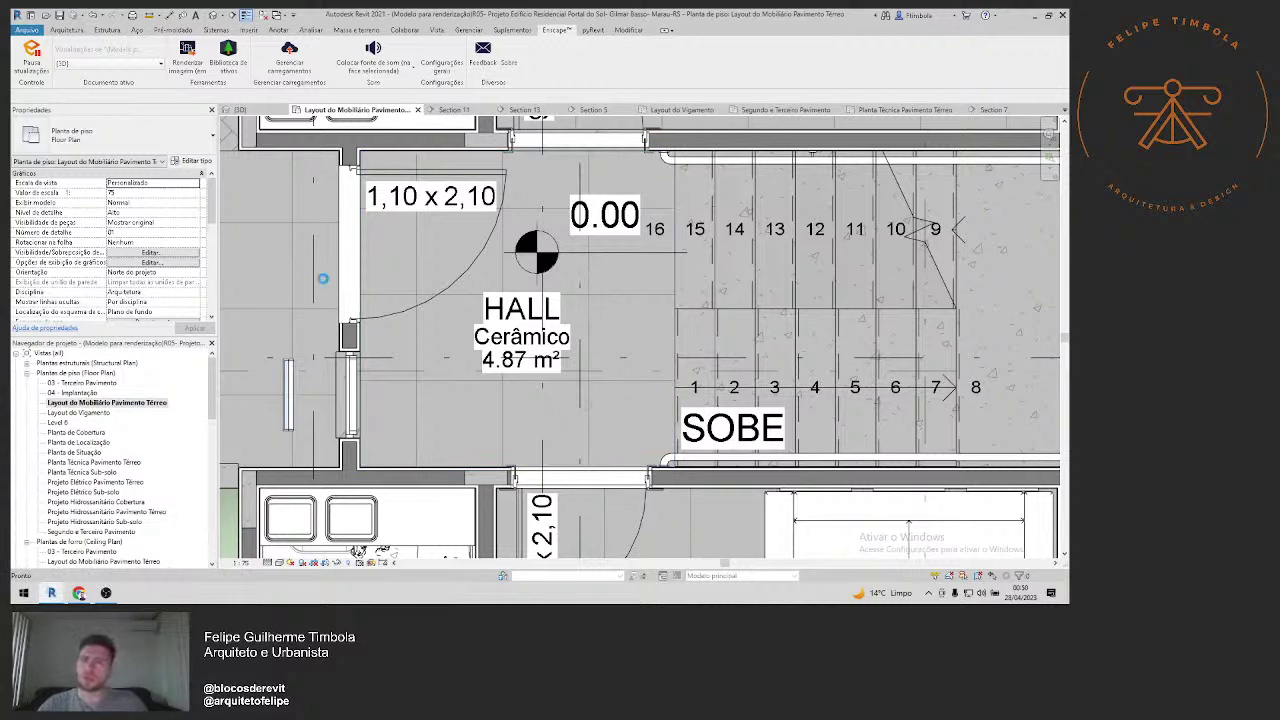
{"action": "key", "text": "p"}
{"action": "key", "text": "t"}
{"action": "type", "text": "soleir"}
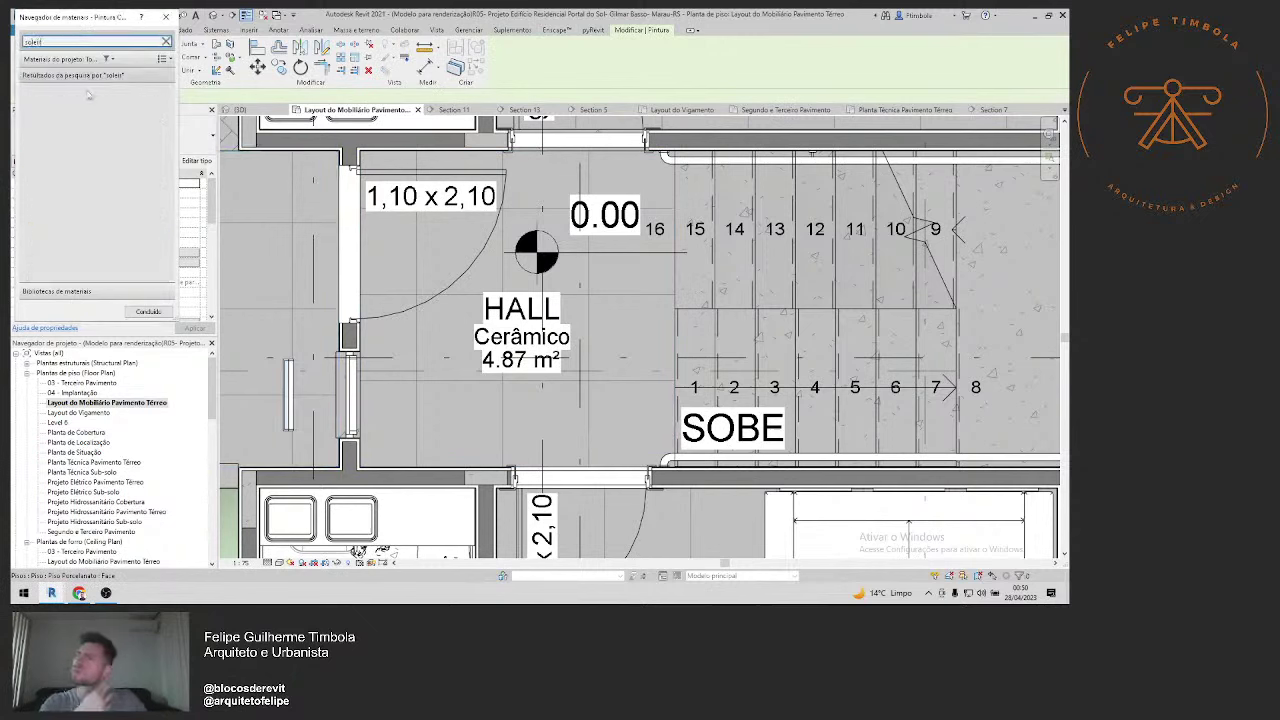
Step: Pick the Granito da Soleiras material and zoom in on the hall walls
{"action": "left_click", "coordinate": [51, 105]}
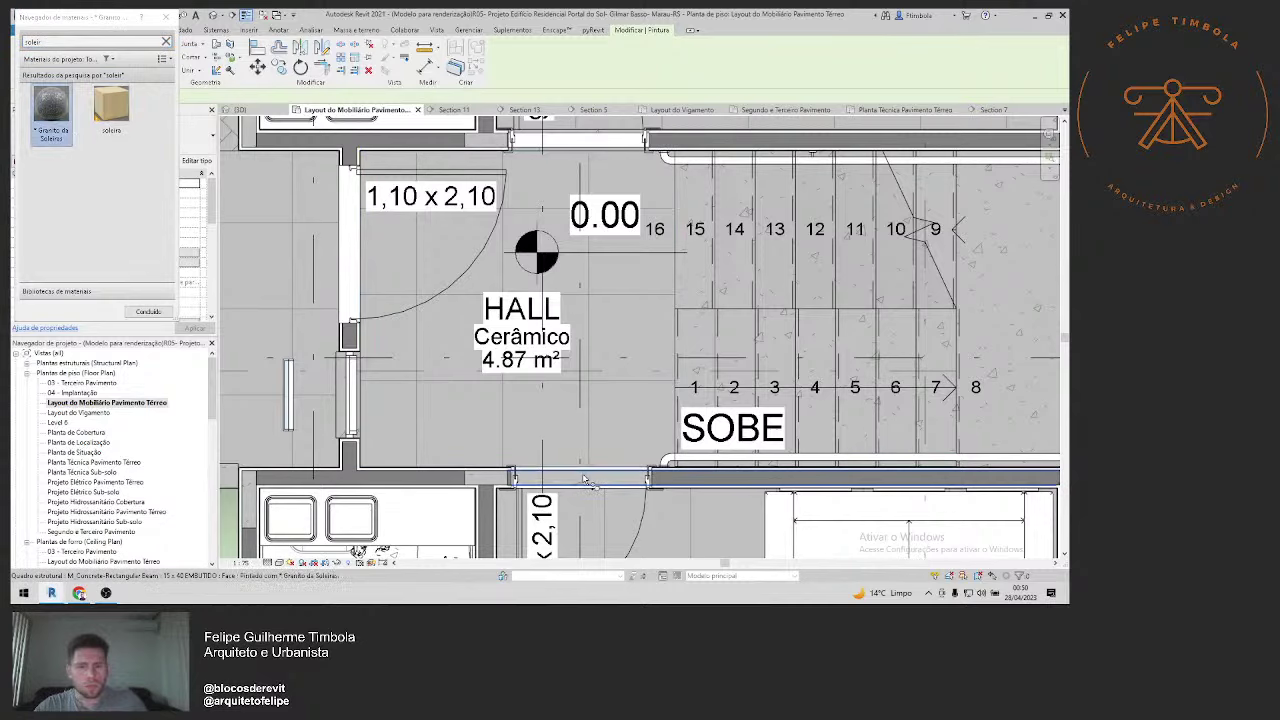
{"action": "scroll", "coordinate": [585, 478], "scroll_direction": "up", "scroll_amount": 2}
{"action": "scroll", "coordinate": [585, 475], "scroll_direction": "up", "scroll_amount": 2}
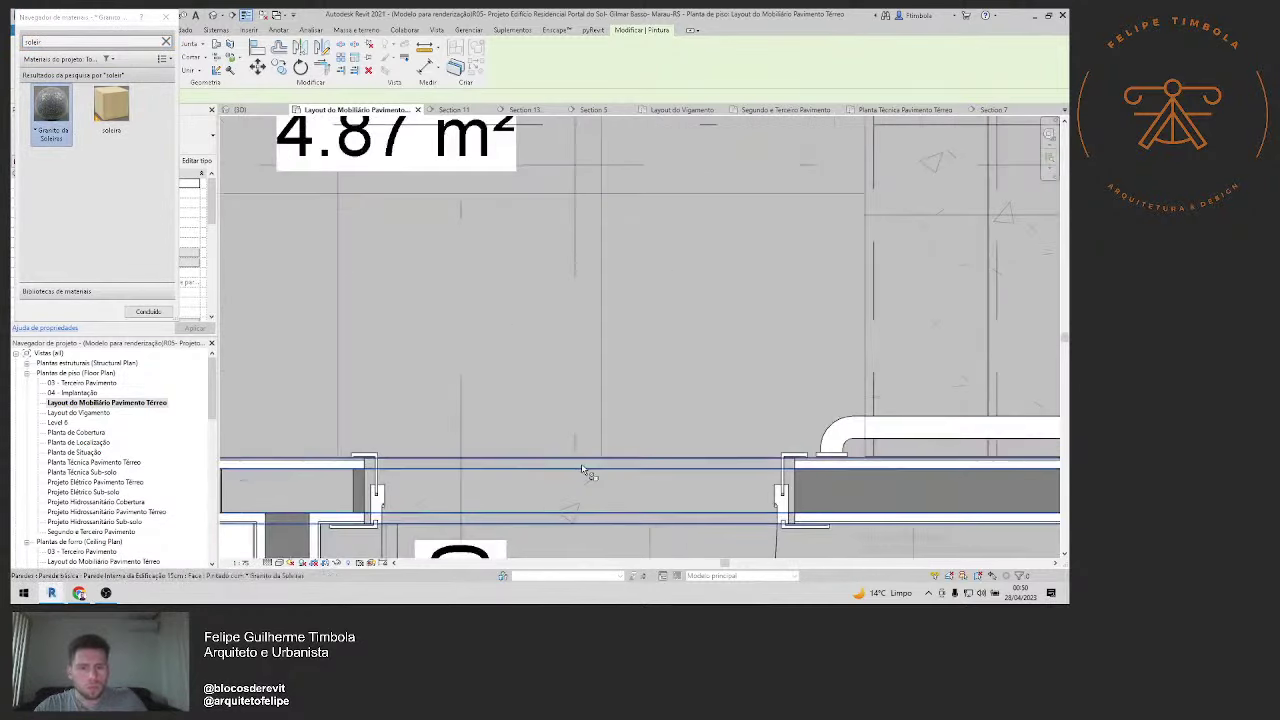
{"action": "scroll", "coordinate": [585, 472], "scroll_direction": "down", "scroll_amount": 2}
{"action": "scroll", "coordinate": [600, 172], "scroll_direction": "up", "scroll_amount": 1}
{"action": "scroll", "coordinate": [600, 172], "scroll_direction": "up", "scroll_amount": 1}
{"action": "scroll", "coordinate": [603, 172], "scroll_direction": "up", "scroll_amount": 2}
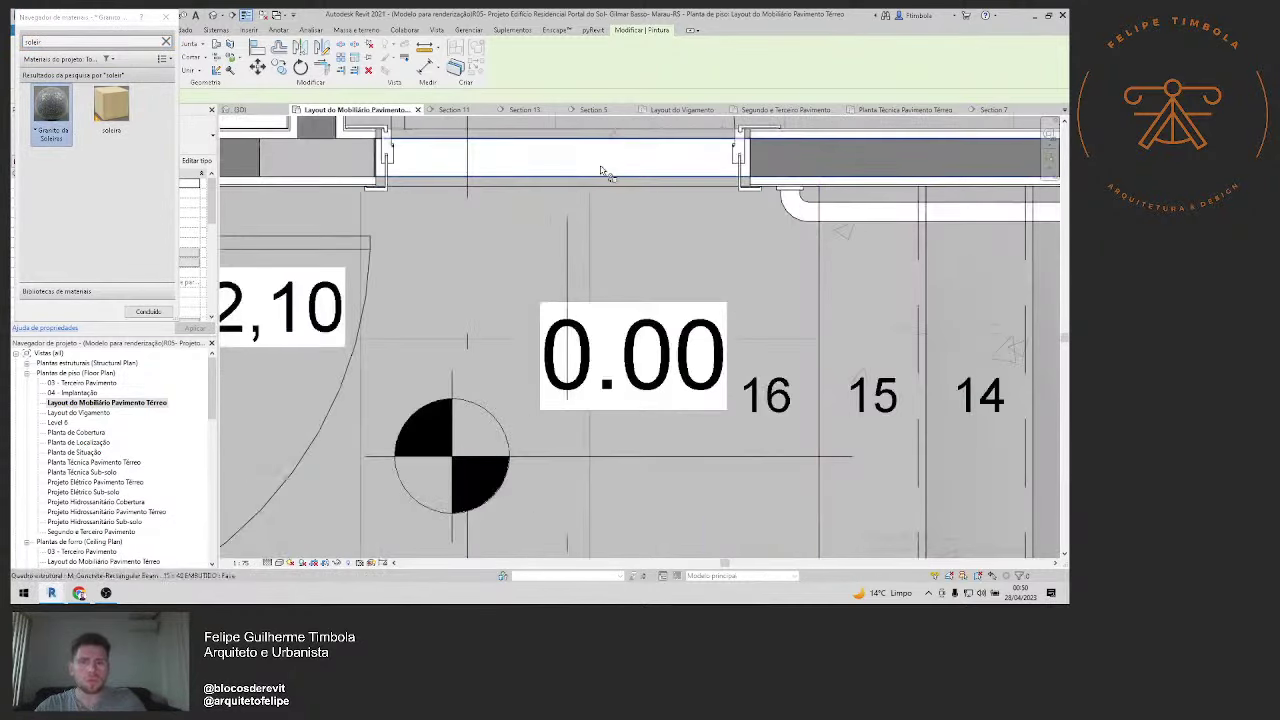
{"action": "scroll", "coordinate": [600, 202], "scroll_direction": "down", "scroll_amount": 1}
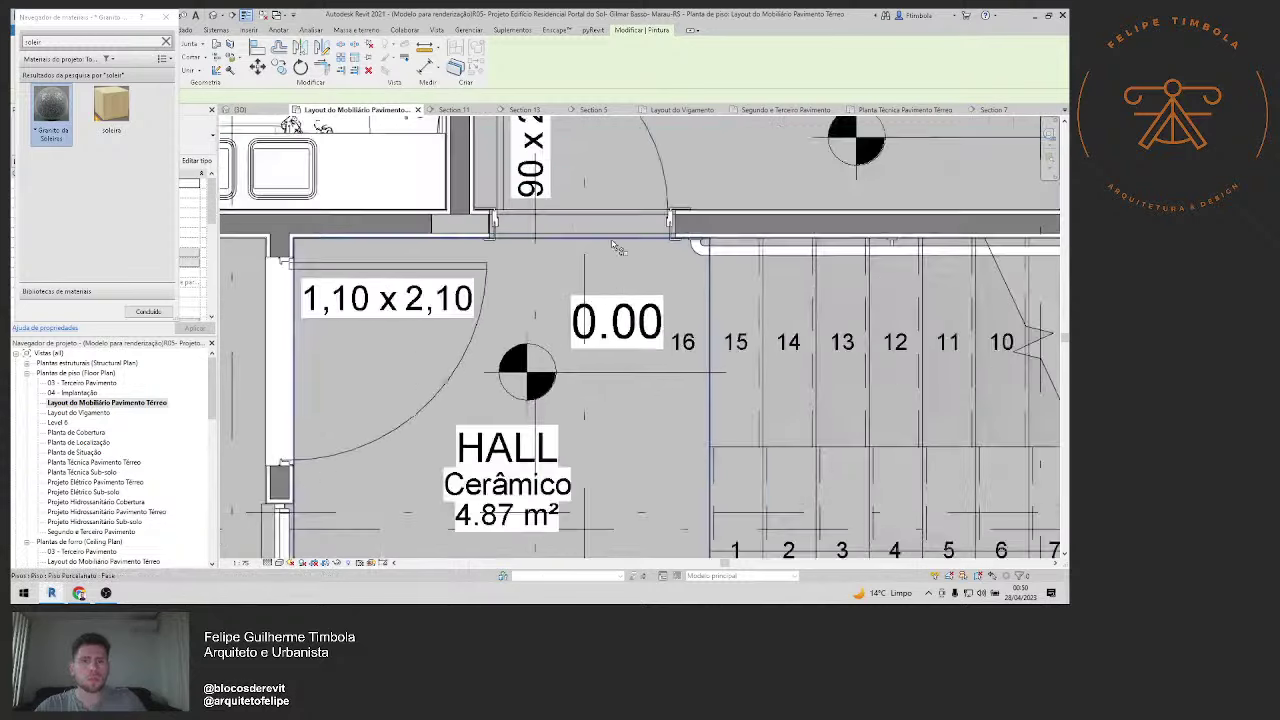
Step: Pan toward the bathroom and neighbouring doors, quit Paint, and zoom back out
{"action": "middle_click_drag", "start_coordinate": [600, 202], "coordinate": [560, 360]}
{"action": "middle_click_drag", "start_coordinate": [640, 190], "coordinate": [677, 230]}
{"action": "scroll", "coordinate": [645, 362], "scroll_direction": "up", "scroll_amount": 2}
{"action": "scroll", "coordinate": [677, 280], "scroll_direction": "up", "scroll_amount": 2}
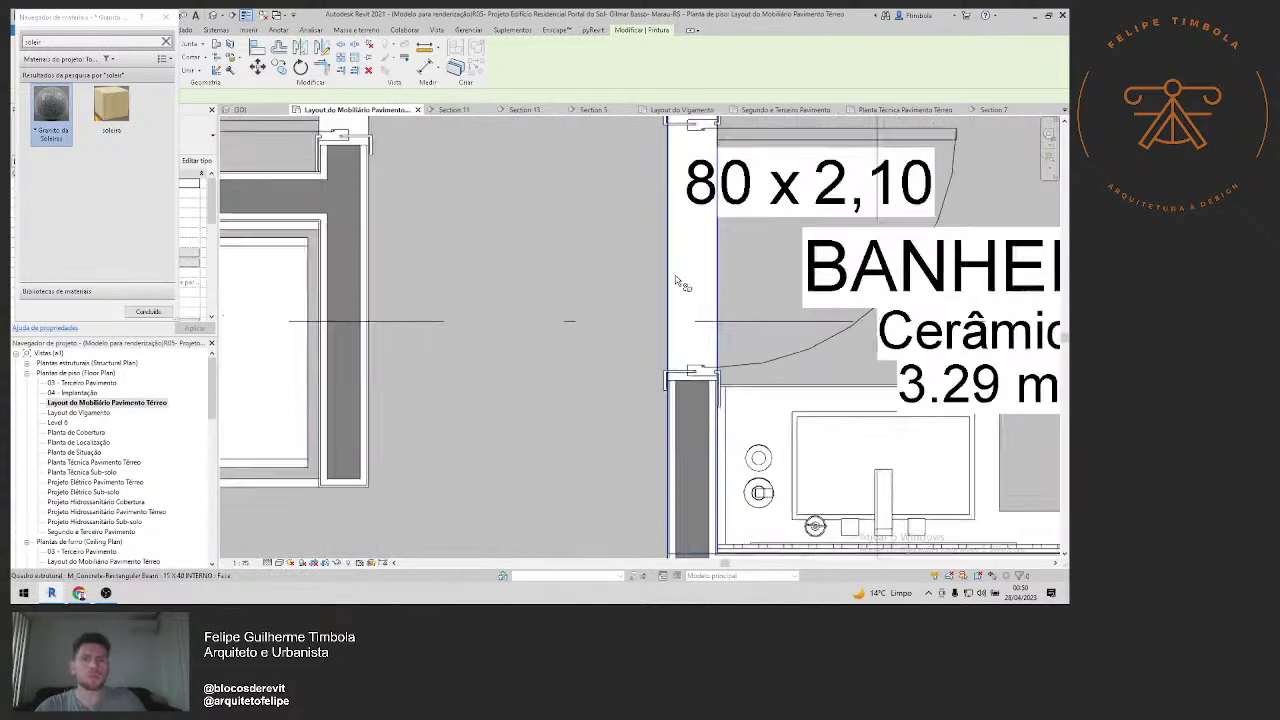
{"action": "scroll", "coordinate": [686, 280], "scroll_direction": "up", "scroll_amount": 1}
{"action": "scroll", "coordinate": [428, 236], "scroll_direction": "up", "scroll_amount": 2}
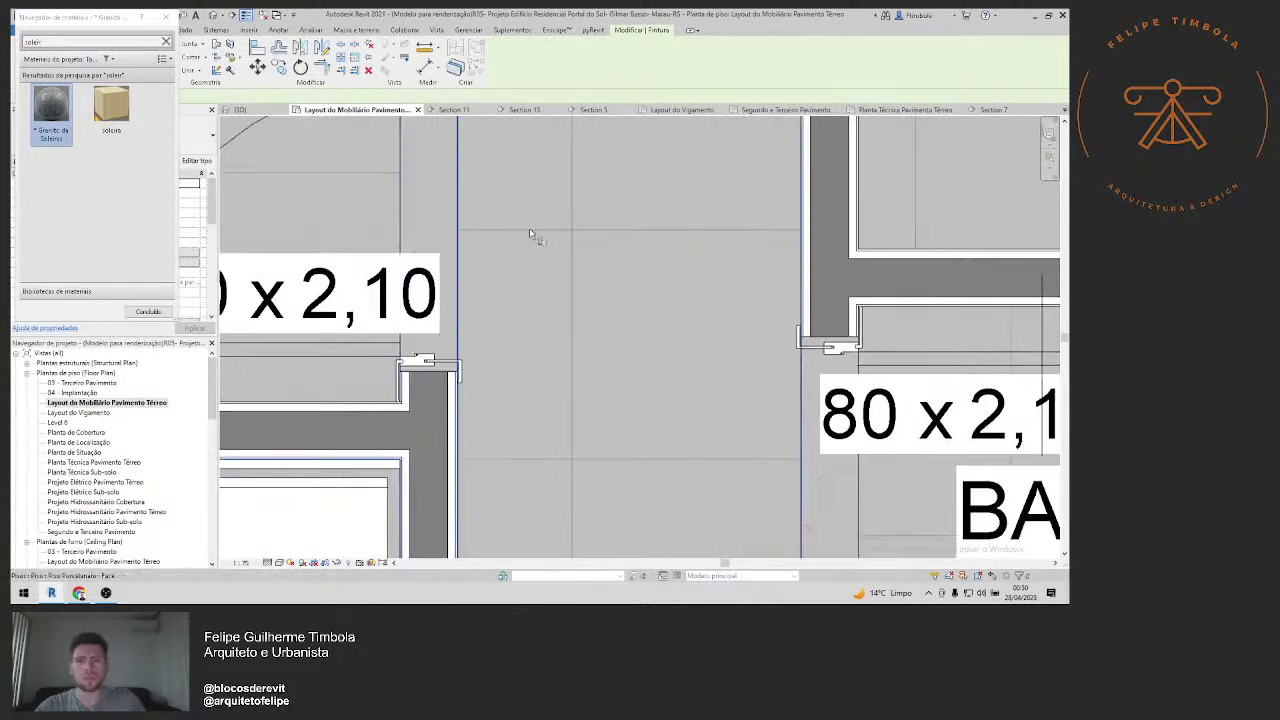
{"action": "middle_click_drag", "start_coordinate": [529, 228], "coordinate": [613, 352]}
{"action": "key", "text": "Escape"}
{"action": "scroll", "coordinate": [600, 360], "scroll_direction": "down", "scroll_amount": 3}
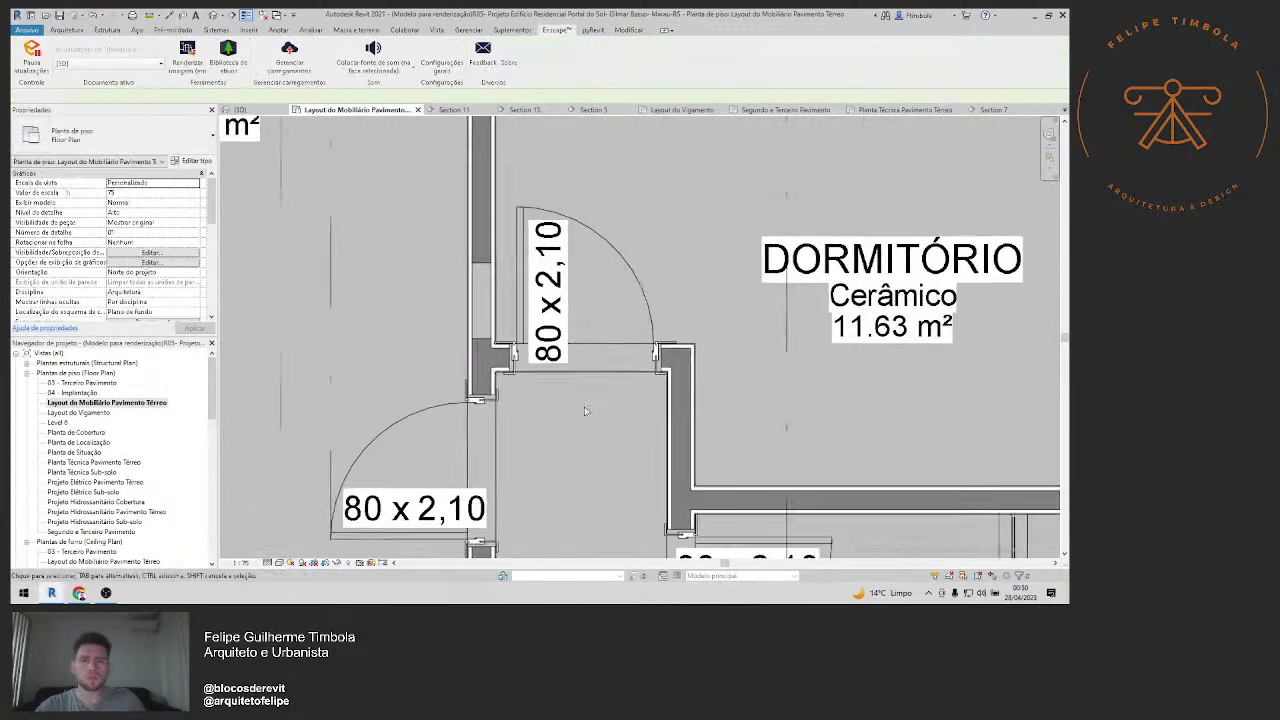
{"action": "scroll", "coordinate": [590, 360], "scroll_direction": "down", "scroll_amount": 1}
{"action": "scroll", "coordinate": [590, 360], "scroll_direction": "down", "scroll_amount": 1}
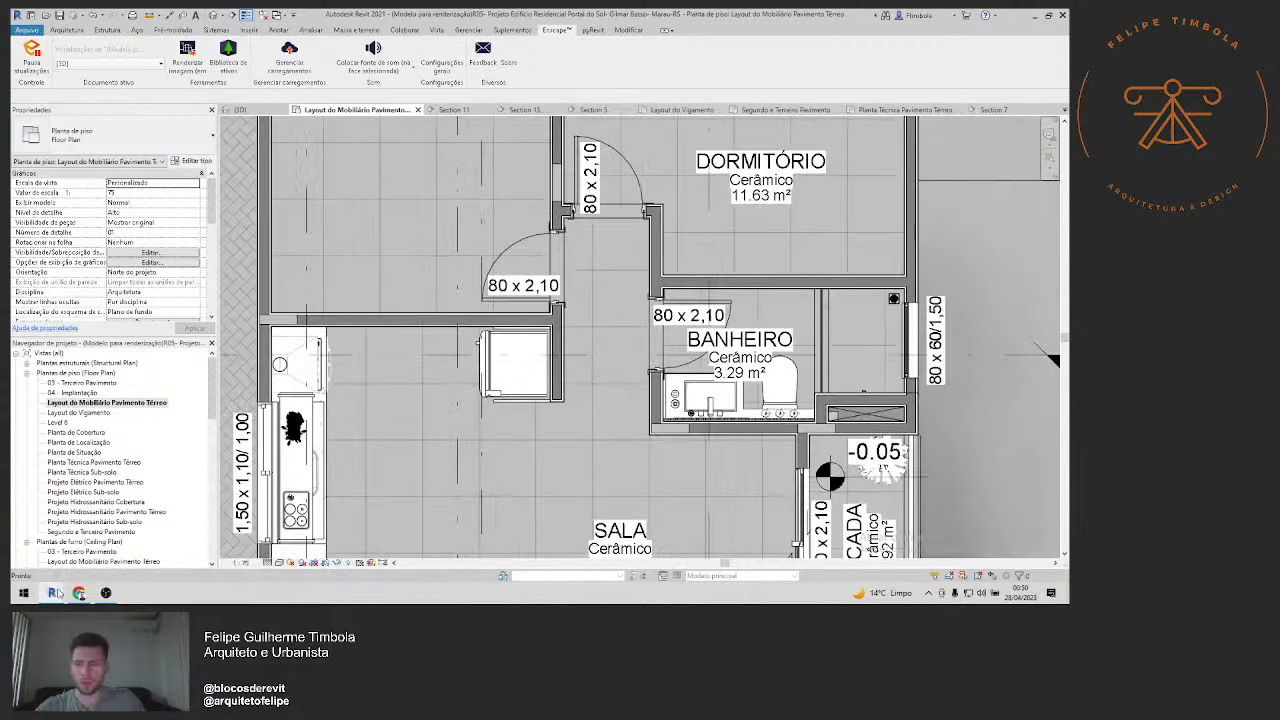
Step: Check the balcony barbecue in the Enscape render, then pan the Revit plan to the sala and sacada
{"action": "mouse_move", "coordinate": [52, 593]}
{"action": "left_click", "coordinate": [190, 520]}
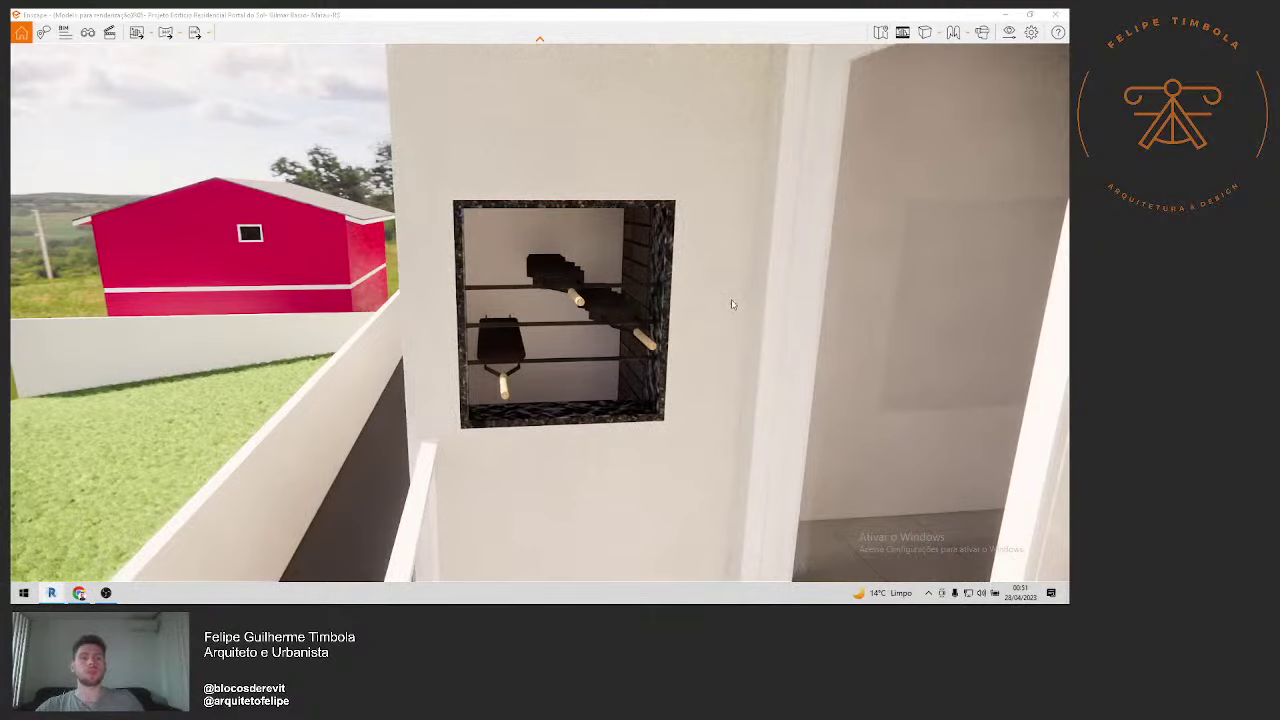
{"action": "left_click", "coordinate": [1004, 16]}
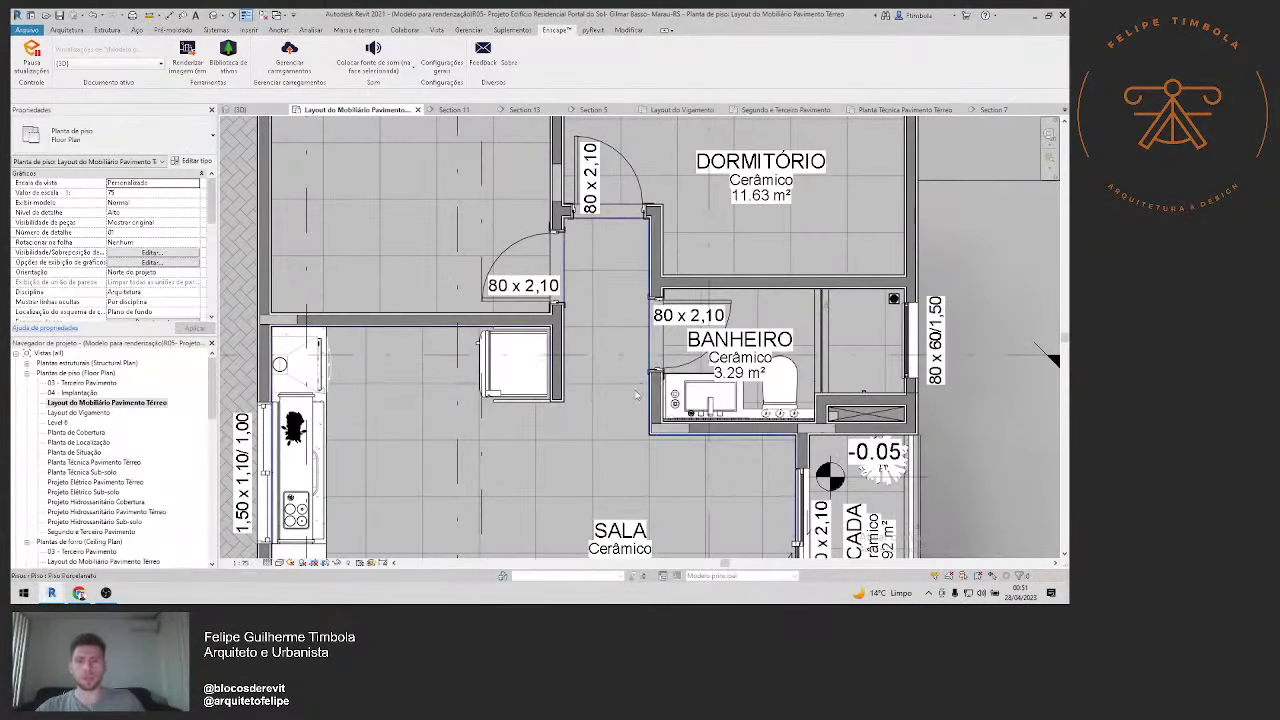
{"action": "middle_click_drag", "start_coordinate": [862, 402], "coordinate": [800, 186]}
Step: Review the types of the walls below and left of the barbecue, leaving them unchanged
{"action": "scroll", "coordinate": [809, 437], "scroll_direction": "up", "scroll_amount": 2}
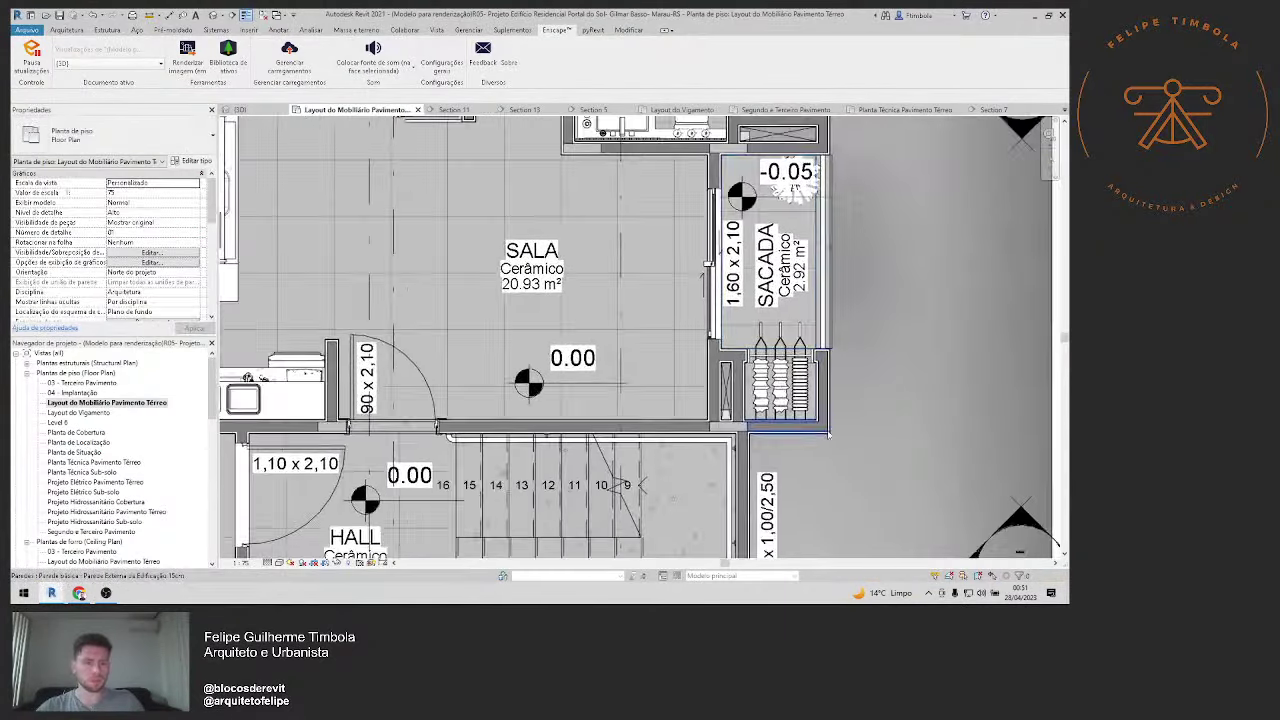
{"action": "scroll", "coordinate": [809, 437], "scroll_direction": "up", "scroll_amount": 2}
{"action": "left_click", "coordinate": [809, 437]}
{"action": "left_click", "coordinate": [115, 137]}
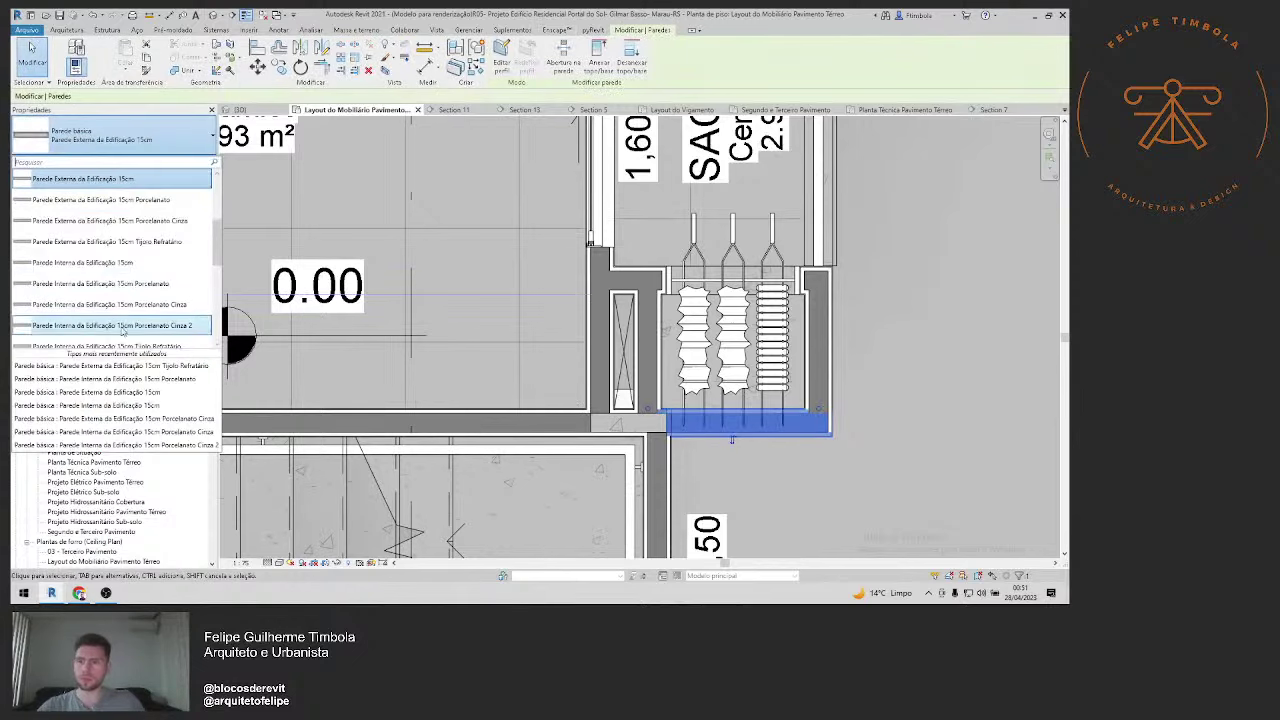
{"action": "left_click", "coordinate": [772, 483]}
{"action": "left_click", "coordinate": [185, 545]}
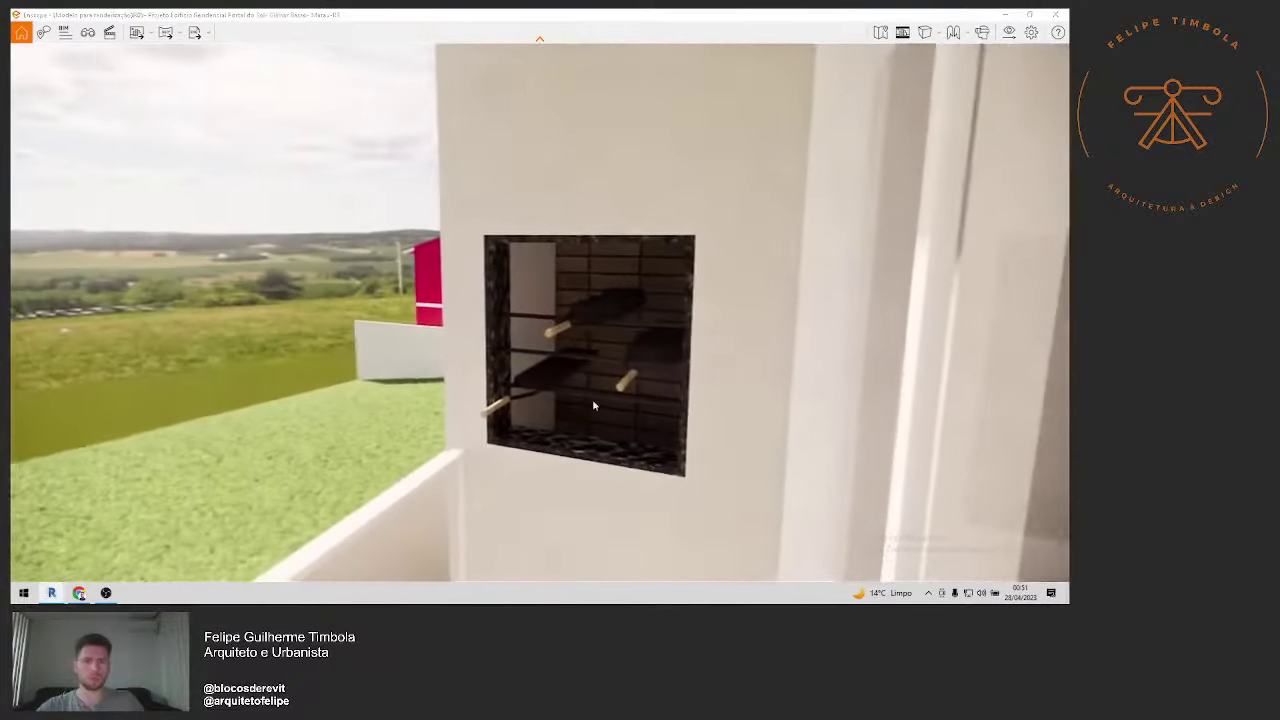
{"action": "mouse_move", "coordinate": [51, 593]}
{"action": "left_click", "coordinate": [60, 540]}
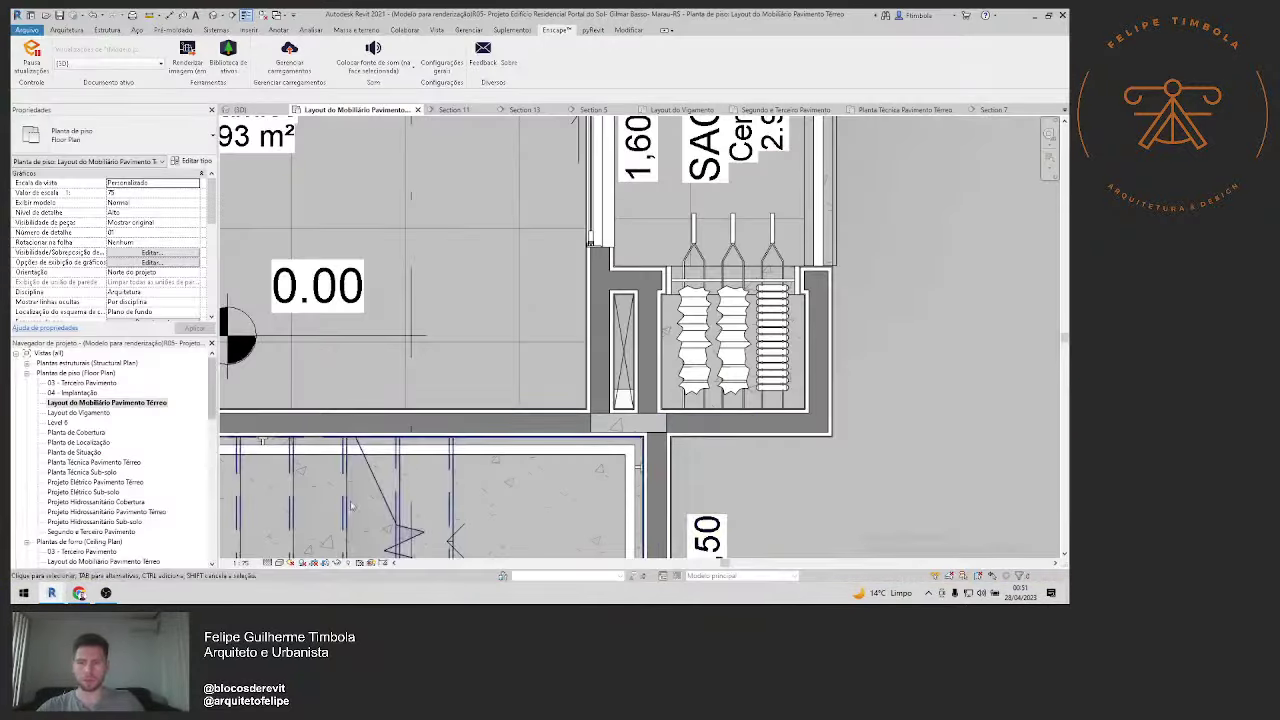
{"action": "left_click", "coordinate": [648, 360]}
{"action": "left_click", "coordinate": [120, 135]}
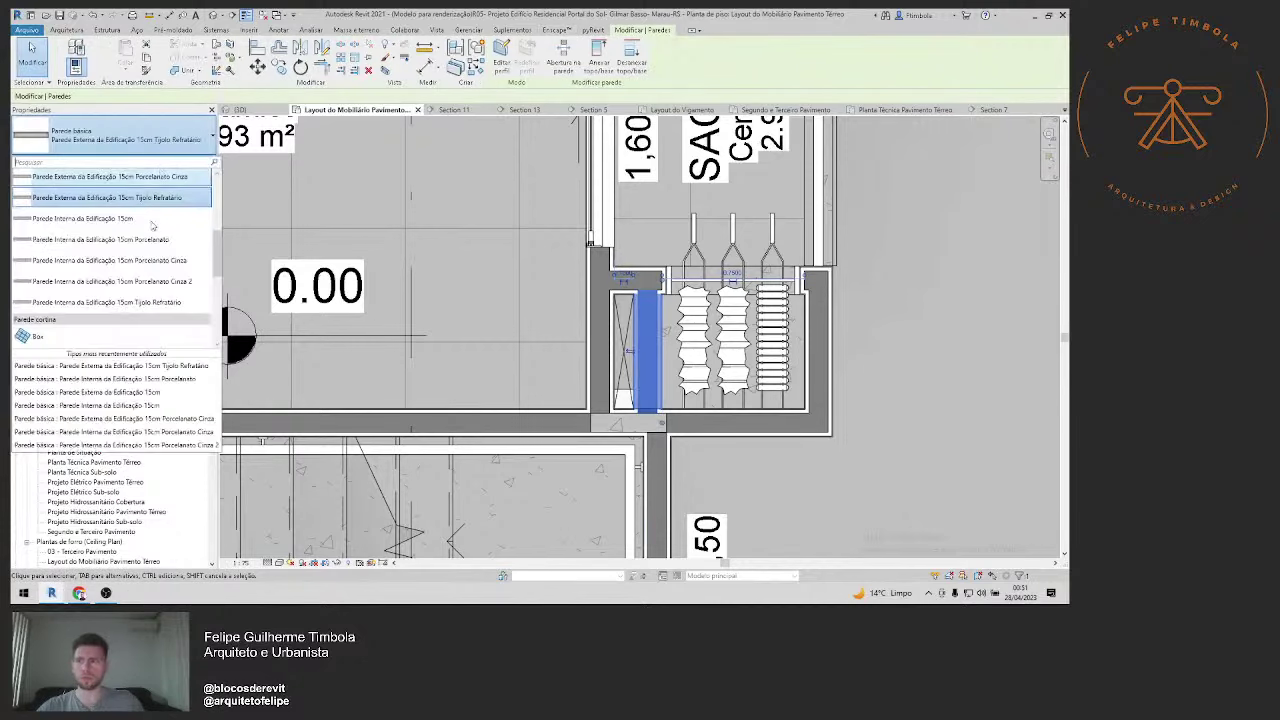
{"action": "left_click", "coordinate": [143, 366]}
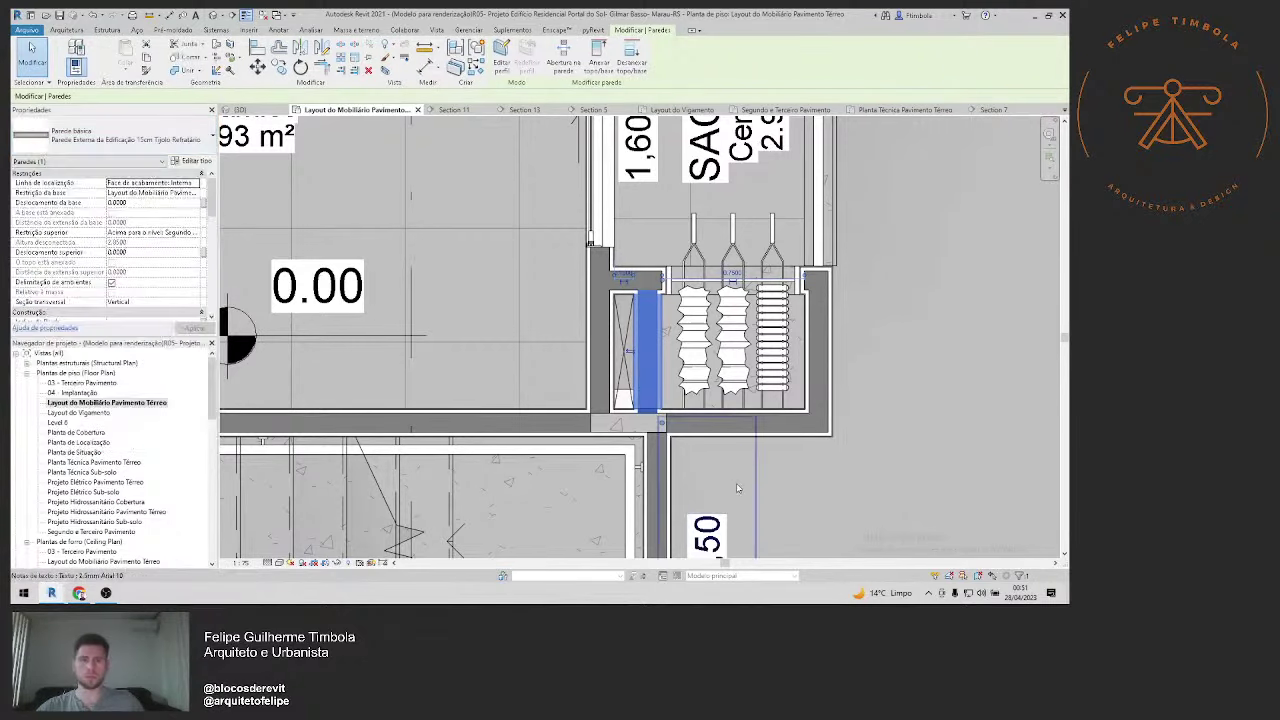
{"action": "key", "text": "Escape"}
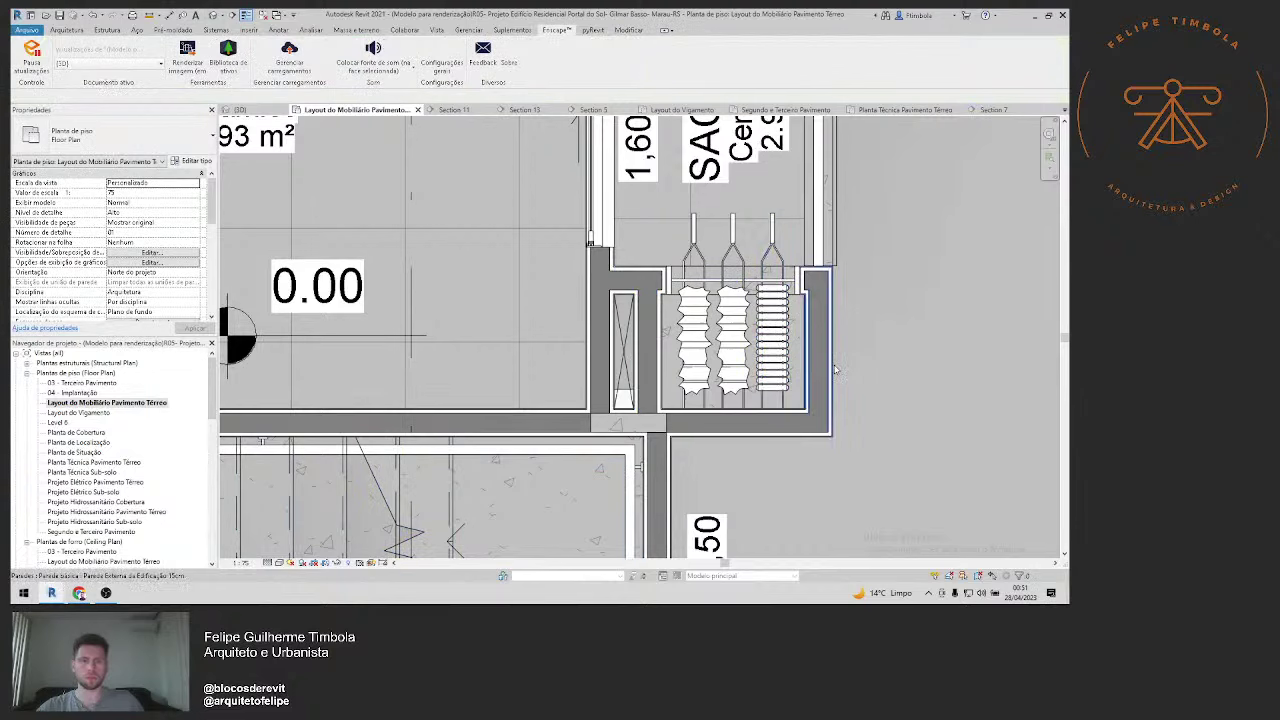
Step: Make the wall right of the barbecue Parede Externa da Edificação 15cm Tijolo Refratário and check it in Enscape
{"action": "left_click", "coordinate": [833, 370]}
{"action": "left_click", "coordinate": [120, 135]}
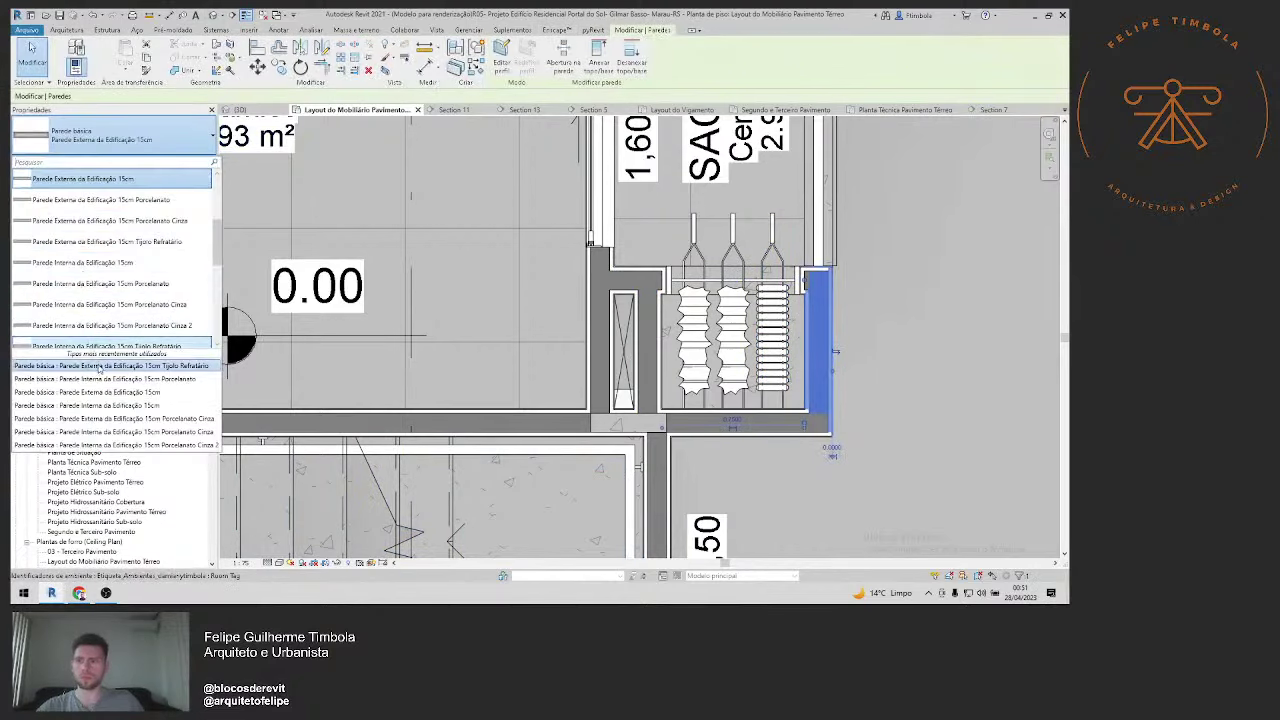
{"action": "left_click", "coordinate": [99, 366]}
{"action": "left_click", "coordinate": [188, 545]}
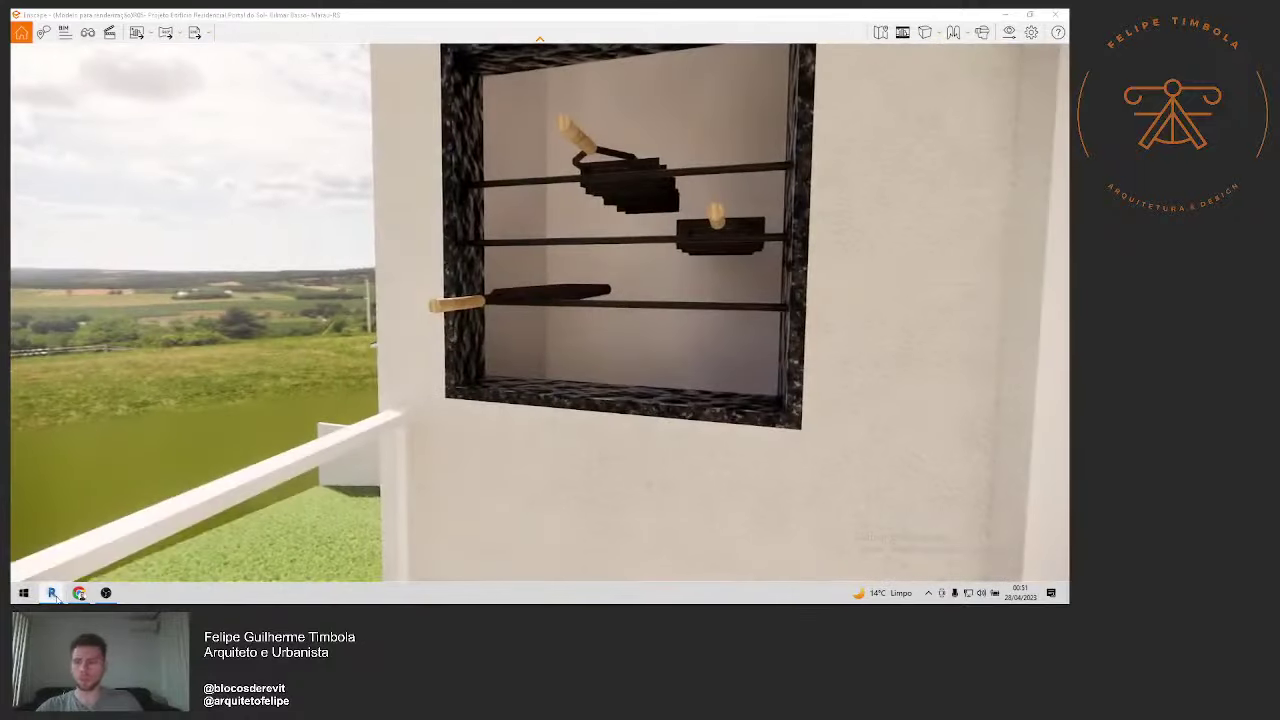
{"action": "mouse_move", "coordinate": [51, 593]}
{"action": "left_click", "coordinate": [86, 540]}
{"action": "left_click", "coordinate": [858, 484]}
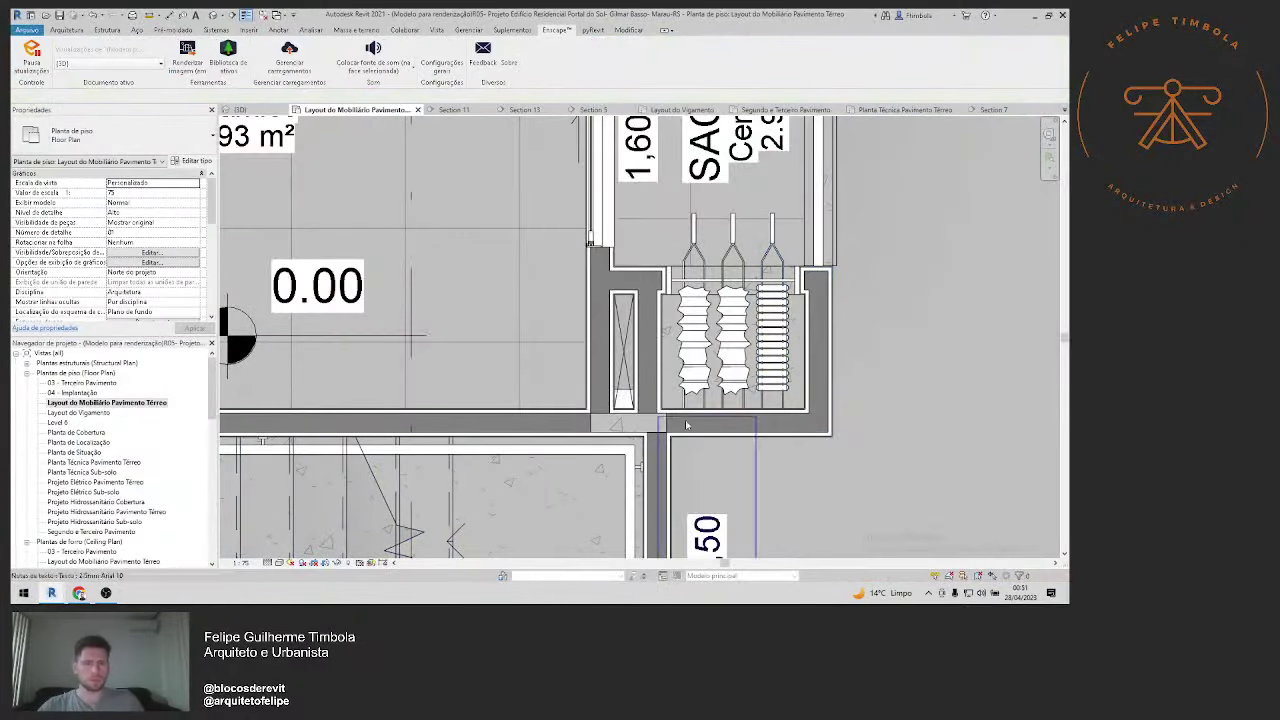
{"action": "scroll", "coordinate": [529, 365], "scroll_direction": "down", "scroll_amount": 2}
{"action": "middle_click_drag", "start_coordinate": [469, 367], "coordinate": [495, 370]}
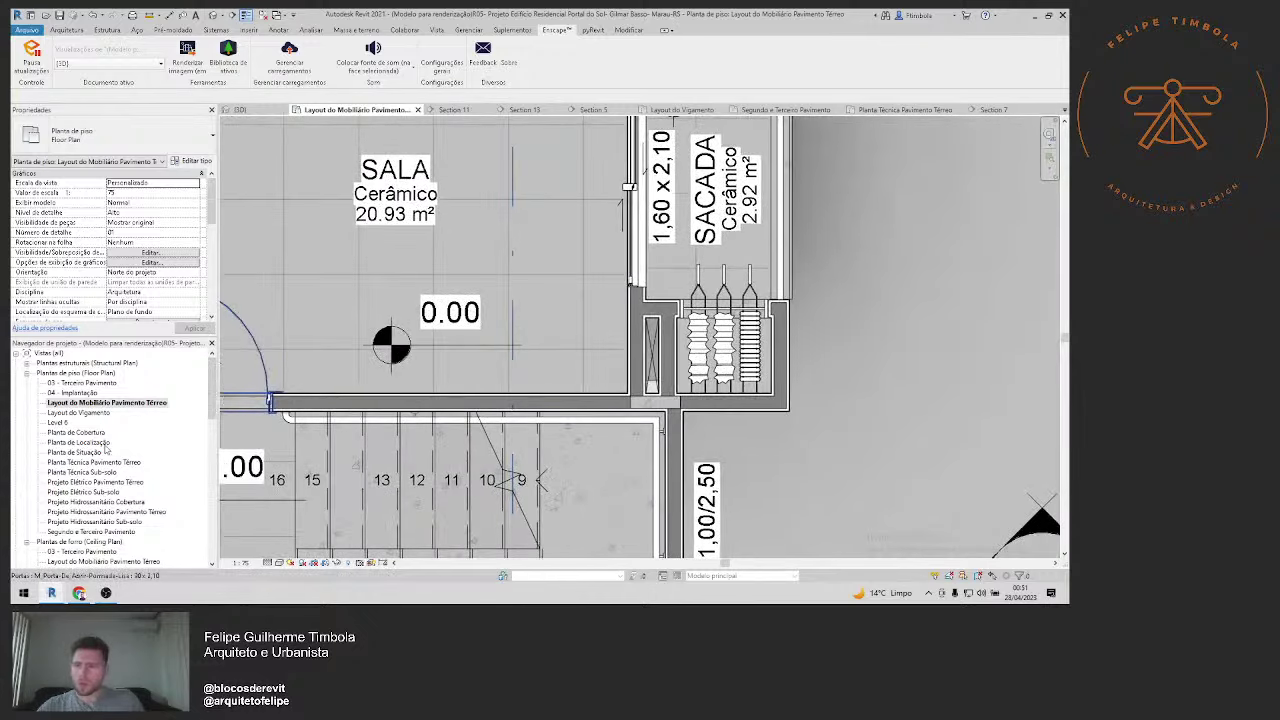
Step: On the Segundo e Terceiro Pavimento plan, make the barbecue walls Tijolo Refratário external walls and check in Enscape
{"action": "double_click", "coordinate": [104, 532]}
{"action": "scroll", "coordinate": [575, 405], "scroll_direction": "up", "scroll_amount": 3}
{"action": "scroll", "coordinate": [590, 408], "scroll_direction": "up", "scroll_amount": 2}
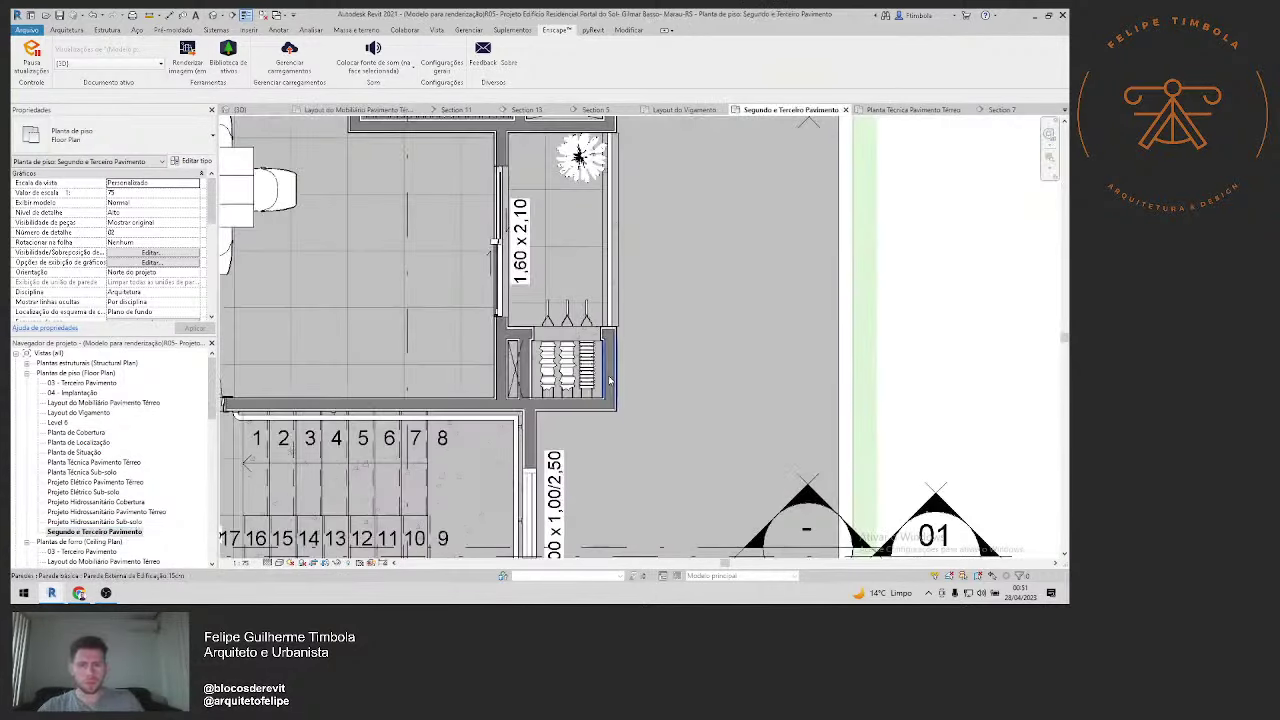
{"action": "left_click", "coordinate": [600, 408]}
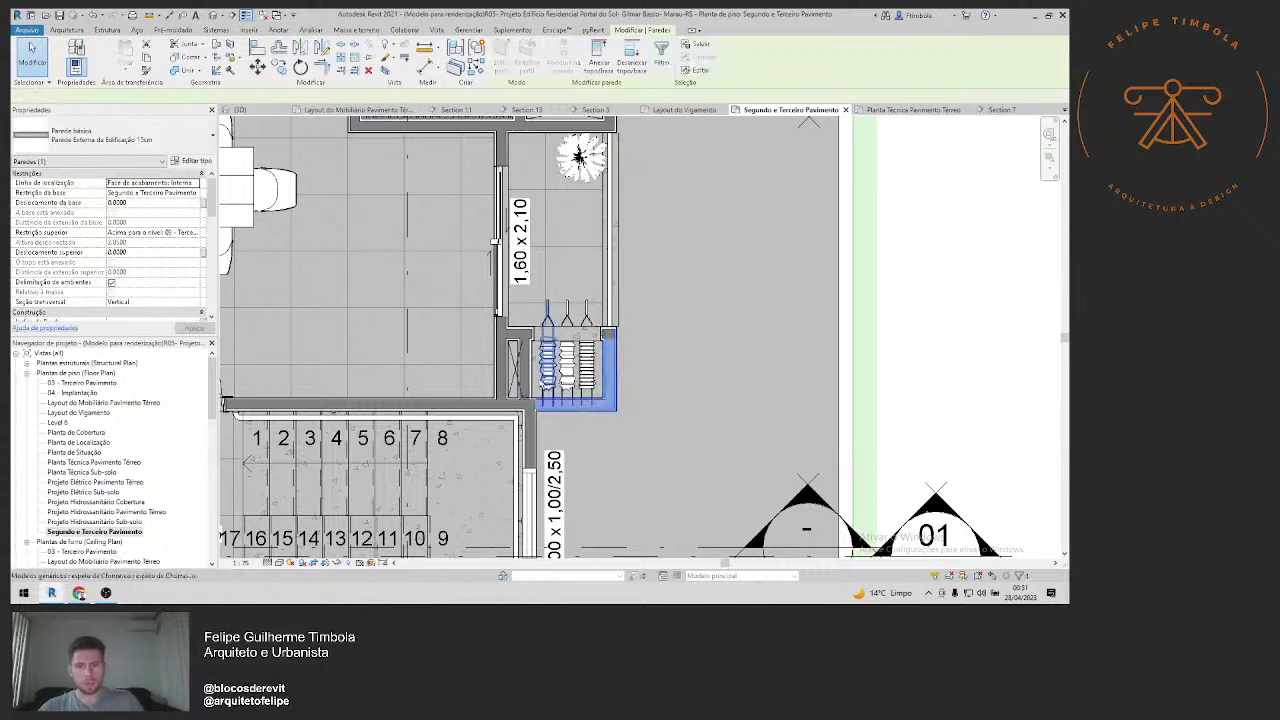
{"action": "left_click", "coordinate": [115, 136]}
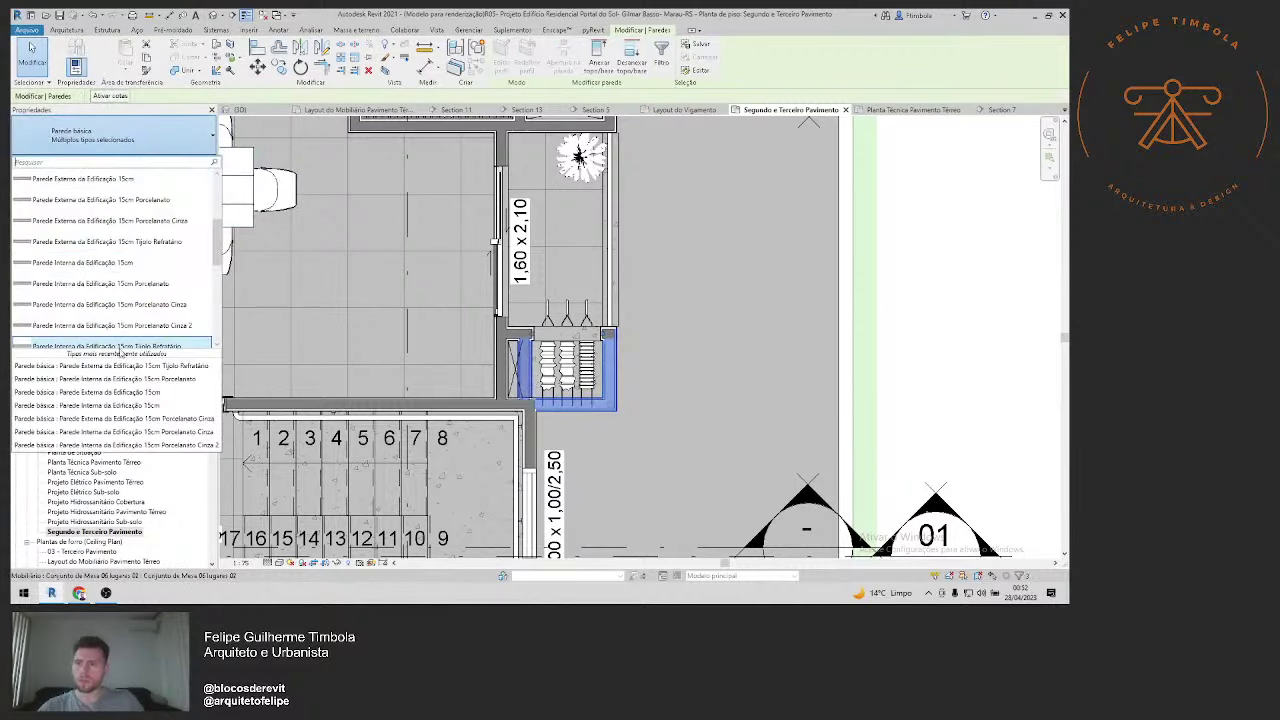
{"action": "left_click", "coordinate": [125, 366]}
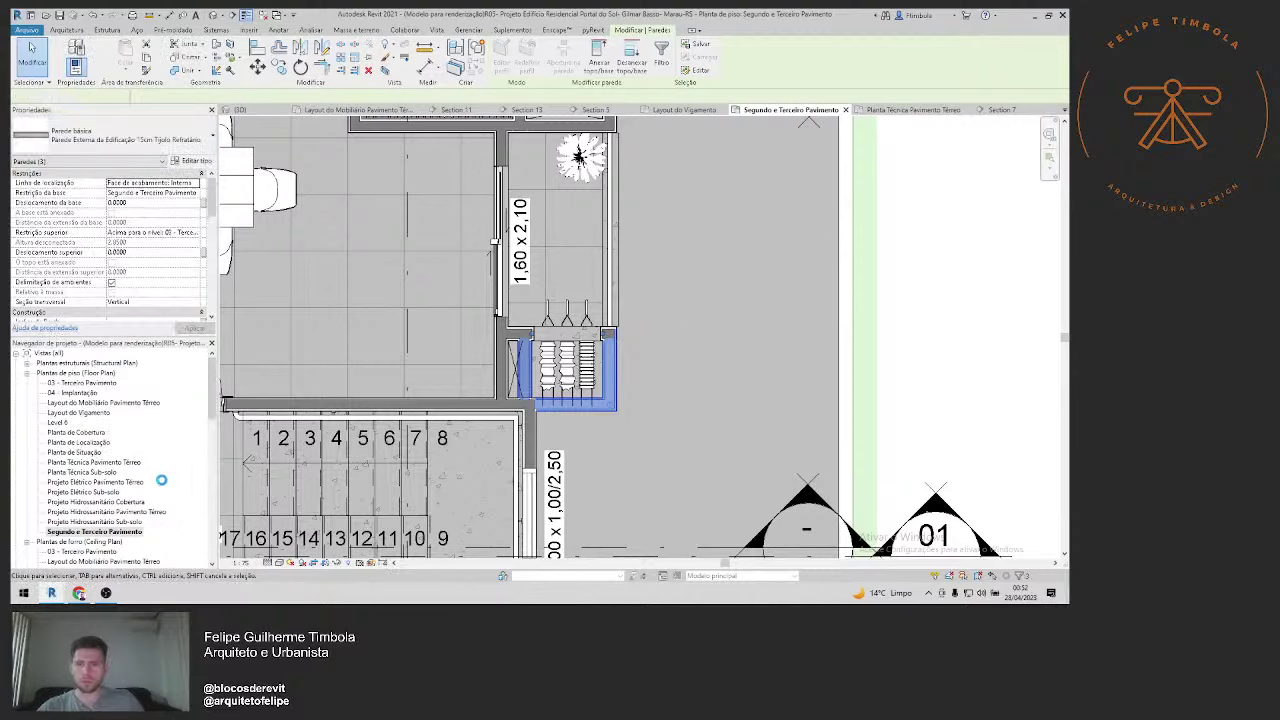
{"action": "key", "text": "Escape"}
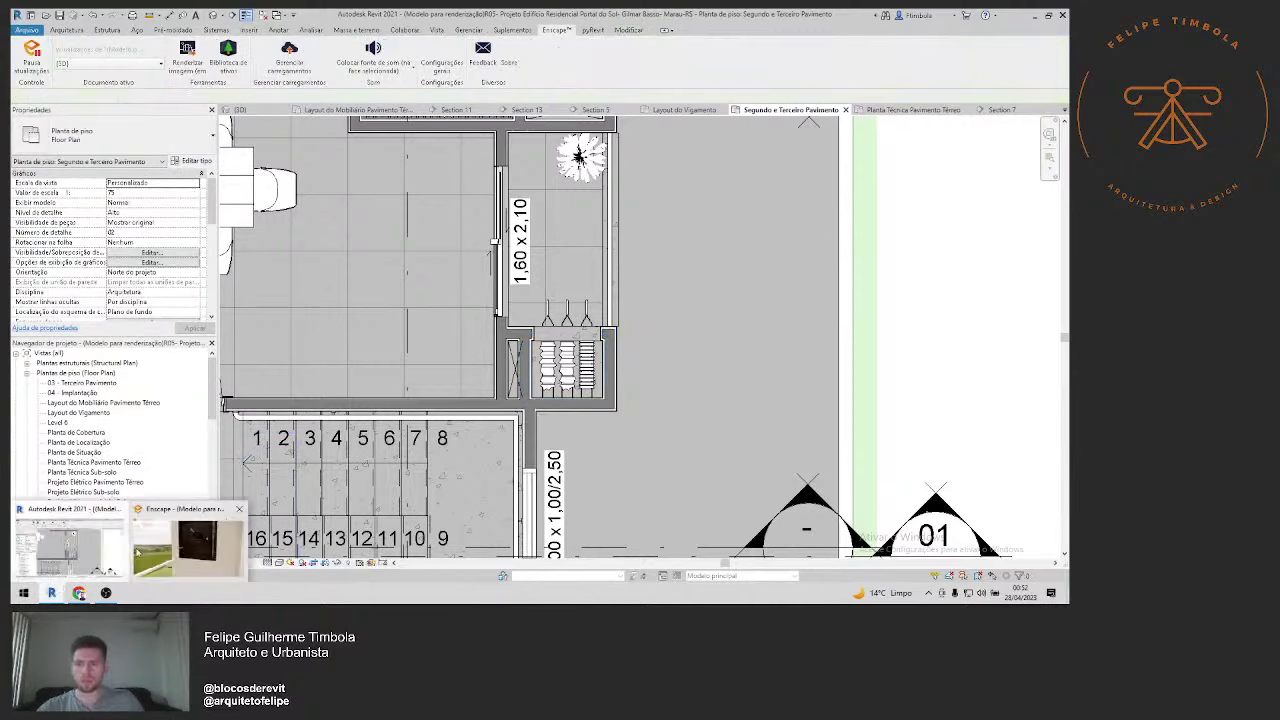
{"action": "left_click", "coordinate": [170, 540]}
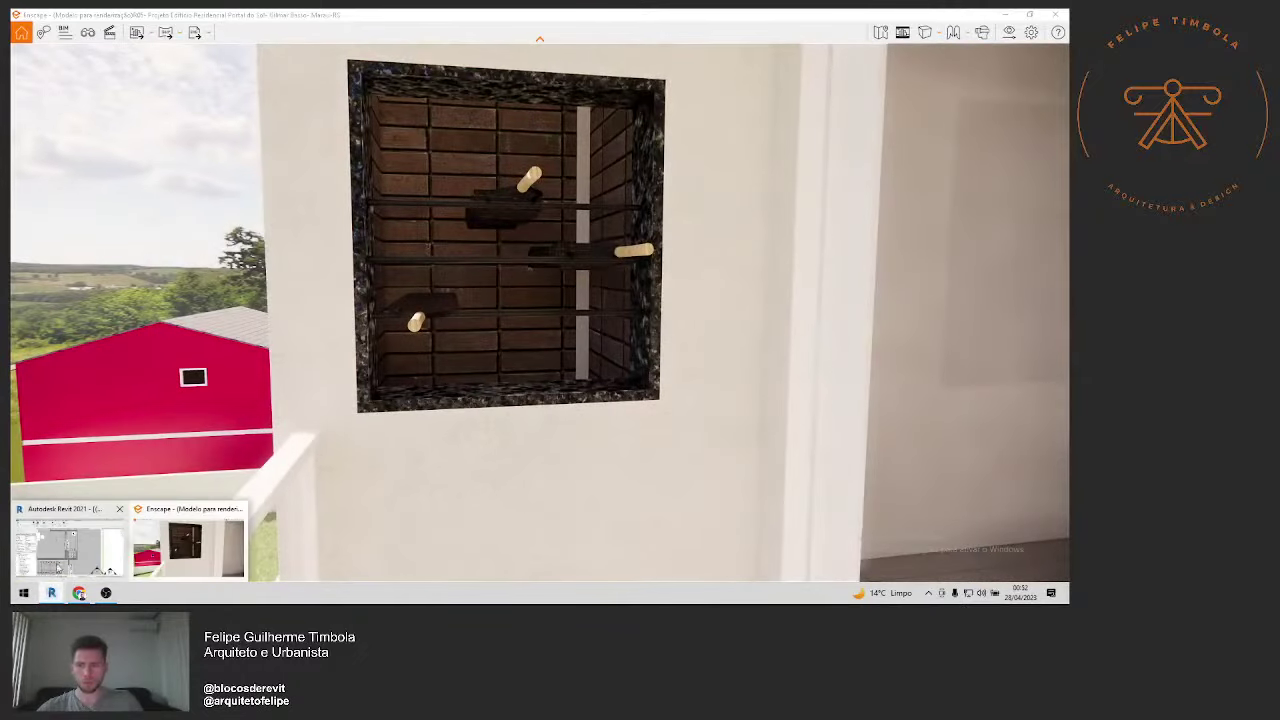
{"action": "left_click", "coordinate": [62, 540]}
Step: Snap the end of the wall beside the stair hall to an endpoint and touch up the nearby text note
{"action": "scroll", "coordinate": [522, 407], "scroll_direction": "up", "scroll_amount": 2}
{"action": "scroll", "coordinate": [522, 407], "scroll_direction": "up", "scroll_amount": 2}
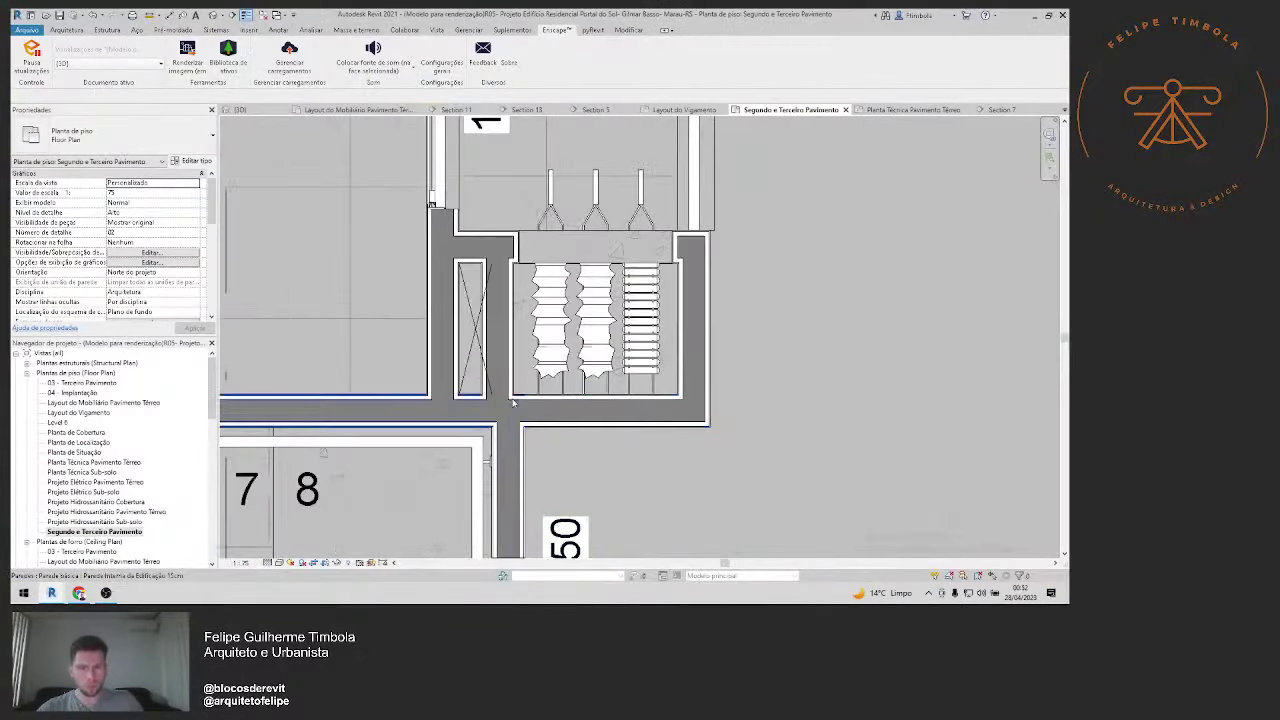
{"action": "scroll", "coordinate": [513, 402], "scroll_direction": "up", "scroll_amount": 2}
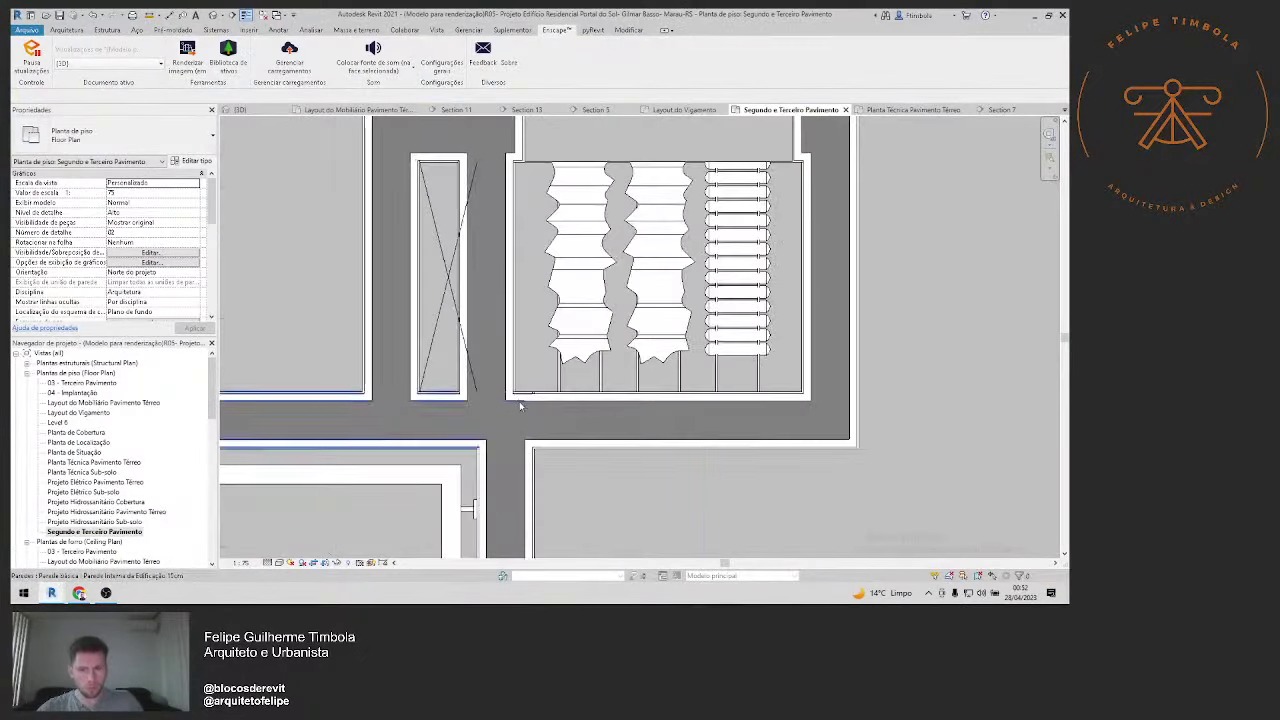
{"action": "left_click", "coordinate": [532, 455]}
{"action": "left_click_drag", "start_coordinate": [476, 426], "coordinate": [477, 449]}
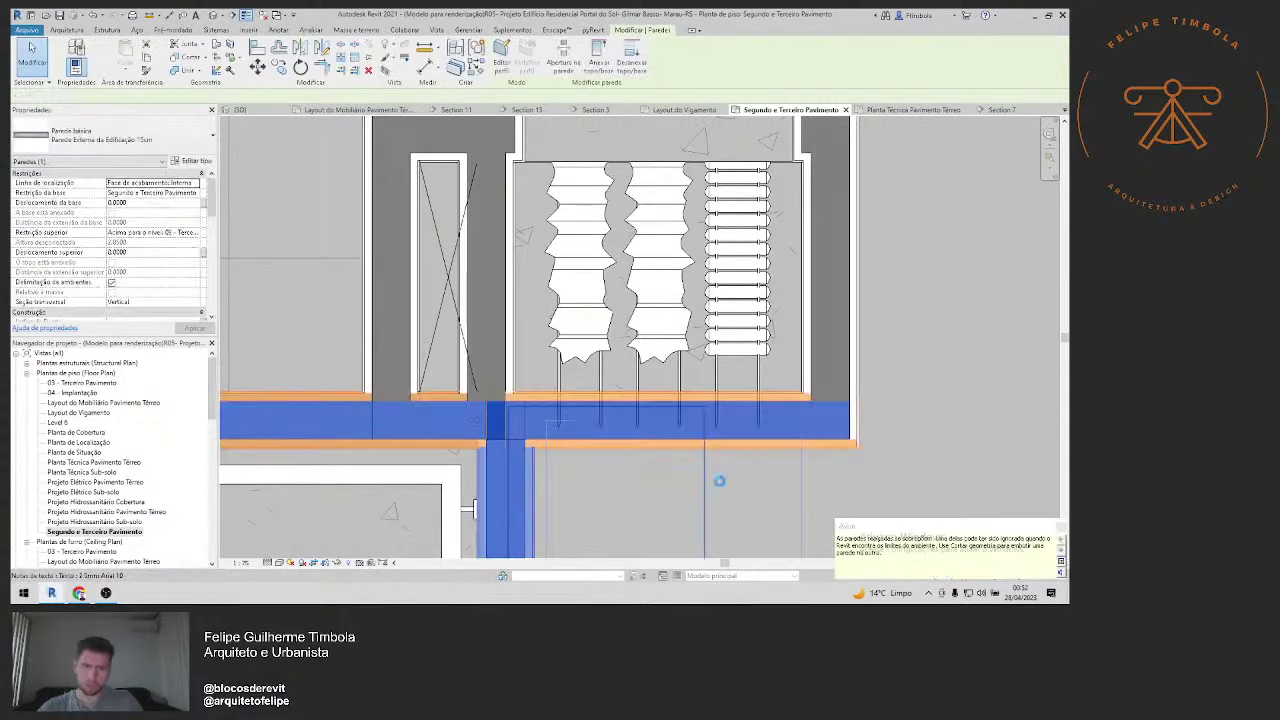
{"action": "scroll", "coordinate": [584, 466], "scroll_direction": "up", "scroll_amount": 3}
{"action": "double_click", "coordinate": [531, 422]}
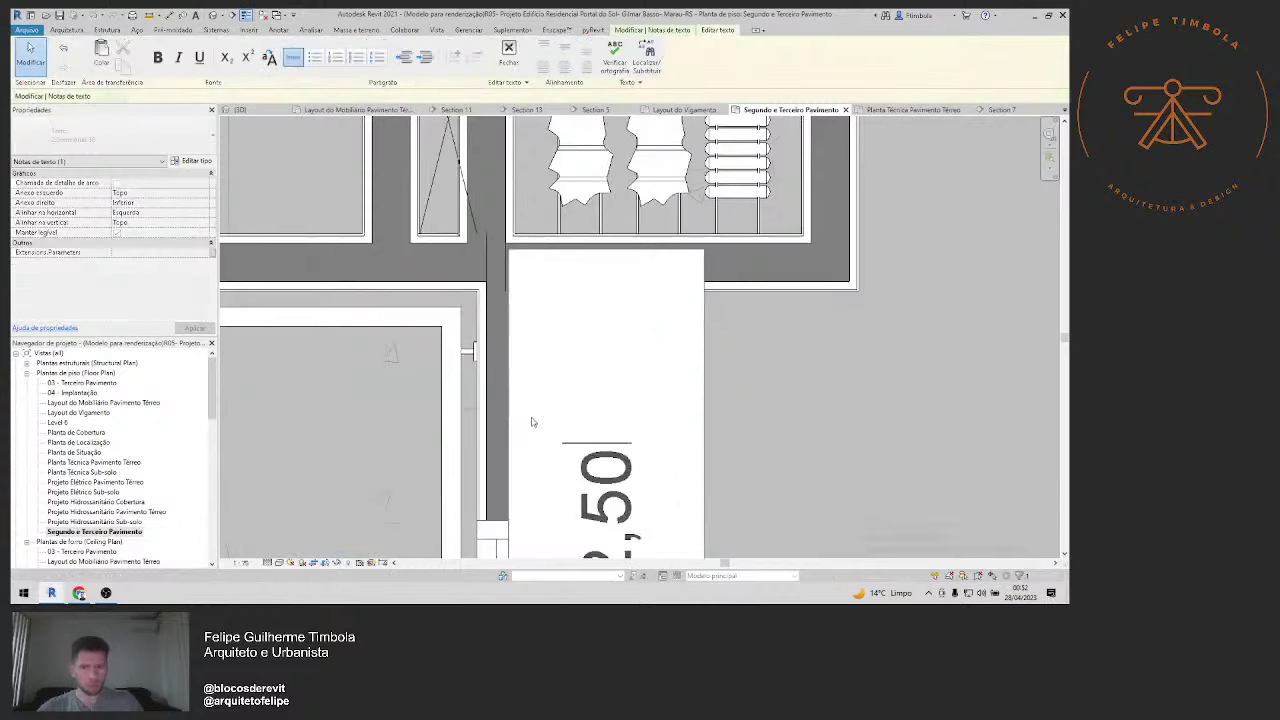
{"action": "left_click", "coordinate": [675, 440]}
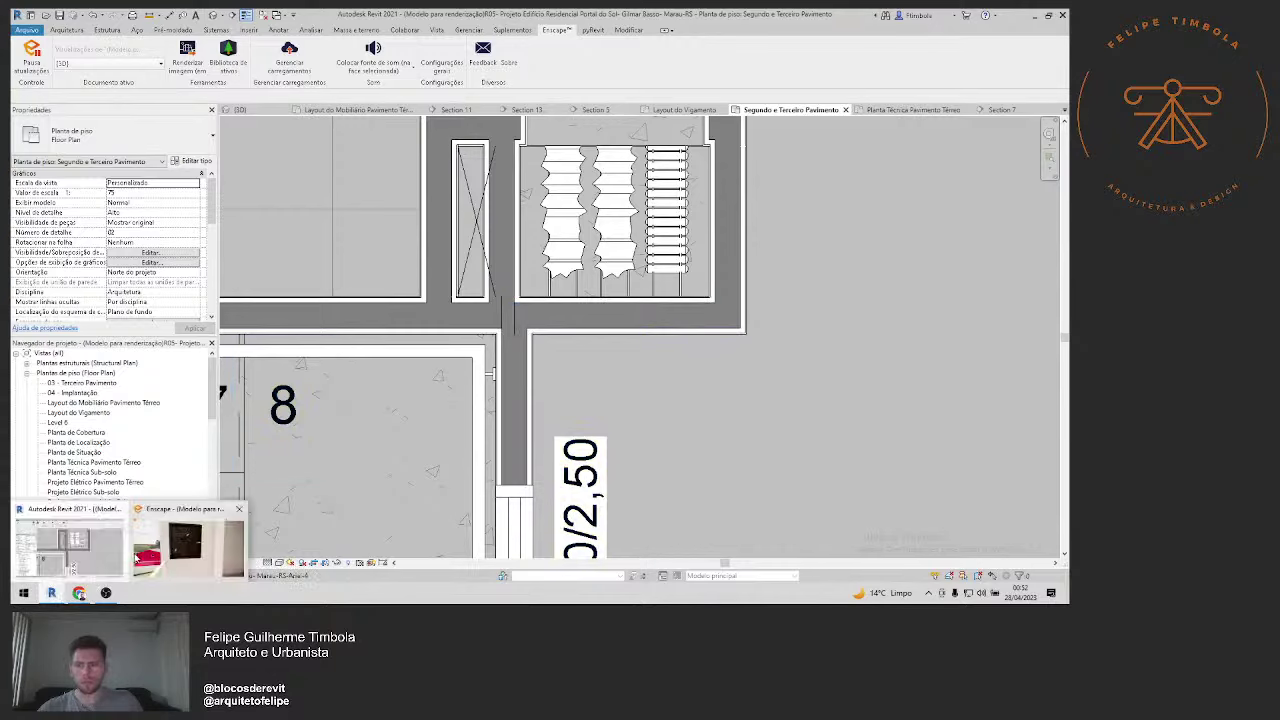
Step: Fly the Enscape camera through the barbecue niche and up the stairwell toward the window
{"action": "left_click", "coordinate": [180, 540]}
{"action": "key", "text": "w"}
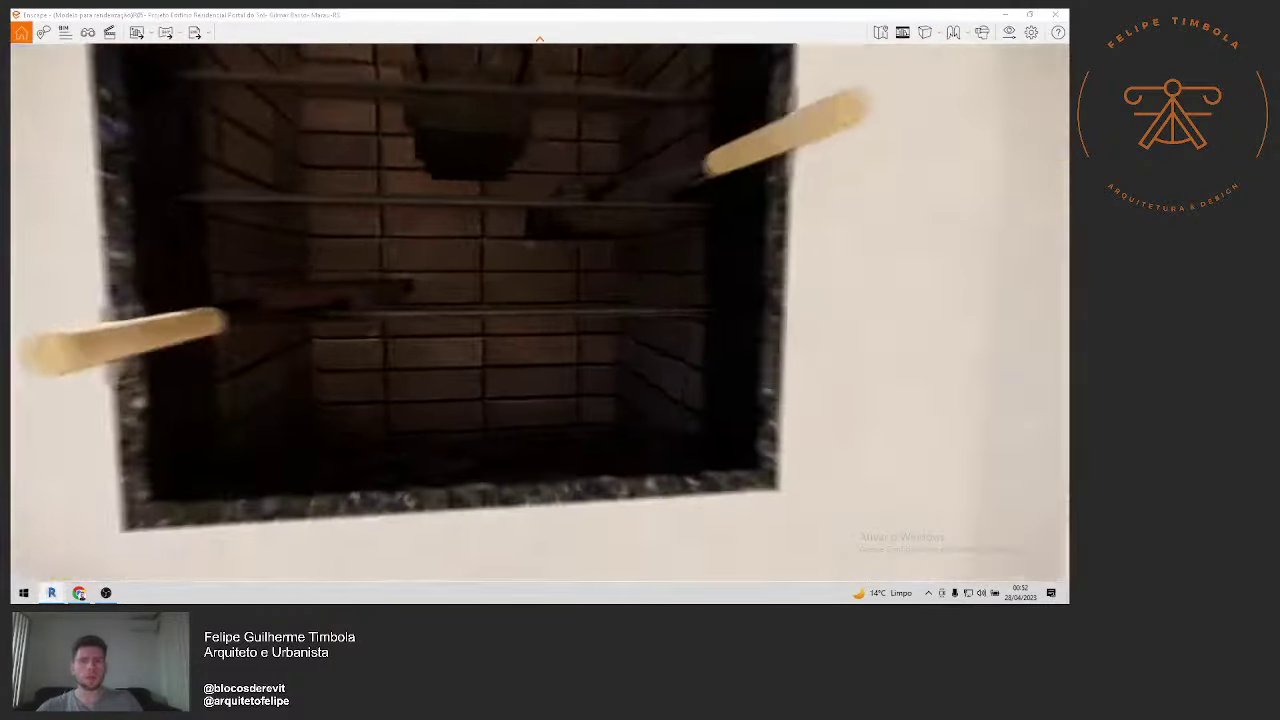
{"action": "key", "text": "w"}
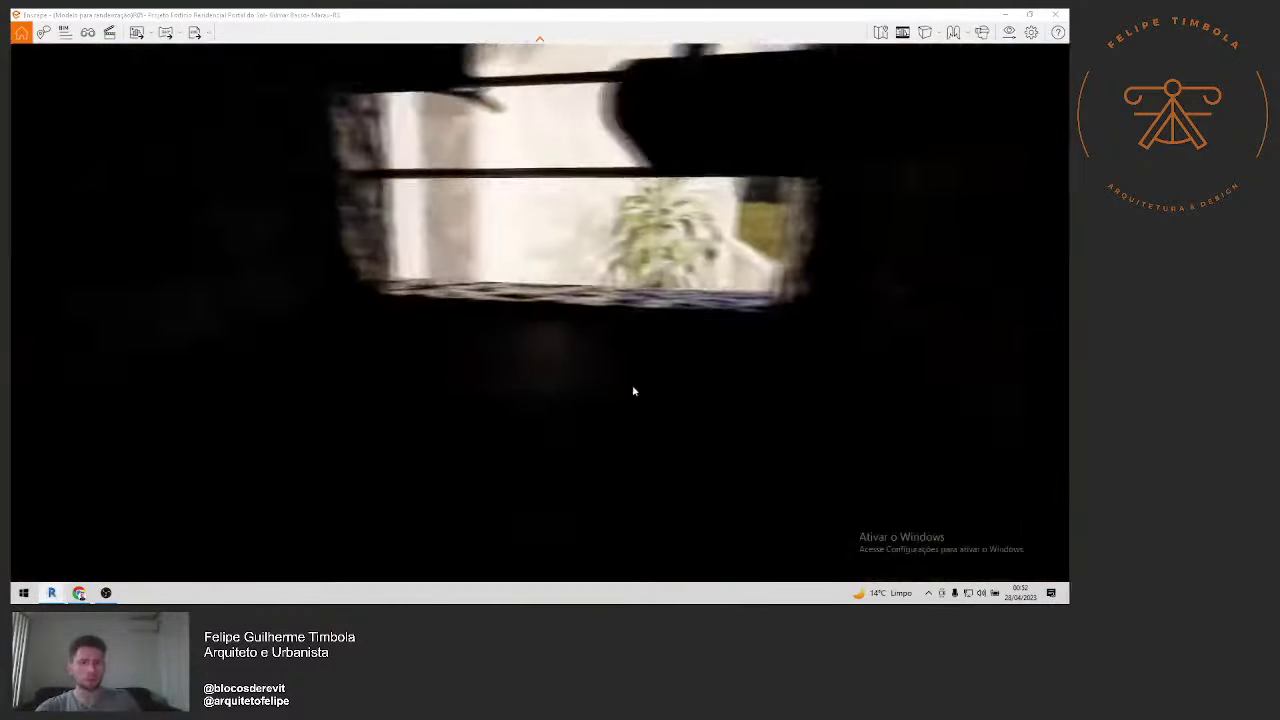
{"action": "key", "text": "w"}
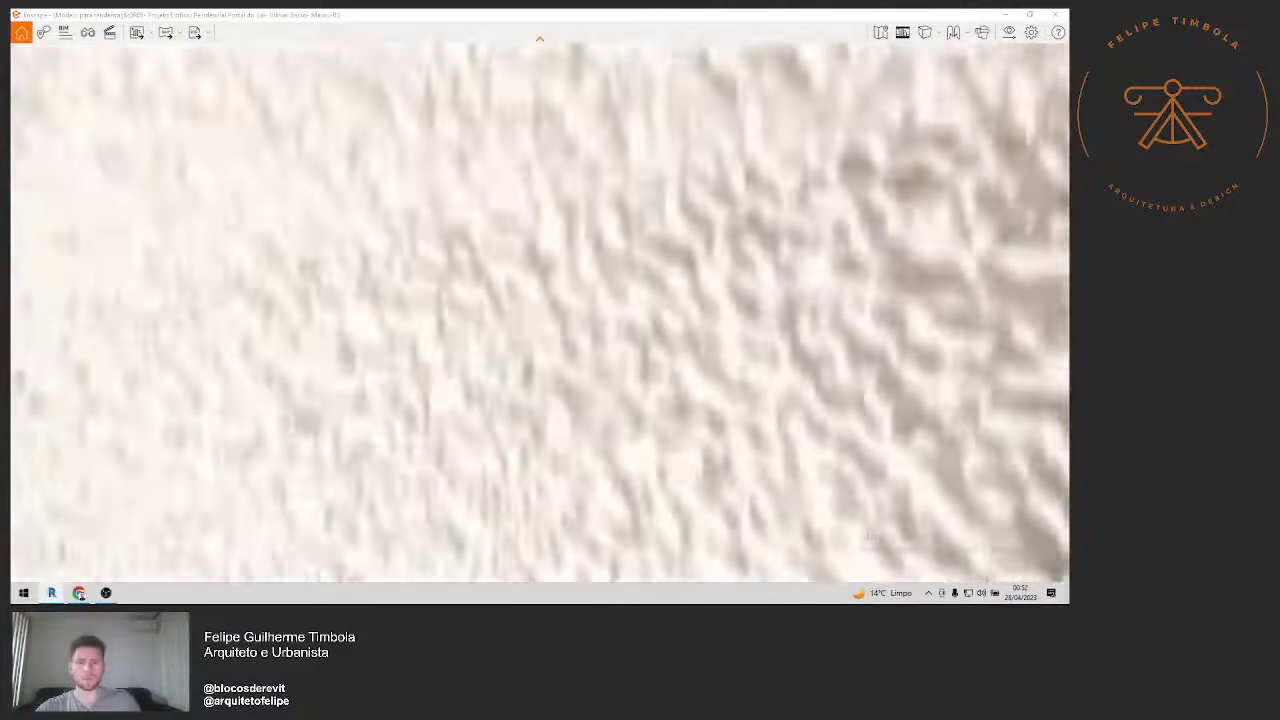
{"action": "key", "text": "w"}
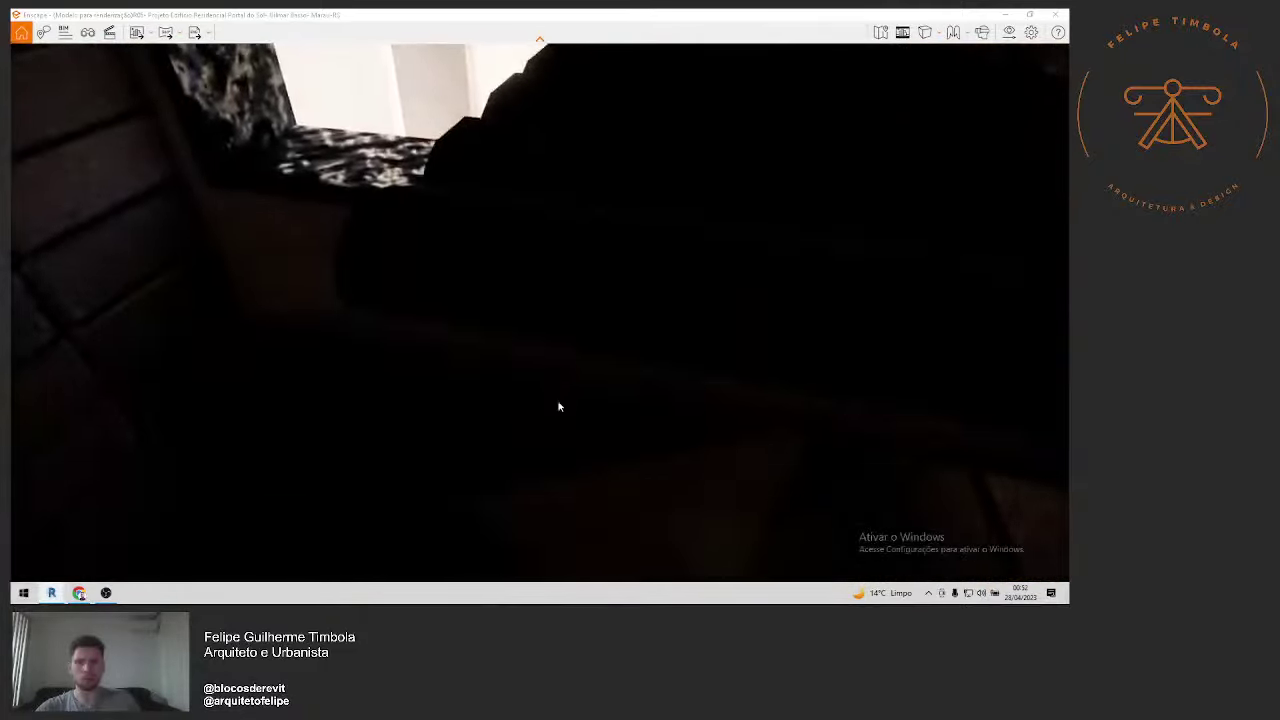
{"action": "key", "text": "w"}
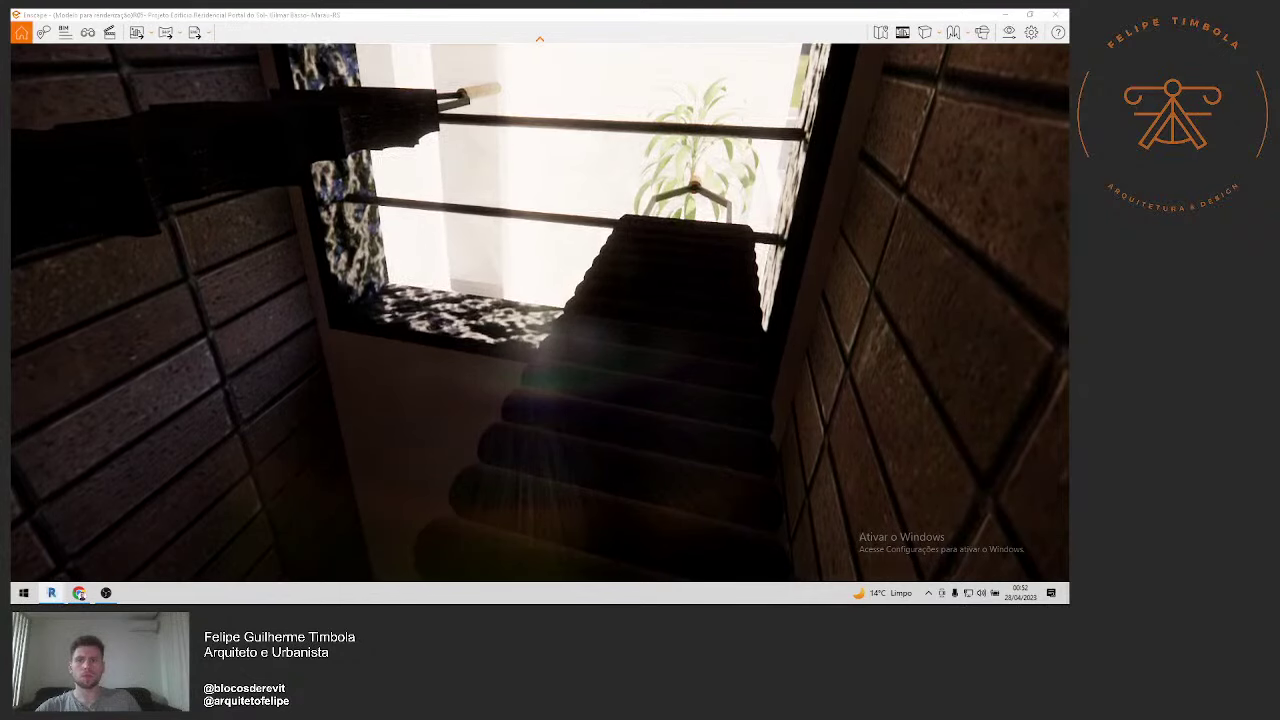
Step: Return to the Revit plan and inspect the wall at the top of the stair hall
{"action": "left_click", "coordinate": [70, 545]}
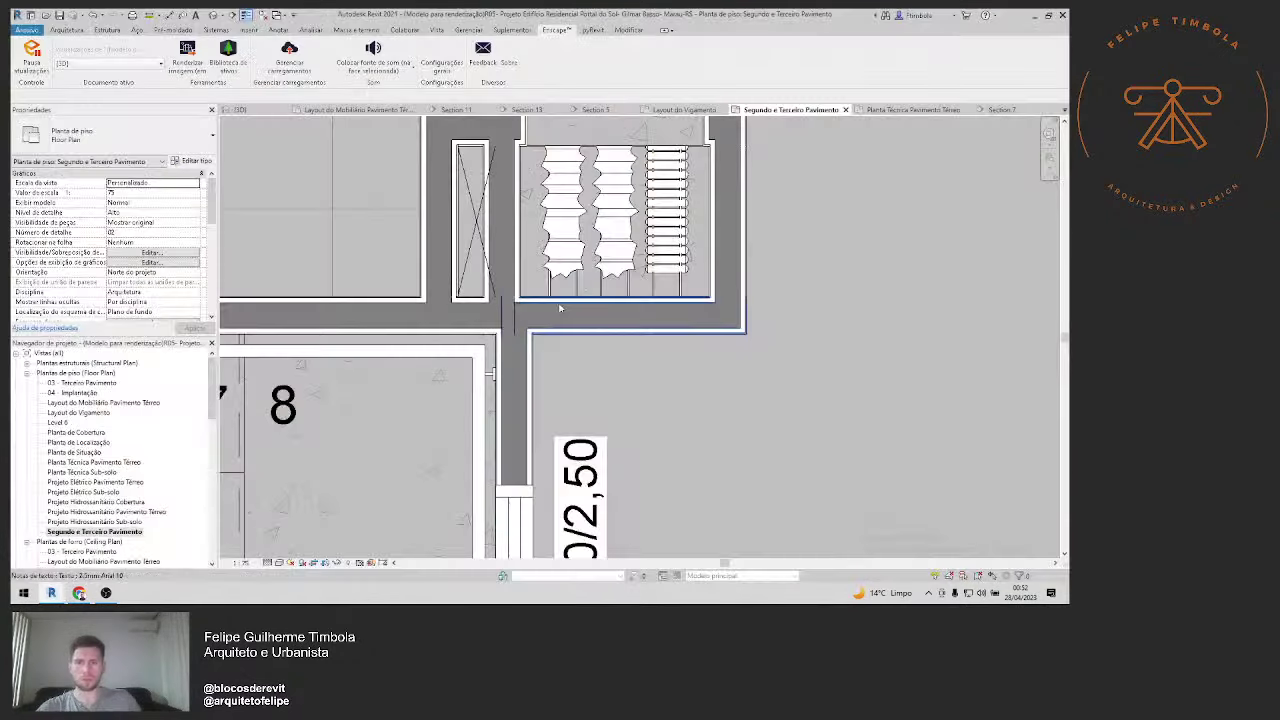
{"action": "scroll", "coordinate": [510, 228], "scroll_direction": "up", "scroll_amount": 2}
{"action": "scroll", "coordinate": [510, 228], "scroll_direction": "up", "scroll_amount": 1}
{"action": "left_click", "coordinate": [510, 228]}
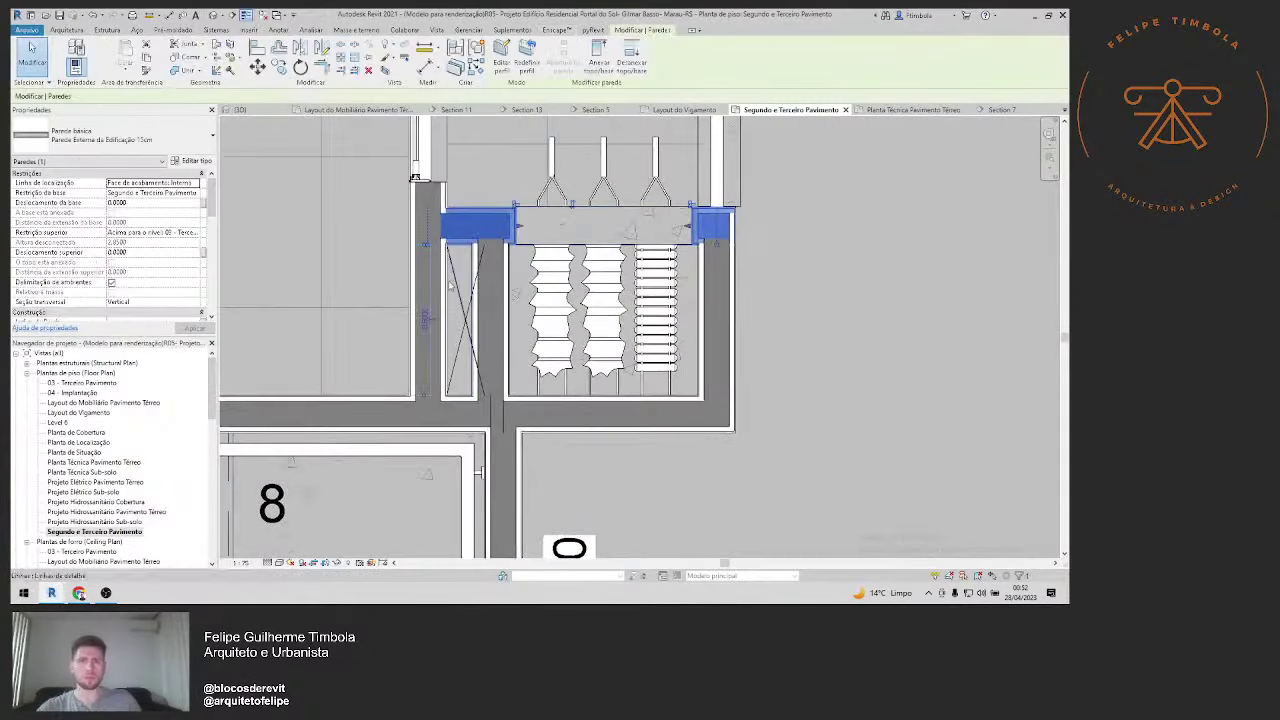
{"action": "left_click", "coordinate": [352, 200]}
Step: Move the section line up across the stair hall
{"action": "scroll", "coordinate": [722, 395], "scroll_direction": "down", "scroll_amount": 2}
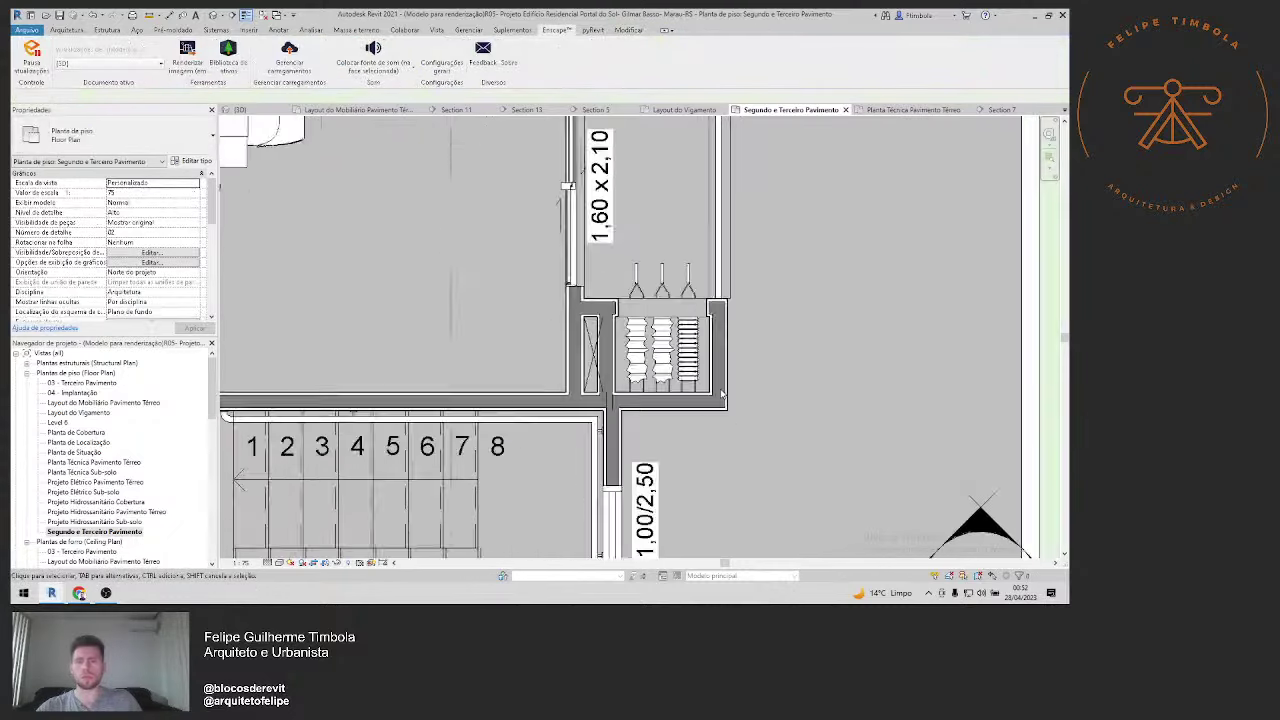
{"action": "scroll", "coordinate": [722, 395], "scroll_direction": "down", "scroll_amount": 2}
{"action": "scroll", "coordinate": [722, 470], "scroll_direction": "down", "scroll_amount": 2}
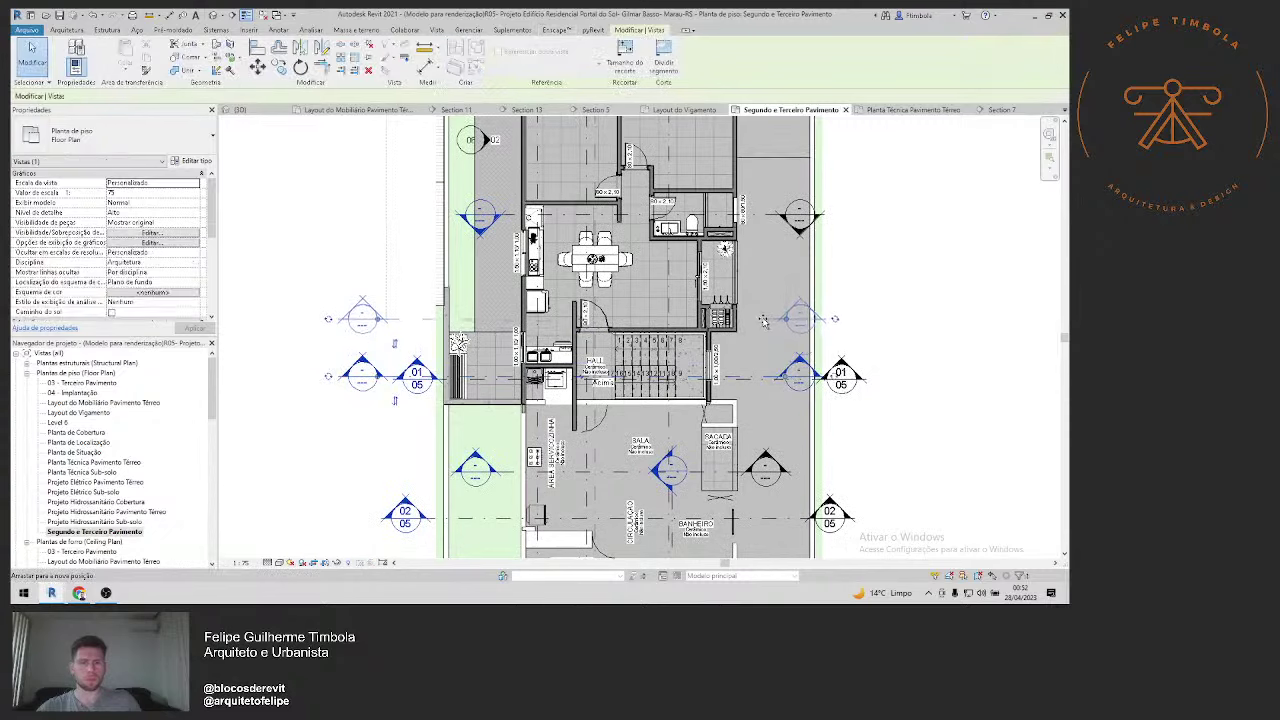
{"action": "left_click_drag", "start_coordinate": [763, 381], "coordinate": [372, 314]}
{"action": "key", "text": "Escape"}
Step: Open Section 11 and review its lower floors
{"action": "double_click", "coordinate": [376, 312]}
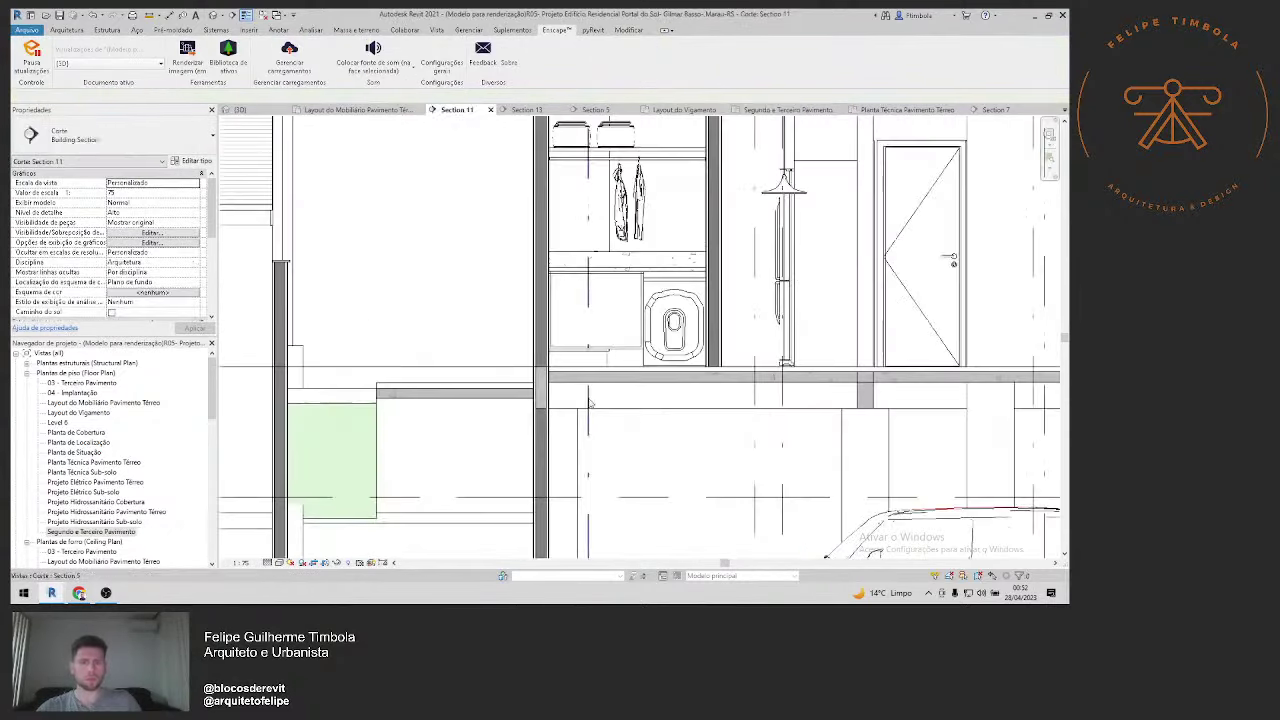
{"action": "scroll", "coordinate": [676, 436], "scroll_direction": "down", "scroll_amount": 3}
{"action": "scroll", "coordinate": [752, 378], "scroll_direction": "up", "scroll_amount": 2}
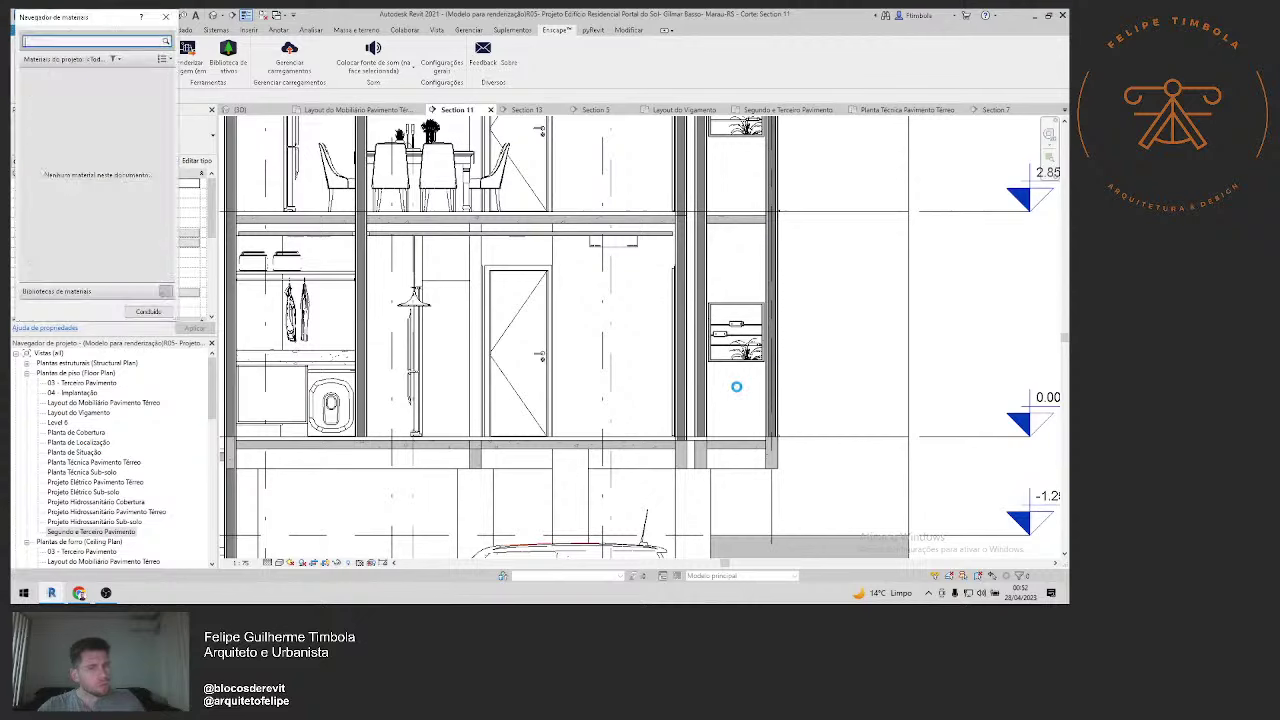
{"action": "middle_click_drag", "start_coordinate": [743, 215], "coordinate": [728, 287]}
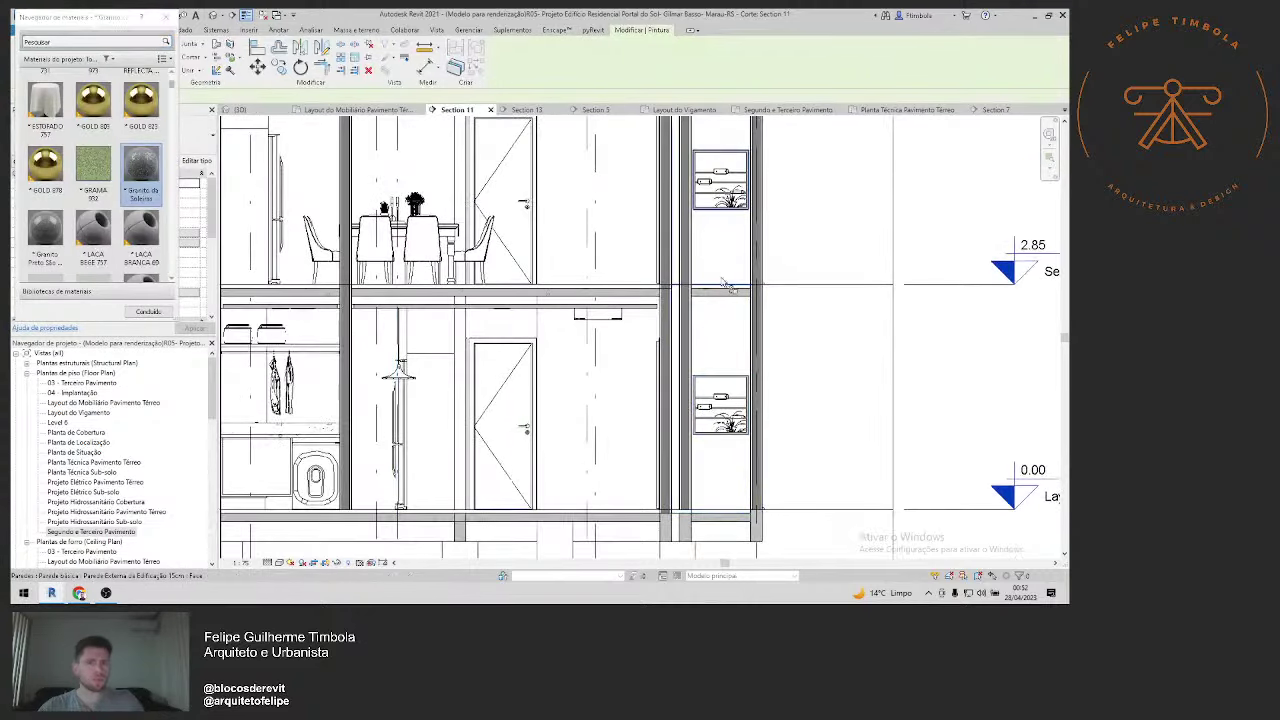
{"action": "scroll", "coordinate": [715, 363], "scroll_direction": "down", "scroll_amount": 5}
{"action": "key", "text": "Escape"}
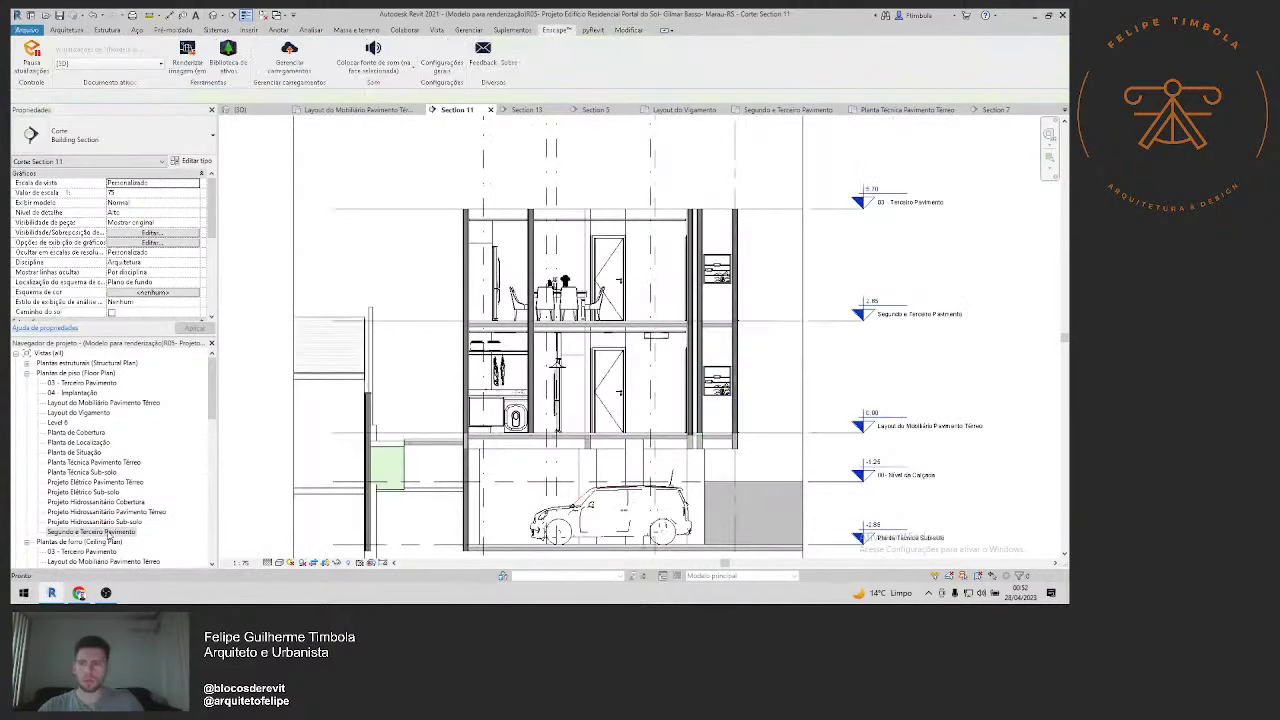
Step: Review the Segundo e Terceiro Pavimento and ground-floor furniture plans, then switch to the 3D view
{"action": "double_click", "coordinate": [95, 531]}
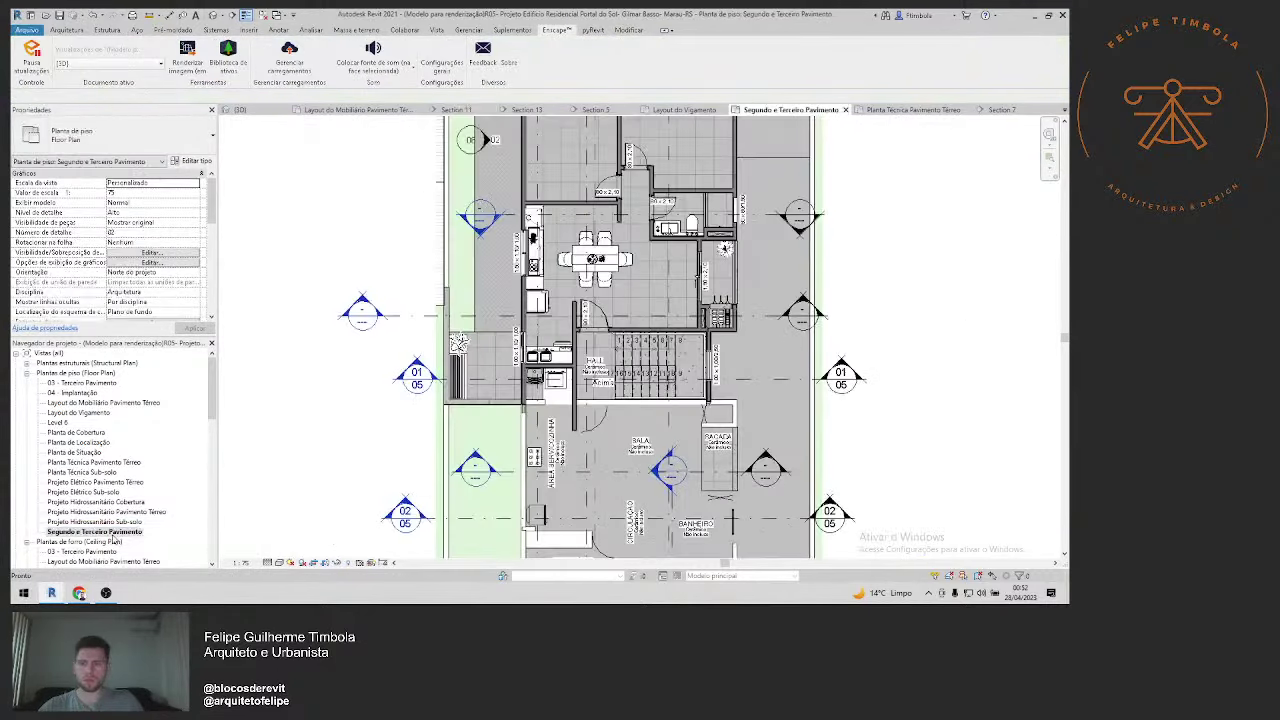
{"action": "double_click", "coordinate": [112, 404]}
{"action": "scroll", "coordinate": [706, 440], "scroll_direction": "down", "scroll_amount": 2}
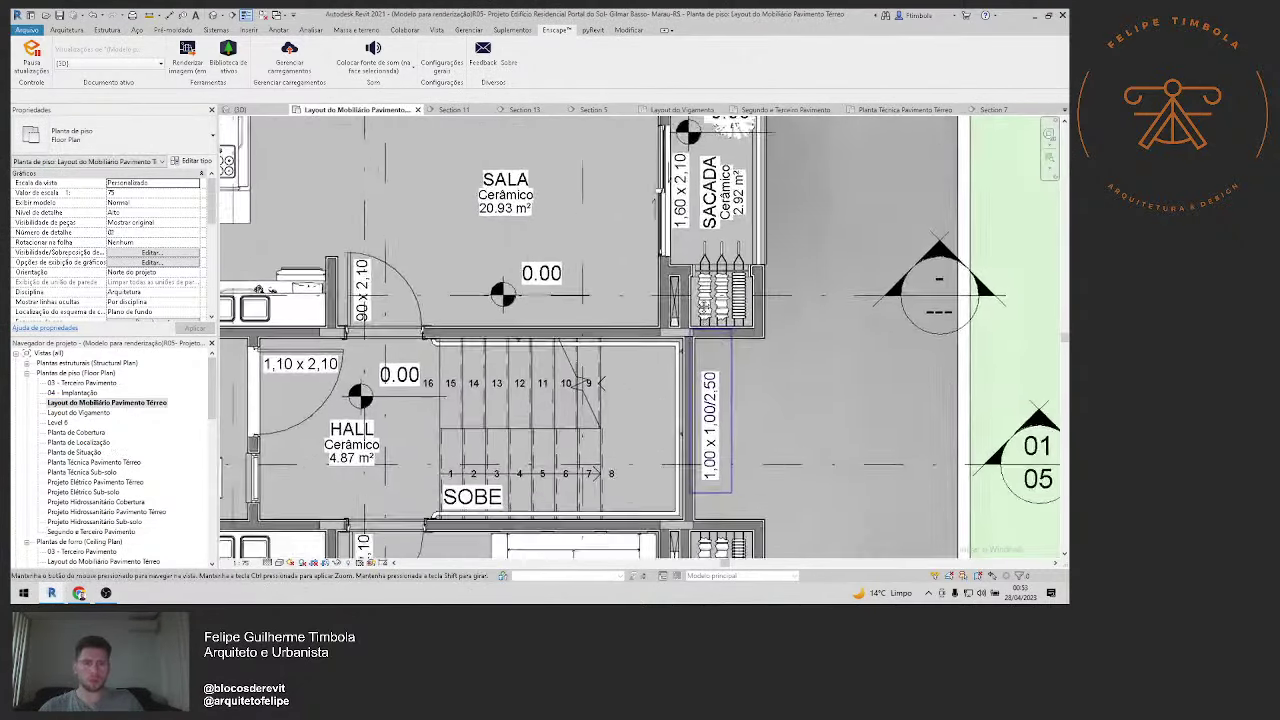
{"action": "scroll", "coordinate": [706, 440], "scroll_direction": "up", "scroll_amount": 2}
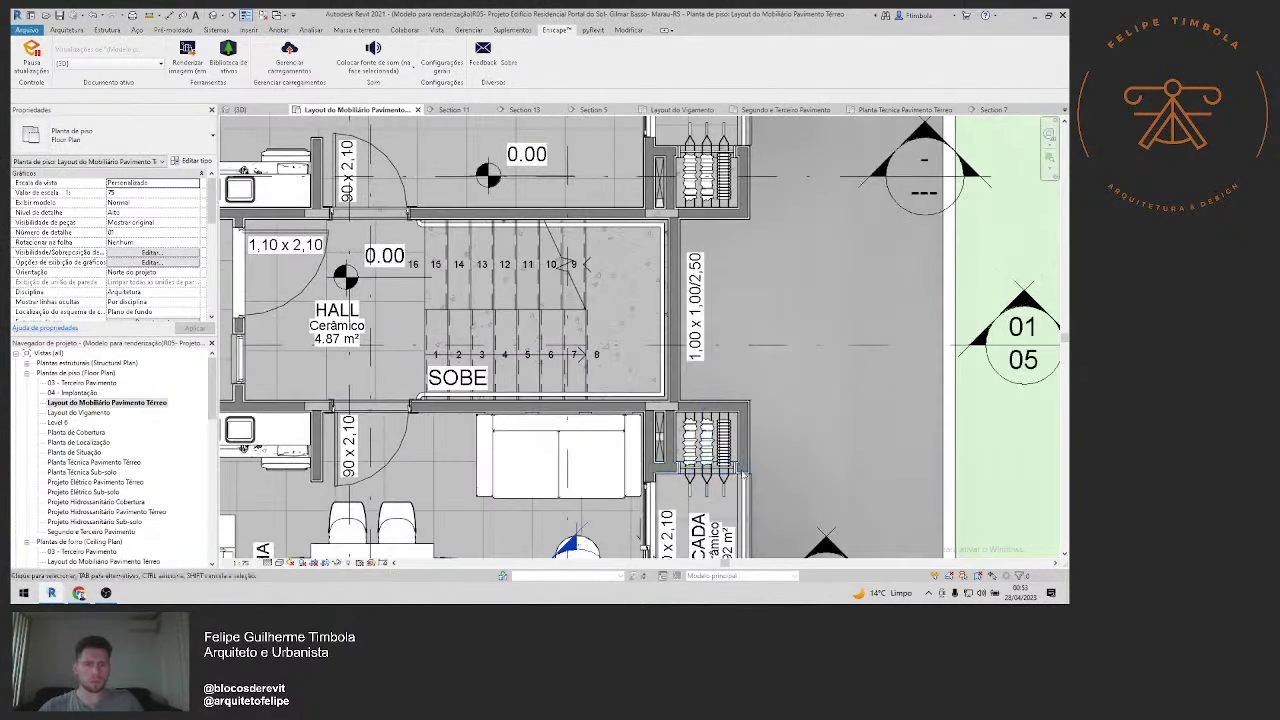
{"action": "scroll", "coordinate": [758, 476], "scroll_direction": "down", "scroll_amount": 2}
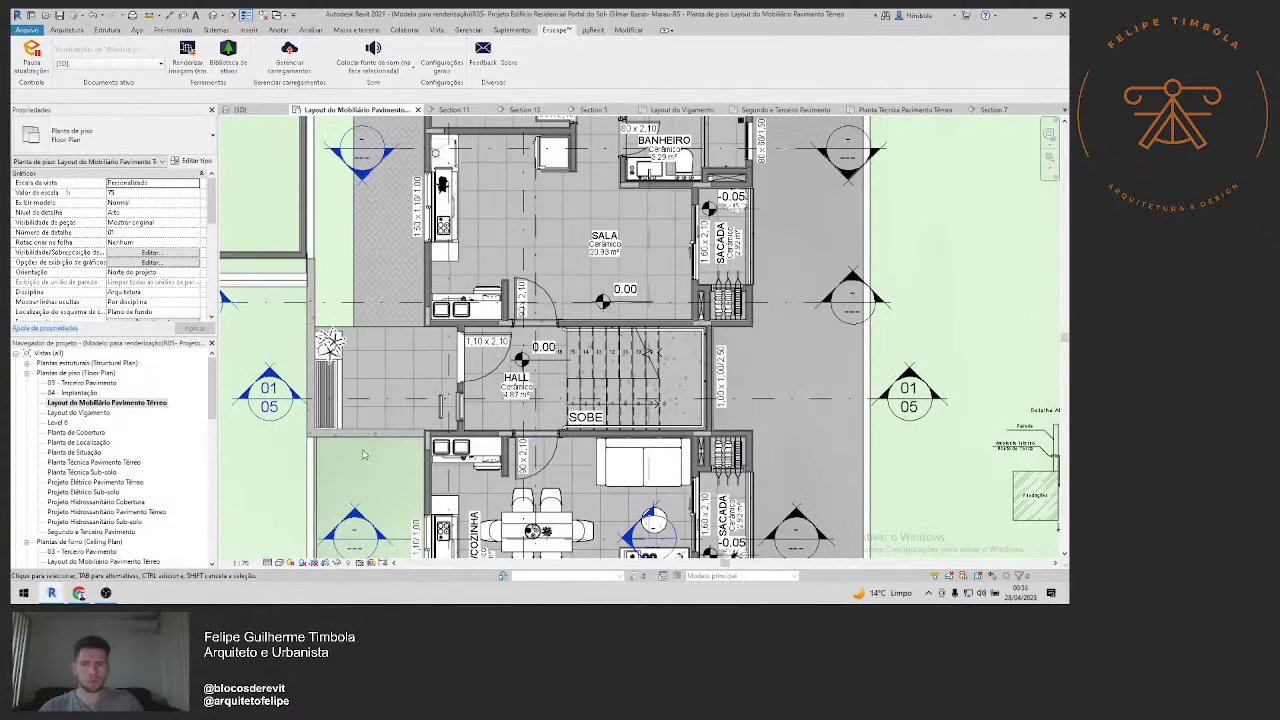
{"action": "left_click", "coordinate": [214, 16]}
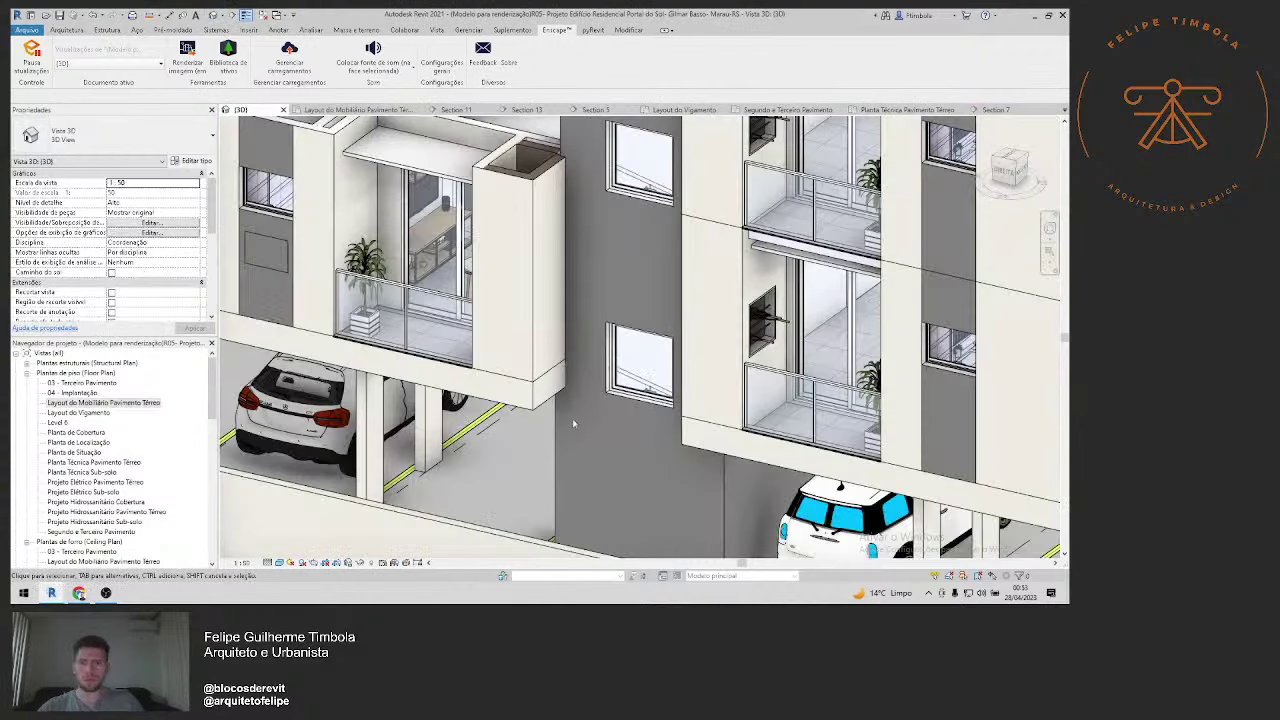
{"action": "scroll", "coordinate": [573, 424], "scroll_direction": "down", "scroll_amount": 1}
{"action": "left_click", "coordinate": [188, 545]}
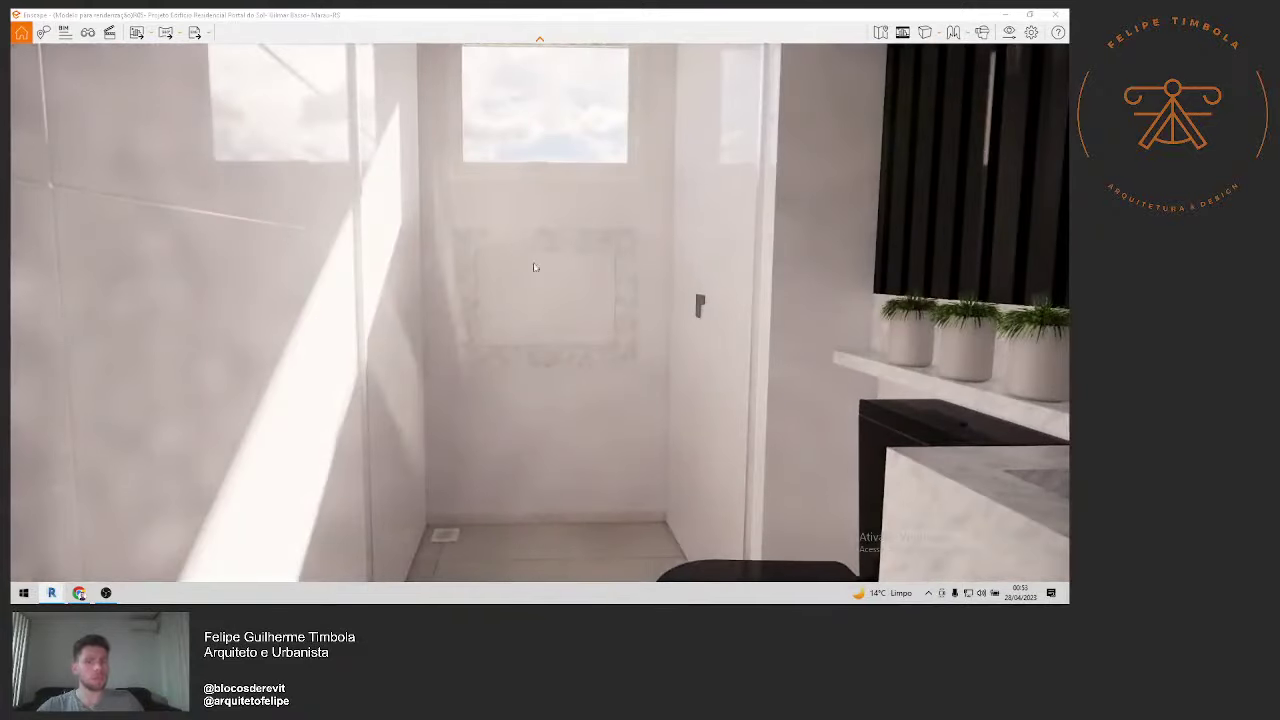
{"action": "left_click", "coordinate": [1004, 16]}
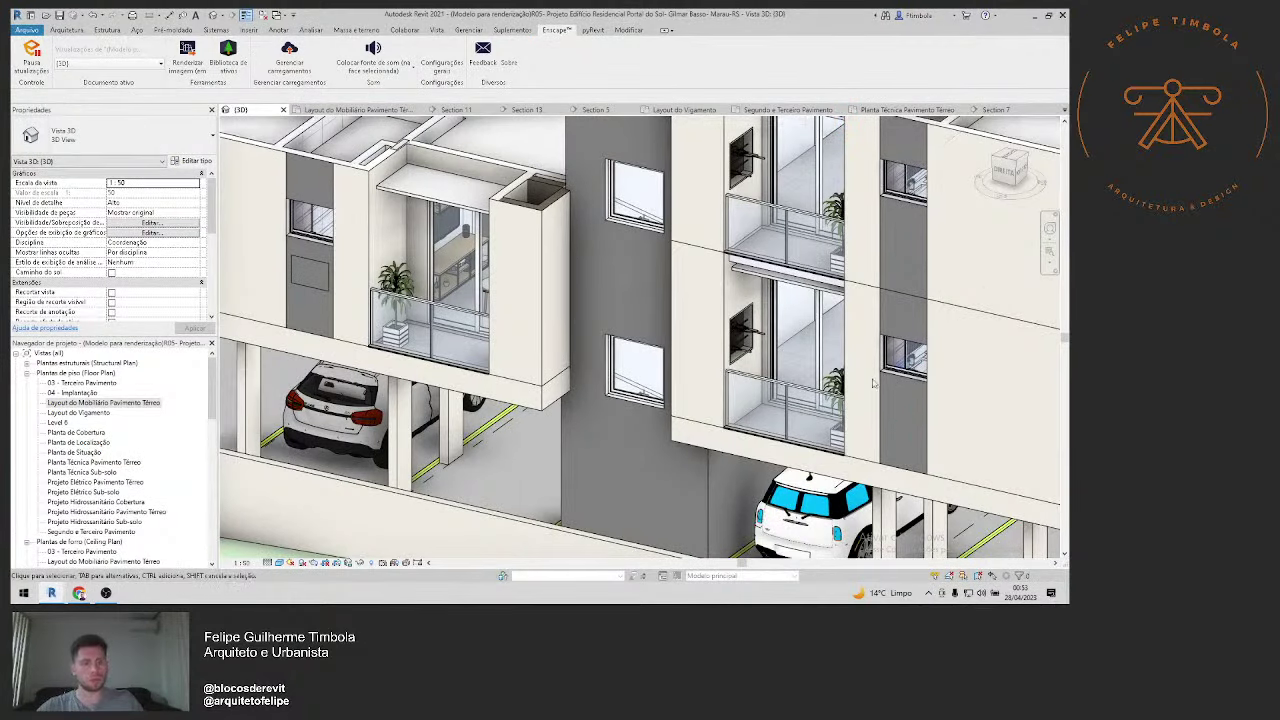
Step: On the ground-floor furniture plan, filter a selection near the bathroom to walls and start moving them, then cancel
{"action": "double_click", "coordinate": [110, 402]}
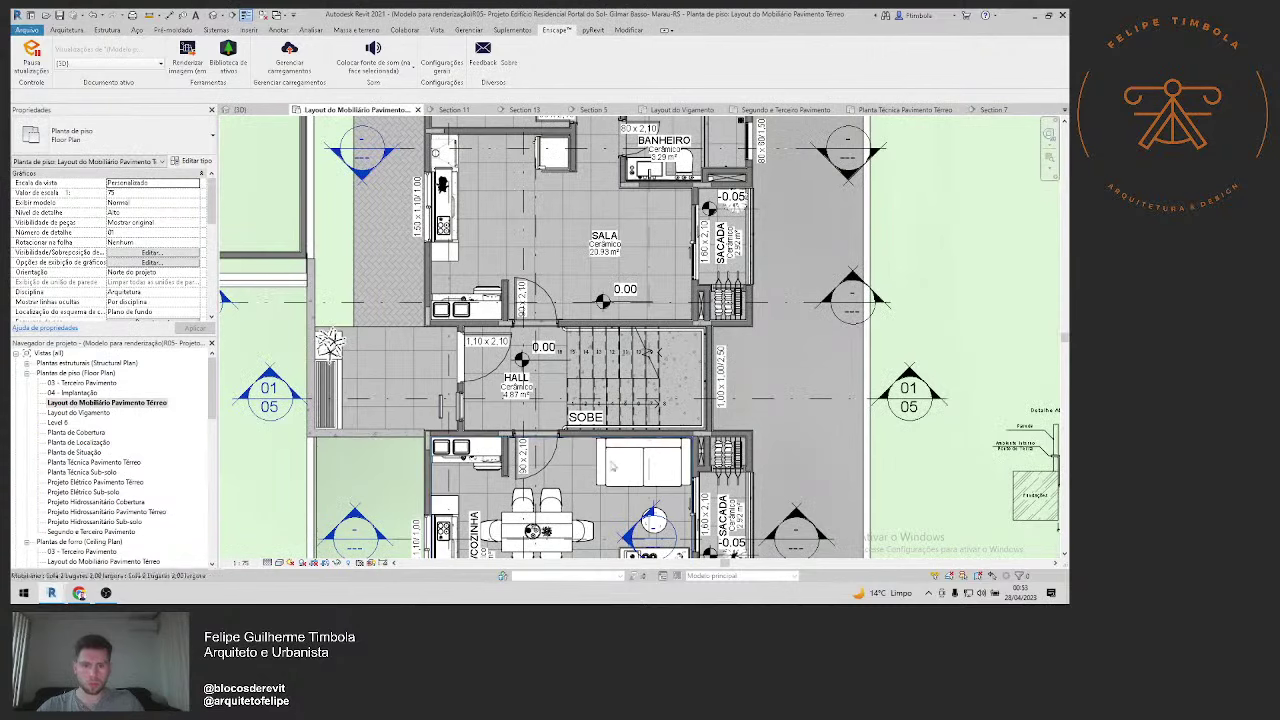
{"action": "scroll", "coordinate": [778, 477], "scroll_direction": "down", "scroll_amount": 1}
{"action": "scroll", "coordinate": [660, 505], "scroll_direction": "up", "scroll_amount": 5}
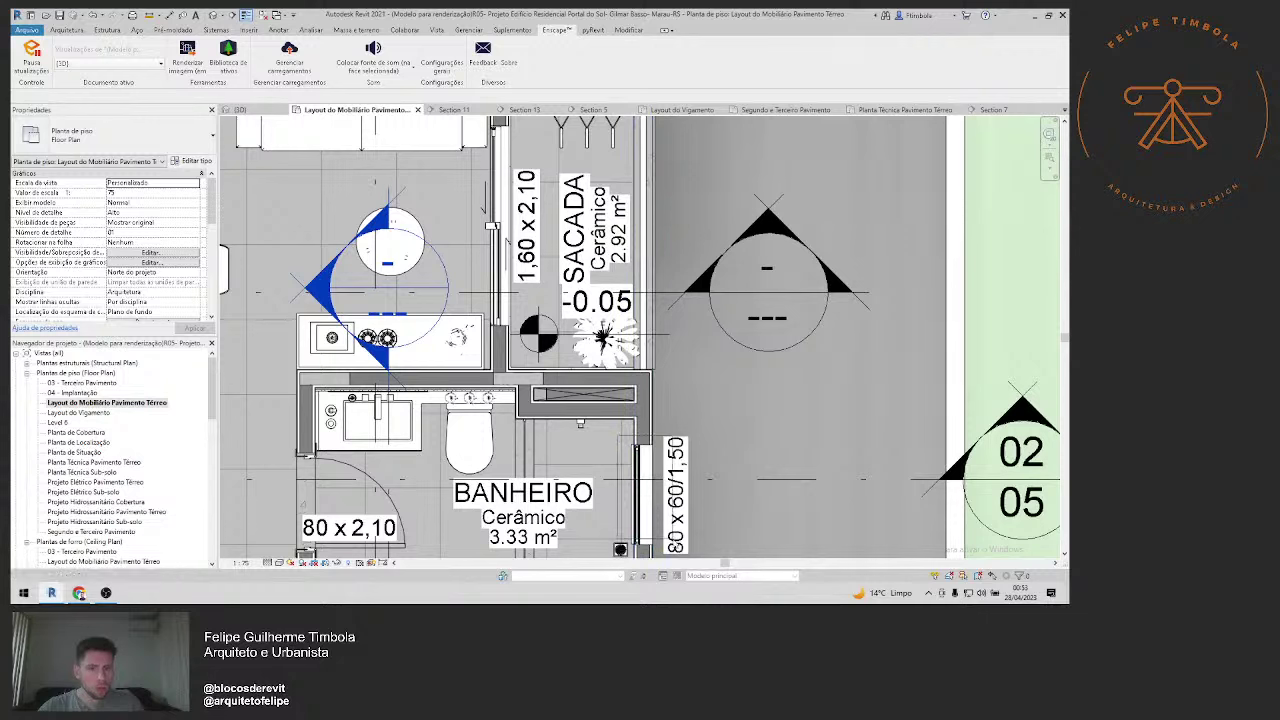
{"action": "left_click", "coordinate": [671, 556]}
{"action": "left_click", "coordinate": [503, 60]}
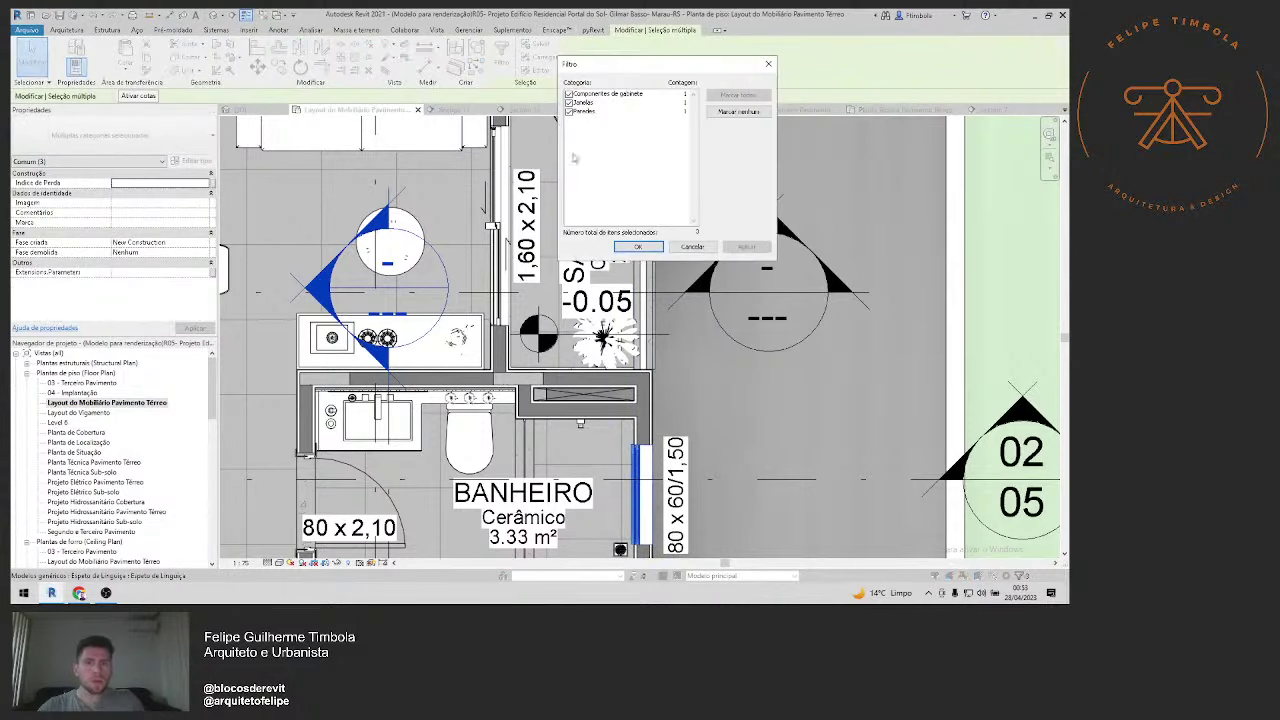
{"action": "left_click", "coordinate": [638, 247]}
{"action": "scroll", "coordinate": [645, 300], "scroll_direction": "down", "scroll_amount": 3}
{"action": "middle_click_drag", "start_coordinate": [645, 230], "coordinate": [645, 314]}
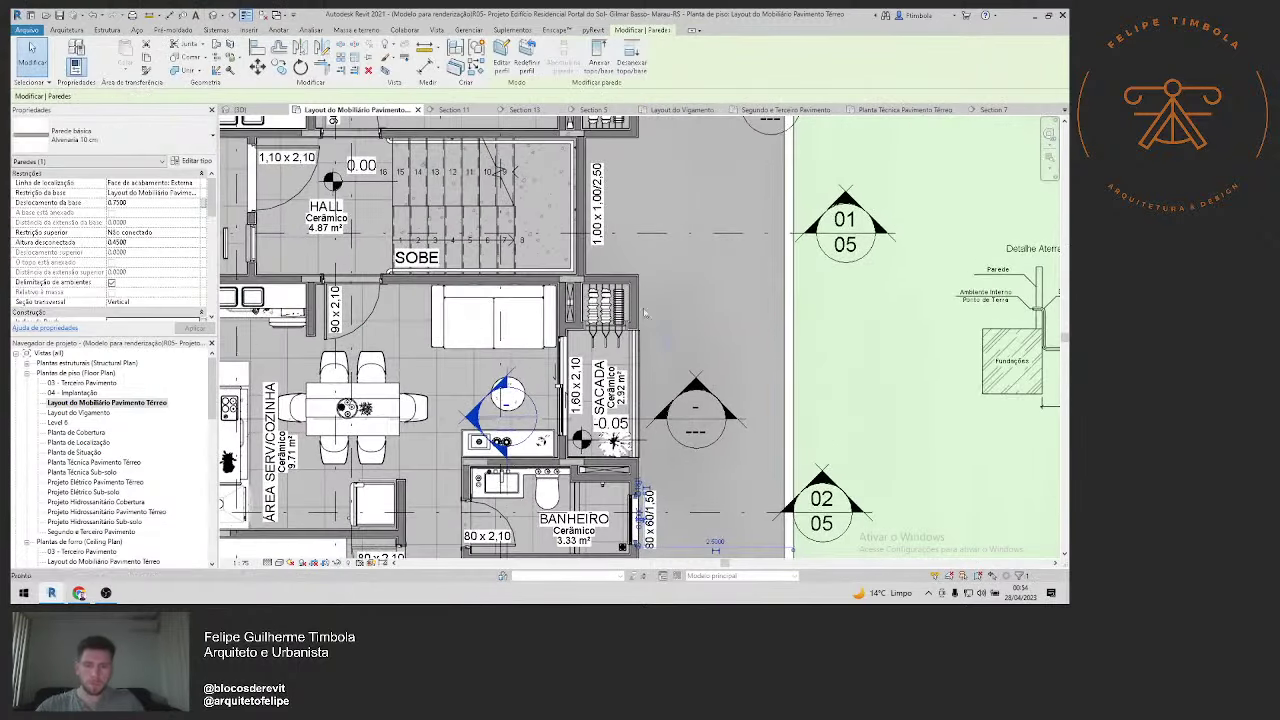
{"action": "key", "text": "m"}
{"action": "key", "text": "v"}
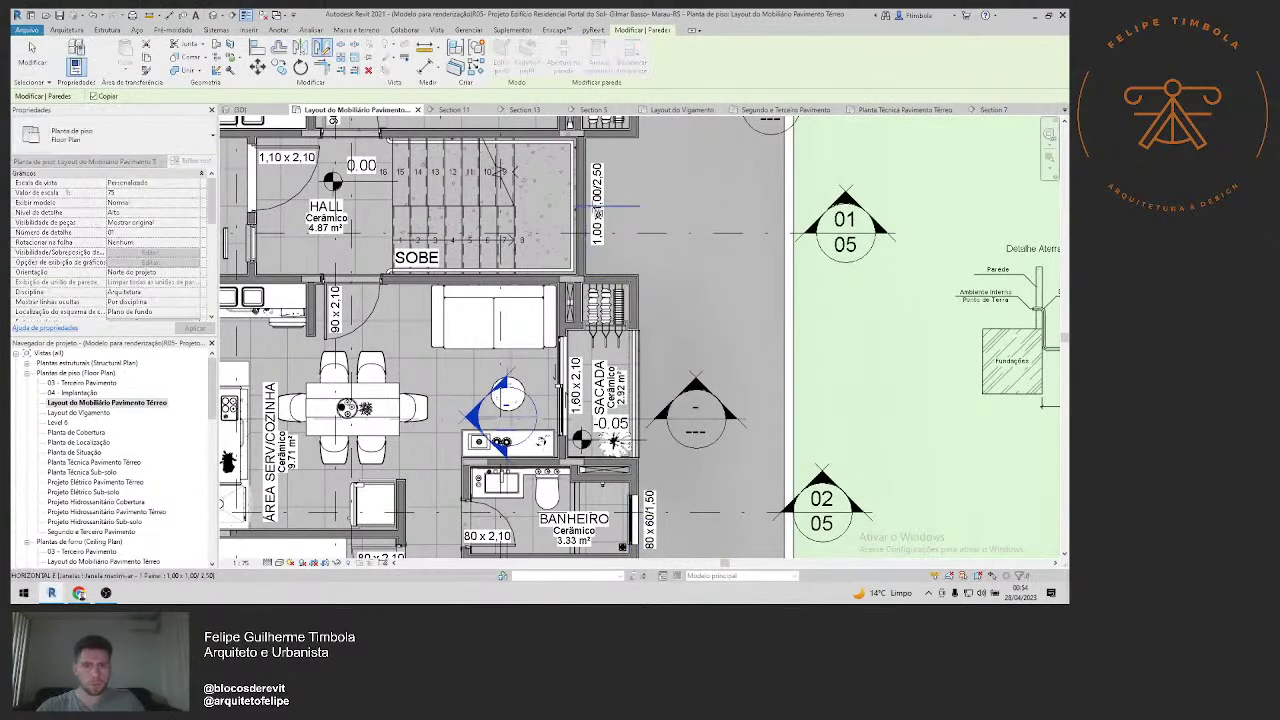
{"action": "key", "text": "Escape"}
Step: Zoom out over the whole ground-floor unit and pick the Section 13 marker beside the bedroom wall
{"action": "scroll", "coordinate": [615, 205], "scroll_direction": "up", "scroll_amount": 5, "text": "ctrl"}
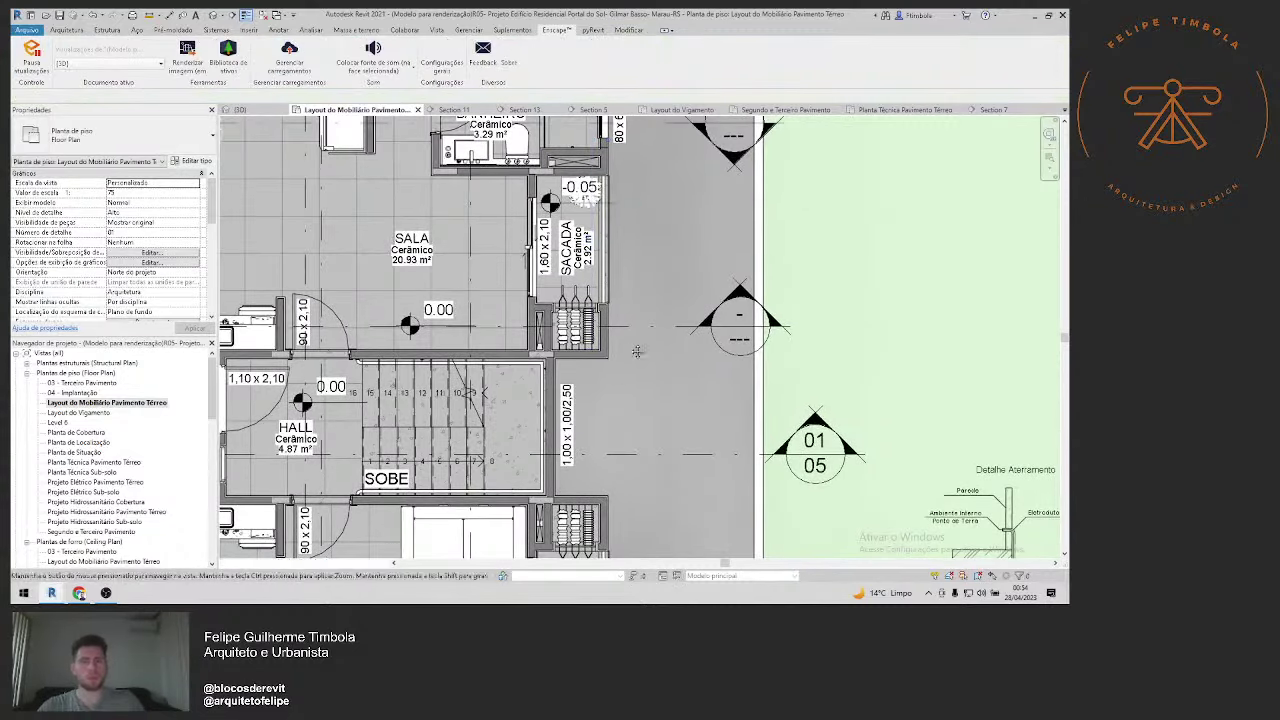
{"action": "scroll", "coordinate": [629, 343], "scroll_direction": "down", "scroll_amount": 3}
{"action": "scroll", "coordinate": [629, 343], "scroll_direction": "down", "scroll_amount": 2, "text": "ctrl"}
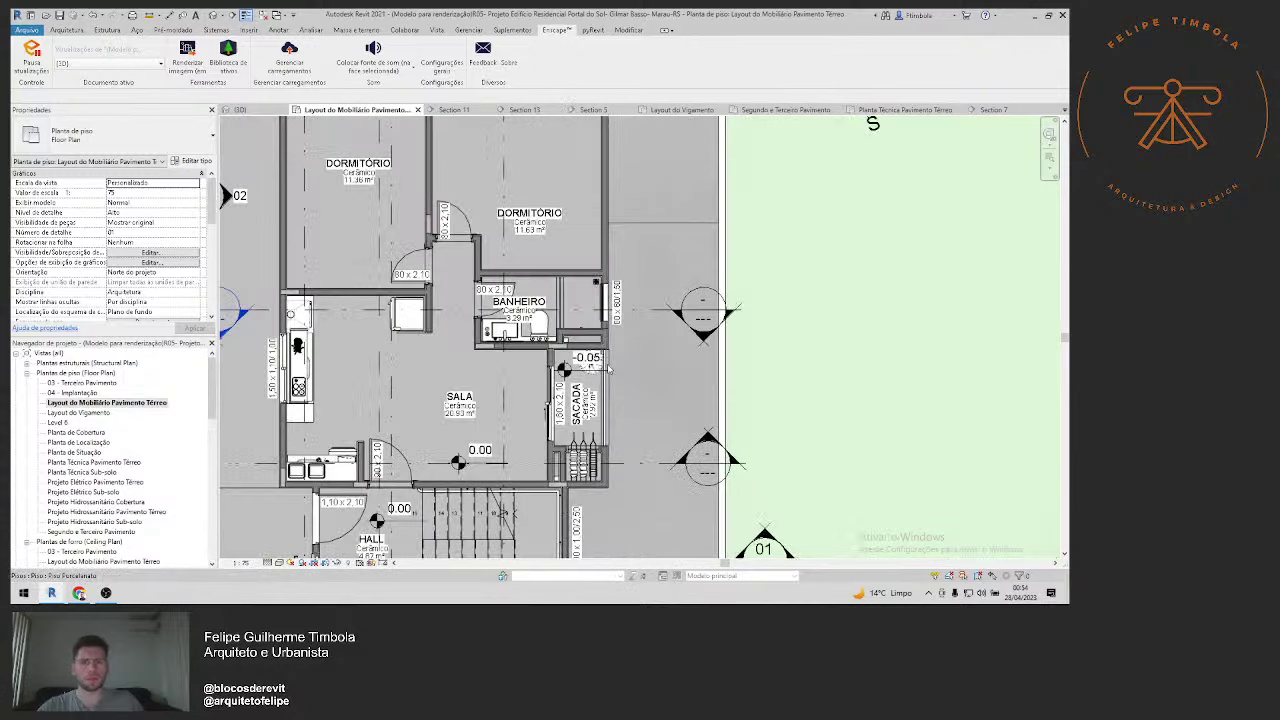
{"action": "scroll", "coordinate": [573, 196], "scroll_direction": "down", "scroll_amount": 2}
{"action": "scroll", "coordinate": [482, 272], "scroll_direction": "down", "scroll_amount": 2}
{"action": "left_click", "coordinate": [482, 272]}
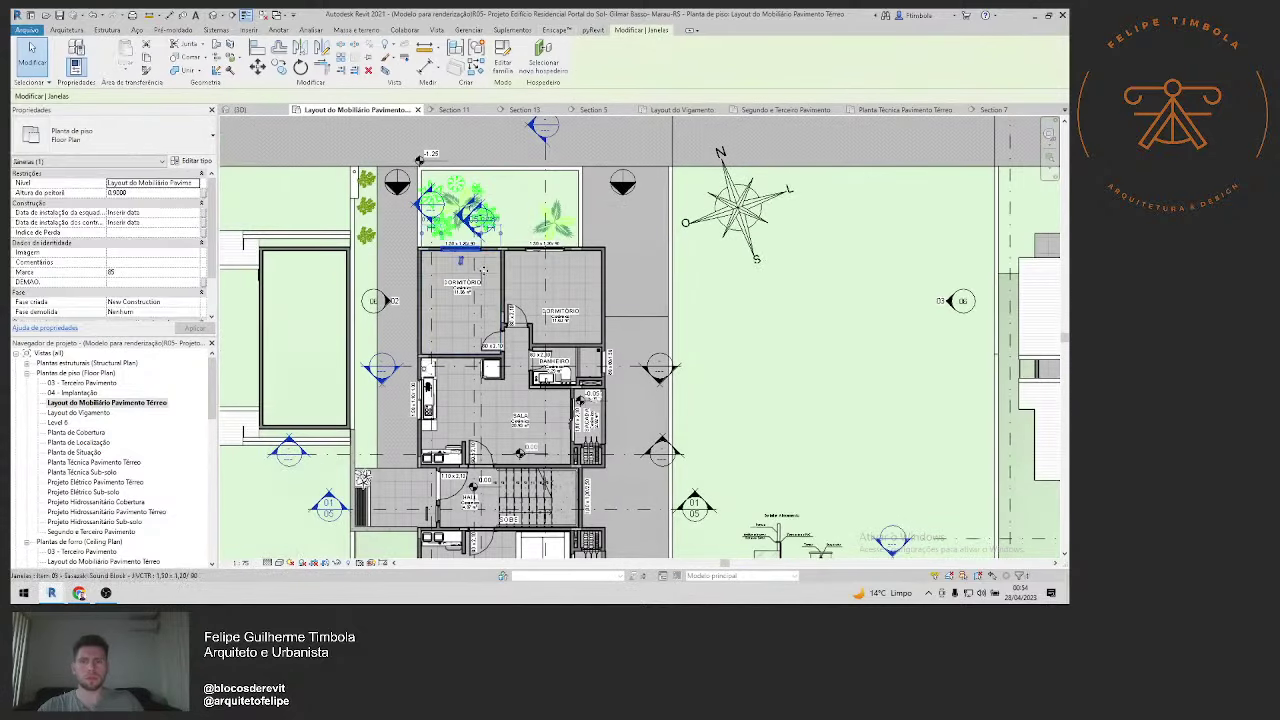
{"action": "left_click", "coordinate": [565, 296]}
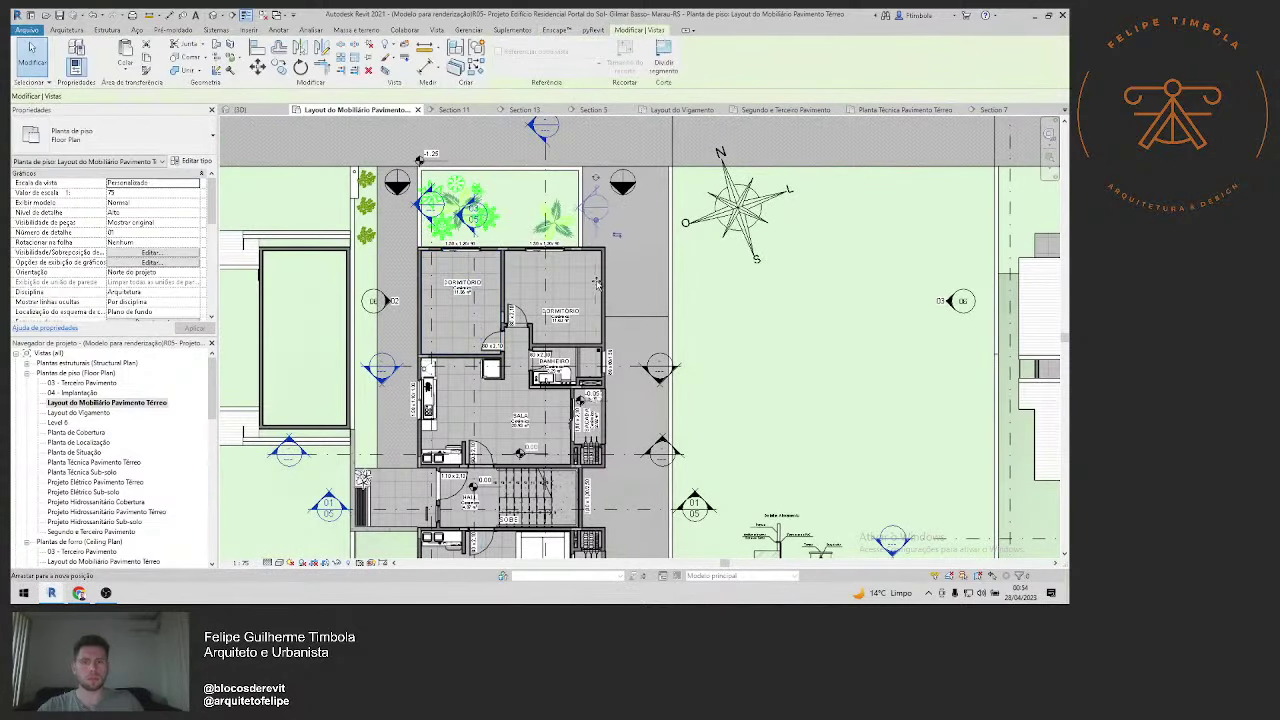
{"action": "key", "text": "Escape"}
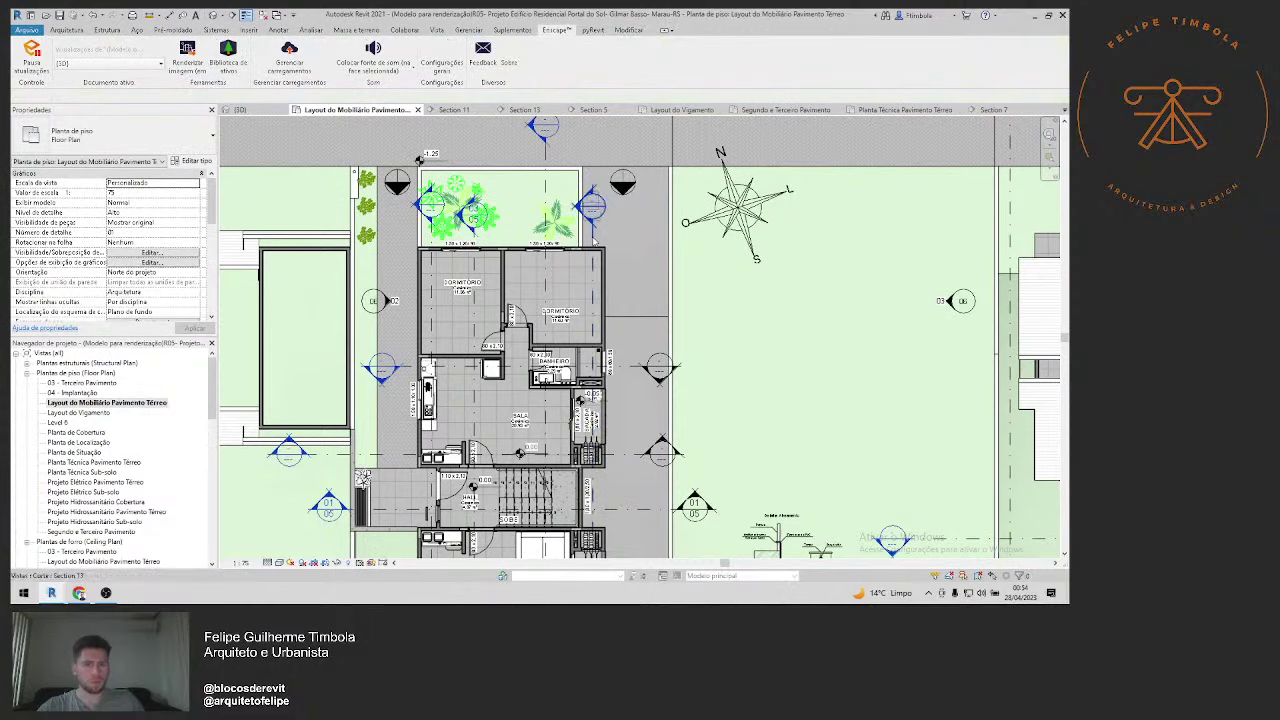
Step: Open Section 13, Tab-select the wall around the small window, and enter Edit Profile
{"action": "double_click", "coordinate": [600, 226]}
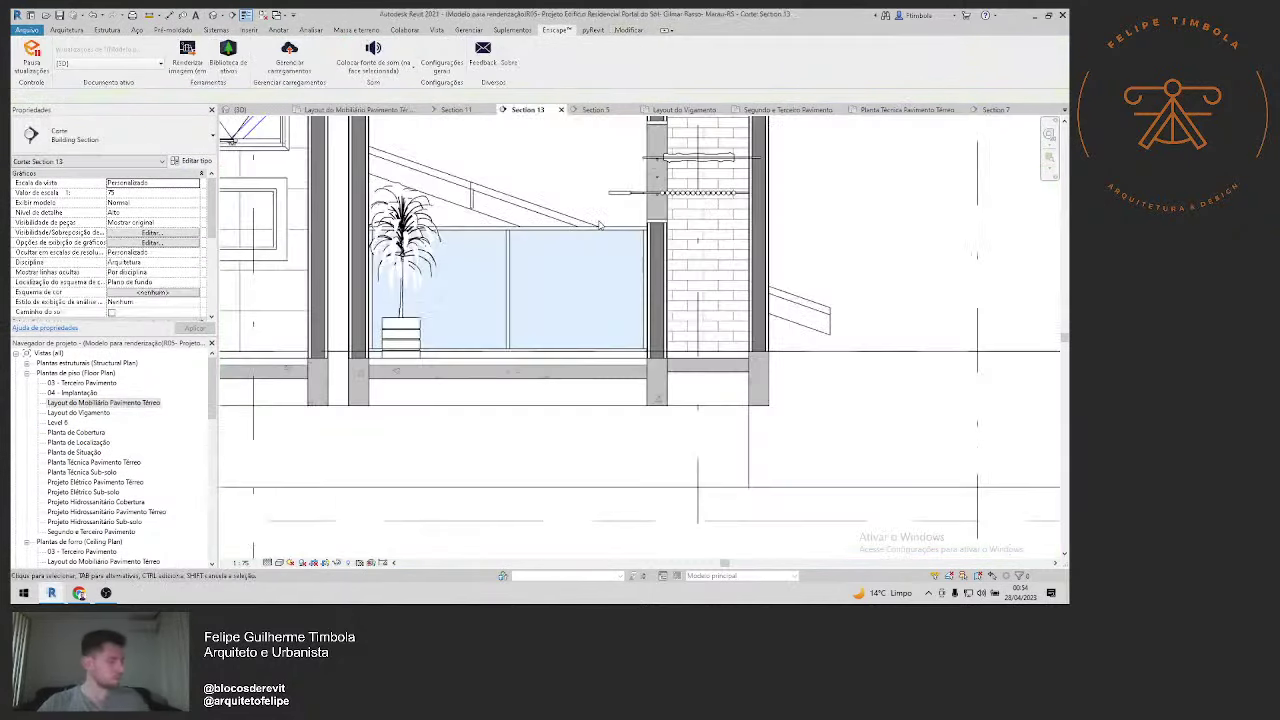
{"action": "middle_click_drag", "start_coordinate": [600, 265], "coordinate": [600, 290]}
{"action": "scroll", "coordinate": [474, 277], "scroll_direction": "down", "scroll_amount": 2}
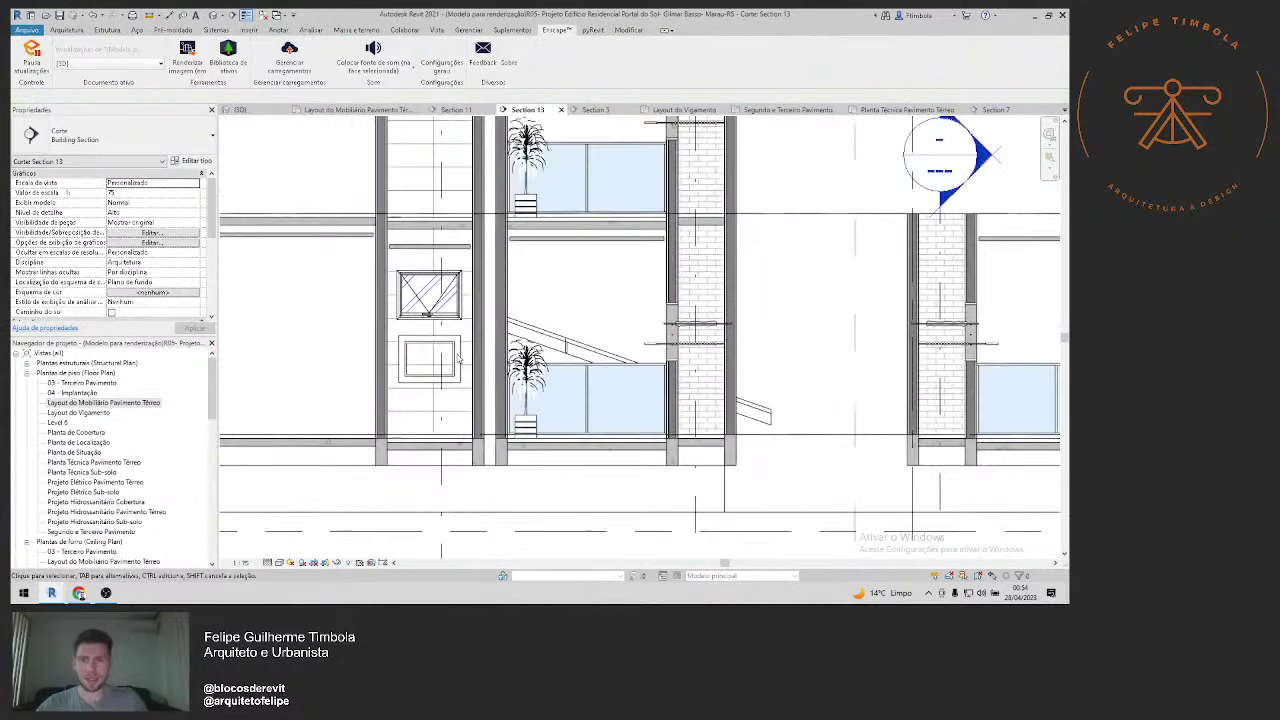
{"action": "key", "text": "Tab"}
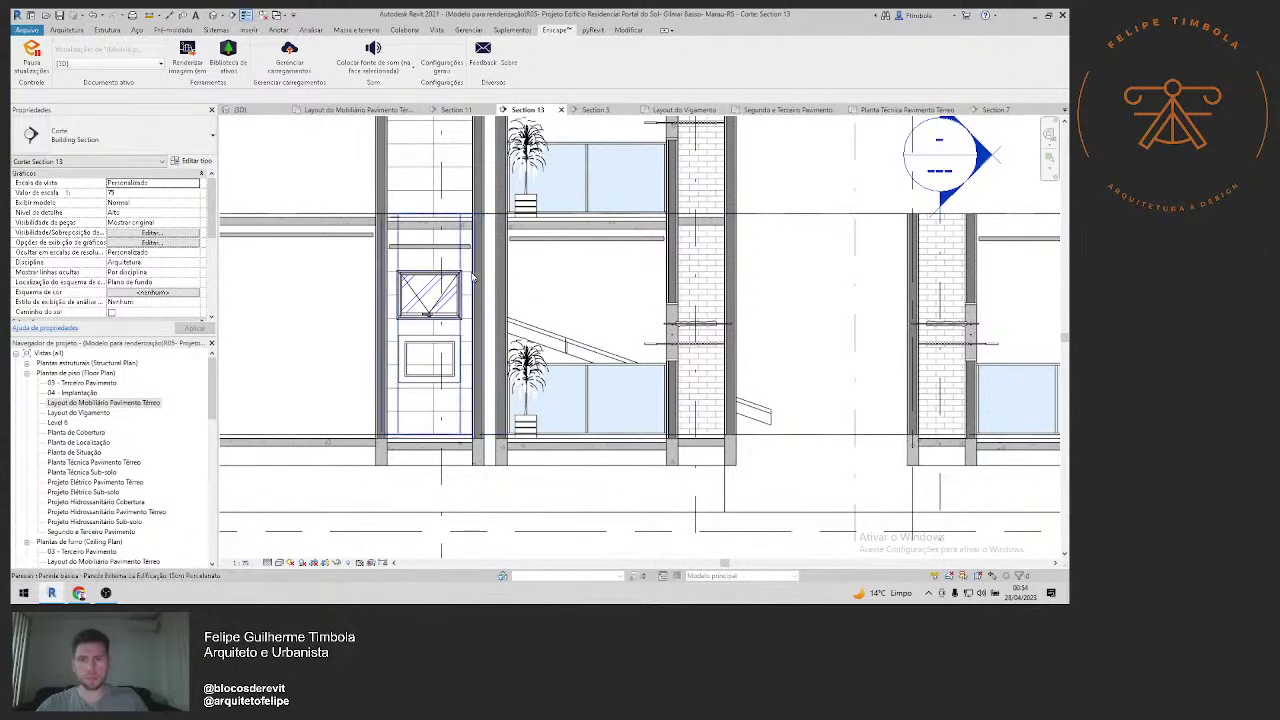
{"action": "left_click", "coordinate": [457, 437]}
{"action": "left_click", "coordinate": [502, 60]}
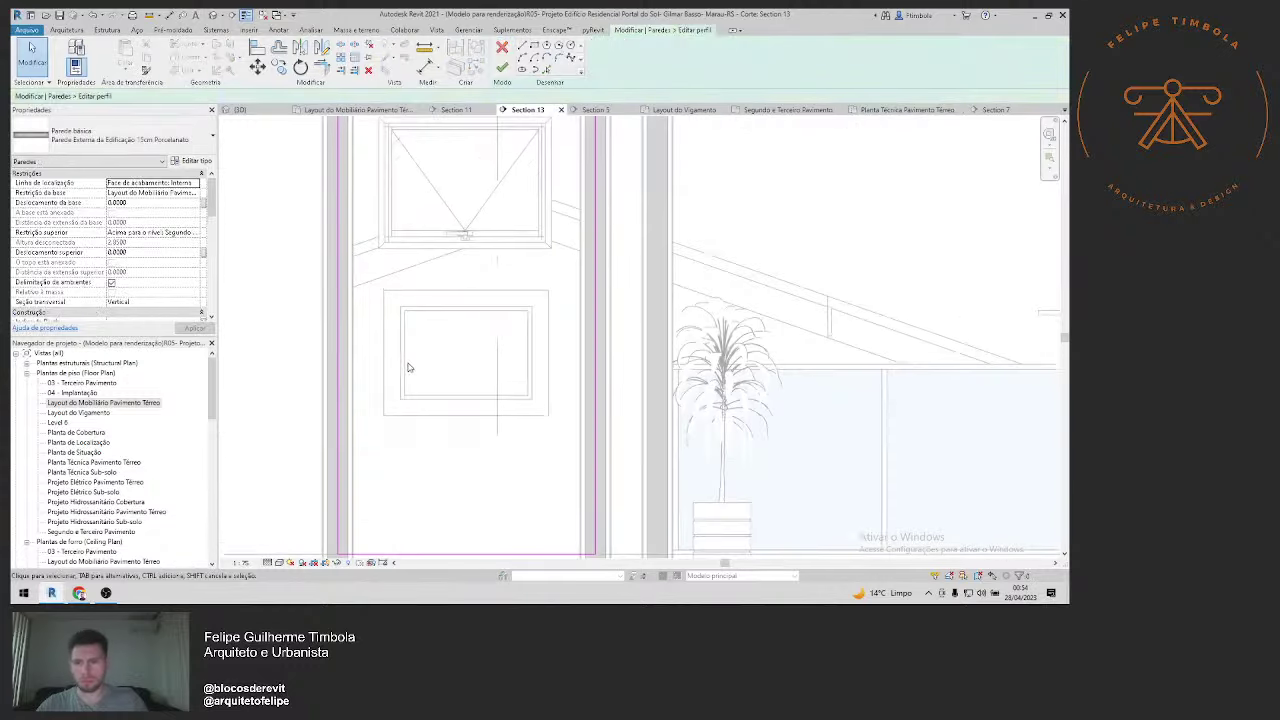
Step: Sketch the niche rectangle below the window, finish the profile, and view it in 3D
{"action": "key", "text": "l"}
{"action": "key", "text": "i"}
{"action": "scroll", "coordinate": [429, 323], "scroll_direction": "up", "scroll_amount": 1}
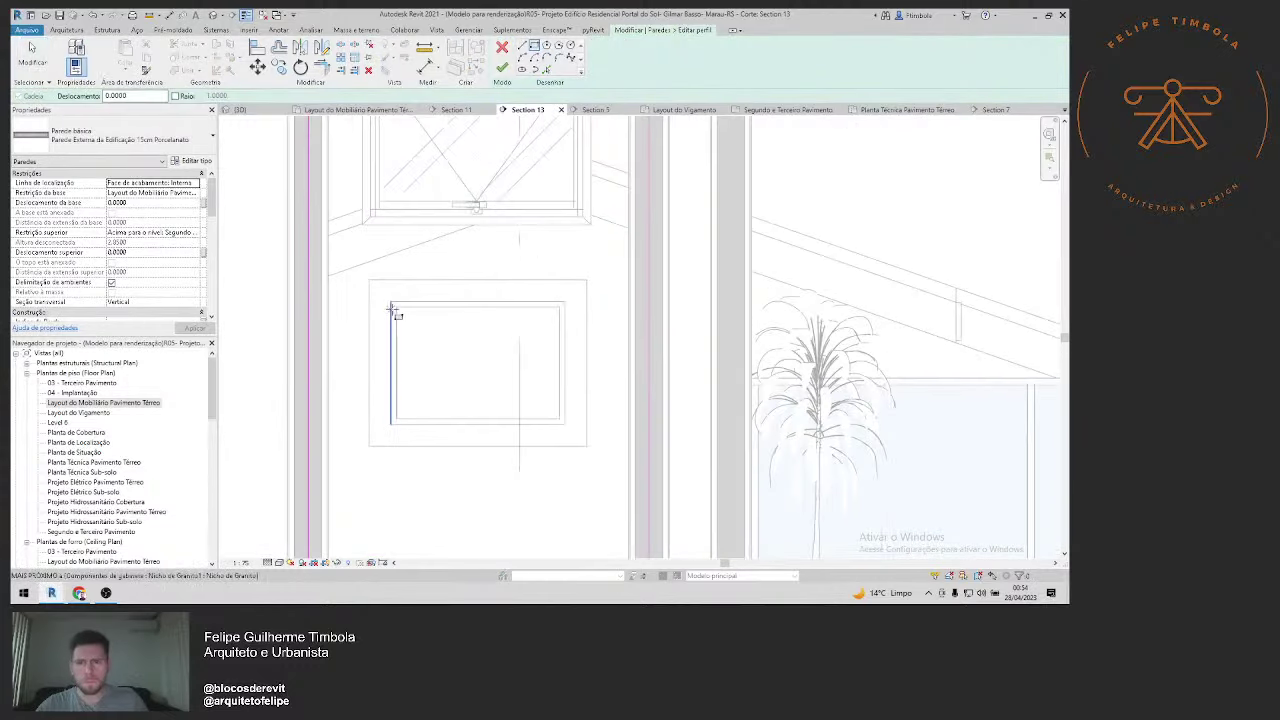
{"action": "left_click", "coordinate": [391, 303]}
{"action": "left_click", "coordinate": [564, 424]}
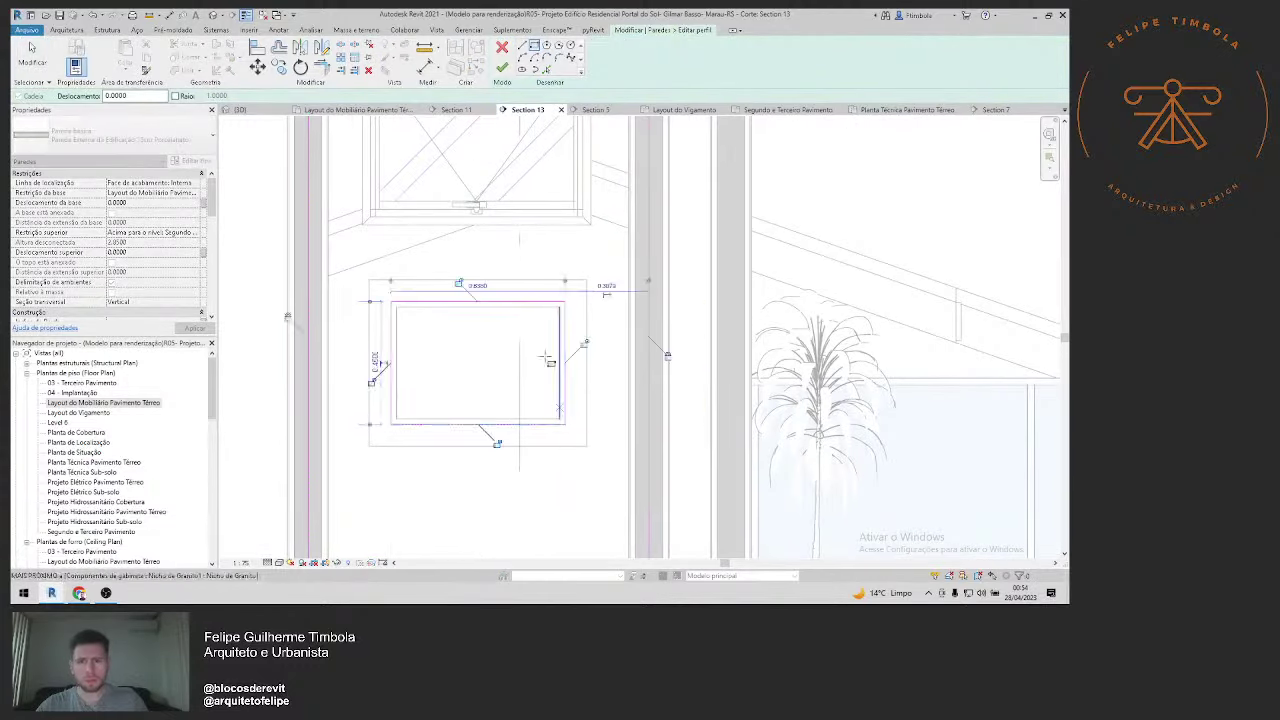
{"action": "key", "text": "Escape"}
{"action": "left_click", "coordinate": [502, 68]}
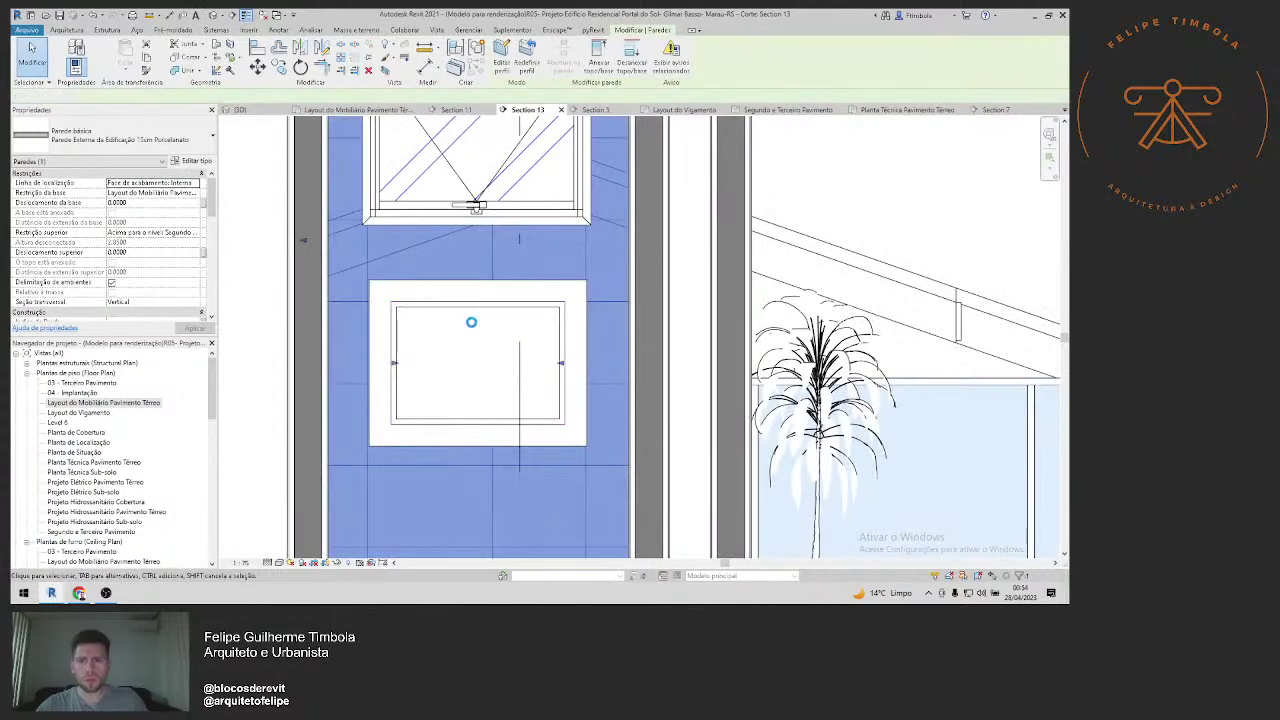
{"action": "left_click", "coordinate": [471, 322]}
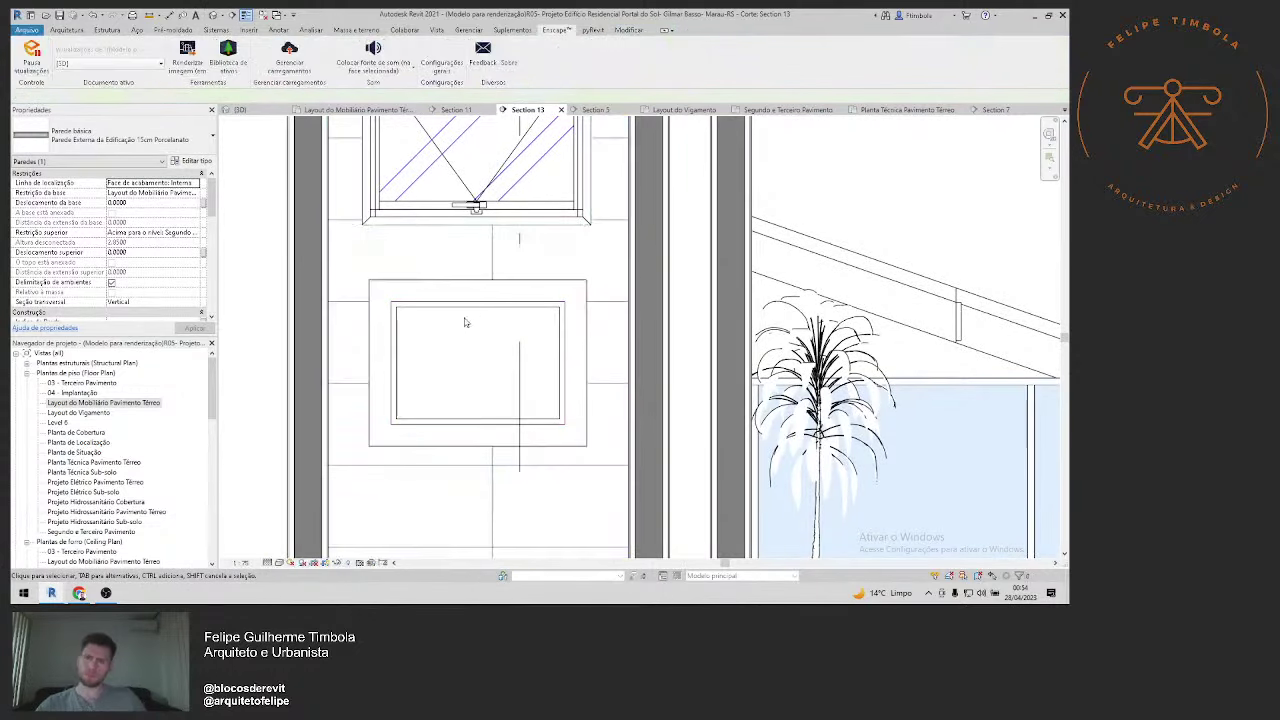
{"action": "left_click", "coordinate": [216, 16]}
Step: Paste the small niche wall piece, aligned, onto the upper floor level
{"action": "scroll", "coordinate": [965, 447], "scroll_direction": "up", "scroll_amount": 2}
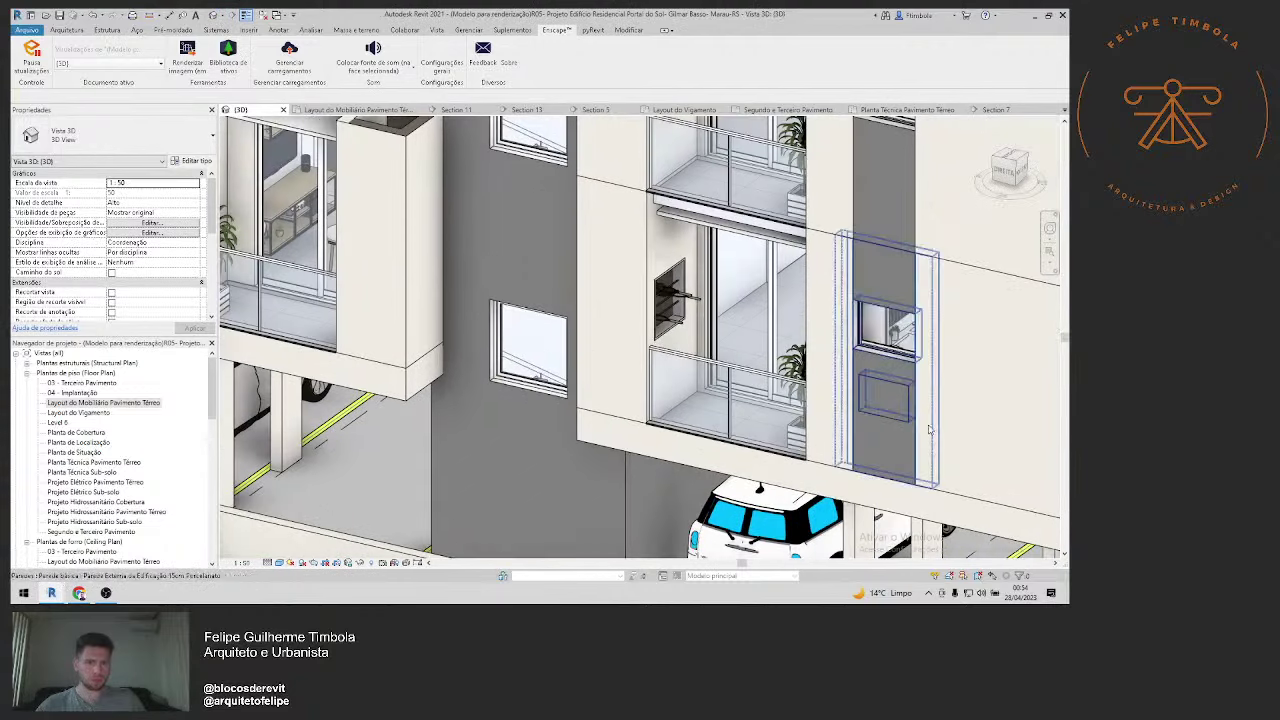
{"action": "left_click", "coordinate": [888, 405]}
{"action": "key", "text": "Escape"}
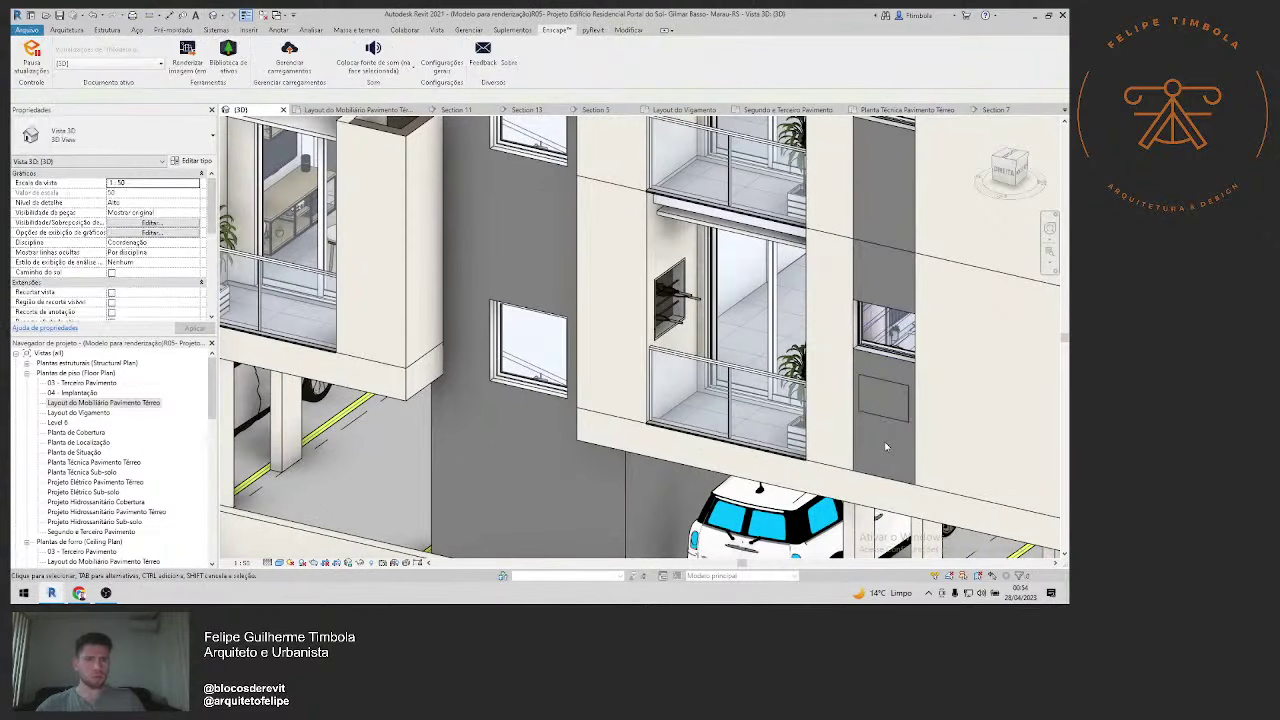
{"action": "scroll", "coordinate": [898, 322], "scroll_direction": "down", "scroll_amount": 4}
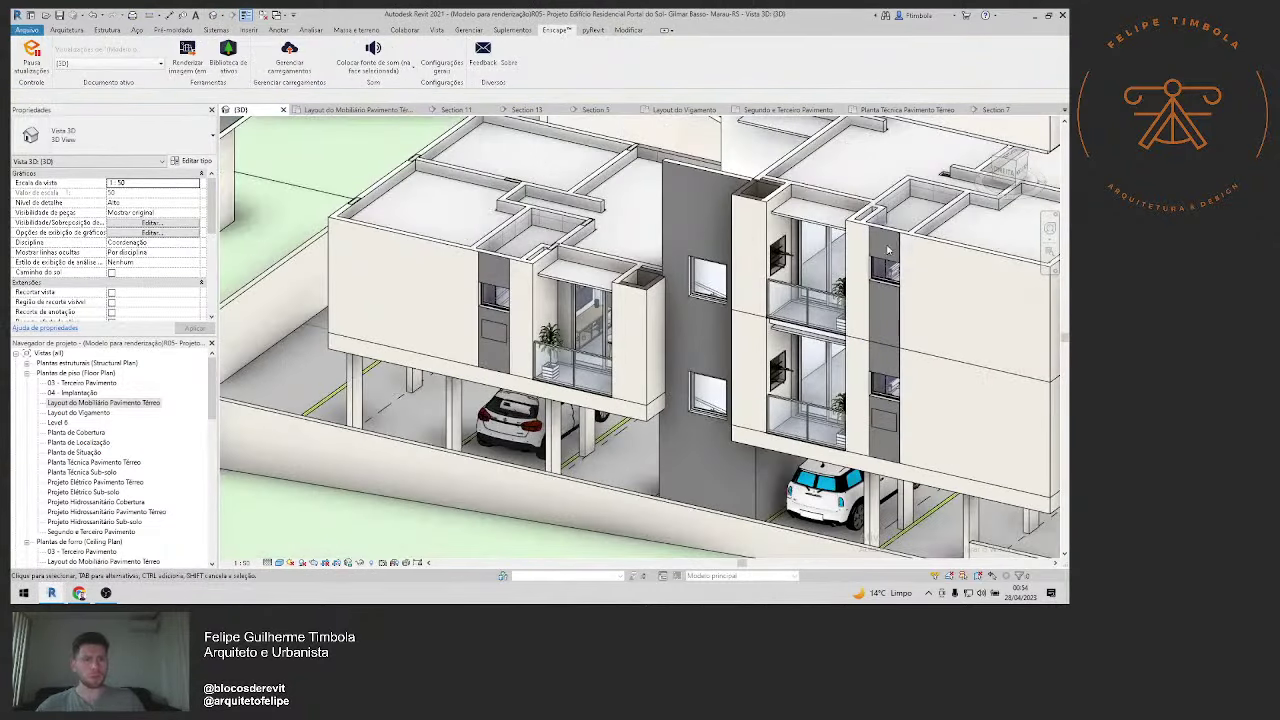
{"action": "scroll", "coordinate": [890, 430], "scroll_direction": "up", "scroll_amount": 2}
{"action": "scroll", "coordinate": [890, 430], "scroll_direction": "up", "scroll_amount": 2}
{"action": "left_click", "coordinate": [860, 418]}
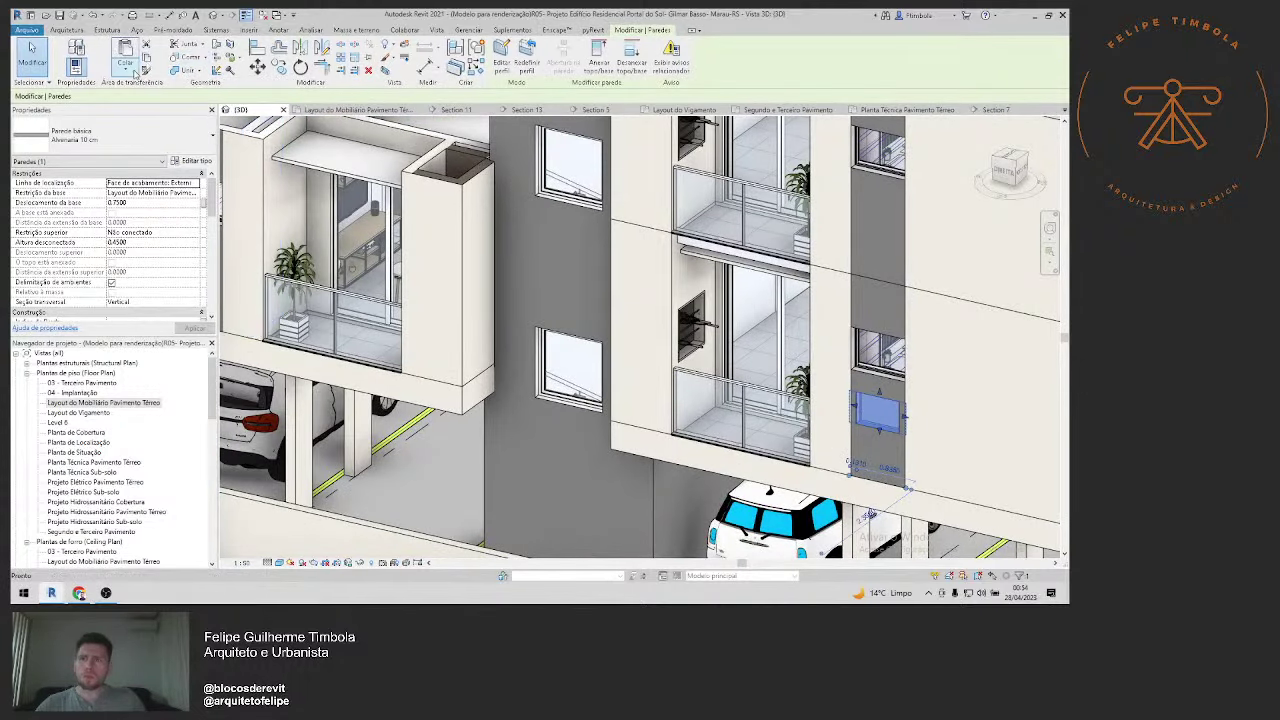
{"action": "left_click", "coordinate": [135, 72]}
{"action": "left_click", "coordinate": [170, 111]}
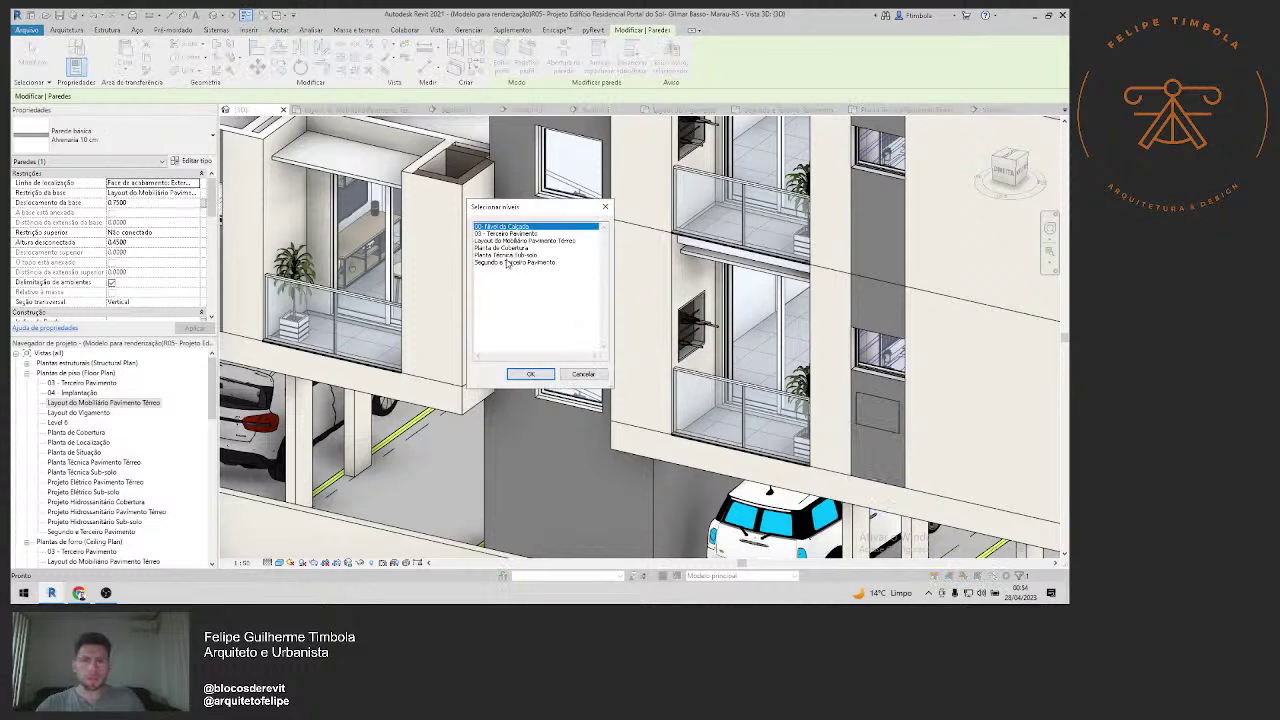
{"action": "left_click", "coordinate": [530, 374]}
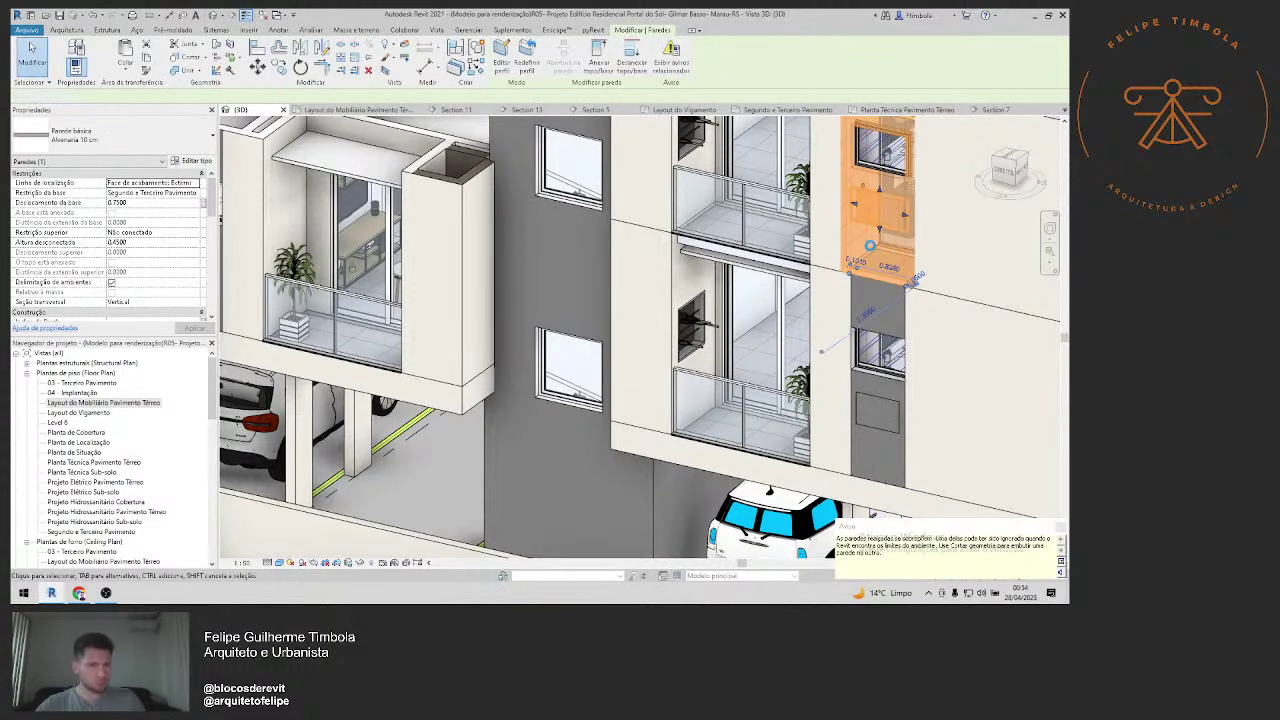
{"action": "key", "text": "Escape"}
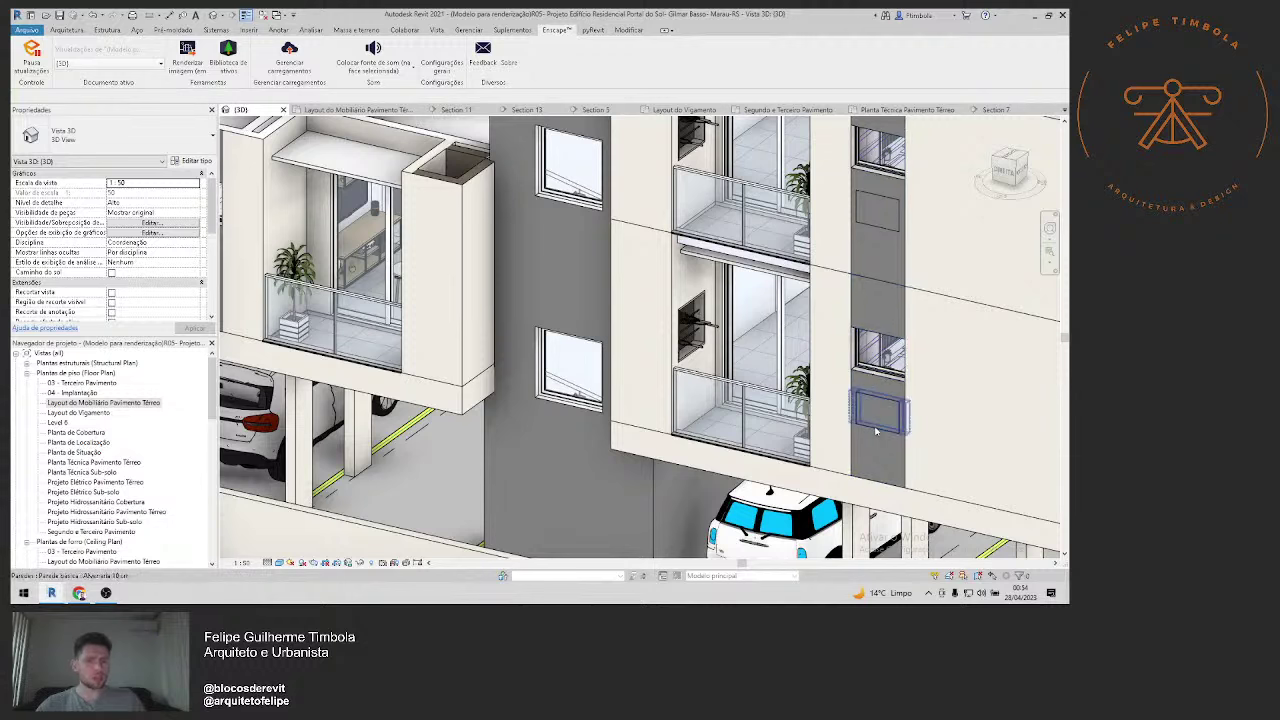
Step: Edit and finish the profile of the upper-floor wall behind the pasted niche
{"action": "scroll", "coordinate": [840, 205], "scroll_direction": "up", "scroll_amount": 2}
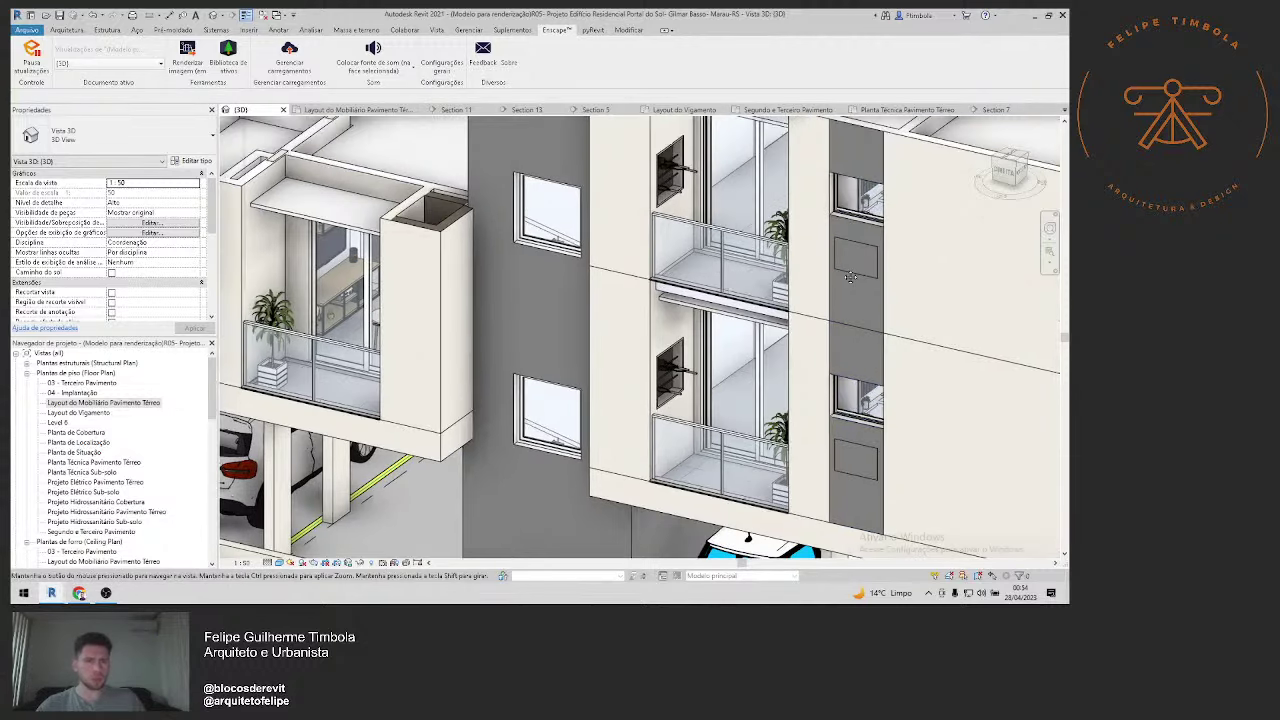
{"action": "scroll", "coordinate": [815, 250], "scroll_direction": "up", "scroll_amount": 2}
{"action": "left_click", "coordinate": [790, 288]}
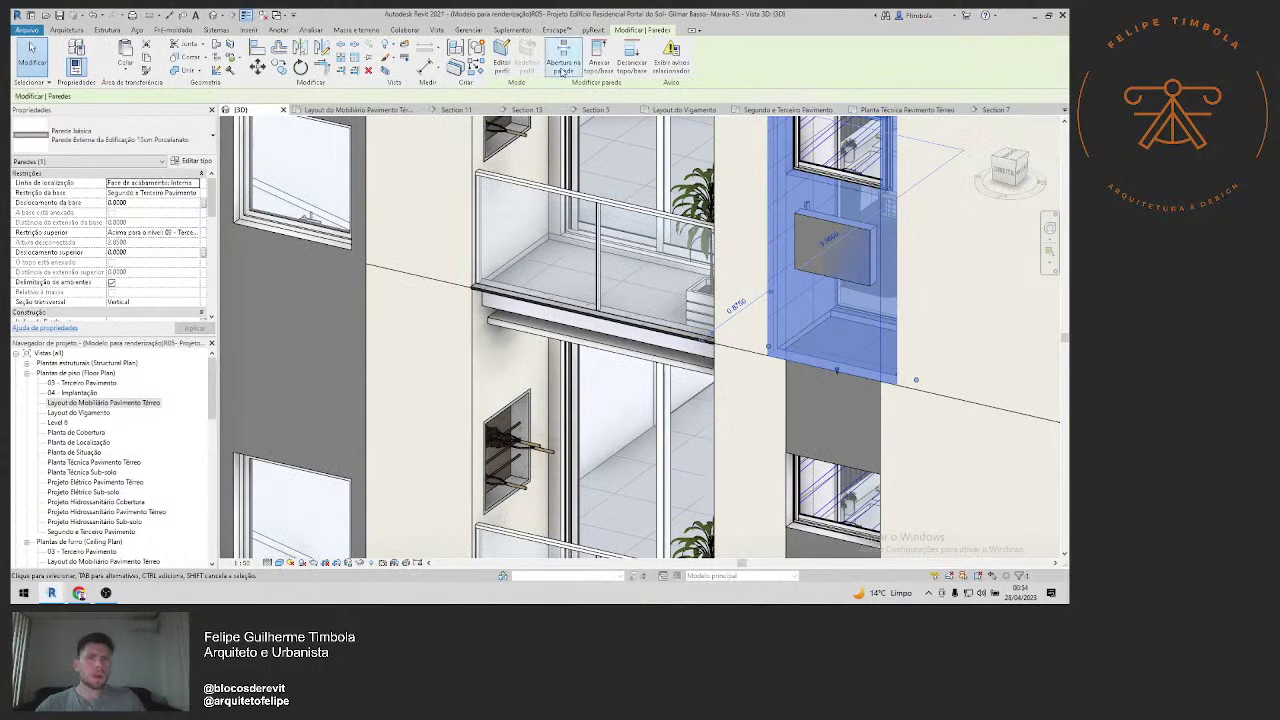
{"action": "left_click", "coordinate": [501, 62]}
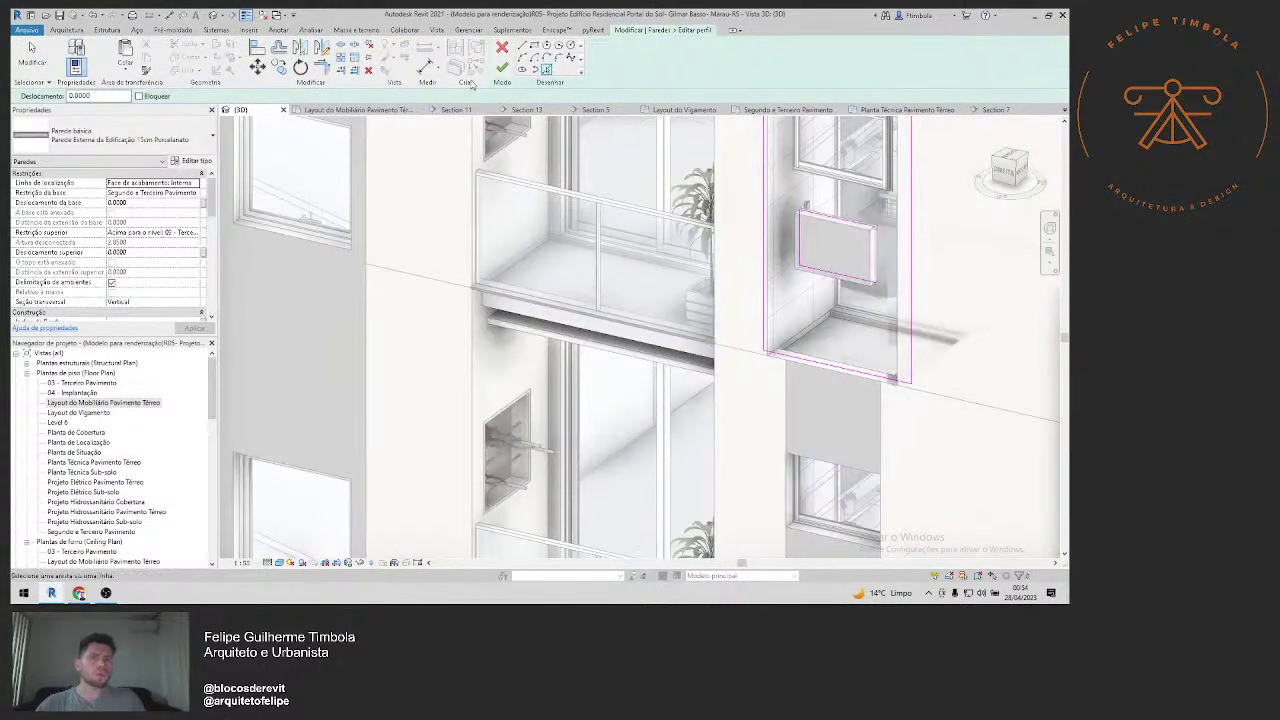
{"action": "left_click", "coordinate": [502, 67]}
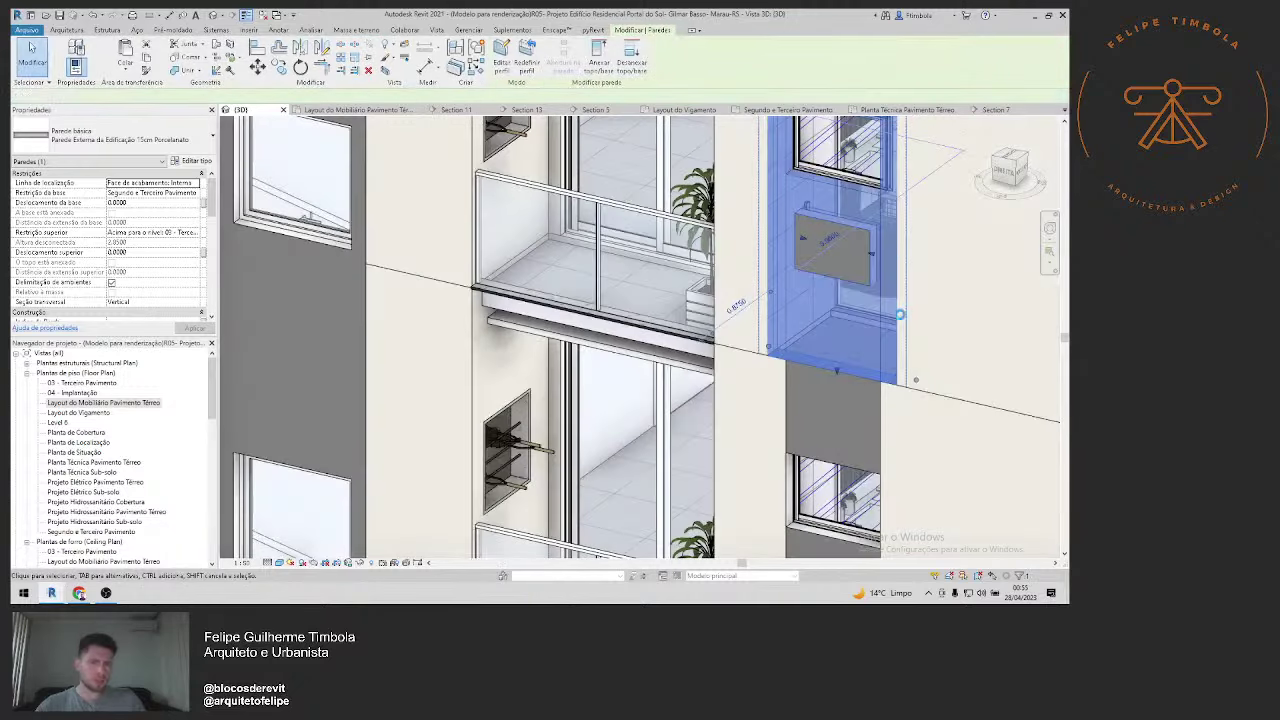
{"action": "key", "text": "Escape"}
Step: Zoom out to the whole building and bring the Enscape render window forward
{"action": "scroll", "coordinate": [644, 374], "scroll_direction": "down", "scroll_amount": 3}
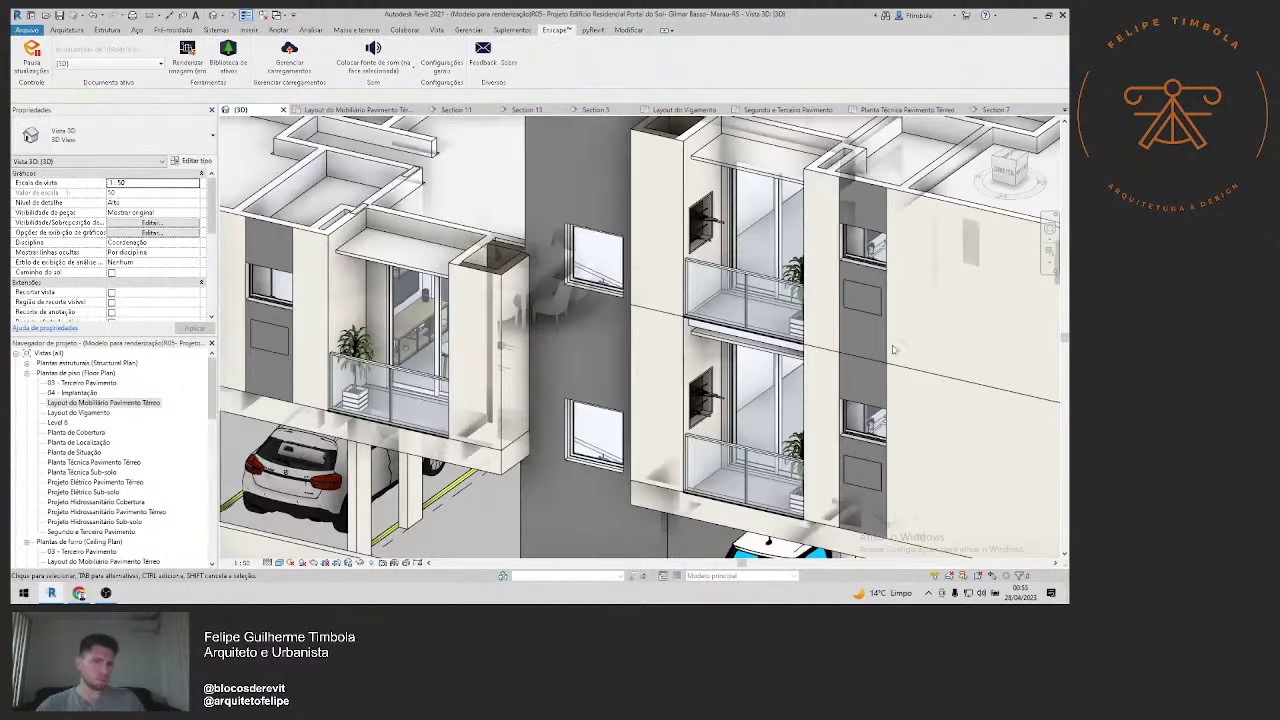
{"action": "mouse_move", "coordinate": [644, 474]}
{"action": "middle_mouse_down"}
{"action": "mouse_move", "coordinate": [644, 374]}
{"action": "mouse_move", "coordinate": [754, 374]}
{"action": "middle_mouse_up"}
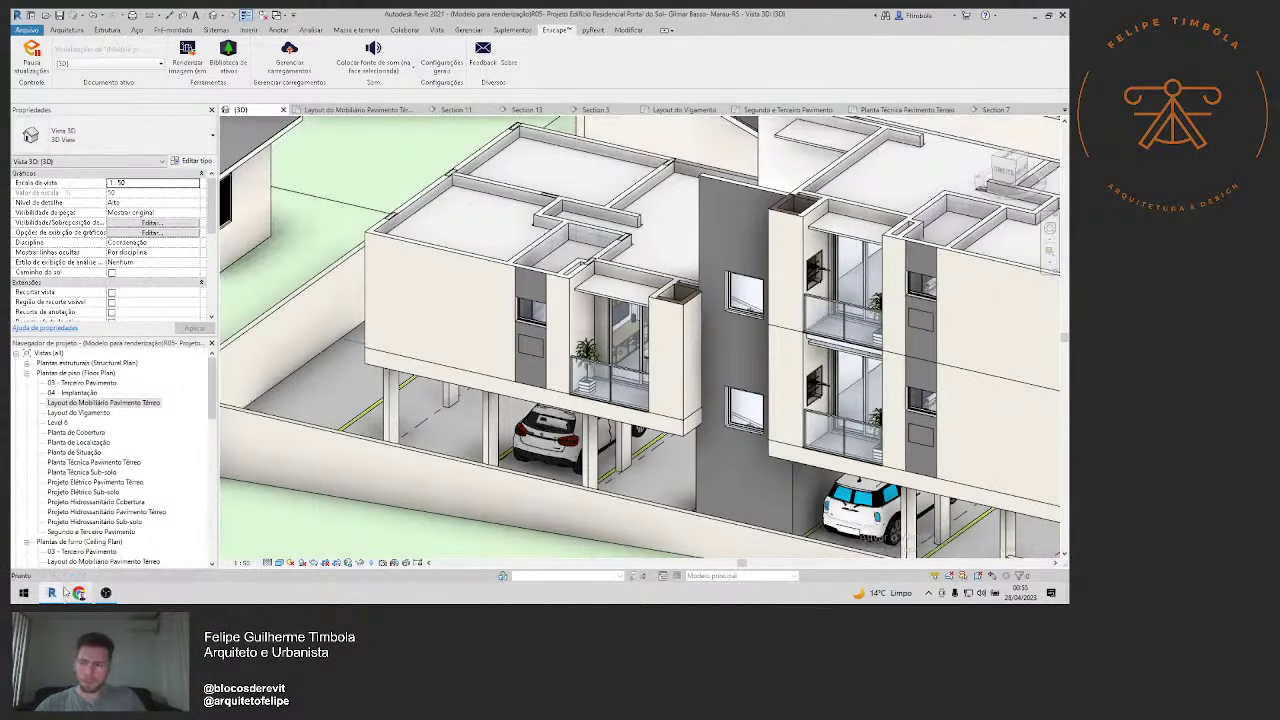
{"action": "mouse_move", "coordinate": [105, 592]}
{"action": "left_click", "coordinate": [134, 558]}
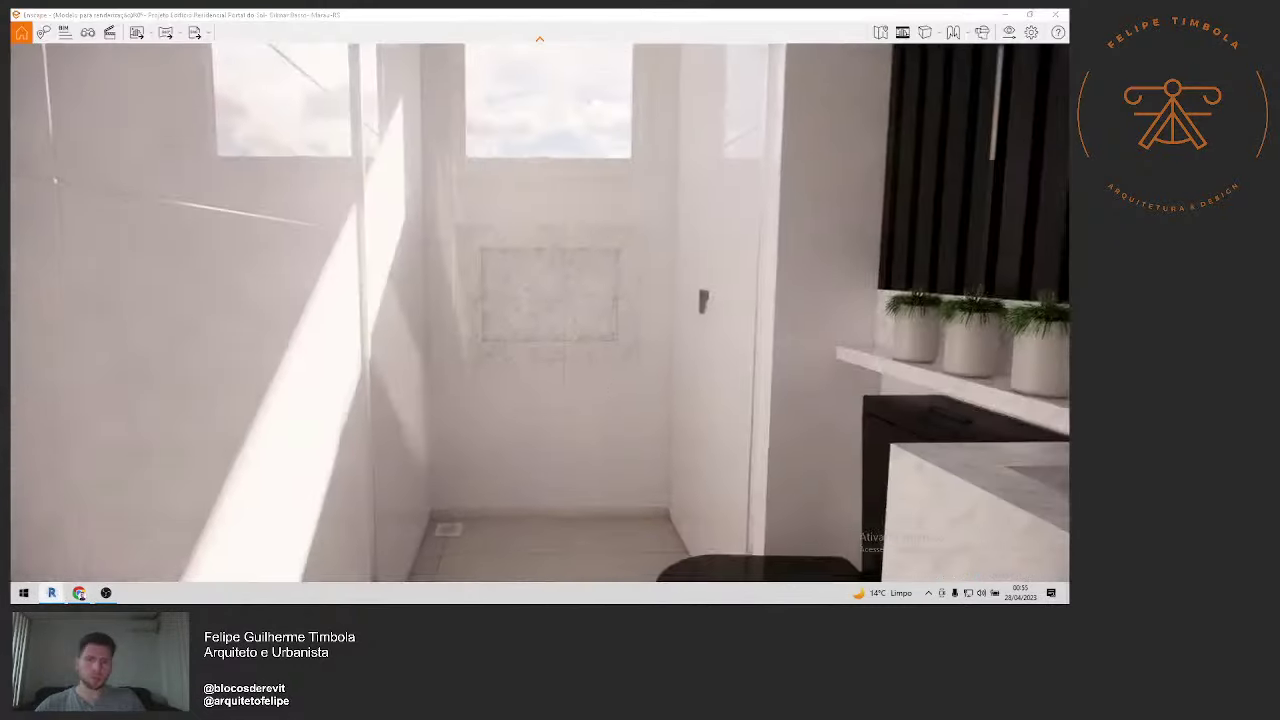
Step: Tour the Enscape render, glance at Revit's 3D view, then minimize Enscape to reveal Revit
{"action": "scroll", "coordinate": [605, 387], "scroll_direction": "up", "scroll_amount": 5}
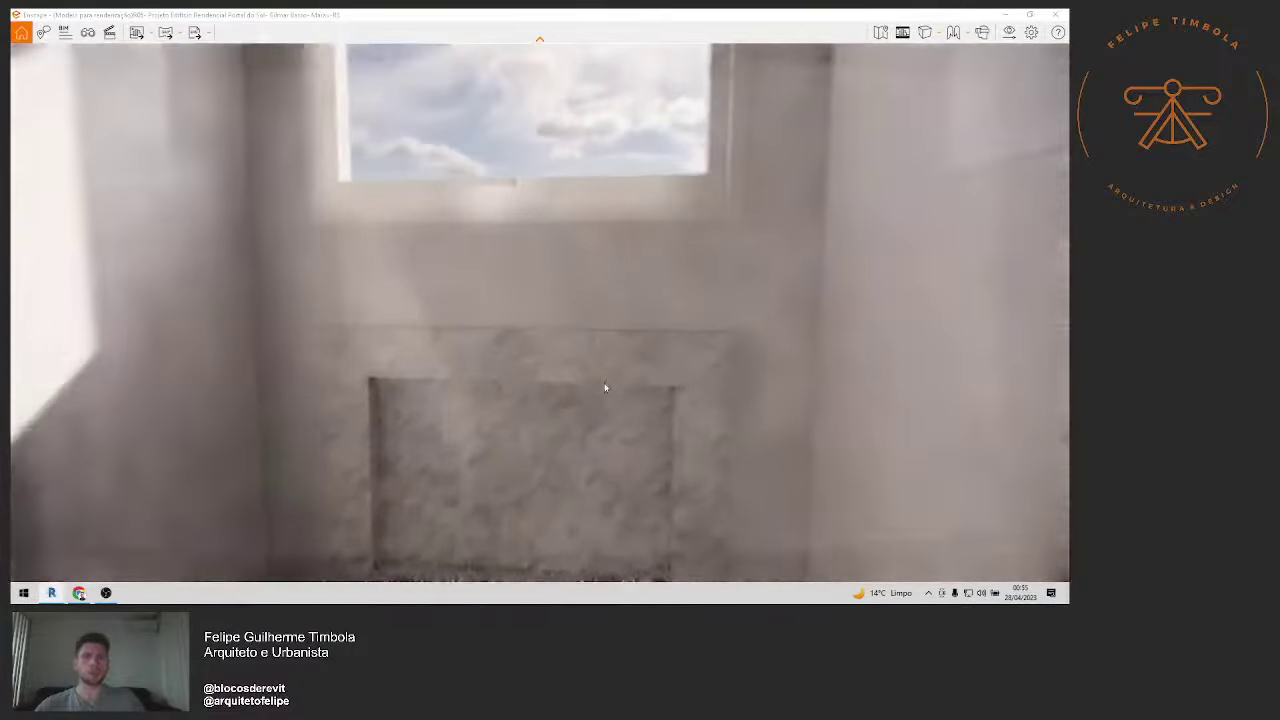
{"action": "scroll", "coordinate": [605, 387], "scroll_direction": "down", "scroll_amount": 5}
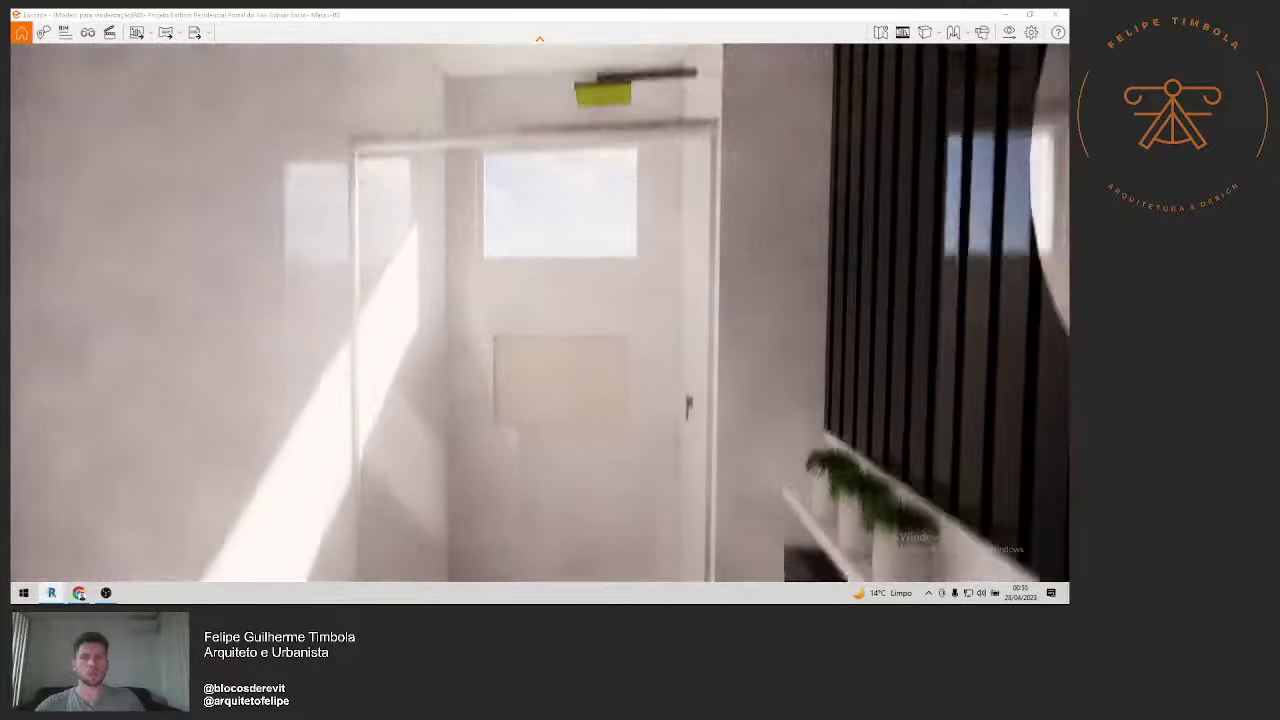
{"action": "scroll", "coordinate": [588, 389], "scroll_direction": "up", "scroll_amount": 3}
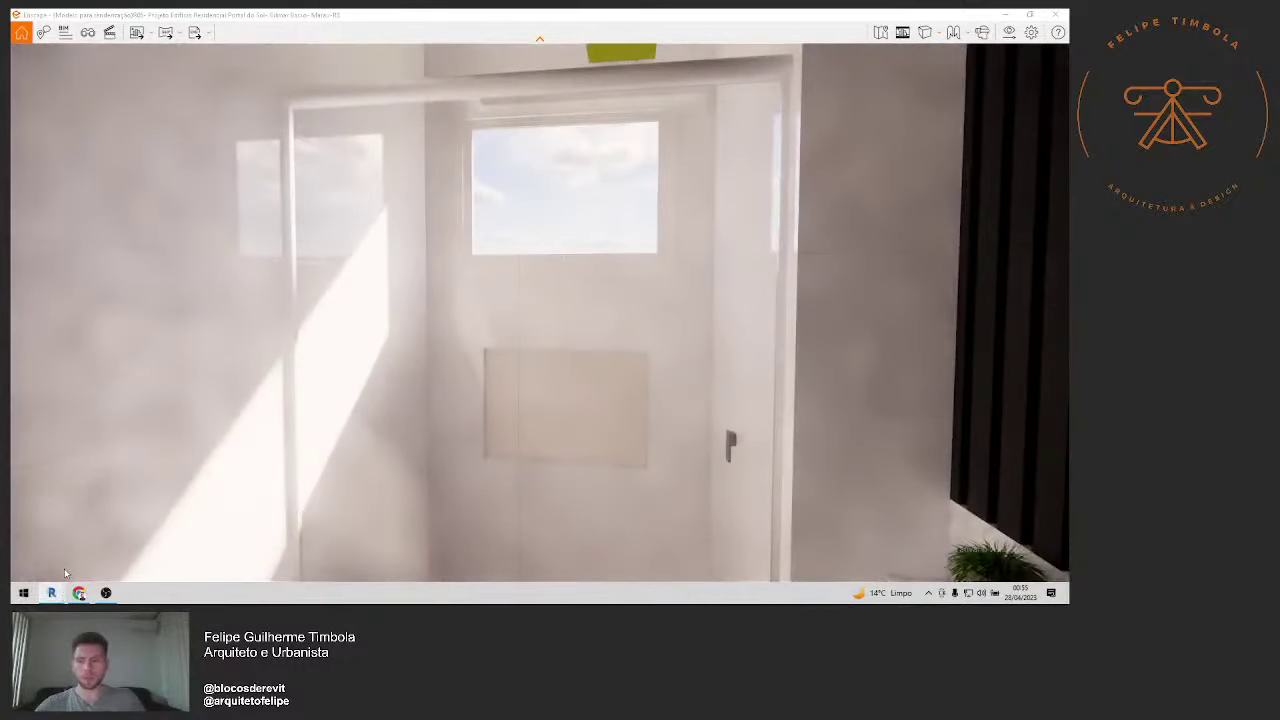
{"action": "mouse_move", "coordinate": [51, 593]}
{"action": "left_click", "coordinate": [190, 555]}
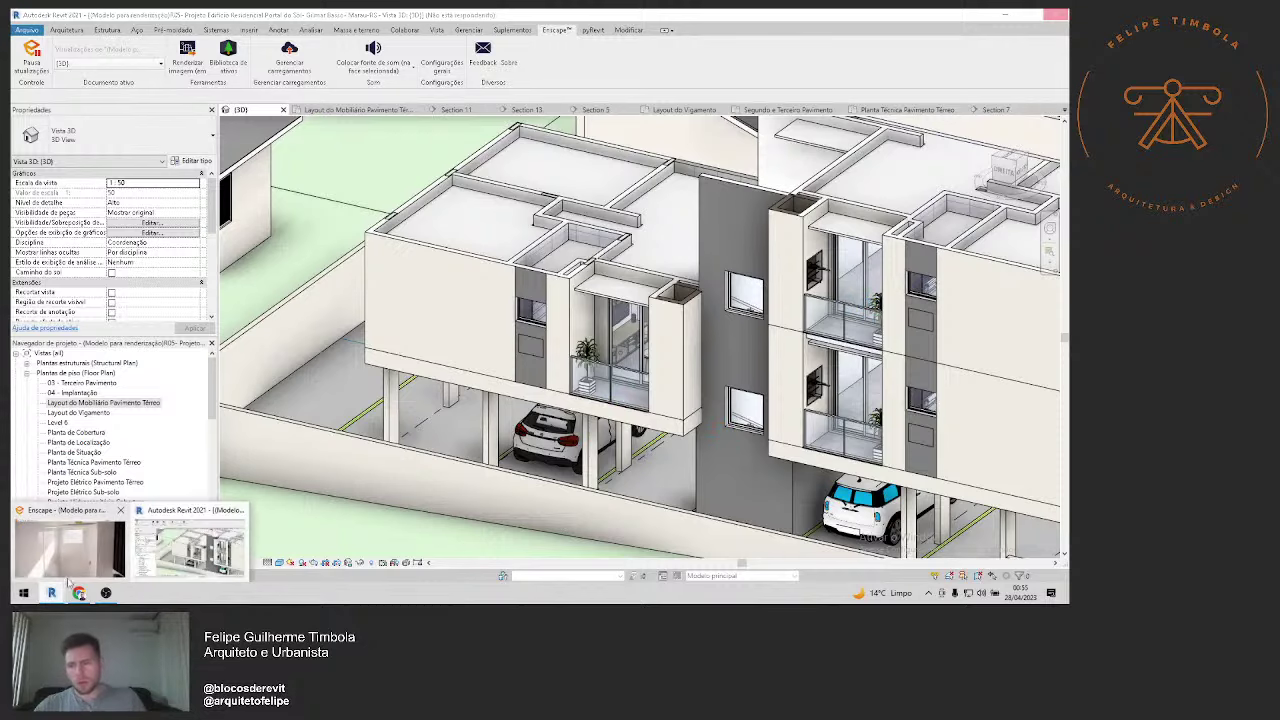
{"action": "left_click", "coordinate": [73, 554]}
{"action": "scroll", "coordinate": [508, 415], "scroll_direction": "up", "scroll_amount": 5}
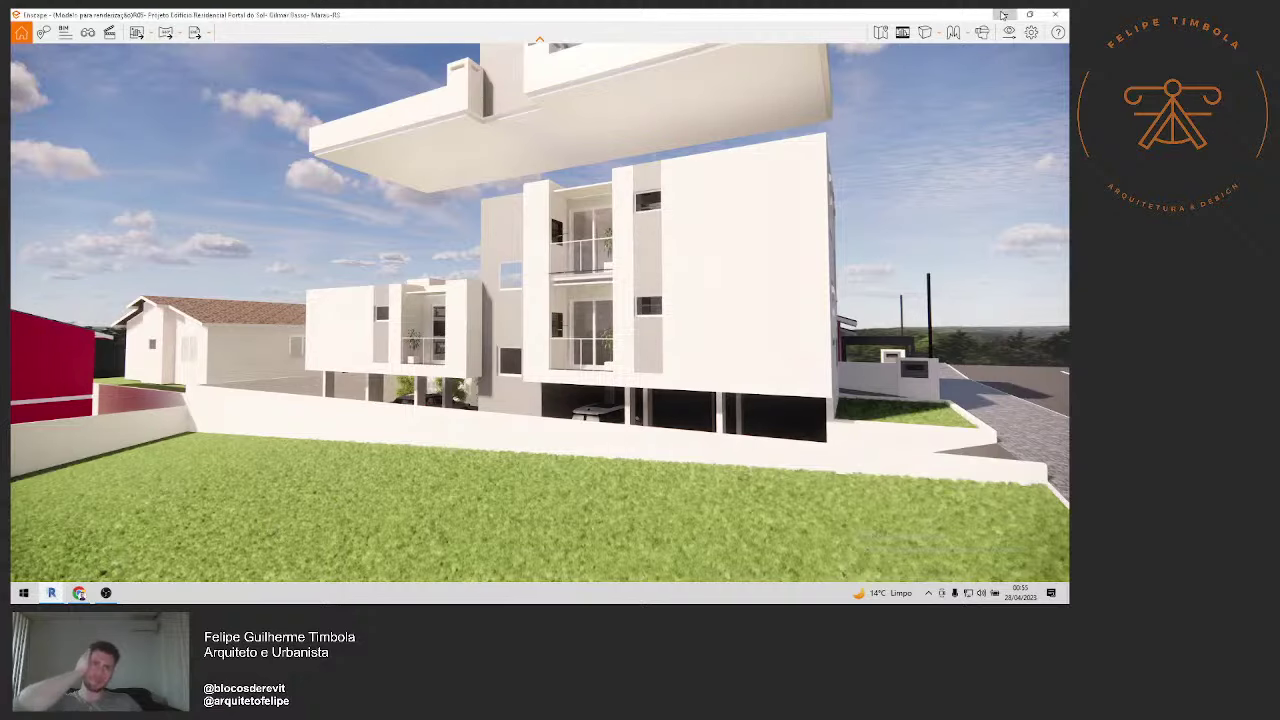
{"action": "left_click", "coordinate": [1003, 14]}
Step: Open the Layout do Mobiliário Pavimento Térreo plan, pan to the stair hall, and open Section 13
{"action": "double_click", "coordinate": [157, 404]}
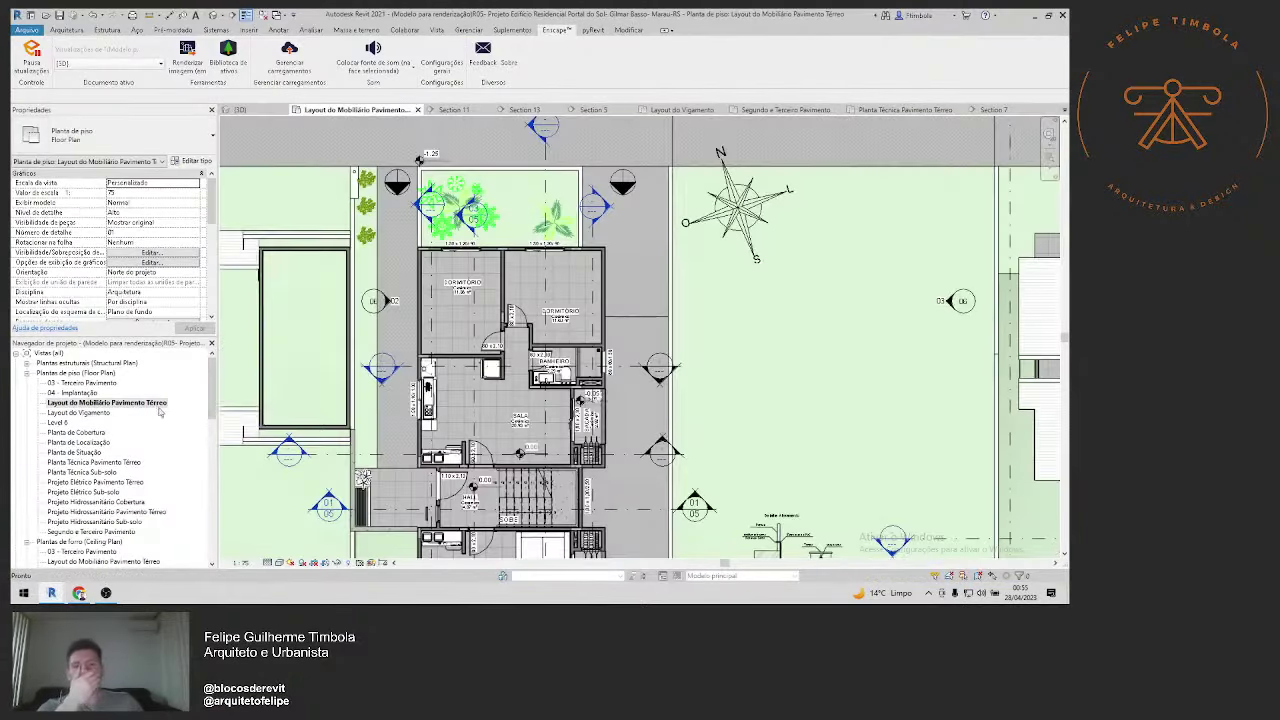
{"action": "scroll", "coordinate": [624, 466], "scroll_direction": "up", "scroll_amount": 2}
{"action": "scroll", "coordinate": [640, 450], "scroll_direction": "up", "scroll_amount": 2}
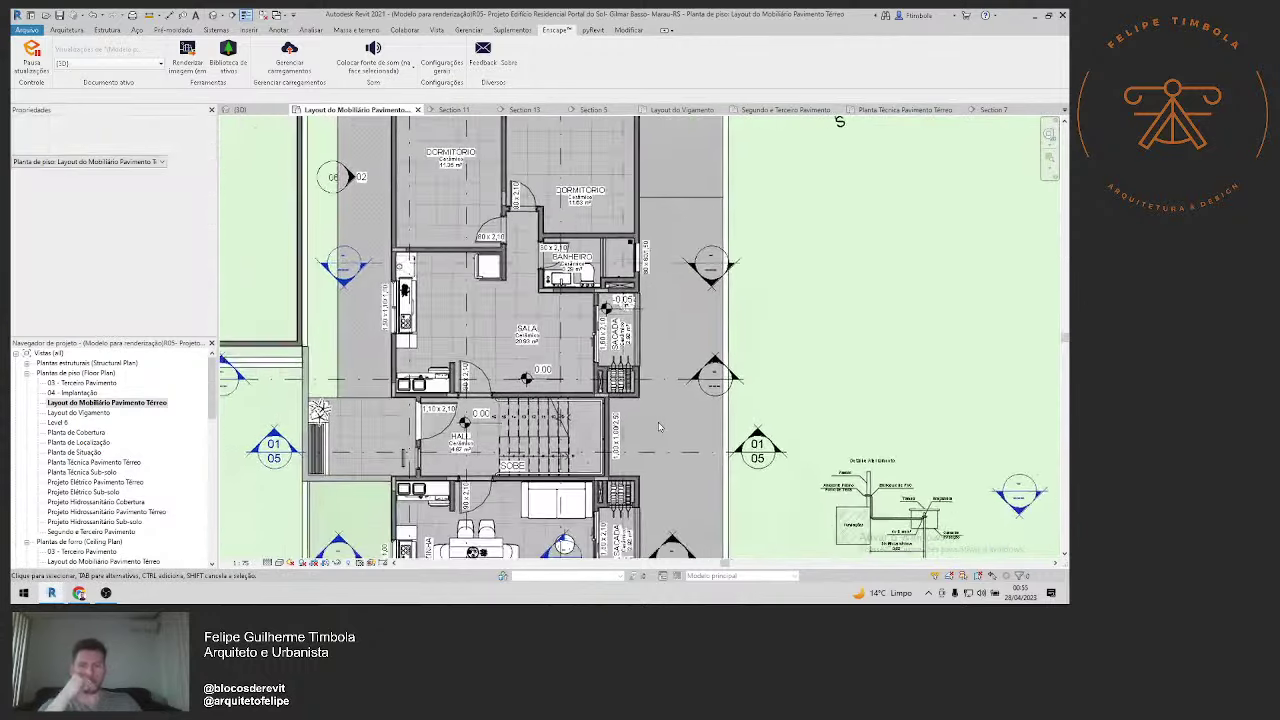
{"action": "scroll", "coordinate": [655, 432], "scroll_direction": "up", "scroll_amount": 2}
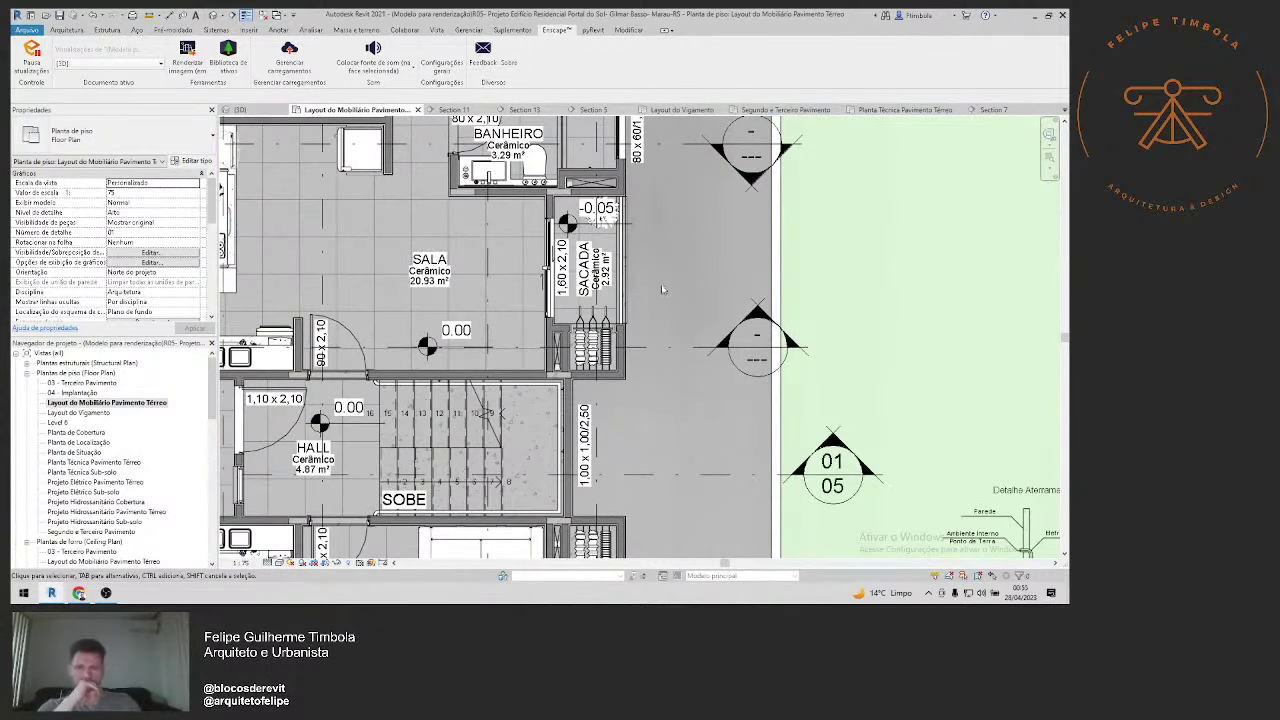
{"action": "middle_click_drag", "start_coordinate": [668, 319], "coordinate": [695, 407]}
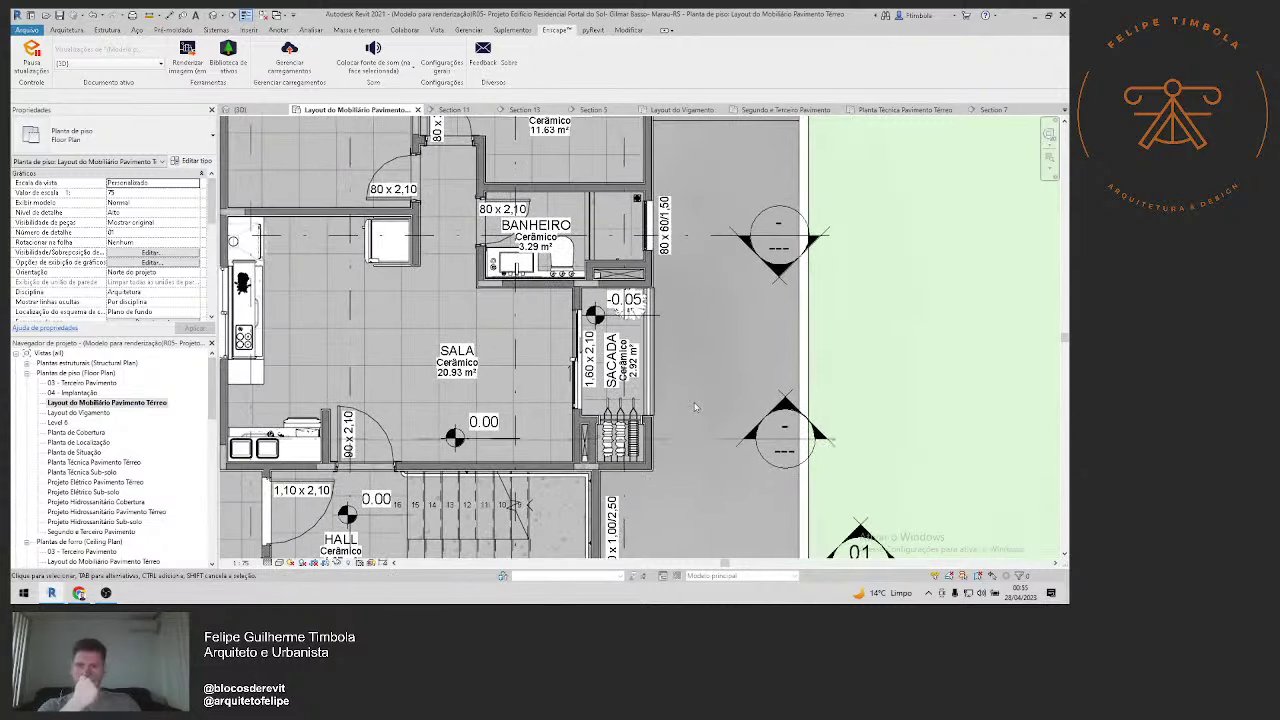
{"action": "scroll", "coordinate": [696, 407], "scroll_direction": "down", "scroll_amount": 2}
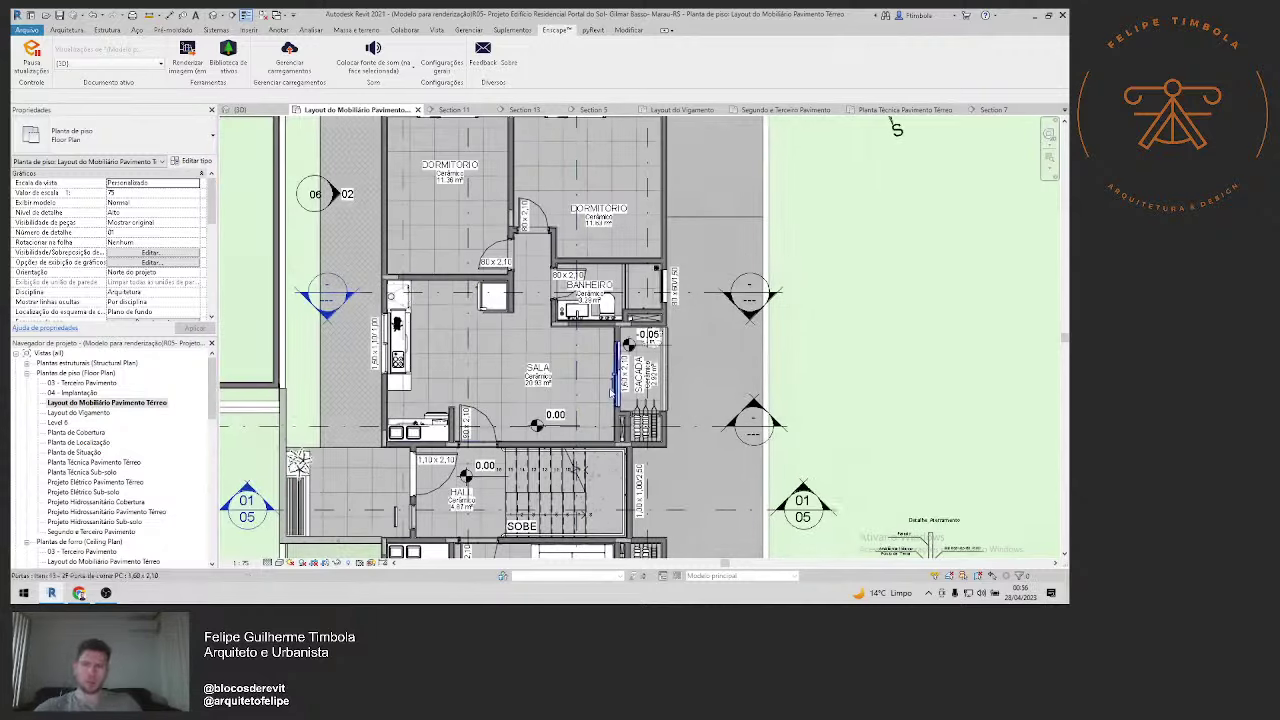
{"action": "scroll", "coordinate": [659, 281], "scroll_direction": "up", "scroll_amount": 1}
{"action": "scroll", "coordinate": [662, 260], "scroll_direction": "down", "scroll_amount": 3}
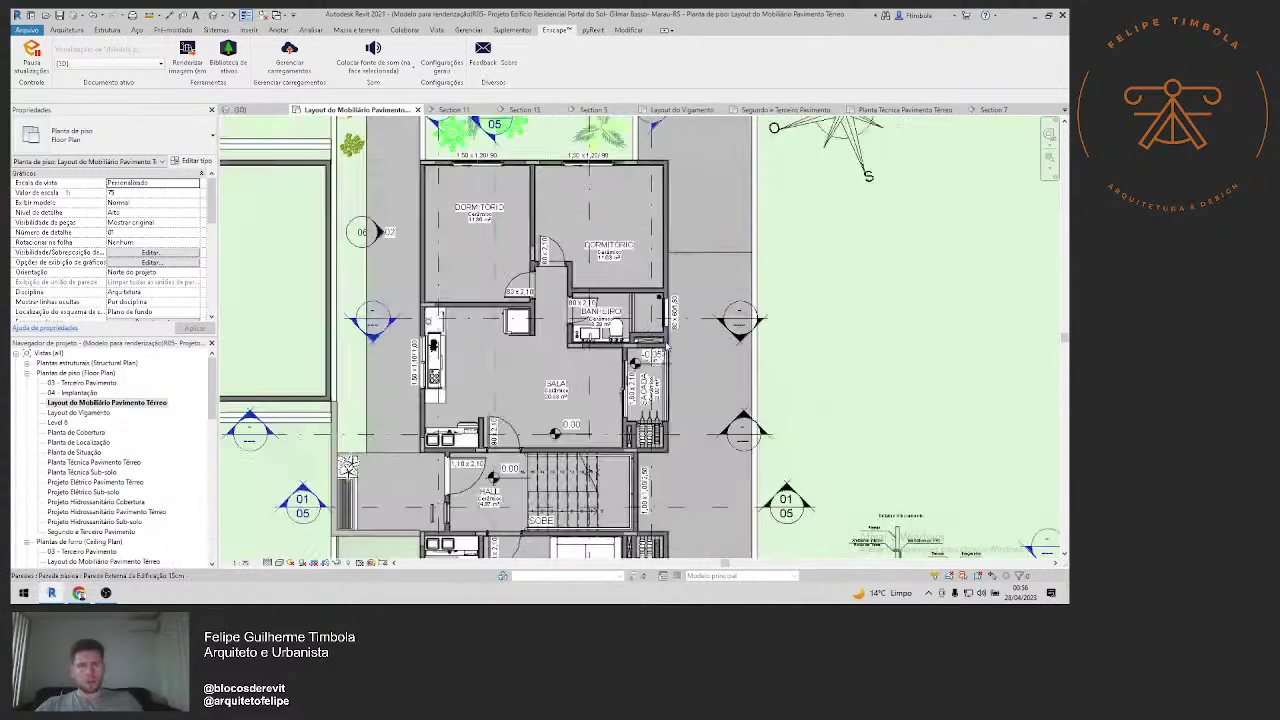
{"action": "scroll", "coordinate": [665, 240], "scroll_direction": "down", "scroll_amount": 2}
{"action": "double_click", "coordinate": [669, 220]}
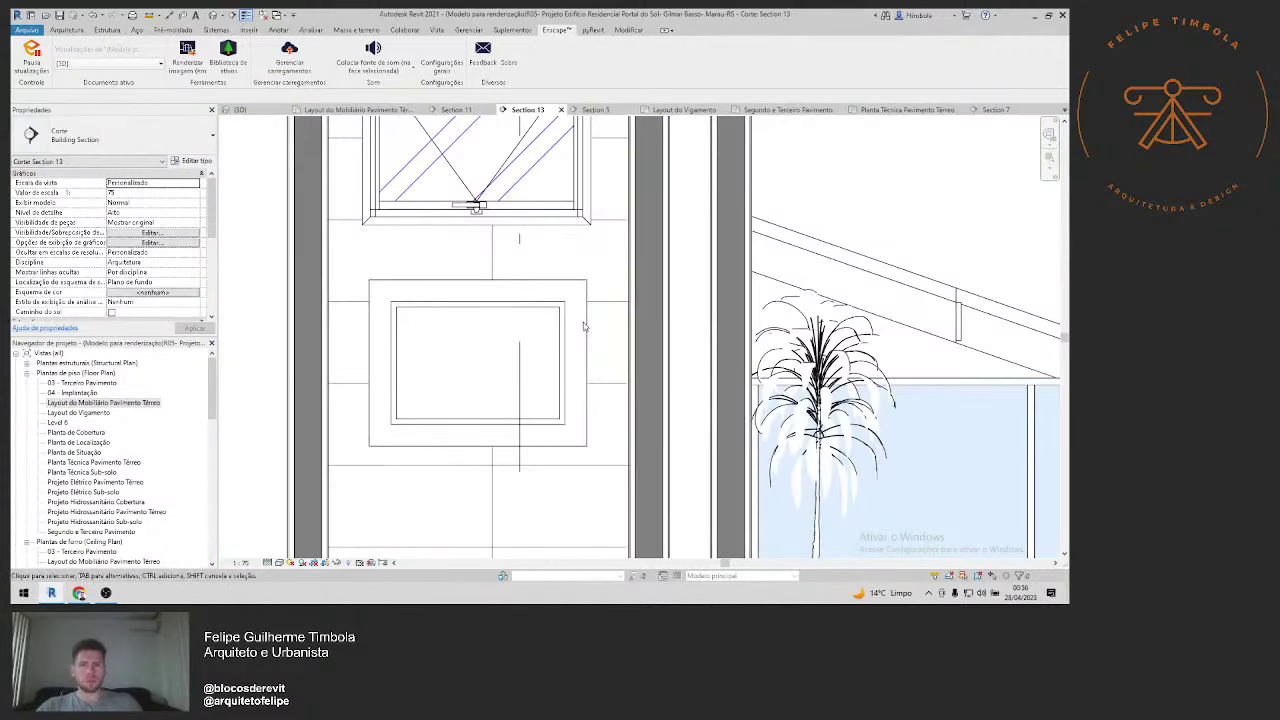
Step: Copy the niche casework and paste it aligned onto the Segundo e Terceiro Pavimento level
{"action": "left_click", "coordinate": [586, 326]}
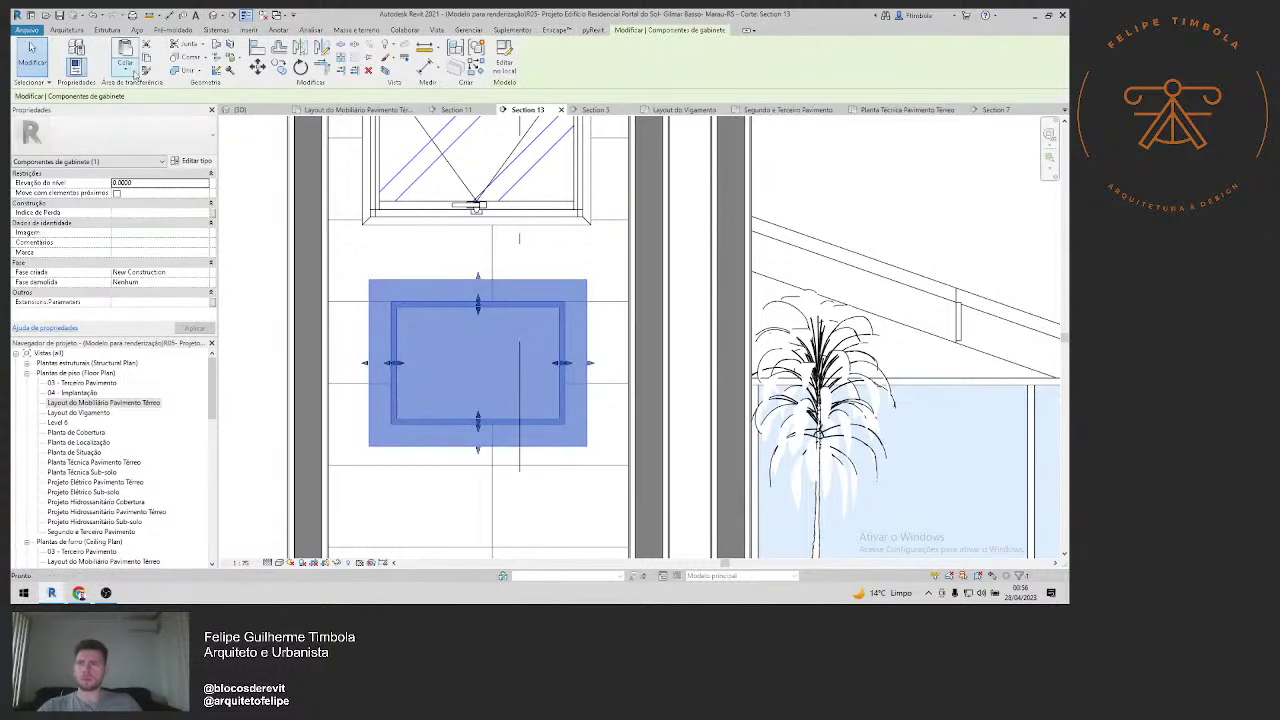
{"action": "left_click", "coordinate": [134, 76]}
{"action": "left_click", "coordinate": [150, 110]}
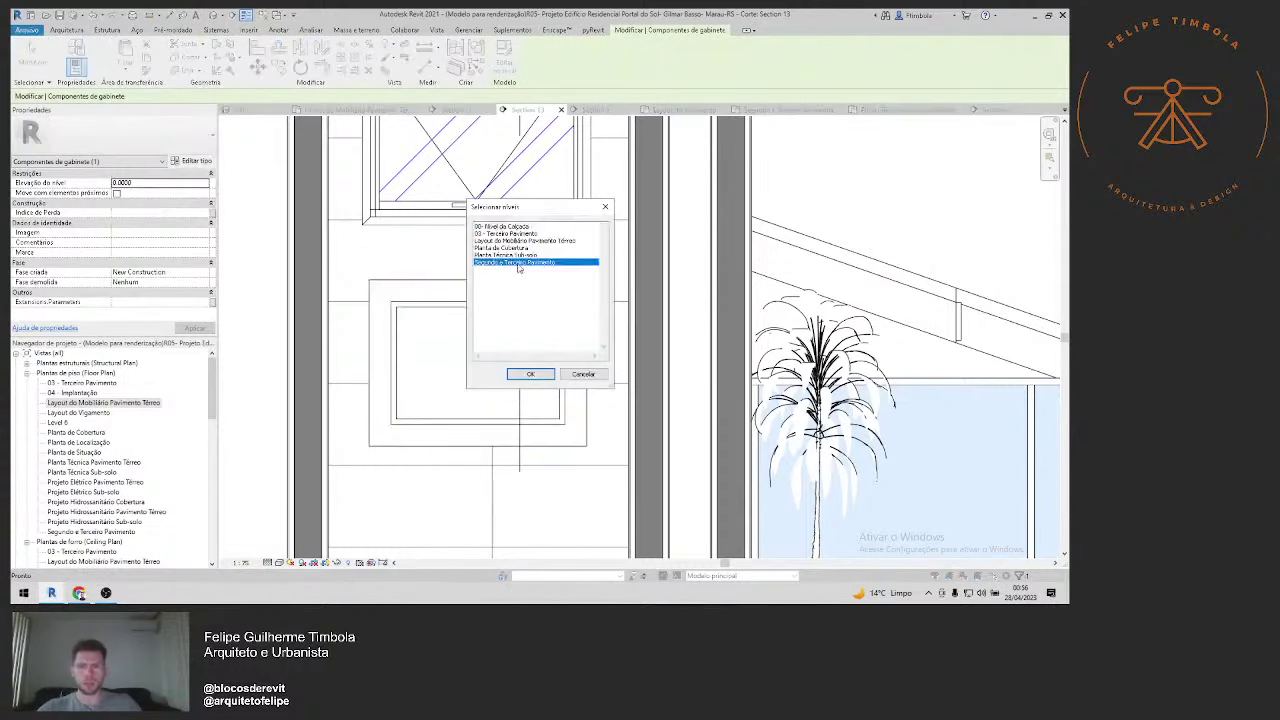
{"action": "double_click", "coordinate": [518, 266]}
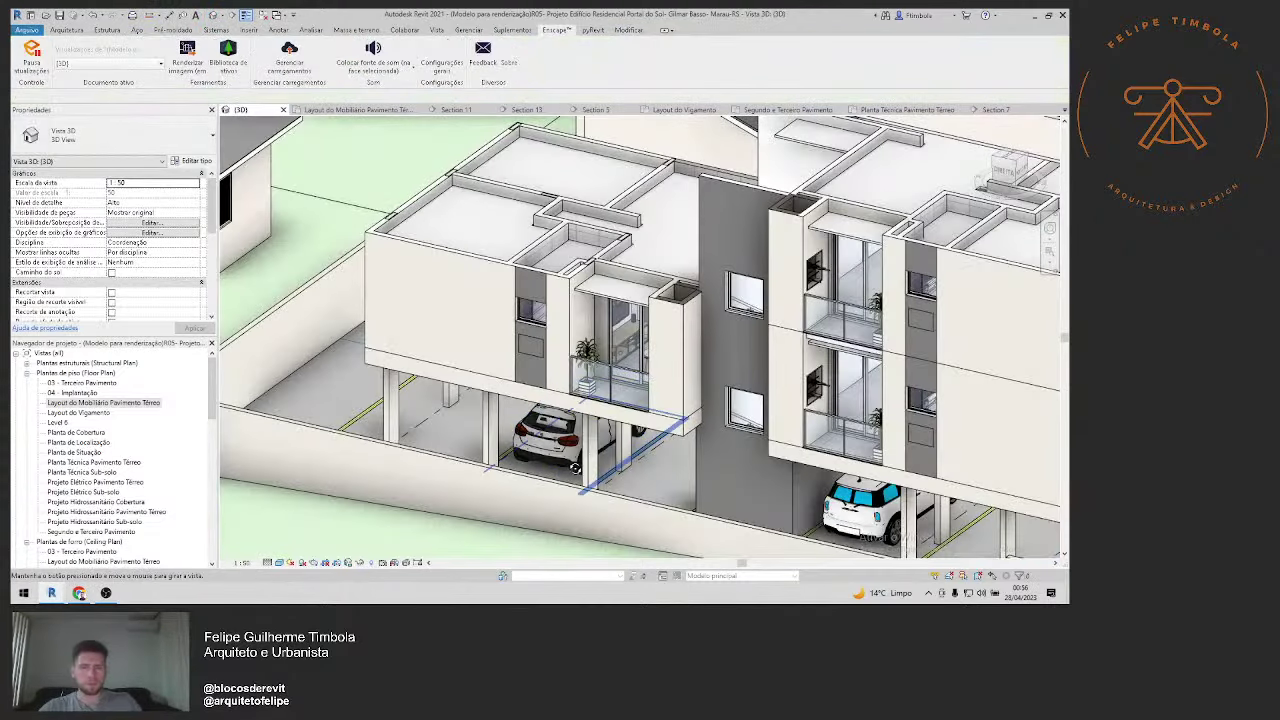
Step: Isolate the structural beam and column categories in the 3D view
{"action": "mouse_move", "coordinate": [580, 440]}
{"action": "middle_mouse_down", "text": "shift"}
{"action": "mouse_move", "coordinate": [610, 468]}
{"action": "mouse_move", "coordinate": [564, 384]}
{"action": "mouse_move", "coordinate": [664, 481]}
{"action": "middle_mouse_up", "text": "shift"}
{"action": "left_click", "coordinate": [620, 440]}
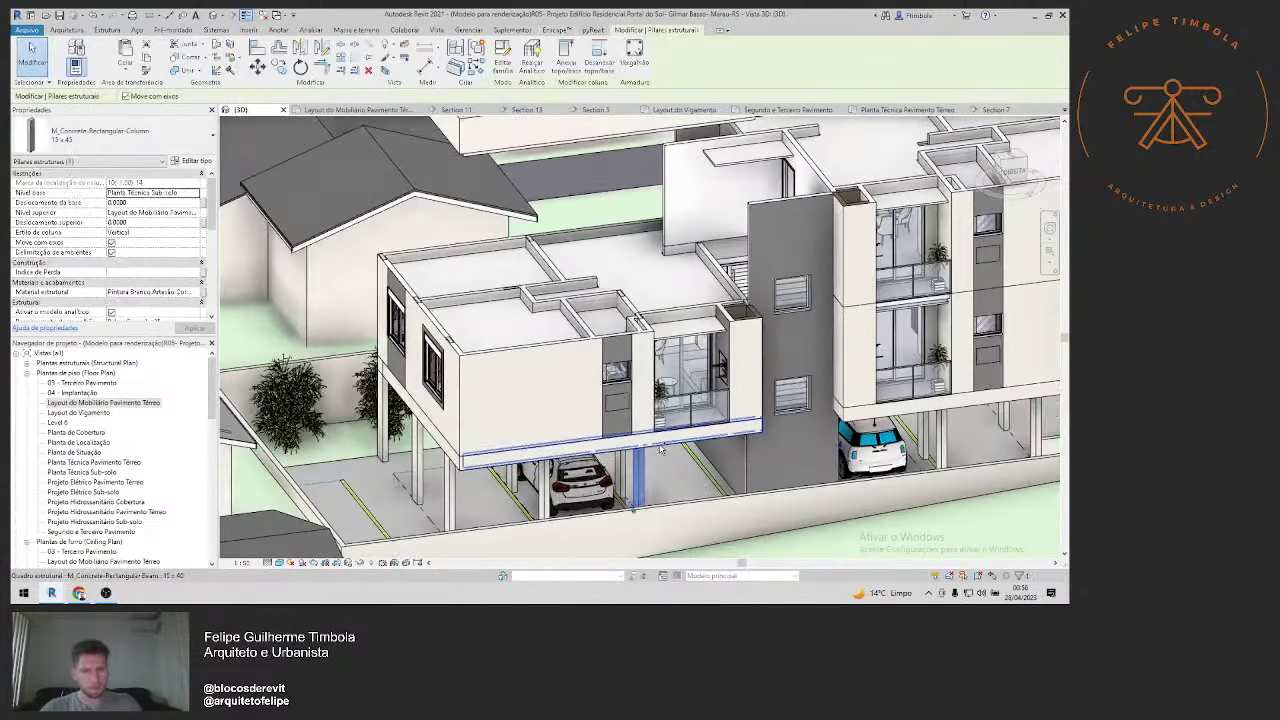
{"action": "left_click", "coordinate": [637, 480], "text": "ctrl"}
{"action": "left_click", "coordinate": [361, 563]}
{"action": "left_click", "coordinate": [388, 501]}
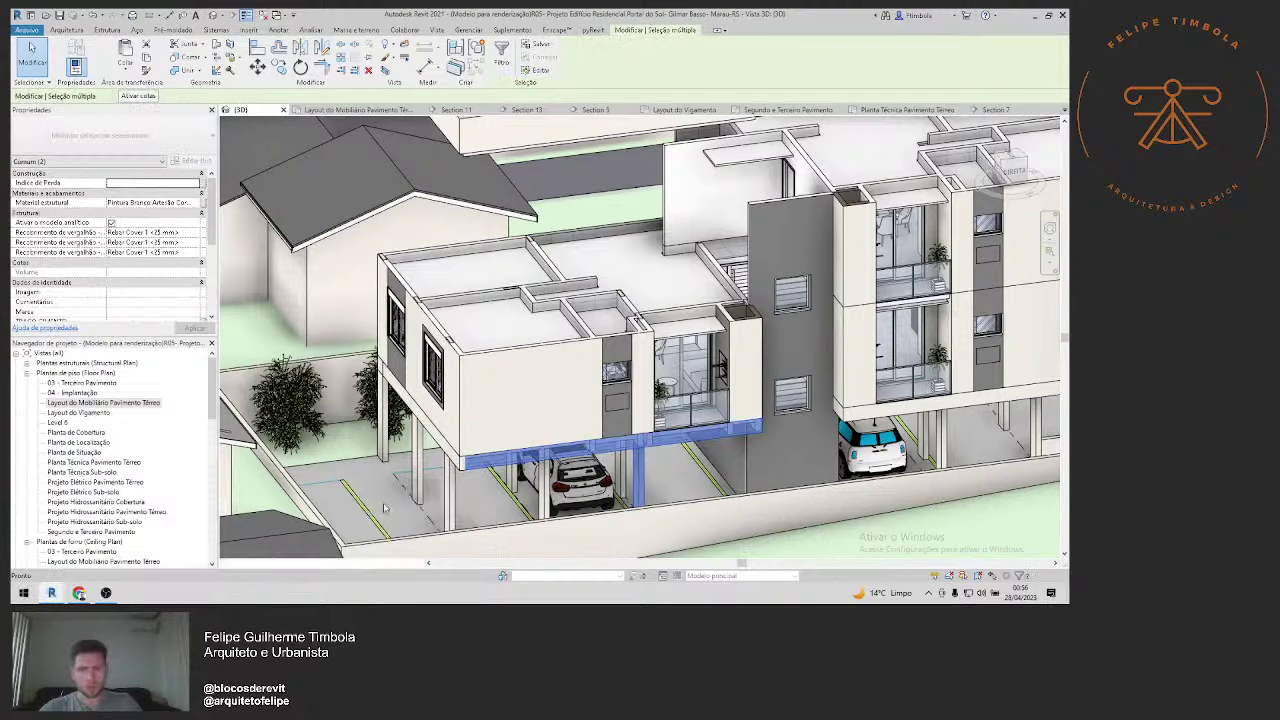
Step: Orbit and zoom around both blocks' isolated frame, then reset the temporary isolation
{"action": "mouse_move", "coordinate": [687, 490]}
{"action": "middle_mouse_down", "text": "shift"}
{"action": "mouse_move", "coordinate": [837, 447]}
{"action": "mouse_move", "coordinate": [651, 443]}
{"action": "mouse_move", "coordinate": [834, 443]}
{"action": "mouse_move", "coordinate": [838, 430]}
{"action": "mouse_move", "coordinate": [707, 503]}
{"action": "mouse_move", "coordinate": [700, 460]}
{"action": "middle_mouse_up", "text": "shift"}
{"action": "scroll", "coordinate": [517, 386], "scroll_direction": "up", "scroll_amount": 3}
{"action": "scroll", "coordinate": [517, 386], "scroll_direction": "up", "scroll_amount": 3}
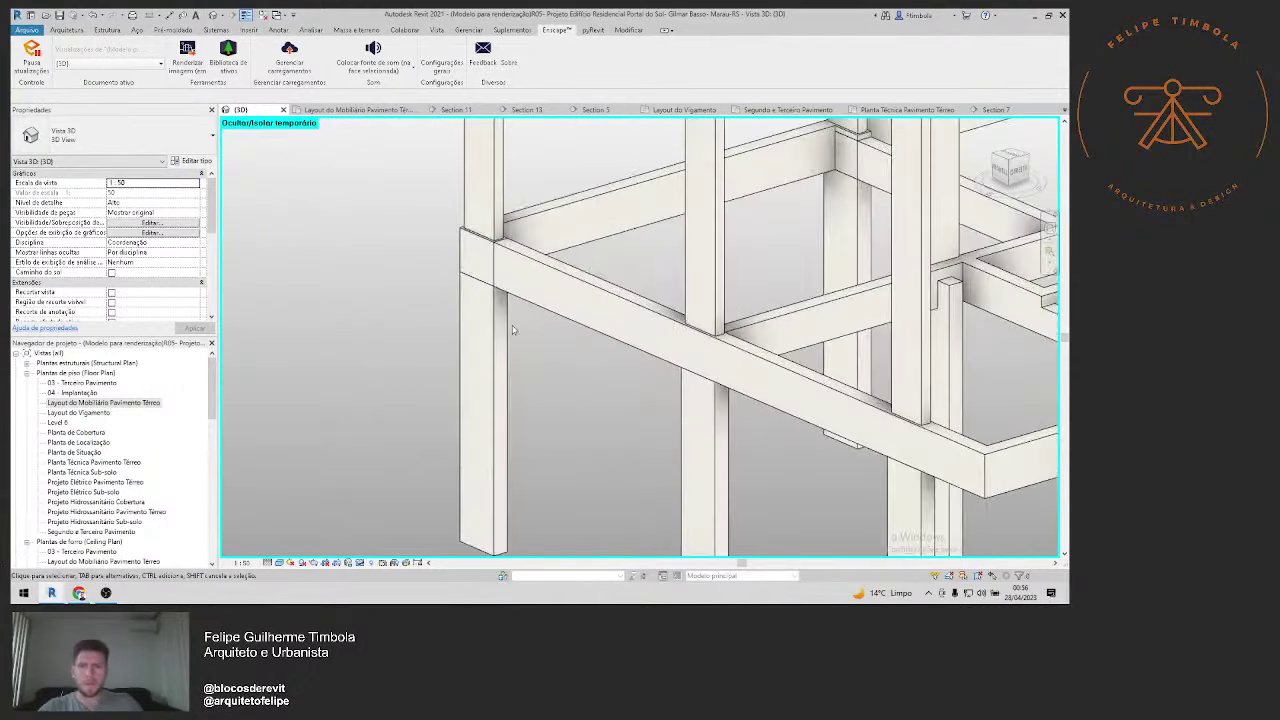
{"action": "scroll", "coordinate": [497, 356], "scroll_direction": "down", "scroll_amount": 2}
{"action": "middle_click_drag", "start_coordinate": [497, 356], "coordinate": [664, 428], "text": "shift"}
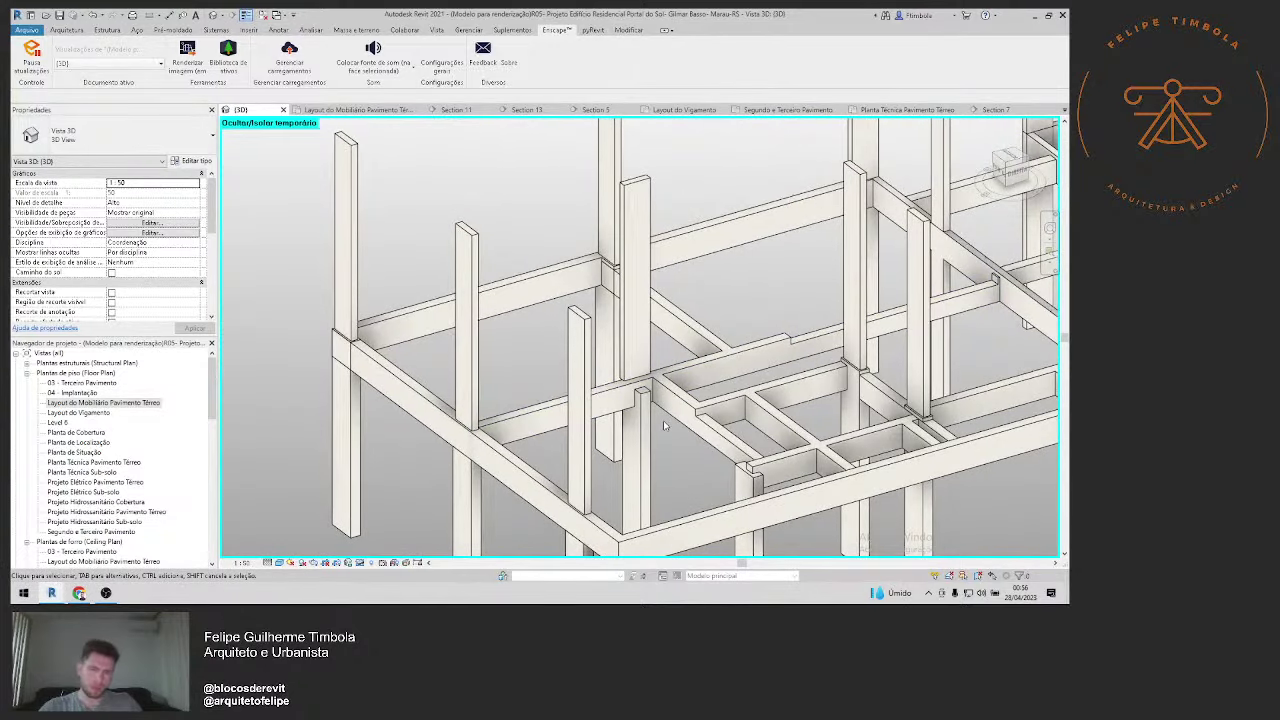
{"action": "scroll", "coordinate": [655, 357], "scroll_direction": "down", "scroll_amount": 2}
{"action": "middle_click_drag", "start_coordinate": [655, 357], "coordinate": [805, 492], "text": "shift"}
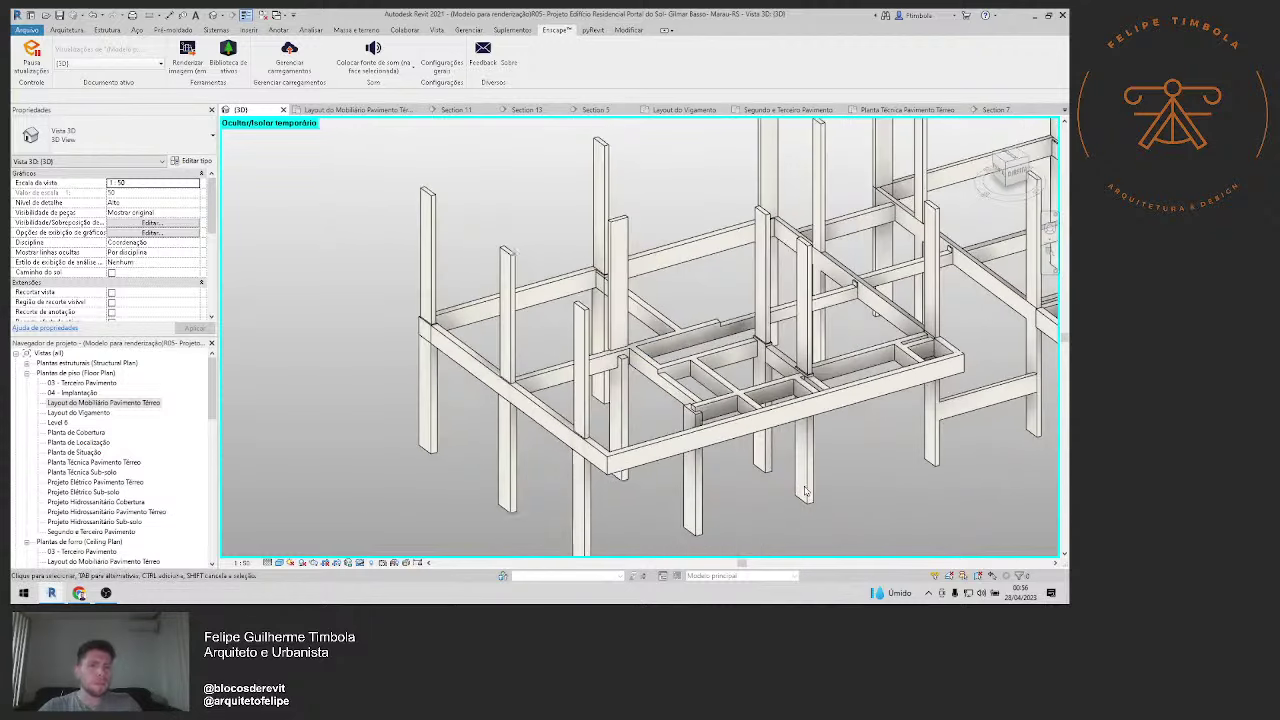
{"action": "scroll", "coordinate": [754, 480], "scroll_direction": "up", "scroll_amount": 2}
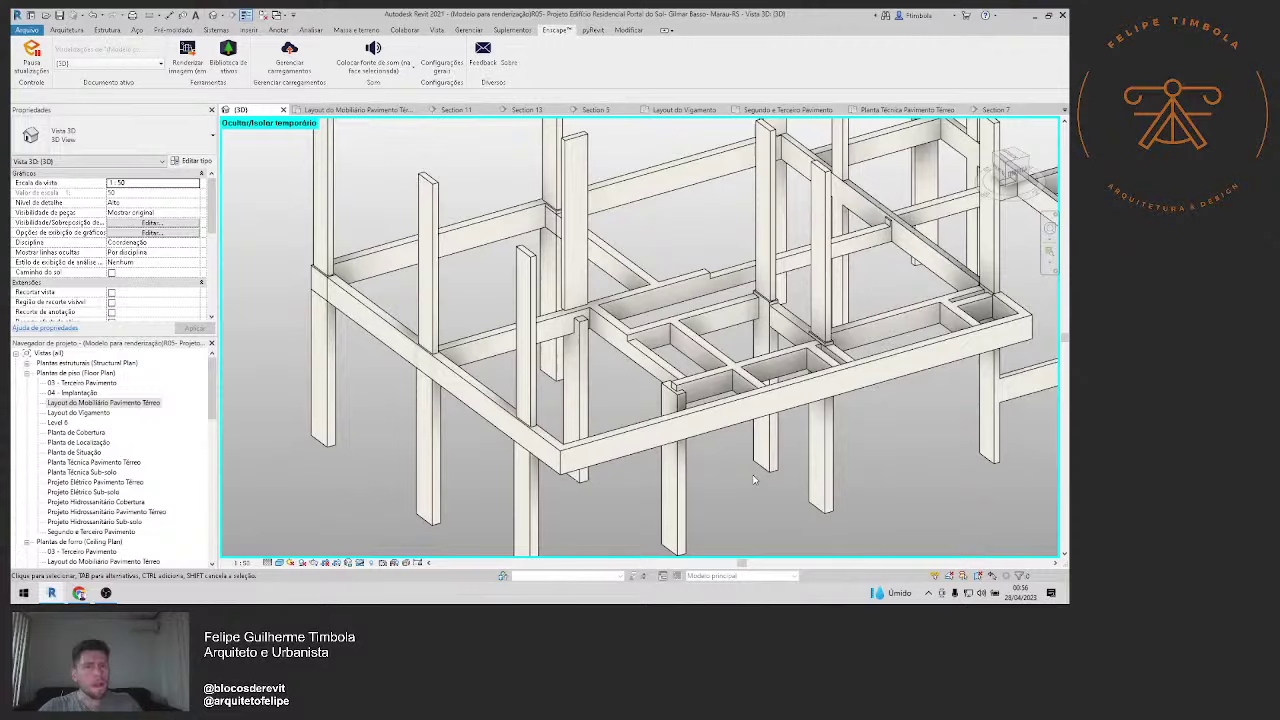
{"action": "middle_click_drag", "start_coordinate": [754, 480], "coordinate": [655, 503], "text": "shift"}
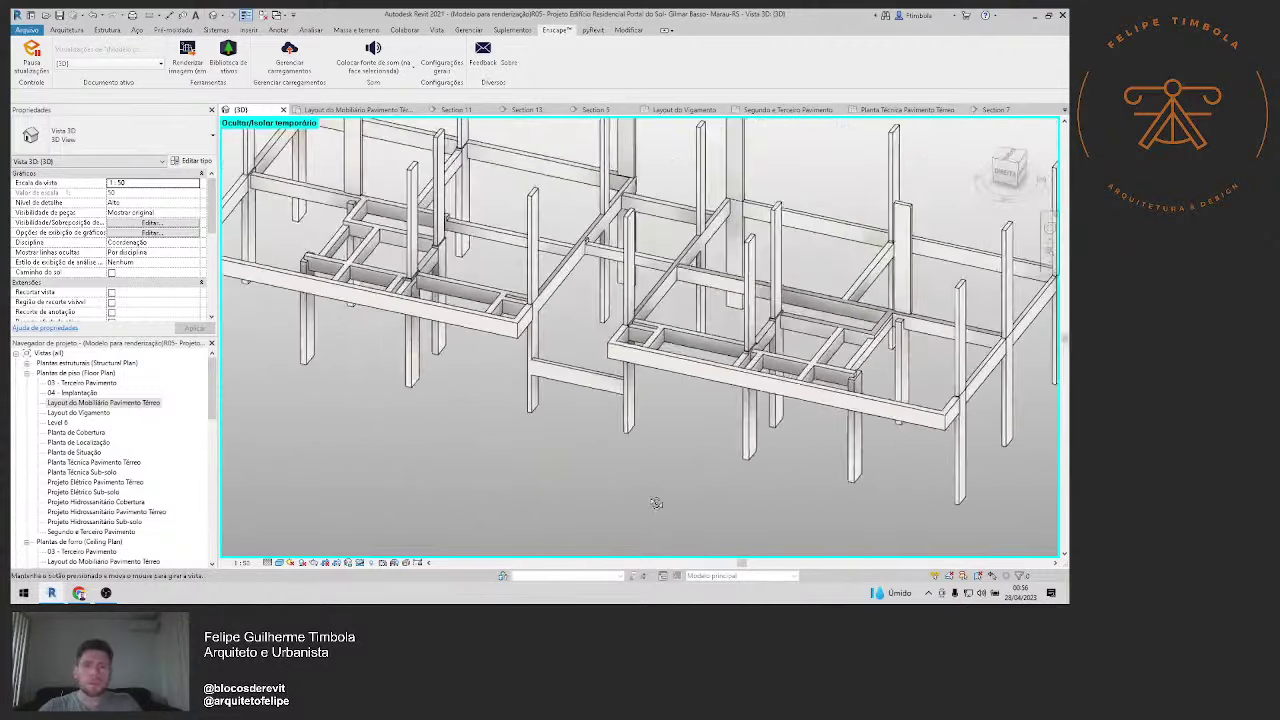
{"action": "mouse_move", "coordinate": [655, 503]}
{"action": "middle_mouse_down", "text": "shift"}
{"action": "mouse_move", "coordinate": [628, 496]}
{"action": "mouse_move", "coordinate": [759, 455]}
{"action": "middle_mouse_up", "text": "shift"}
{"action": "scroll", "coordinate": [816, 464], "scroll_direction": "down", "scroll_amount": 3}
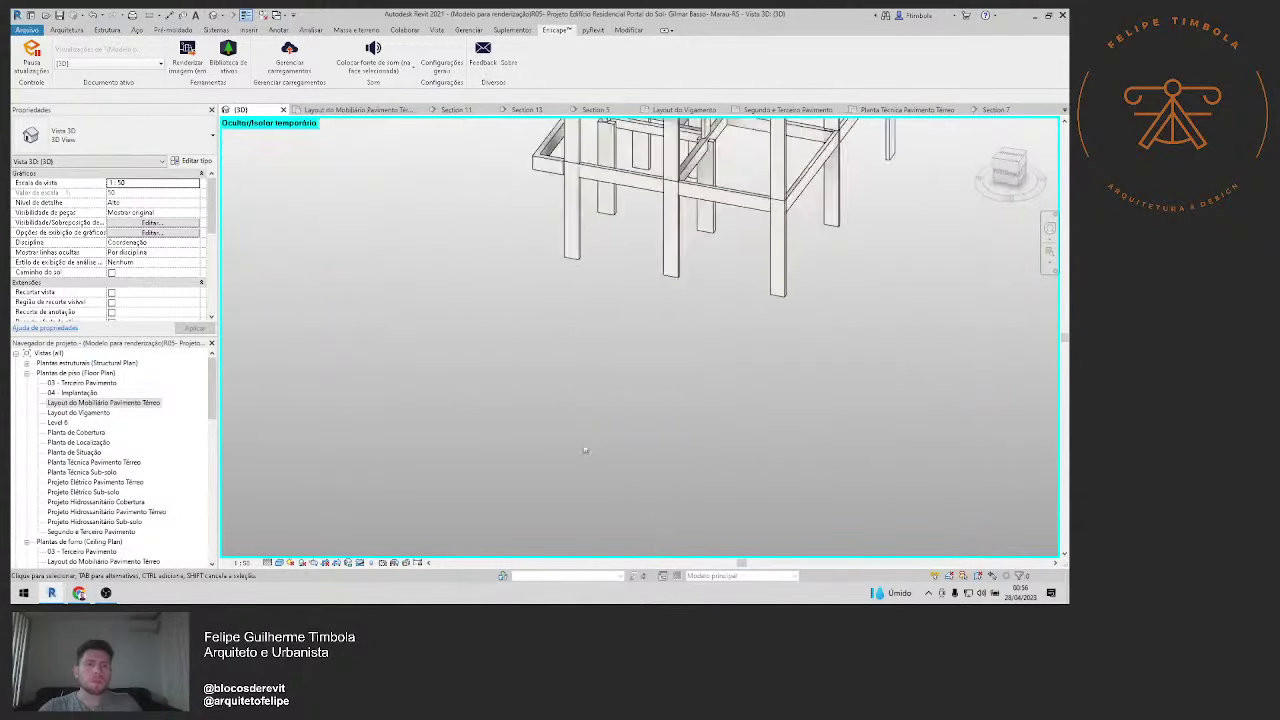
{"action": "scroll", "coordinate": [759, 455], "scroll_direction": "up", "scroll_amount": 2}
{"action": "scroll", "coordinate": [829, 409], "scroll_direction": "up", "scroll_amount": 2}
{"action": "scroll", "coordinate": [846, 380], "scroll_direction": "up", "scroll_amount": 2}
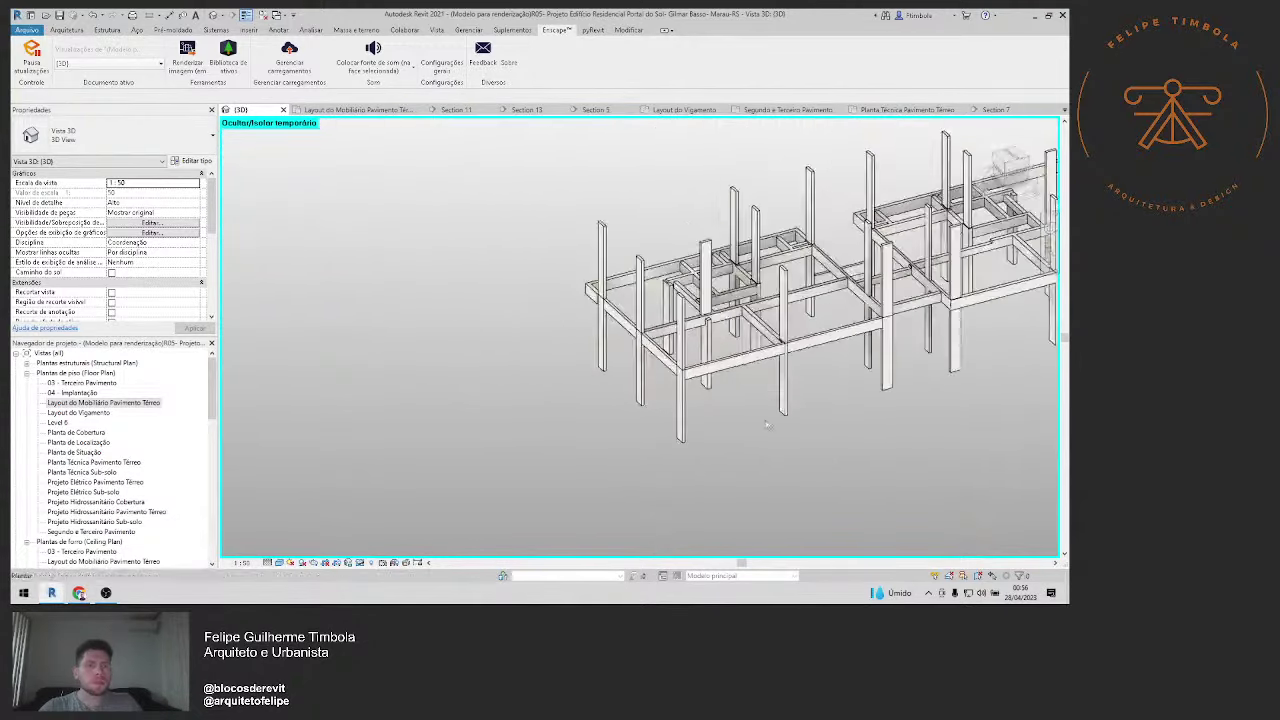
{"action": "scroll", "coordinate": [846, 372], "scroll_direction": "up", "scroll_amount": 2}
{"action": "scroll", "coordinate": [603, 437], "scroll_direction": "up", "scroll_amount": 2}
{"action": "scroll", "coordinate": [808, 314], "scroll_direction": "up", "scroll_amount": 2}
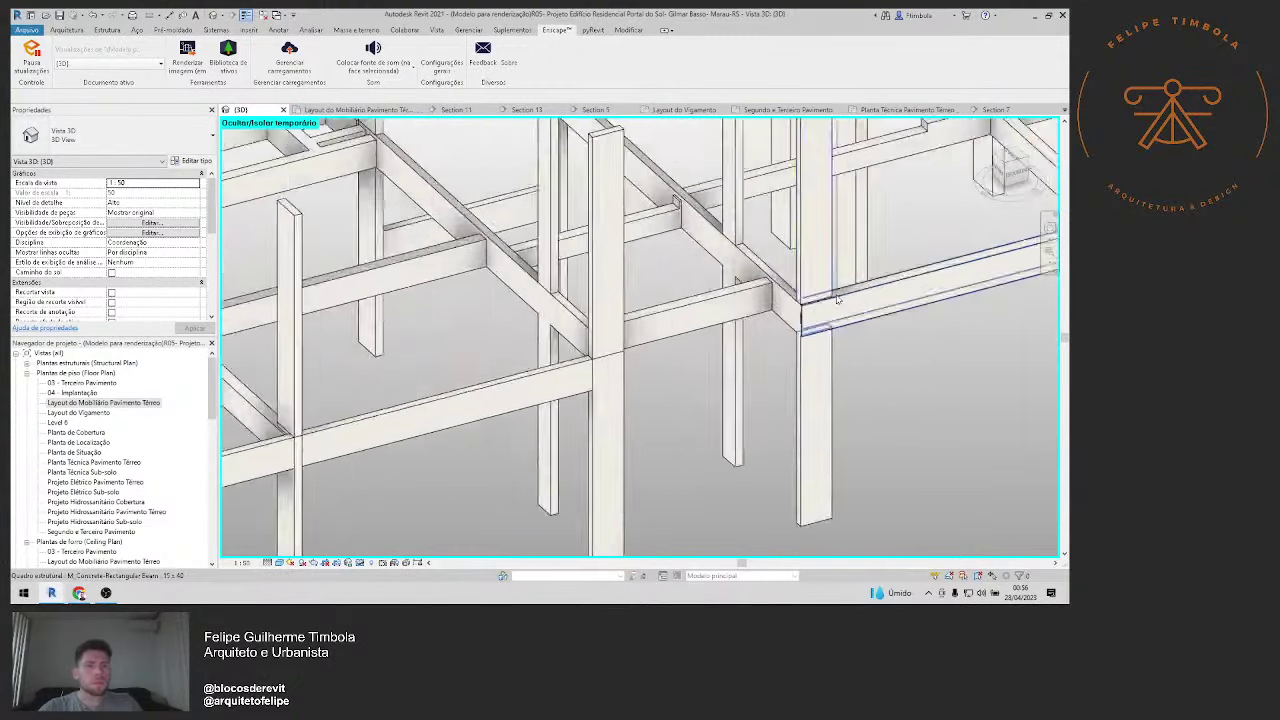
{"action": "scroll", "coordinate": [829, 312], "scroll_direction": "up", "scroll_amount": 2}
{"action": "scroll", "coordinate": [755, 346], "scroll_direction": "down", "scroll_amount": 1}
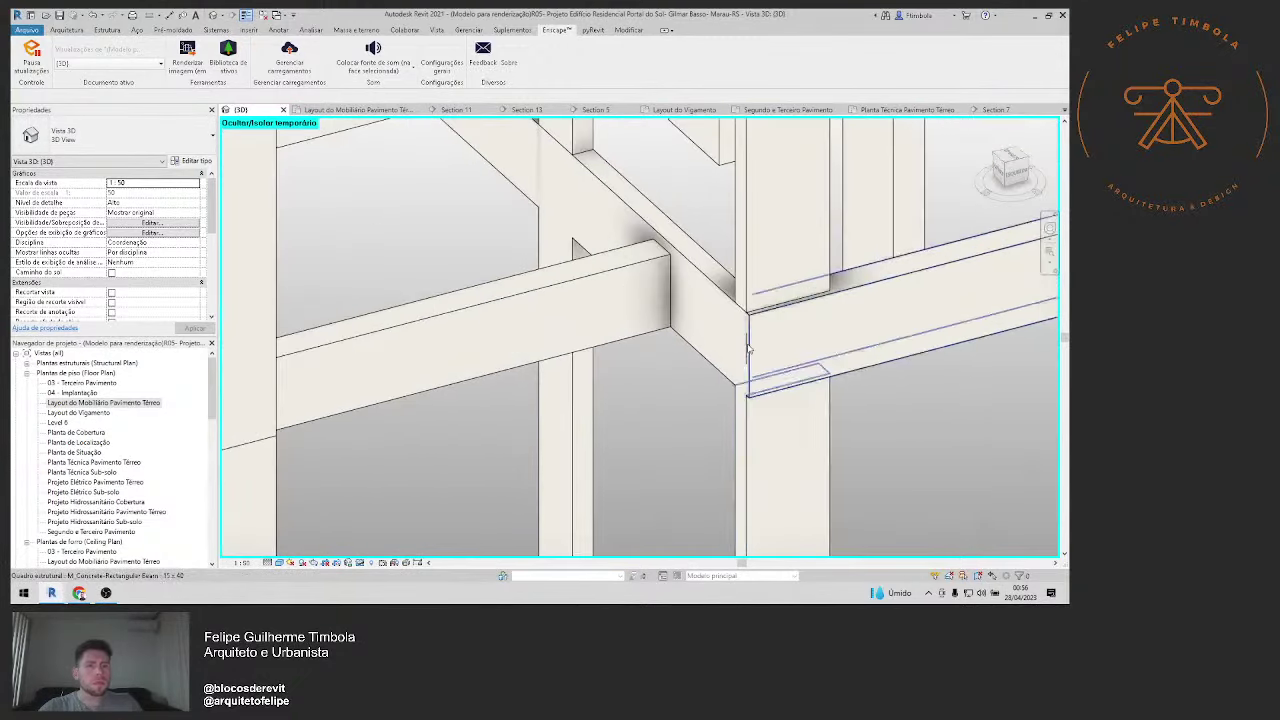
{"action": "scroll", "coordinate": [757, 360], "scroll_direction": "down", "scroll_amount": 3}
{"action": "scroll", "coordinate": [754, 455], "scroll_direction": "down", "scroll_amount": 2}
{"action": "mouse_move", "coordinate": [754, 455]}
{"action": "middle_mouse_down", "text": "shift"}
{"action": "mouse_move", "coordinate": [832, 370]}
{"action": "mouse_move", "coordinate": [847, 506]}
{"action": "mouse_move", "coordinate": [803, 507]}
{"action": "middle_mouse_up", "text": "shift"}
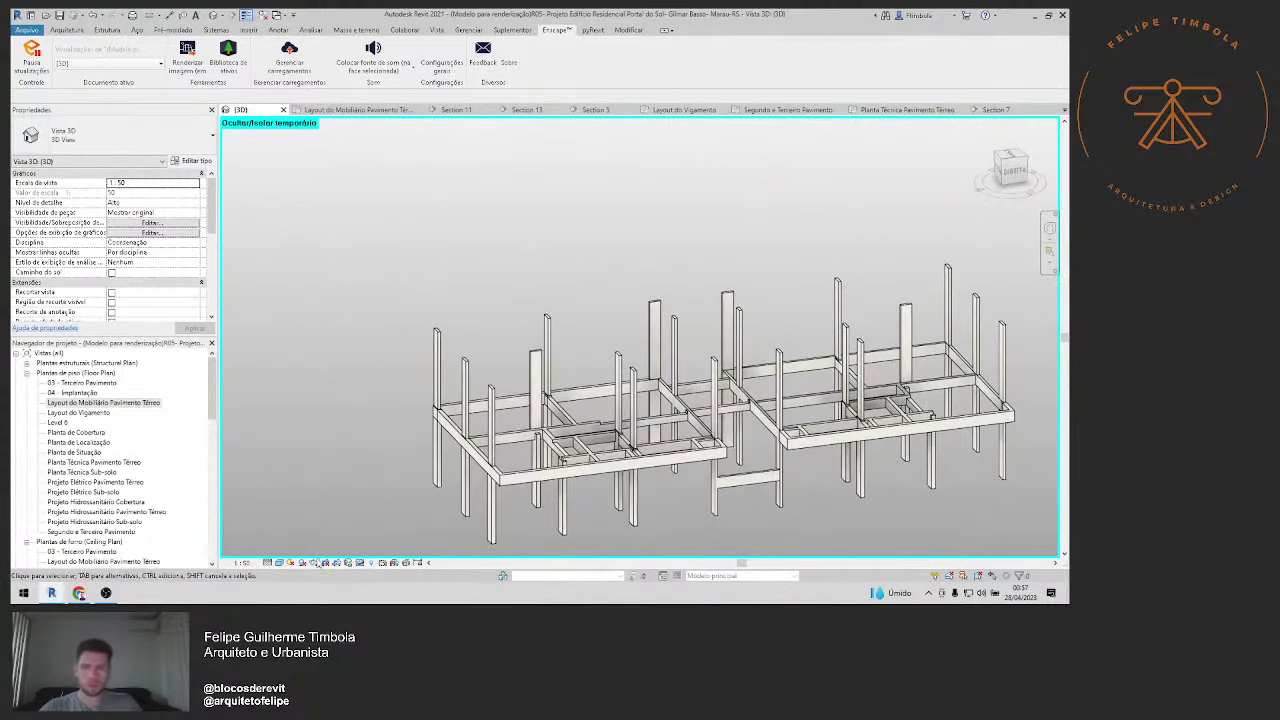
{"action": "middle_click_drag", "start_coordinate": [419, 500], "coordinate": [405, 454]}
{"action": "left_click", "coordinate": [360, 566]}
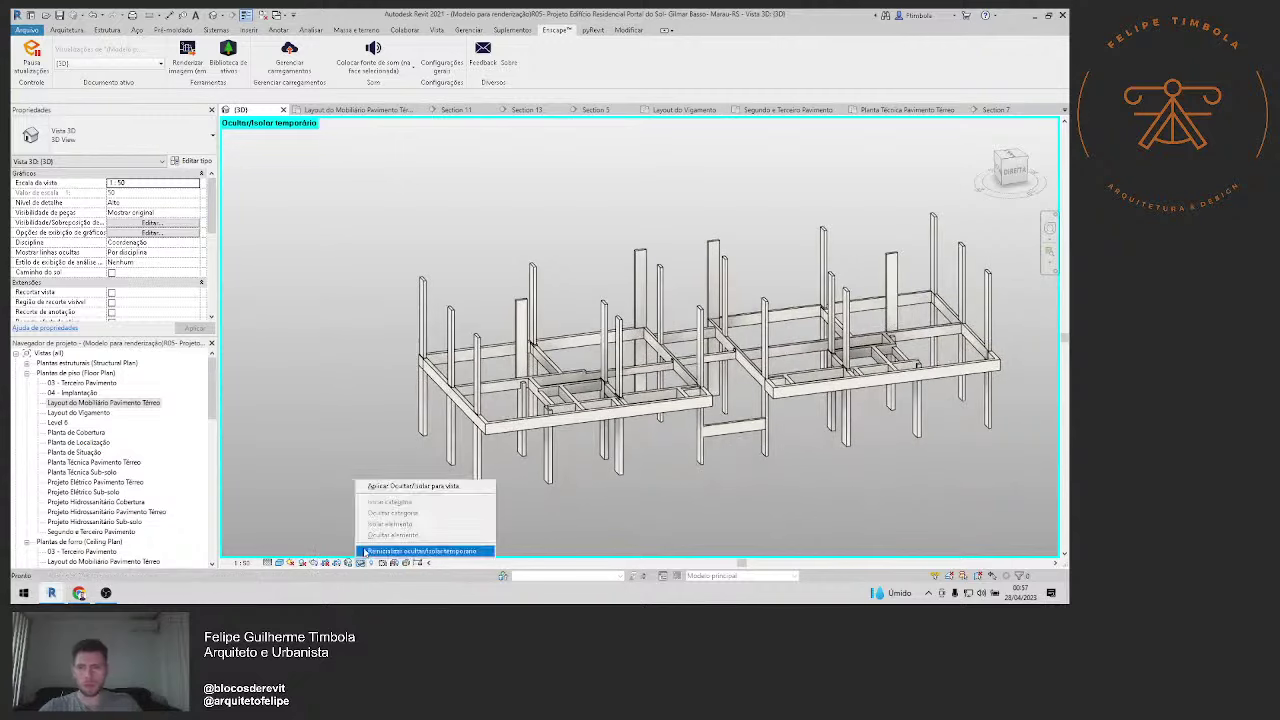
{"action": "left_click", "coordinate": [428, 510]}
{"action": "mouse_move", "coordinate": [105, 593]}
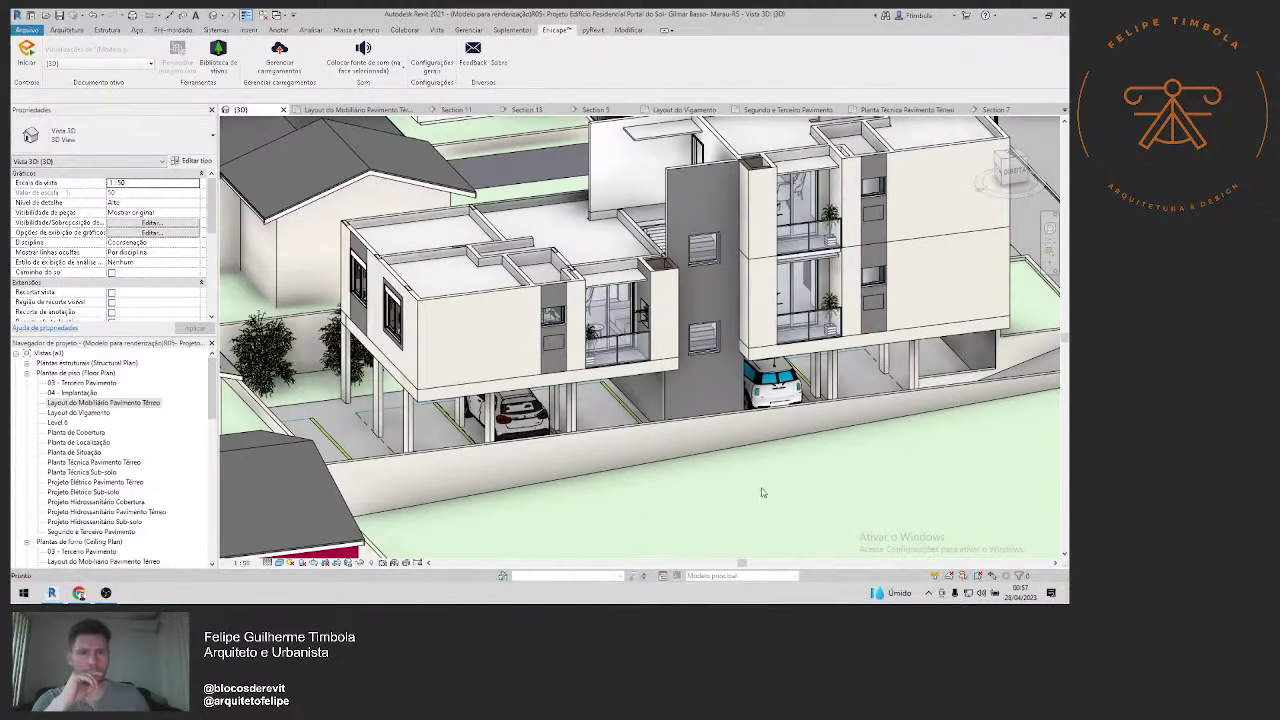
Step: Zoom the 3D view back out to show the complete apartment building
{"action": "scroll", "coordinate": [713, 227], "scroll_direction": "up", "scroll_amount": 4}
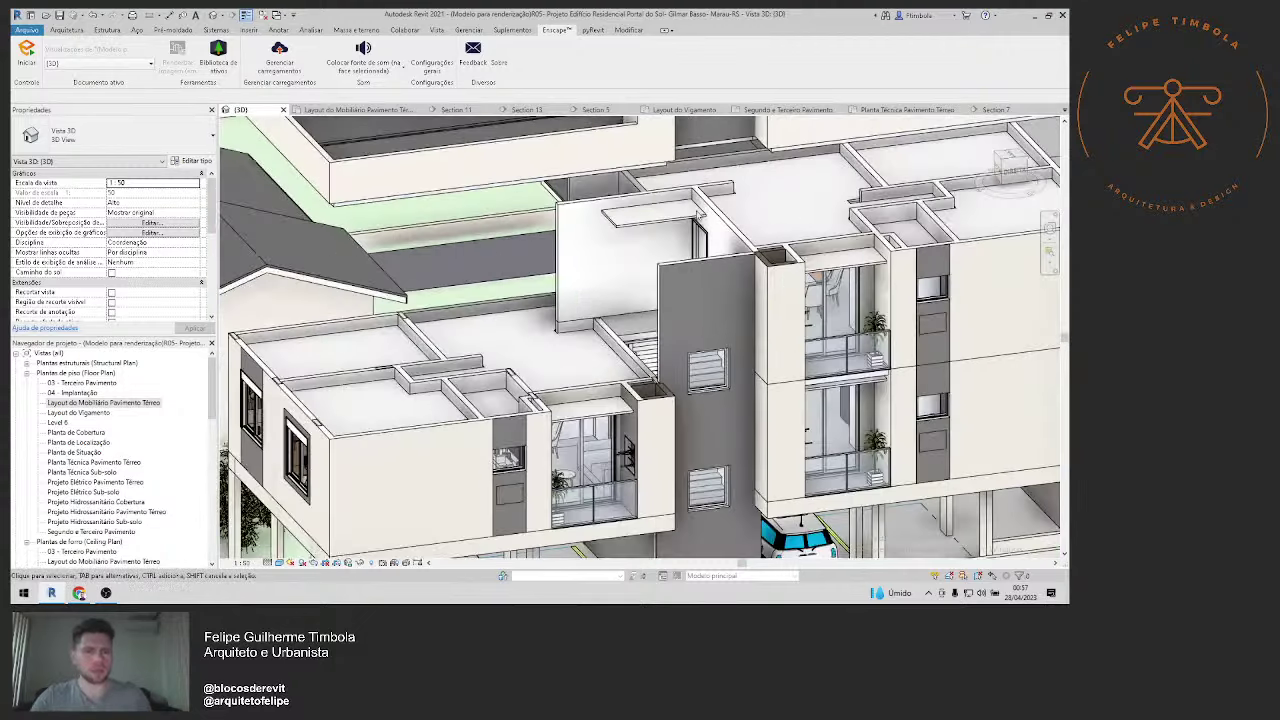
{"action": "scroll", "coordinate": [681, 272], "scroll_direction": "up", "scroll_amount": 2}
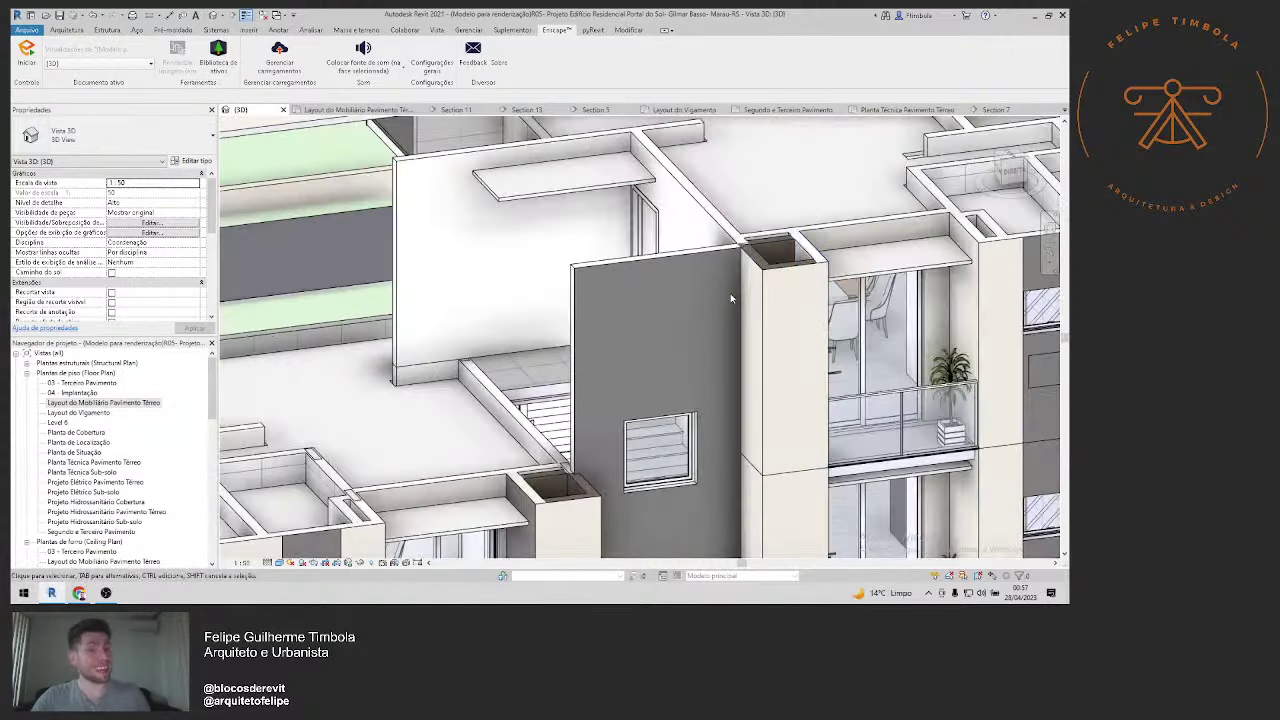
{"action": "scroll", "coordinate": [750, 330], "scroll_direction": "down", "scroll_amount": 1}
{"action": "scroll", "coordinate": [765, 303], "scroll_direction": "up", "scroll_amount": 1}
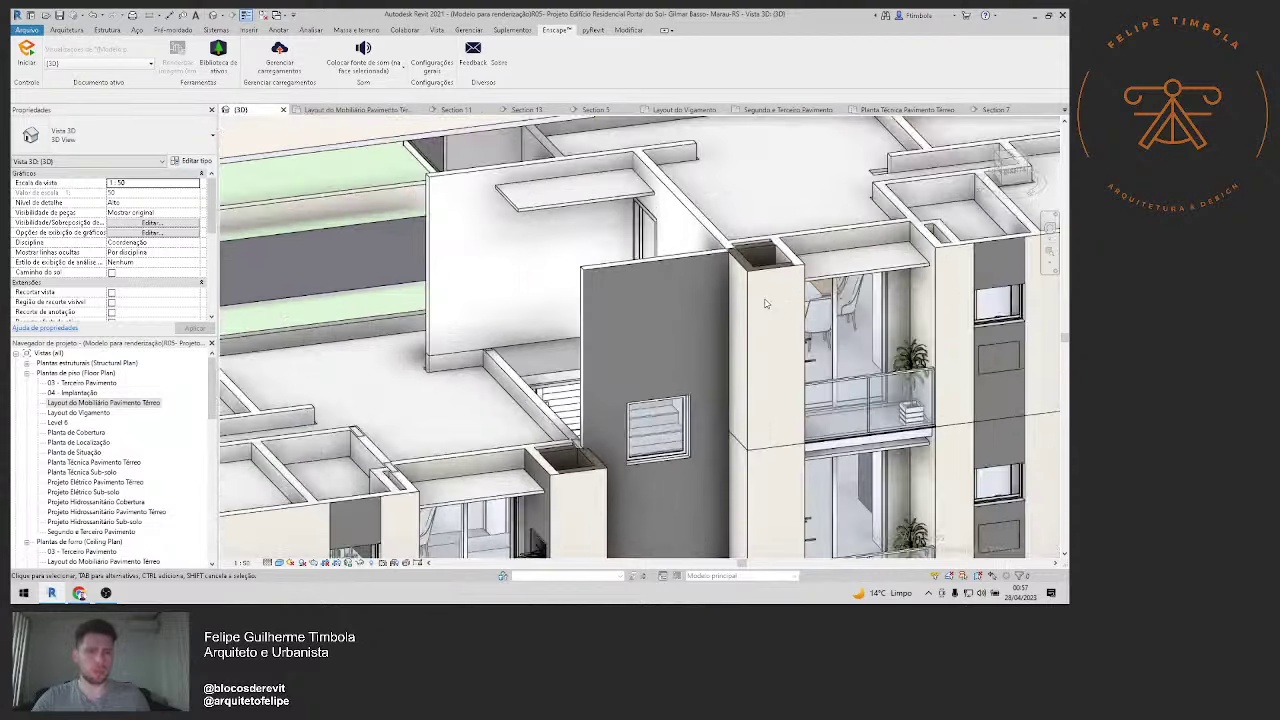
{"action": "scroll", "coordinate": [733, 287], "scroll_direction": "down", "scroll_amount": 2}
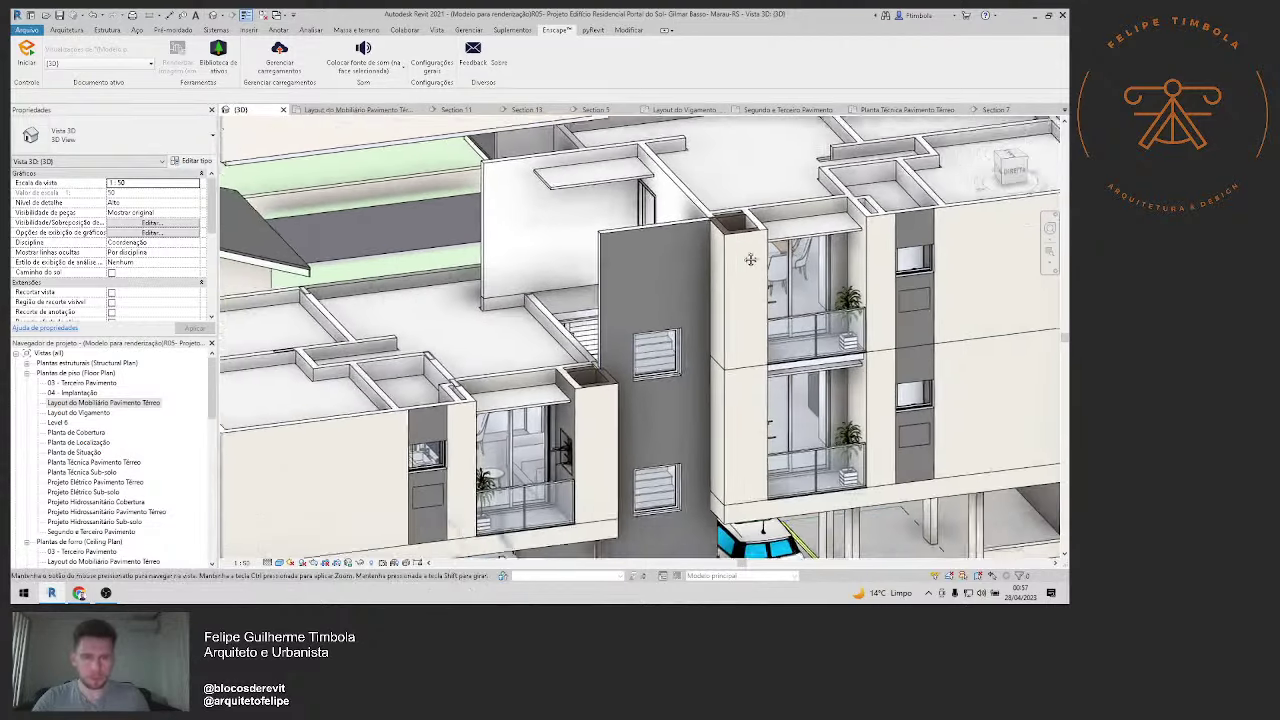
{"action": "scroll", "coordinate": [725, 278], "scroll_direction": "down", "scroll_amount": 1}
{"action": "scroll", "coordinate": [712, 262], "scroll_direction": "down", "scroll_amount": 1}
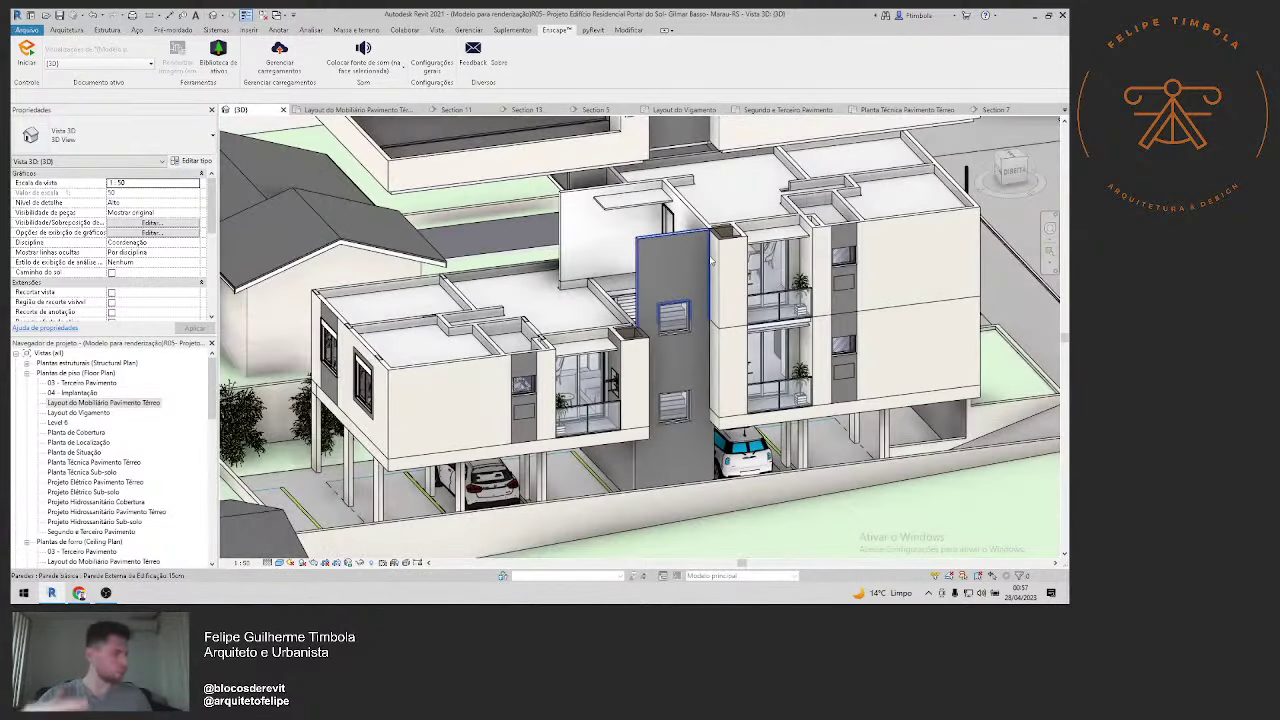
Step: Open the ground floor plan, then the Segundo e Terceiro Pavimento floor plan, zooming in
{"action": "double_click", "coordinate": [130, 404]}
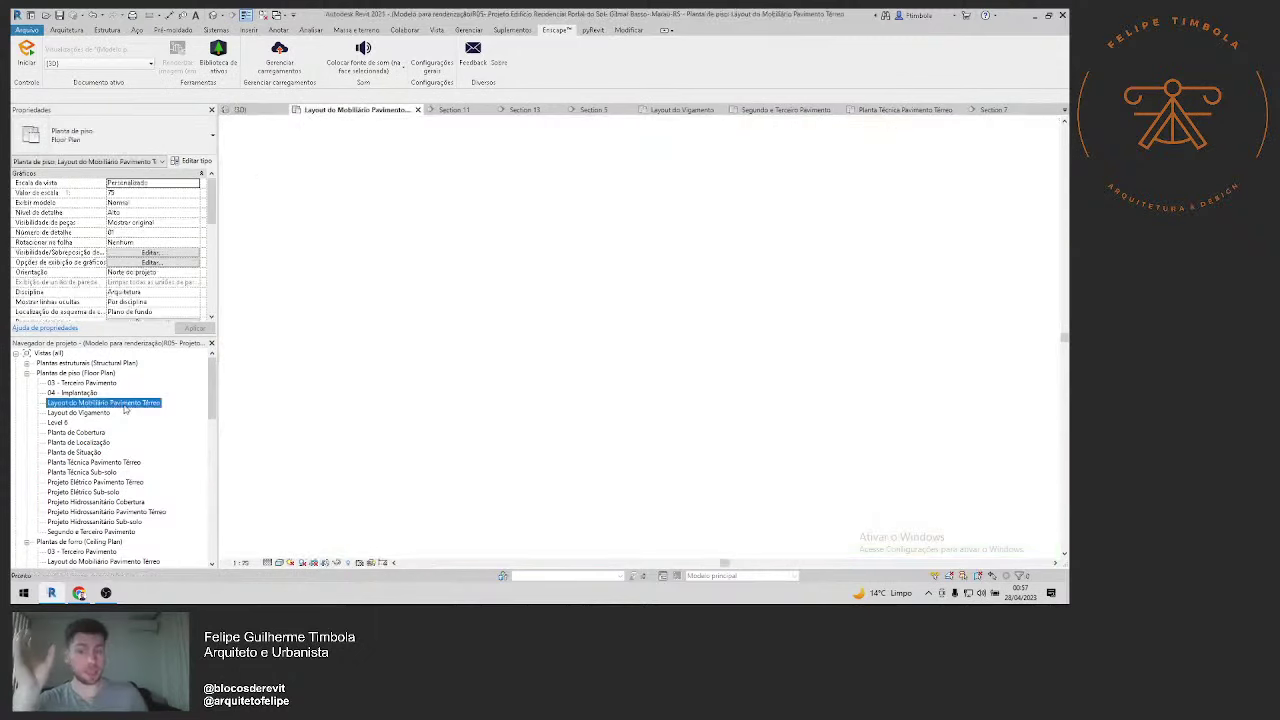
{"action": "mouse_move", "coordinate": [540, 190]}
{"action": "middle_mouse_down"}
{"action": "mouse_move", "coordinate": [545, 127]}
{"action": "mouse_move", "coordinate": [548, 218]}
{"action": "middle_mouse_up"}
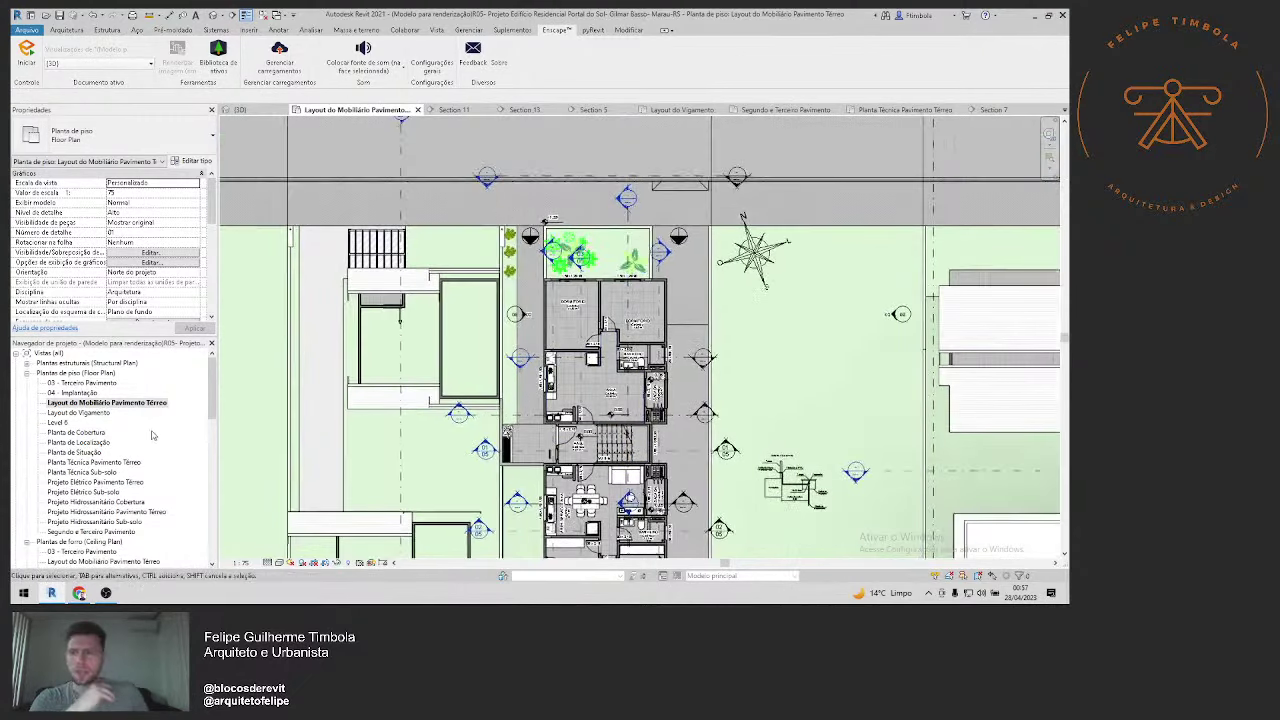
{"action": "double_click", "coordinate": [100, 531]}
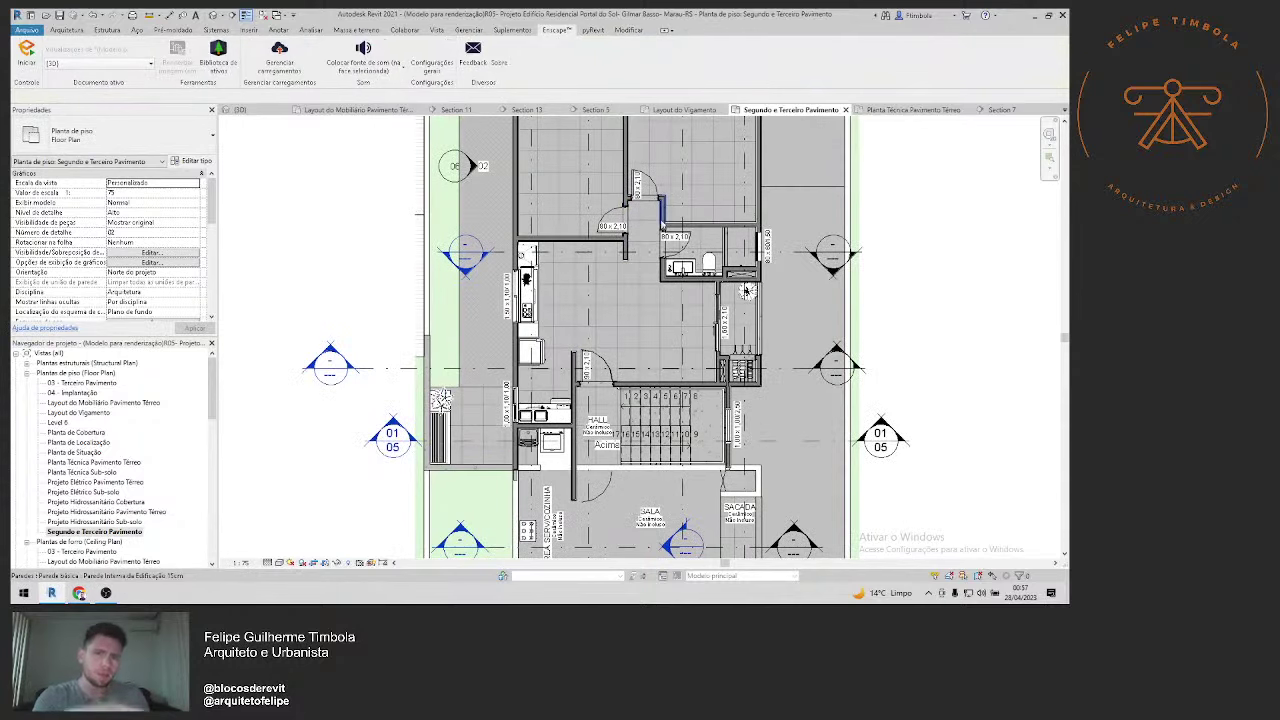
{"action": "scroll", "coordinate": [675, 257], "scroll_direction": "up", "scroll_amount": 3}
{"action": "scroll", "coordinate": [675, 257], "scroll_direction": "up", "scroll_amount": 2}
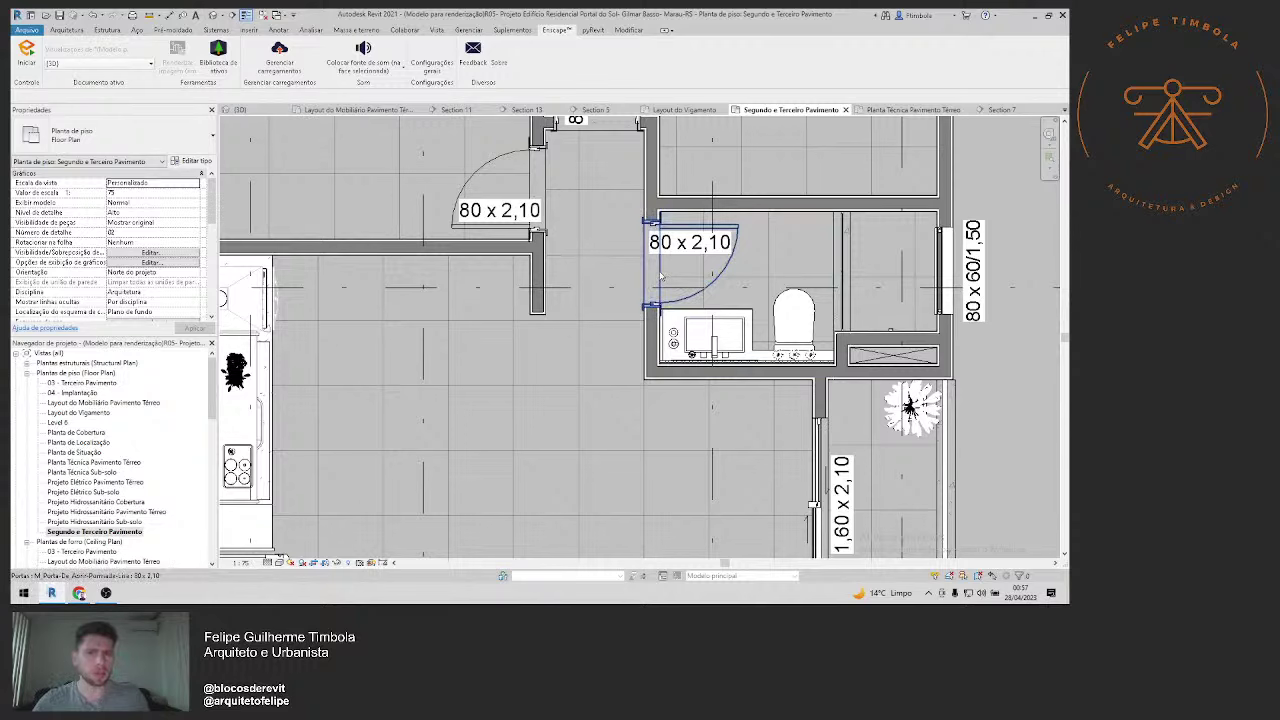
Step: Inspect the bathroom door, its threshold floor strip and the adjacent wall
{"action": "left_click", "coordinate": [660, 275]}
{"action": "middle_click_drag", "start_coordinate": [660, 275], "coordinate": [652, 349]}
{"action": "key", "text": "Escape"}
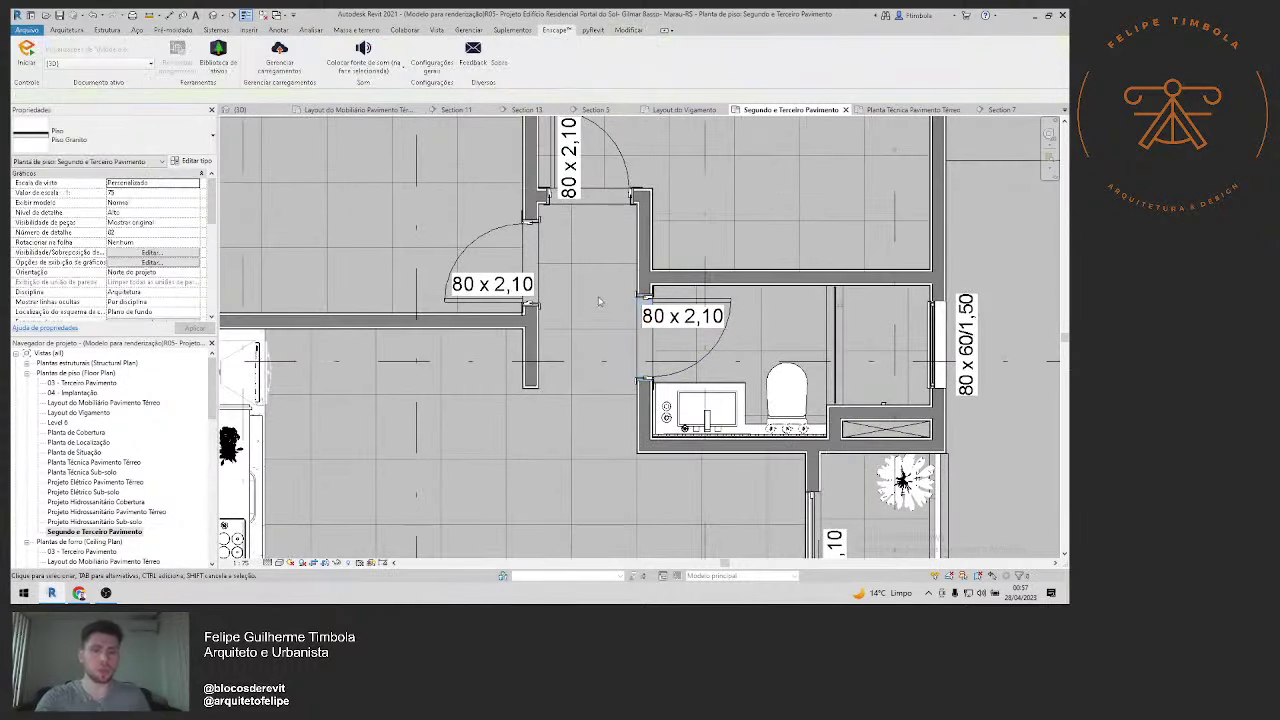
{"action": "left_click", "coordinate": [600, 203]}
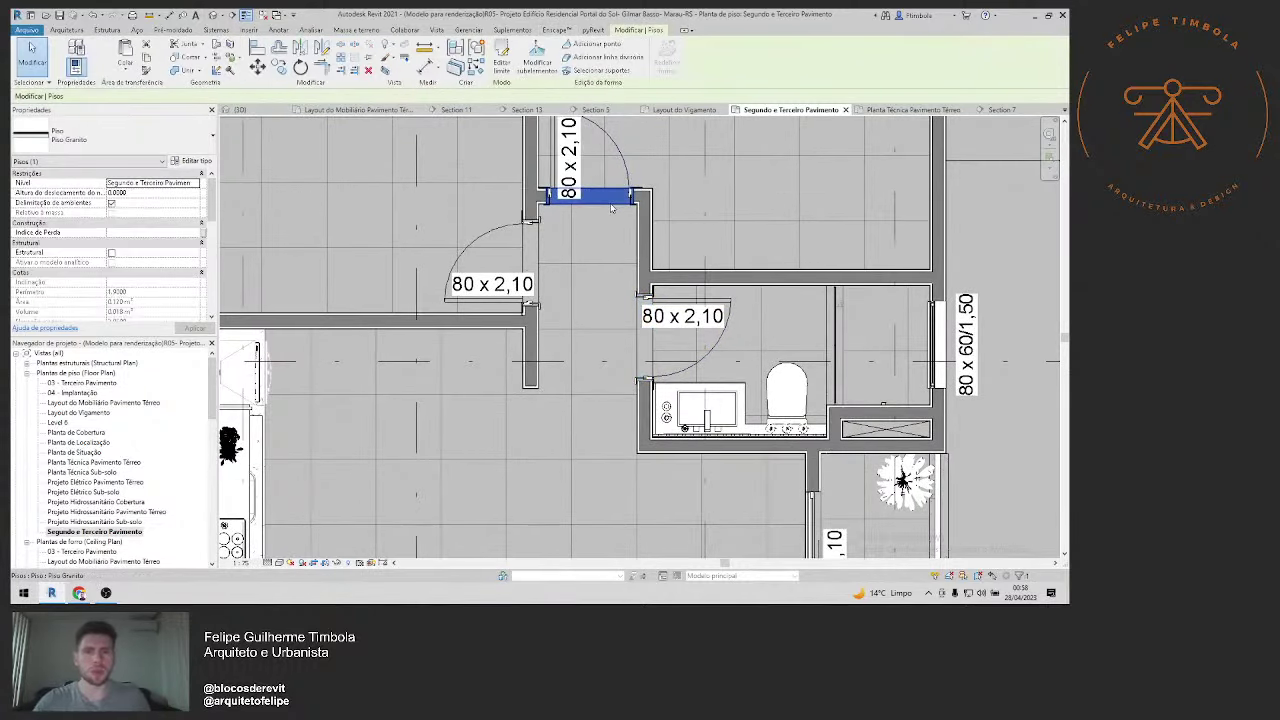
{"action": "key", "text": "Escape"}
{"action": "left_click", "coordinate": [530, 235]}
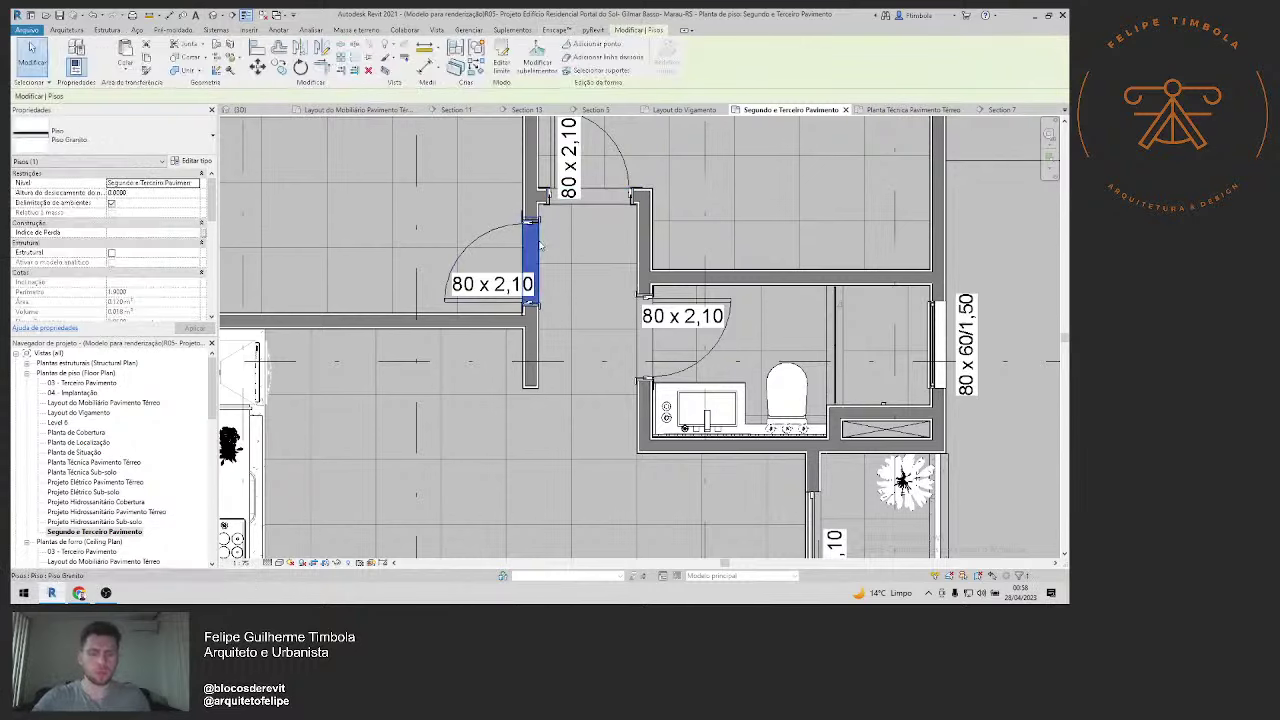
{"action": "key", "text": "Escape"}
Step: Pan down to the stairs and inspect the hall door threshold floor strip
{"action": "middle_click_drag", "start_coordinate": [557, 254], "coordinate": [550, 164]}
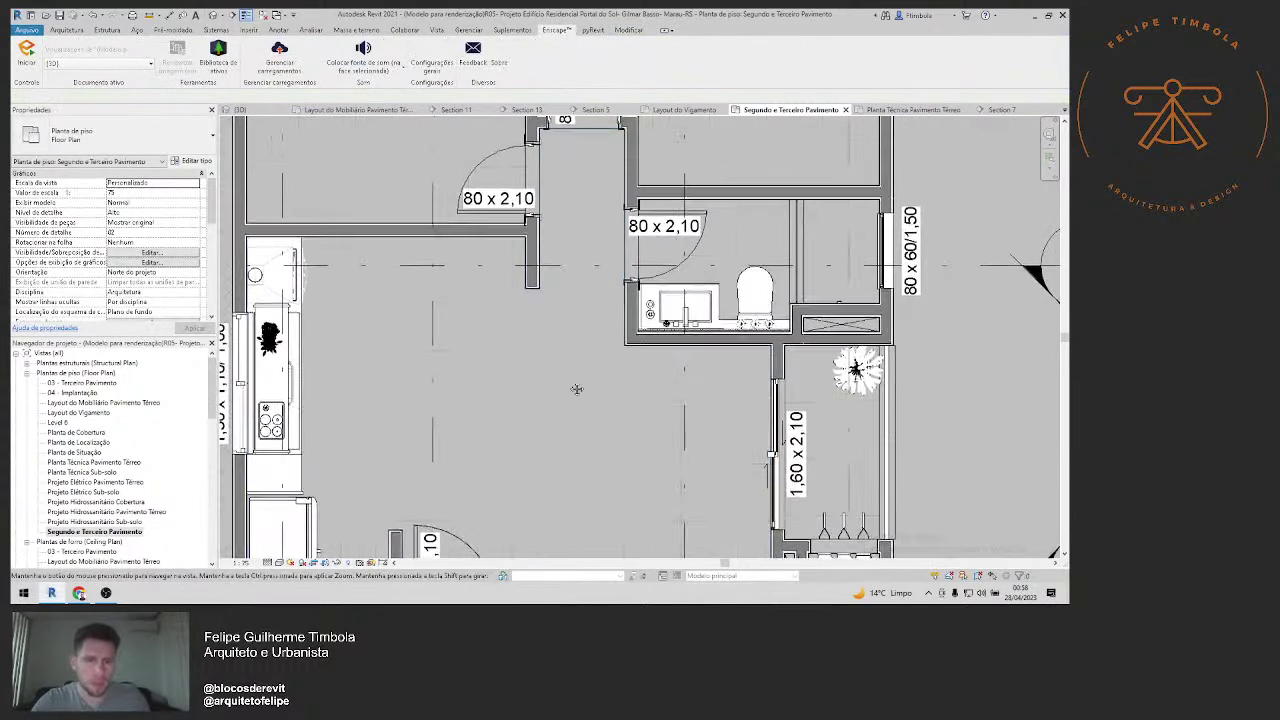
{"action": "middle_click_drag", "start_coordinate": [516, 529], "coordinate": [516, 389]}
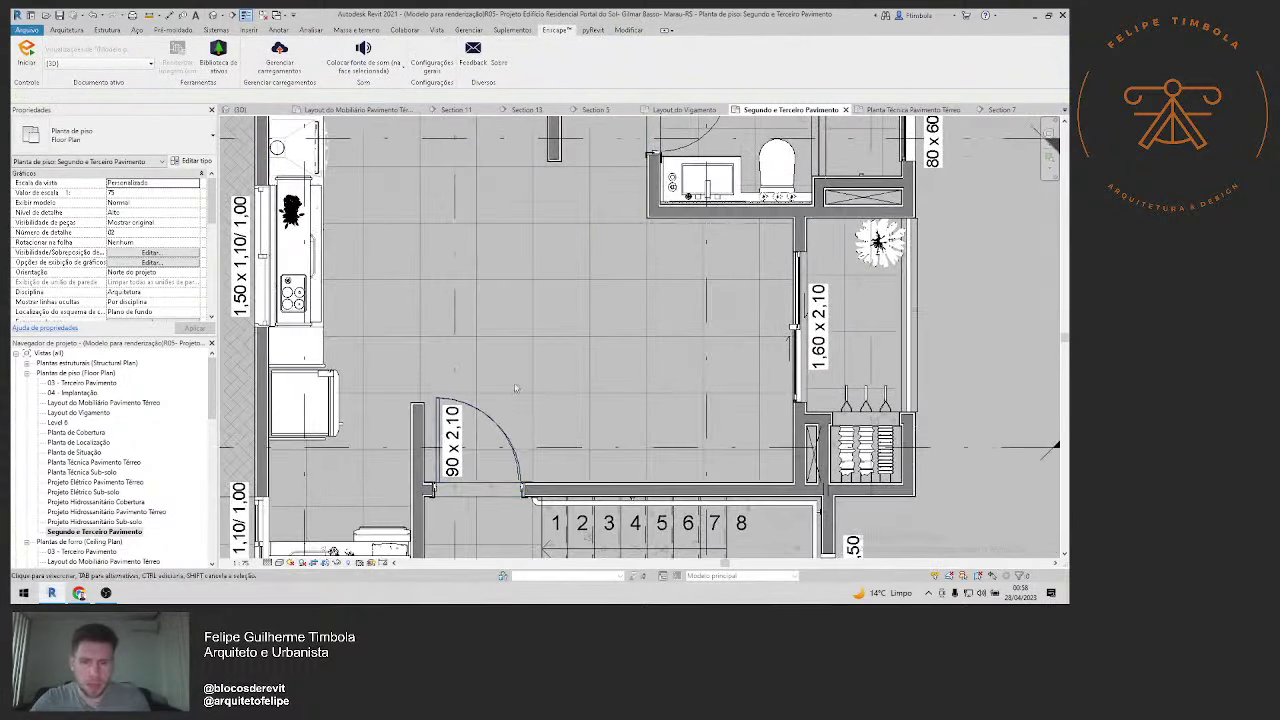
{"action": "left_click", "coordinate": [478, 500]}
{"action": "key", "text": "Escape"}
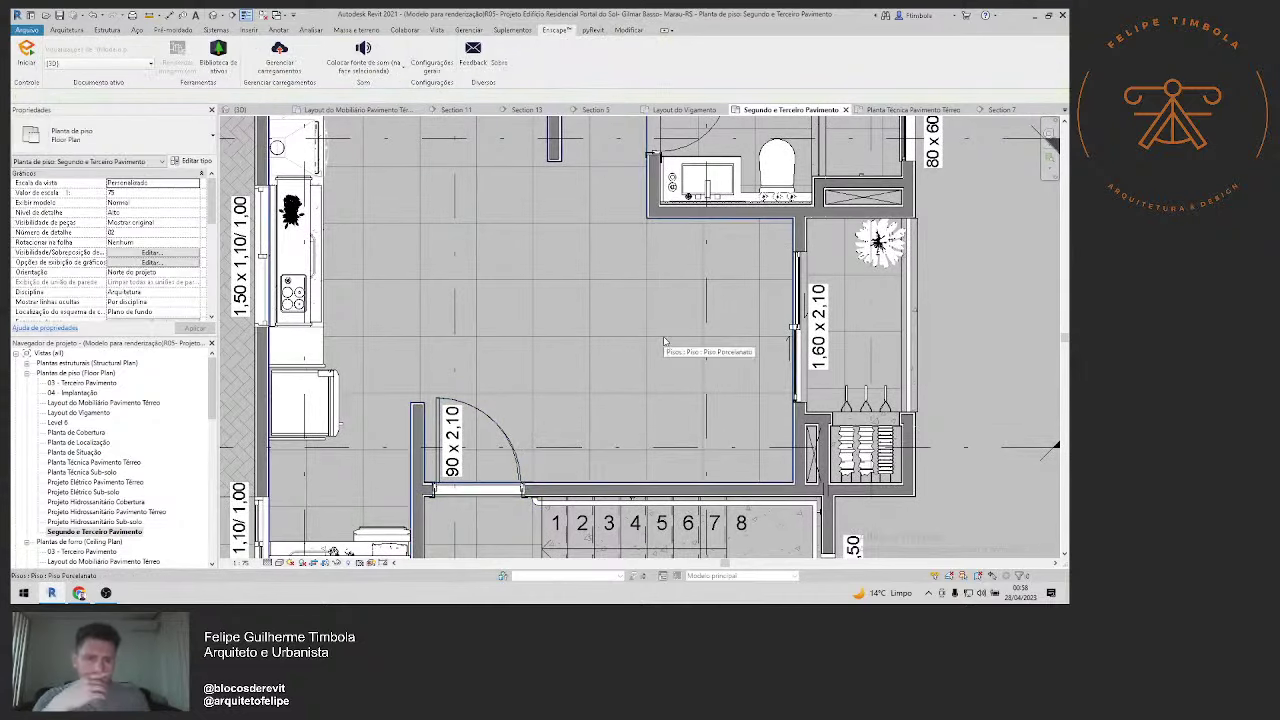
Step: Delete the imported kitchen element beside the hall, then pan to the rooms above
{"action": "scroll", "coordinate": [470, 376], "scroll_direction": "down", "scroll_amount": 2}
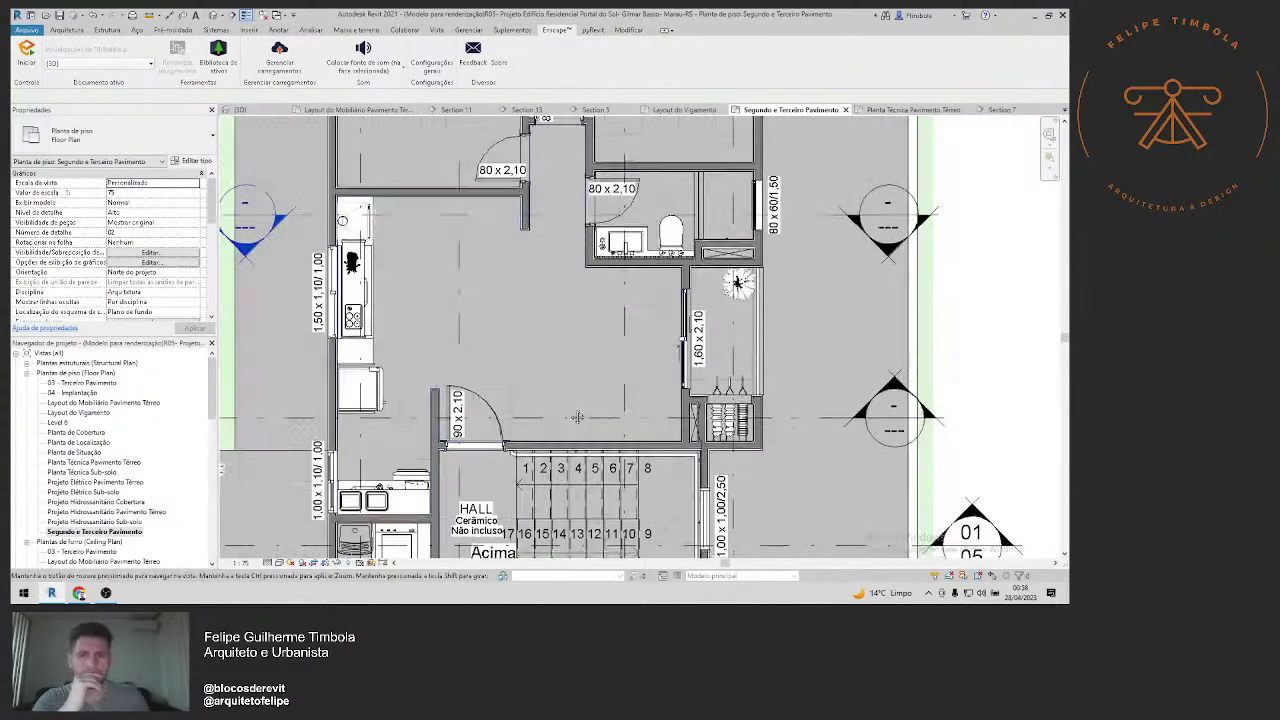
{"action": "middle_click_drag", "start_coordinate": [470, 376], "coordinate": [228, 355]}
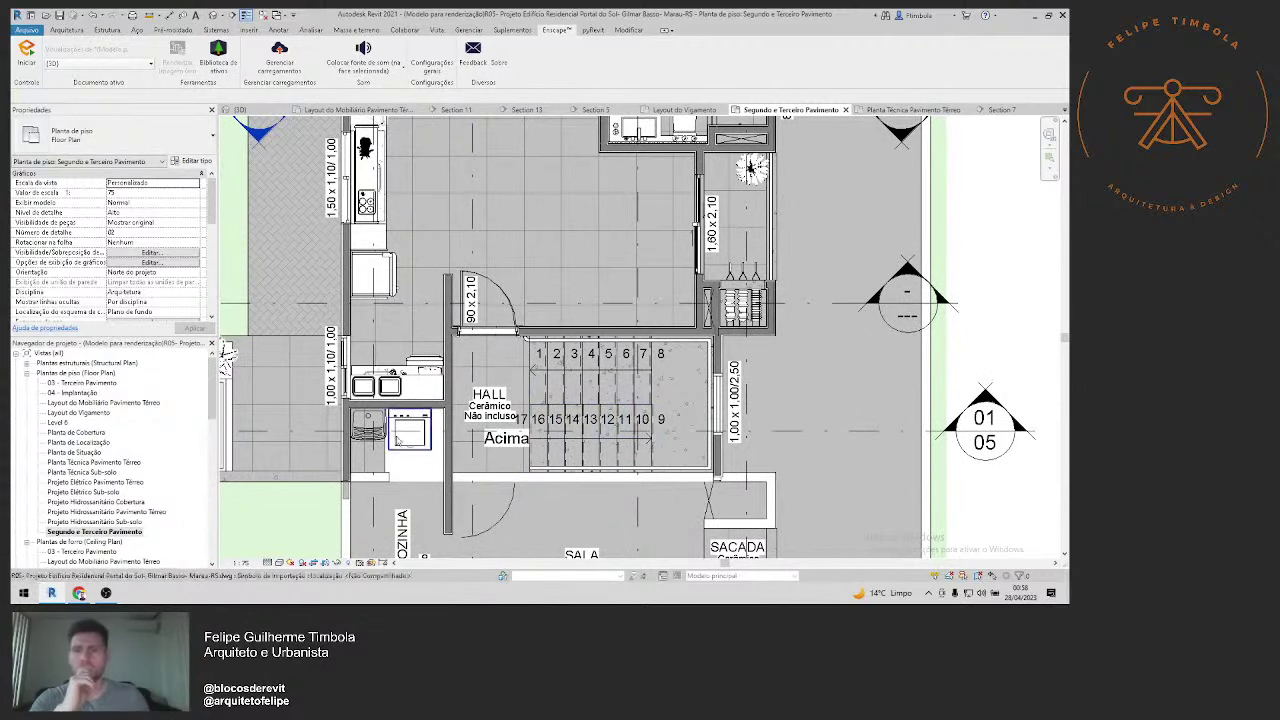
{"action": "left_click", "coordinate": [409, 446]}
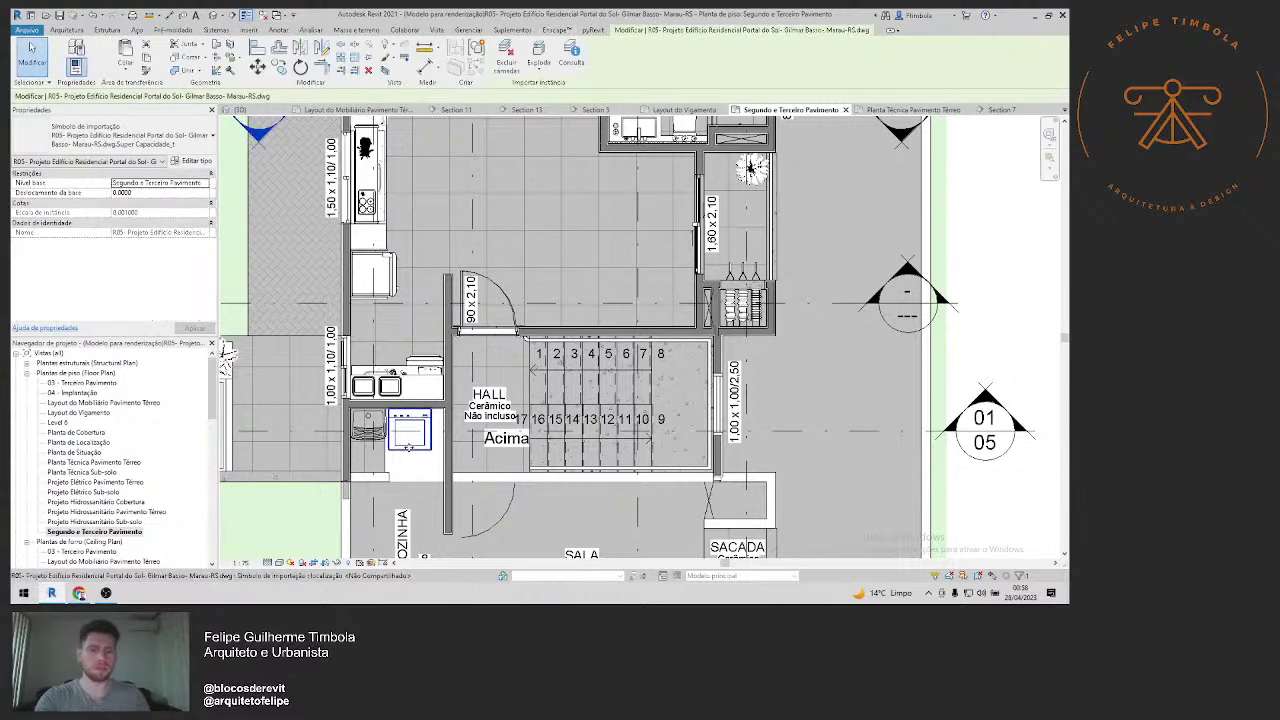
{"action": "key", "text": "Delete"}
{"action": "scroll", "coordinate": [386, 455], "scroll_direction": "down", "scroll_amount": 3}
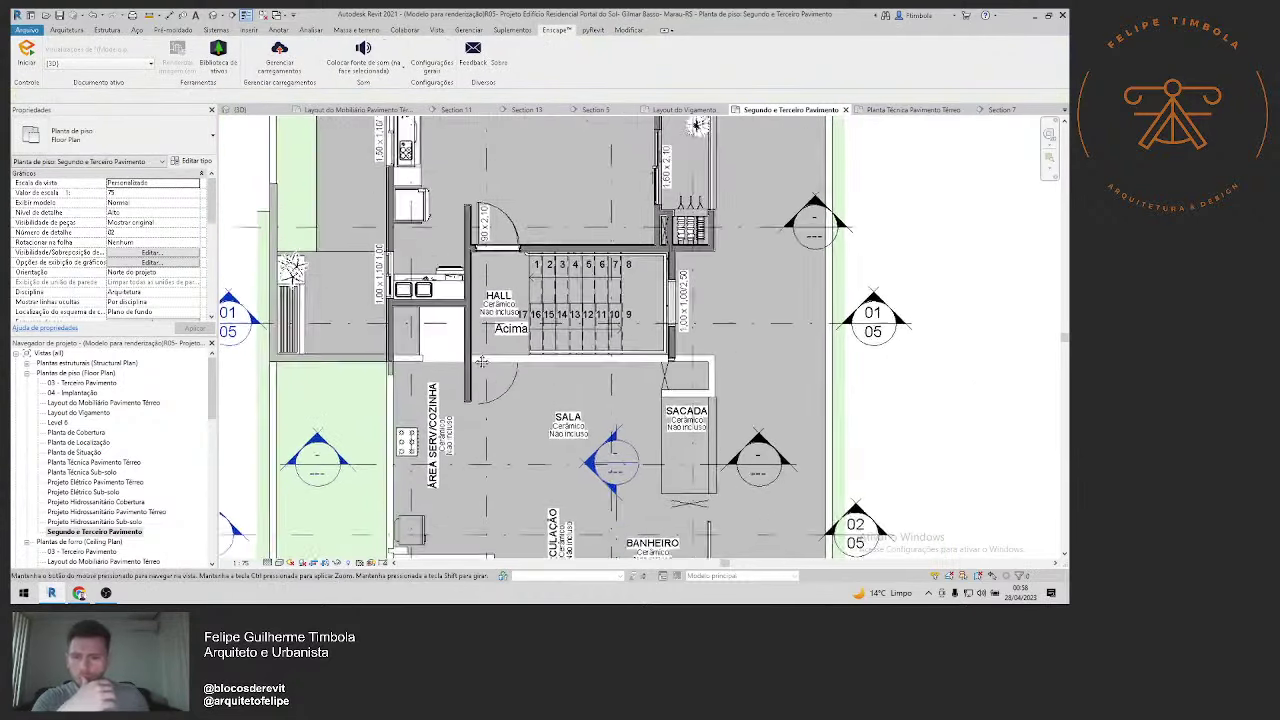
{"action": "scroll", "coordinate": [567, 405], "scroll_direction": "down", "scroll_amount": 1}
{"action": "middle_click_drag", "start_coordinate": [509, 362], "coordinate": [530, 500]}
{"action": "scroll", "coordinate": [535, 380], "scroll_direction": "down", "scroll_amount": 2}
{"action": "scroll", "coordinate": [538, 363], "scroll_direction": "up", "scroll_amount": 1}
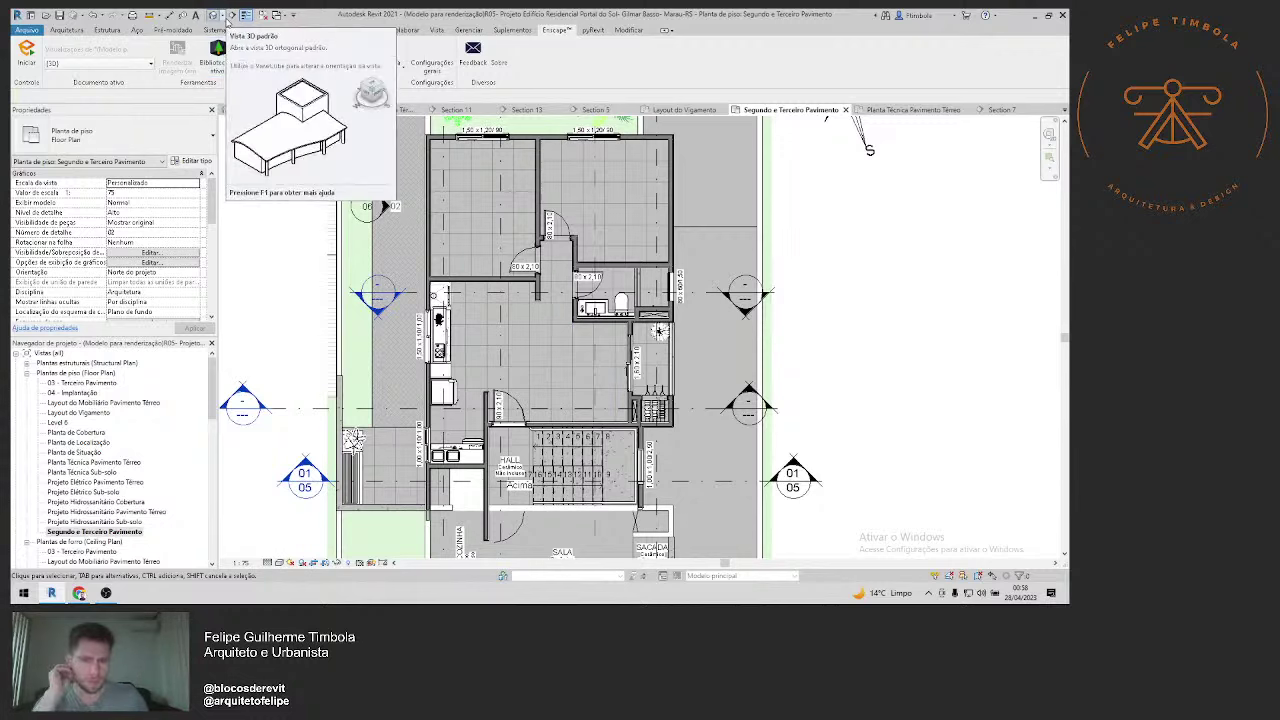
Step: Open Section 14 from the Segundo e Terceiro Pavimento plan and zoom into the stair hall and kitchen walls
{"action": "left_click", "coordinate": [228, 18]}
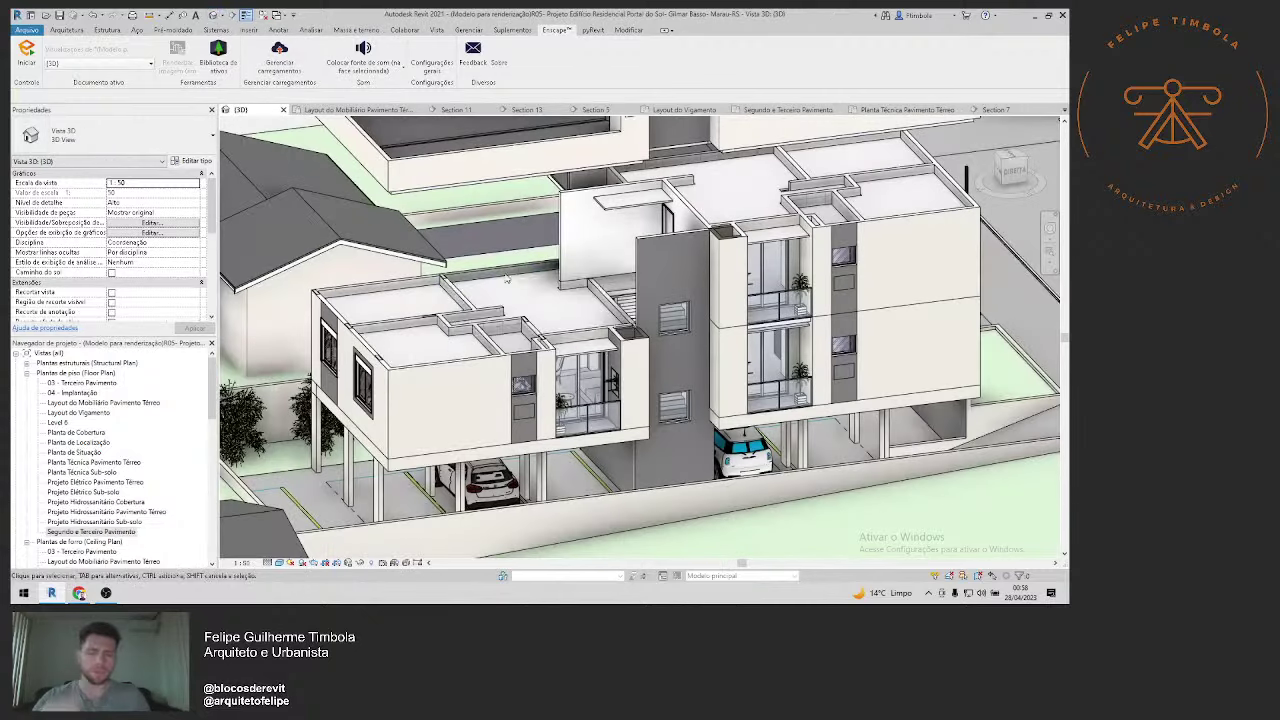
{"action": "double_click", "coordinate": [117, 532]}
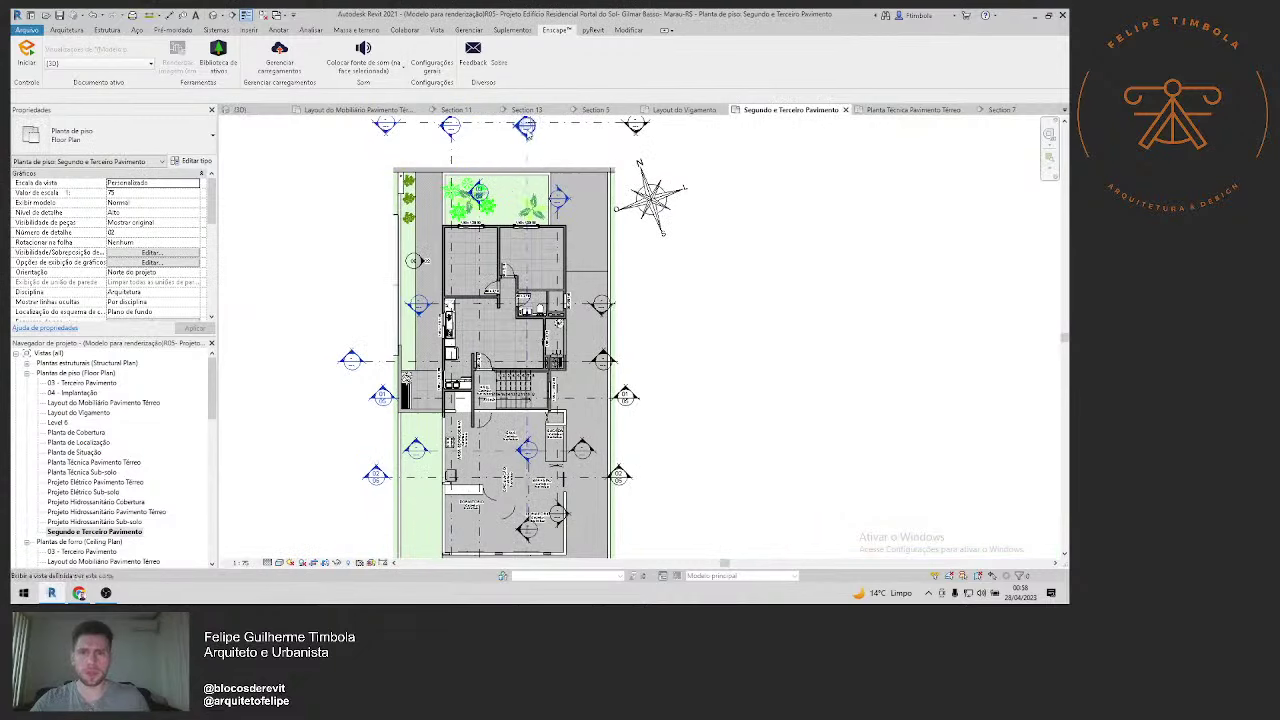
{"action": "double_click", "coordinate": [527, 128]}
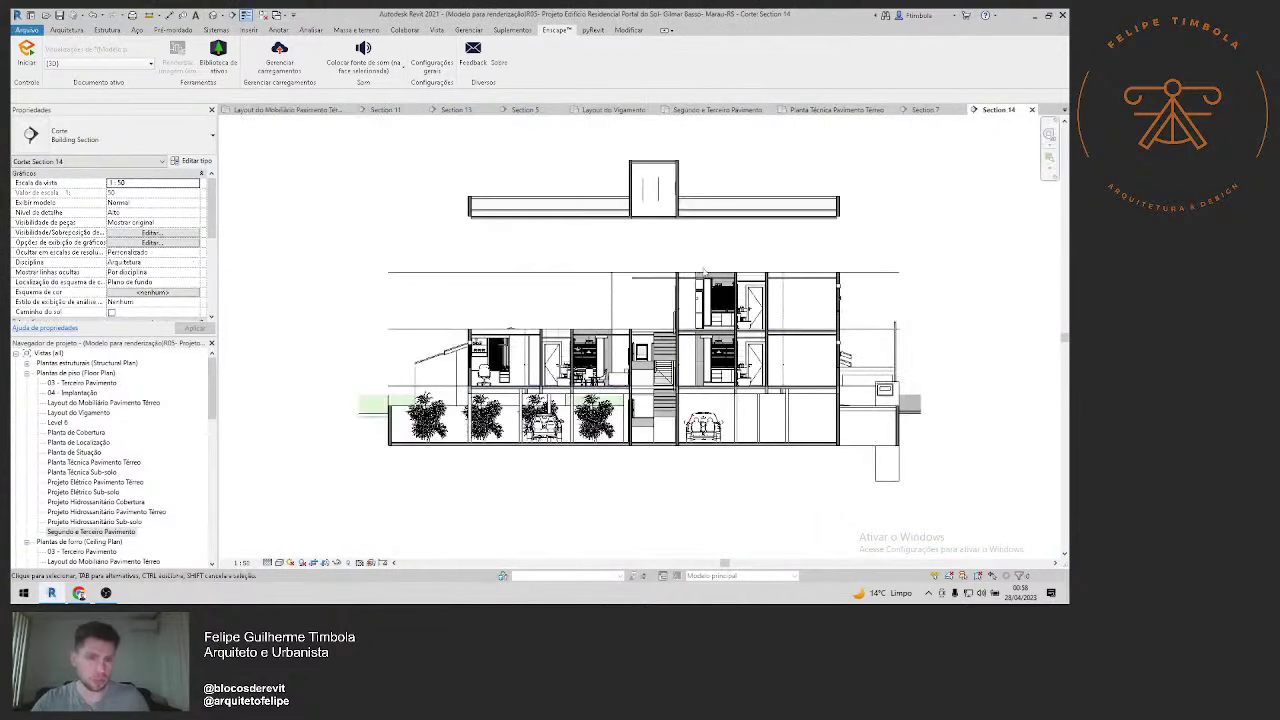
{"action": "scroll", "coordinate": [650, 300], "scroll_direction": "up", "scroll_amount": 3}
{"action": "scroll", "coordinate": [551, 257], "scroll_direction": "up", "scroll_amount": 2}
{"action": "scroll", "coordinate": [580, 330], "scroll_direction": "up", "scroll_amount": 2}
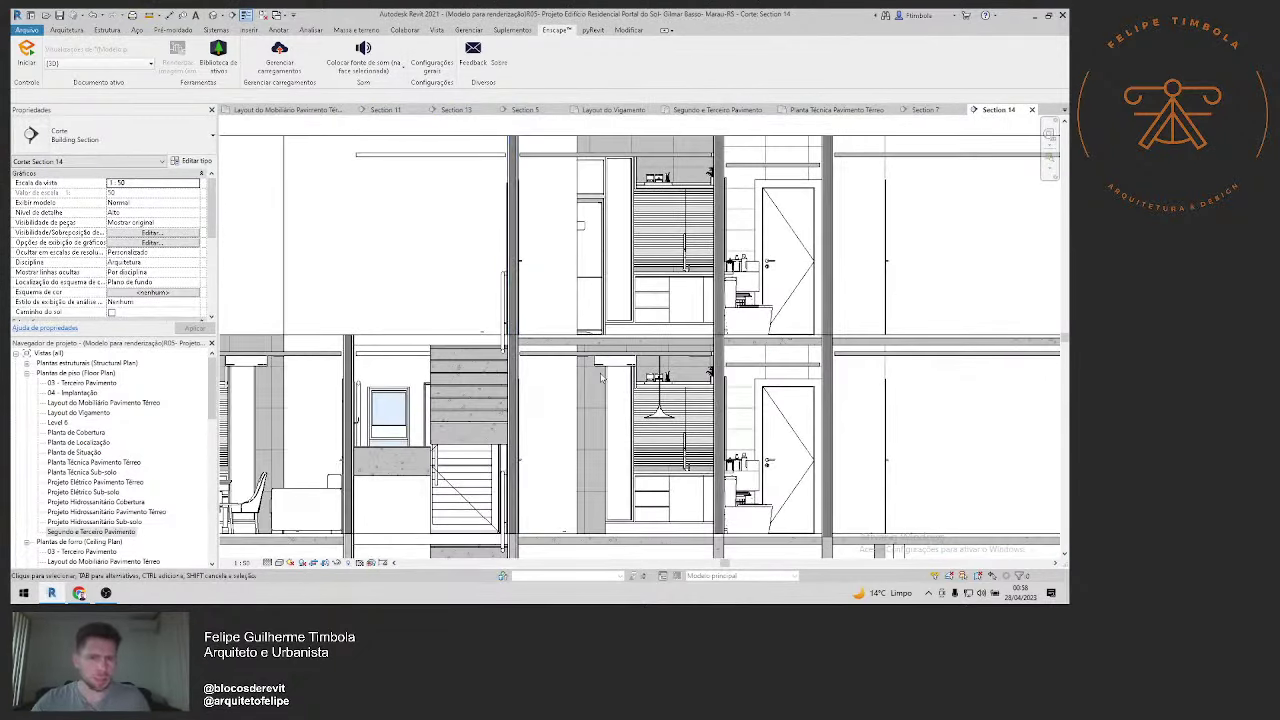
{"action": "scroll", "coordinate": [573, 395], "scroll_direction": "down", "scroll_amount": 2}
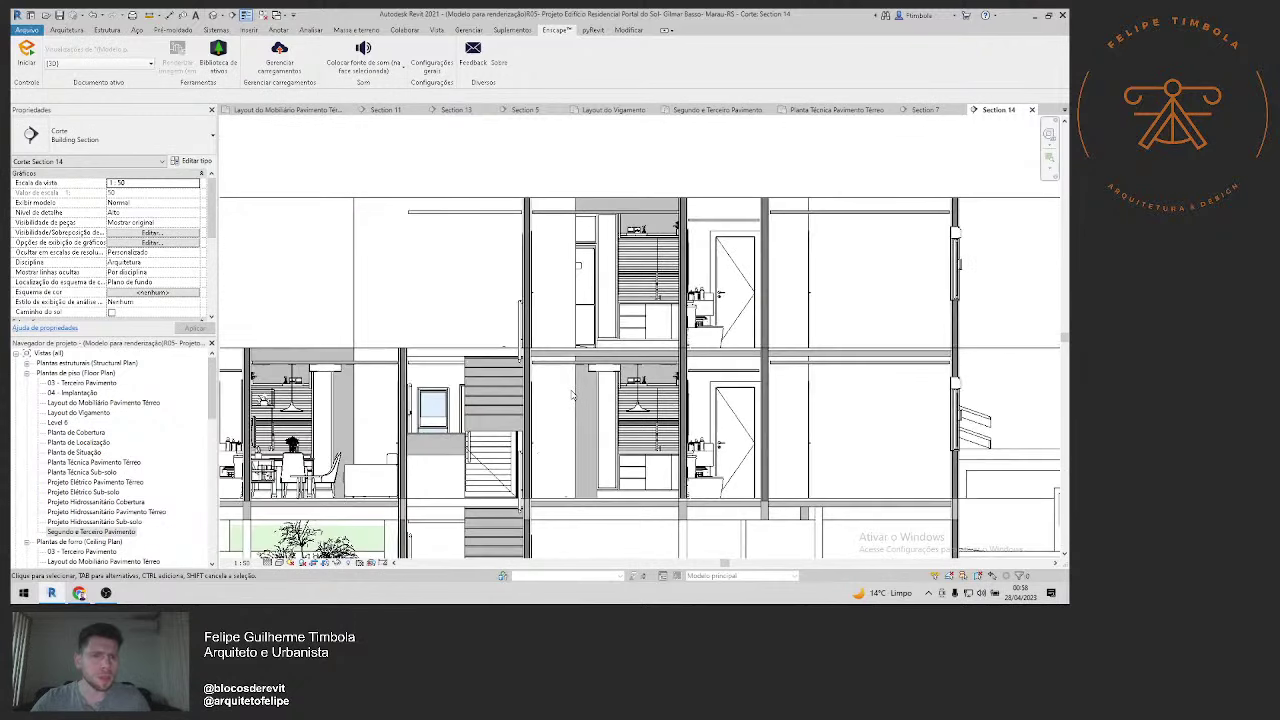
{"action": "scroll", "coordinate": [573, 395], "scroll_direction": "up", "scroll_amount": 1}
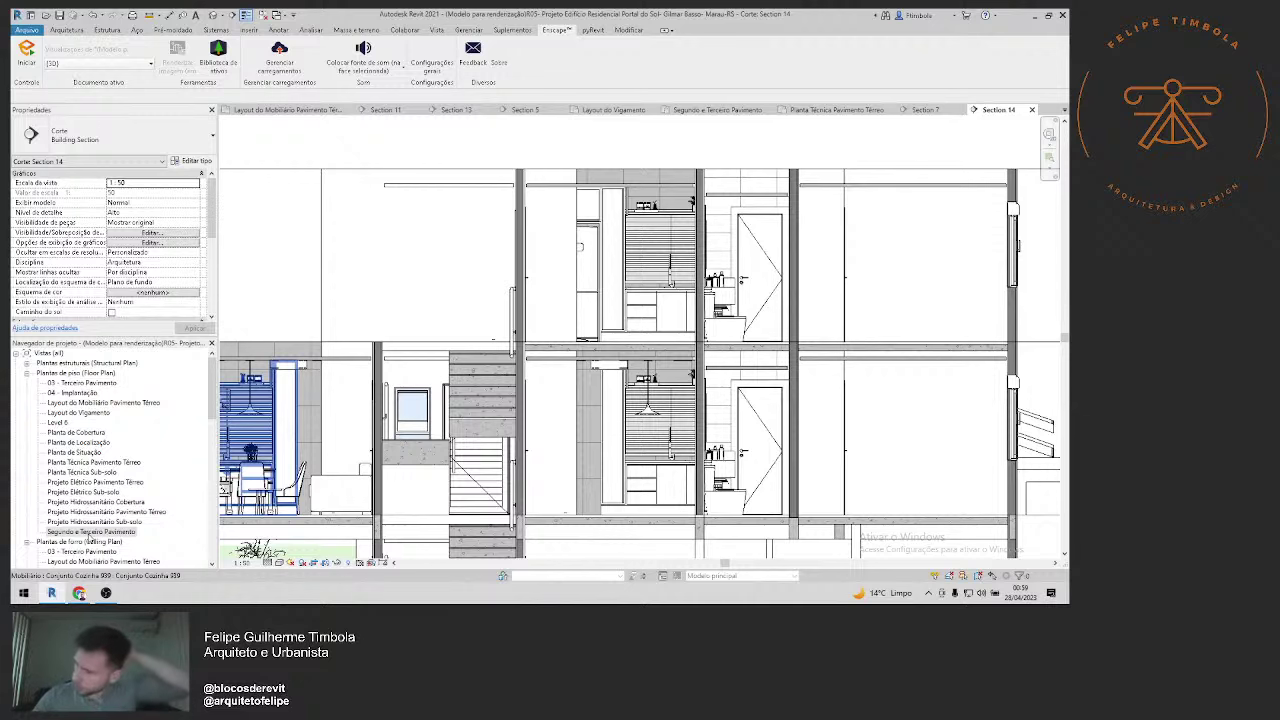
{"action": "scroll", "coordinate": [93, 519], "scroll_direction": "down", "scroll_amount": 2}
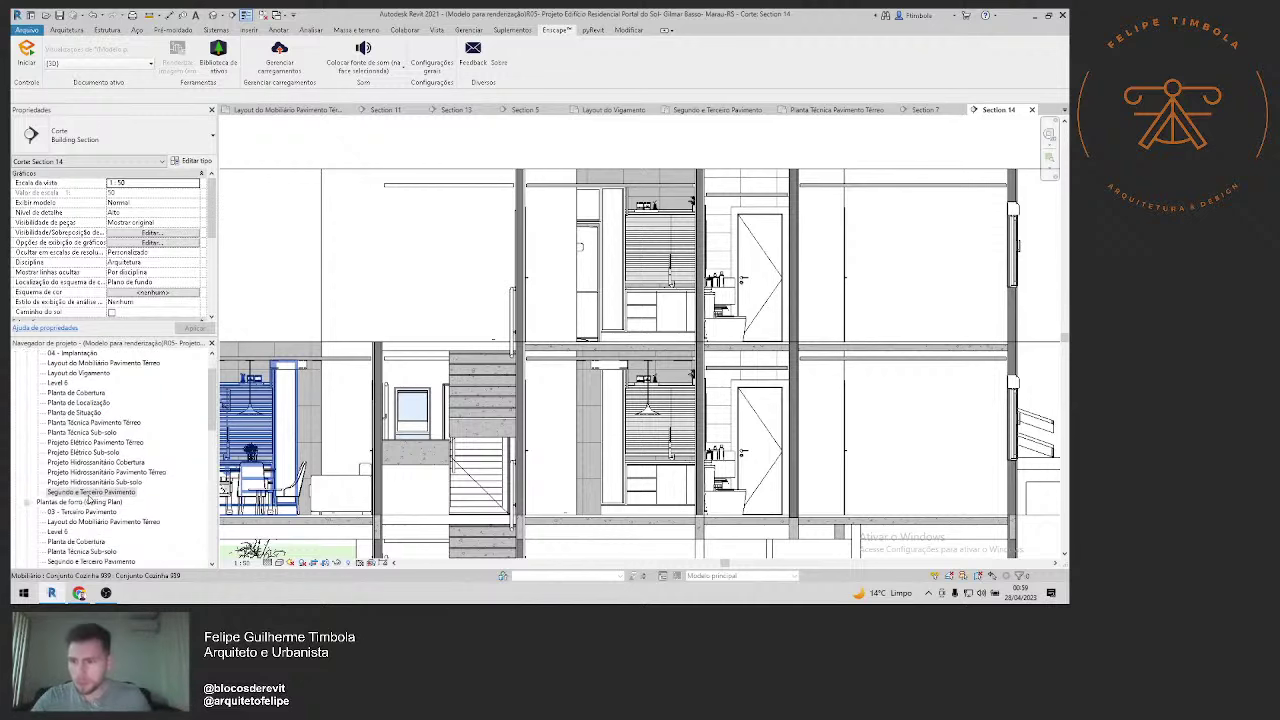
Step: Open the Layout do Mobiliário Pavimento Térreo ceiling plan and make a first pick of light fixtures
{"action": "double_click", "coordinate": [97, 522]}
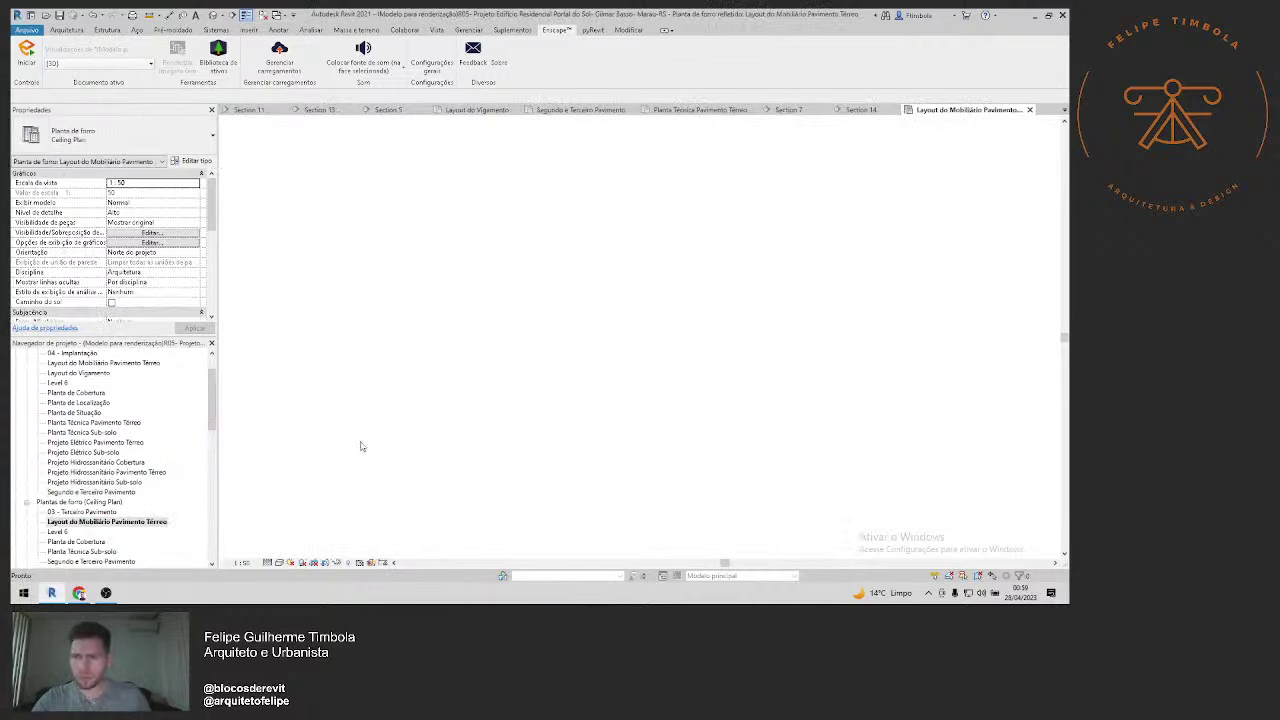
{"action": "scroll", "coordinate": [529, 385], "scroll_direction": "up", "scroll_amount": 3}
{"action": "scroll", "coordinate": [529, 385], "scroll_direction": "up", "scroll_amount": 3}
{"action": "scroll", "coordinate": [529, 385], "scroll_direction": "up", "scroll_amount": 2}
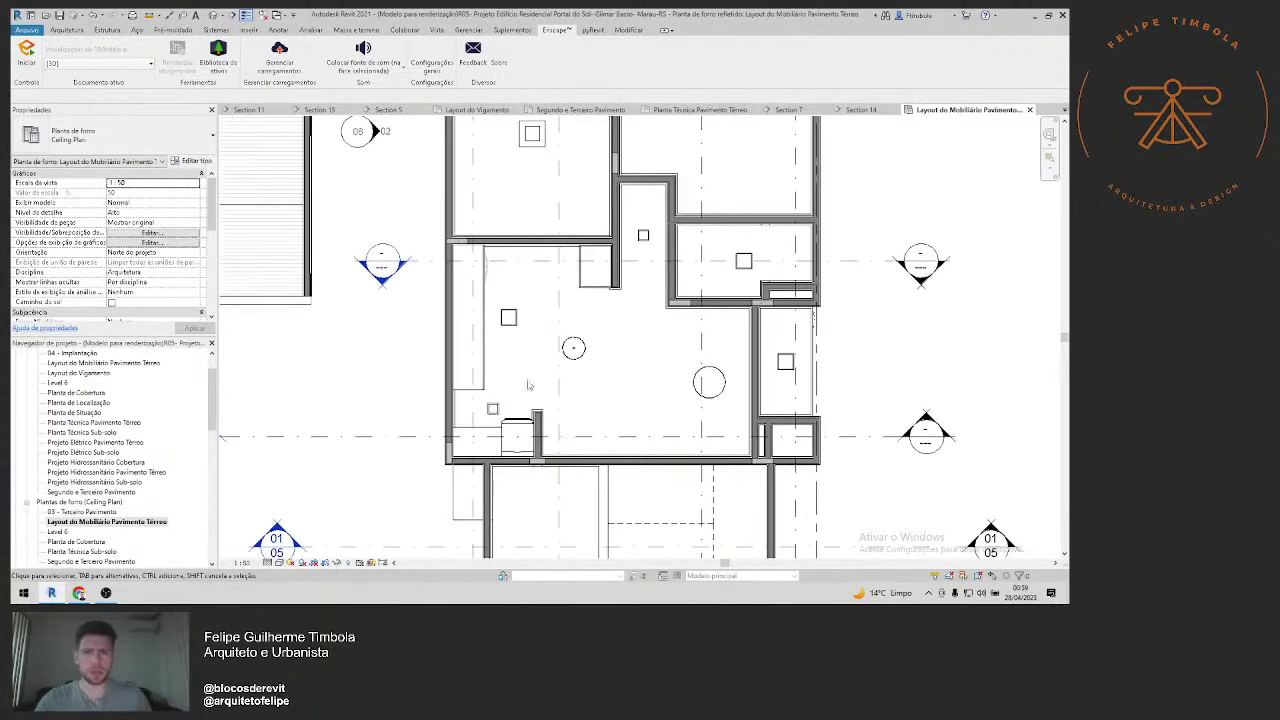
{"action": "left_click", "coordinate": [492, 408]}
{"action": "left_click", "coordinate": [508, 317], "text": "ctrl"}
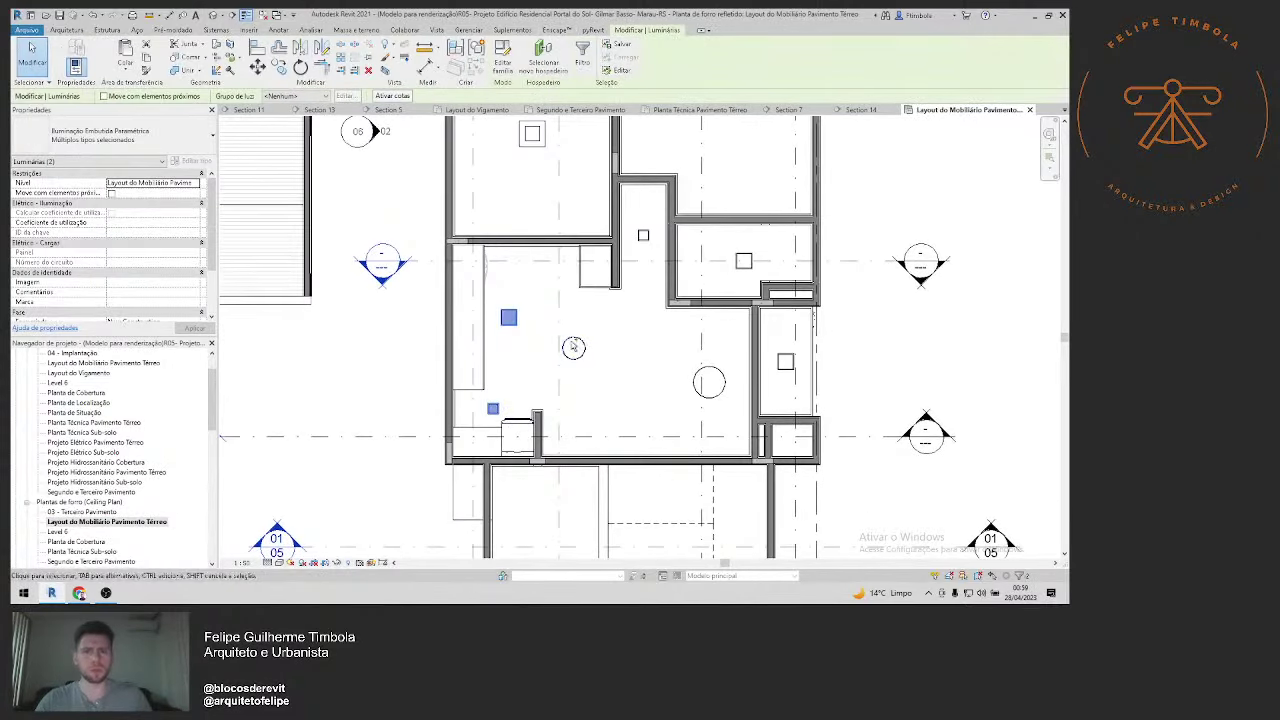
{"action": "left_click", "coordinate": [573, 347], "text": "ctrl"}
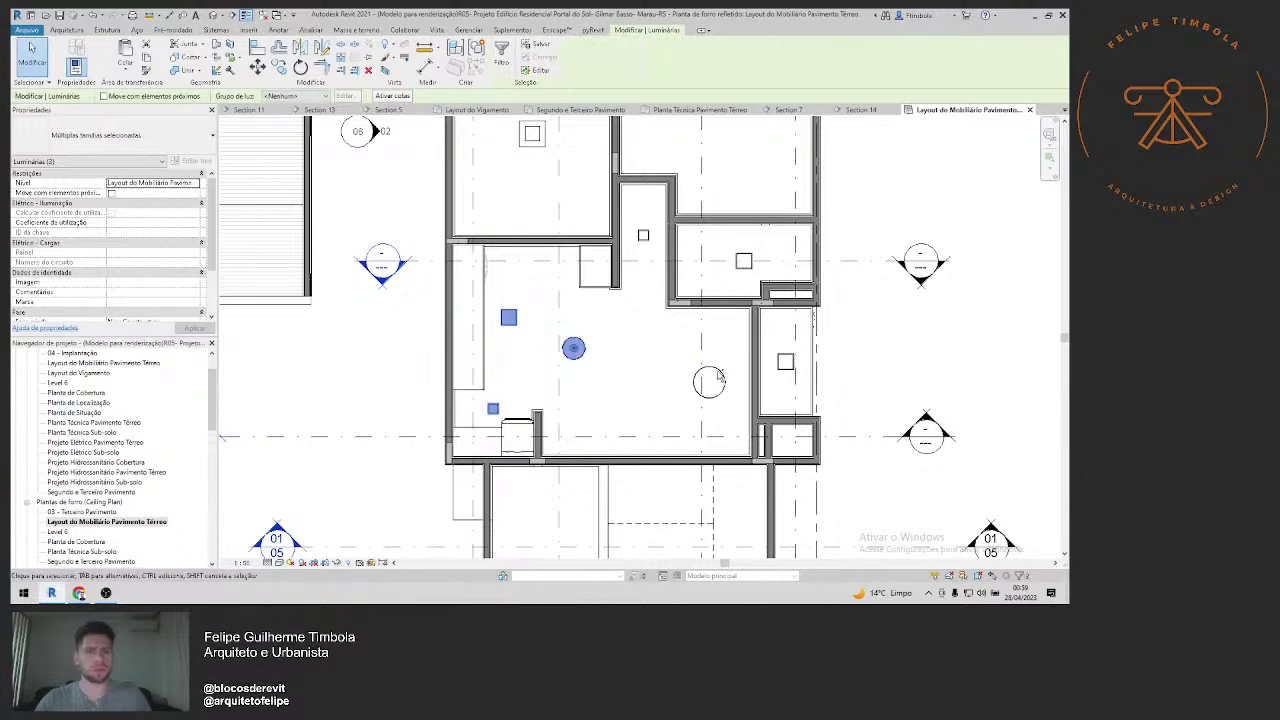
{"action": "left_click", "coordinate": [709, 381], "text": "ctrl"}
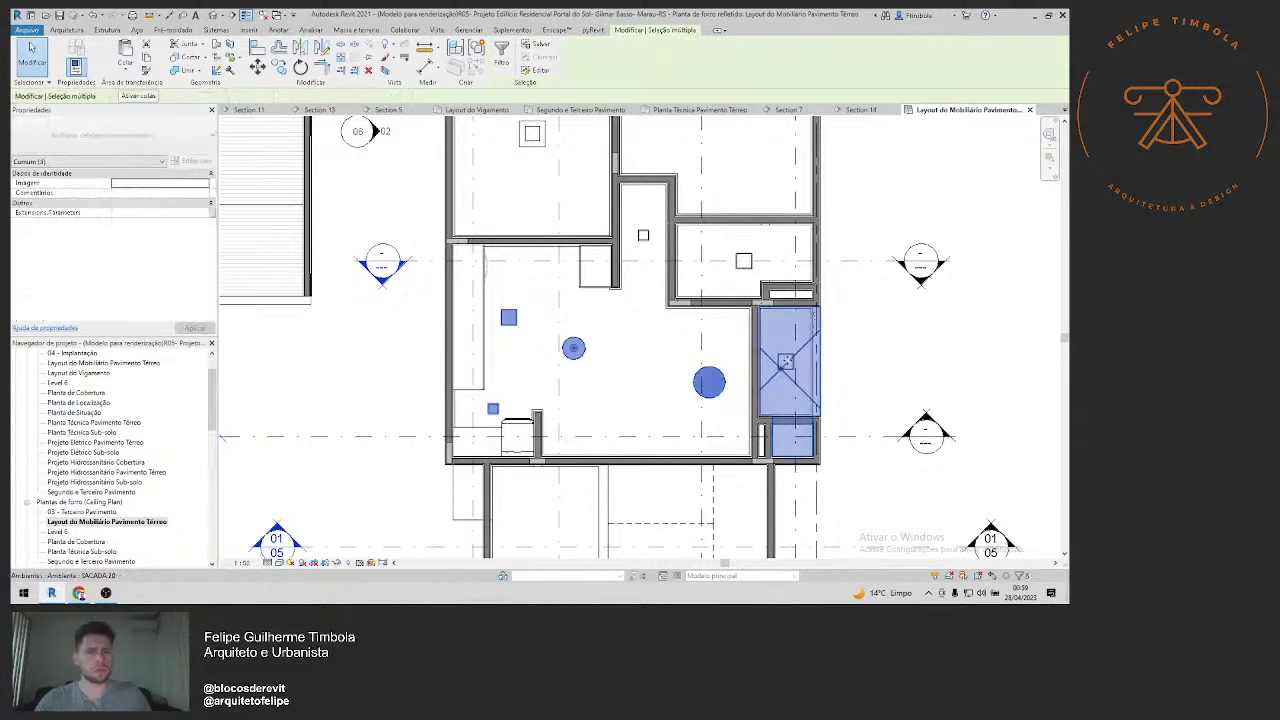
{"action": "key", "text": "Escape"}
Step: Select all the square and round ceiling light fixtures, including those in the upper rooms
{"action": "left_click", "coordinate": [786, 362]}
{"action": "left_click", "coordinate": [709, 381], "text": "ctrl"}
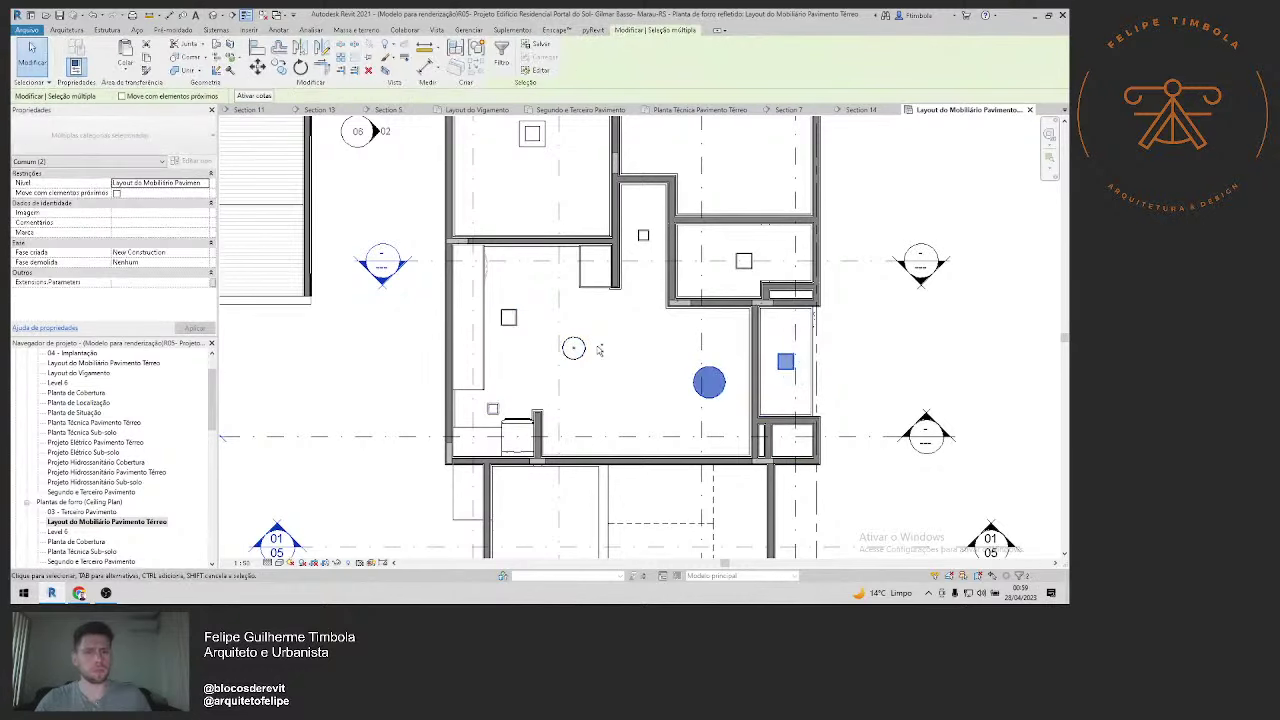
{"action": "left_click", "coordinate": [573, 347], "text": "ctrl"}
{"action": "left_click", "coordinate": [508, 317], "text": "ctrl"}
{"action": "left_click", "coordinate": [492, 408], "text": "ctrl"}
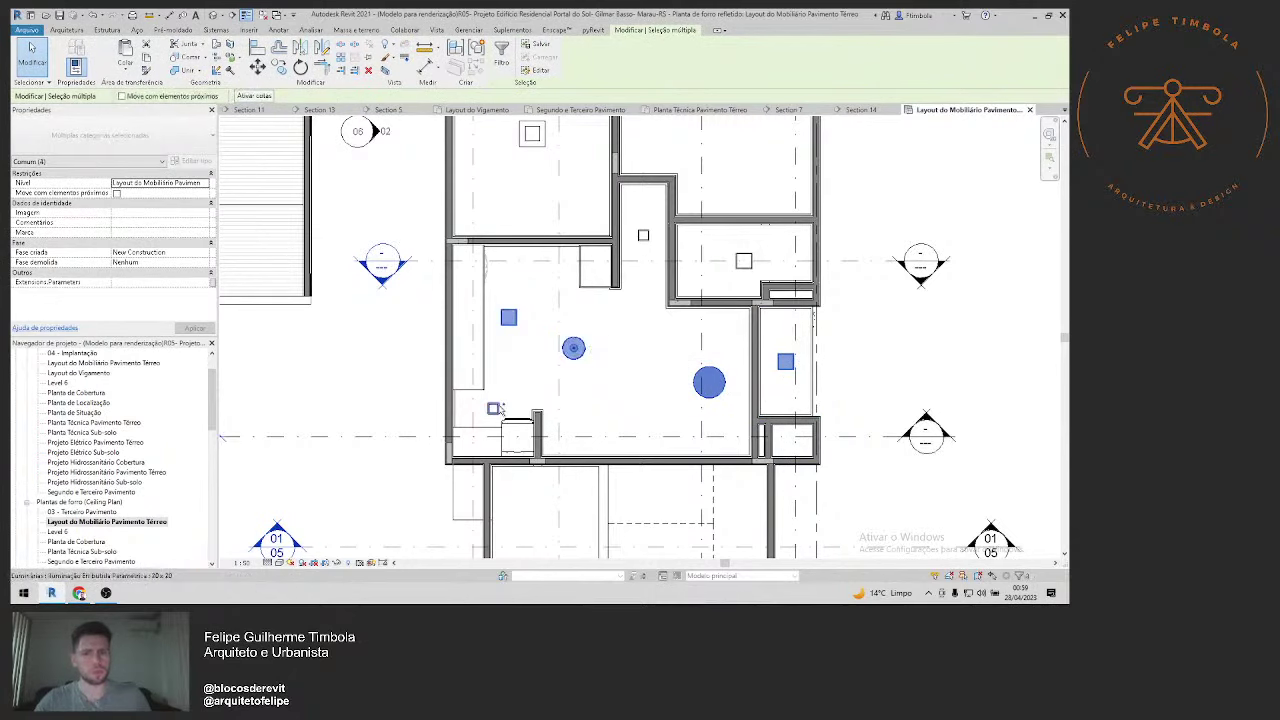
{"action": "left_click", "coordinate": [643, 237], "text": "ctrl"}
{"action": "left_click", "coordinate": [743, 261], "text": "ctrl"}
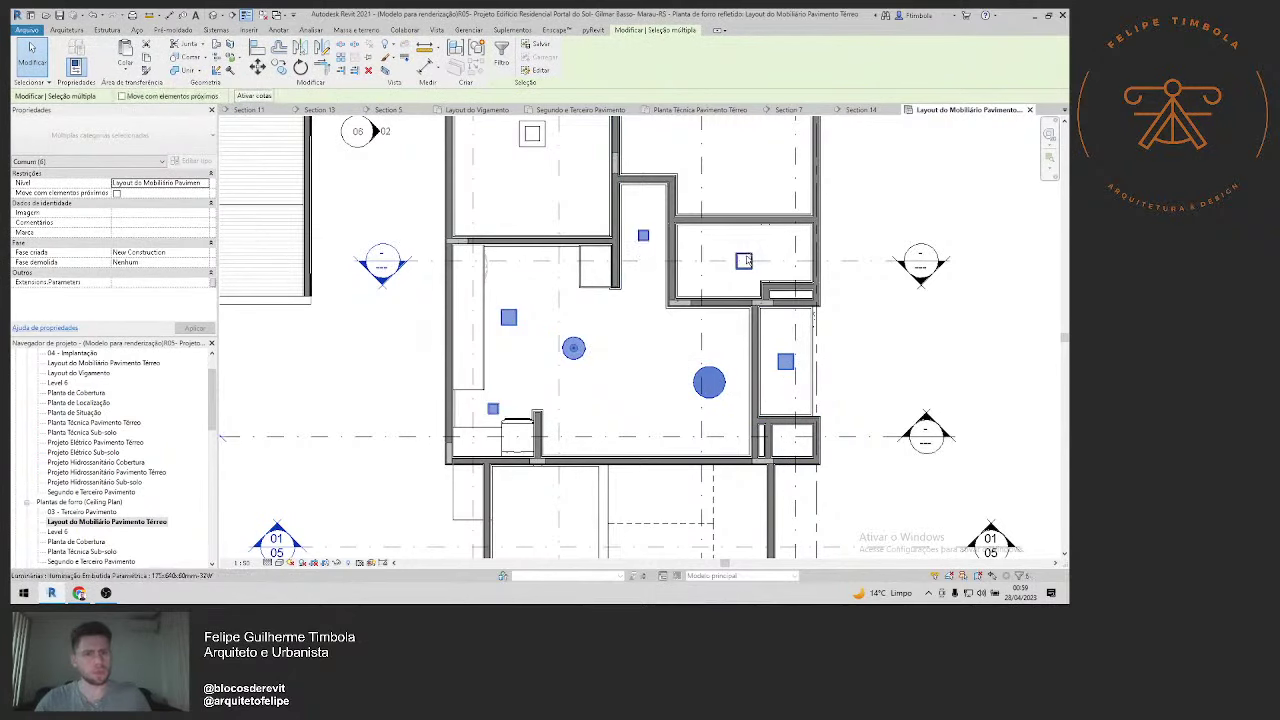
{"action": "middle_click_drag", "start_coordinate": [529, 168], "coordinate": [520, 240]}
{"action": "left_click", "coordinate": [523, 206], "text": "ctrl"}
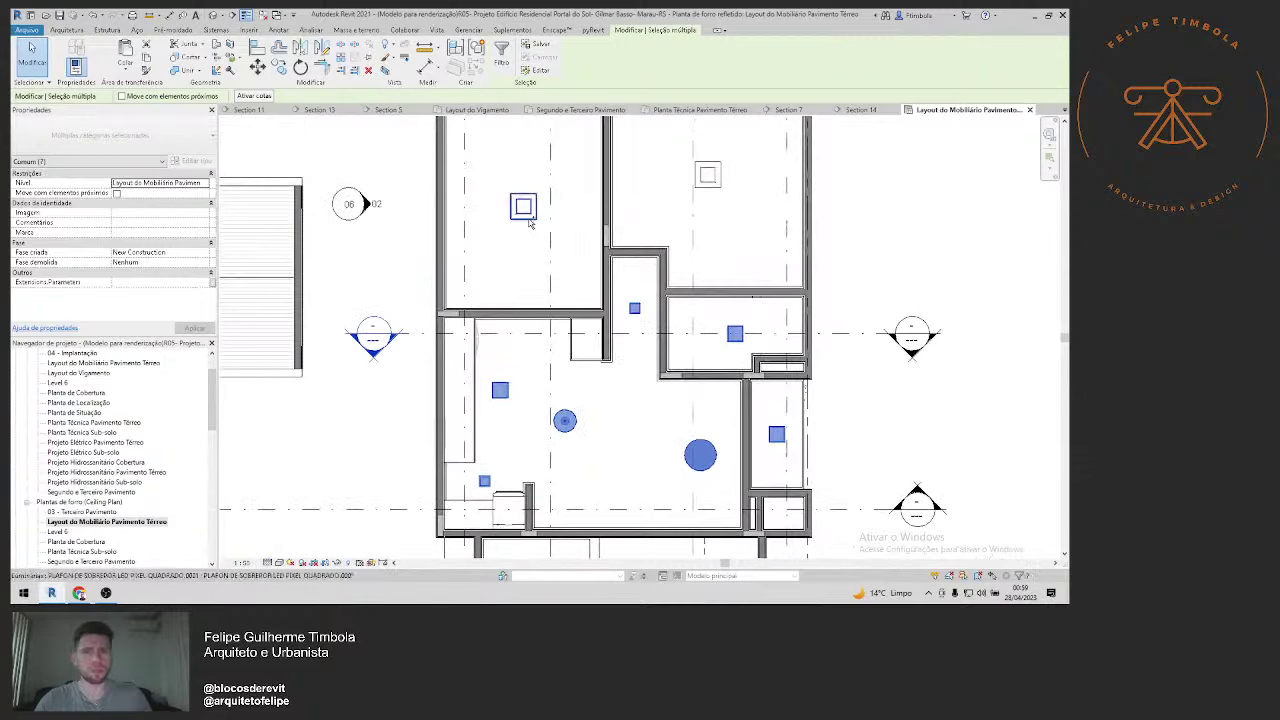
{"action": "left_click", "coordinate": [707, 175], "text": "ctrl"}
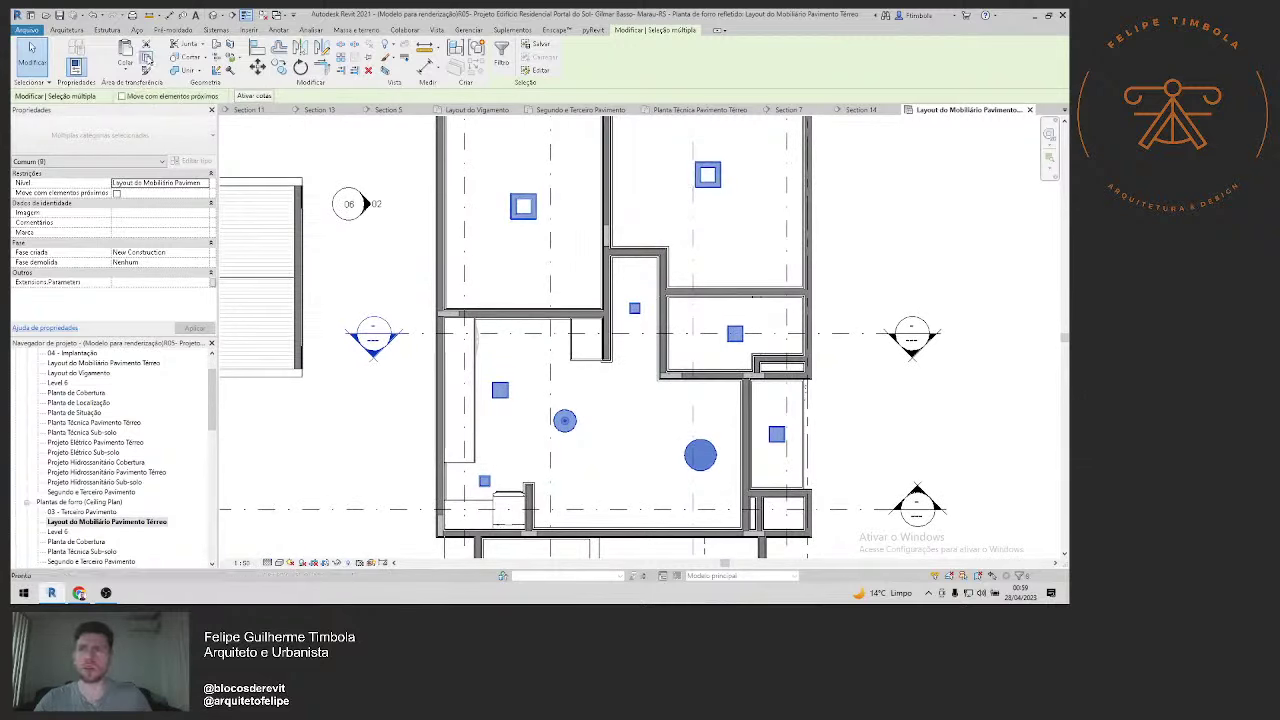
Step: Paste the fixtures aligned onto Segundo e Terceiro Pavimento and open that floor plan
{"action": "left_click", "coordinate": [125, 62]}
{"action": "left_click", "coordinate": [170, 117]}
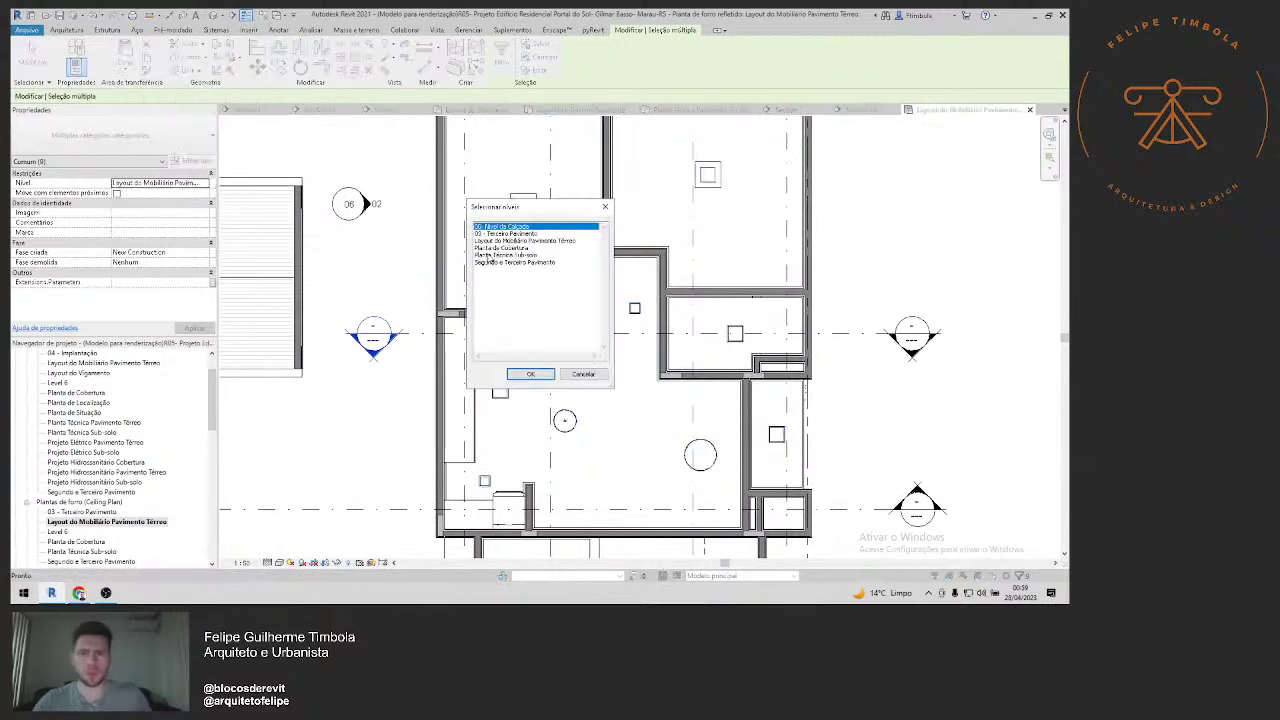
{"action": "left_click", "coordinate": [497, 262]}
{"action": "left_click", "coordinate": [530, 374]}
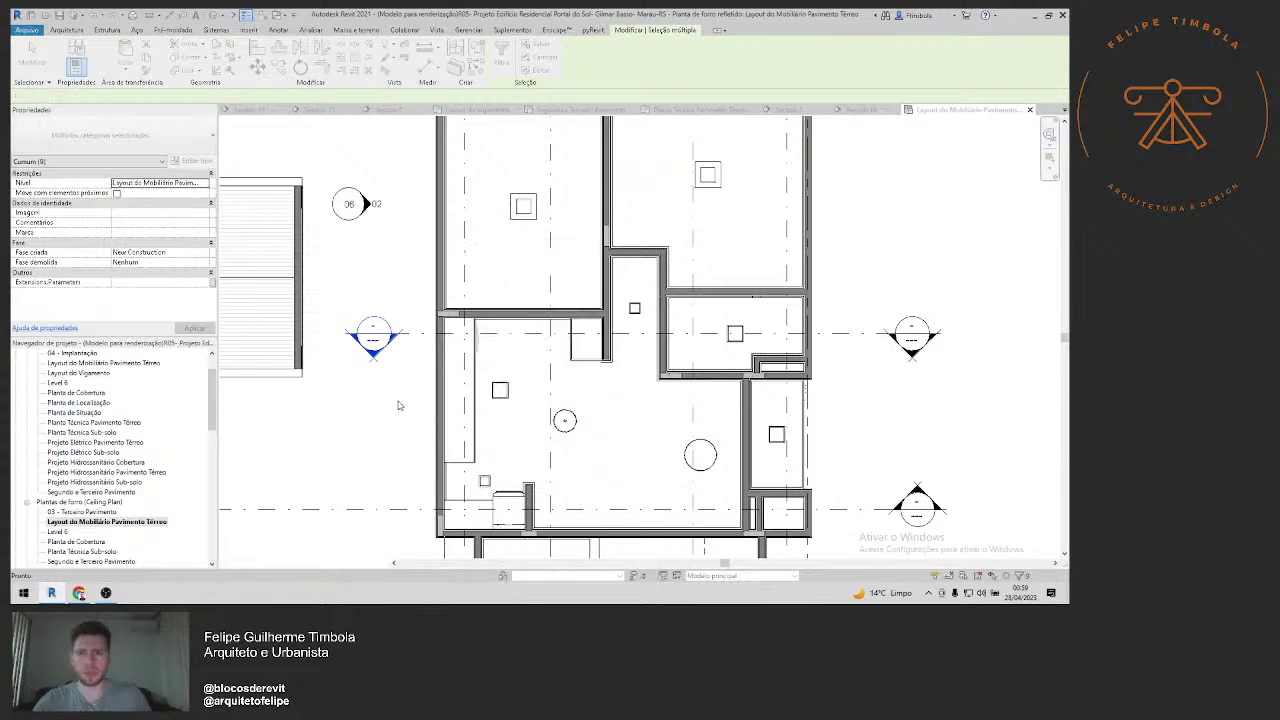
{"action": "double_click", "coordinate": [110, 492]}
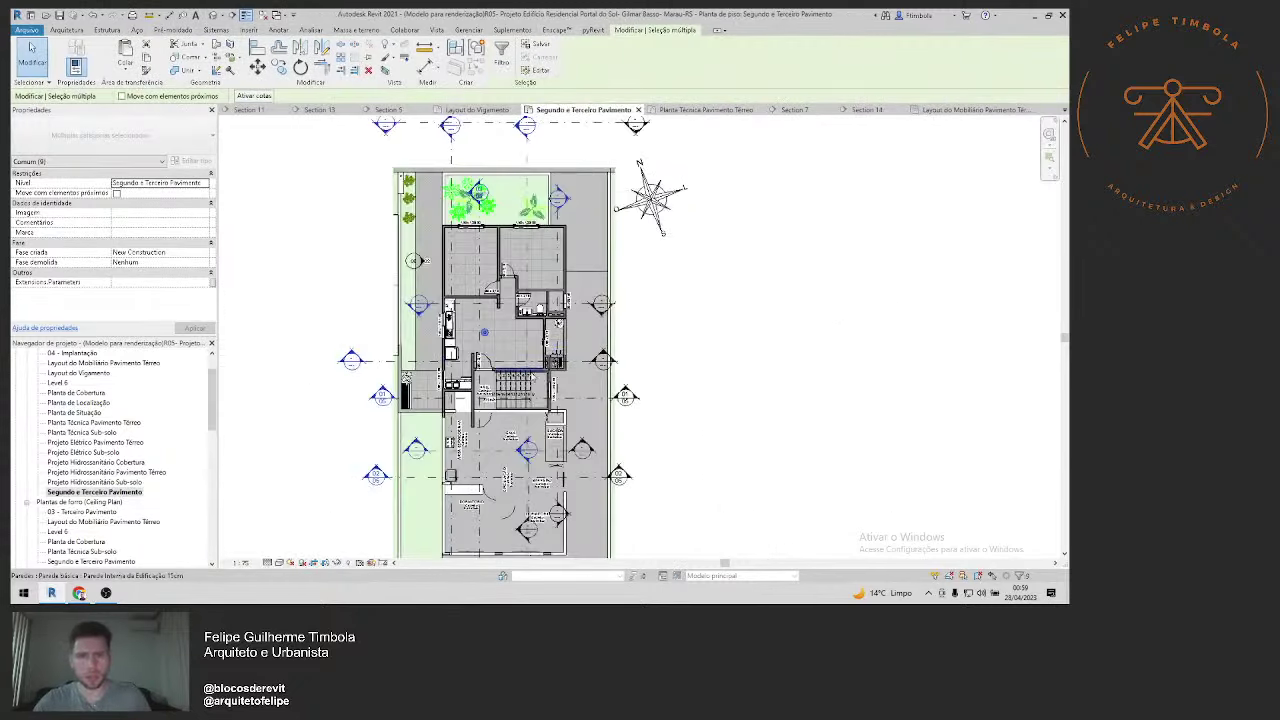
Step: Open the Segundo e Terceiro Pavimento ceiling plan and zoom in on the hall's pasted fixtures
{"action": "scroll", "coordinate": [437, 289], "scroll_direction": "up", "scroll_amount": 3}
{"action": "scroll", "coordinate": [425, 340], "scroll_direction": "up", "scroll_amount": 2}
{"action": "scroll", "coordinate": [107, 497], "scroll_direction": "down", "scroll_amount": 1}
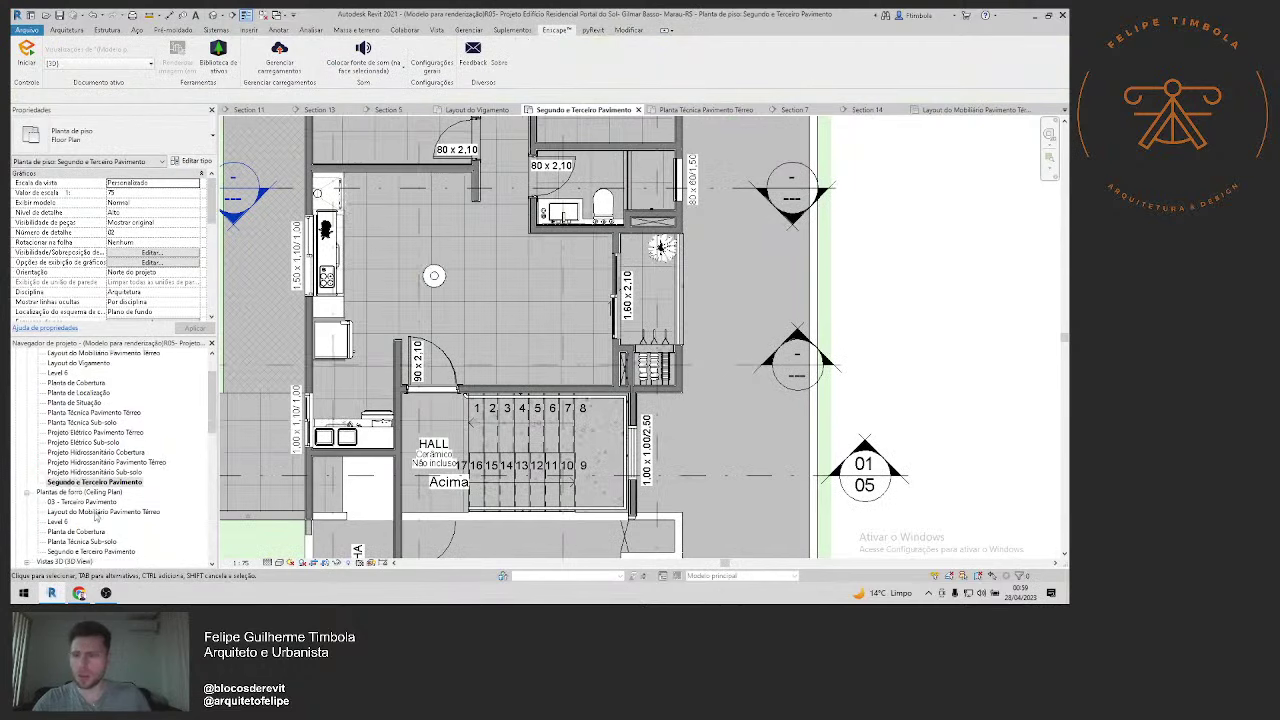
{"action": "double_click", "coordinate": [100, 512]}
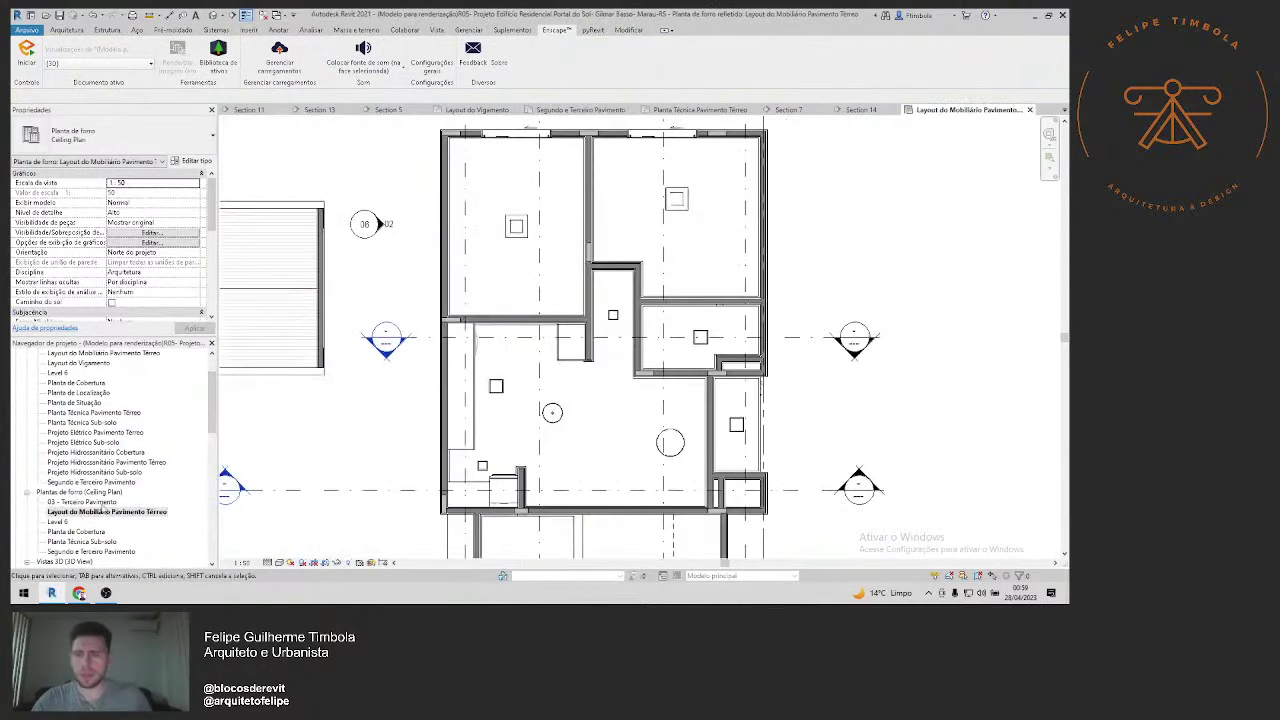
{"action": "double_click", "coordinate": [91, 551]}
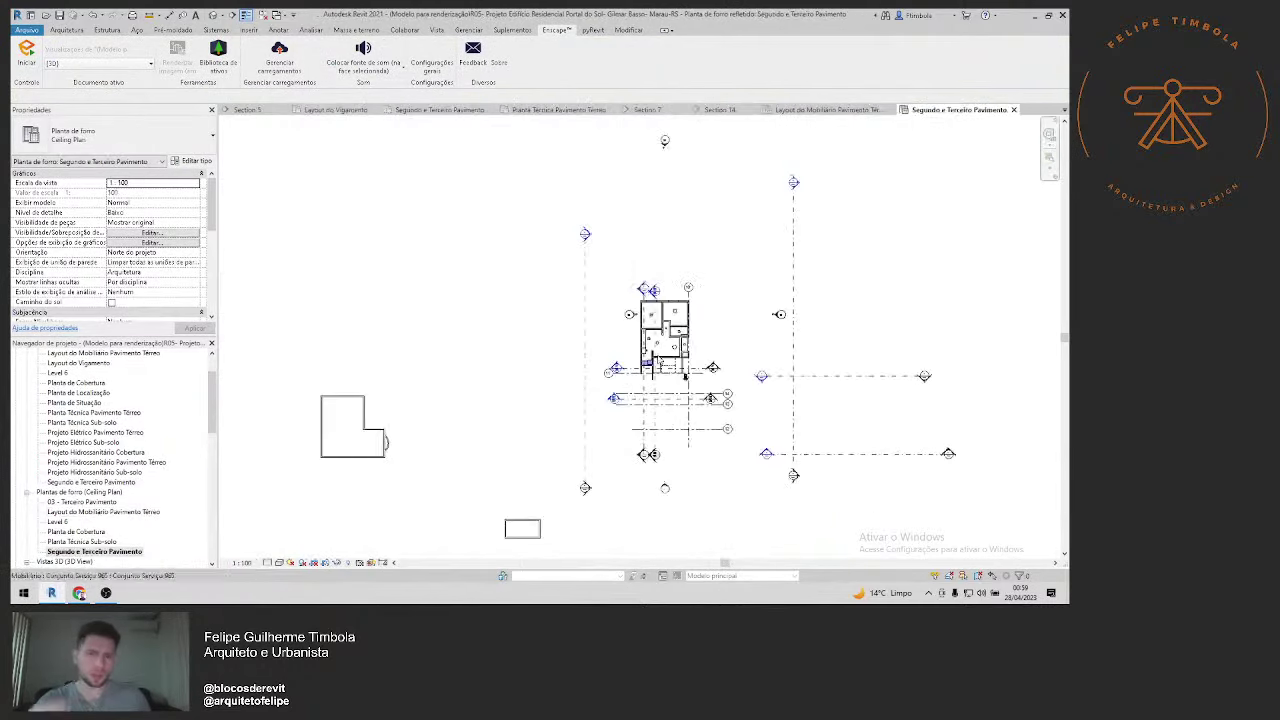
{"action": "scroll", "coordinate": [648, 422], "scroll_direction": "up", "scroll_amount": 3}
{"action": "scroll", "coordinate": [648, 422], "scroll_direction": "up", "scroll_amount": 3}
{"action": "scroll", "coordinate": [544, 319], "scroll_direction": "up", "scroll_amount": 2}
{"action": "scroll", "coordinate": [544, 319], "scroll_direction": "up", "scroll_amount": 2}
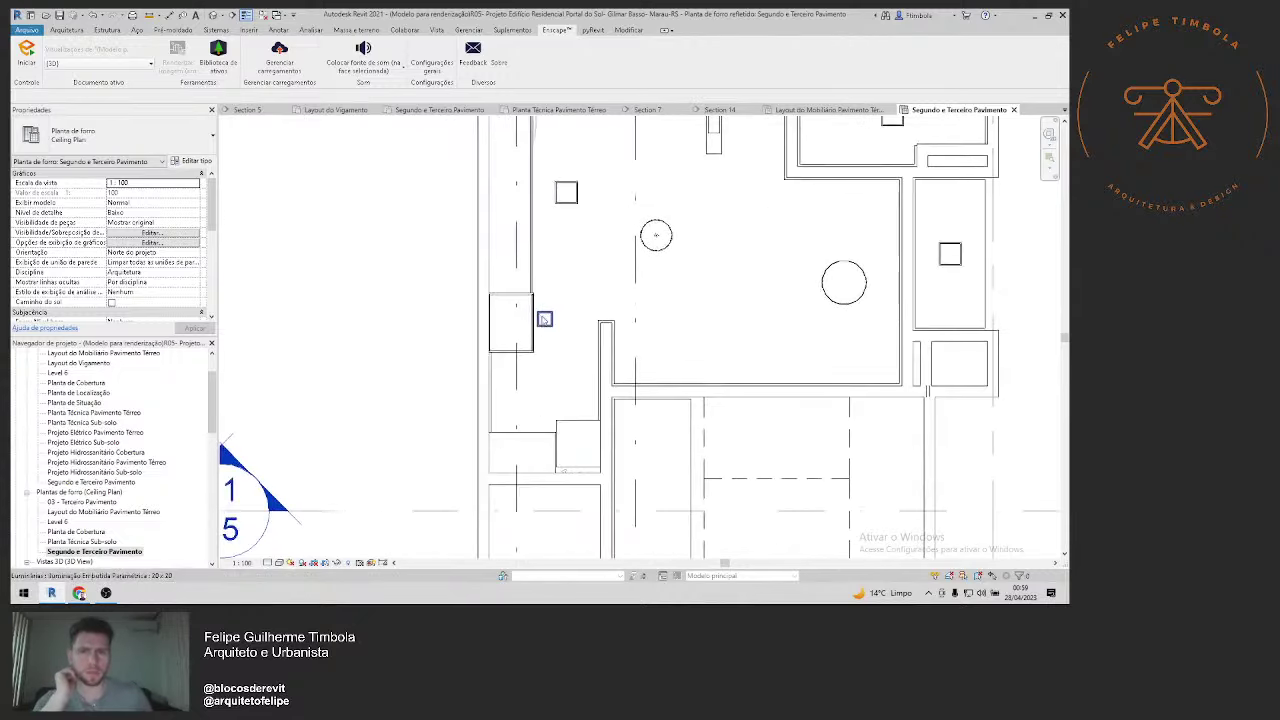
{"action": "scroll", "coordinate": [551, 380], "scroll_direction": "up", "scroll_amount": 1}
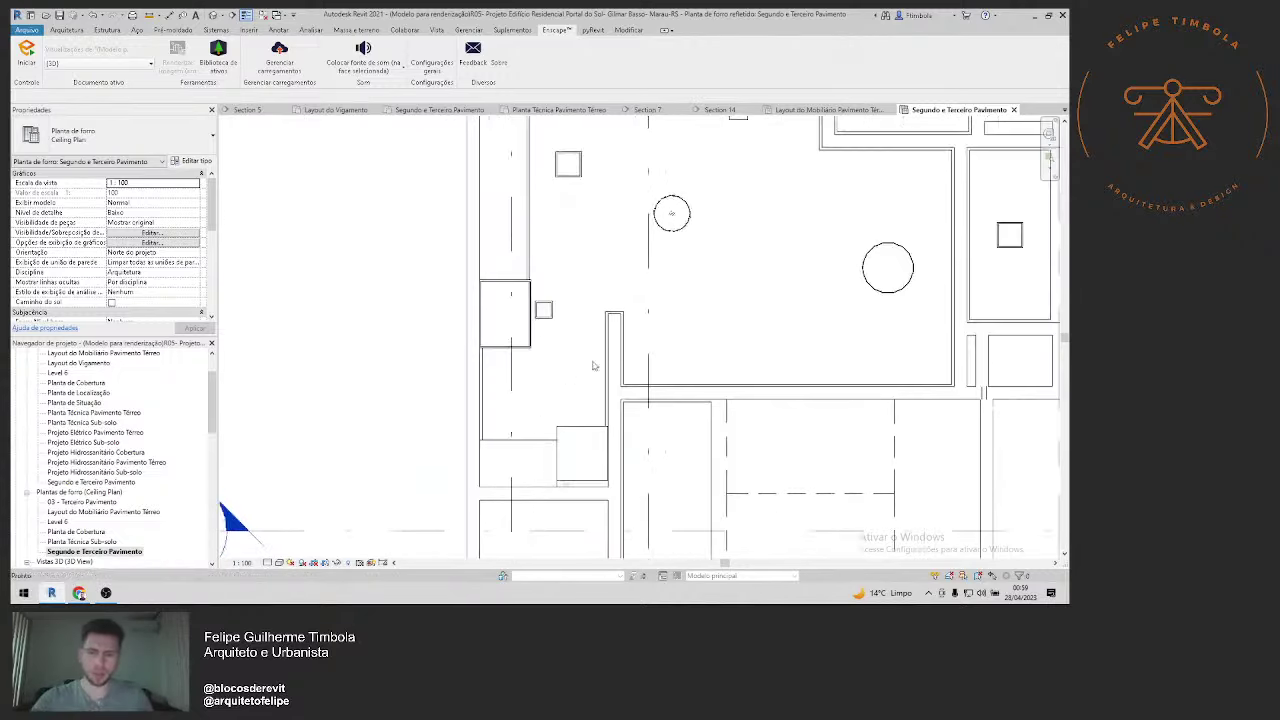
Step: Draw a diagonal detail line (DL) across the hall from the upper corner to the lower corner
{"action": "key", "text": "d"}
{"action": "key", "text": "l"}
{"action": "left_click", "coordinate": [605, 312]}
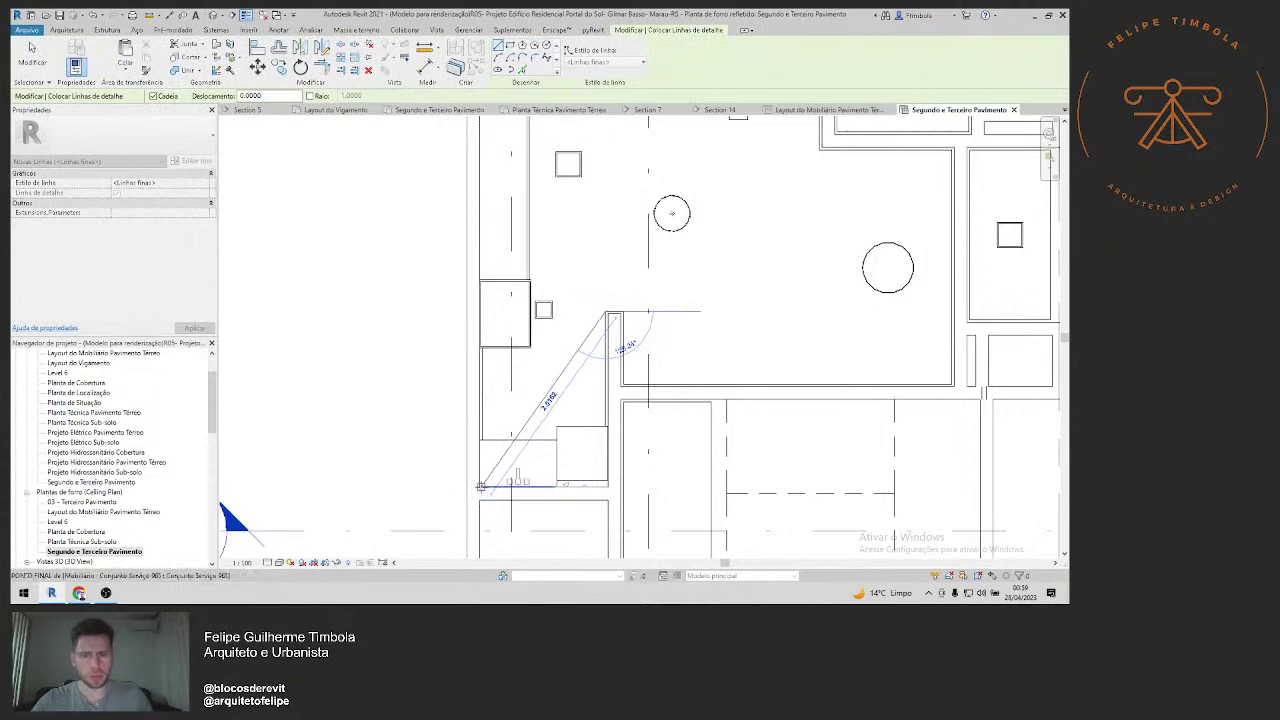
{"action": "left_click", "coordinate": [480, 487]}
{"action": "key", "text": "Escape"}
{"action": "key", "text": "Escape"}
Step: Move the small square light fixture to a new spot lower in the hall
{"action": "left_click", "coordinate": [542, 309]}
{"action": "scroll", "coordinate": [542, 310], "scroll_direction": "up", "scroll_amount": 2}
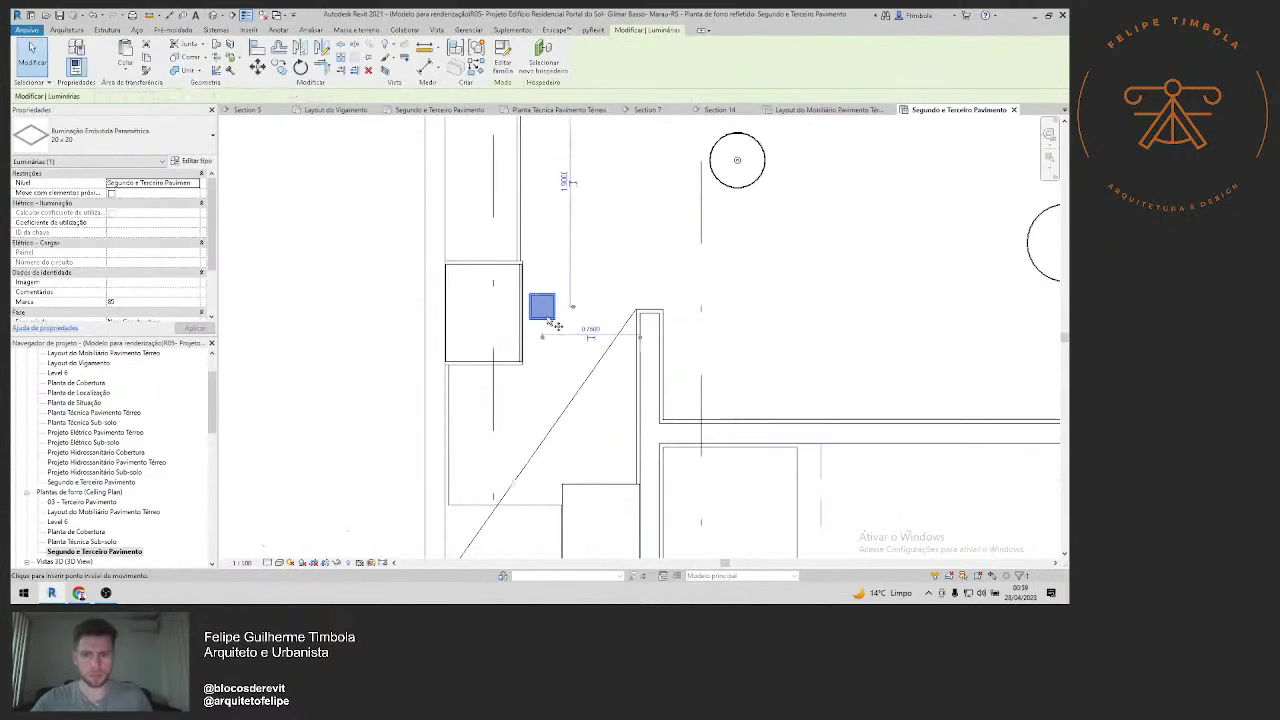
{"action": "left_click", "coordinate": [542, 309]}
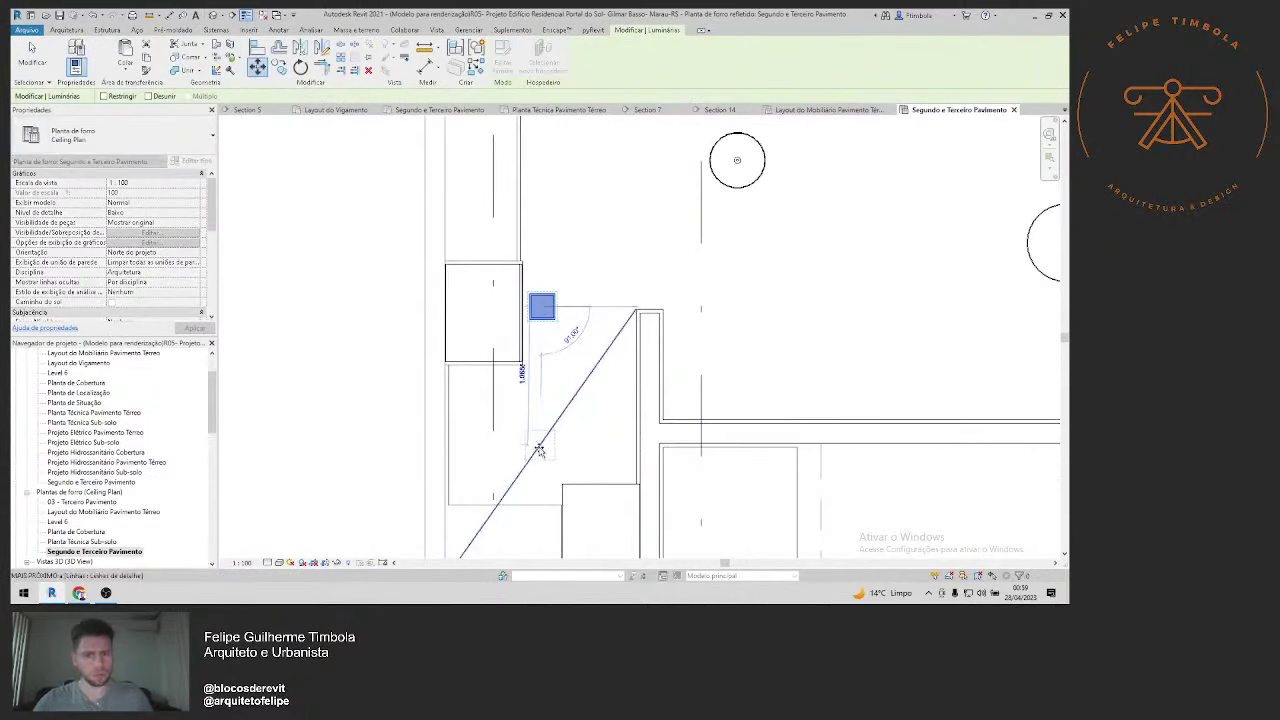
{"action": "scroll", "coordinate": [541, 447], "scroll_direction": "up", "scroll_amount": 2}
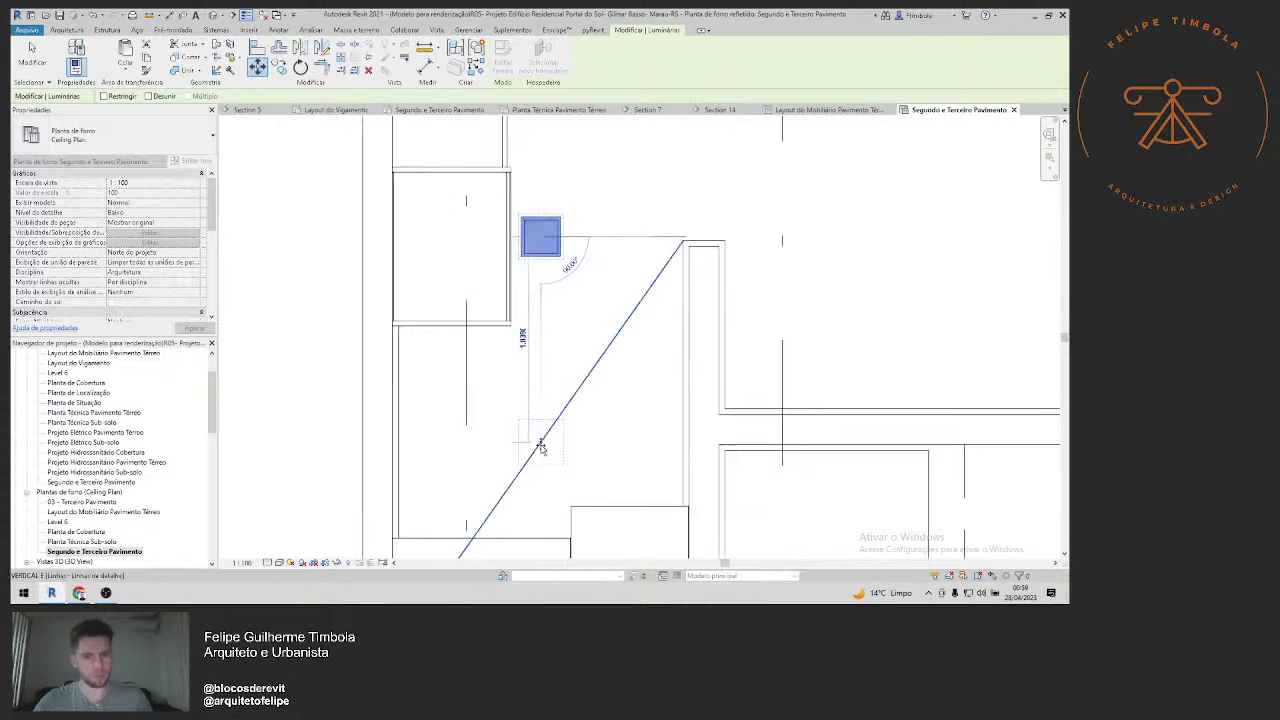
{"action": "scroll", "coordinate": [535, 456], "scroll_direction": "up", "scroll_amount": 1}
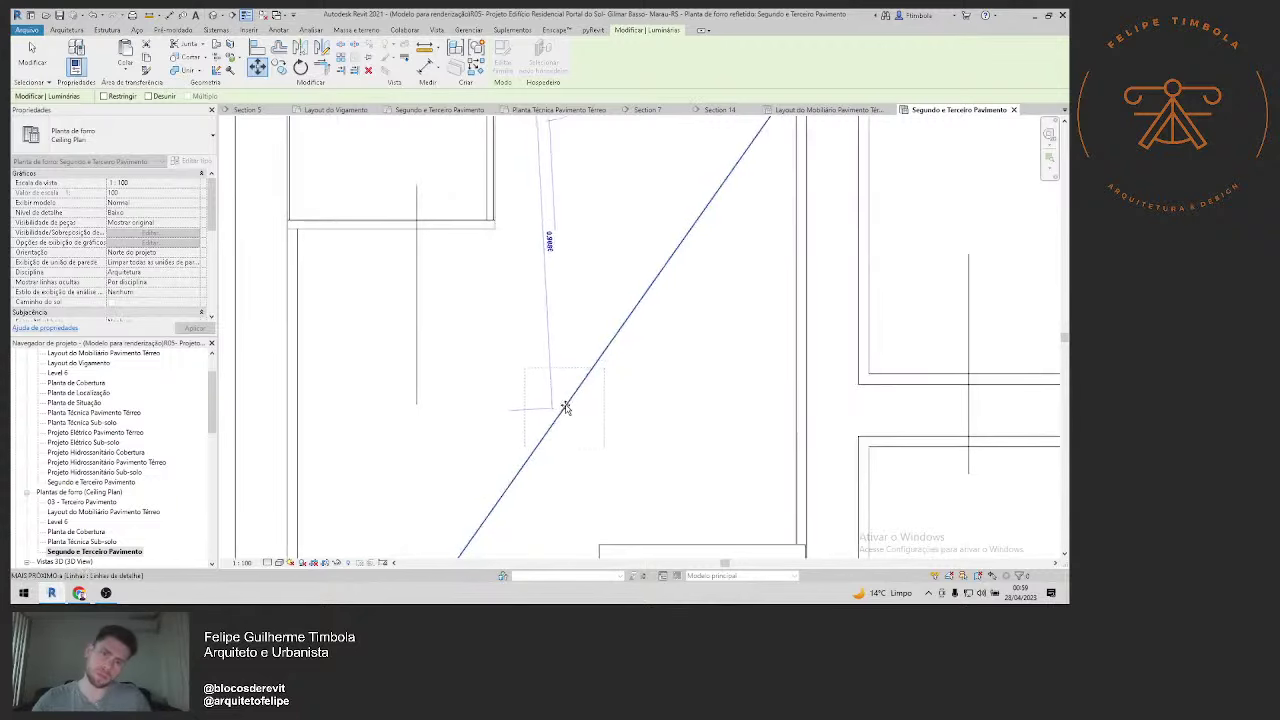
{"action": "scroll", "coordinate": [567, 410], "scroll_direction": "down", "scroll_amount": 1}
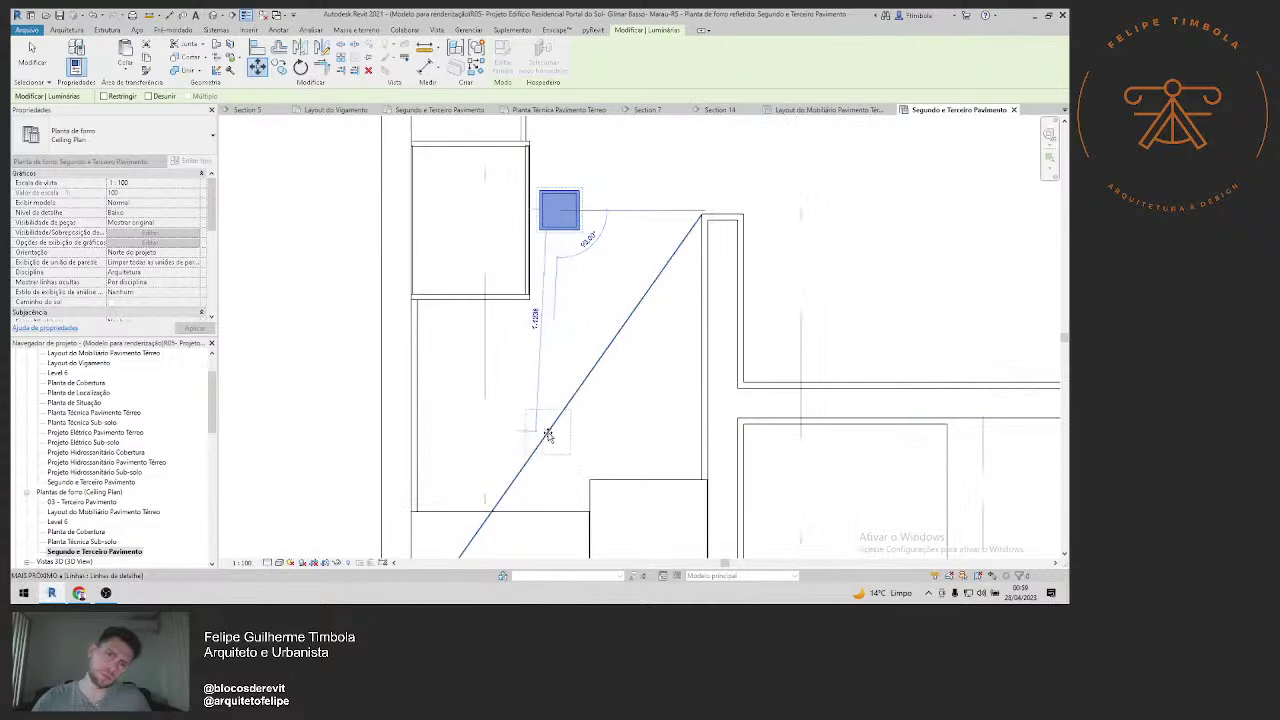
{"action": "scroll", "coordinate": [499, 444], "scroll_direction": "up", "scroll_amount": 1}
{"action": "left_click", "coordinate": [499, 444]}
{"action": "scroll", "coordinate": [498, 444], "scroll_direction": "up", "scroll_amount": 1}
Step: Move the fixture again with MV so it sits on the diagonal reference line
{"action": "key", "text": "m"}
{"action": "key", "text": "v"}
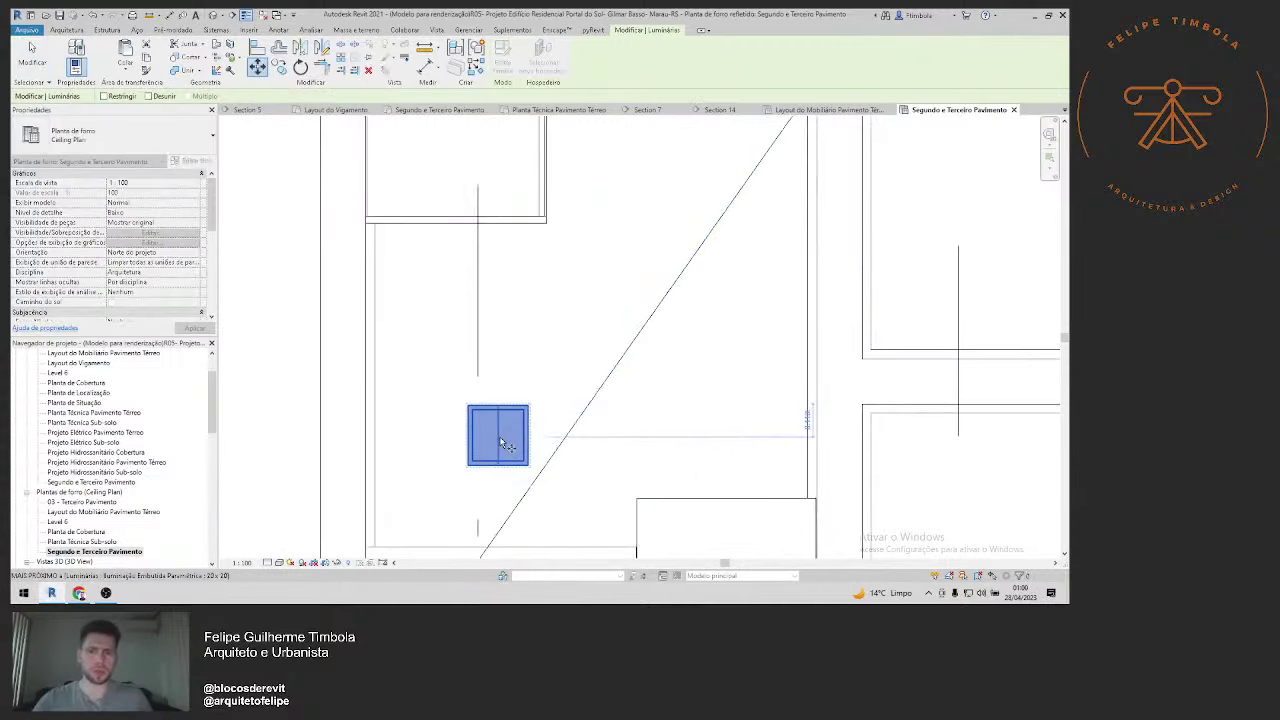
{"action": "left_click", "coordinate": [500, 440]}
{"action": "scroll", "coordinate": [543, 423], "scroll_direction": "down", "scroll_amount": 1}
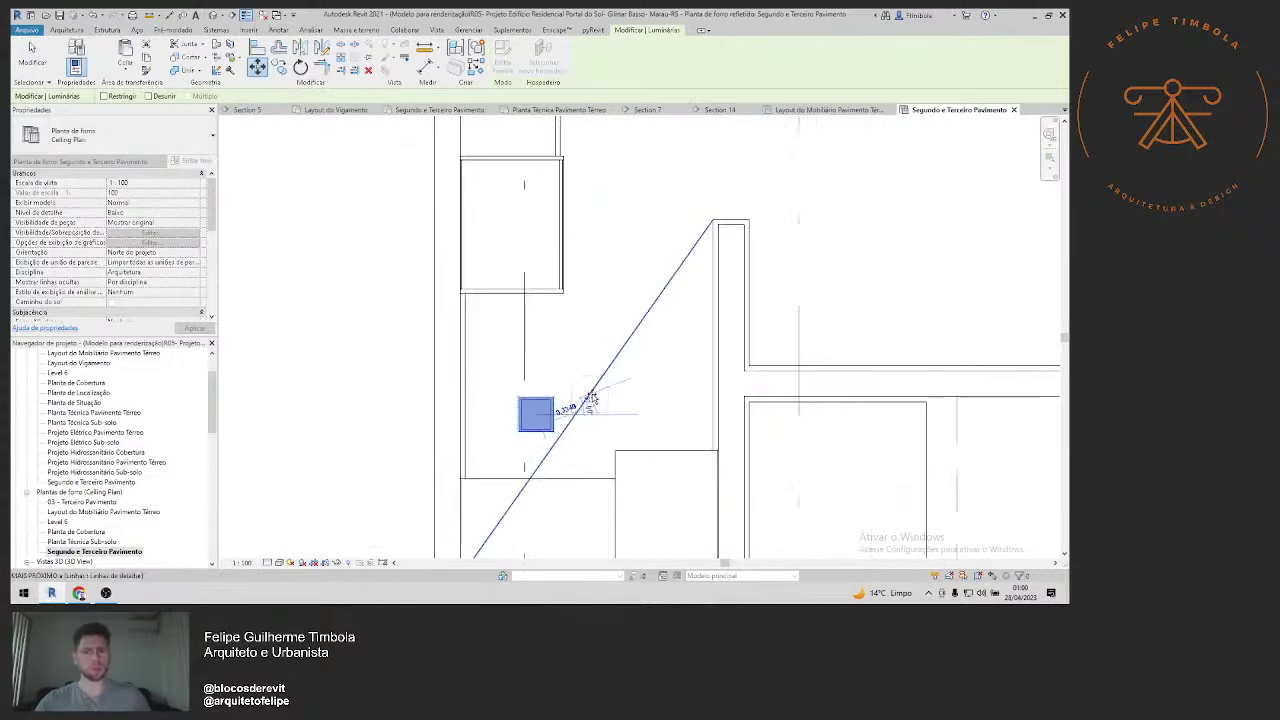
{"action": "left_click", "coordinate": [589, 398]}
{"action": "key", "text": "Escape"}
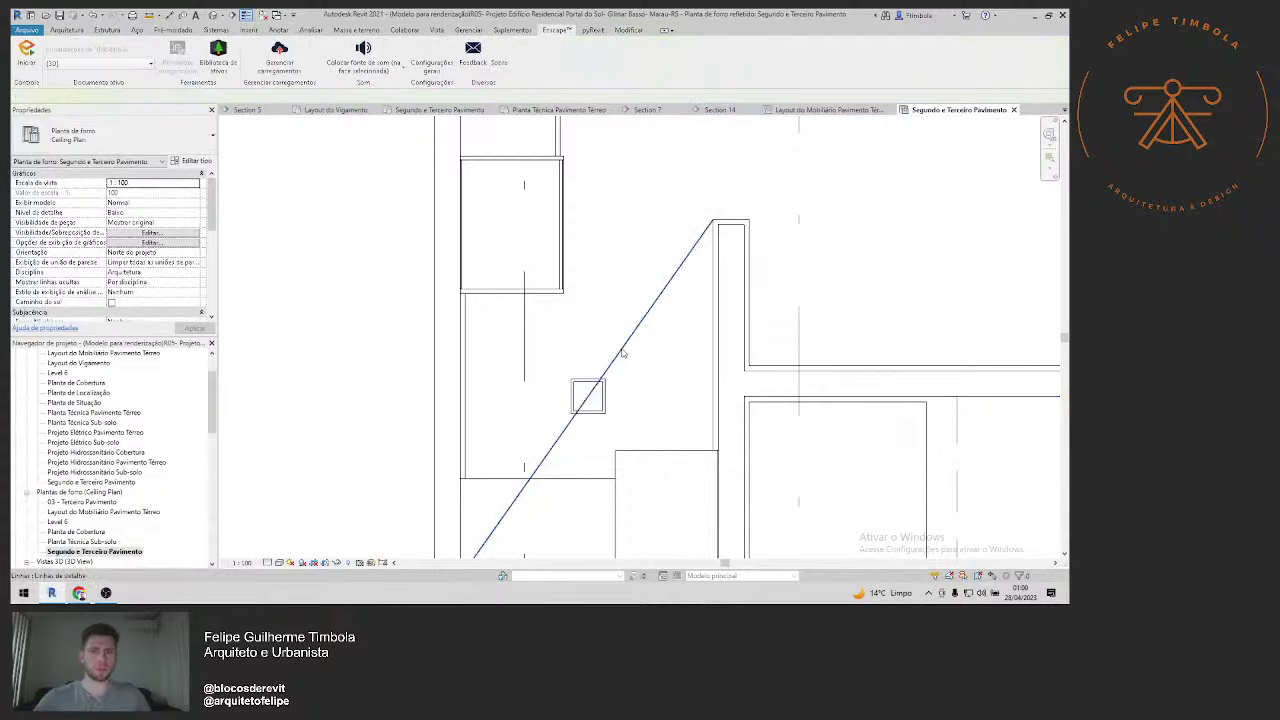
{"action": "scroll", "coordinate": [622, 352], "scroll_direction": "down", "scroll_amount": 3}
{"action": "scroll", "coordinate": [640, 355], "scroll_direction": "down", "scroll_amount": 1}
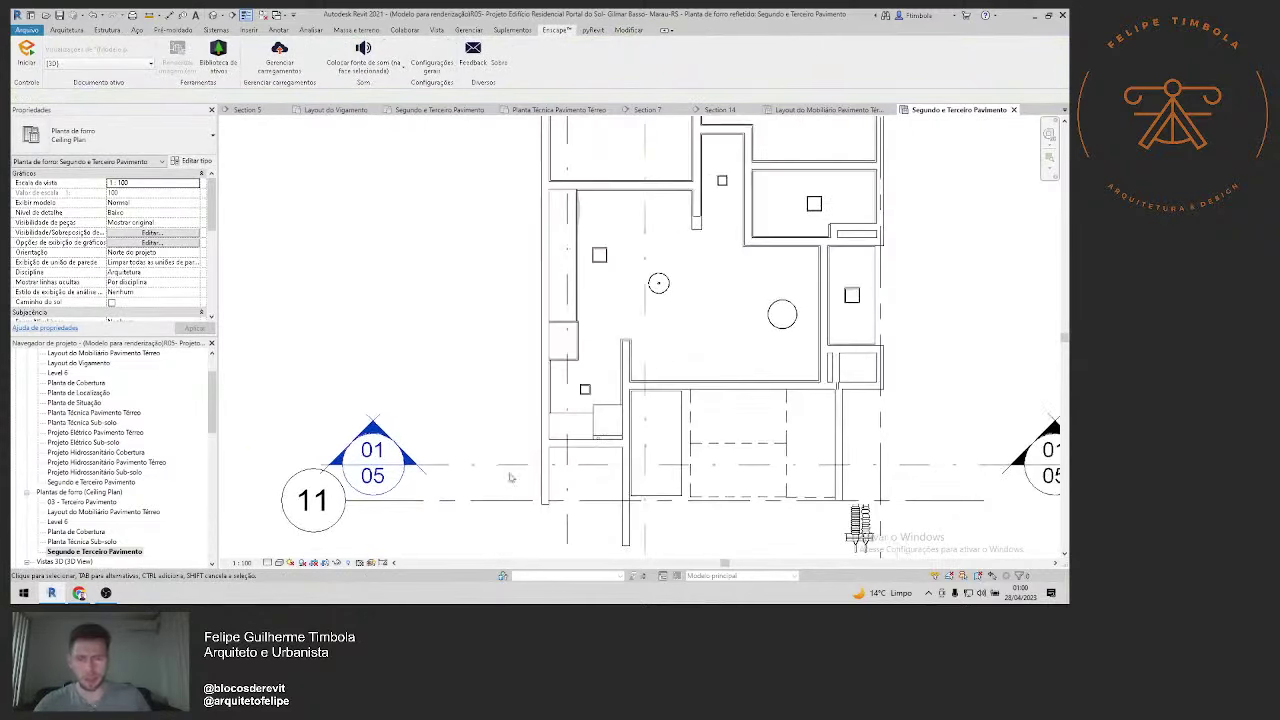
{"action": "middle_click_drag", "start_coordinate": [510, 478], "coordinate": [520, 441]}
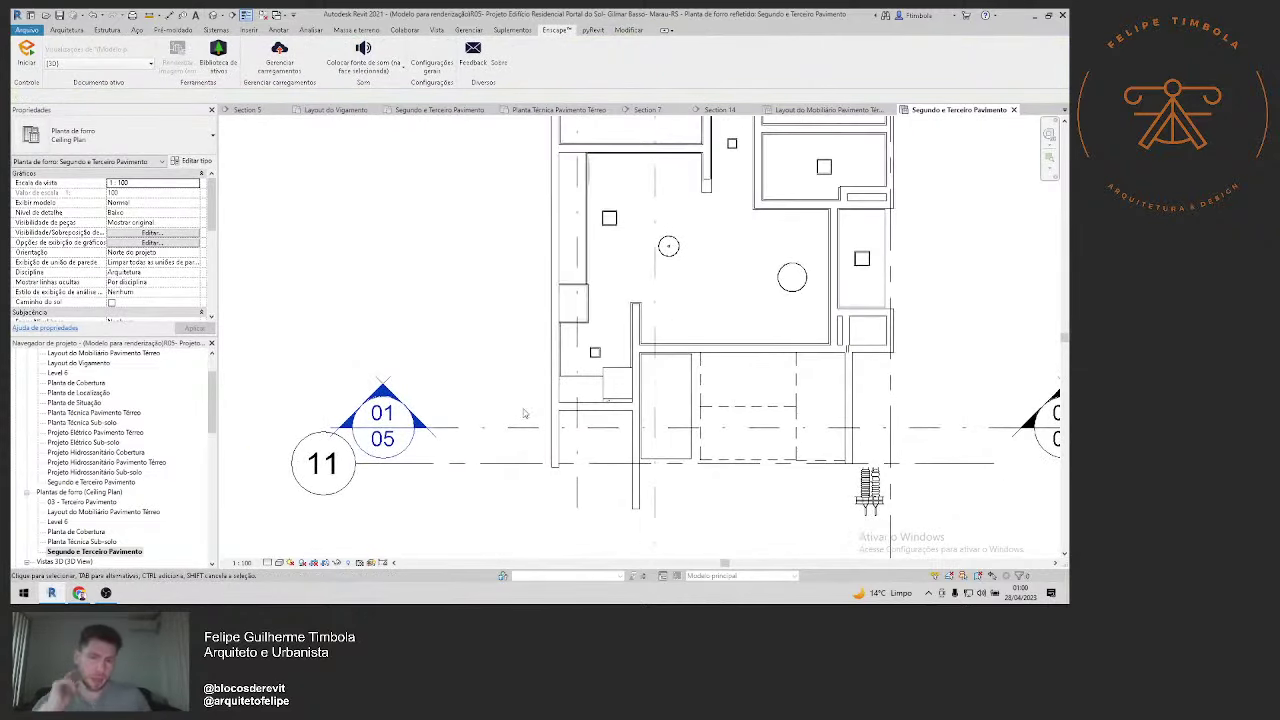
Step: Open the ground-floor furniture layout ceiling plan and inspect the existing ceilings and narrow-room floor
{"action": "double_click", "coordinate": [93, 511]}
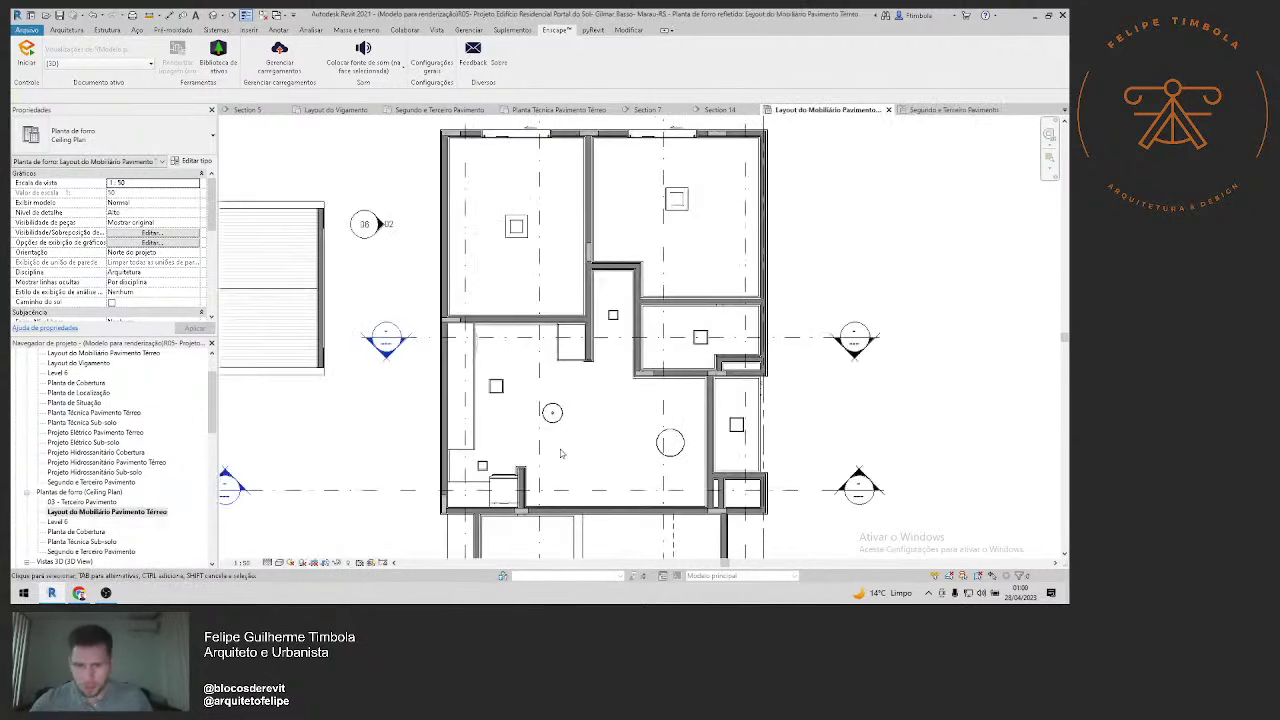
{"action": "scroll", "coordinate": [448, 425], "scroll_direction": "up", "scroll_amount": 2}
{"action": "scroll", "coordinate": [448, 425], "scroll_direction": "up", "scroll_amount": 2}
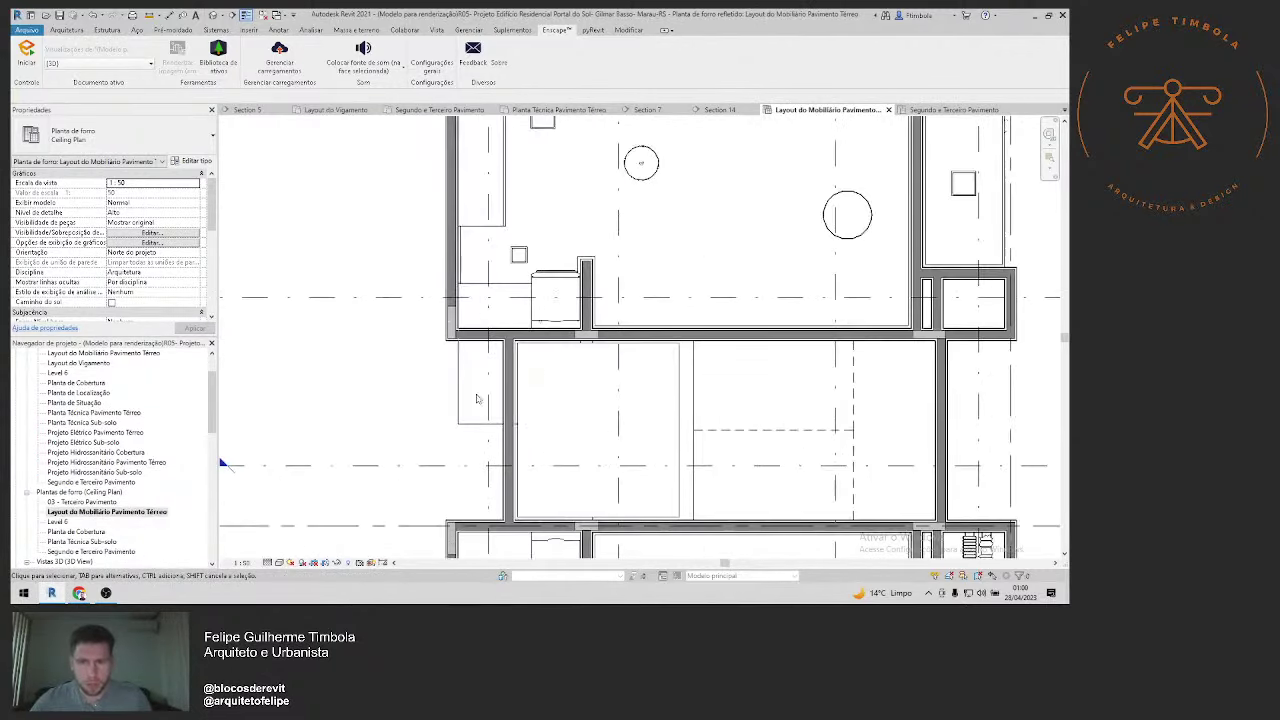
{"action": "left_click", "coordinate": [517, 430]}
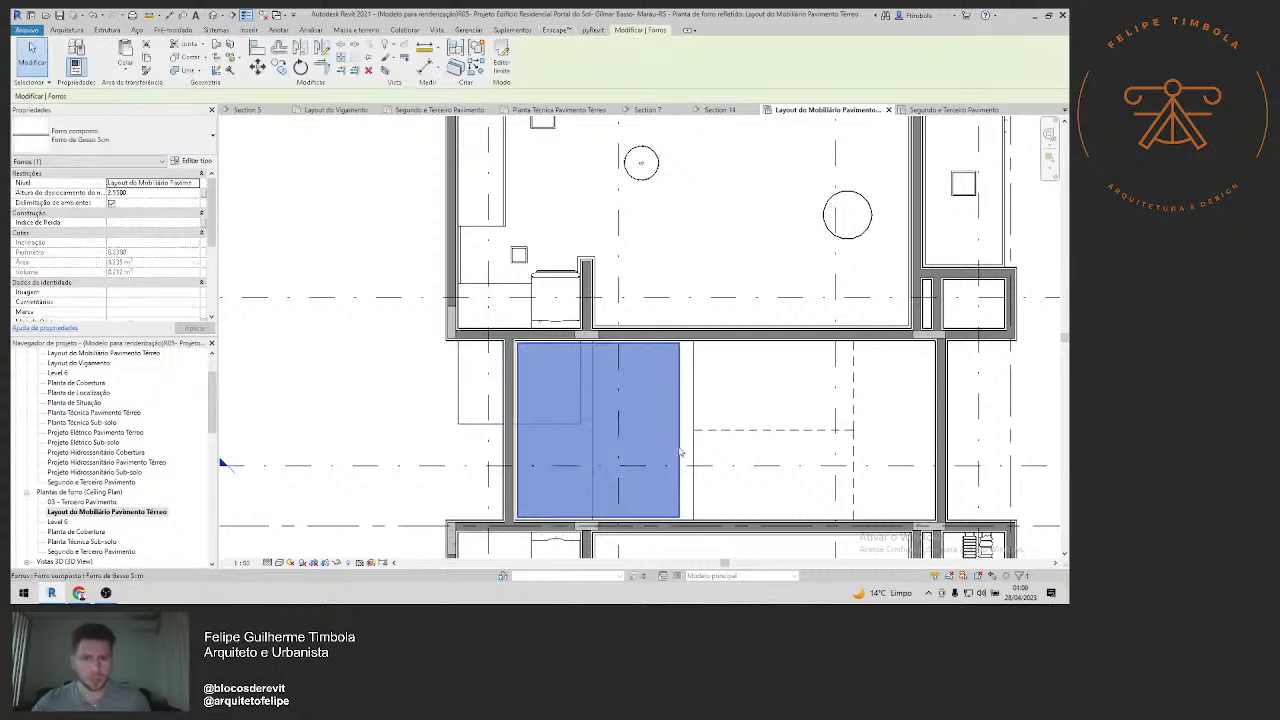
{"action": "left_click", "coordinate": [460, 421]}
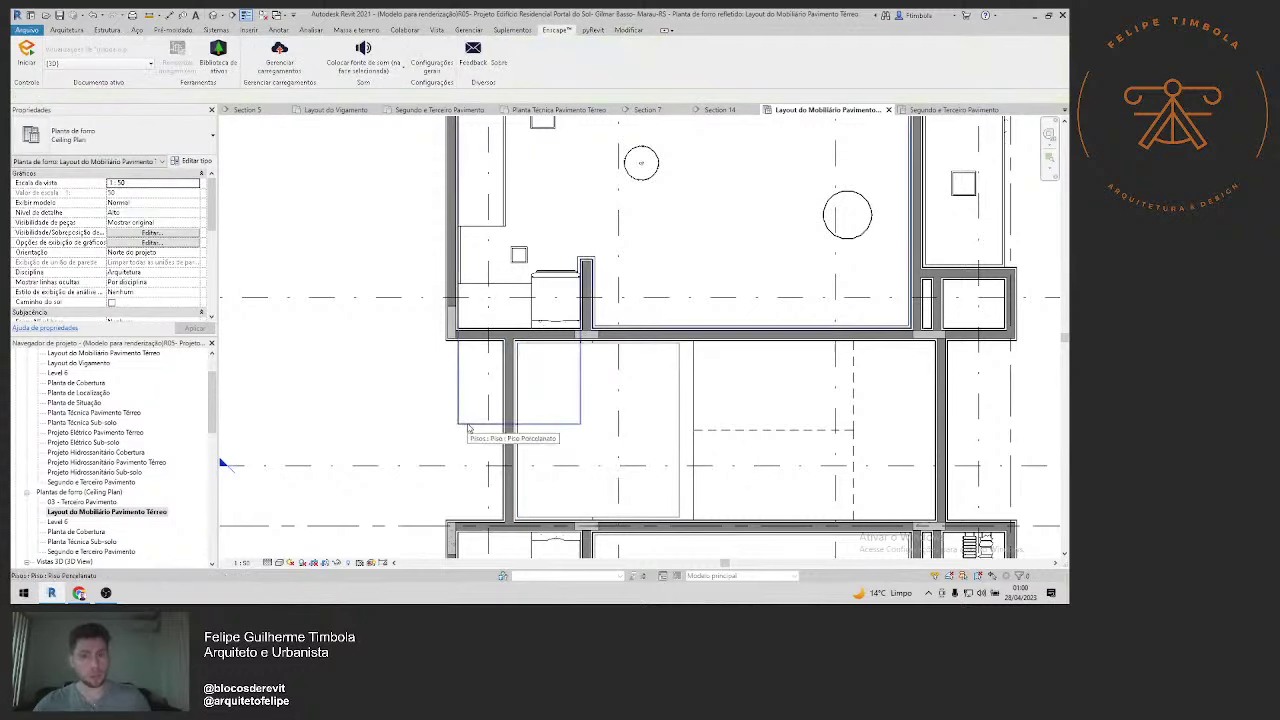
{"action": "left_click", "coordinate": [468, 428]}
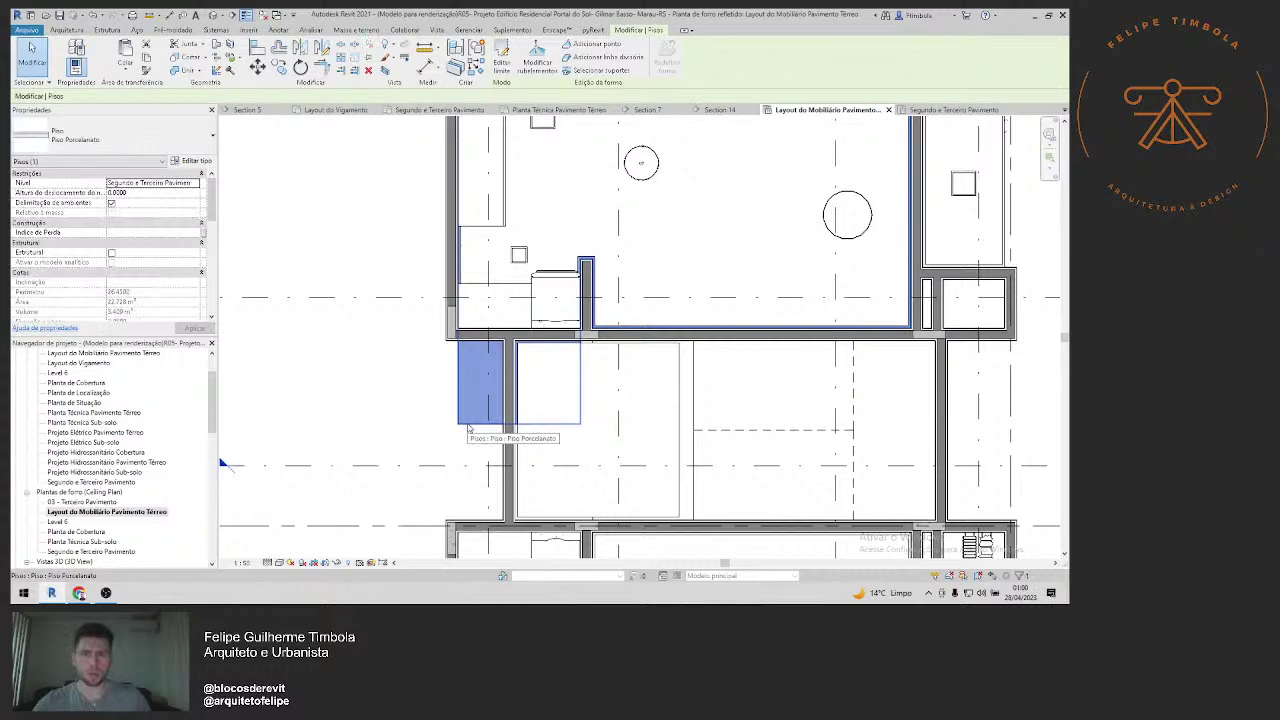
{"action": "key", "text": "Escape"}
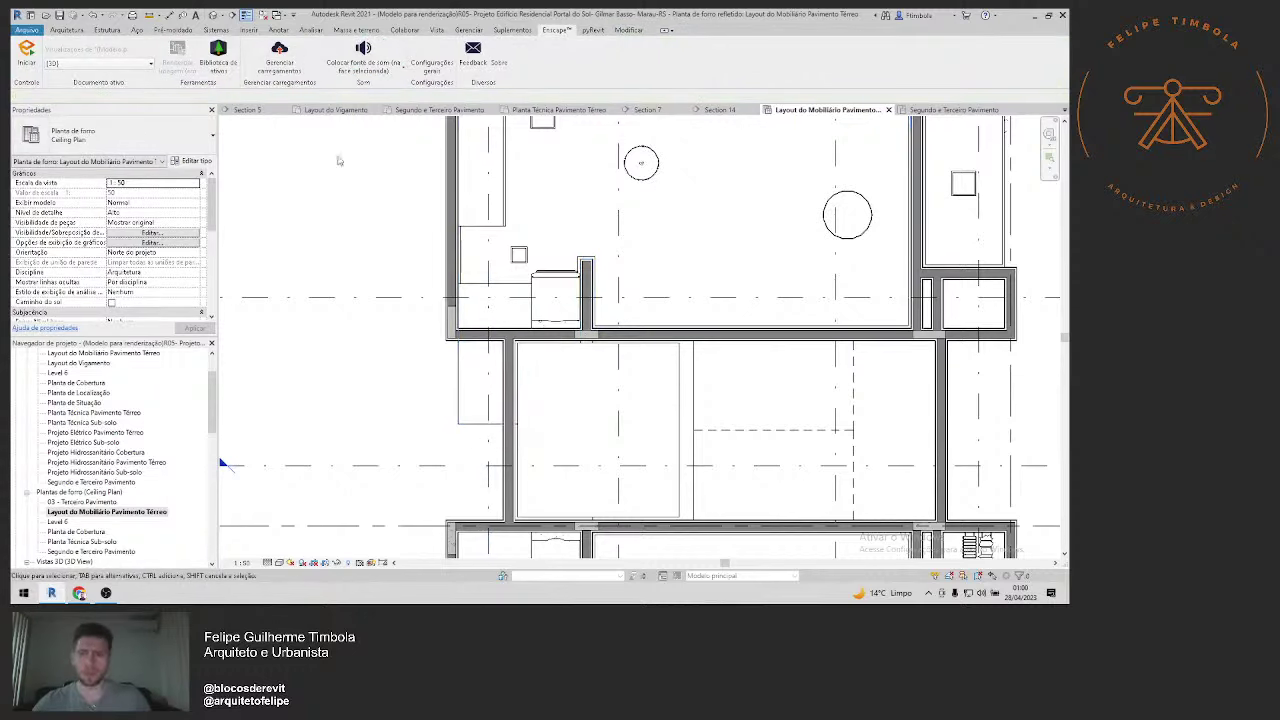
Step: Start a new ceiling and sketch a rectangular boundary in the narrow hall room
{"action": "left_click", "coordinate": [65, 30]}
{"action": "left_click", "coordinate": [260, 62]}
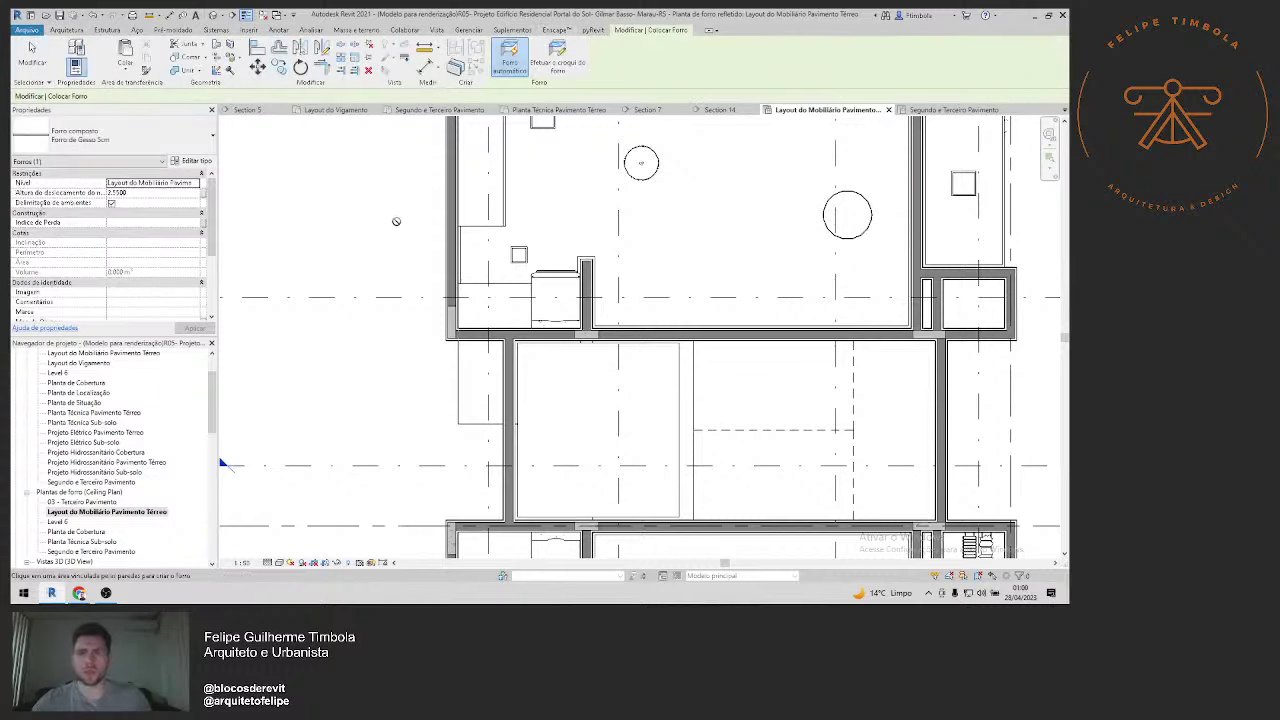
{"action": "left_click", "coordinate": [557, 58]}
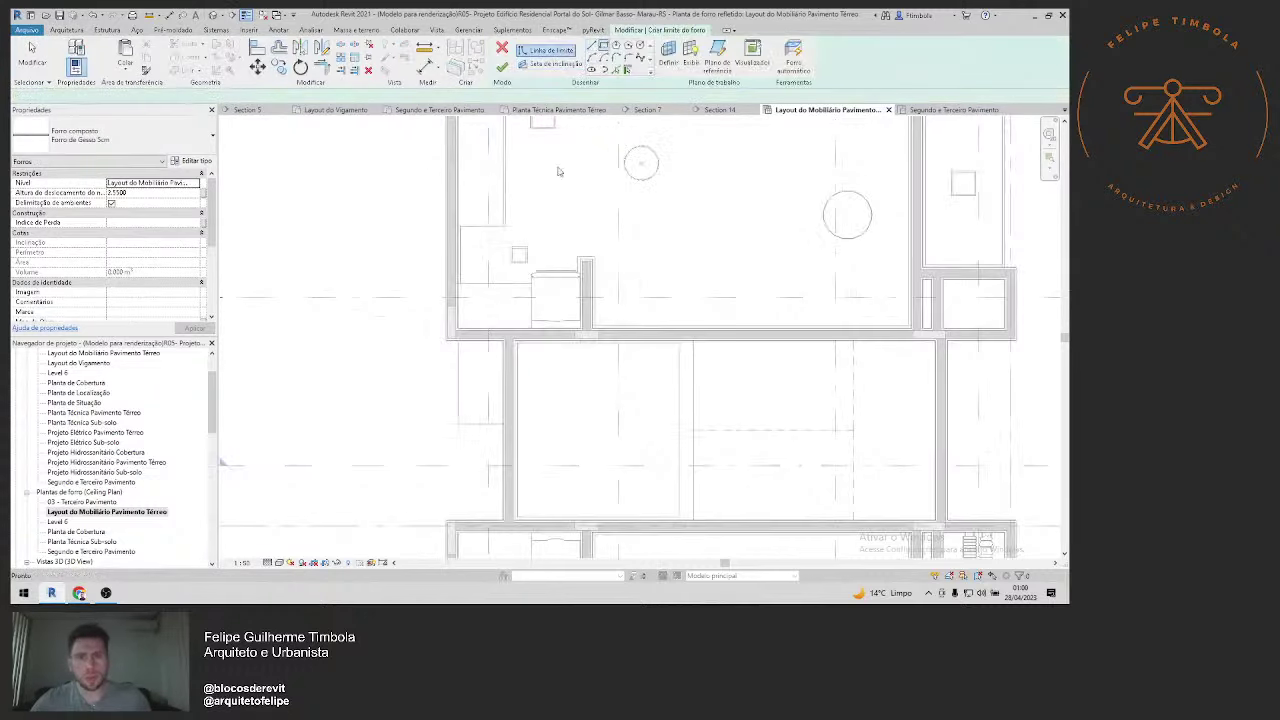
{"action": "scroll", "coordinate": [520, 337], "scroll_direction": "up", "scroll_amount": 2}
{"action": "middle_click_drag", "start_coordinate": [519, 308], "coordinate": [446, 329]}
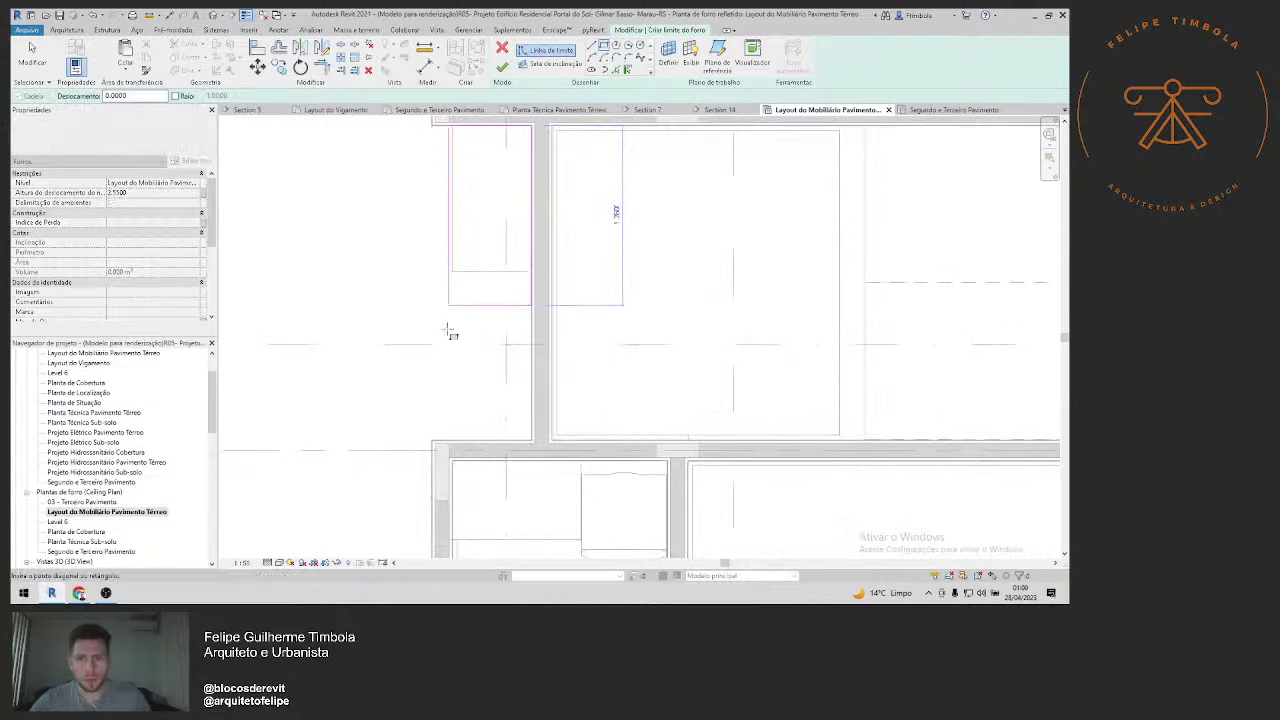
{"action": "left_click", "coordinate": [429, 437]}
{"action": "key", "text": "Escape"}
{"action": "scroll", "coordinate": [449, 485], "scroll_direction": "up", "scroll_amount": 1}
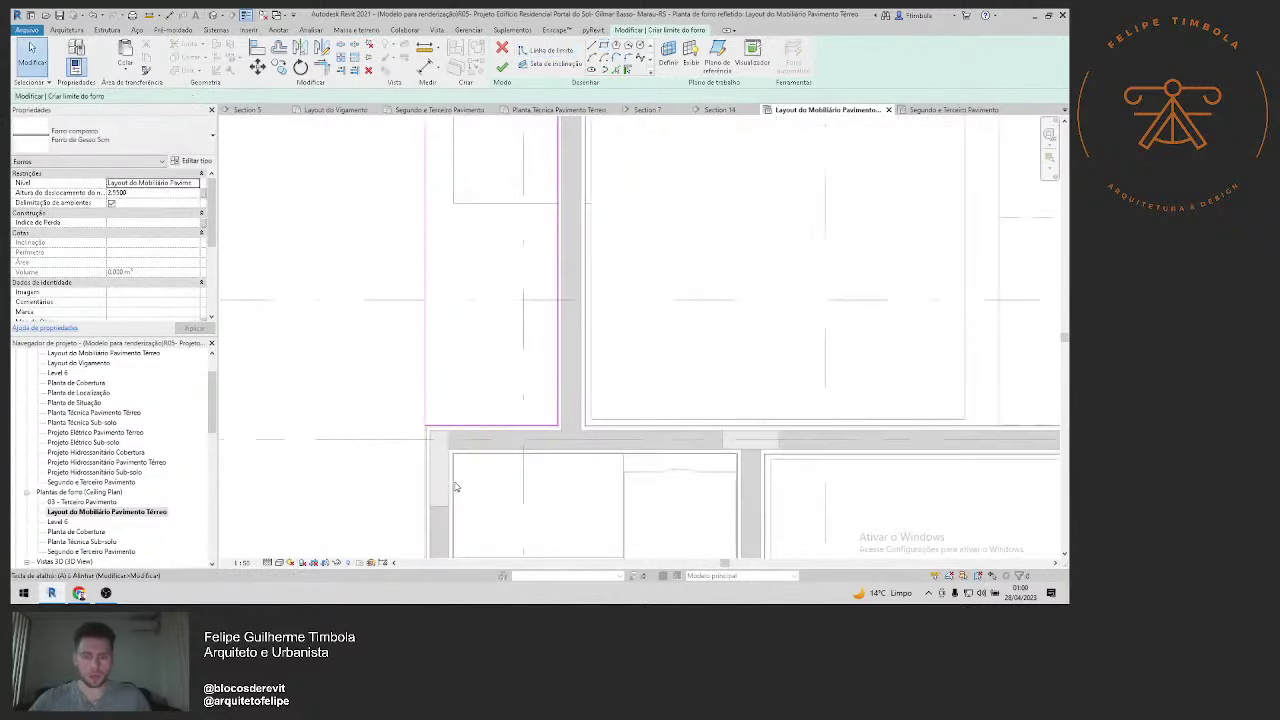
Step: Align the ceiling boundary line to the wall face using AL
{"action": "key", "text": "a"}
{"action": "key", "text": "l"}
{"action": "scroll", "coordinate": [456, 478], "scroll_direction": "up", "scroll_amount": 1}
{"action": "left_click", "coordinate": [452, 350]}
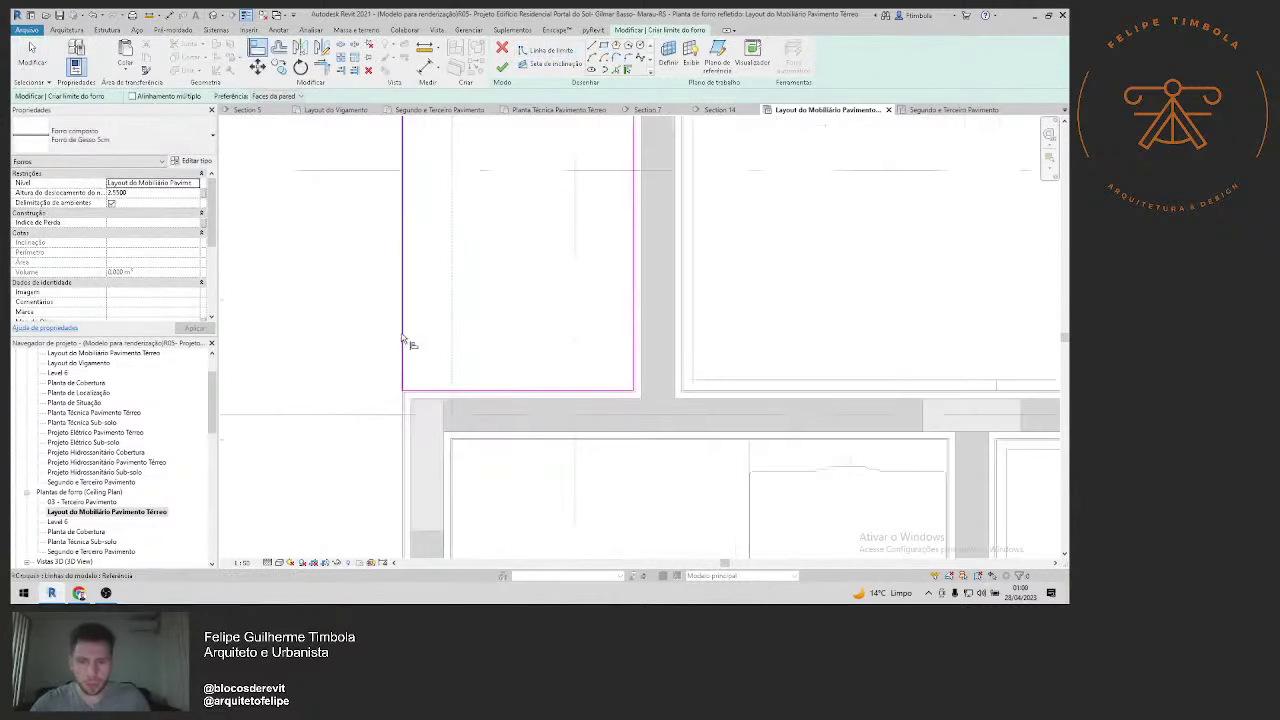
{"action": "left_click", "coordinate": [409, 343]}
{"action": "scroll", "coordinate": [466, 337], "scroll_direction": "down", "scroll_amount": 2}
{"action": "key", "text": "Escape"}
{"action": "scroll", "coordinate": [462, 372], "scroll_direction": "down", "scroll_amount": 1}
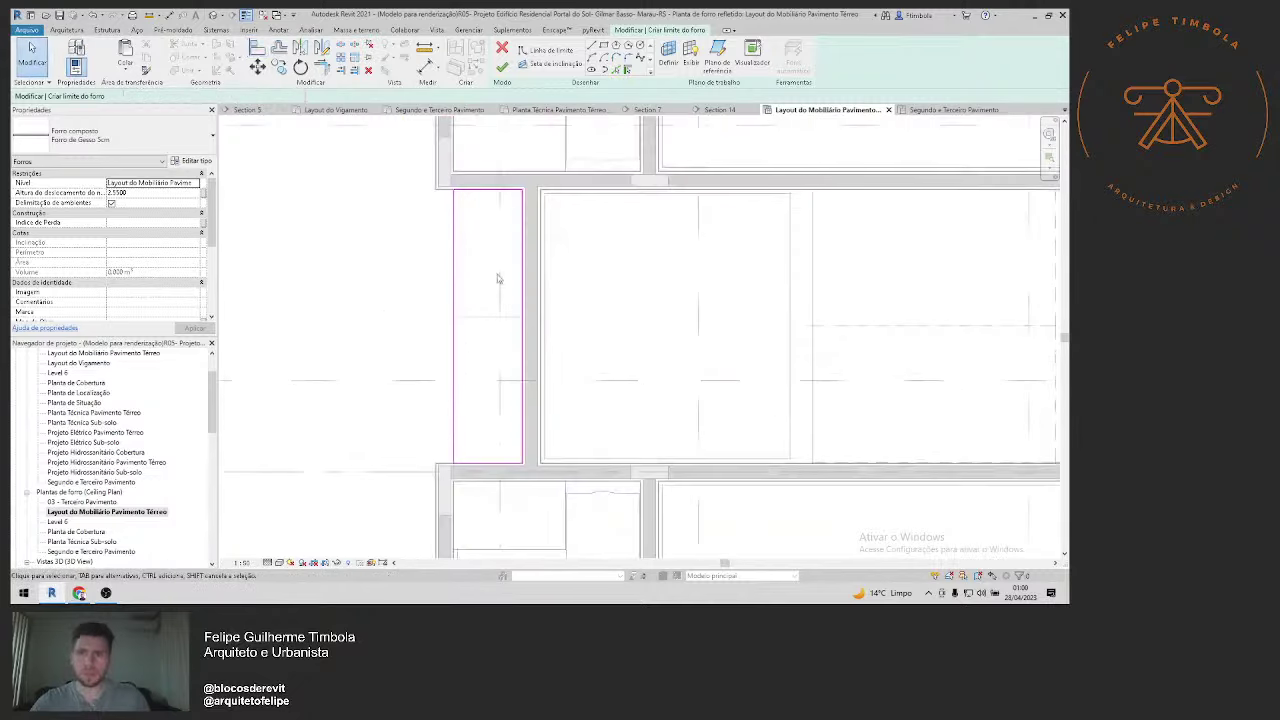
Step: Offset the boundary 0.03 inward and finish the Forro de Gesso 5cm ceiling
{"action": "key", "text": "o"}
{"action": "key", "text": "f"}
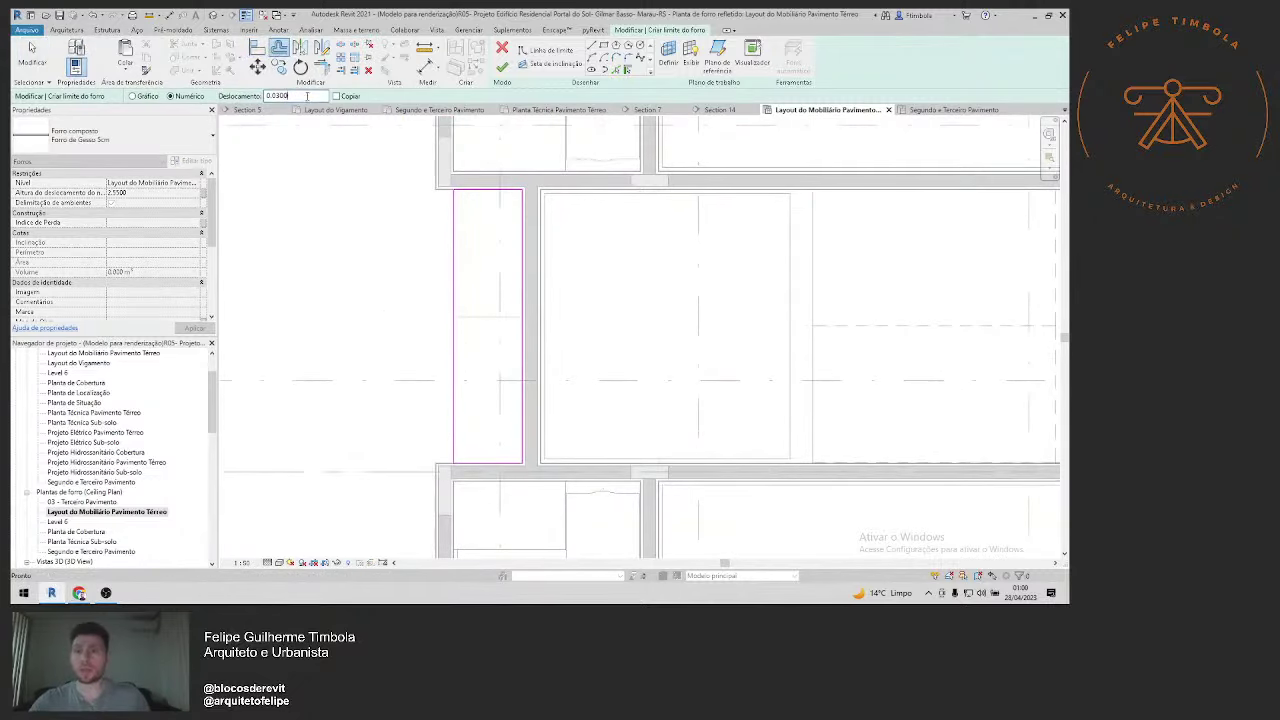
{"action": "key", "text": "Tab"}
{"action": "left_click", "coordinate": [480, 194]}
{"action": "left_click", "coordinate": [502, 67]}
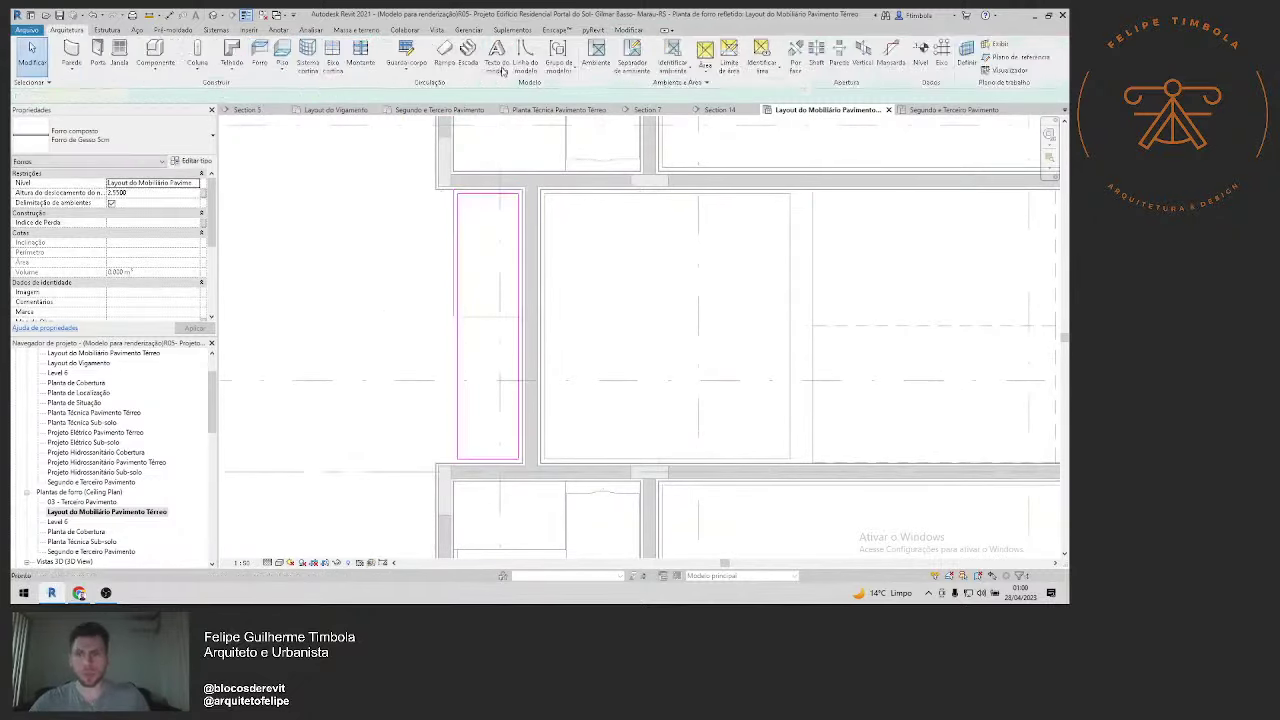
{"action": "scroll", "coordinate": [440, 340], "scroll_direction": "down", "scroll_amount": 2}
{"action": "key", "text": "Escape"}
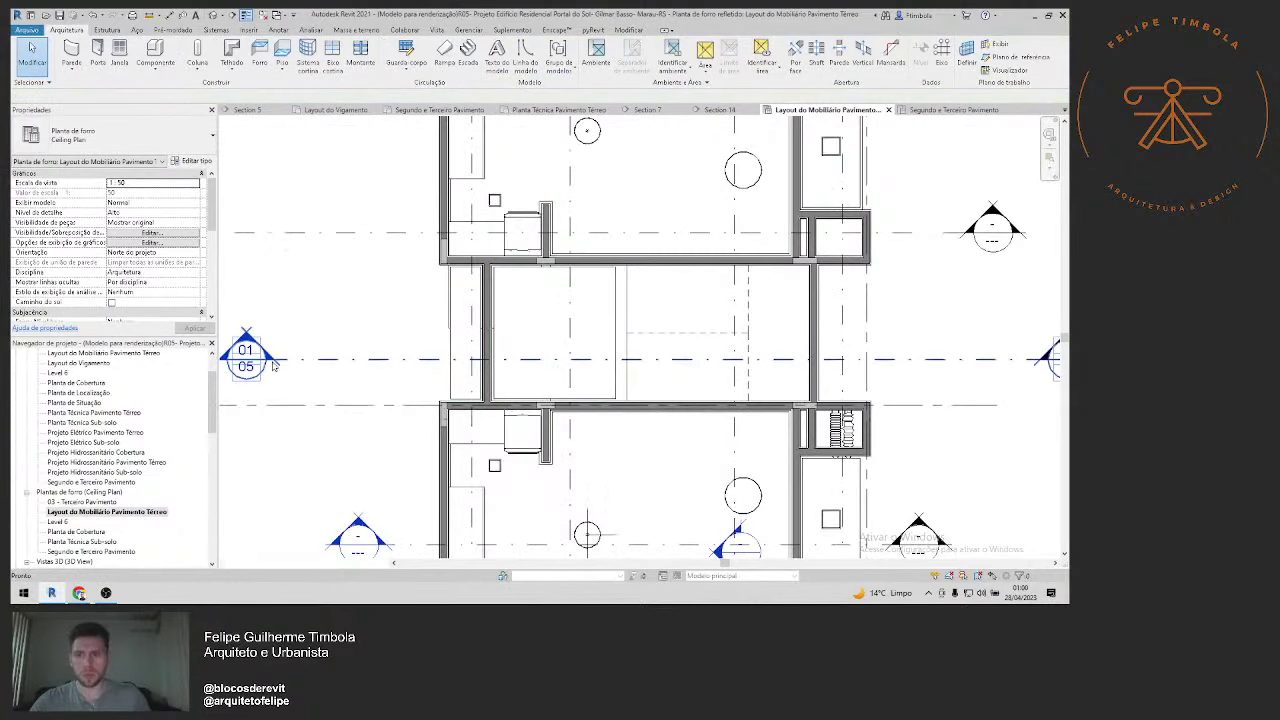
Step: Check the new ceiling in section AA', then orbit the default 3D view around the building
{"action": "double_click", "coordinate": [272, 364]}
{"action": "scroll", "coordinate": [703, 373], "scroll_direction": "up", "scroll_amount": 5}
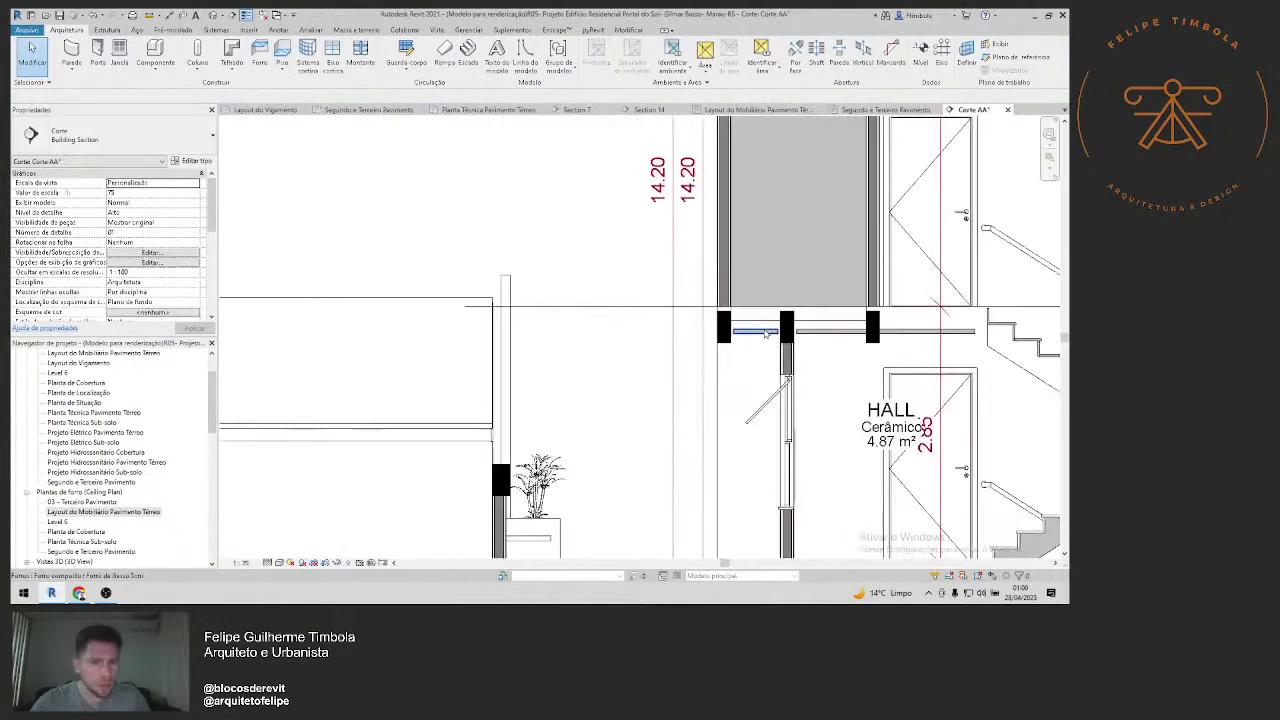
{"action": "scroll", "coordinate": [641, 300], "scroll_direction": "up", "scroll_amount": 2}
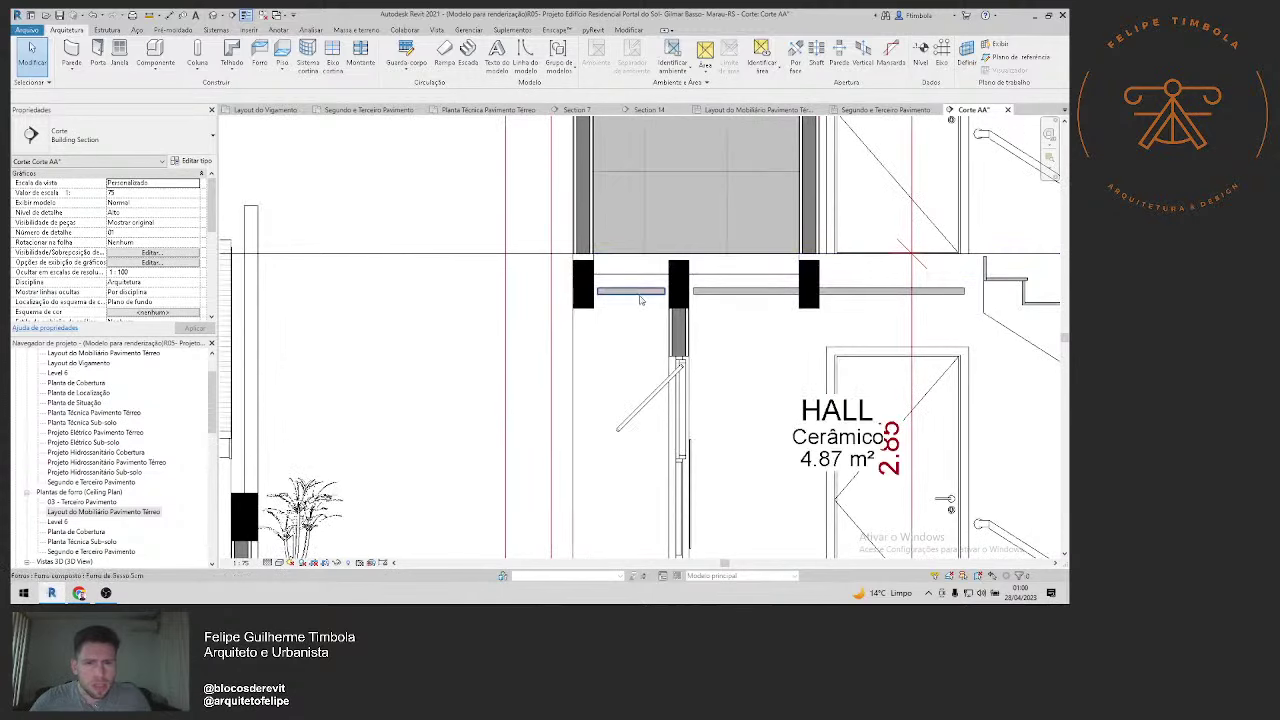
{"action": "left_click", "coordinate": [214, 15]}
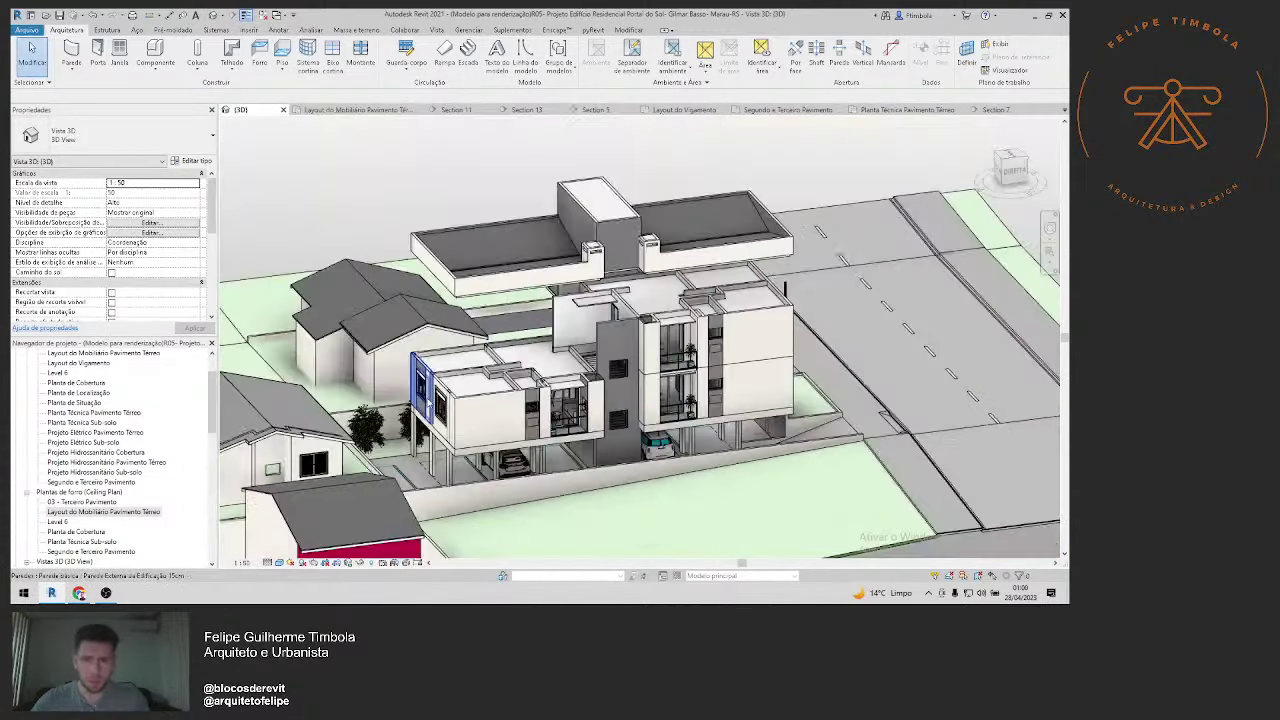
{"action": "middle_click_drag", "start_coordinate": [785, 290], "coordinate": [817, 293], "text": "shift"}
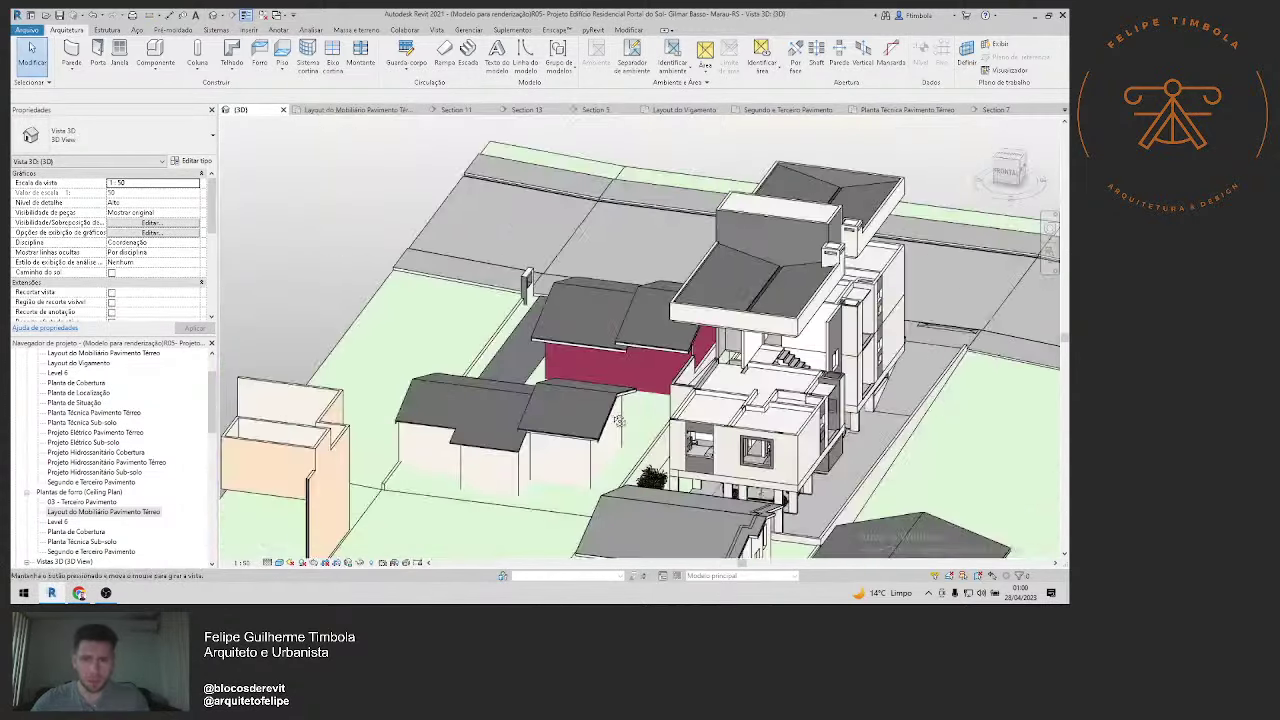
{"action": "scroll", "coordinate": [815, 292], "scroll_direction": "up", "scroll_amount": 3}
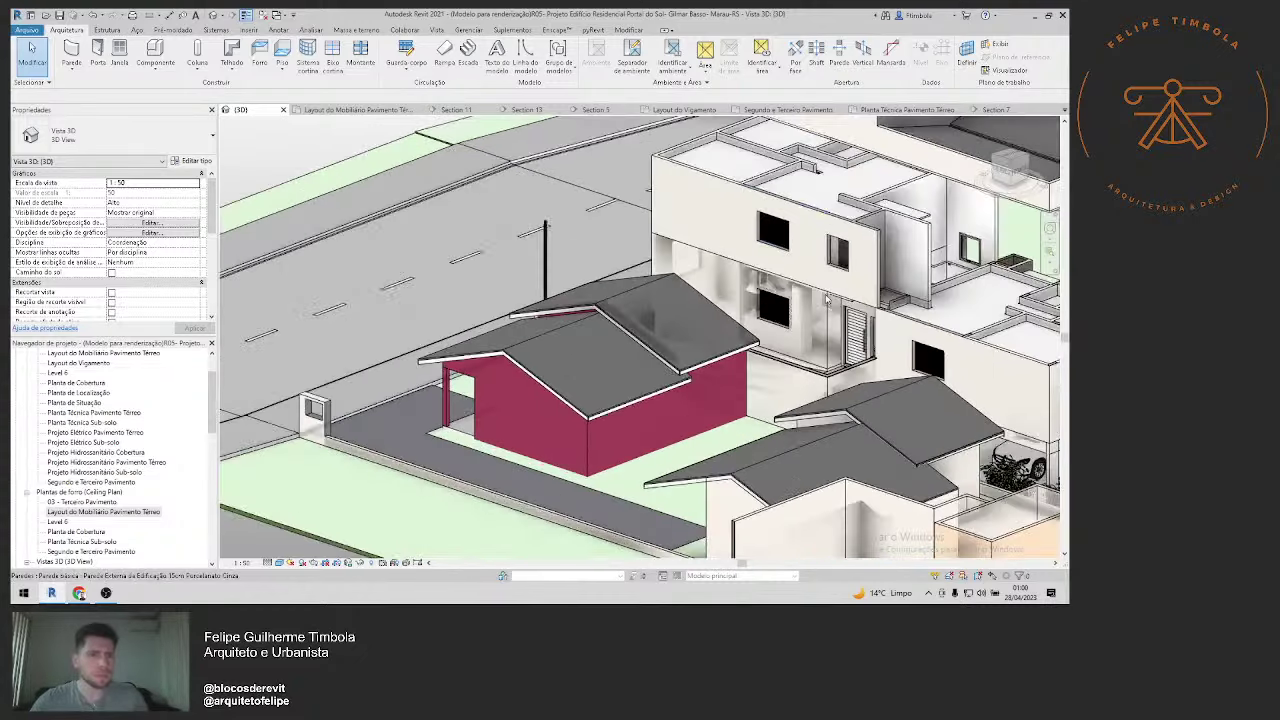
{"action": "scroll", "coordinate": [800, 305], "scroll_direction": "up", "scroll_amount": 3}
{"action": "scroll", "coordinate": [760, 330], "scroll_direction": "up", "scroll_amount": 2}
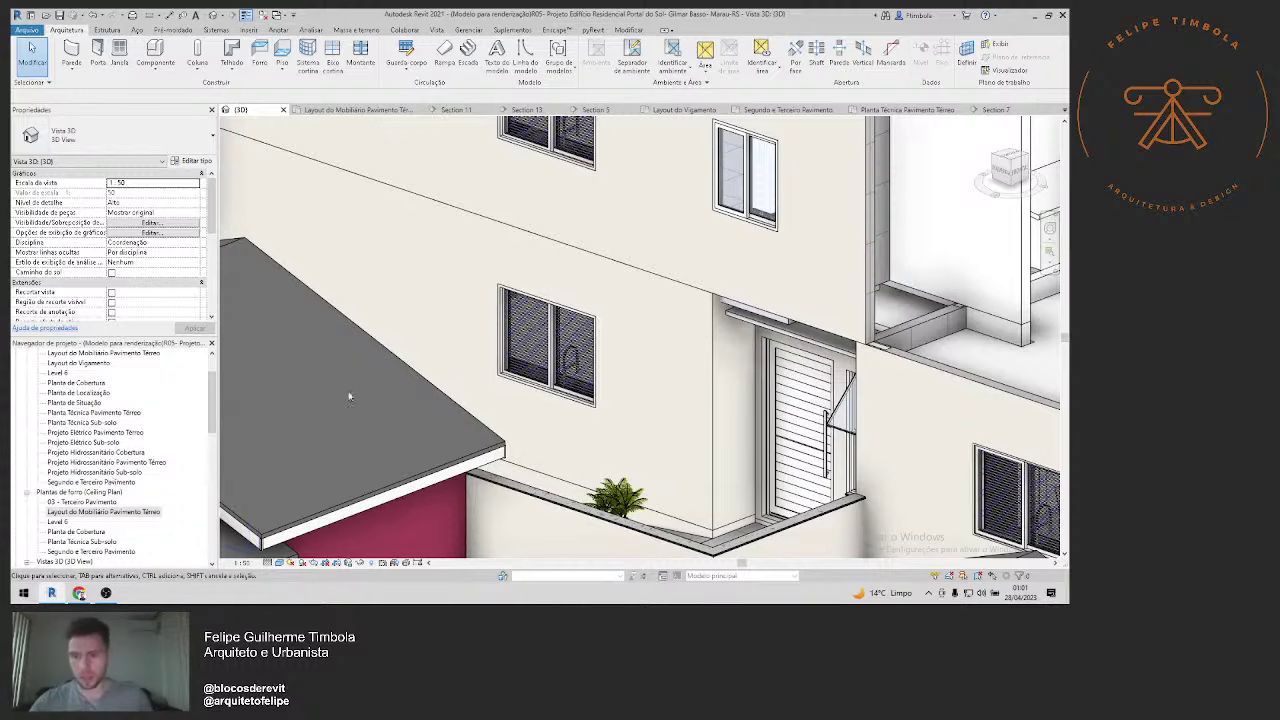
{"action": "scroll", "coordinate": [98, 494], "scroll_direction": "up", "scroll_amount": 2}
Step: Open Section 11 from the ground-floor furniture layout plan and frame the slab above the door
{"action": "double_click", "coordinate": [104, 394]}
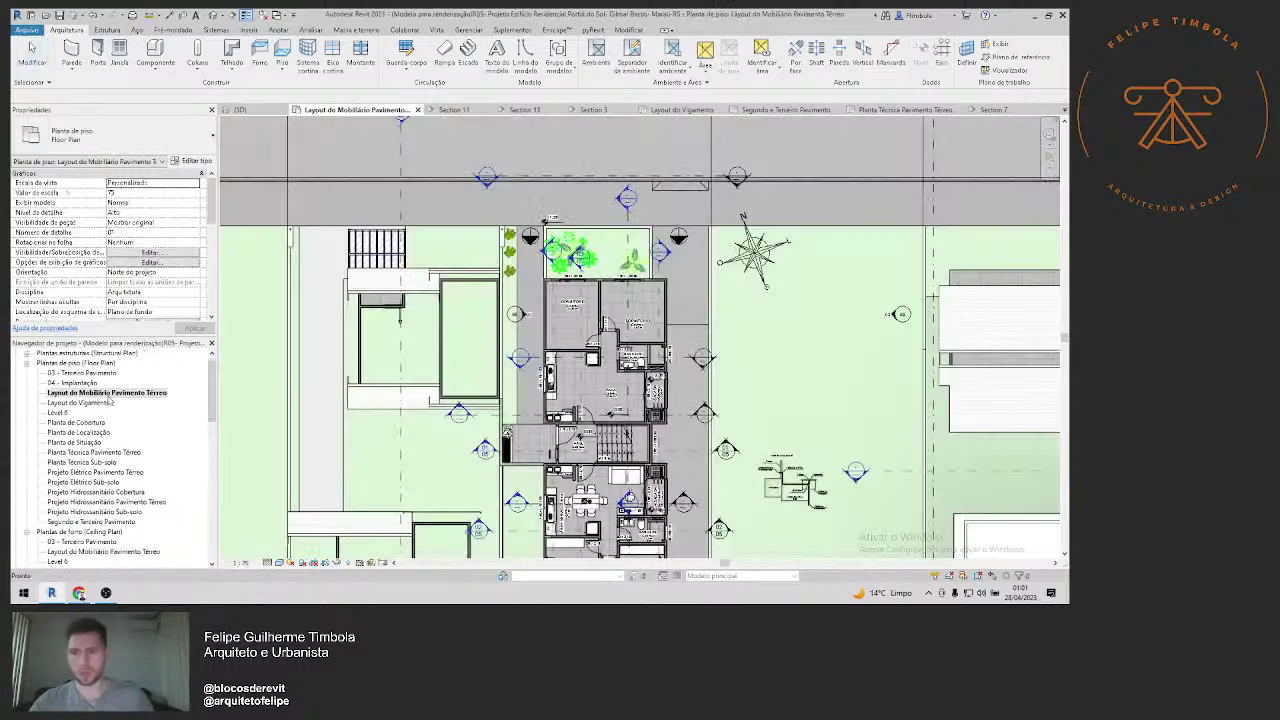
{"action": "double_click", "coordinate": [492, 432]}
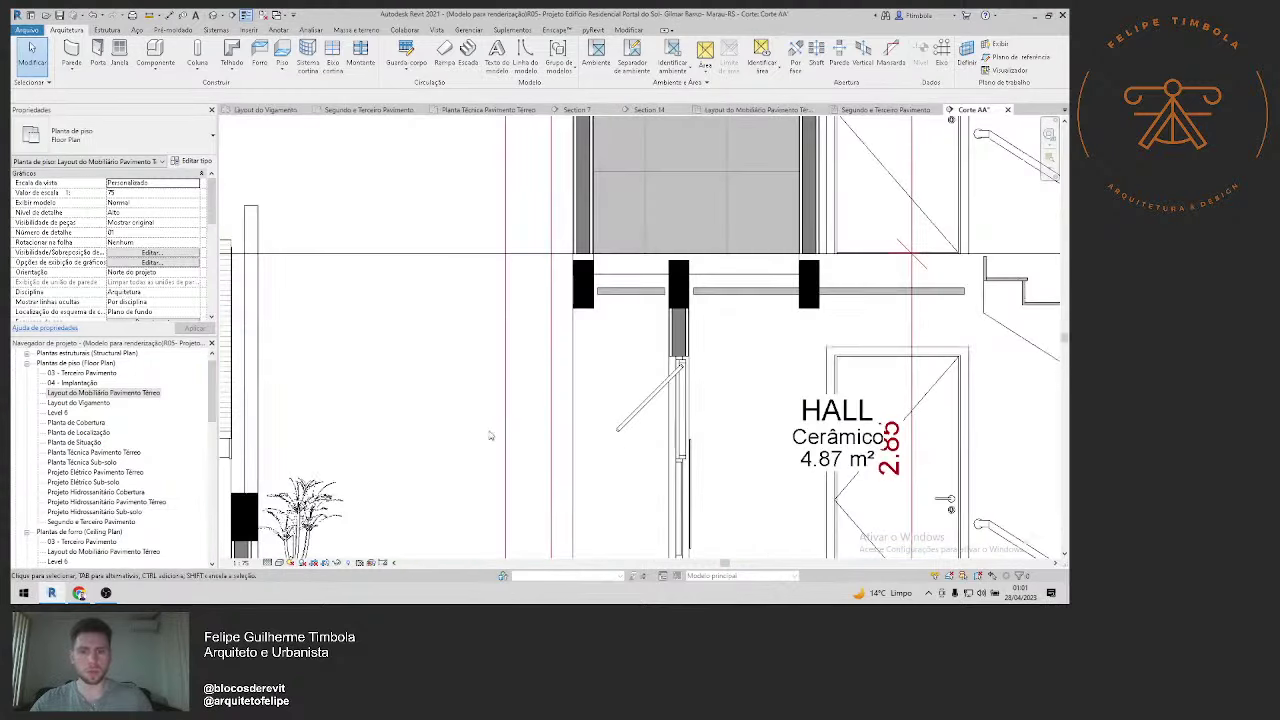
{"action": "double_click", "coordinate": [104, 394]}
{"action": "double_click", "coordinate": [482, 372]}
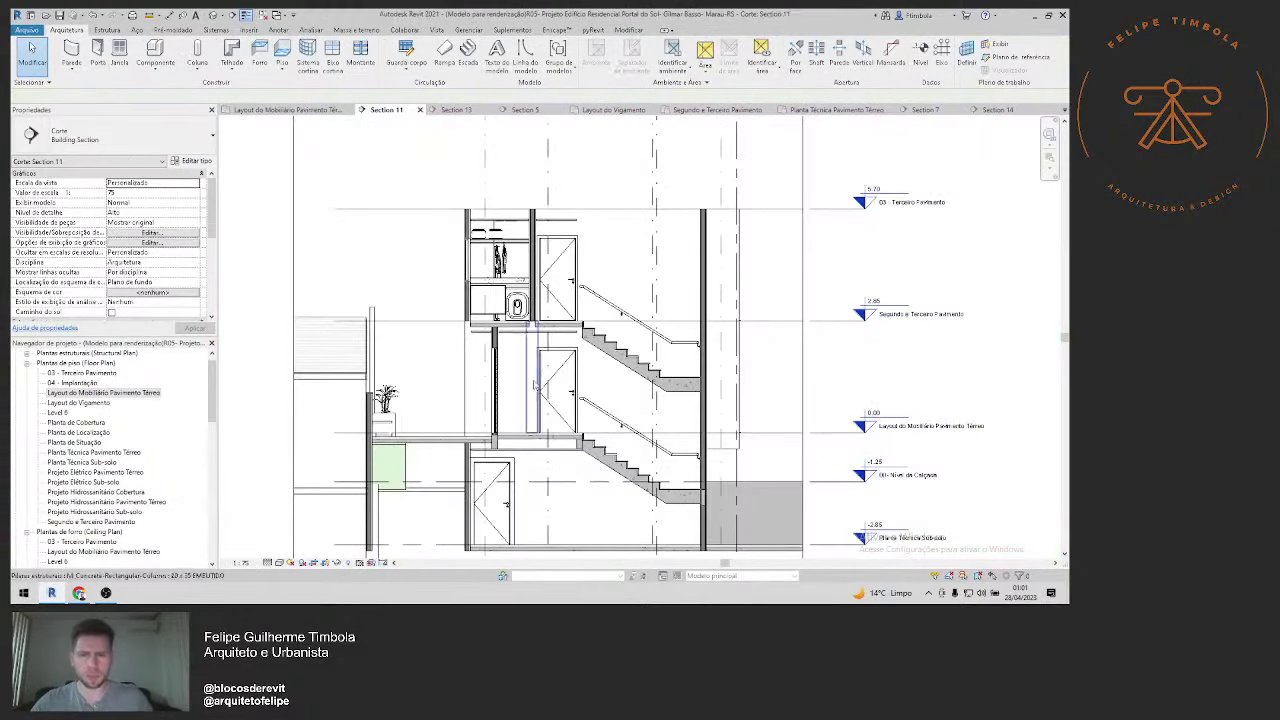
{"action": "scroll", "coordinate": [715, 335], "scroll_direction": "up", "scroll_amount": 2}
{"action": "scroll", "coordinate": [715, 335], "scroll_direction": "up", "scroll_amount": 2}
{"action": "scroll", "coordinate": [716, 334], "scroll_direction": "down", "scroll_amount": 1}
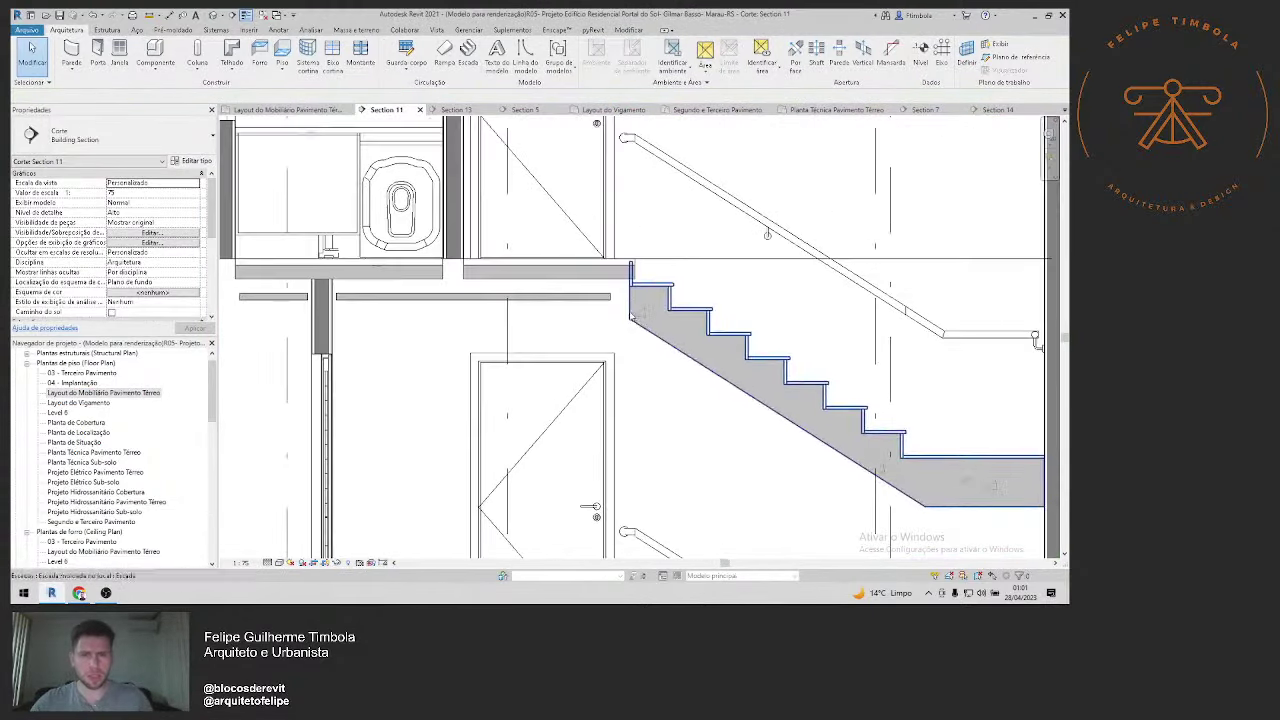
{"action": "middle_click_drag", "start_coordinate": [610, 500], "coordinate": [600, 268]}
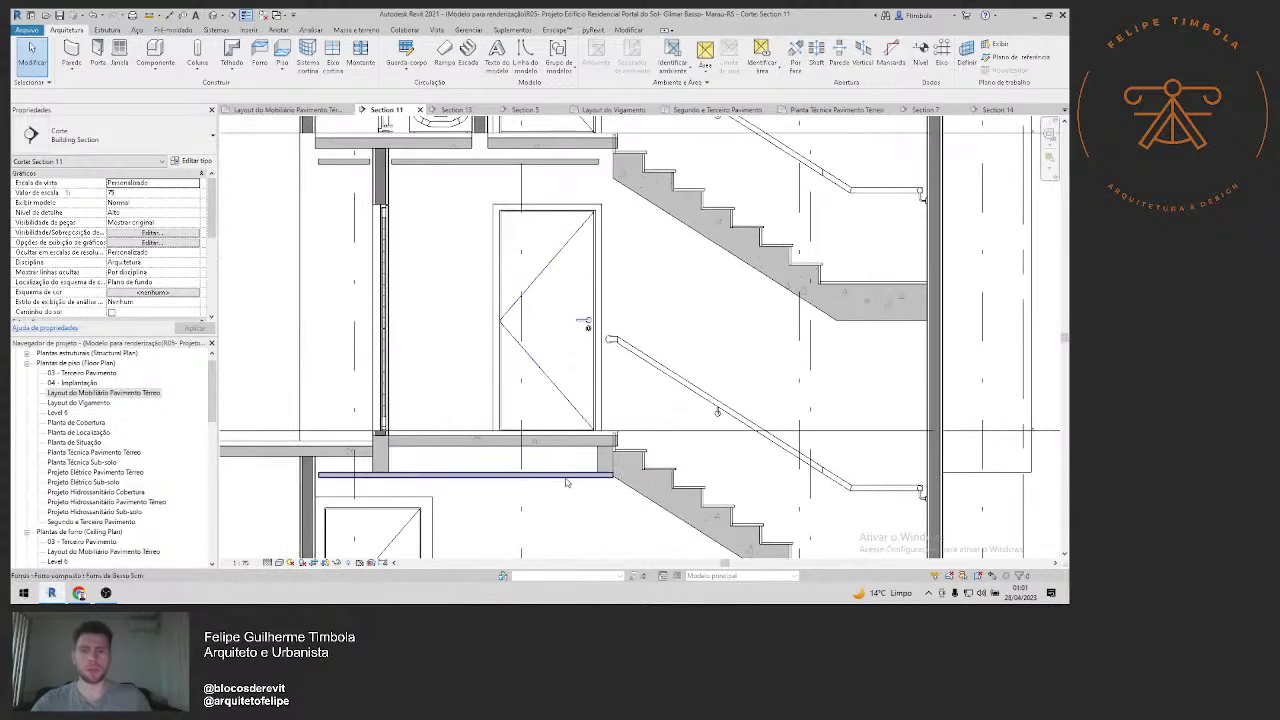
Step: Select three beams and paste them aligned to the Segundo e Terceiro Pavimento level
{"action": "left_click", "coordinate": [604, 462]}
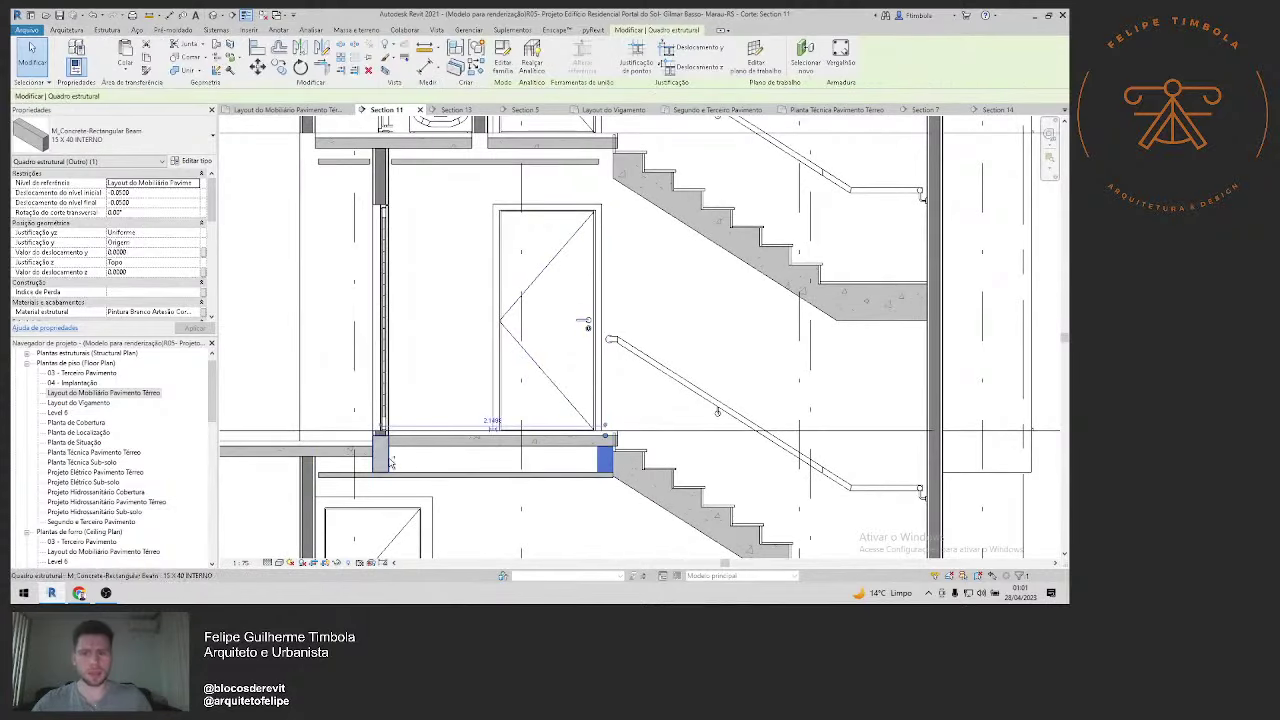
{"action": "left_click", "coordinate": [390, 462], "text": "ctrl"}
{"action": "scroll", "coordinate": [527, 440], "scroll_direction": "down", "scroll_amount": 1}
{"action": "middle_click_drag", "start_coordinate": [684, 479], "coordinate": [677, 379]}
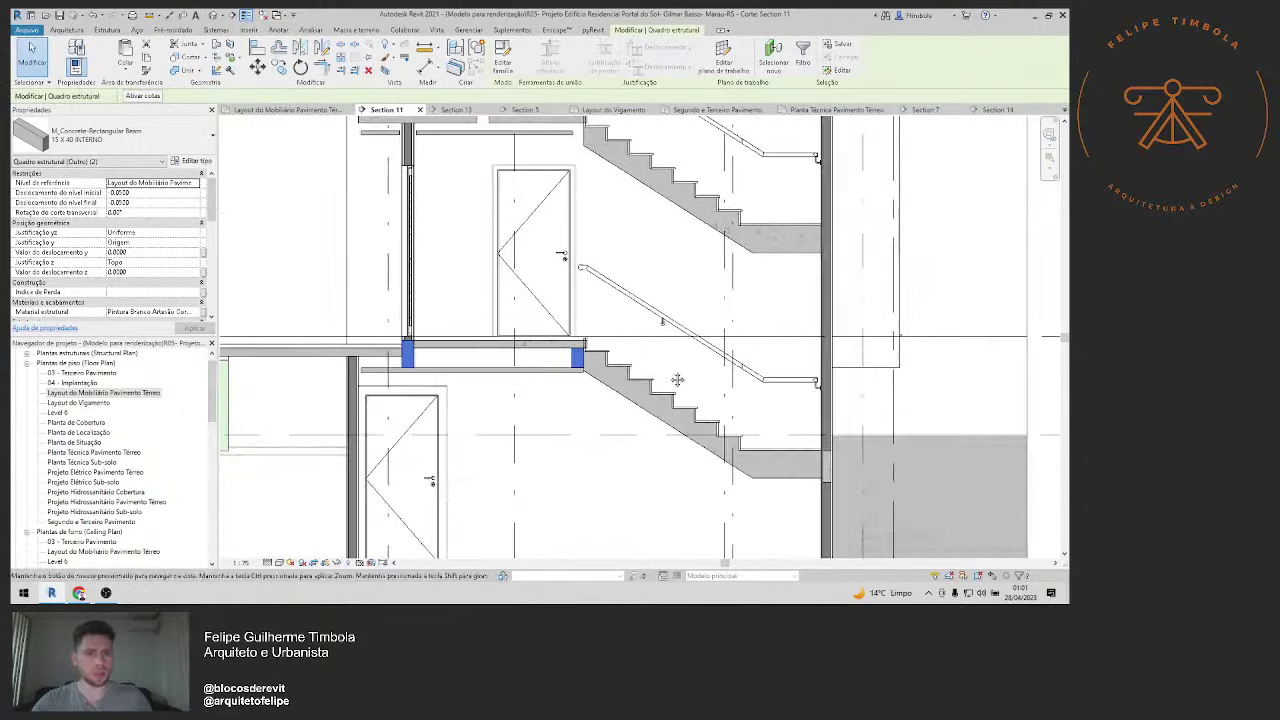
{"action": "left_click", "coordinate": [826, 486], "text": "ctrl"}
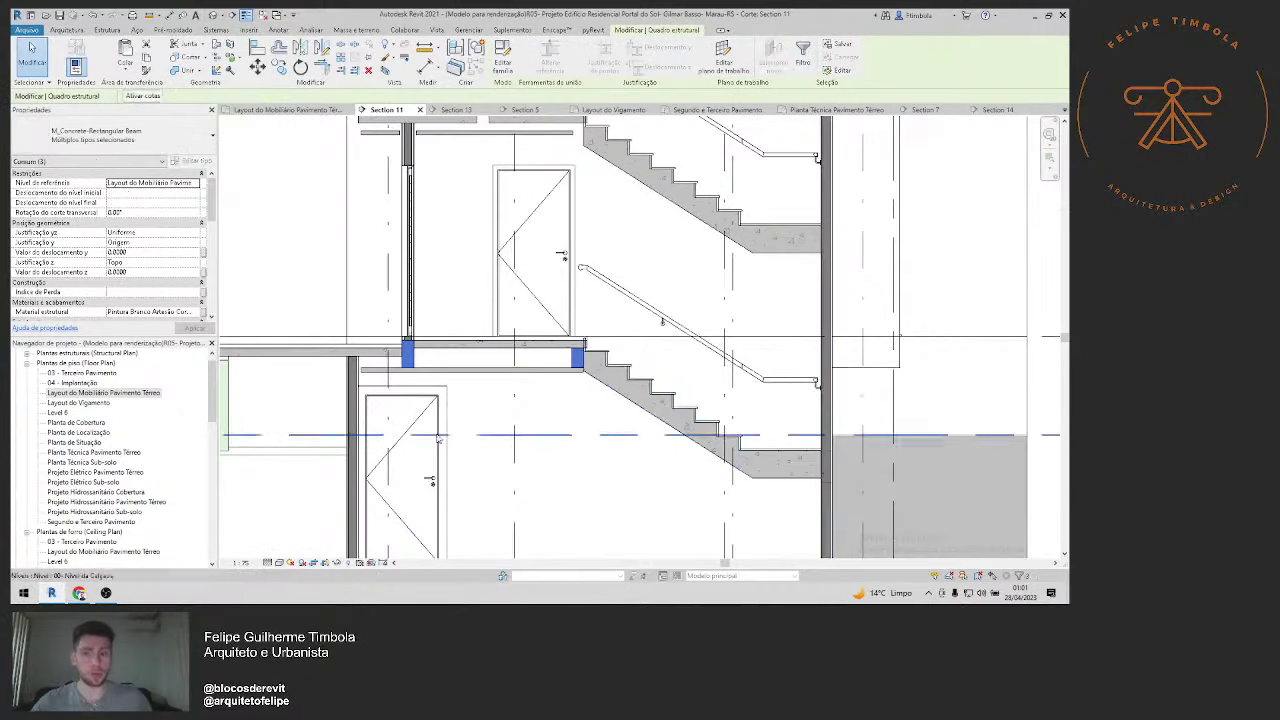
{"action": "scroll", "coordinate": [238, 215], "scroll_direction": "up", "scroll_amount": 1}
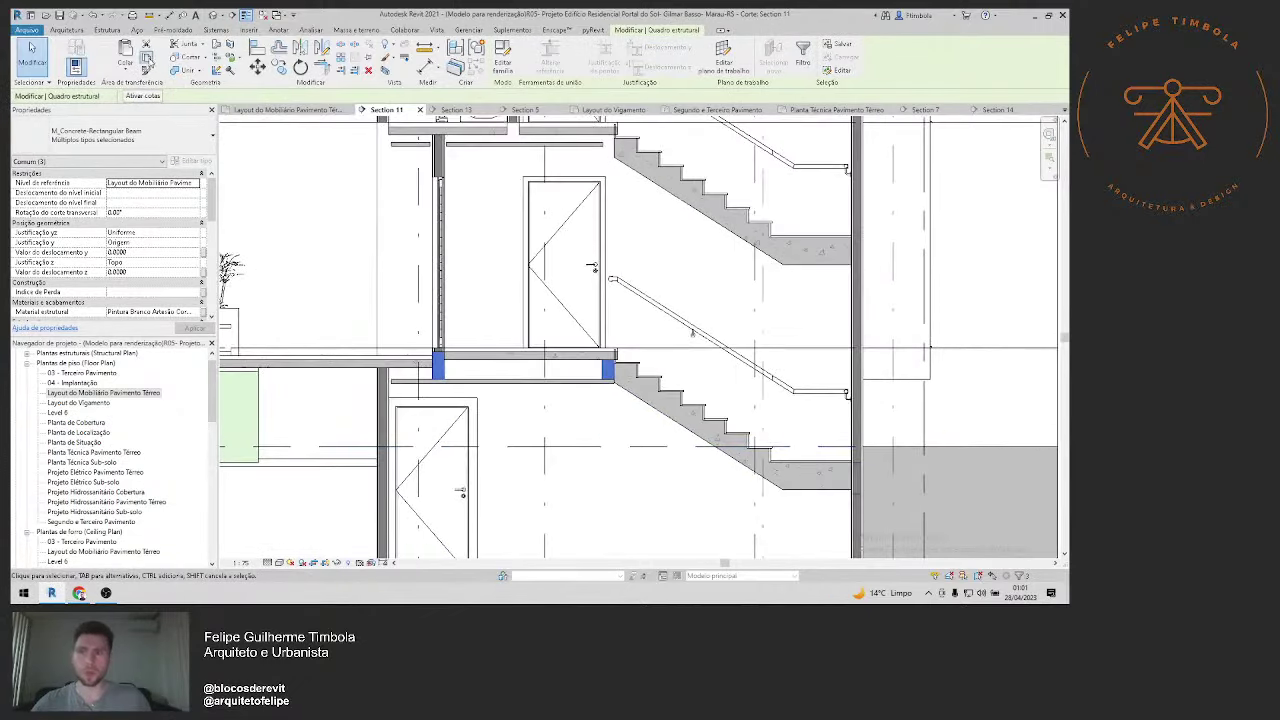
{"action": "left_click", "coordinate": [125, 65]}
{"action": "left_click", "coordinate": [160, 112]}
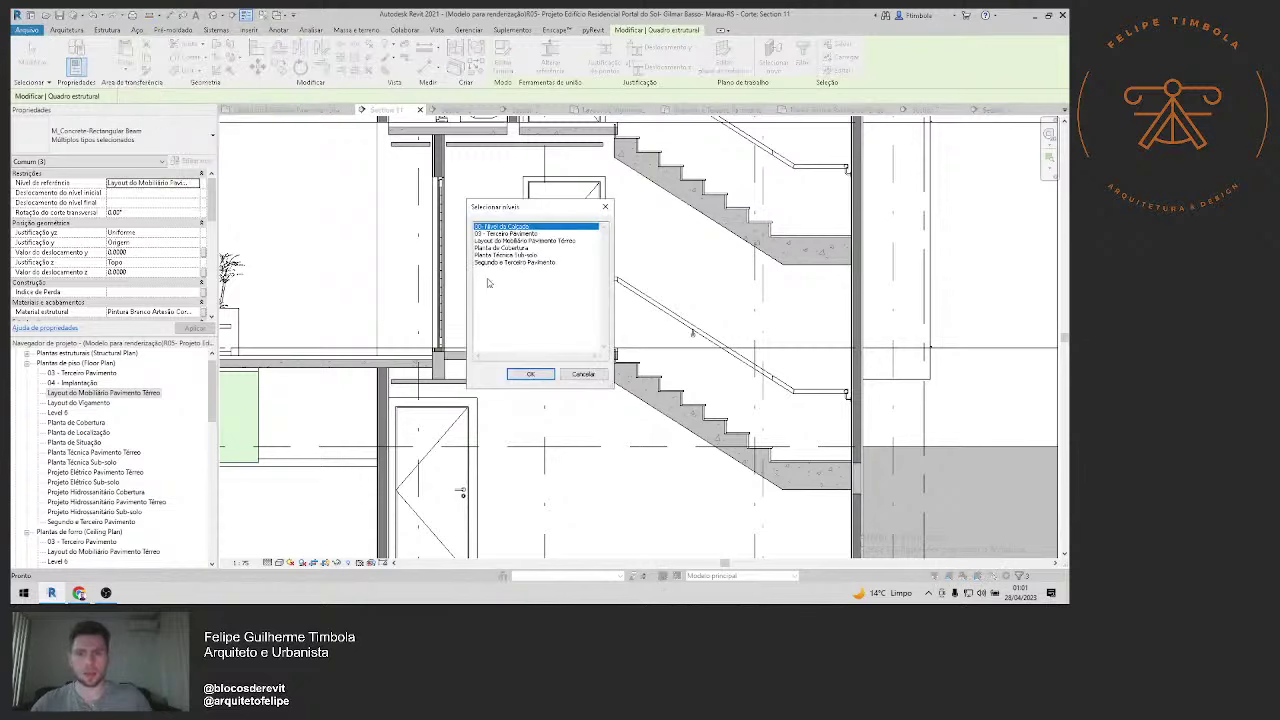
{"action": "double_click", "coordinate": [523, 268]}
{"action": "scroll", "coordinate": [480, 260], "scroll_direction": "up", "scroll_amount": 1}
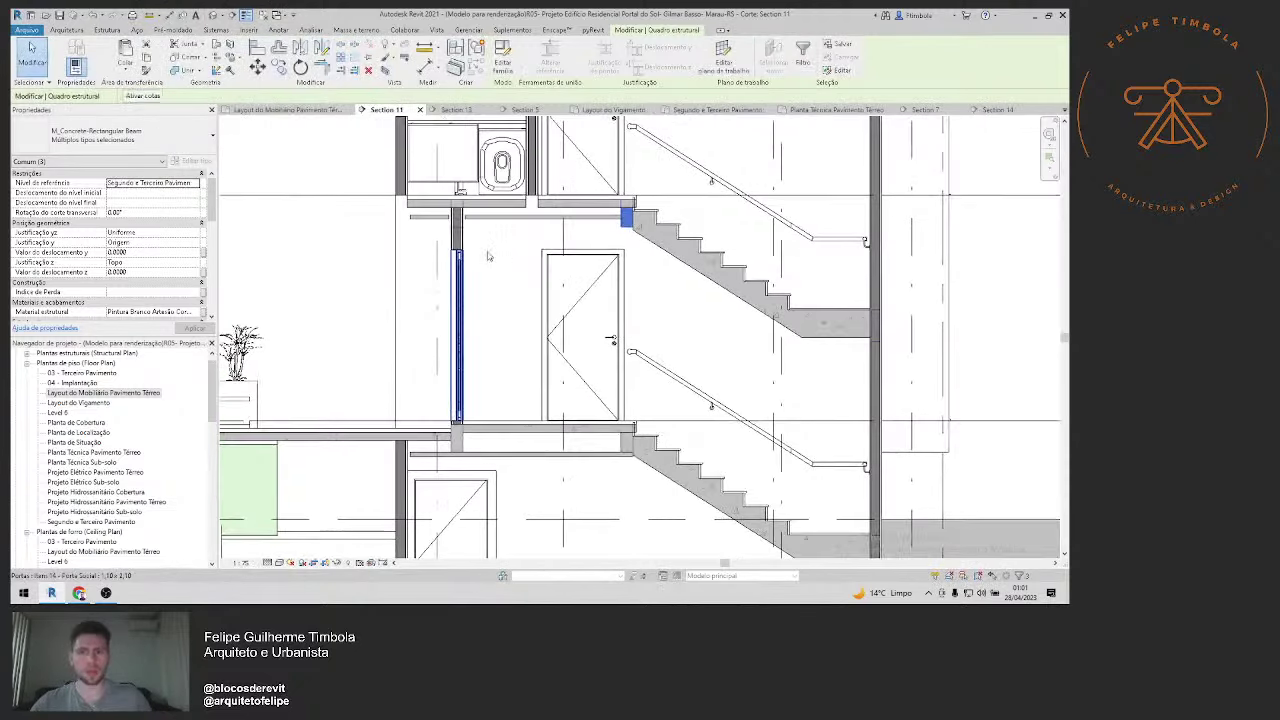
{"action": "key", "text": "Escape"}
Step: Change the beam under the upper slab to type 15 X 40 EMBUTIDO
{"action": "scroll", "coordinate": [490, 252], "scroll_direction": "up", "scroll_amount": 1}
{"action": "scroll", "coordinate": [495, 250], "scroll_direction": "down", "scroll_amount": 1}
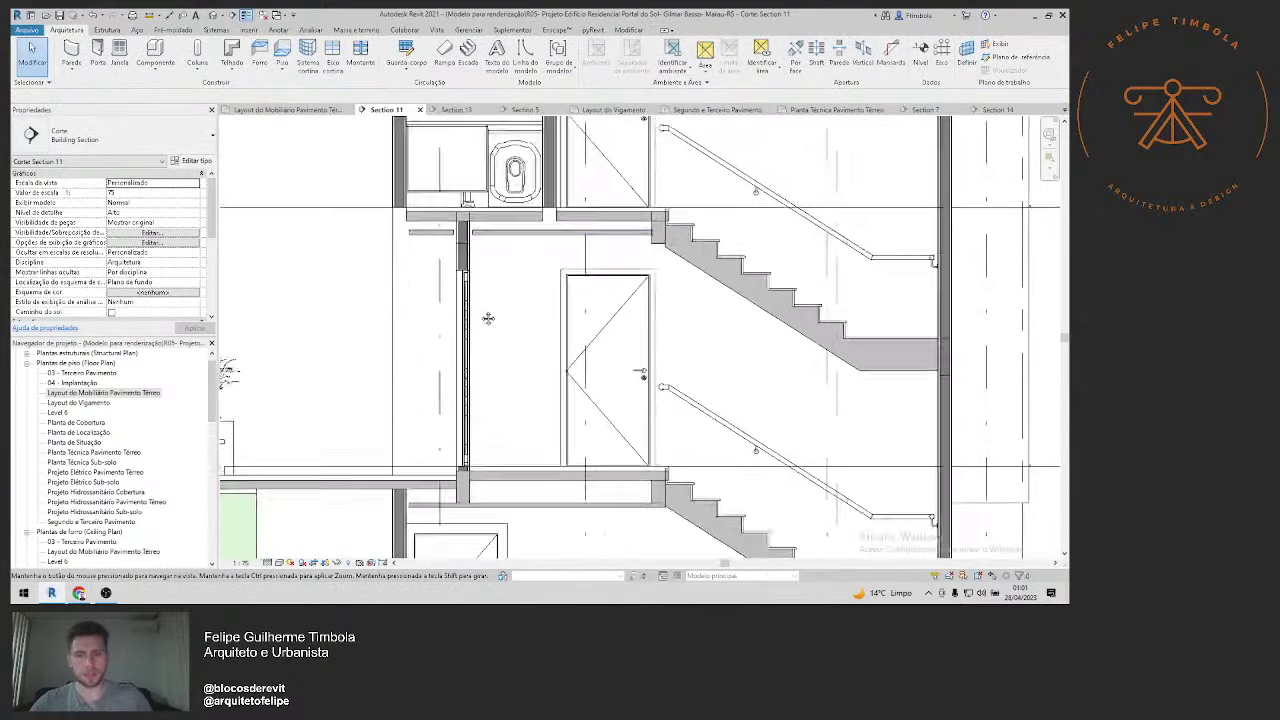
{"action": "scroll", "coordinate": [451, 262], "scroll_direction": "up", "scroll_amount": 2}
{"action": "left_click", "coordinate": [451, 214]}
{"action": "left_click", "coordinate": [120, 135]}
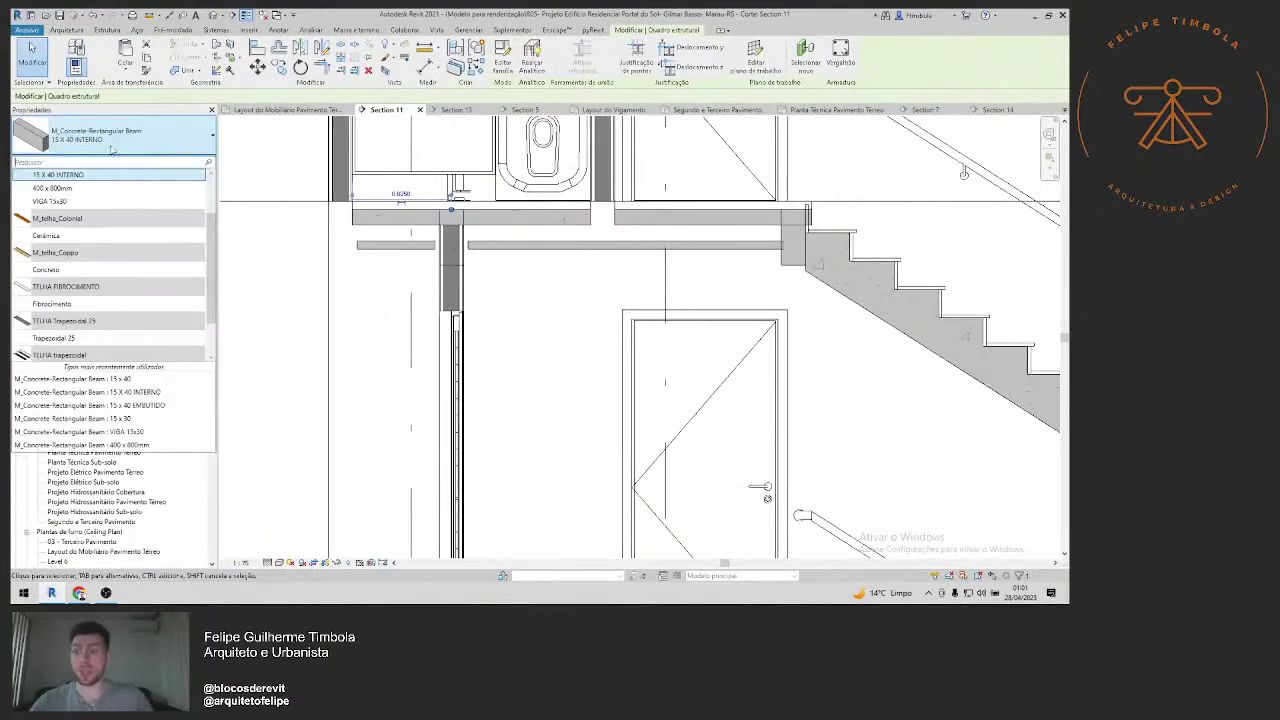
{"action": "left_click", "coordinate": [85, 222]}
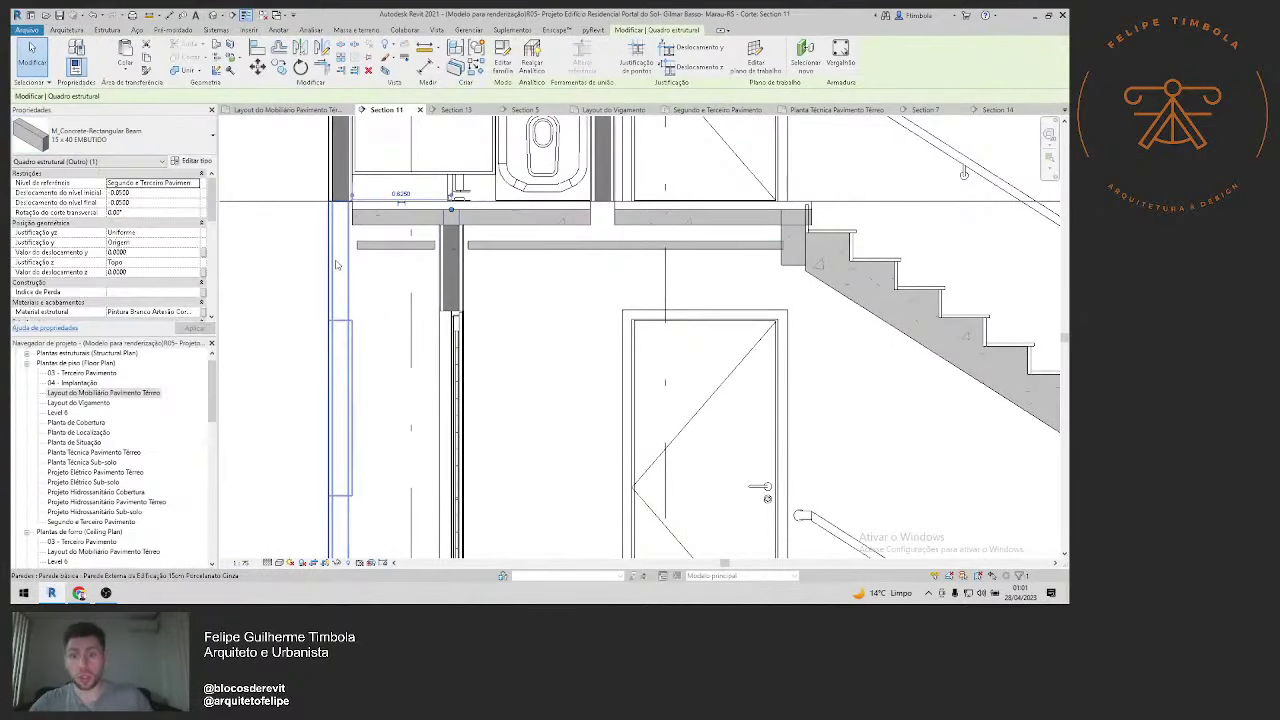
{"action": "left_click", "coordinate": [392, 281]}
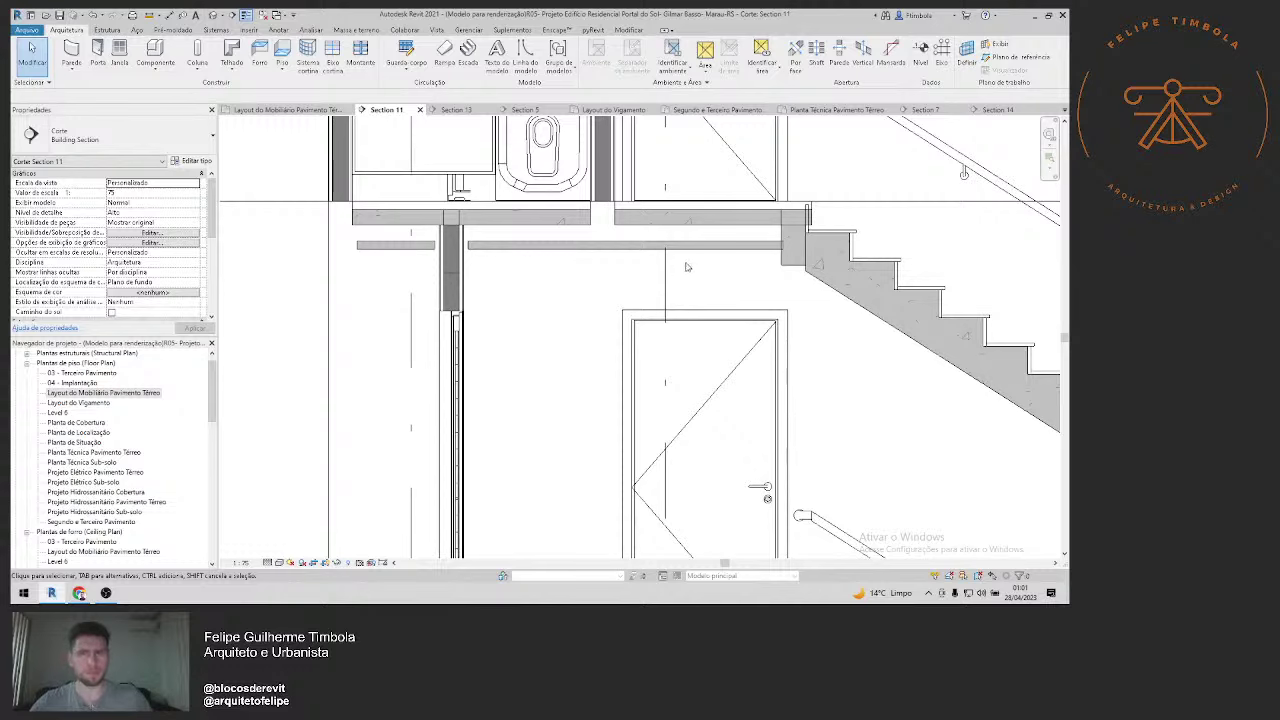
Step: Toggle thick line display on and off with TL to inspect the section
{"action": "scroll", "coordinate": [684, 266], "scroll_direction": "right", "scroll_amount": 2}
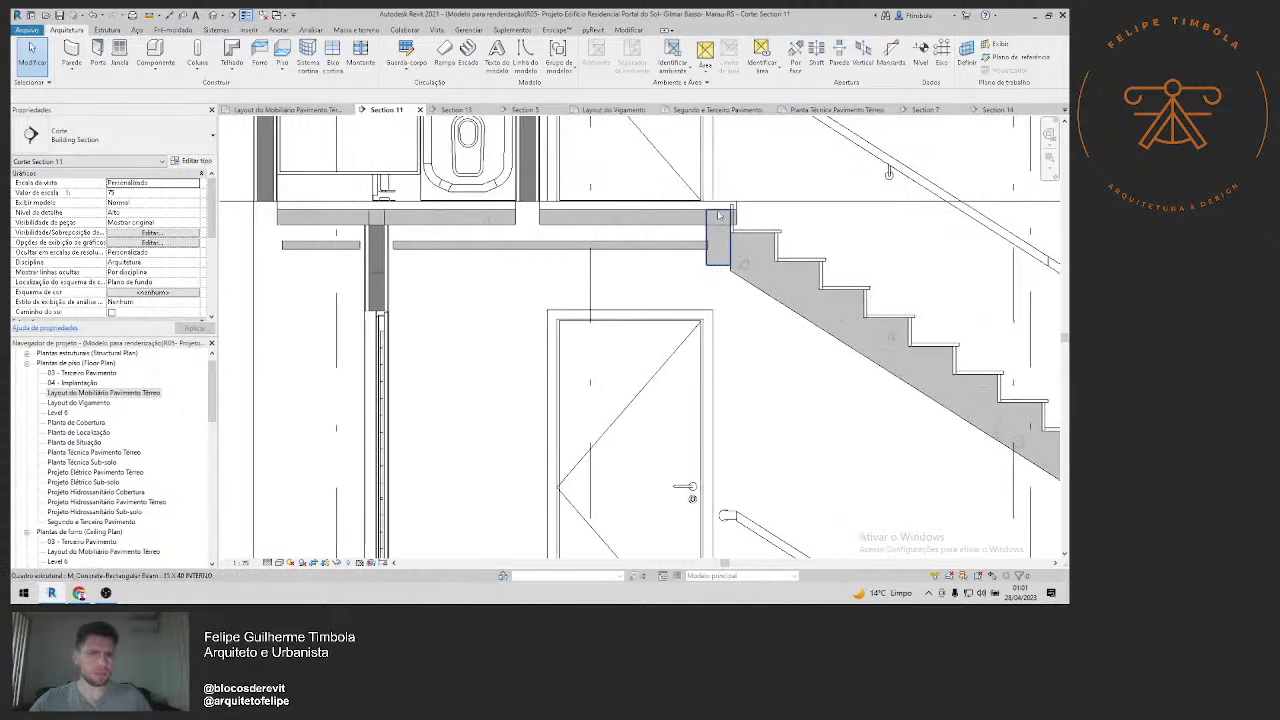
{"action": "scroll", "coordinate": [718, 215], "scroll_direction": "up", "scroll_amount": 1}
{"action": "scroll", "coordinate": [690, 220], "scroll_direction": "up", "scroll_amount": 1}
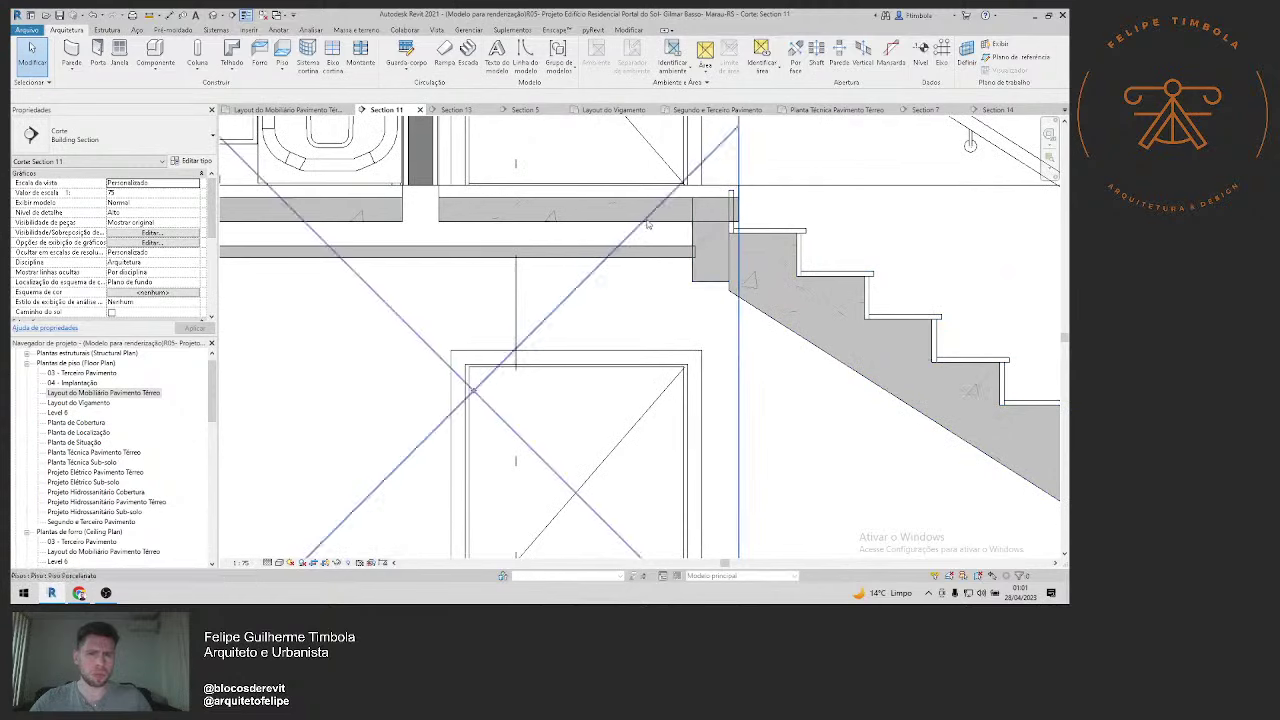
{"action": "scroll", "coordinate": [655, 280], "scroll_direction": "down", "scroll_amount": 2}
{"action": "key", "text": "t"}
{"action": "key", "text": "l"}
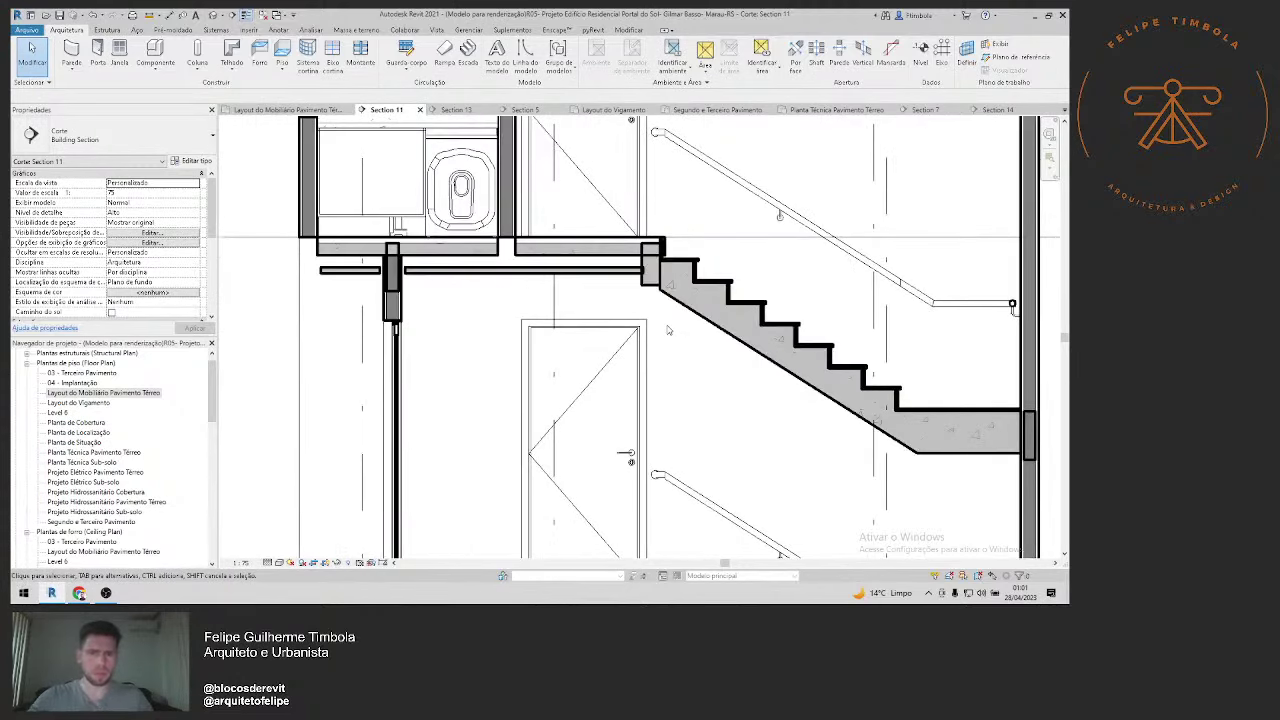
{"action": "key", "text": "t"}
{"action": "key", "text": "l"}
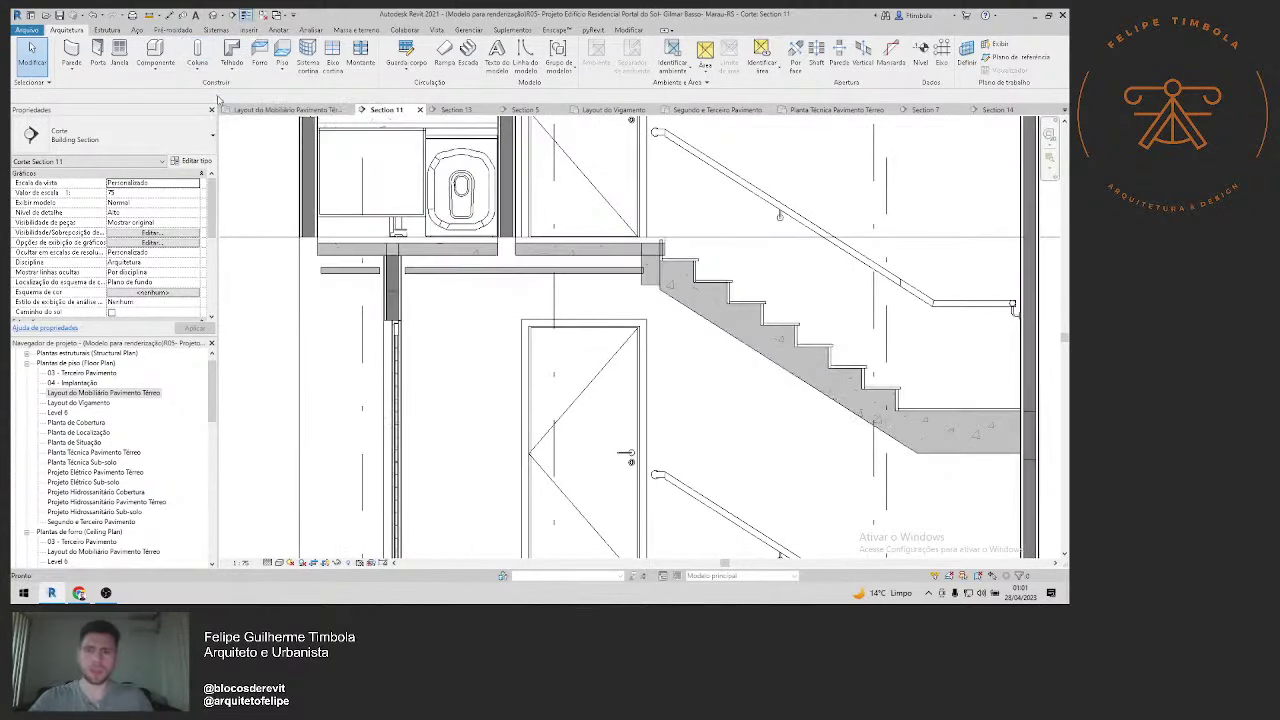
Step: Join Geometry of the landing beam with the stair and the slab
{"action": "left_click", "coordinate": [624, 31]}
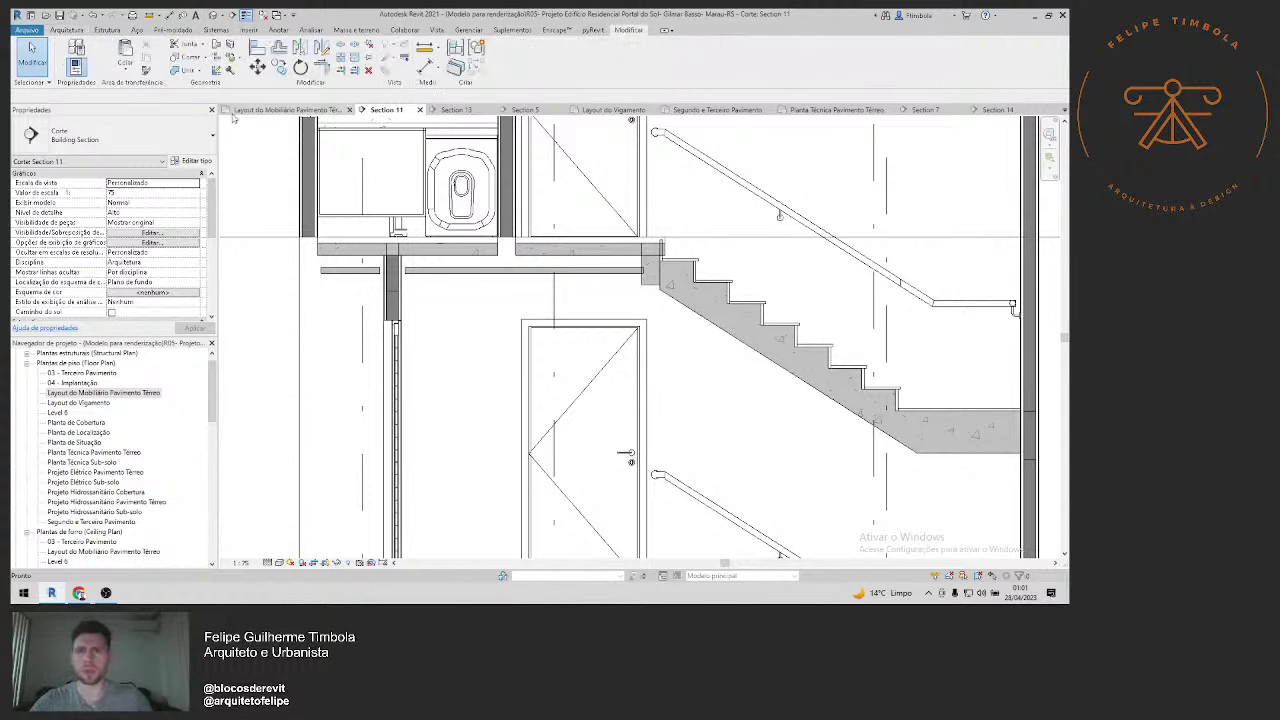
{"action": "left_click", "coordinate": [175, 71]}
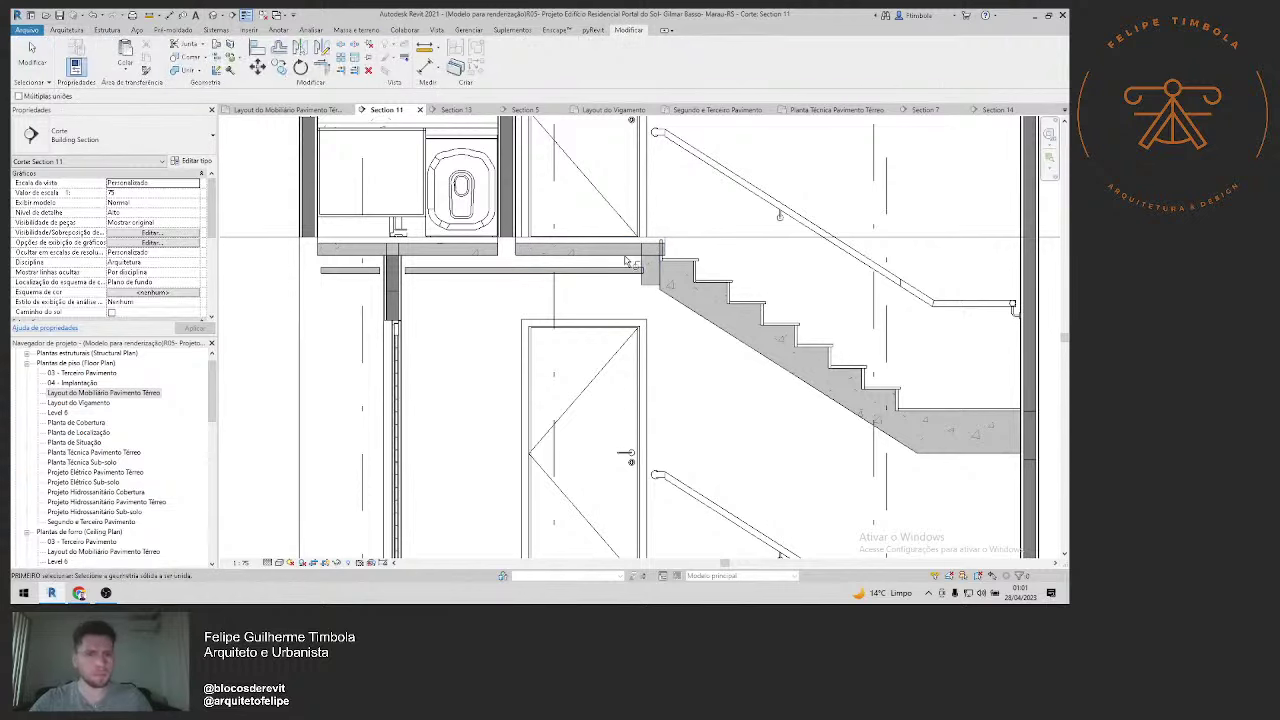
{"action": "scroll", "coordinate": [655, 273], "scroll_direction": "up", "scroll_amount": 2}
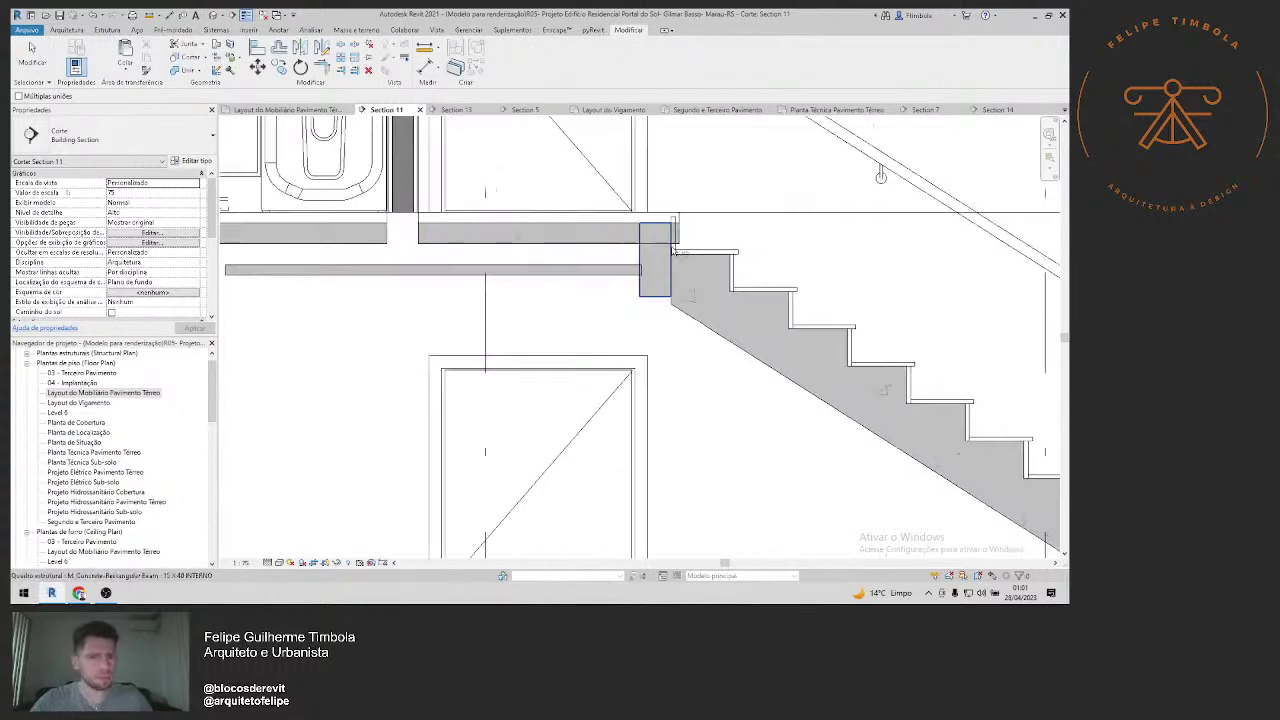
{"action": "left_click", "coordinate": [672, 250]}
{"action": "left_click", "coordinate": [671, 249]}
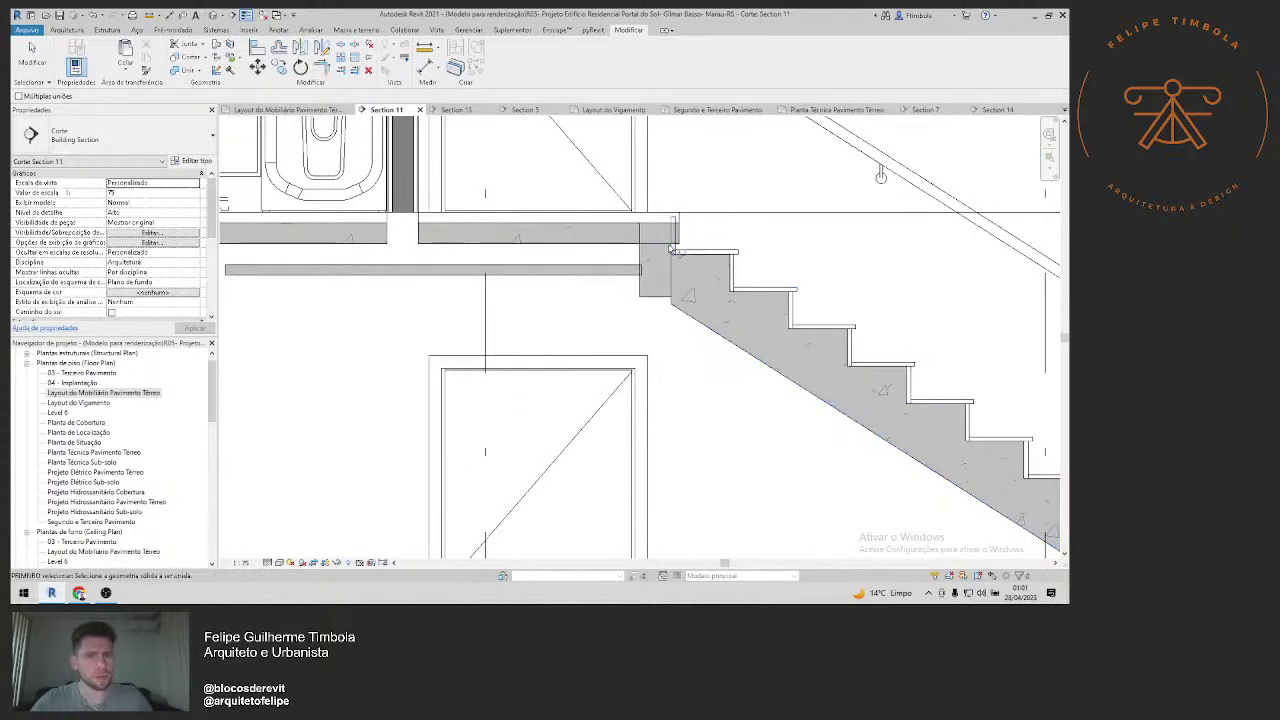
{"action": "left_click", "coordinate": [671, 262]}
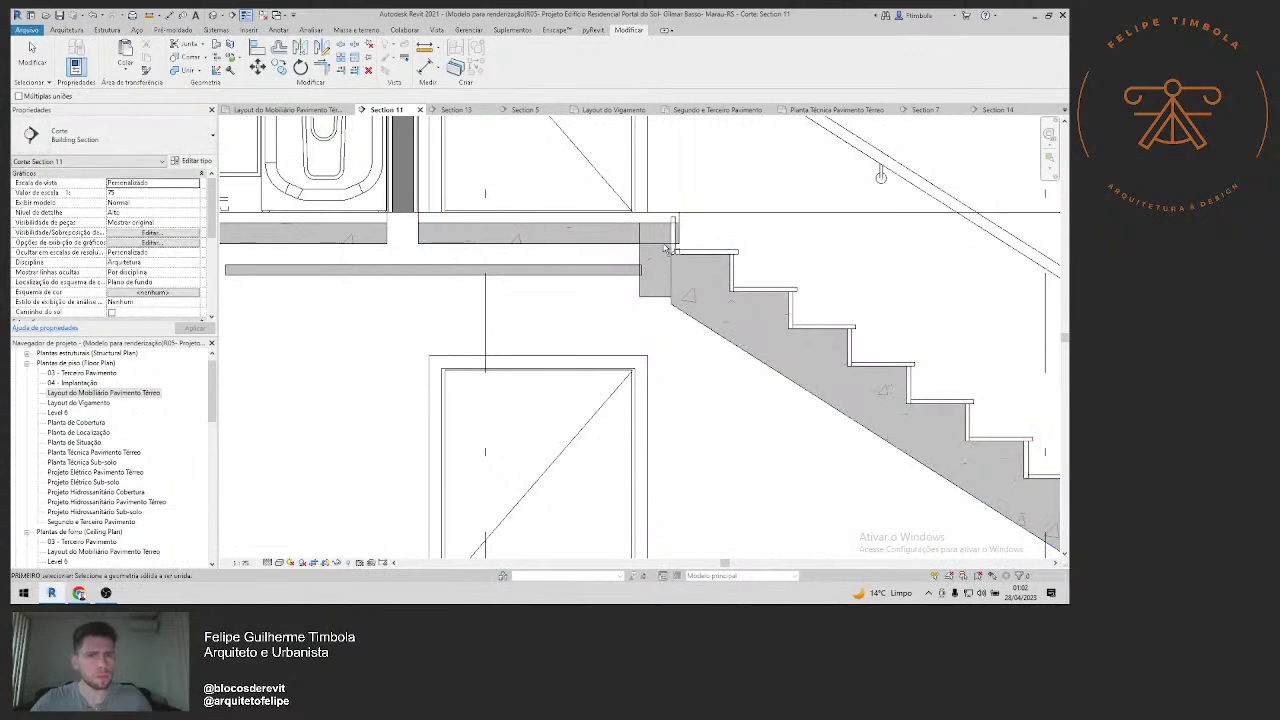
{"action": "left_click", "coordinate": [645, 247]}
{"action": "key", "text": "Escape"}
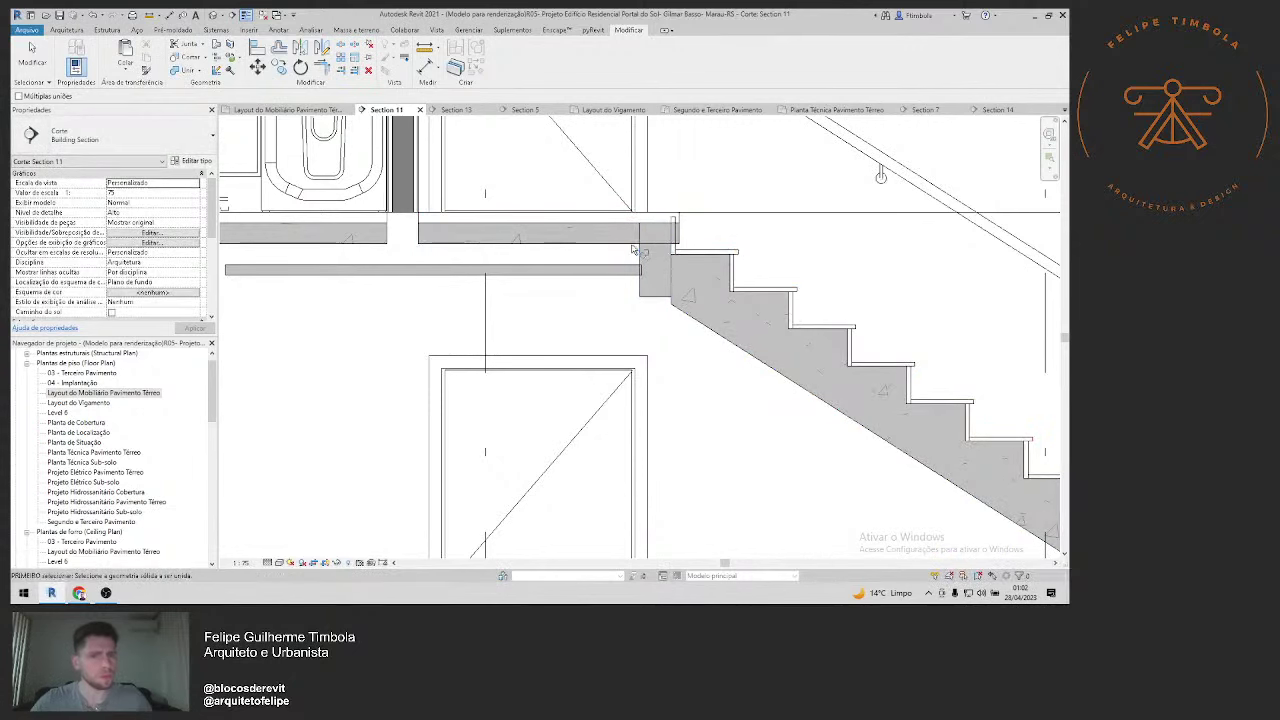
{"action": "key", "text": "Escape"}
Step: Check the joined slab and stair, then select the plaster ceiling beneath the slab
{"action": "left_click", "coordinate": [646, 249]}
{"action": "left_click", "coordinate": [652, 258]}
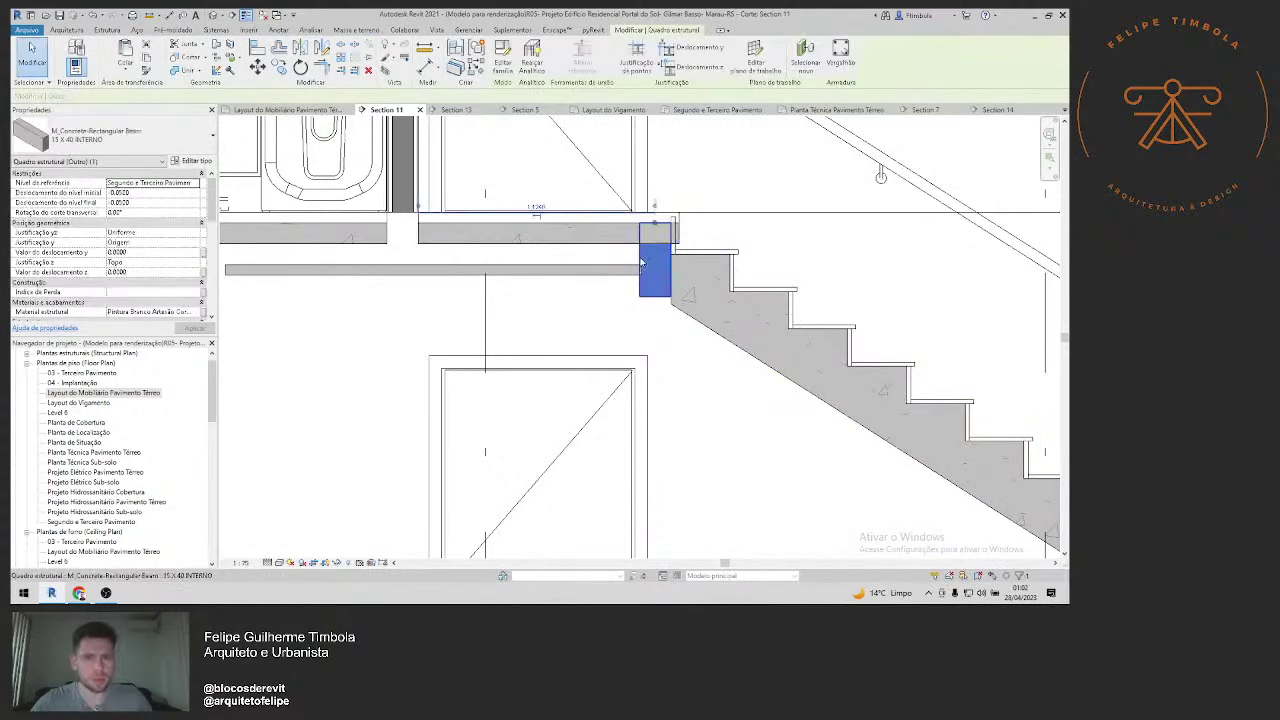
{"action": "key", "text": "Escape"}
{"action": "scroll", "coordinate": [653, 383], "scroll_direction": "down", "scroll_amount": 3}
{"action": "middle_click_drag", "start_coordinate": [653, 383], "coordinate": [610, 365]}
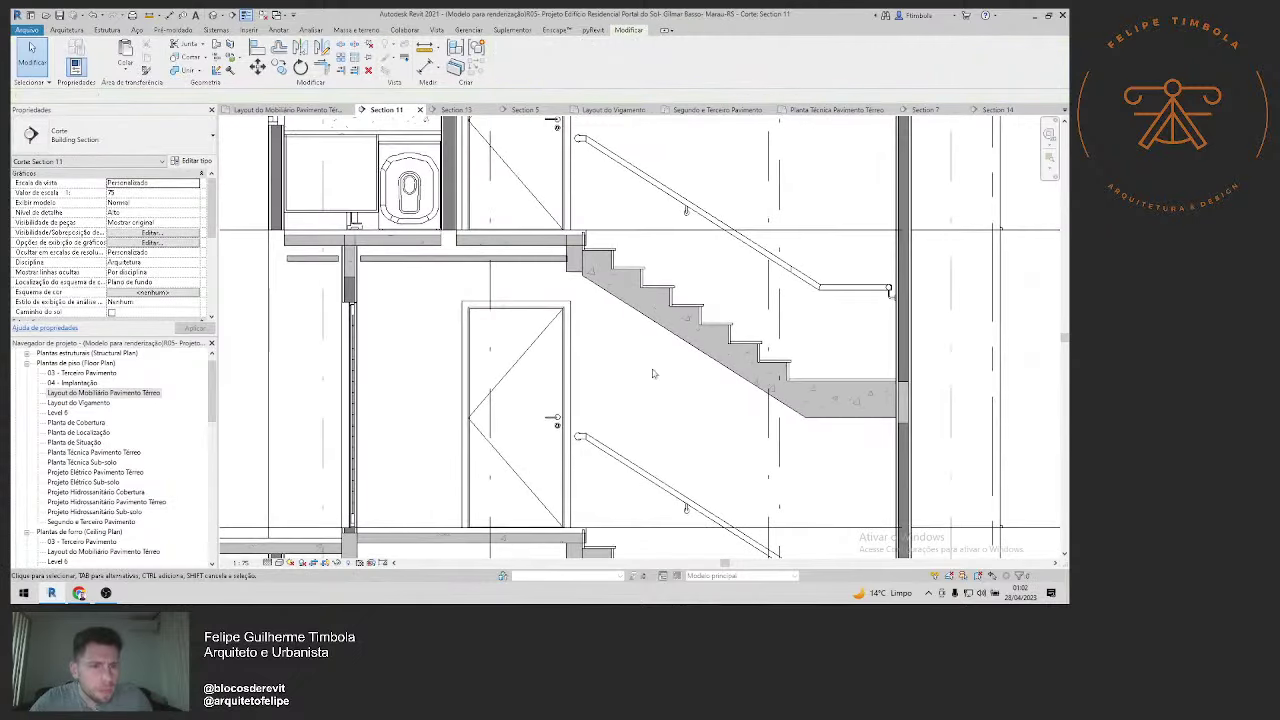
{"action": "scroll", "coordinate": [963, 390], "scroll_direction": "down", "scroll_amount": 1}
{"action": "scroll", "coordinate": [450, 310], "scroll_direction": "up", "scroll_amount": 2}
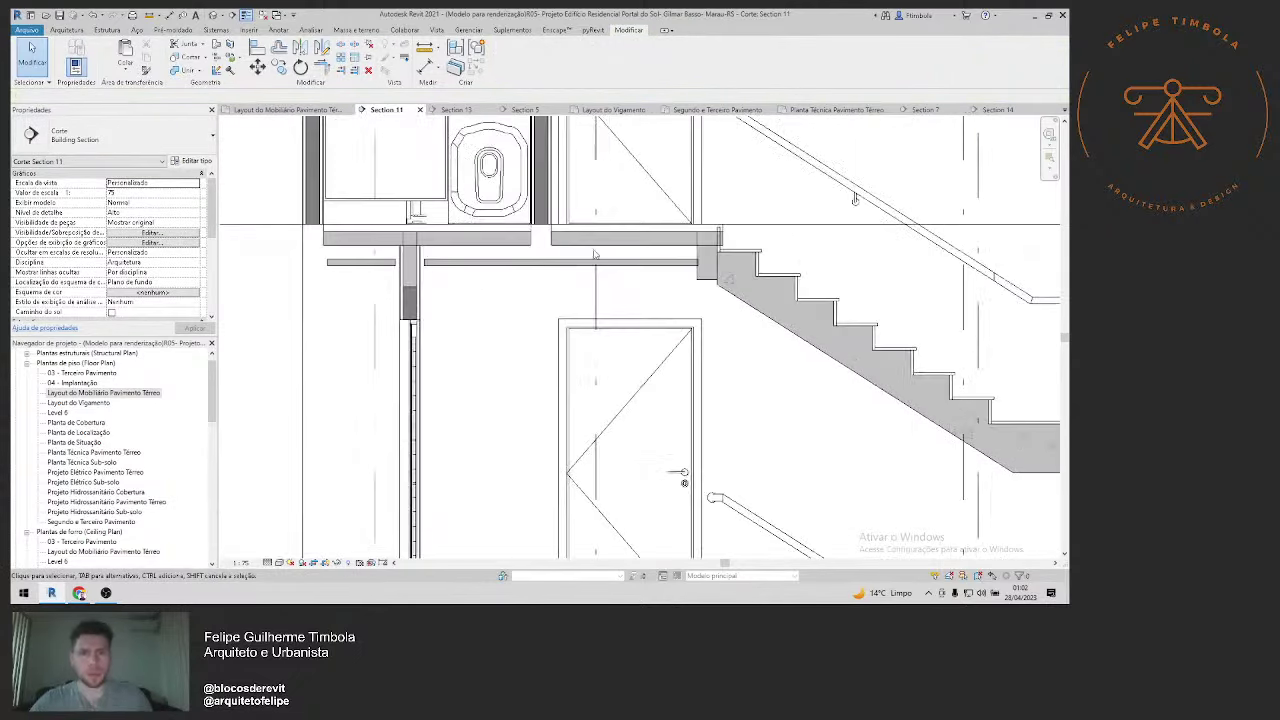
{"action": "scroll", "coordinate": [594, 255], "scroll_direction": "up", "scroll_amount": 2}
{"action": "left_click", "coordinate": [480, 268]}
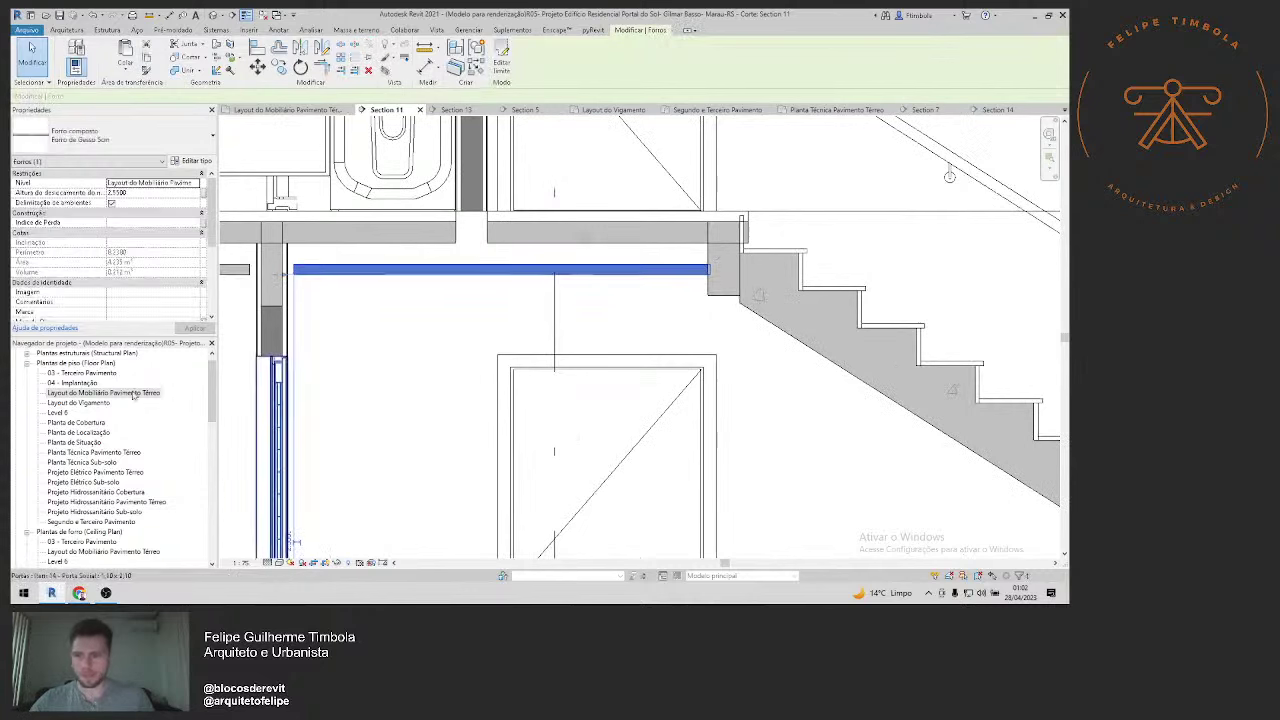
{"action": "double_click", "coordinate": [133, 393]}
{"action": "double_click", "coordinate": [103, 551]}
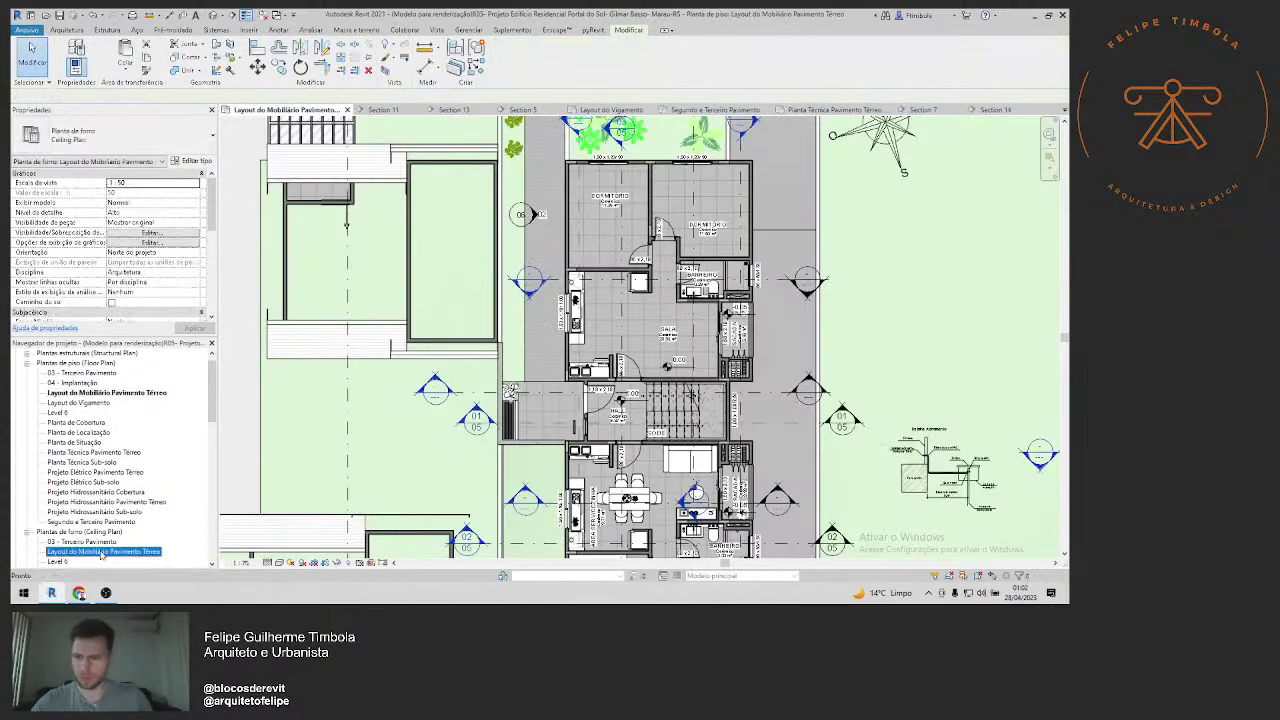
{"action": "left_click", "coordinate": [502, 61]}
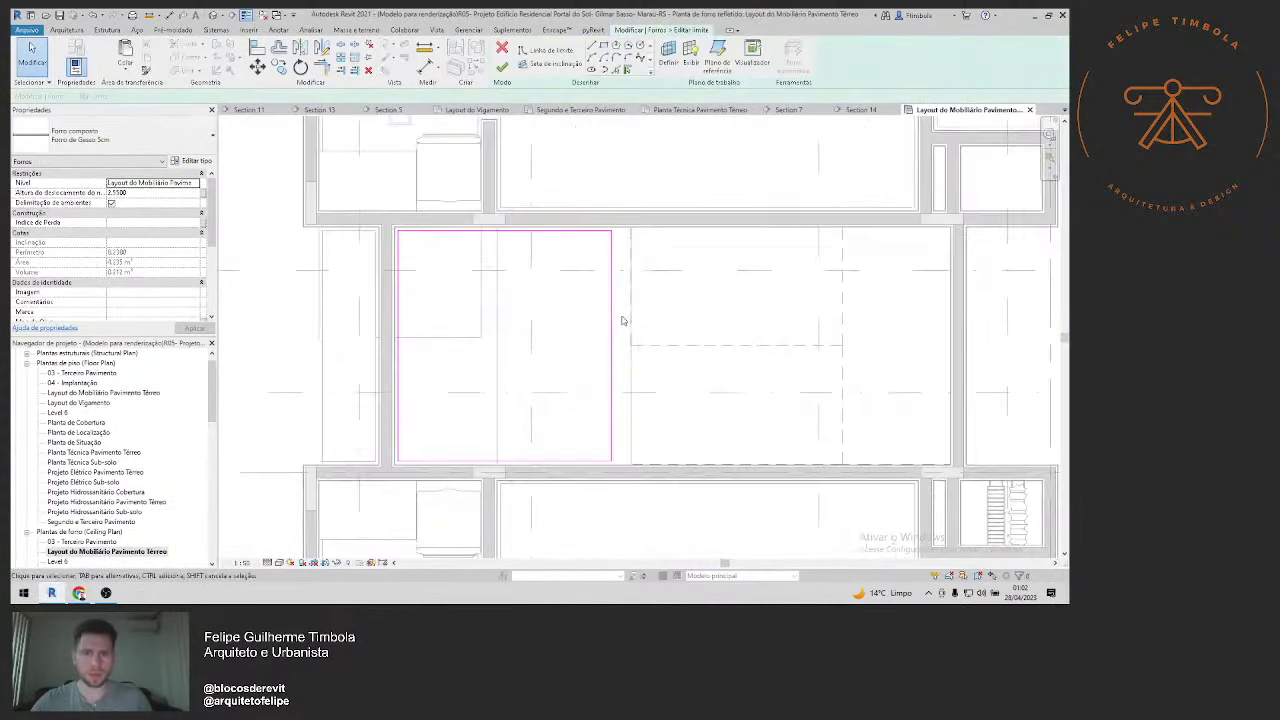
{"action": "scroll", "coordinate": [615, 325], "scroll_direction": "up", "scroll_amount": 2}
{"action": "left_click", "coordinate": [612, 333]}
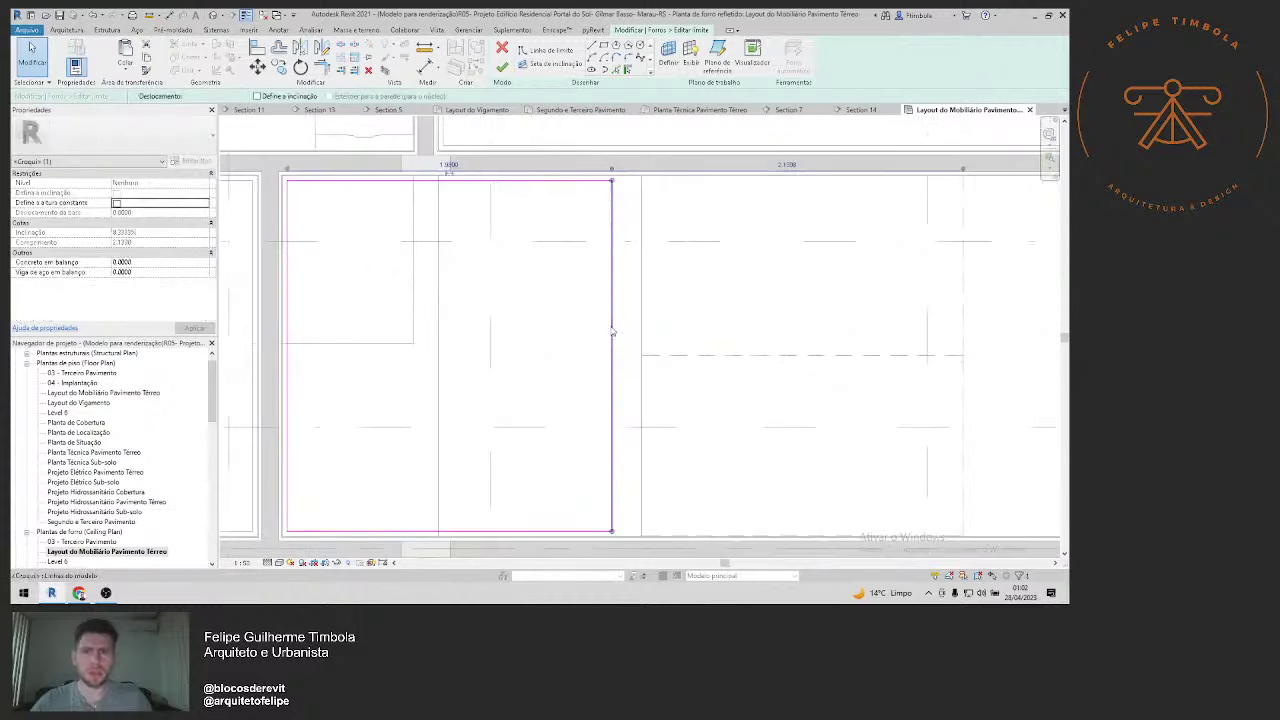
{"action": "scroll", "coordinate": [612, 333], "scroll_direction": "down", "scroll_amount": 3}
{"action": "key", "text": "m"}
{"action": "key", "text": "v"}
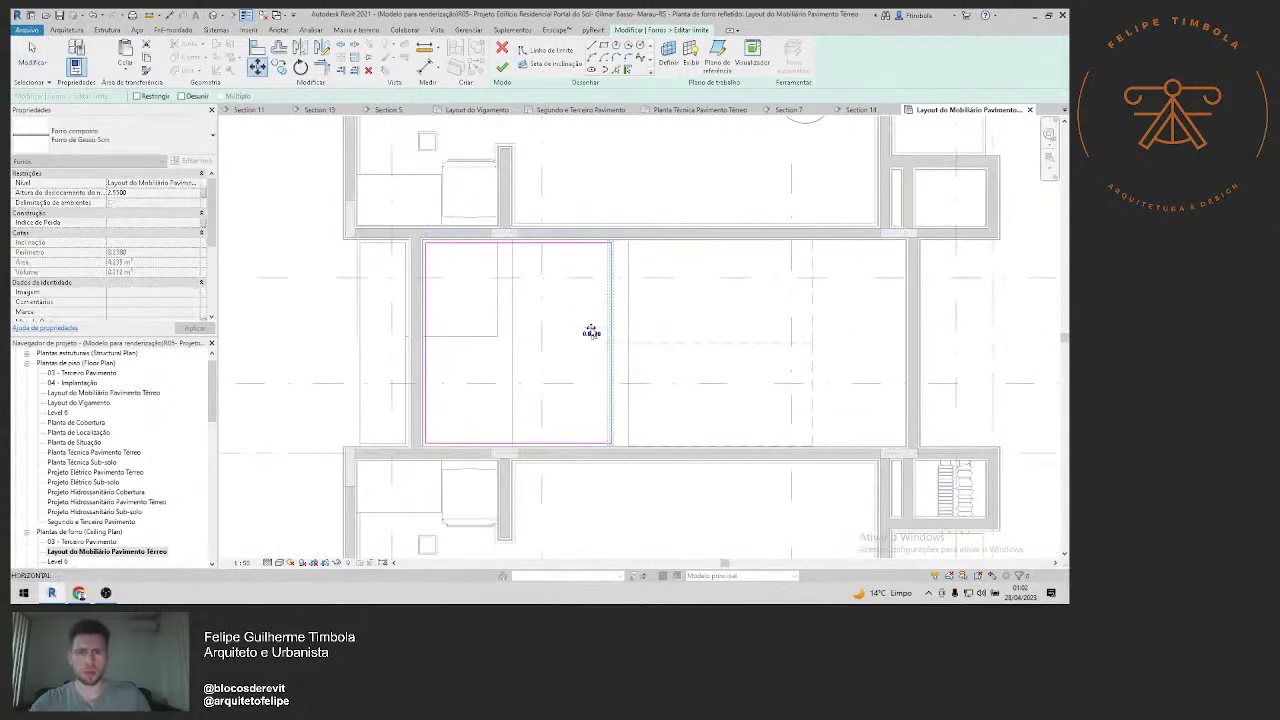
{"action": "key", "text": "Escape"}
{"action": "left_click", "coordinate": [502, 67]}
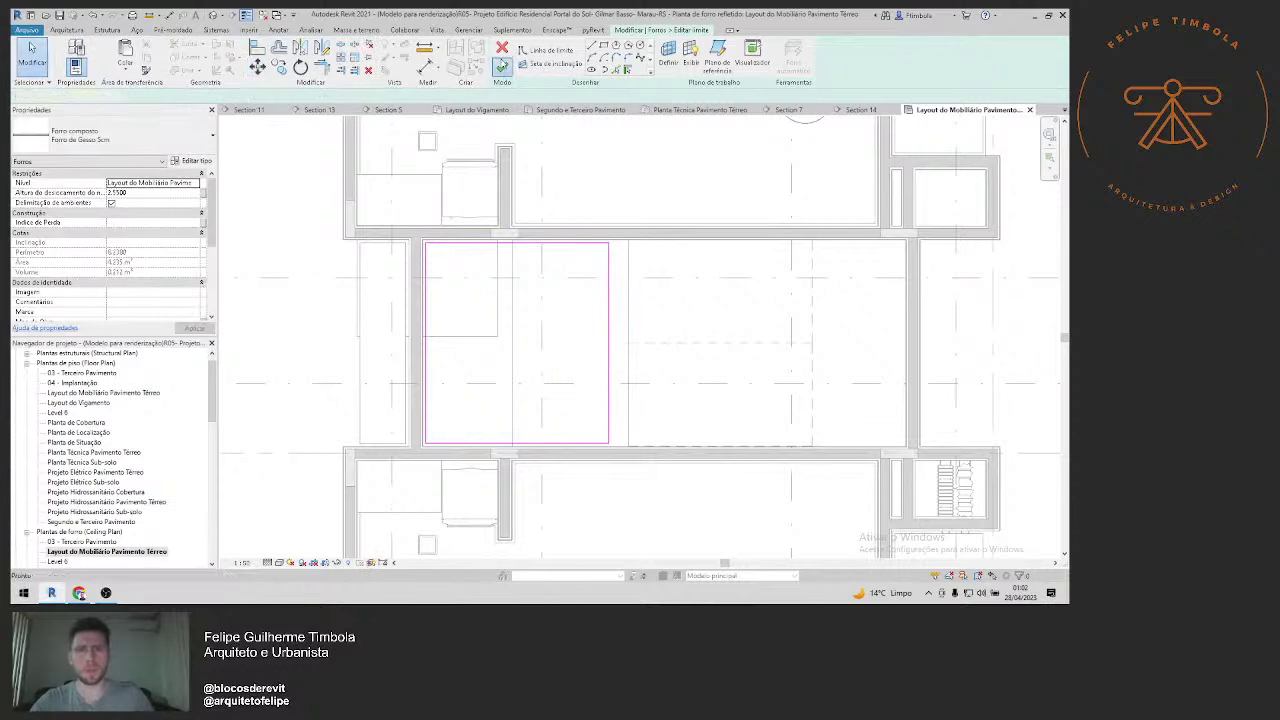
{"action": "scroll", "coordinate": [497, 279], "scroll_direction": "down", "scroll_amount": 2}
{"action": "scroll", "coordinate": [497, 279], "scroll_direction": "down", "scroll_amount": 2}
{"action": "double_click", "coordinate": [348, 271]}
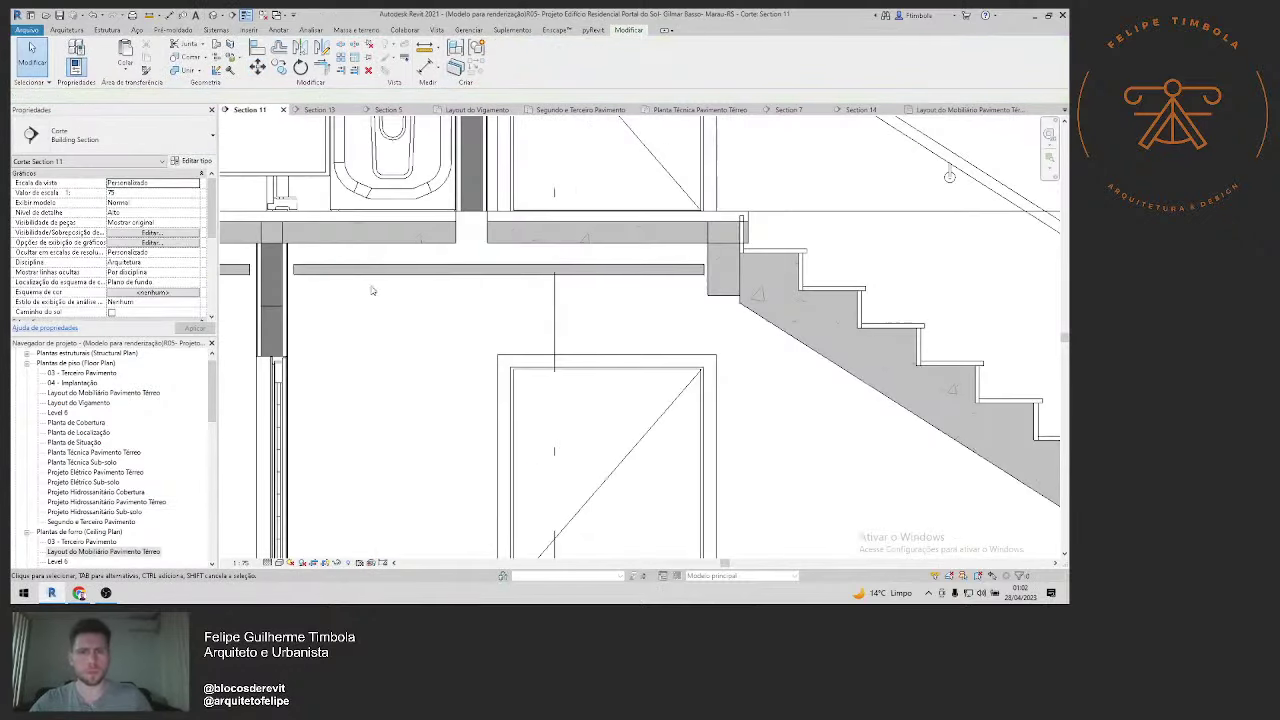
Step: Inspect the ceiling and furniture in Section 11, then start and cancel a wall face split
{"action": "left_click", "coordinate": [704, 270]}
{"action": "key", "text": "Escape"}
{"action": "scroll", "coordinate": [648, 266], "scroll_direction": "down", "scroll_amount": 2}
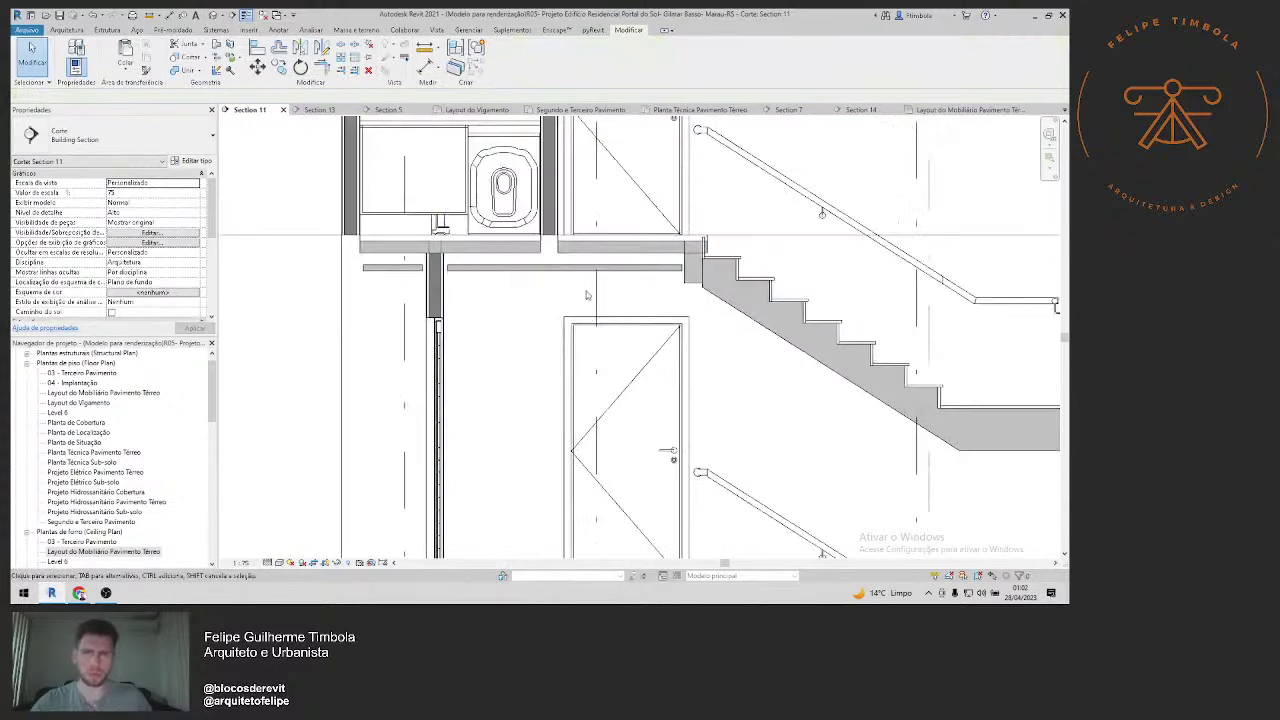
{"action": "left_click", "coordinate": [395, 195]}
{"action": "key", "text": "s"}
{"action": "key", "text": "f"}
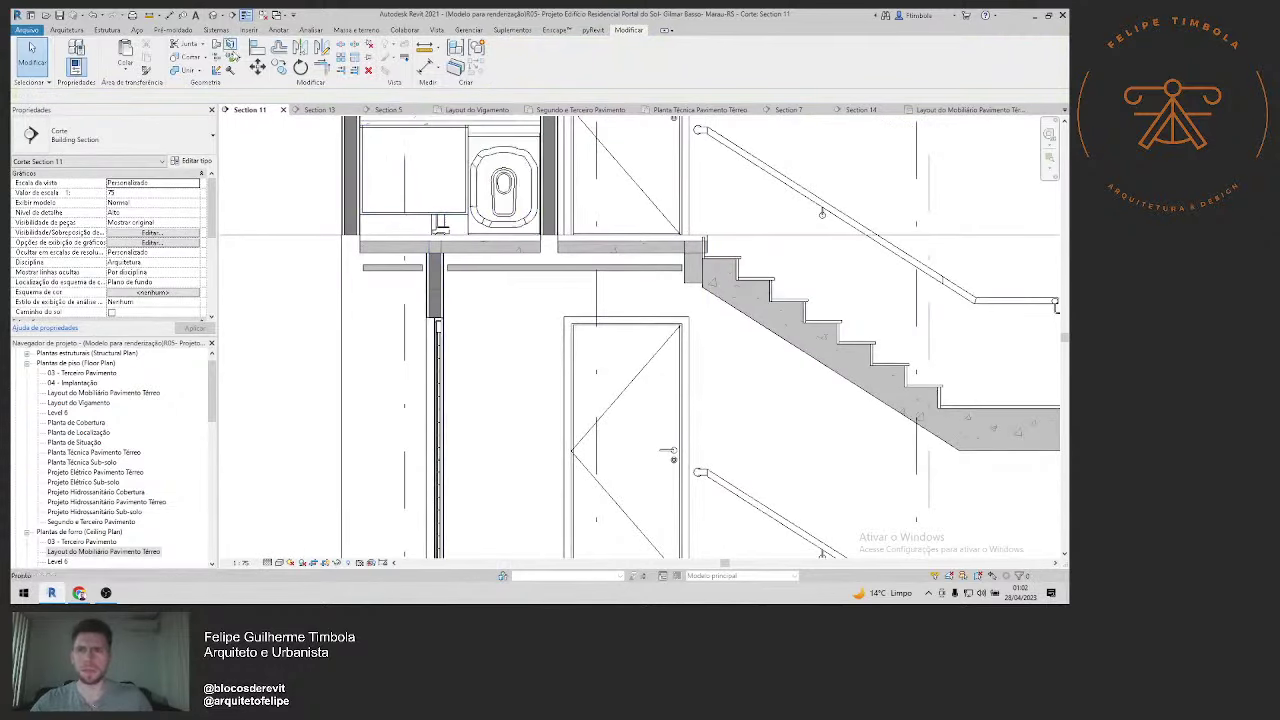
{"action": "left_click", "coordinate": [439, 292]}
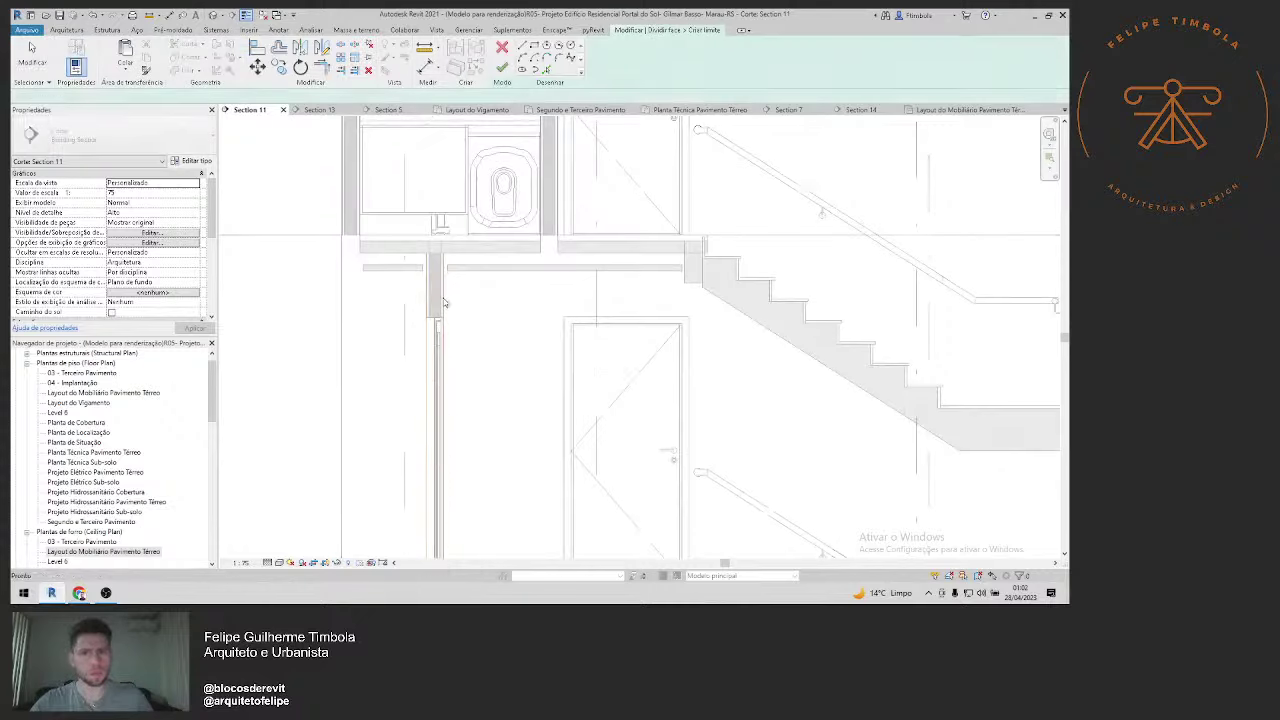
{"action": "left_click", "coordinate": [502, 47]}
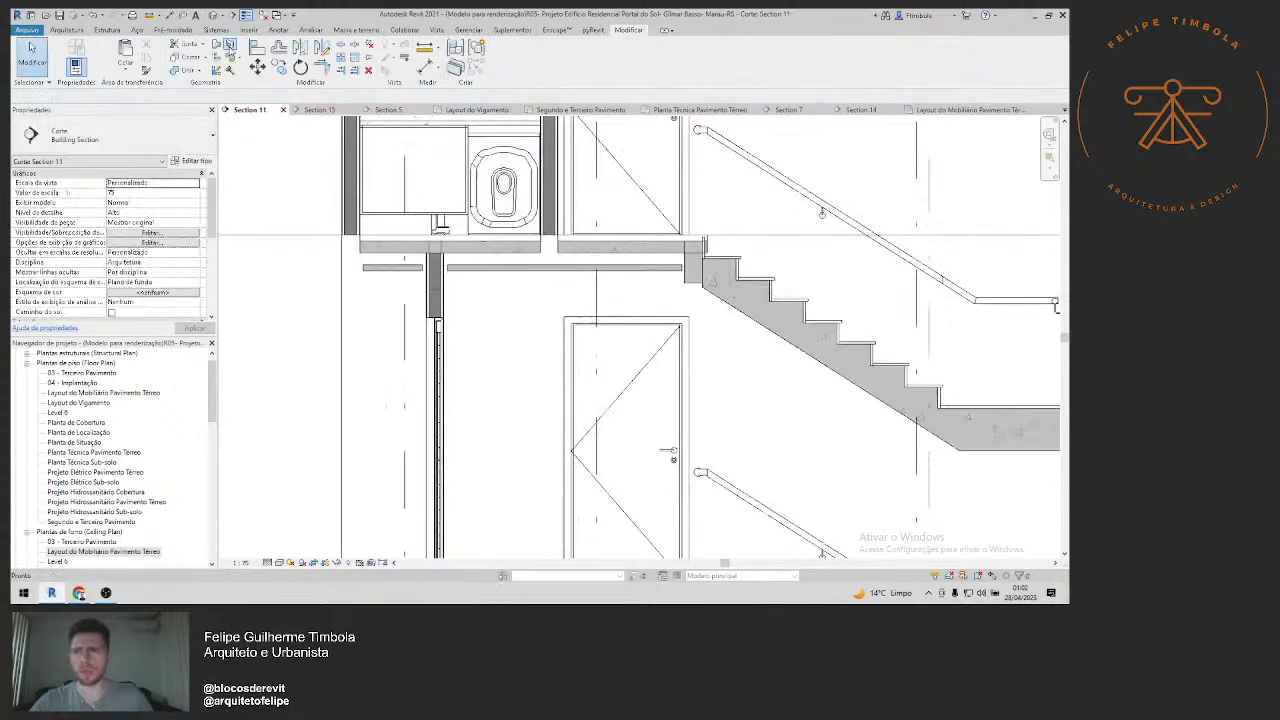
Step: Join the stair-hall beam's geometry with the wall and the column
{"action": "left_click", "coordinate": [197, 72]}
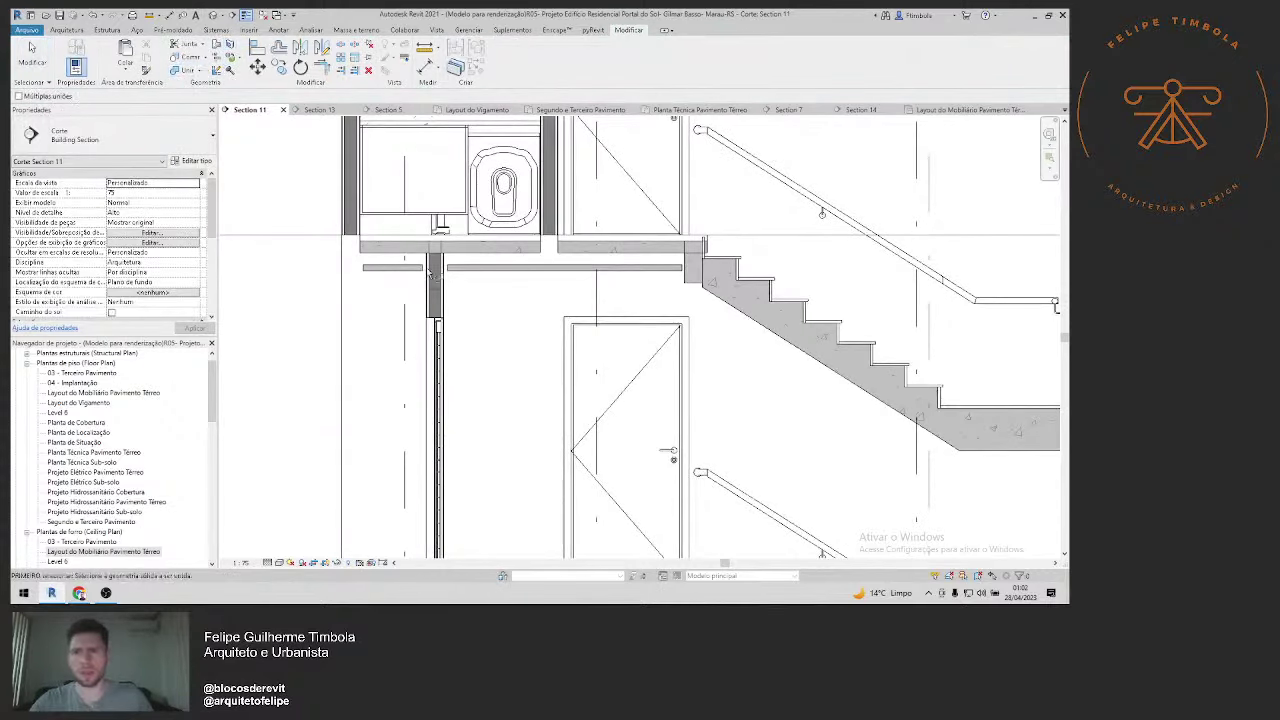
{"action": "left_click", "coordinate": [448, 272]}
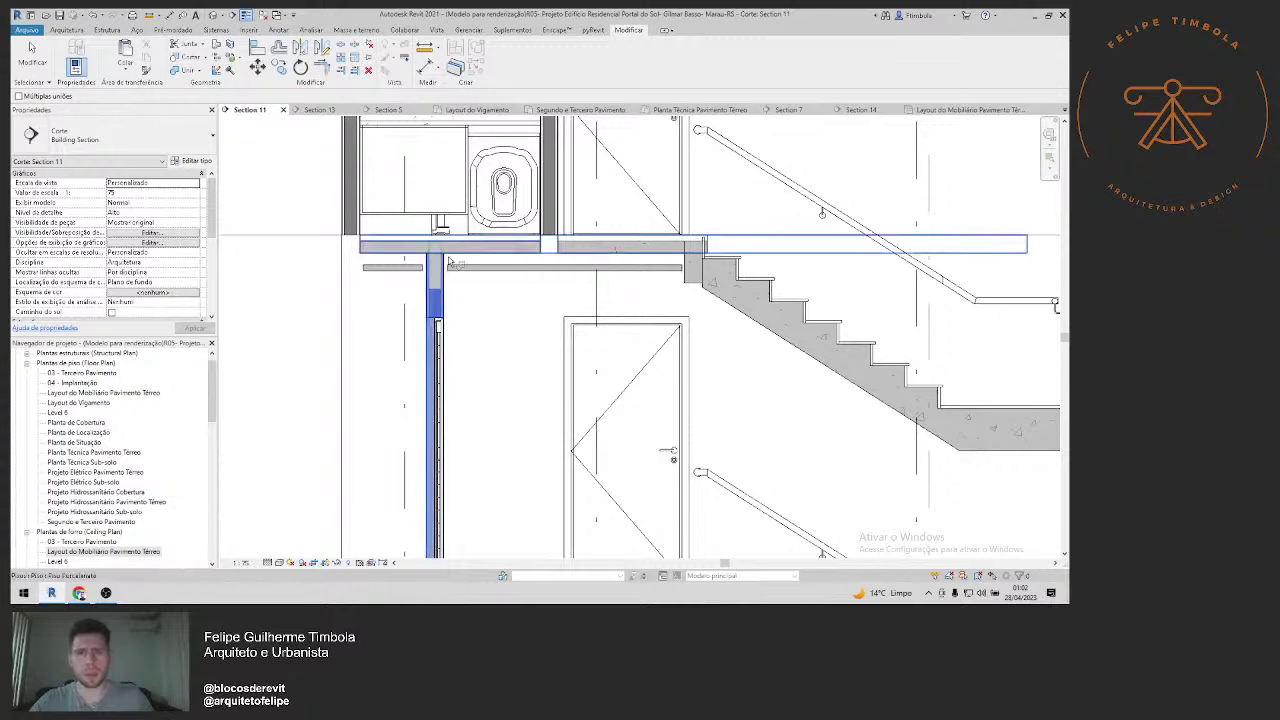
{"action": "left_click", "coordinate": [450, 266]}
{"action": "left_click", "coordinate": [186, 70]}
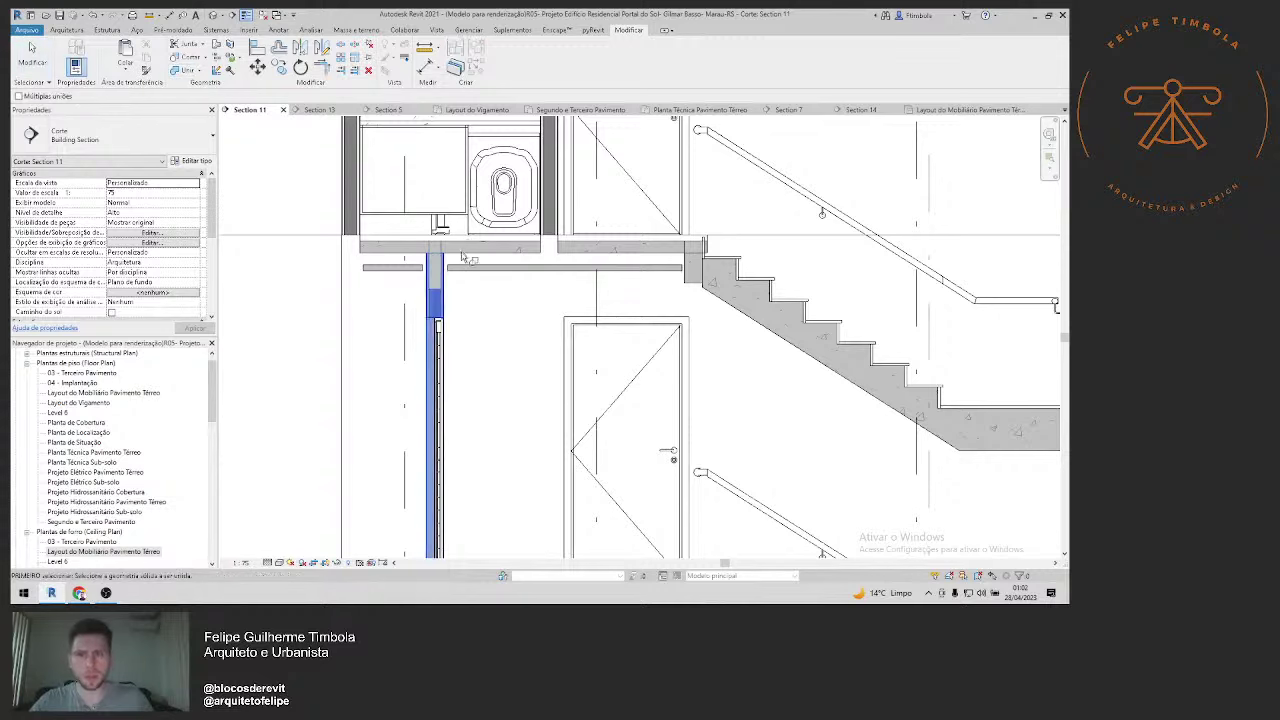
{"action": "left_click", "coordinate": [443, 252]}
Step: Move the stair-side beam under the upper wall at a −0.21 level offset
{"action": "scroll", "coordinate": [446, 258], "scroll_direction": "up", "scroll_amount": 2}
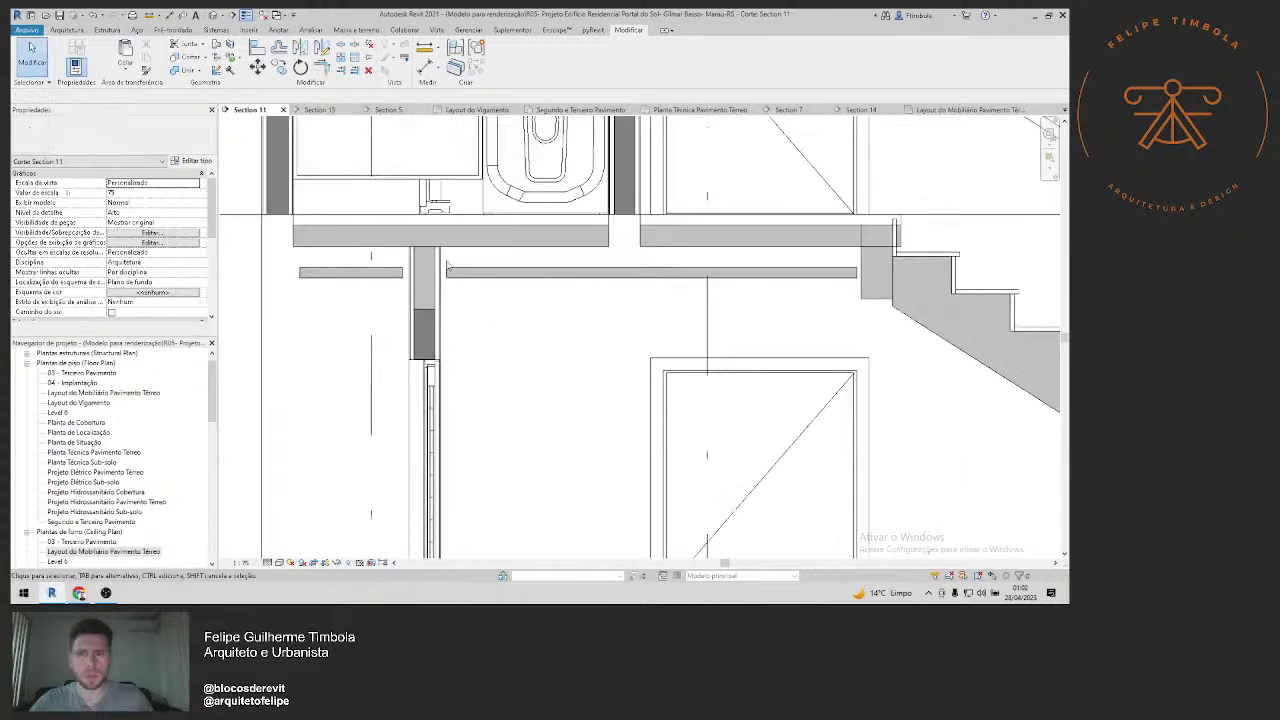
{"action": "scroll", "coordinate": [428, 314], "scroll_direction": "down", "scroll_amount": 2}
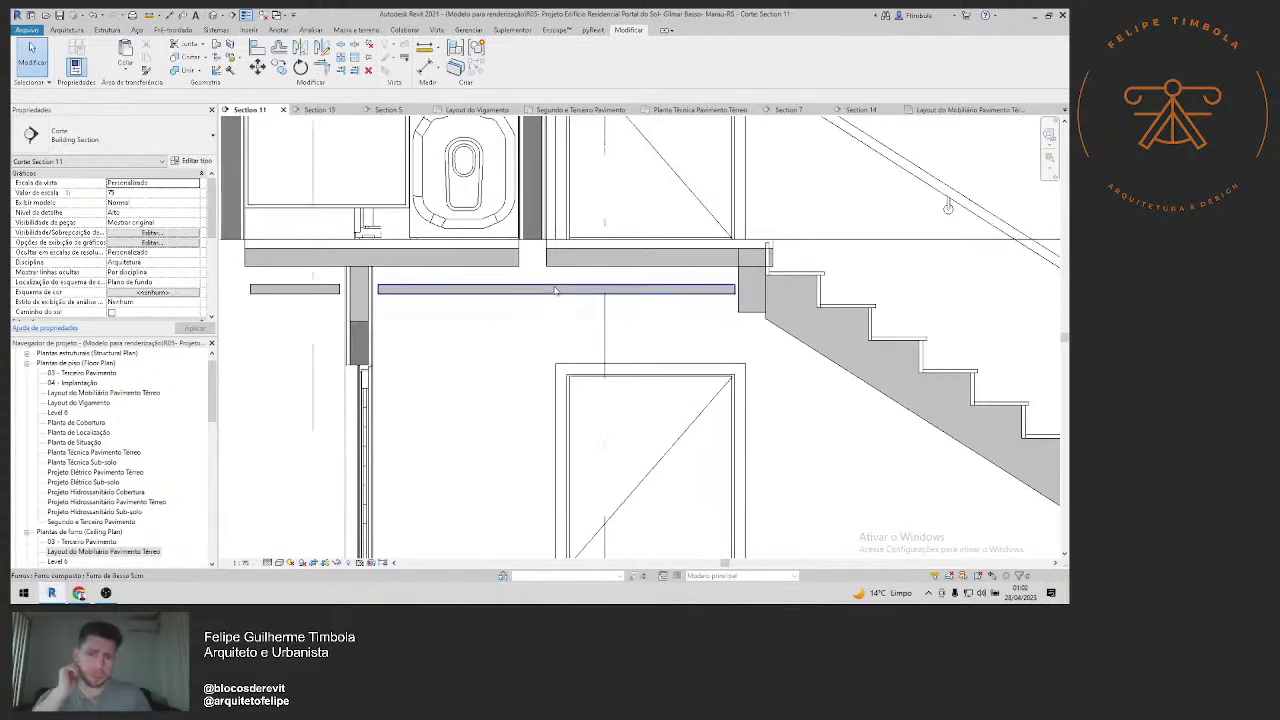
{"action": "scroll", "coordinate": [678, 345], "scroll_direction": "up", "scroll_amount": 1}
{"action": "scroll", "coordinate": [678, 345], "scroll_direction": "up", "scroll_amount": 2}
{"action": "left_click", "coordinate": [688, 332]}
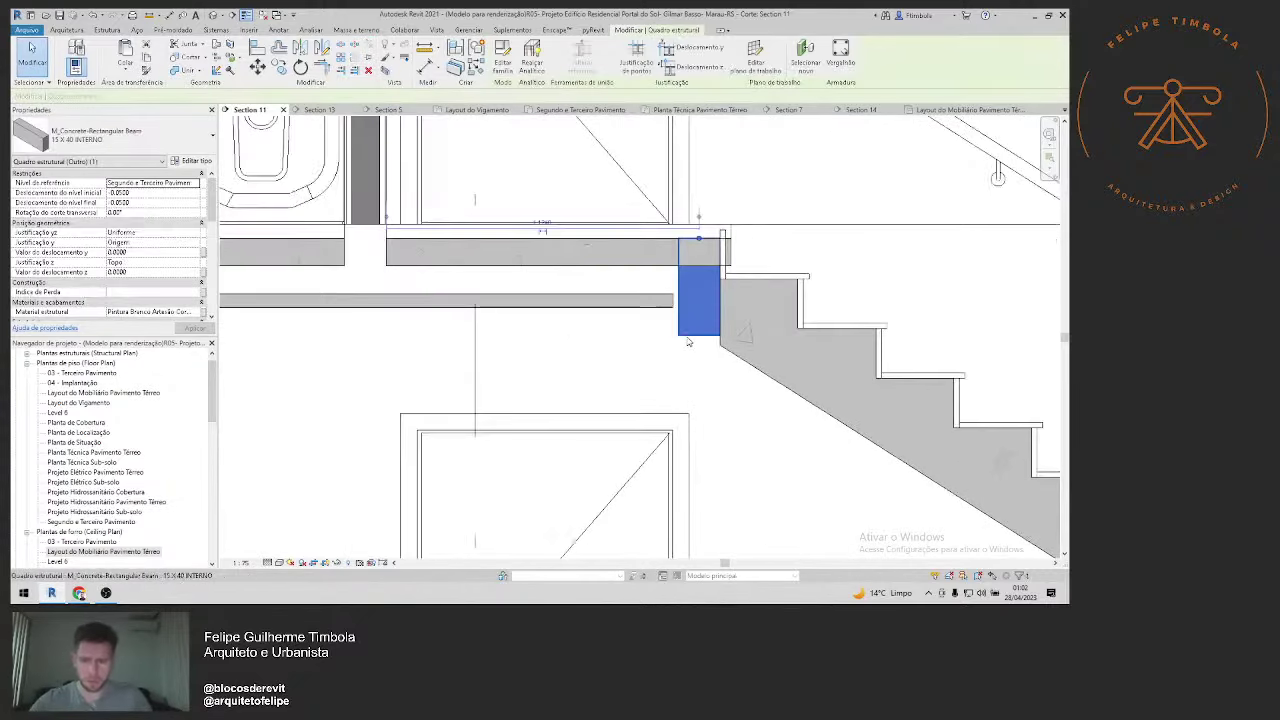
{"action": "left_click_drag", "start_coordinate": [688, 250], "coordinate": [344, 244]}
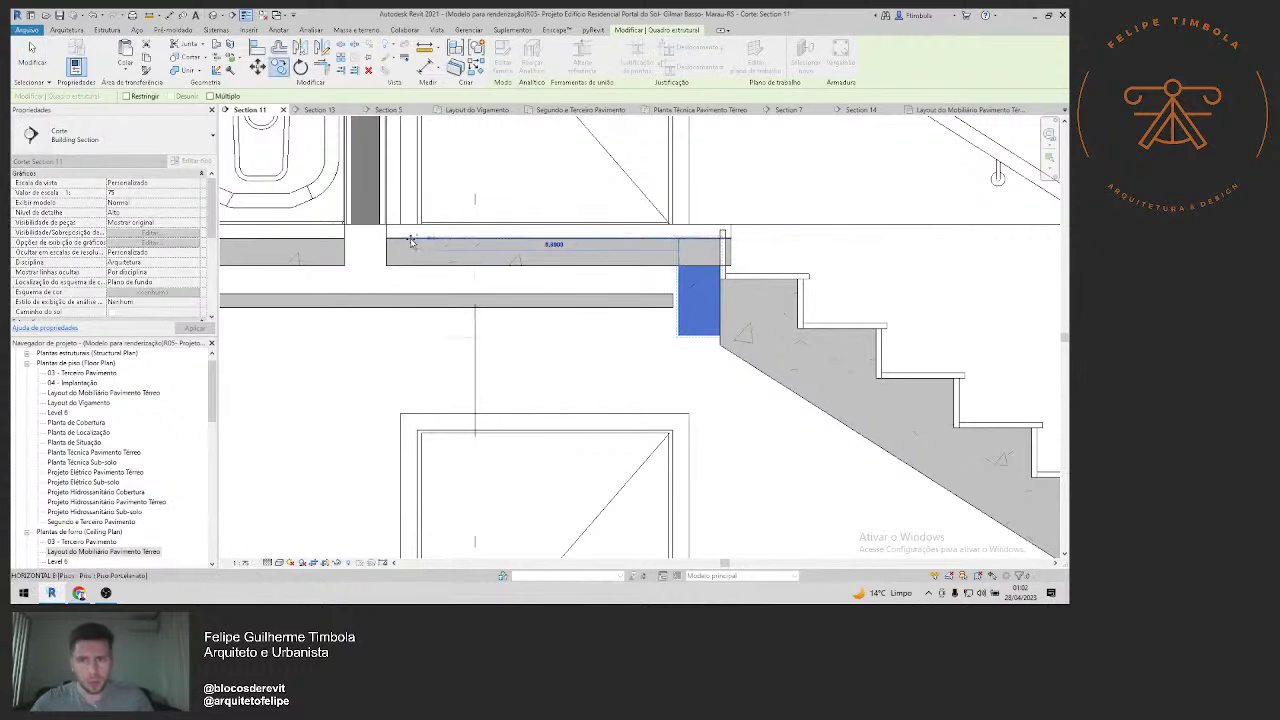
{"action": "middle_click_drag", "start_coordinate": [344, 244], "coordinate": [432, 264]}
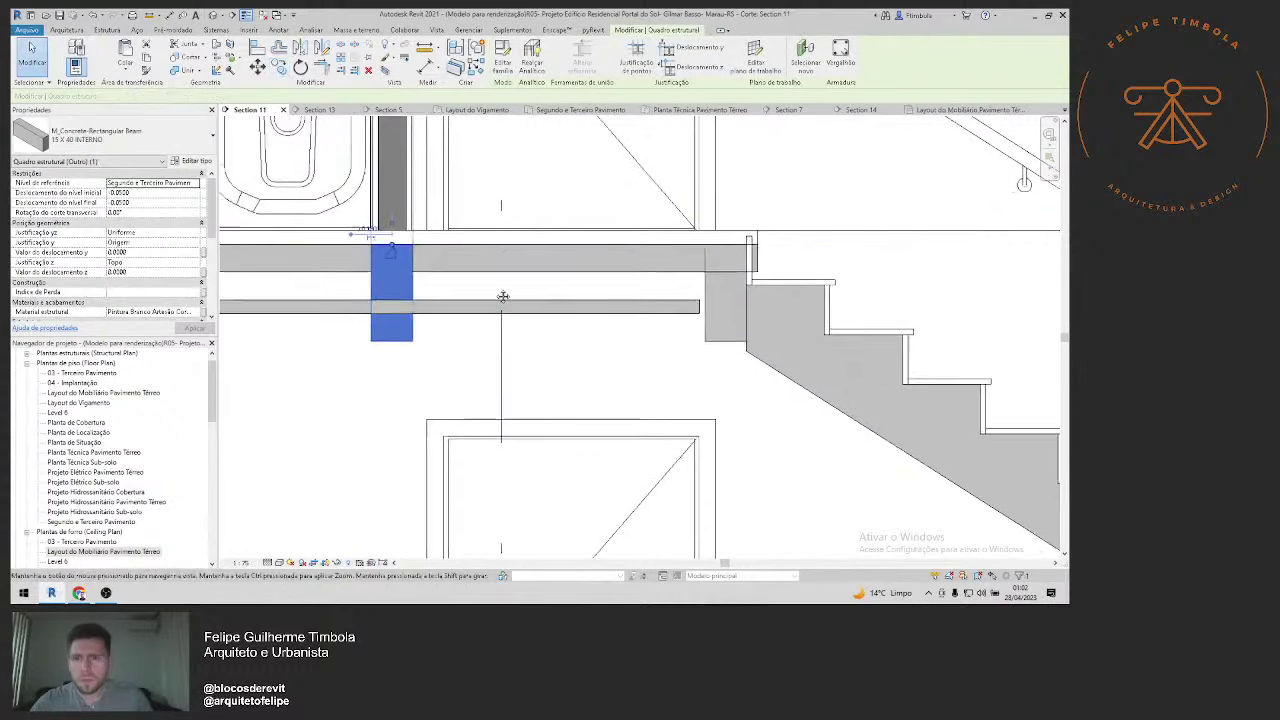
{"action": "key", "text": "Escape"}
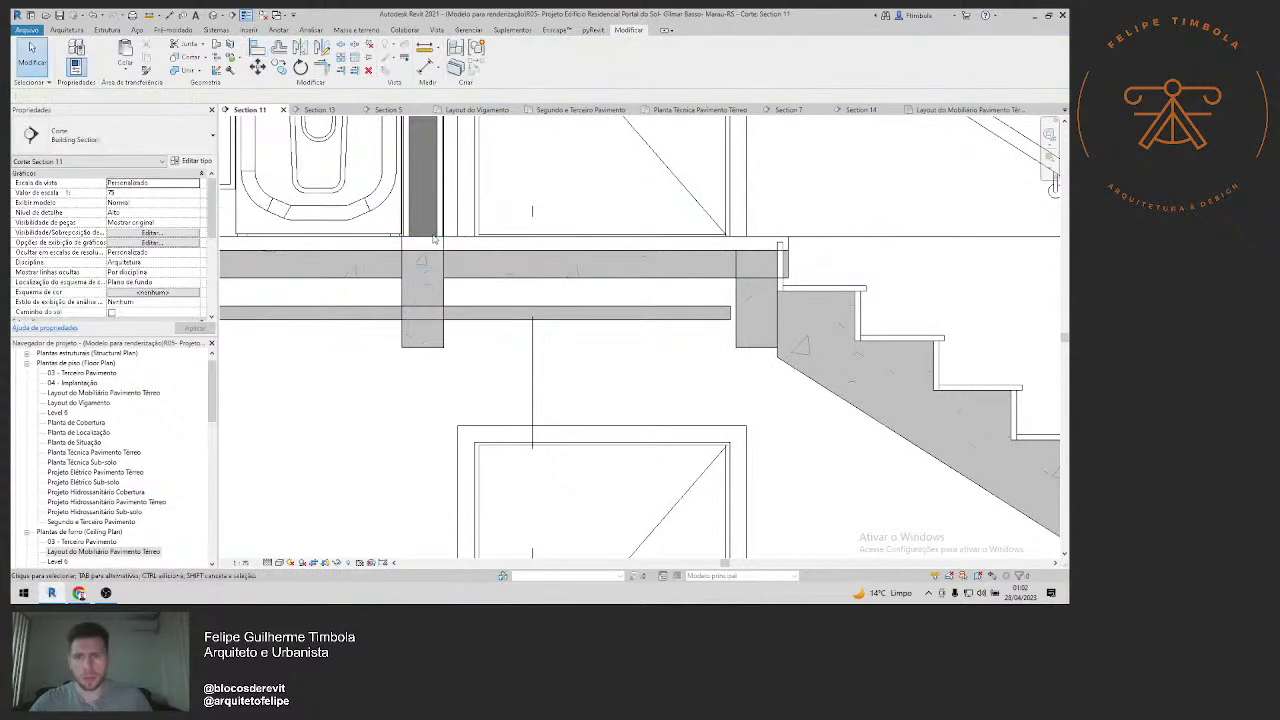
{"action": "key", "text": "Tab"}
Step: Copy the stair-hall beam 1.0 to the left, beneath the opposite wall
{"action": "left_click", "coordinate": [422, 240]}
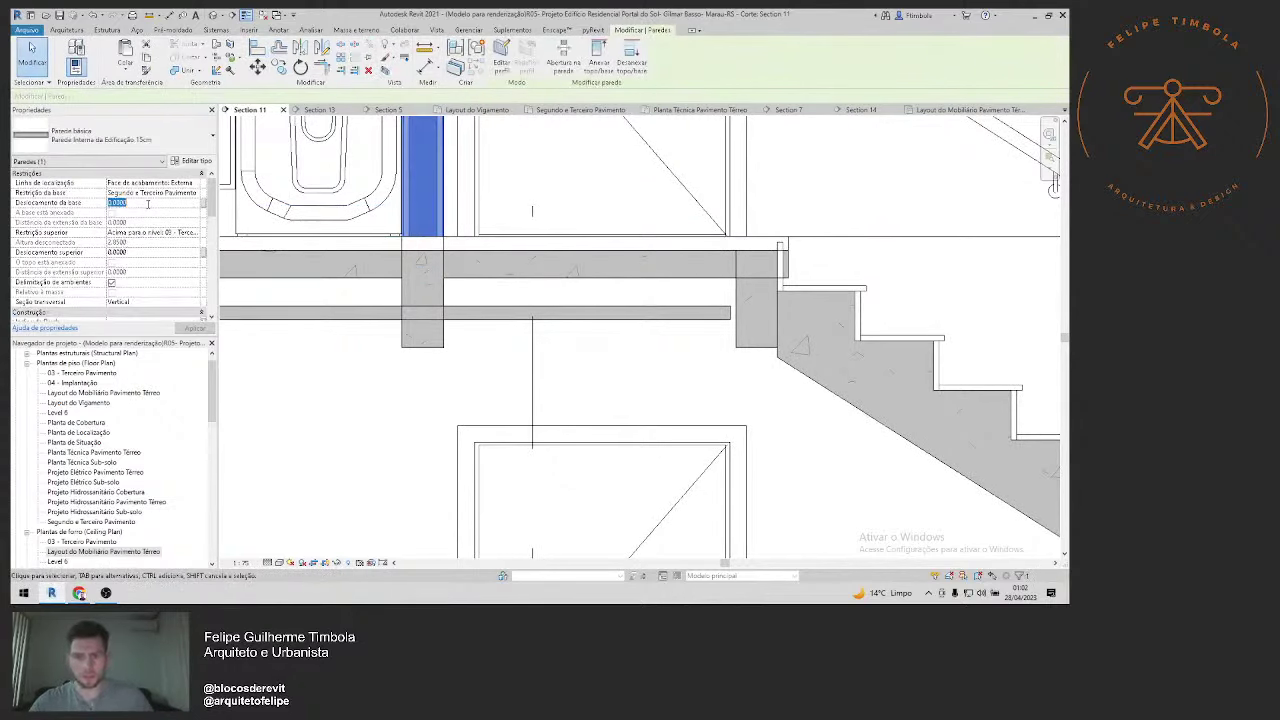
{"action": "left_click", "coordinate": [370, 373]}
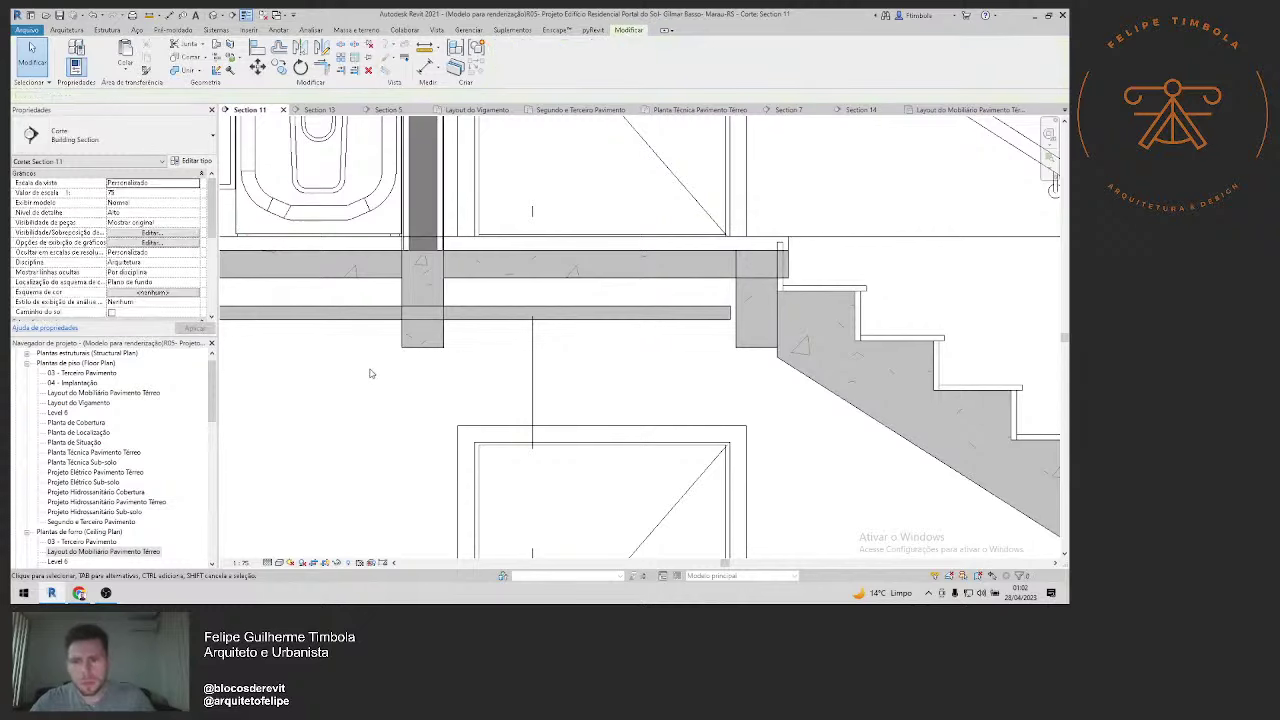
{"action": "middle_click_drag", "start_coordinate": [309, 310], "coordinate": [525, 380]}
{"action": "left_click", "coordinate": [585, 316]}
{"action": "scroll", "coordinate": [580, 316], "scroll_direction": "up", "scroll_amount": 2}
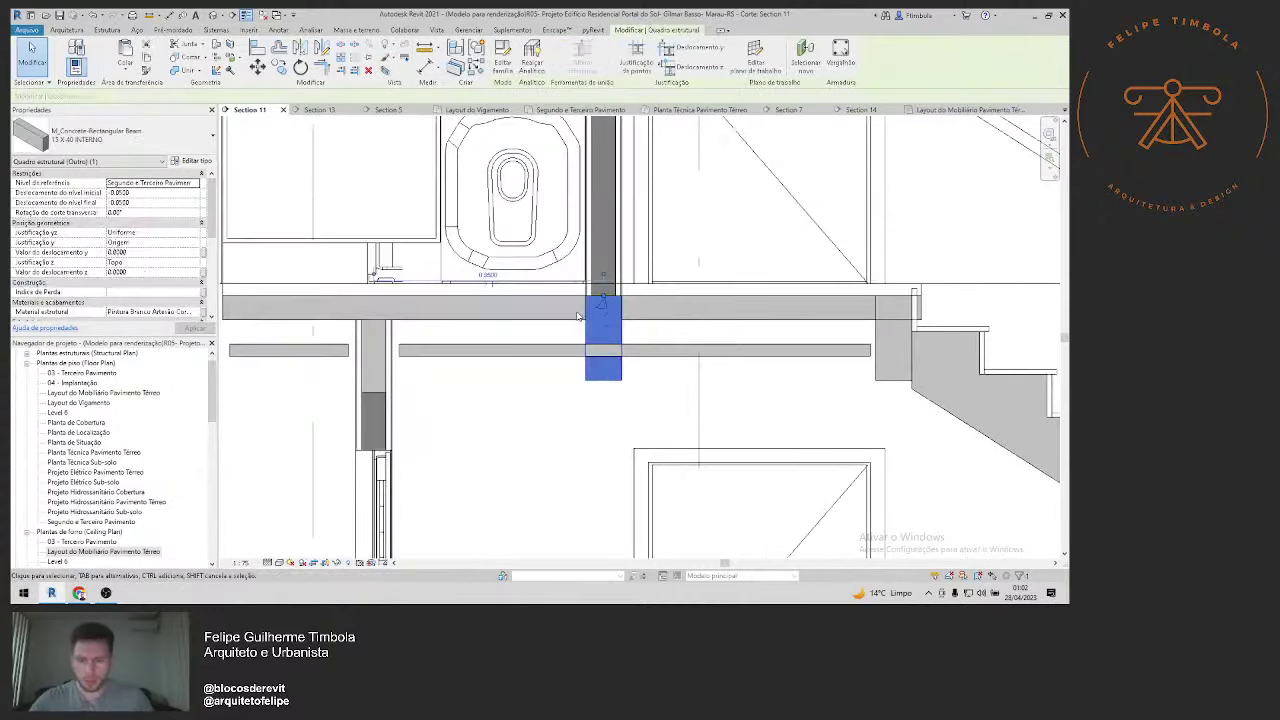
{"action": "key", "text": "m"}
{"action": "key", "text": "v"}
{"action": "middle_click_drag", "start_coordinate": [349, 314], "coordinate": [649, 314]}
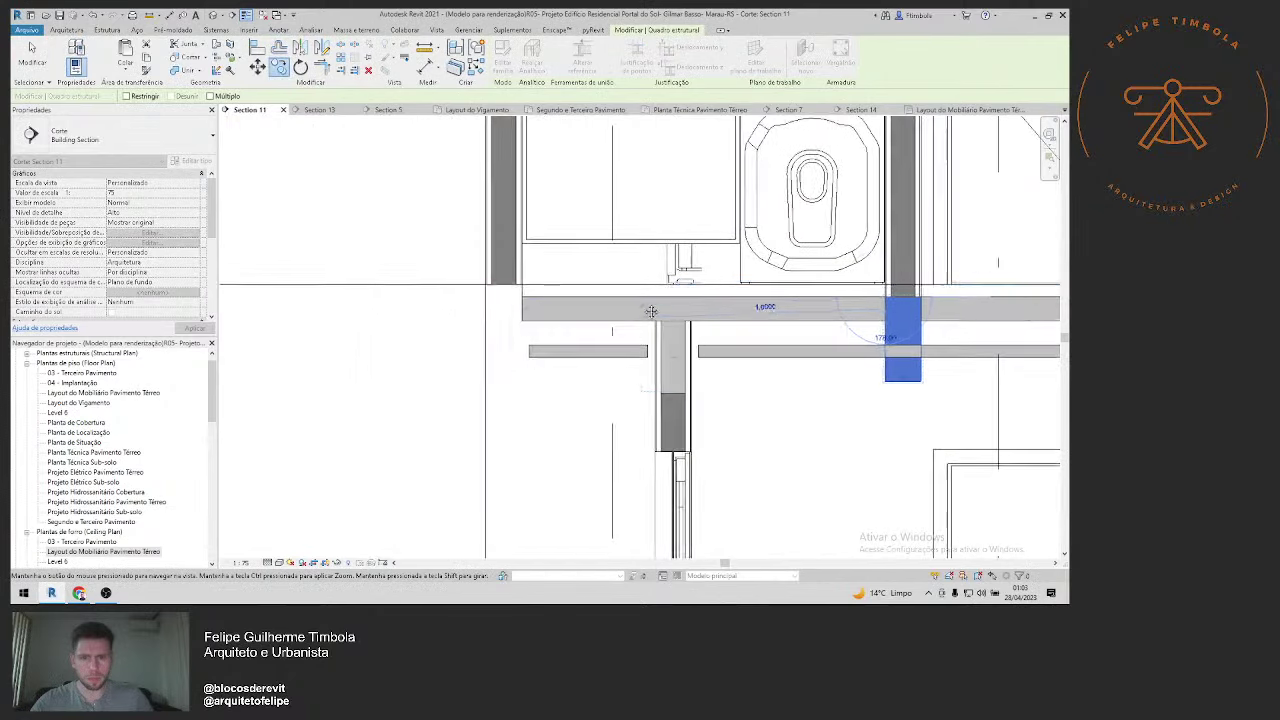
{"action": "left_click", "coordinate": [487, 297]}
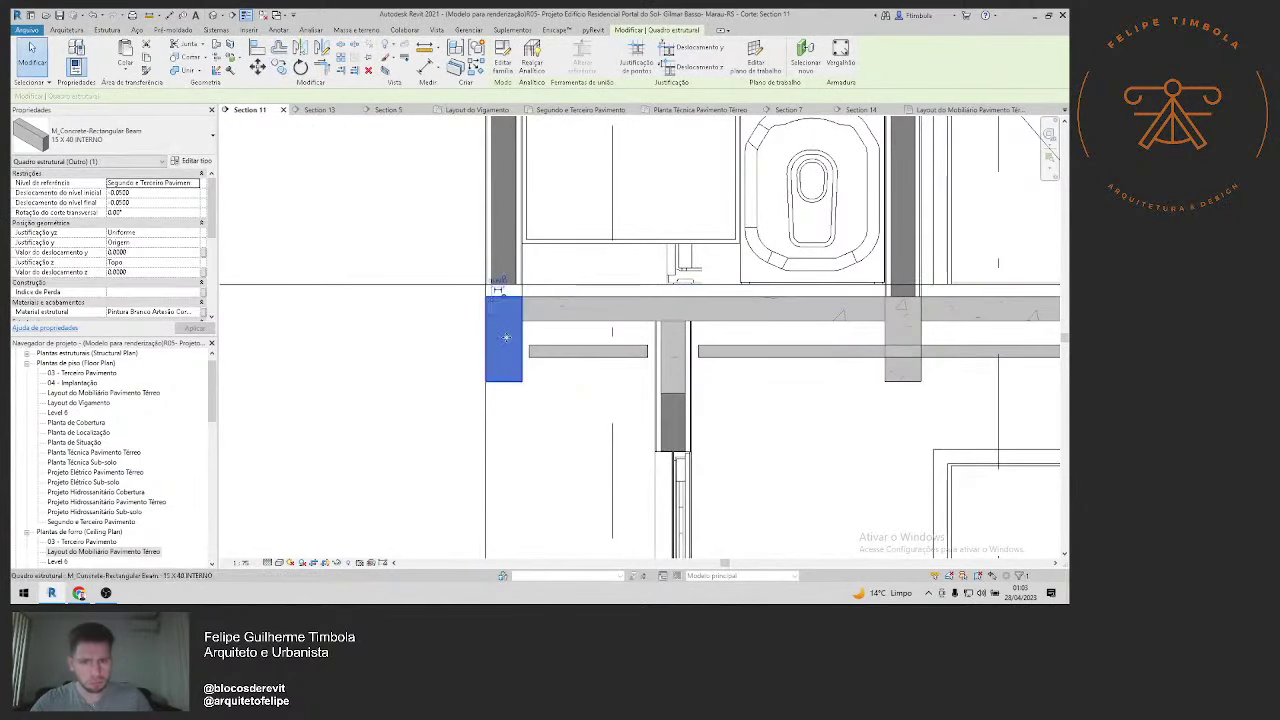
{"action": "key", "text": "Escape"}
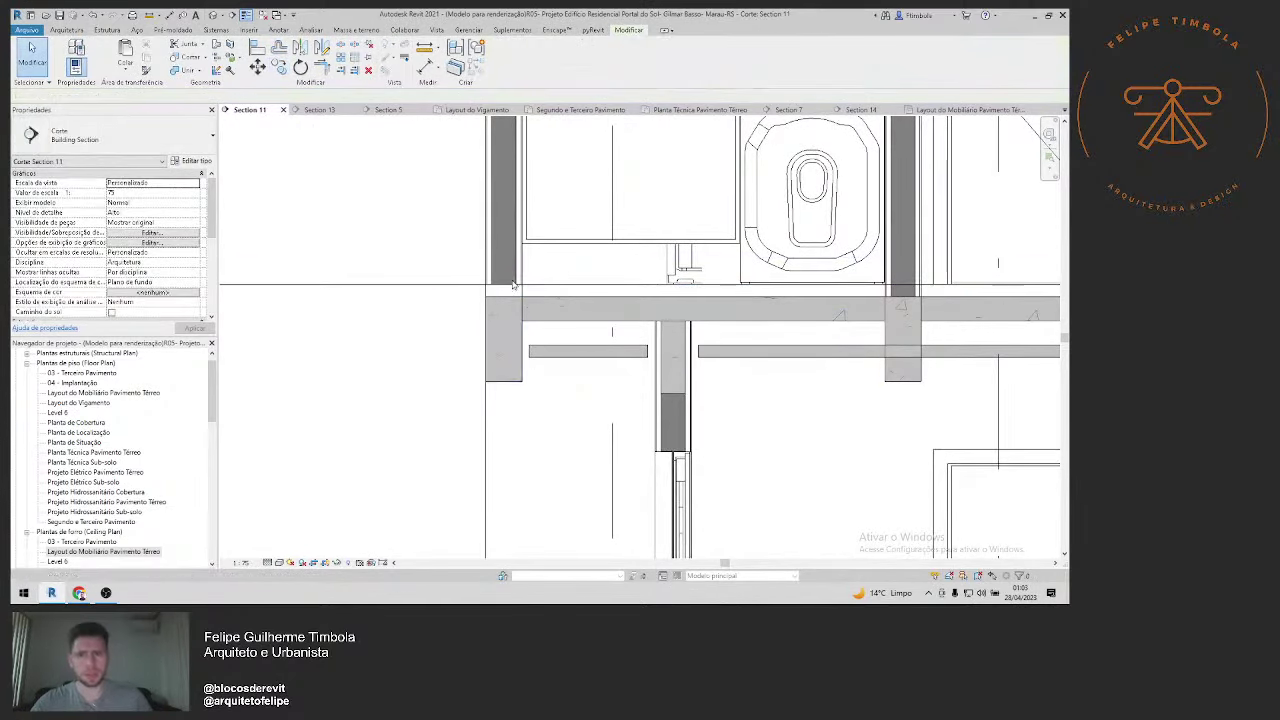
Step: Reset the copied beam's level offsets to 0.00 and open the {3D} view
{"action": "left_click", "coordinate": [508, 280]}
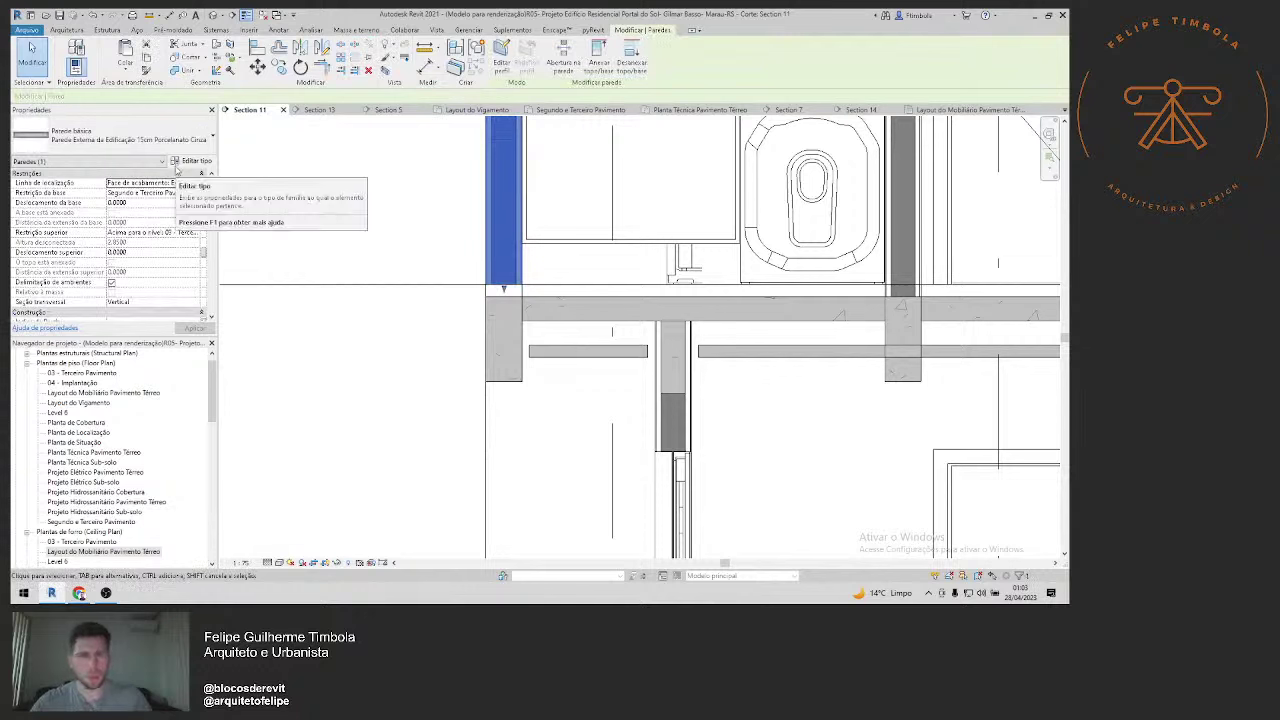
{"action": "key", "text": "Escape"}
{"action": "left_click", "coordinate": [505, 306]}
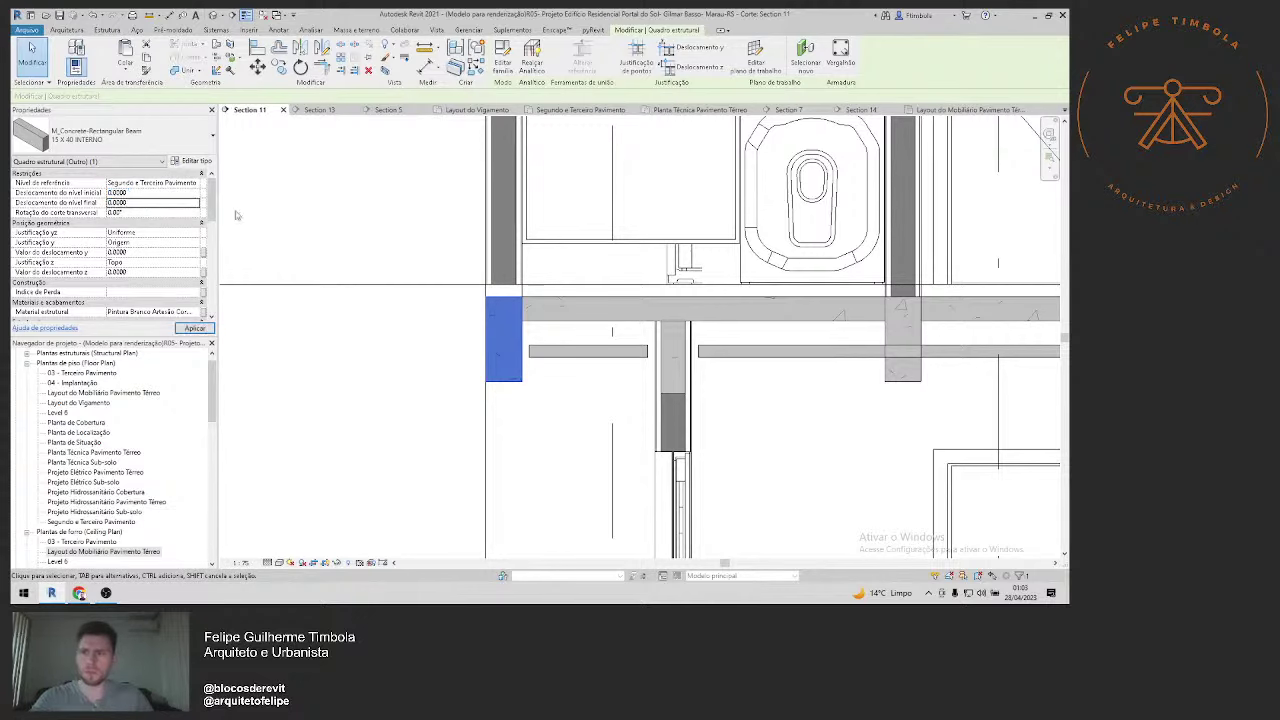
{"action": "key", "text": "Escape"}
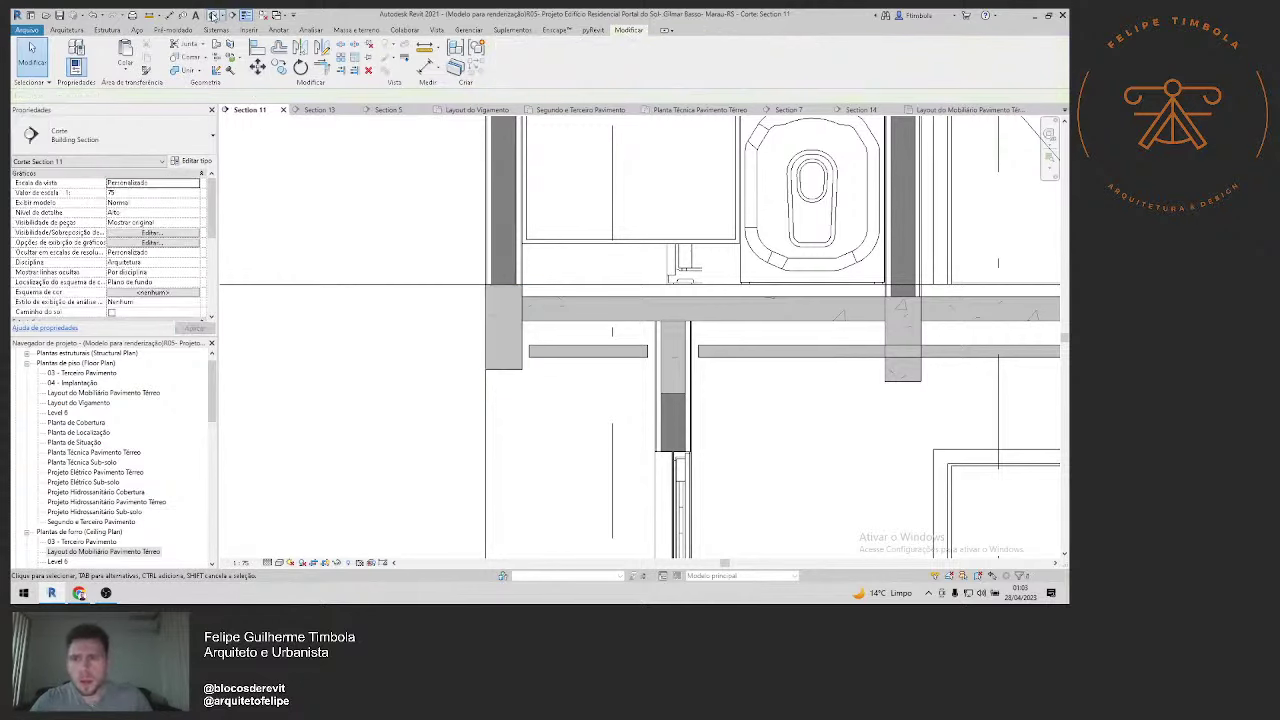
{"action": "left_click", "coordinate": [213, 15]}
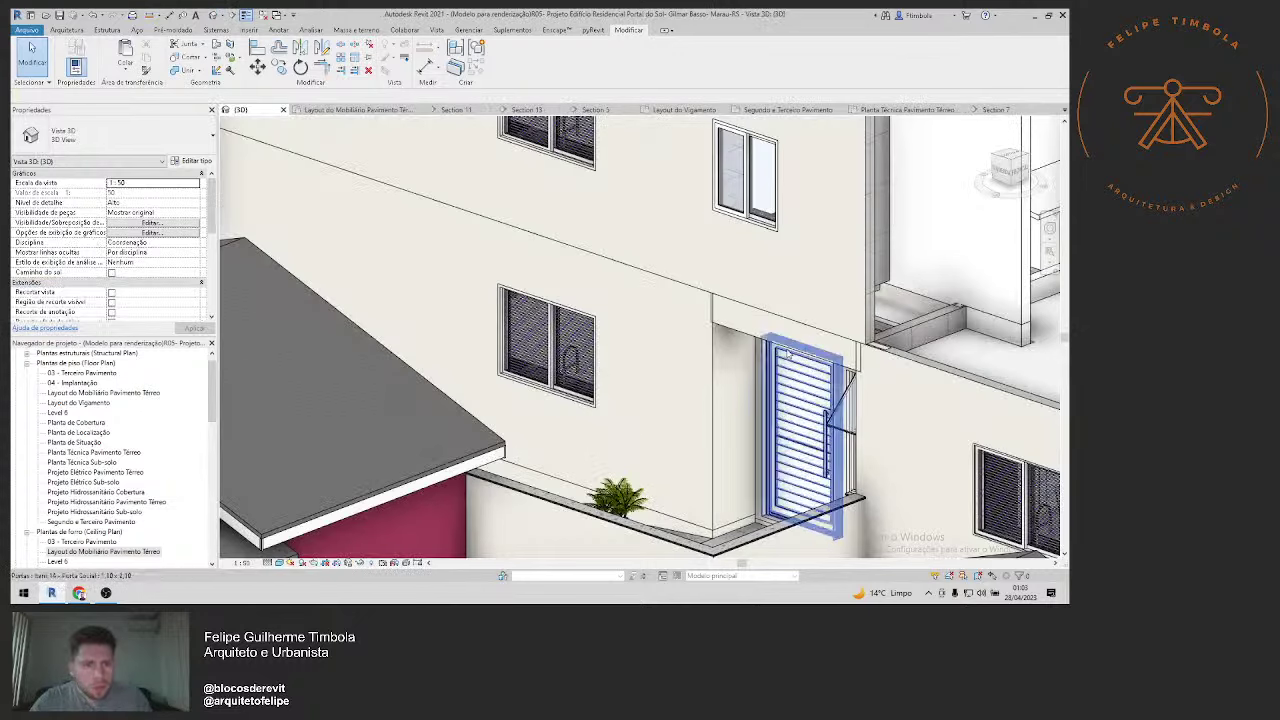
Step: Orbit and zoom the 3D view onto the new beam, then open Section 8 via the furniture layout plan
{"action": "scroll", "coordinate": [787, 352], "scroll_direction": "up", "scroll_amount": 2}
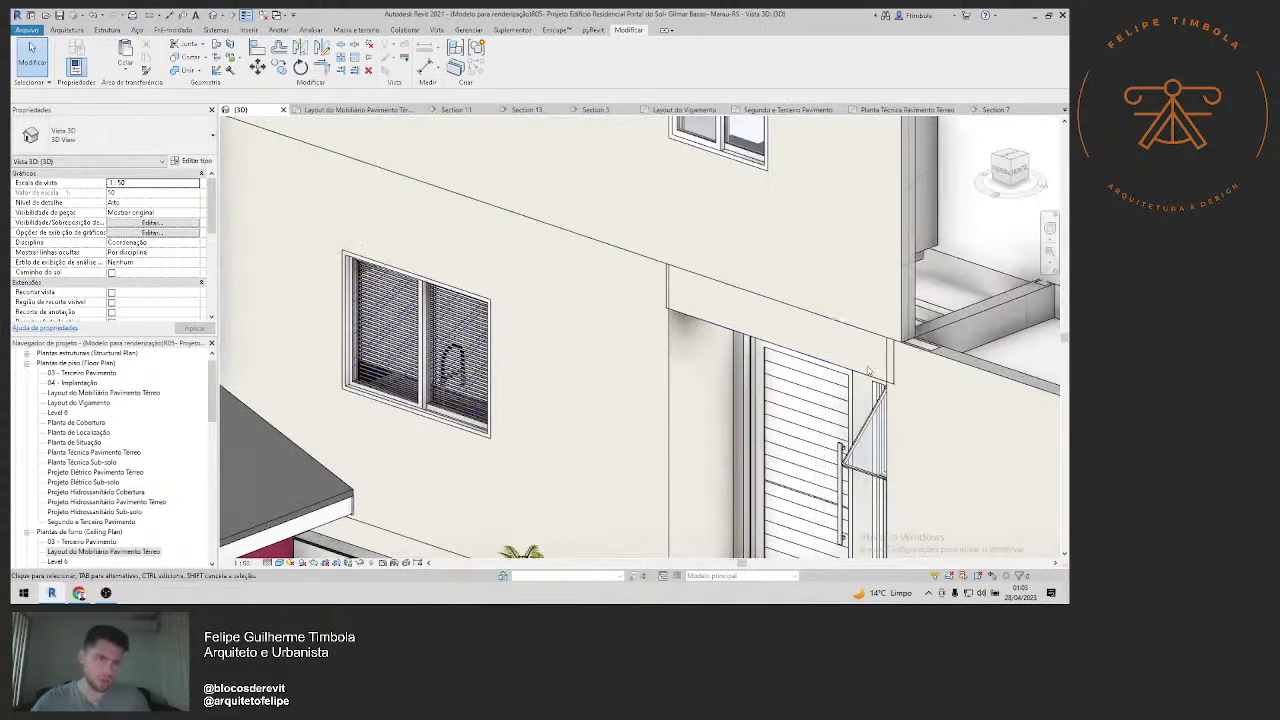
{"action": "scroll", "coordinate": [604, 372], "scroll_direction": "down", "scroll_amount": 3}
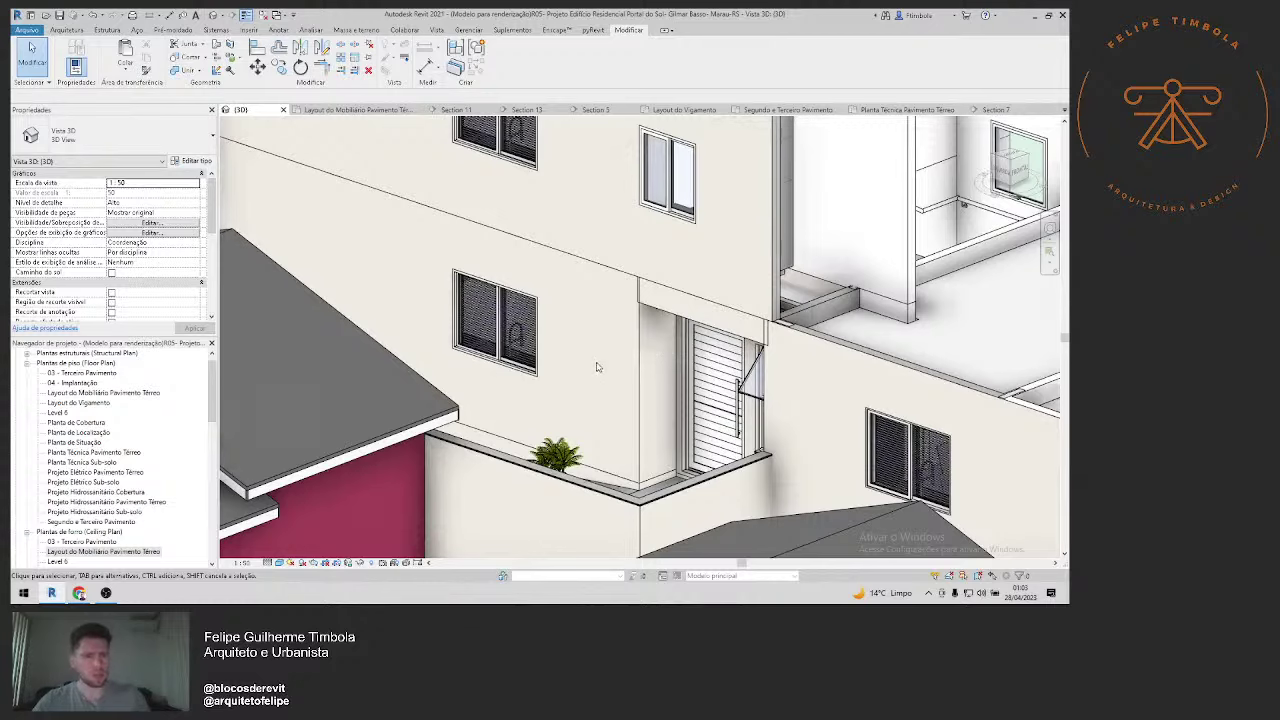
{"action": "middle_click_drag", "start_coordinate": [597, 367], "coordinate": [824, 401], "text": "shift"}
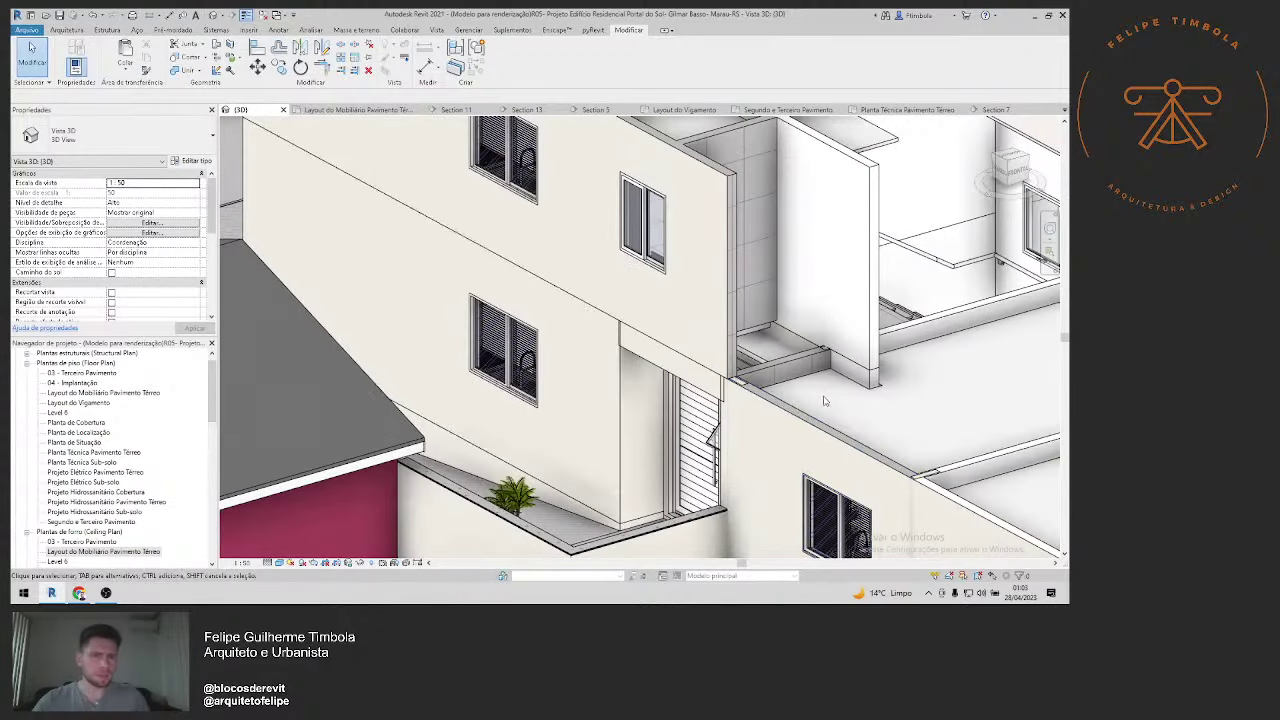
{"action": "scroll", "coordinate": [800, 402], "scroll_direction": "up", "scroll_amount": 2}
{"action": "scroll", "coordinate": [740, 405], "scroll_direction": "up", "scroll_amount": 2}
{"action": "scroll", "coordinate": [690, 407], "scroll_direction": "up", "scroll_amount": 2}
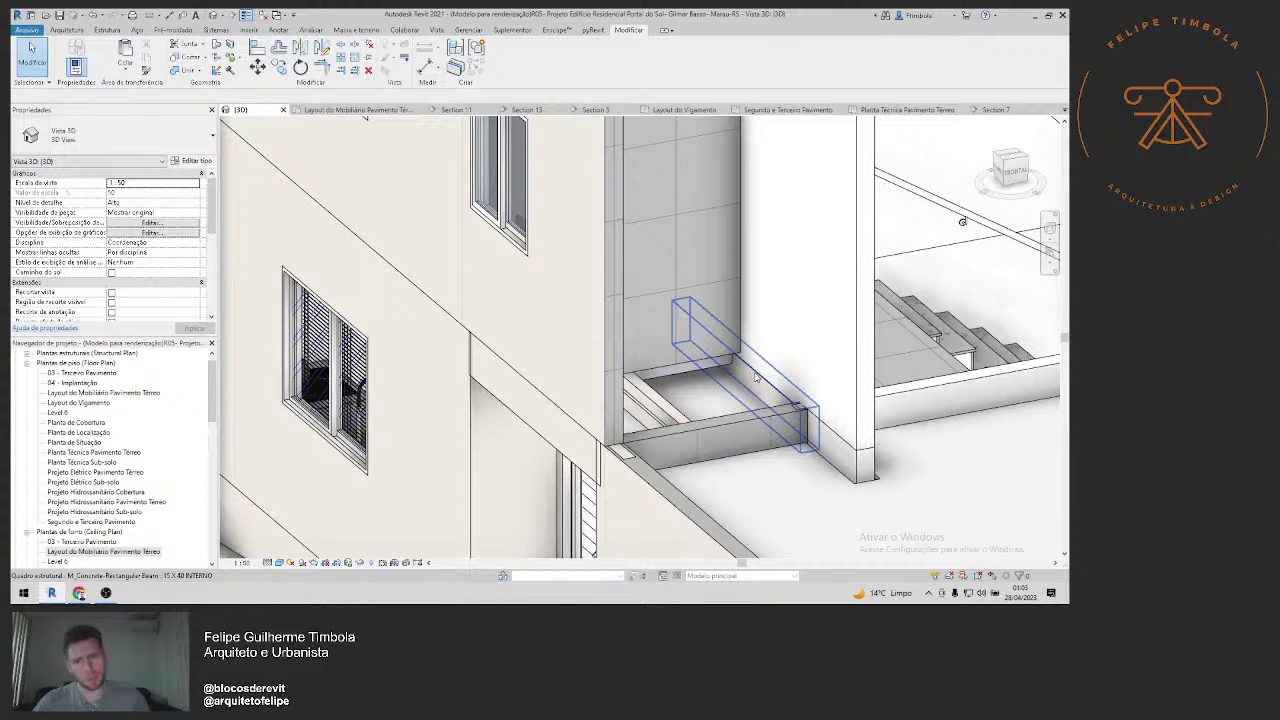
{"action": "middle_click_drag", "start_coordinate": [757, 377], "coordinate": [506, 438], "text": "shift"}
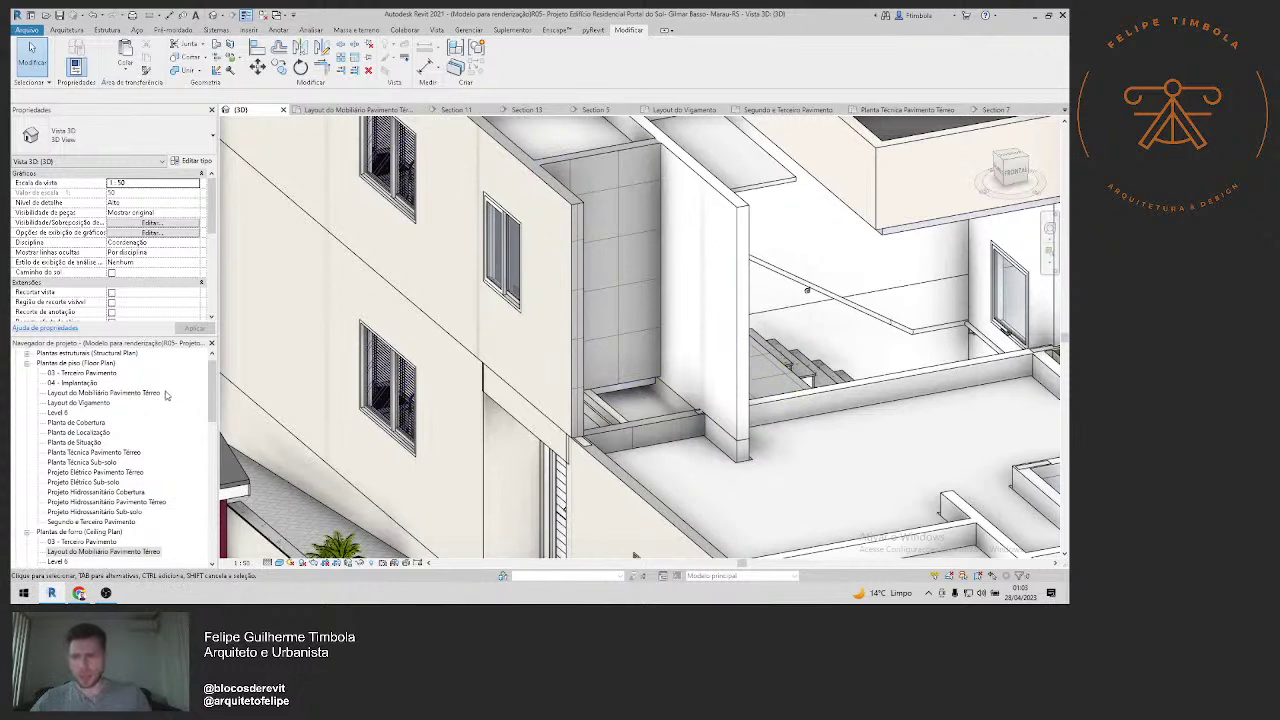
{"action": "double_click", "coordinate": [143, 550]}
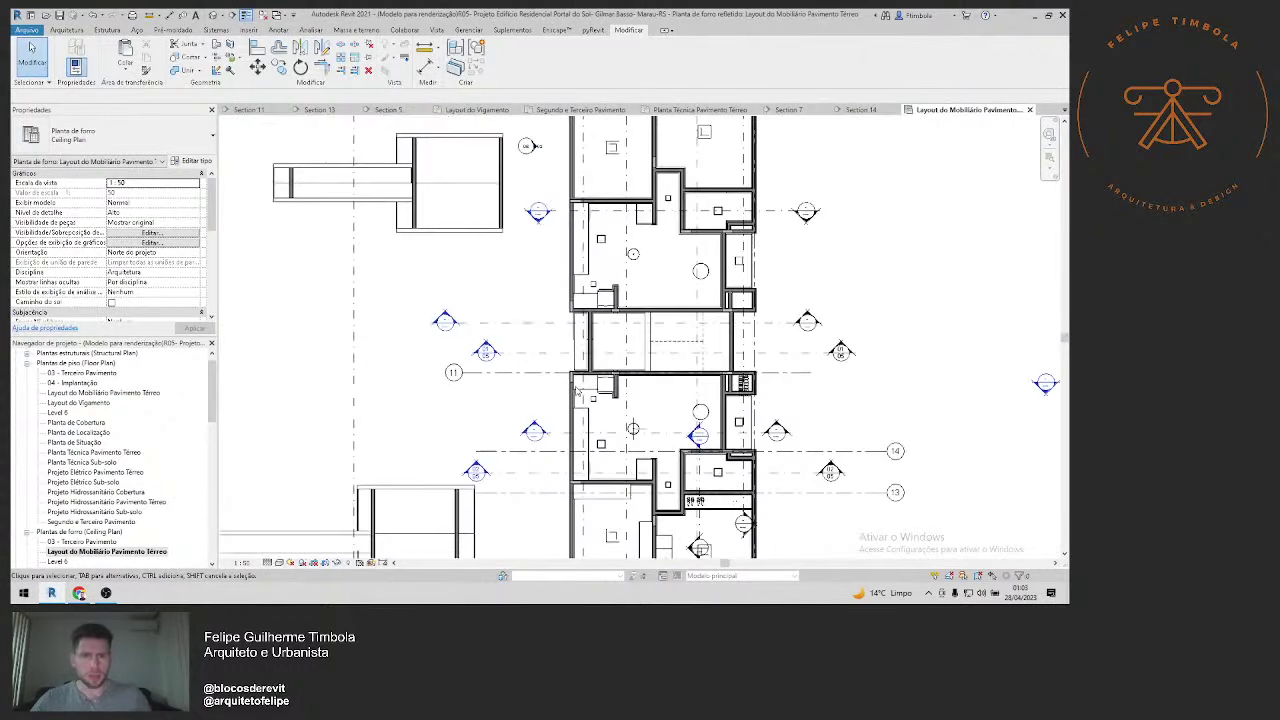
{"action": "double_click", "coordinate": [697, 437]}
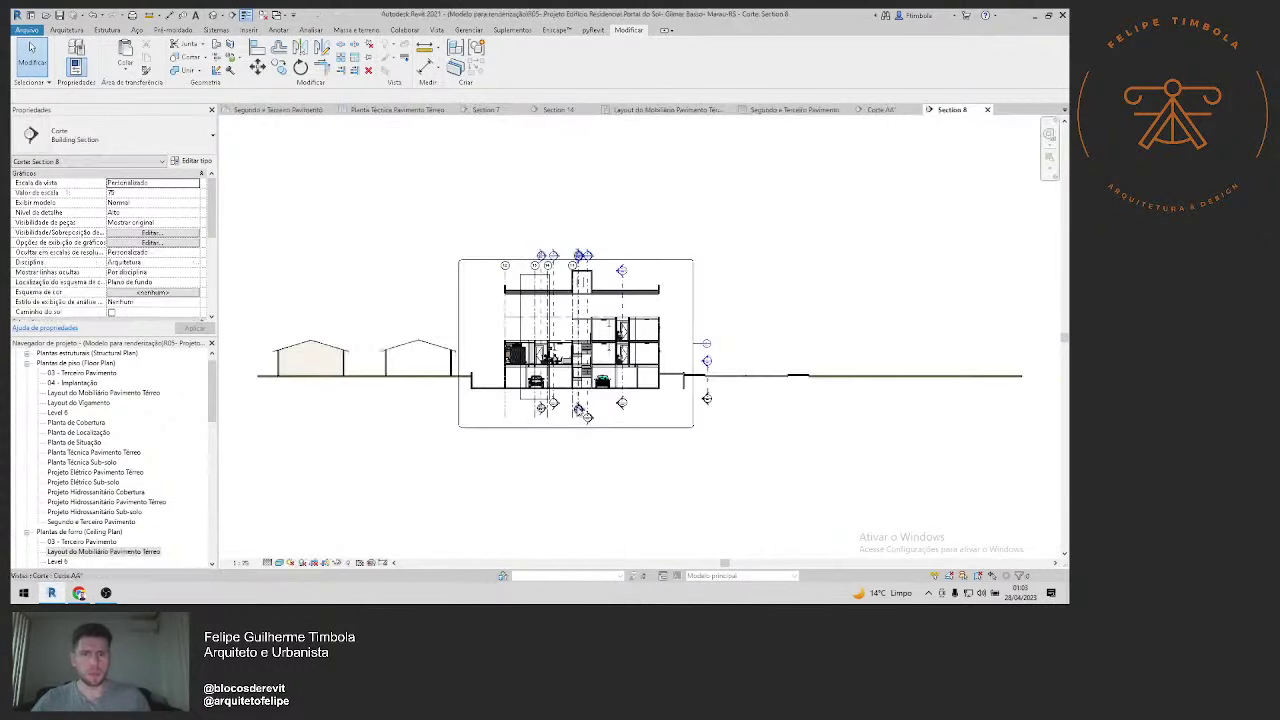
Step: Paste both Section 8 stair-hall beams aligned to the selected levels, then return to {3D}
{"action": "scroll", "coordinate": [585, 338], "scroll_direction": "up", "scroll_amount": 3}
{"action": "scroll", "coordinate": [585, 338], "scroll_direction": "up", "scroll_amount": 2}
{"action": "left_click", "coordinate": [300, 388]}
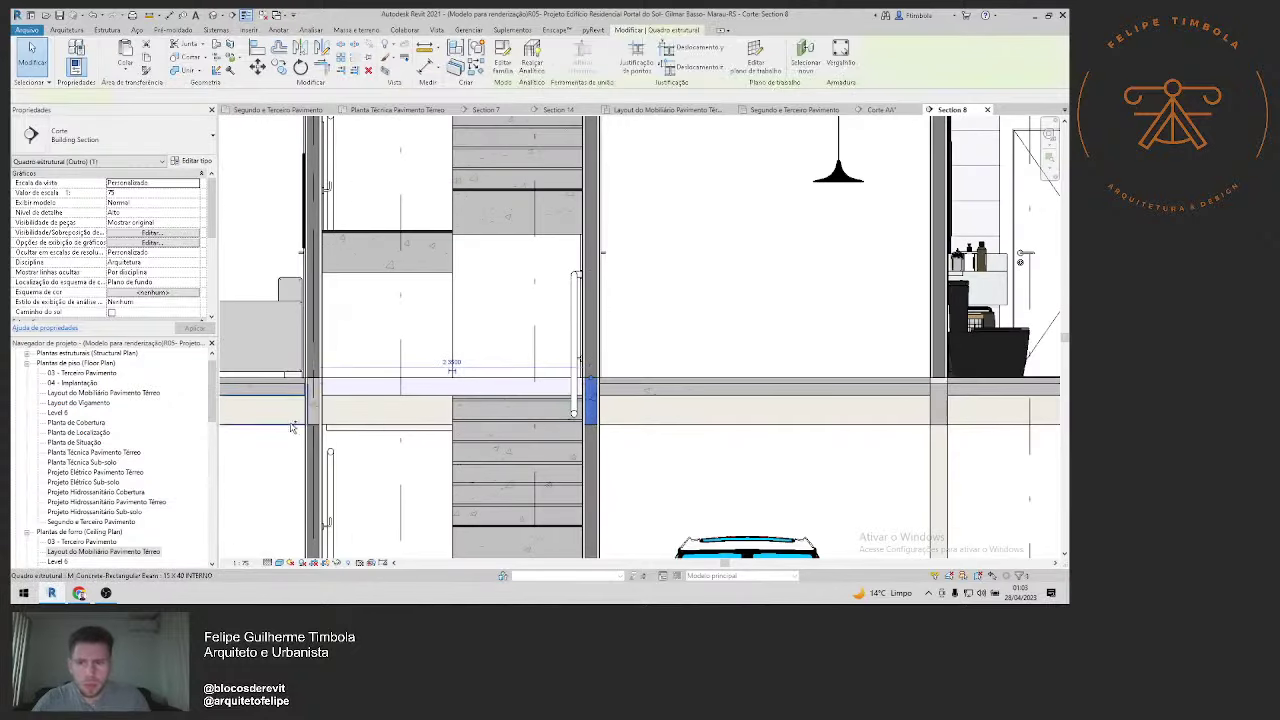
{"action": "left_click", "coordinate": [317, 420]}
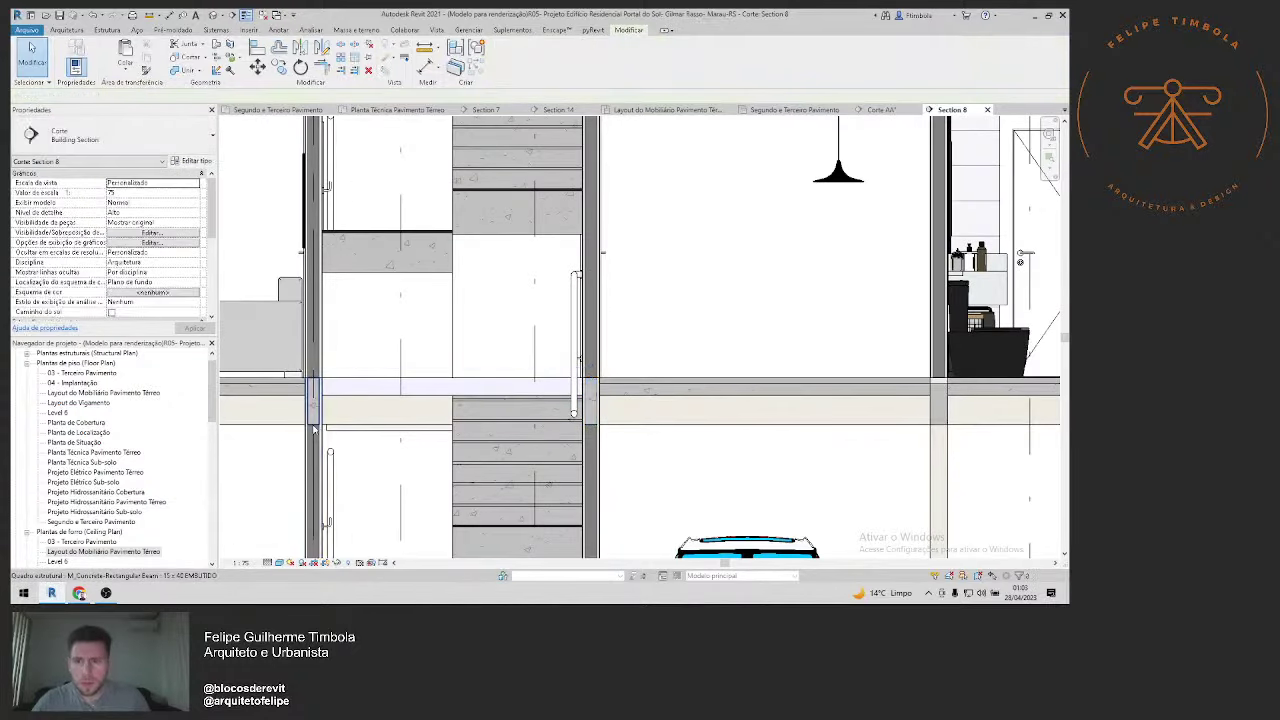
{"action": "left_click", "coordinate": [590, 425], "text": "ctrl"}
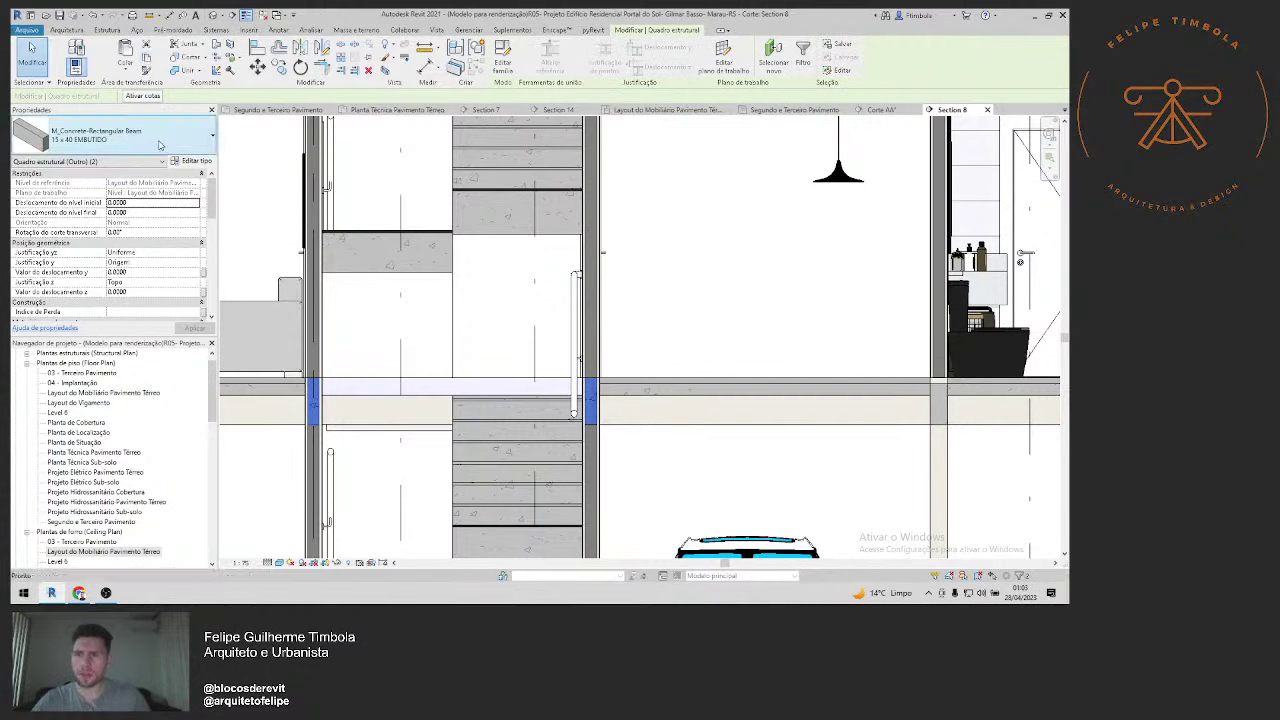
{"action": "left_click", "coordinate": [124, 72]}
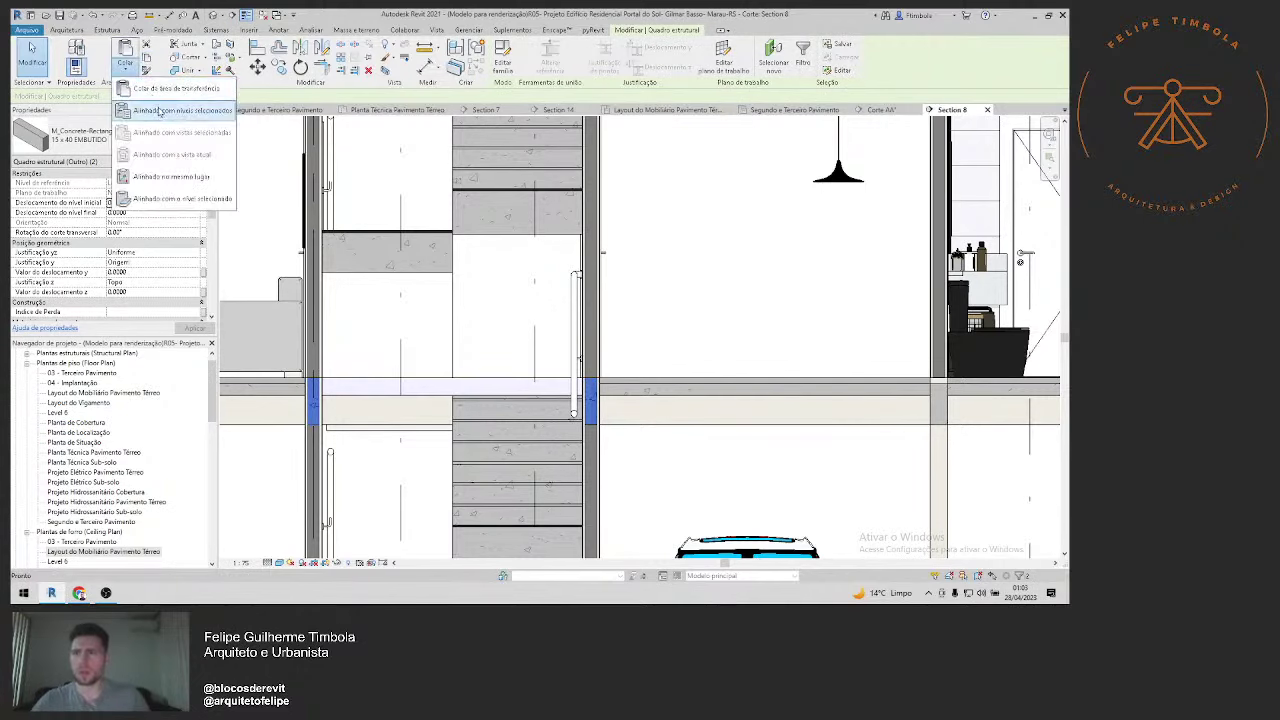
{"action": "left_click", "coordinate": [170, 112]}
{"action": "left_click", "coordinate": [530, 373]}
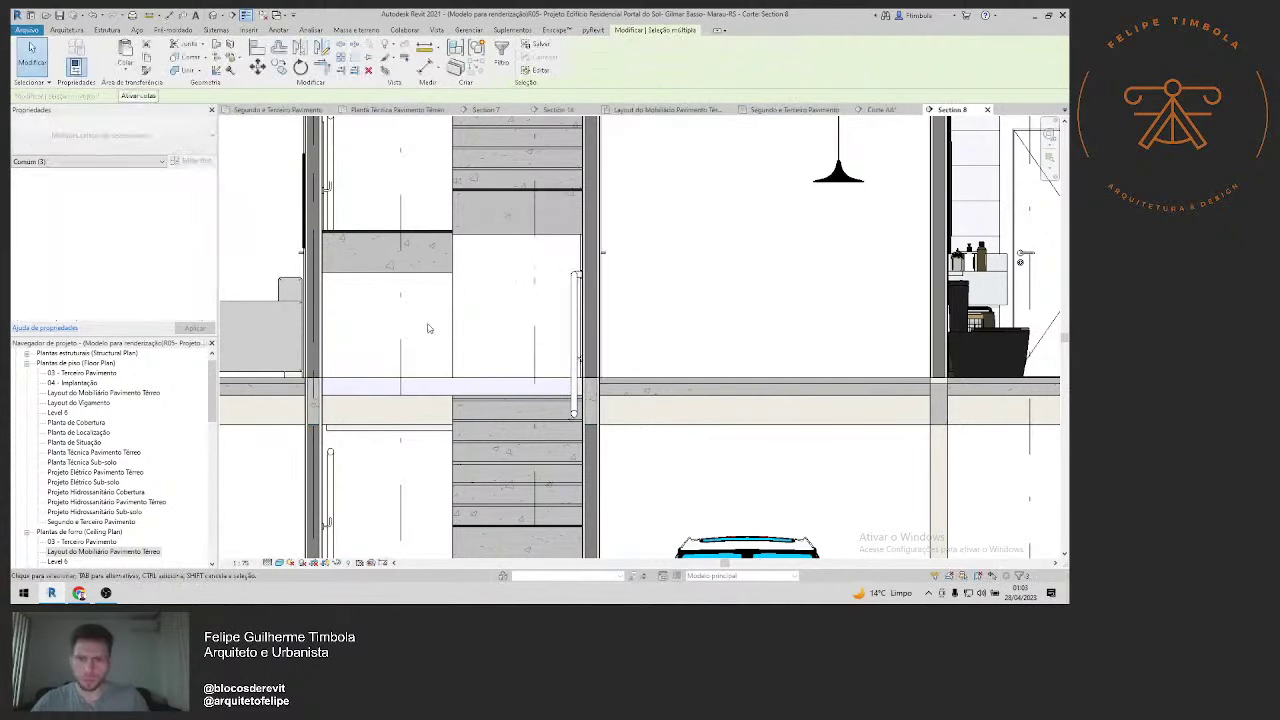
{"action": "middle_click_drag", "start_coordinate": [400, 217], "coordinate": [417, 403]}
{"action": "scroll", "coordinate": [417, 403], "scroll_direction": "down", "scroll_amount": 3}
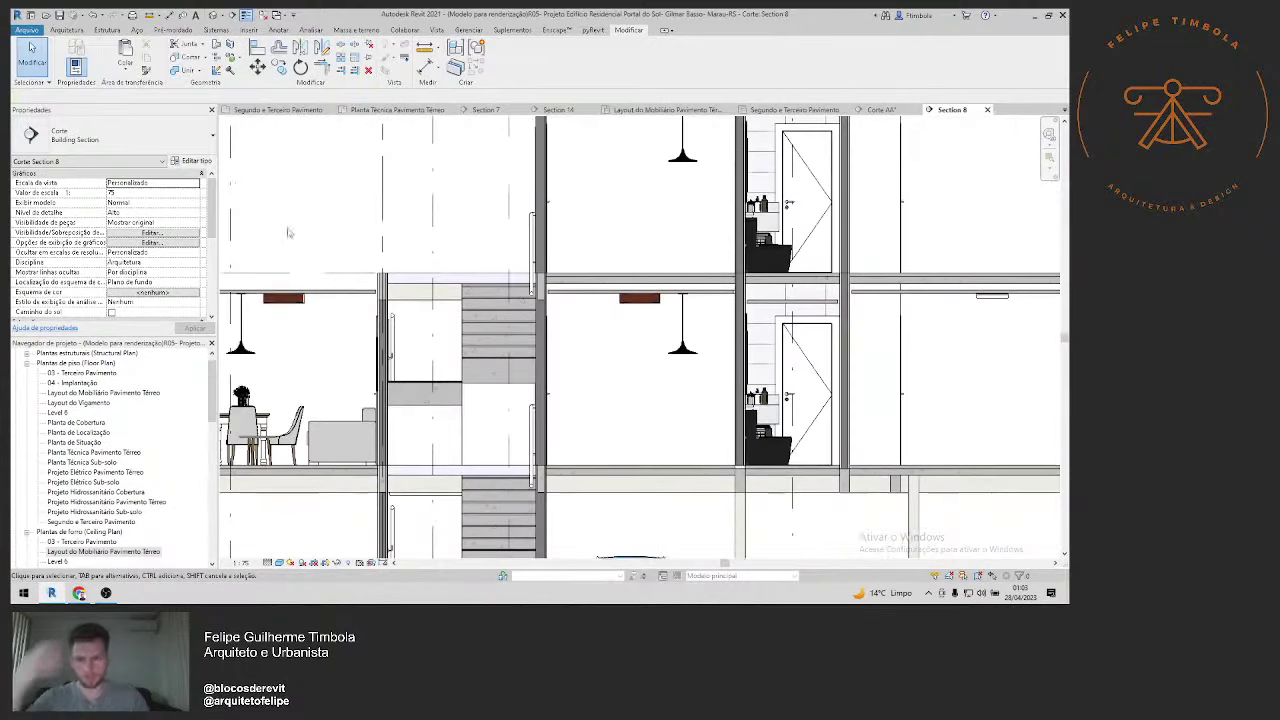
{"action": "left_click", "coordinate": [213, 15]}
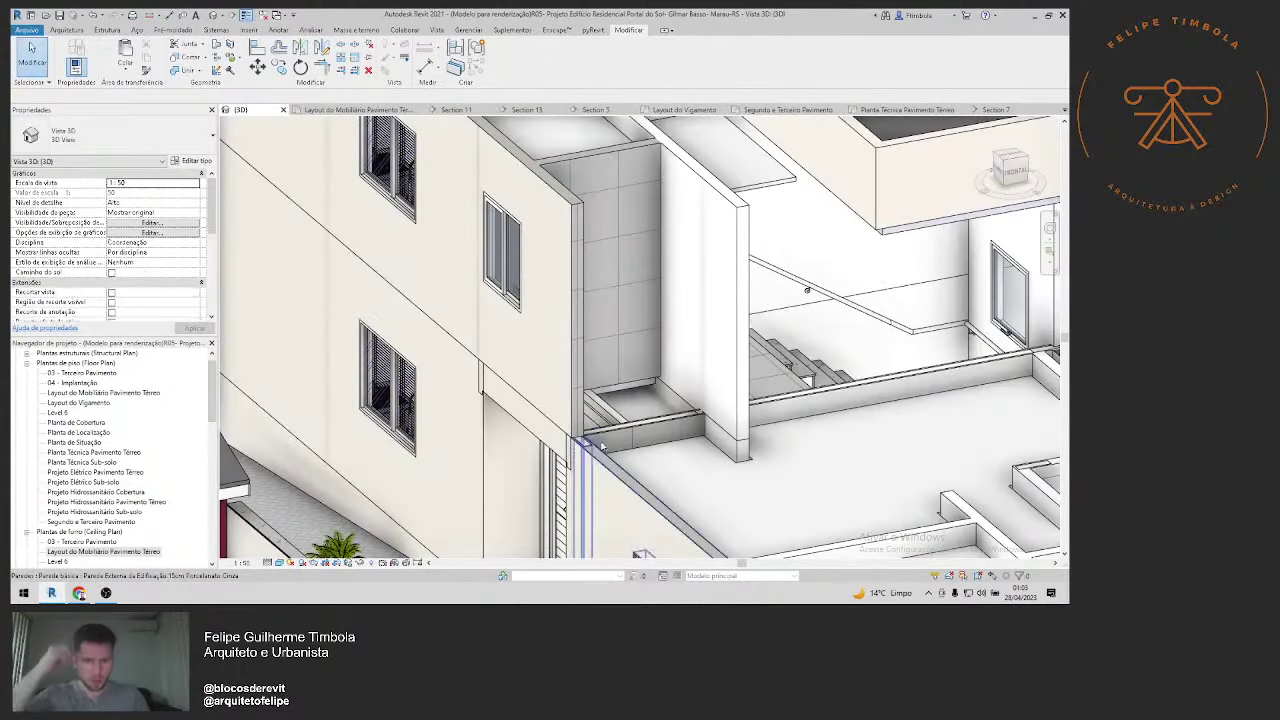
Step: Trim the two stair-hall beams with TR so they meet at a corner
{"action": "scroll", "coordinate": [628, 430], "scroll_direction": "up", "scroll_amount": 3}
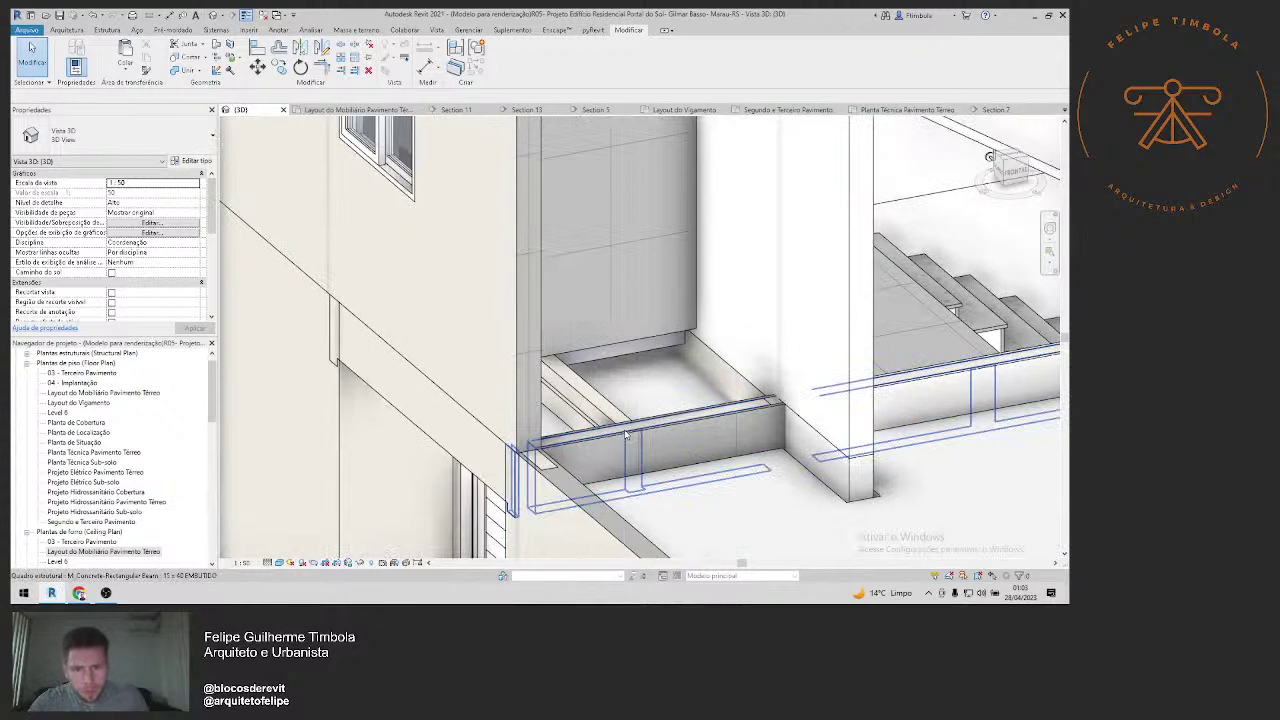
{"action": "key", "text": "t"}
{"action": "key", "text": "r"}
{"action": "left_click", "coordinate": [620, 433]}
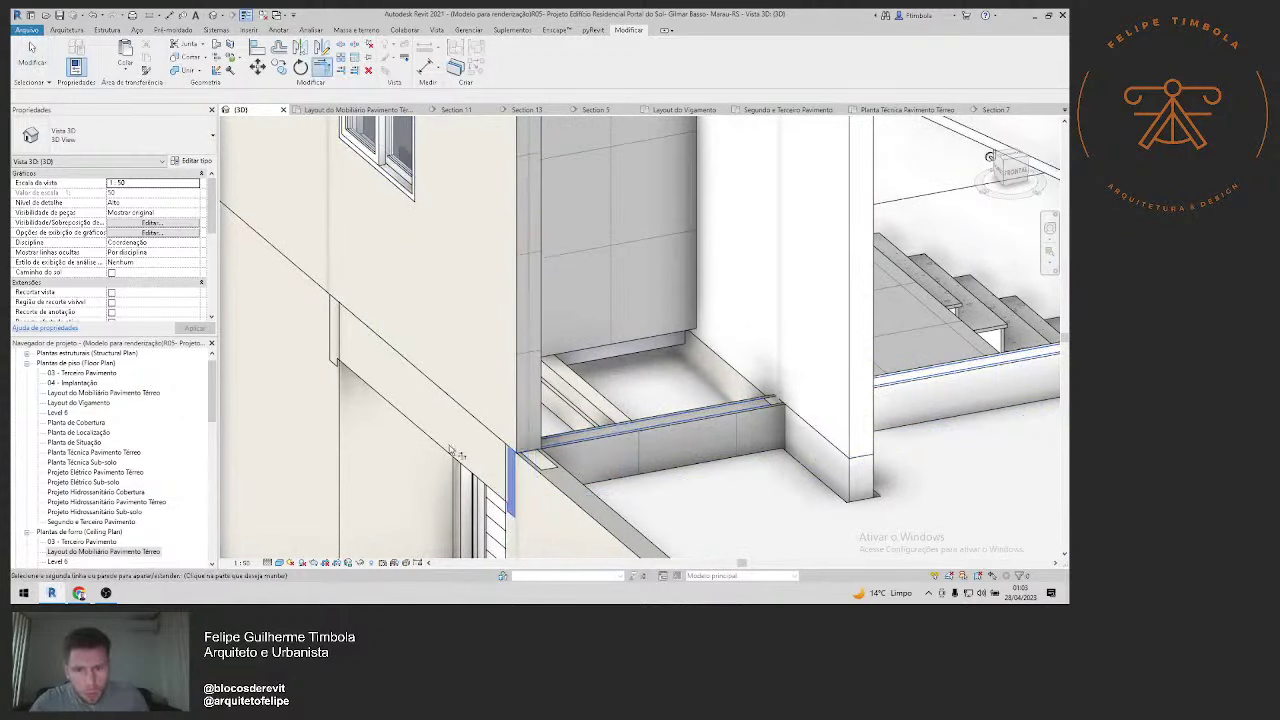
{"action": "left_click", "coordinate": [437, 450]}
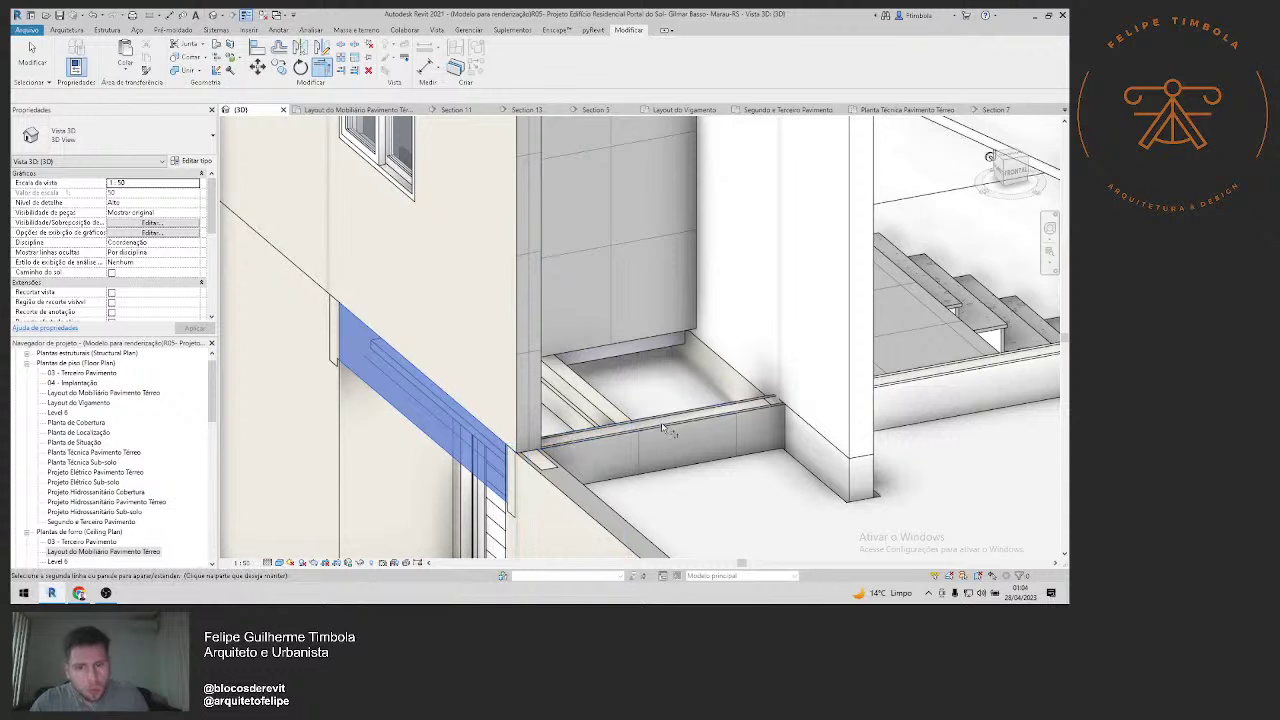
{"action": "key", "text": "Escape"}
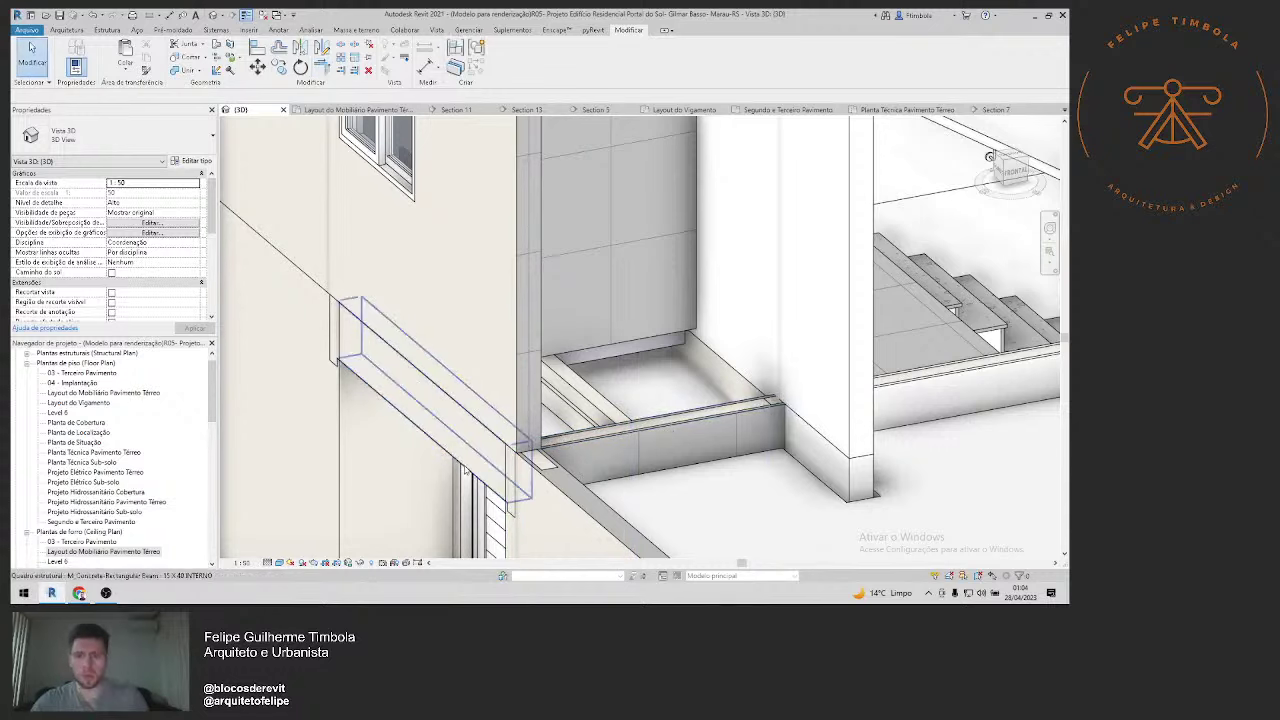
Step: Isolate the structural beam category in the 3D view
{"action": "left_click", "coordinate": [465, 467]}
{"action": "right_click", "coordinate": [357, 552]}
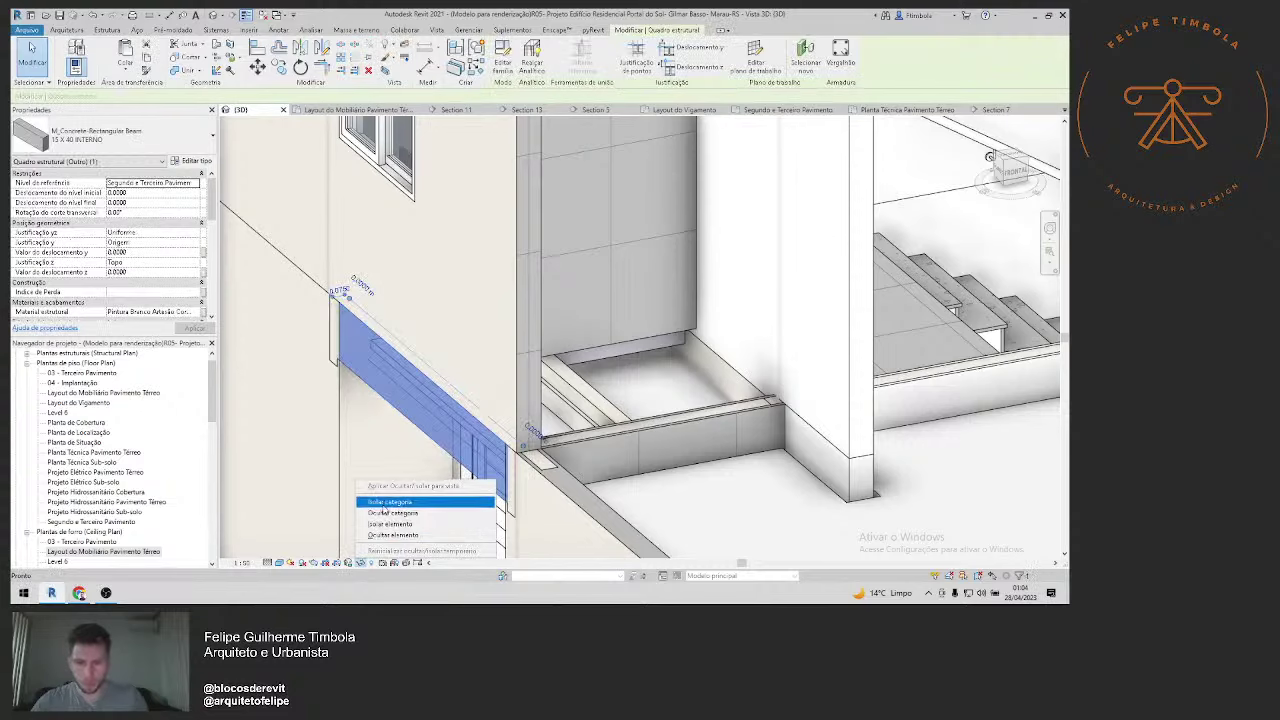
{"action": "left_click", "coordinate": [390, 501]}
{"action": "mouse_move", "coordinate": [390, 501]}
{"action": "middle_mouse_down", "text": "shift"}
{"action": "mouse_move", "coordinate": [555, 490]}
{"action": "mouse_move", "coordinate": [478, 462]}
{"action": "middle_mouse_up", "text": "shift"}
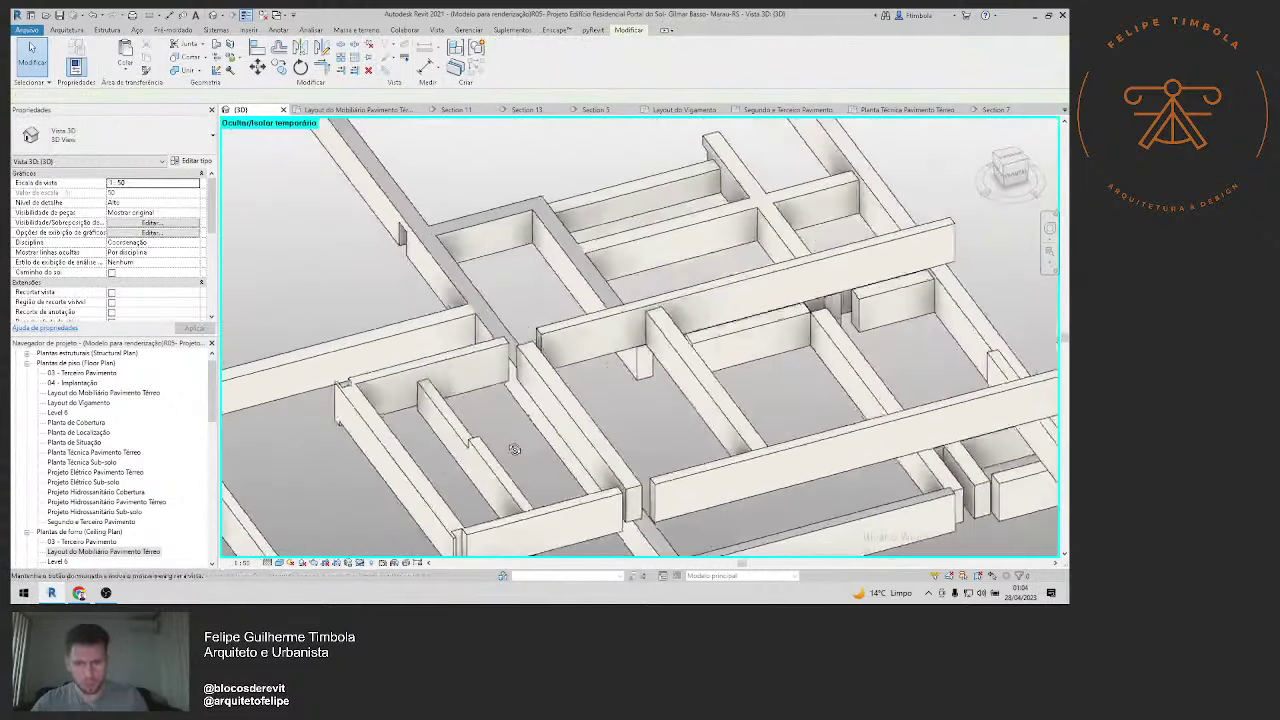
Step: Drag the left stair-hall beam's end grip to a new position
{"action": "key", "text": "t"}
{"action": "key", "text": "r"}
{"action": "left_click", "coordinate": [478, 462]}
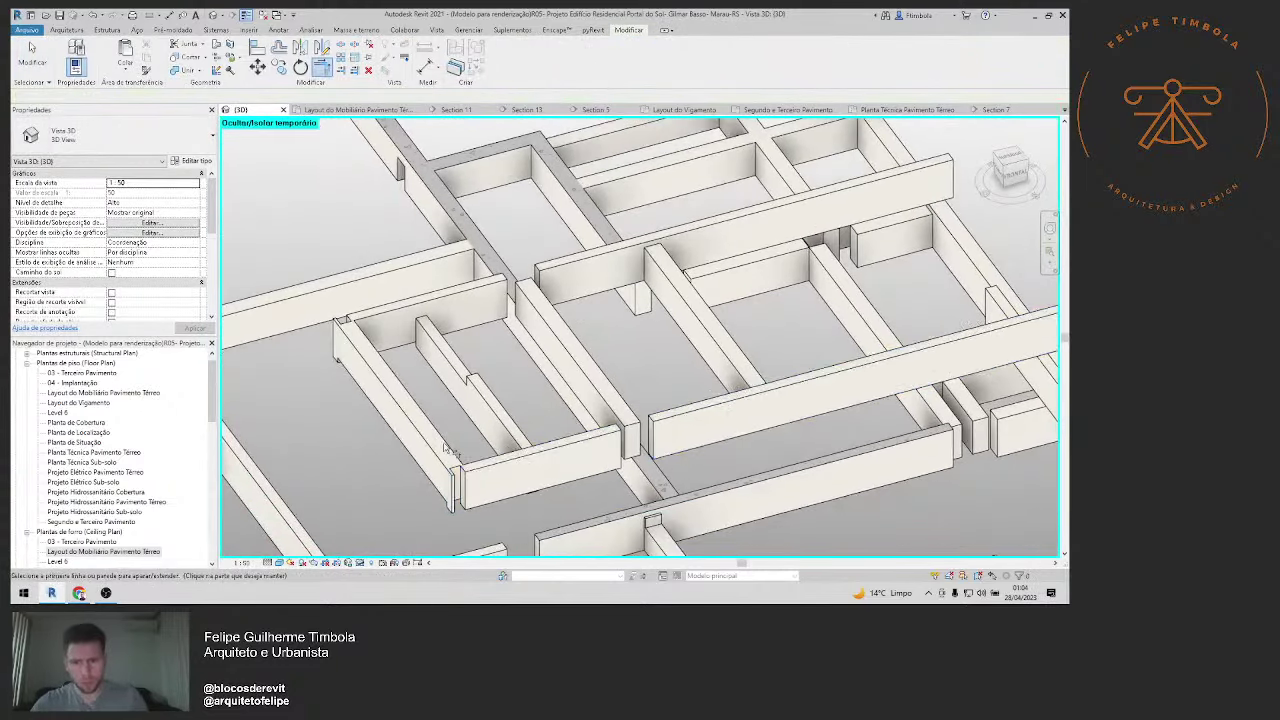
{"action": "key", "text": "Escape"}
{"action": "left_click", "coordinate": [455, 475]}
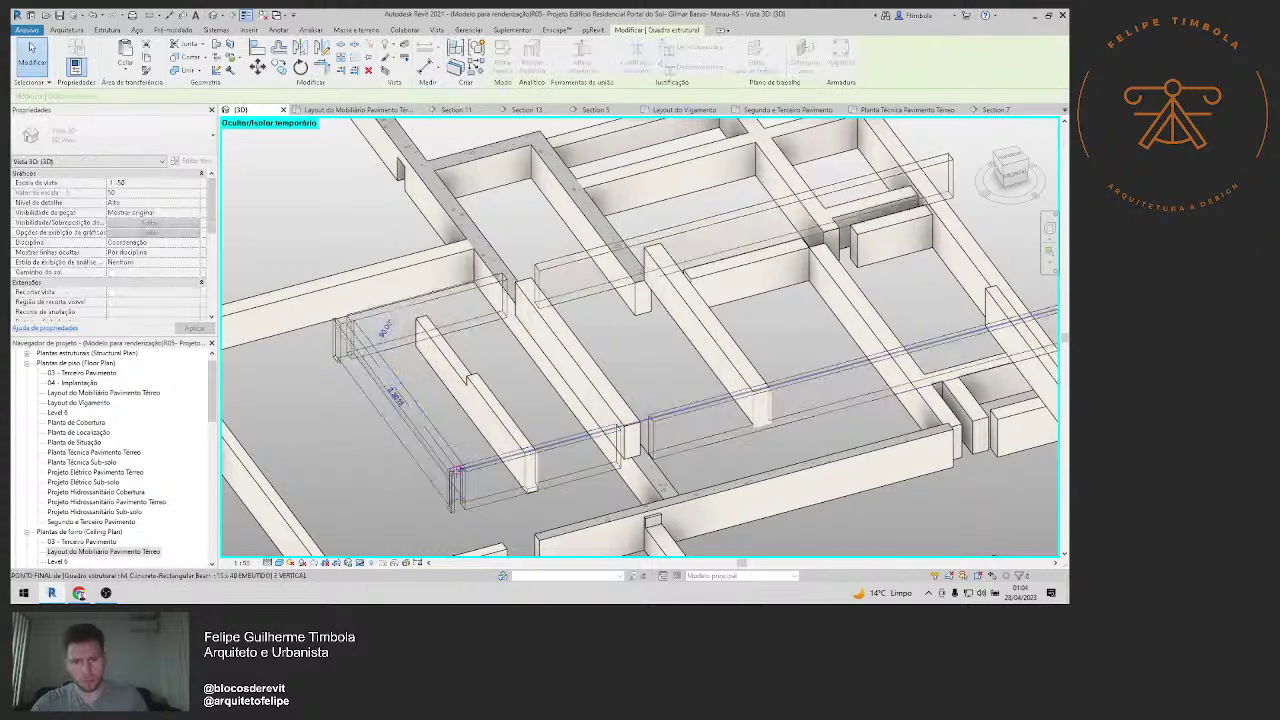
{"action": "left_click_drag", "start_coordinate": [457, 478], "coordinate": [455, 478]}
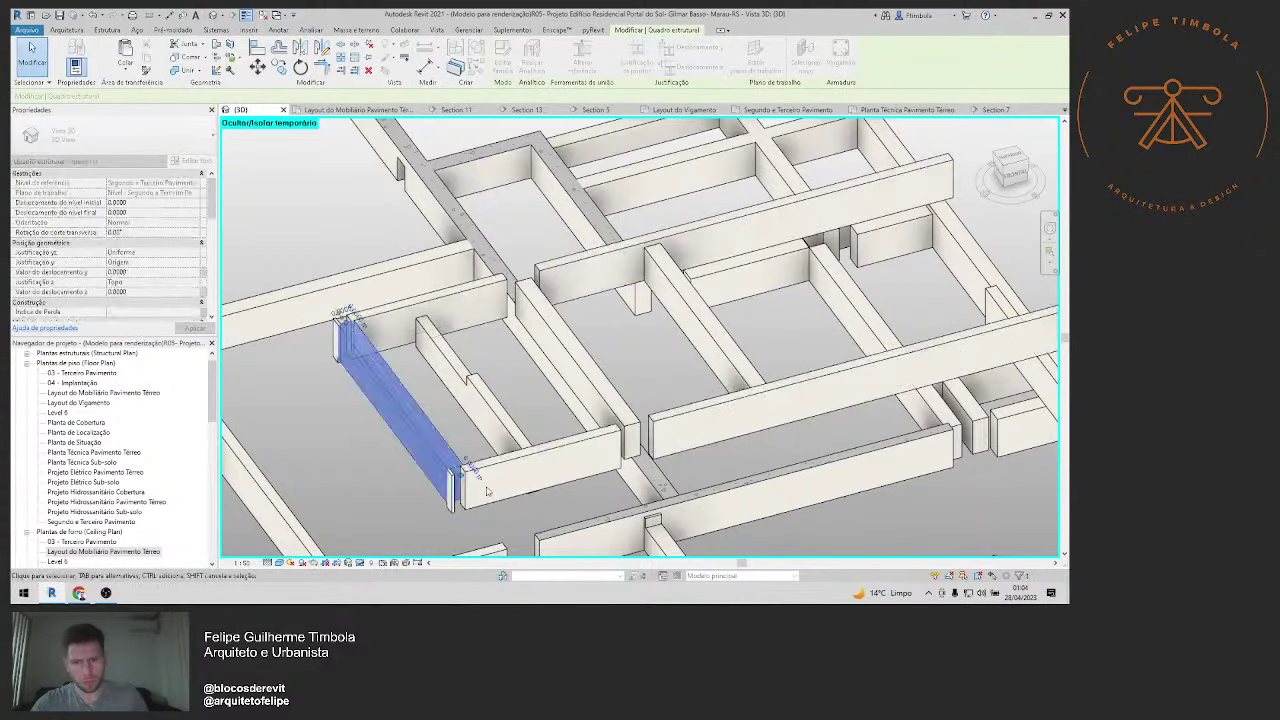
{"action": "key", "text": "Escape"}
Step: Orbit to inspect the beam framing, then reset the temporary isolation with HR
{"action": "scroll", "coordinate": [370, 365], "scroll_direction": "down", "scroll_amount": 2}
{"action": "middle_click_drag", "start_coordinate": [370, 365], "coordinate": [378, 310], "text": "shift"}
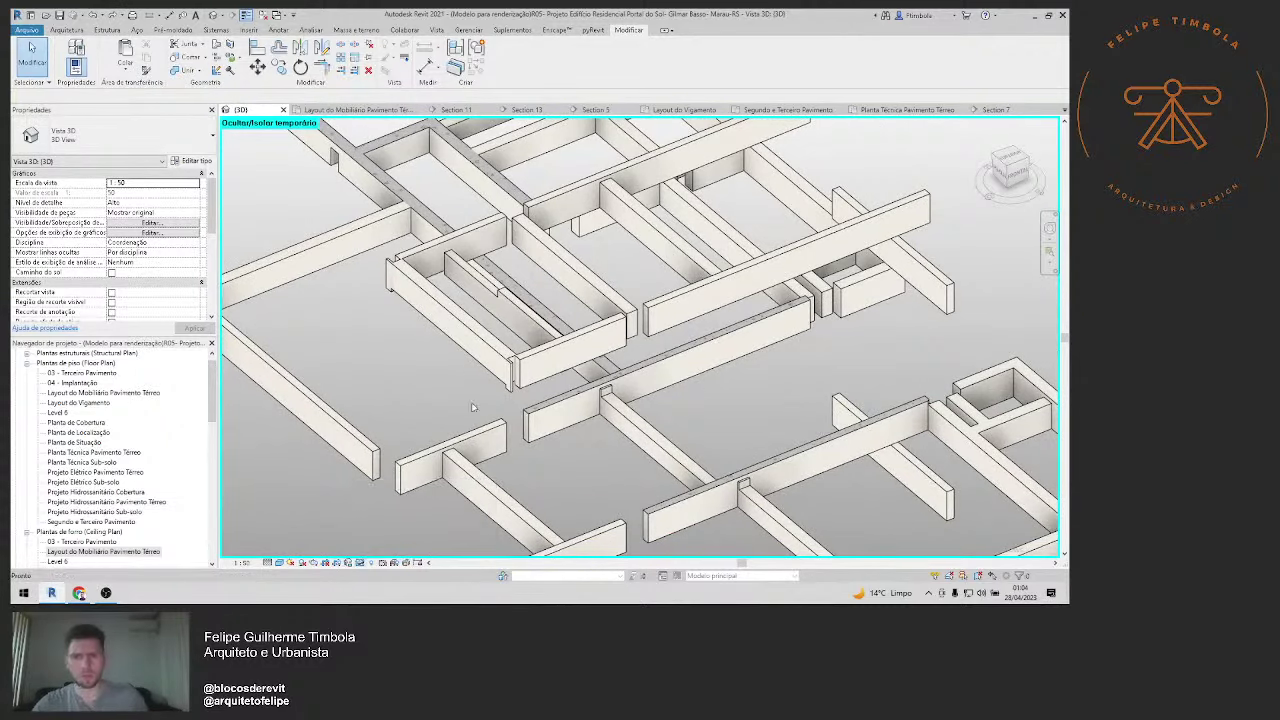
{"action": "key", "text": "h"}
{"action": "key", "text": "r"}
{"action": "middle_click_drag", "start_coordinate": [490, 410], "coordinate": [578, 470], "text": "shift"}
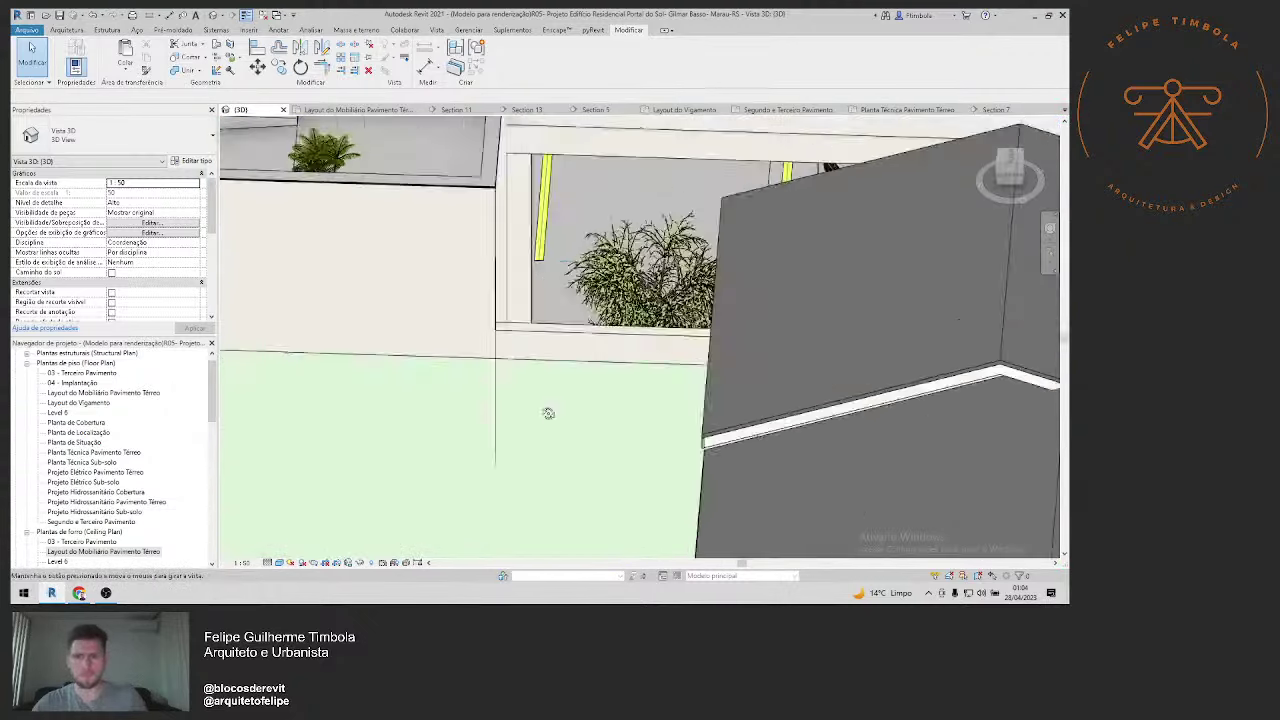
{"action": "scroll", "coordinate": [578, 470], "scroll_direction": "down", "scroll_amount": 3}
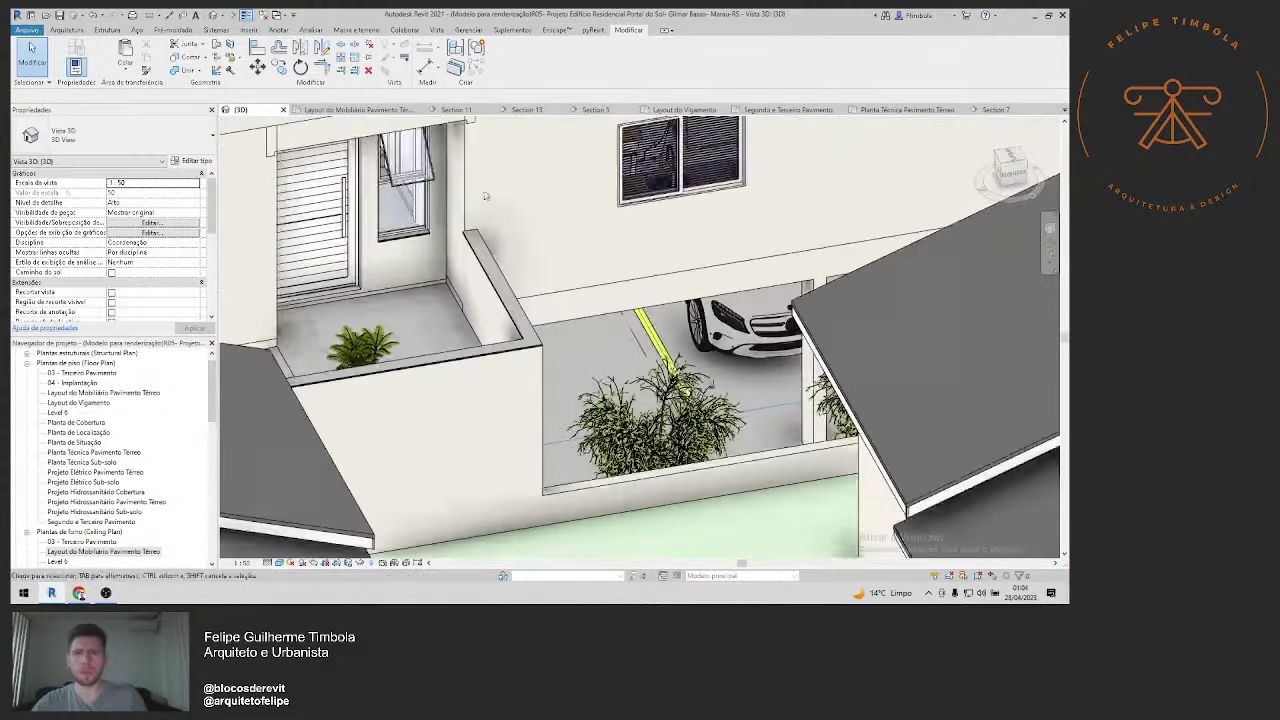
{"action": "scroll", "coordinate": [560, 400], "scroll_direction": "up", "scroll_amount": 3}
{"action": "scroll", "coordinate": [540, 330], "scroll_direction": "up", "scroll_amount": 3}
{"action": "key", "text": "a"}
{"action": "key", "text": "l"}
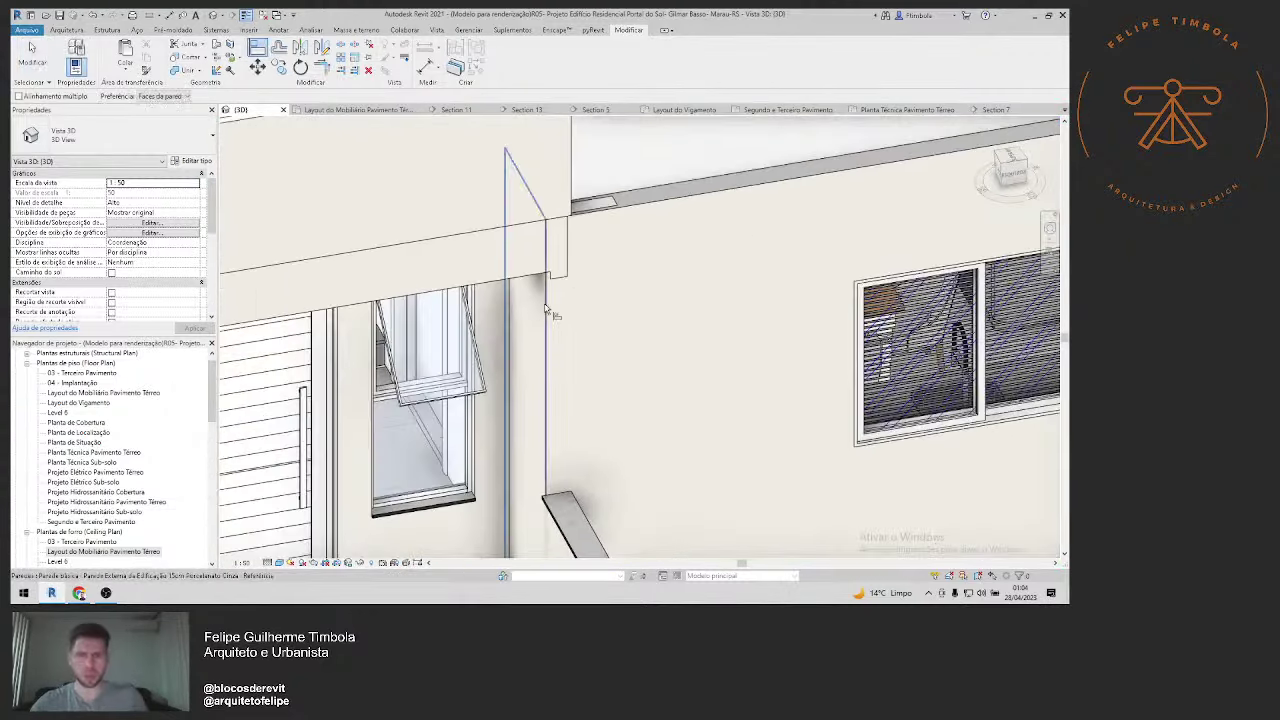
{"action": "left_click", "coordinate": [550, 310]}
{"action": "left_click", "coordinate": [570, 285]}
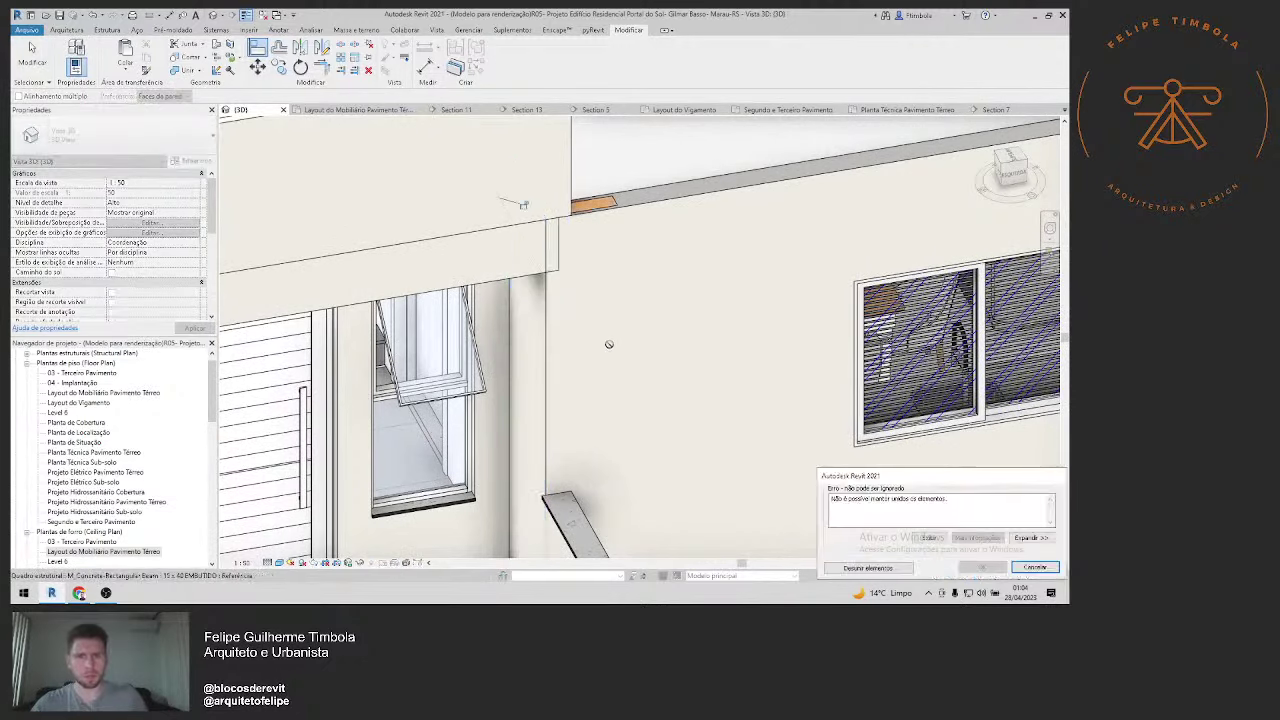
{"action": "left_click", "coordinate": [848, 568]}
{"action": "key", "text": "Escape"}
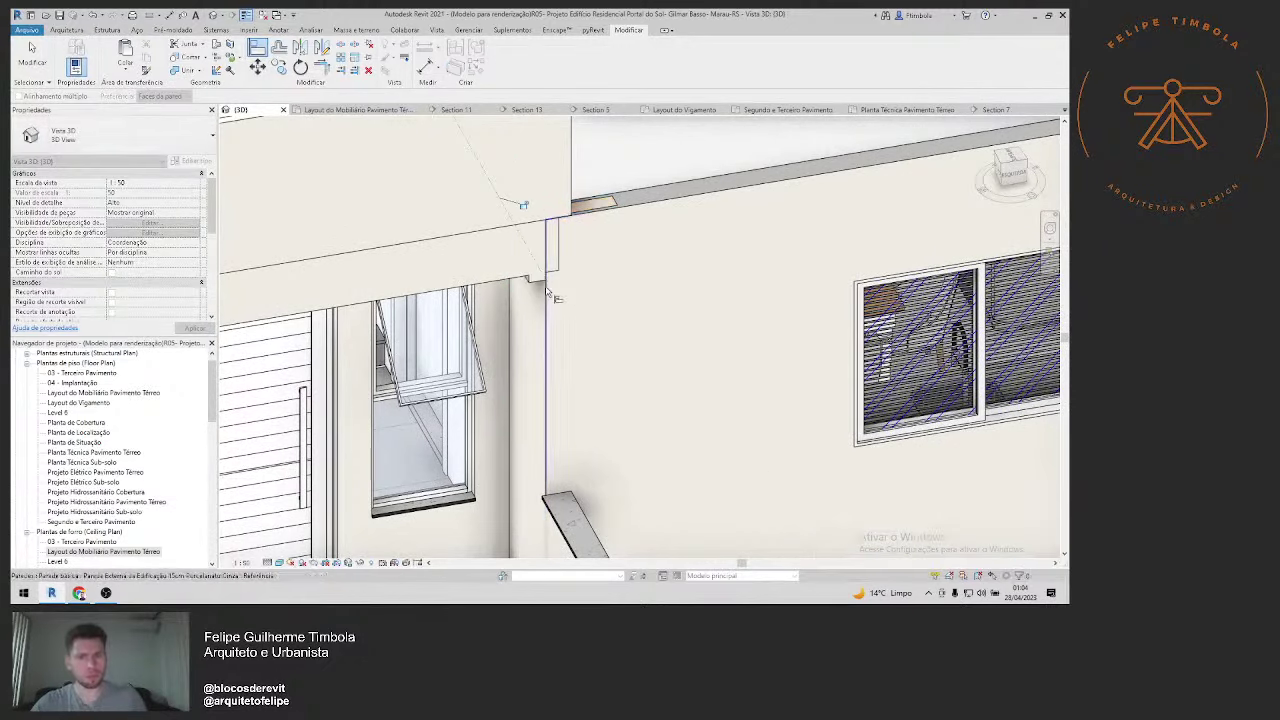
{"action": "key", "text": "Escape"}
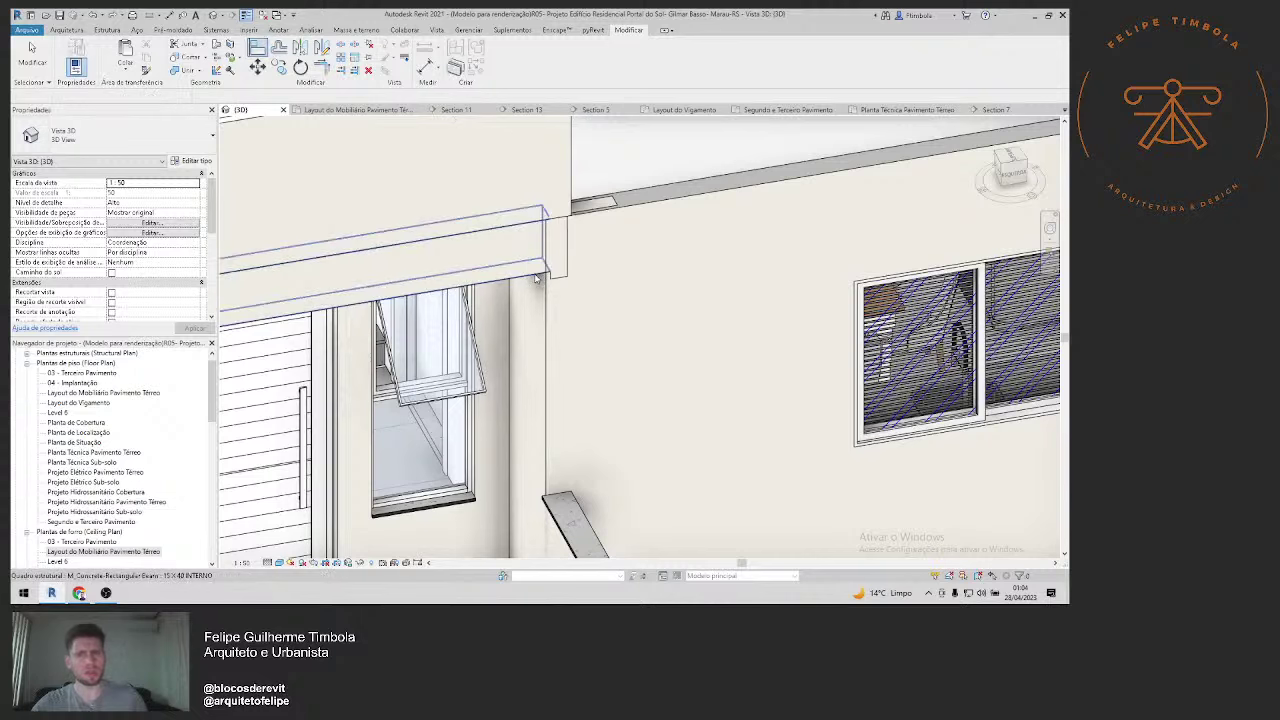
{"action": "left_click", "coordinate": [560, 282]}
{"action": "key", "text": "h"}
{"action": "key", "text": "c"}
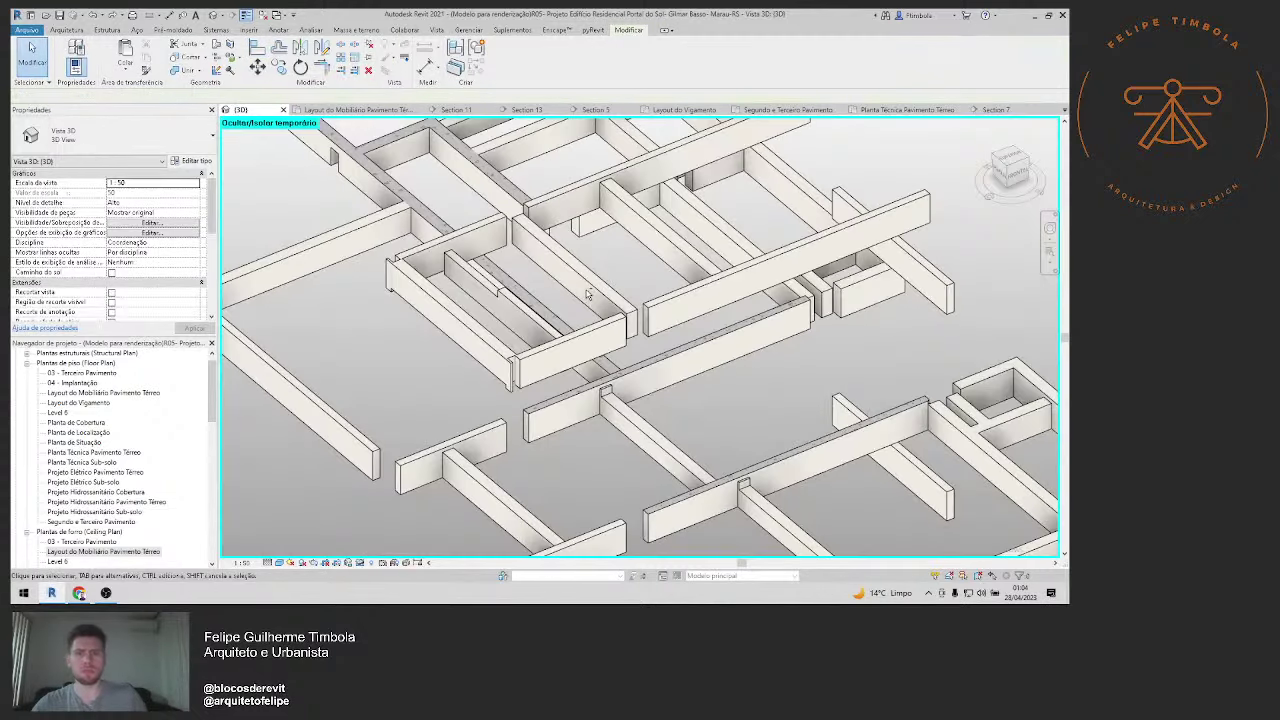
{"action": "scroll", "coordinate": [530, 411], "scroll_direction": "up", "scroll_amount": 3}
{"action": "key", "text": "h"}
{"action": "key", "text": "r"}
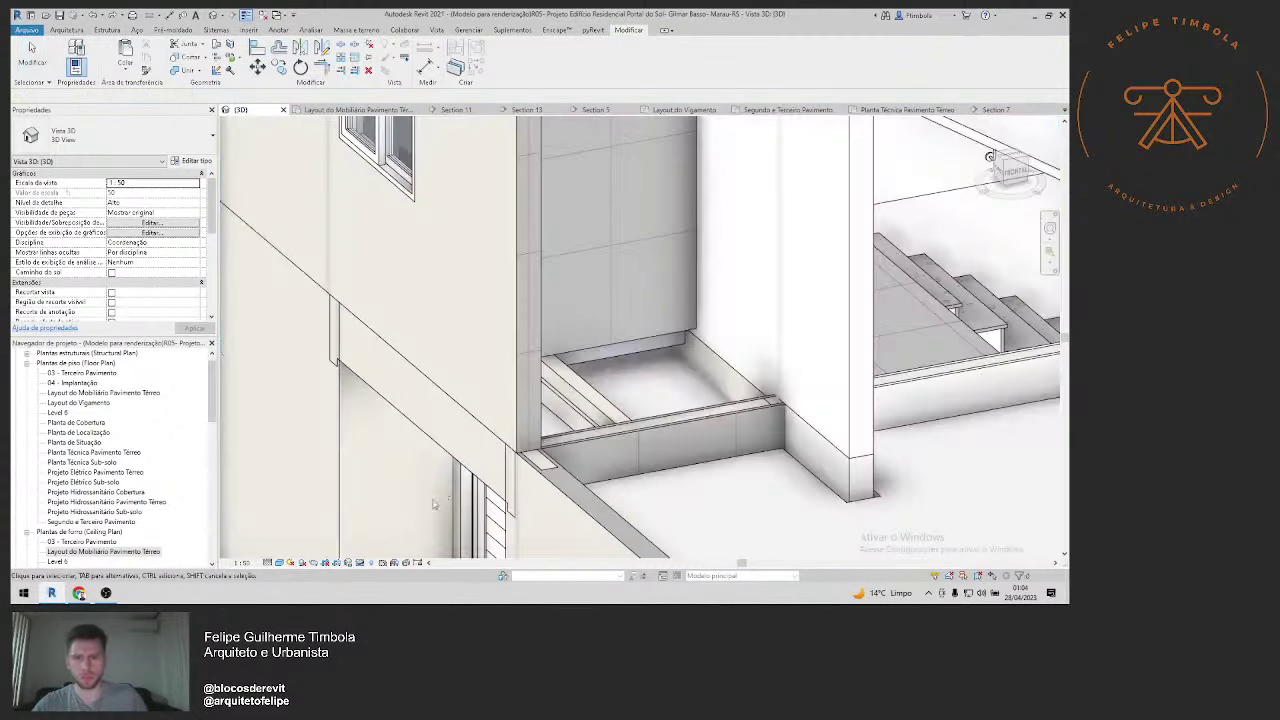
{"action": "mouse_move", "coordinate": [473, 440]}
{"action": "middle_mouse_down", "text": "shift"}
{"action": "mouse_move", "coordinate": [556, 382]}
{"action": "mouse_move", "coordinate": [443, 366]}
{"action": "middle_mouse_up", "text": "shift"}
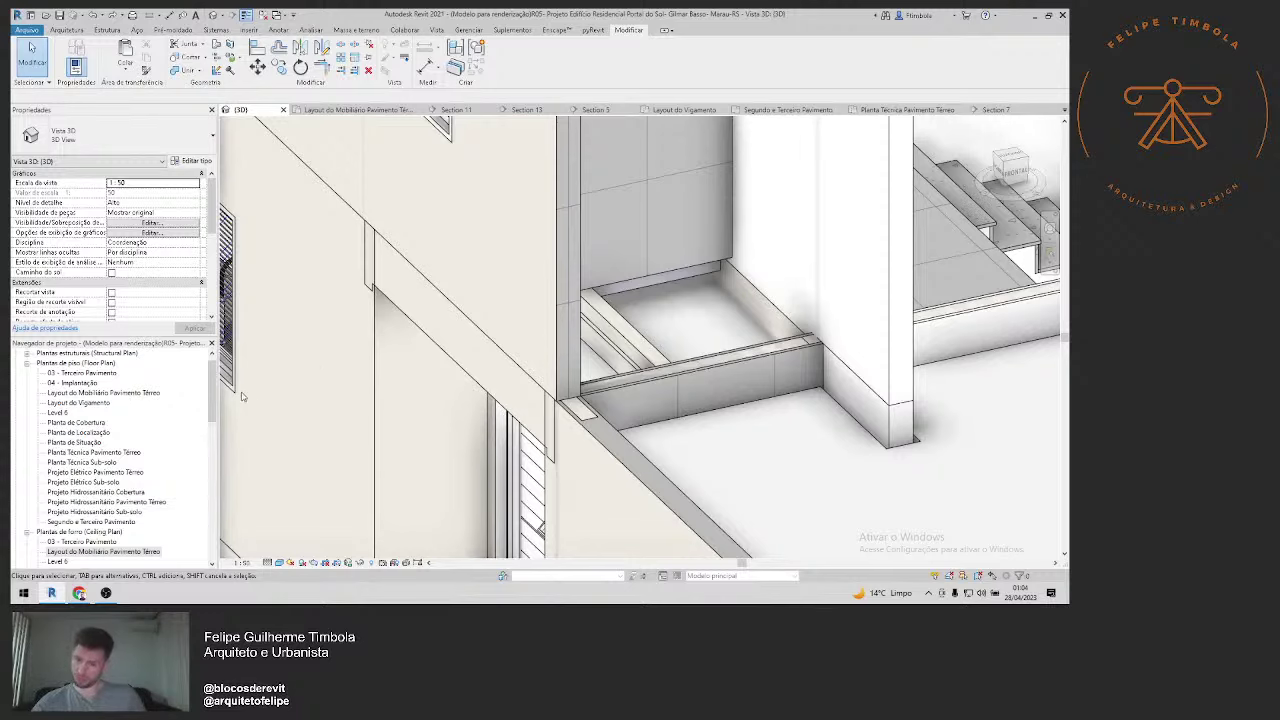
{"action": "mouse_move", "coordinate": [300, 396]}
{"action": "middle_mouse_down", "text": "shift"}
{"action": "mouse_move", "coordinate": [430, 389]}
{"action": "mouse_move", "coordinate": [414, 398]}
{"action": "middle_mouse_up", "text": "shift"}
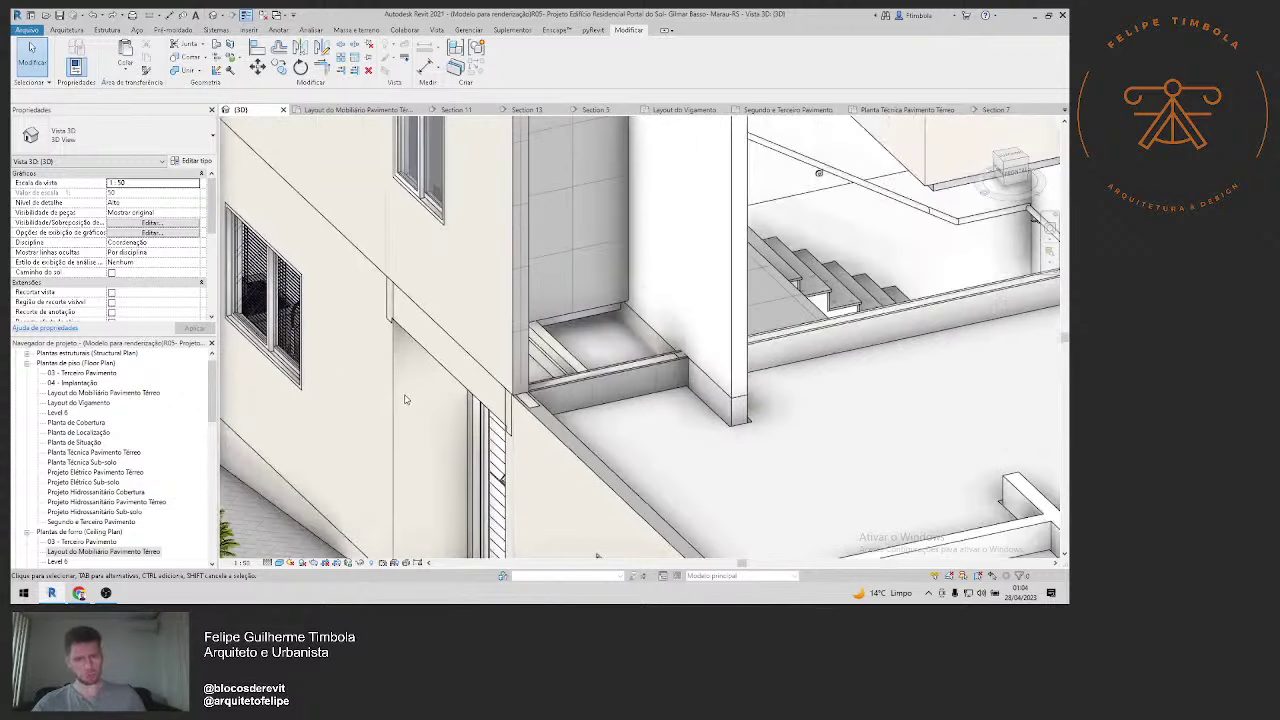
{"action": "scroll", "coordinate": [530, 395], "scroll_direction": "up", "scroll_amount": 2}
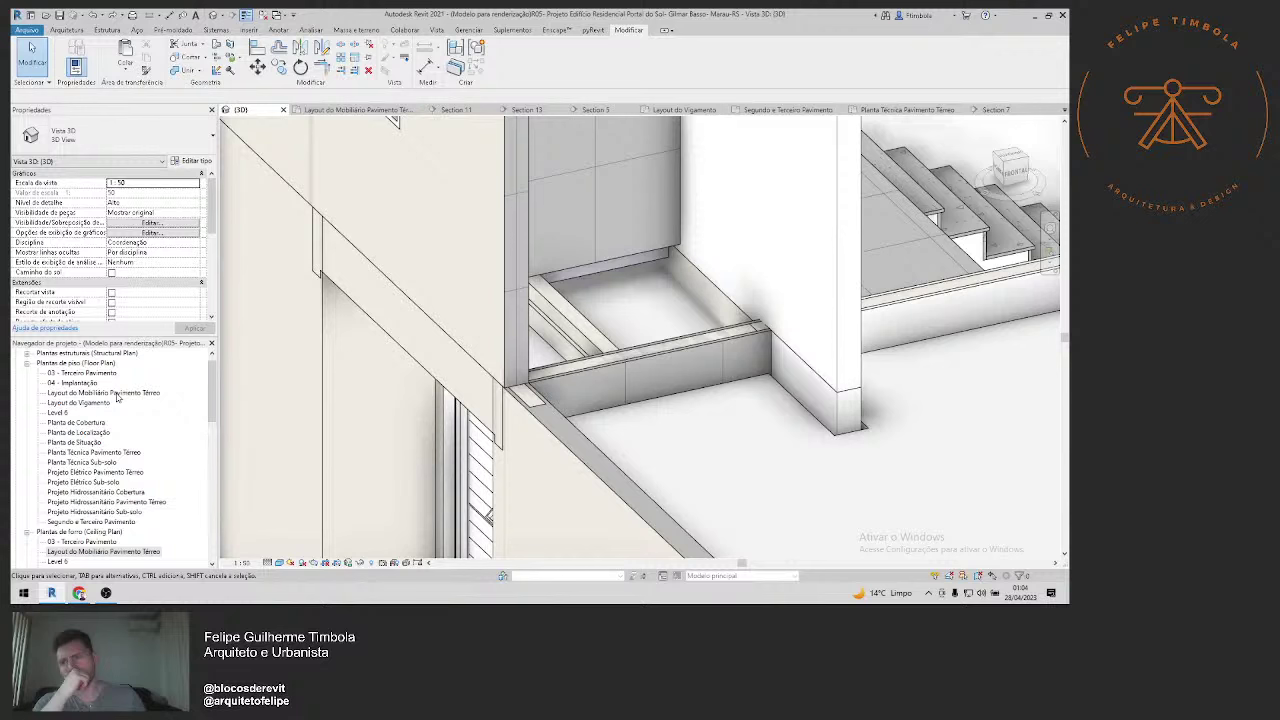
Step: Open the Segundo e Terceiro Pavimento floor plan from the Project Browser
{"action": "left_click", "coordinate": [128, 511]}
{"action": "left_click", "coordinate": [114, 453]}
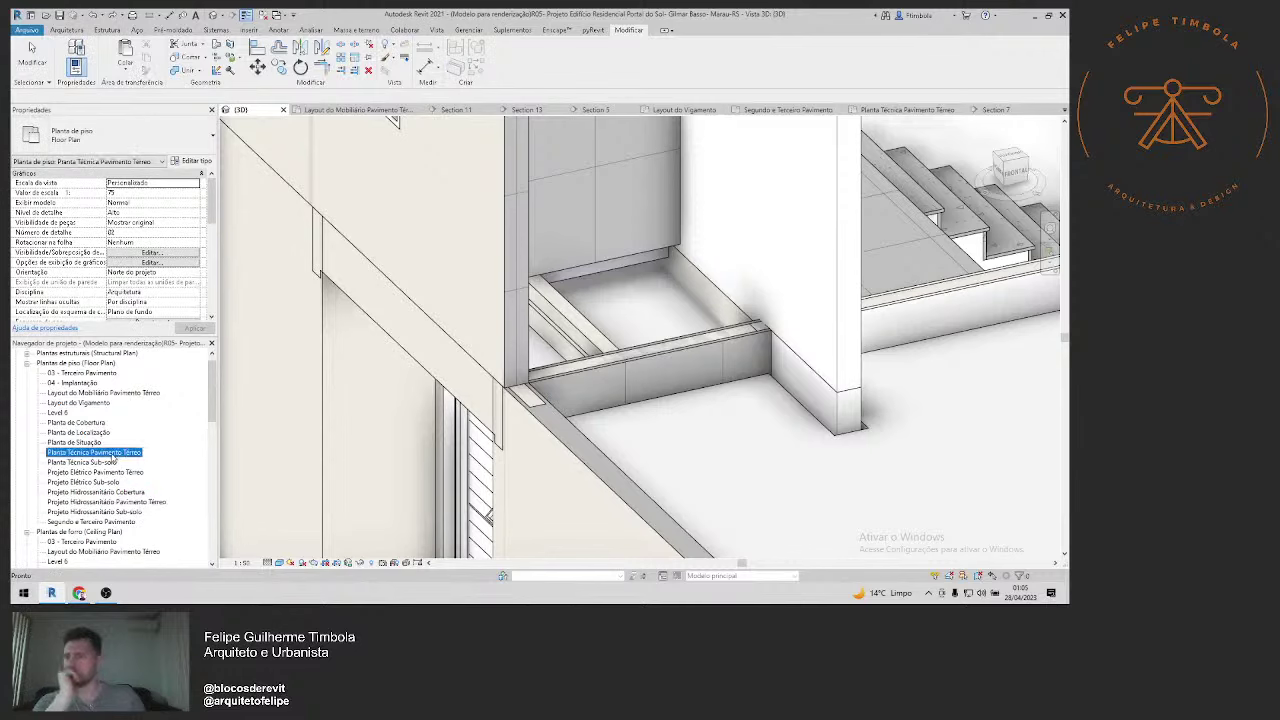
{"action": "double_click", "coordinate": [100, 521]}
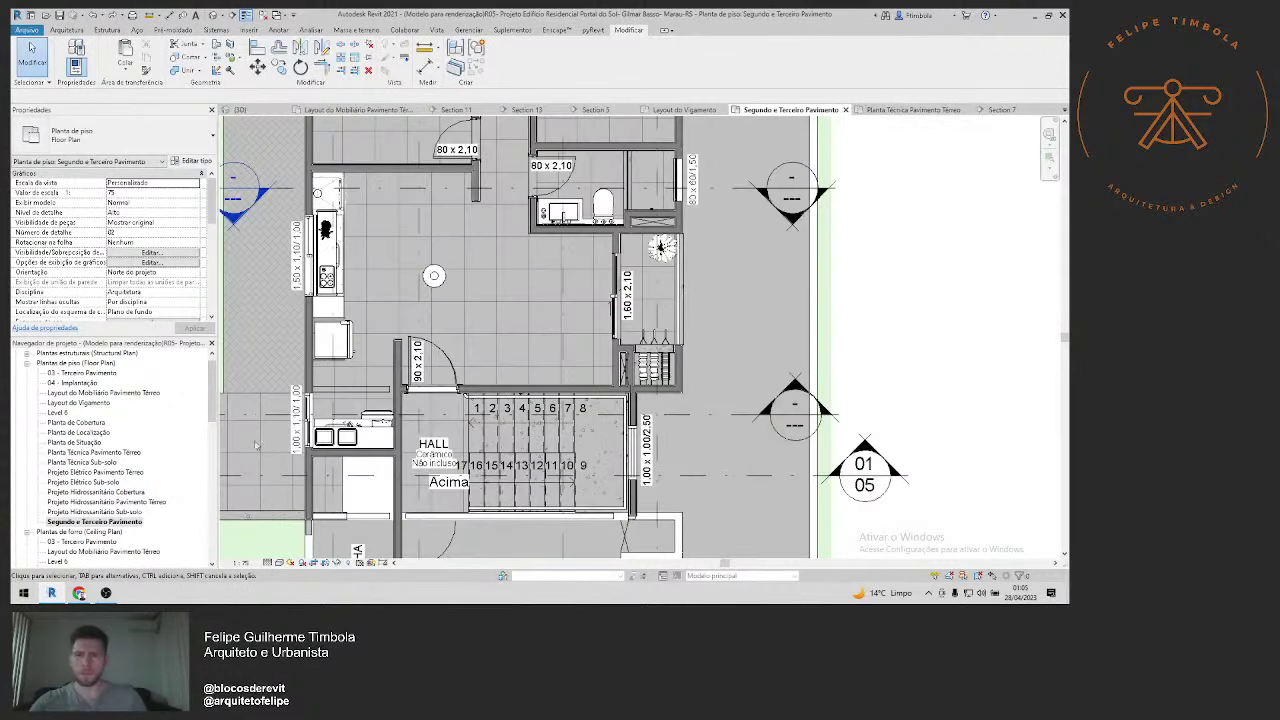
{"action": "scroll", "coordinate": [255, 445], "scroll_direction": "up", "scroll_amount": 3}
Step: Isolate the beam category in the plan and start then cancel Trim/Extend
{"action": "left_click", "coordinate": [575, 357]}
{"action": "left_click", "coordinate": [340, 562]}
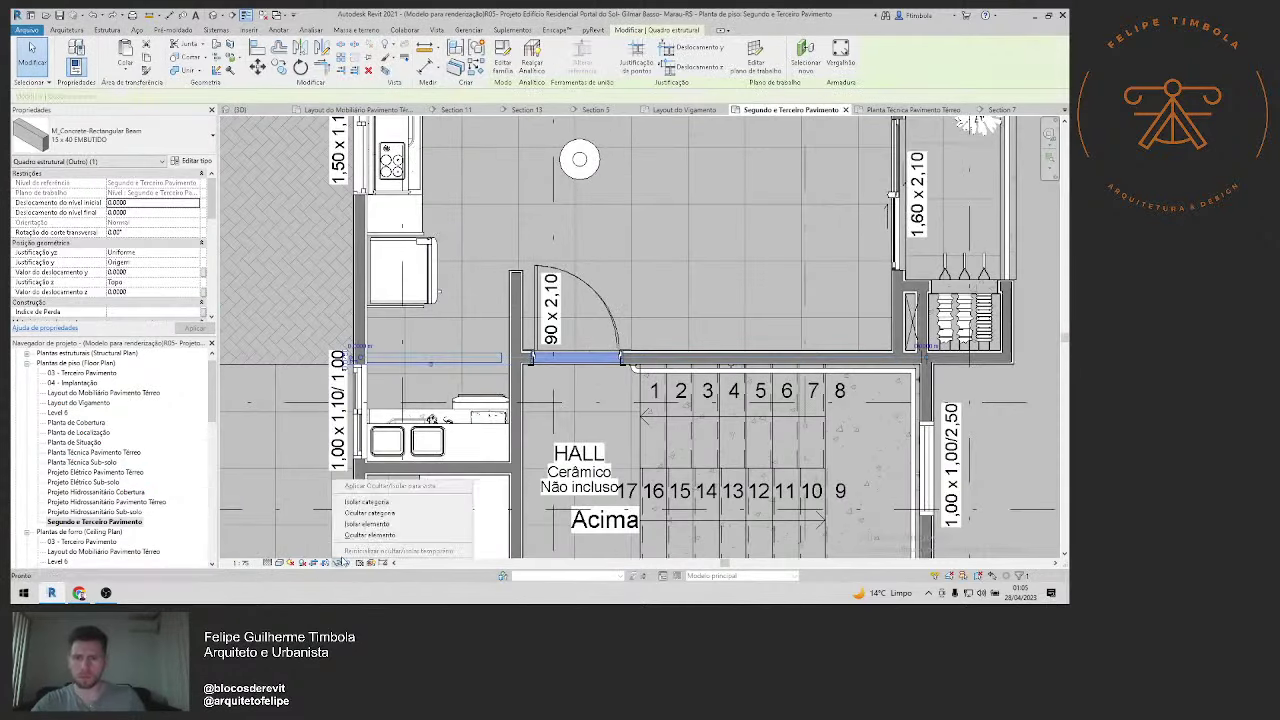
{"action": "left_click", "coordinate": [367, 501]}
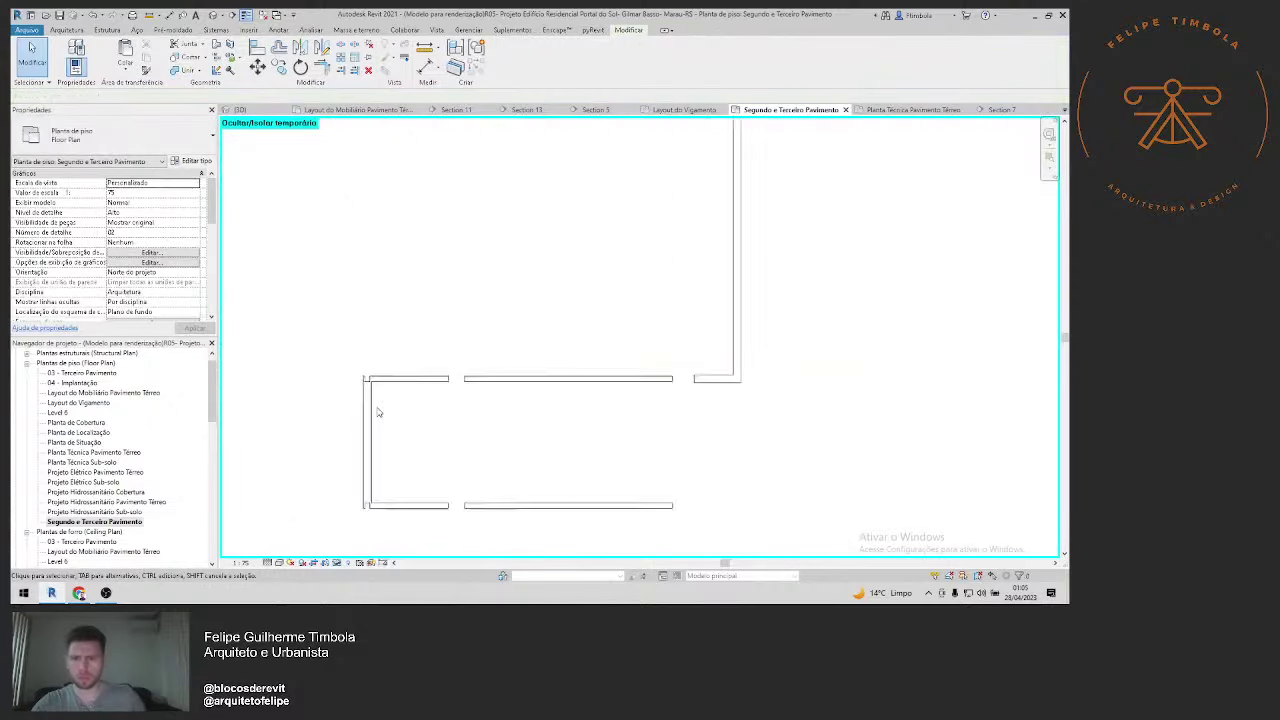
{"action": "scroll", "coordinate": [378, 412], "scroll_direction": "up", "scroll_amount": 1}
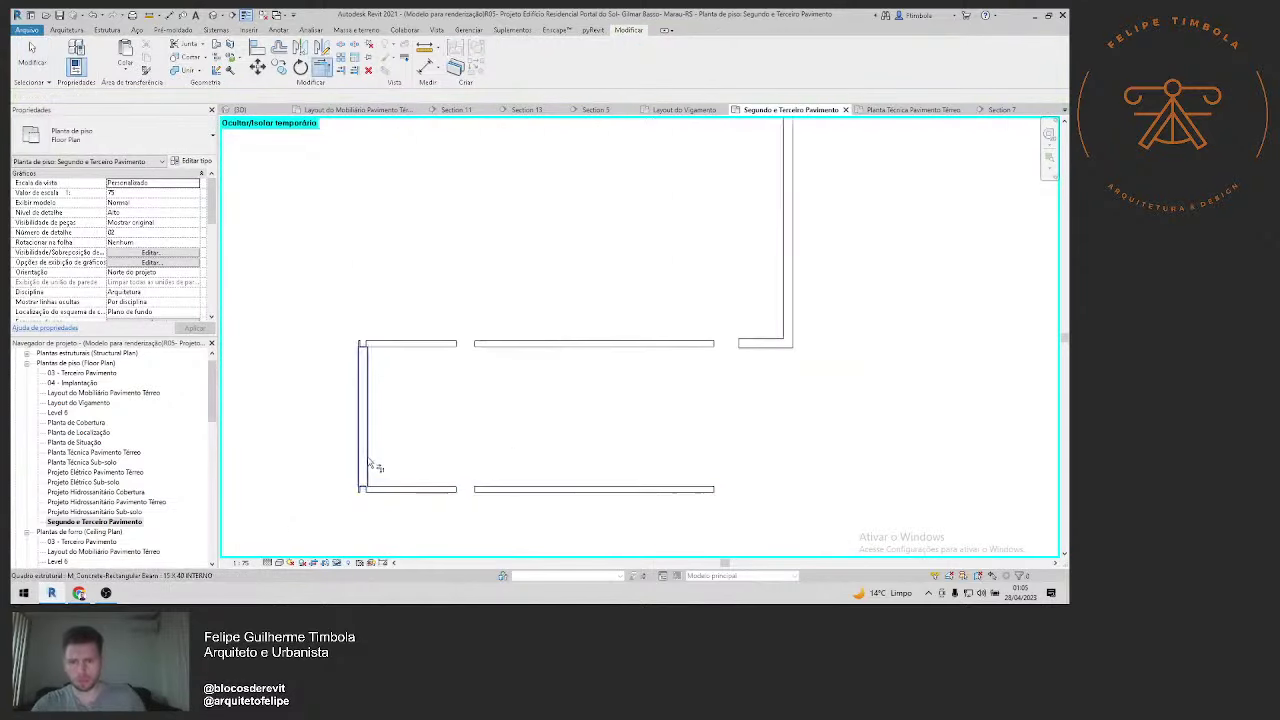
{"action": "key", "text": "t"}
{"action": "key", "text": "r"}
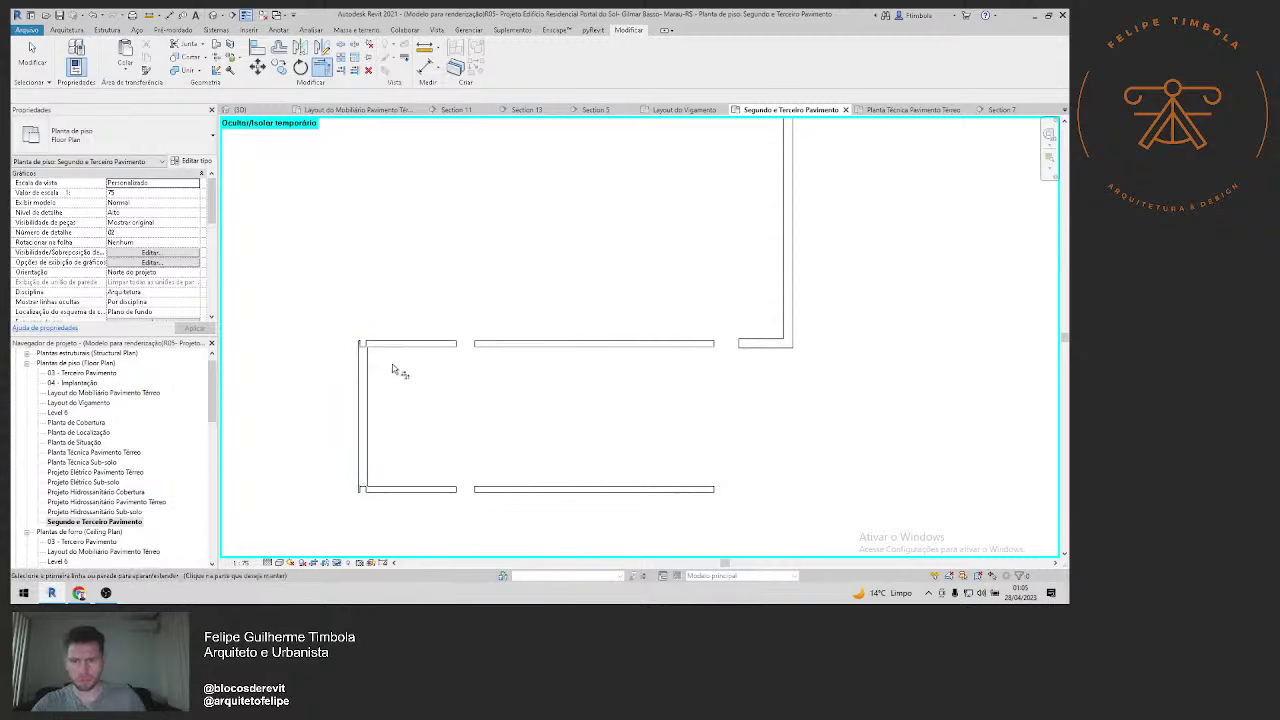
{"action": "key", "text": "Escape"}
{"action": "key", "text": "Escape"}
Step: Toggle Reveal Hidden Elements on and off, then reopen the plan from {3D}
{"action": "left_click", "coordinate": [338, 563]}
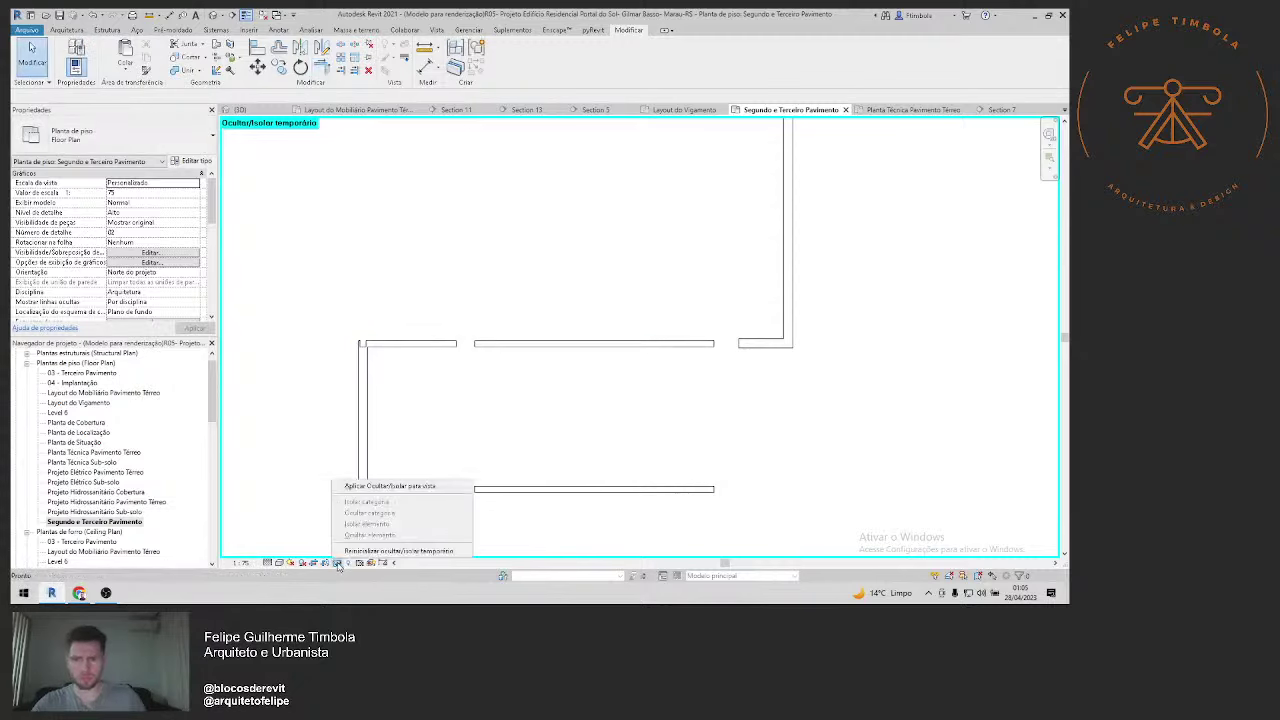
{"action": "left_click", "coordinate": [349, 563]}
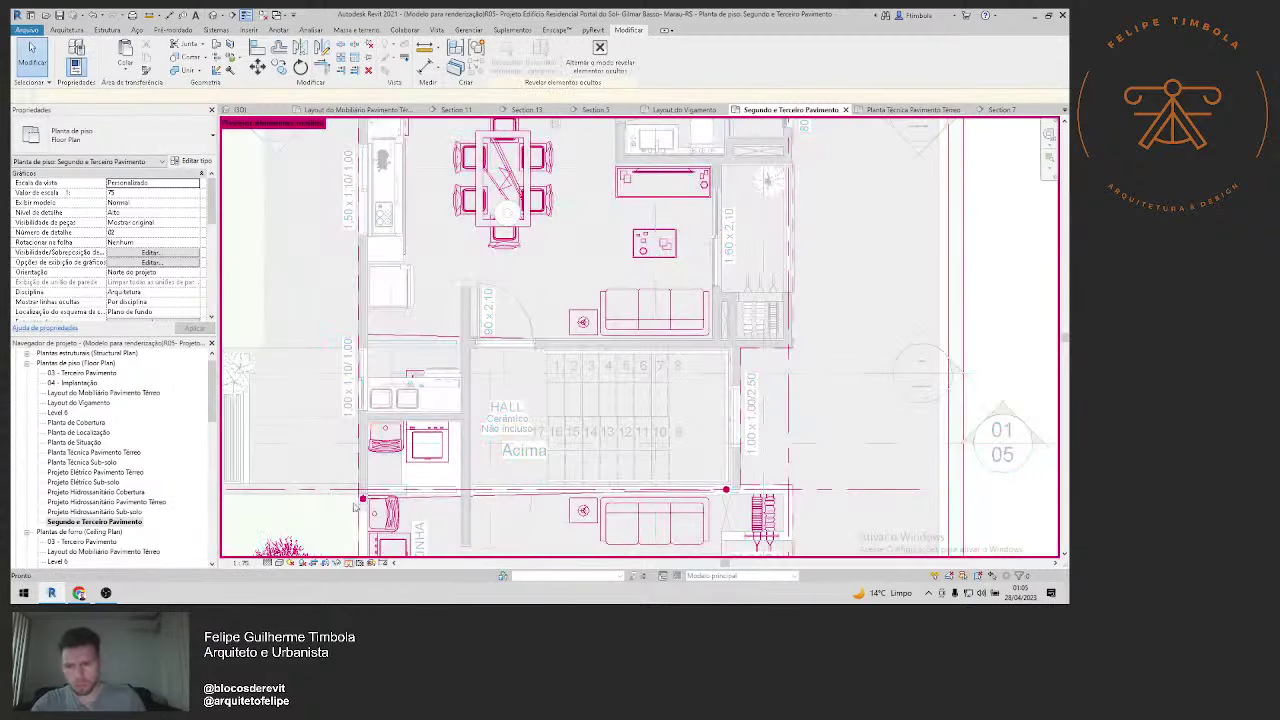
{"action": "left_click", "coordinate": [349, 563]}
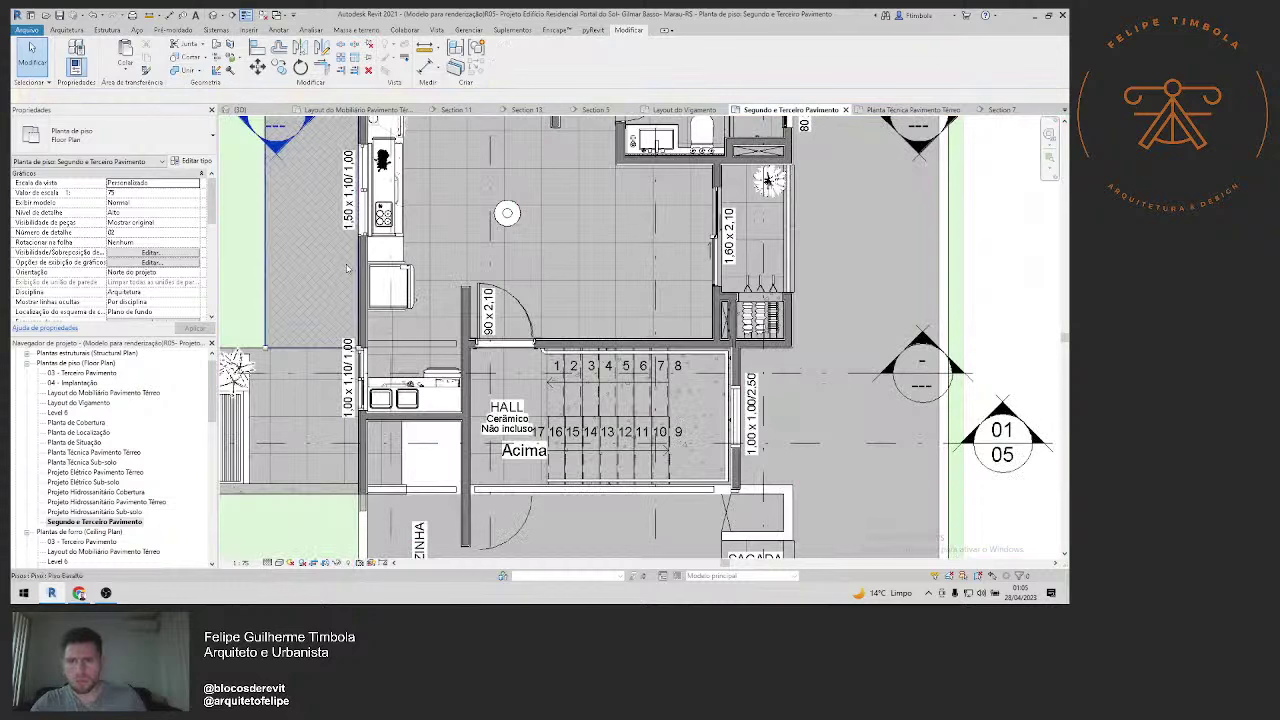
{"action": "left_click", "coordinate": [214, 16]}
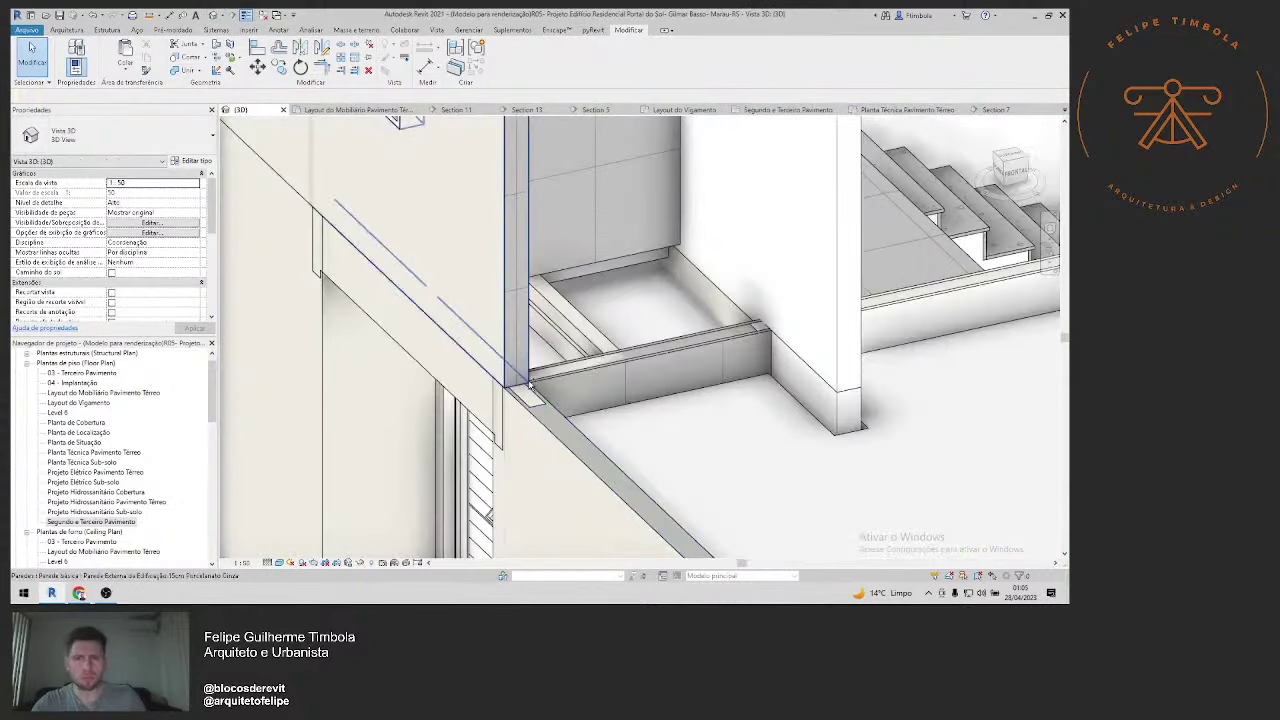
{"action": "double_click", "coordinate": [126, 521]}
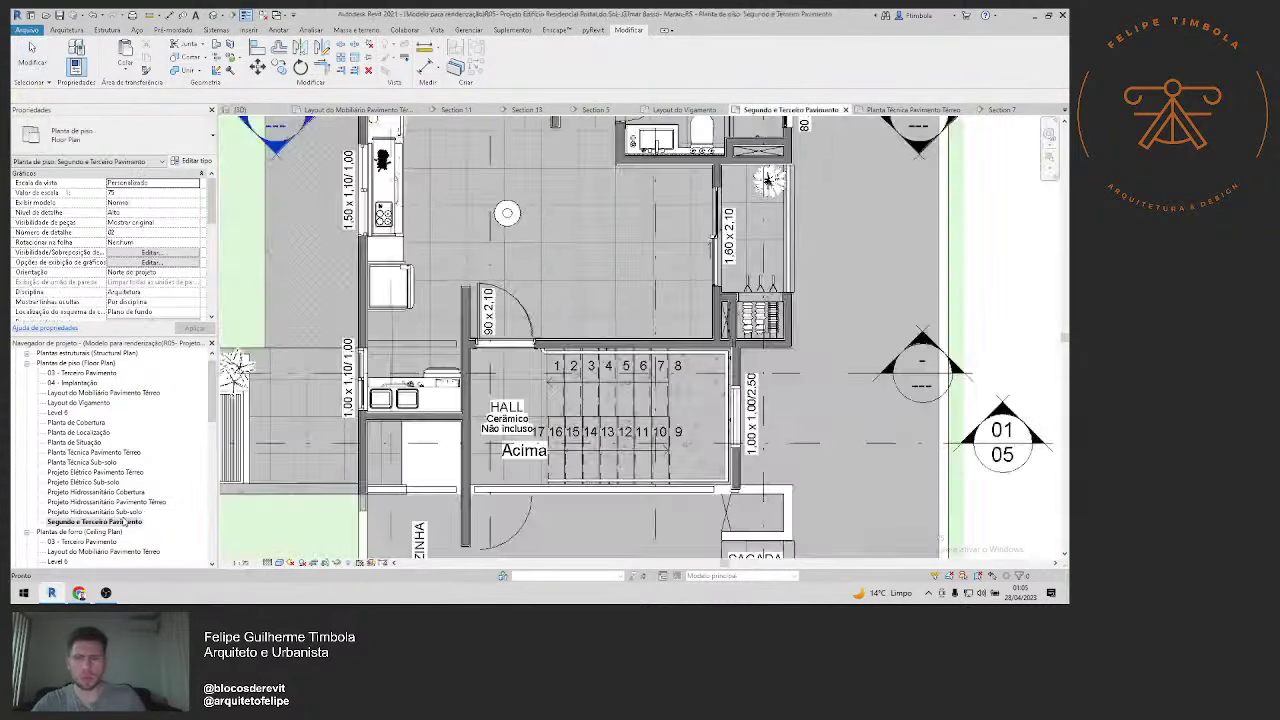
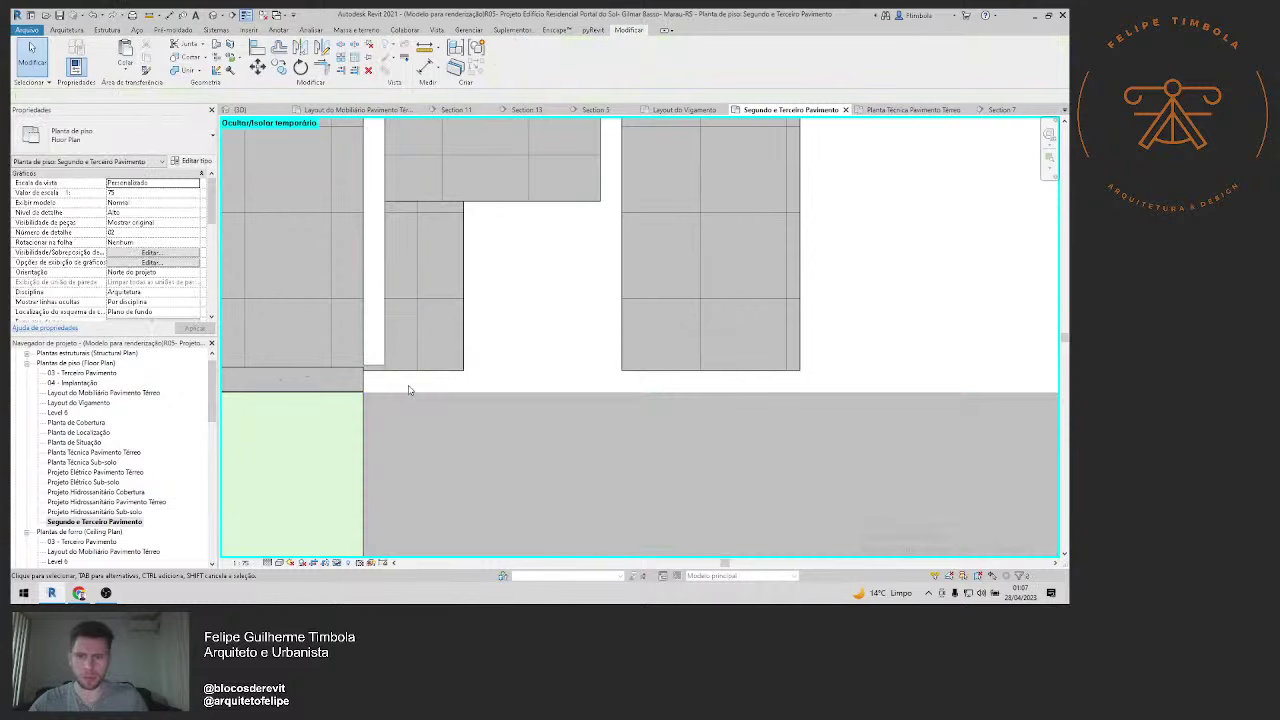
Step: Align the concrete beam's edge to the neighbouring column face using AL
{"action": "key", "text": "a"}
{"action": "key", "text": "l"}
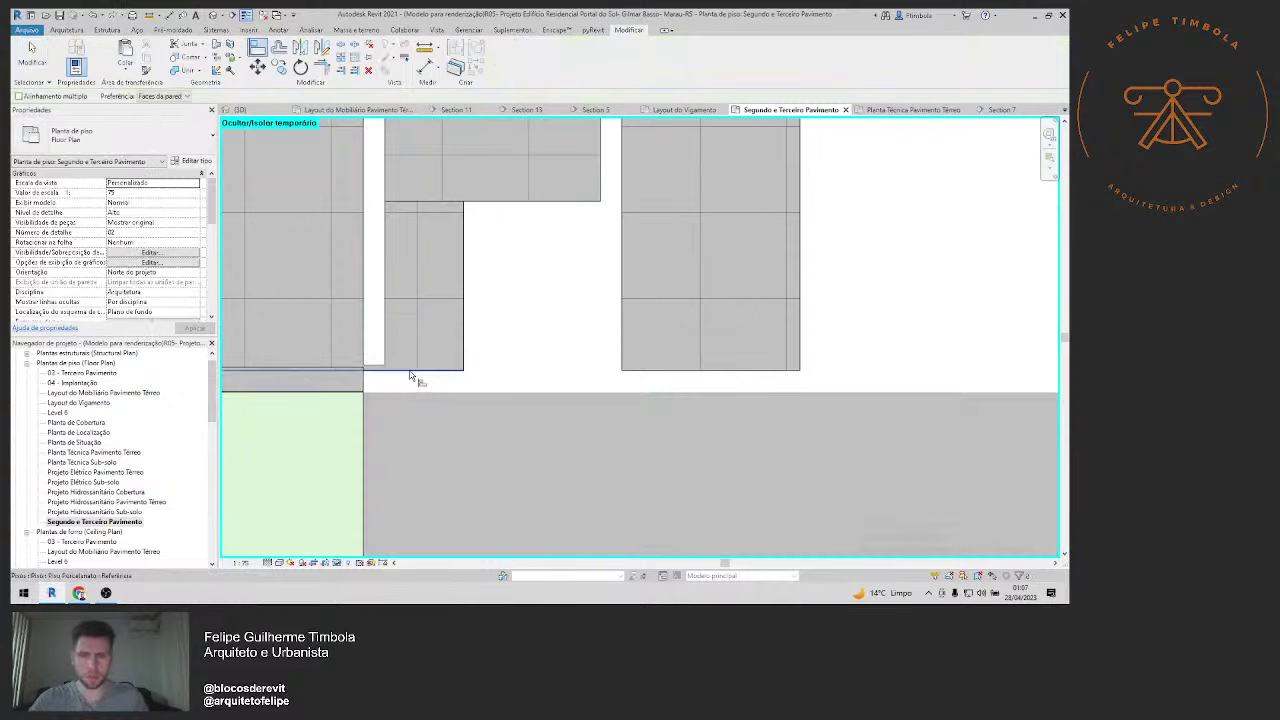
{"action": "left_click", "coordinate": [400, 371]}
{"action": "left_click", "coordinate": [389, 372]}
{"action": "key", "text": "Escape"}
Step: Select and inspect the aligned beam, then check the beam above it
{"action": "key", "text": "Escape"}
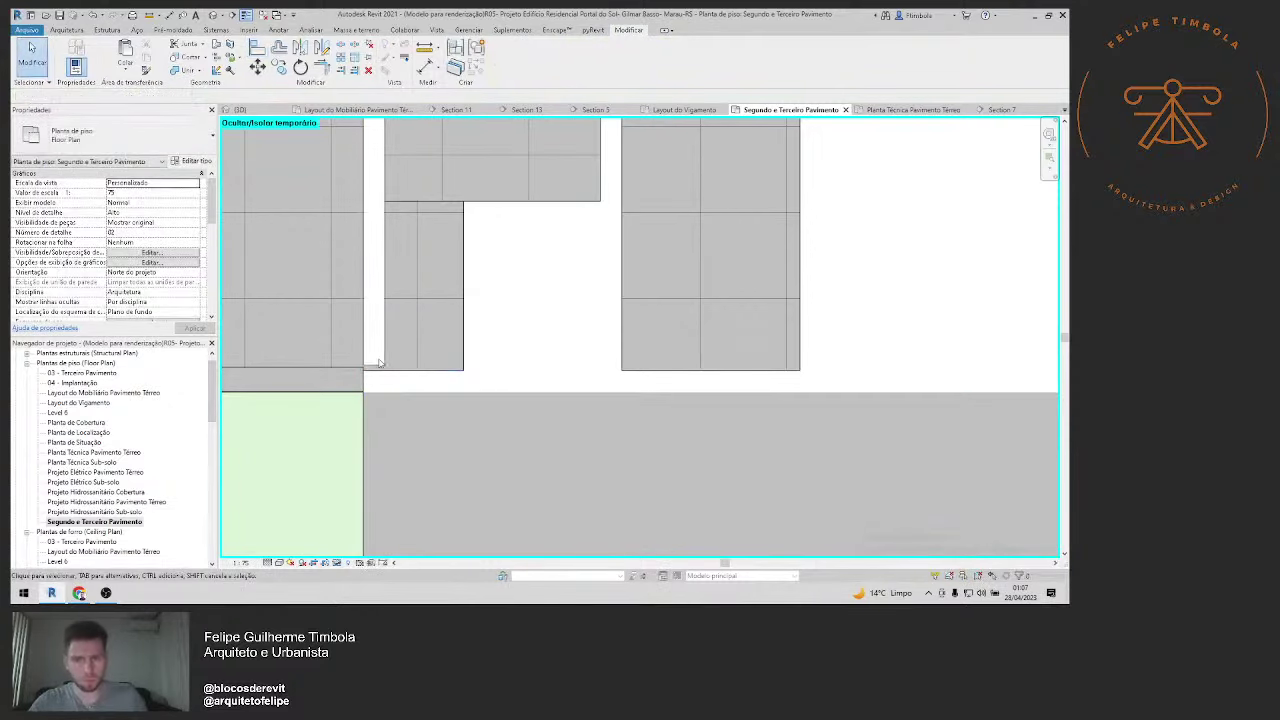
{"action": "left_click", "coordinate": [380, 365]}
{"action": "scroll", "coordinate": [368, 368], "scroll_direction": "up", "scroll_amount": 3}
{"action": "scroll", "coordinate": [368, 368], "scroll_direction": "up", "scroll_amount": 1}
{"action": "key", "text": "Escape"}
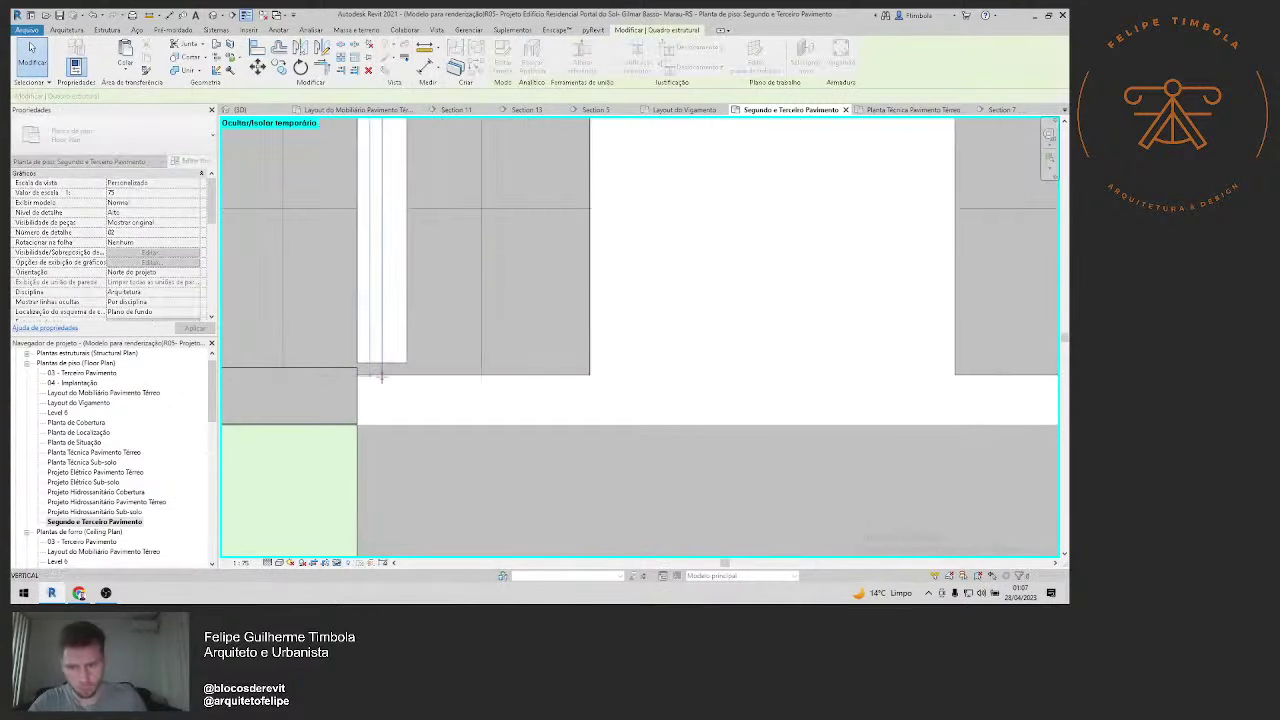
{"action": "left_click", "coordinate": [381, 372]}
{"action": "scroll", "coordinate": [375, 370], "scroll_direction": "up", "scroll_amount": 2}
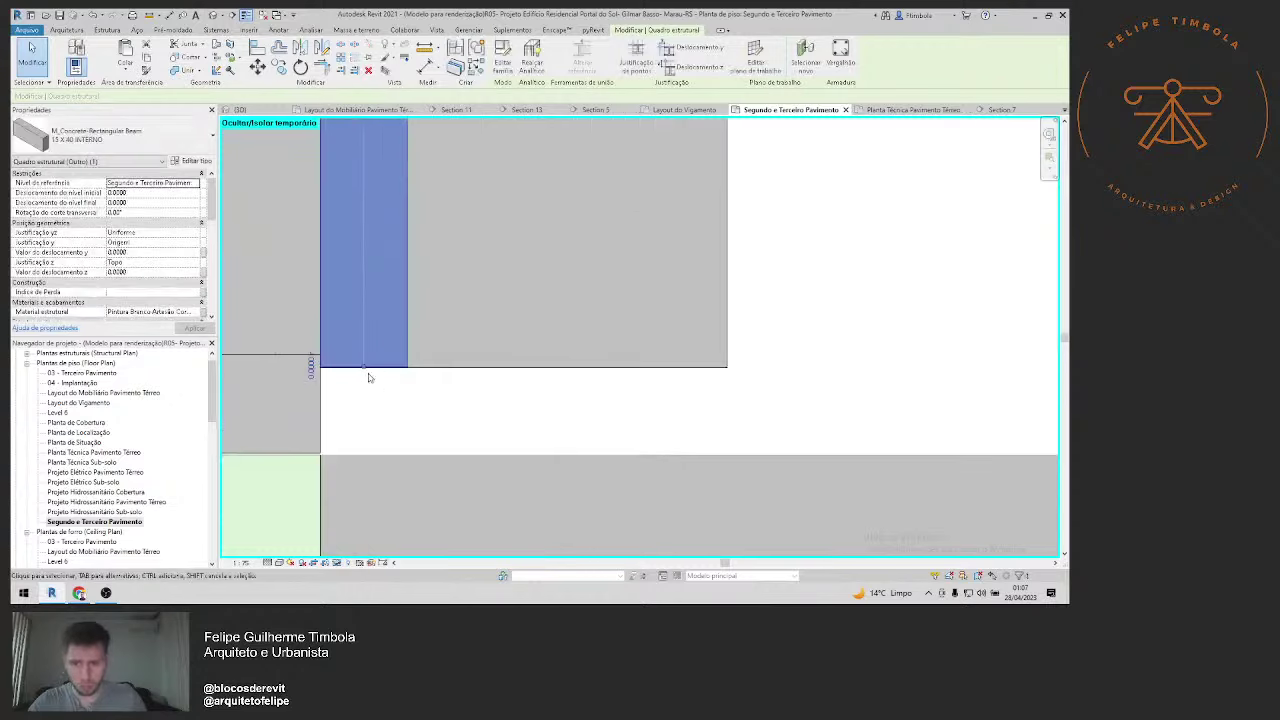
{"action": "key", "text": "Escape"}
{"action": "left_click", "coordinate": [363, 343]}
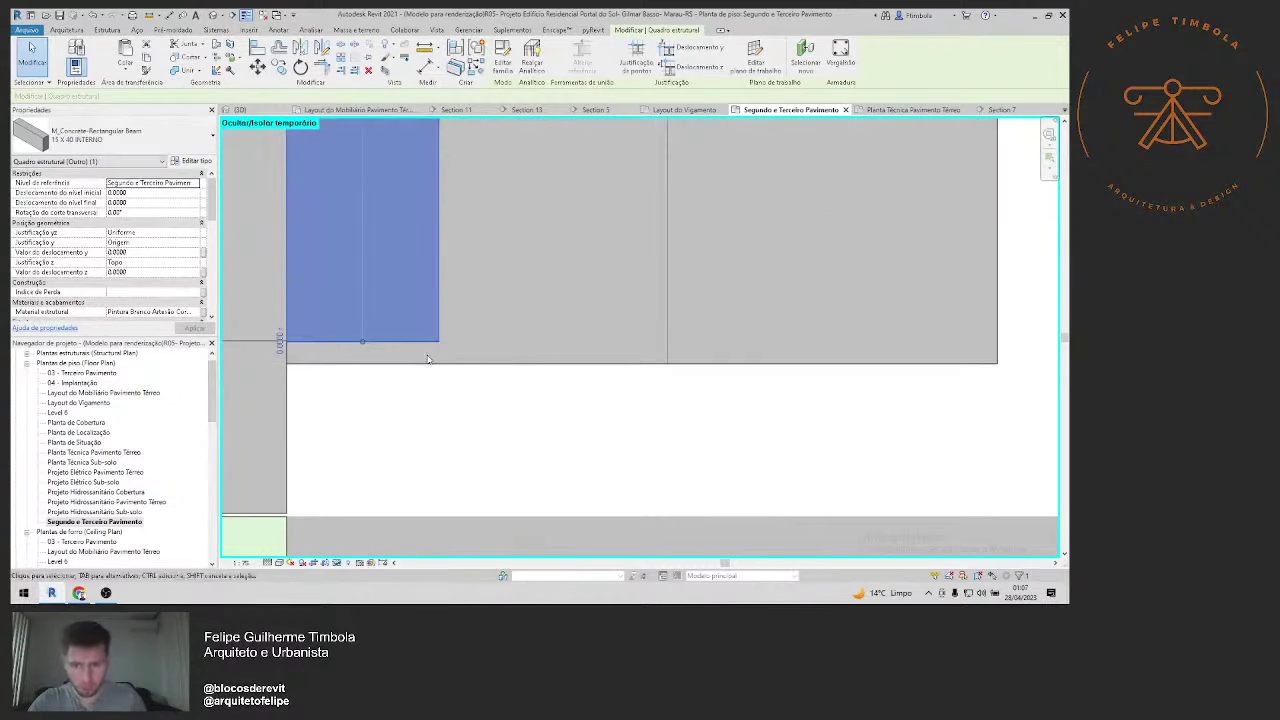
Step: Align the upper beam's edge to its column, then pick the slanted beam
{"action": "key", "text": "a"}
{"action": "key", "text": "l"}
{"action": "left_click", "coordinate": [432, 364]}
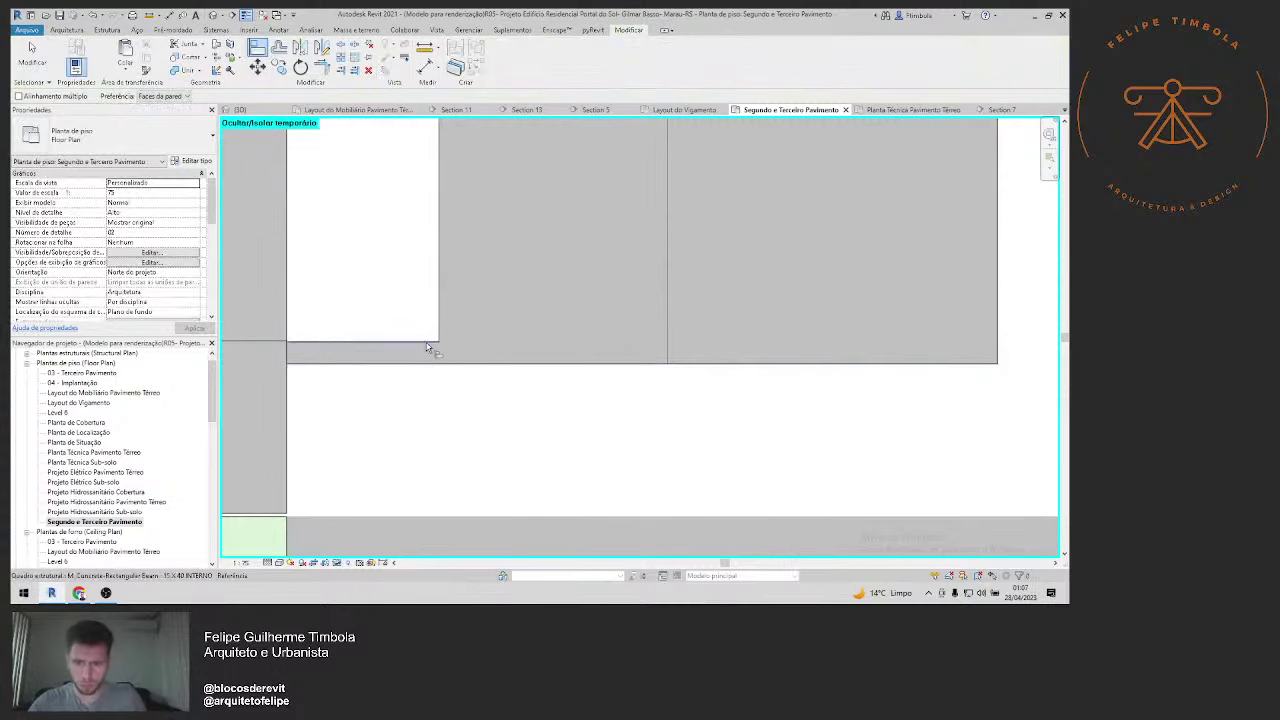
{"action": "left_click", "coordinate": [430, 350]}
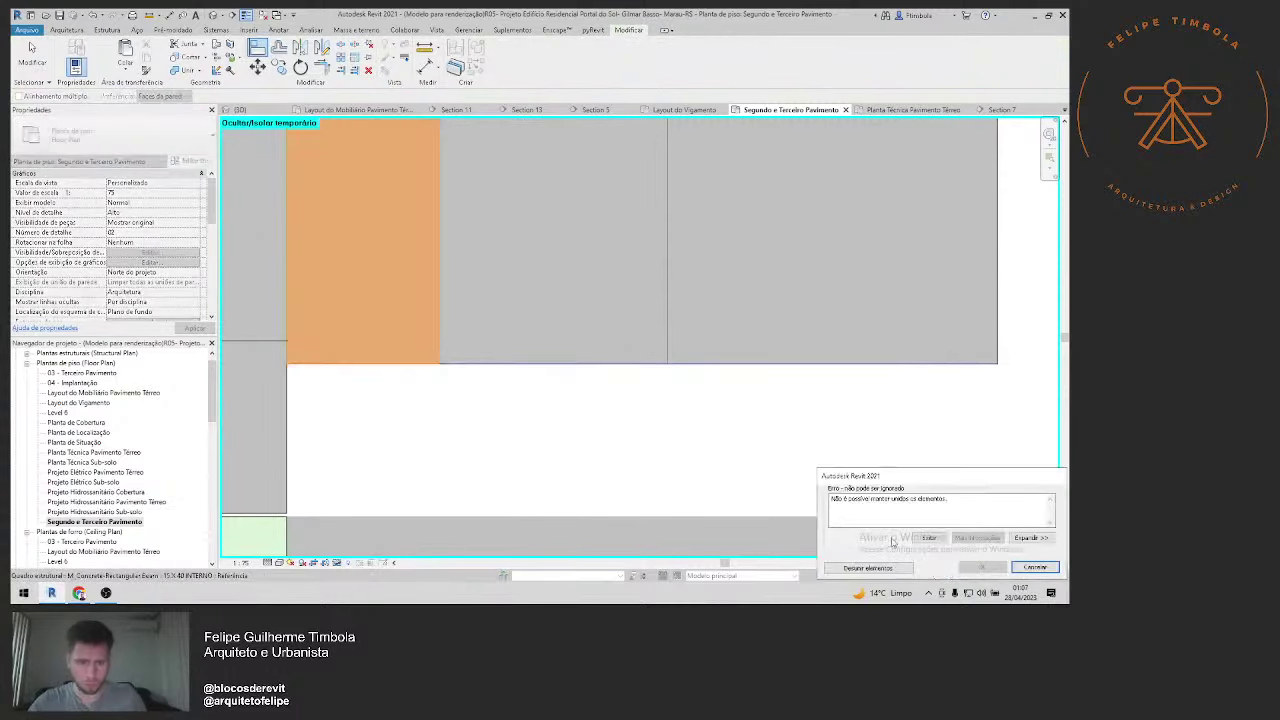
{"action": "scroll", "coordinate": [547, 401], "scroll_direction": "down", "scroll_amount": 3}
{"action": "scroll", "coordinate": [547, 401], "scroll_direction": "up", "scroll_amount": 2}
{"action": "key", "text": "Escape"}
{"action": "scroll", "coordinate": [531, 223], "scroll_direction": "up", "scroll_amount": 2}
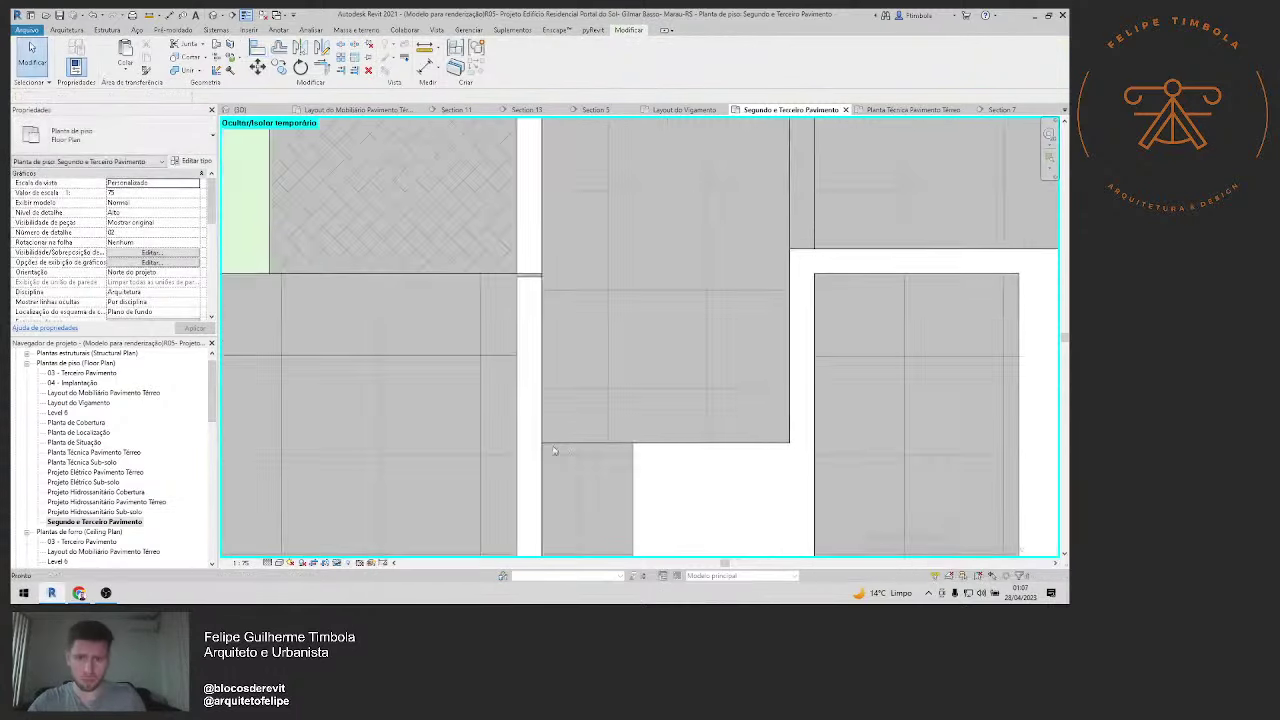
{"action": "scroll", "coordinate": [537, 313], "scroll_direction": "up", "scroll_amount": 2}
{"action": "scroll", "coordinate": [537, 313], "scroll_direction": "up", "scroll_amount": 2}
{"action": "scroll", "coordinate": [537, 313], "scroll_direction": "up", "scroll_amount": 2}
{"action": "left_click", "coordinate": [531, 308]}
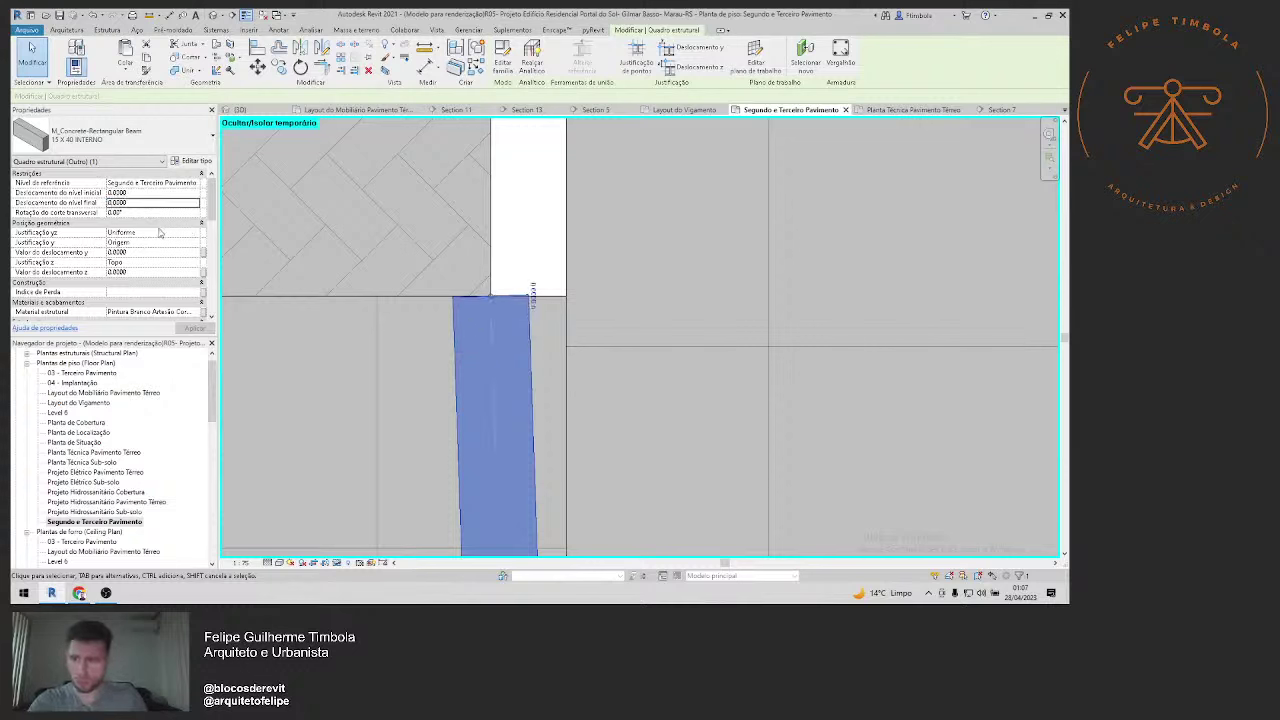
Step: Align the slanted beam's edge with the white column's edge above it
{"action": "left_click", "coordinate": [293, 319]}
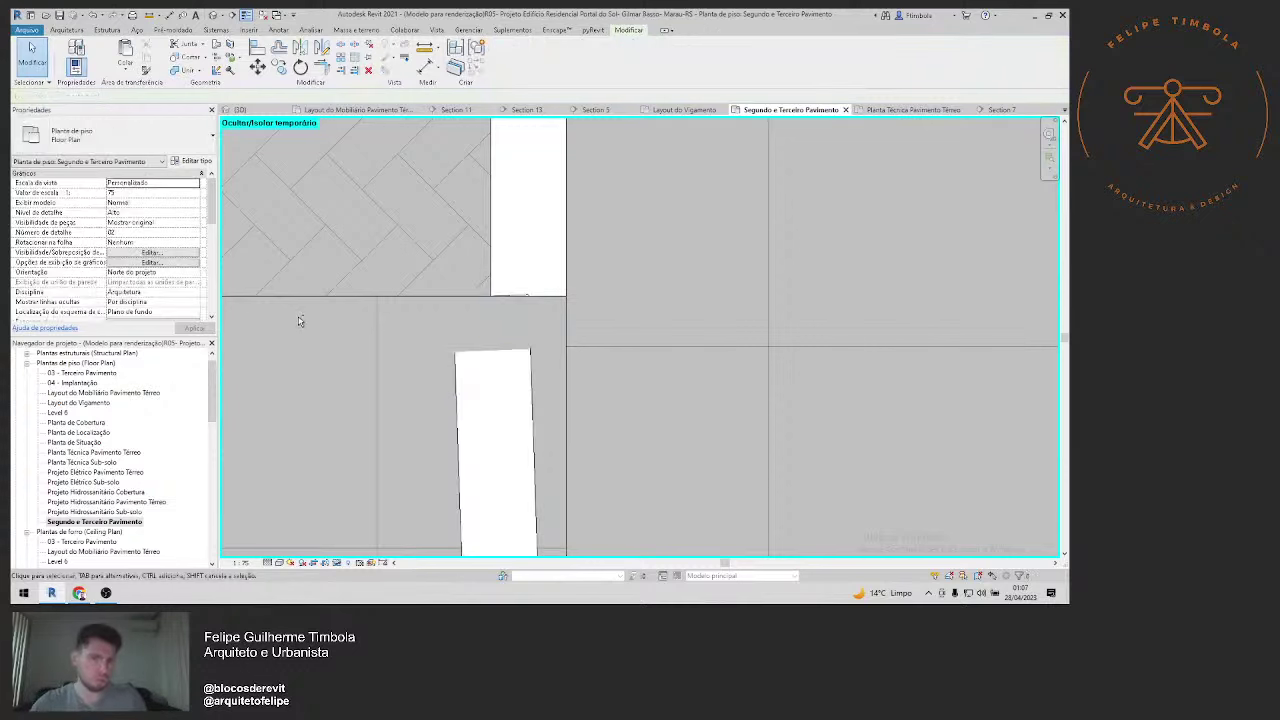
{"action": "left_click", "coordinate": [547, 314]}
{"action": "scroll", "coordinate": [547, 314], "scroll_direction": "up", "scroll_amount": 2}
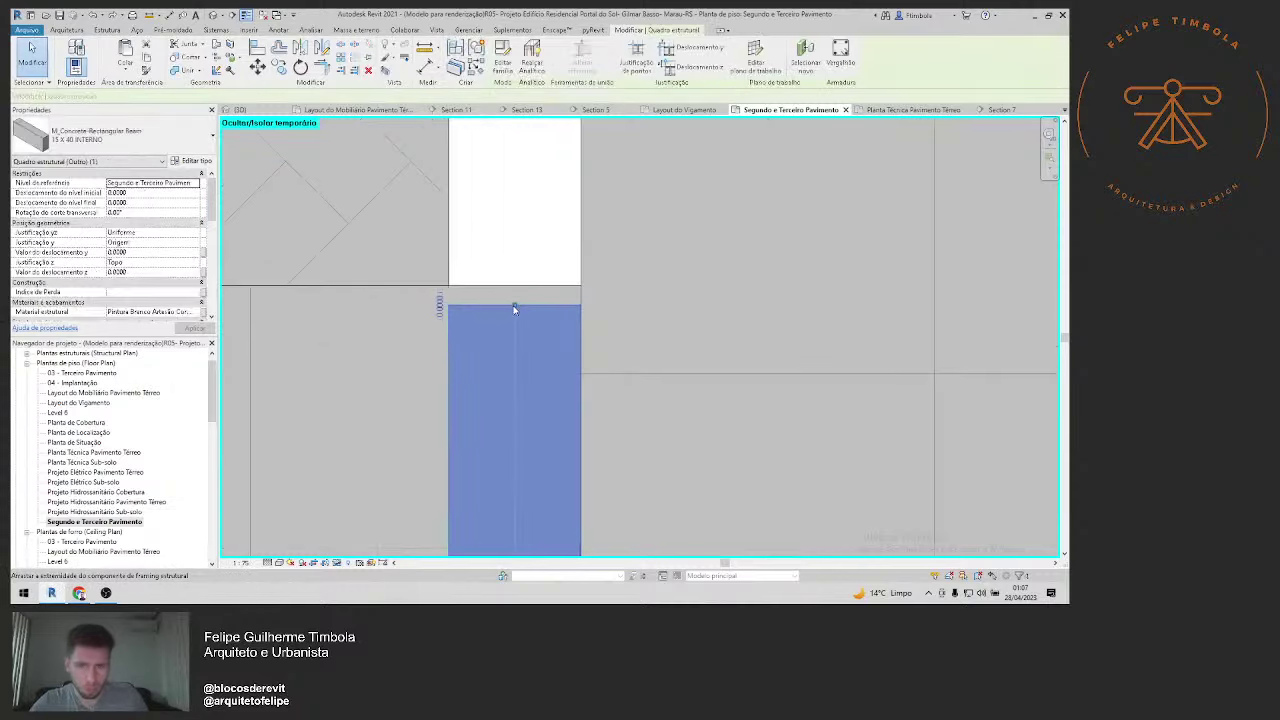
{"action": "scroll", "coordinate": [516, 306], "scroll_direction": "down", "scroll_amount": 1}
{"action": "key", "text": "a"}
{"action": "key", "text": "l"}
{"action": "left_click", "coordinate": [534, 287]}
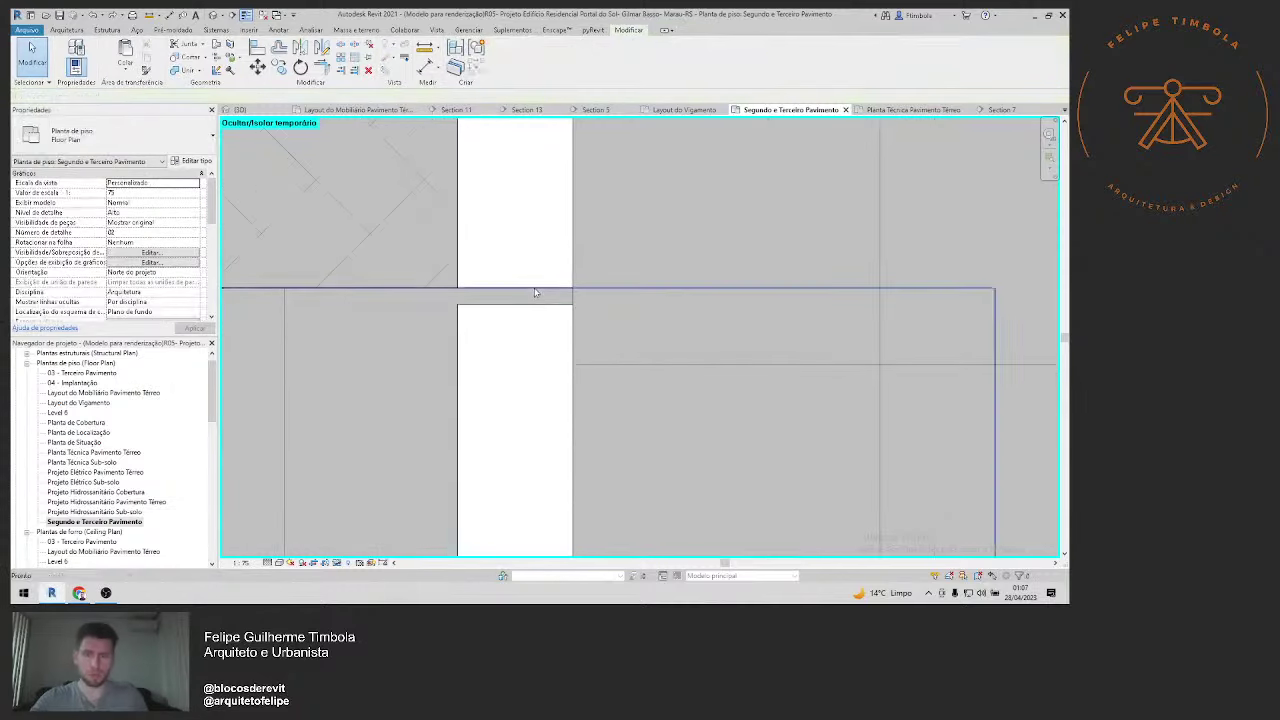
{"action": "left_click", "coordinate": [537, 305]}
{"action": "scroll", "coordinate": [537, 305], "scroll_direction": "down", "scroll_amount": 2}
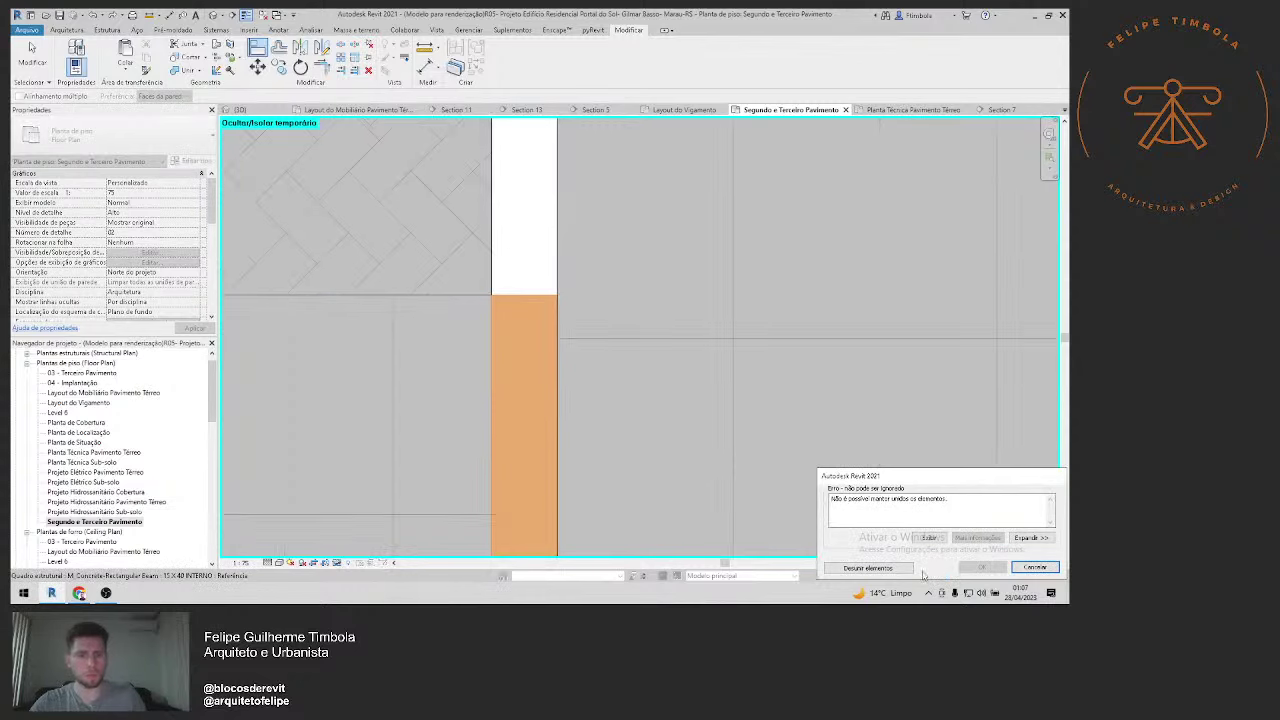
{"action": "key", "text": "Escape"}
Step: Check the beam strip's extended end on the floor plan
{"action": "scroll", "coordinate": [528, 534], "scroll_direction": "down", "scroll_amount": 2}
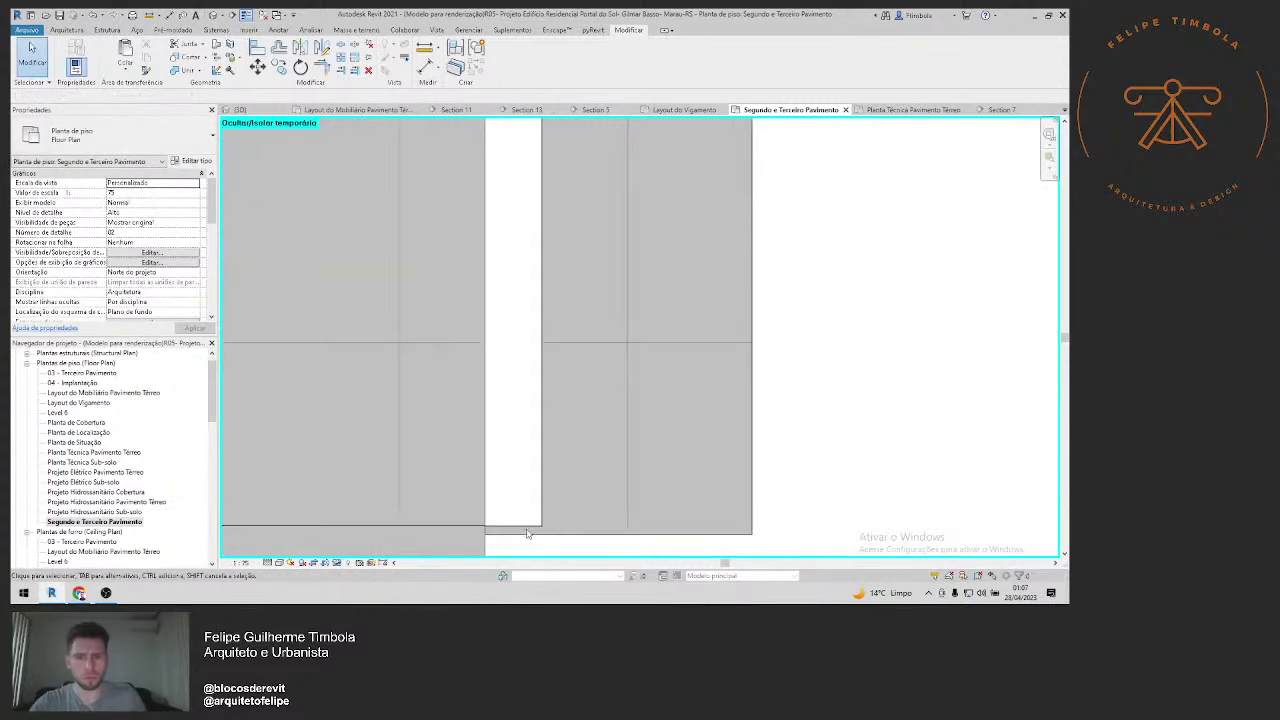
{"action": "left_click", "coordinate": [528, 526]}
{"action": "scroll", "coordinate": [510, 525], "scroll_direction": "up", "scroll_amount": 2}
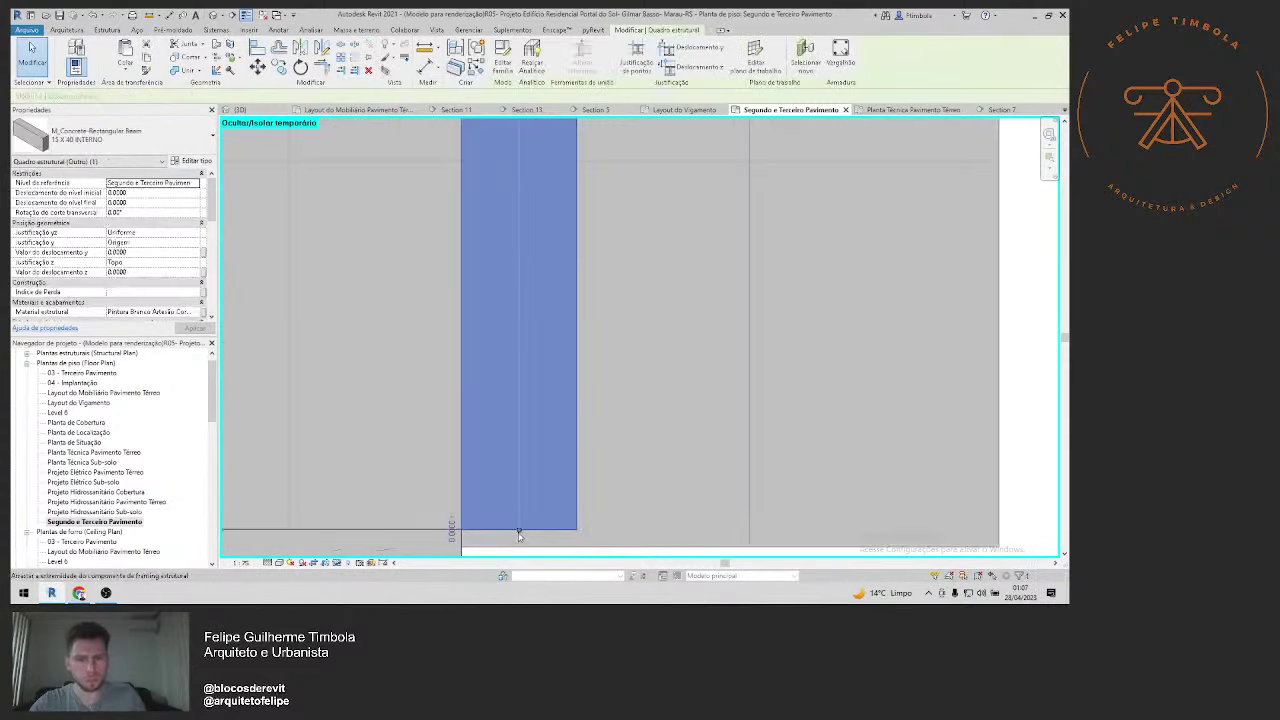
{"action": "middle_click_drag", "start_coordinate": [518, 549], "coordinate": [519, 432]}
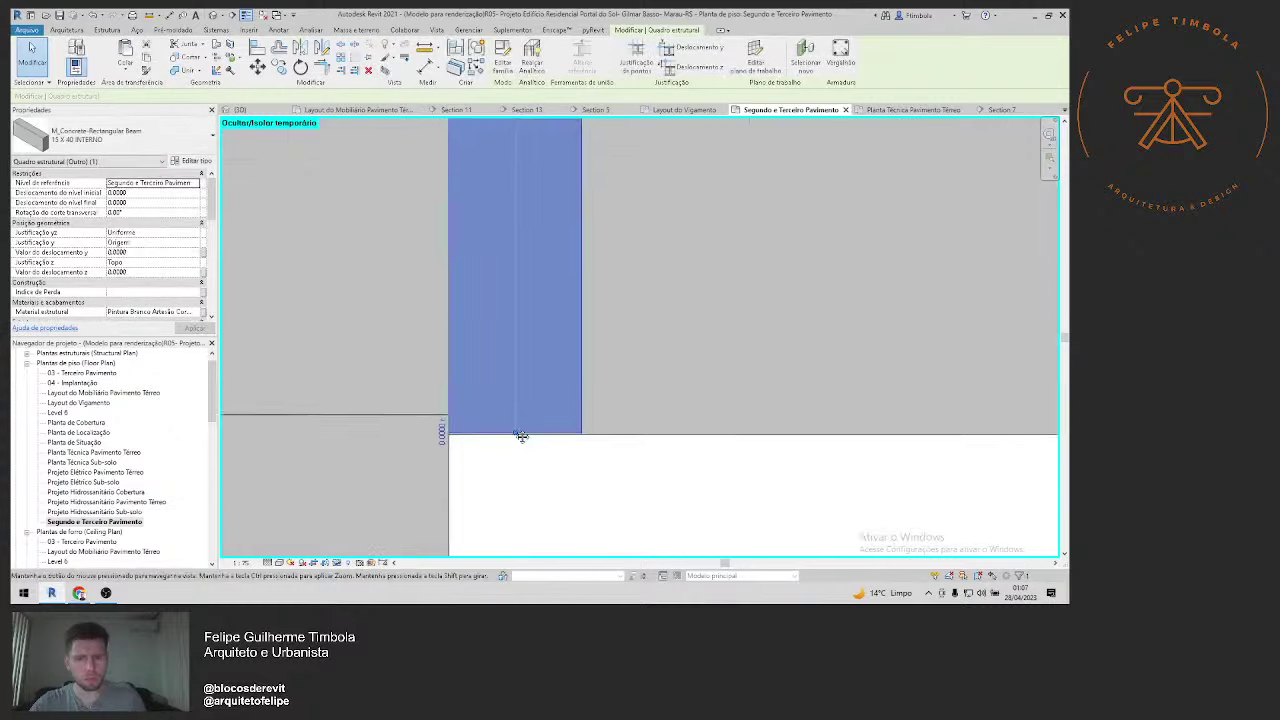
{"action": "scroll", "coordinate": [517, 429], "scroll_direction": "up", "scroll_amount": 3}
{"action": "key", "text": "Escape"}
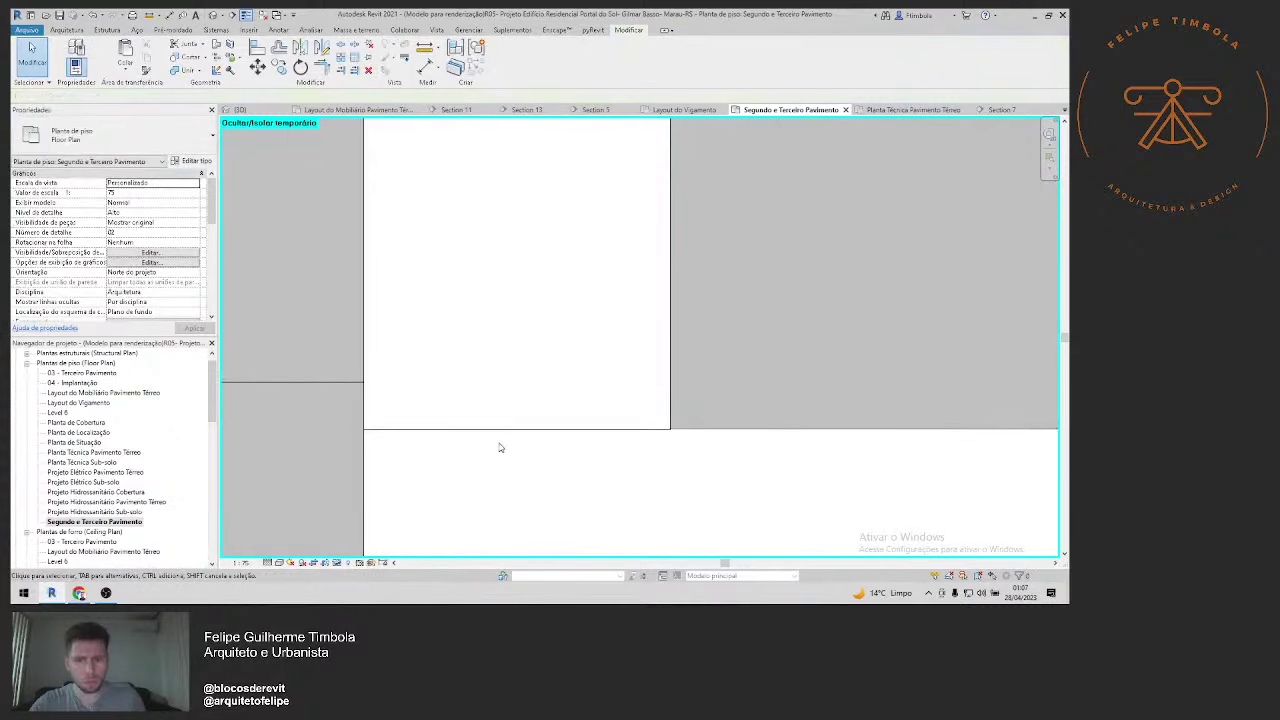
Step: Reset Temporary Hide/Isolate and review the corrected beams in the {3D} view
{"action": "left_click", "coordinate": [337, 563]}
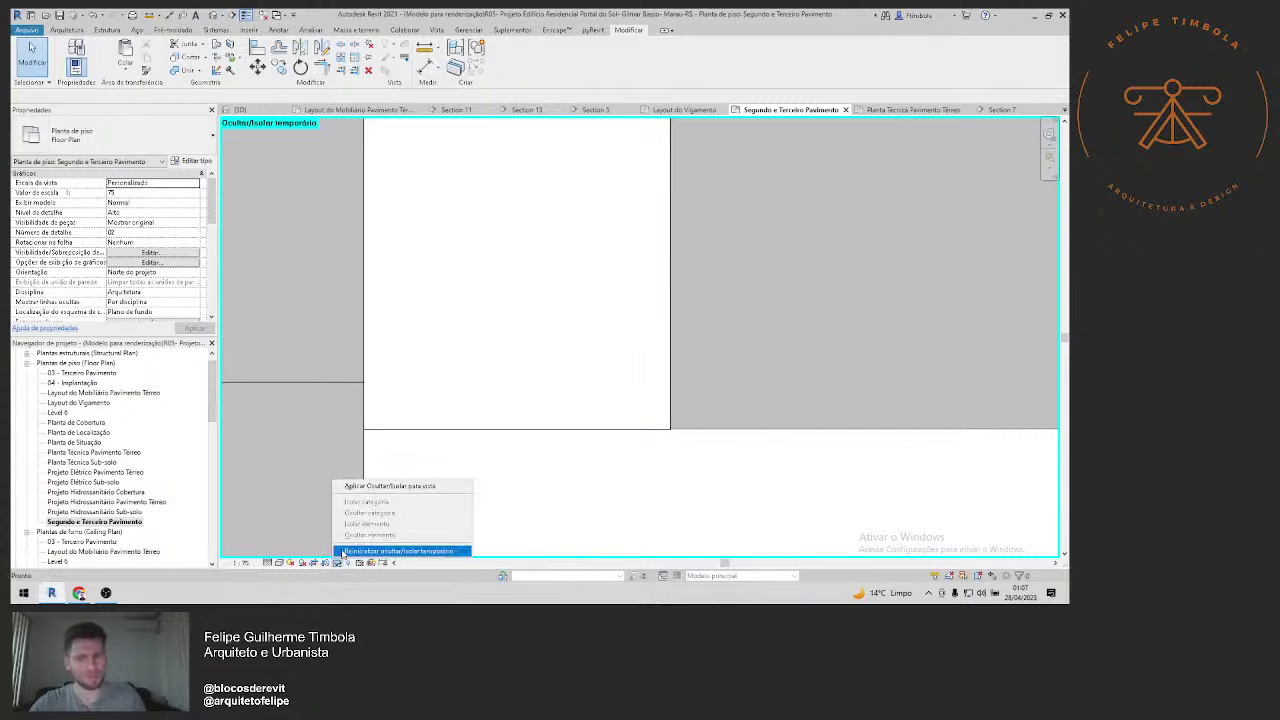
{"action": "left_click", "coordinate": [400, 551]}
{"action": "left_click", "coordinate": [213, 16]}
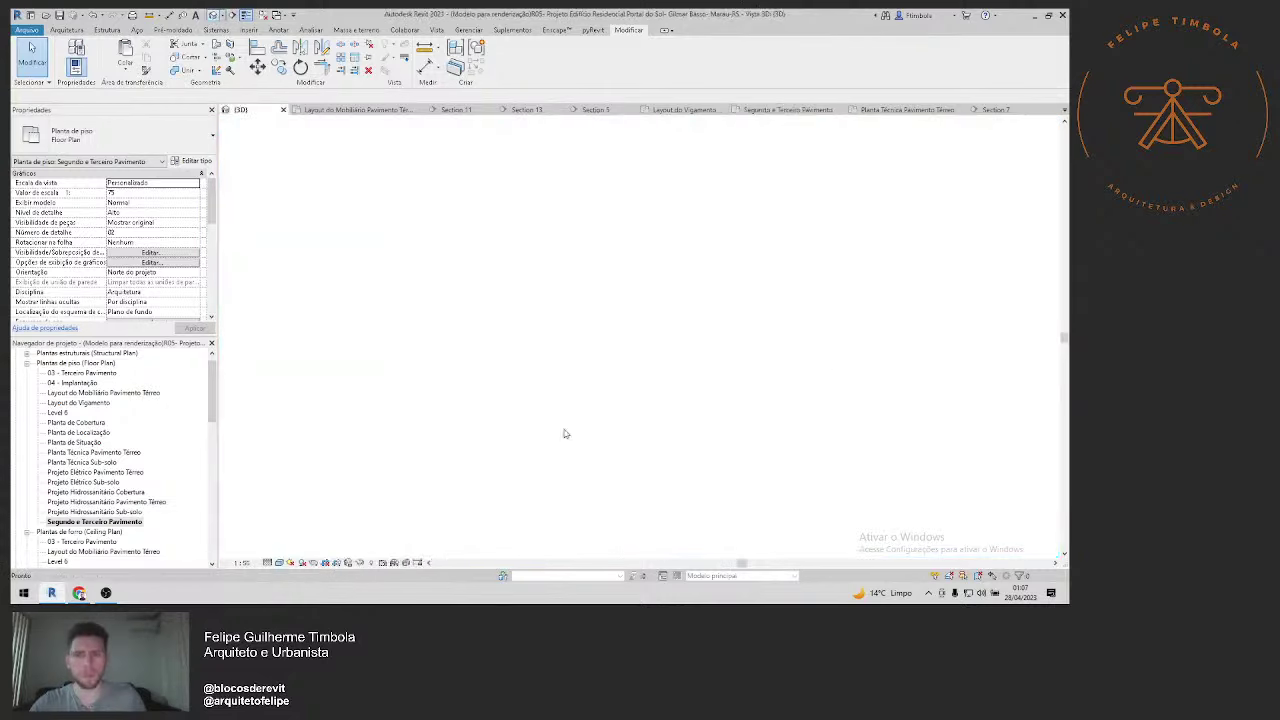
{"action": "scroll", "coordinate": [548, 335], "scroll_direction": "up", "scroll_amount": 3}
{"action": "scroll", "coordinate": [548, 335], "scroll_direction": "up", "scroll_amount": 2}
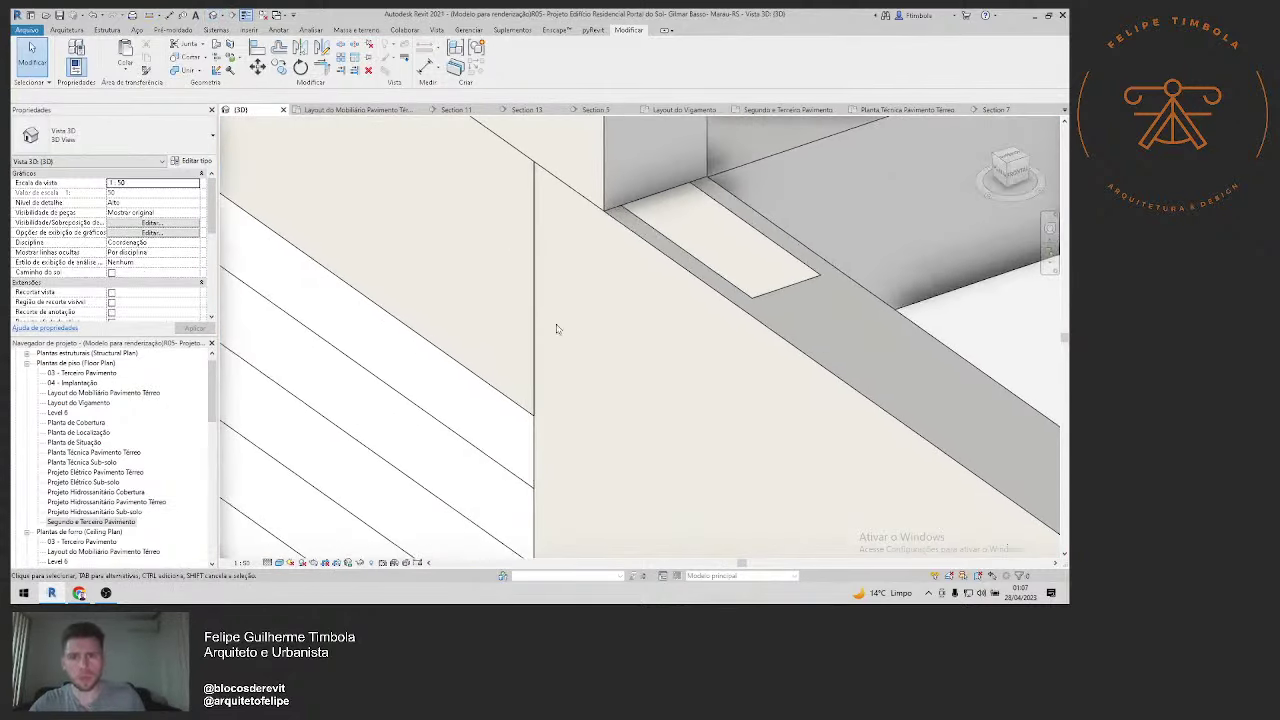
{"action": "scroll", "coordinate": [535, 385], "scroll_direction": "down", "scroll_amount": 6}
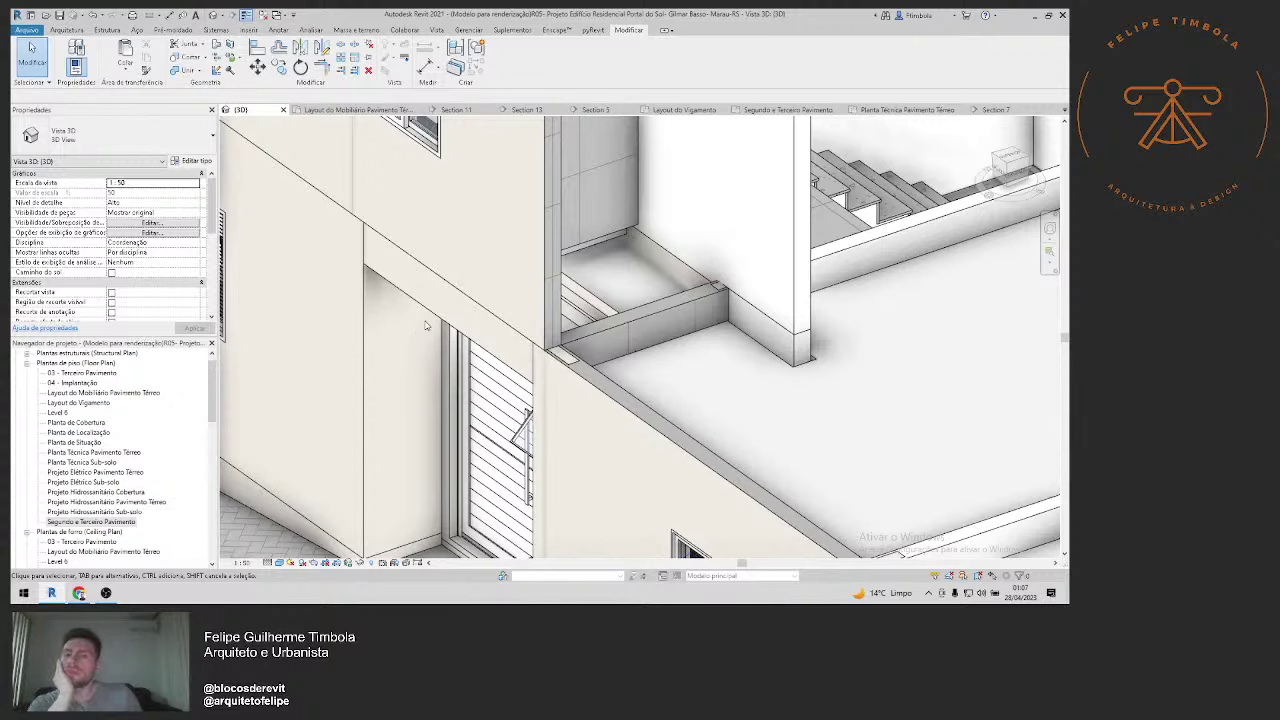
Step: Return to the second and third floor plan
{"action": "double_click", "coordinate": [118, 522]}
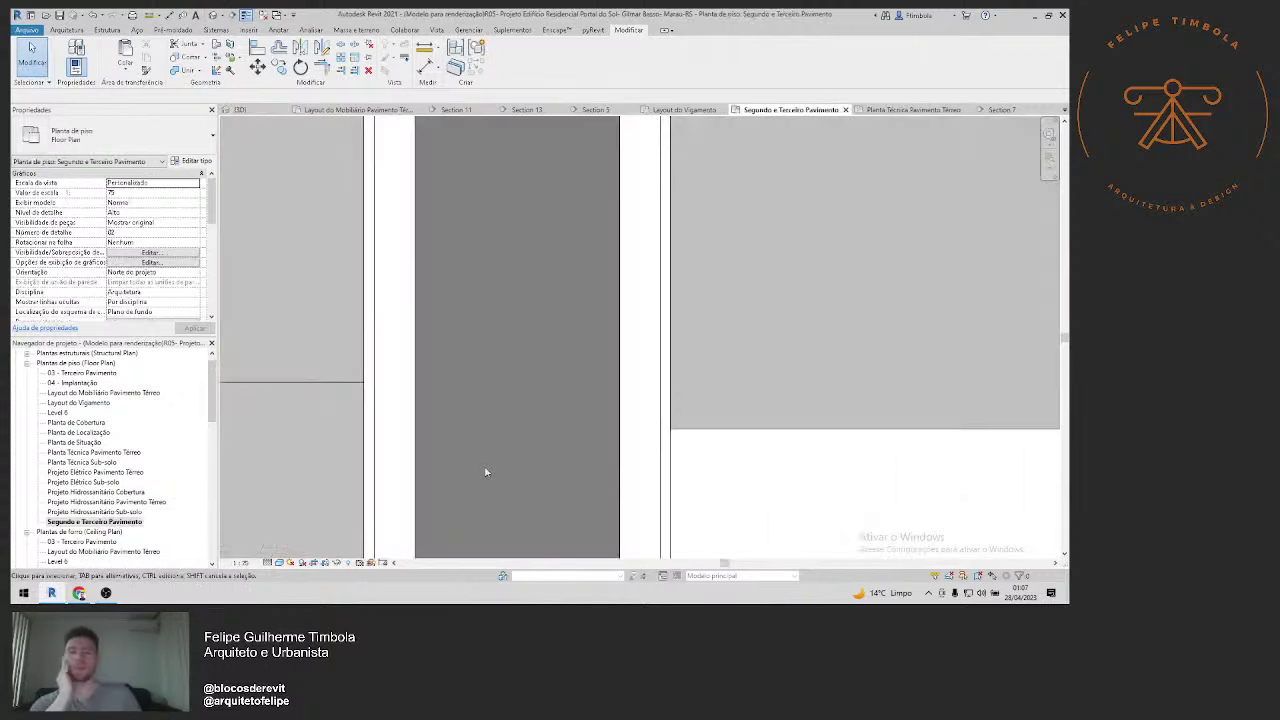
{"action": "scroll", "coordinate": [490, 460], "scroll_direction": "down", "scroll_amount": 3}
{"action": "scroll", "coordinate": [503, 440], "scroll_direction": "down", "scroll_amount": 3}
{"action": "scroll", "coordinate": [504, 454], "scroll_direction": "down", "scroll_amount": 3}
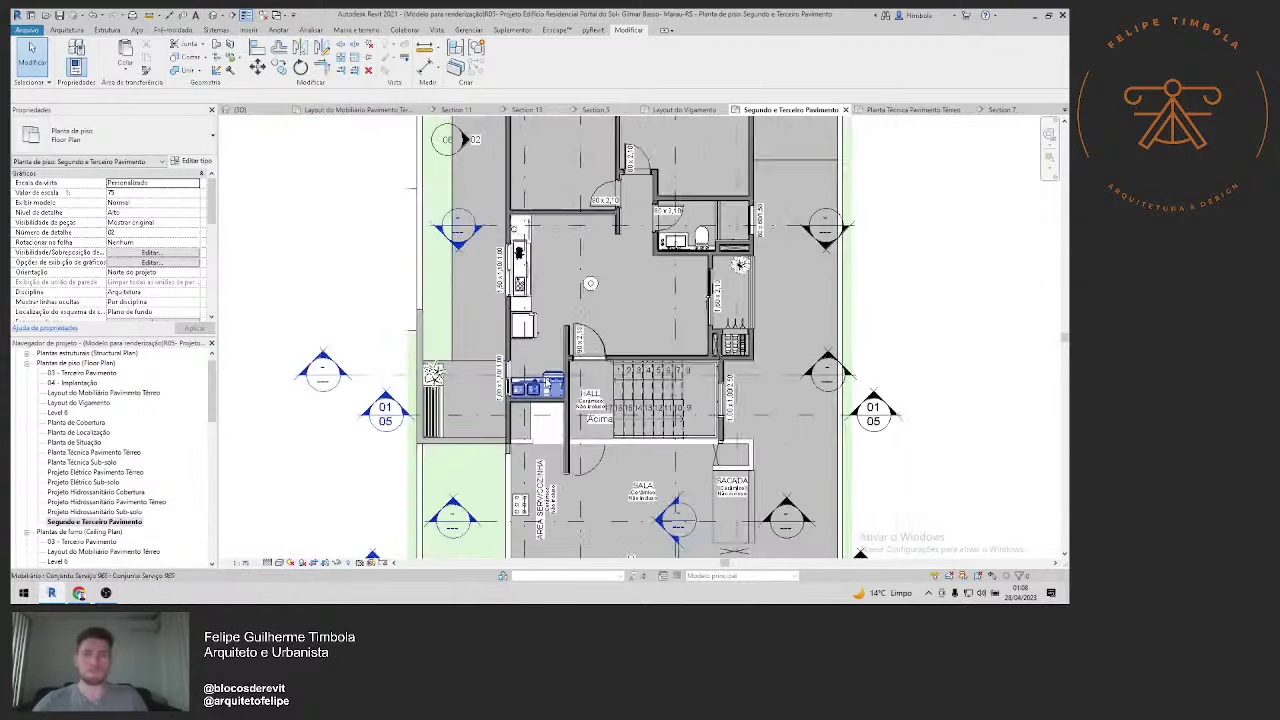
{"action": "scroll", "coordinate": [504, 454], "scroll_direction": "down", "scroll_amount": 2}
Step: Open the Section 8 building section, framed on the lower floors and stair
{"action": "double_click", "coordinate": [635, 478]}
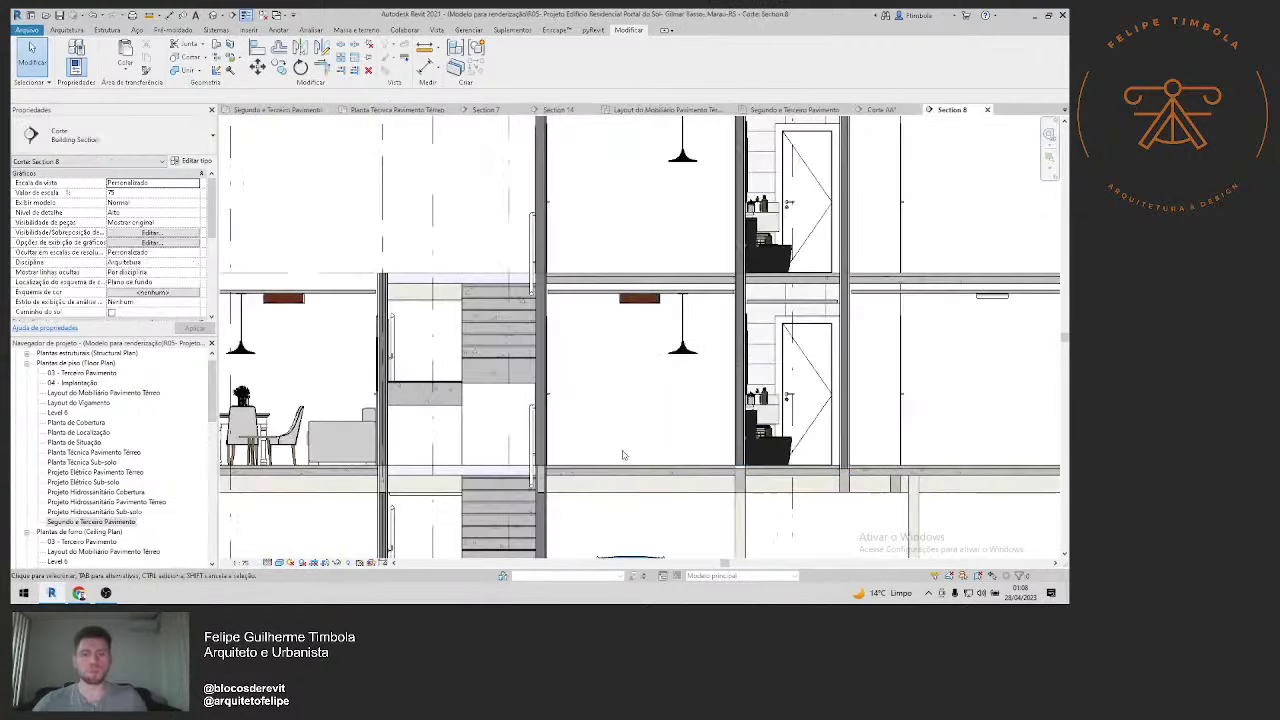
{"action": "scroll", "coordinate": [554, 527], "scroll_direction": "up", "scroll_amount": 2}
{"action": "scroll", "coordinate": [554, 527], "scroll_direction": "down", "scroll_amount": 2}
{"action": "middle_click_drag", "start_coordinate": [554, 527], "coordinate": [753, 312]}
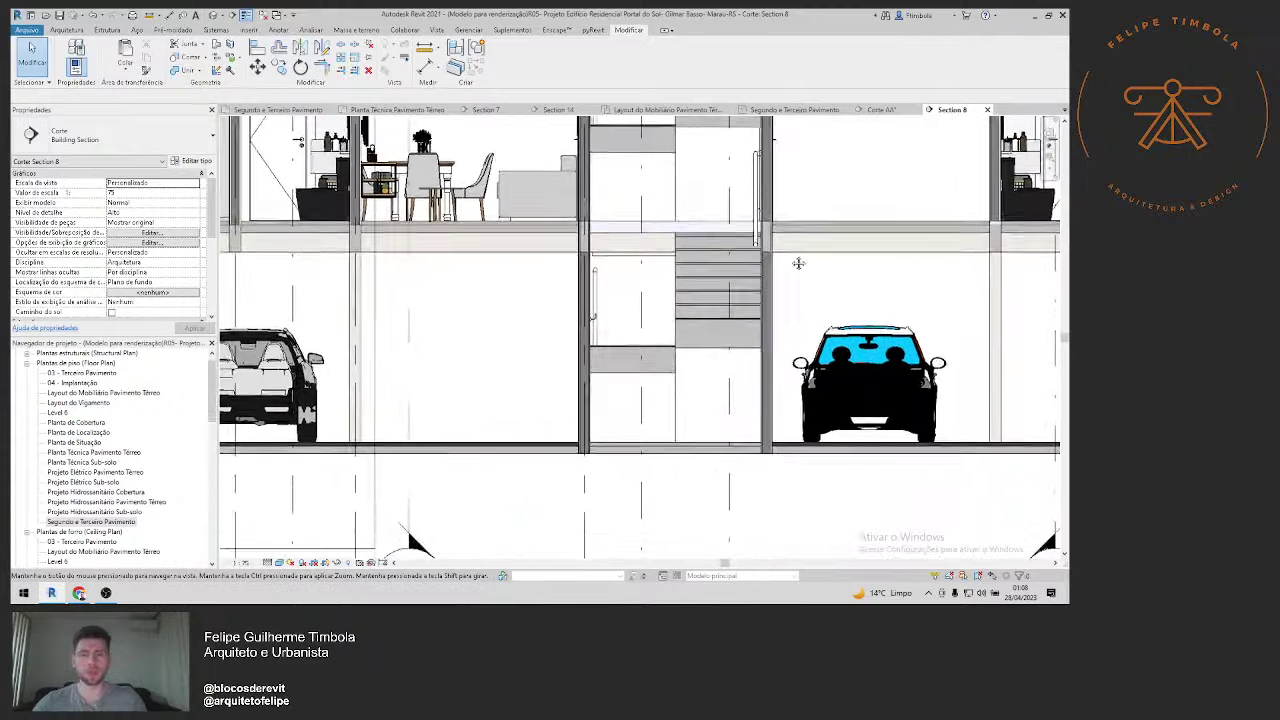
{"action": "scroll", "coordinate": [753, 312], "scroll_direction": "up", "scroll_amount": 2}
Step: Copy the concrete beam and paste it Aligned to Selected Levels
{"action": "left_click", "coordinate": [756, 285]}
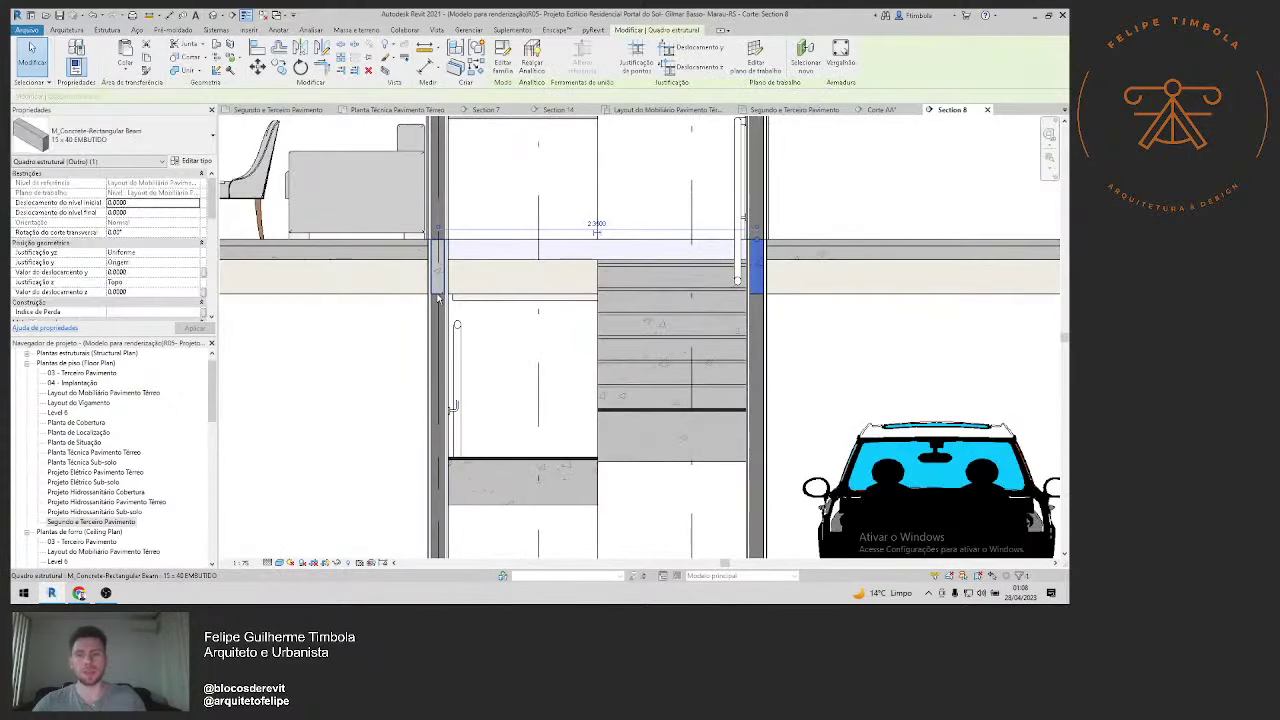
{"action": "key", "text": "ctrl+c"}
{"action": "left_click", "coordinate": [134, 72]}
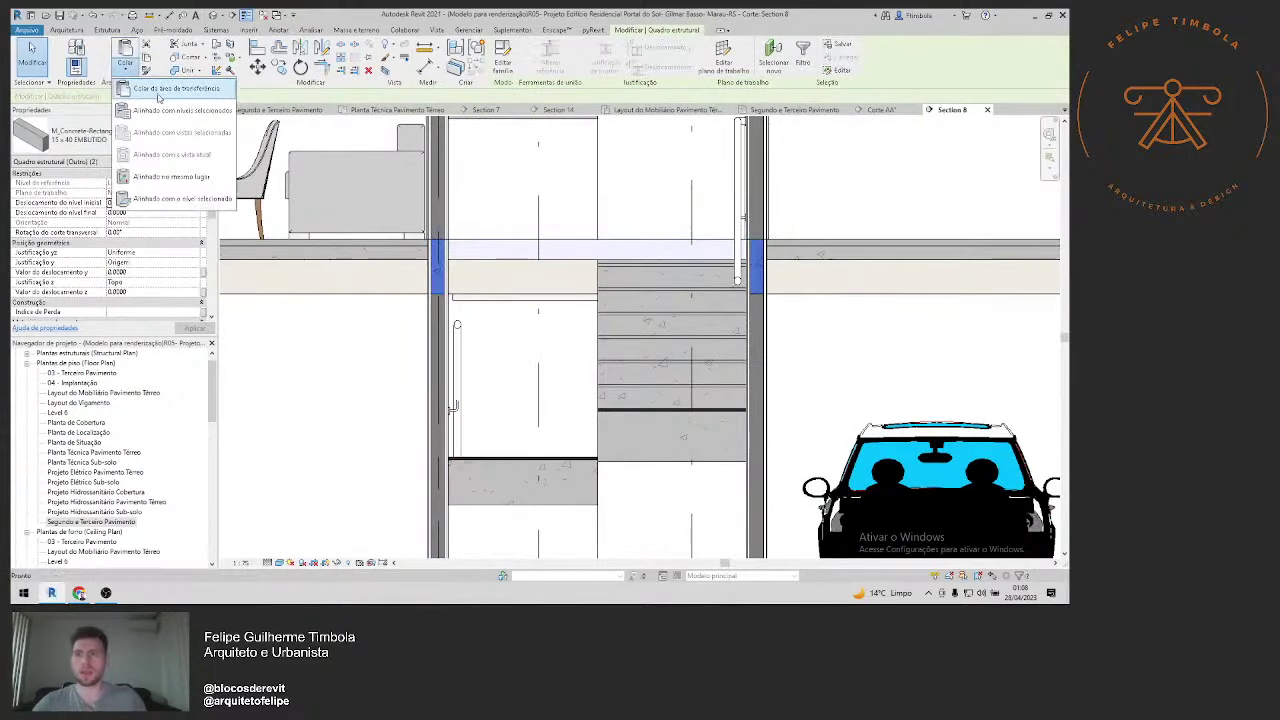
{"action": "left_click", "coordinate": [170, 112]}
{"action": "key", "text": "Return"}
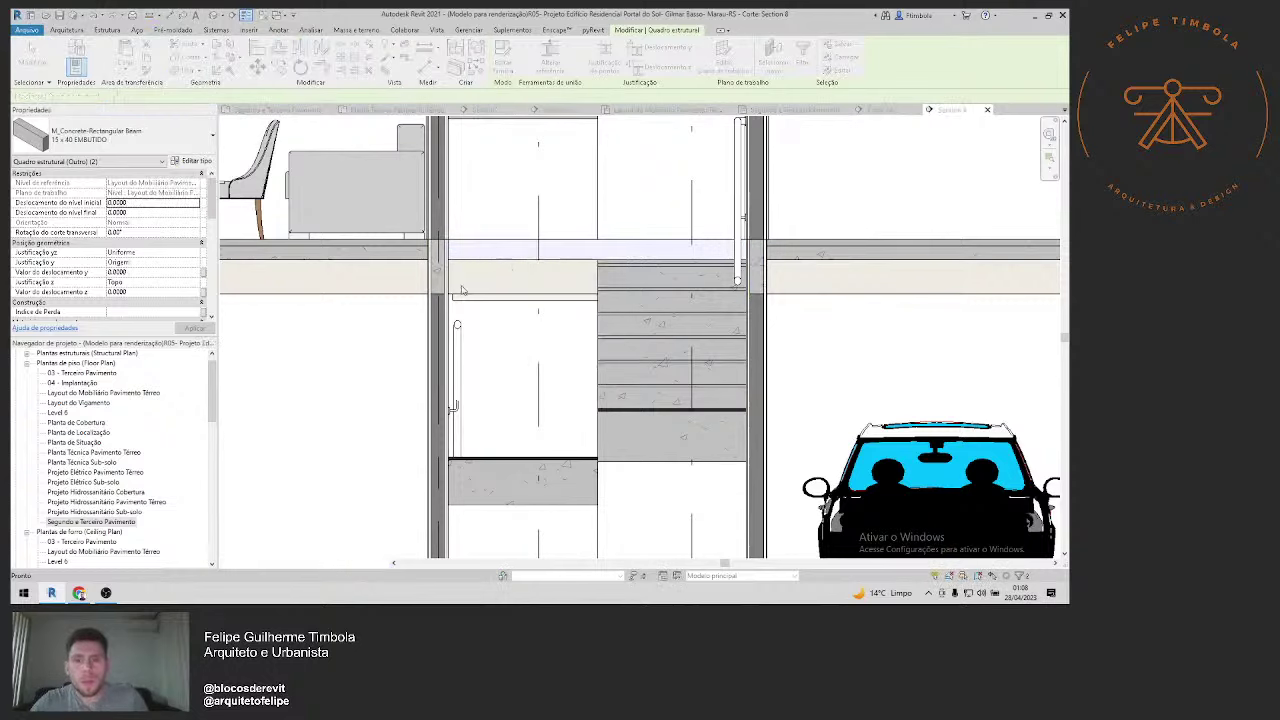
Step: In the {3D} view, join the concrete beam and wall pieces with Join Geometry
{"action": "left_click", "coordinate": [212, 16]}
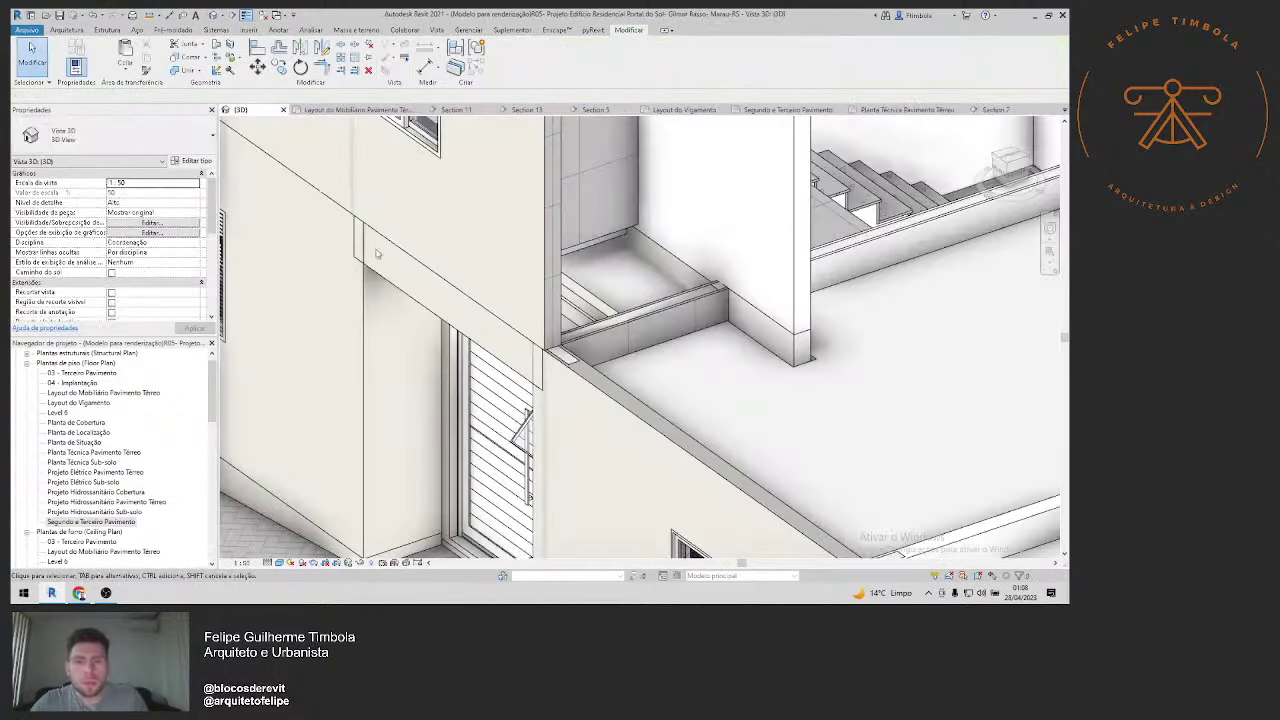
{"action": "scroll", "coordinate": [530, 395], "scroll_direction": "up", "scroll_amount": 3}
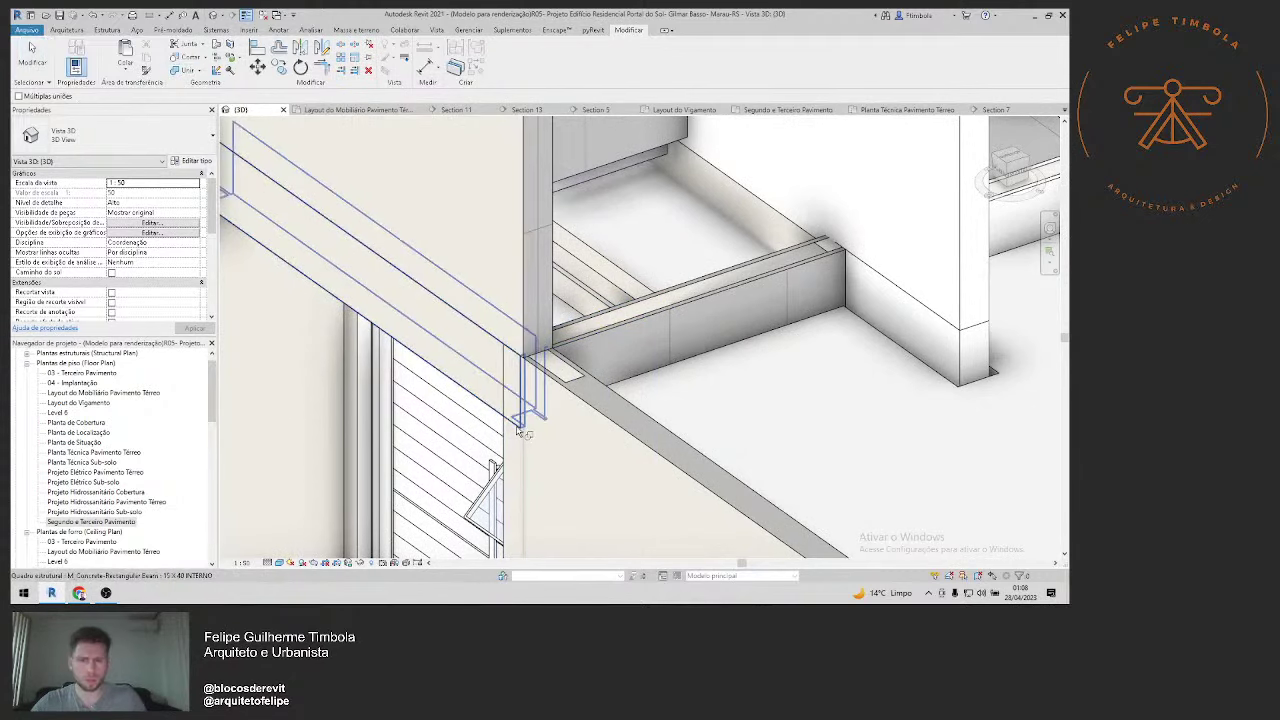
{"action": "left_click", "coordinate": [512, 434]}
{"action": "left_click", "coordinate": [512, 434]}
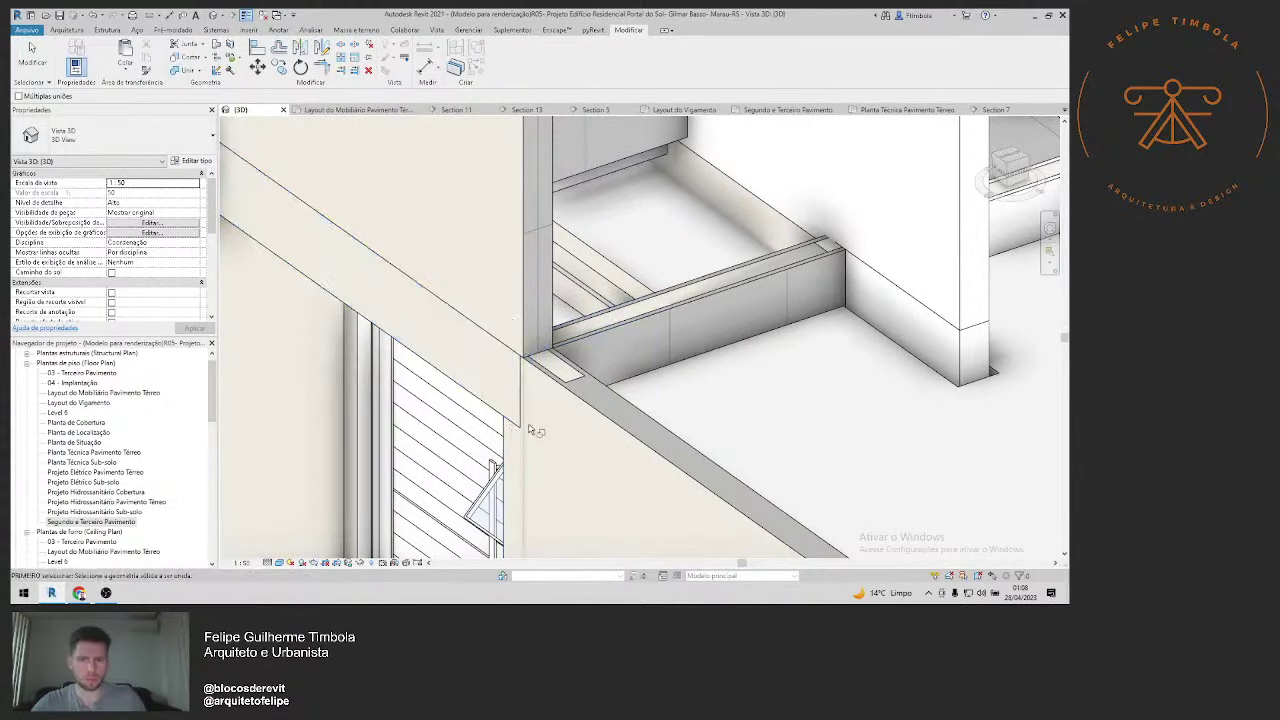
{"action": "left_click", "coordinate": [530, 428]}
{"action": "left_click", "coordinate": [565, 347]}
{"action": "left_click", "coordinate": [563, 357]}
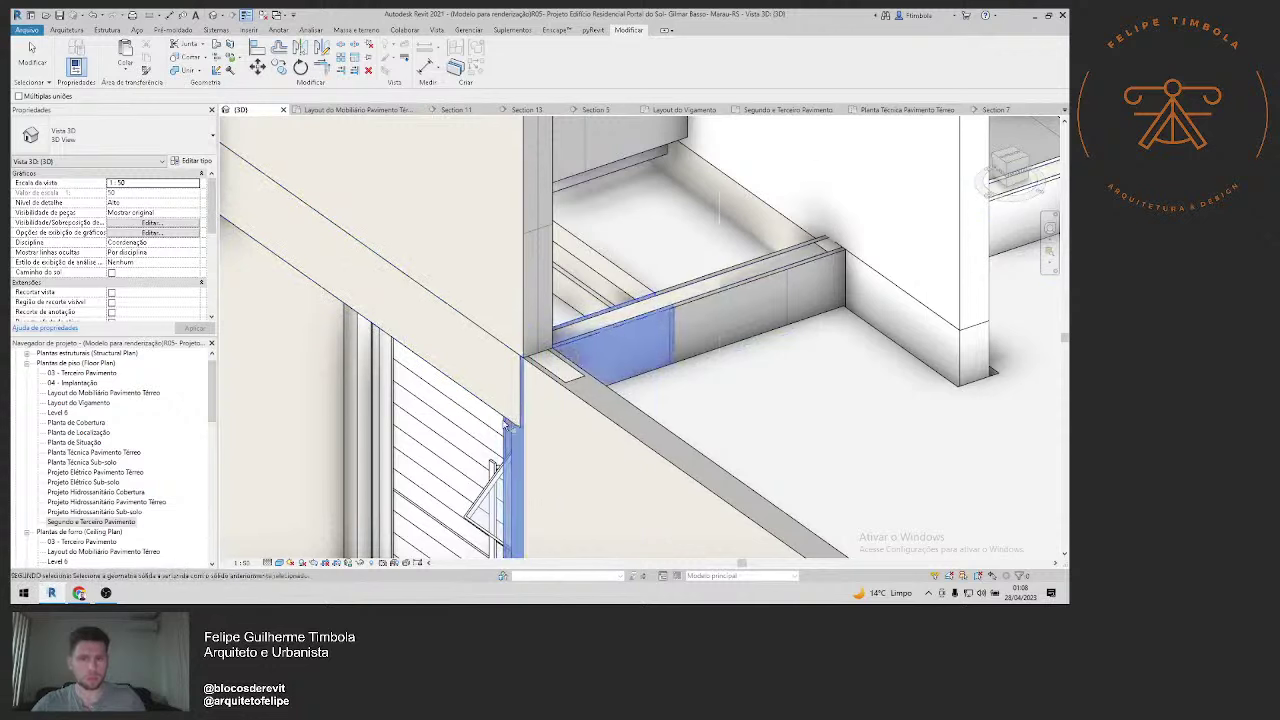
{"action": "left_click", "coordinate": [525, 337]}
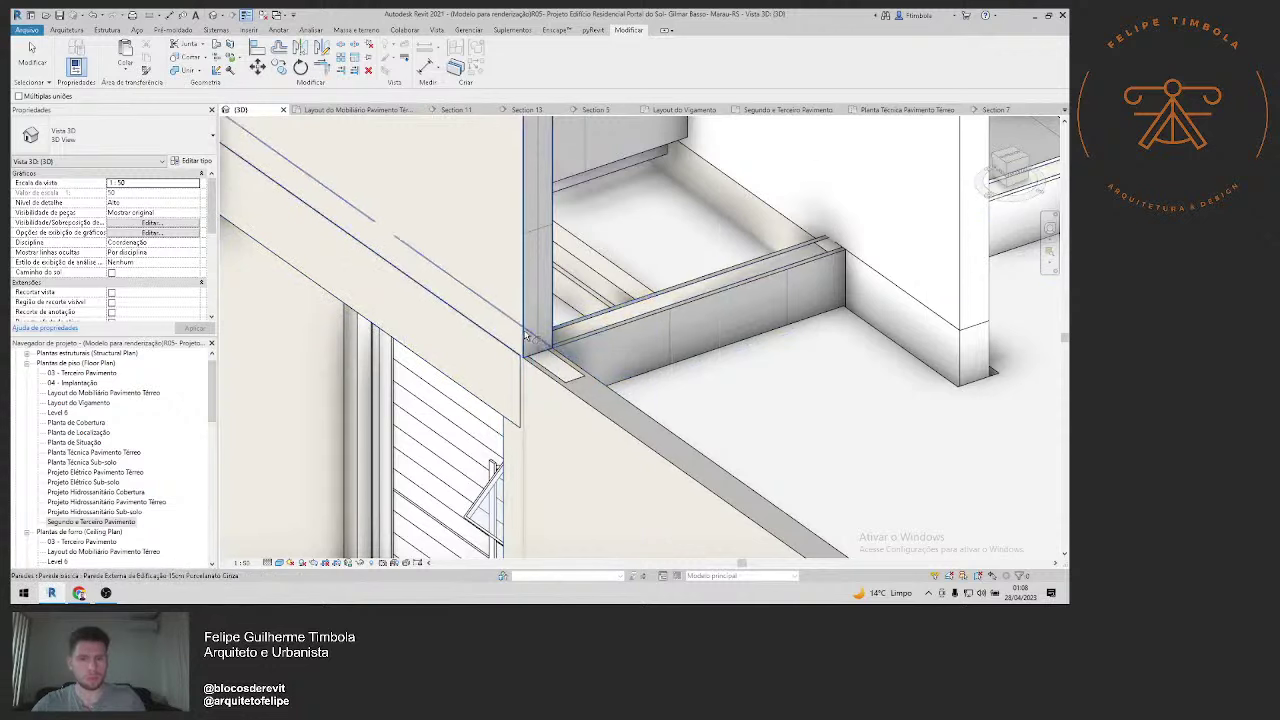
{"action": "key", "text": "Escape"}
Step: Change the beam above the entrance door to type 15 X 40 EMBUTIDO
{"action": "middle_click_drag", "start_coordinate": [573, 423], "coordinate": [483, 341], "text": "shift"}
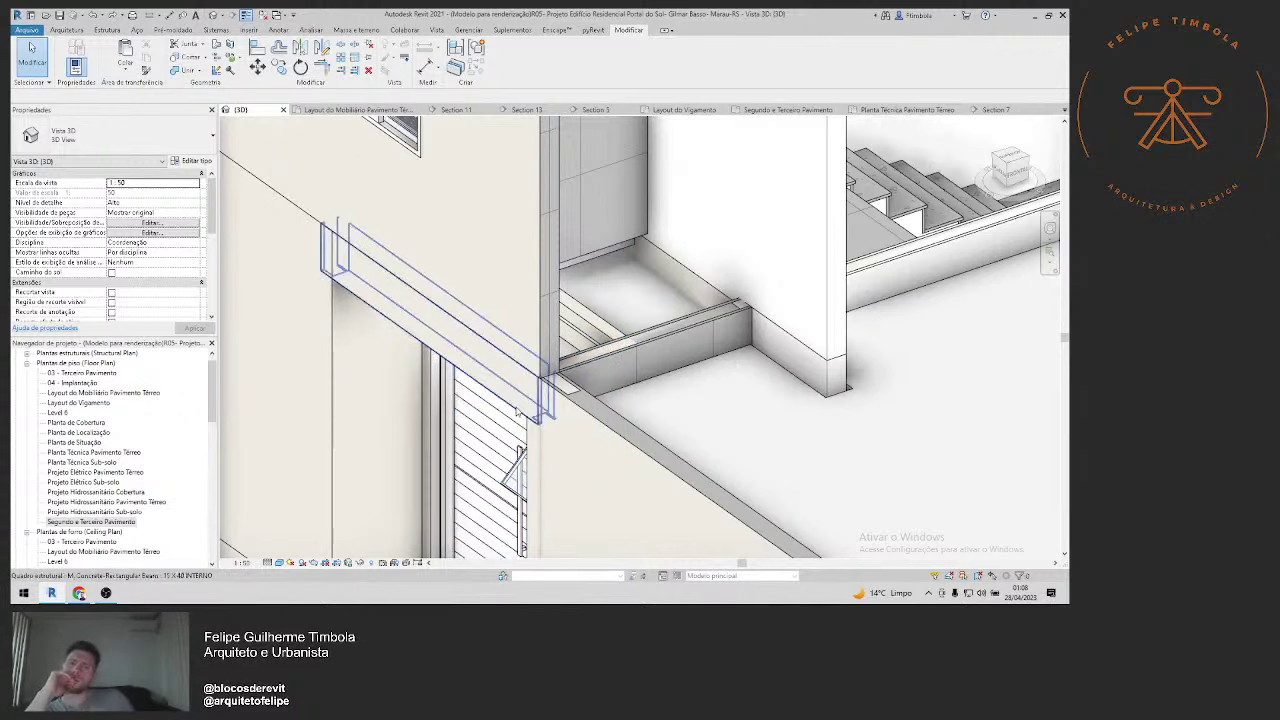
{"action": "left_click", "coordinate": [538, 416]}
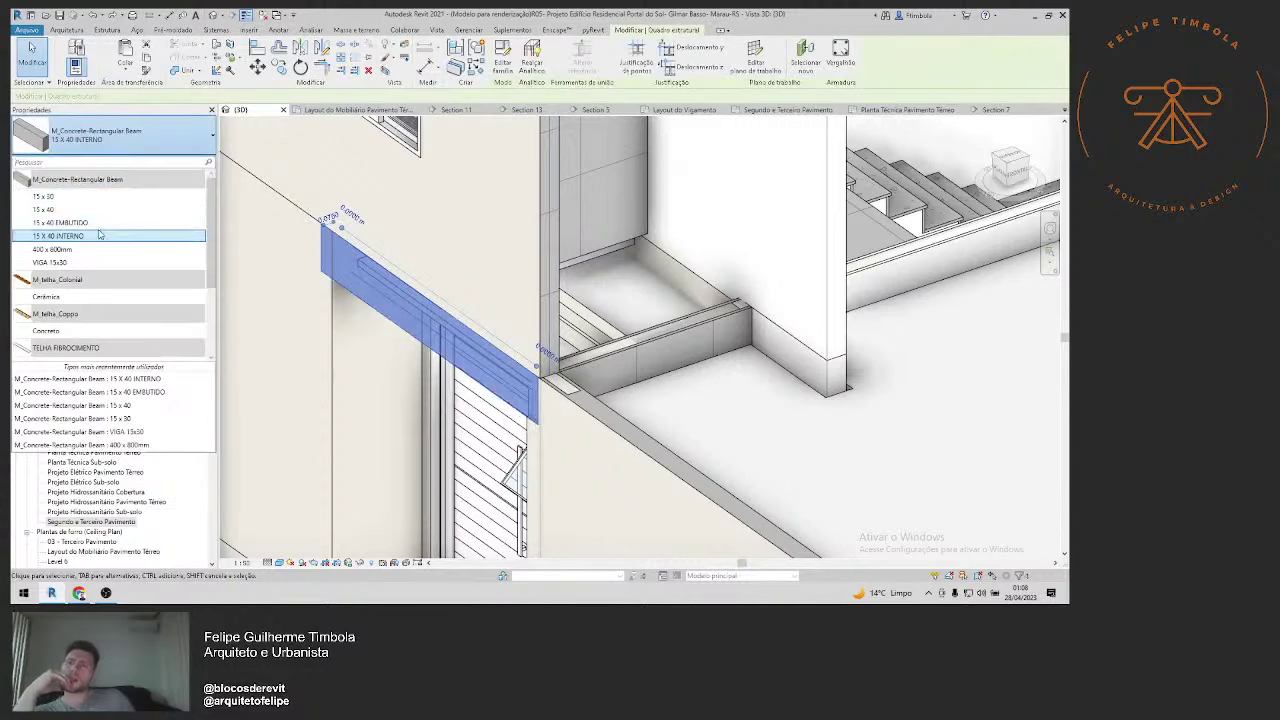
{"action": "left_click", "coordinate": [130, 135]}
{"action": "left_click", "coordinate": [100, 220]}
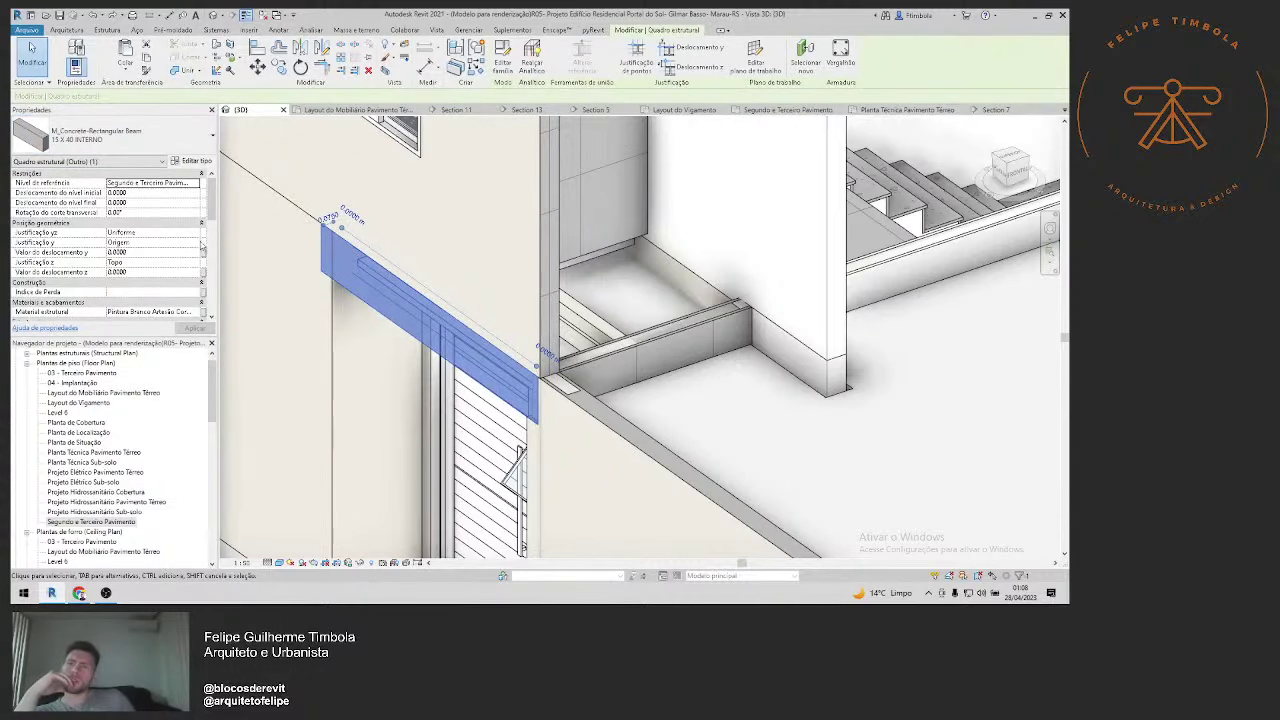
{"action": "key", "text": "Escape"}
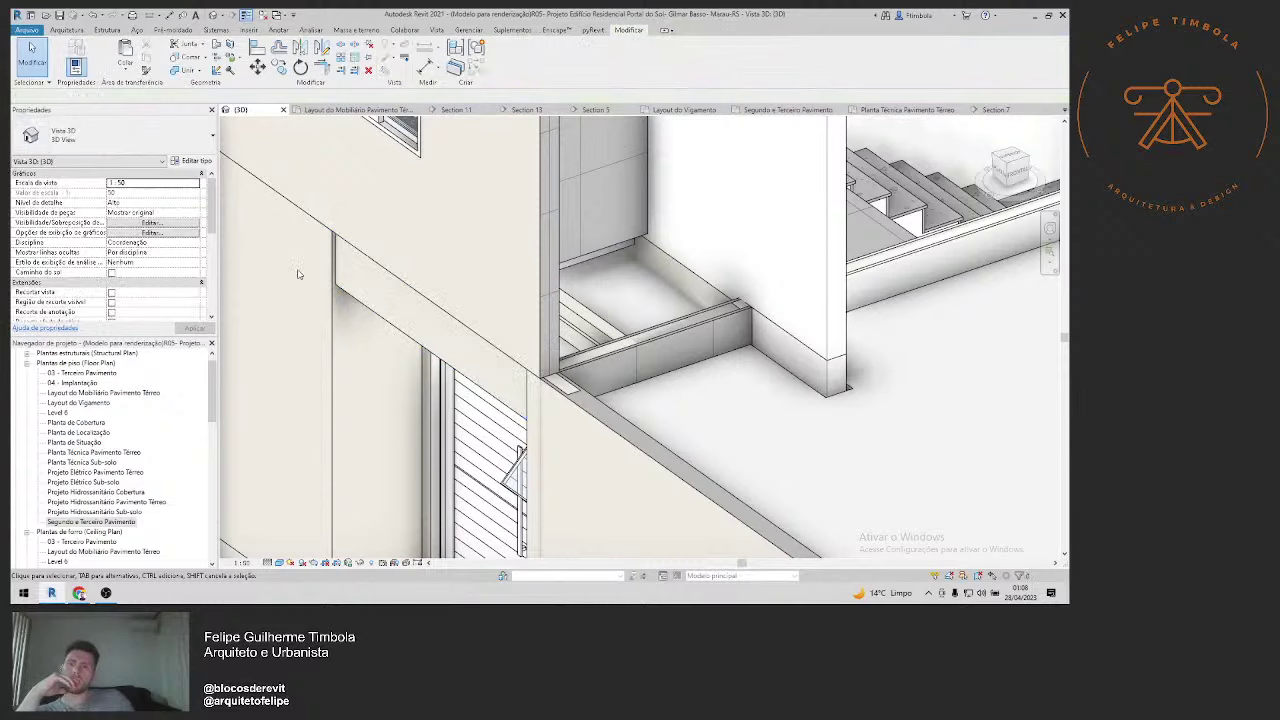
Step: Orbit to a front view of the house and check the entrance canopy
{"action": "scroll", "coordinate": [297, 274], "scroll_direction": "down", "scroll_amount": 3}
{"action": "scroll", "coordinate": [297, 275], "scroll_direction": "up", "scroll_amount": 1}
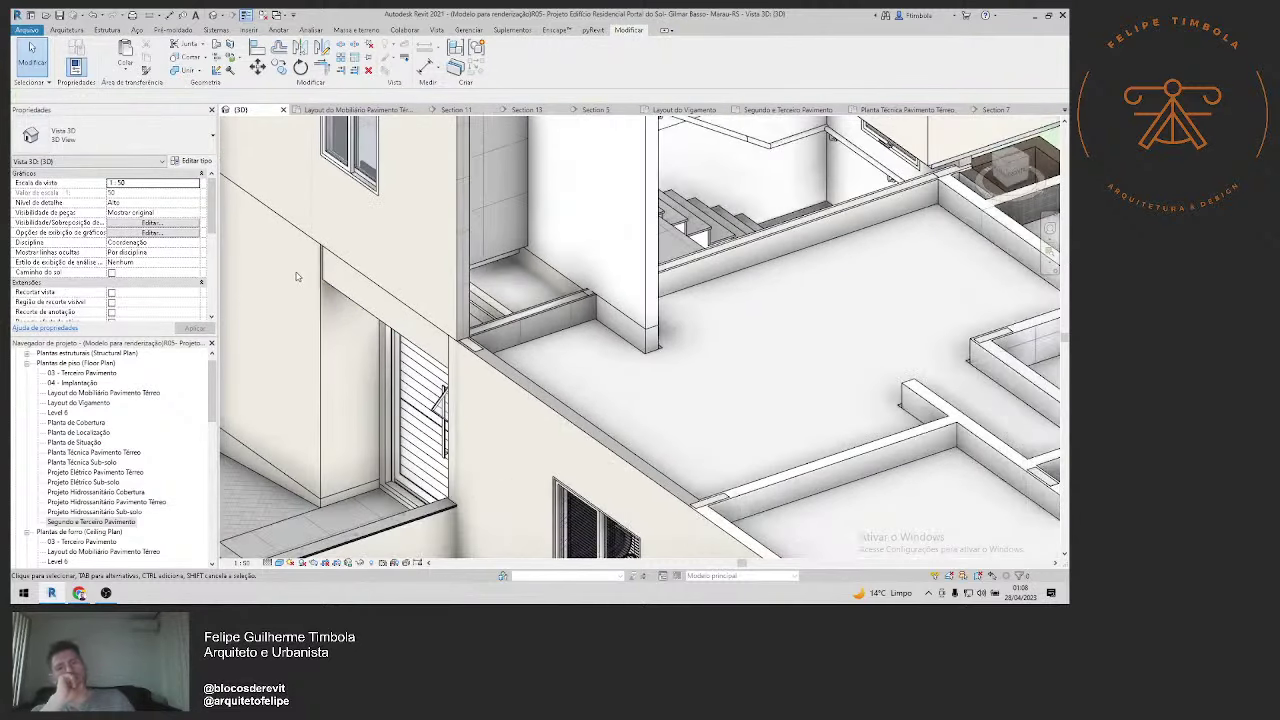
{"action": "middle_click_drag", "start_coordinate": [286, 283], "coordinate": [432, 281], "text": "shift"}
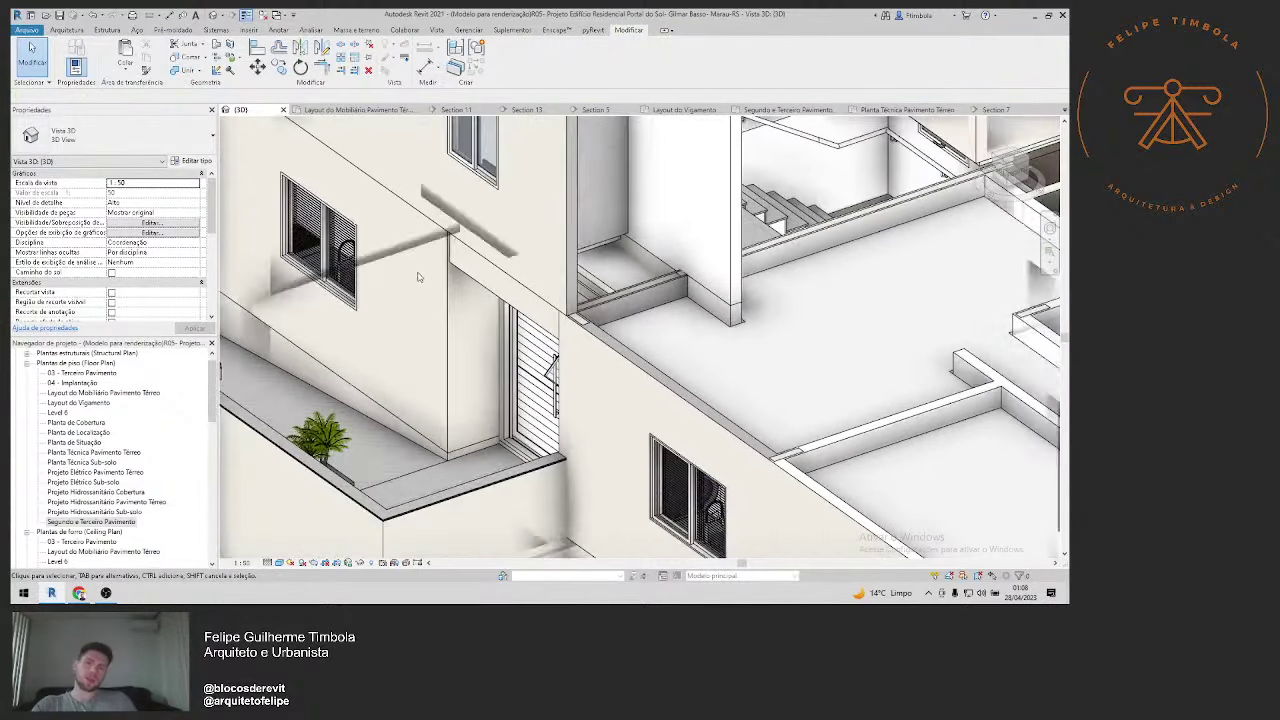
{"action": "scroll", "coordinate": [432, 281], "scroll_direction": "down", "scroll_amount": 2}
{"action": "scroll", "coordinate": [447, 276], "scroll_direction": "down", "scroll_amount": 1}
{"action": "scroll", "coordinate": [424, 280], "scroll_direction": "down", "scroll_amount": 1}
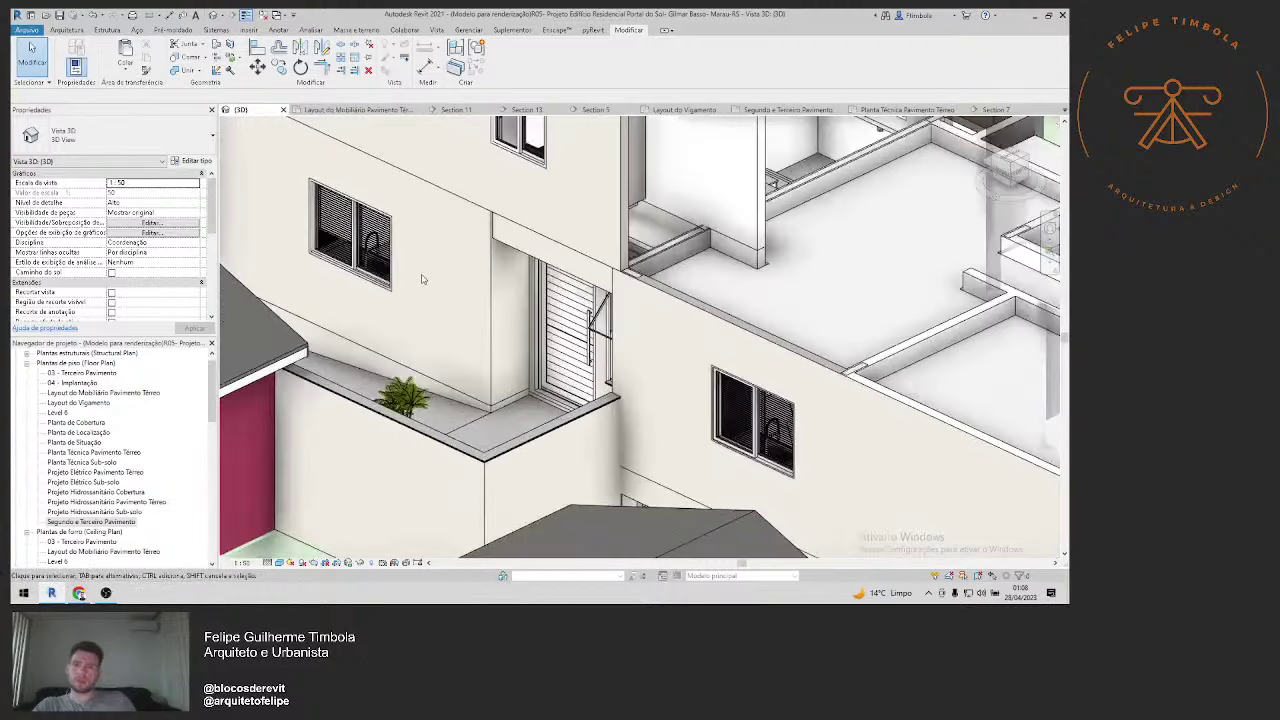
{"action": "scroll", "coordinate": [478, 281], "scroll_direction": "down", "scroll_amount": 1}
{"action": "middle_click_drag", "start_coordinate": [478, 281], "coordinate": [547, 305], "text": "shift"}
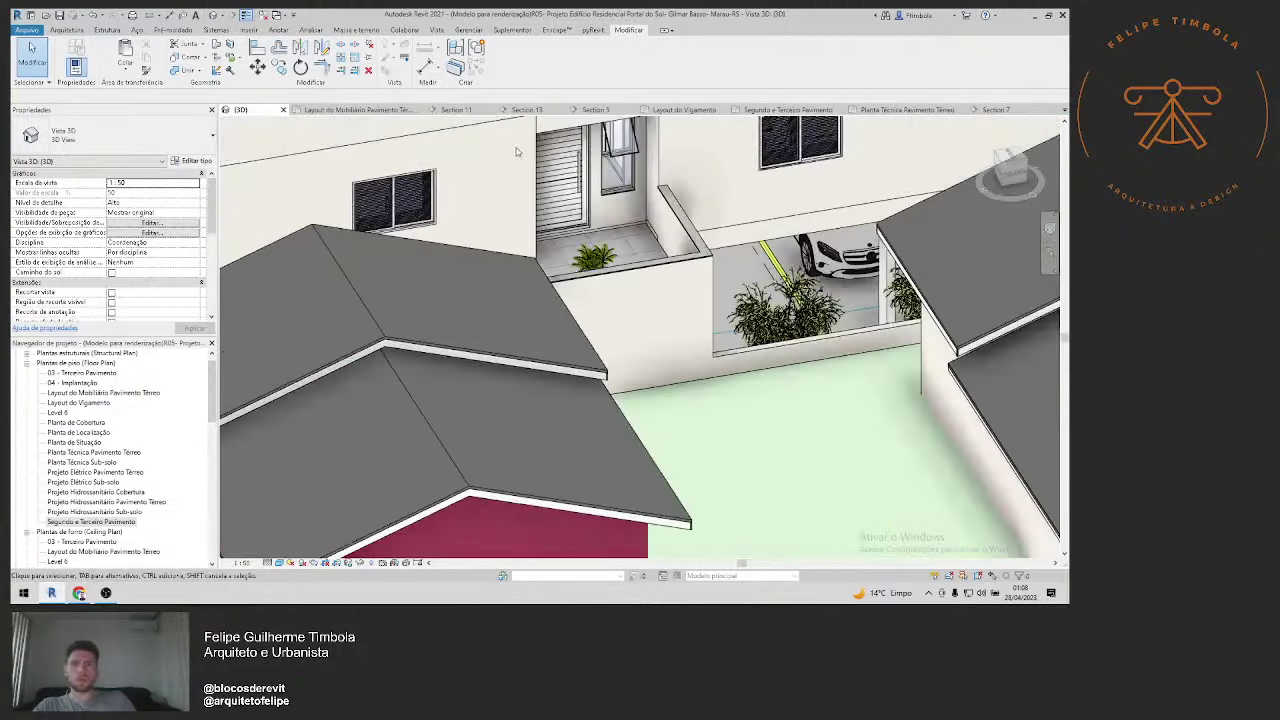
{"action": "scroll", "coordinate": [547, 305], "scroll_direction": "up", "scroll_amount": 3}
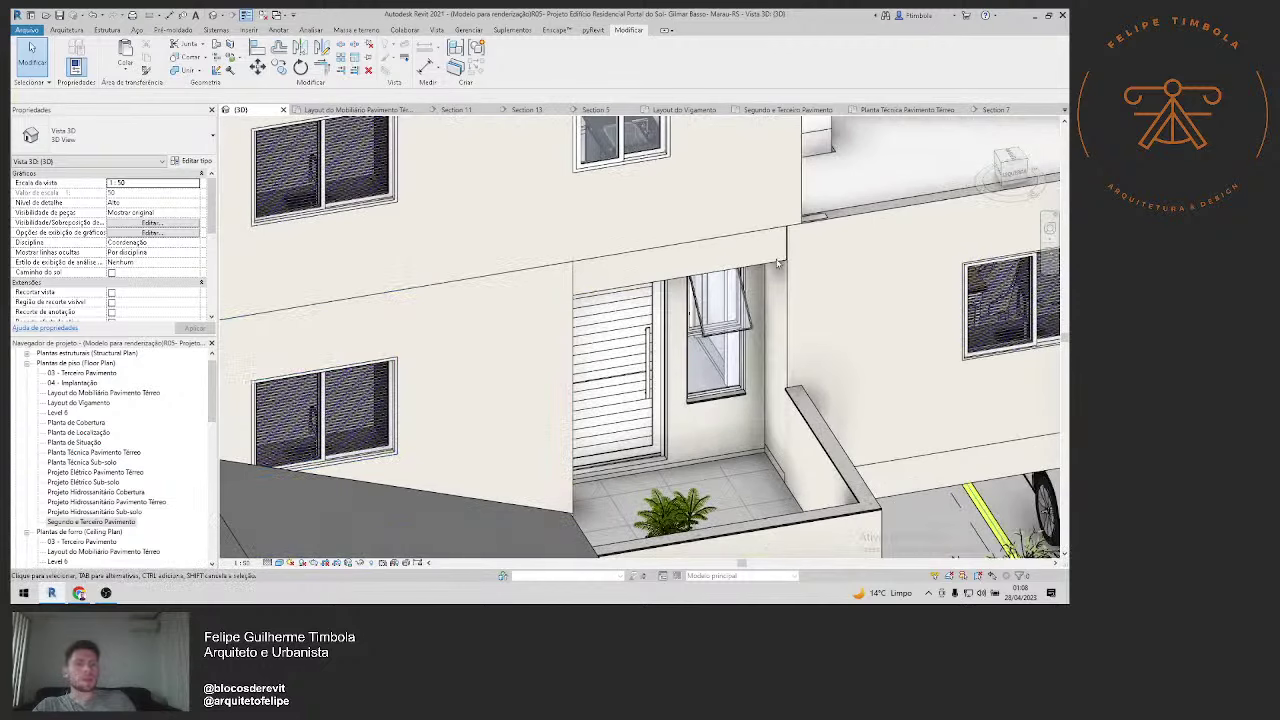
{"action": "left_click", "coordinate": [778, 265]}
{"action": "key", "text": "Escape"}
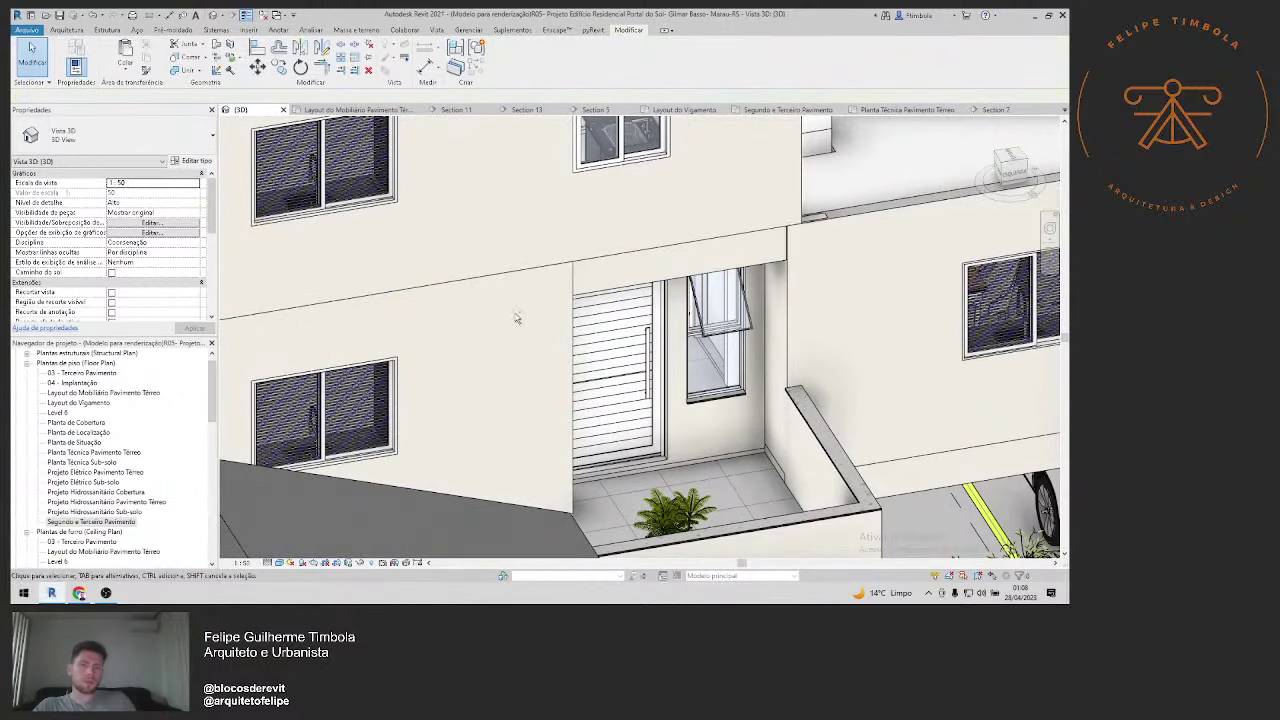
Step: Orbit higher around the entrance facade to inspect the upper floors
{"action": "middle_click_drag", "start_coordinate": [517, 318], "coordinate": [522, 293], "text": "shift"}
{"action": "scroll", "coordinate": [522, 293], "scroll_direction": "down", "scroll_amount": 1}
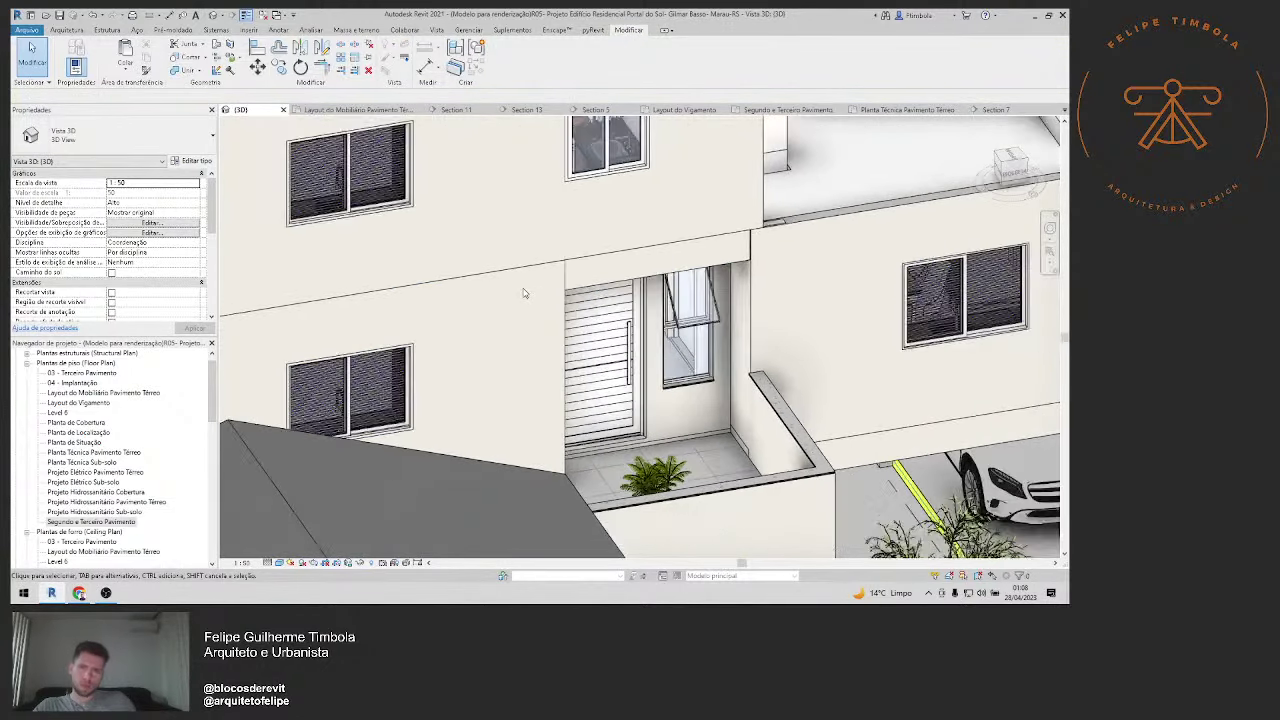
{"action": "mouse_move", "coordinate": [522, 295]}
{"action": "middle_mouse_down", "text": "shift"}
{"action": "mouse_move", "coordinate": [532, 349]}
{"action": "mouse_move", "coordinate": [612, 410]}
{"action": "middle_mouse_up", "text": "shift"}
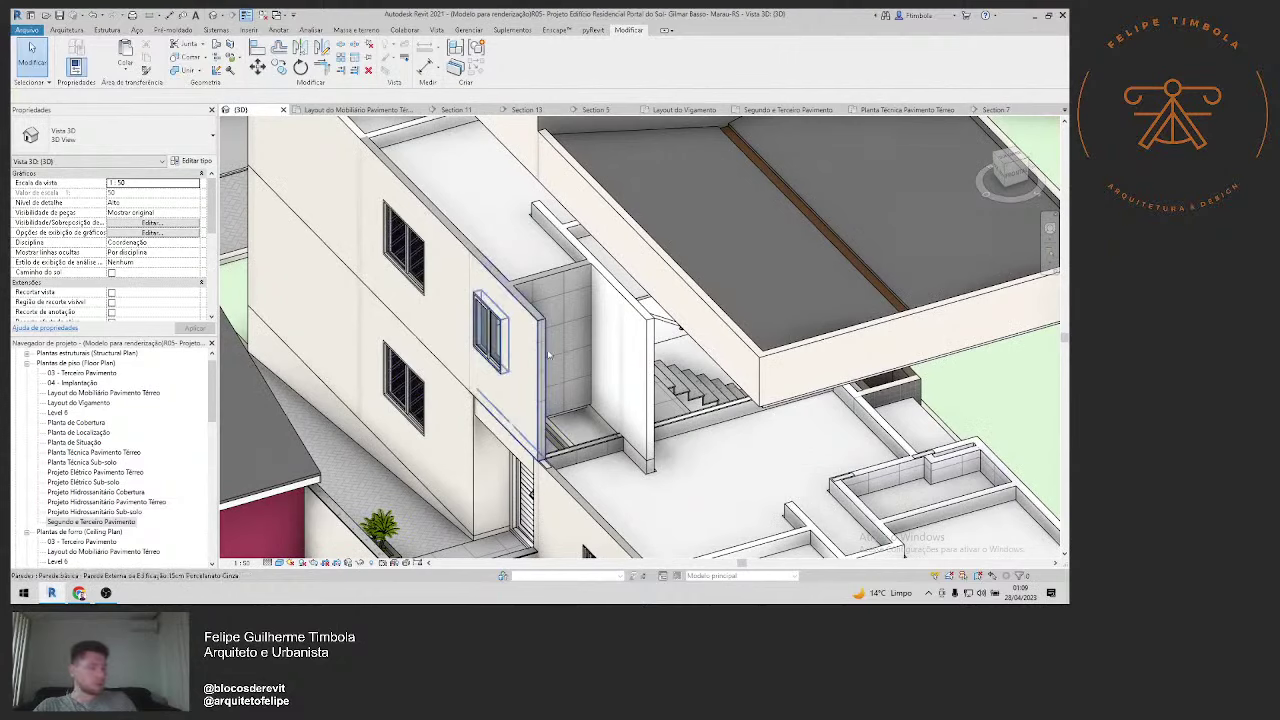
{"action": "scroll", "coordinate": [545, 340], "scroll_direction": "down", "scroll_amount": 2}
{"action": "scroll", "coordinate": [540, 345], "scroll_direction": "down", "scroll_amount": 2}
{"action": "scroll", "coordinate": [497, 390], "scroll_direction": "up", "scroll_amount": 1}
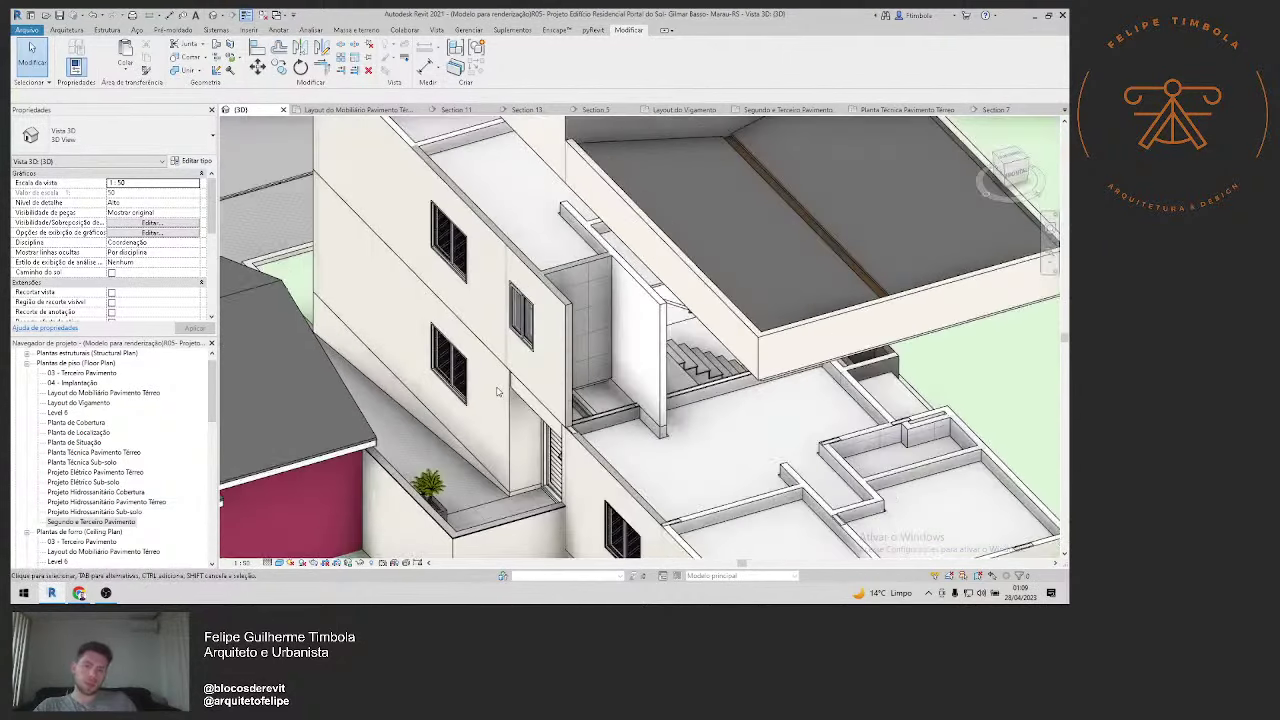
{"action": "scroll", "coordinate": [498, 391], "scroll_direction": "up", "scroll_amount": 1}
{"action": "scroll", "coordinate": [499, 392], "scroll_direction": "up", "scroll_amount": 1}
{"action": "scroll", "coordinate": [500, 393], "scroll_direction": "up", "scroll_amount": 1}
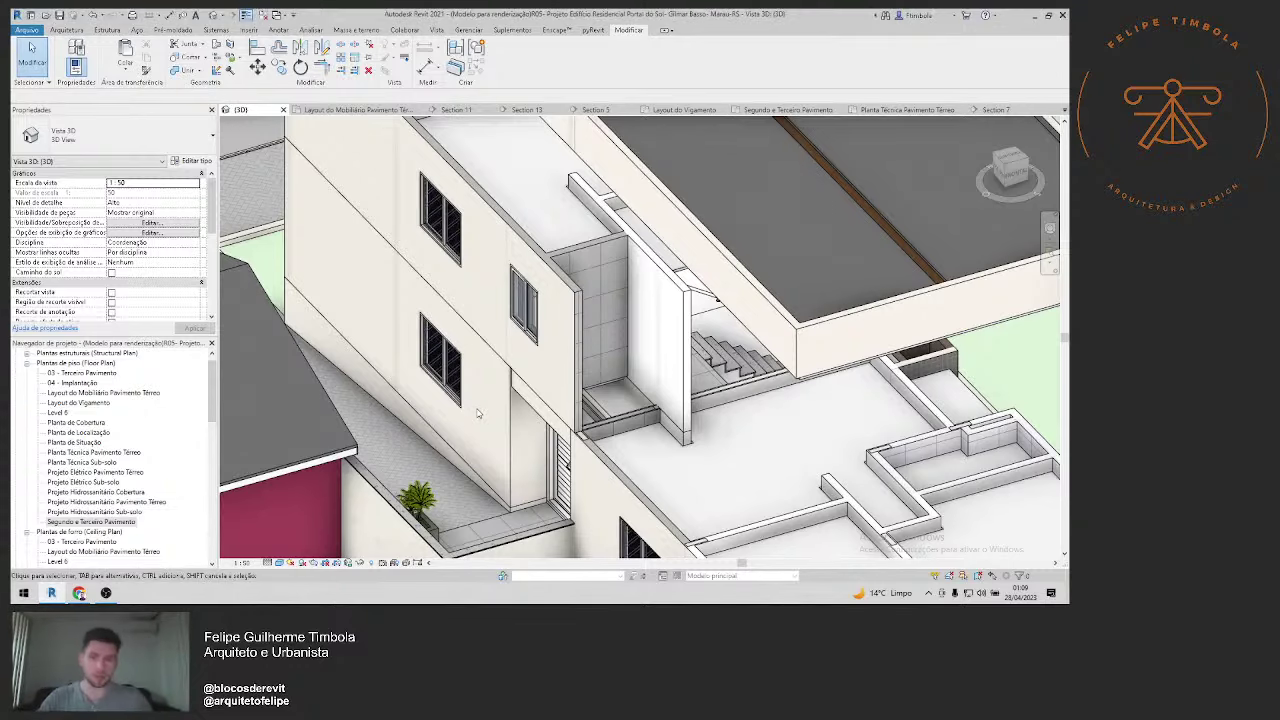
Step: Open the Segundo e Terceiro Pavimento floor plan and pan across it
{"action": "double_click", "coordinate": [90, 521]}
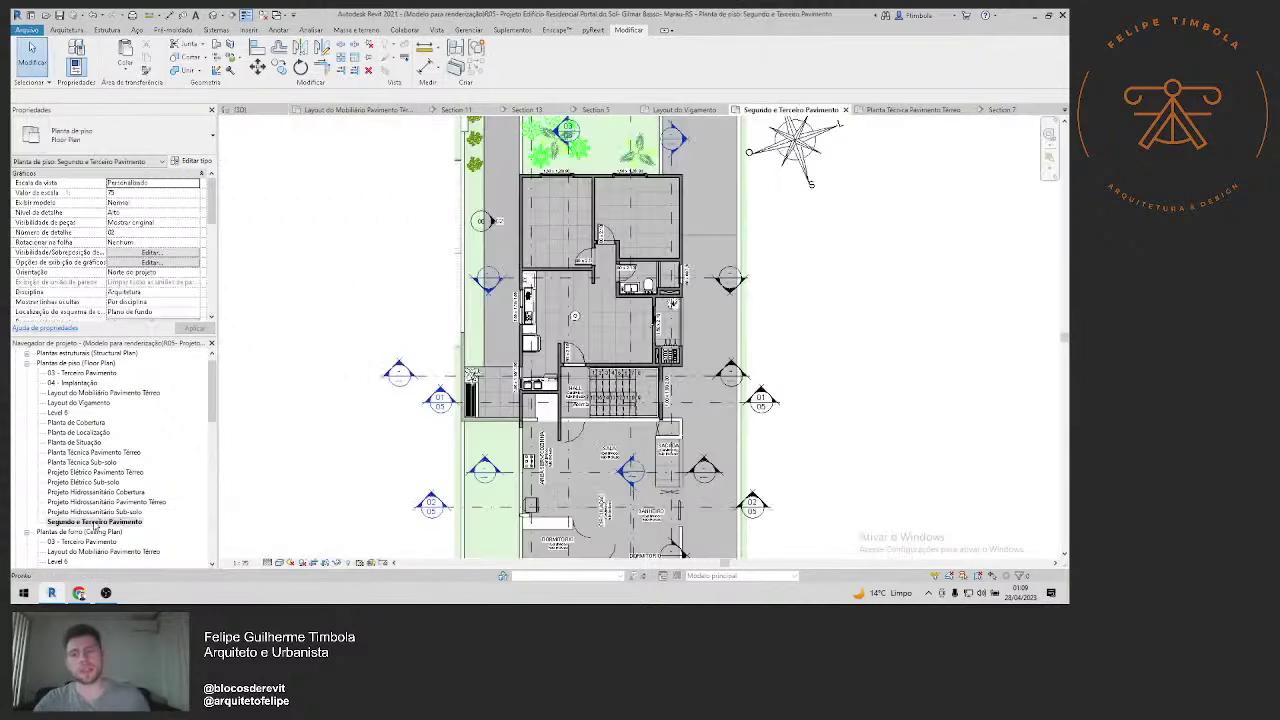
{"action": "scroll", "coordinate": [570, 405], "scroll_direction": "up", "scroll_amount": 3}
{"action": "middle_click_drag", "start_coordinate": [561, 412], "coordinate": [602, 278]}
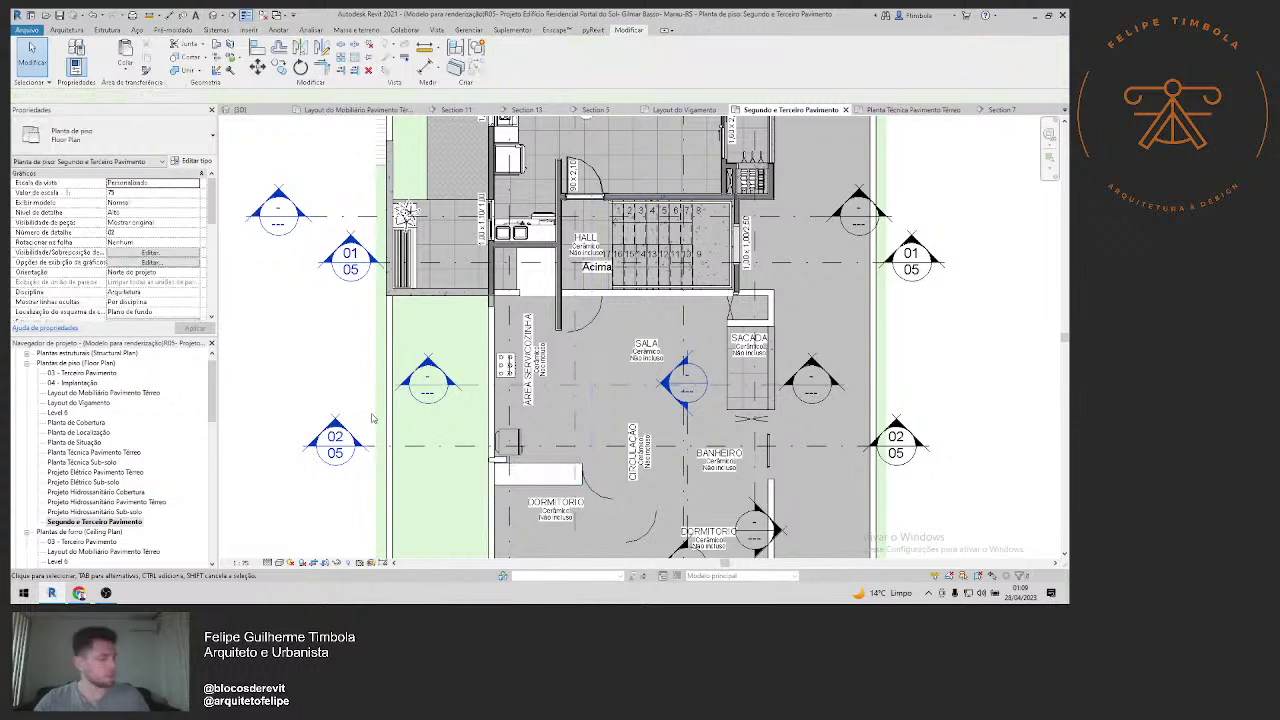
Step: Open Layout do Mobiliário Pavimento Térreo and zoom to the ground-floor apartment
{"action": "double_click", "coordinate": [128, 395]}
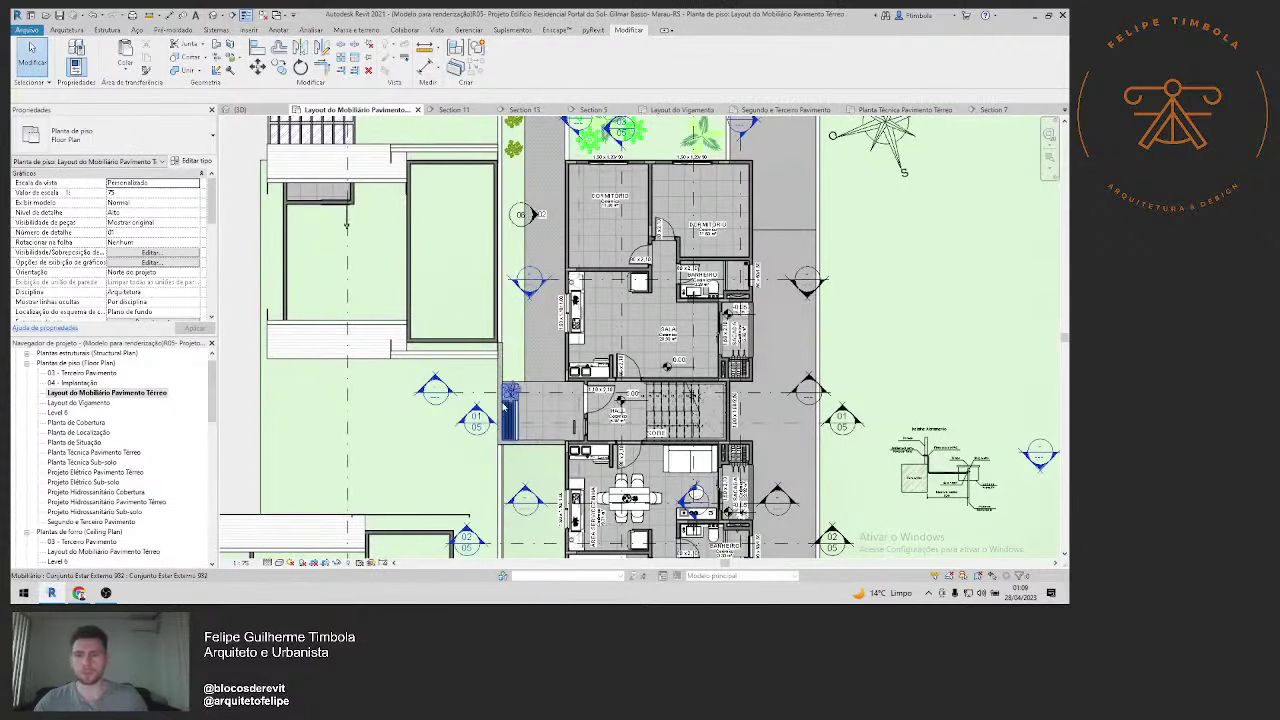
{"action": "scroll", "coordinate": [505, 405], "scroll_direction": "down", "scroll_amount": 2}
{"action": "scroll", "coordinate": [565, 398], "scroll_direction": "up", "scroll_amount": 3}
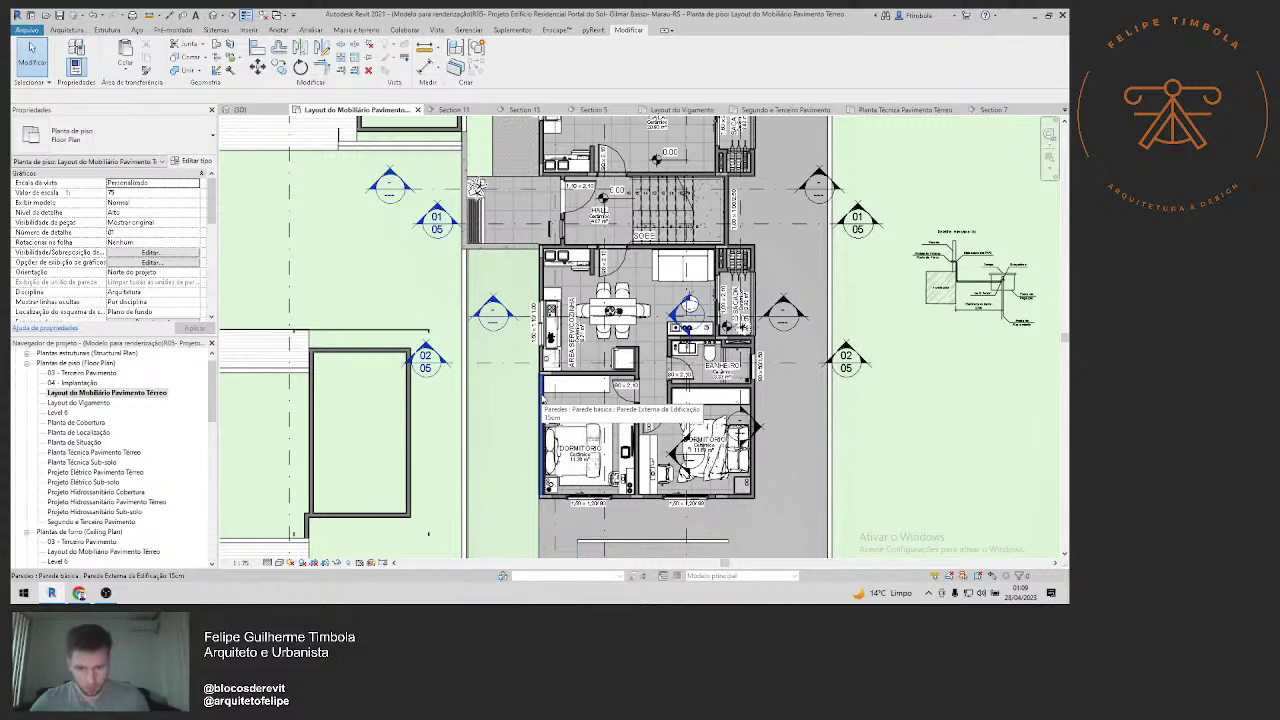
Step: Temporarily isolate the walls in the ground-floor plan view
{"action": "left_click", "coordinate": [543, 400]}
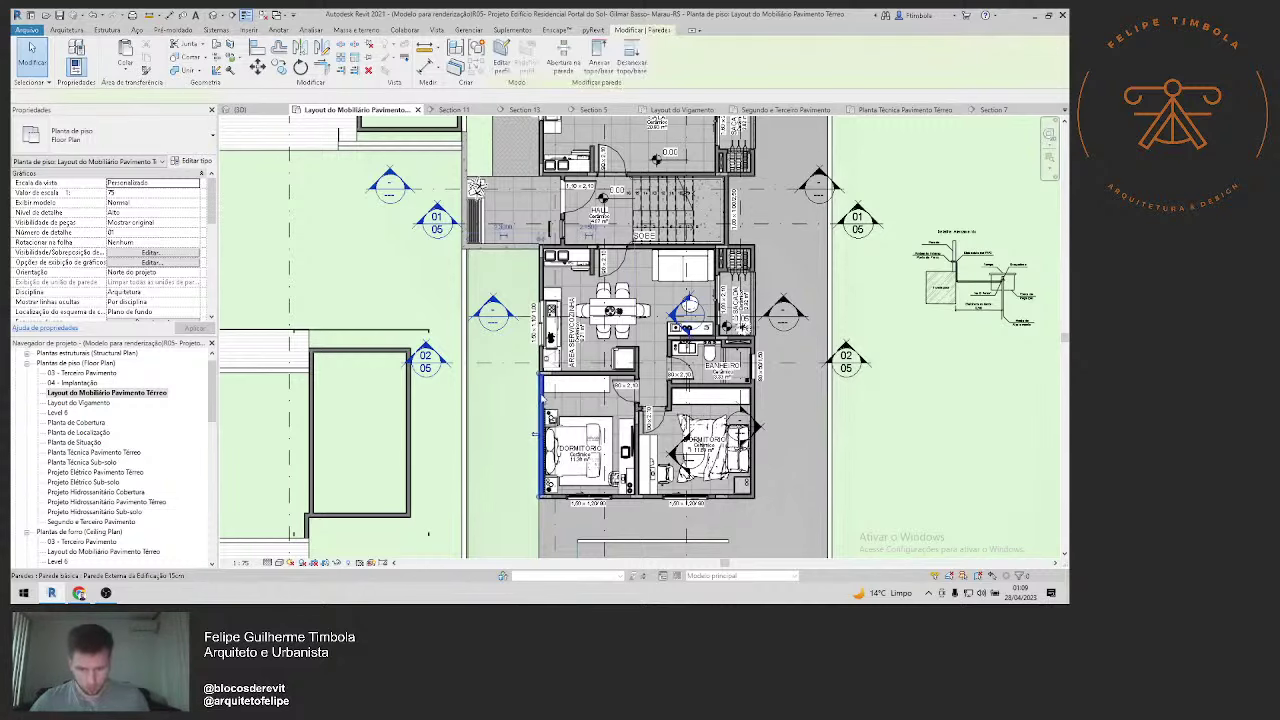
{"action": "left_click", "coordinate": [337, 563]}
{"action": "left_click", "coordinate": [362, 501]}
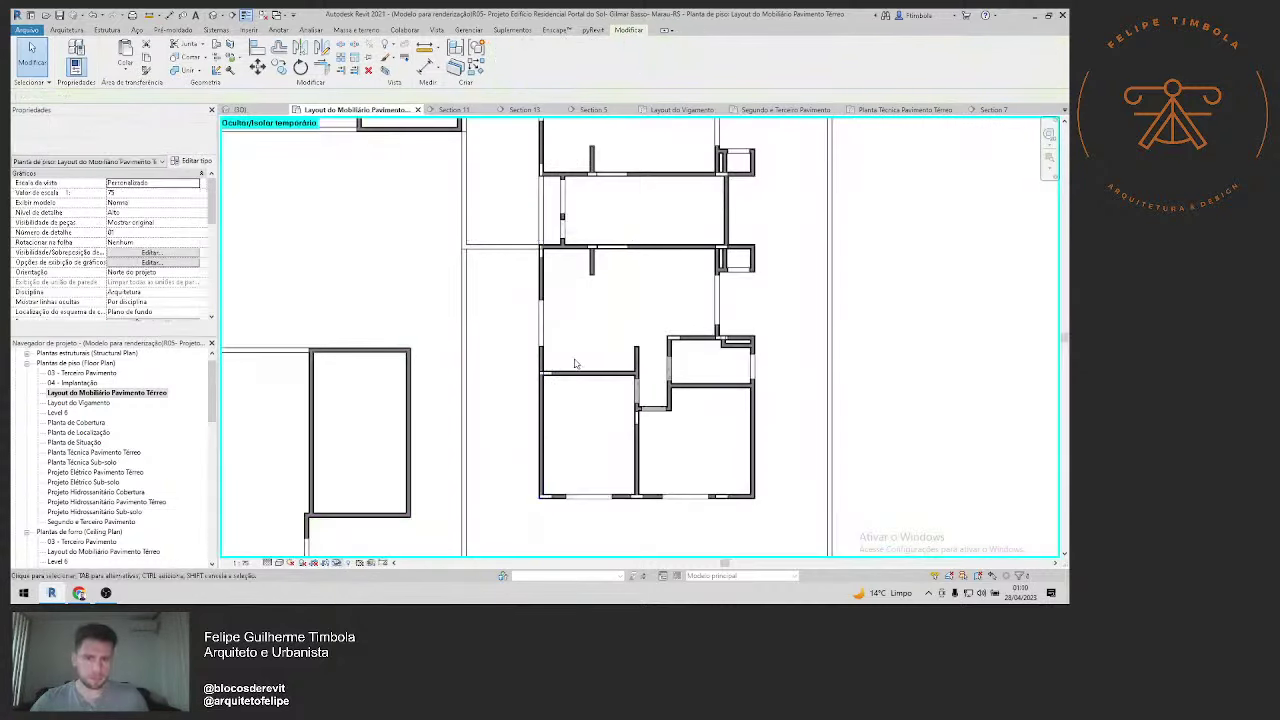
{"action": "scroll", "coordinate": [541, 252], "scroll_direction": "up", "scroll_amount": 2}
Step: Select the left, bottom, right and central ground-floor walls
{"action": "left_click", "coordinate": [538, 300]}
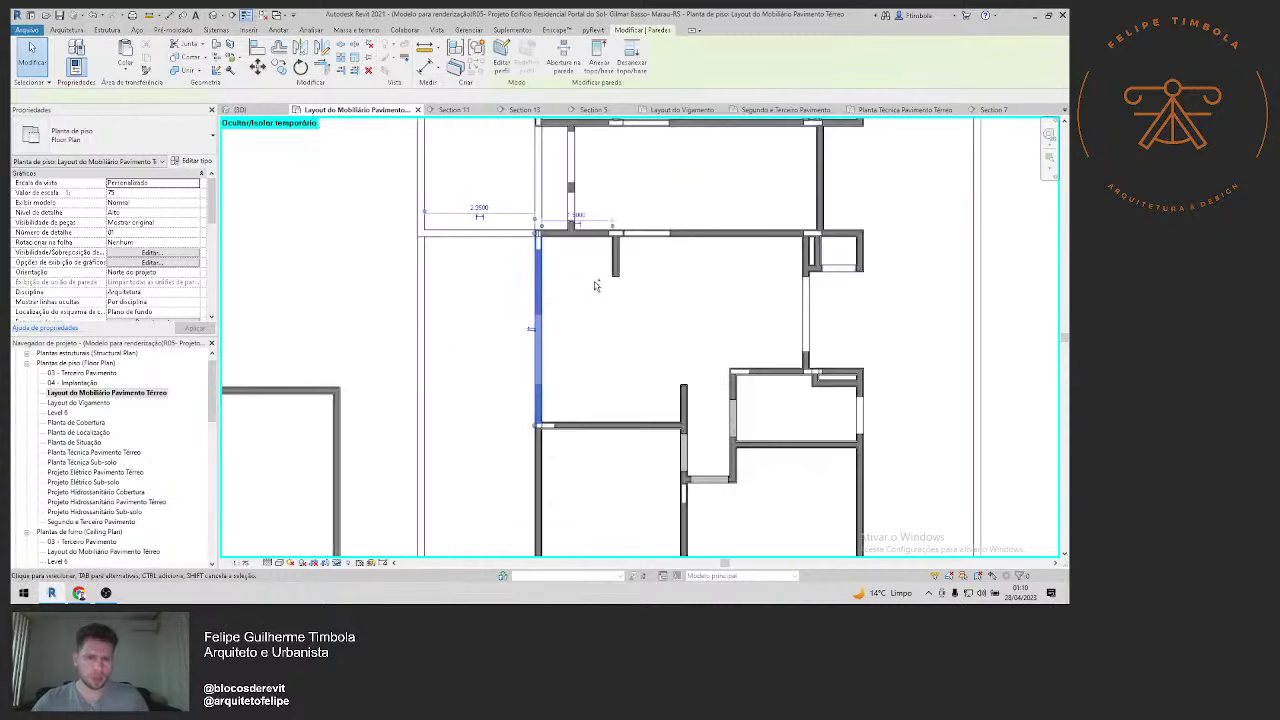
{"action": "left_click", "coordinate": [615, 272], "text": "ctrl"}
{"action": "left_click", "coordinate": [591, 360]}
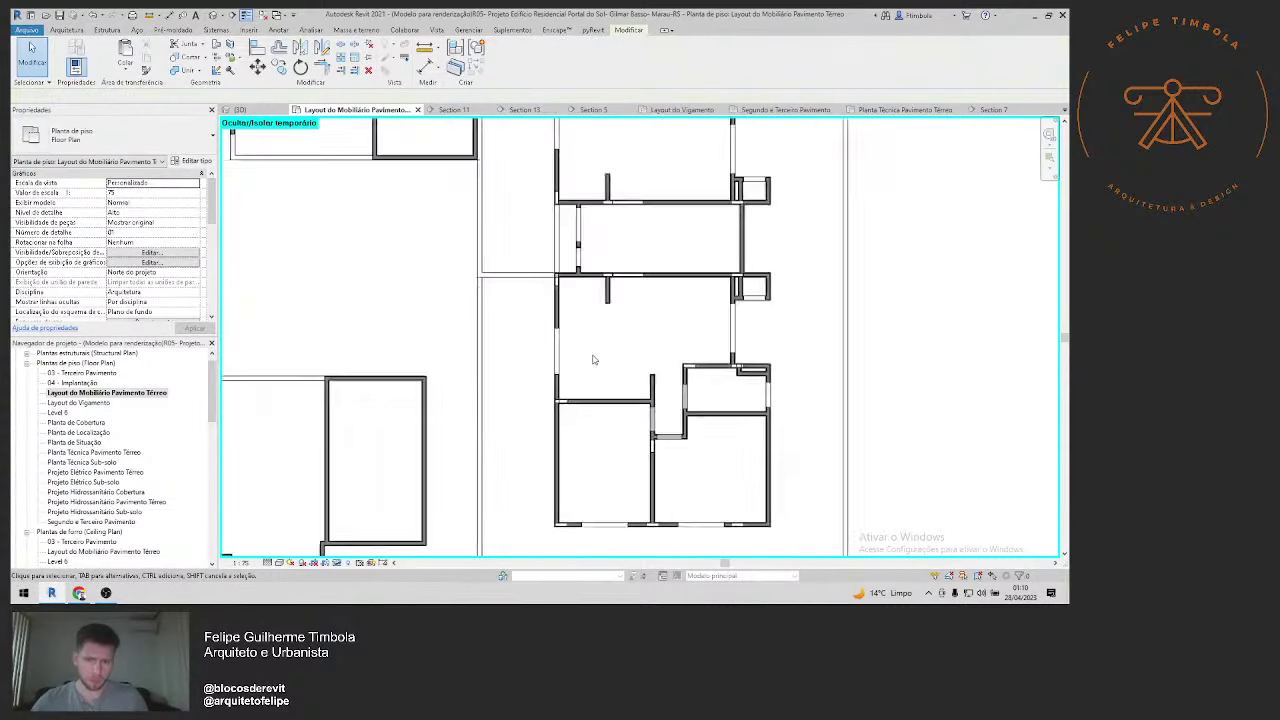
{"action": "scroll", "coordinate": [592, 360], "scroll_direction": "down", "scroll_amount": 2}
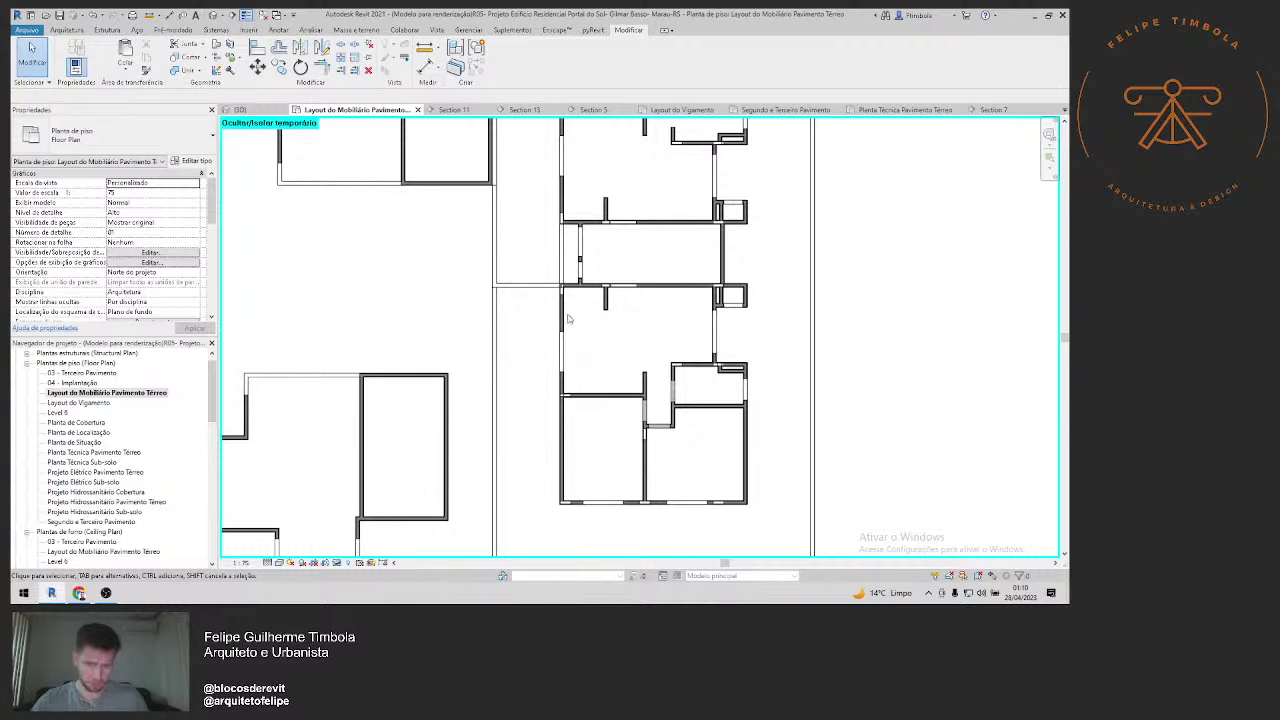
{"action": "left_click", "coordinate": [563, 322]}
{"action": "scroll", "coordinate": [580, 386], "scroll_direction": "up", "scroll_amount": 1}
{"action": "left_click", "coordinate": [610, 397], "text": "ctrl"}
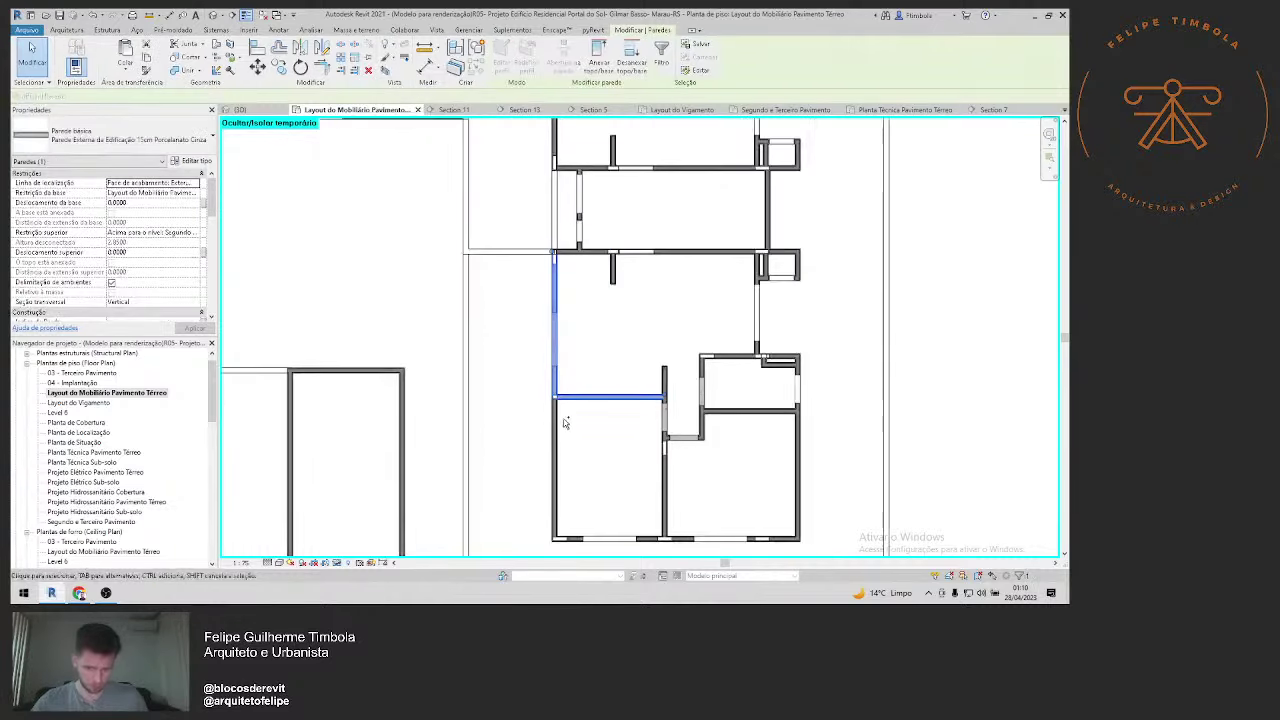
{"action": "scroll", "coordinate": [615, 470], "scroll_direction": "up", "scroll_amount": 1}
{"action": "scroll", "coordinate": [617, 471], "scroll_direction": "up", "scroll_amount": 1}
{"action": "left_click", "coordinate": [620, 493], "text": "ctrl"}
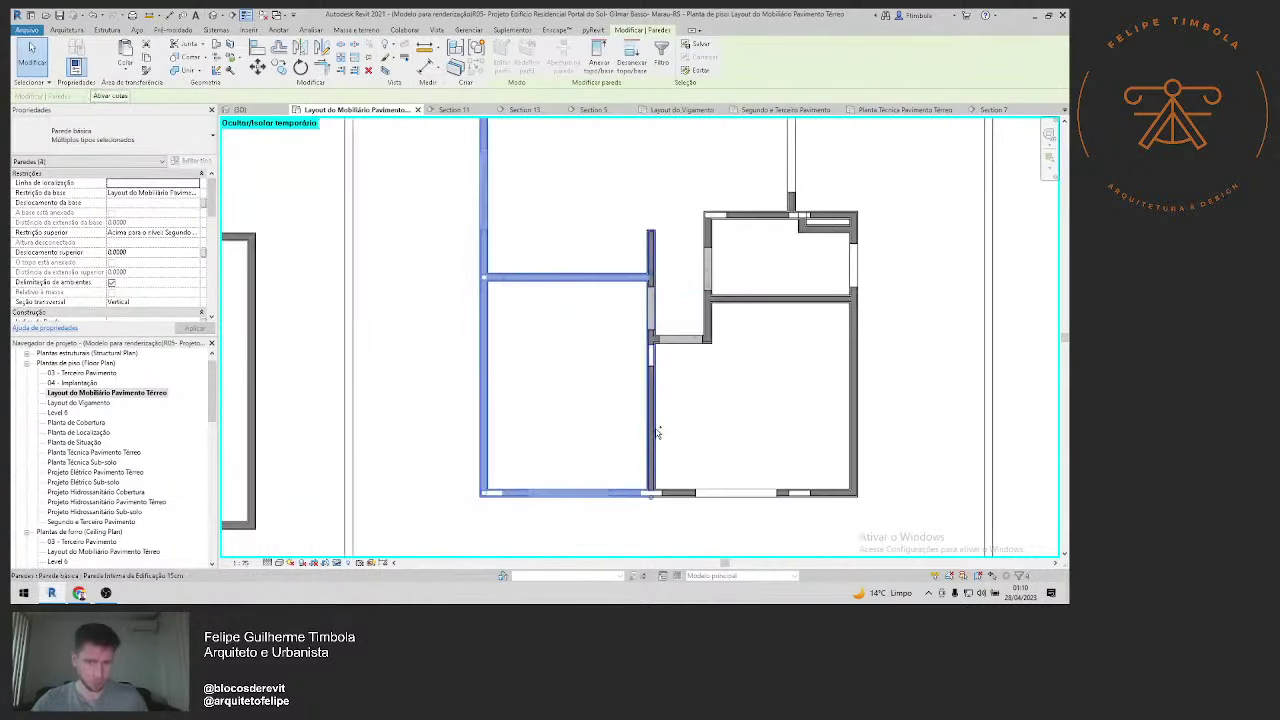
{"action": "left_click", "coordinate": [652, 430], "text": "ctrl"}
{"action": "scroll", "coordinate": [705, 341], "scroll_direction": "up", "scroll_amount": 1}
{"action": "scroll", "coordinate": [705, 341], "scroll_direction": "up", "scroll_amount": 1}
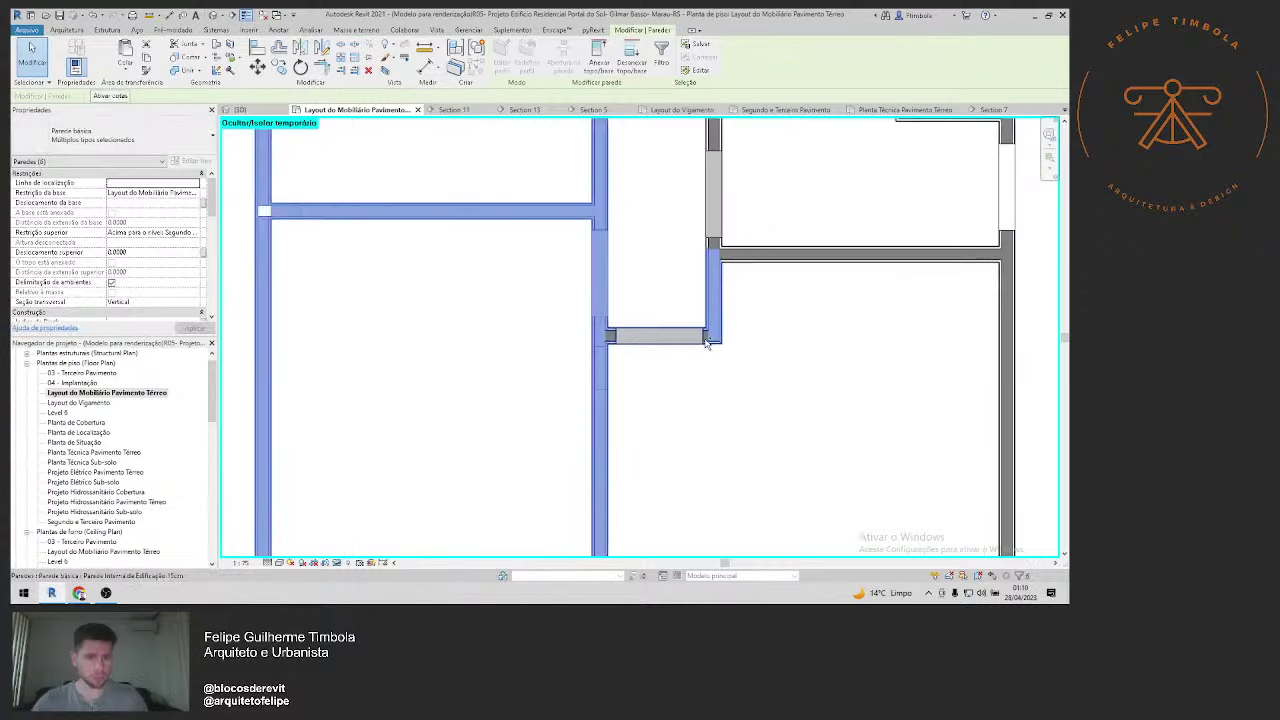
{"action": "left_click", "coordinate": [705, 340], "text": "ctrl"}
{"action": "left_click", "coordinate": [783, 253], "text": "ctrl"}
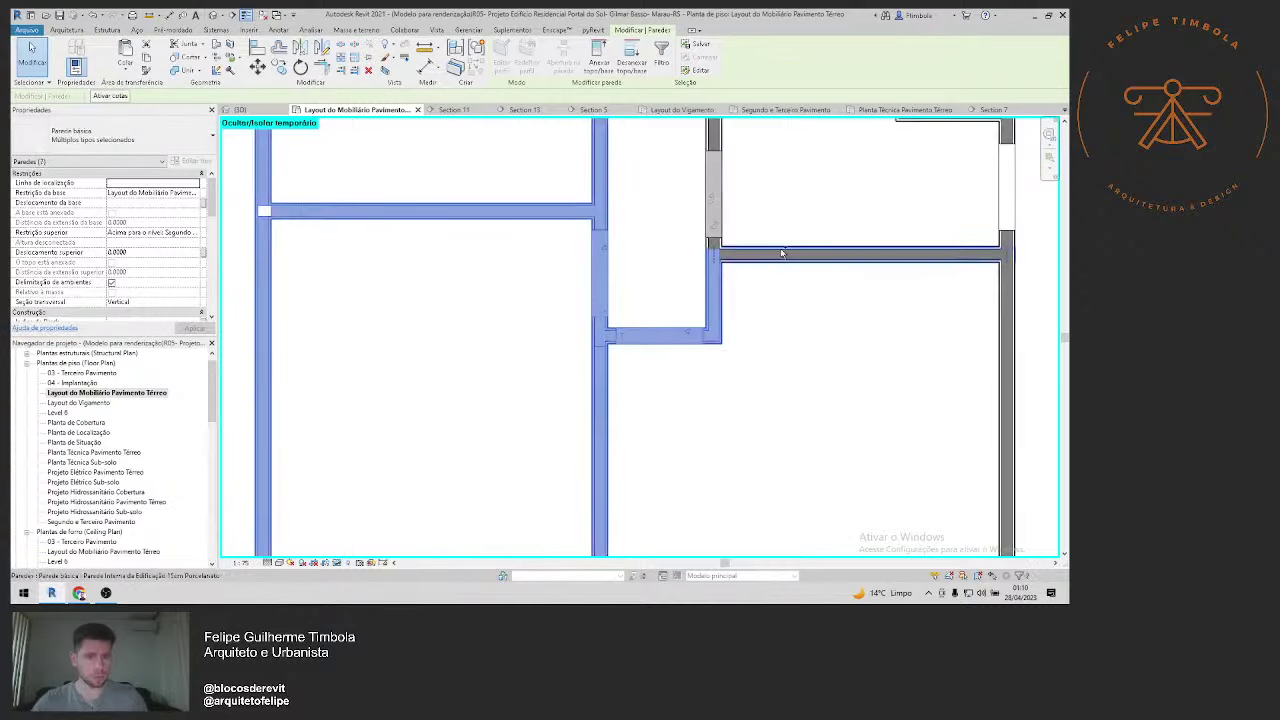
Step: Add the right-side, top and small-room walls to the selection
{"action": "scroll", "coordinate": [720, 349], "scroll_direction": "down", "scroll_amount": 1}
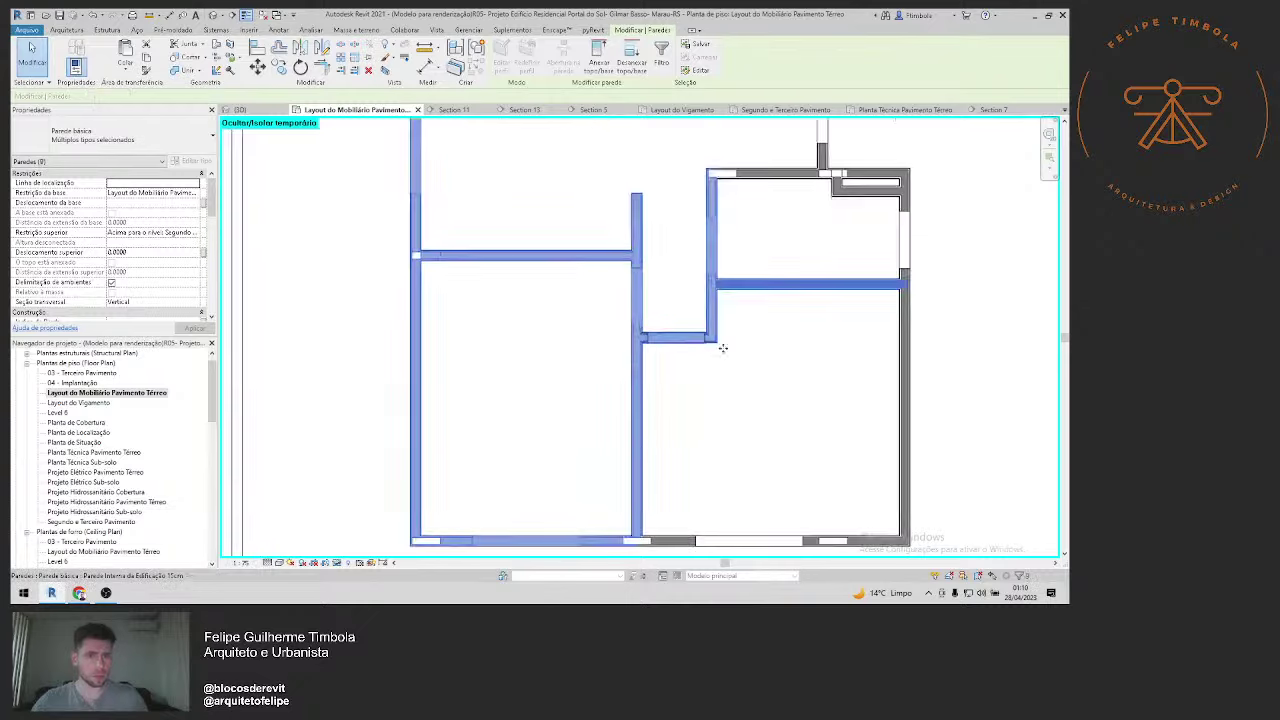
{"action": "scroll", "coordinate": [780, 423], "scroll_direction": "down", "scroll_amount": 1}
{"action": "left_click", "coordinate": [820, 455], "text": "ctrl"}
{"action": "scroll", "coordinate": [820, 368], "scroll_direction": "up", "scroll_amount": 1}
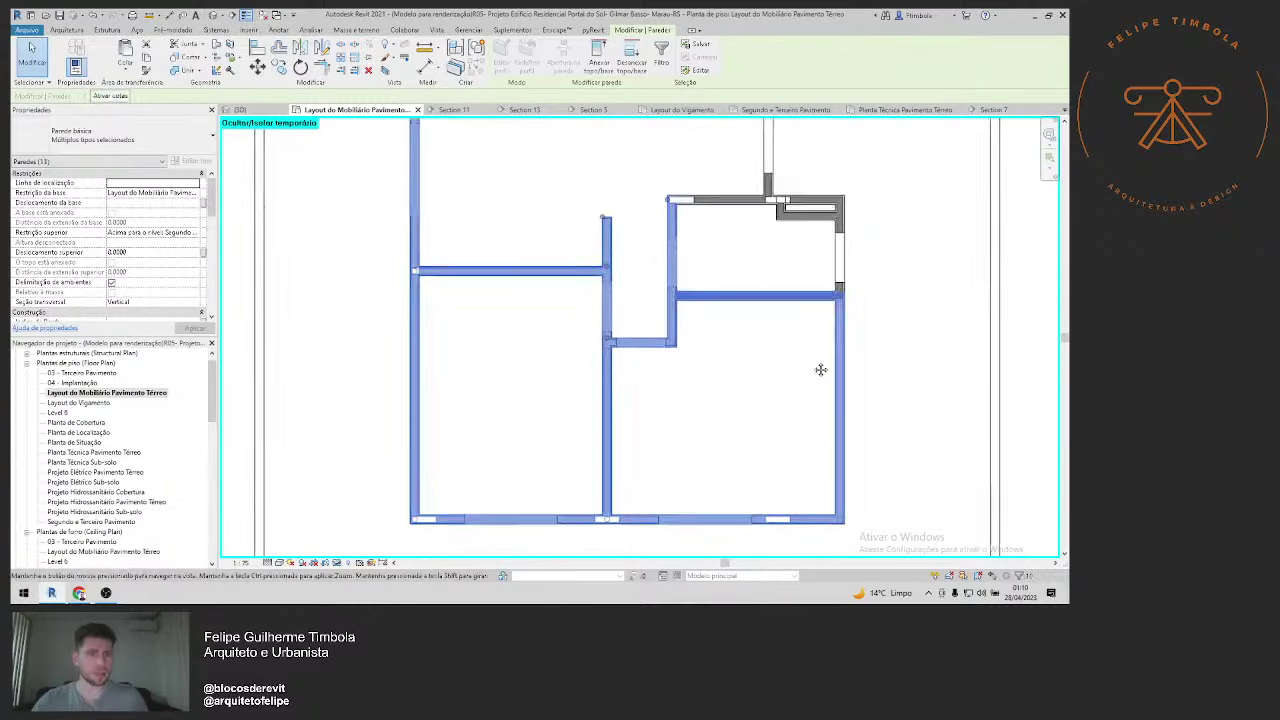
{"action": "scroll", "coordinate": [837, 314], "scroll_direction": "up", "scroll_amount": 1}
{"action": "left_click", "coordinate": [829, 204], "text": "ctrl"}
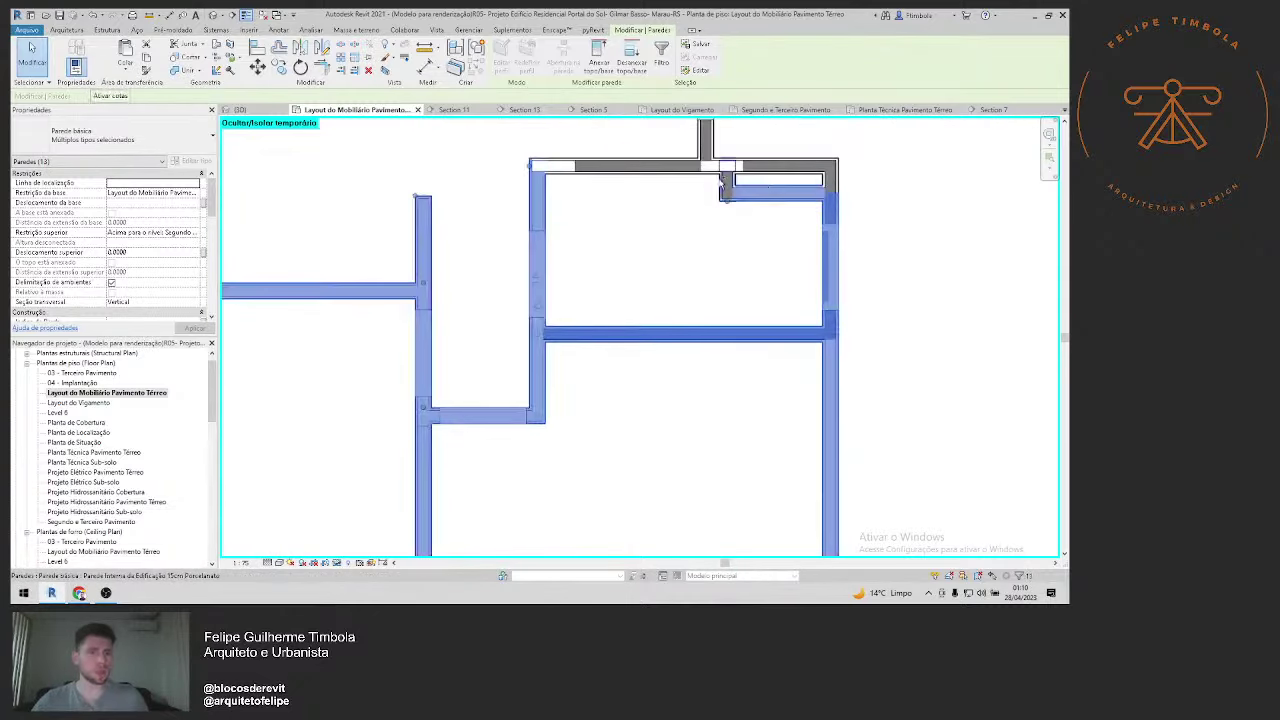
{"action": "left_click", "coordinate": [826, 190], "text": "ctrl"}
{"action": "left_click", "coordinate": [826, 185], "text": "ctrl"}
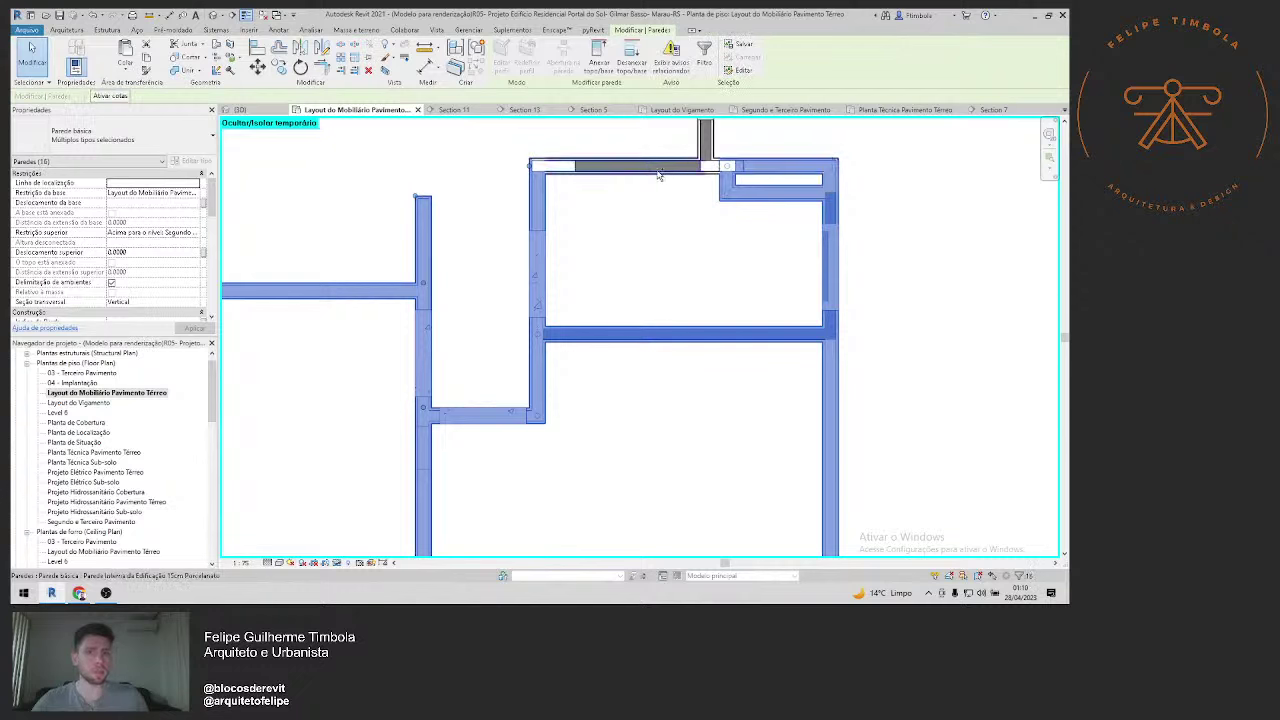
{"action": "left_click", "coordinate": [660, 170], "text": "ctrl"}
{"action": "middle_click_drag", "start_coordinate": [660, 175], "coordinate": [650, 381]}
{"action": "left_click", "coordinate": [690, 355], "text": "ctrl"}
{"action": "scroll", "coordinate": [675, 320], "scroll_direction": "down", "scroll_amount": 2}
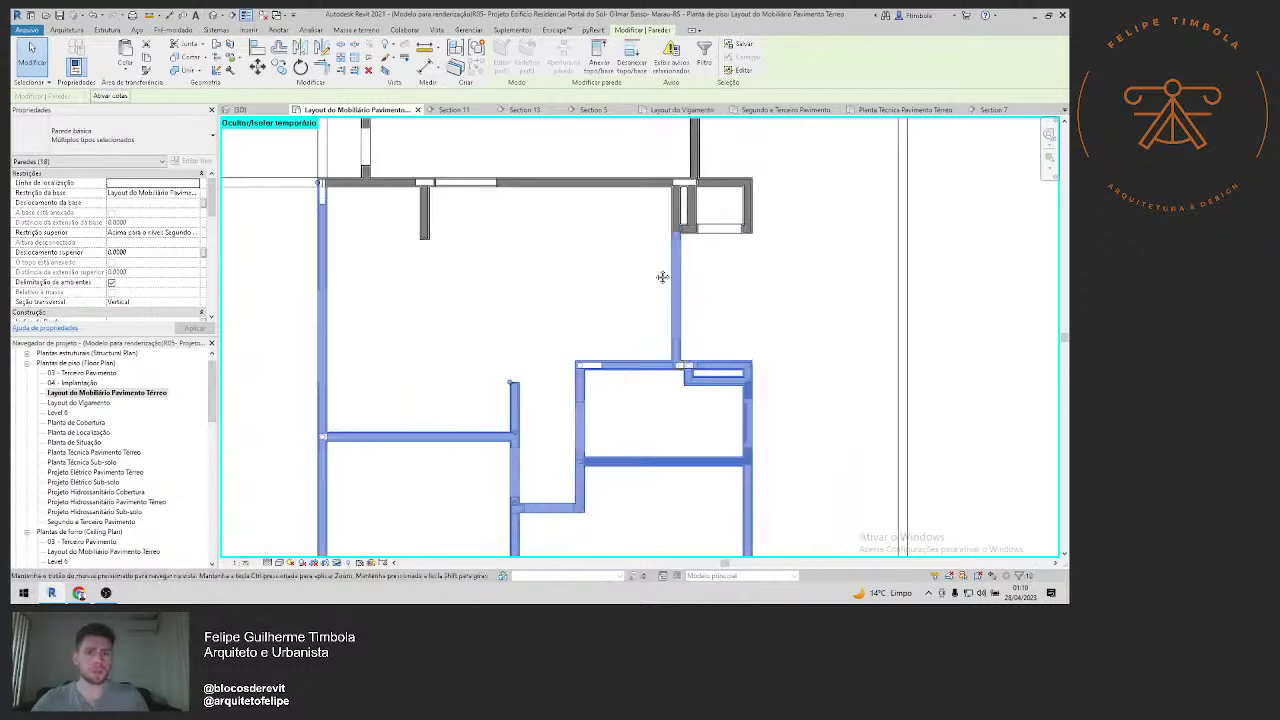
{"action": "middle_click_drag", "start_coordinate": [663, 277], "coordinate": [574, 334]}
{"action": "scroll", "coordinate": [690, 310], "scroll_direction": "up", "scroll_amount": 3}
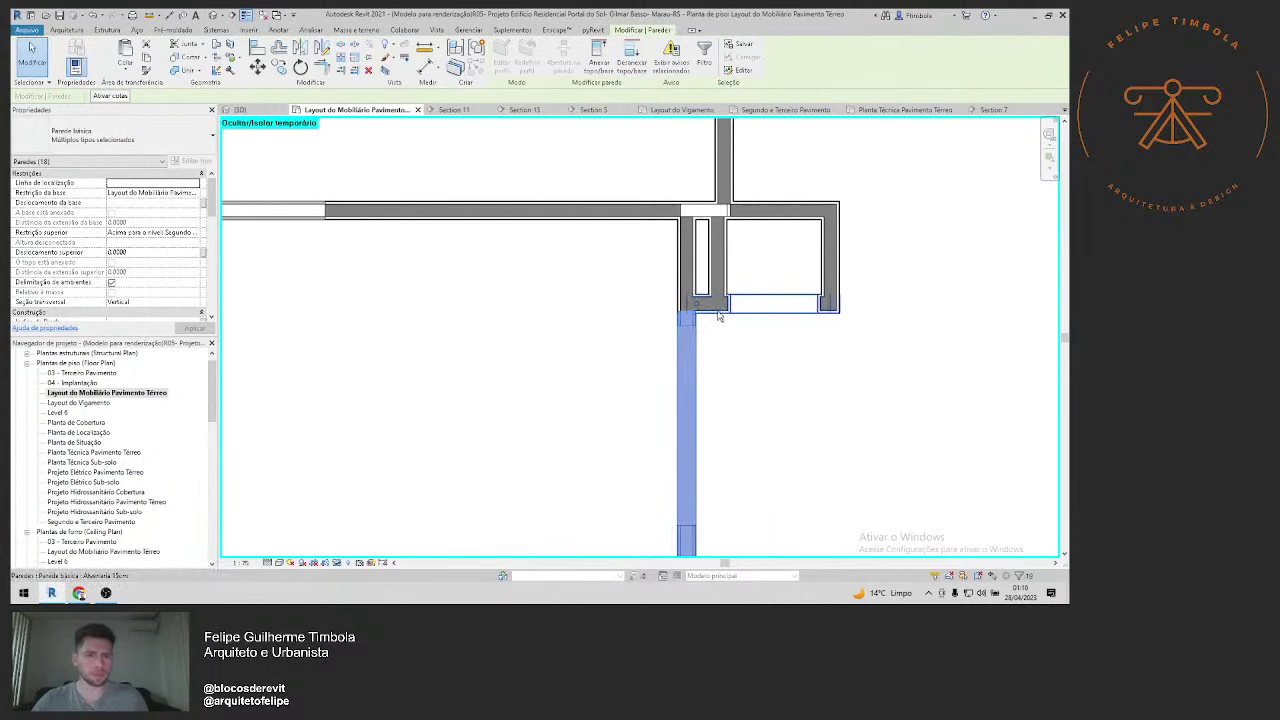
{"action": "left_click", "coordinate": [716, 305], "text": "ctrl"}
{"action": "left_click", "coordinate": [830, 262], "text": "ctrl"}
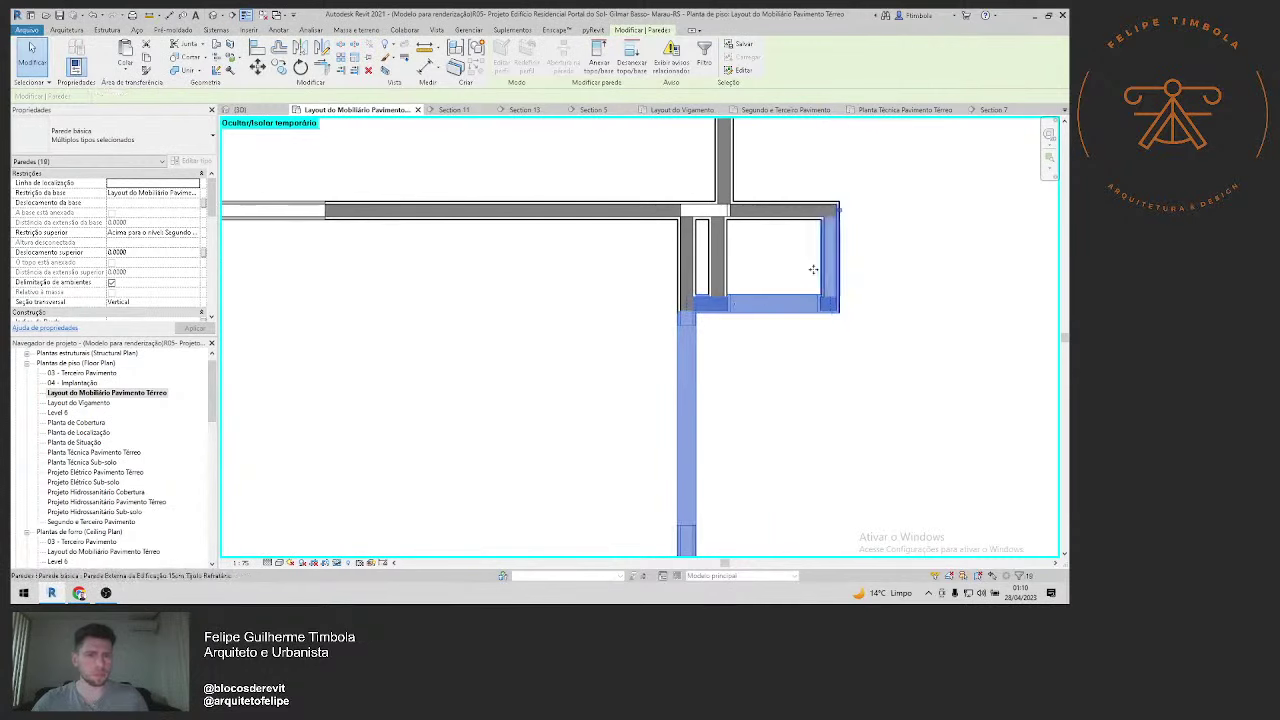
{"action": "left_click", "coordinate": [756, 212], "text": "ctrl"}
{"action": "left_click", "coordinate": [698, 245], "text": "ctrl"}
{"action": "scroll", "coordinate": [655, 360], "scroll_direction": "down", "scroll_amount": 2}
{"action": "middle_click_drag", "start_coordinate": [655, 360], "coordinate": [761, 338]}
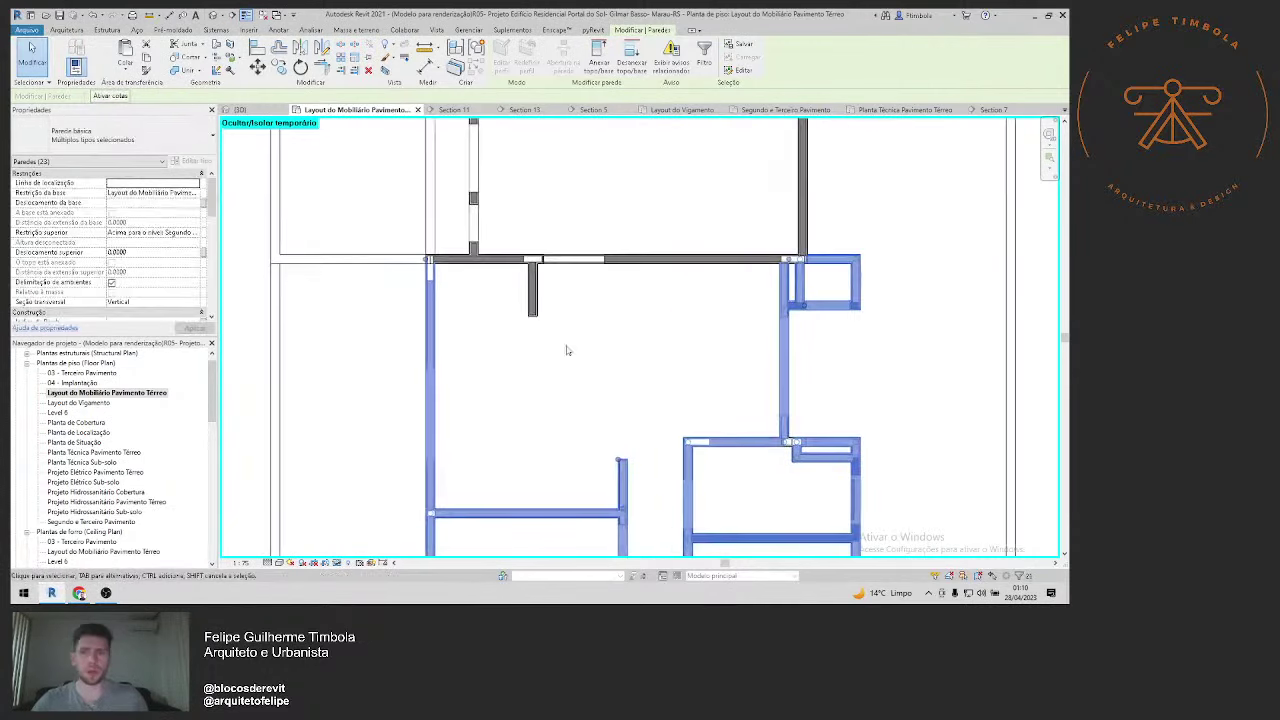
{"action": "scroll", "coordinate": [438, 314], "scroll_direction": "down", "scroll_amount": 2}
{"action": "middle_click_drag", "start_coordinate": [569, 420], "coordinate": [563, 240]}
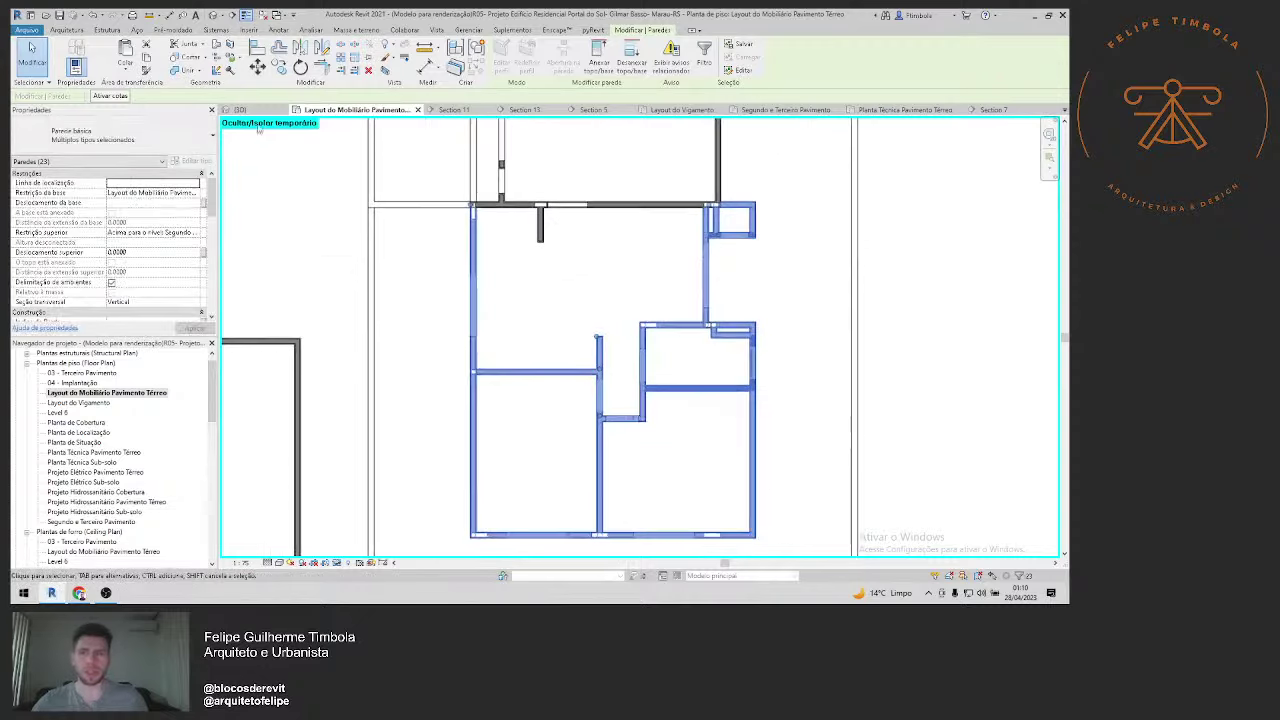
Step: Paste the walls aligned to Segundo e Terceiro Pavimento, unjoin overlaps, and reset isolation
{"action": "left_click", "coordinate": [125, 68]}
{"action": "left_click", "coordinate": [150, 110]}
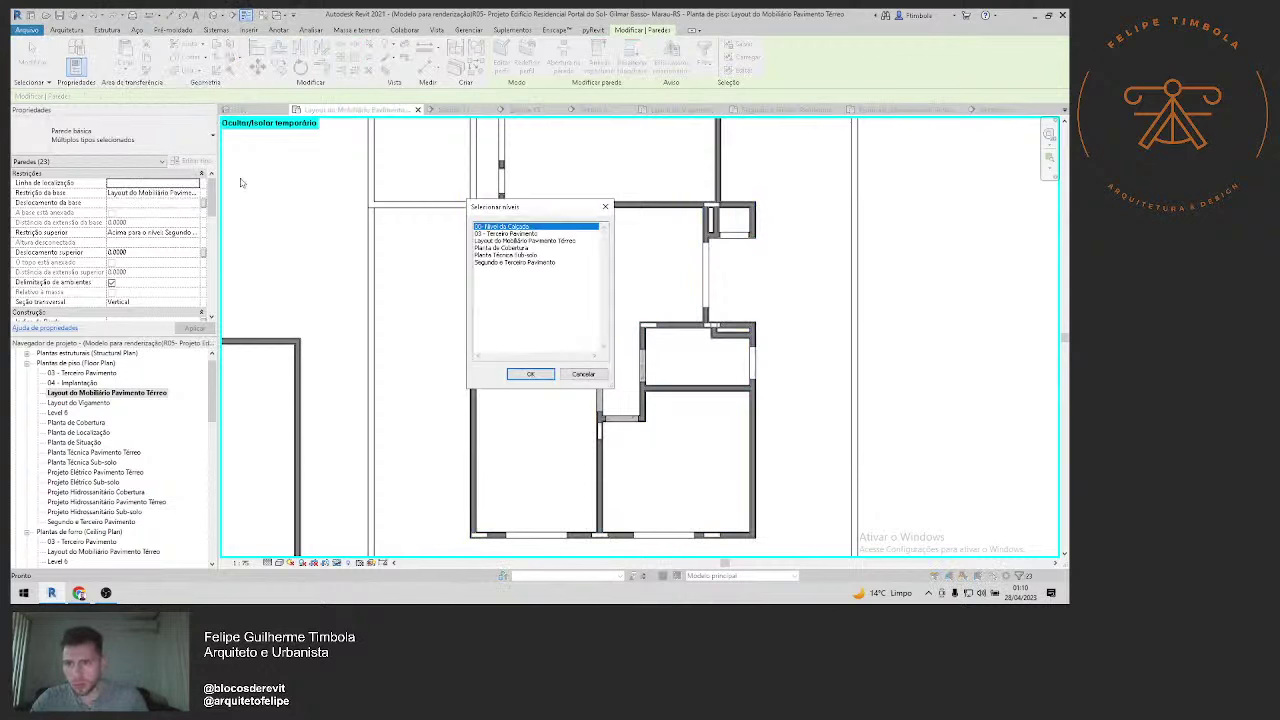
{"action": "left_click", "coordinate": [528, 263]}
{"action": "left_click", "coordinate": [530, 374]}
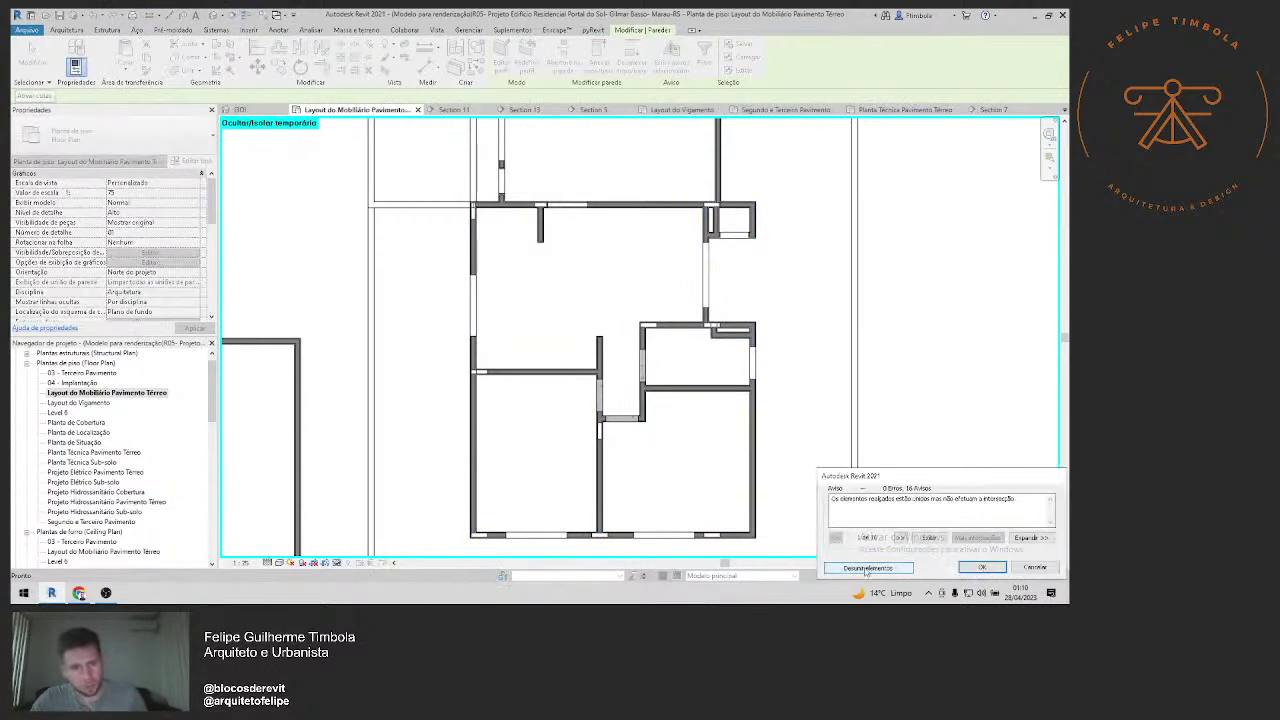
{"action": "left_click", "coordinate": [866, 568]}
{"action": "left_click", "coordinate": [344, 562]}
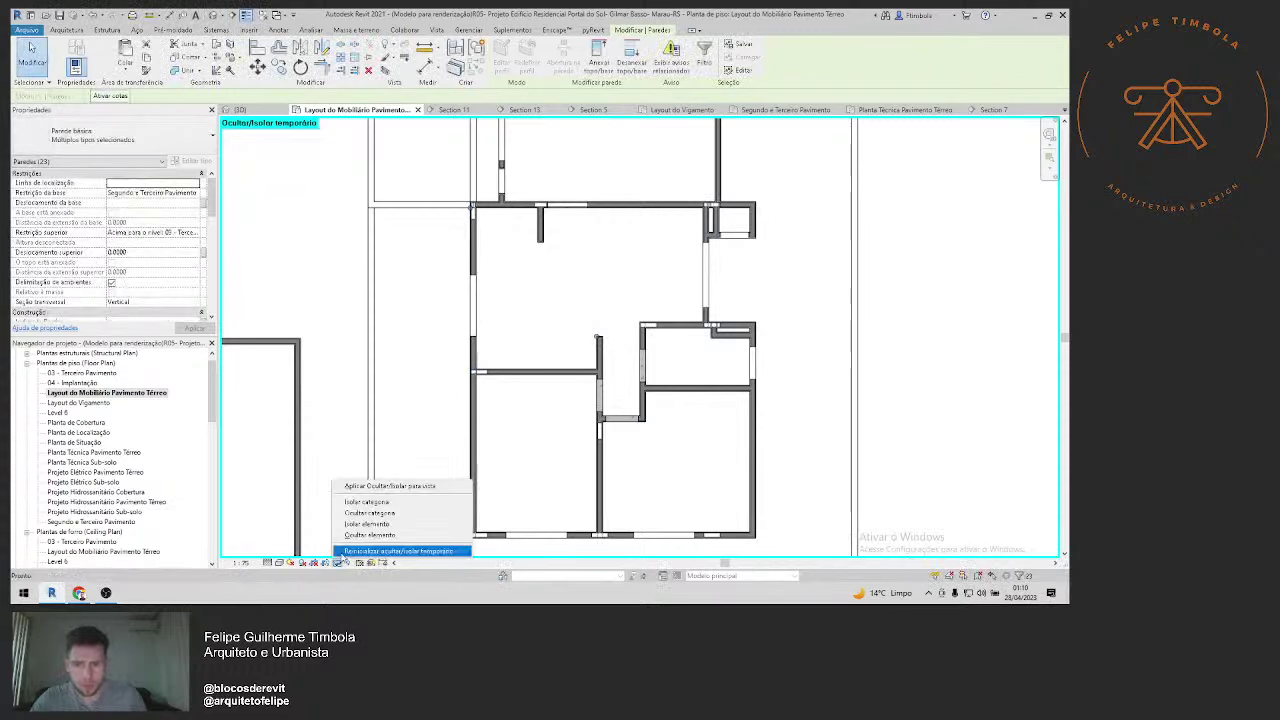
{"action": "left_click", "coordinate": [400, 551]}
Step: Reset hide/isolate with HR and orbit the {3D} view over the roof
{"action": "key", "text": "h"}
{"action": "key", "text": "r"}
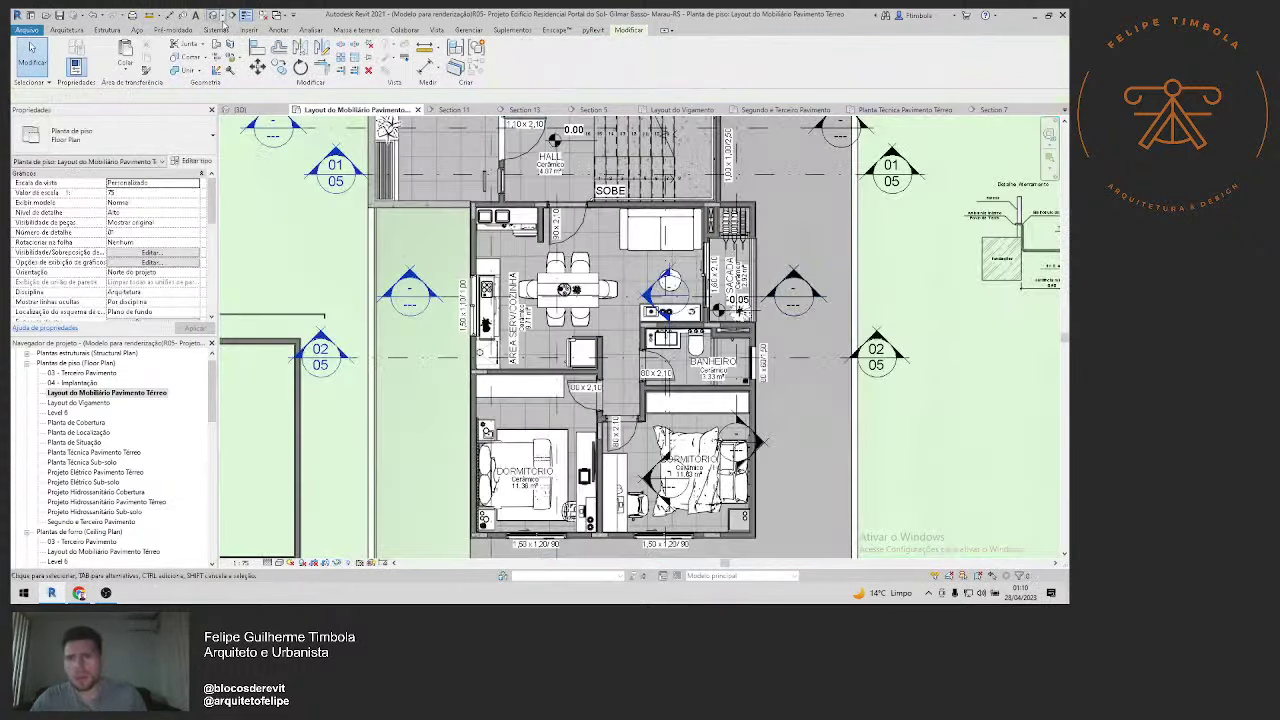
{"action": "left_click", "coordinate": [214, 15]}
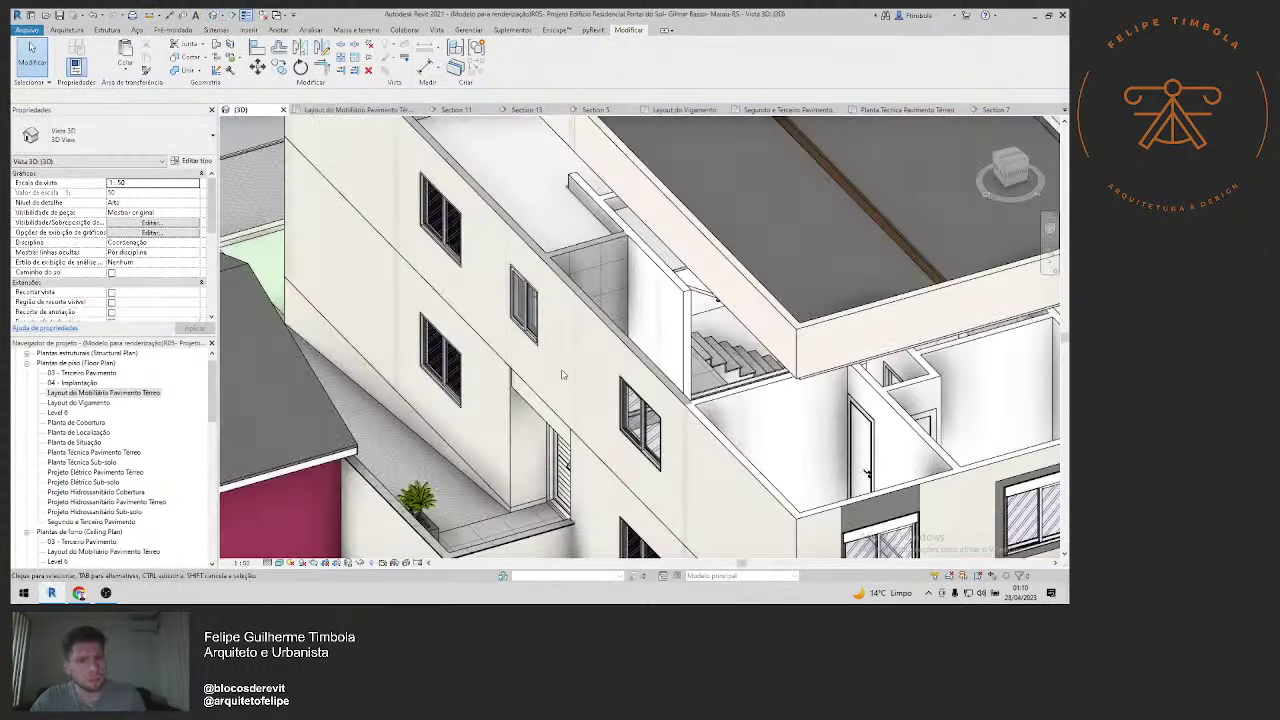
{"action": "mouse_move", "coordinate": [564, 375]}
{"action": "middle_mouse_down", "text": "shift"}
{"action": "mouse_move", "coordinate": [629, 450]}
{"action": "mouse_move", "coordinate": [709, 421]}
{"action": "mouse_move", "coordinate": [660, 352]}
{"action": "mouse_move", "coordinate": [588, 428]}
{"action": "middle_mouse_up", "text": "shift"}
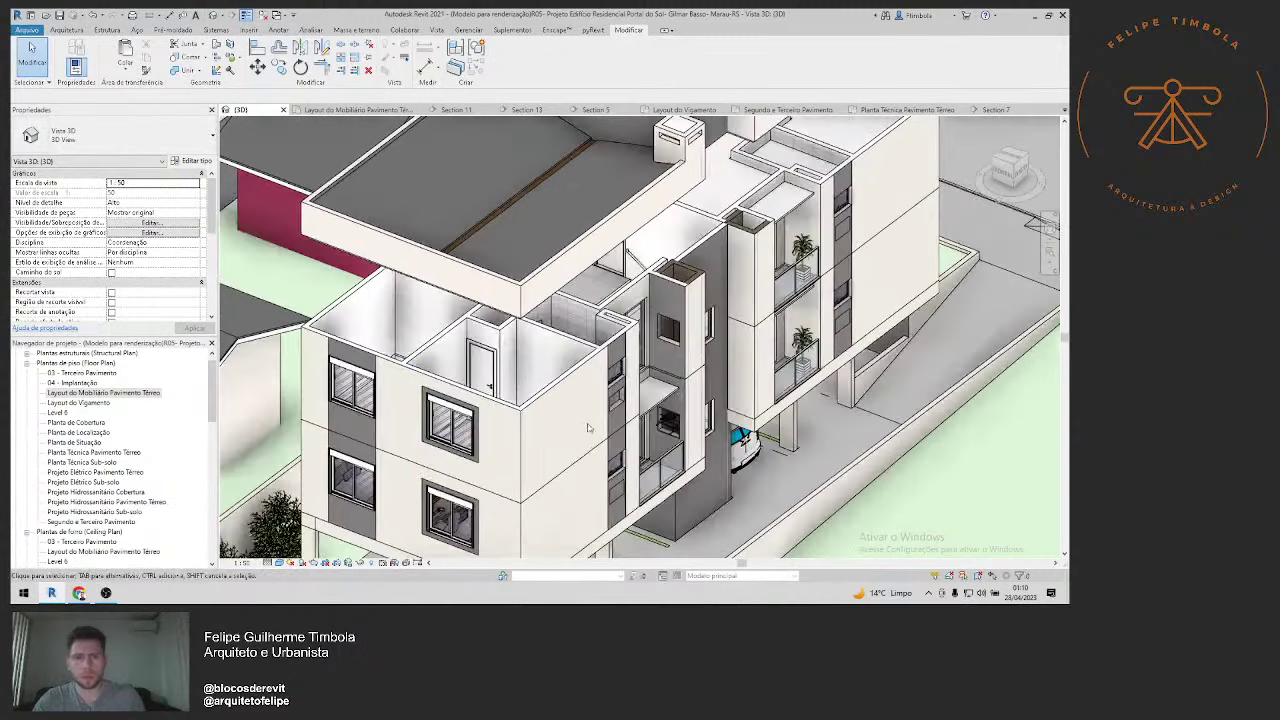
{"action": "scroll", "coordinate": [561, 438], "scroll_direction": "up", "scroll_amount": 2}
{"action": "scroll", "coordinate": [585, 425], "scroll_direction": "up", "scroll_amount": 1}
{"action": "scroll", "coordinate": [610, 408], "scroll_direction": "up", "scroll_amount": 2}
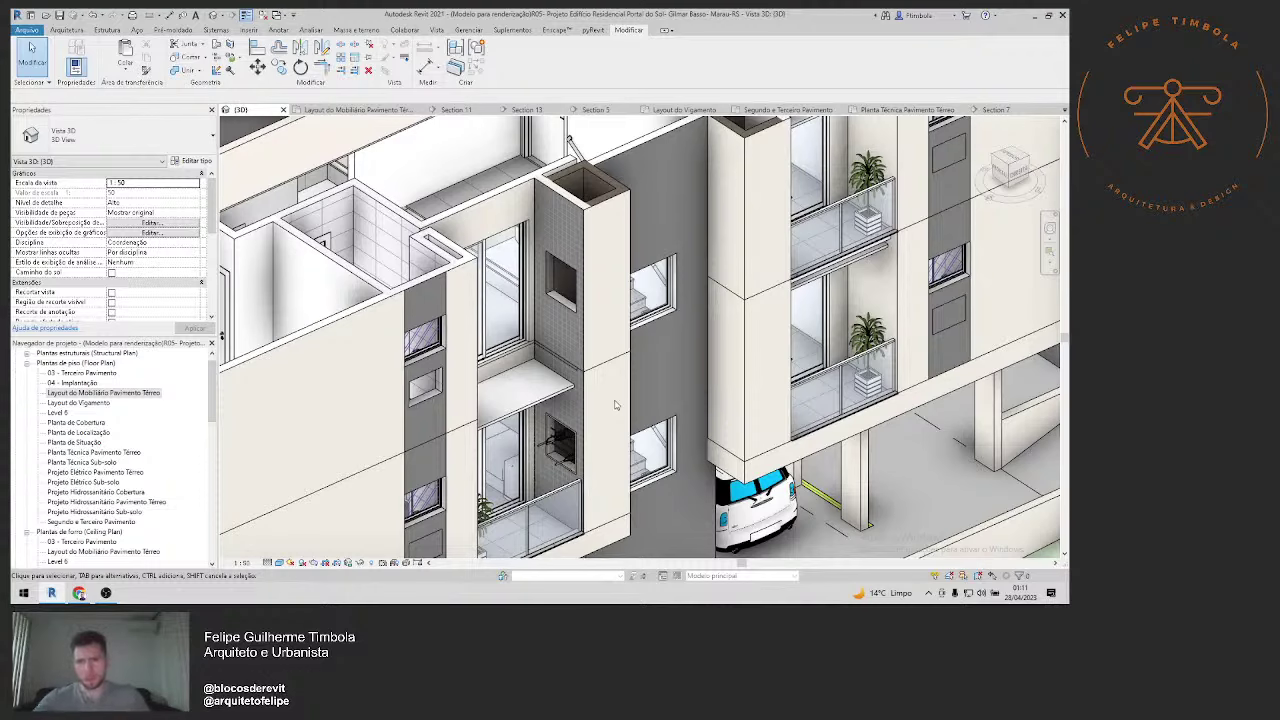
{"action": "middle_click_drag", "start_coordinate": [615, 404], "coordinate": [562, 382], "text": "shift"}
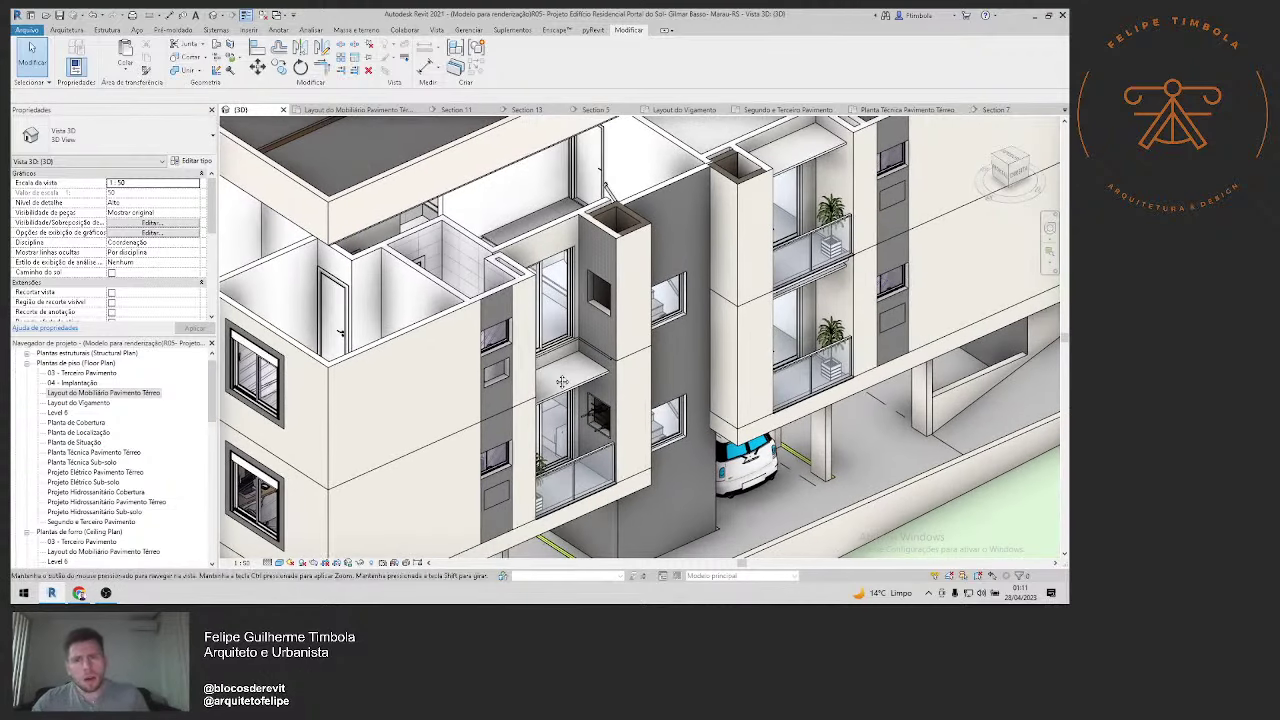
{"action": "scroll", "coordinate": [562, 382], "scroll_direction": "up", "scroll_amount": 3}
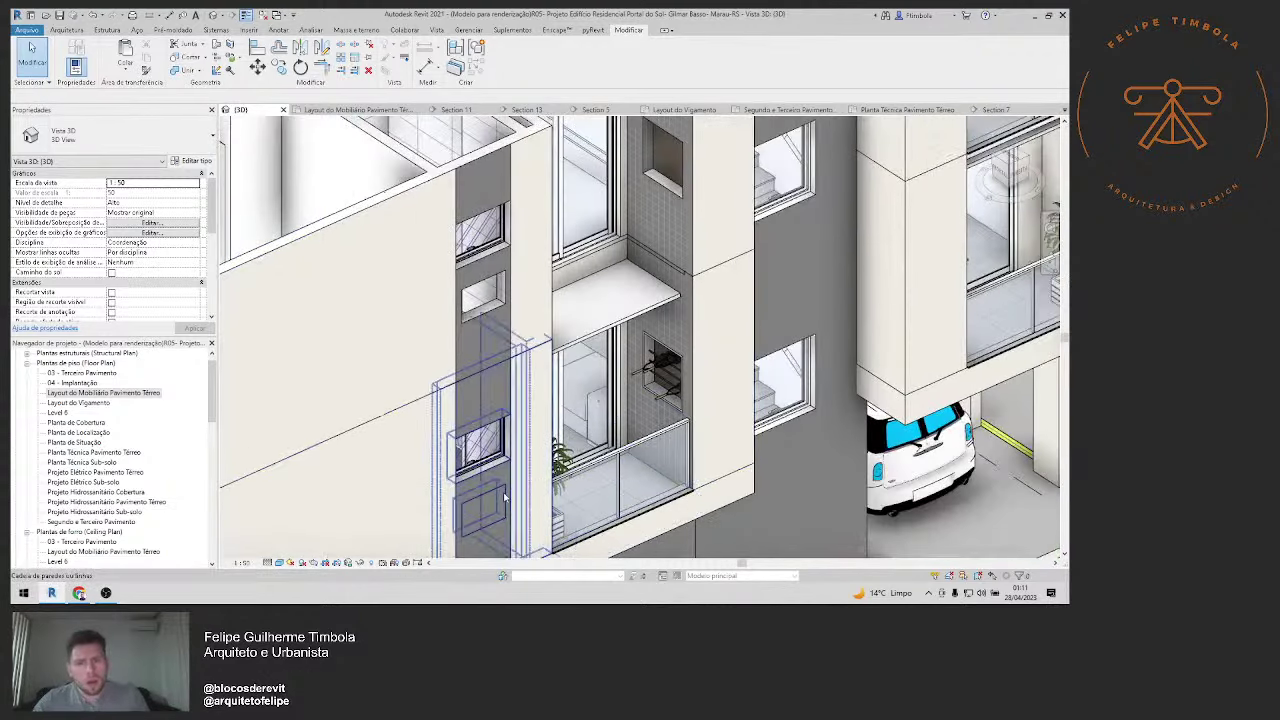
Step: Paste the small 10 cm facade wall aligned to another selected level
{"action": "left_click", "coordinate": [493, 524]}
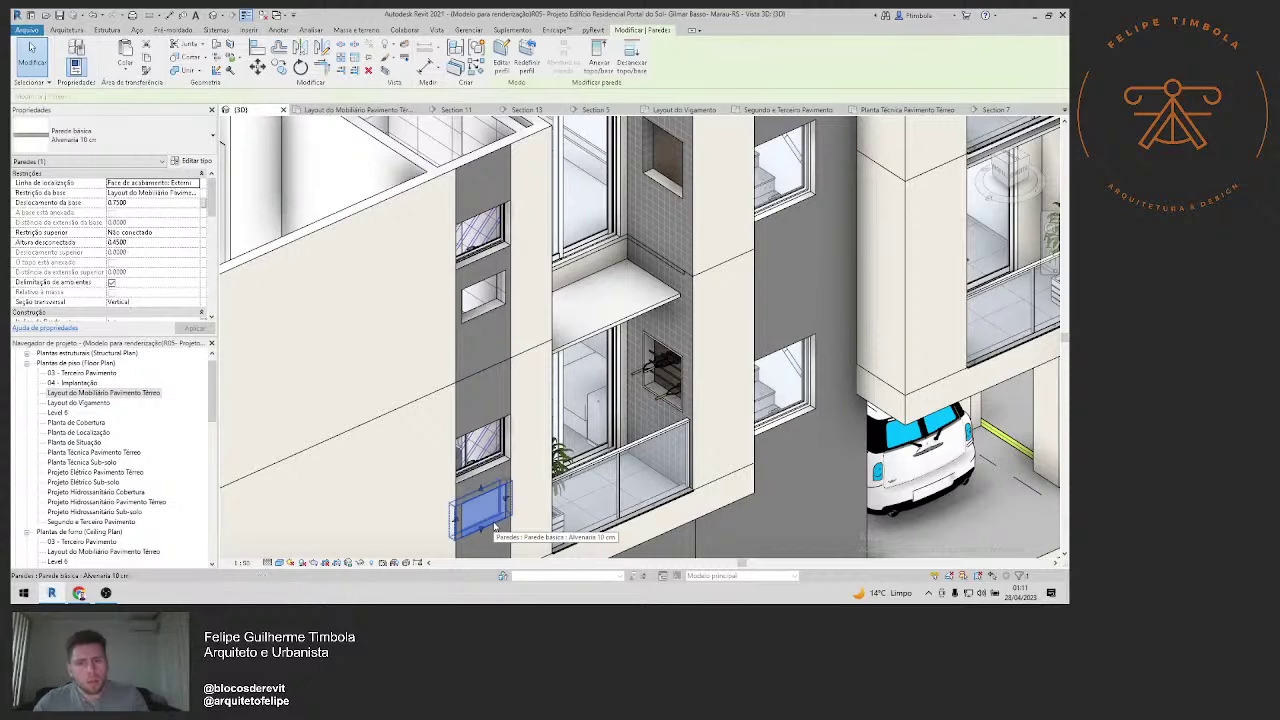
{"action": "left_click", "coordinate": [125, 66]}
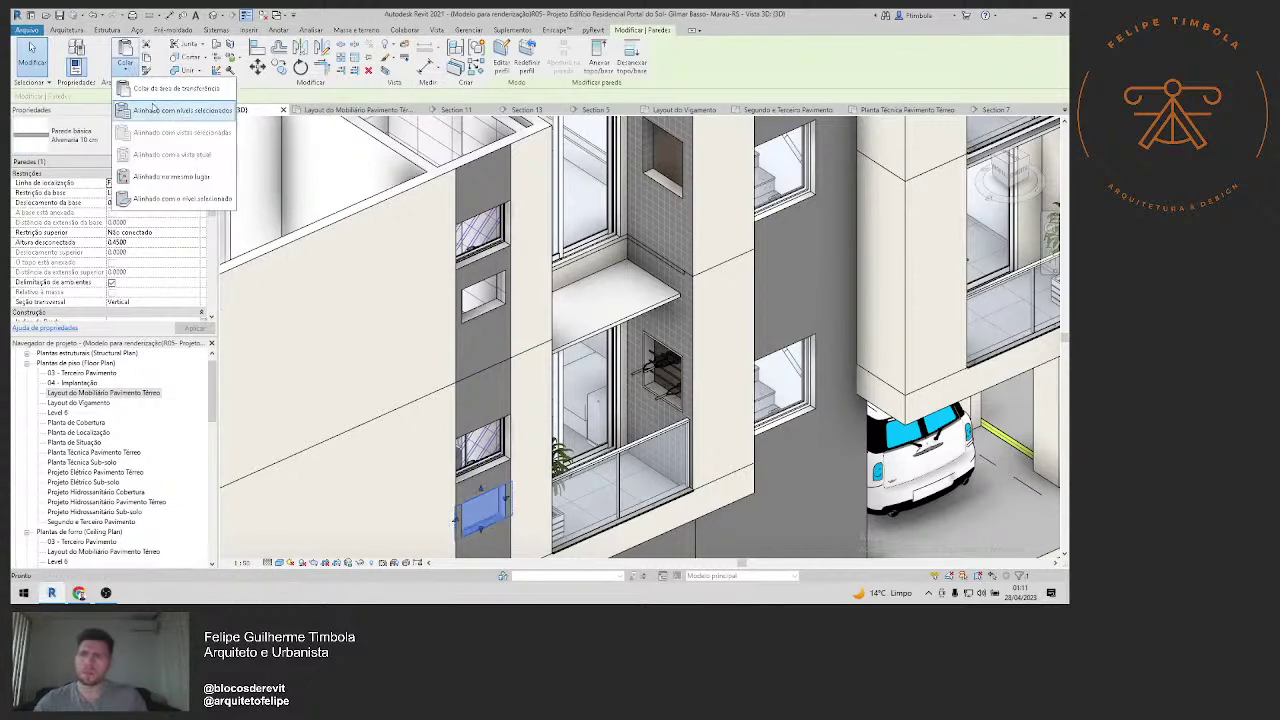
{"action": "left_click", "coordinate": [163, 113]}
{"action": "left_click", "coordinate": [527, 340]}
{"action": "left_click", "coordinate": [509, 374]}
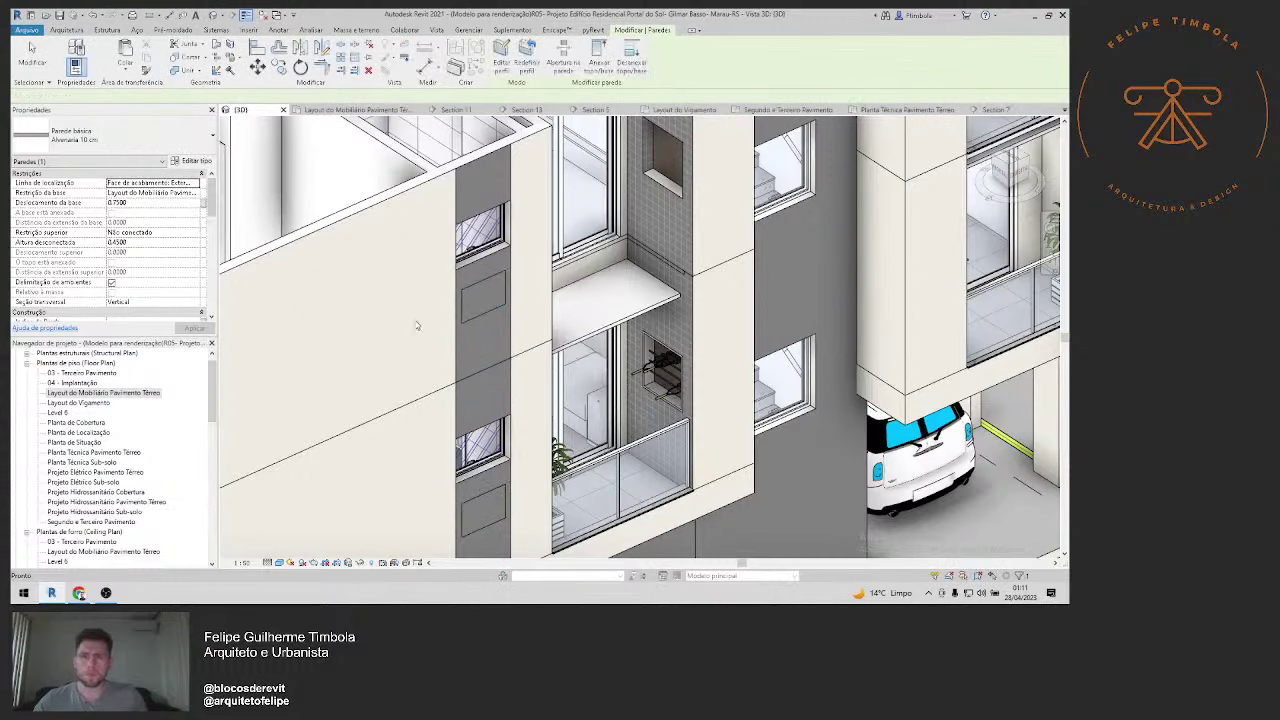
Step: Review the roof from above, then return to Layout do Mobiliário Pavimento Térreo
{"action": "scroll", "coordinate": [412, 324], "scroll_direction": "down", "scroll_amount": 2}
{"action": "middle_click_drag", "start_coordinate": [412, 324], "coordinate": [580, 351], "text": "shift"}
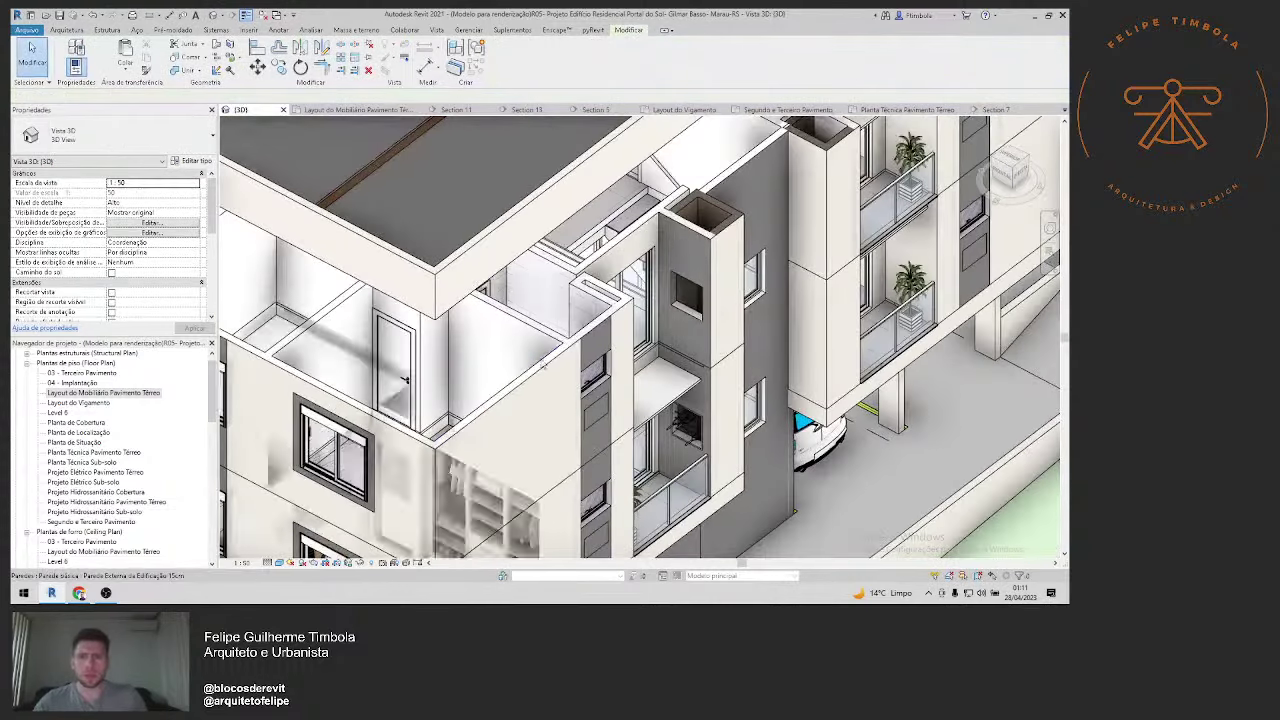
{"action": "scroll", "coordinate": [580, 350], "scroll_direction": "up", "scroll_amount": 2}
{"action": "scroll", "coordinate": [580, 350], "scroll_direction": "up", "scroll_amount": 3}
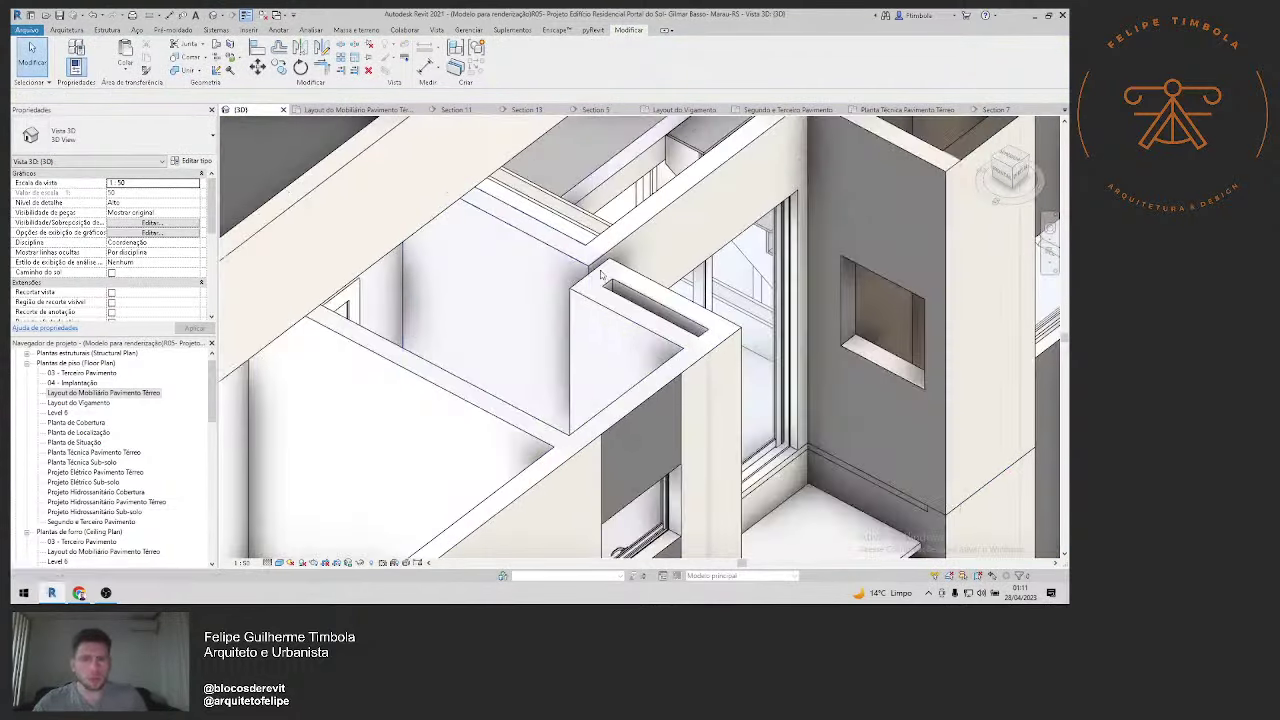
{"action": "double_click", "coordinate": [104, 394]}
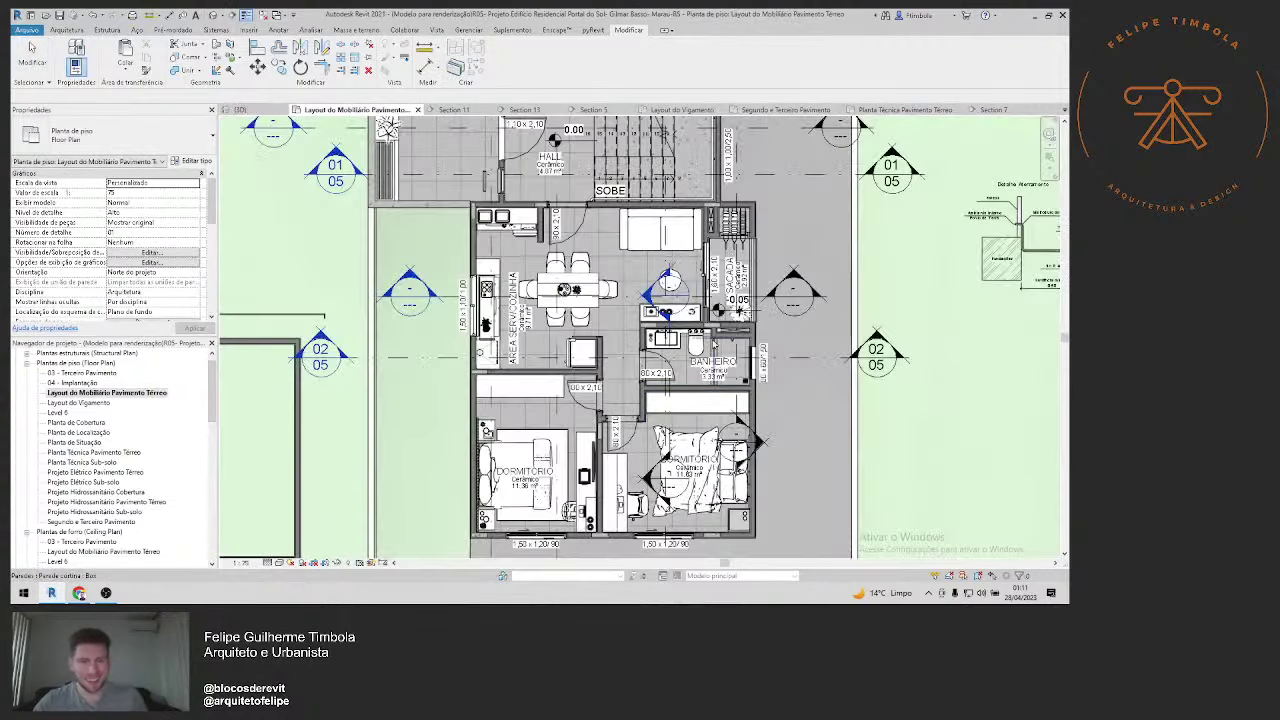
Step: Paste the bathroom wall aligned to the Segundo e Terceiro Pavimento level
{"action": "scroll", "coordinate": [715, 295], "scroll_direction": "up", "scroll_amount": 4}
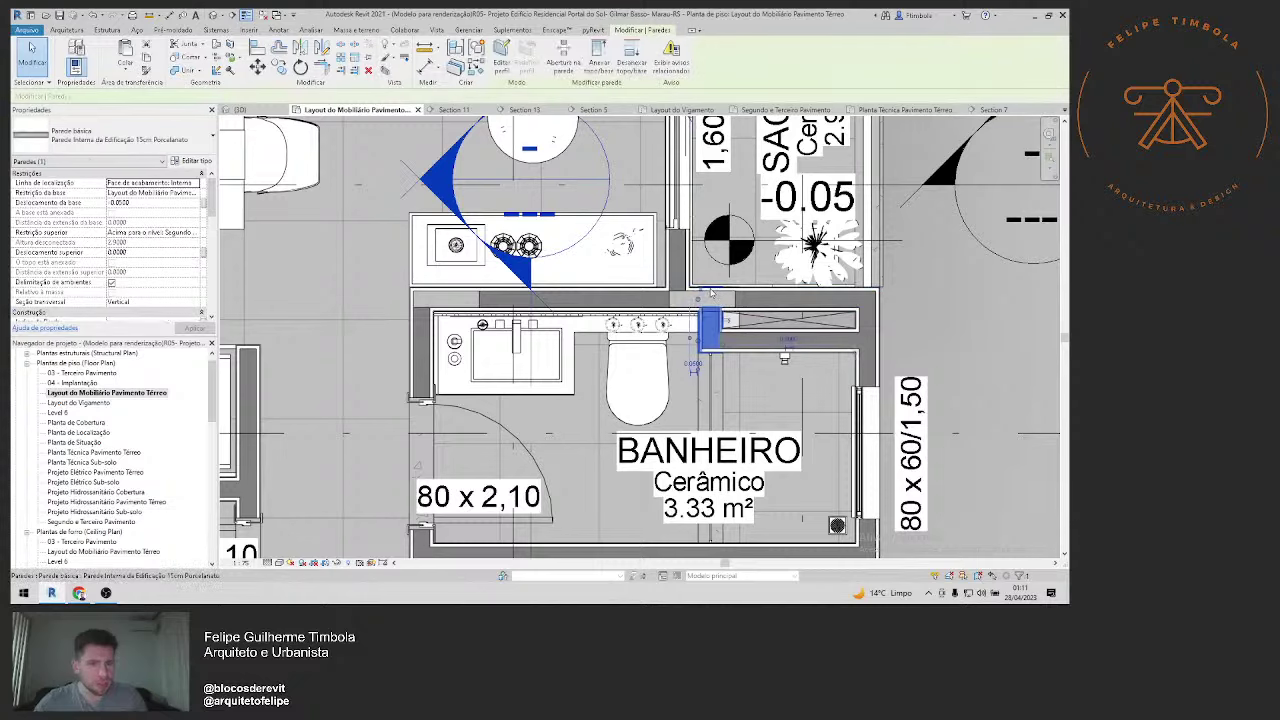
{"action": "scroll", "coordinate": [711, 293], "scroll_direction": "up", "scroll_amount": 2}
{"action": "scroll", "coordinate": [700, 291], "scroll_direction": "up", "scroll_amount": 3}
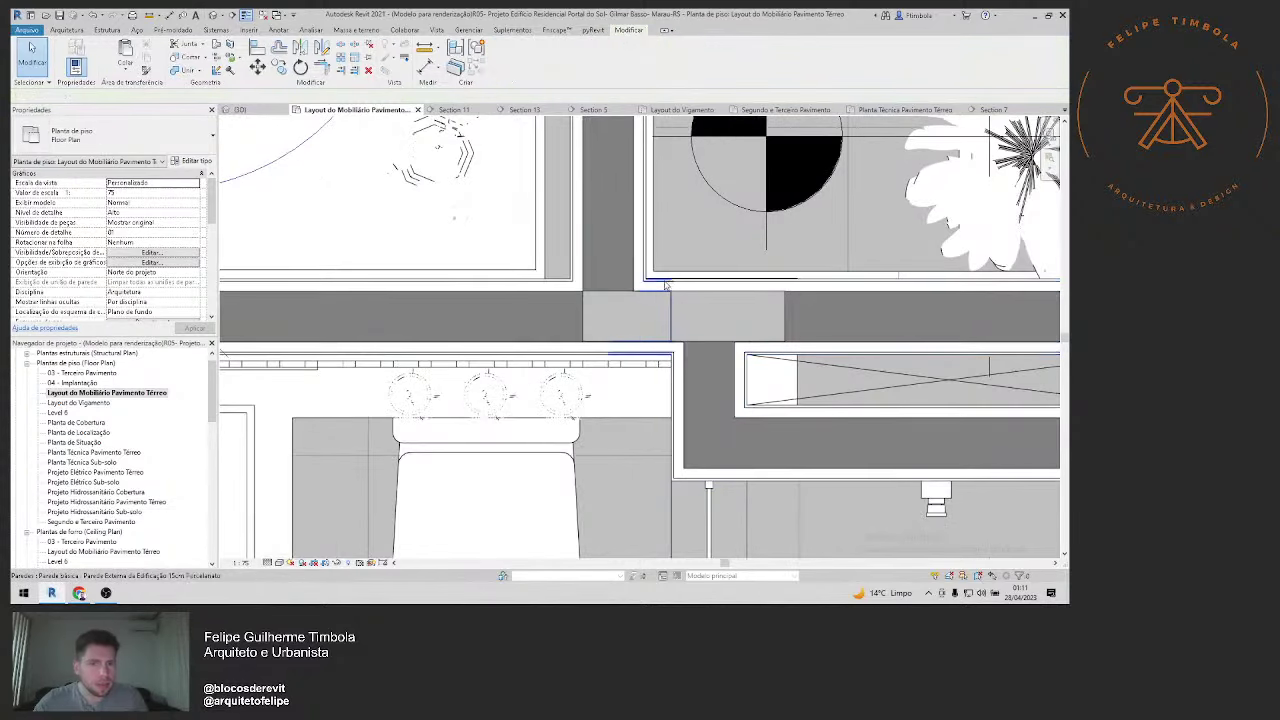
{"action": "left_click", "coordinate": [668, 286]}
{"action": "left_click", "coordinate": [145, 68]}
{"action": "left_click", "coordinate": [125, 66]}
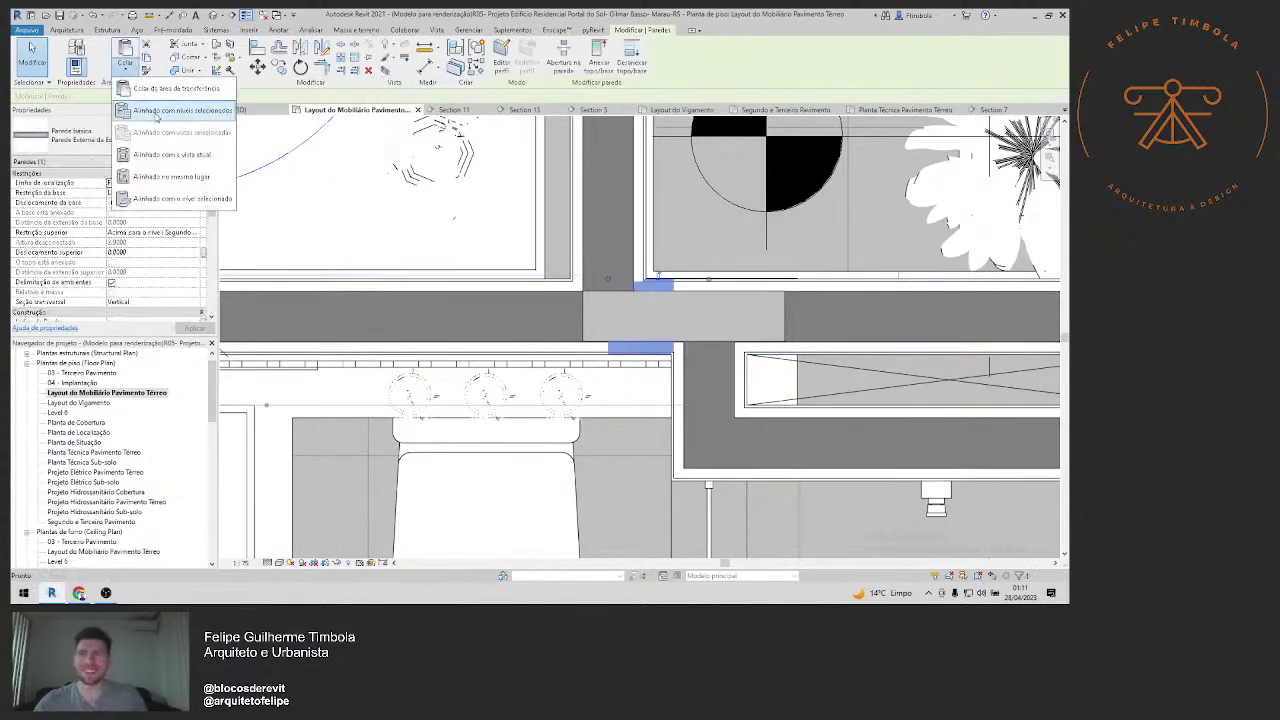
{"action": "left_click", "coordinate": [165, 112]}
{"action": "left_click", "coordinate": [519, 262]}
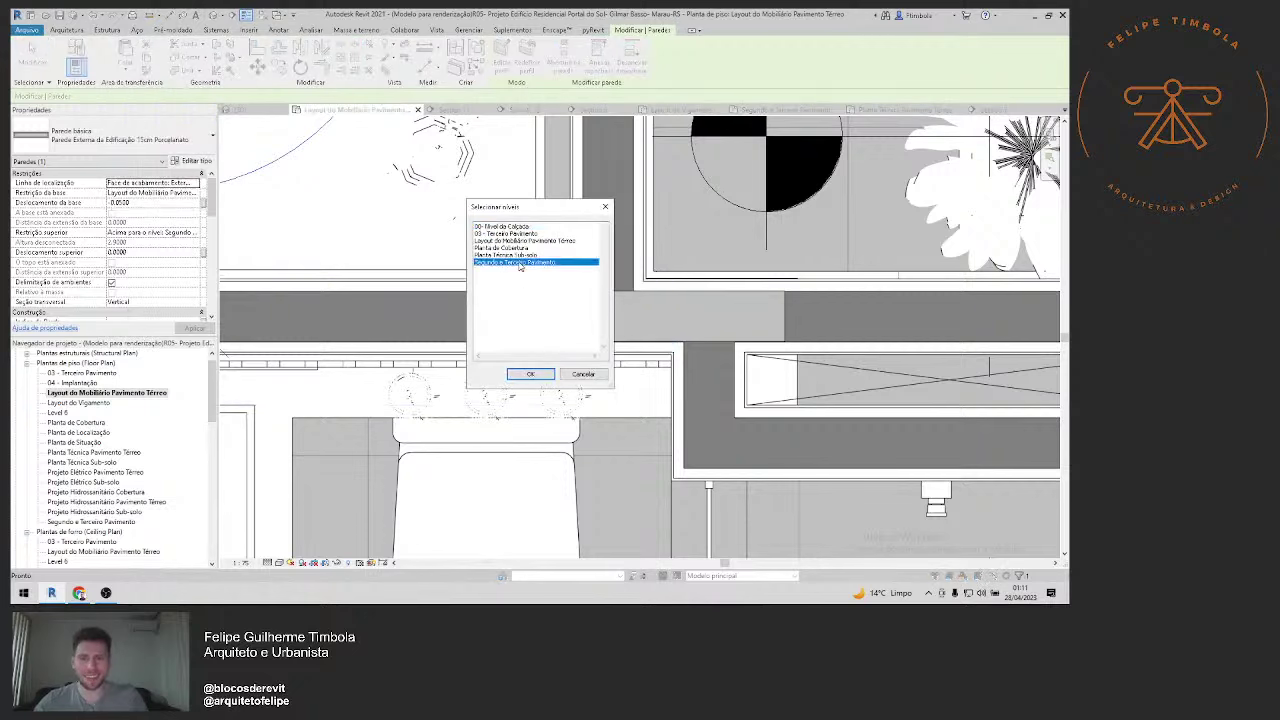
{"action": "left_click", "coordinate": [533, 374]}
{"action": "left_click", "coordinate": [460, 237]}
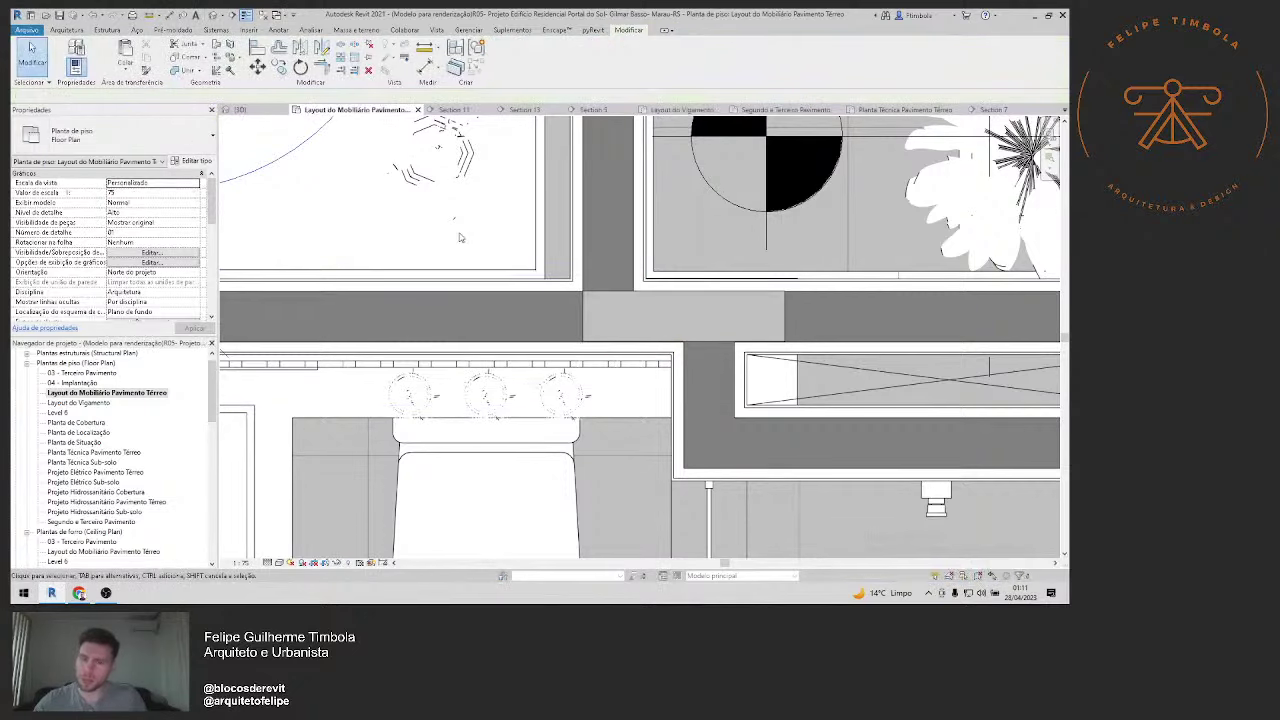
Step: Orbit the {3D} view to inspect the building exterior
{"action": "left_click", "coordinate": [212, 14]}
{"action": "mouse_move", "coordinate": [545, 283]}
{"action": "middle_mouse_down", "text": "shift"}
{"action": "mouse_move", "coordinate": [640, 337]}
{"action": "mouse_move", "coordinate": [587, 315]}
{"action": "mouse_move", "coordinate": [580, 338]}
{"action": "mouse_move", "coordinate": [668, 322]}
{"action": "middle_mouse_up", "text": "shift"}
{"action": "scroll", "coordinate": [580, 338], "scroll_direction": "down", "scroll_amount": 3}
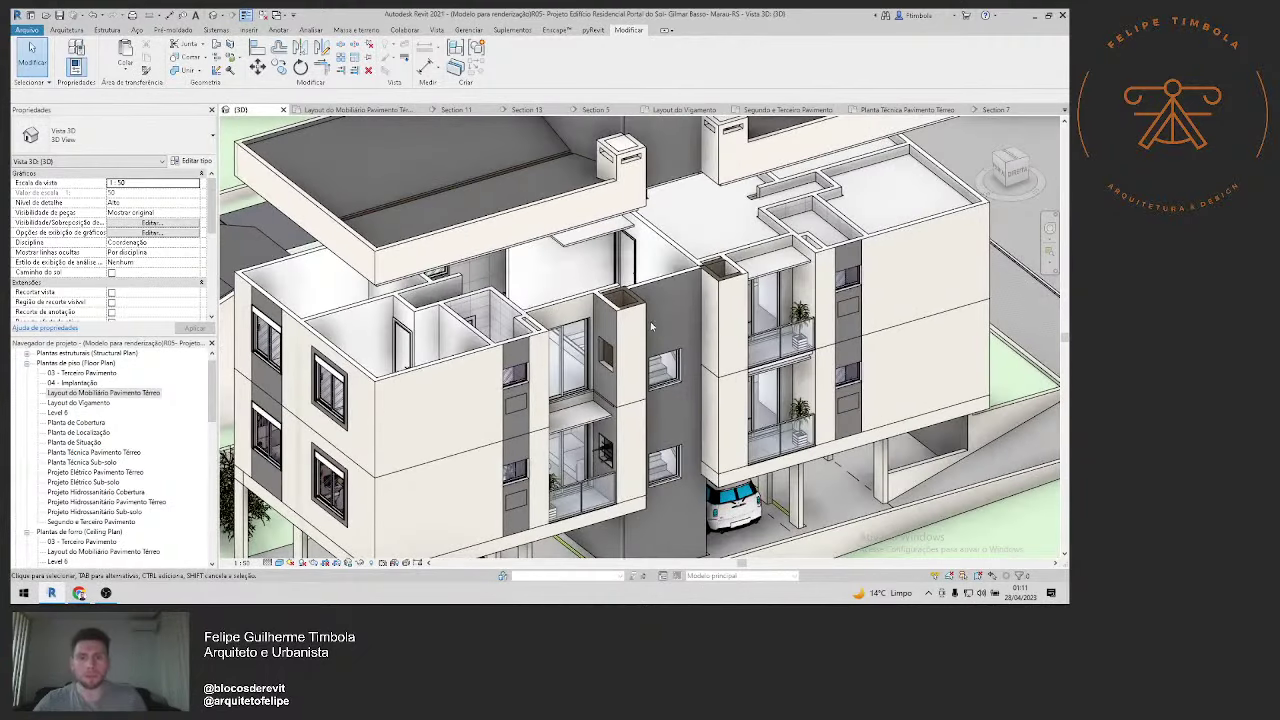
{"action": "scroll", "coordinate": [537, 316], "scroll_direction": "up", "scroll_amount": 2}
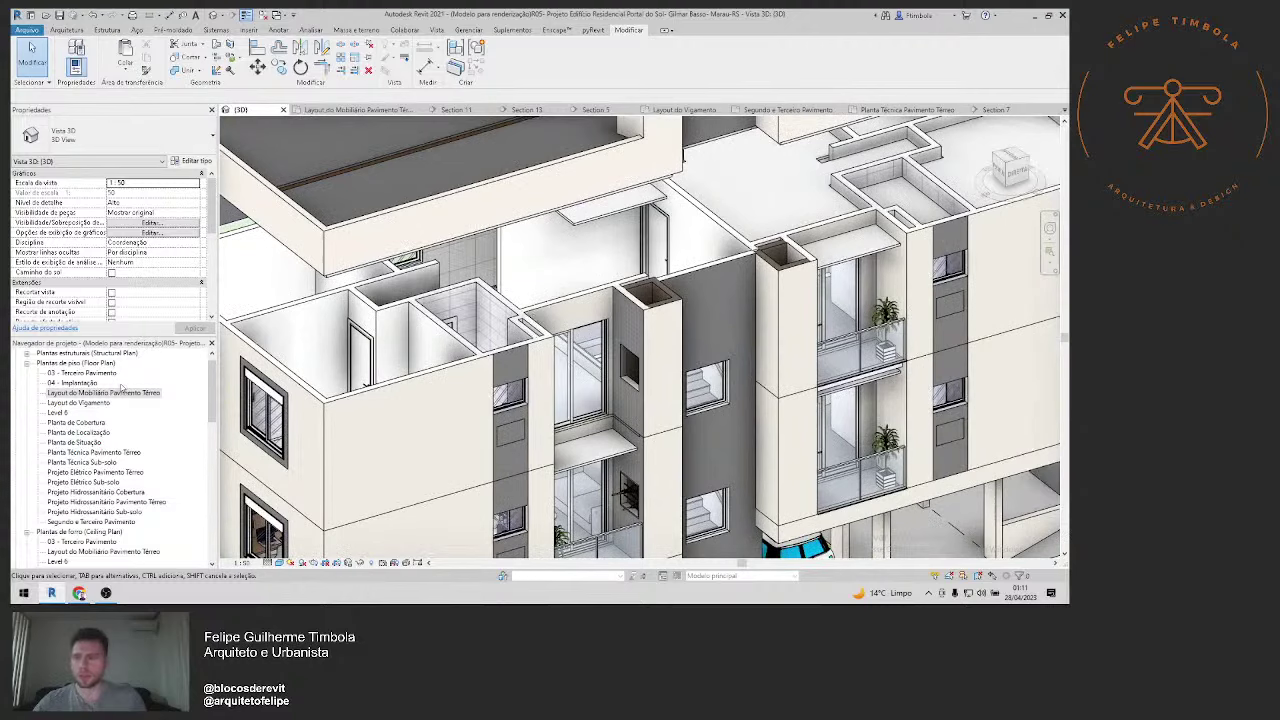
Step: Paste the wall beside the SOBE stair onto Segundo e Terceiro Pavimento, dismissing the warning
{"action": "double_click", "coordinate": [120, 392]}
{"action": "scroll", "coordinate": [465, 237], "scroll_direction": "down", "scroll_amount": 3}
{"action": "scroll", "coordinate": [465, 237], "scroll_direction": "down", "scroll_amount": 2}
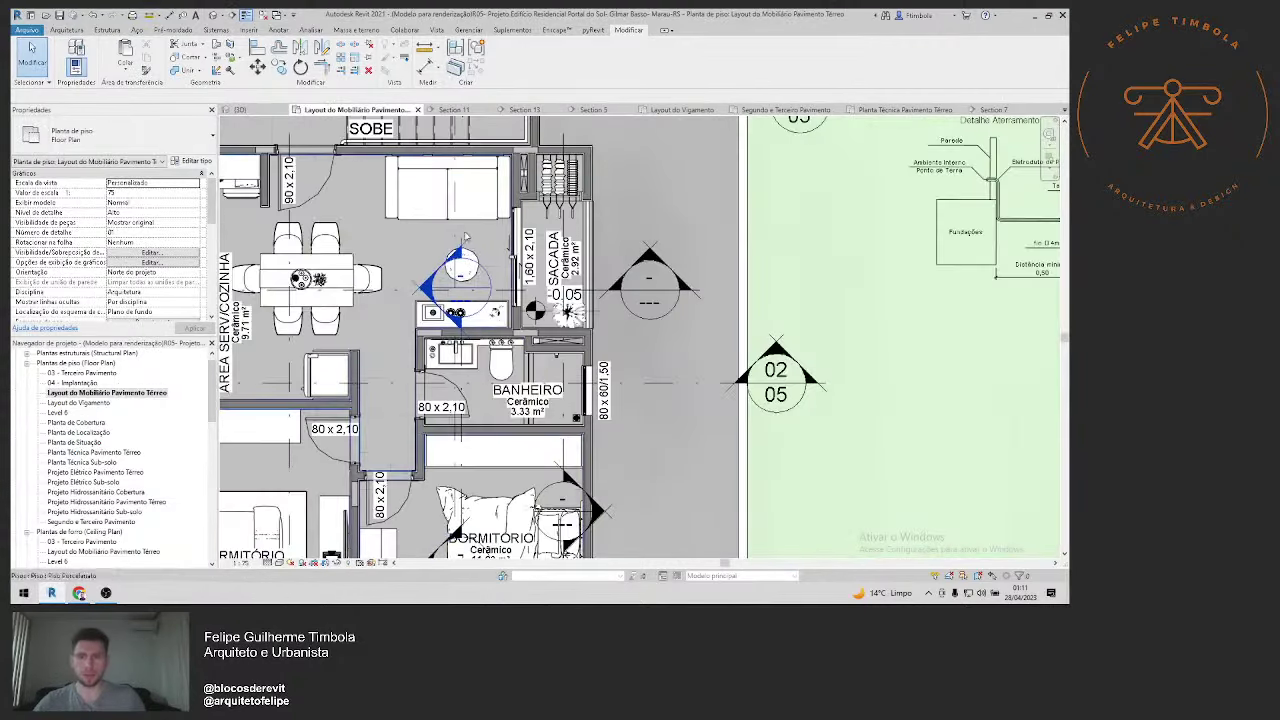
{"action": "scroll", "coordinate": [465, 237], "scroll_direction": "up", "scroll_amount": 2}
{"action": "left_click", "coordinate": [430, 186]}
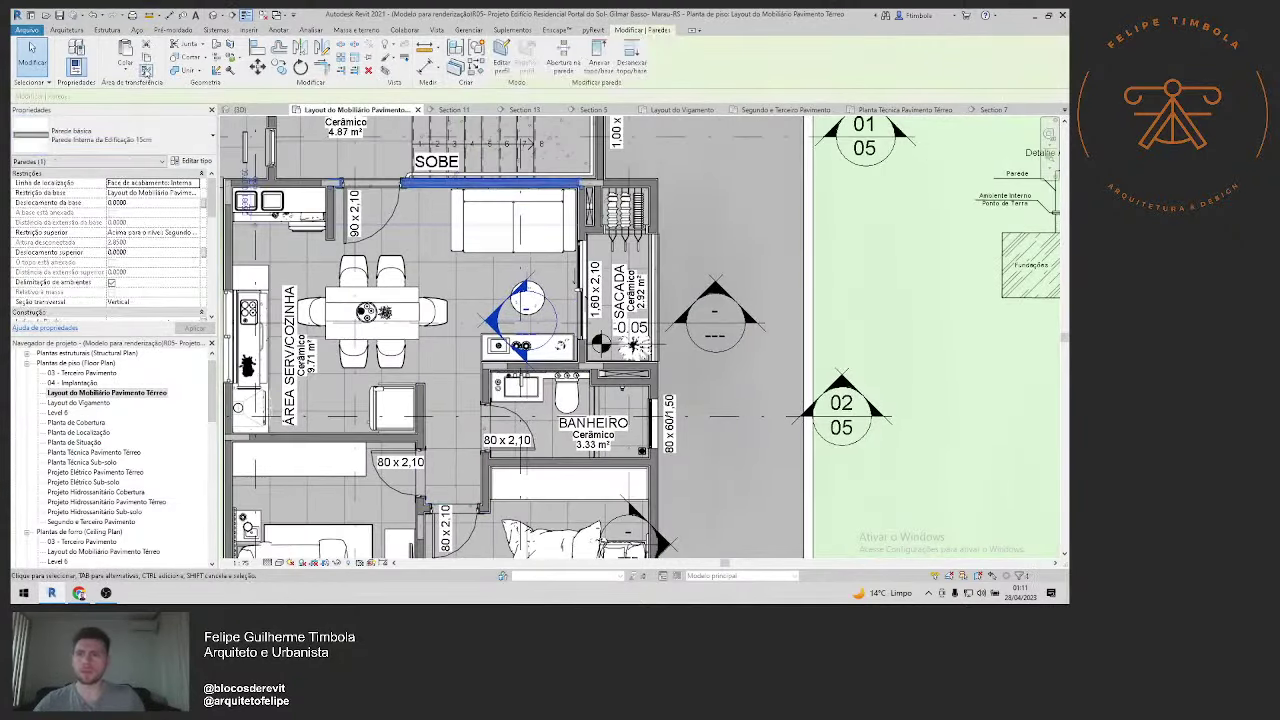
{"action": "left_click", "coordinate": [125, 64]}
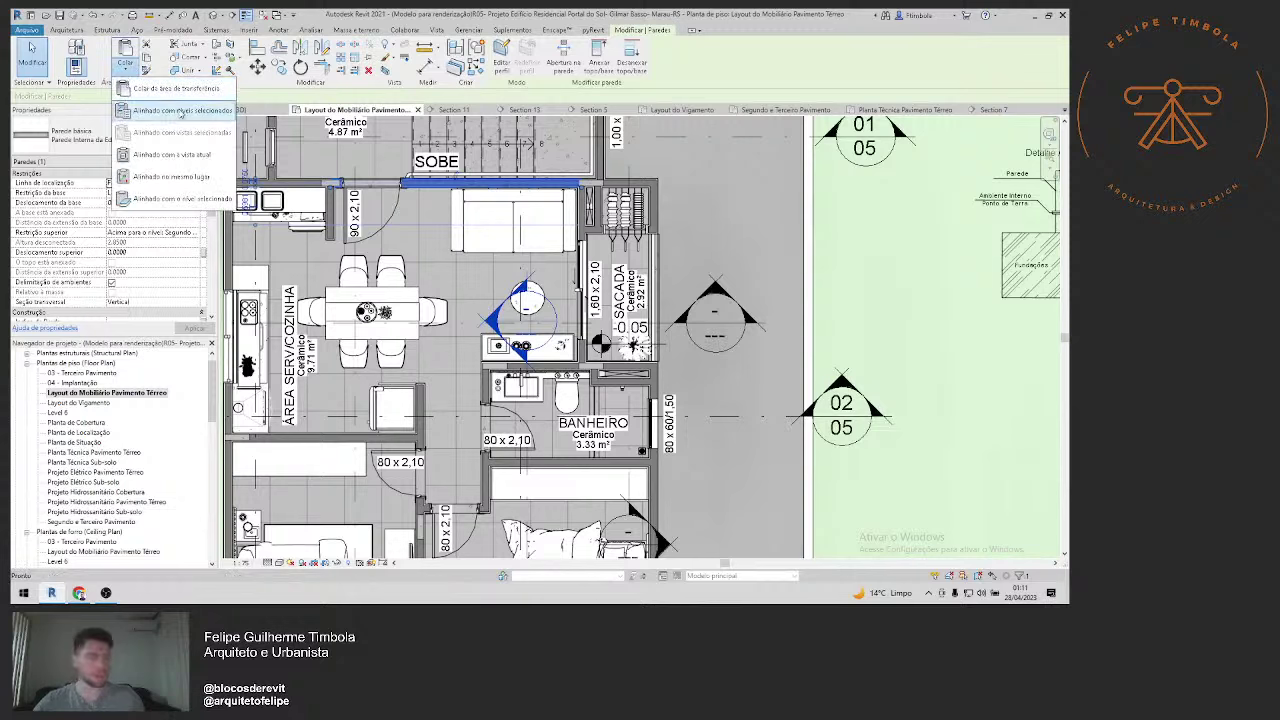
{"action": "left_click", "coordinate": [181, 111]}
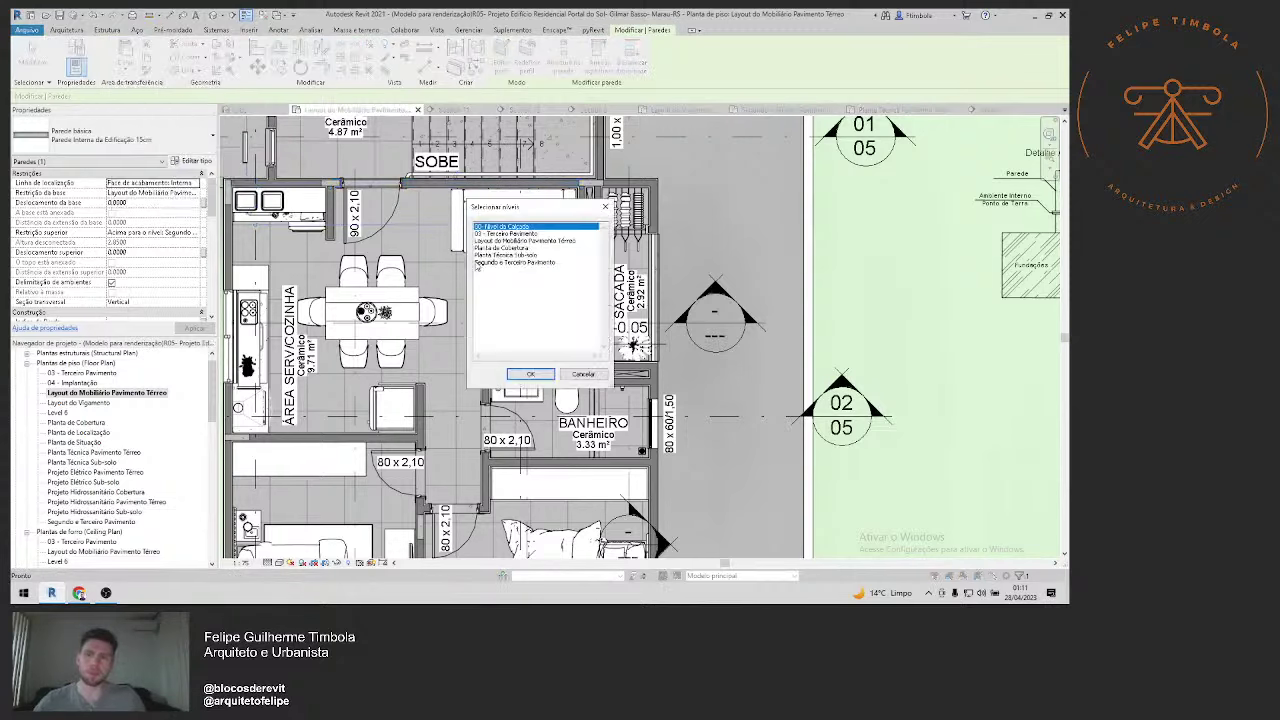
{"action": "left_click", "coordinate": [507, 263]}
{"action": "left_click", "coordinate": [530, 374]}
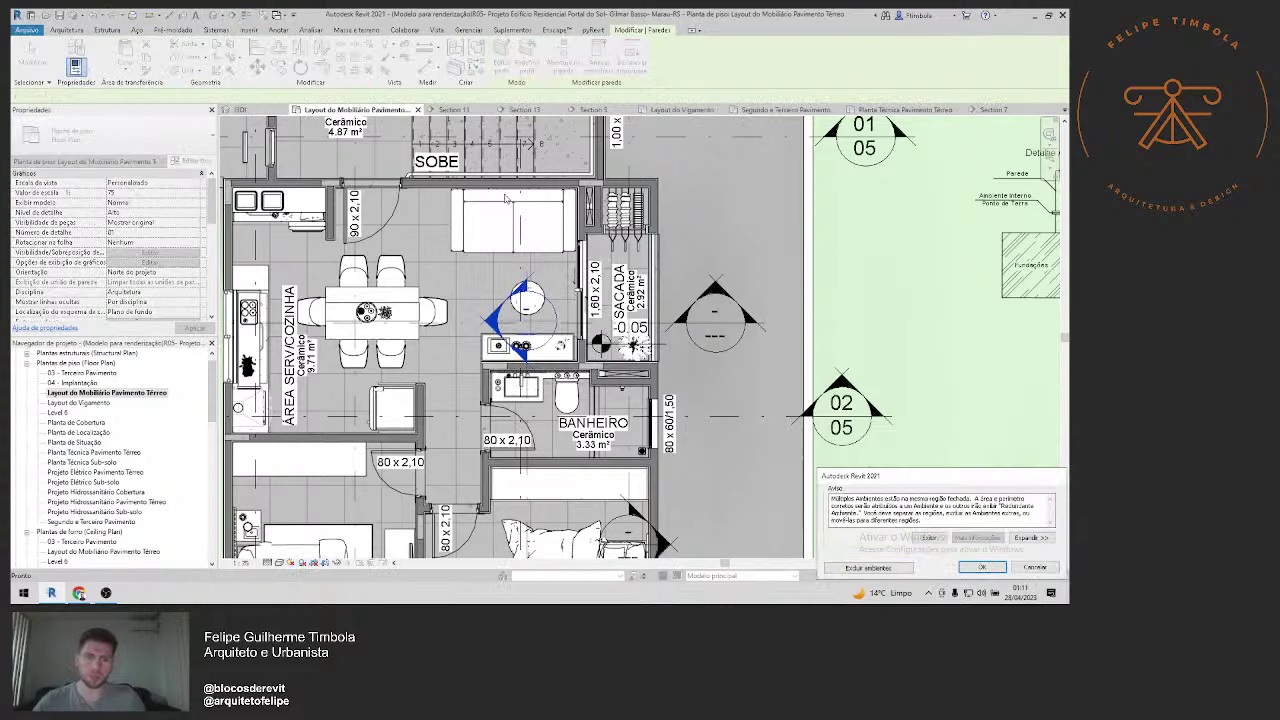
{"action": "left_click", "coordinate": [981, 567]}
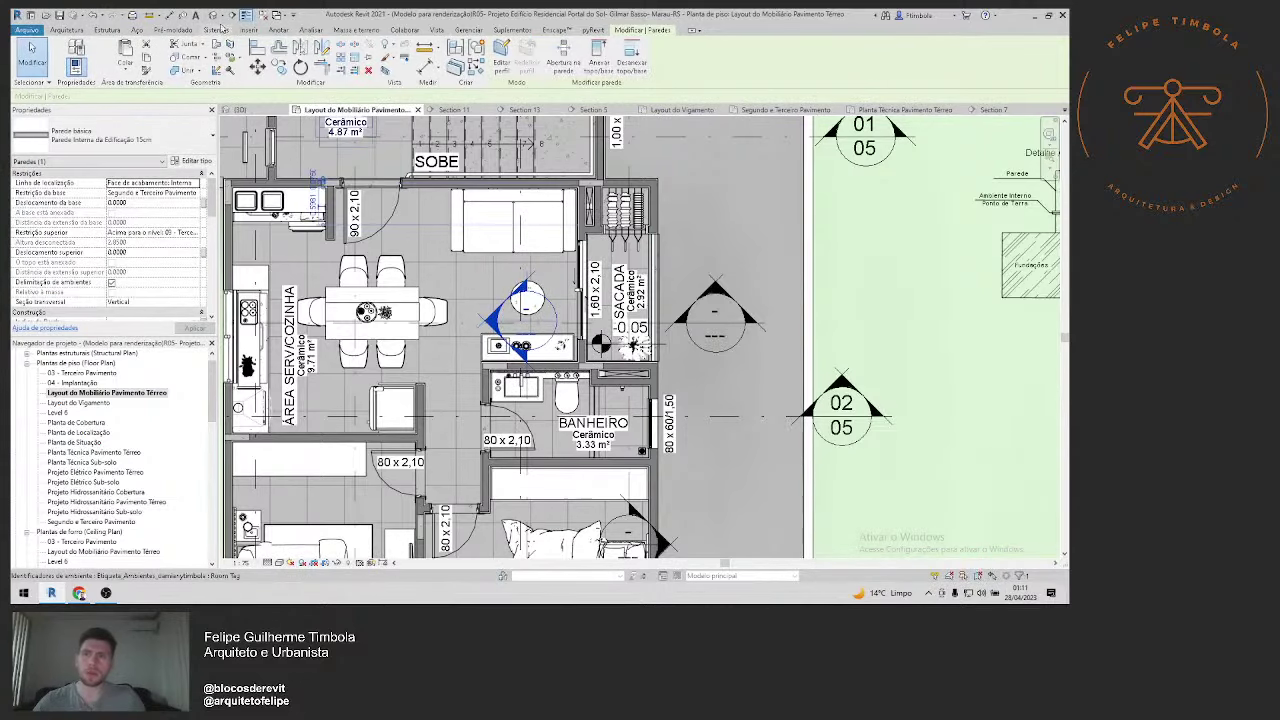
Step: Check the copied stair wall in the {3D} view
{"action": "left_click", "coordinate": [240, 109]}
{"action": "key", "text": "Escape"}
{"action": "scroll", "coordinate": [649, 307], "scroll_direction": "up", "scroll_amount": 5}
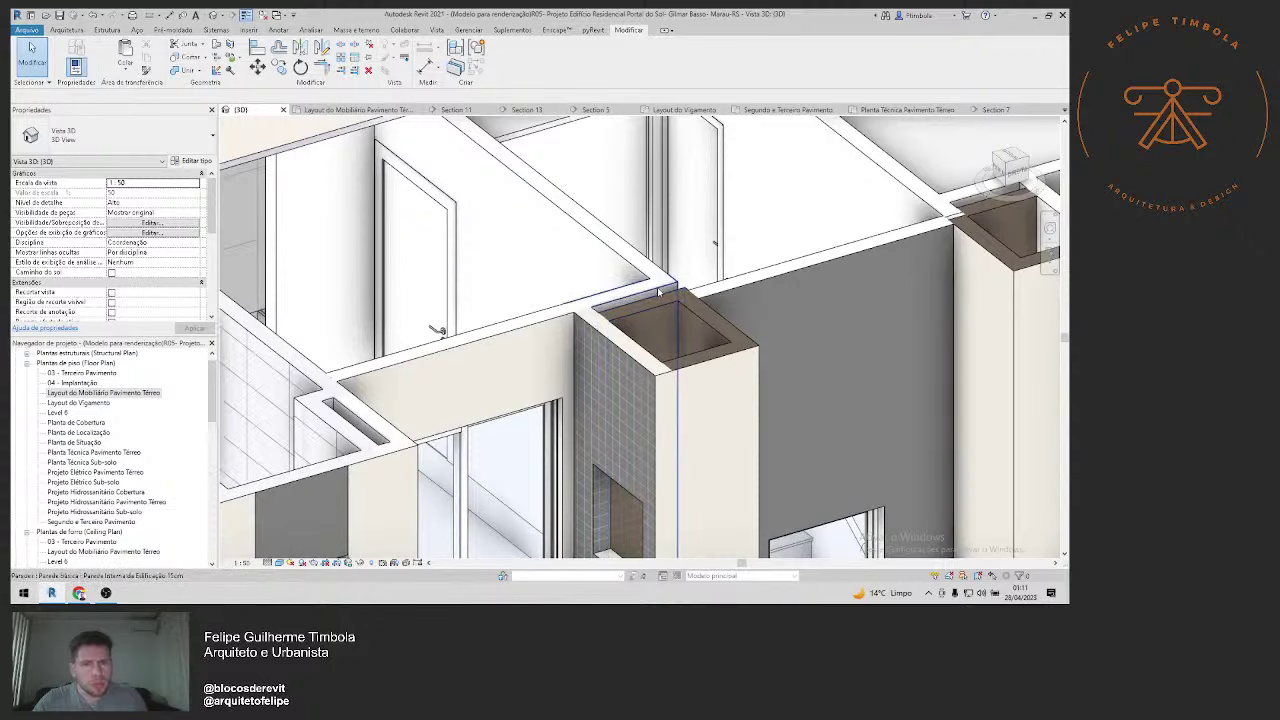
Step: Paste the wall at the top of the shaft onto Segundo e Terceiro Pavimento
{"action": "double_click", "coordinate": [103, 392]}
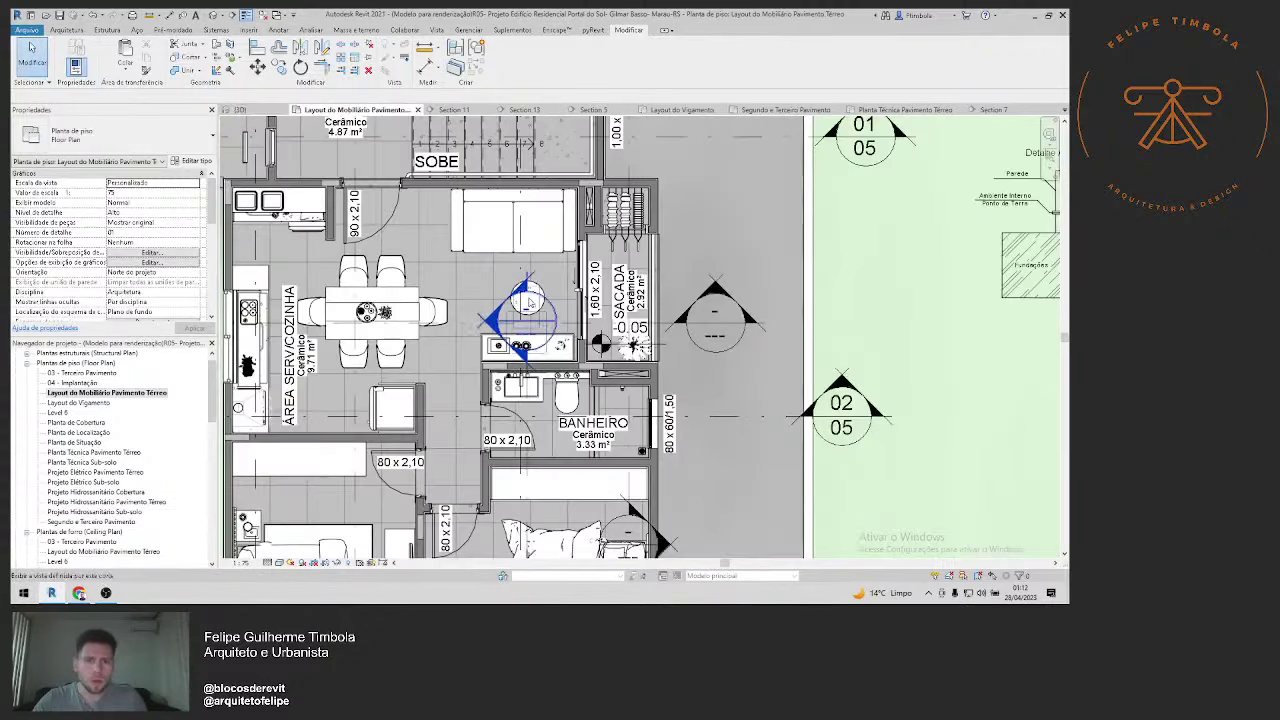
{"action": "scroll", "coordinate": [597, 190], "scroll_direction": "up", "scroll_amount": 3}
{"action": "scroll", "coordinate": [597, 190], "scroll_direction": "up", "scroll_amount": 3}
{"action": "left_click", "coordinate": [593, 162]}
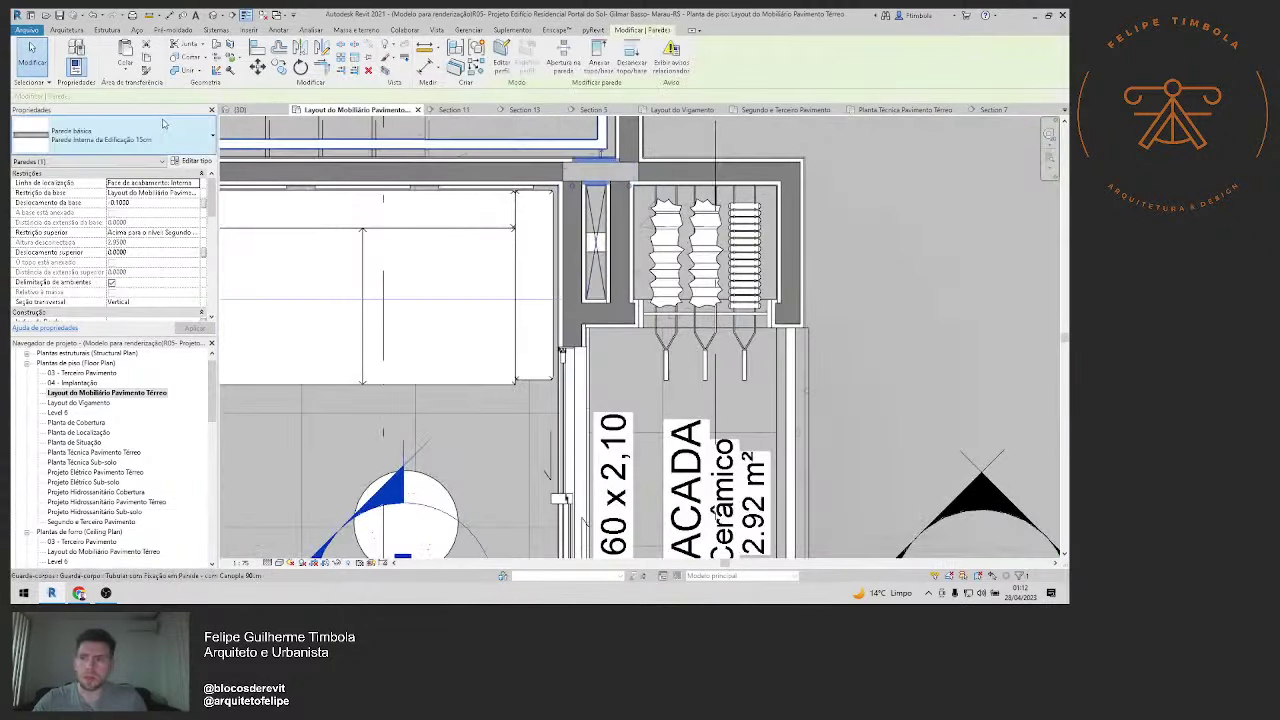
{"action": "left_click", "coordinate": [136, 74]}
{"action": "left_click", "coordinate": [170, 108]}
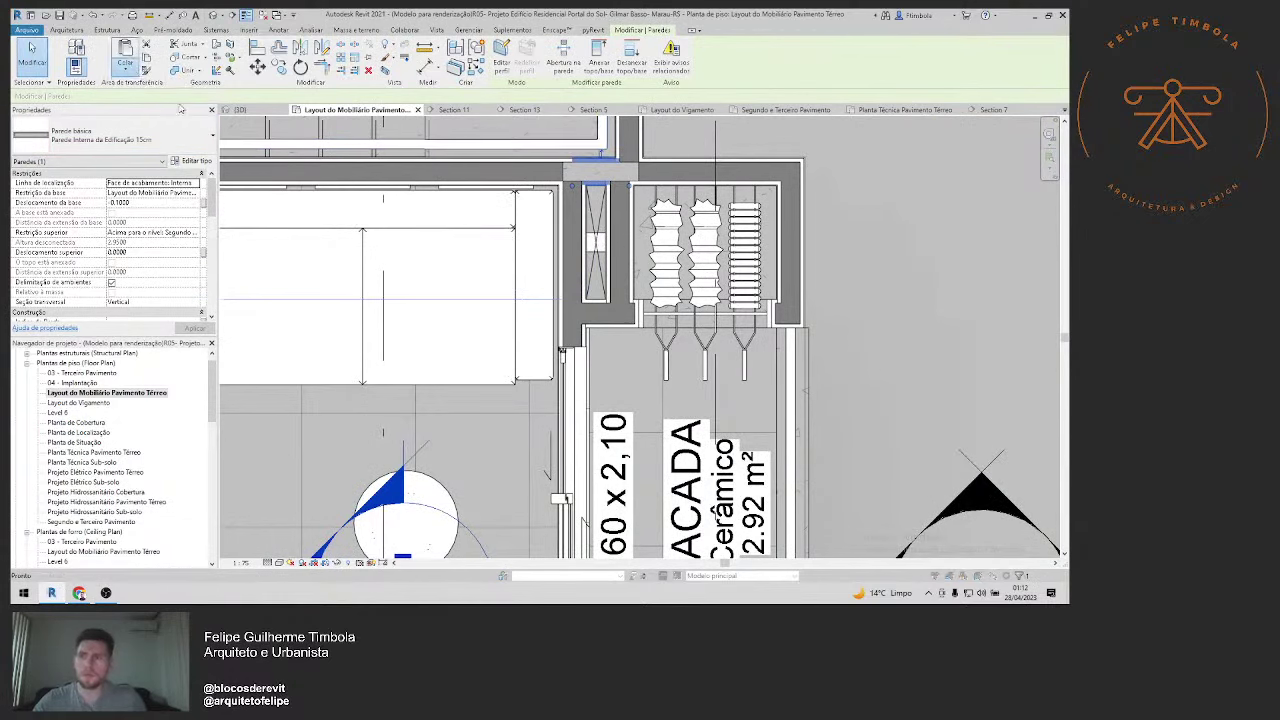
{"action": "left_click", "coordinate": [515, 262]}
{"action": "left_click", "coordinate": [530, 374]}
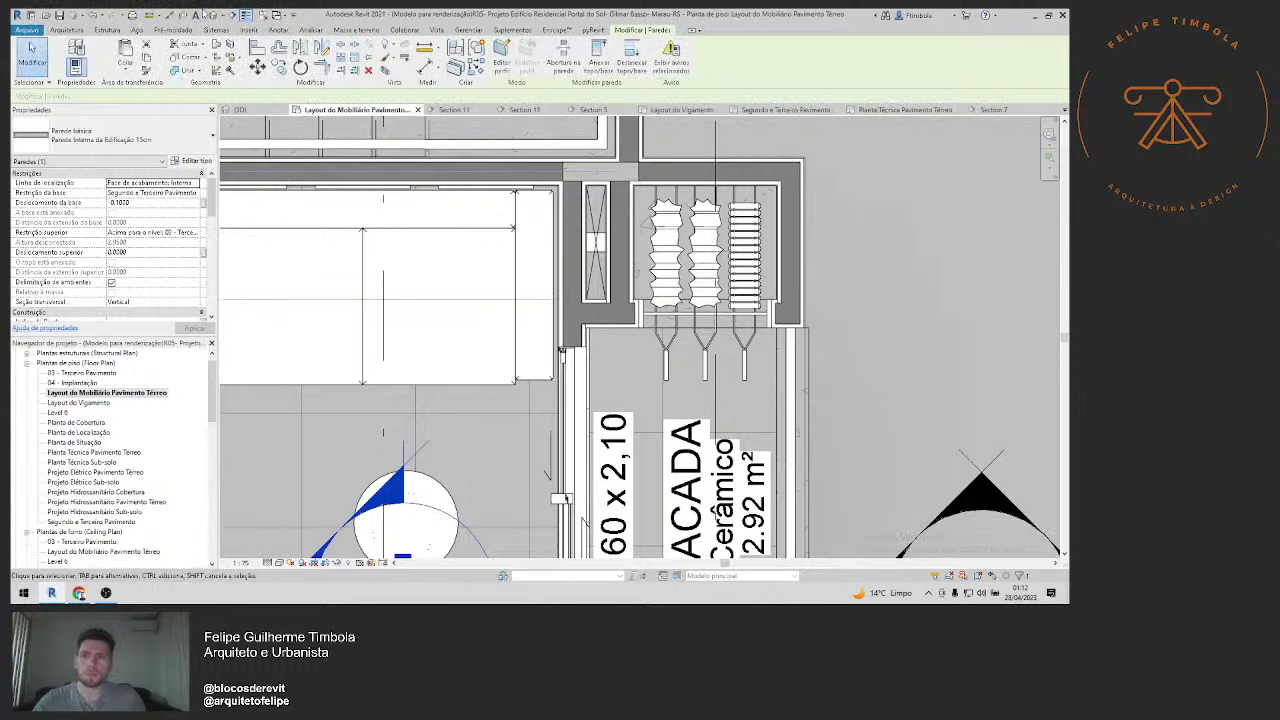
Step: Stretch the two walls above the shaft so they meet its corner
{"action": "left_click", "coordinate": [202, 14]}
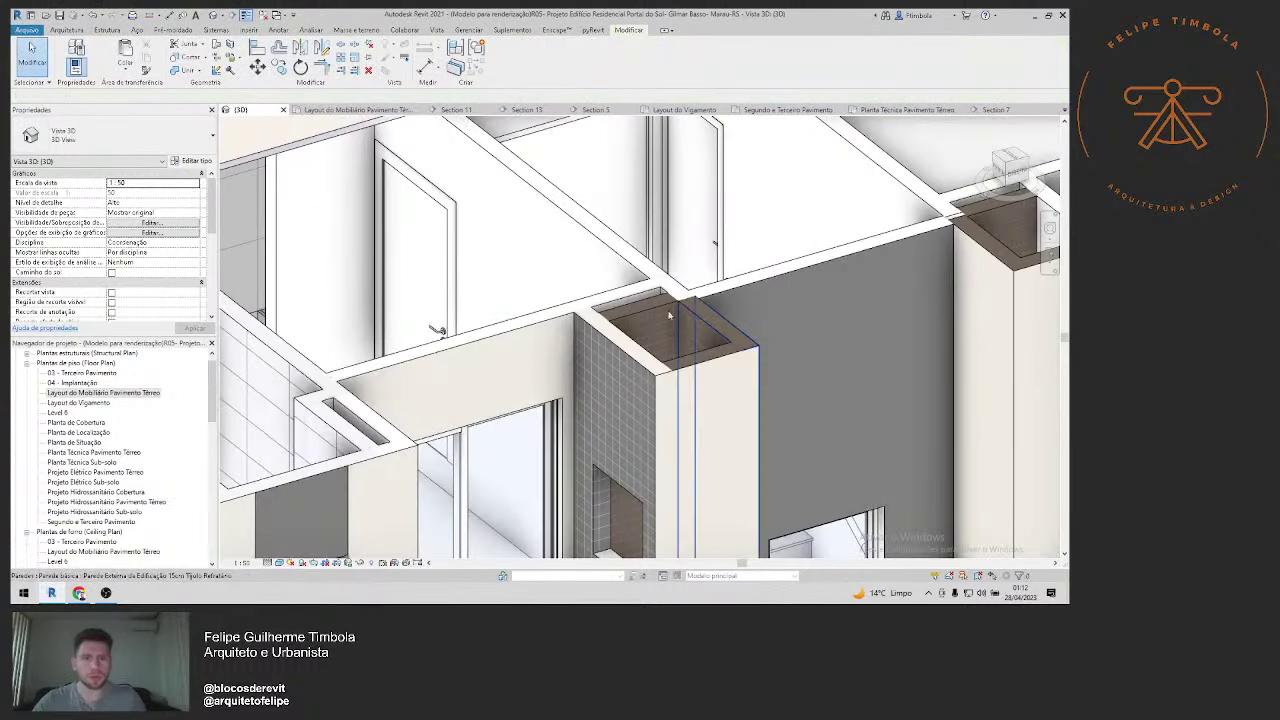
{"action": "key", "text": "ctrl+Tab"}
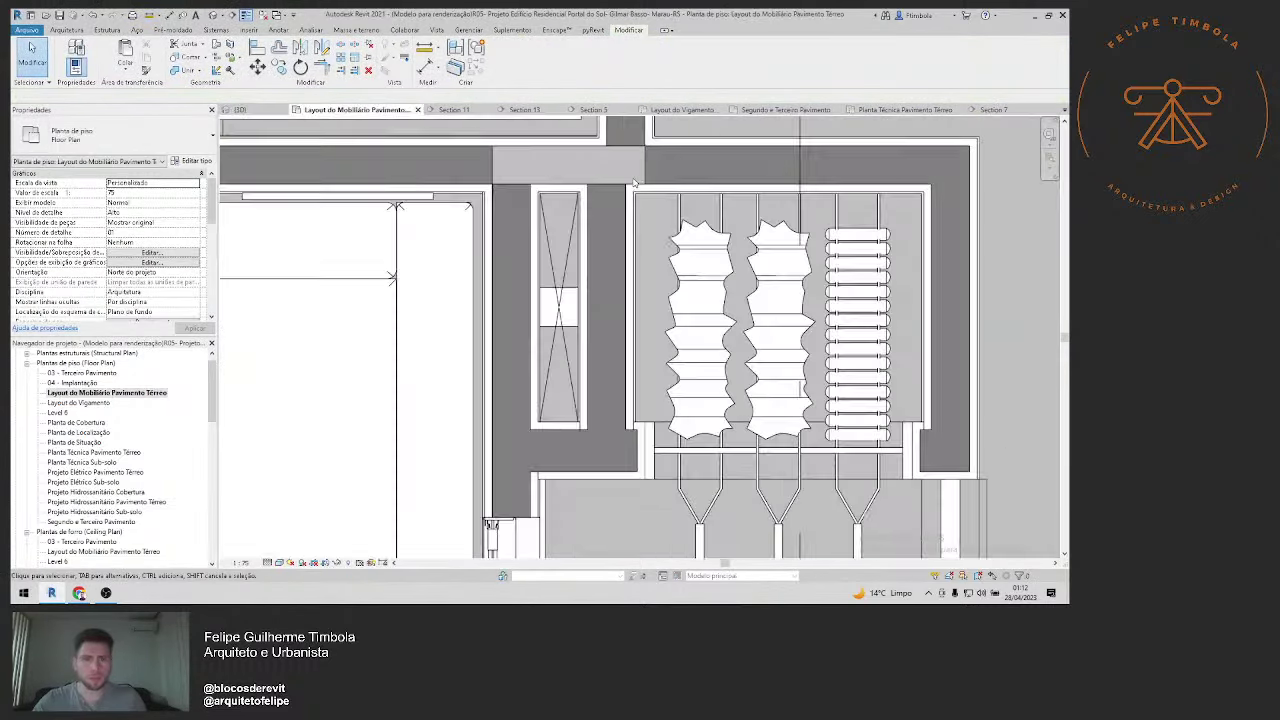
{"action": "middle_click_drag", "start_coordinate": [633, 183], "coordinate": [632, 318]}
{"action": "left_click", "coordinate": [632, 318]}
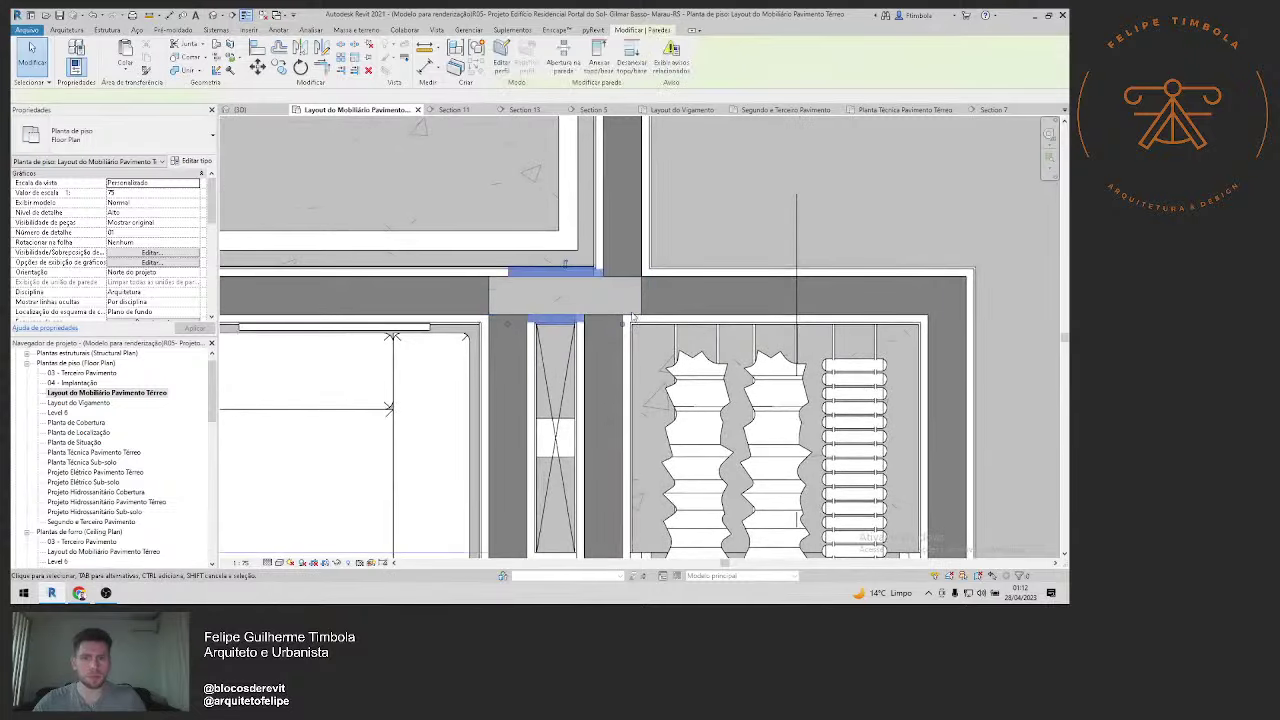
{"action": "left_click_drag", "start_coordinate": [605, 325], "coordinate": [582, 335]}
{"action": "key", "text": "Escape"}
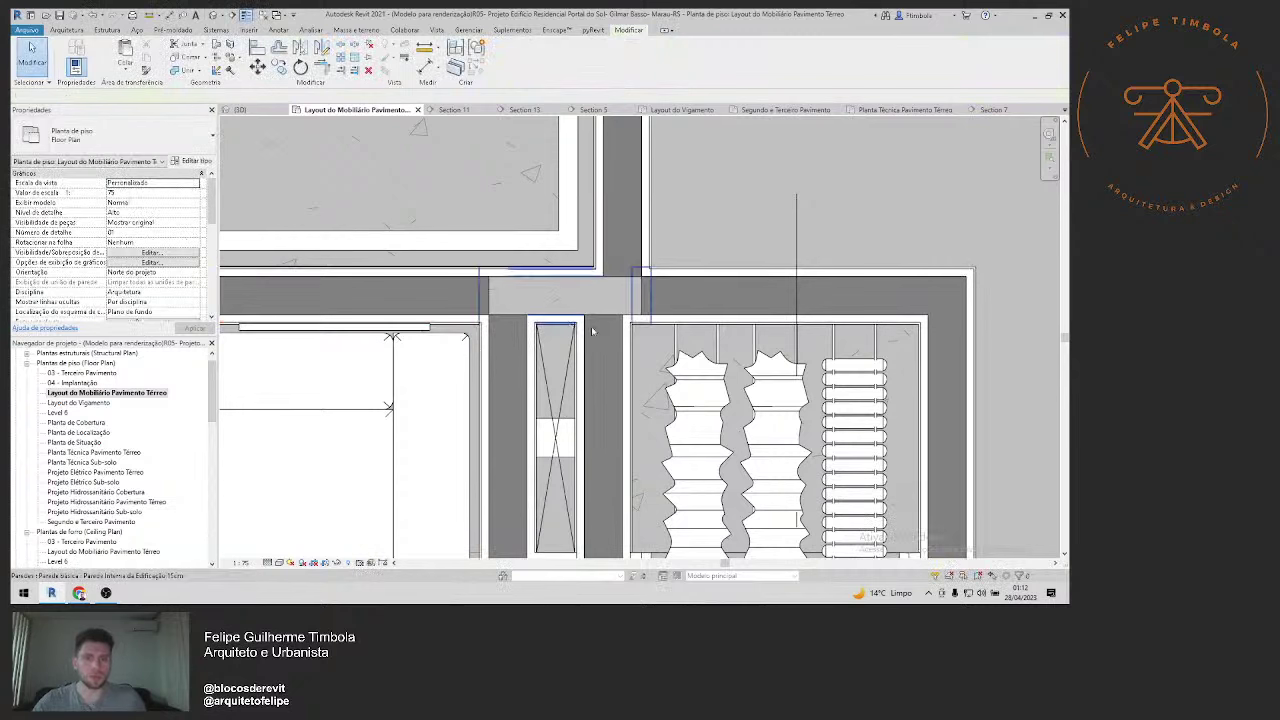
{"action": "left_click", "coordinate": [594, 320]}
{"action": "left_click_drag", "start_coordinate": [621, 327], "coordinate": [603, 325]}
{"action": "key", "text": "Escape"}
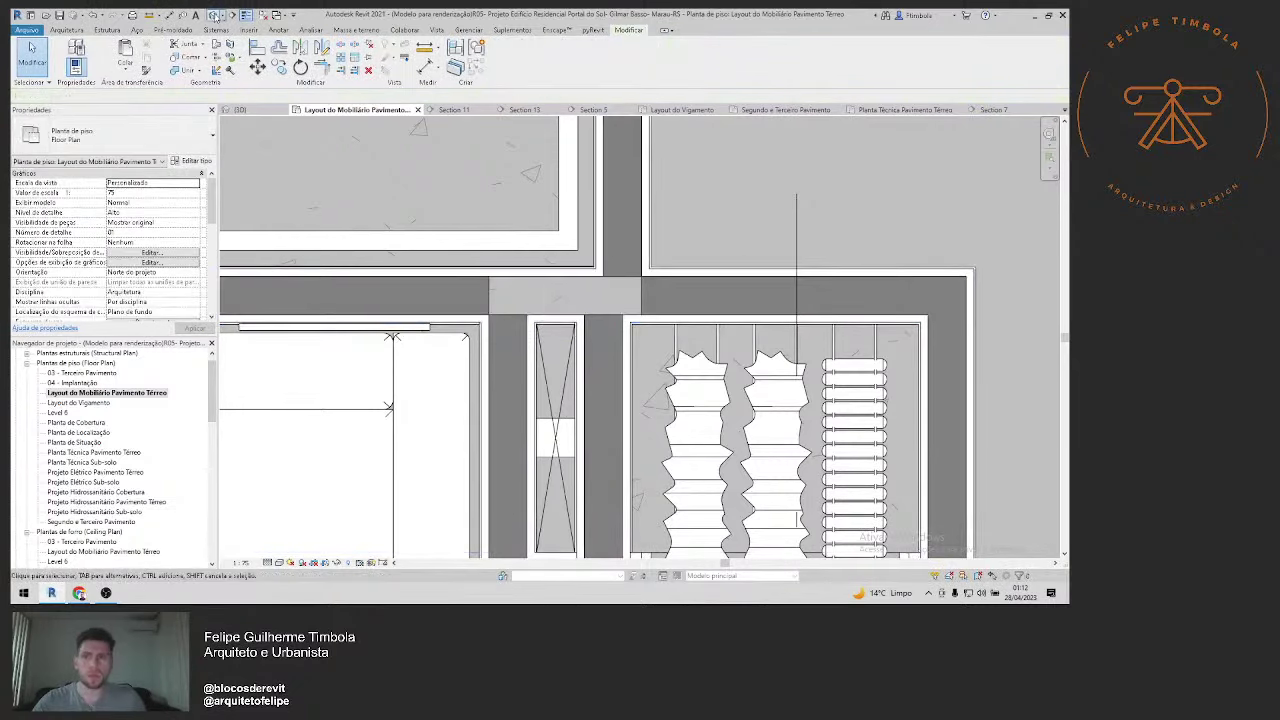
Step: Orbit the {3D} view around the shaft to inspect the wall joins
{"action": "left_click", "coordinate": [214, 14]}
{"action": "scroll", "coordinate": [693, 300], "scroll_direction": "up", "scroll_amount": 3}
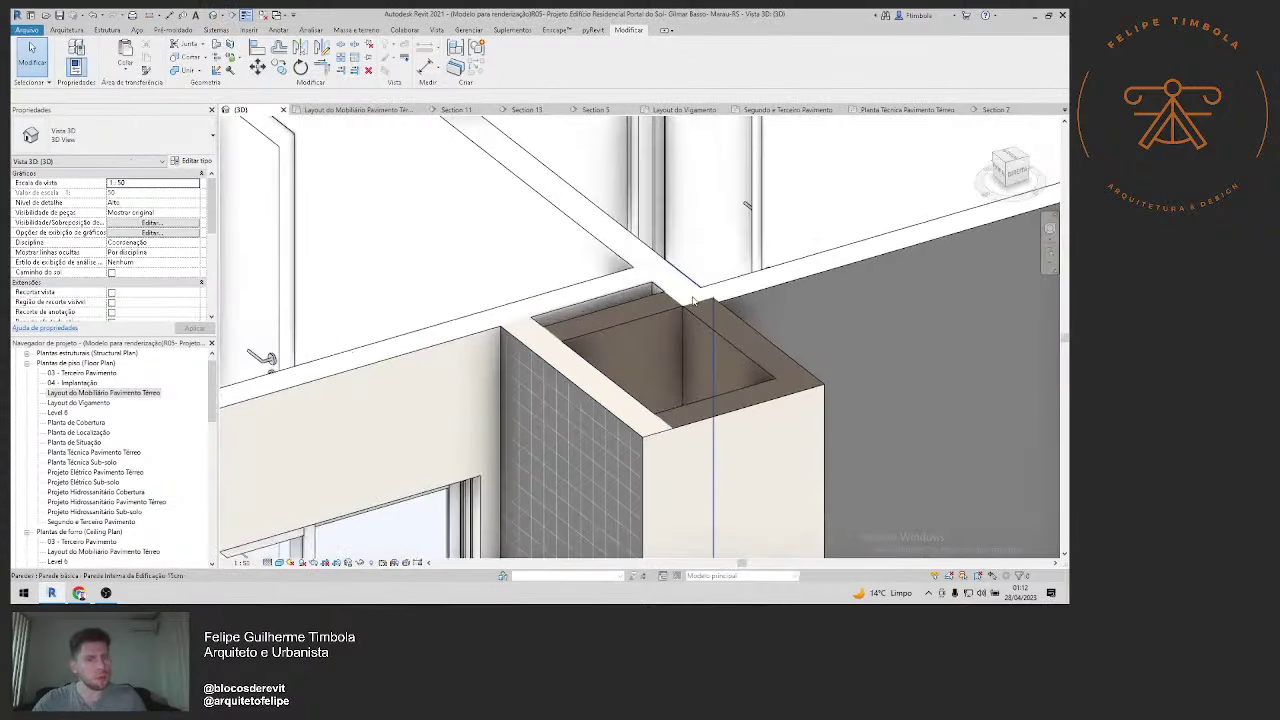
{"action": "middle_click_drag", "start_coordinate": [693, 300], "coordinate": [733, 312], "text": "shift"}
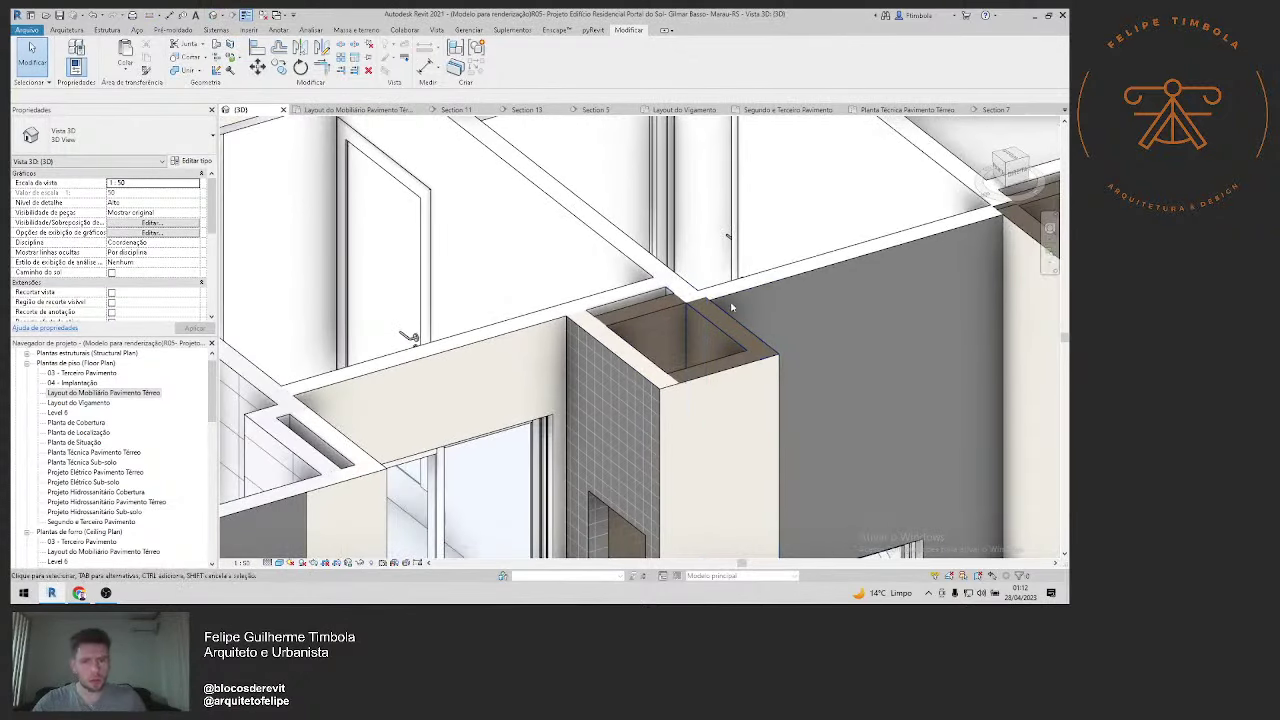
{"action": "scroll", "coordinate": [740, 315], "scroll_direction": "down", "scroll_amount": 3}
{"action": "scroll", "coordinate": [770, 328], "scroll_direction": "down", "scroll_amount": 2}
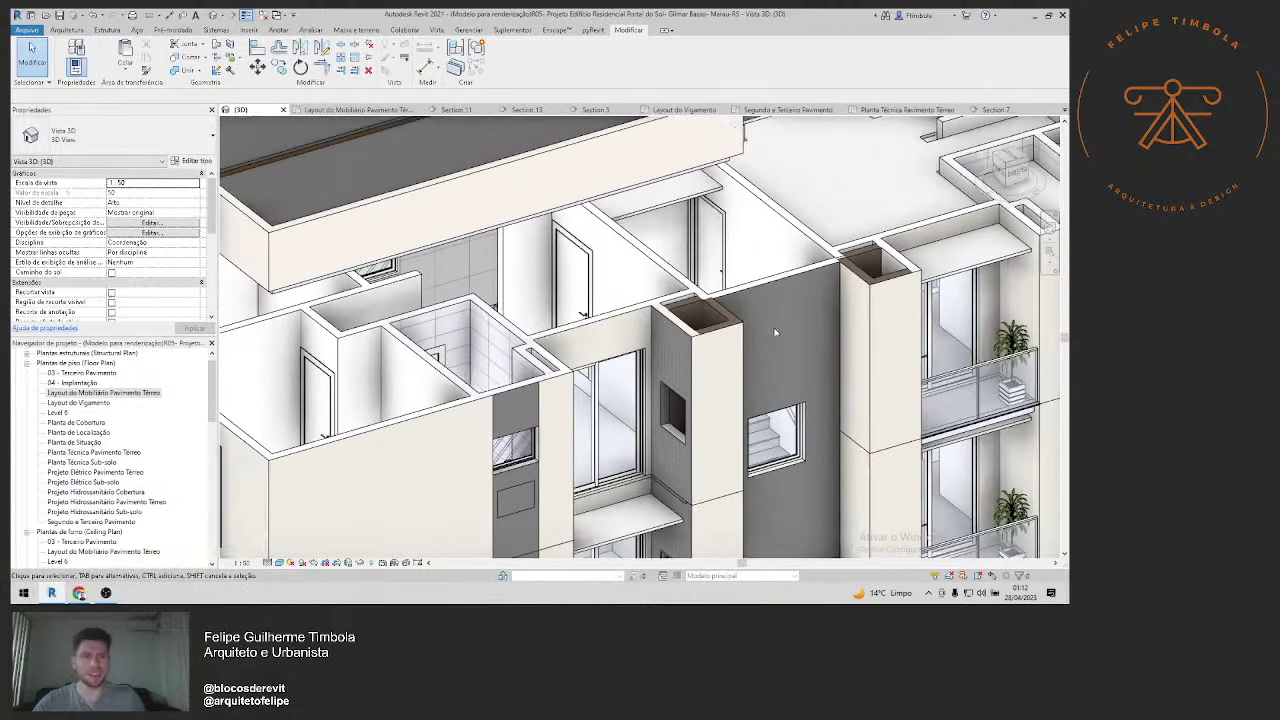
{"action": "mouse_move", "coordinate": [774, 332]}
{"action": "middle_mouse_down", "text": "shift"}
{"action": "mouse_move", "coordinate": [727, 294]}
{"action": "mouse_move", "coordinate": [556, 238]}
{"action": "mouse_move", "coordinate": [587, 305]}
{"action": "mouse_move", "coordinate": [535, 247]}
{"action": "mouse_move", "coordinate": [530, 268]}
{"action": "middle_mouse_up", "text": "shift"}
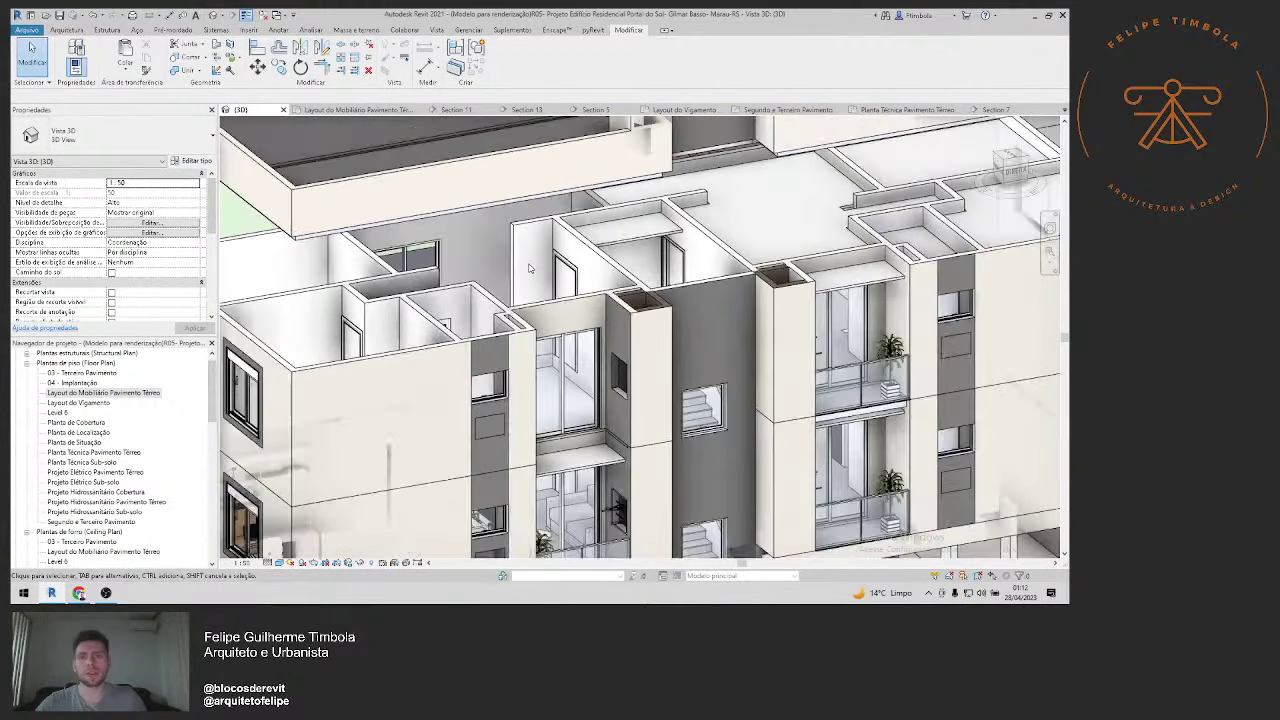
{"action": "middle_click_drag", "start_coordinate": [530, 268], "coordinate": [530, 268], "text": "shift"}
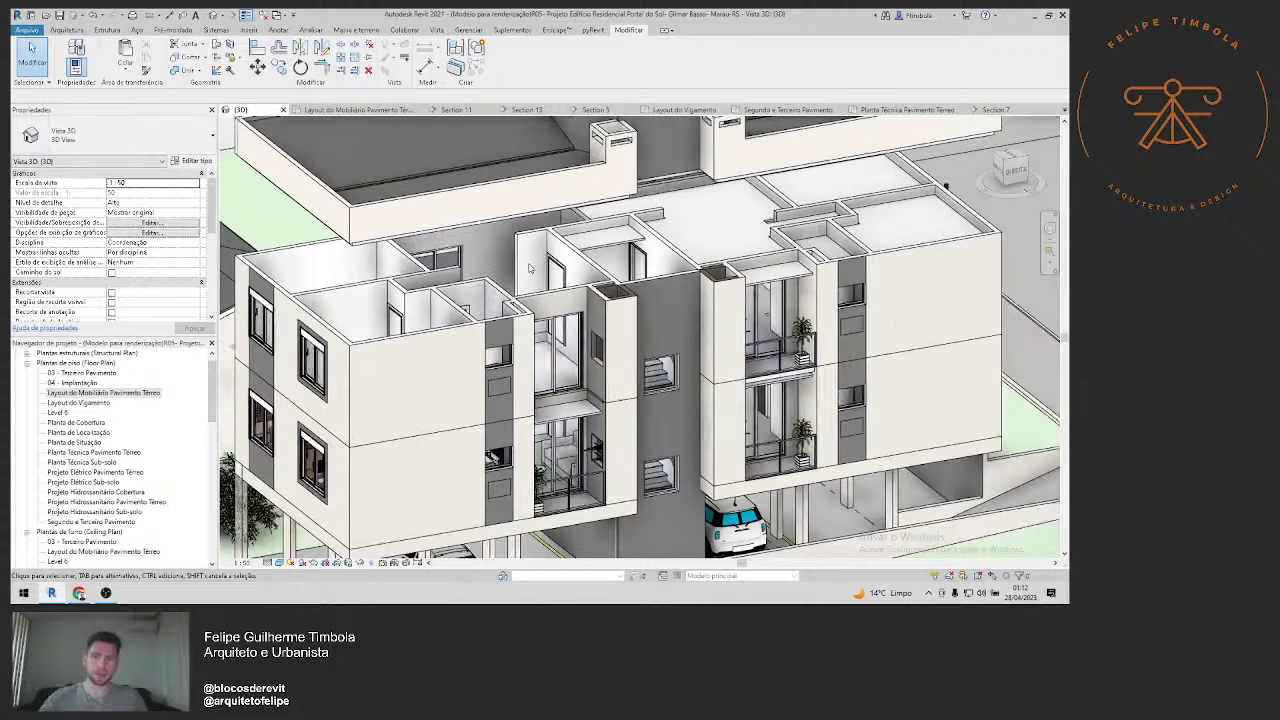
{"action": "scroll", "coordinate": [530, 268], "scroll_direction": "down", "scroll_amount": 1}
{"action": "middle_click_drag", "start_coordinate": [521, 272], "coordinate": [540, 279], "text": "shift"}
{"action": "scroll", "coordinate": [518, 275], "scroll_direction": "down", "scroll_amount": 1}
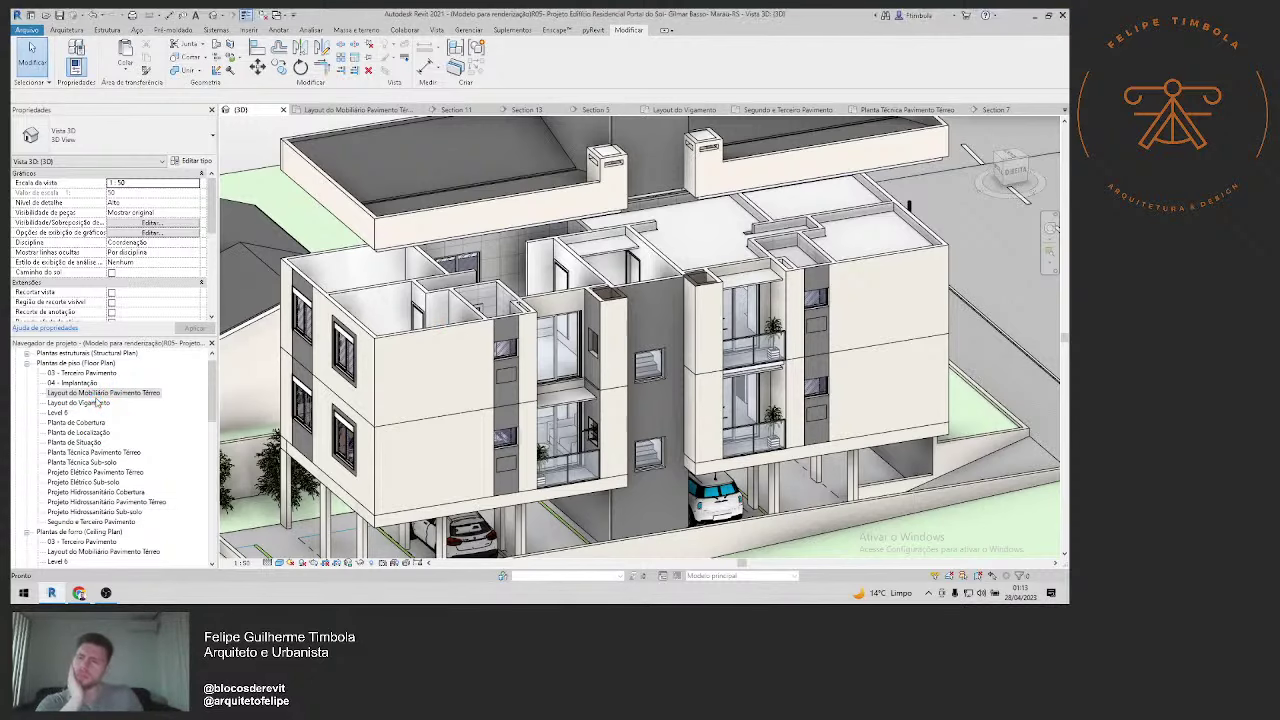
Step: Open the Layout do Mobiliário Pavimento Térreo floor plan
{"action": "double_click", "coordinate": [100, 393]}
{"action": "scroll", "coordinate": [880, 550], "scroll_direction": "up", "scroll_amount": 3}
{"action": "scroll", "coordinate": [880, 550], "scroll_direction": "up", "scroll_amount": 2}
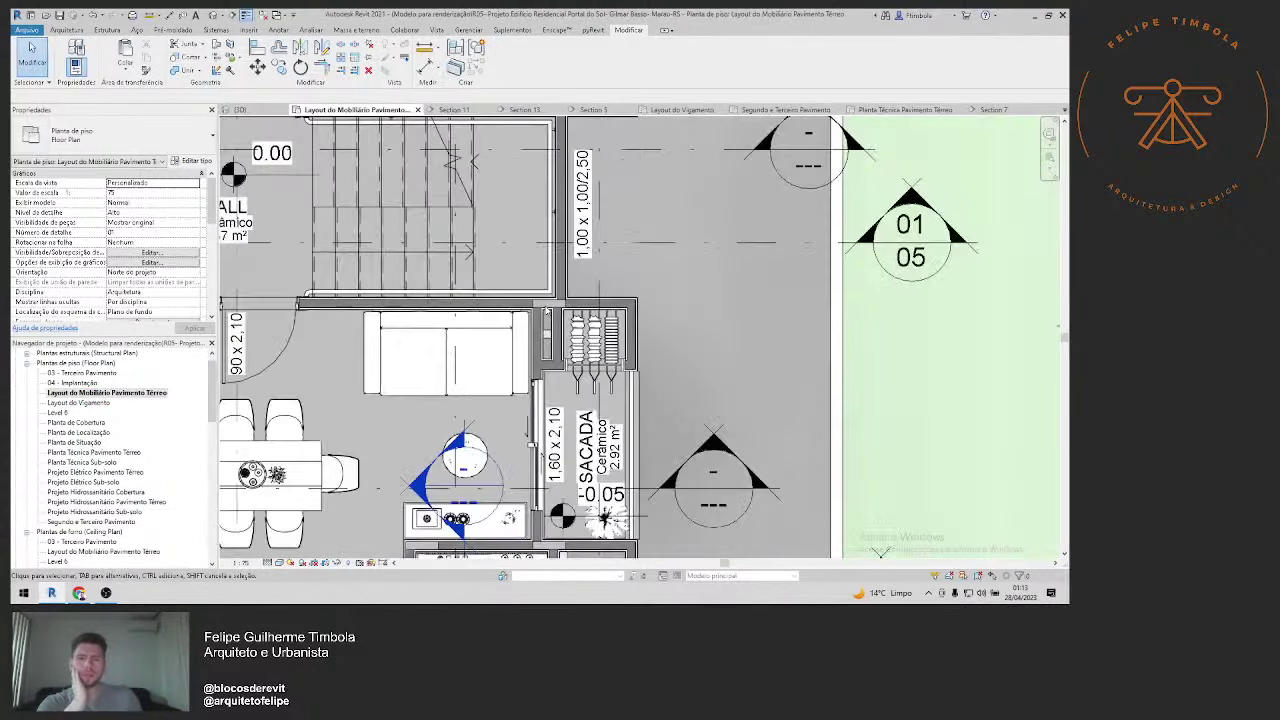
{"action": "scroll", "coordinate": [880, 550], "scroll_direction": "down", "scroll_amount": 3}
{"action": "scroll", "coordinate": [880, 550], "scroll_direction": "down", "scroll_amount": 2}
Step: Open Section 8 and set its visual style to Hidden Line
{"action": "double_click", "coordinate": [524, 344]}
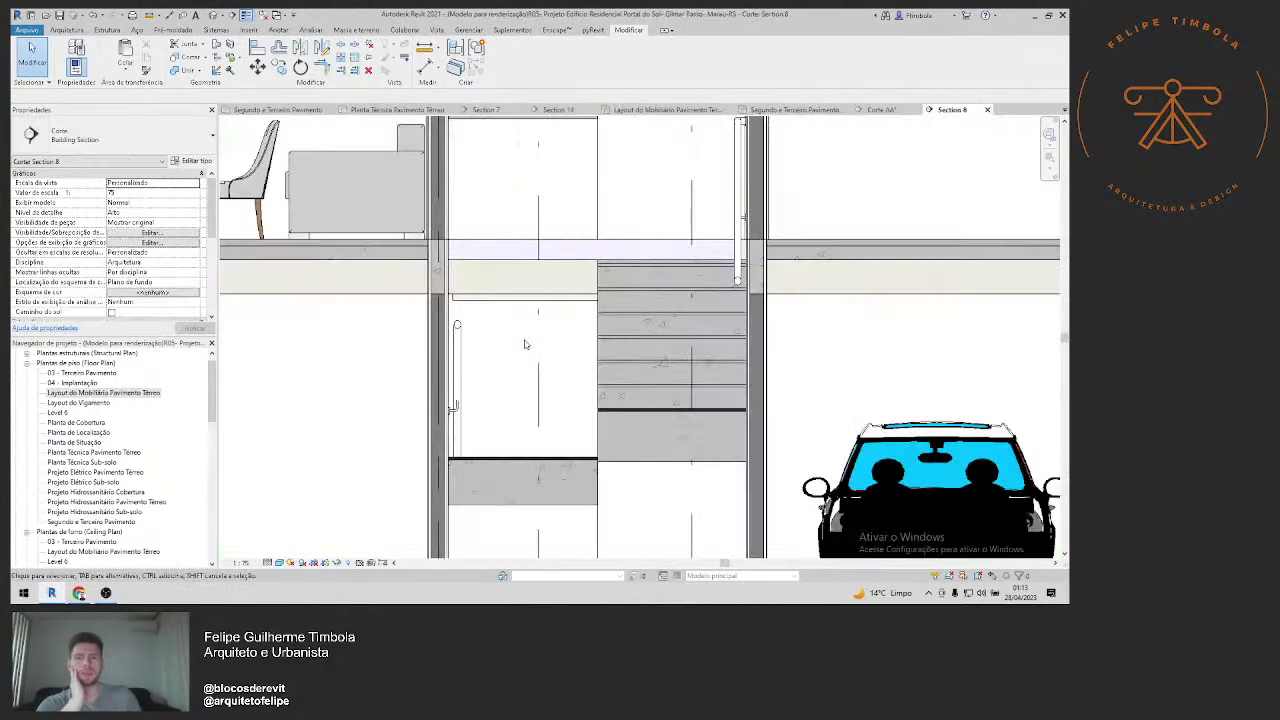
{"action": "scroll", "coordinate": [524, 344], "scroll_direction": "down", "scroll_amount": 2}
{"action": "scroll", "coordinate": [524, 344], "scroll_direction": "down", "scroll_amount": 2}
{"action": "scroll", "coordinate": [470, 350], "scroll_direction": "down", "scroll_amount": 1}
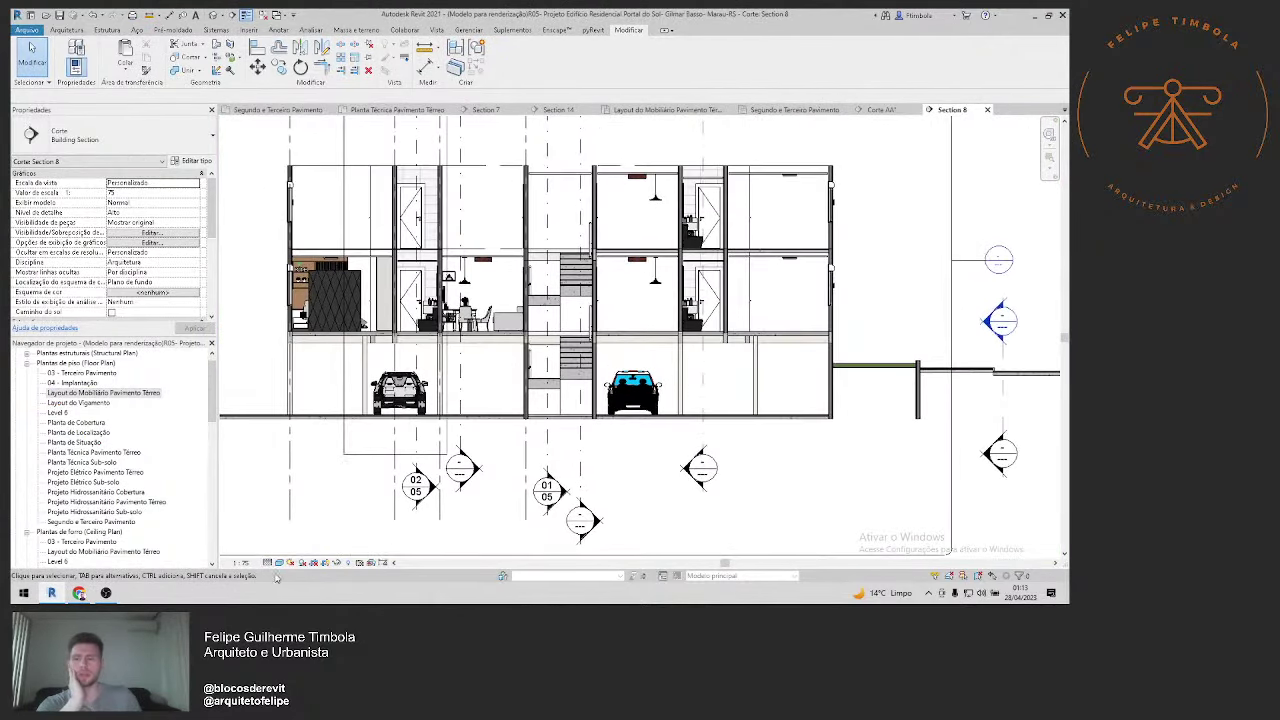
{"action": "left_click", "coordinate": [290, 563]}
{"action": "left_click", "coordinate": [320, 520]}
{"action": "scroll", "coordinate": [443, 258], "scroll_direction": "up", "scroll_amount": 2}
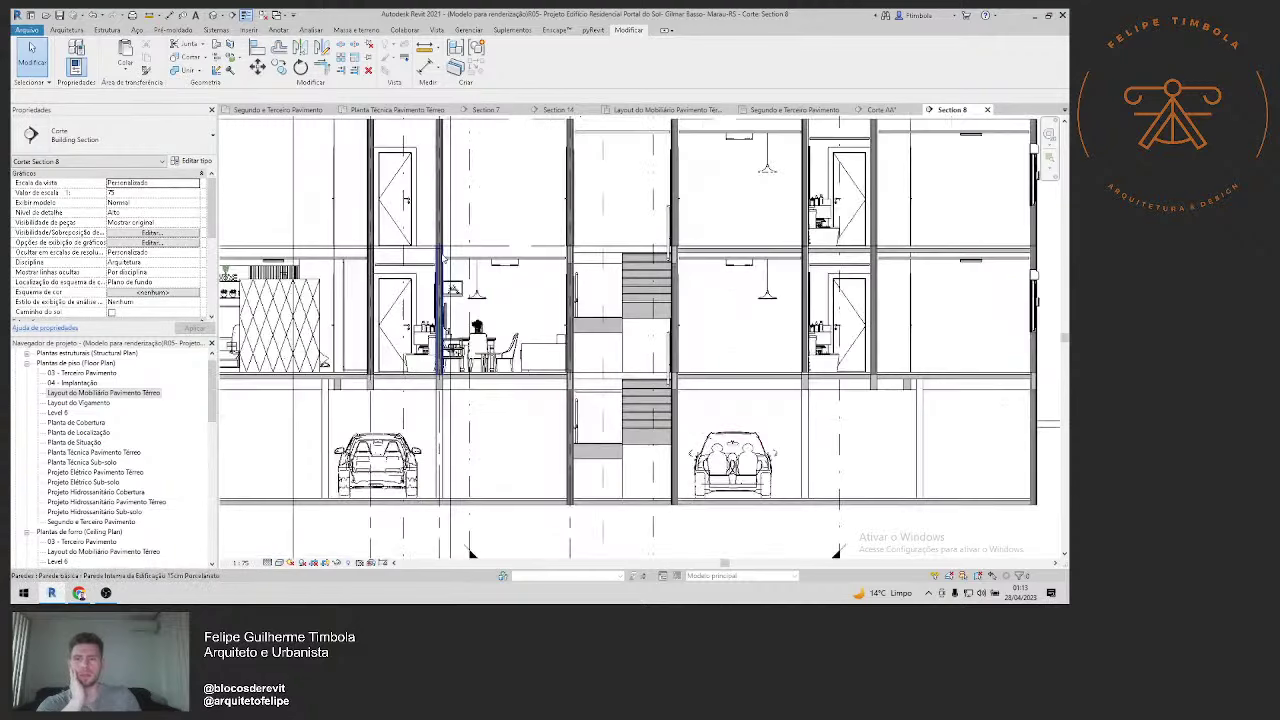
{"action": "scroll", "coordinate": [280, 290], "scroll_direction": "up", "scroll_amount": 1}
{"action": "scroll", "coordinate": [348, 312], "scroll_direction": "down", "scroll_amount": 1}
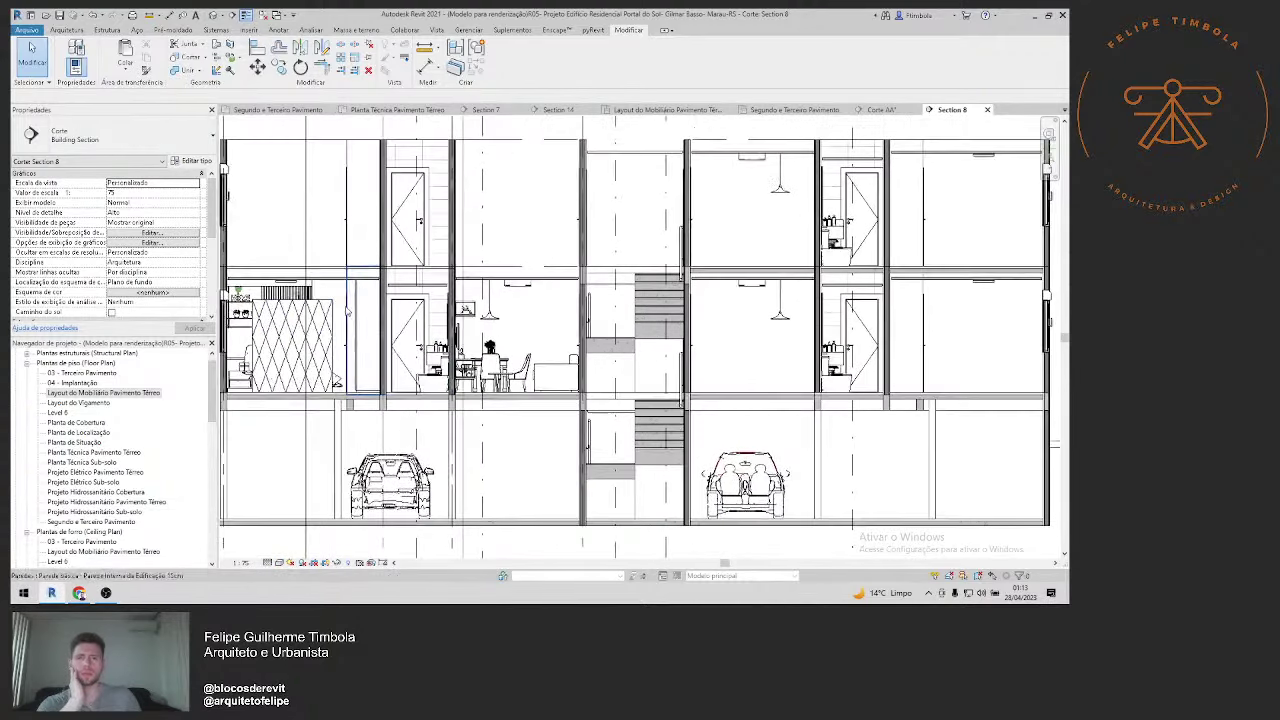
Step: Open the Layout do Mobiliário Pavimento Térreo floor plan and zoom around it
{"action": "double_click", "coordinate": [110, 393]}
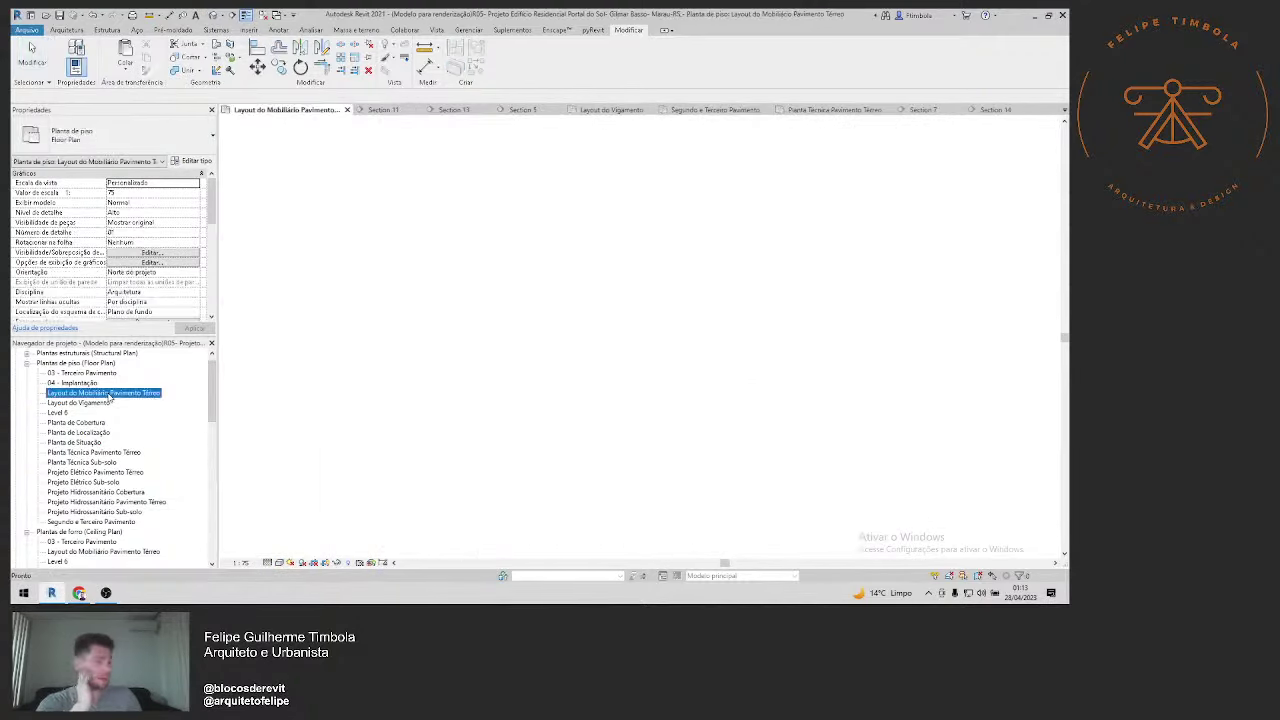
{"action": "scroll", "coordinate": [398, 292], "scroll_direction": "up", "scroll_amount": 1}
{"action": "scroll", "coordinate": [398, 292], "scroll_direction": "up", "scroll_amount": 2}
{"action": "scroll", "coordinate": [398, 292], "scroll_direction": "down", "scroll_amount": 1}
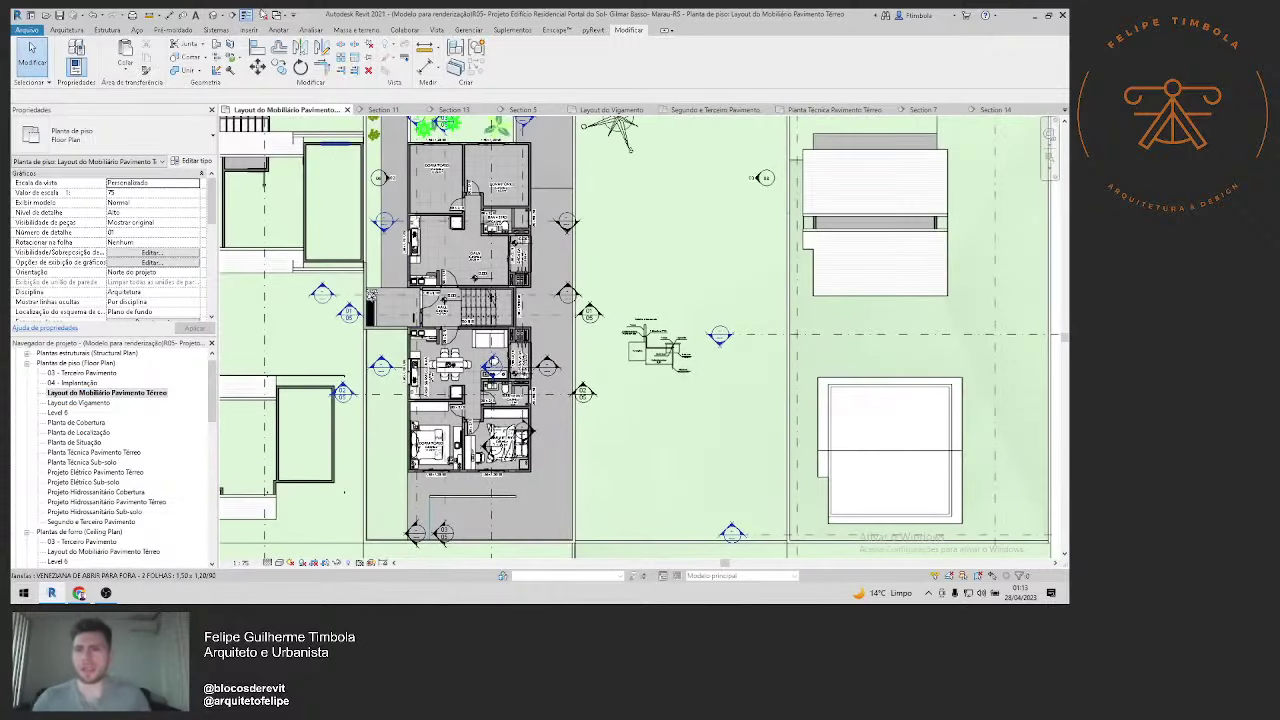
Step: Open the default 3D view and orbit and zoom out to show the whole site
{"action": "key", "text": "3"}
{"action": "key", "text": "d"}
{"action": "scroll", "coordinate": [649, 314], "scroll_direction": "down", "scroll_amount": 2}
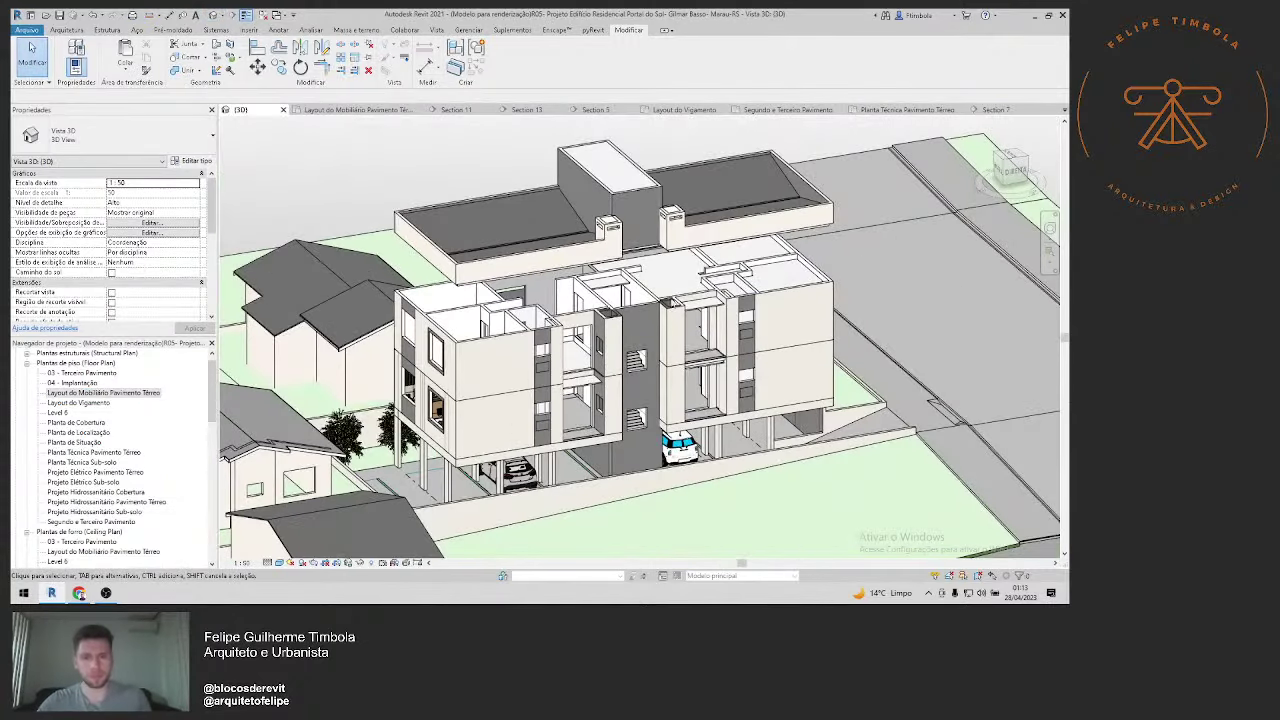
{"action": "middle_click_drag", "start_coordinate": [695, 412], "coordinate": [474, 279], "text": "shift"}
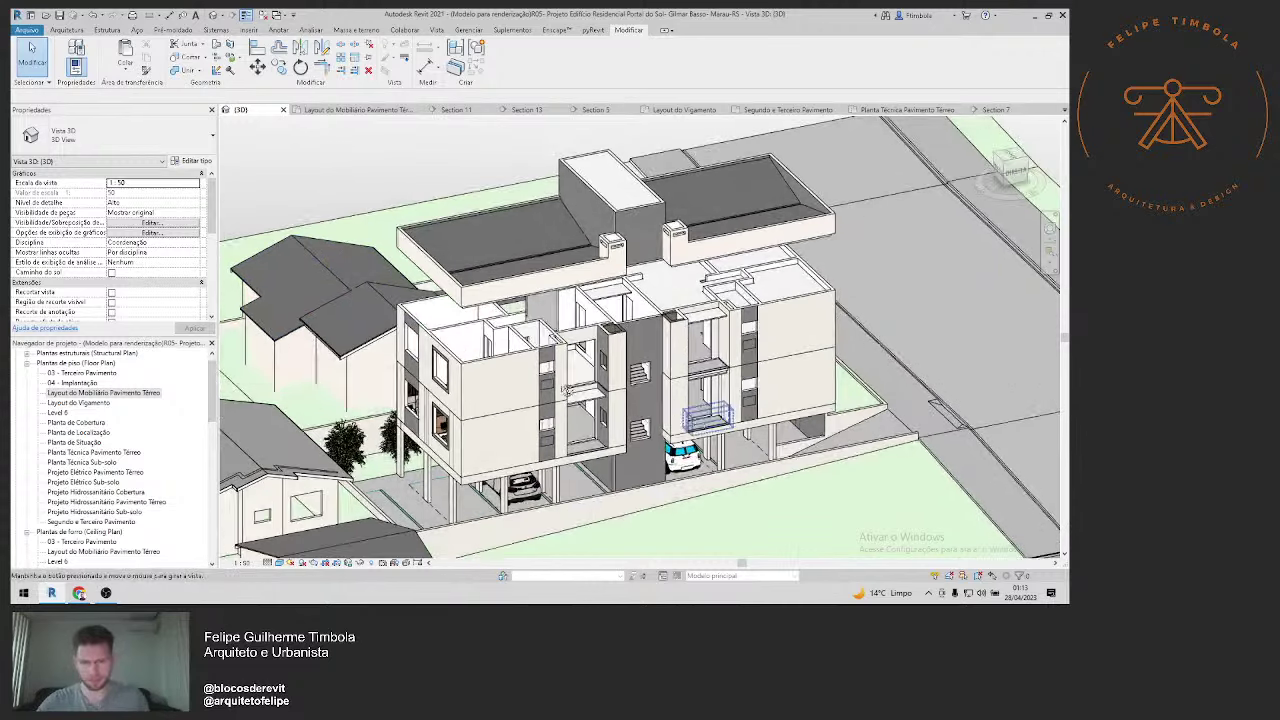
{"action": "scroll", "coordinate": [160, 235], "scroll_direction": "down", "scroll_amount": 2}
{"action": "scroll", "coordinate": [136, 254], "scroll_direction": "down", "scroll_amount": 2}
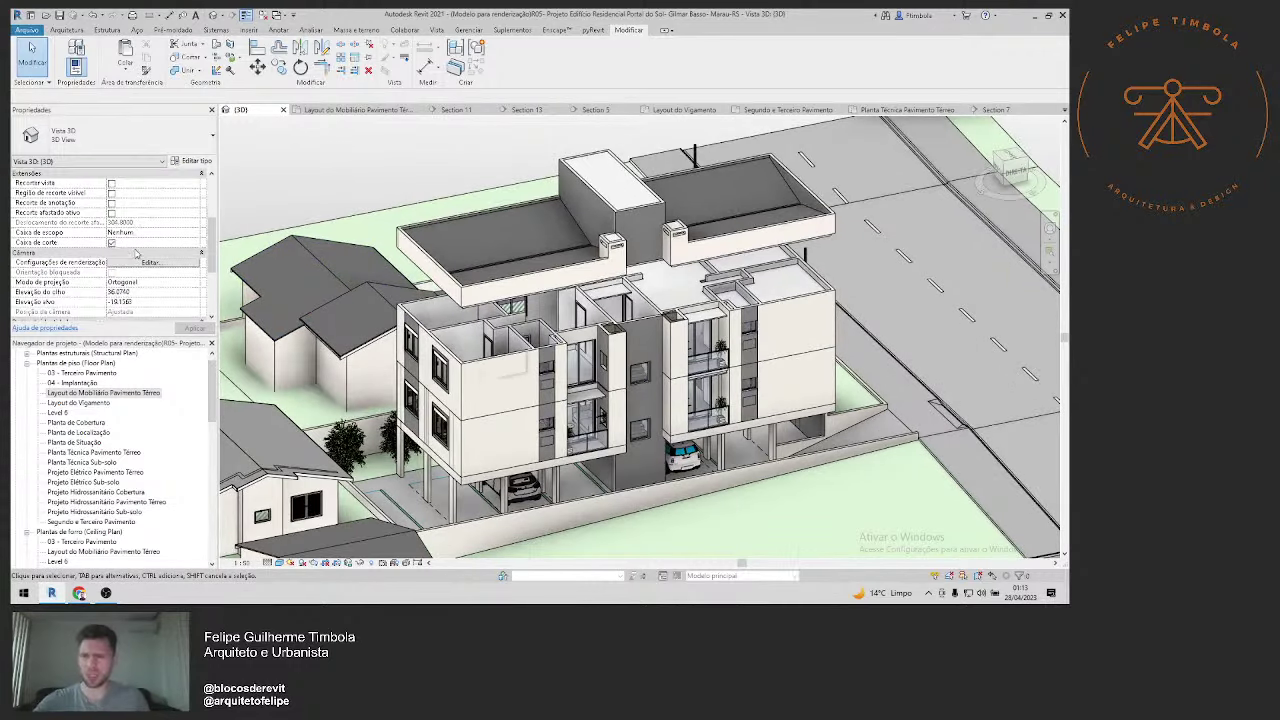
{"action": "scroll", "coordinate": [700, 420], "scroll_direction": "down", "scroll_amount": 3}
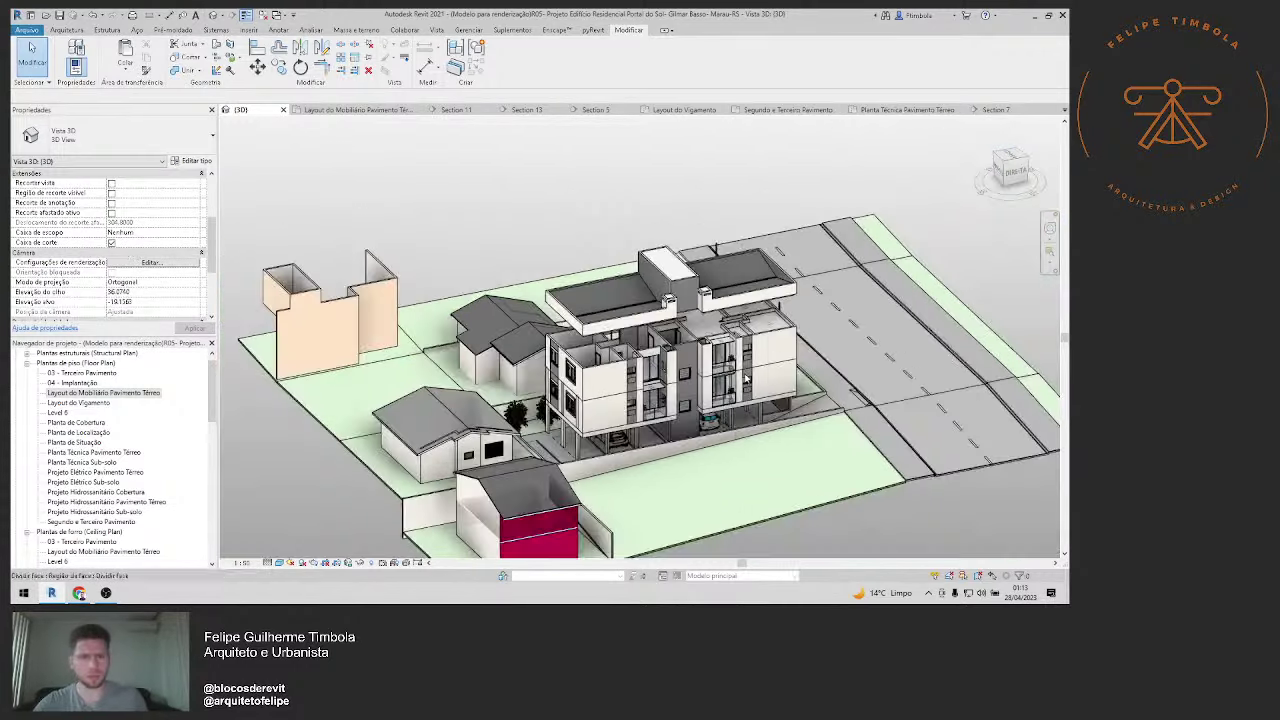
{"action": "middle_click_drag", "start_coordinate": [740, 450], "coordinate": [612, 405], "text": "shift"}
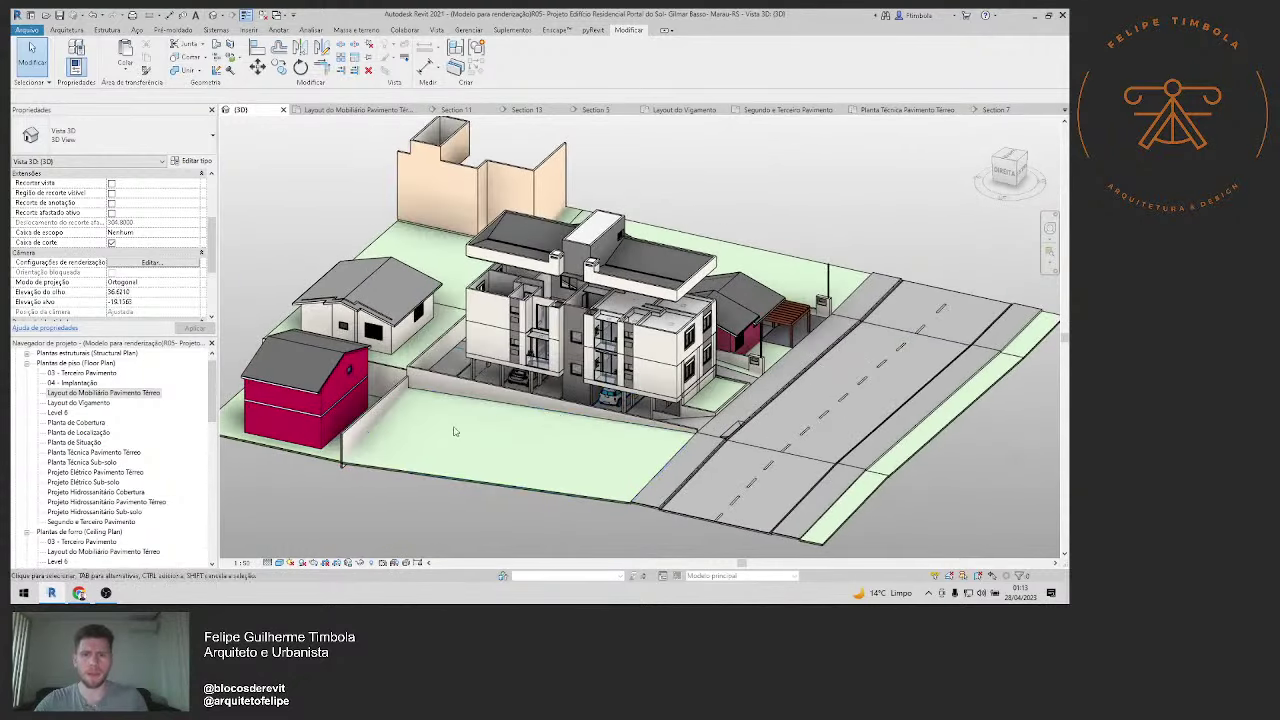
{"action": "scroll", "coordinate": [494, 420], "scroll_direction": "up", "scroll_amount": 2}
{"action": "scroll", "coordinate": [491, 445], "scroll_direction": "up", "scroll_amount": 2}
{"action": "middle_click_drag", "start_coordinate": [491, 445], "coordinate": [483, 445], "text": "shift"}
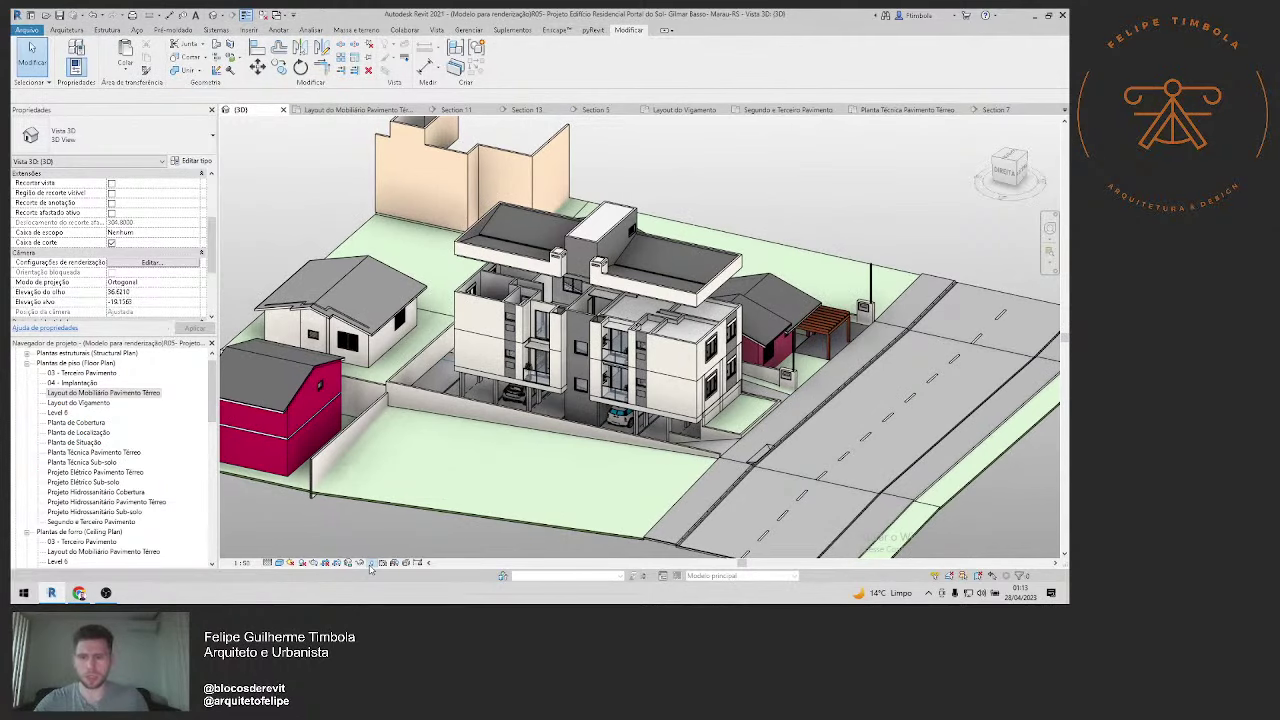
Step: Reveal hidden elements, hide the section box in the view, then turn reveal mode off
{"action": "key", "text": "r"}
{"action": "key", "text": "h"}
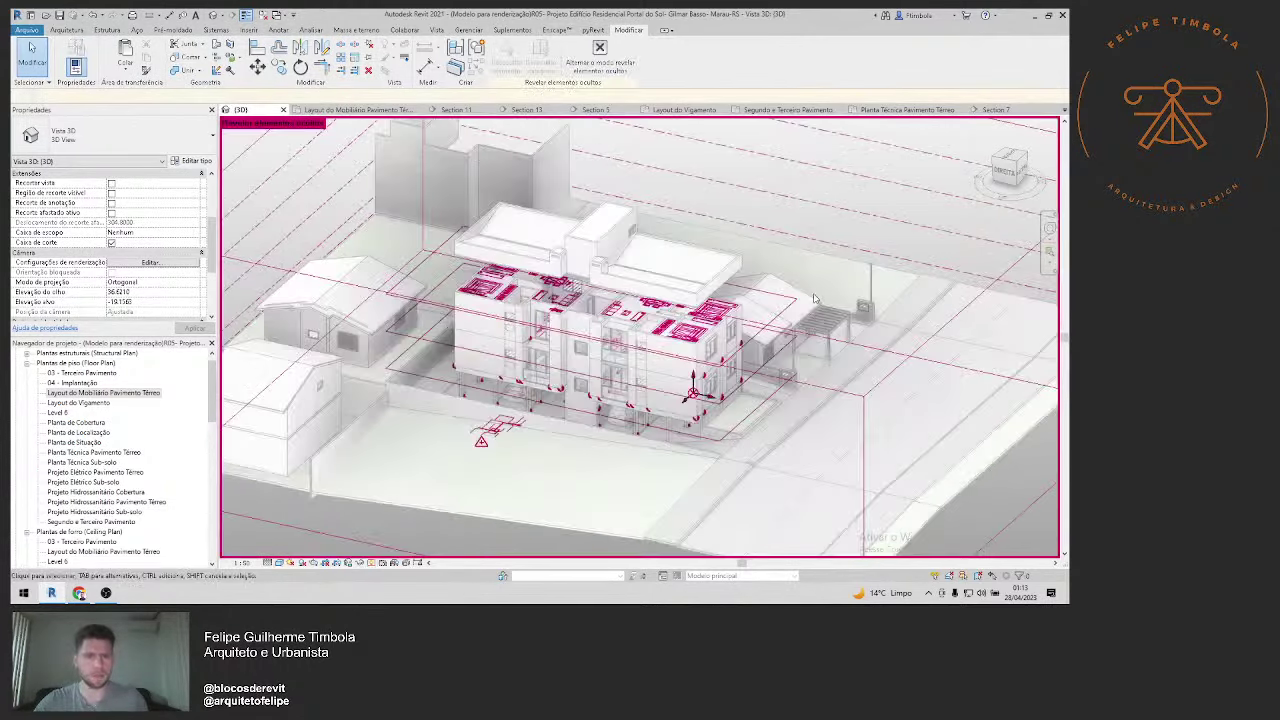
{"action": "left_click", "coordinate": [868, 290]}
{"action": "right_click", "coordinate": [871, 110]}
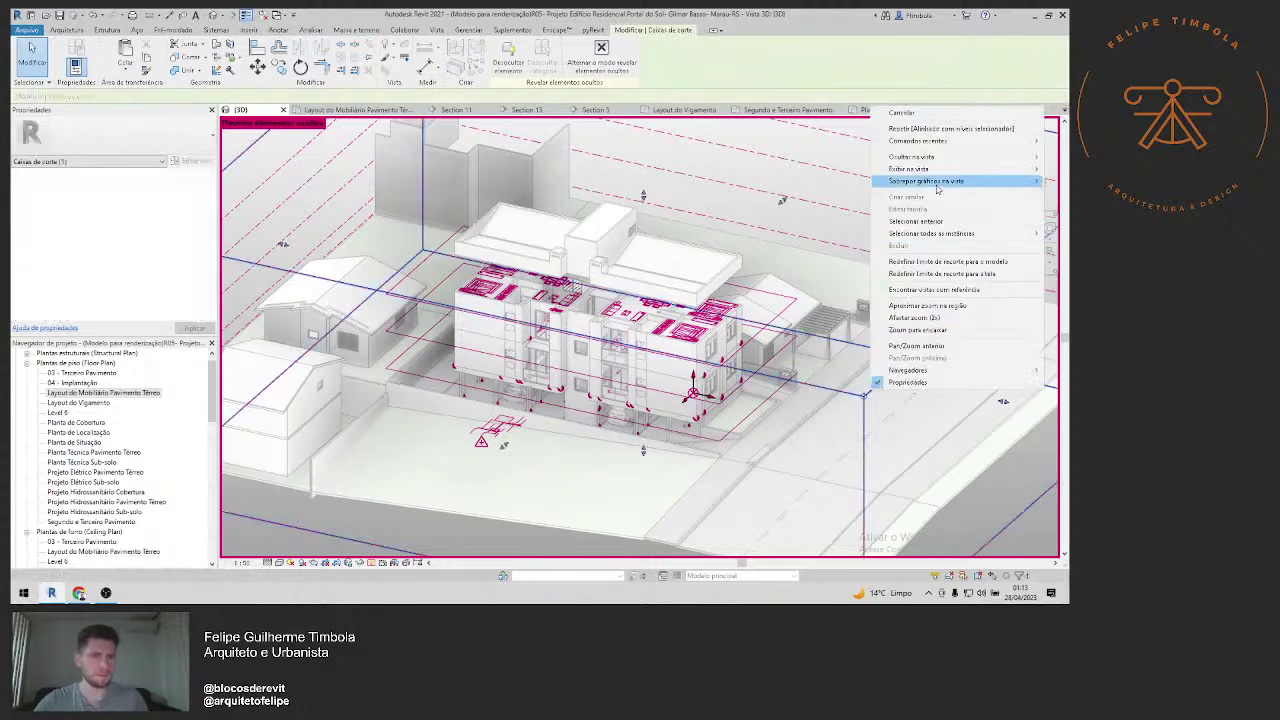
{"action": "left_click", "coordinate": [825, 161]}
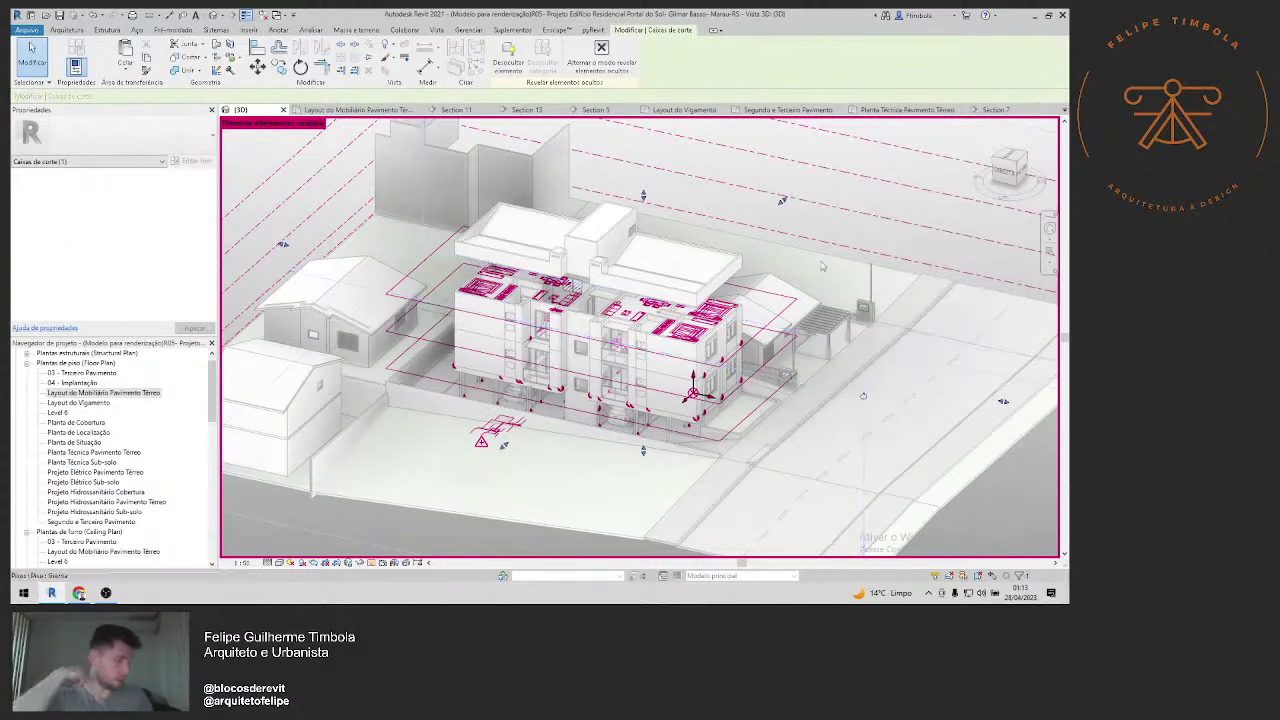
{"action": "left_click", "coordinate": [372, 563]}
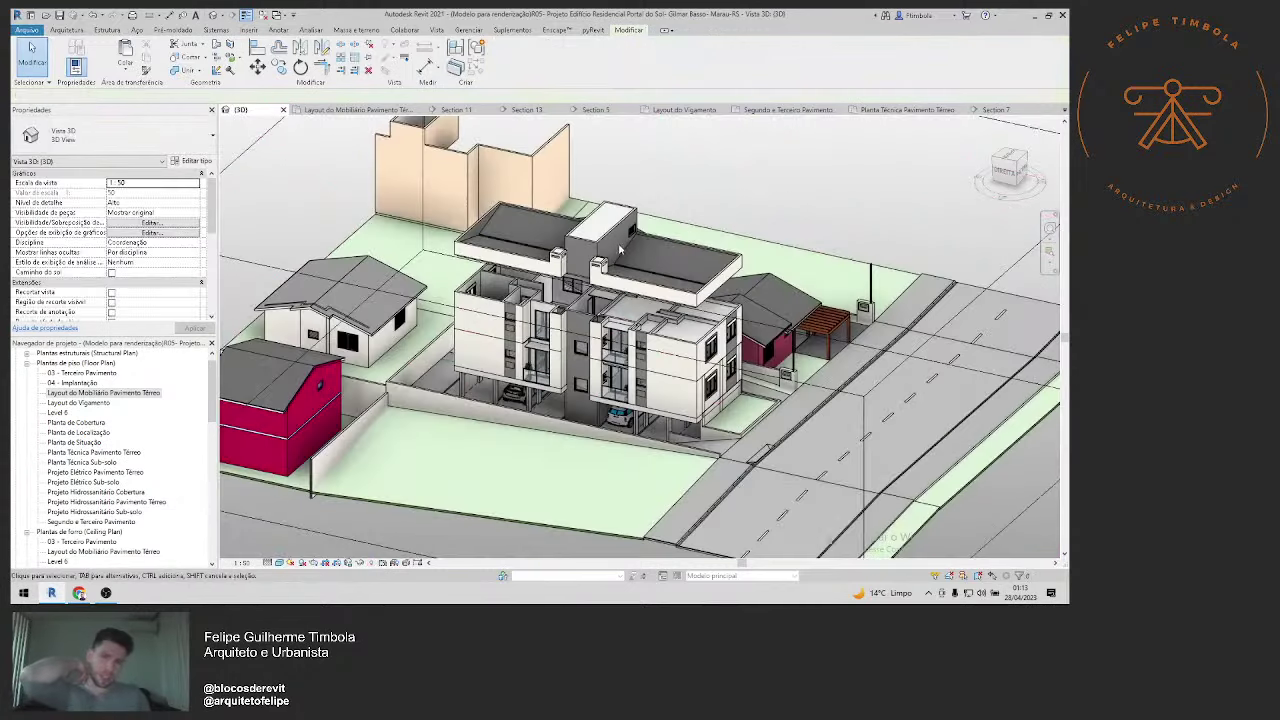
Step: Orbit and zoom from the top-down view to angled views of the sectioned building
{"action": "left_click", "coordinate": [1010, 157]}
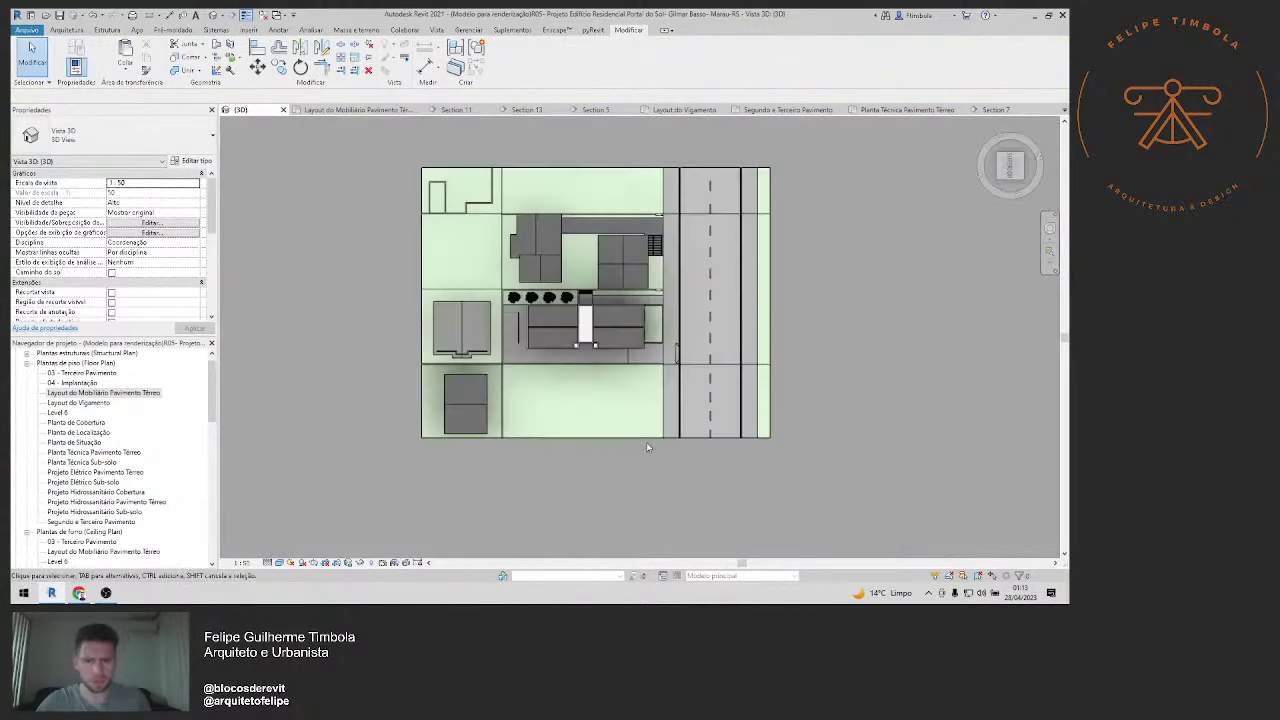
{"action": "left_click", "coordinate": [645, 438]}
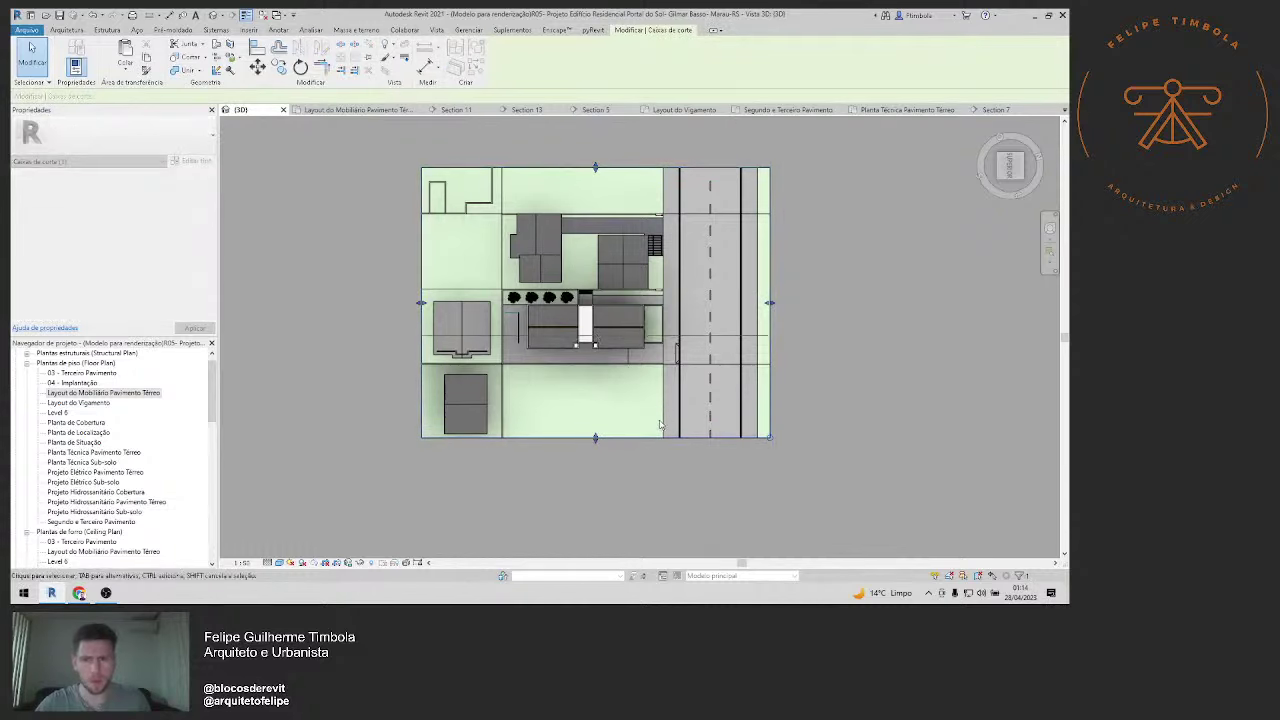
{"action": "middle_click_drag", "start_coordinate": [660, 425], "coordinate": [624, 351], "text": "shift"}
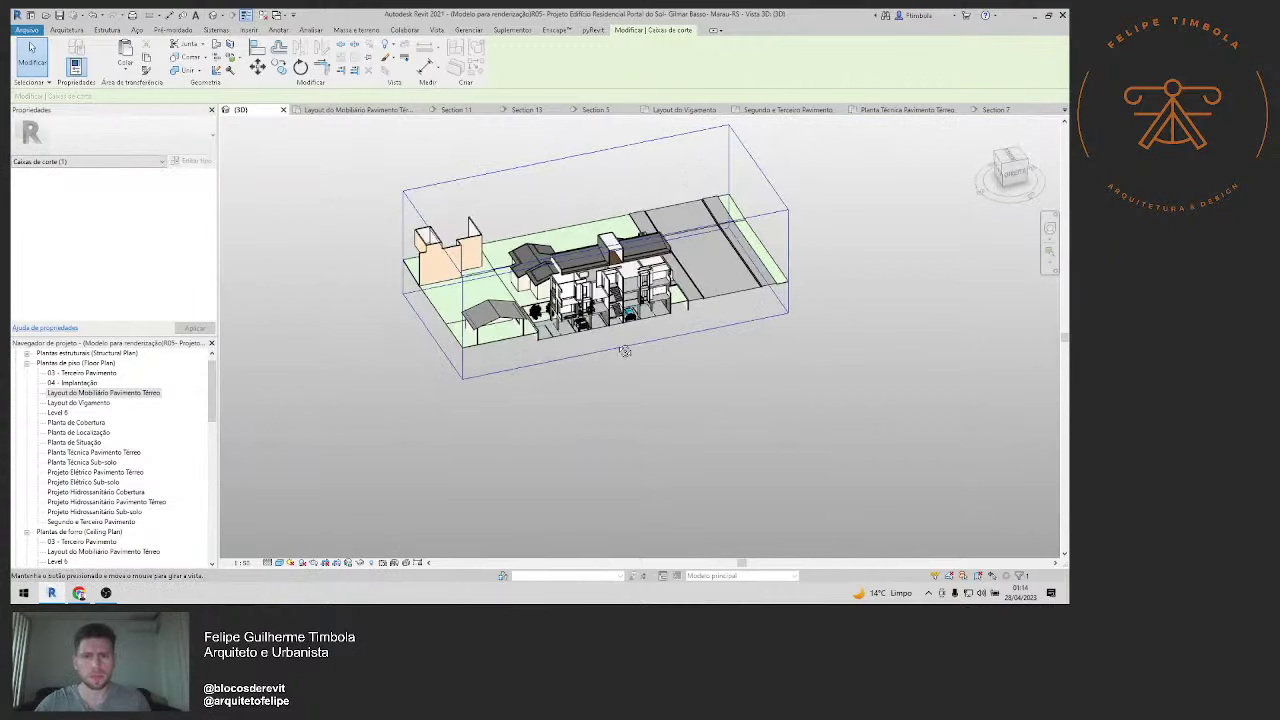
{"action": "key", "text": "Escape"}
{"action": "scroll", "coordinate": [620, 370], "scroll_direction": "up", "scroll_amount": 3}
{"action": "scroll", "coordinate": [610, 390], "scroll_direction": "up", "scroll_amount": 2}
{"action": "scroll", "coordinate": [604, 400], "scroll_direction": "down", "scroll_amount": 1}
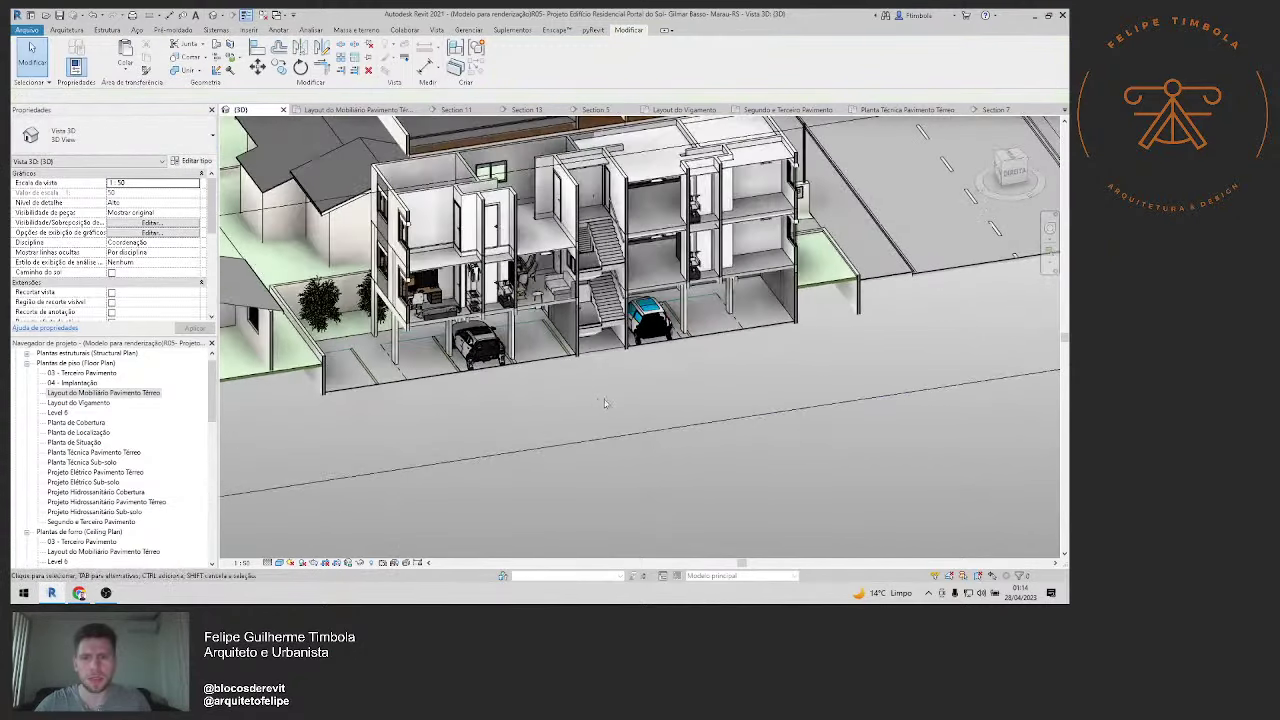
{"action": "scroll", "coordinate": [558, 369], "scroll_direction": "up", "scroll_amount": 2}
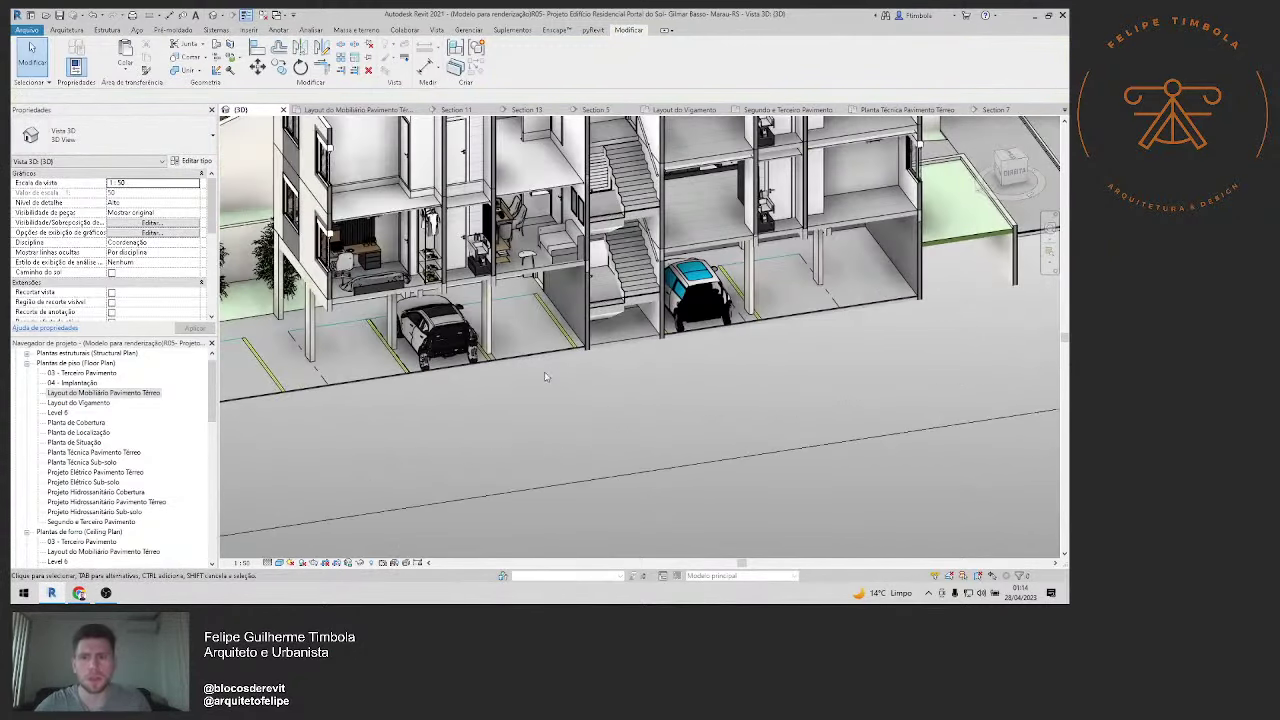
{"action": "scroll", "coordinate": [580, 415], "scroll_direction": "down", "scroll_amount": 3}
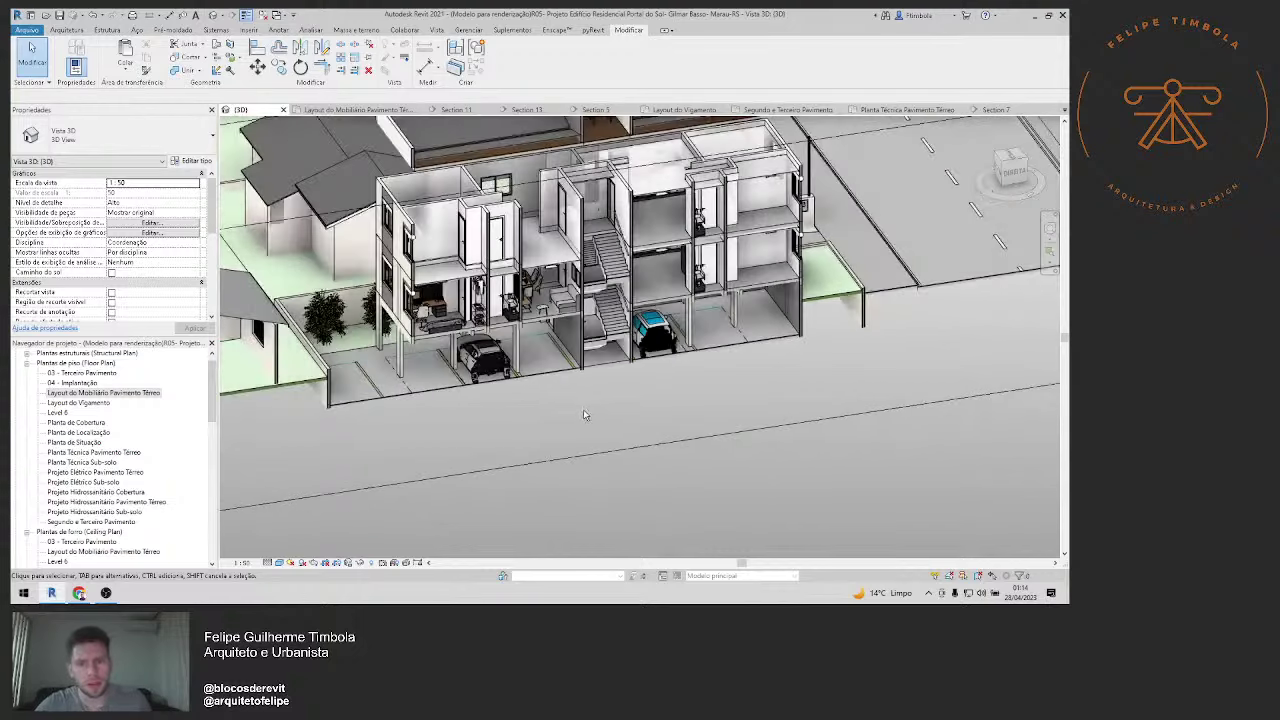
{"action": "scroll", "coordinate": [610, 415], "scroll_direction": "up", "scroll_amount": 1}
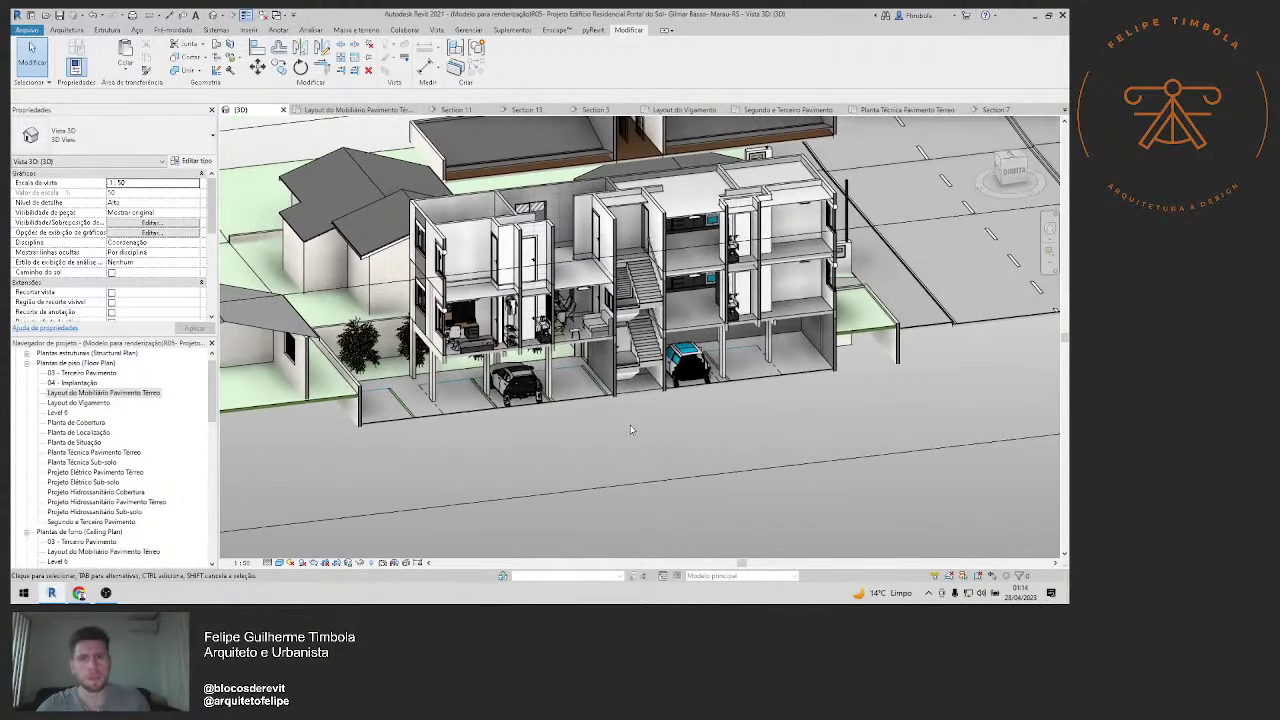
{"action": "middle_click_drag", "start_coordinate": [562, 444], "coordinate": [322, 183], "text": "shift"}
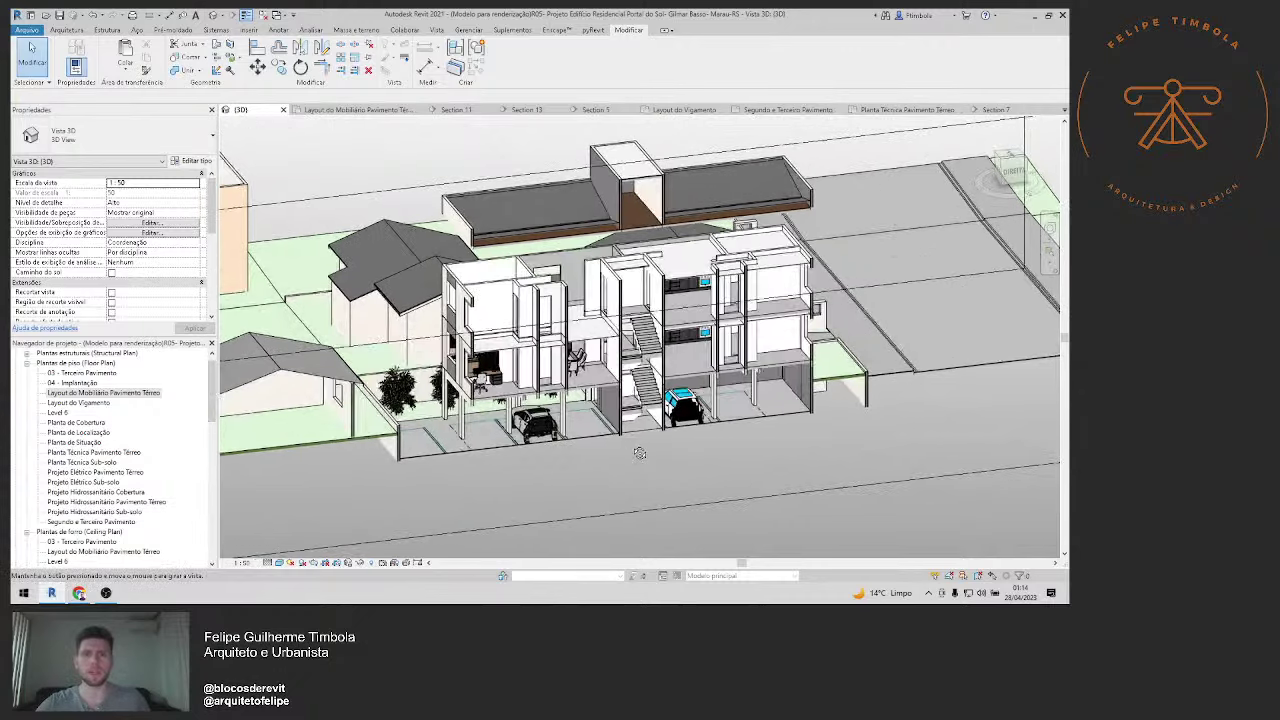
Step: Launch the Enscape real-time render of the model and close its help panel
{"action": "left_click", "coordinate": [555, 33]}
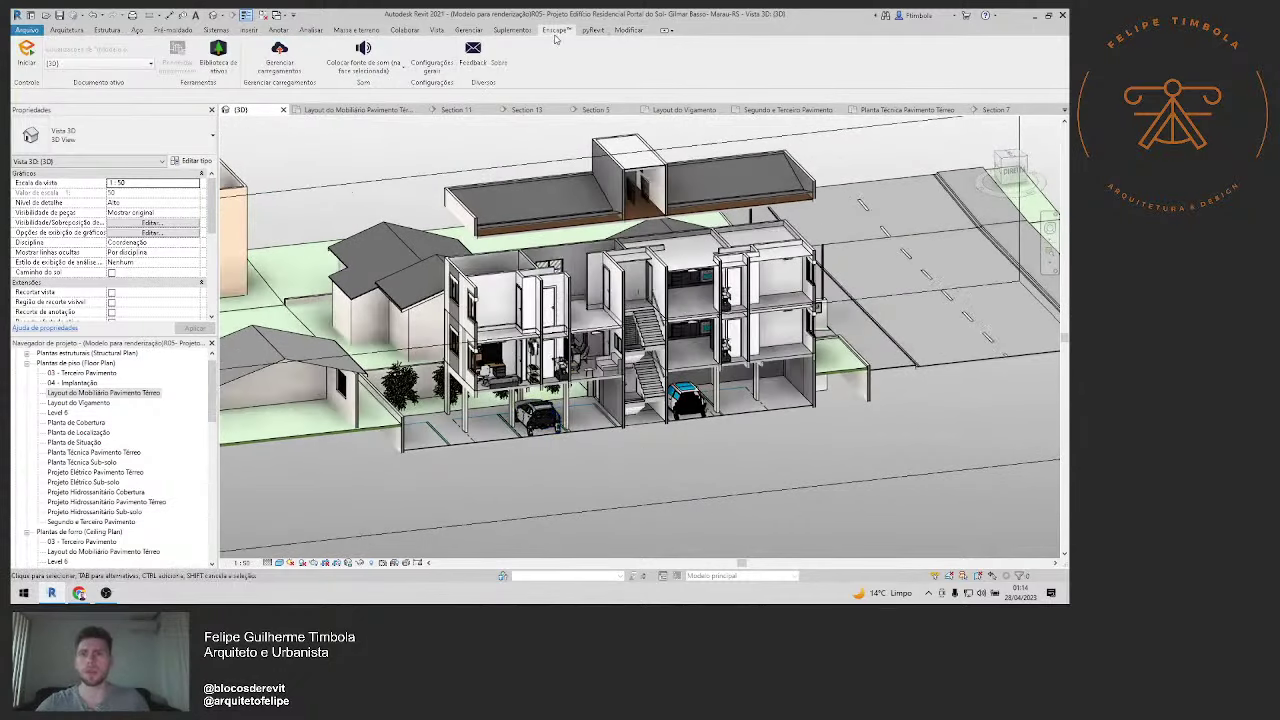
{"action": "left_click", "coordinate": [30, 60]}
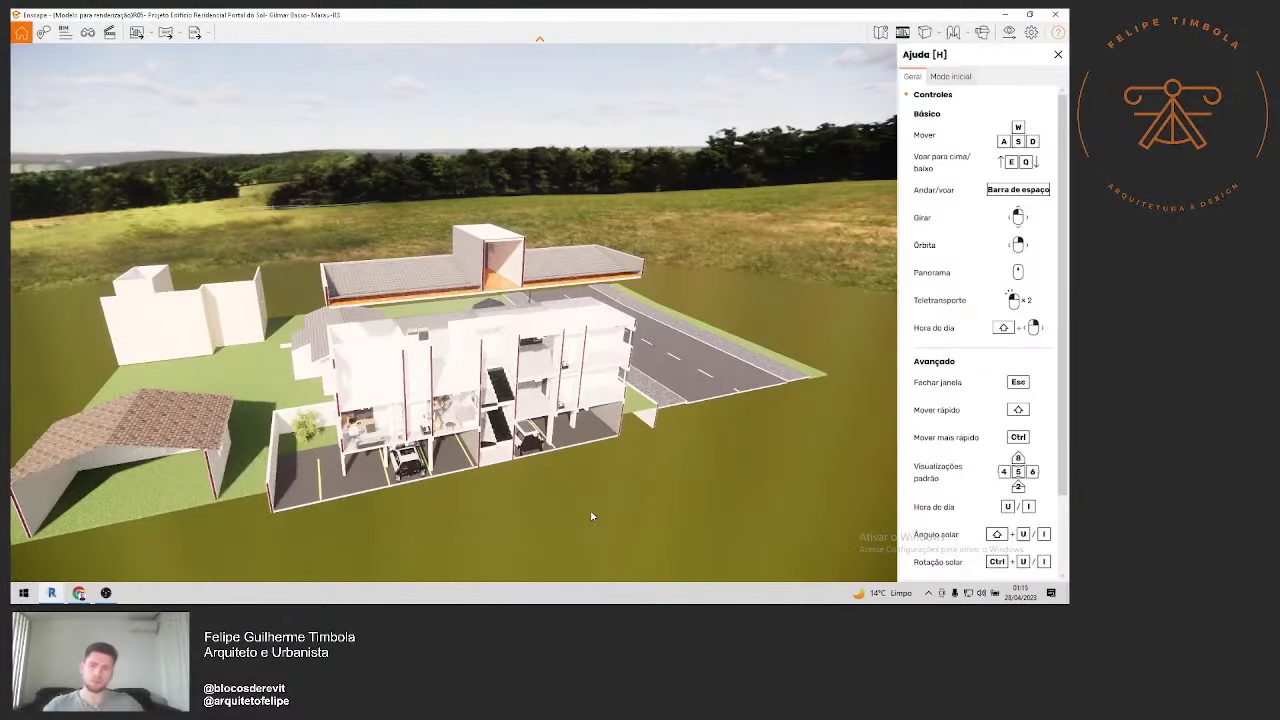
{"action": "left_click", "coordinate": [1057, 58]}
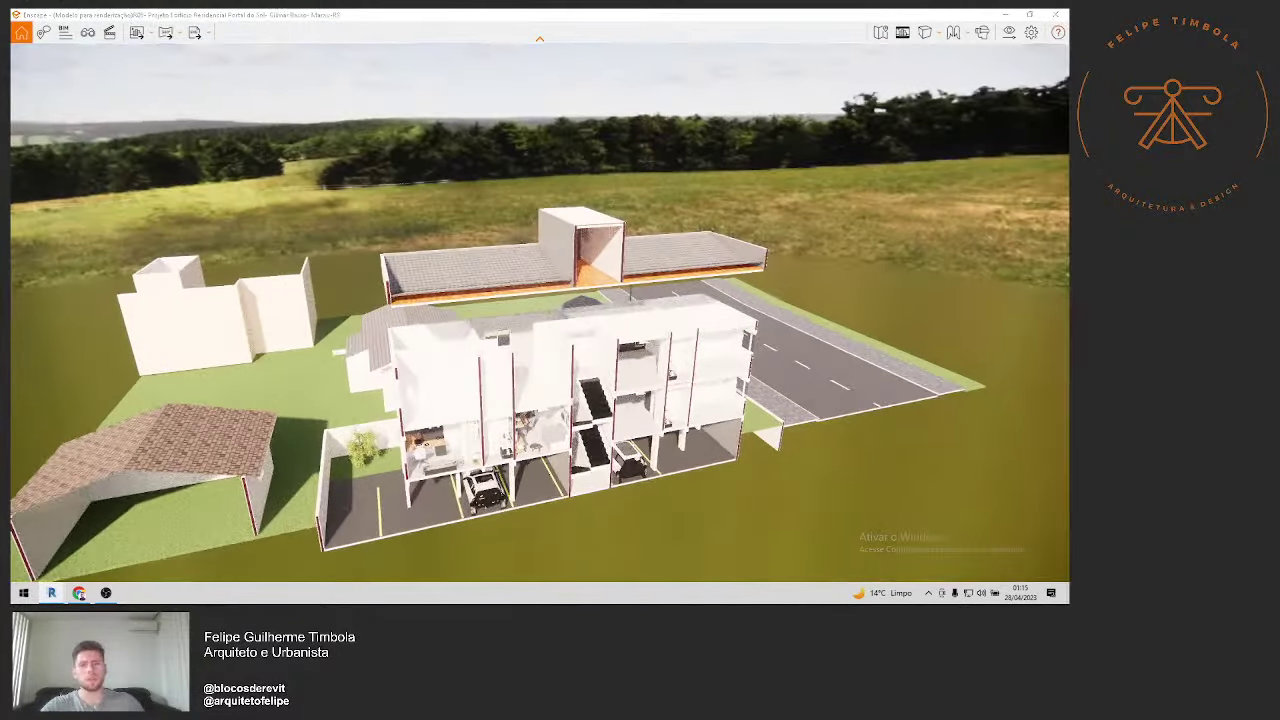
Step: Fly the Enscape camera in toward the garage and raise it to look down
{"action": "scroll", "coordinate": [540, 310], "scroll_direction": "up", "scroll_amount": 5}
{"action": "scroll", "coordinate": [703, 413], "scroll_direction": "up", "scroll_amount": 2}
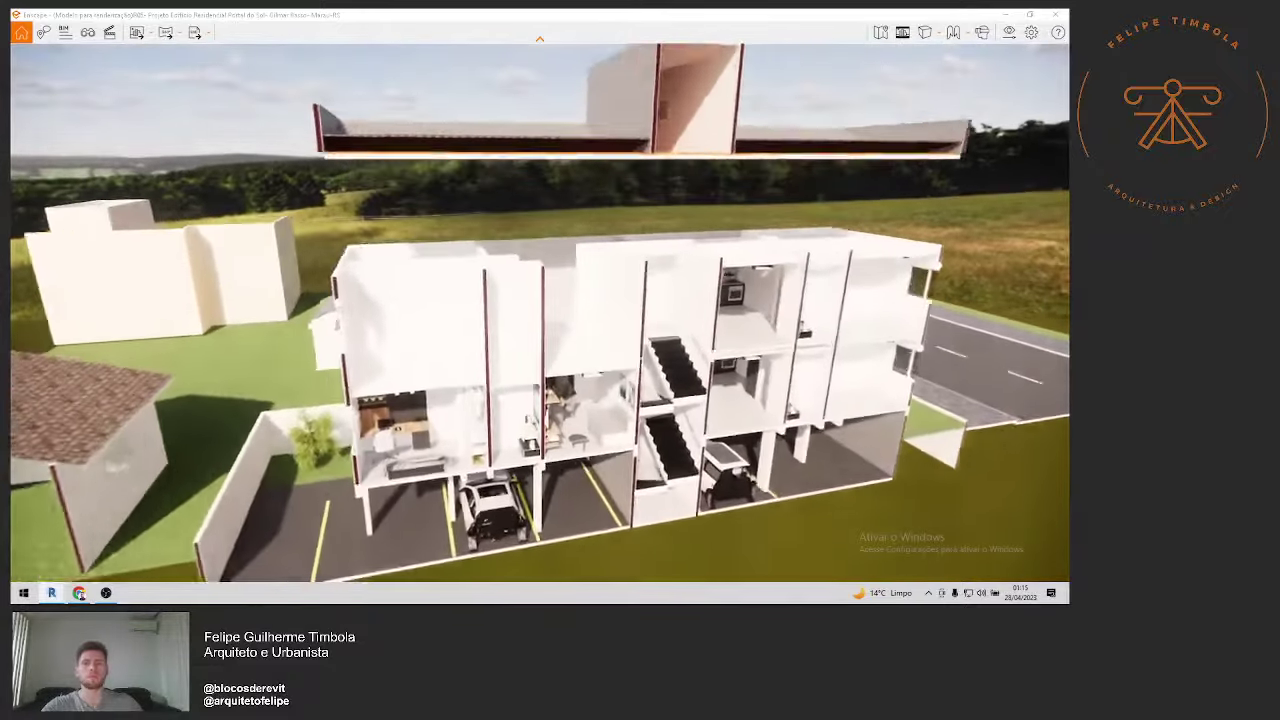
{"action": "scroll", "coordinate": [703, 413], "scroll_direction": "up", "scroll_amount": 2}
{"action": "scroll", "coordinate": [703, 413], "scroll_direction": "up", "scroll_amount": 2}
{"action": "scroll", "coordinate": [703, 413], "scroll_direction": "up", "scroll_amount": 2}
{"action": "scroll", "coordinate": [703, 413], "scroll_direction": "up", "scroll_amount": 2}
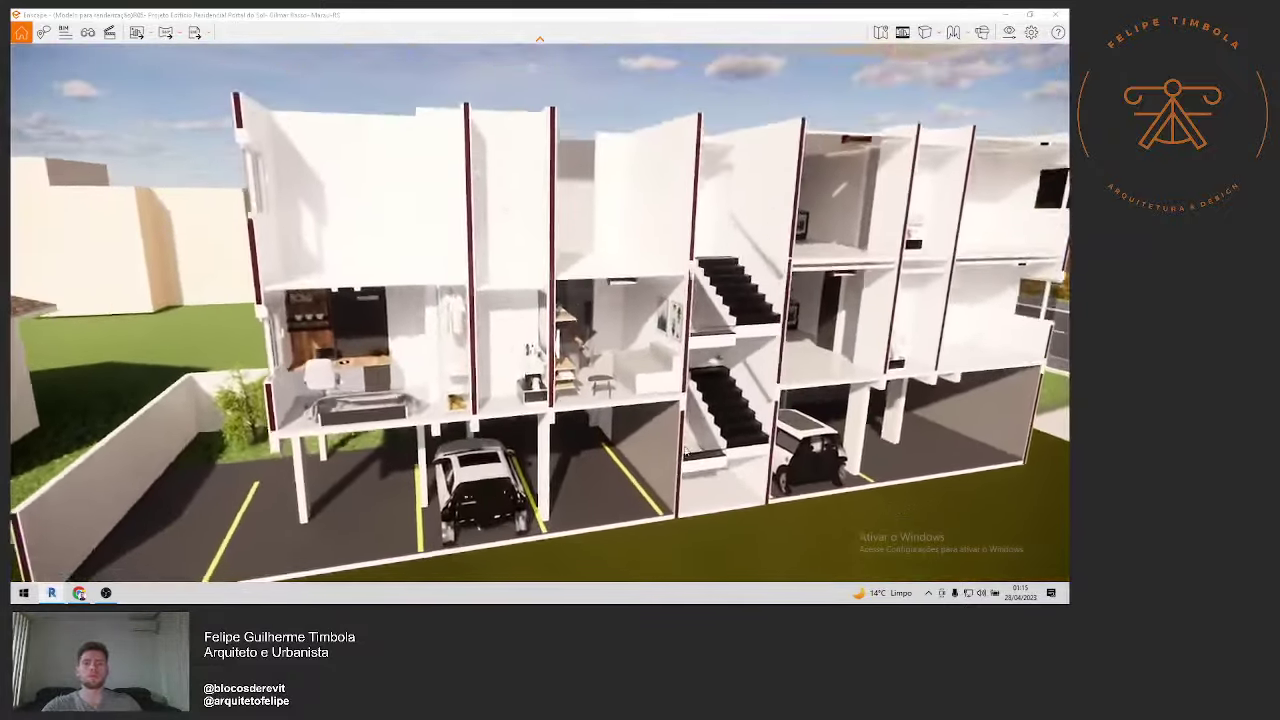
{"action": "scroll", "coordinate": [703, 413], "scroll_direction": "up", "scroll_amount": 2}
{"action": "scroll", "coordinate": [703, 413], "scroll_direction": "up", "scroll_amount": 2}
{"action": "scroll", "coordinate": [703, 413], "scroll_direction": "up", "scroll_amount": 2}
{"action": "scroll", "coordinate": [689, 527], "scroll_direction": "up", "scroll_amount": 2}
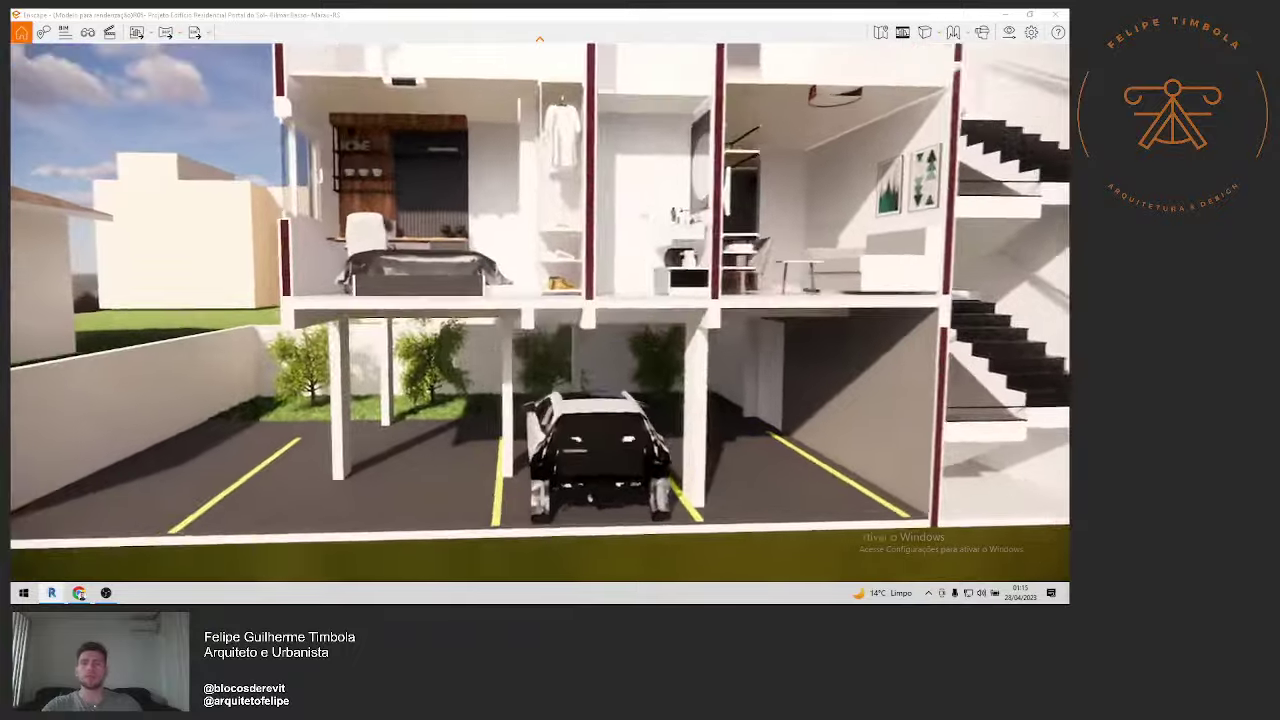
{"action": "scroll", "coordinate": [689, 527], "scroll_direction": "up", "scroll_amount": 2}
{"action": "scroll", "coordinate": [689, 527], "scroll_direction": "up", "scroll_amount": 2}
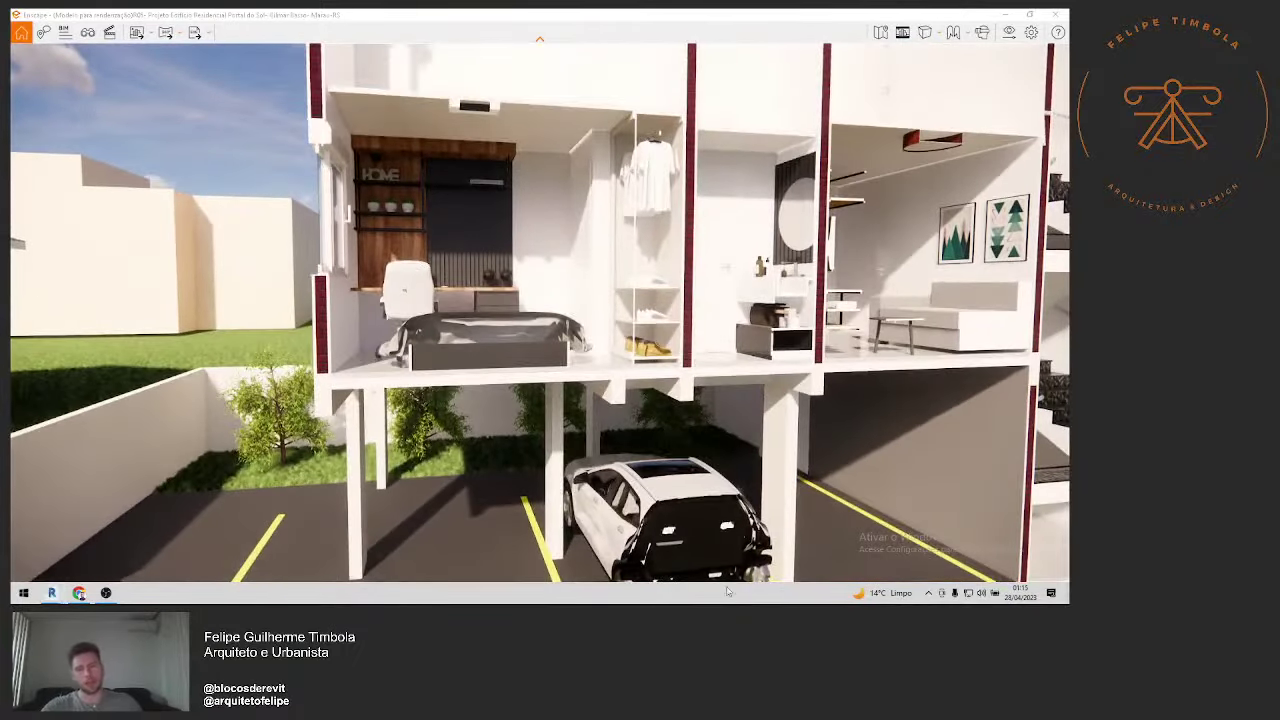
{"action": "right_click_drag", "start_coordinate": [570, 557], "coordinate": [678, 524]}
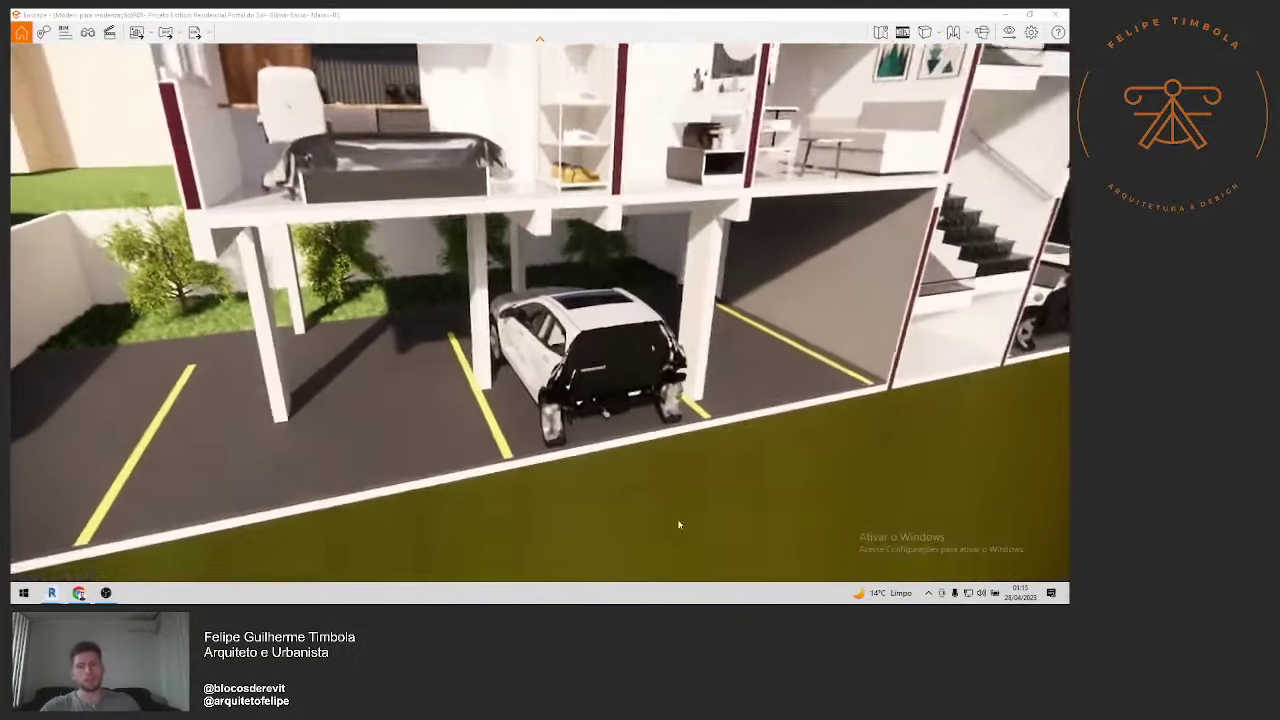
Step: Move closer into the garage and pan sideways past the parked car
{"action": "scroll", "coordinate": [678, 524], "scroll_direction": "up", "scroll_amount": 2}
{"action": "scroll", "coordinate": [662, 316], "scroll_direction": "up", "scroll_amount": 2}
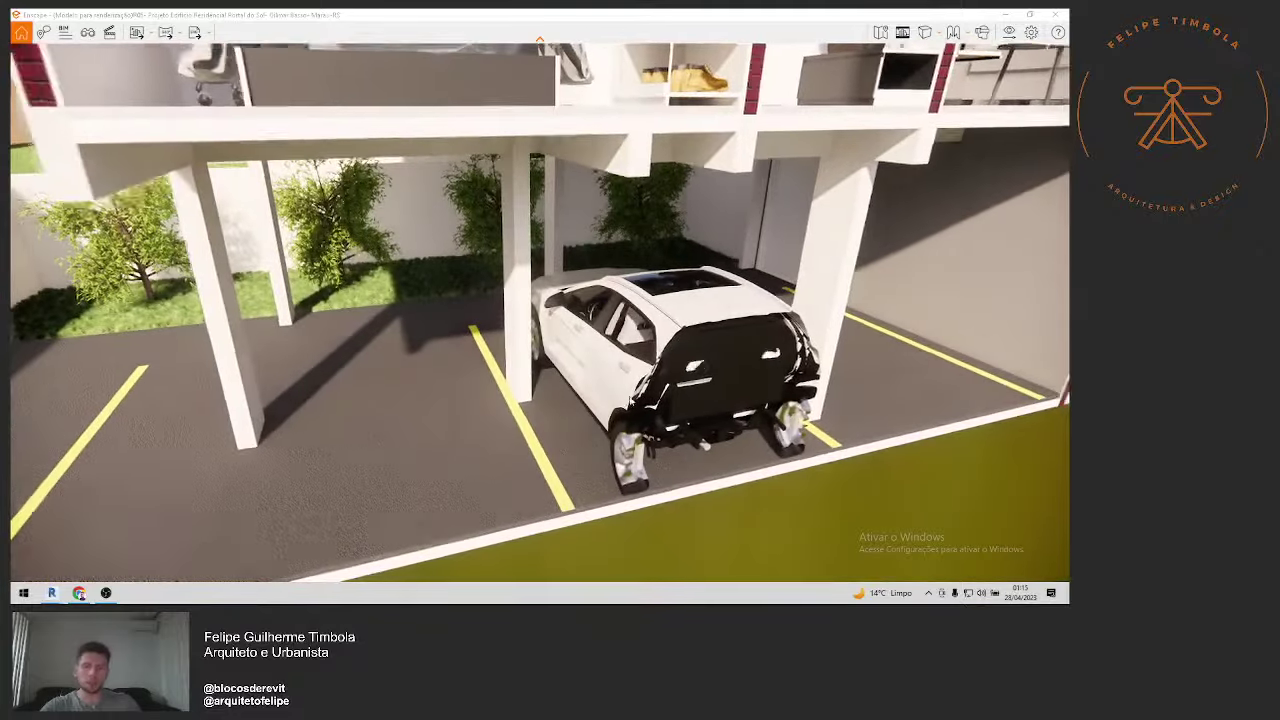
{"action": "scroll", "coordinate": [586, 421], "scroll_direction": "down", "scroll_amount": 3}
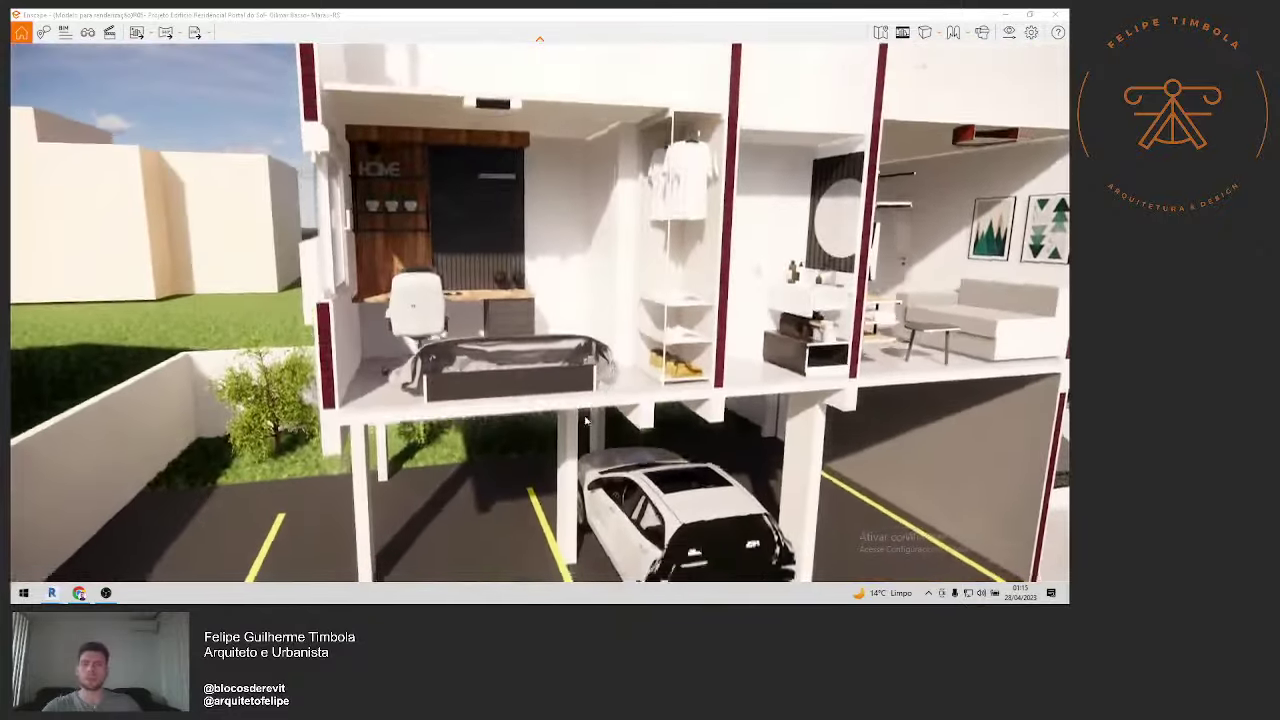
{"action": "scroll", "coordinate": [586, 421], "scroll_direction": "up", "scroll_amount": 3}
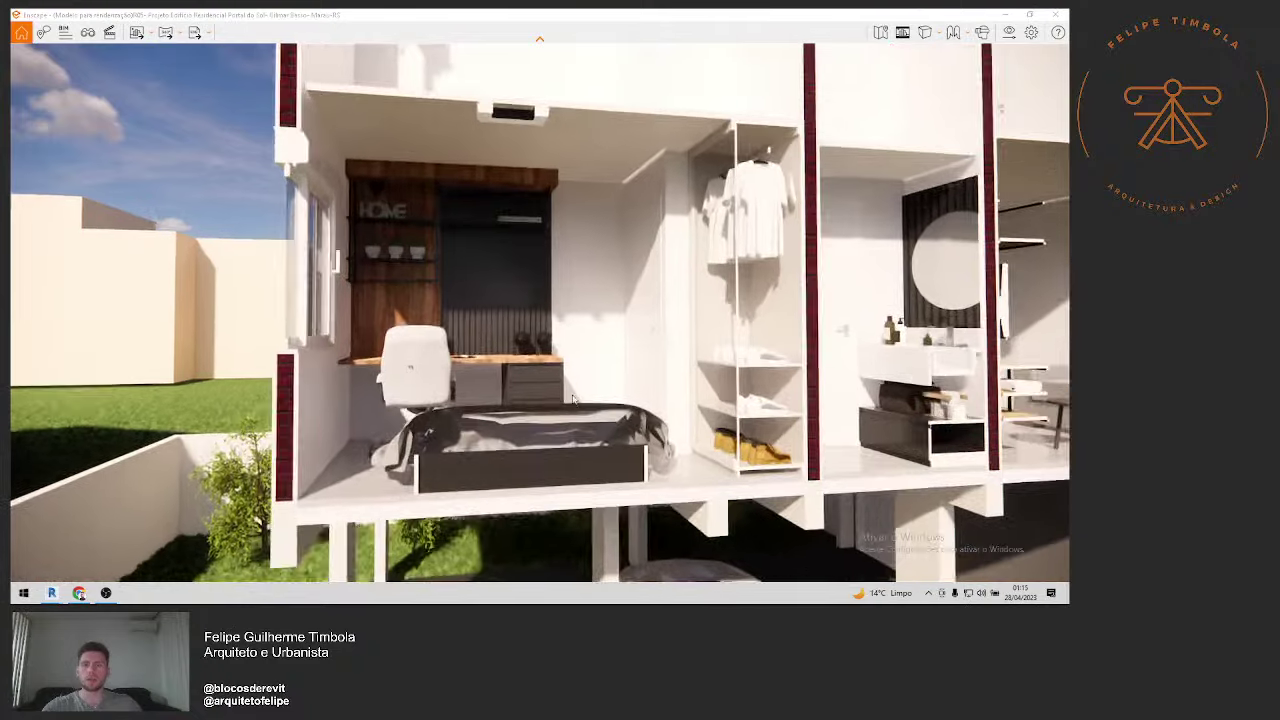
{"action": "scroll", "coordinate": [420, 480], "scroll_direction": "up", "scroll_amount": 2}
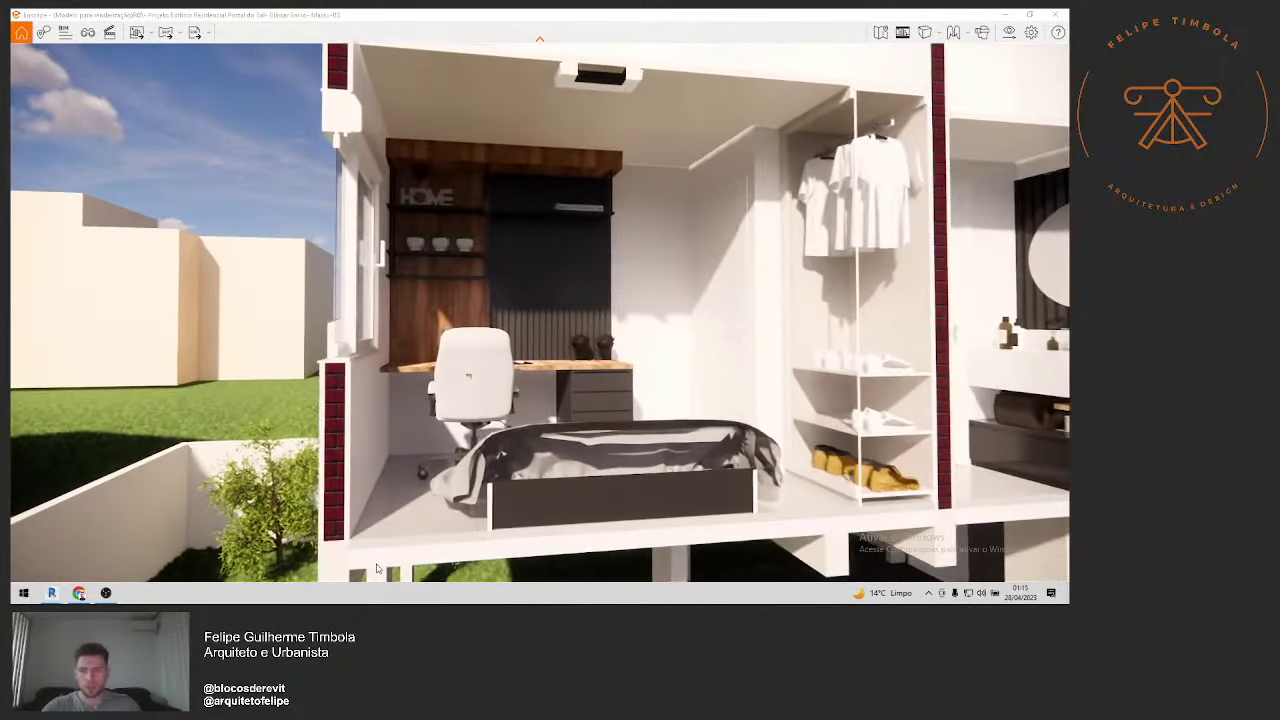
{"action": "scroll", "coordinate": [395, 543], "scroll_direction": "up", "scroll_amount": 2}
{"action": "scroll", "coordinate": [395, 543], "scroll_direction": "up", "scroll_amount": 3}
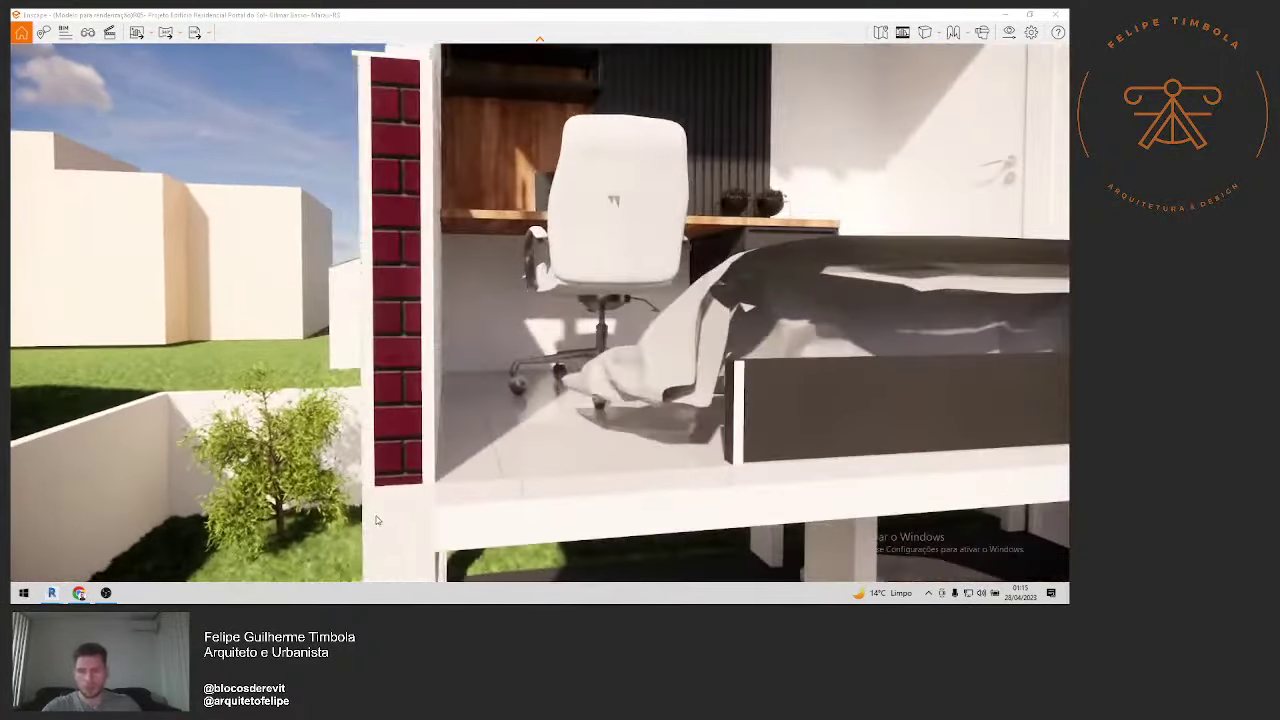
{"action": "scroll", "coordinate": [535, 508], "scroll_direction": "up", "scroll_amount": 4}
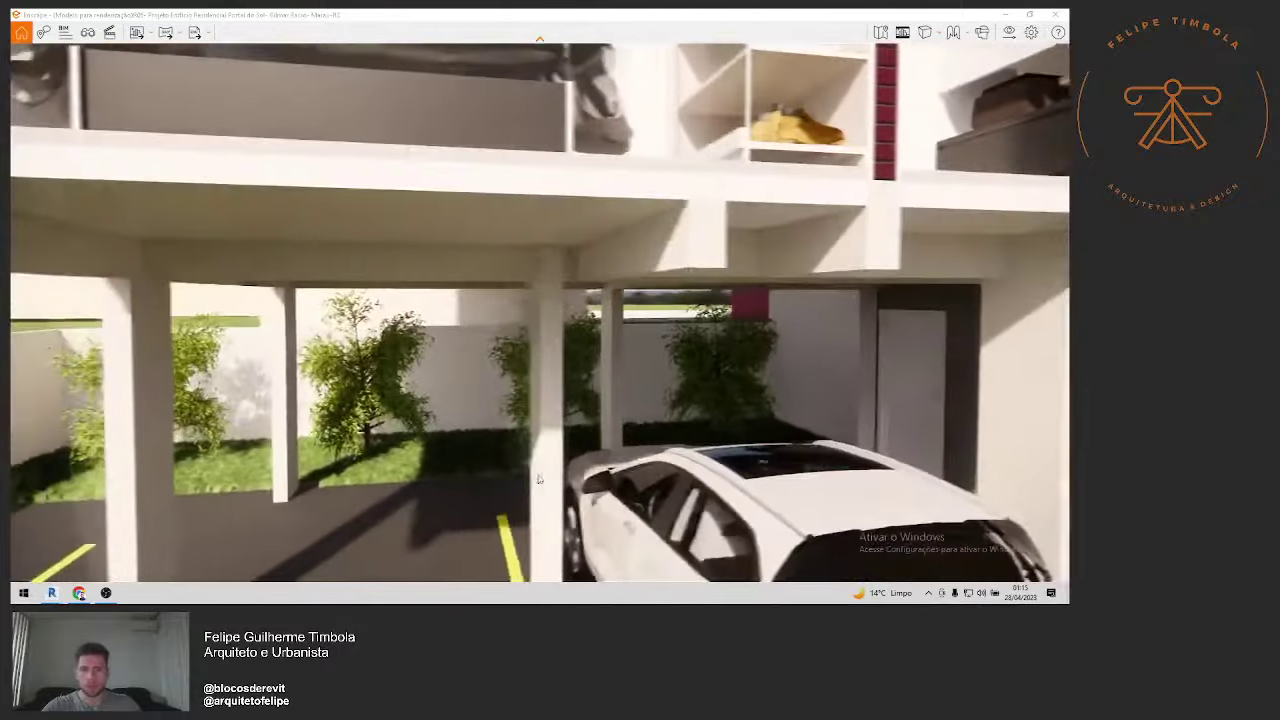
{"action": "middle_click_drag", "start_coordinate": [538, 480], "coordinate": [690, 500]}
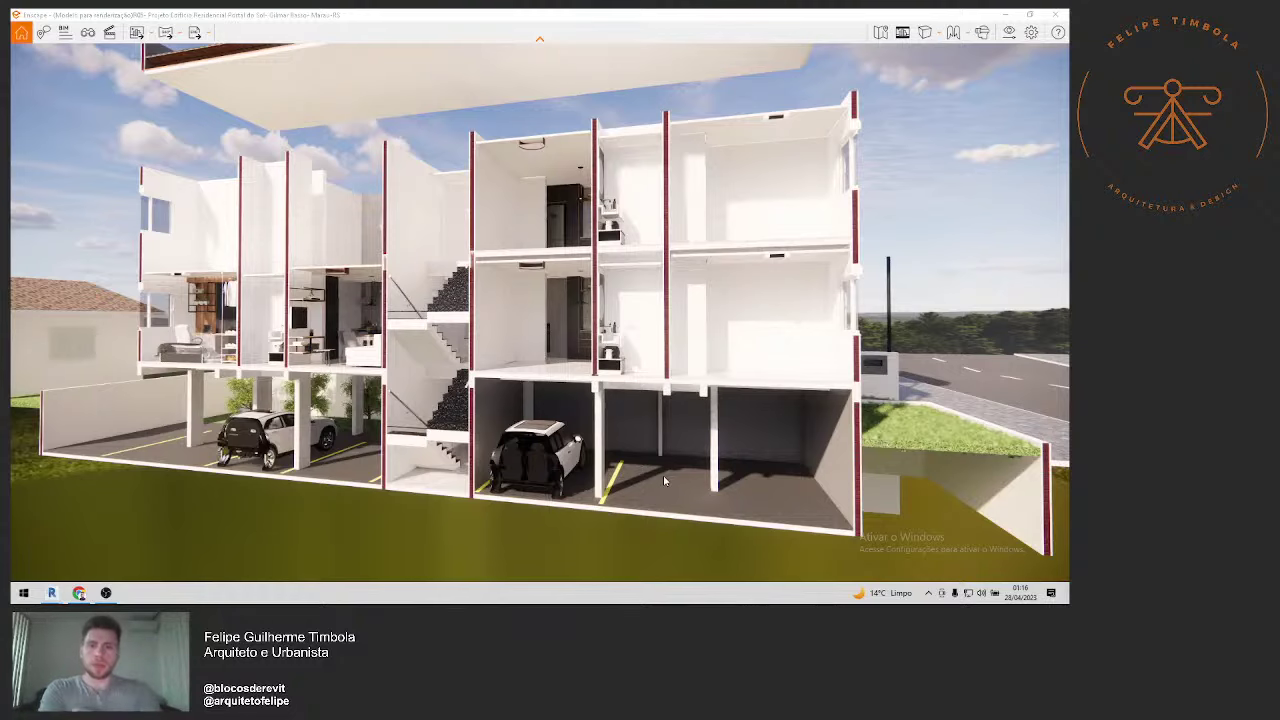
Step: Move the Enscape camera to a closer frontal view of the building showing more ground
{"action": "left_click_drag", "start_coordinate": [664, 481], "coordinate": [720, 407]}
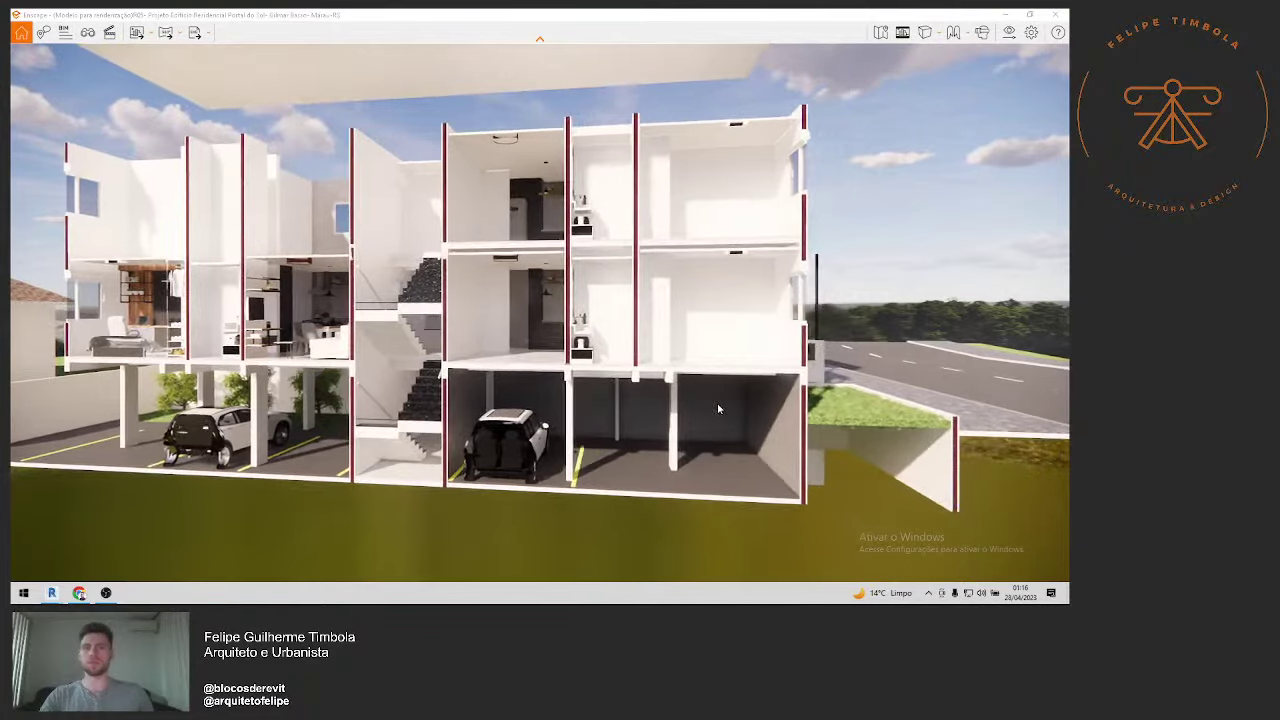
{"action": "middle_click_drag", "start_coordinate": [717, 402], "coordinate": [705, 351]}
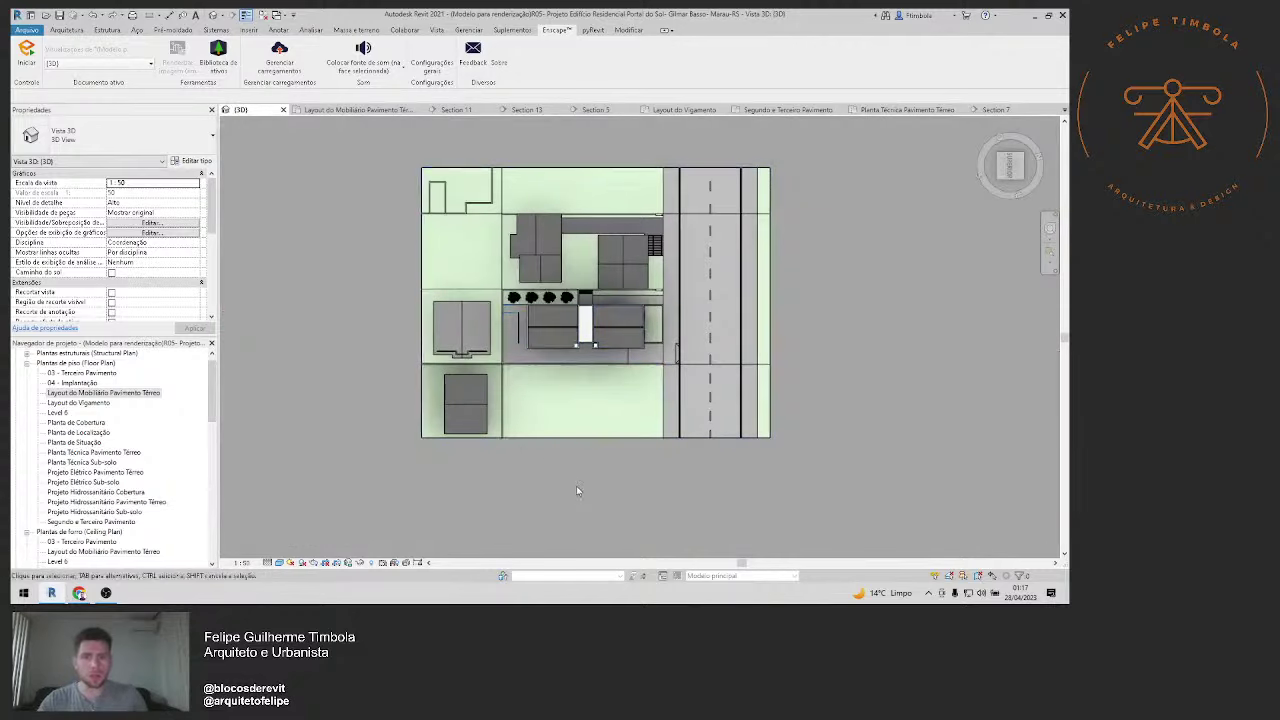
Step: Orbit the site to a low angled view of the building front, then bring up the YouTube channel
{"action": "middle_click_drag", "start_coordinate": [579, 508], "coordinate": [610, 470], "text": "shift"}
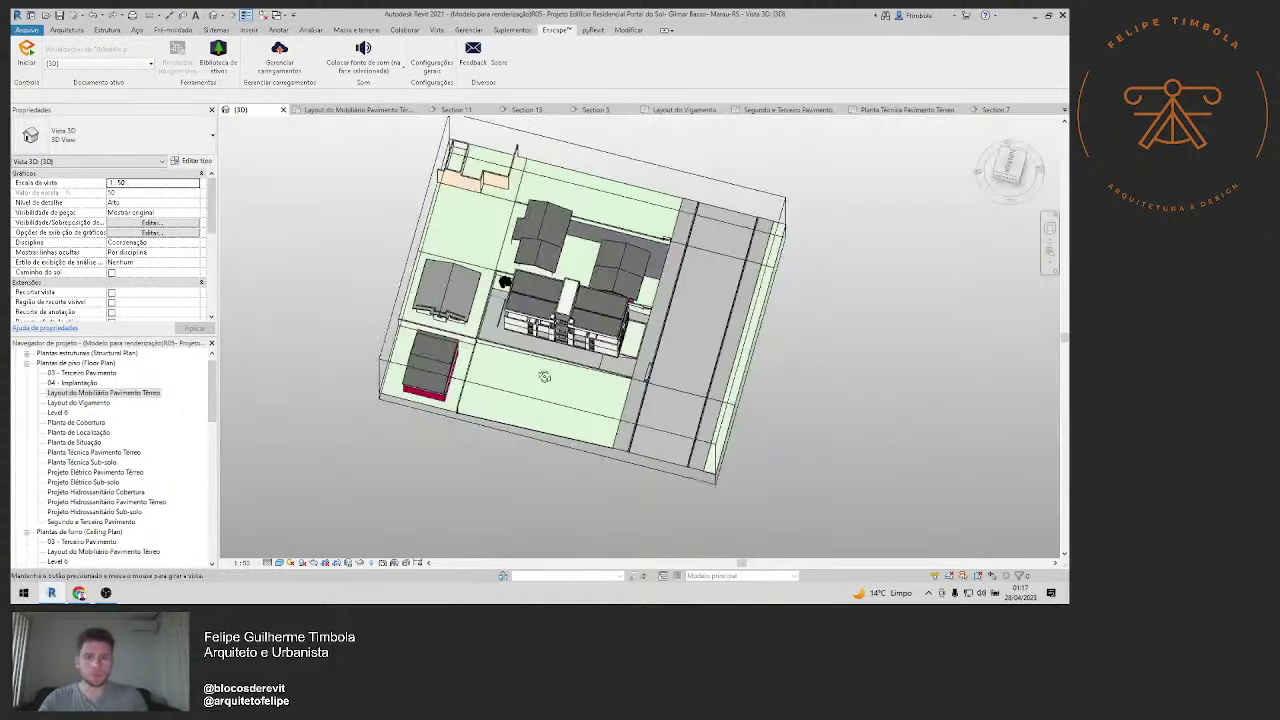
{"action": "middle_click_drag", "start_coordinate": [546, 258], "coordinate": [529, 343], "text": "shift"}
{"action": "scroll", "coordinate": [529, 343], "scroll_direction": "up", "scroll_amount": 5}
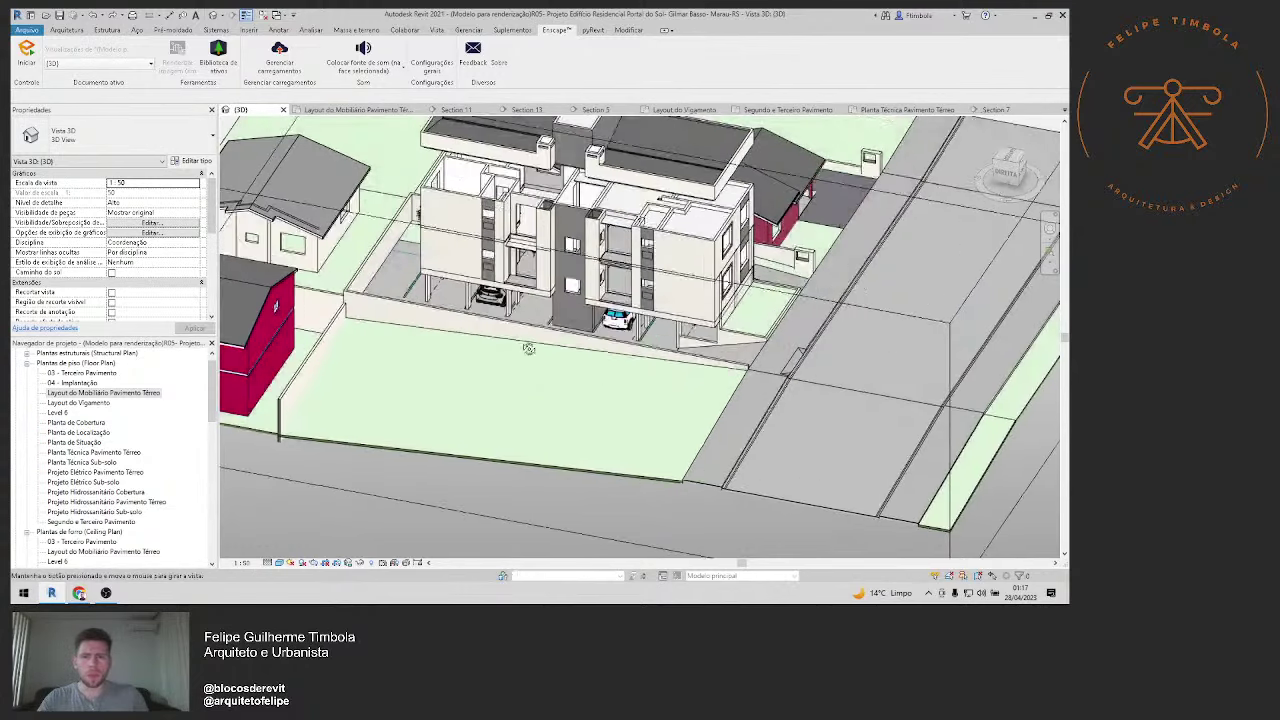
{"action": "scroll", "coordinate": [531, 445], "scroll_direction": "down", "scroll_amount": 3}
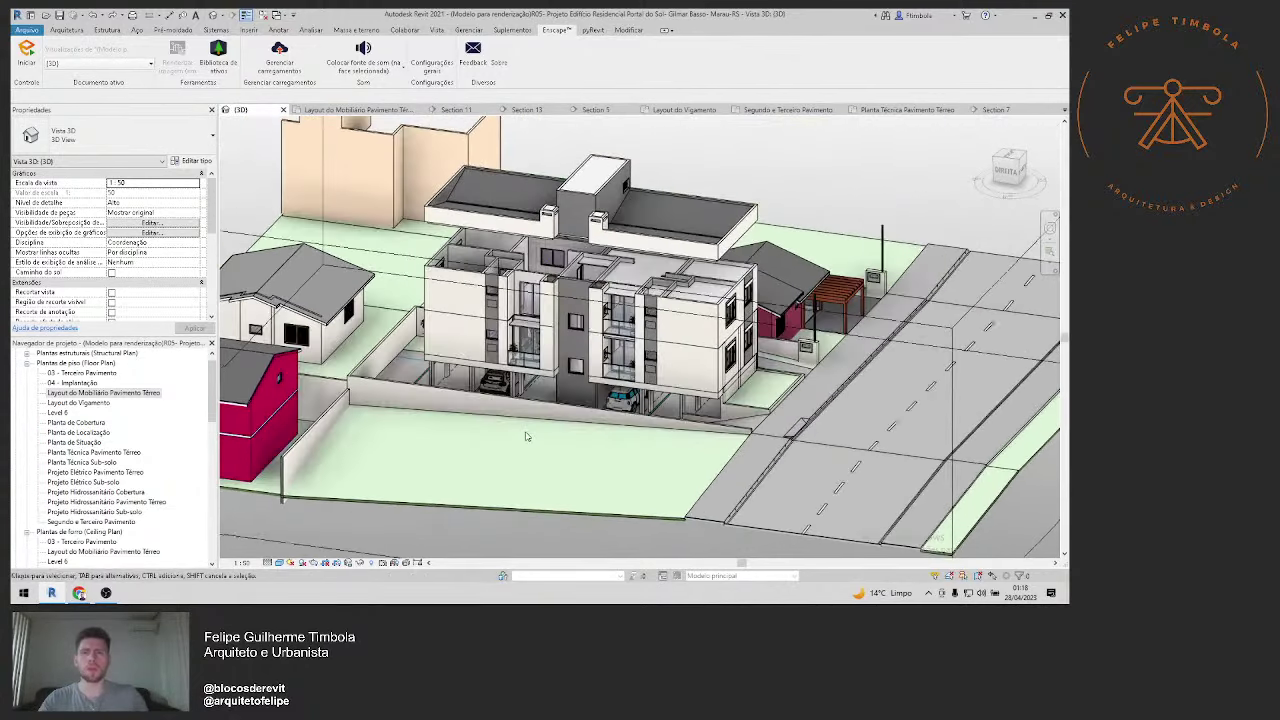
{"action": "scroll", "coordinate": [522, 442], "scroll_direction": "up", "scroll_amount": 2}
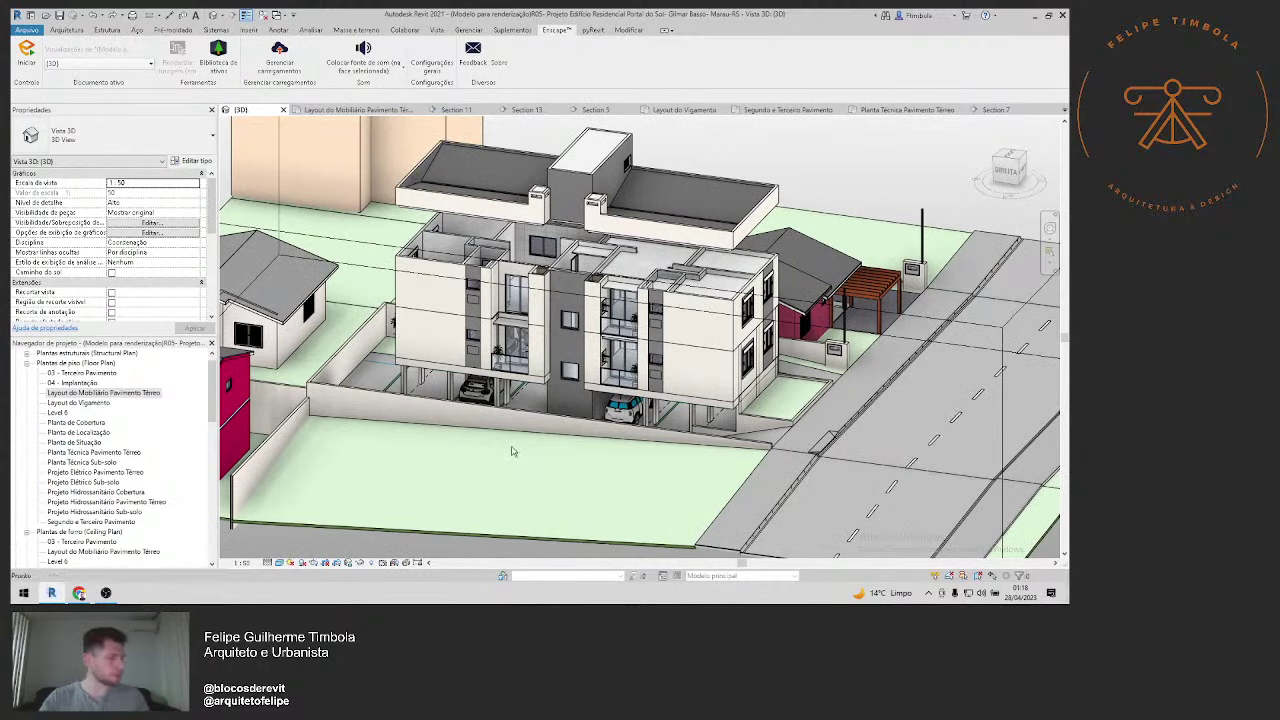
{"action": "left_click", "coordinate": [79, 593]}
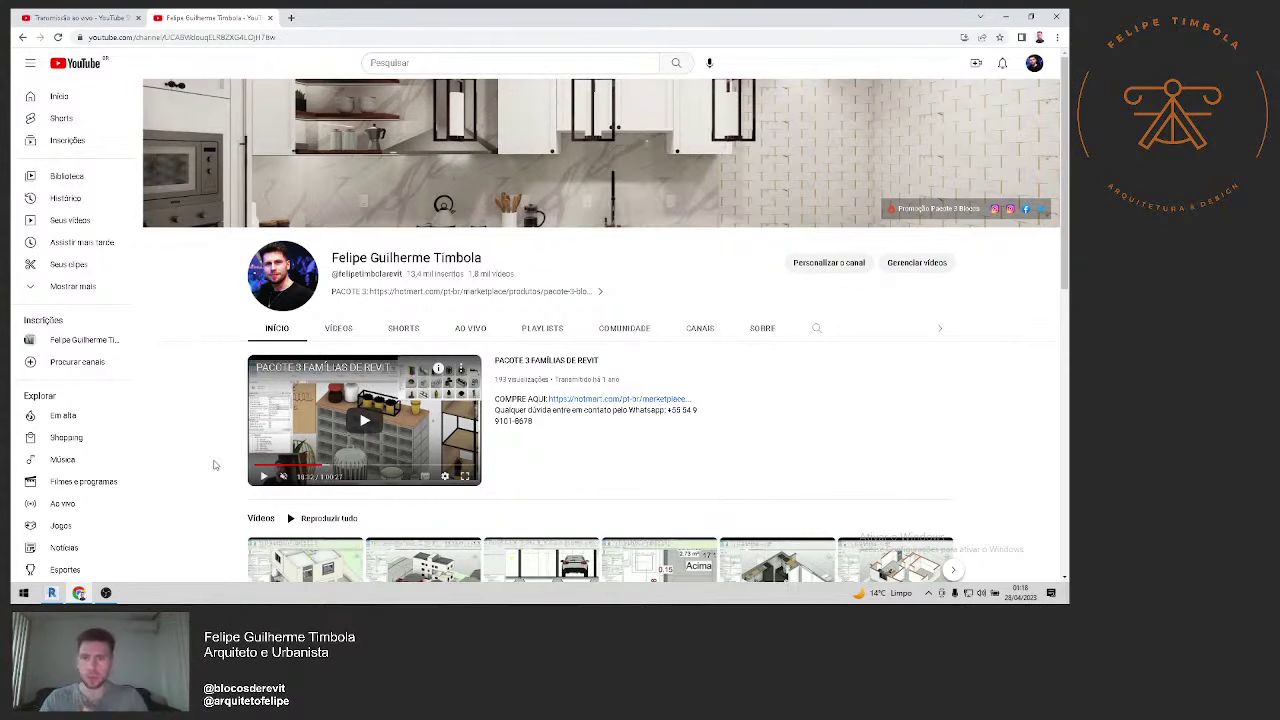
Step: Browse the 50 Blocos de Revit 6 folder's block thumbnails, then close it
{"action": "left_click", "coordinate": [1004, 16]}
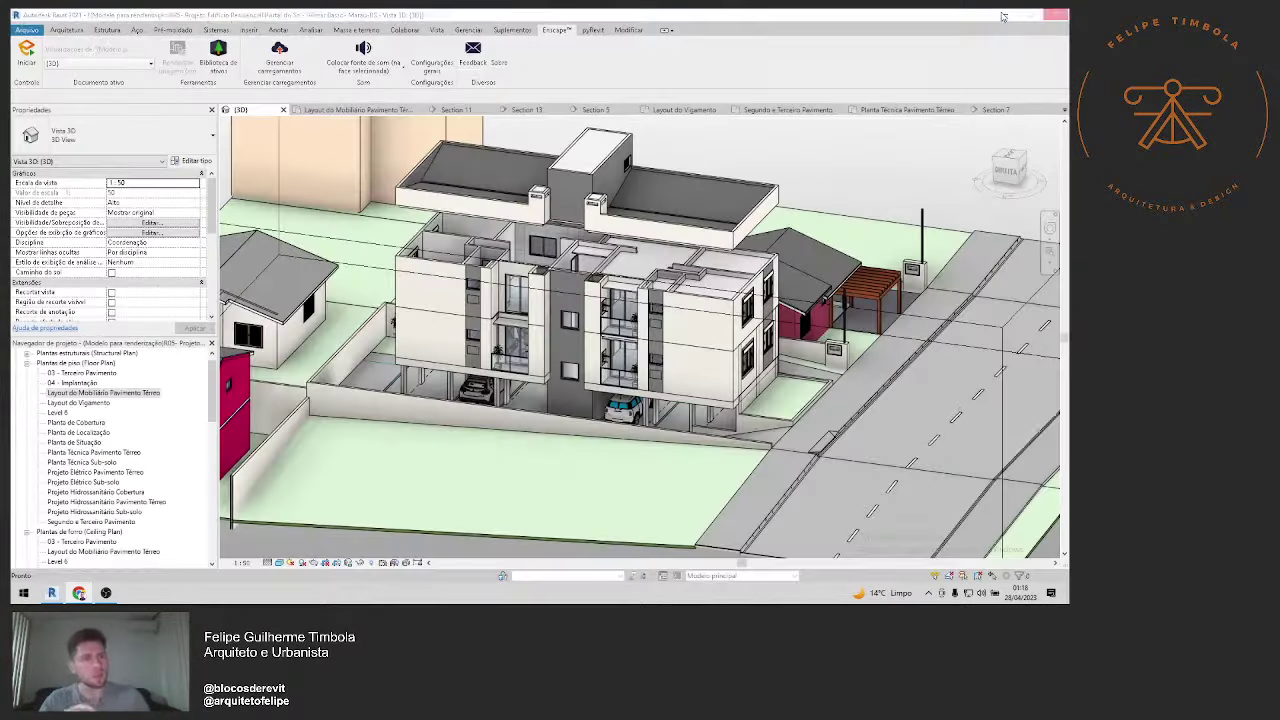
{"action": "left_click", "coordinate": [1004, 14]}
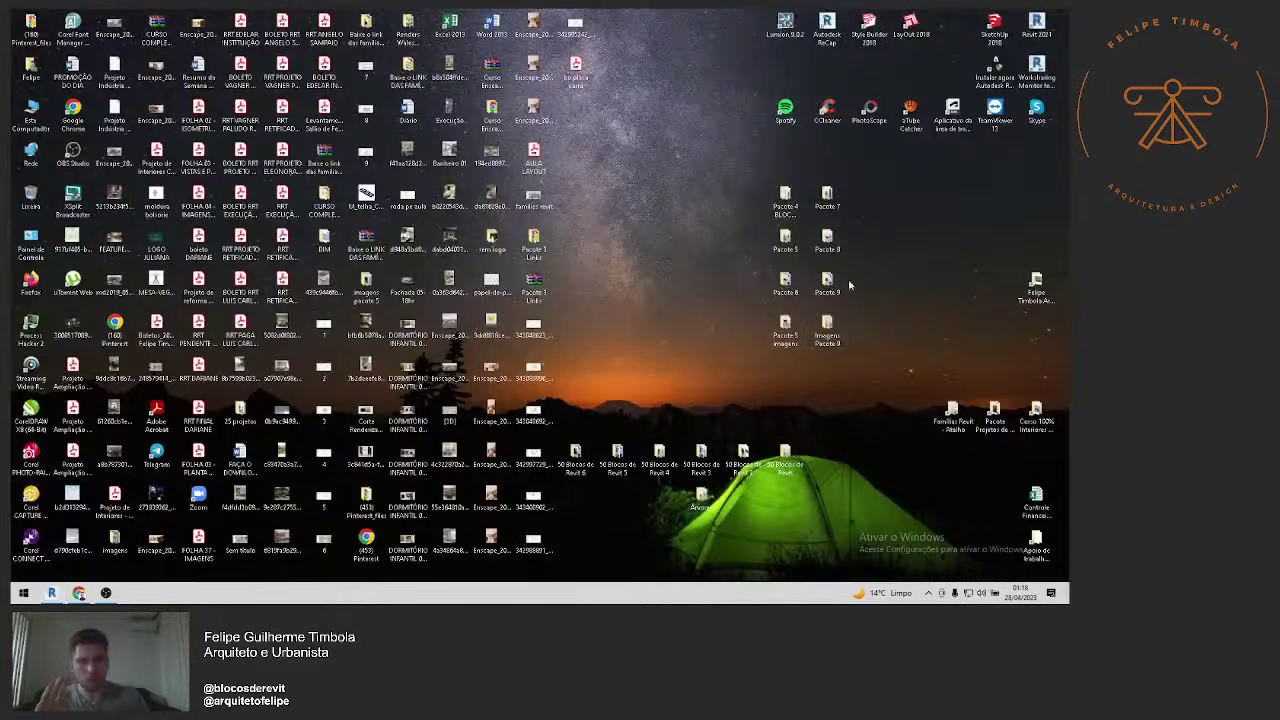
{"action": "double_click", "coordinate": [576, 465]}
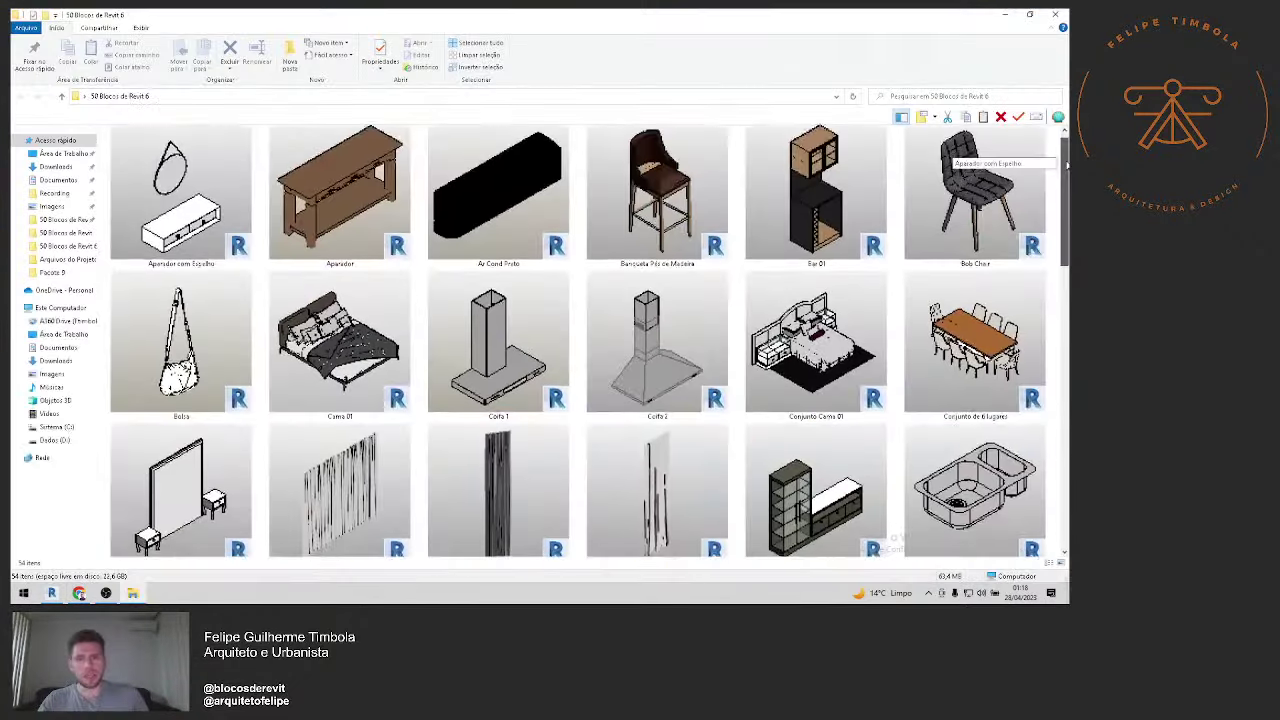
{"action": "left_click_drag", "start_coordinate": [1066, 165], "coordinate": [1026, 447]}
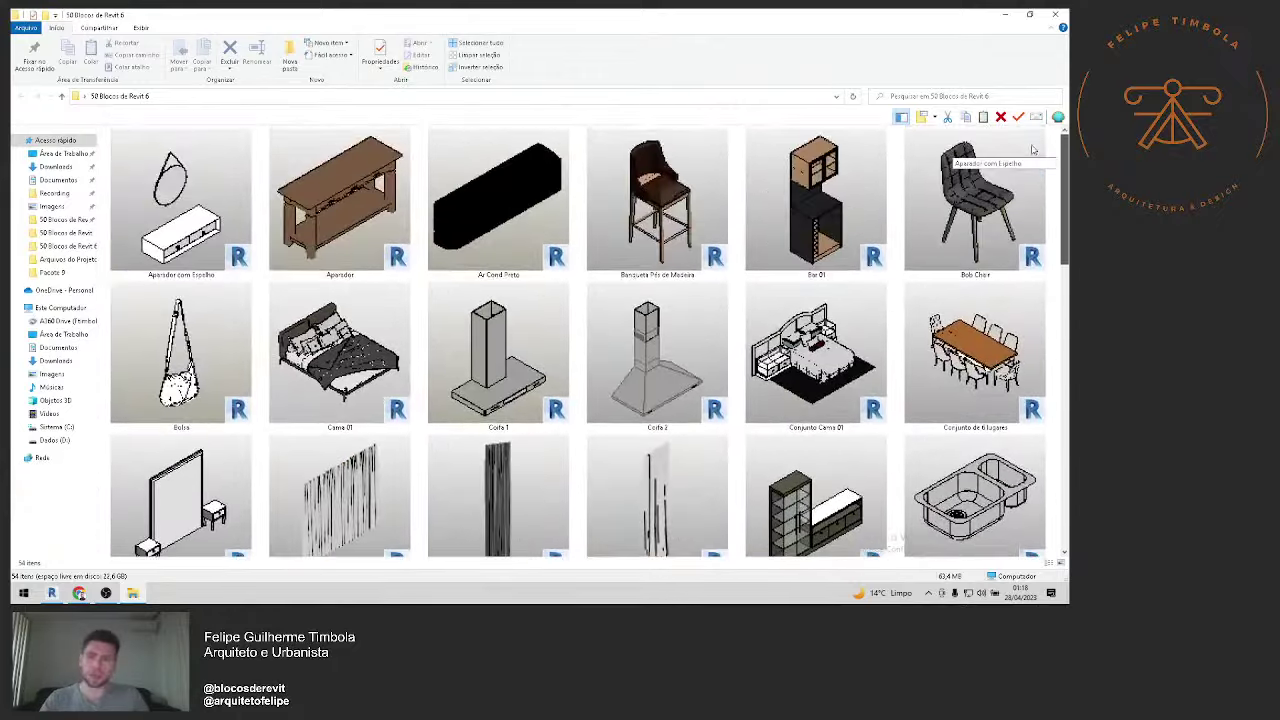
{"action": "left_click", "coordinate": [1052, 22]}
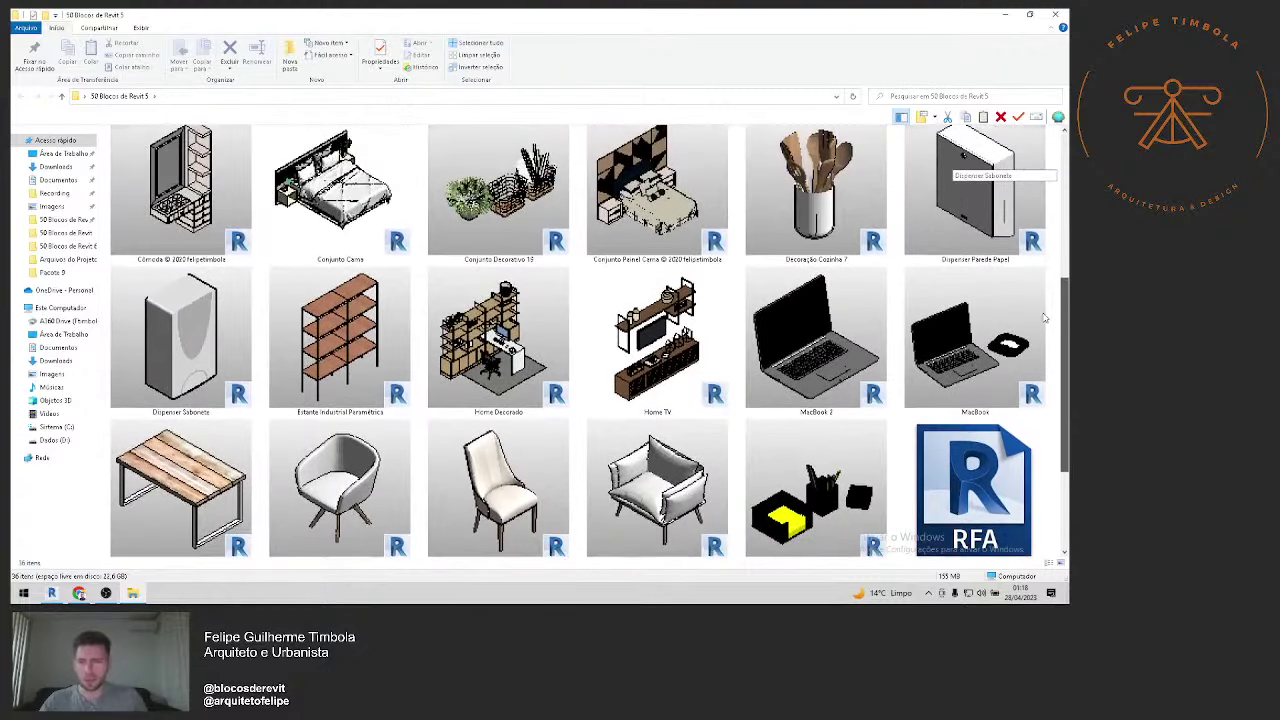
Step: Scroll through the 50 Blocos de Revit 5 furniture and door family thumbnails
{"action": "scroll", "coordinate": [1052, 288], "scroll_direction": "up", "scroll_amount": 1}
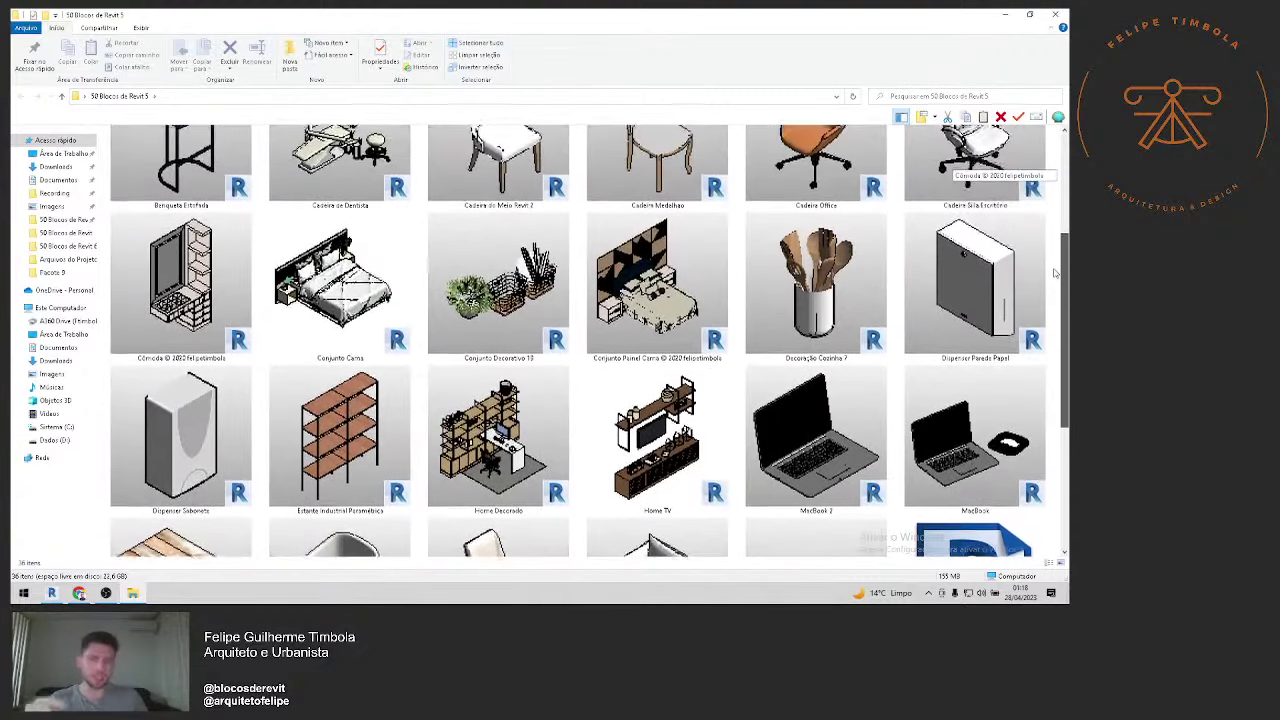
{"action": "scroll", "coordinate": [1053, 260], "scroll_direction": "up", "scroll_amount": 1}
{"action": "scroll", "coordinate": [1054, 235], "scroll_direction": "up", "scroll_amount": 1}
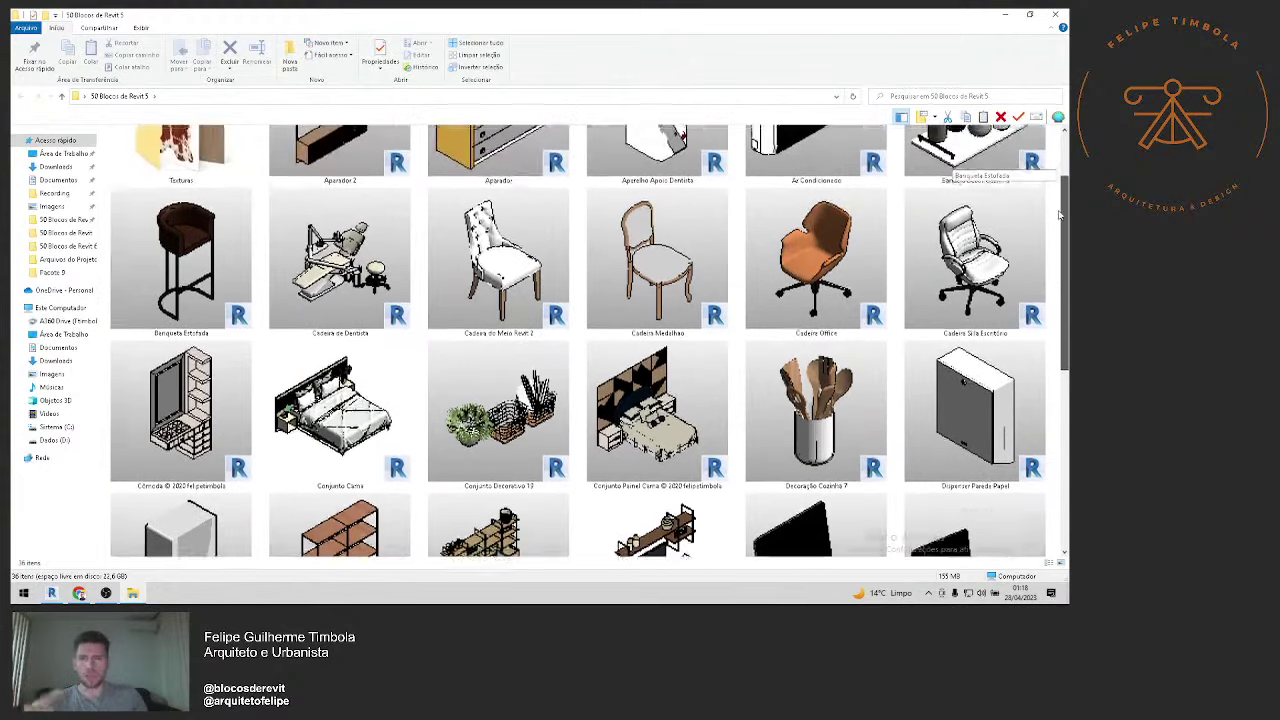
{"action": "scroll", "coordinate": [1054, 235], "scroll_direction": "up", "scroll_amount": 1}
{"action": "scroll", "coordinate": [1054, 235], "scroll_direction": "up", "scroll_amount": 1}
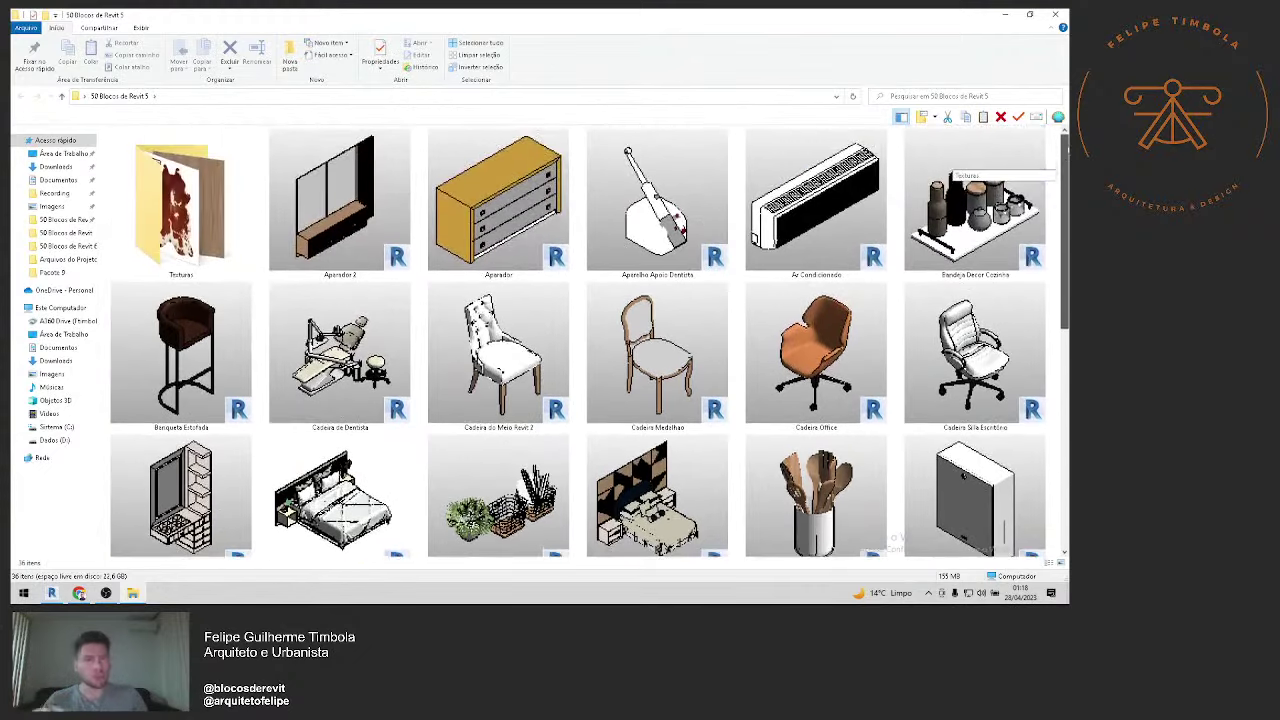
Step: Close folder 5, then scroll through the 50 Blocos de Revit 4 vegetation blocks and close them
{"action": "left_click", "coordinate": [1065, 14]}
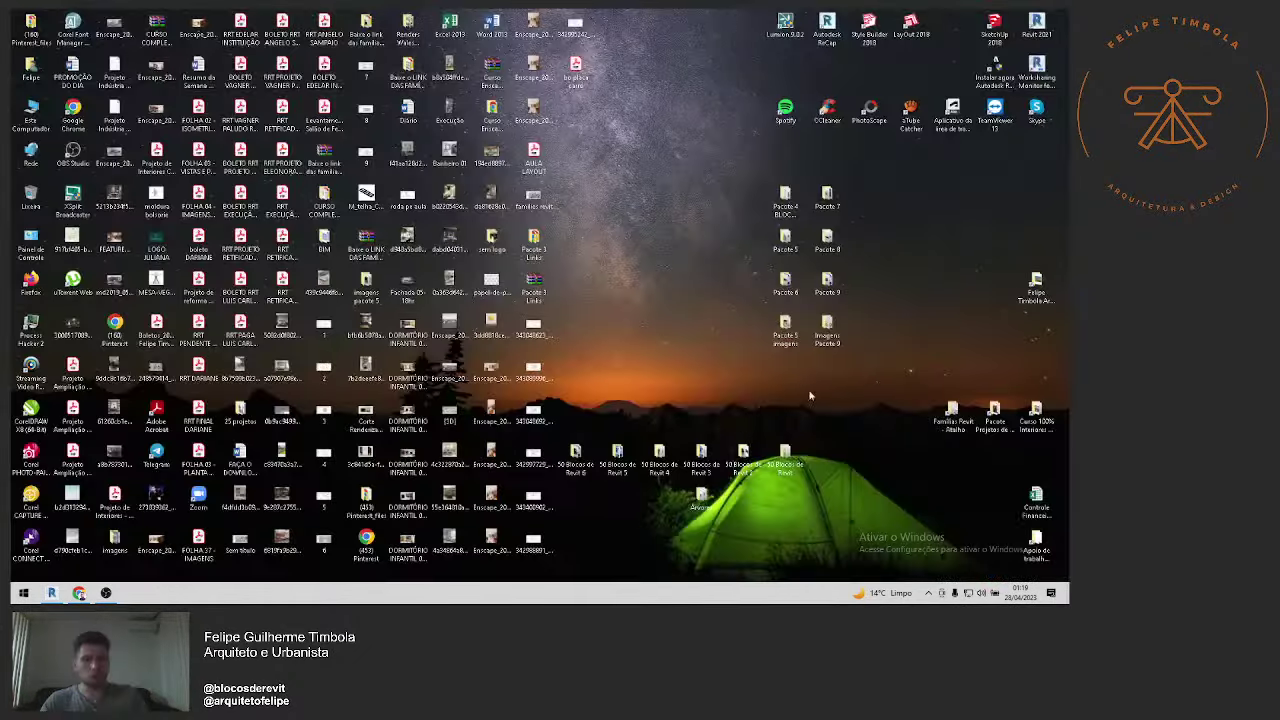
{"action": "double_click", "coordinate": [664, 458]}
{"action": "scroll", "coordinate": [1040, 180], "scroll_direction": "down", "scroll_amount": 1}
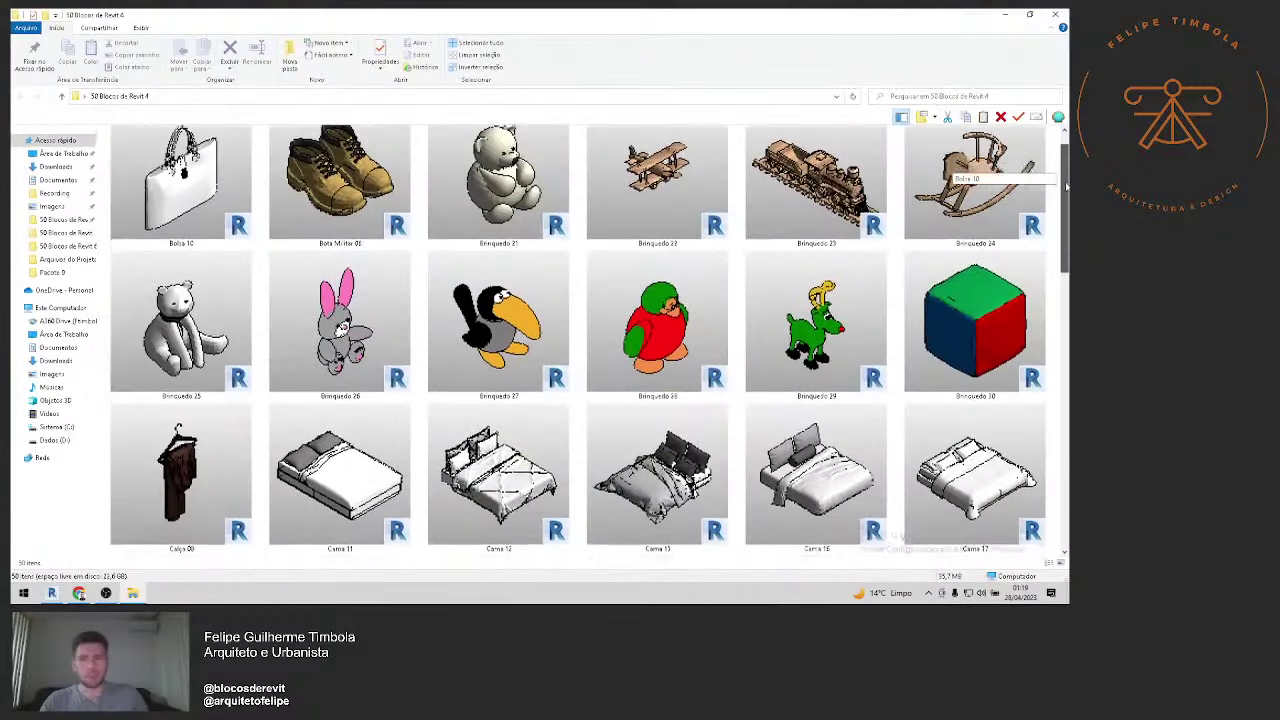
{"action": "scroll", "coordinate": [1040, 180], "scroll_direction": "down", "scroll_amount": 1}
{"action": "scroll", "coordinate": [1066, 230], "scroll_direction": "down", "scroll_amount": 1}
{"action": "scroll", "coordinate": [1066, 250], "scroll_direction": "down", "scroll_amount": 1}
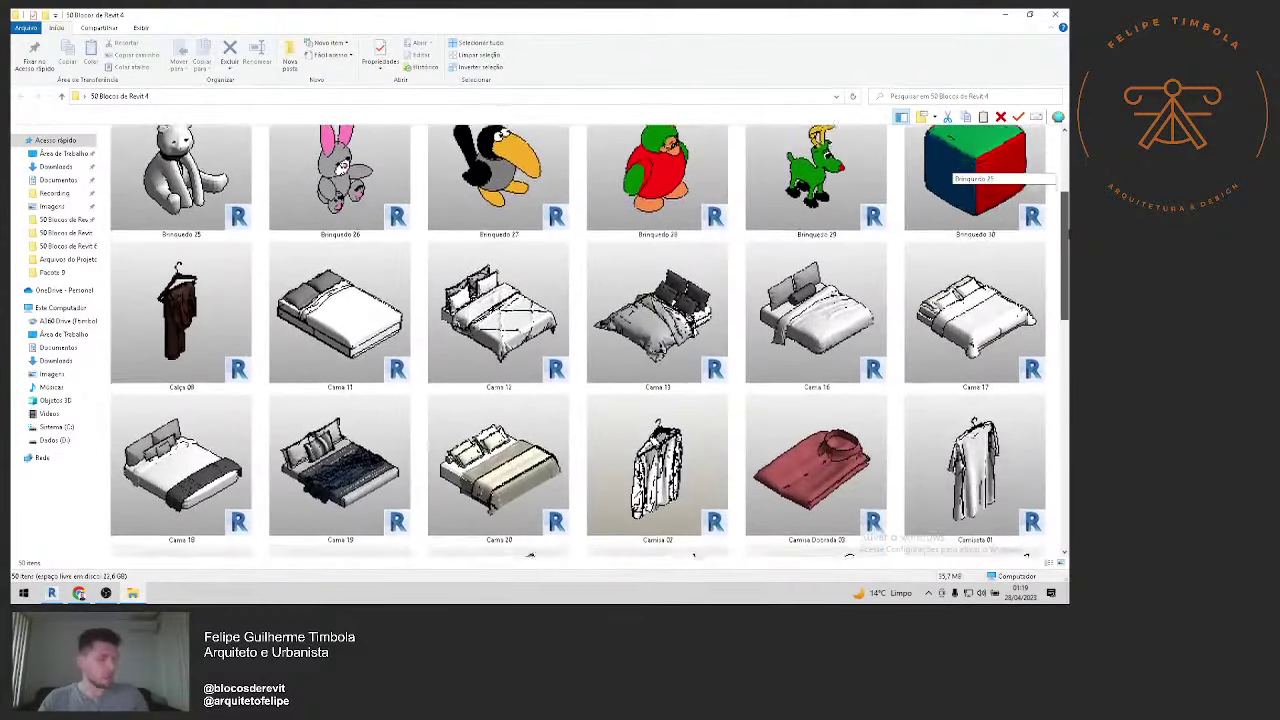
{"action": "scroll", "coordinate": [1066, 260], "scroll_direction": "down", "scroll_amount": 1}
{"action": "scroll", "coordinate": [1060, 290], "scroll_direction": "down", "scroll_amount": 1}
{"action": "scroll", "coordinate": [1045, 330], "scroll_direction": "down", "scroll_amount": 1}
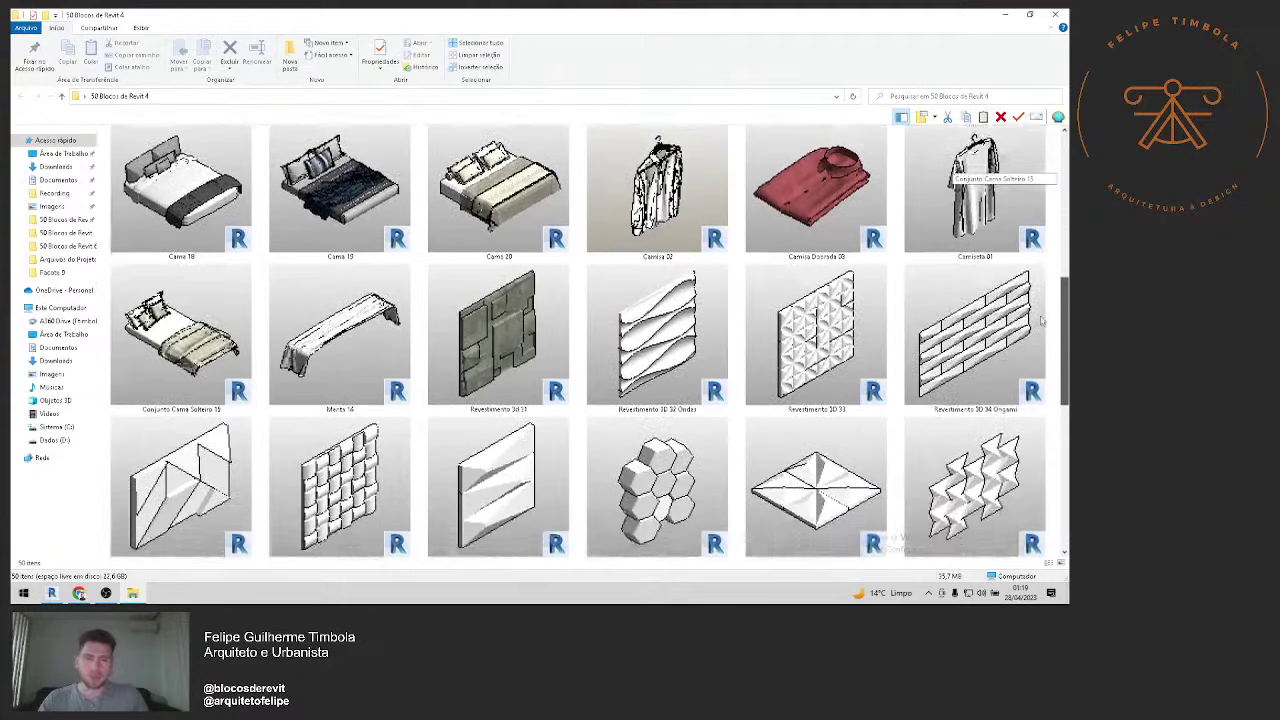
{"action": "scroll", "coordinate": [1034, 360], "scroll_direction": "down", "scroll_amount": 1}
{"action": "scroll", "coordinate": [1030, 383], "scroll_direction": "down", "scroll_amount": 1}
{"action": "scroll", "coordinate": [1025, 405], "scroll_direction": "down", "scroll_amount": 1}
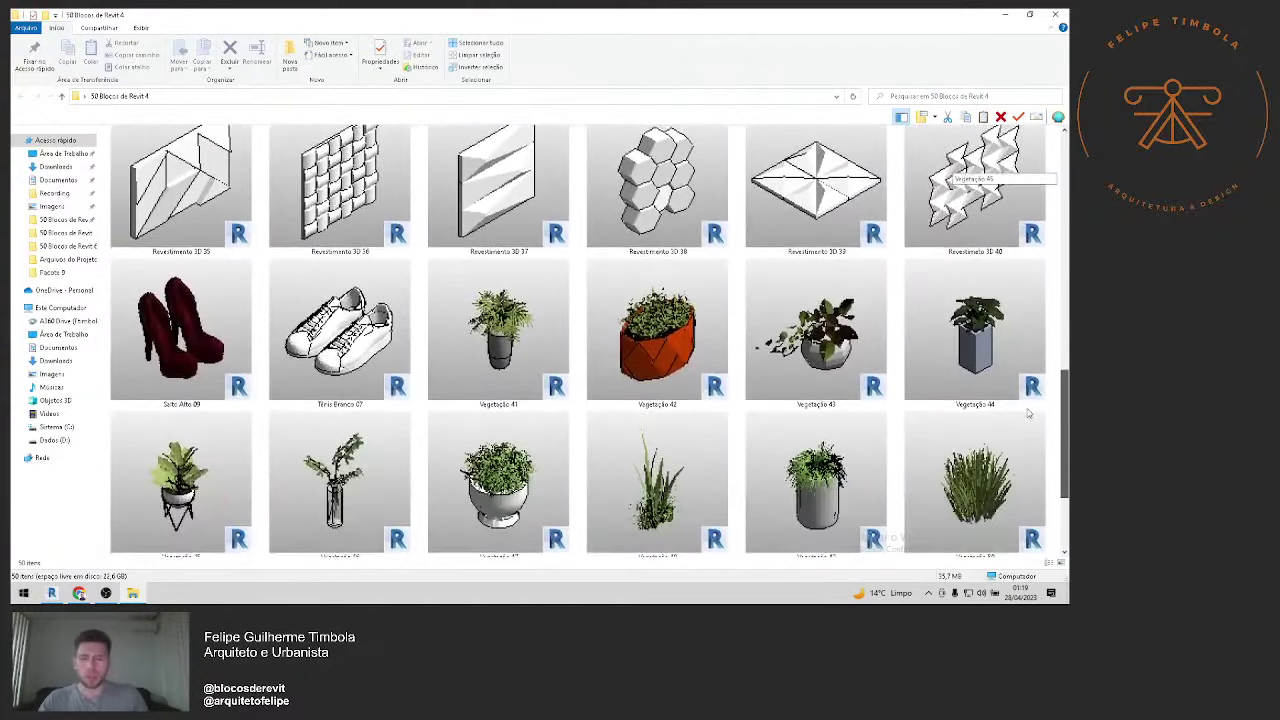
{"action": "scroll", "coordinate": [1022, 430], "scroll_direction": "down", "scroll_amount": 1}
{"action": "scroll", "coordinate": [1020, 449], "scroll_direction": "down", "scroll_amount": 1}
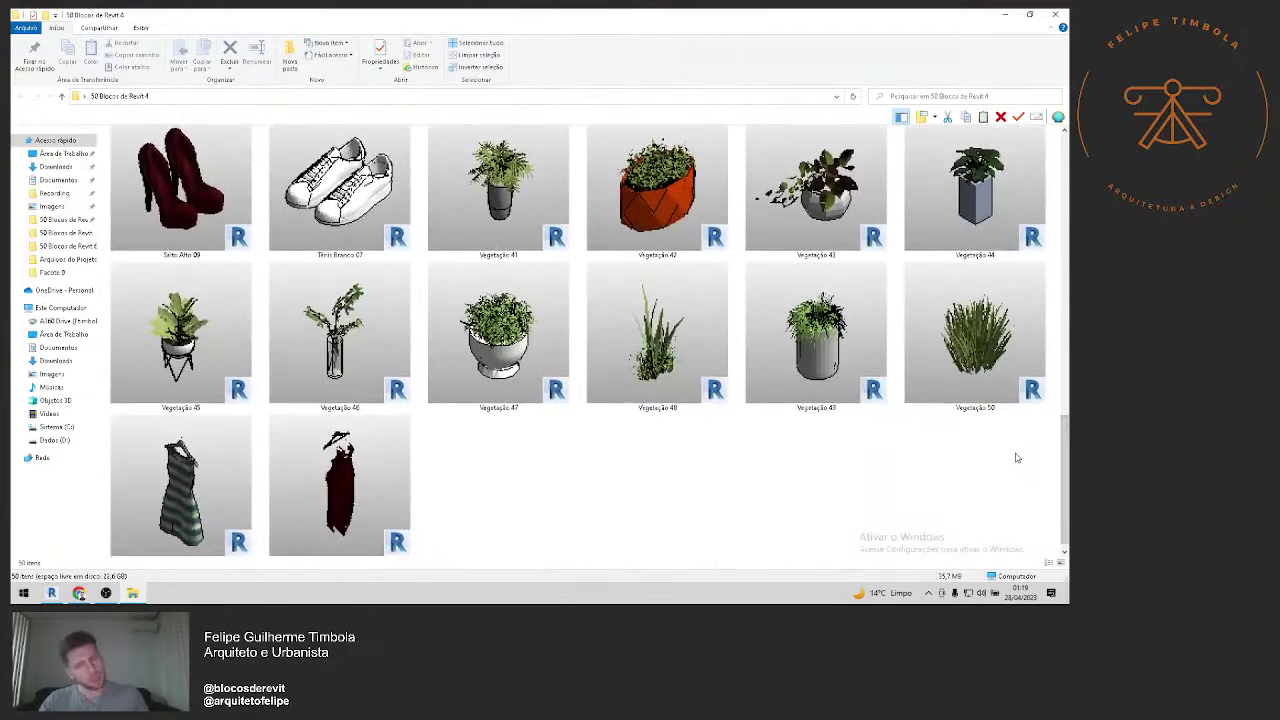
{"action": "left_click", "coordinate": [1054, 16]}
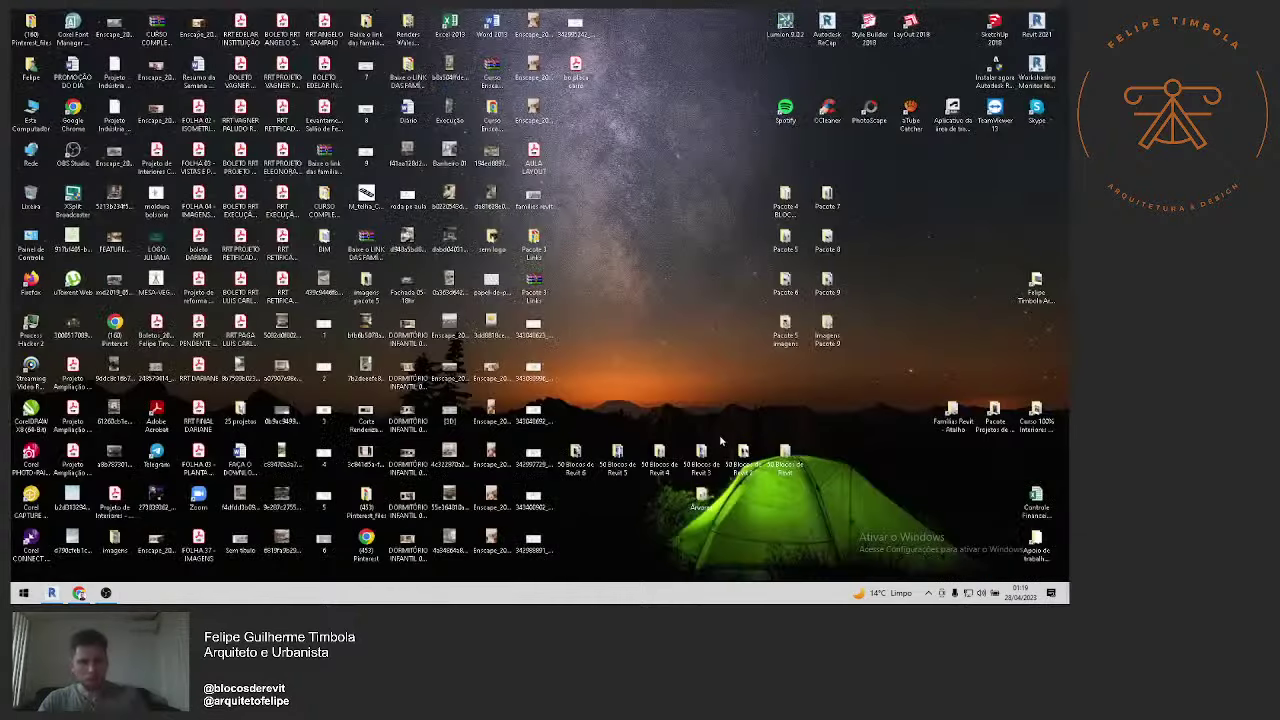
Step: Open 50 Blocos de Revit 3, select the Luminárias Juntas block, and return to YouTube
{"action": "double_click", "coordinate": [700, 460]}
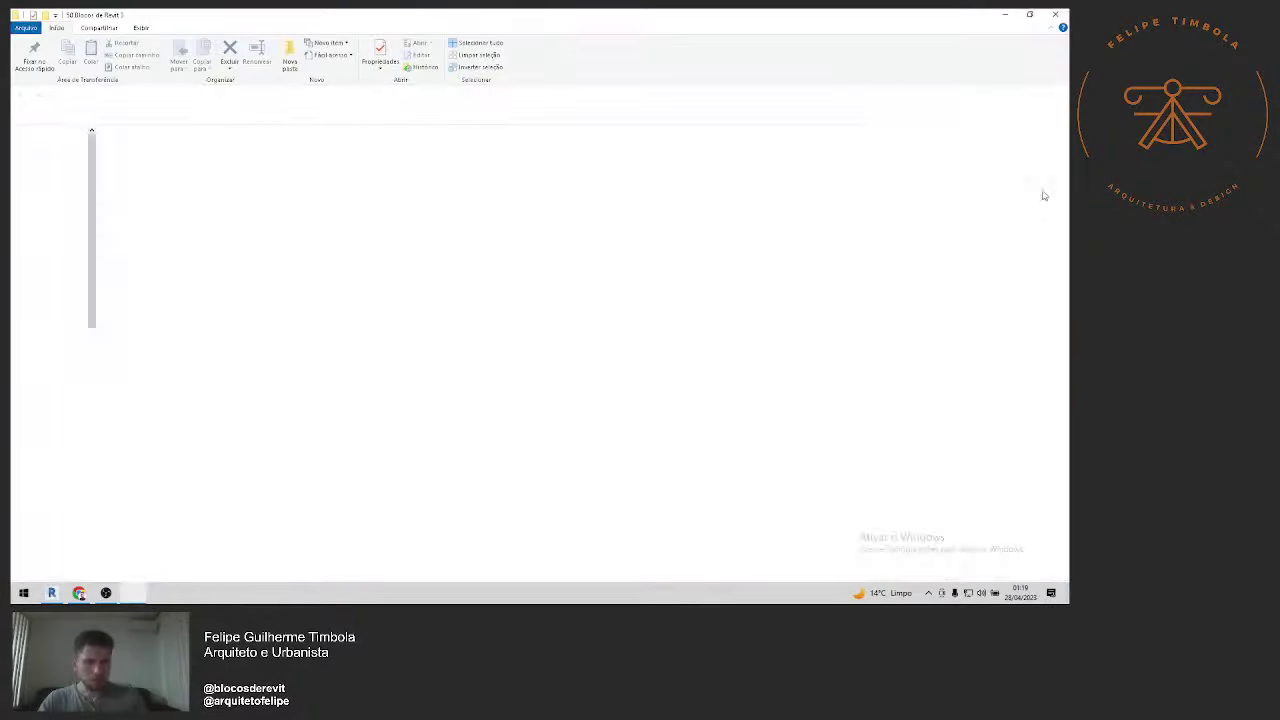
{"action": "left_click_drag", "start_coordinate": [1065, 175], "coordinate": [1030, 356]}
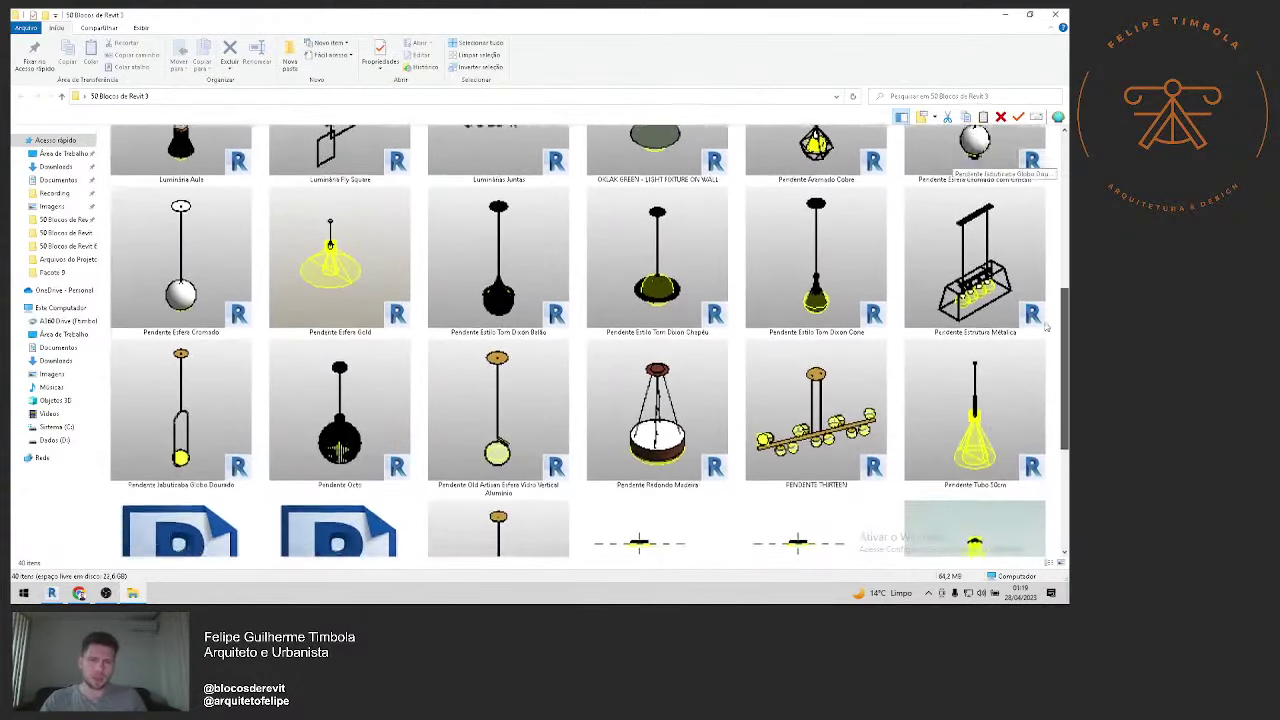
{"action": "scroll", "coordinate": [1030, 356], "scroll_direction": "up", "scroll_amount": 3}
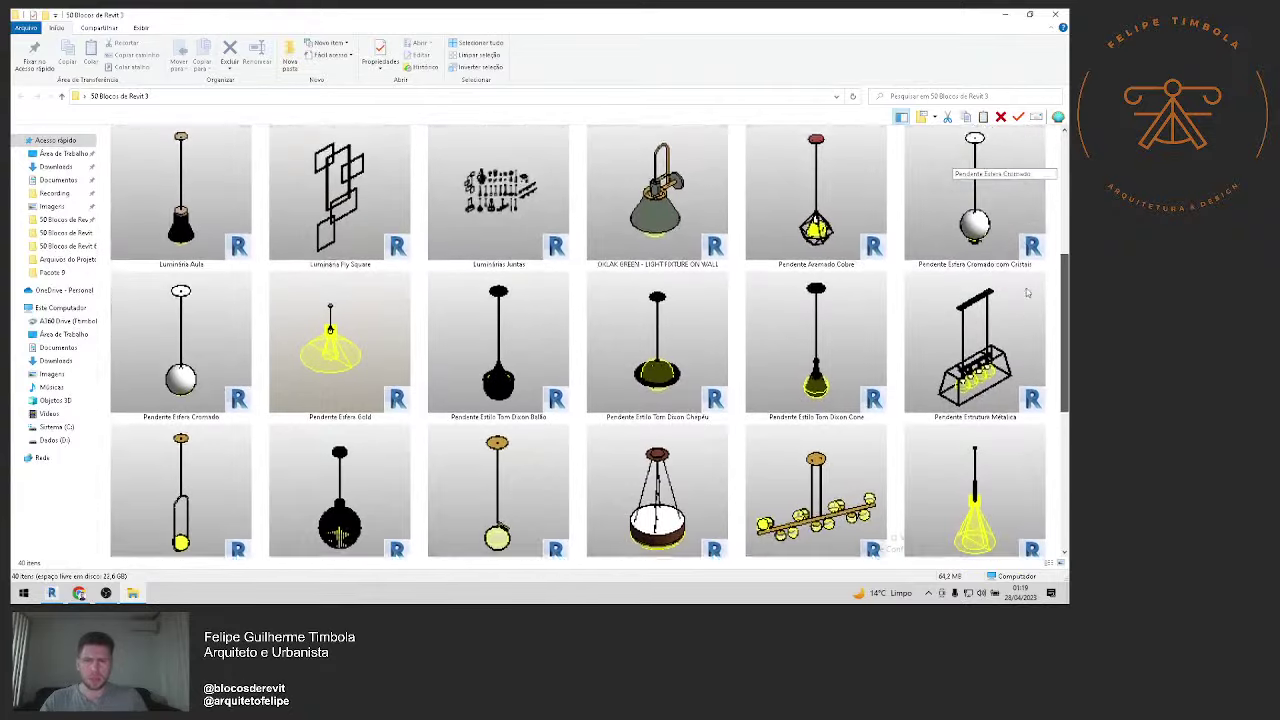
{"action": "left_click", "coordinate": [497, 220]}
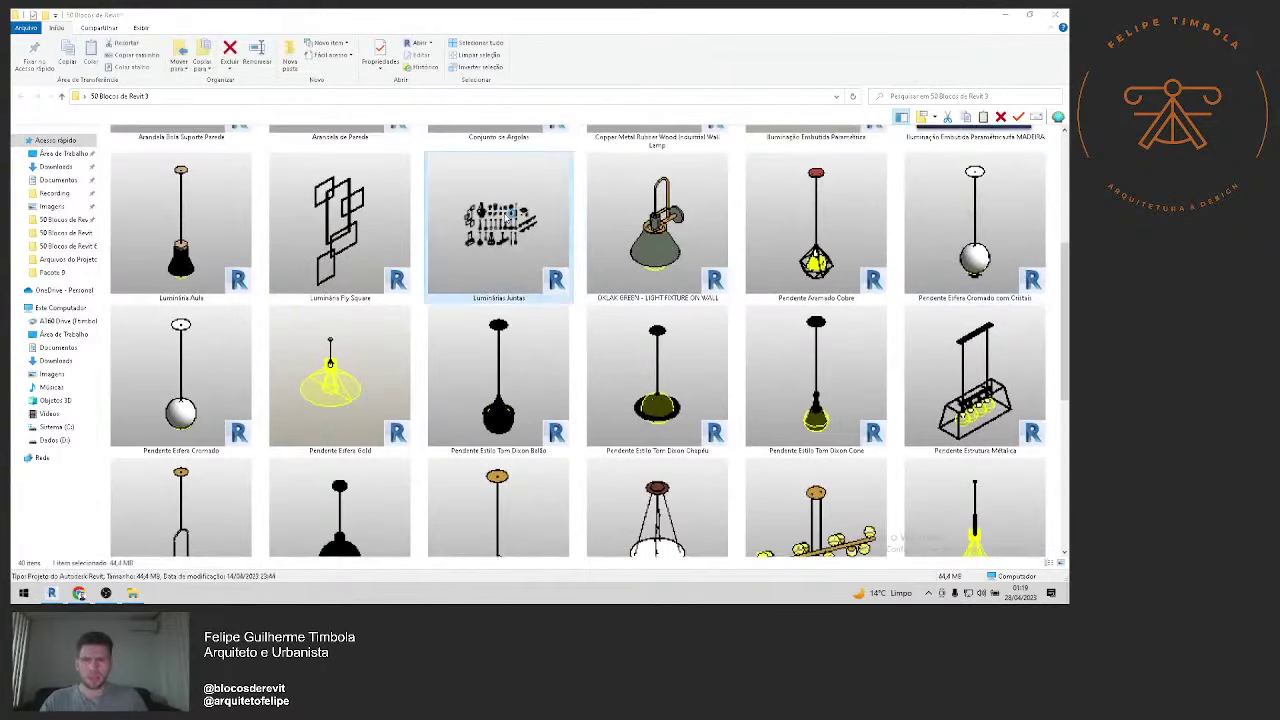
{"action": "left_click", "coordinate": [78, 593]}
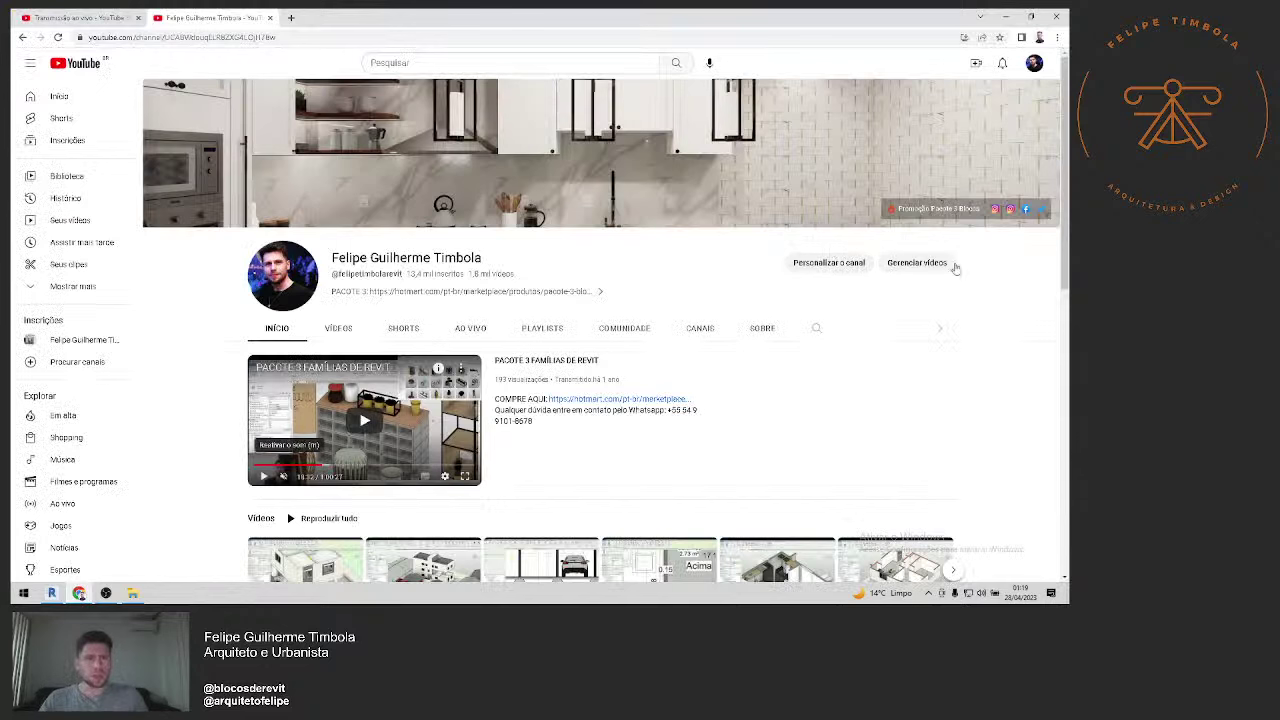
Step: Open the Pacote 3 Blocos de Revit Hotmart page and post its link in the live chat
{"action": "left_click", "coordinate": [937, 211]}
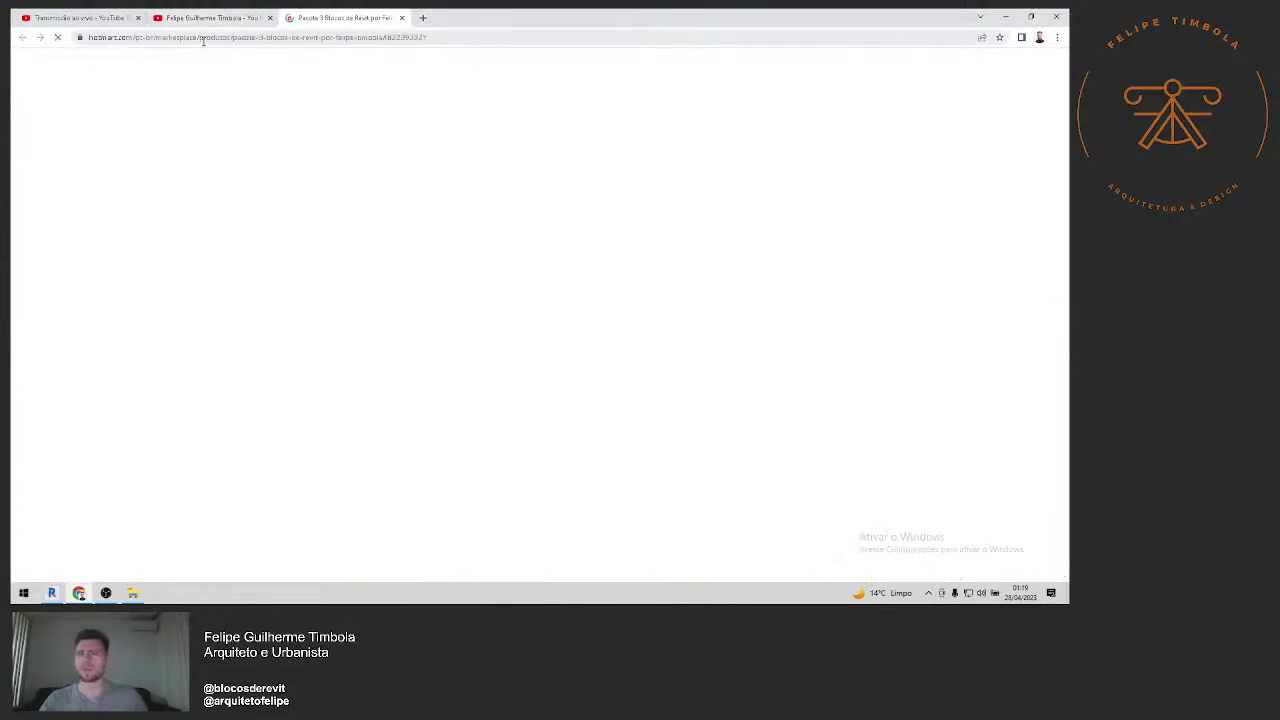
{"action": "left_click", "coordinate": [139, 38]}
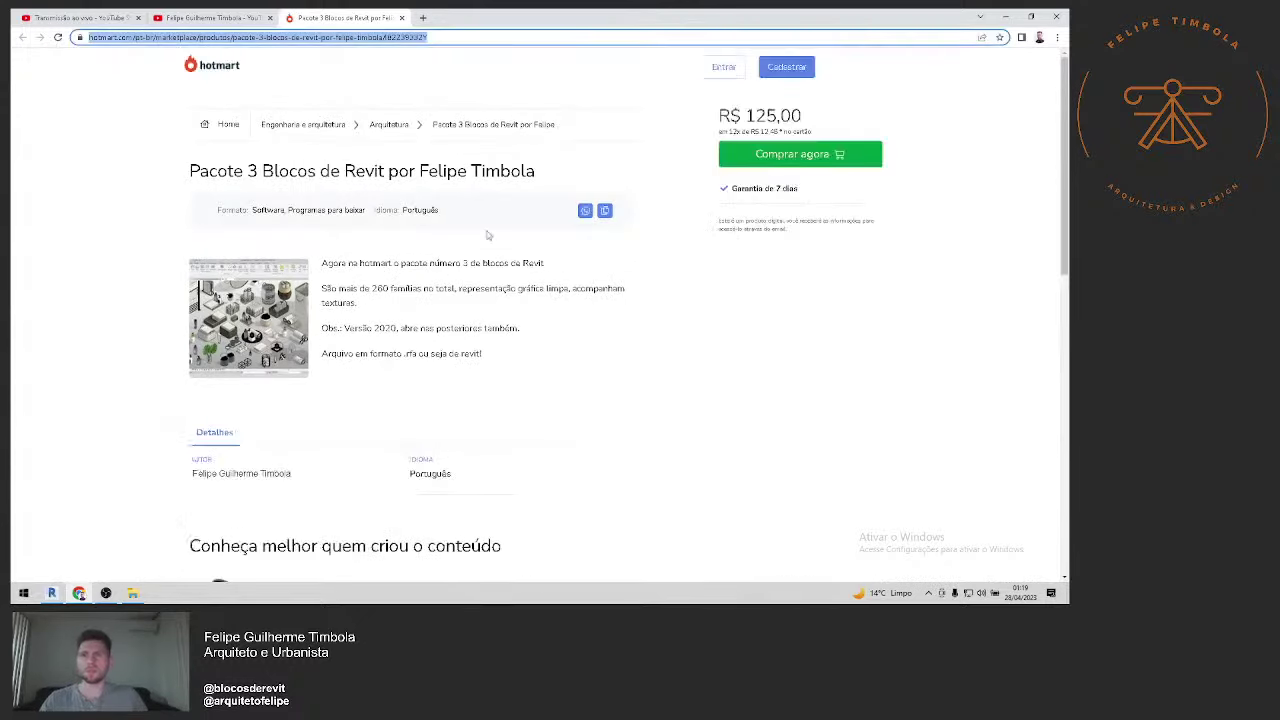
{"action": "left_click", "coordinate": [80, 17]}
{"action": "key", "text": "ctrl+v"}
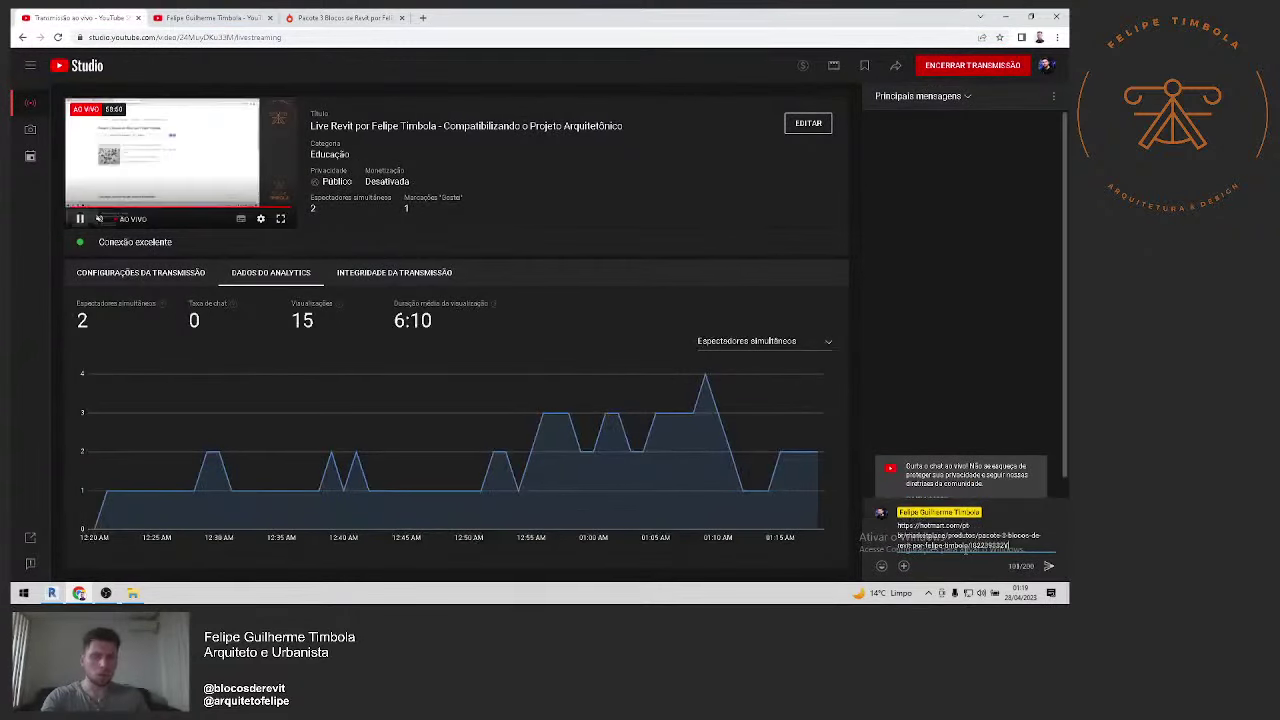
{"action": "key", "text": "Return"}
{"action": "left_click", "coordinate": [310, 14]}
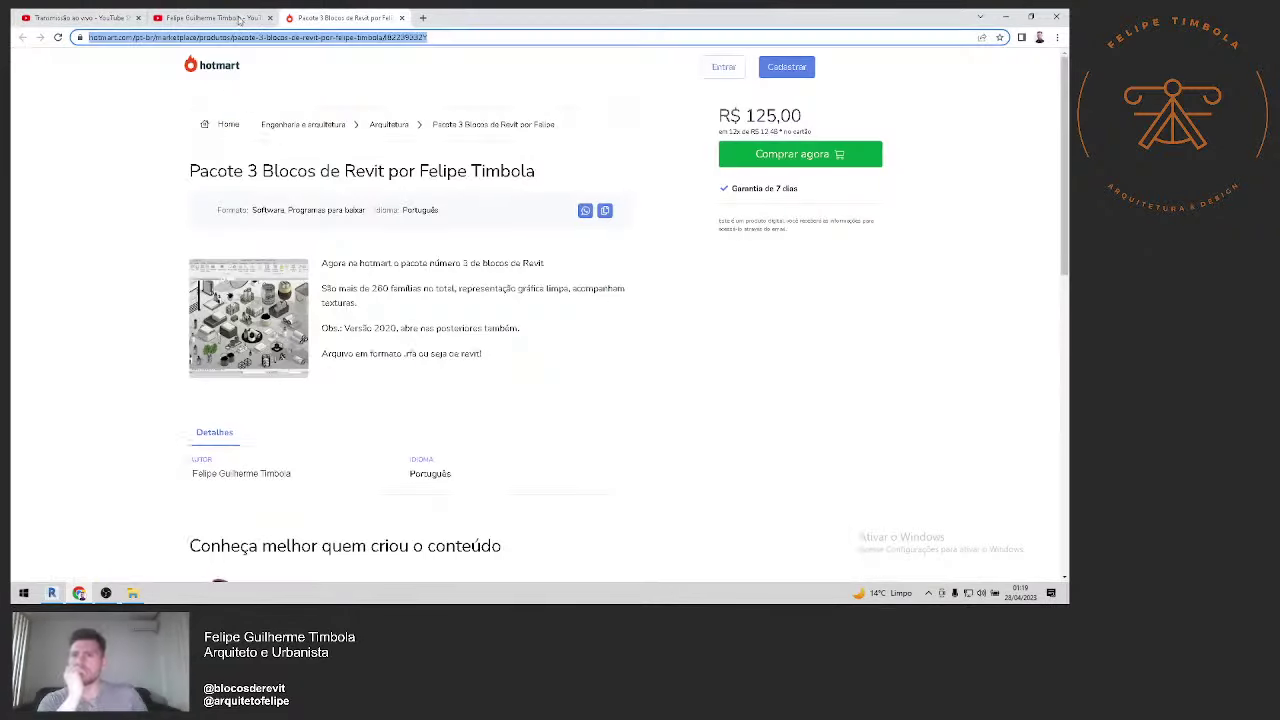
{"action": "left_click", "coordinate": [133, 593]}
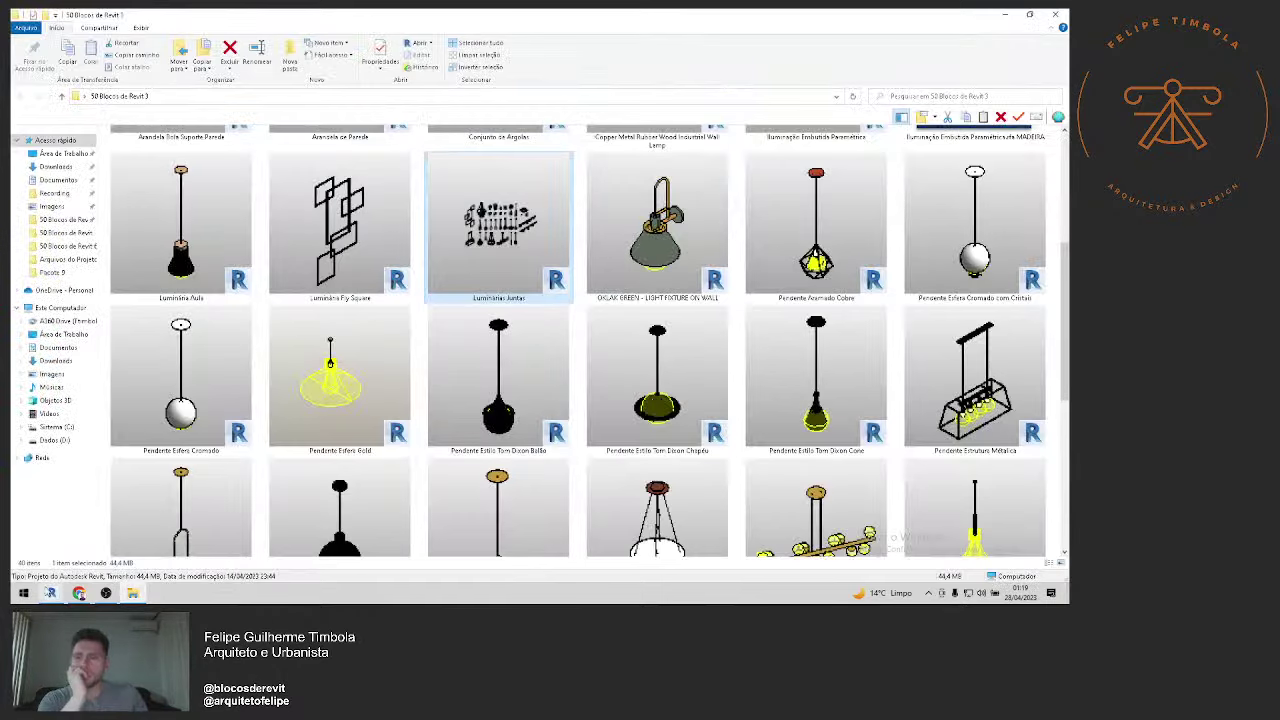
Step: Zoom into the Luminárias Juntas family in Revit and set the visual style to Shaded
{"action": "left_click", "coordinate": [51, 593]}
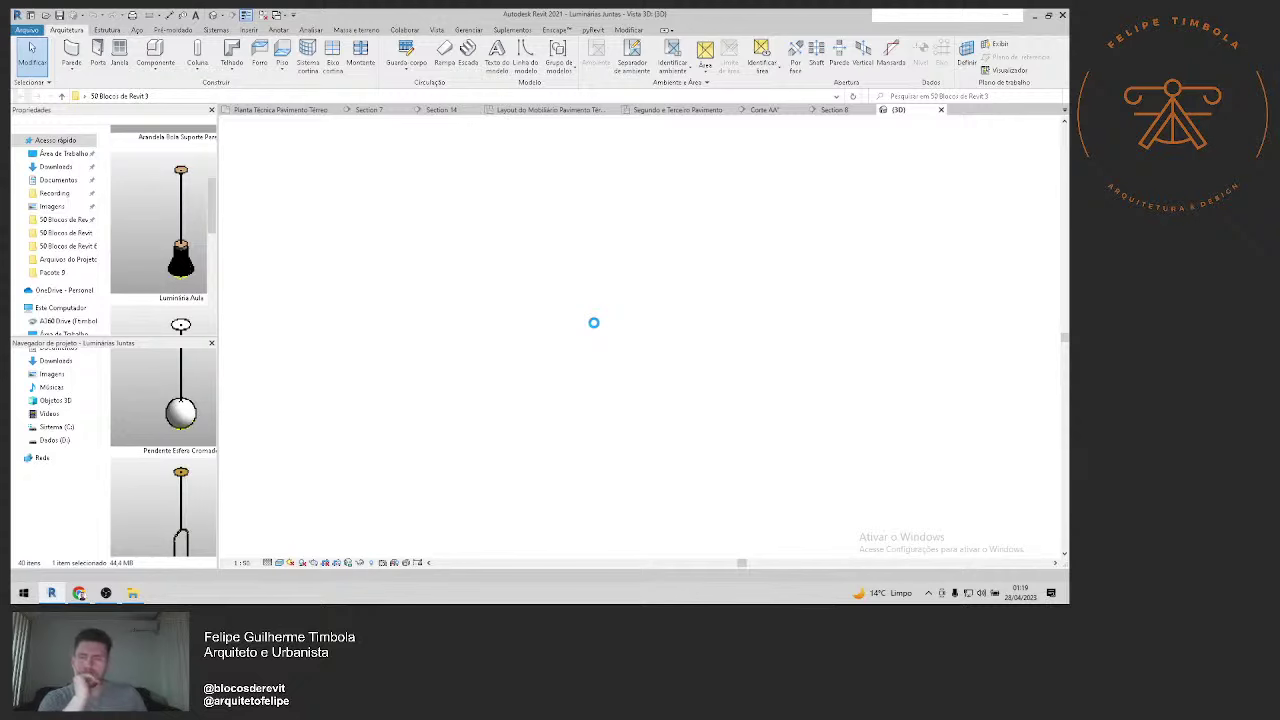
{"action": "scroll", "coordinate": [639, 330], "scroll_direction": "up", "scroll_amount": 4}
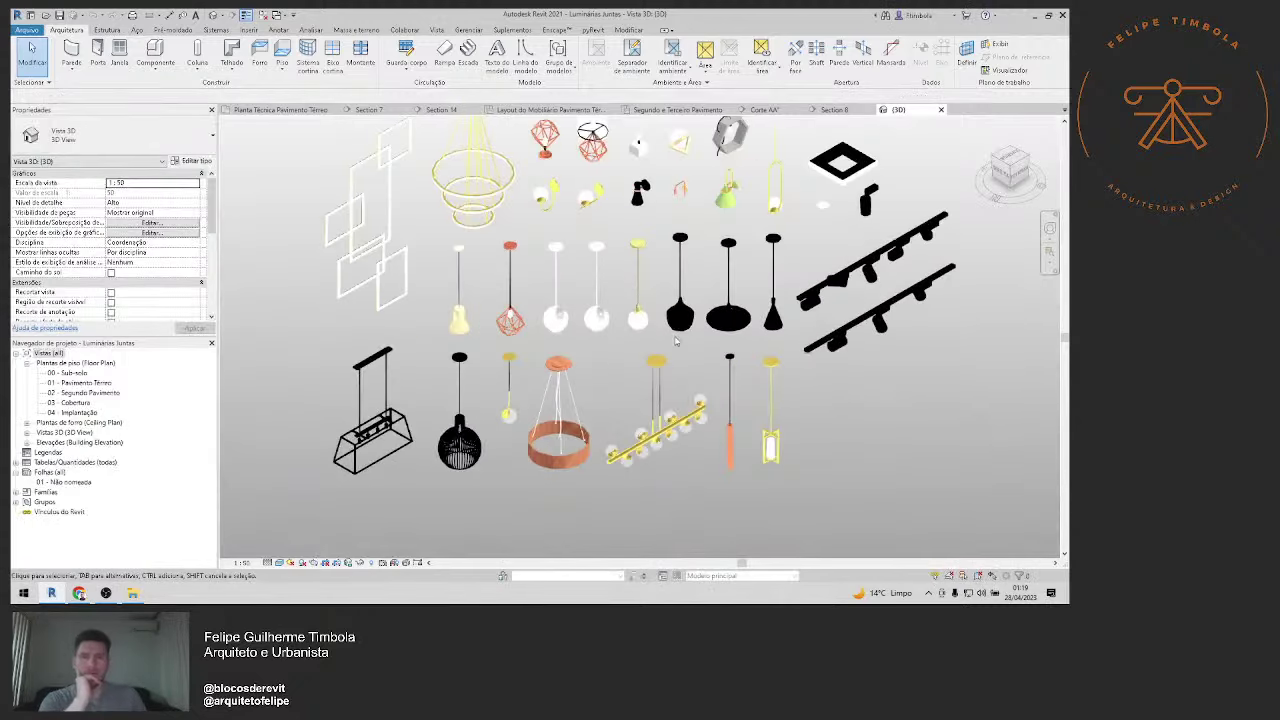
{"action": "scroll", "coordinate": [566, 268], "scroll_direction": "up", "scroll_amount": 1}
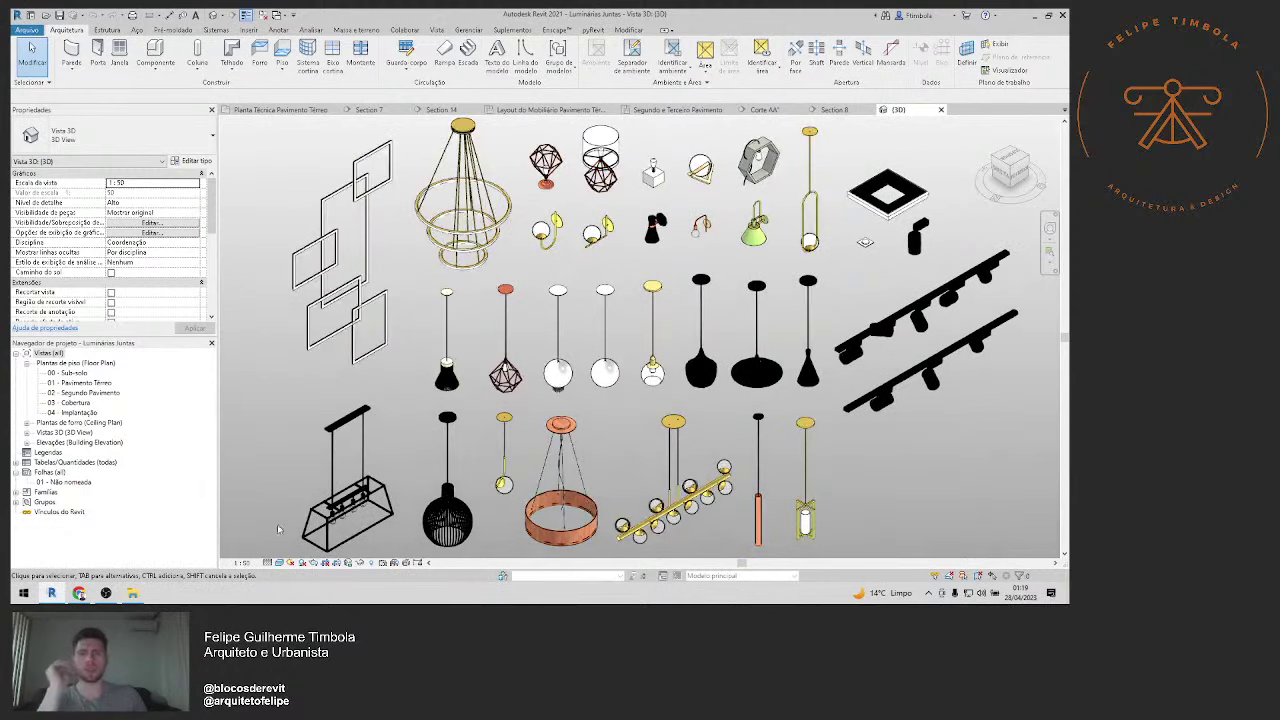
{"action": "left_click", "coordinate": [279, 562]}
{"action": "left_click", "coordinate": [293, 545]}
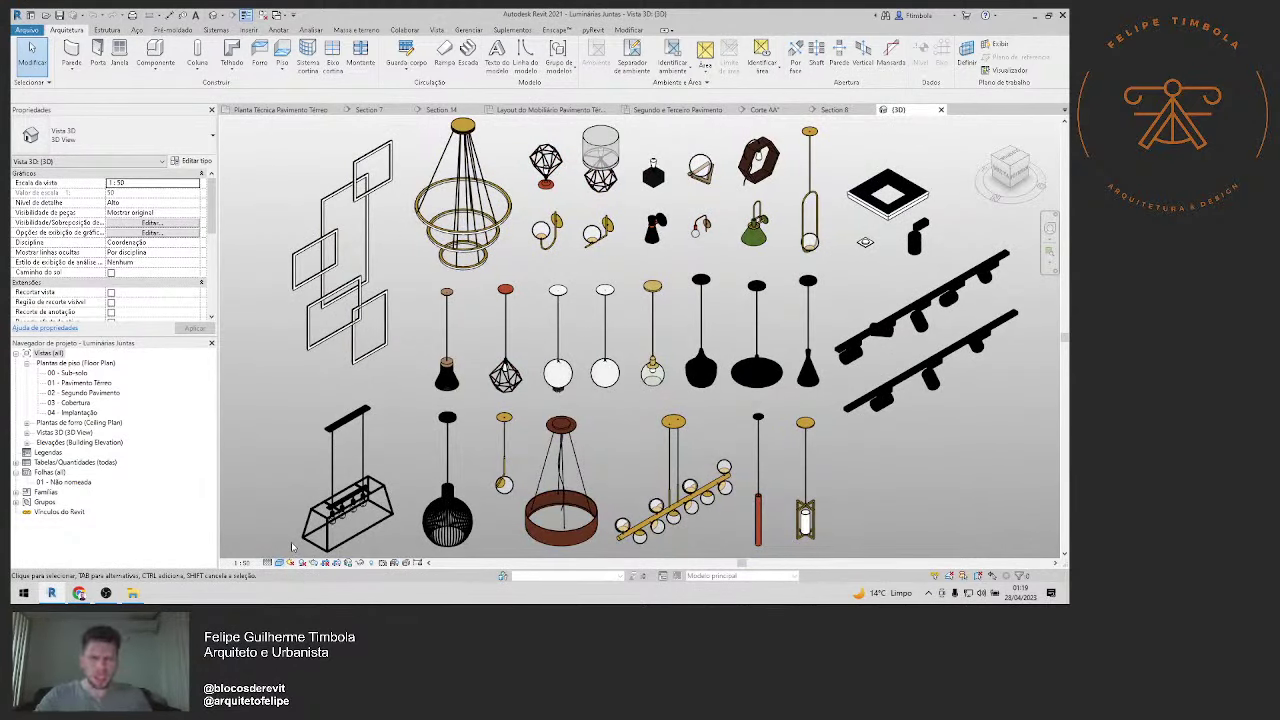
Step: Close the lamp blocks folder, then browse and close the 50 Blocos de Revit 2 folder
{"action": "left_click", "coordinate": [132, 593]}
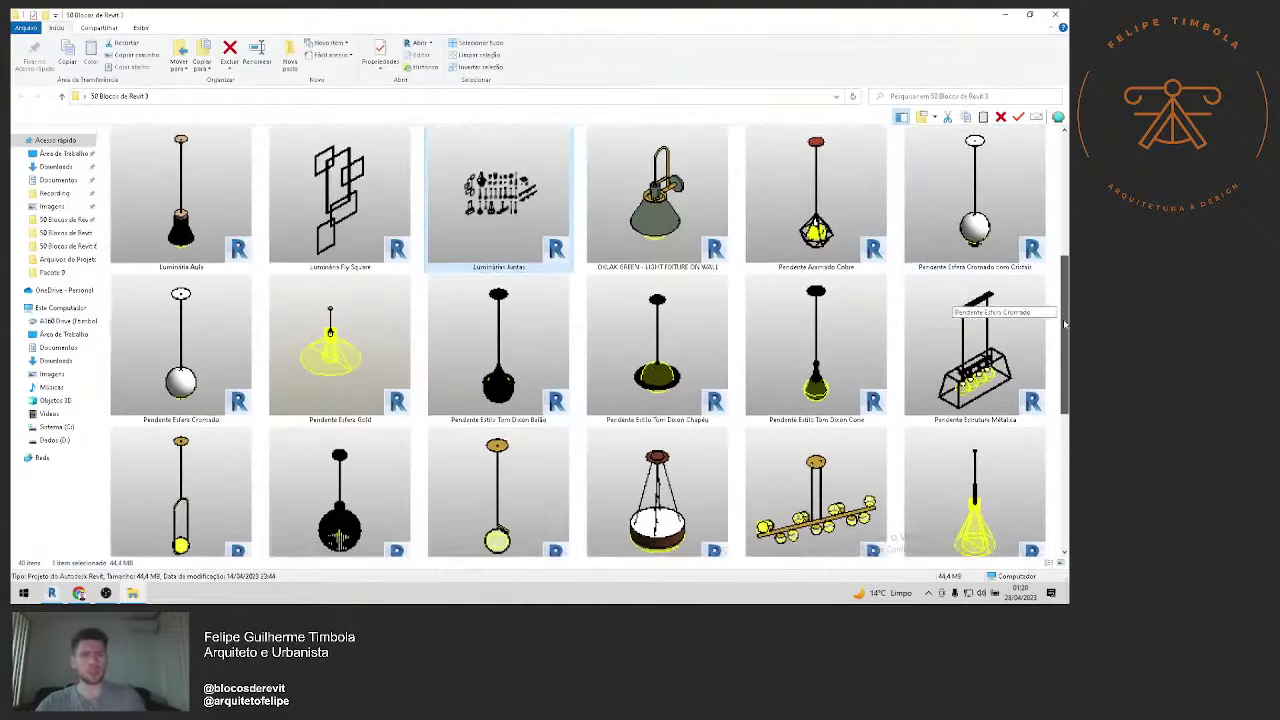
{"action": "mouse_move", "coordinate": [1065, 323]}
{"action": "left_mouse_down"}
{"action": "mouse_move", "coordinate": [1063, 340]}
{"action": "mouse_move", "coordinate": [1061, 186]}
{"action": "left_mouse_up"}
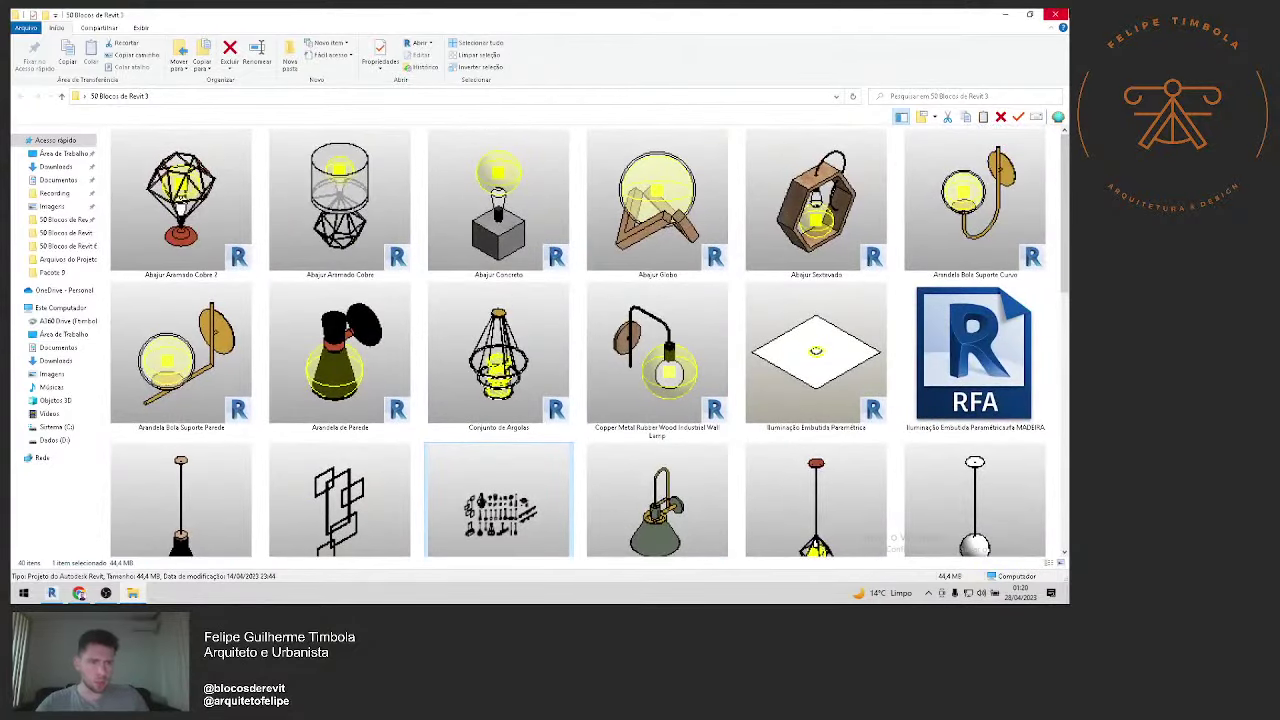
{"action": "left_click", "coordinate": [1055, 15]}
{"action": "left_click", "coordinate": [1033, 15]}
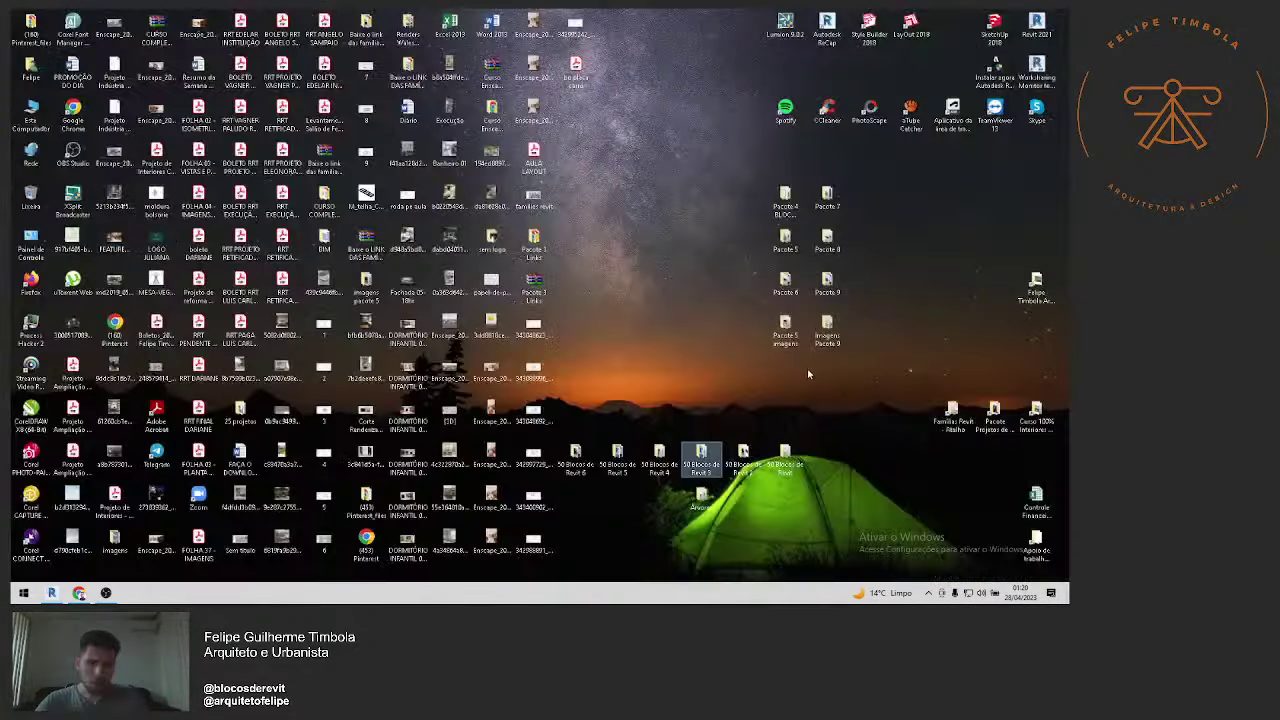
{"action": "key", "text": "Return"}
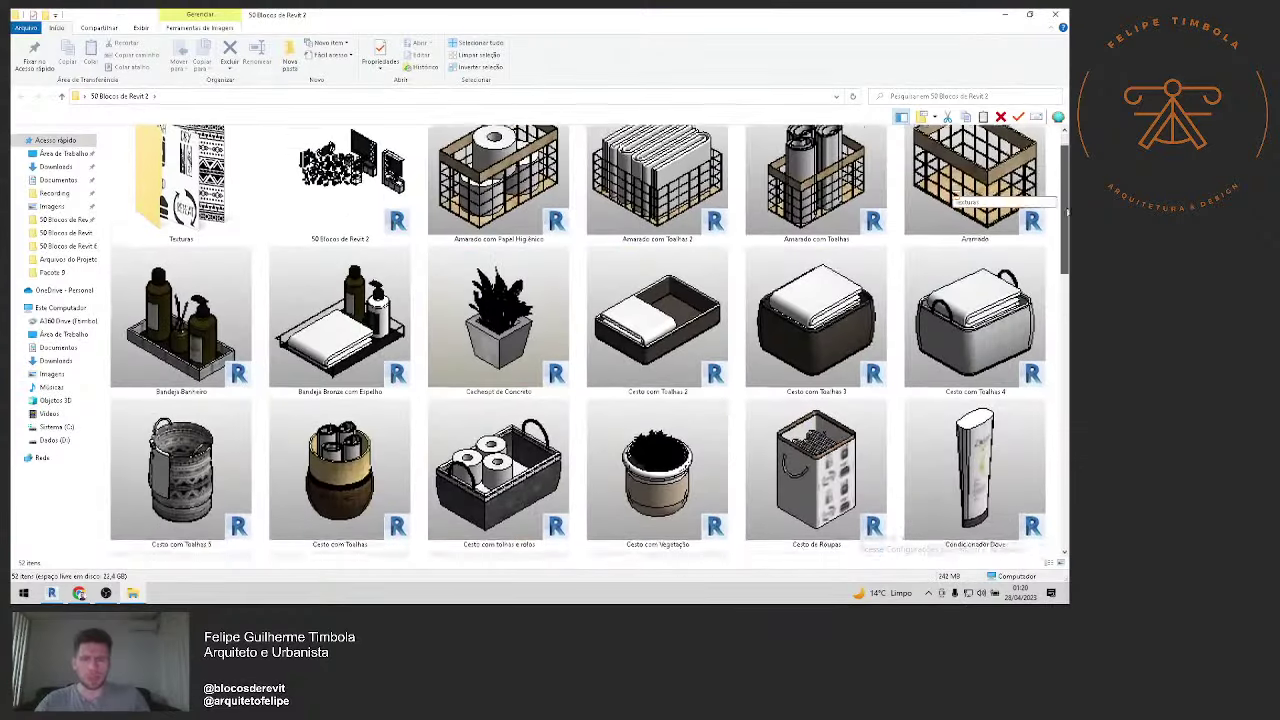
{"action": "mouse_move", "coordinate": [1066, 205]}
{"action": "left_mouse_down"}
{"action": "mouse_move", "coordinate": [1066, 290]}
{"action": "mouse_move", "coordinate": [1066, 150]}
{"action": "mouse_move", "coordinate": [1060, 425]}
{"action": "mouse_move", "coordinate": [1044, 473]}
{"action": "left_mouse_up"}
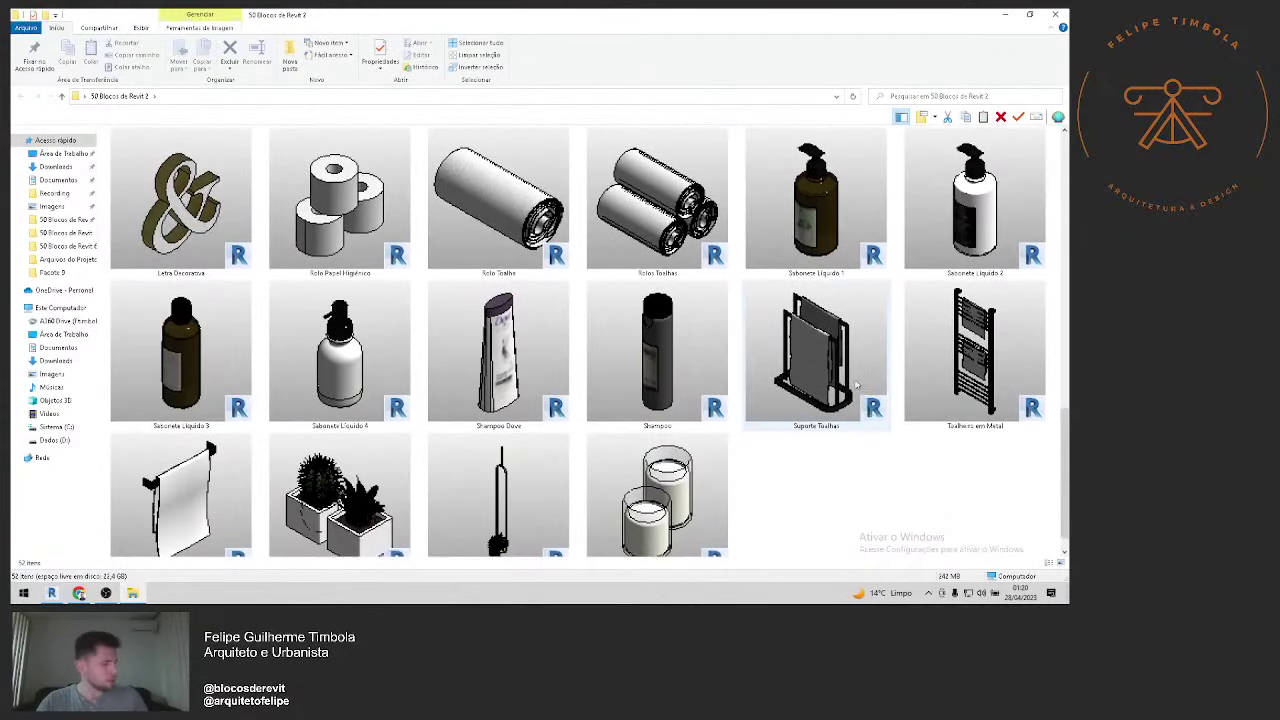
{"action": "left_click", "coordinate": [1056, 14]}
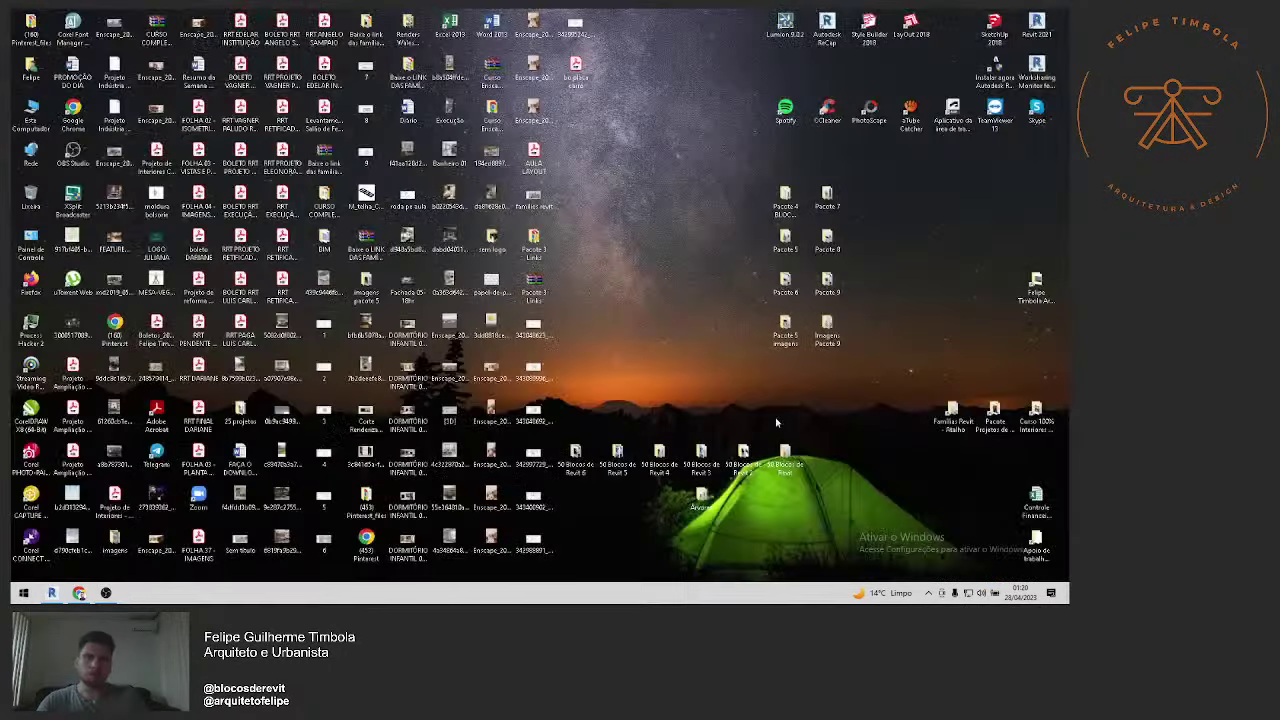
Step: Browse the 50 Blocos de Revit folder's decor thumbnails, then close it
{"action": "double_click", "coordinate": [785, 455]}
{"action": "left_click_drag", "start_coordinate": [1064, 150], "coordinate": [1066, 285]}
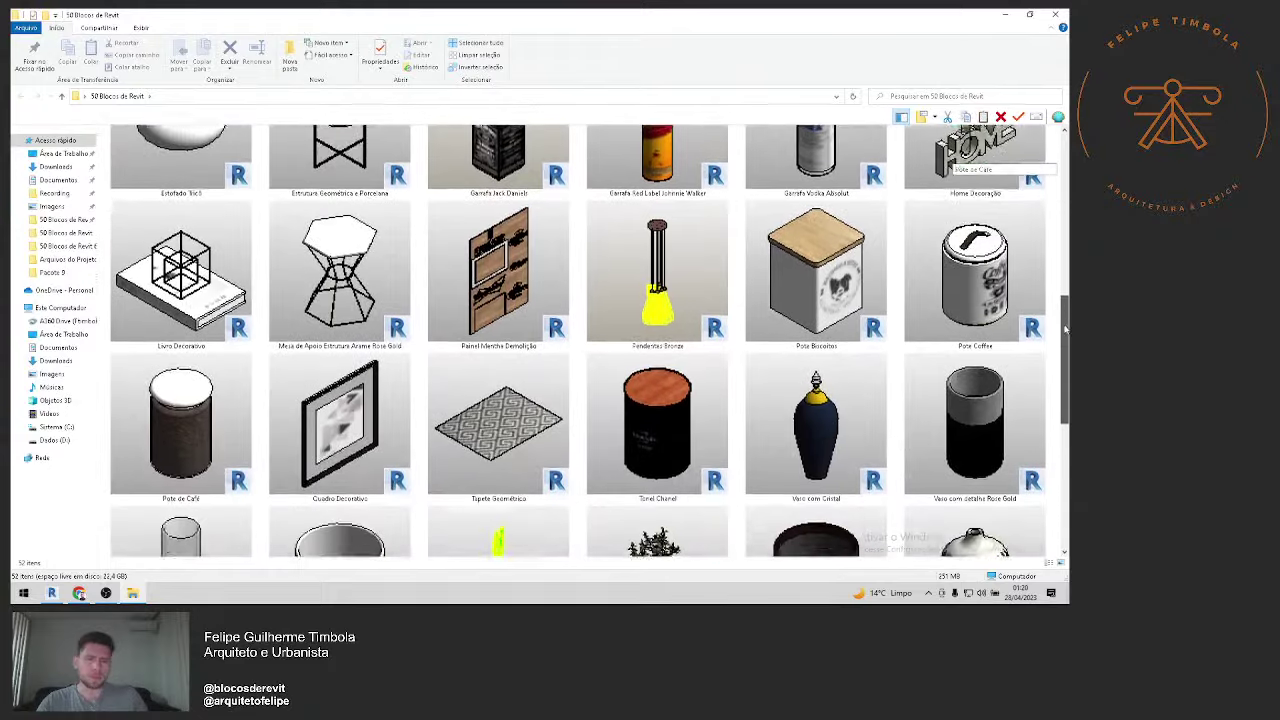
{"action": "mouse_move", "coordinate": [1066, 285]}
{"action": "left_mouse_down"}
{"action": "mouse_move", "coordinate": [1066, 434]}
{"action": "mouse_move", "coordinate": [1066, 170]}
{"action": "left_mouse_up"}
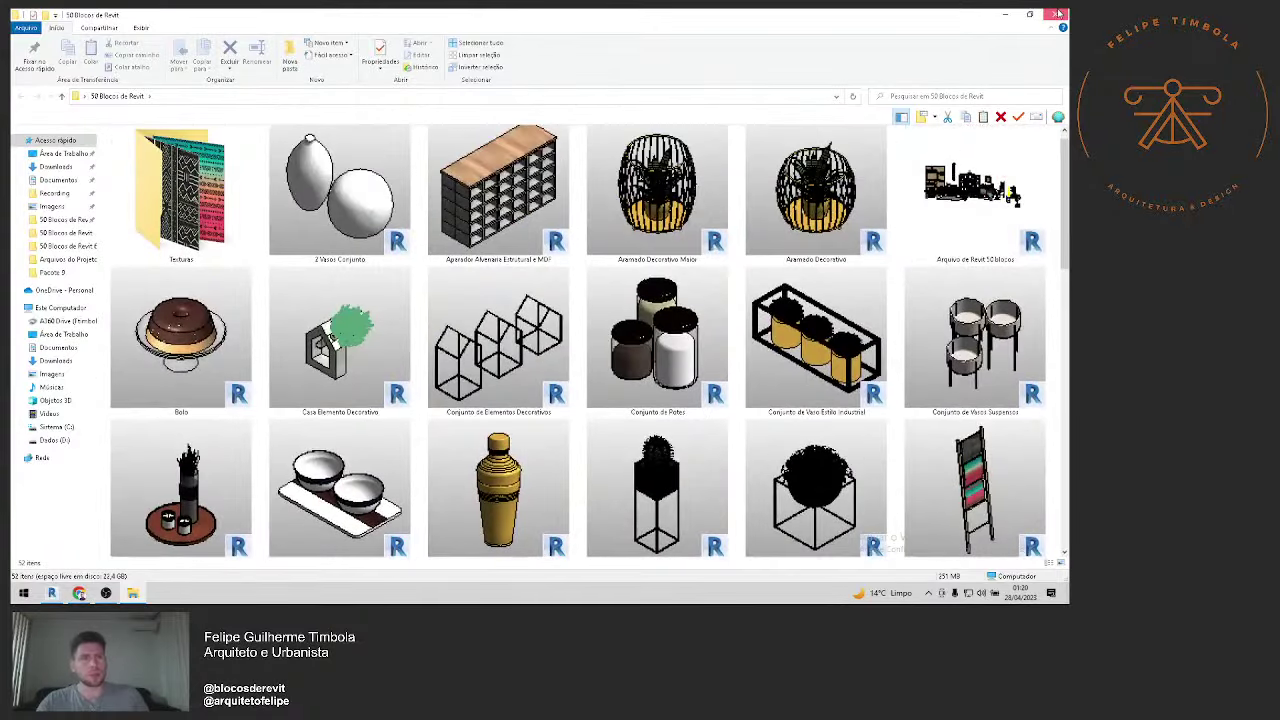
{"action": "left_click", "coordinate": [1058, 13]}
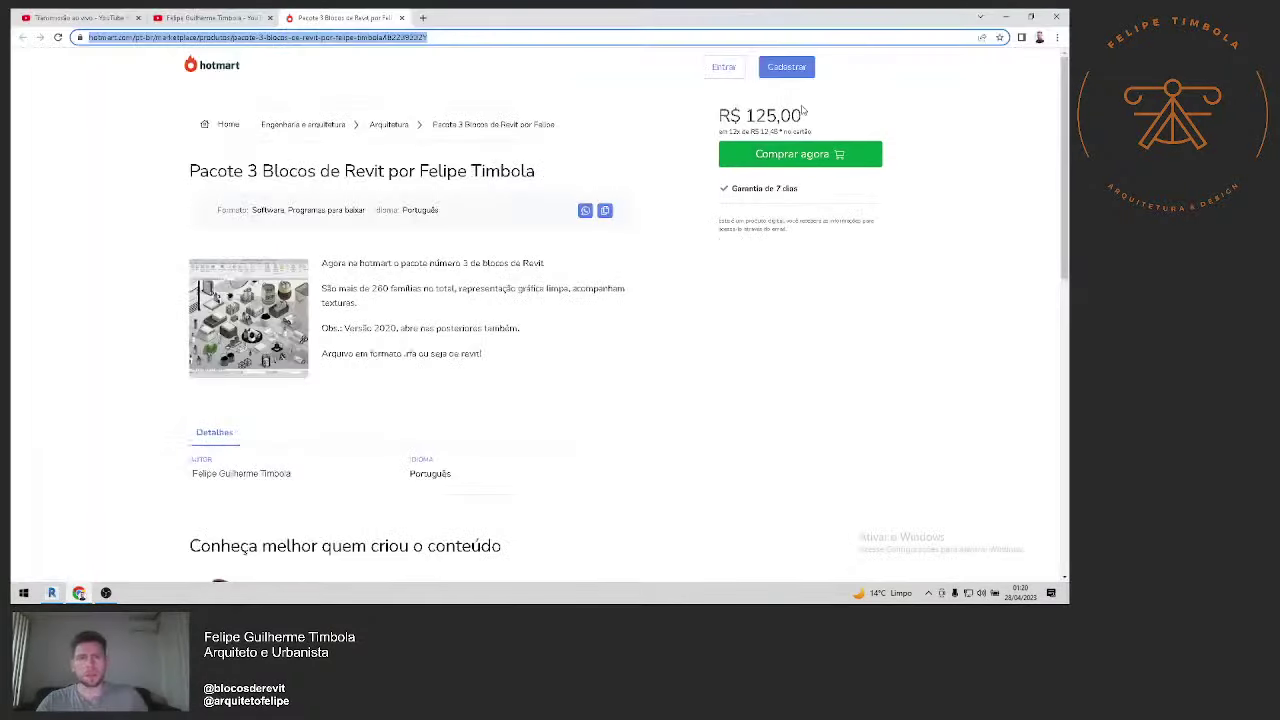
Step: Highlight the R$ 125,00 price on the Pacote 3 sales page, then close the page
{"action": "left_click_drag", "start_coordinate": [802, 111], "coordinate": [730, 116]}
{"action": "left_click", "coordinate": [665, 316]}
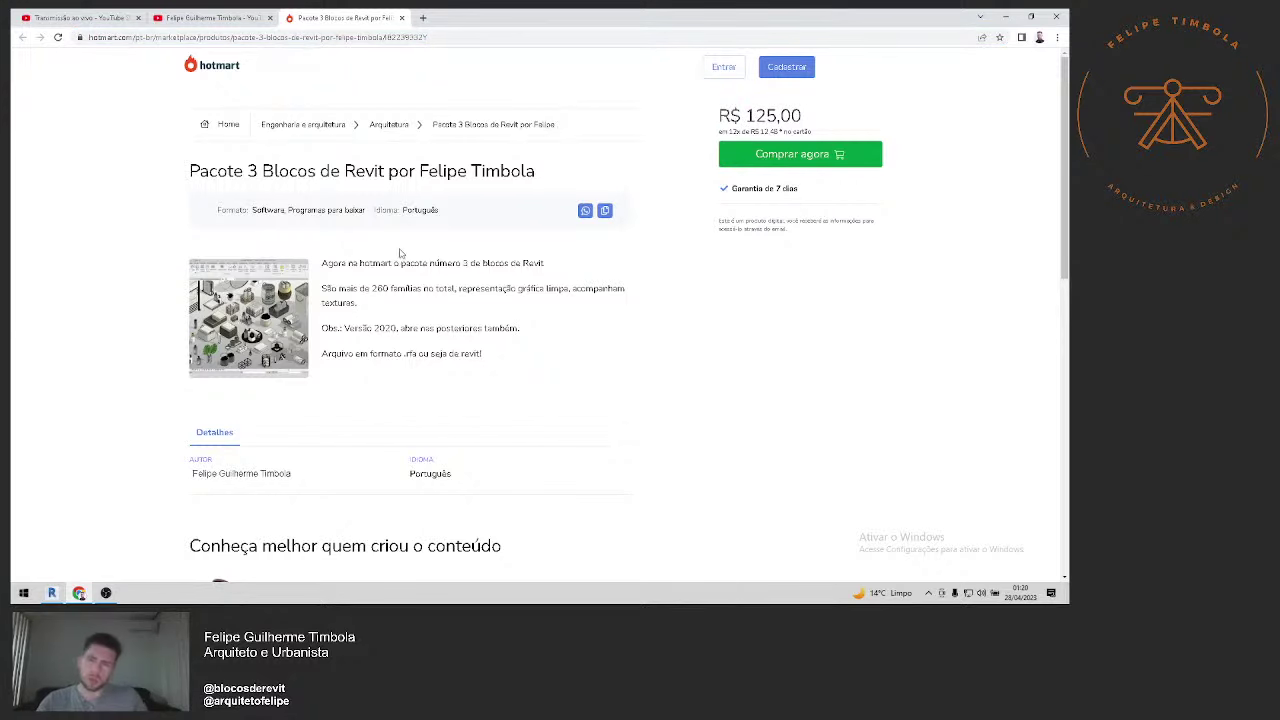
{"action": "left_click", "coordinate": [403, 18]}
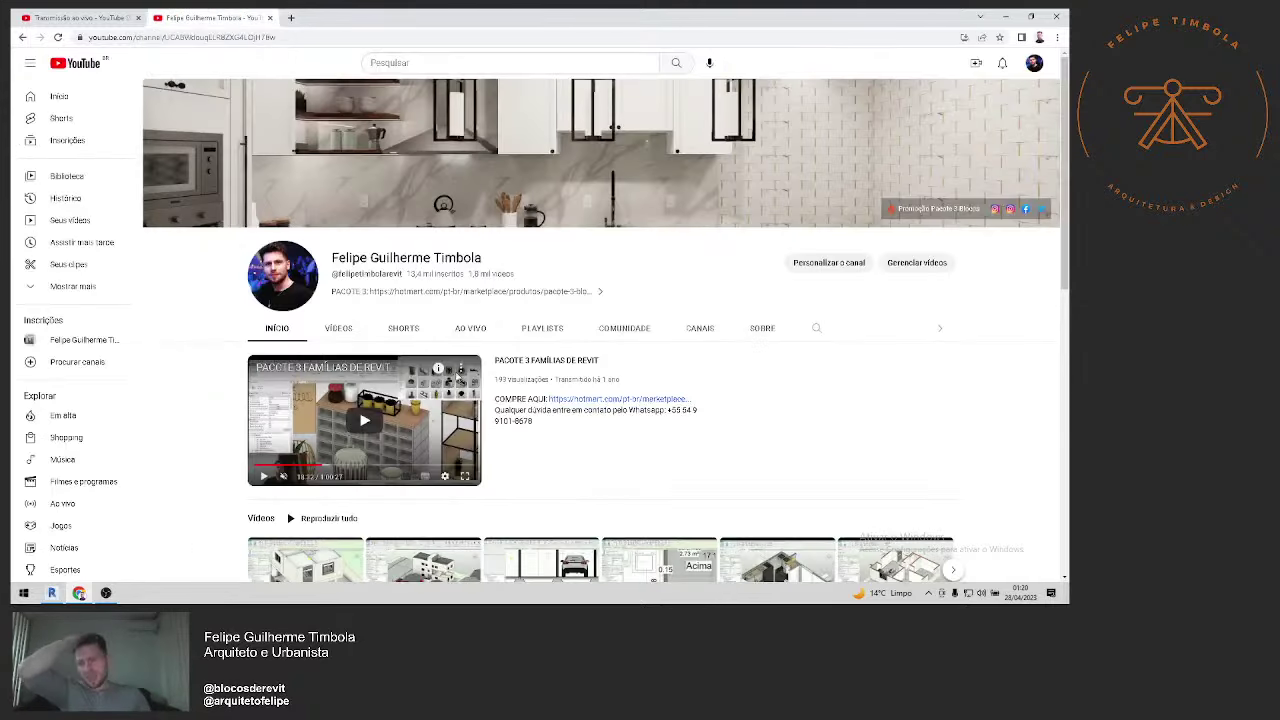
Step: Reopen the sales page, highlight the R$ 12,48 installment line, then close the page
{"action": "left_click", "coordinate": [921, 210]}
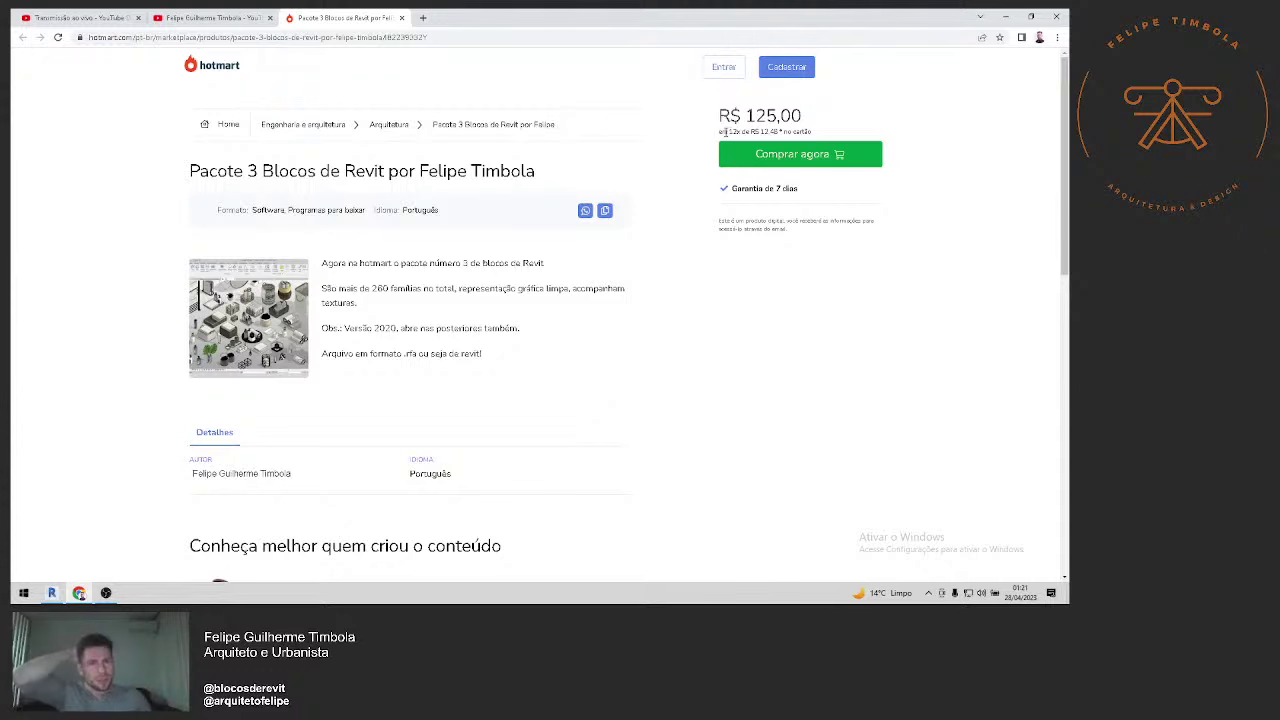
{"action": "left_click_drag", "start_coordinate": [710, 132], "coordinate": [808, 132]}
{"action": "left_click", "coordinate": [703, 151]}
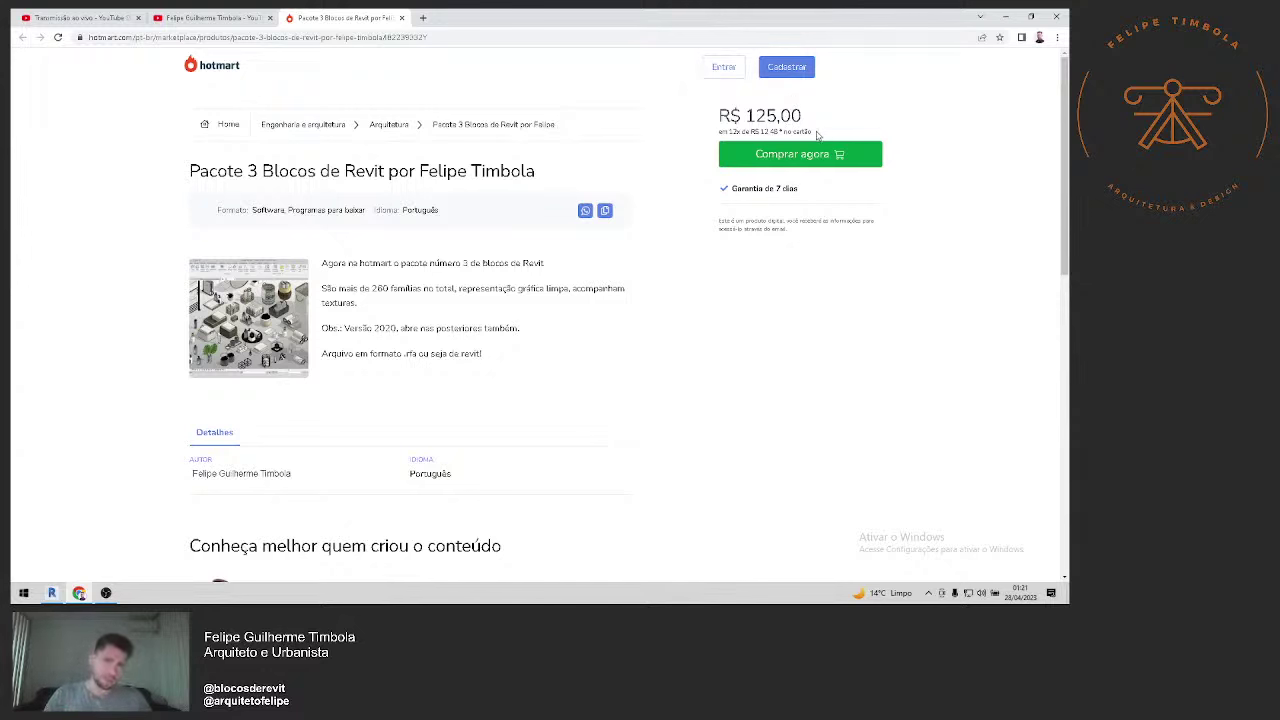
{"action": "left_click_drag", "start_coordinate": [812, 132], "coordinate": [742, 132]}
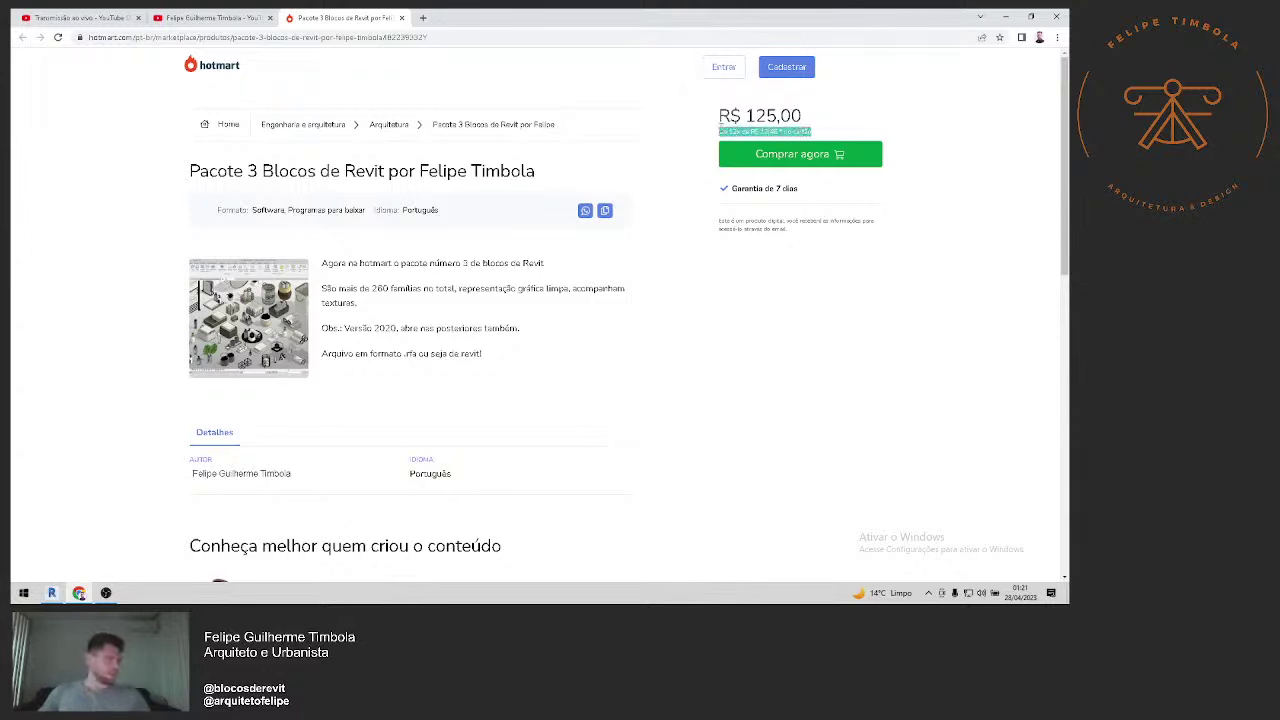
{"action": "left_click", "coordinate": [721, 145]}
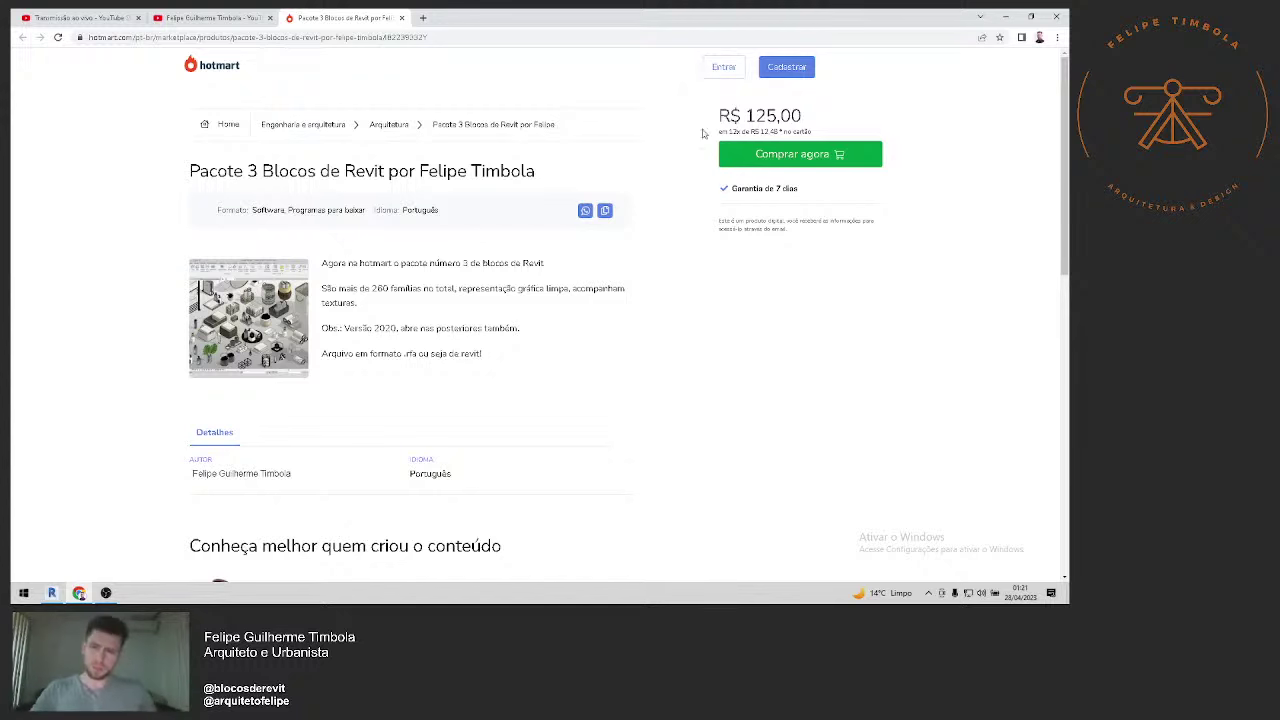
{"action": "scroll", "coordinate": [370, 421], "scroll_direction": "down", "scroll_amount": 1}
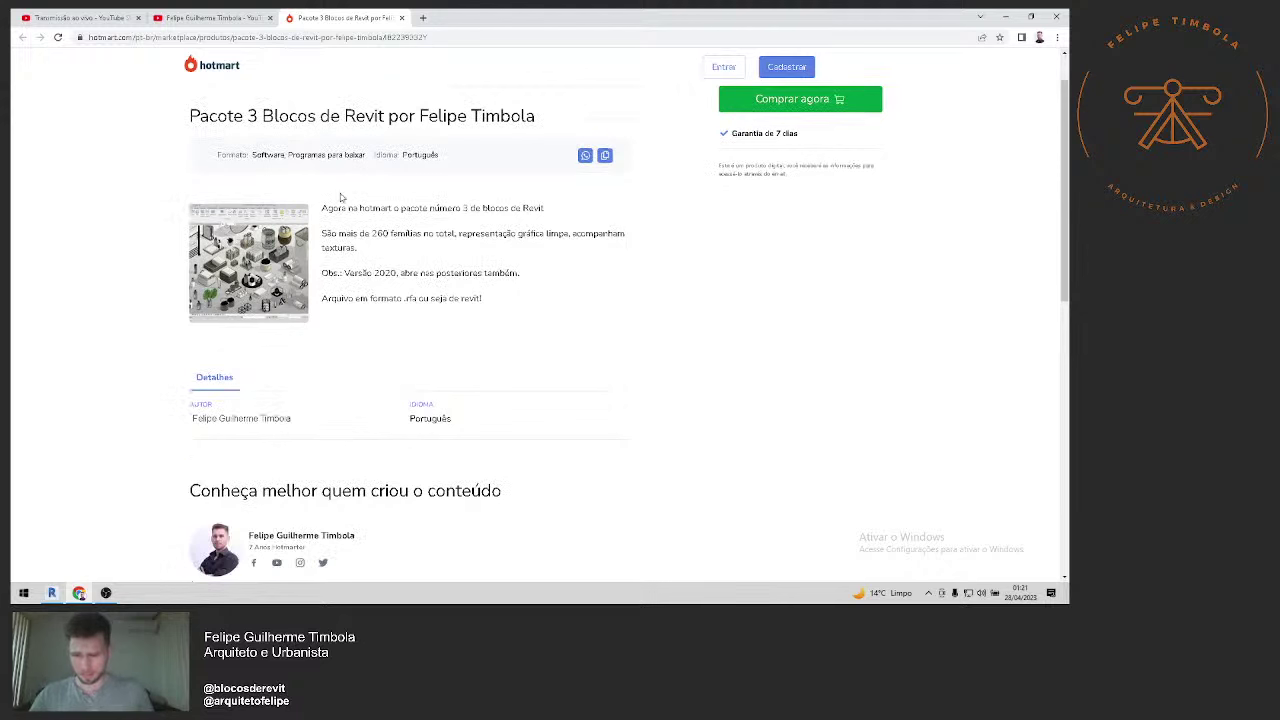
{"action": "scroll", "coordinate": [291, 376], "scroll_direction": "up", "scroll_amount": 1}
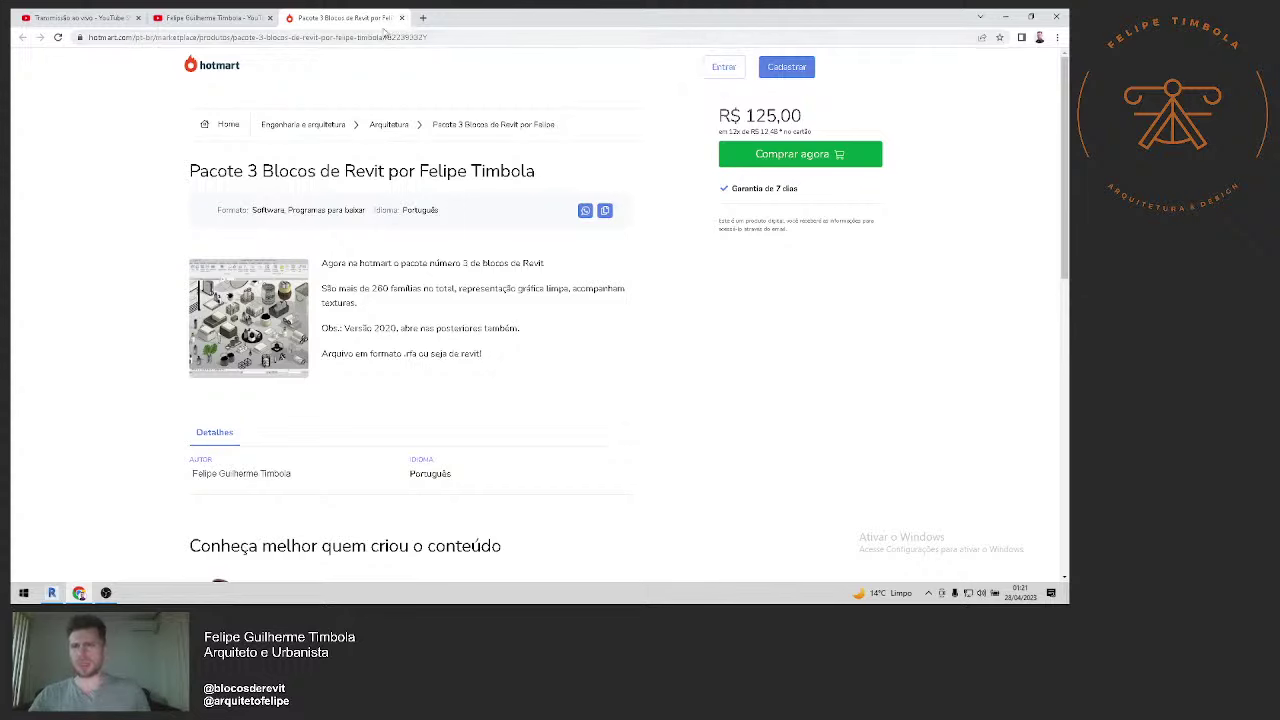
{"action": "left_click", "coordinate": [402, 18]}
Step: On the channel page, open the block-pack promotion page from the banner and close it
{"action": "scroll", "coordinate": [462, 400], "scroll_direction": "down", "scroll_amount": 1}
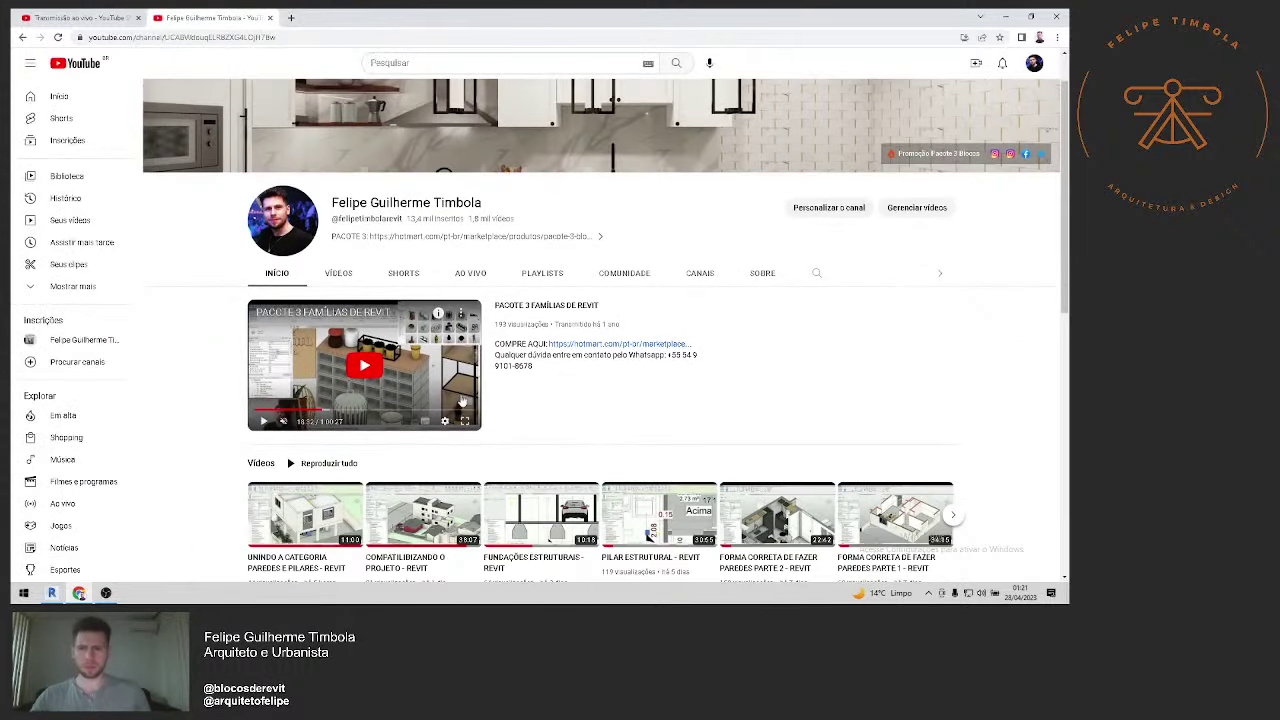
{"action": "scroll", "coordinate": [463, 405], "scroll_direction": "down", "scroll_amount": 1}
{"action": "scroll", "coordinate": [463, 404], "scroll_direction": "up", "scroll_amount": 1}
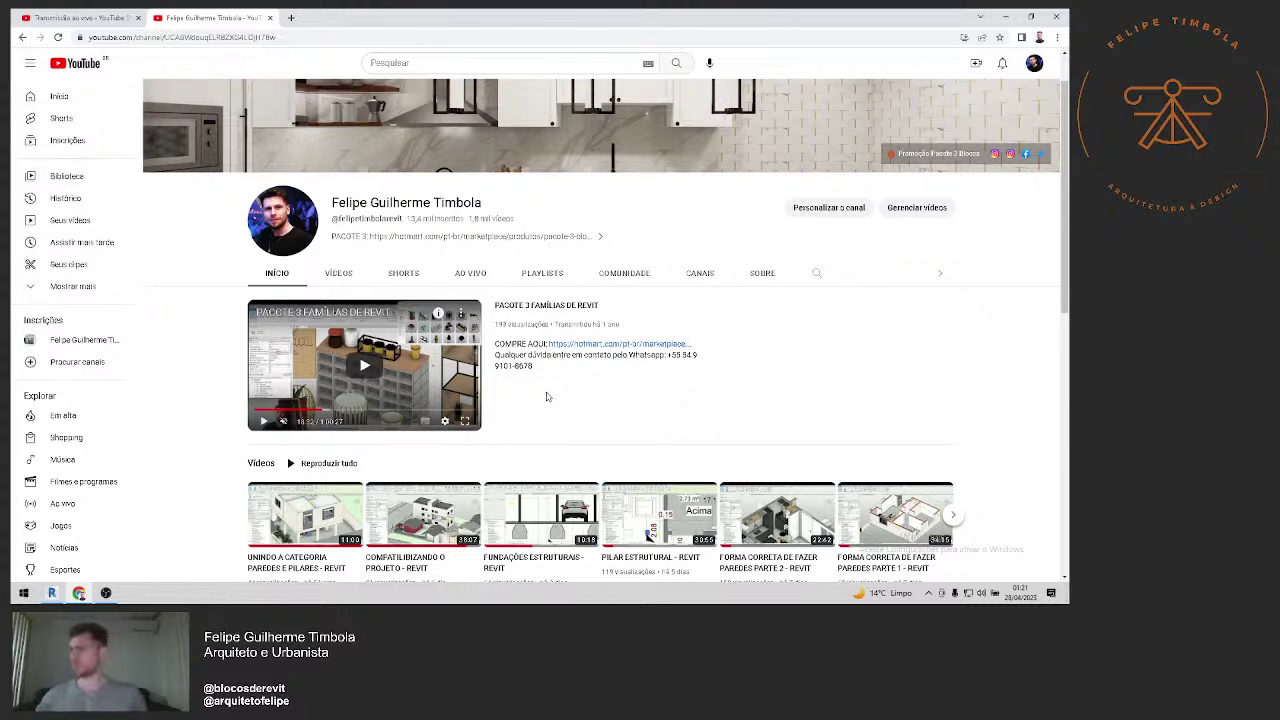
{"action": "left_click", "coordinate": [916, 155]}
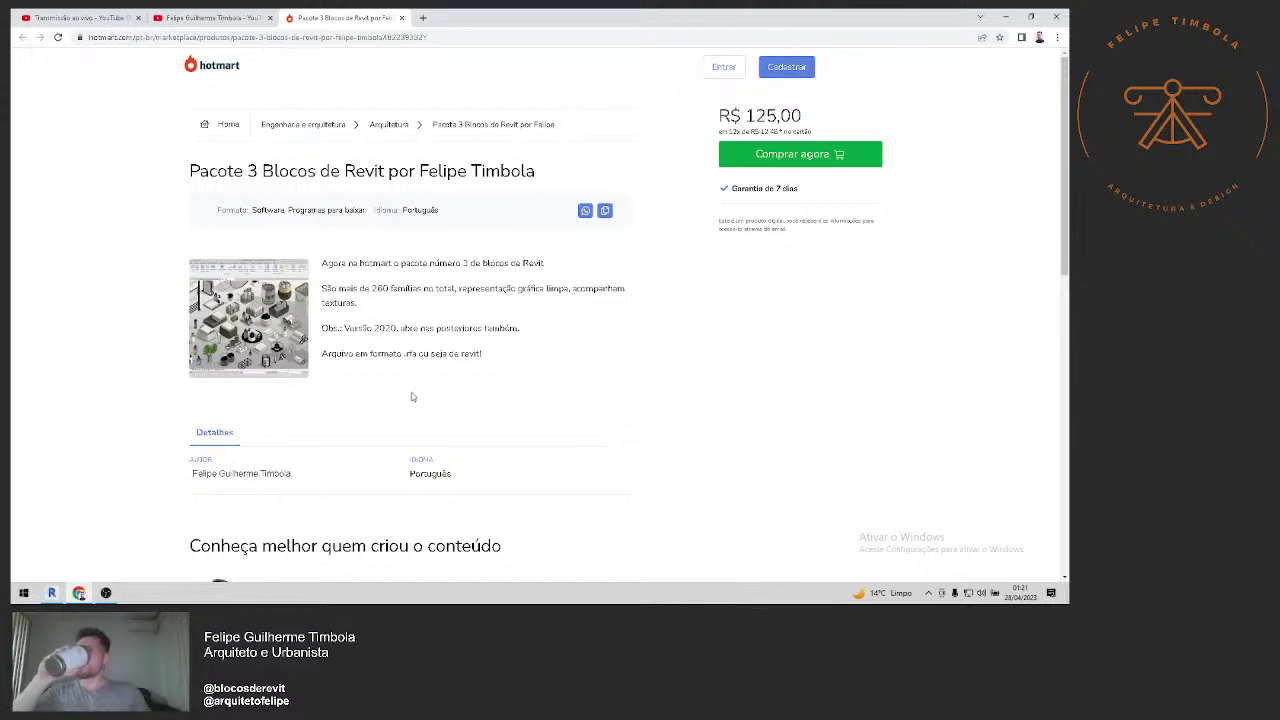
{"action": "left_click", "coordinate": [401, 17]}
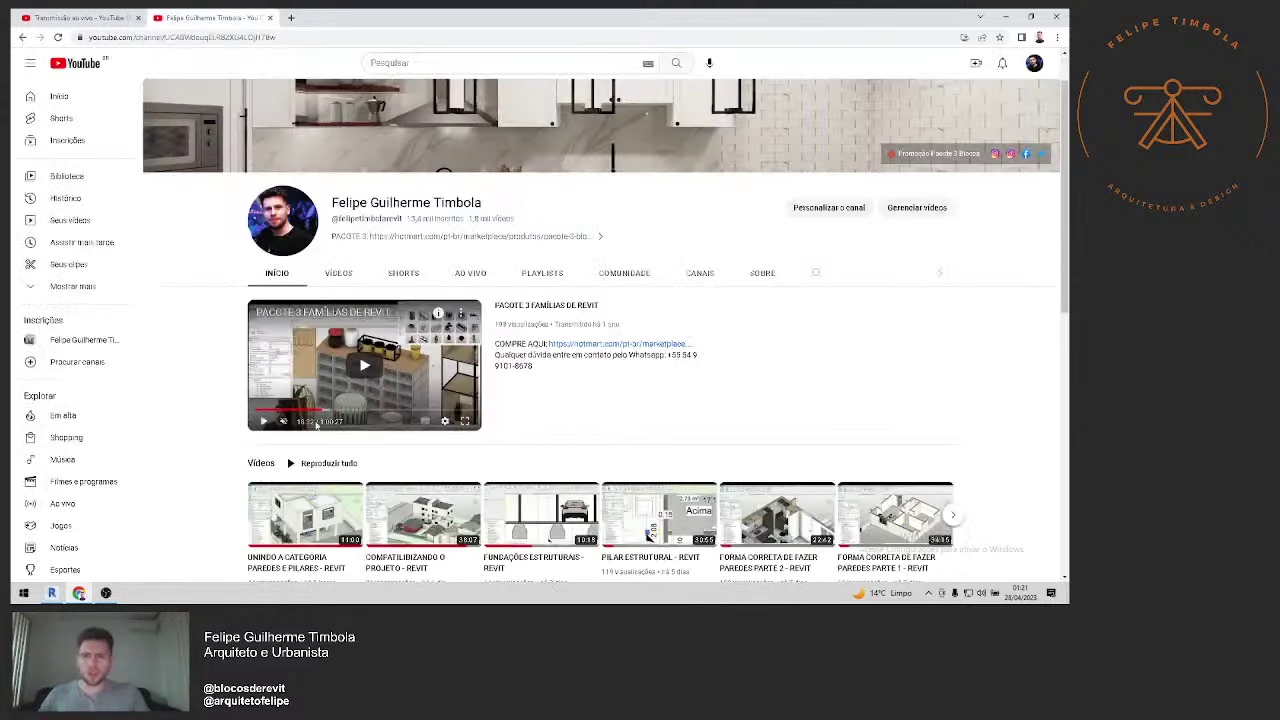
Step: Advance the promo video to about 30:54 and play it full screen
{"action": "left_click_drag", "start_coordinate": [336, 416], "coordinate": [356, 416]}
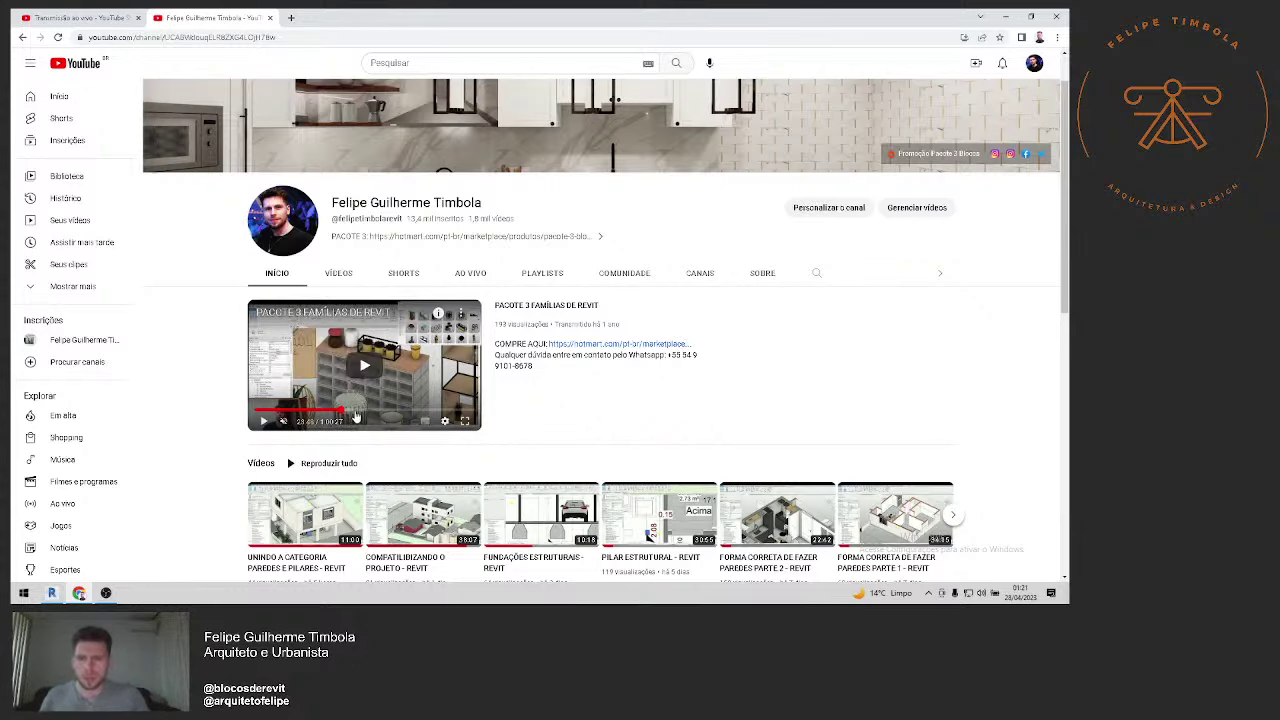
{"action": "left_click_drag", "start_coordinate": [356, 416], "coordinate": [367, 417]}
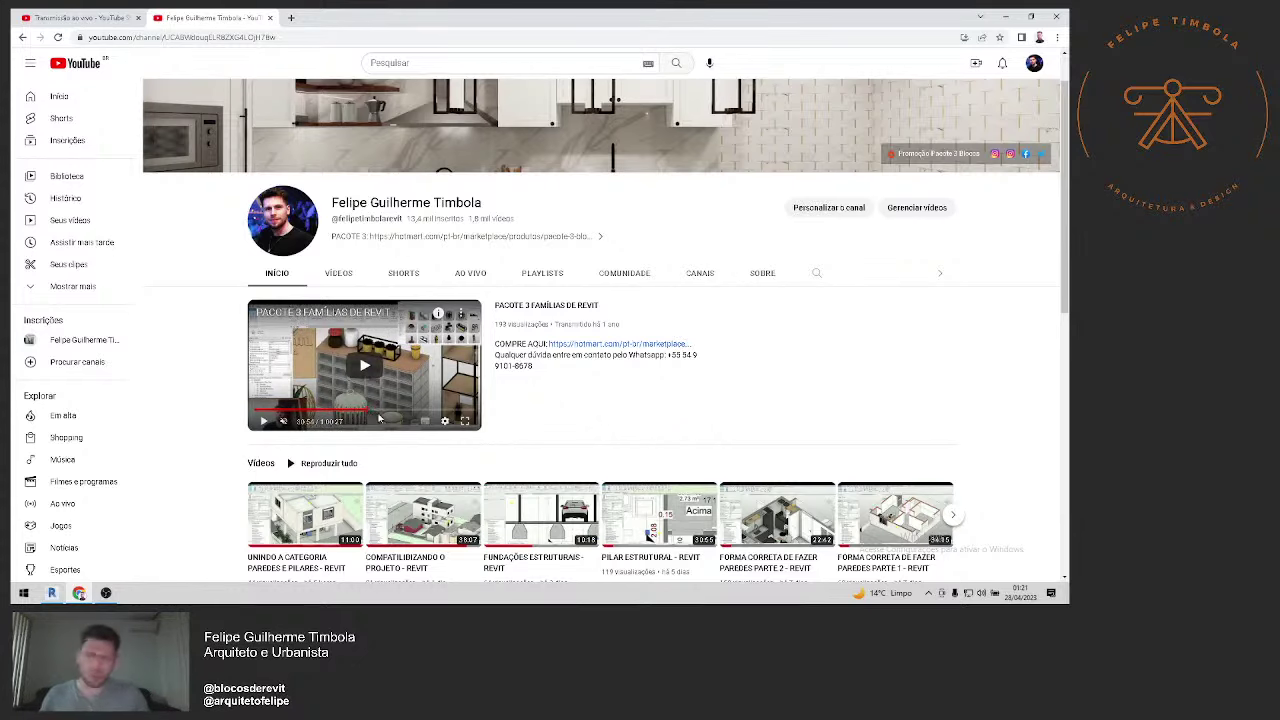
{"action": "left_click", "coordinate": [465, 421]}
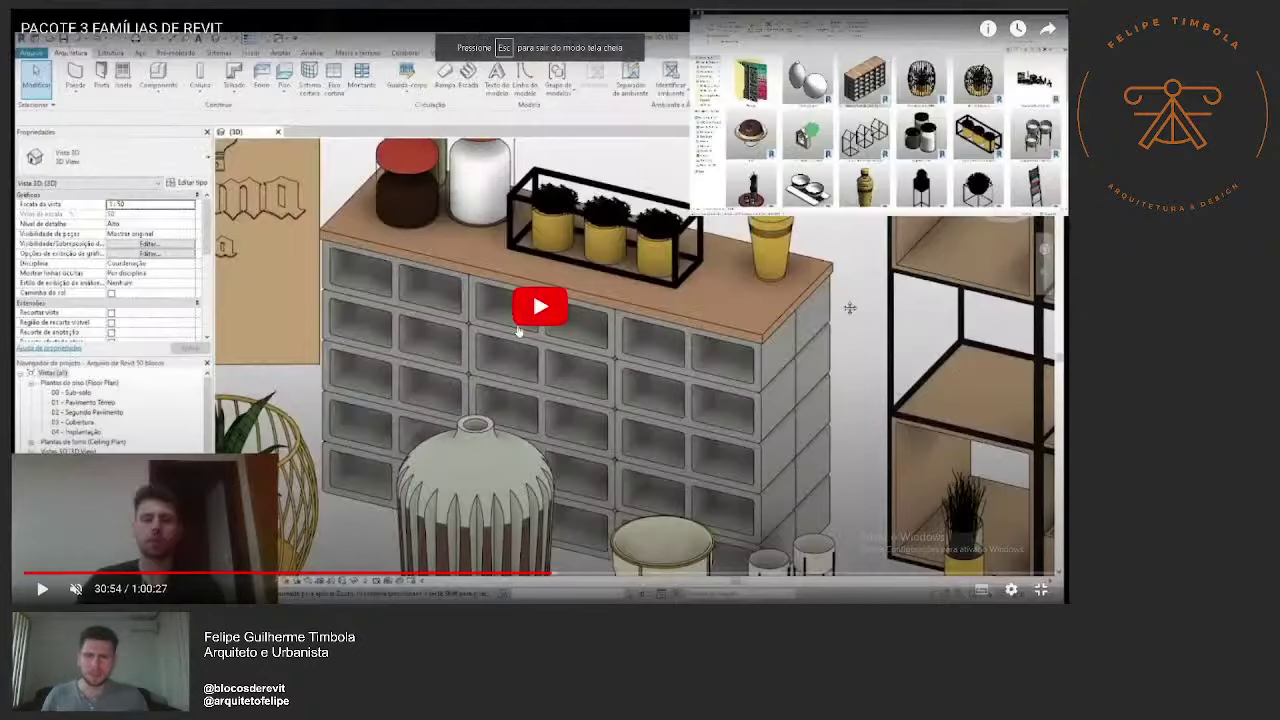
{"action": "left_click", "coordinate": [520, 343]}
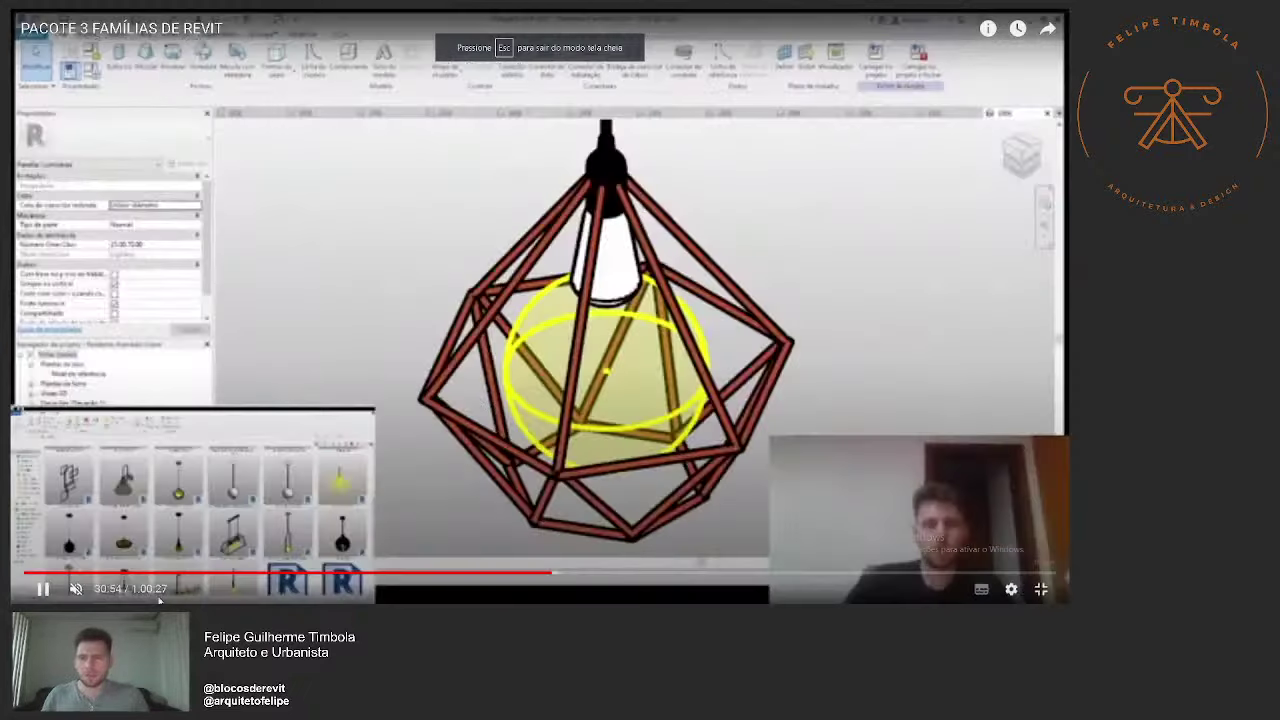
Step: Scrub the video back to about 6:00, then forward through the stand, vase, box and soap-set scenes
{"action": "left_click", "coordinate": [366, 576]}
{"action": "left_click_drag", "start_coordinate": [366, 576], "coordinate": [293, 574]}
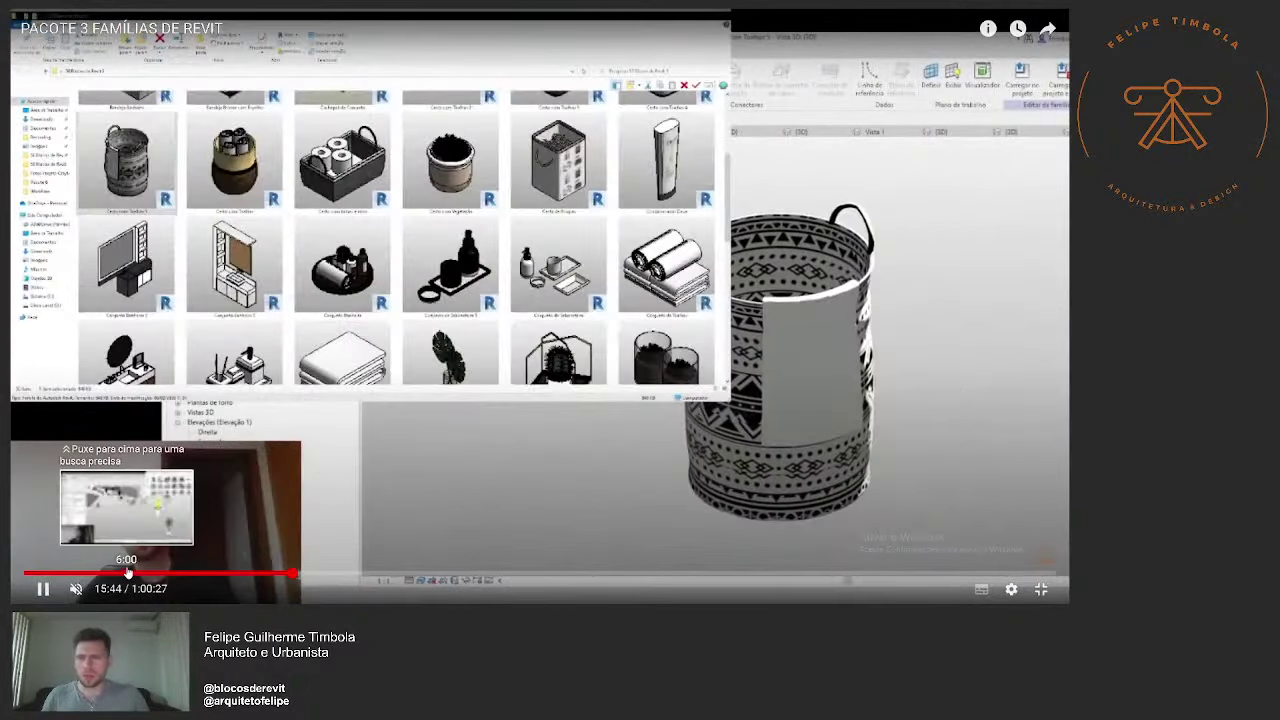
{"action": "left_click", "coordinate": [127, 572]}
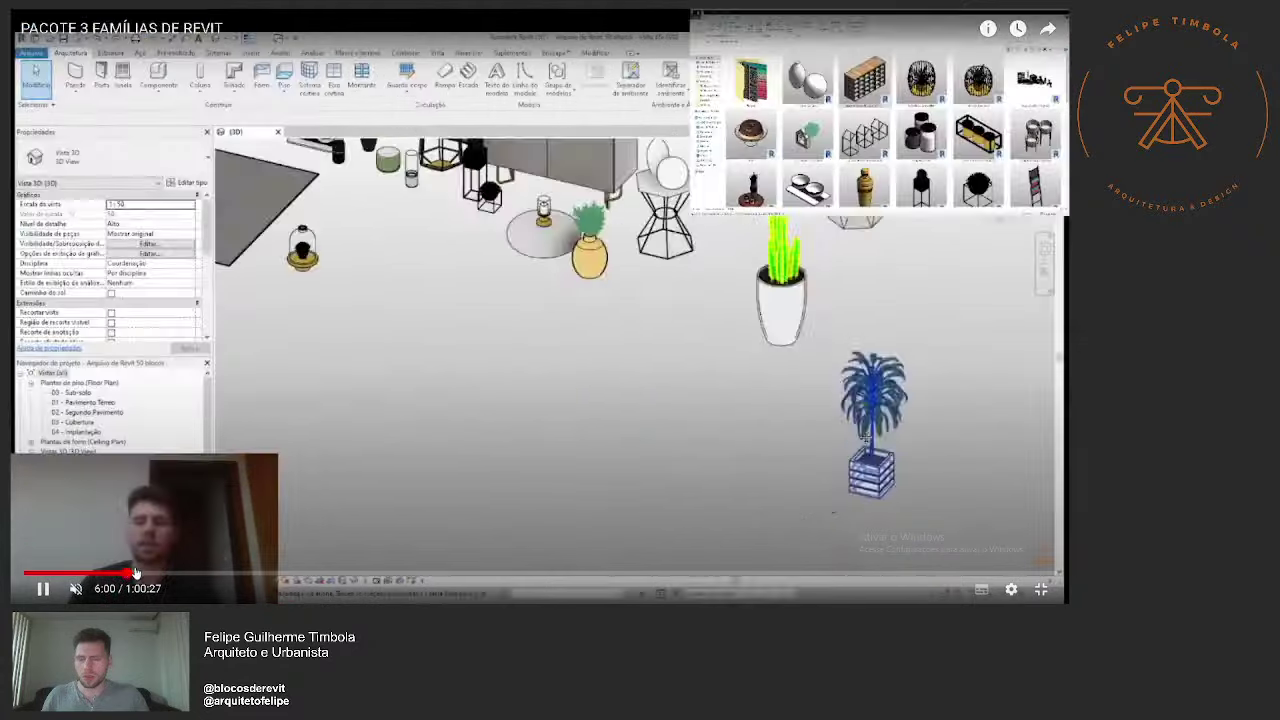
{"action": "left_click", "coordinate": [155, 575]}
{"action": "left_click", "coordinate": [180, 577]}
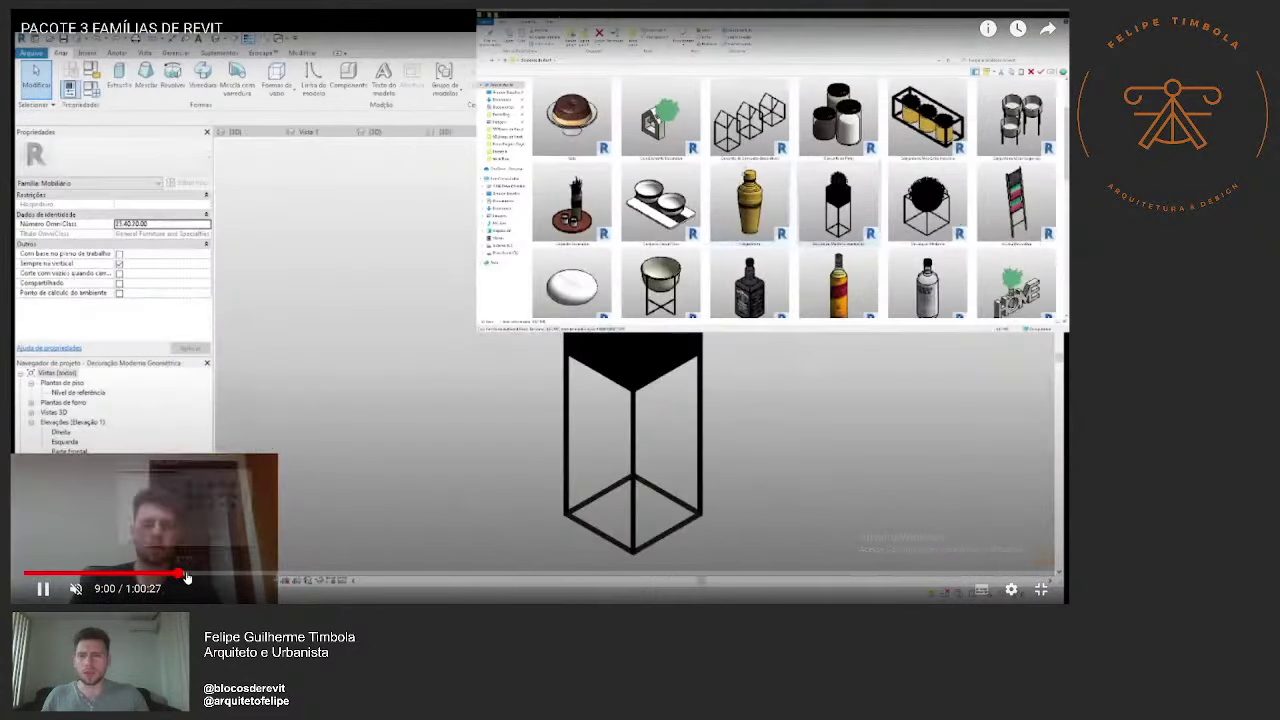
{"action": "left_click", "coordinate": [218, 577]}
{"action": "left_click", "coordinate": [231, 577]}
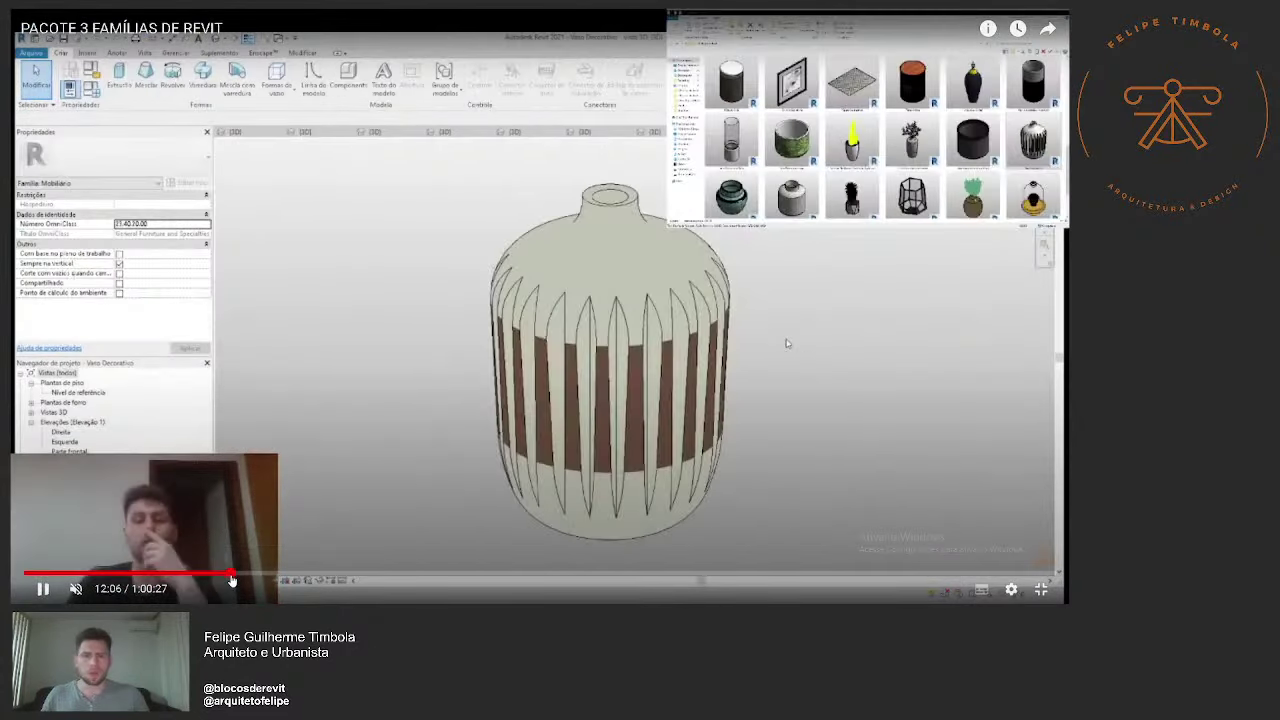
{"action": "left_click", "coordinate": [246, 577]}
{"action": "left_click", "coordinate": [278, 577]}
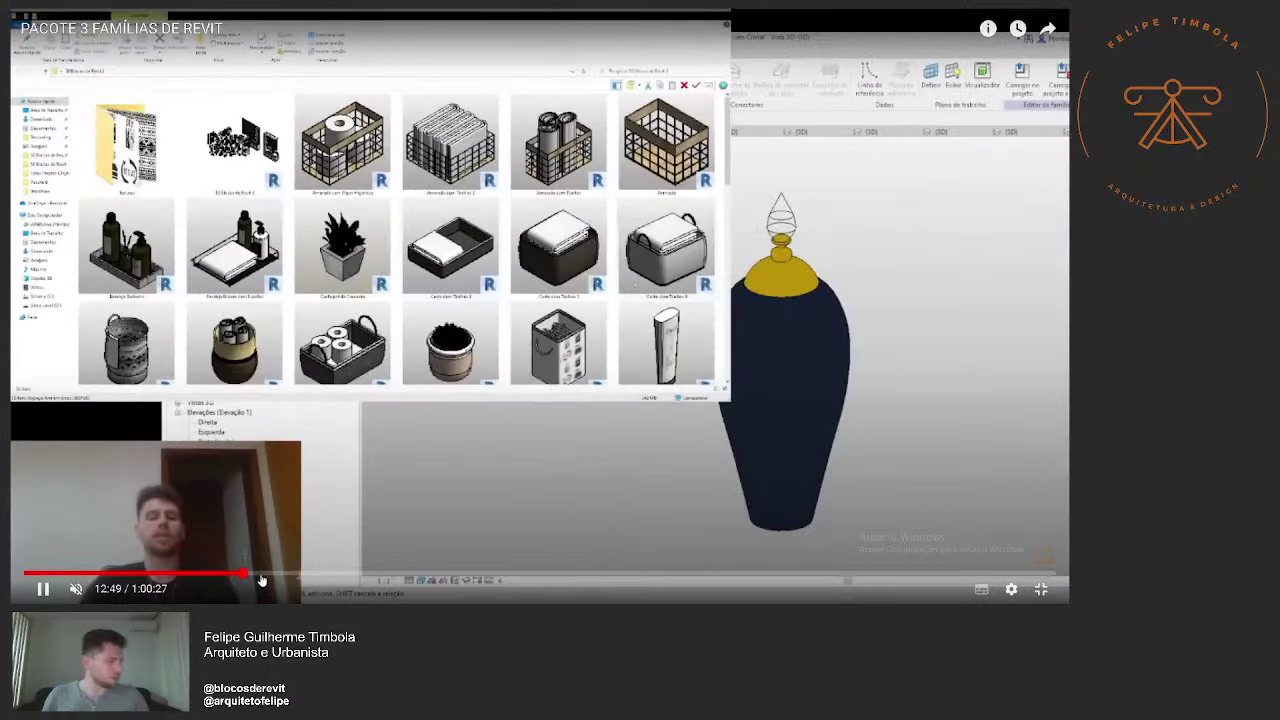
{"action": "left_click", "coordinate": [292, 577]}
{"action": "left_click", "coordinate": [303, 577]}
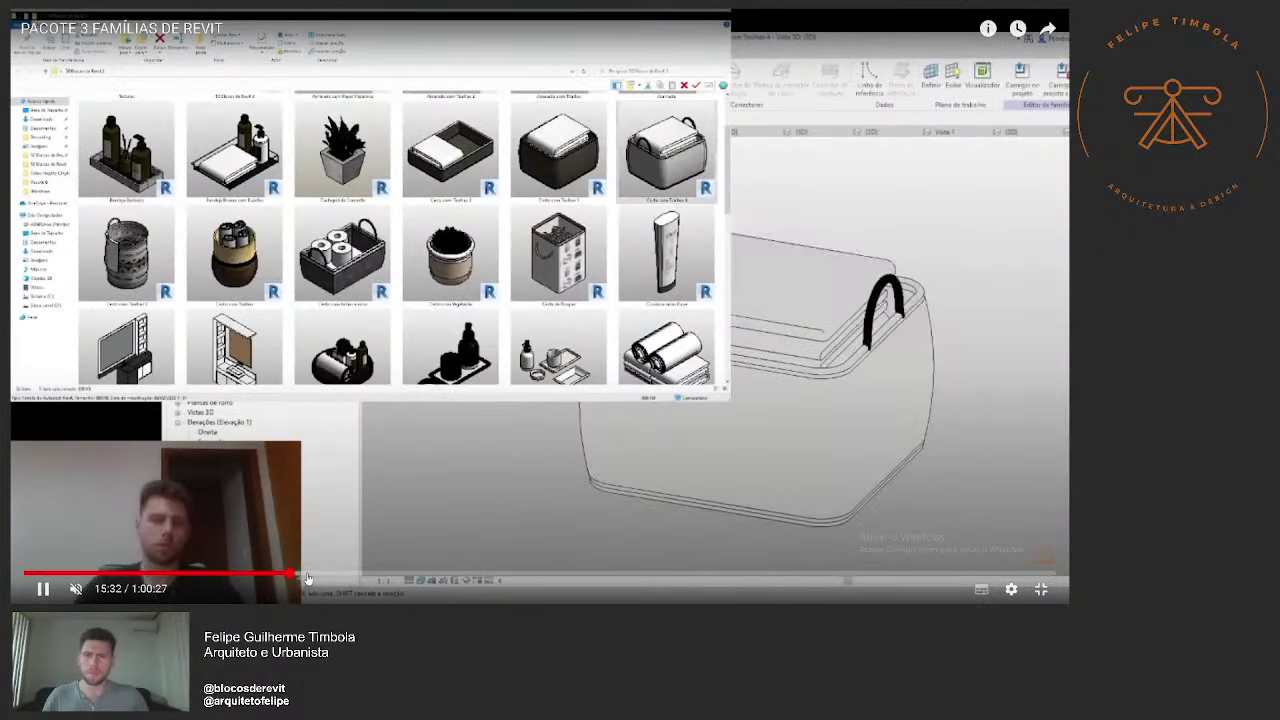
{"action": "left_click", "coordinate": [322, 577]}
{"action": "left_click", "coordinate": [334, 577]}
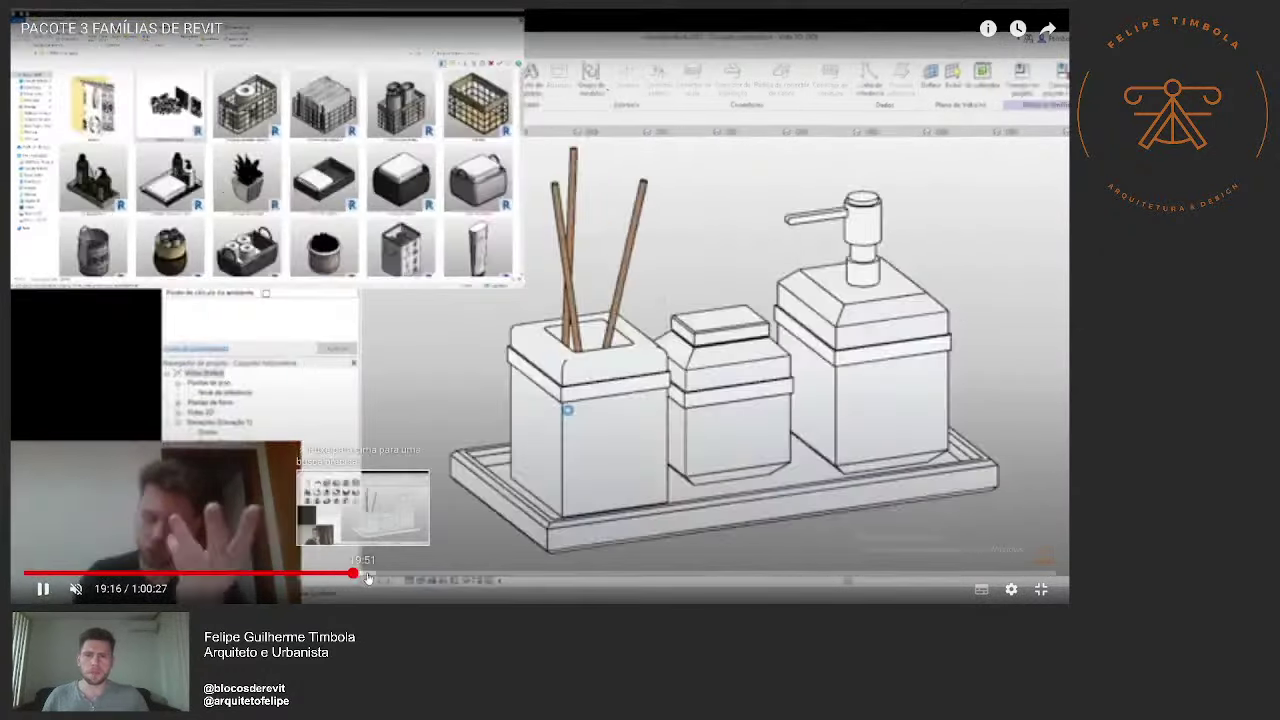
{"action": "left_click", "coordinate": [352, 577]}
Step: Skim ahead through the bathroom objects, towel rack and lamp scenes to 33:50
{"action": "left_click", "coordinate": [406, 577]}
{"action": "left_click", "coordinate": [430, 571]}
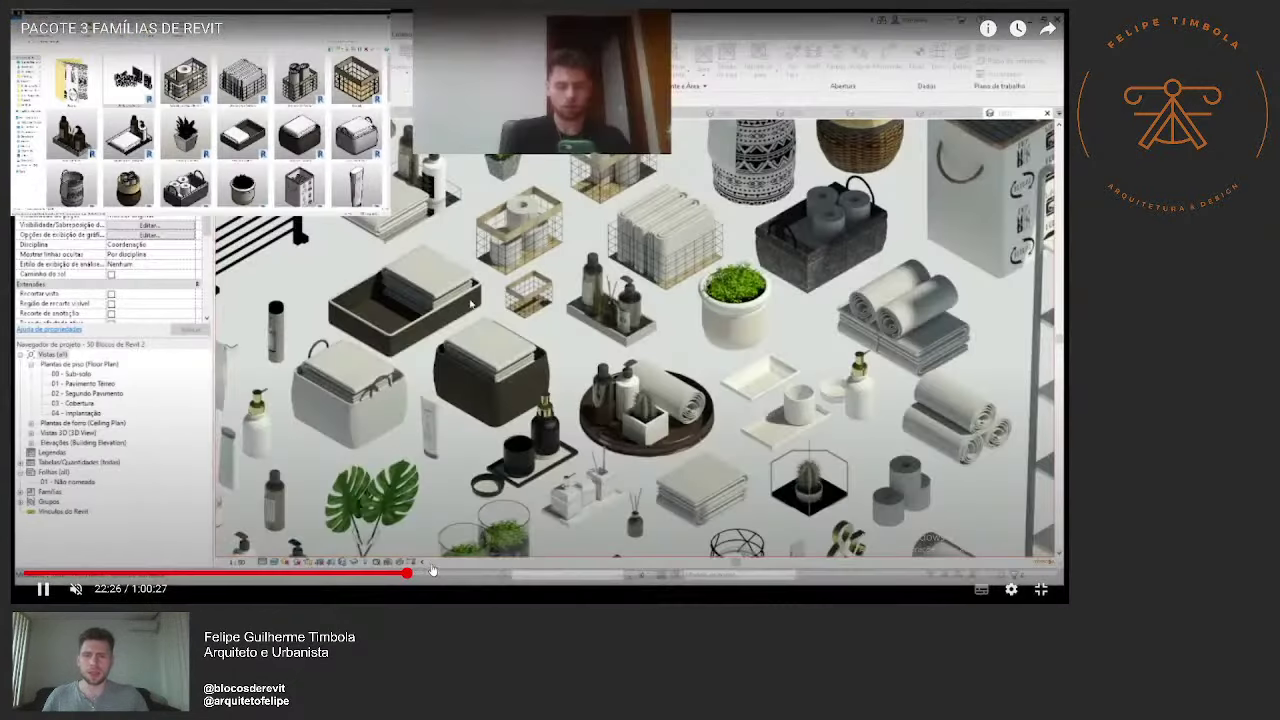
{"action": "left_click", "coordinate": [427, 571]}
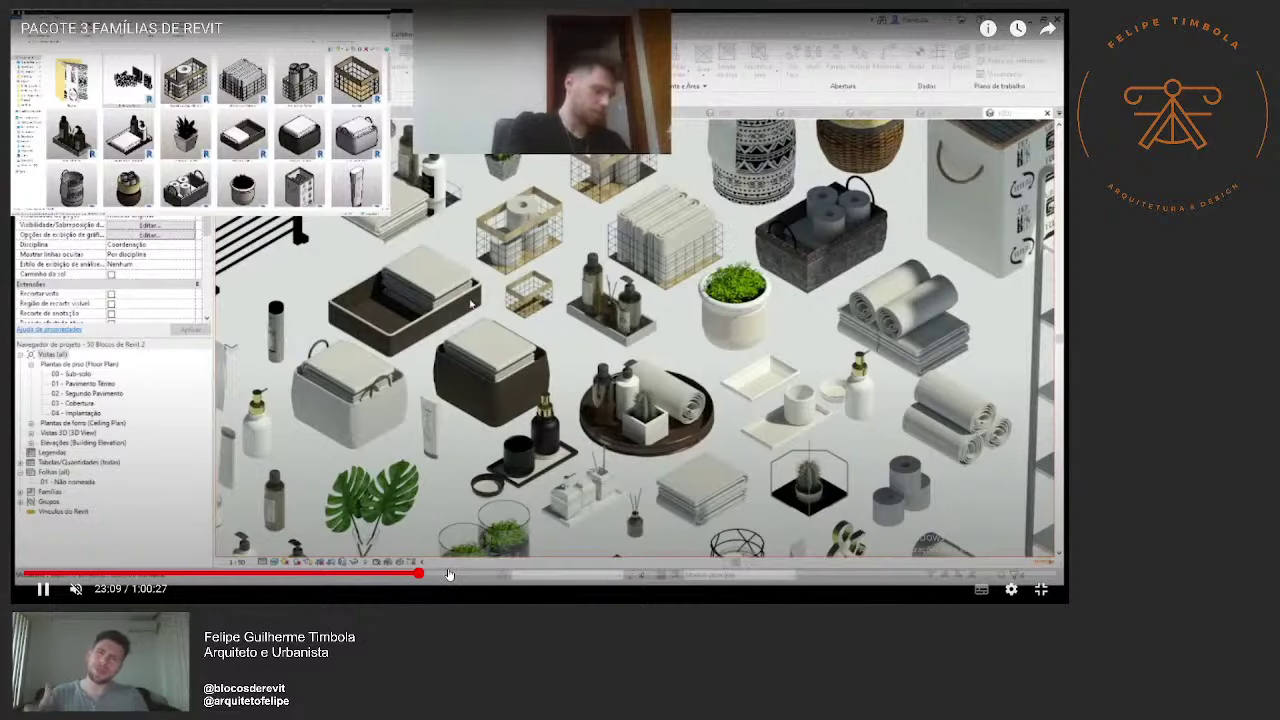
{"action": "left_click", "coordinate": [469, 574]}
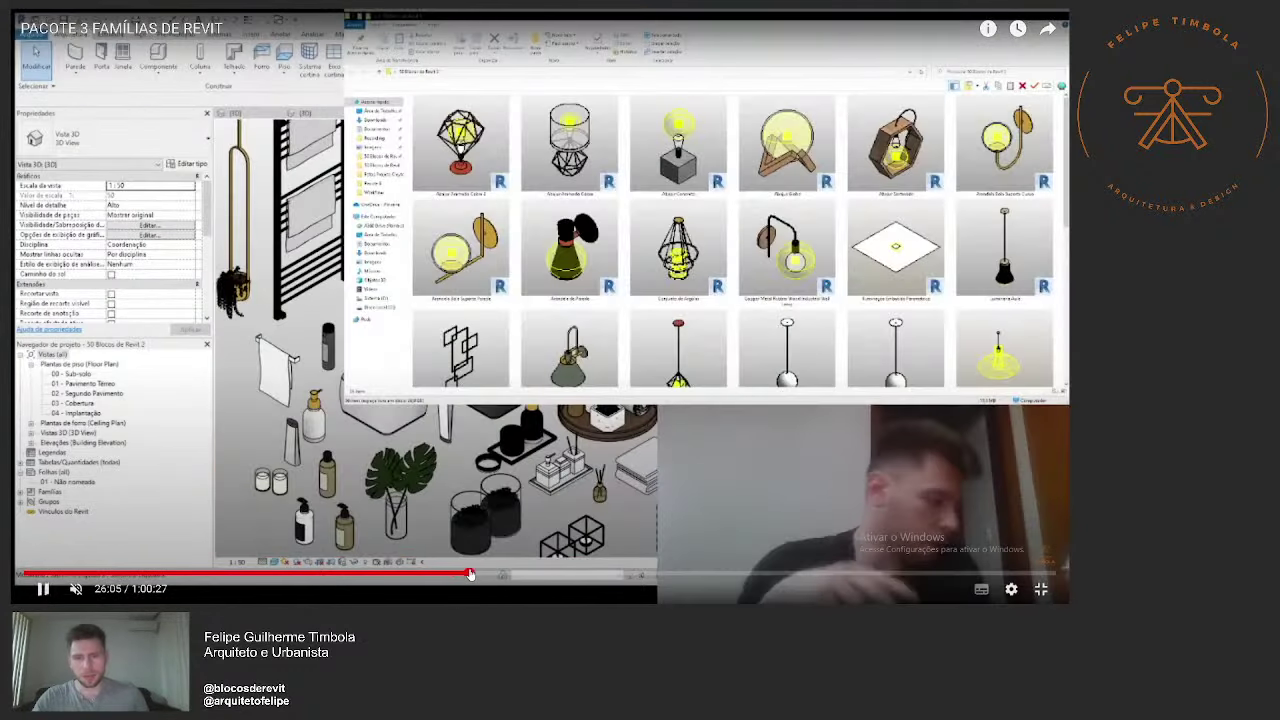
{"action": "left_click", "coordinate": [490, 577]}
{"action": "left_click", "coordinate": [525, 577]}
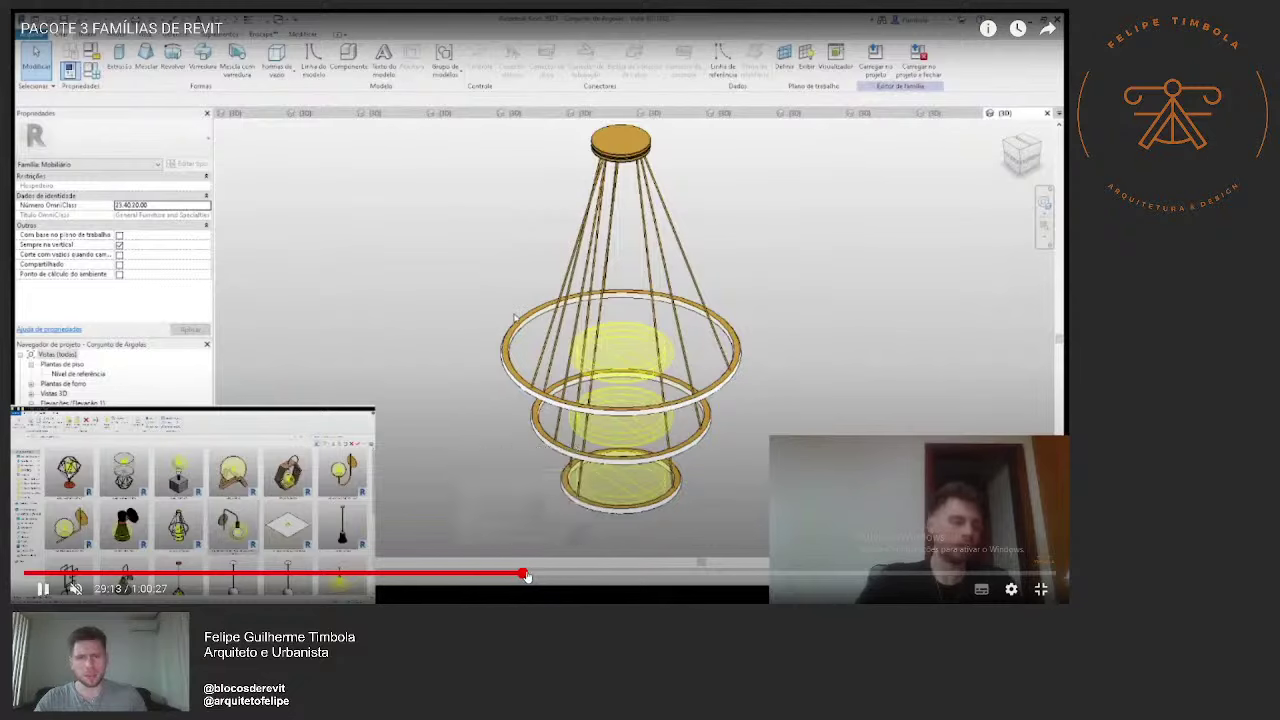
{"action": "left_click_drag", "start_coordinate": [525, 577], "coordinate": [590, 575]}
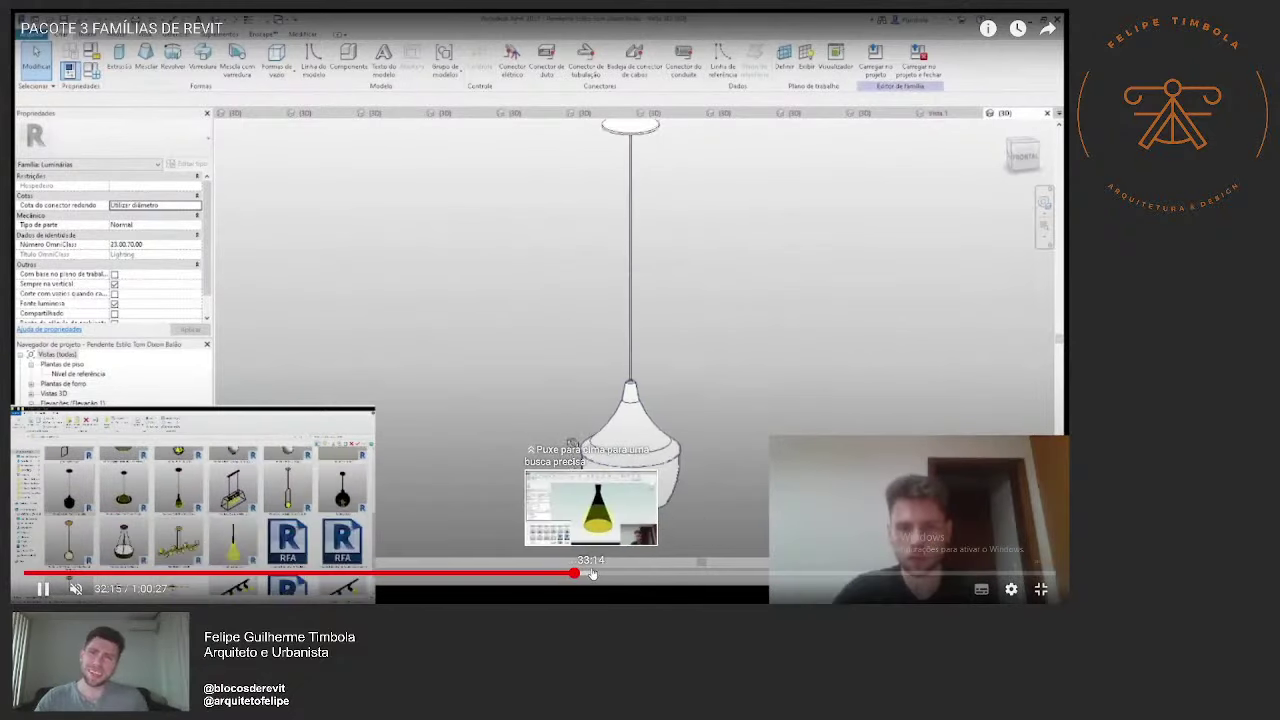
{"action": "left_click_drag", "start_coordinate": [591, 573], "coordinate": [644, 562]}
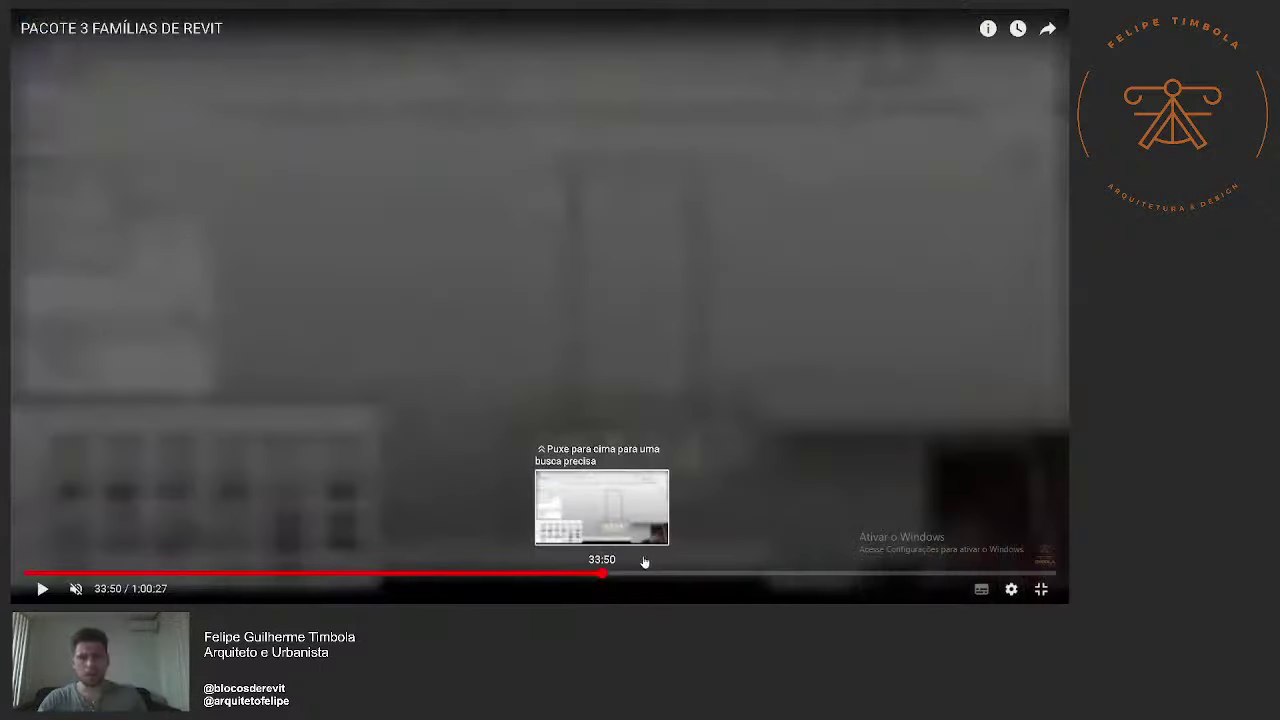
Step: Exit full screen, switch to the YouTube Studio dashboard and end the live broadcast
{"action": "key", "text": "Escape"}
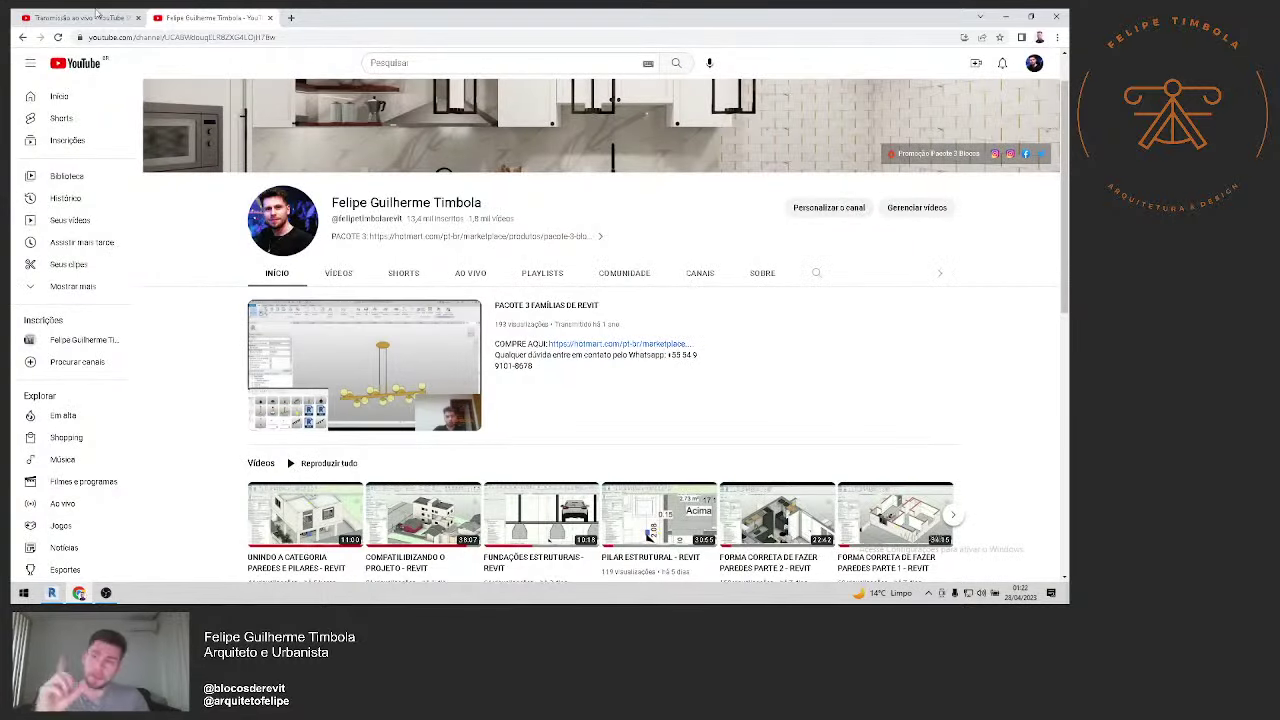
{"action": "key", "text": "ctrl+1"}
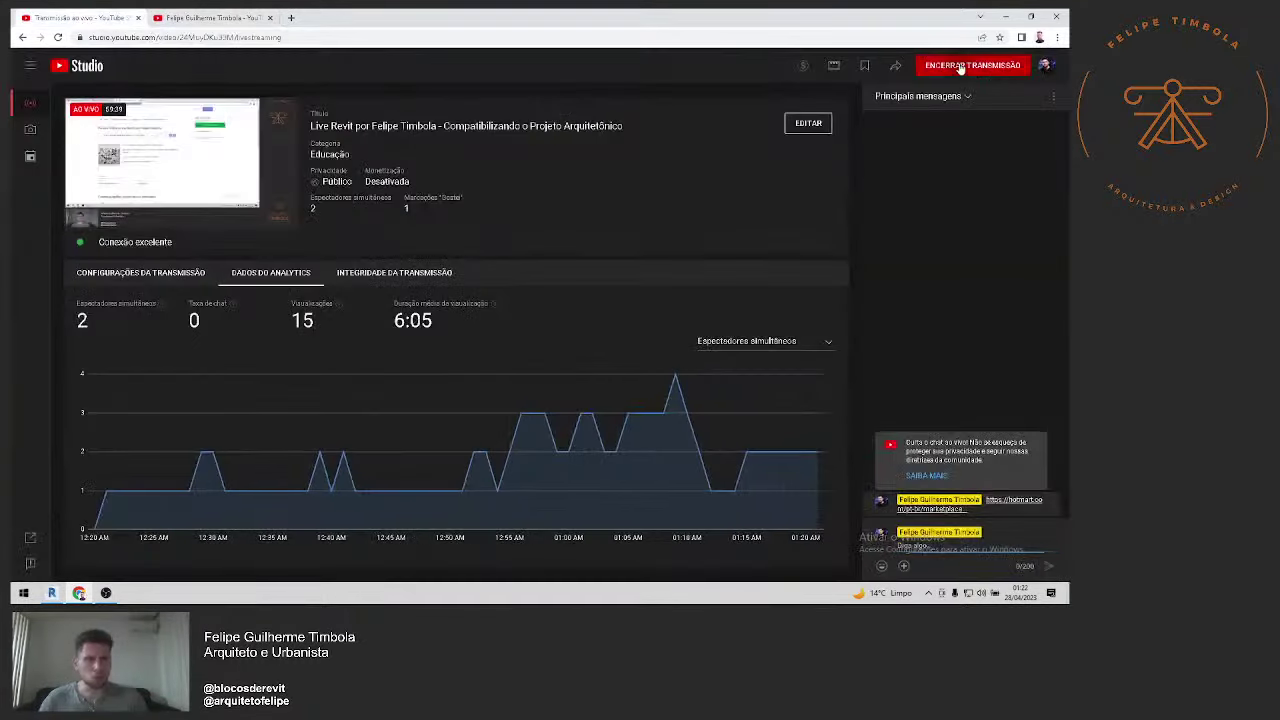
{"action": "left_click", "coordinate": [960, 67]}
{"action": "left_click", "coordinate": [628, 358]}
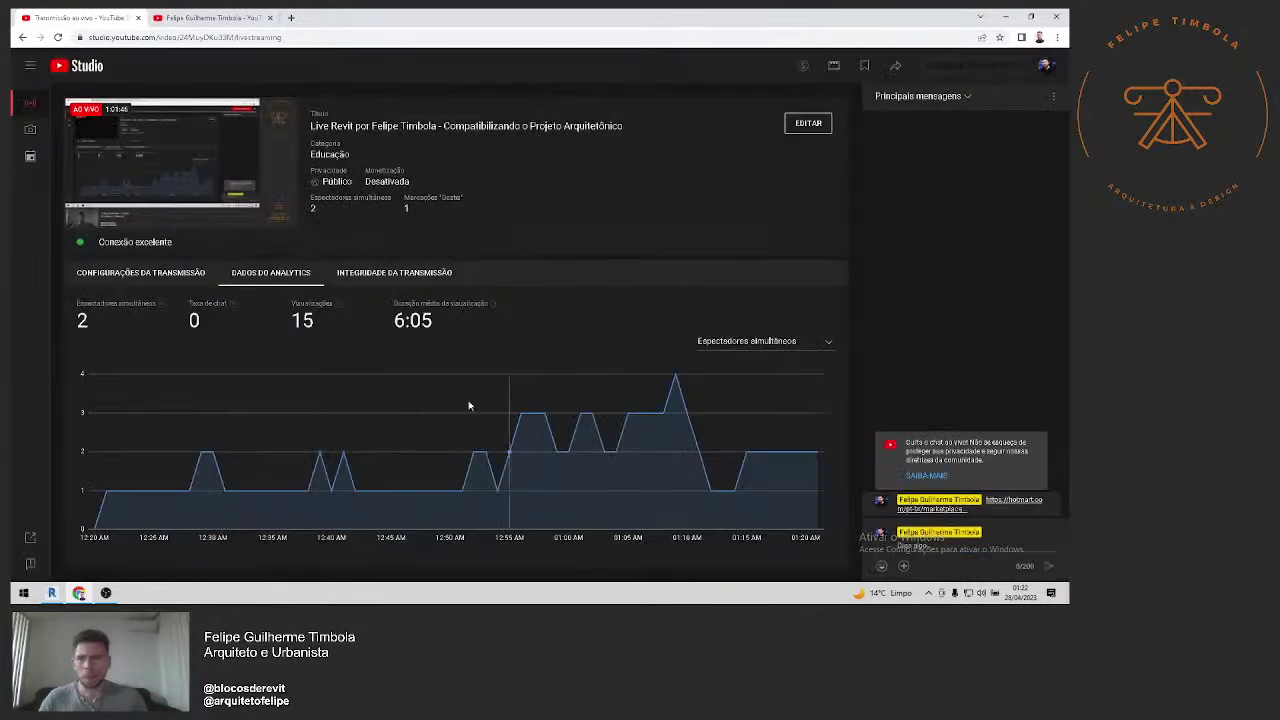